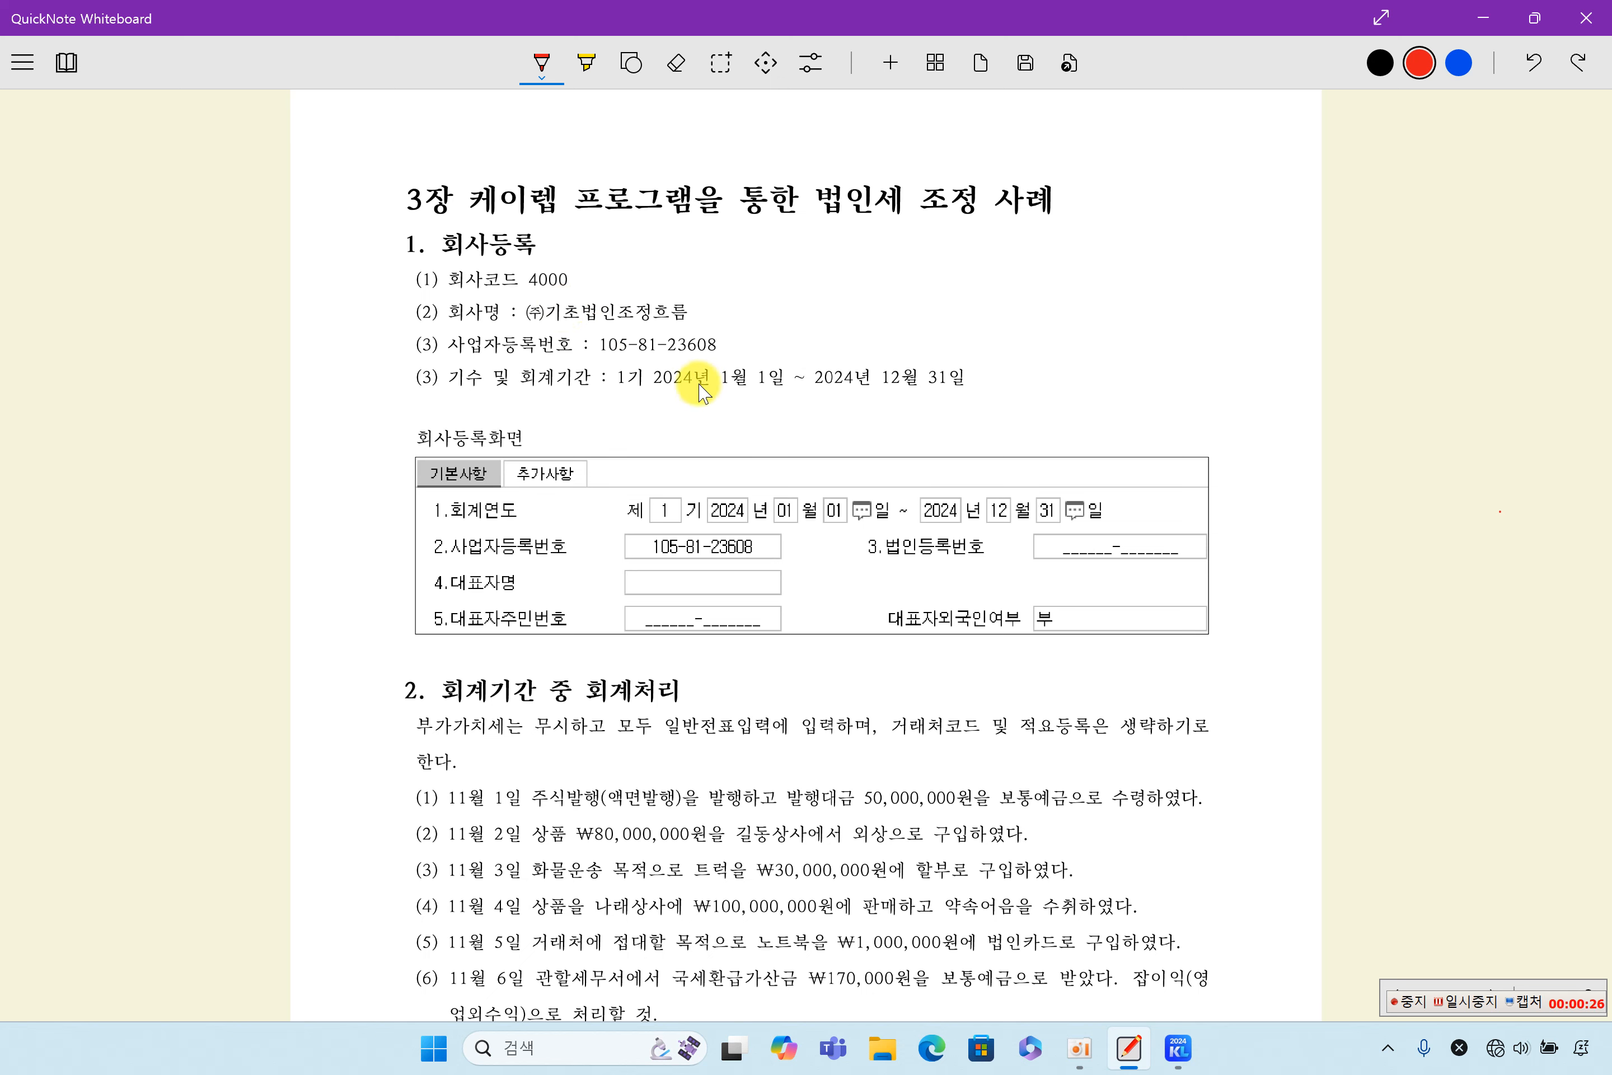
- Switch to KcLep, open company registration (회사등록), and check the name and type entries of company 4000
click(1183, 1051)
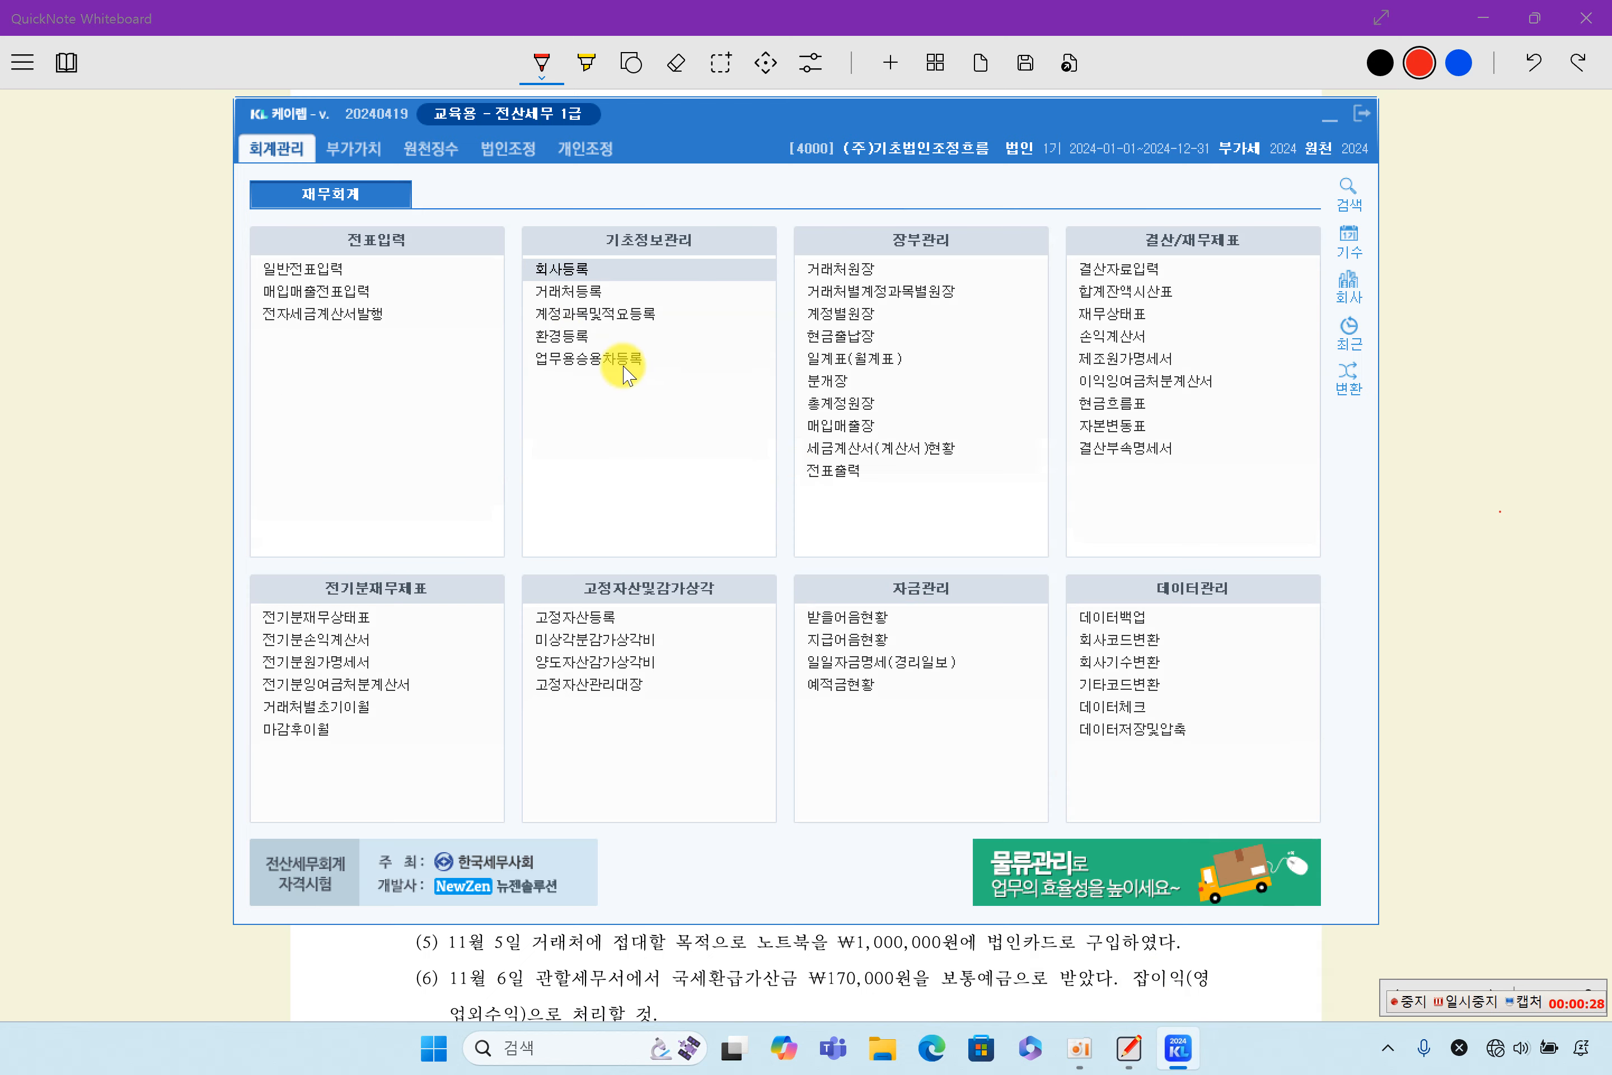
click(574, 276)
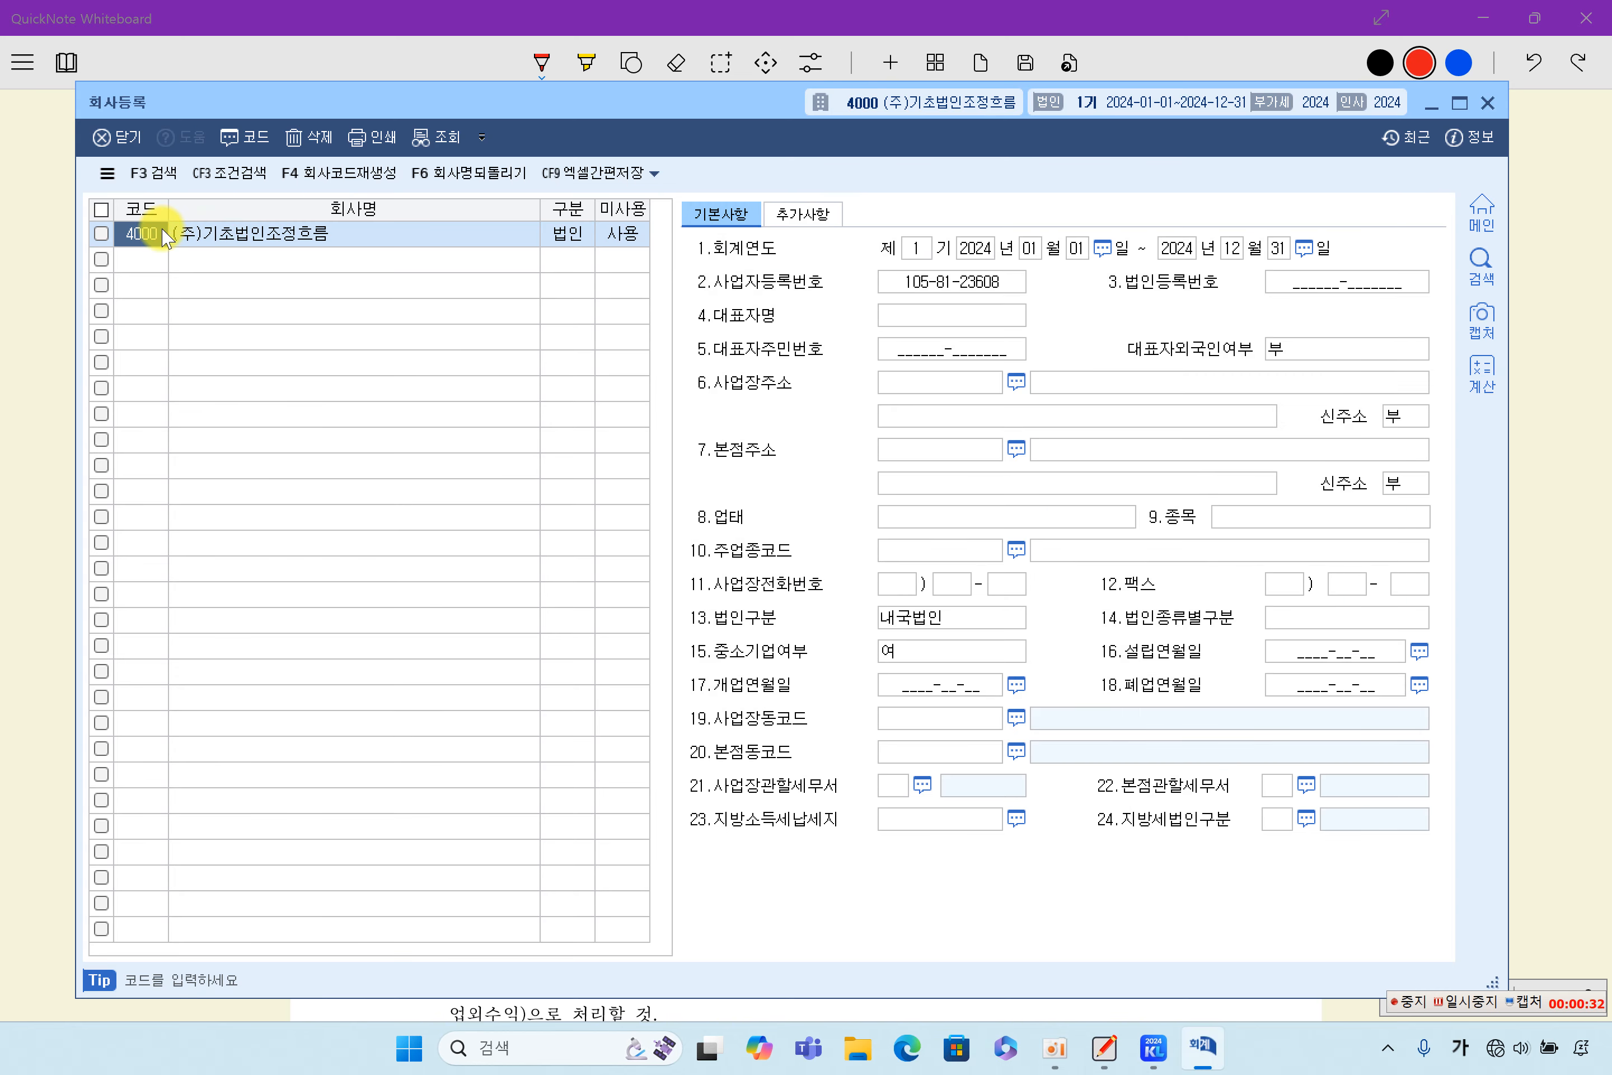
click(292, 239)
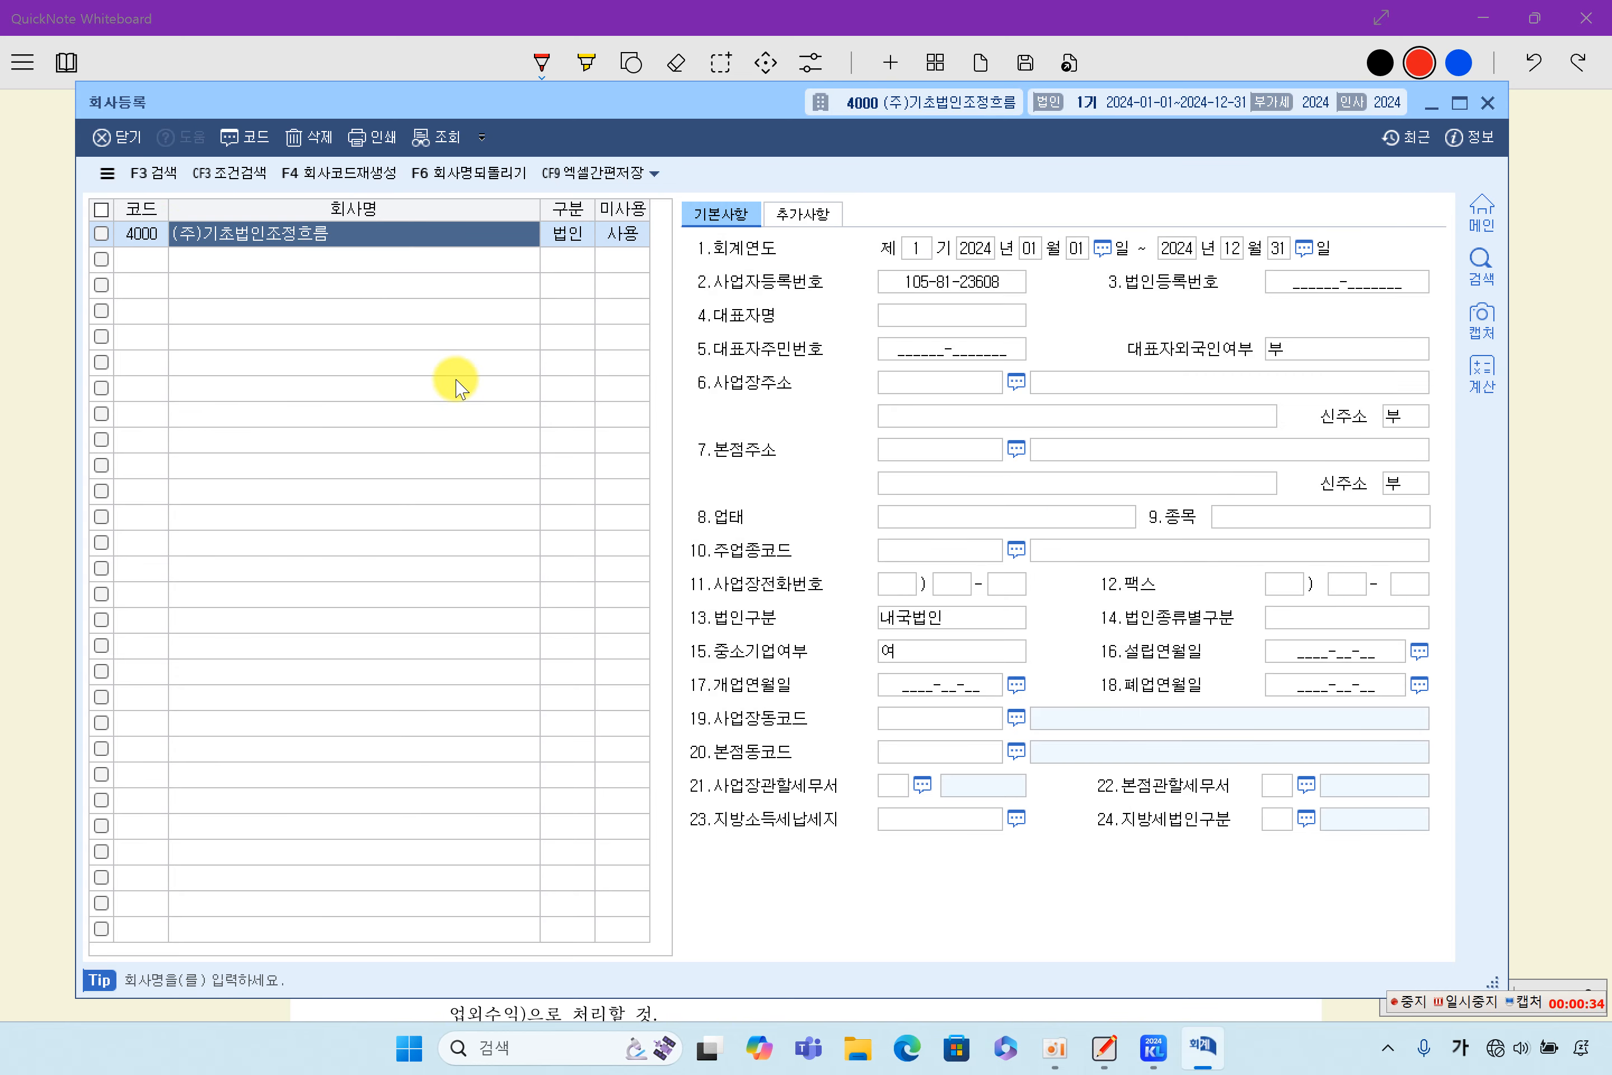
click(571, 244)
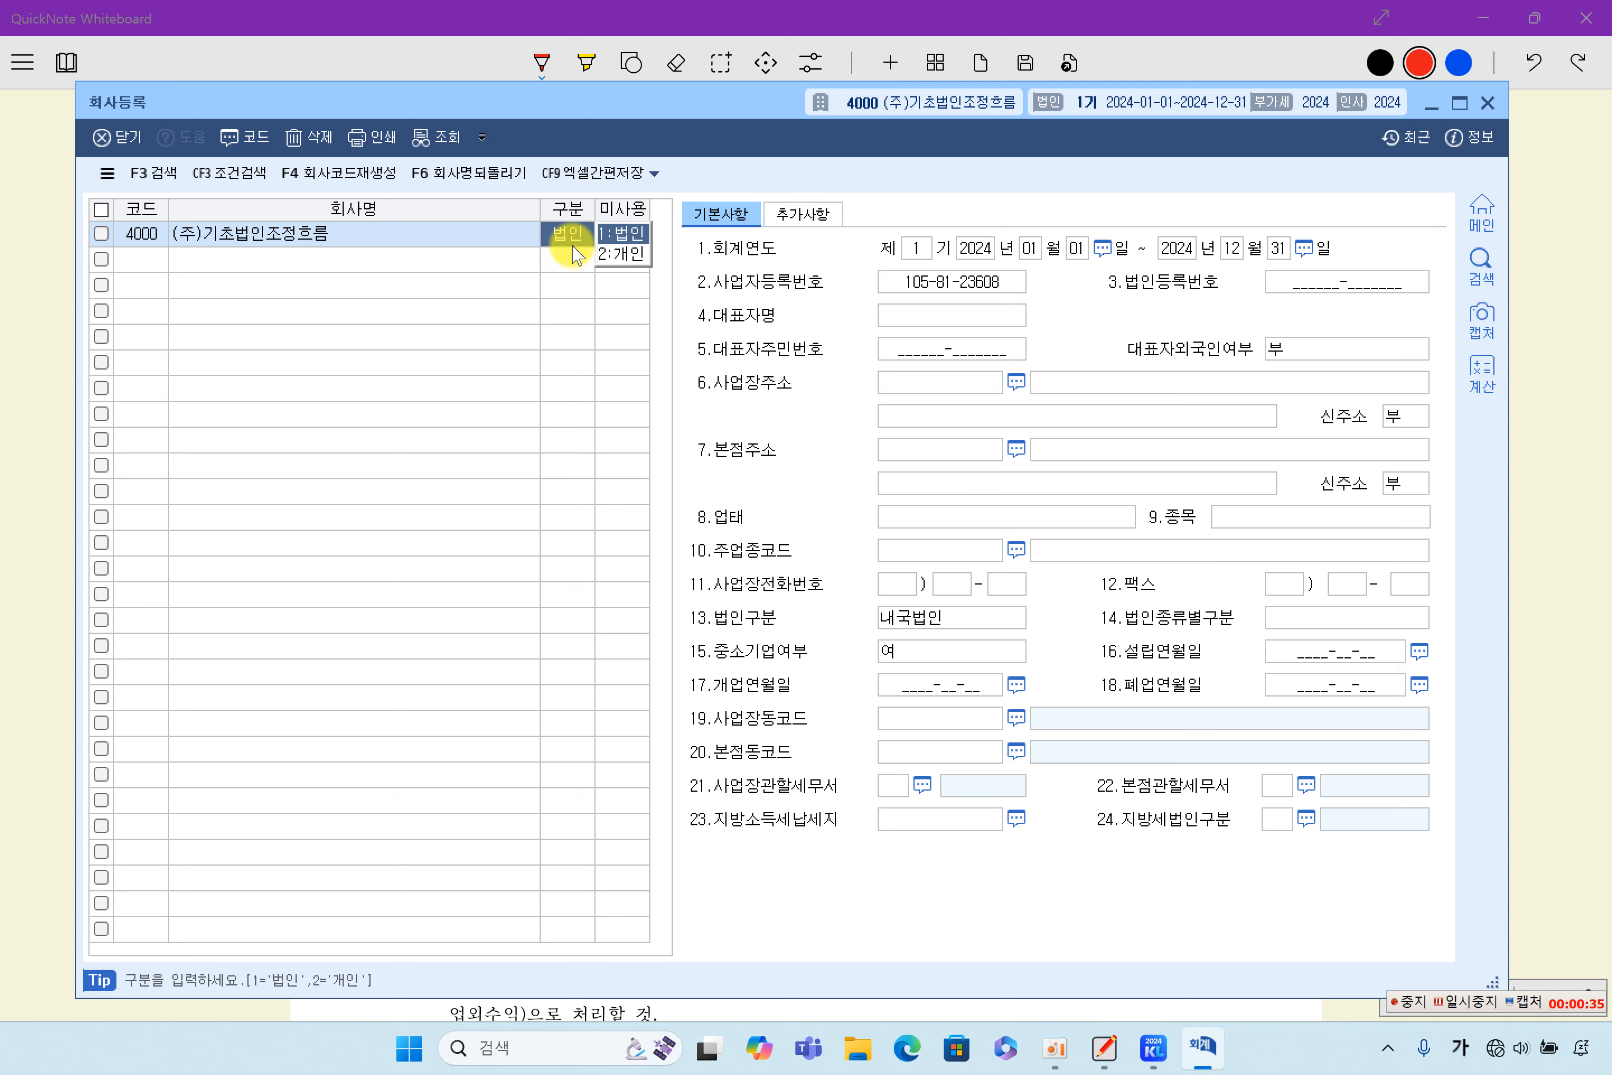
click(468, 250)
click(490, 240)
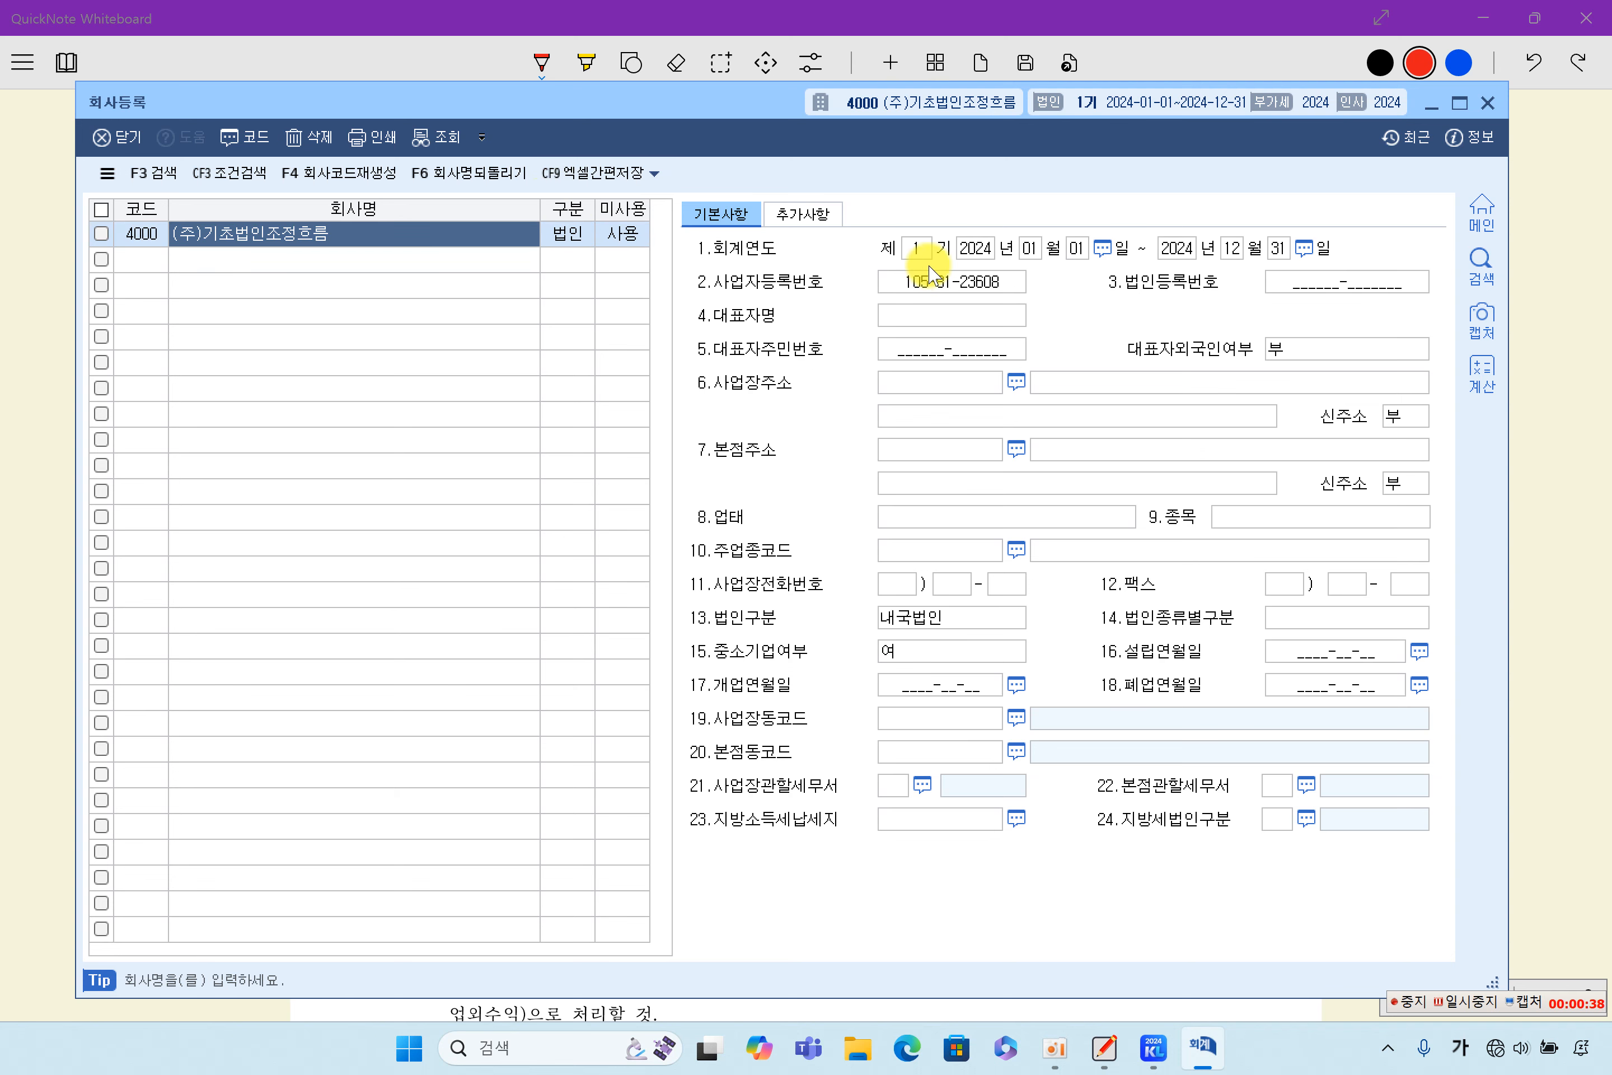
- Check company 4000's fiscal year and business registration number fields, and close company registration
click(922, 244)
click(976, 247)
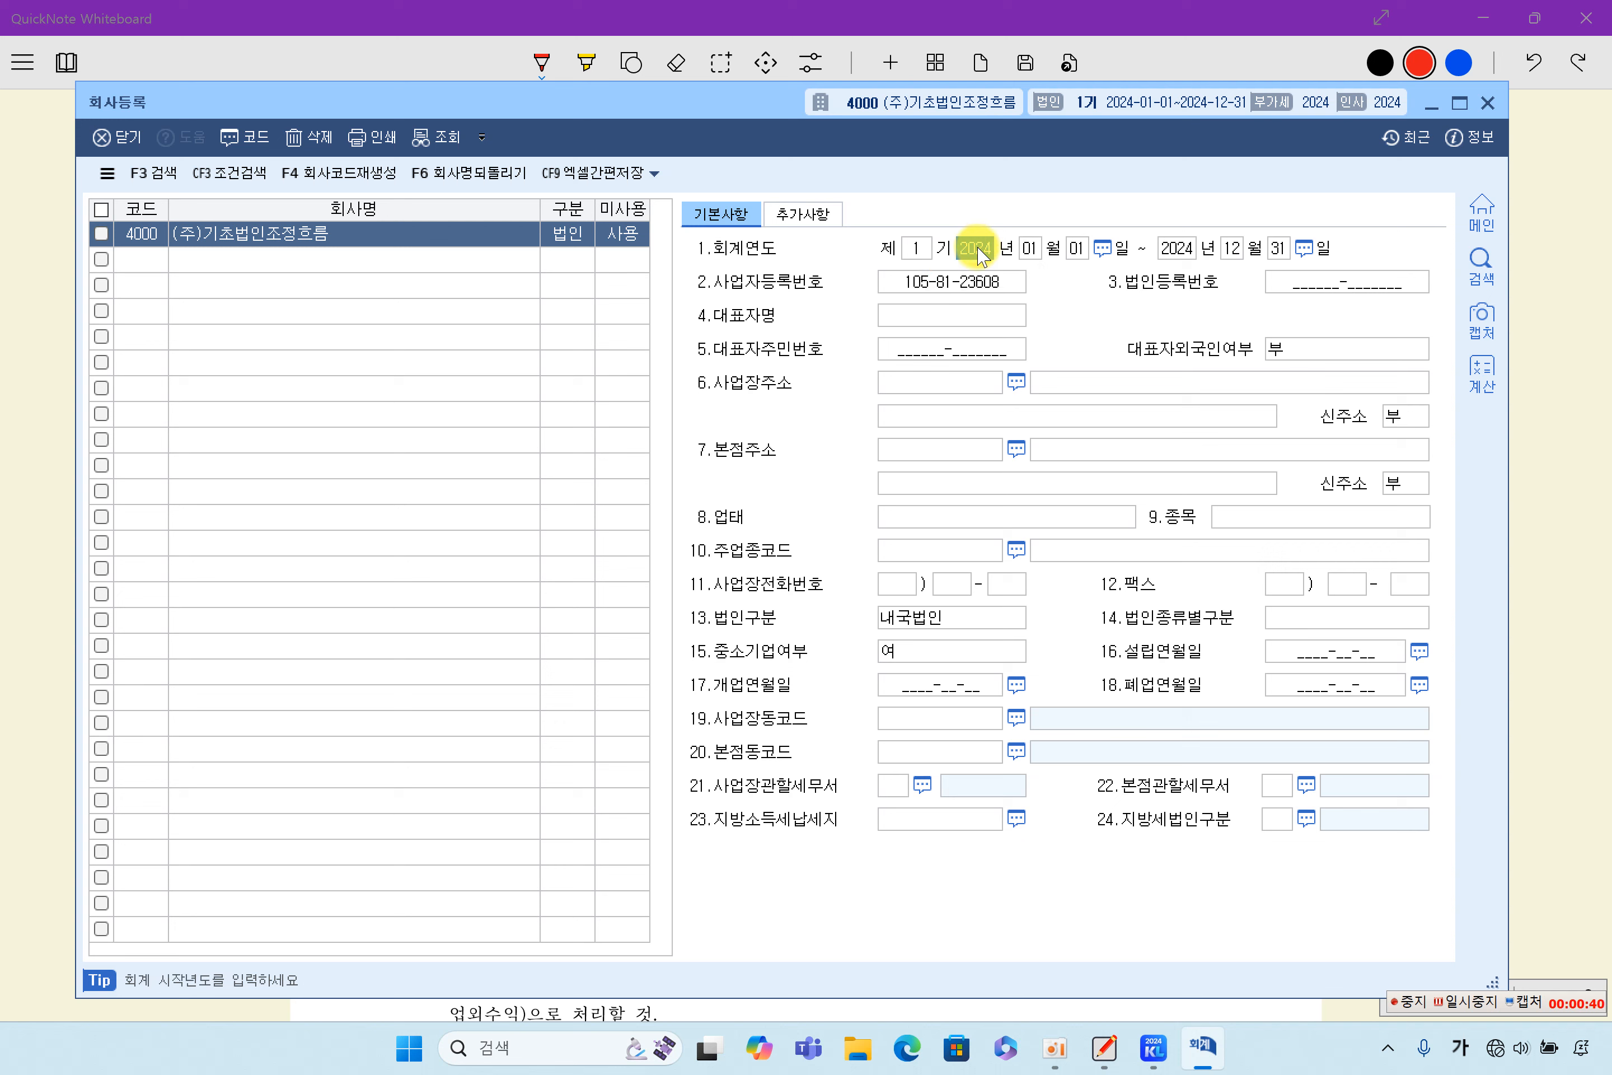
click(1029, 248)
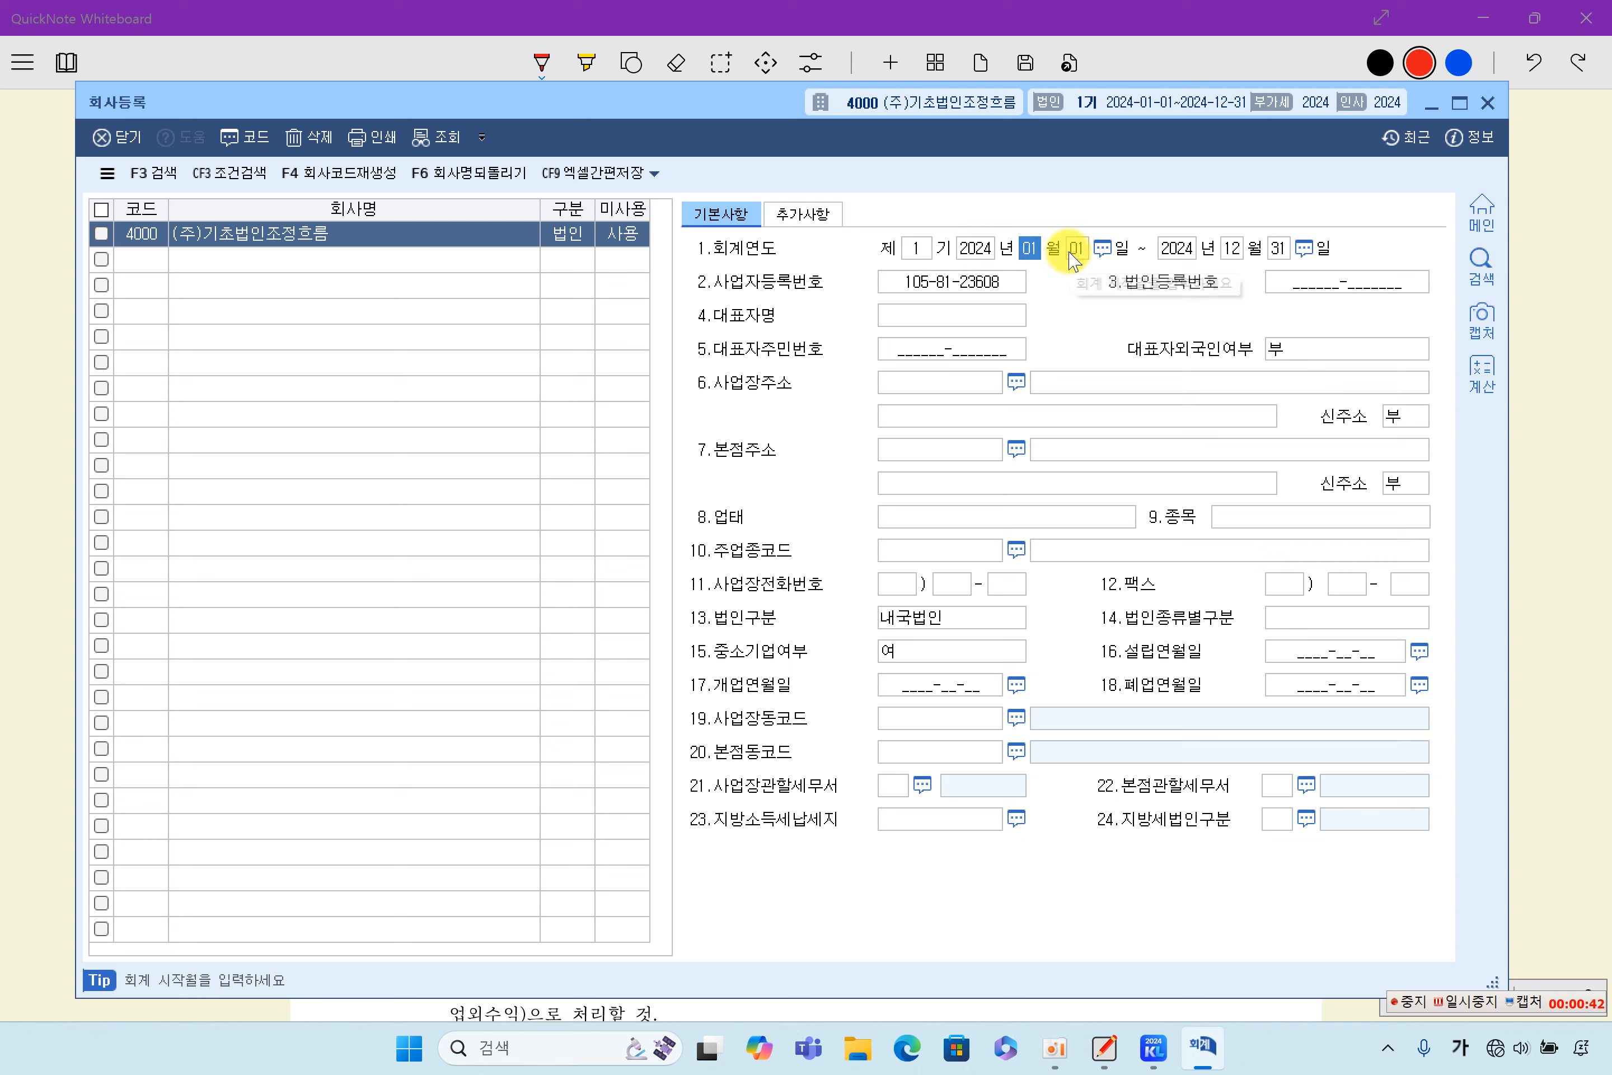
click(971, 281)
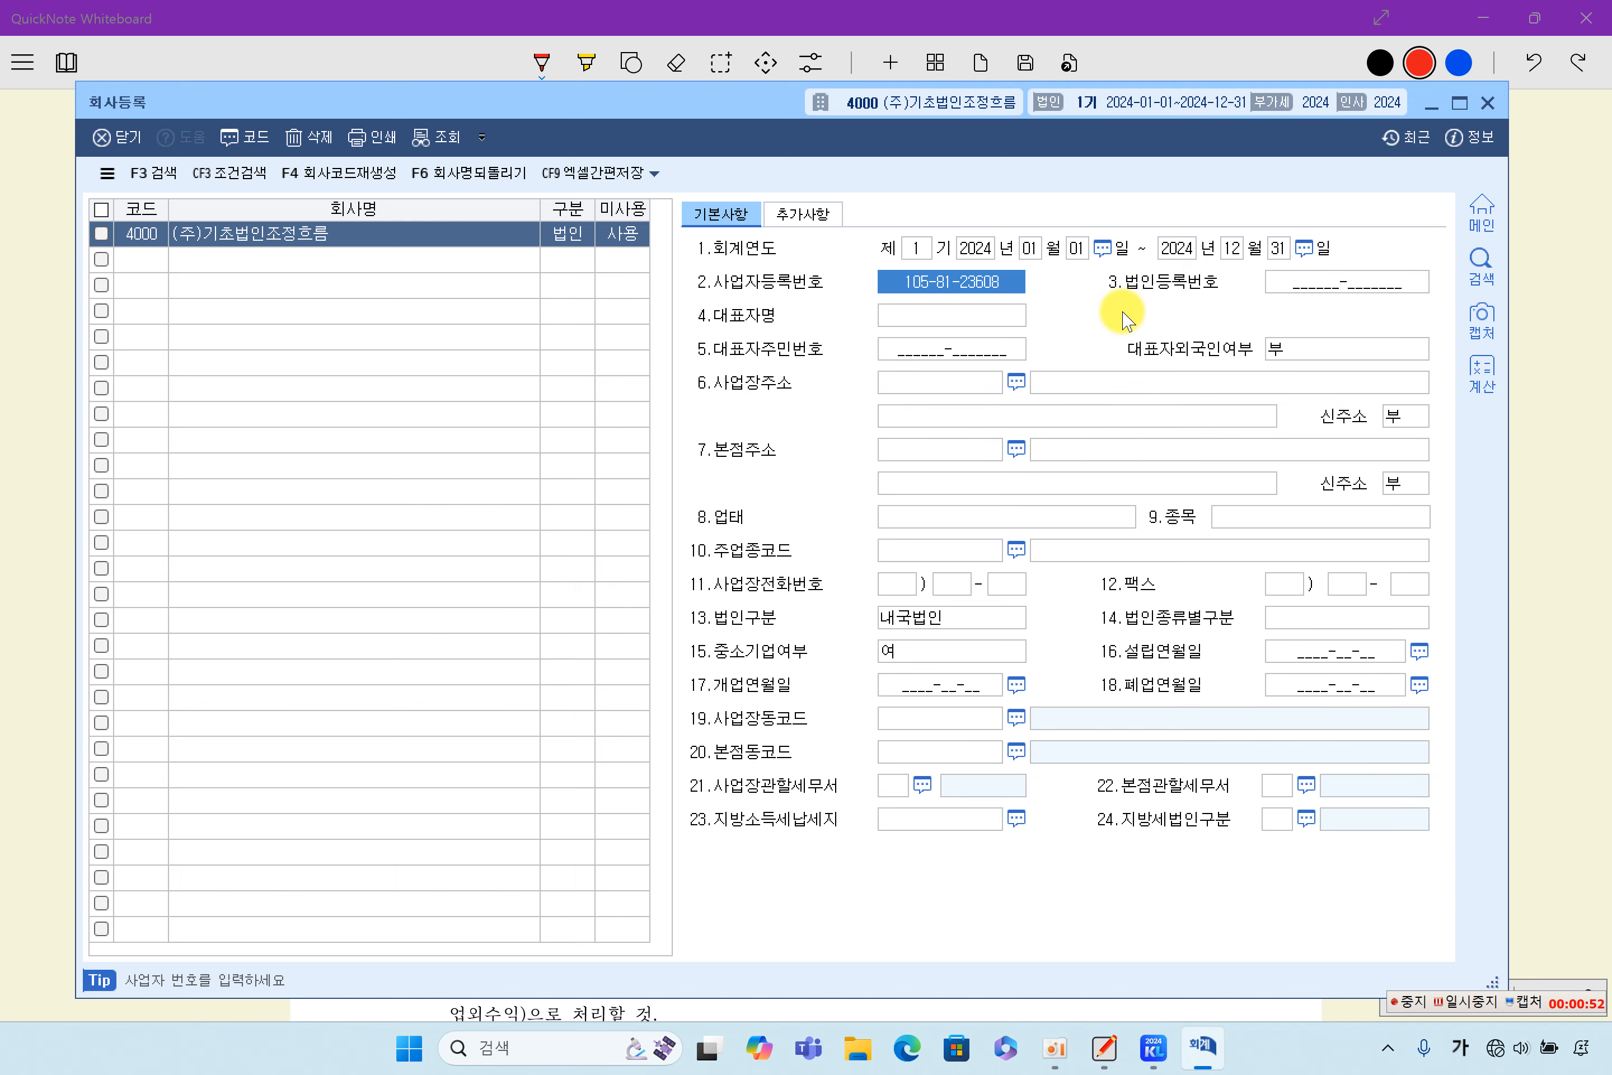
click(1487, 104)
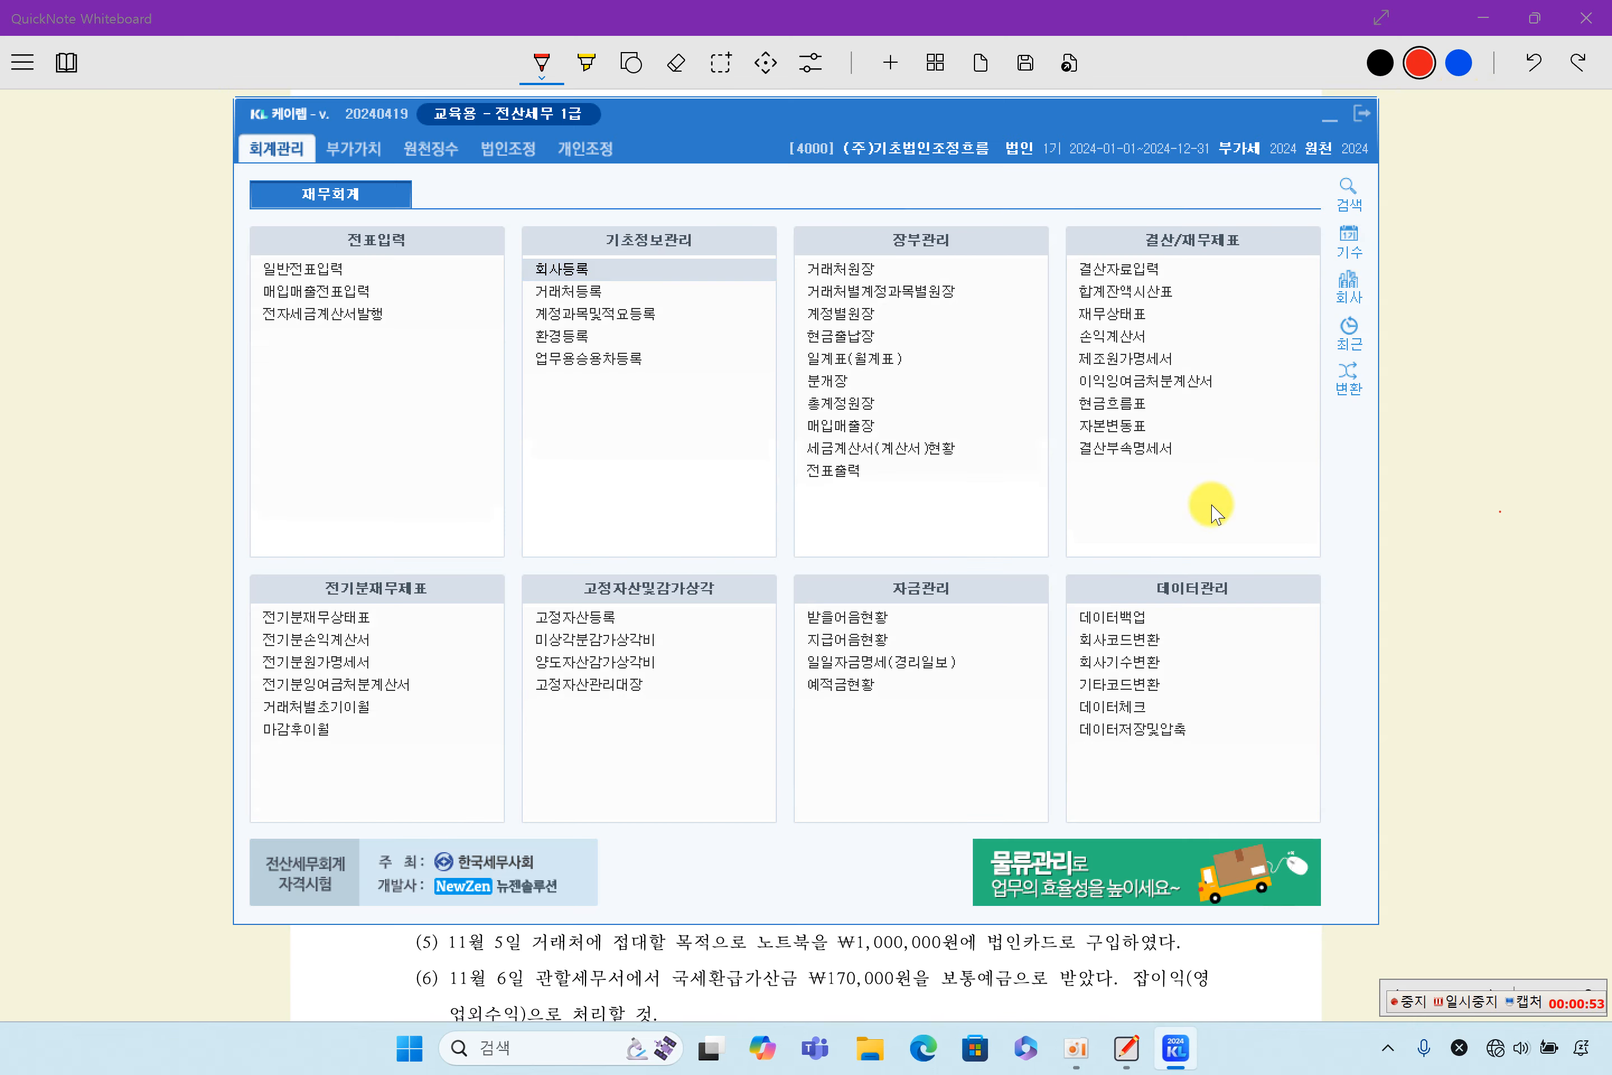
- Choose company 4000, (주)기초법인조정흐름, as the working company in the company change list
click(1343, 284)
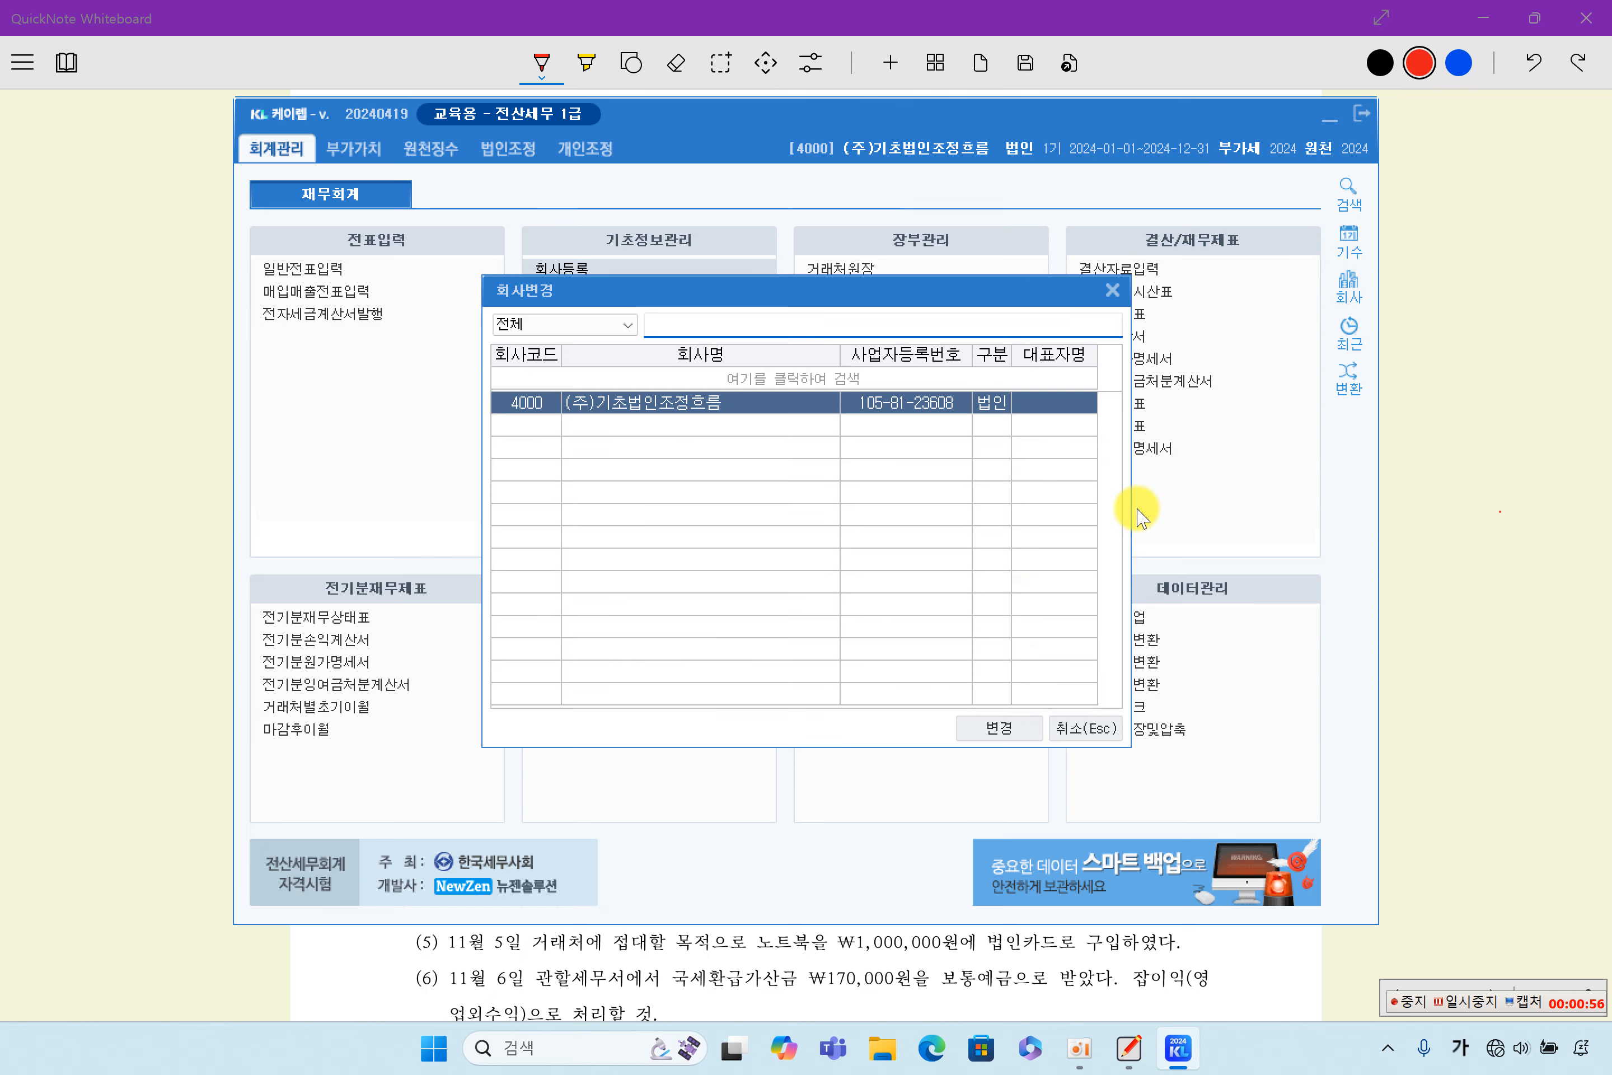
double_click(676, 404)
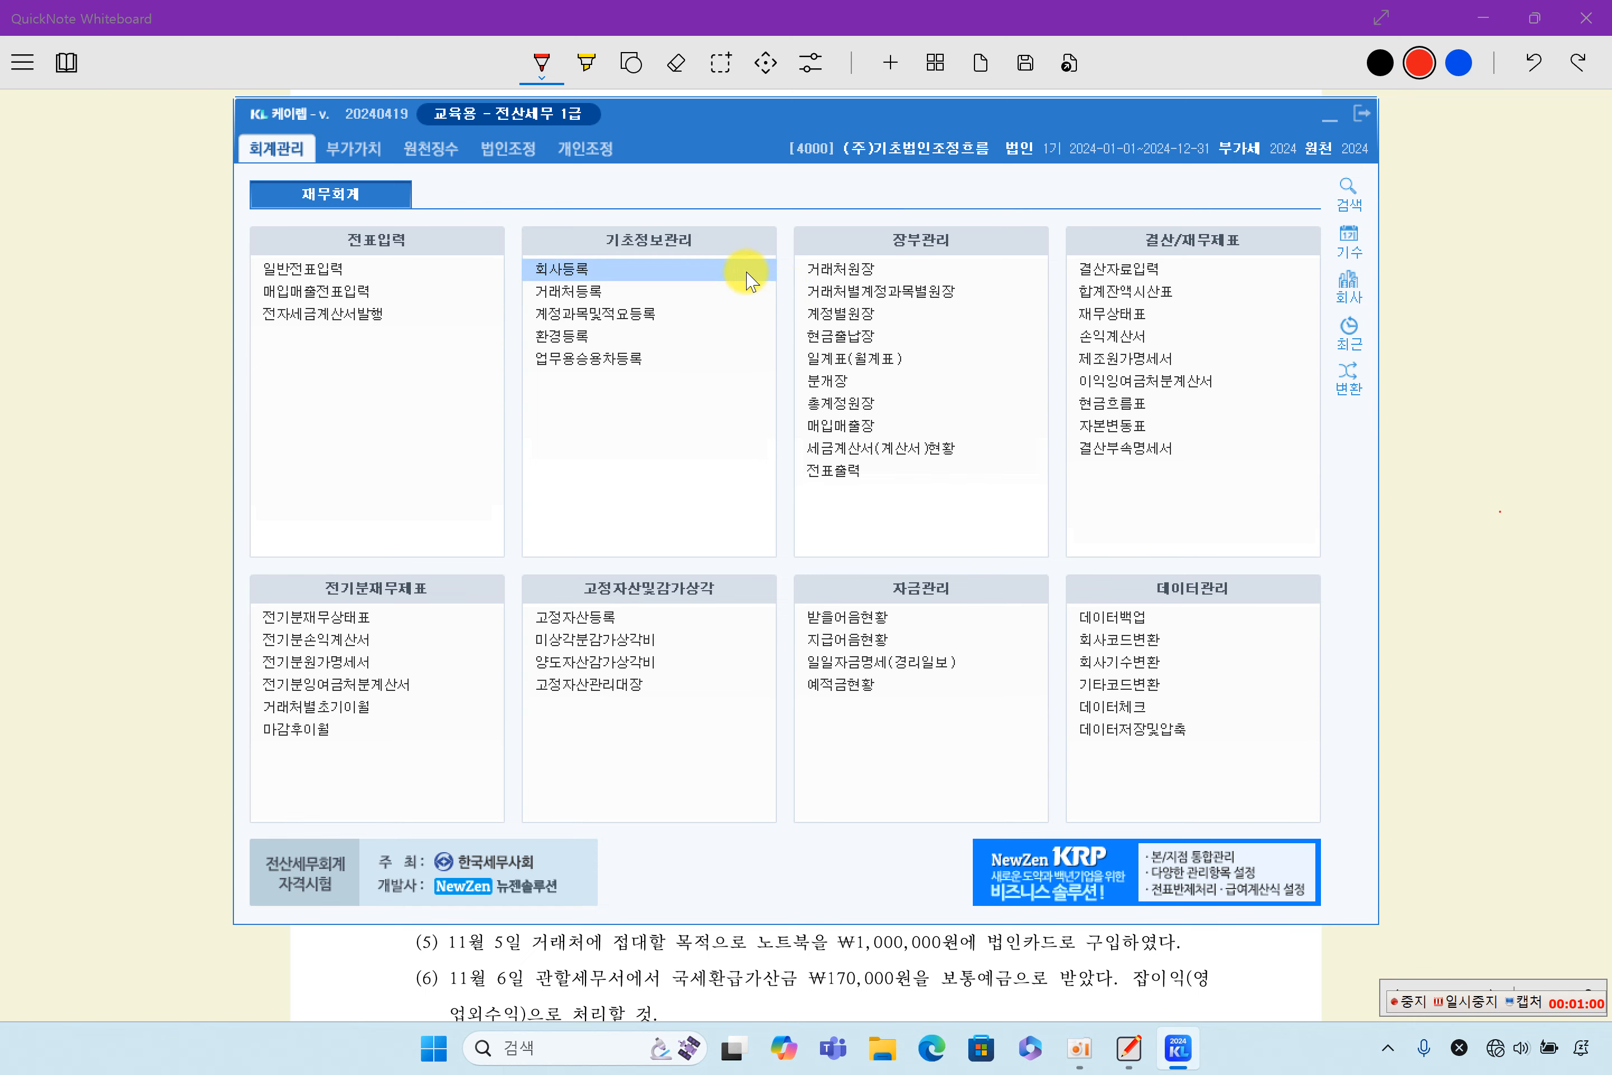
- Switch to QuickNote Whiteboard and highlight in yellow the section 2 heading and the key phrases 부가가치세는 무시, 일반전표입력, and 거래처코드 및 적요등록
click(1518, 368)
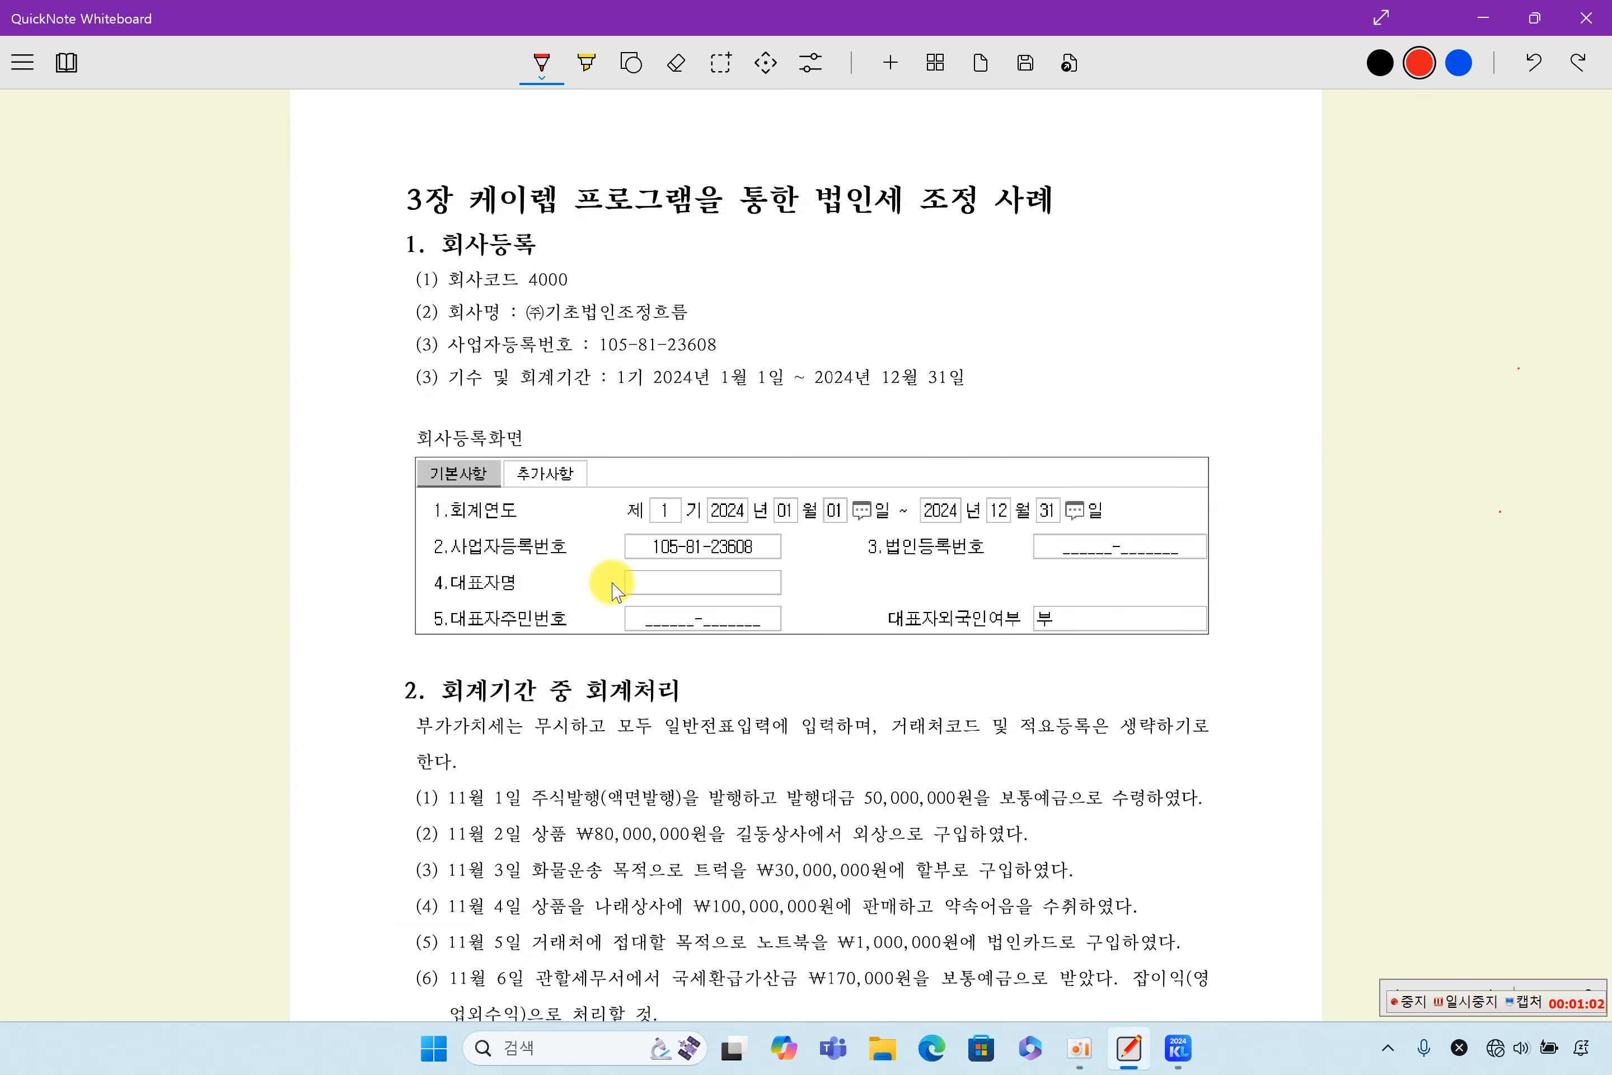
scroll(615, 589, down, 5)
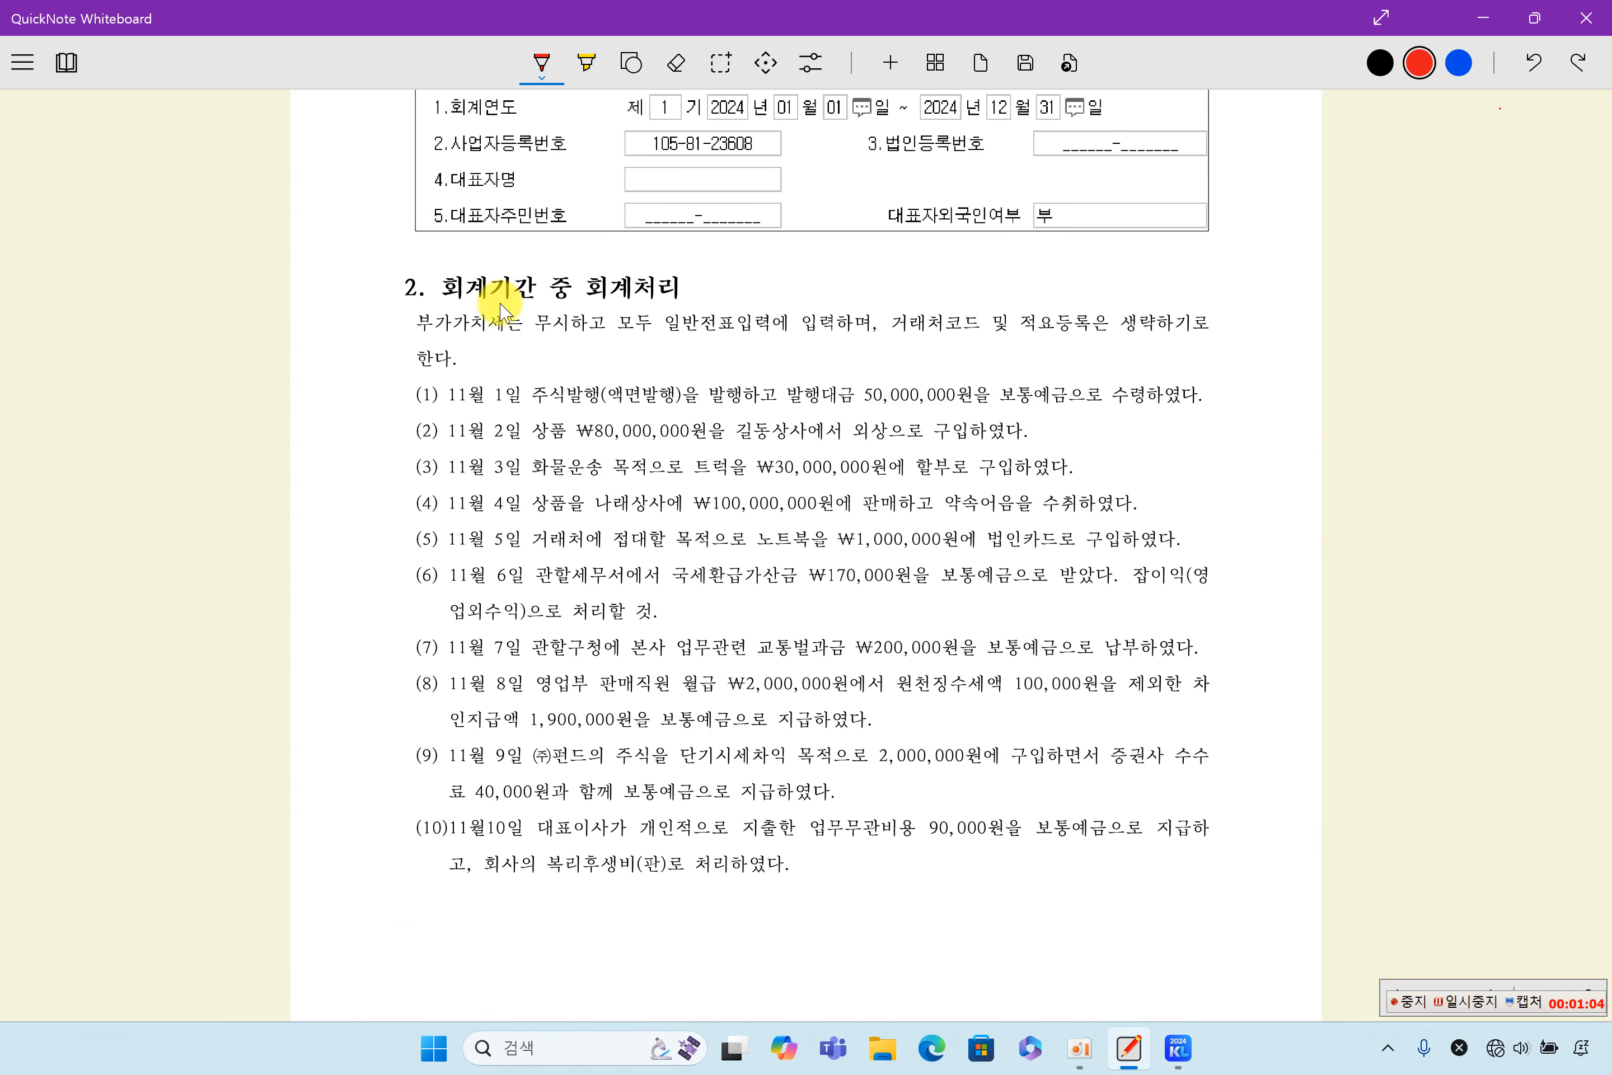
click(586, 62)
drag(508, 295, 678, 290)
drag(418, 324, 545, 331)
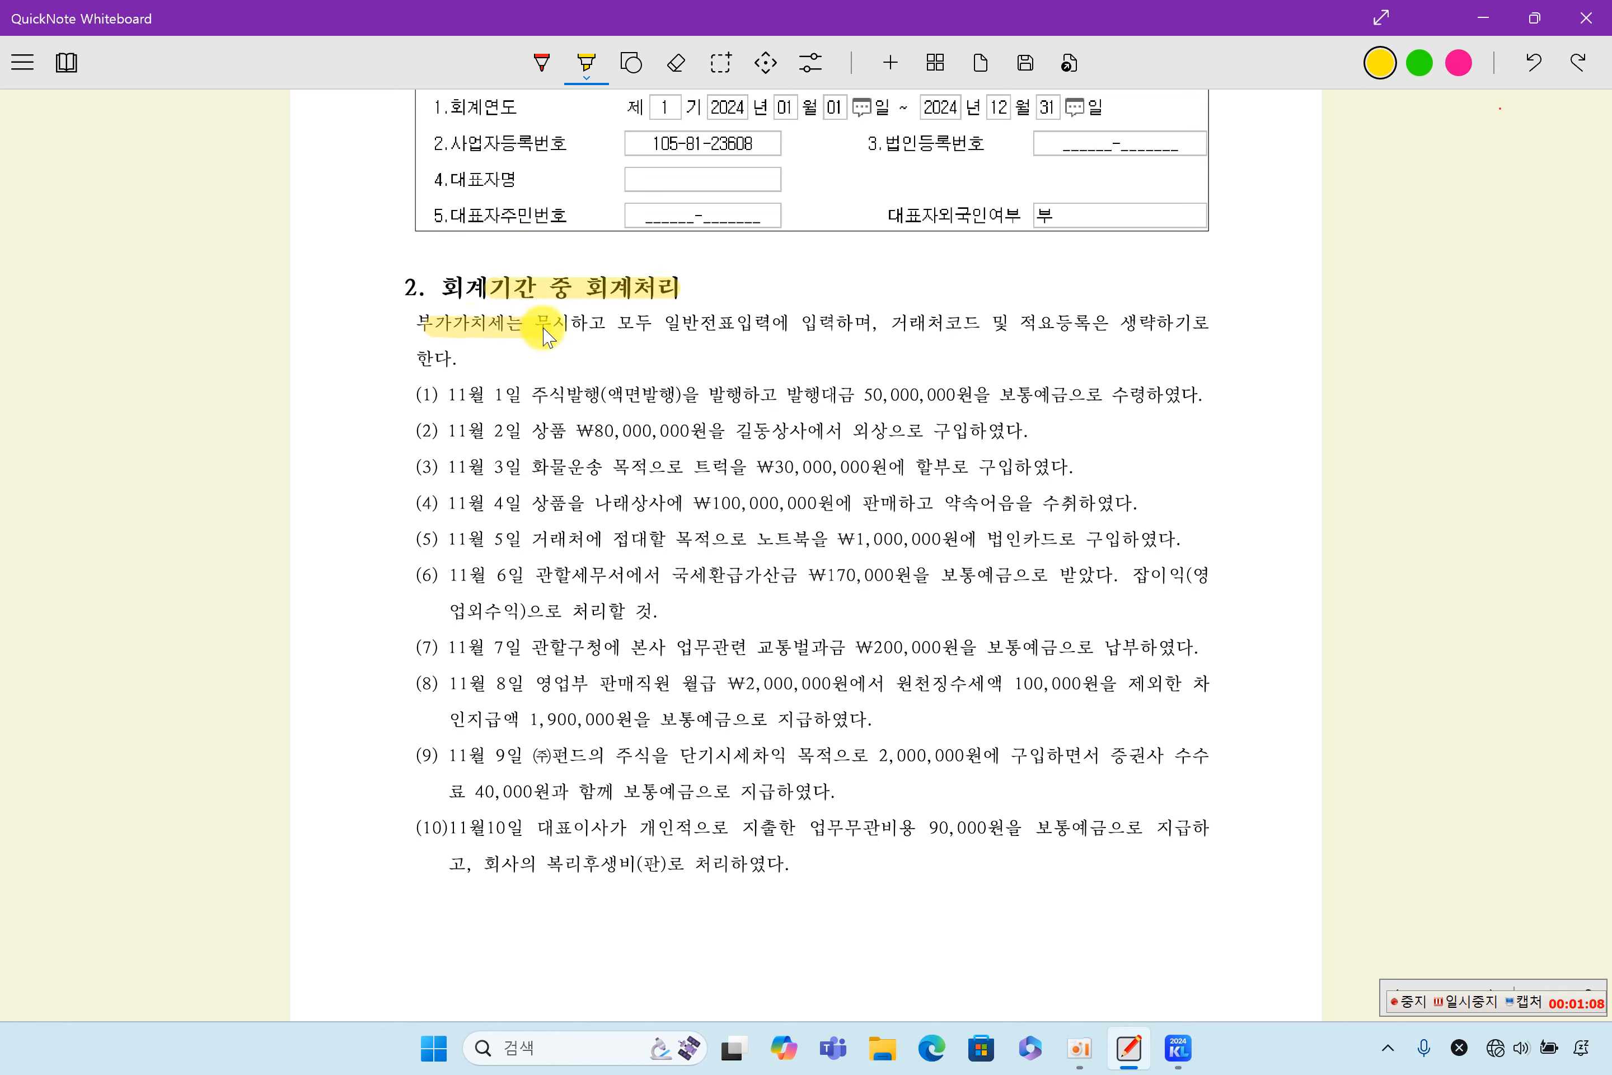
drag(667, 326, 754, 327)
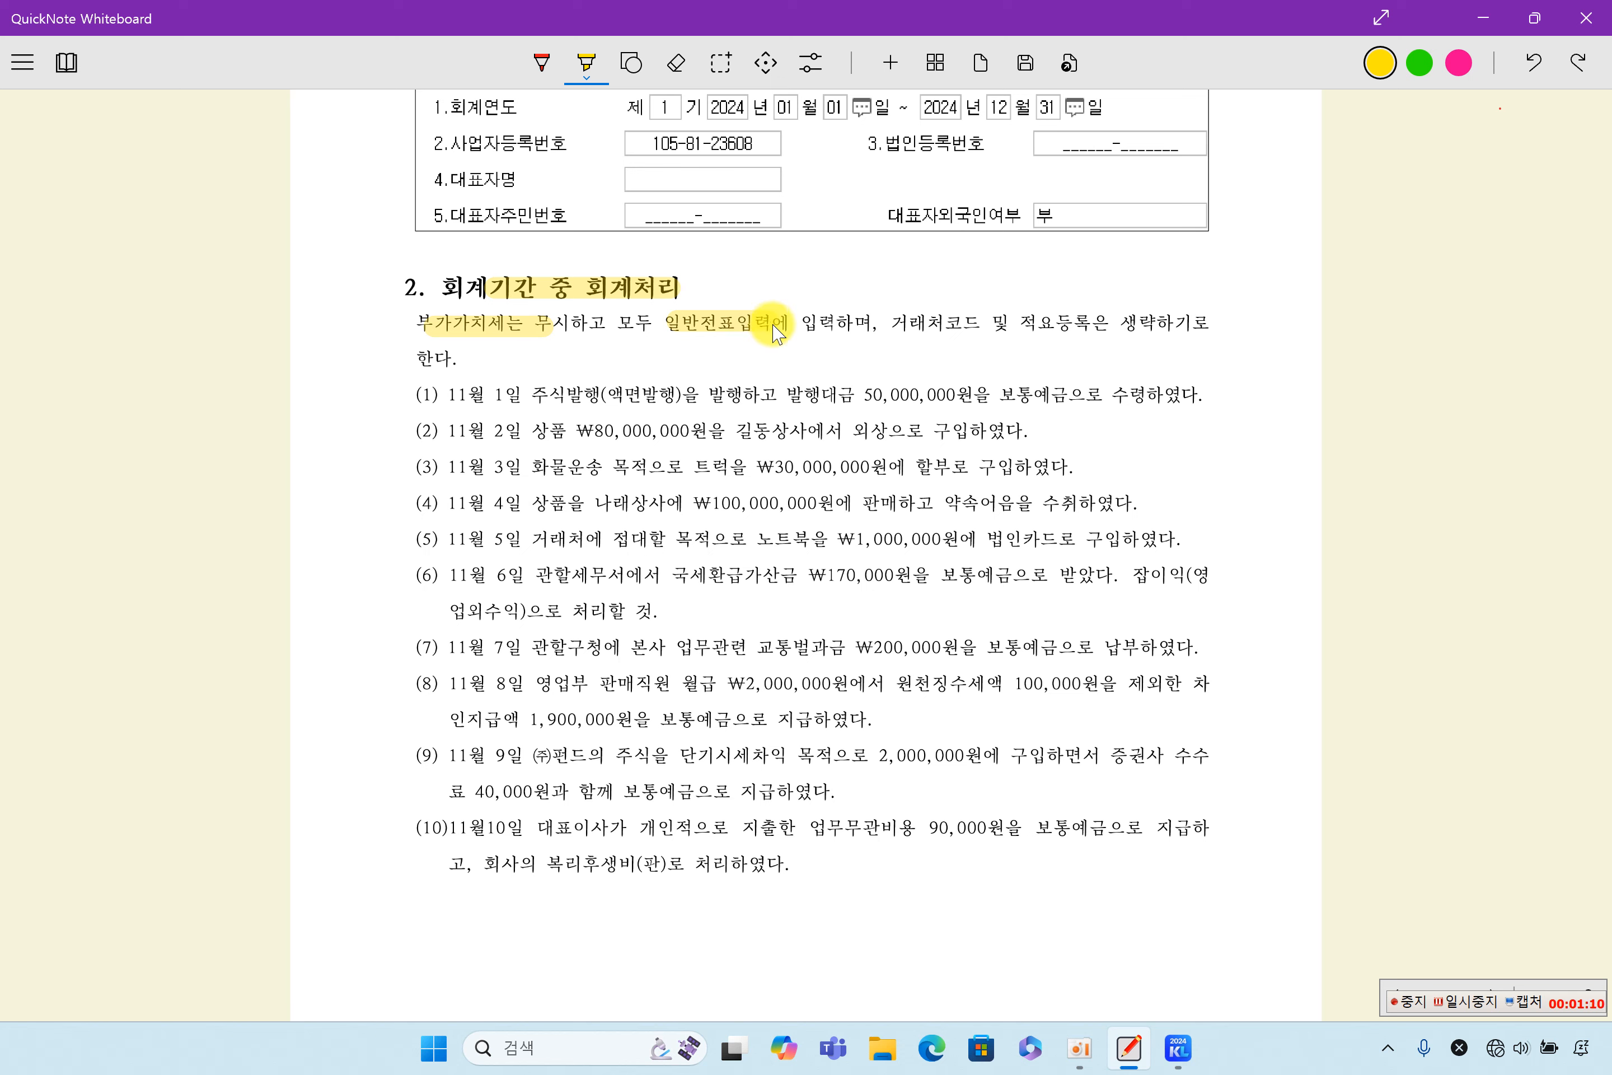
drag(904, 323, 1090, 328)
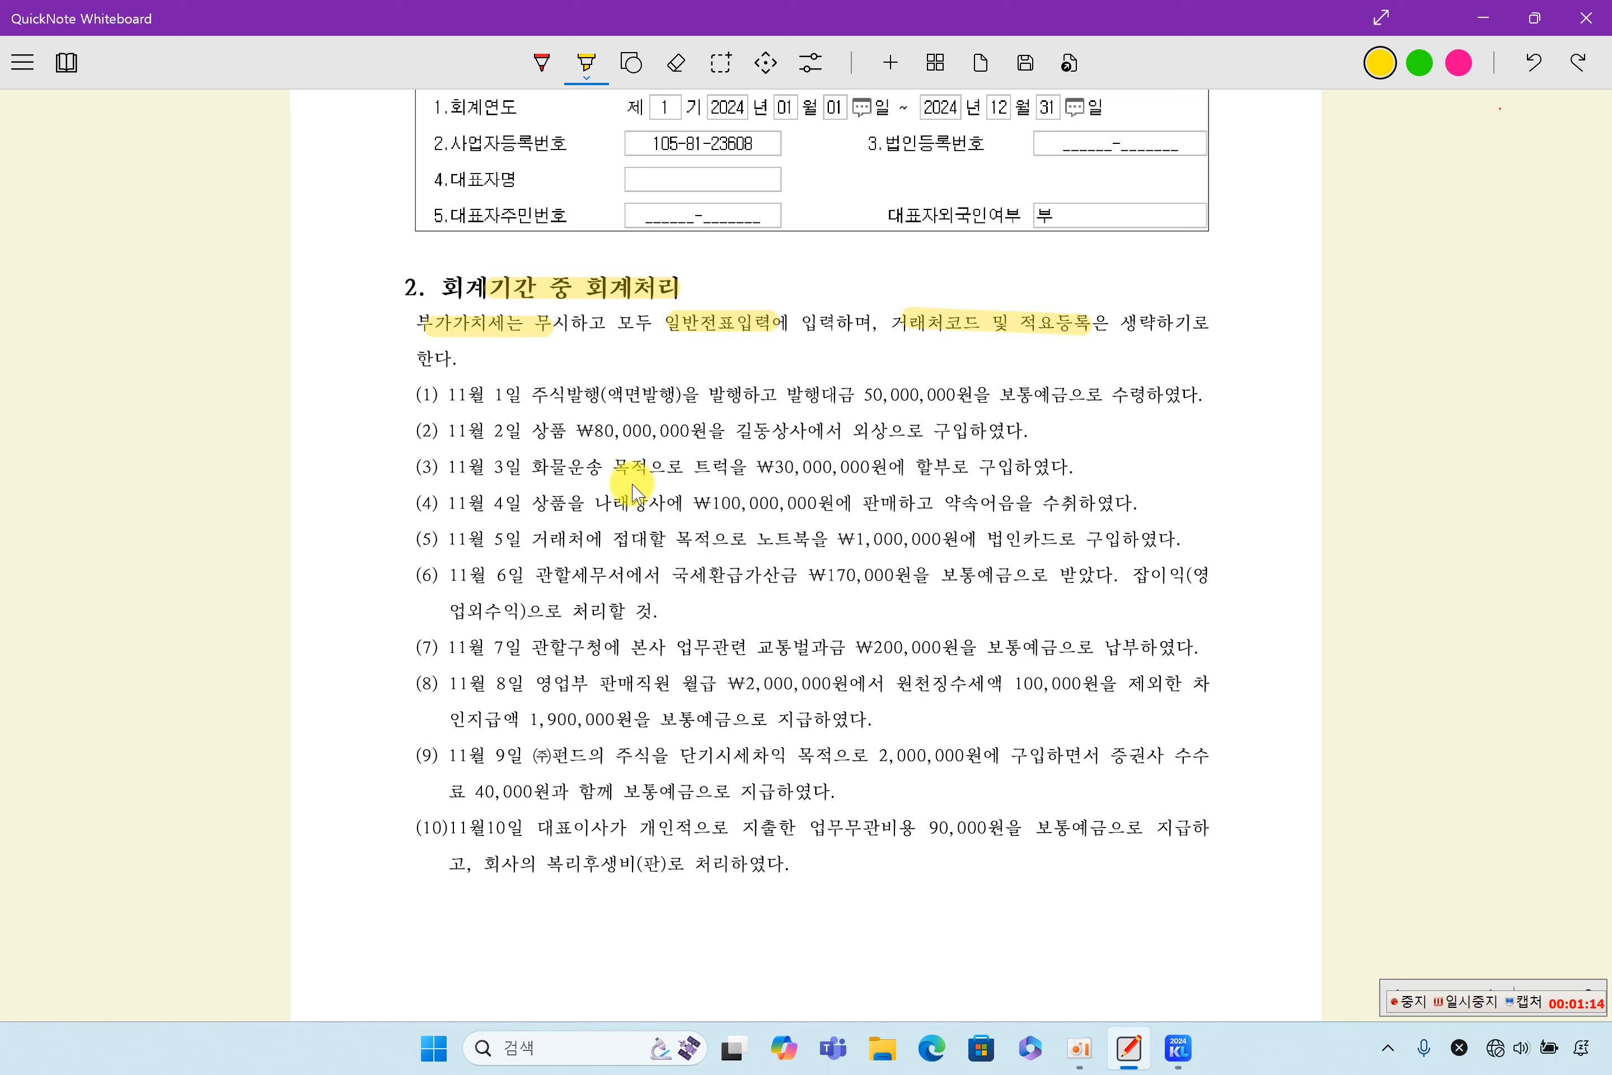
- Highlight in yellow the item numbers (1) to (10) in section 2 and (1) to (5) in section 3, 기말수정분개
drag(411, 360, 417, 848)
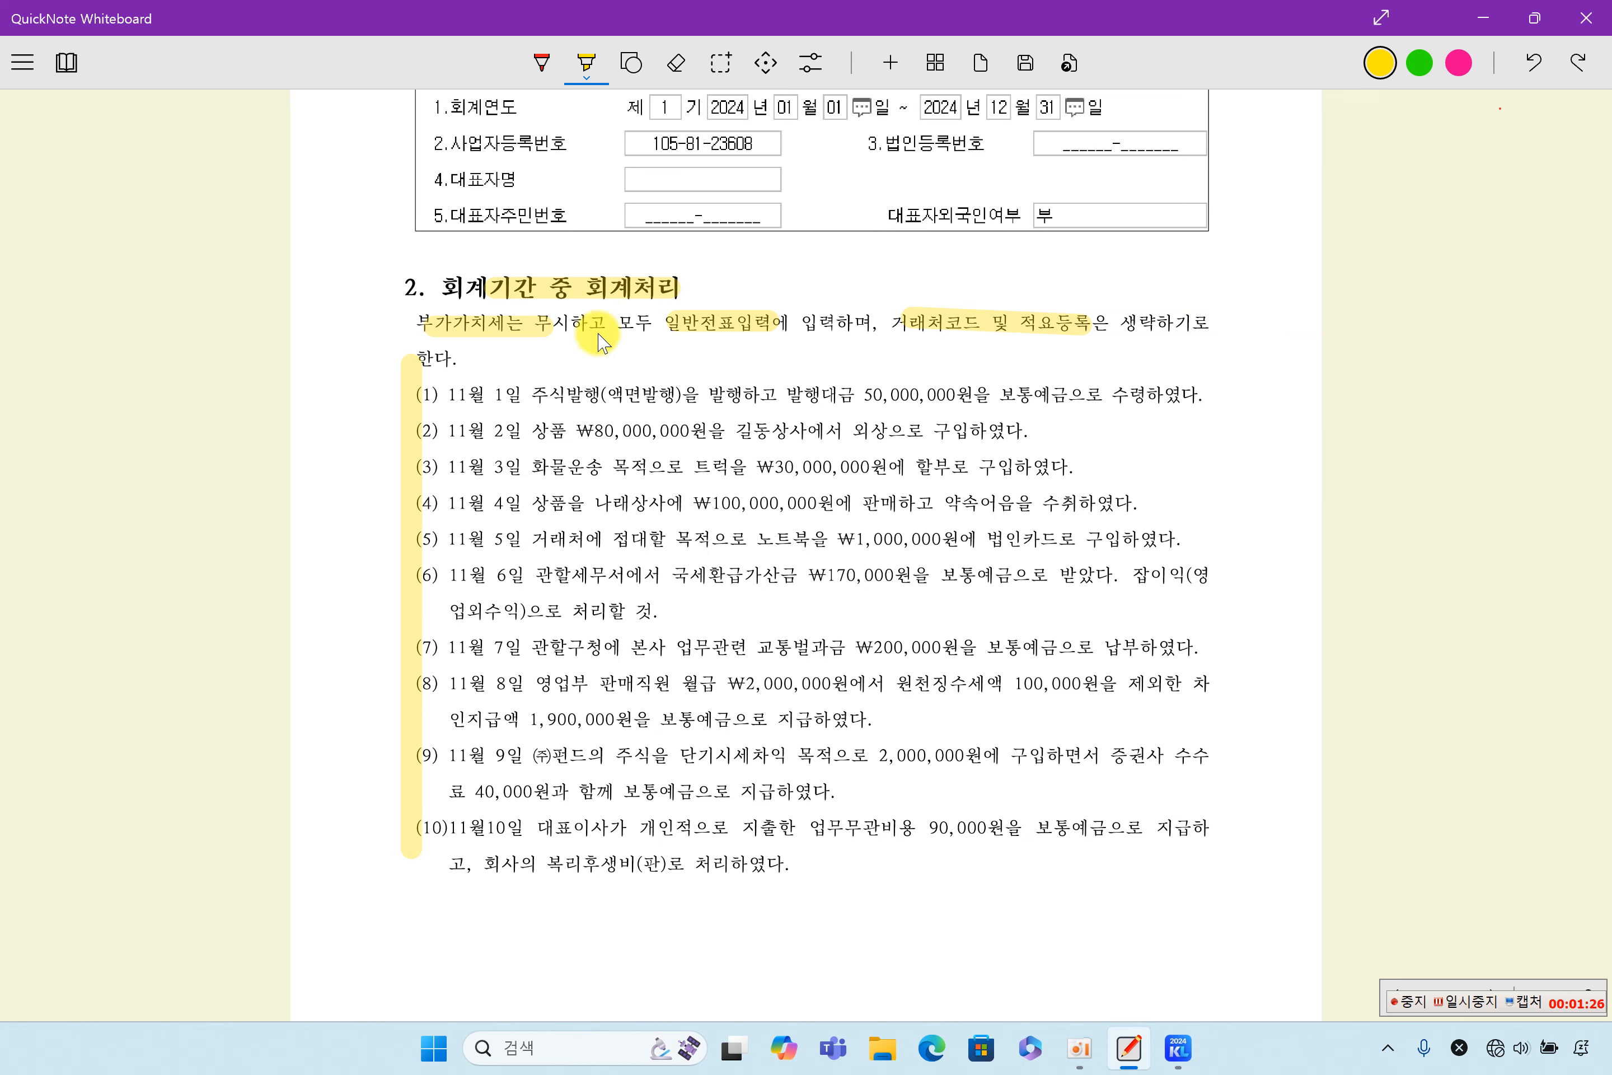
scroll(596, 322, down, 10)
scroll(603, 321, down, 8)
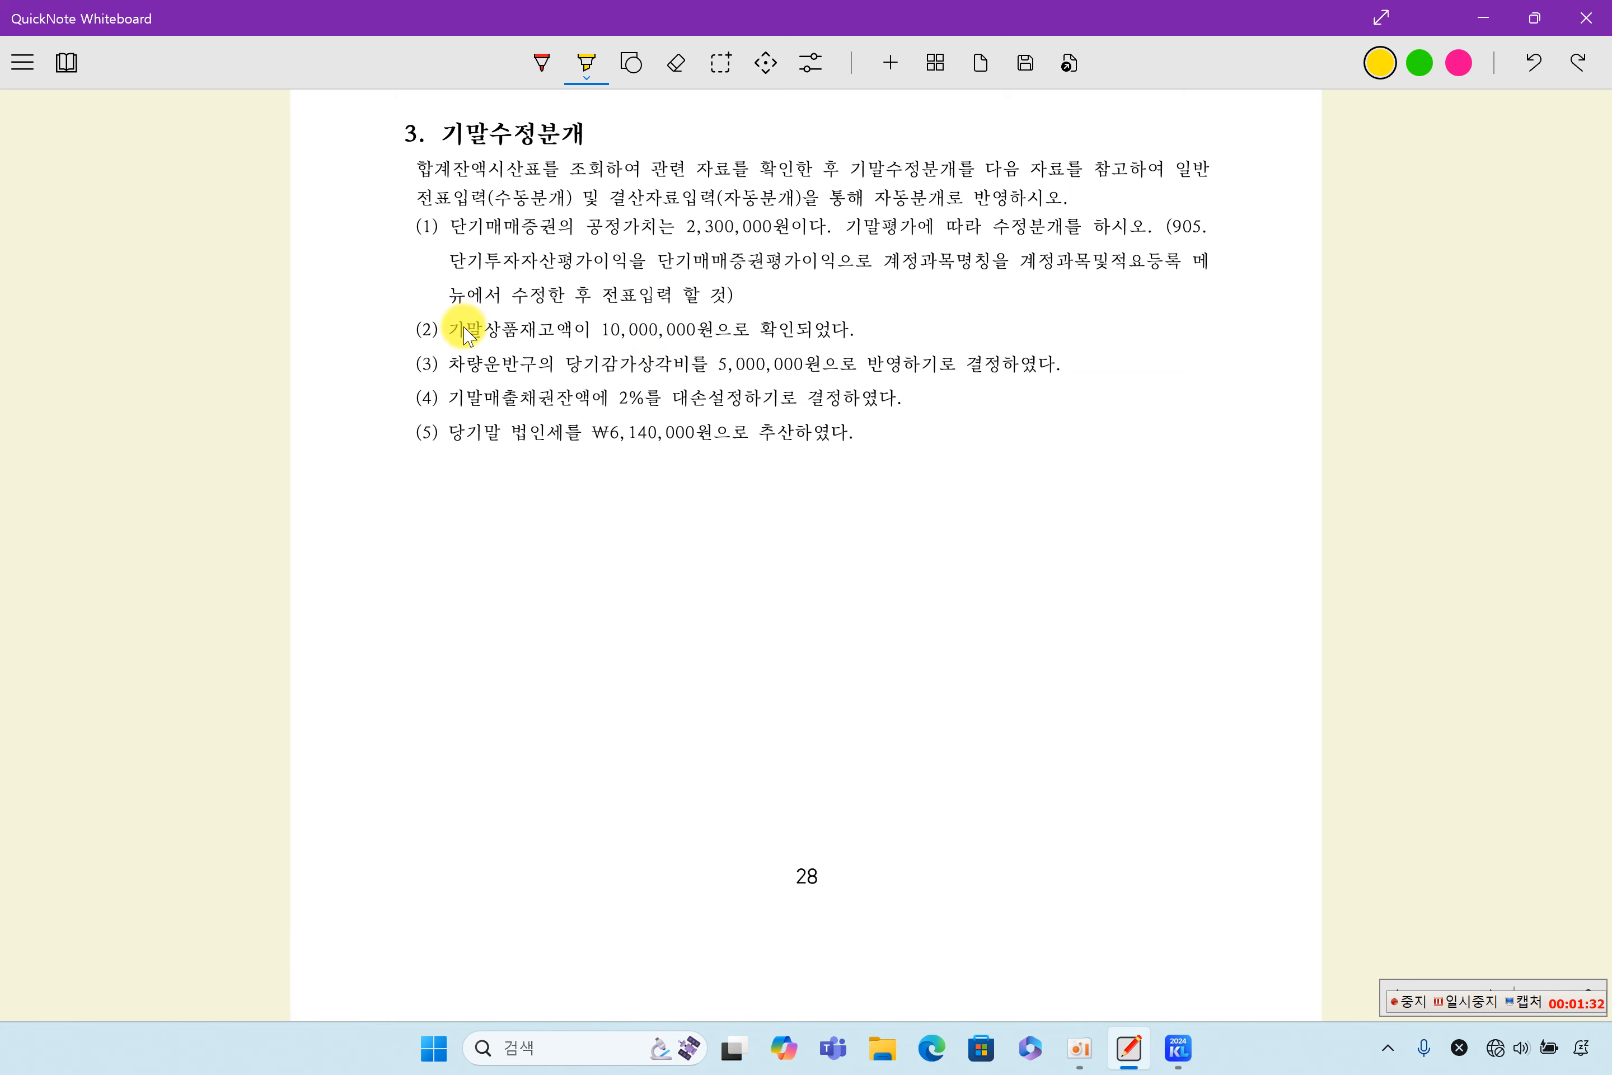
drag(424, 197, 435, 457)
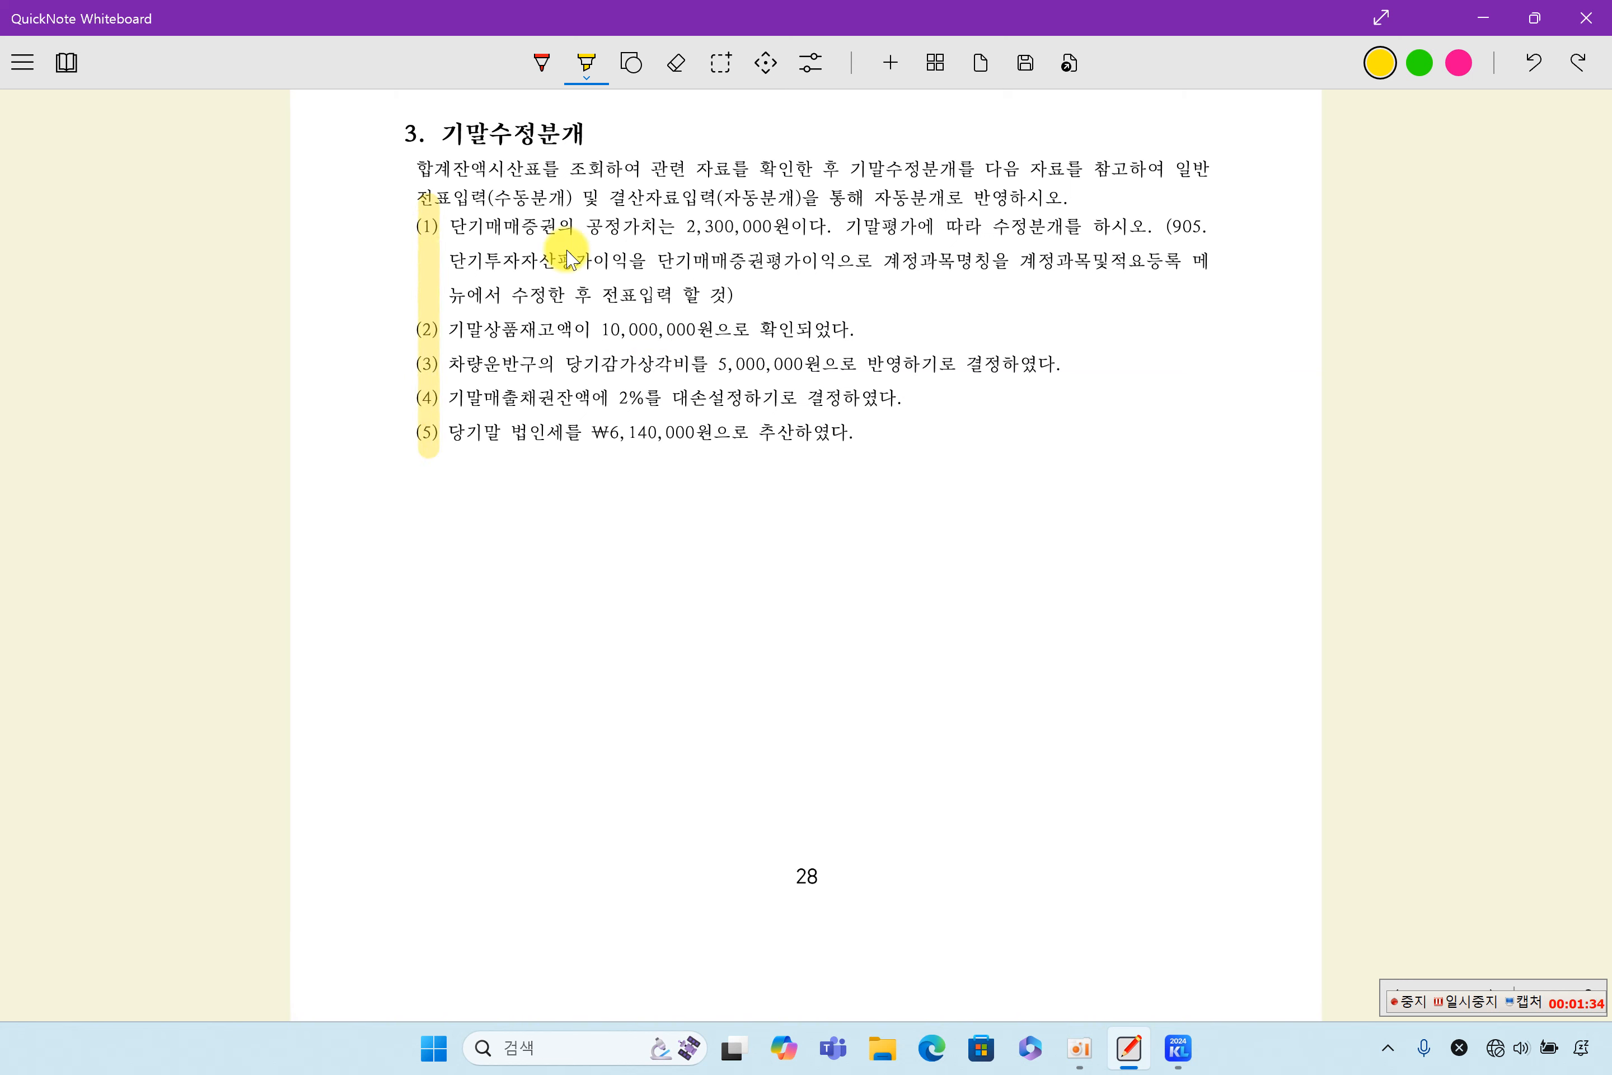
- Review the worksheet's trial balance, closing data entry, income statement, retained earnings appropriation, closing entries and balance sheet
scroll(690, 264, down, 10)
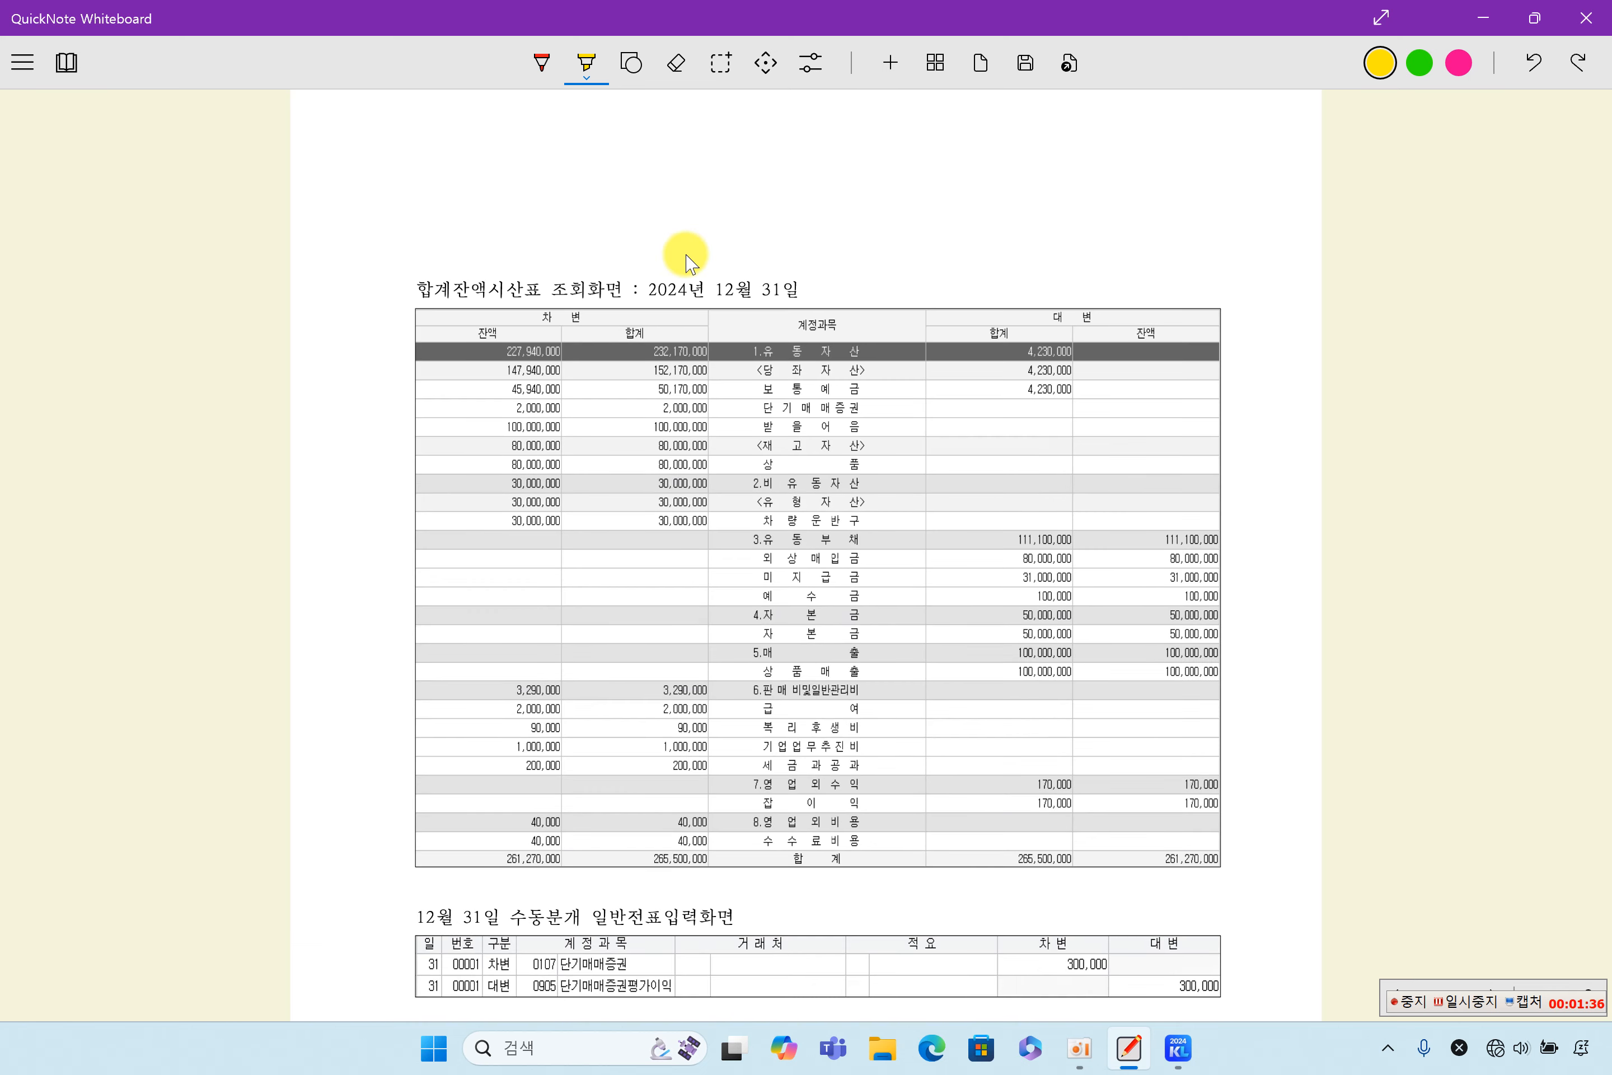
scroll(687, 250, down, 2)
scroll(583, 436, down, 10)
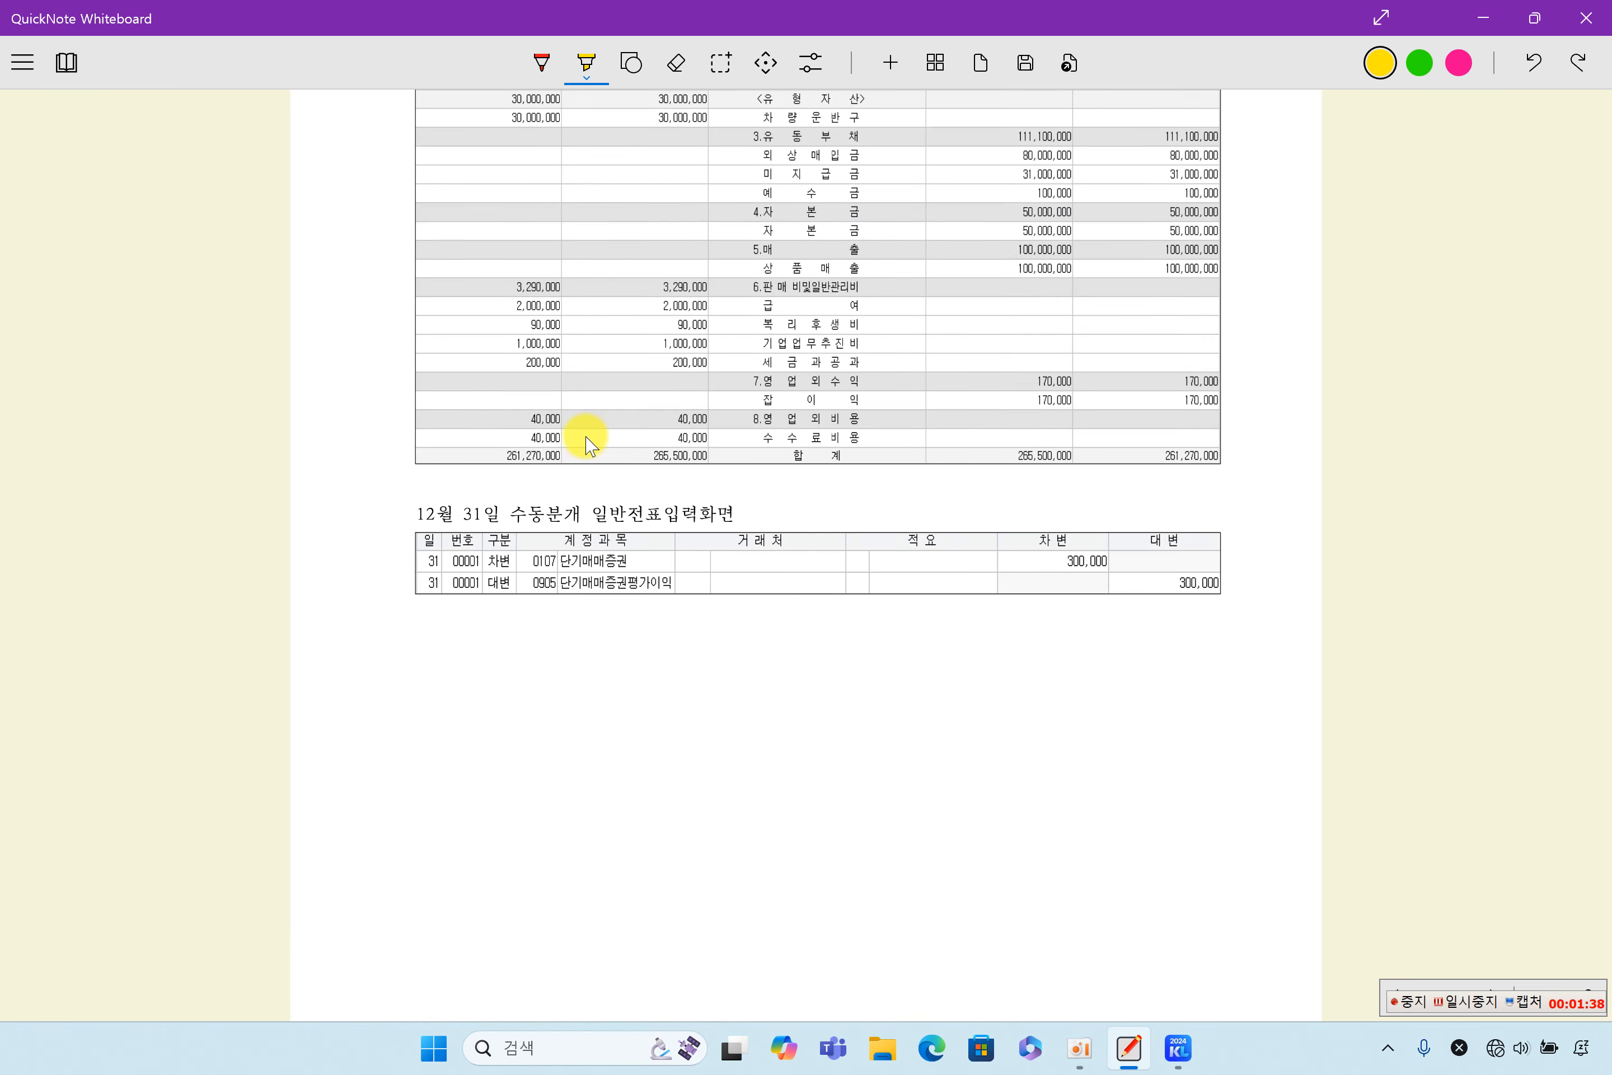
scroll(588, 444, down, 8)
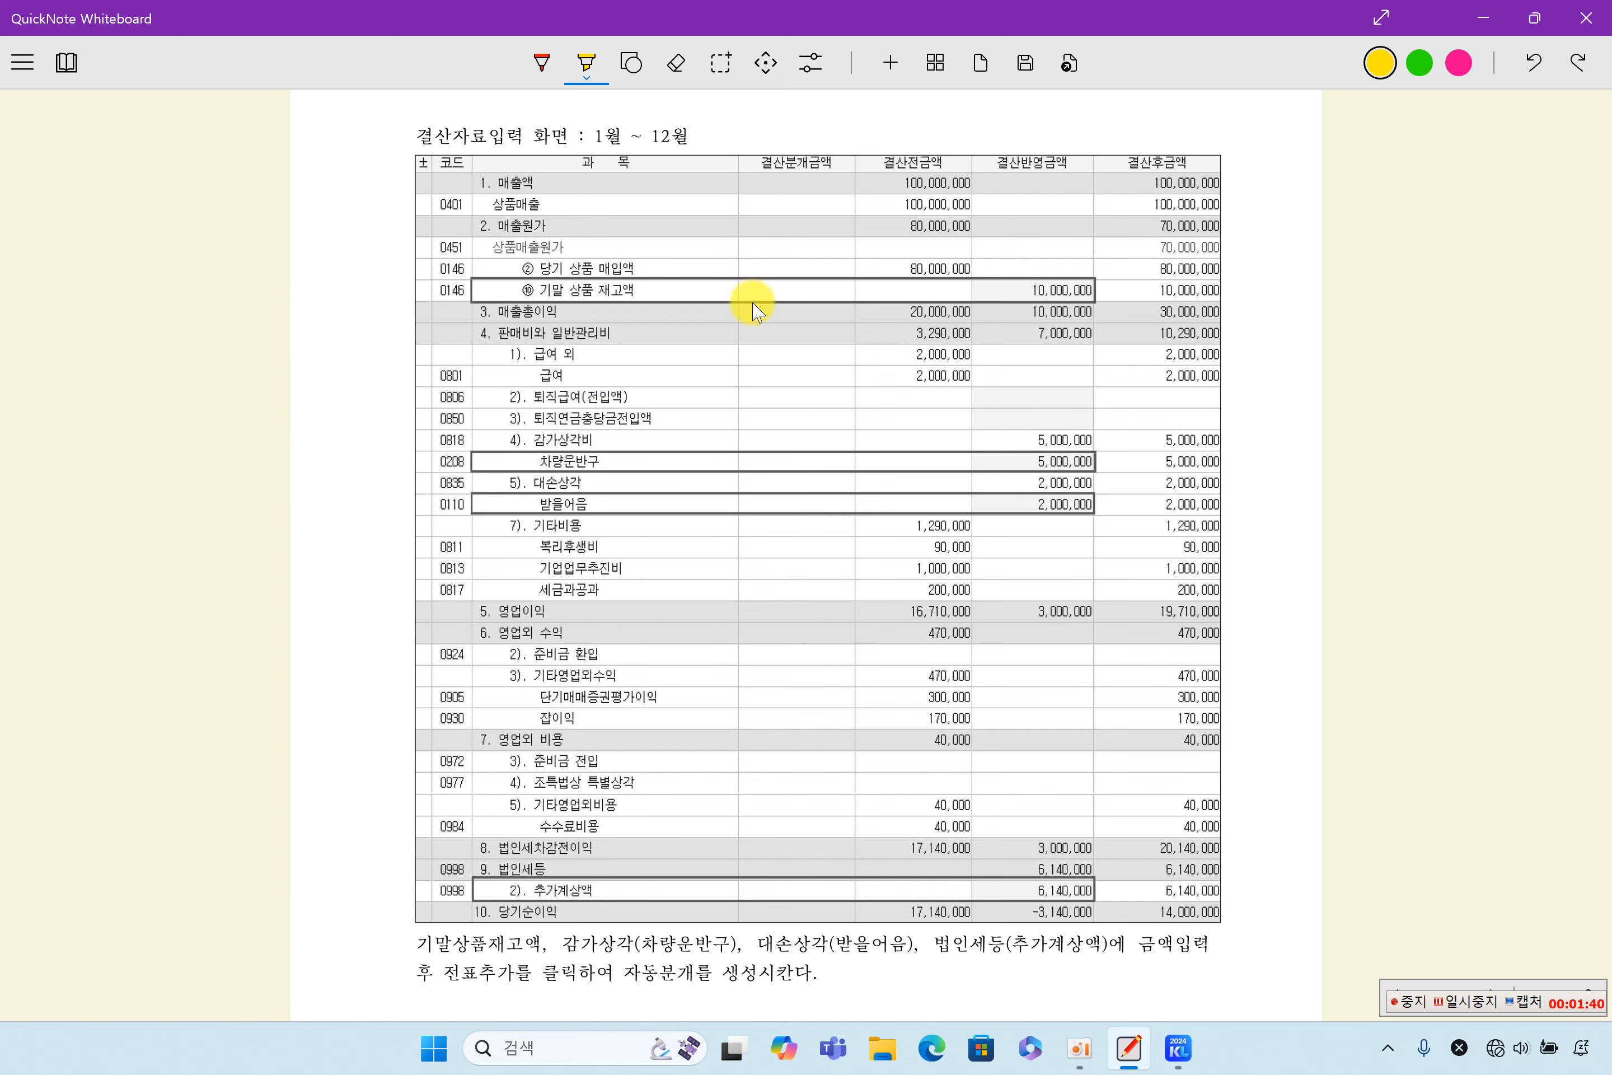
scroll(832, 568, down, 8)
scroll(838, 565, down, 6)
scroll(833, 566, down, 8)
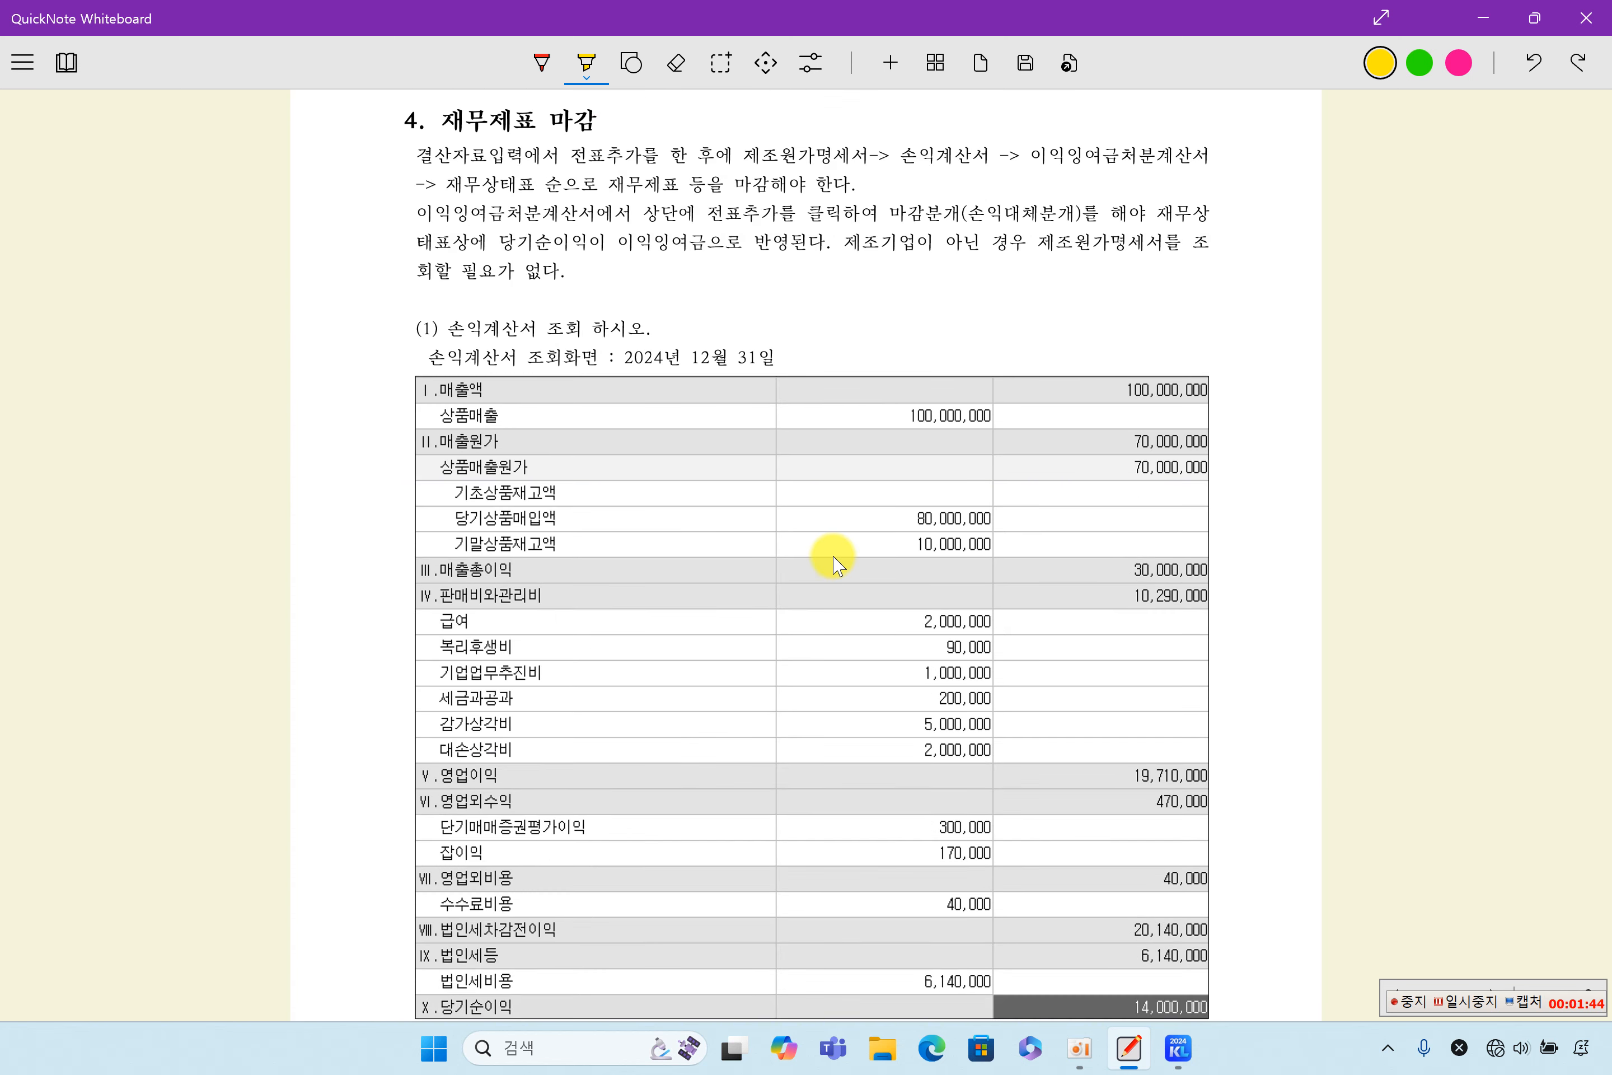
scroll(633, 431, down, 20)
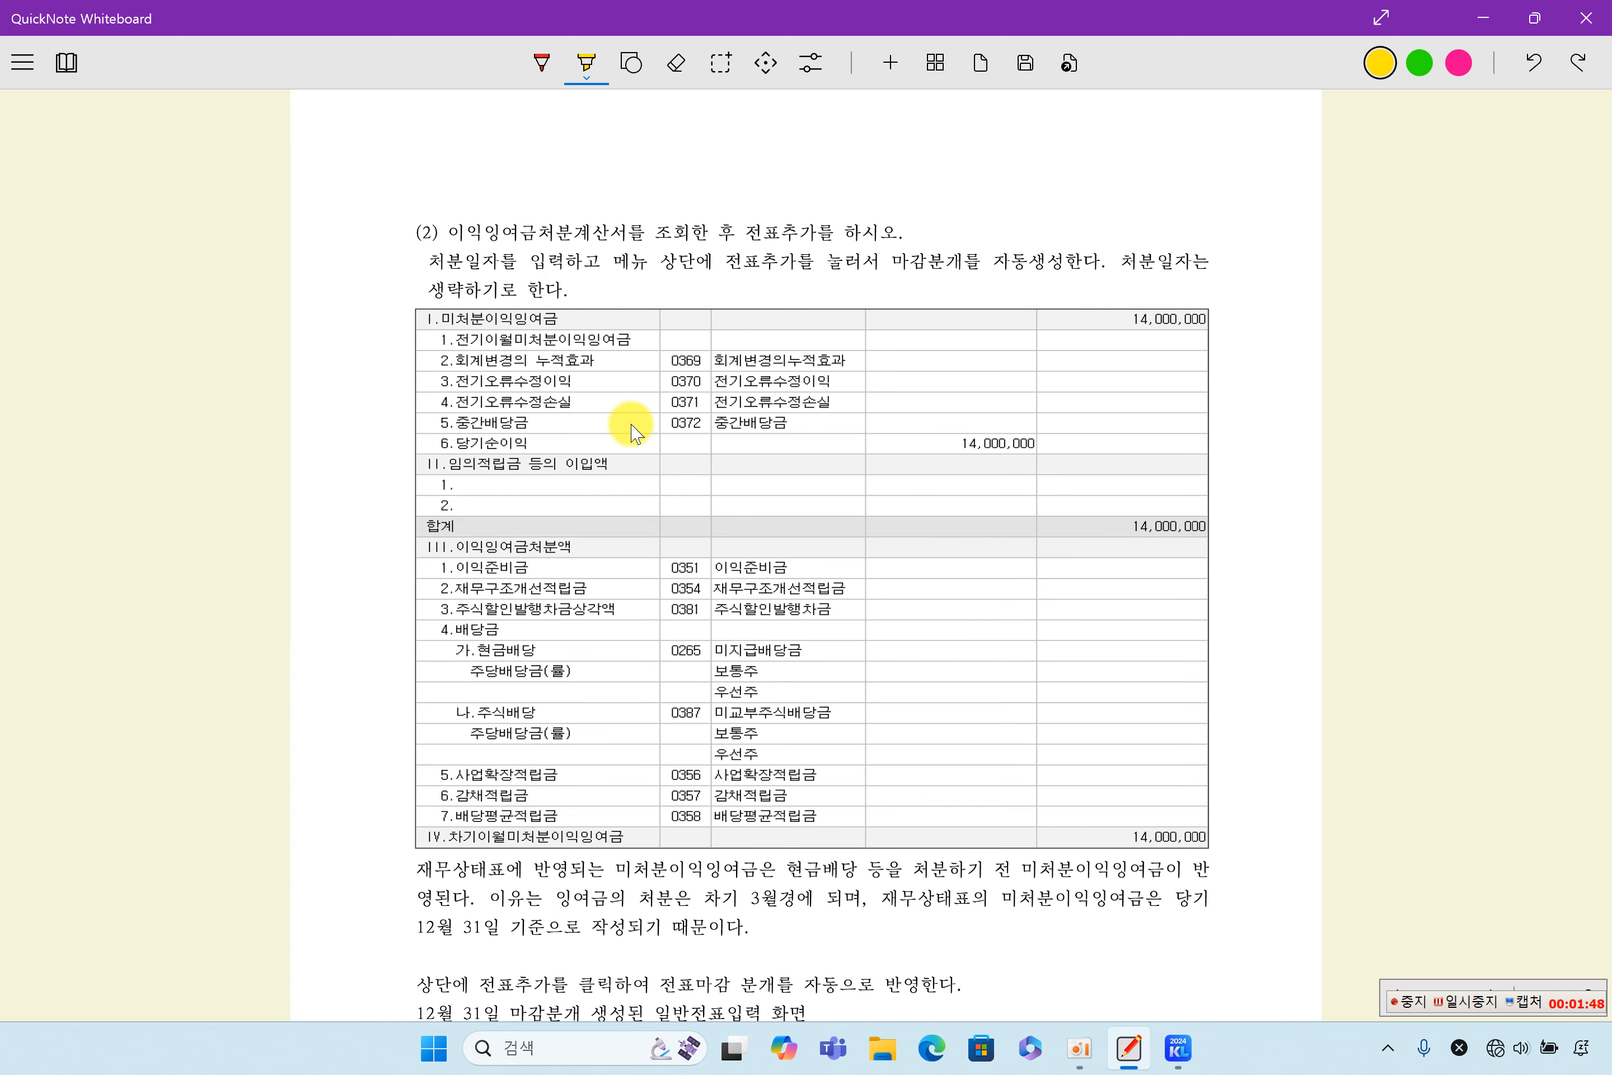
scroll(737, 436, down, 10)
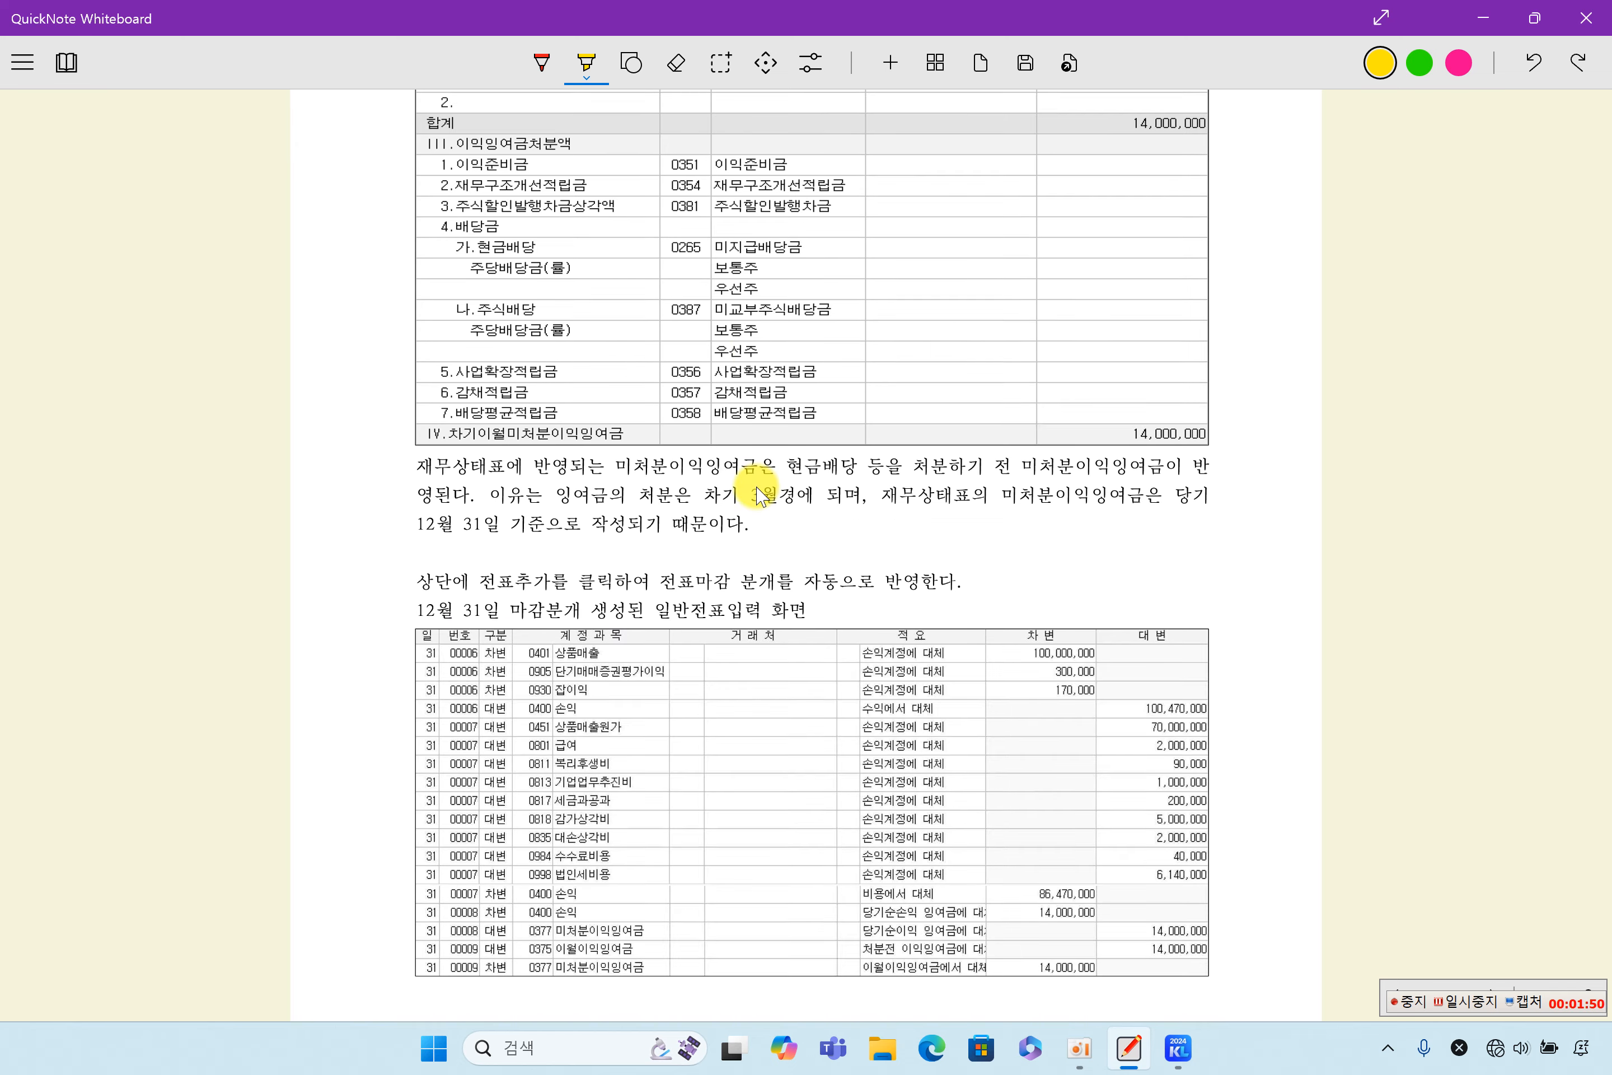
scroll(778, 499, down, 14)
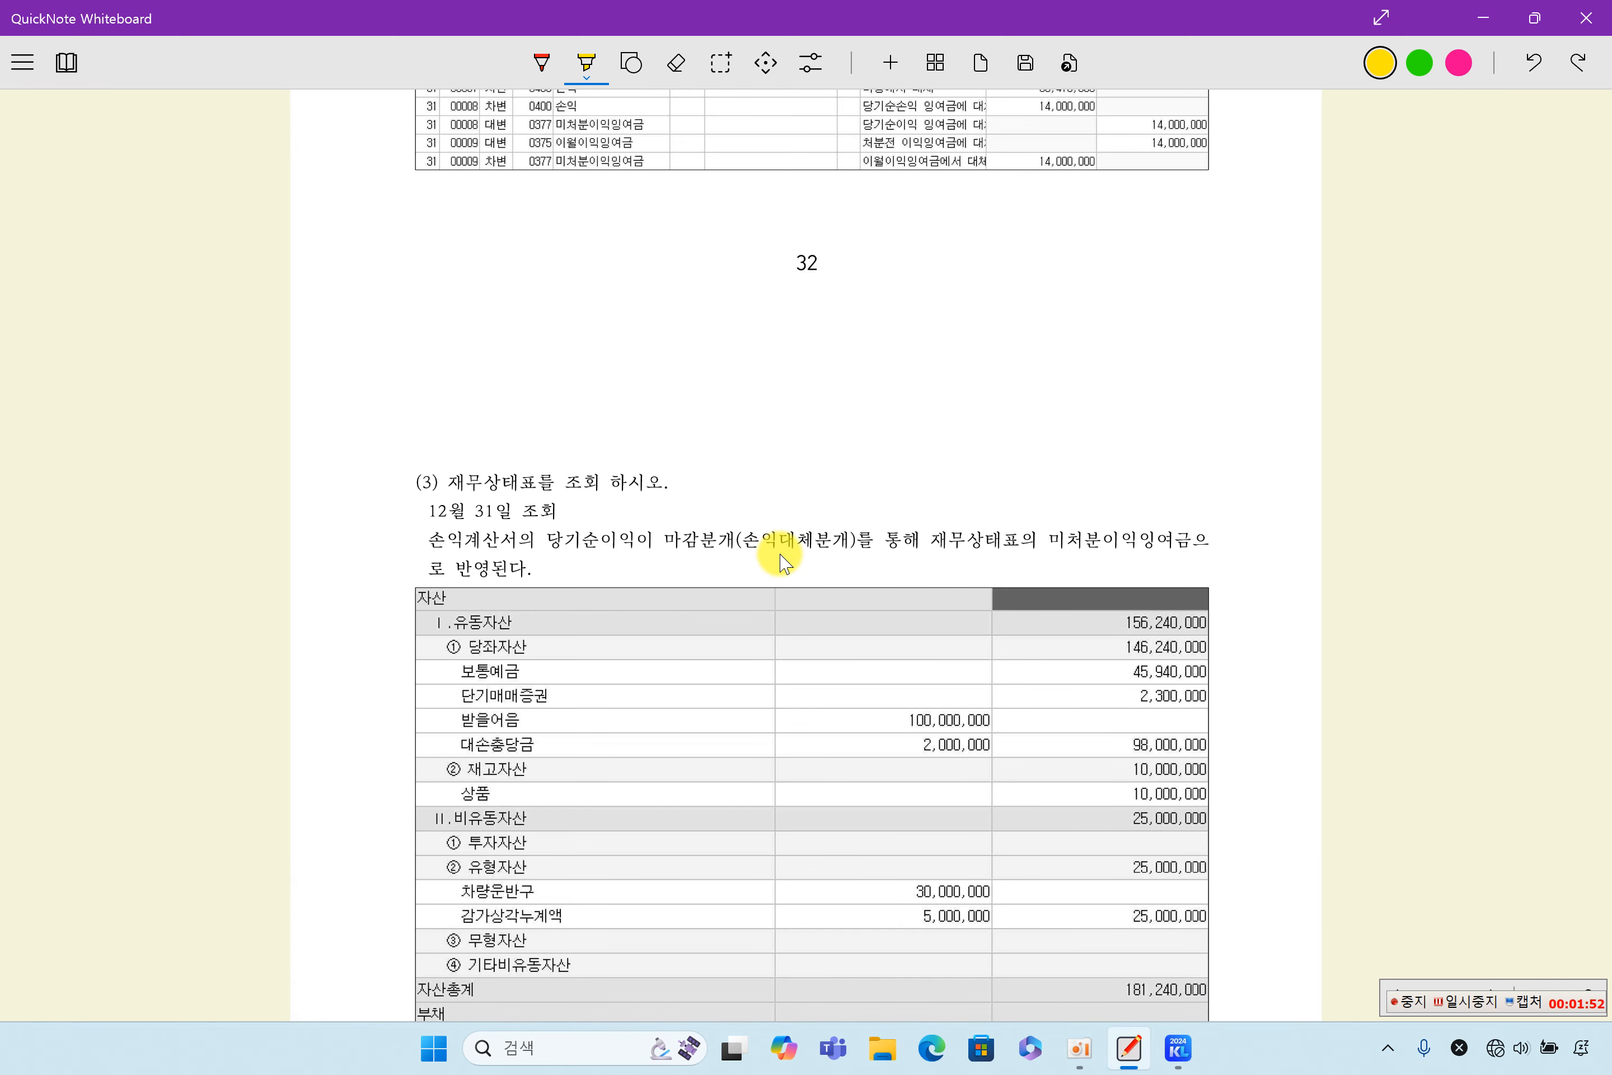
scroll(799, 532, down, 6)
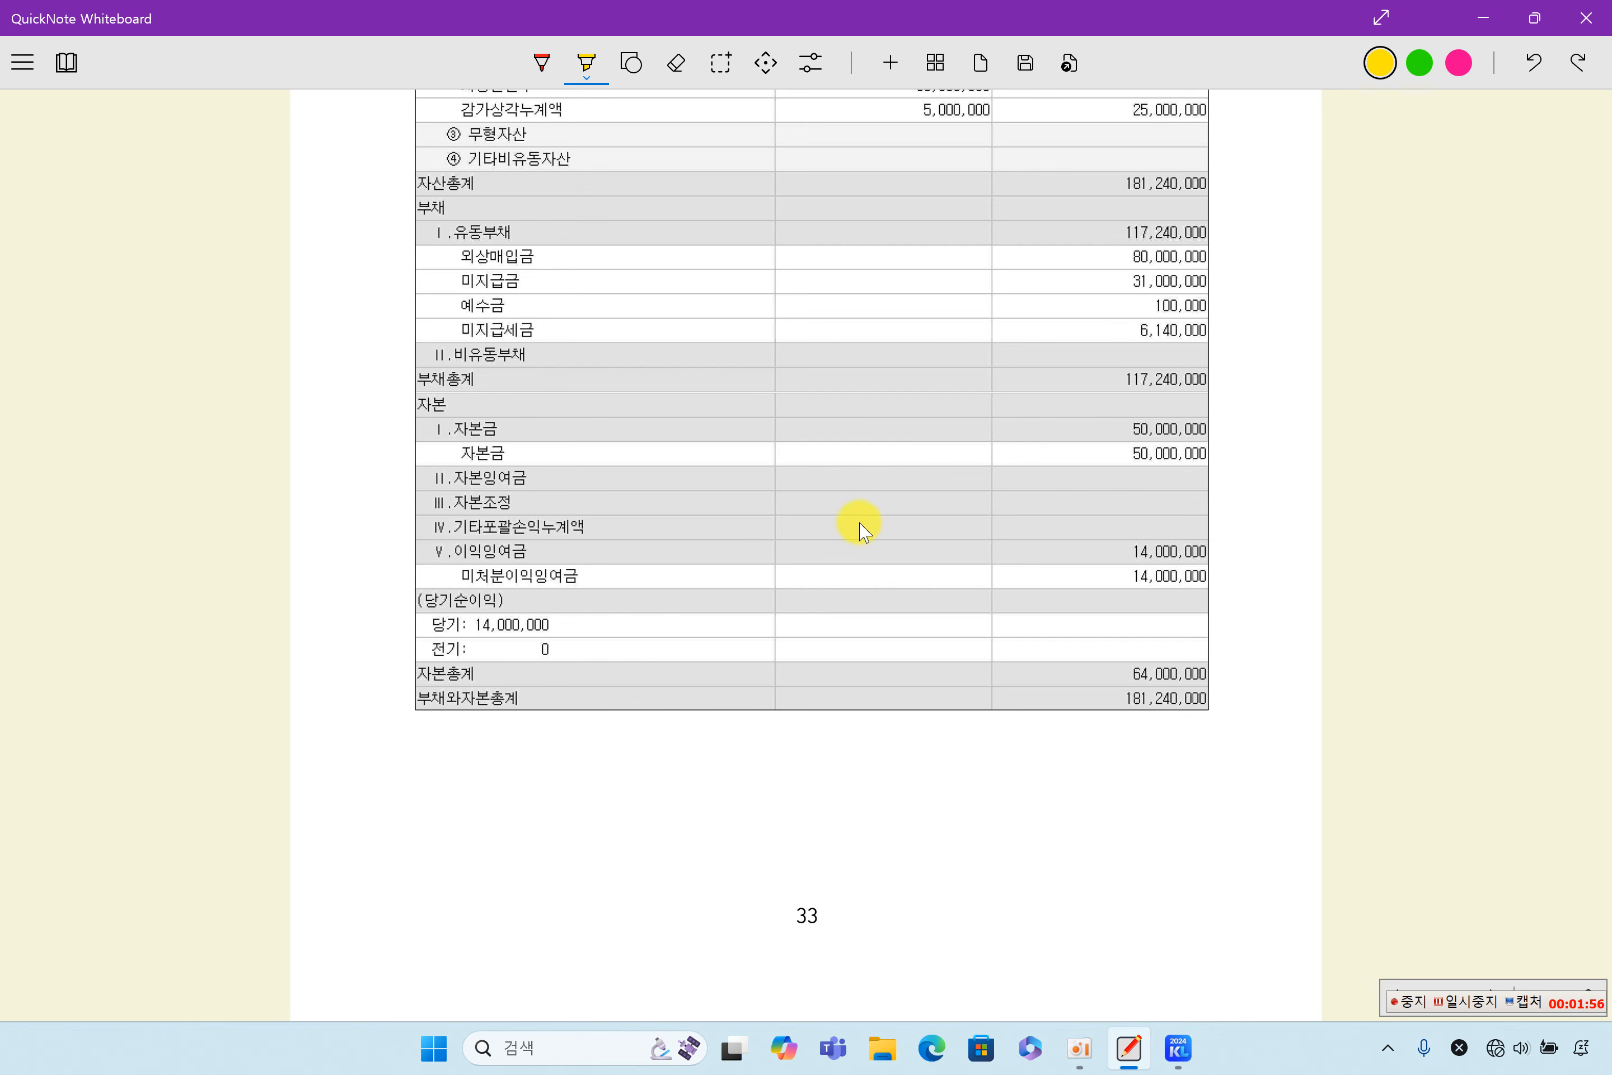
- Review section 5 on the income adjustment summary (소득금액조정합계표) and section 6 on preparing the tax adjustment statements
scroll(860, 531, down, 10)
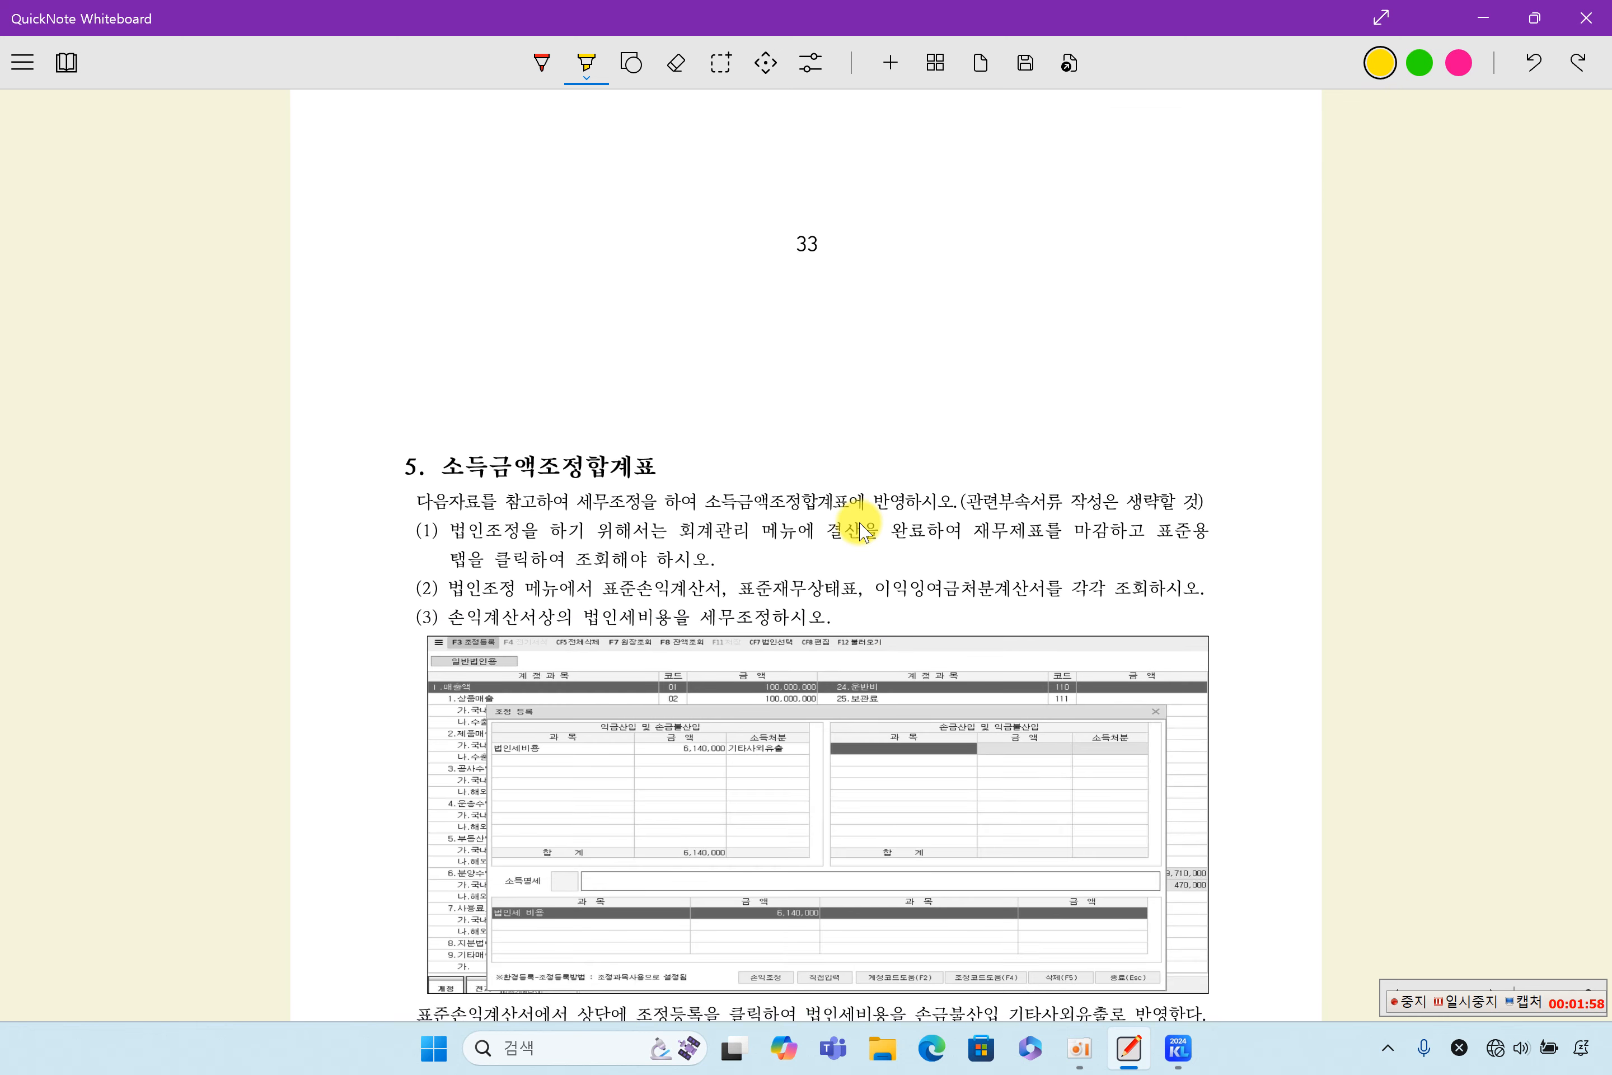
scroll(860, 531, up, 10)
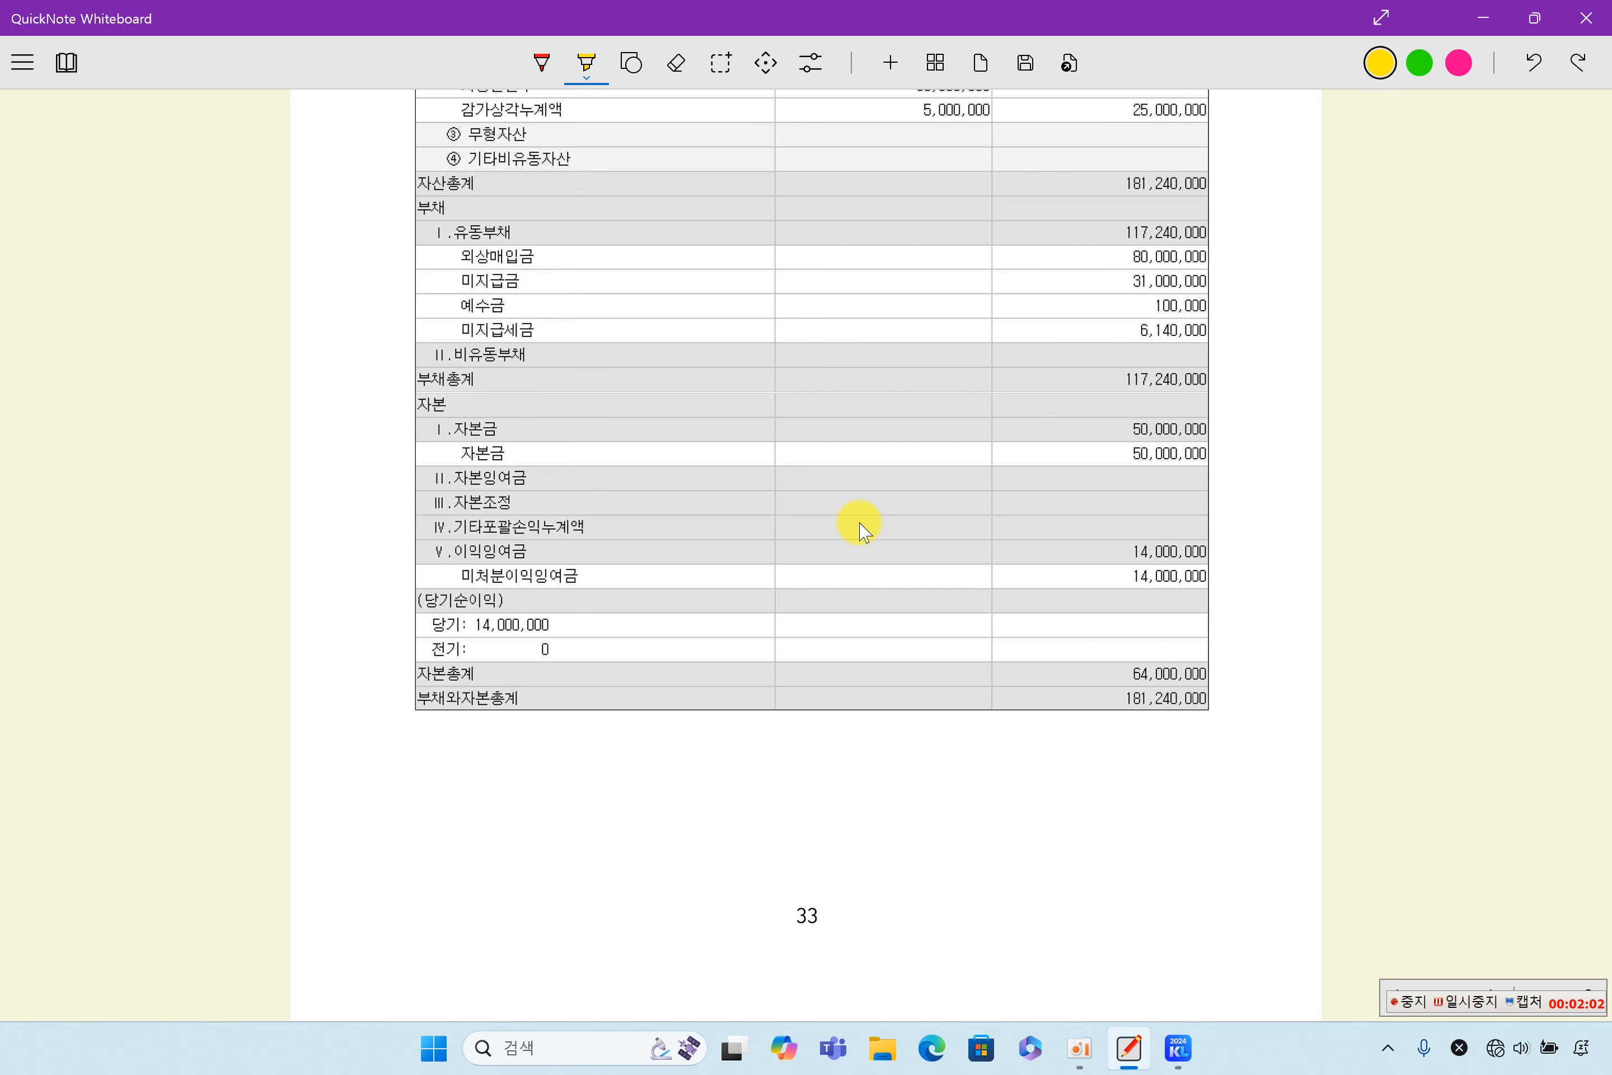
scroll(860, 531, down, 15)
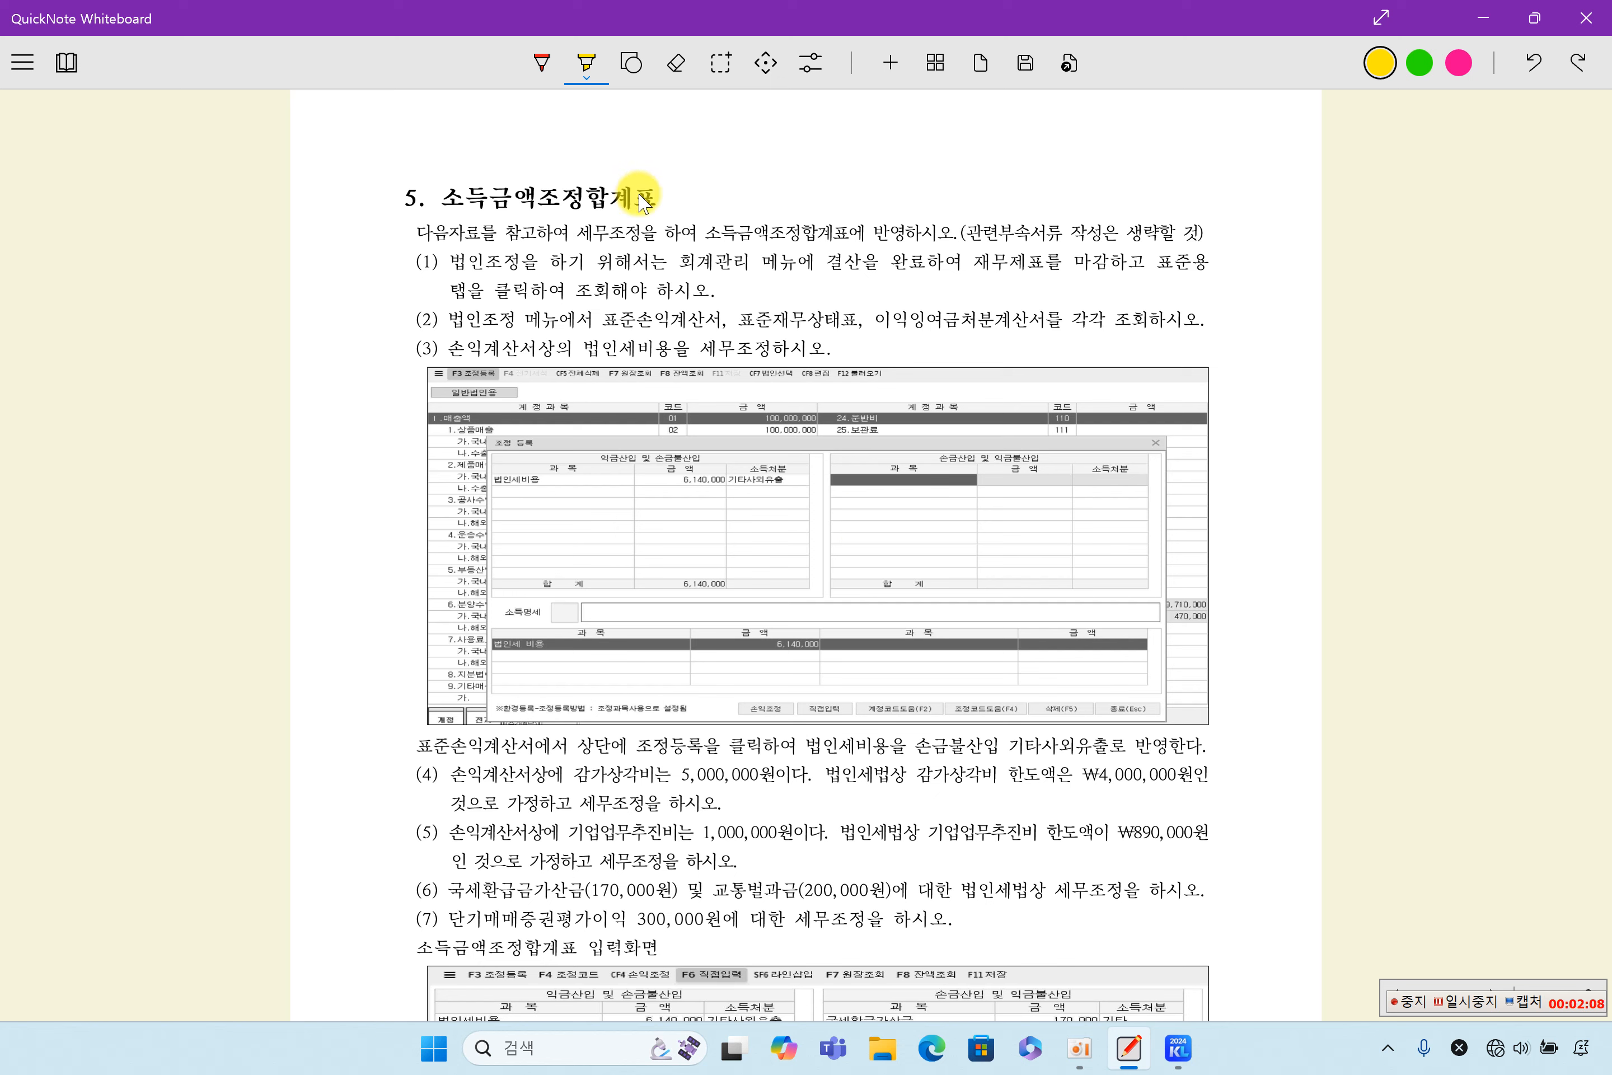
scroll(791, 572, down, 4)
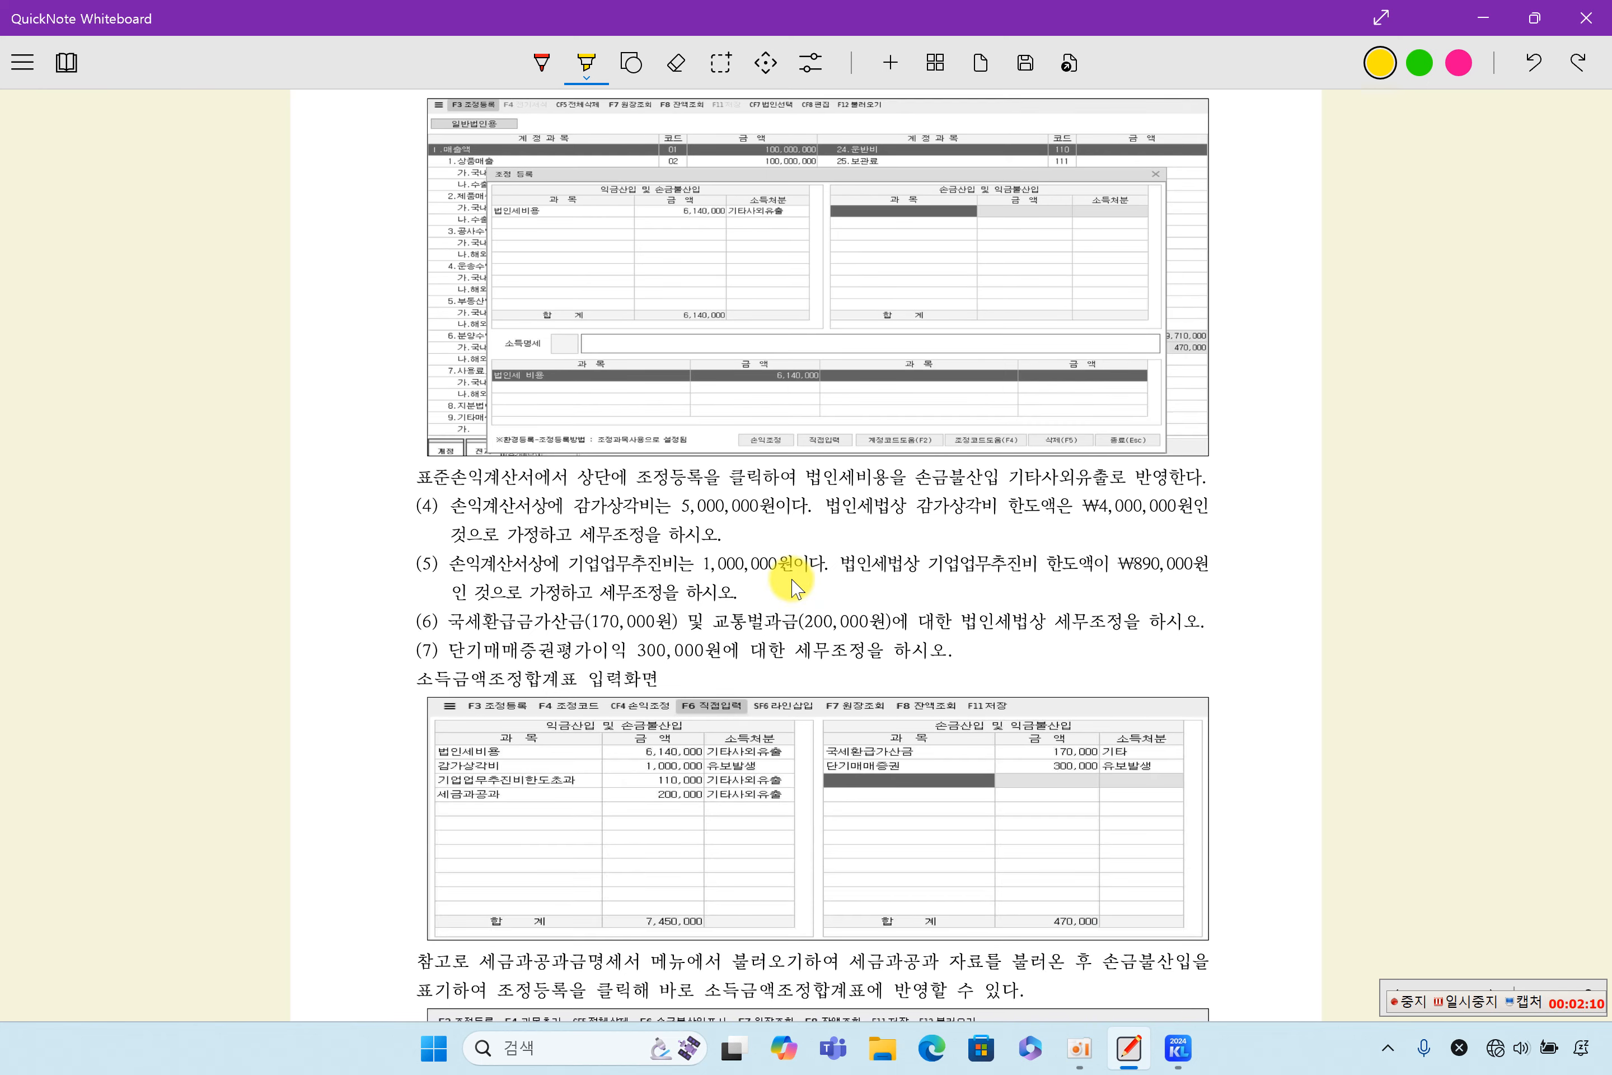
scroll(685, 671, down, 3)
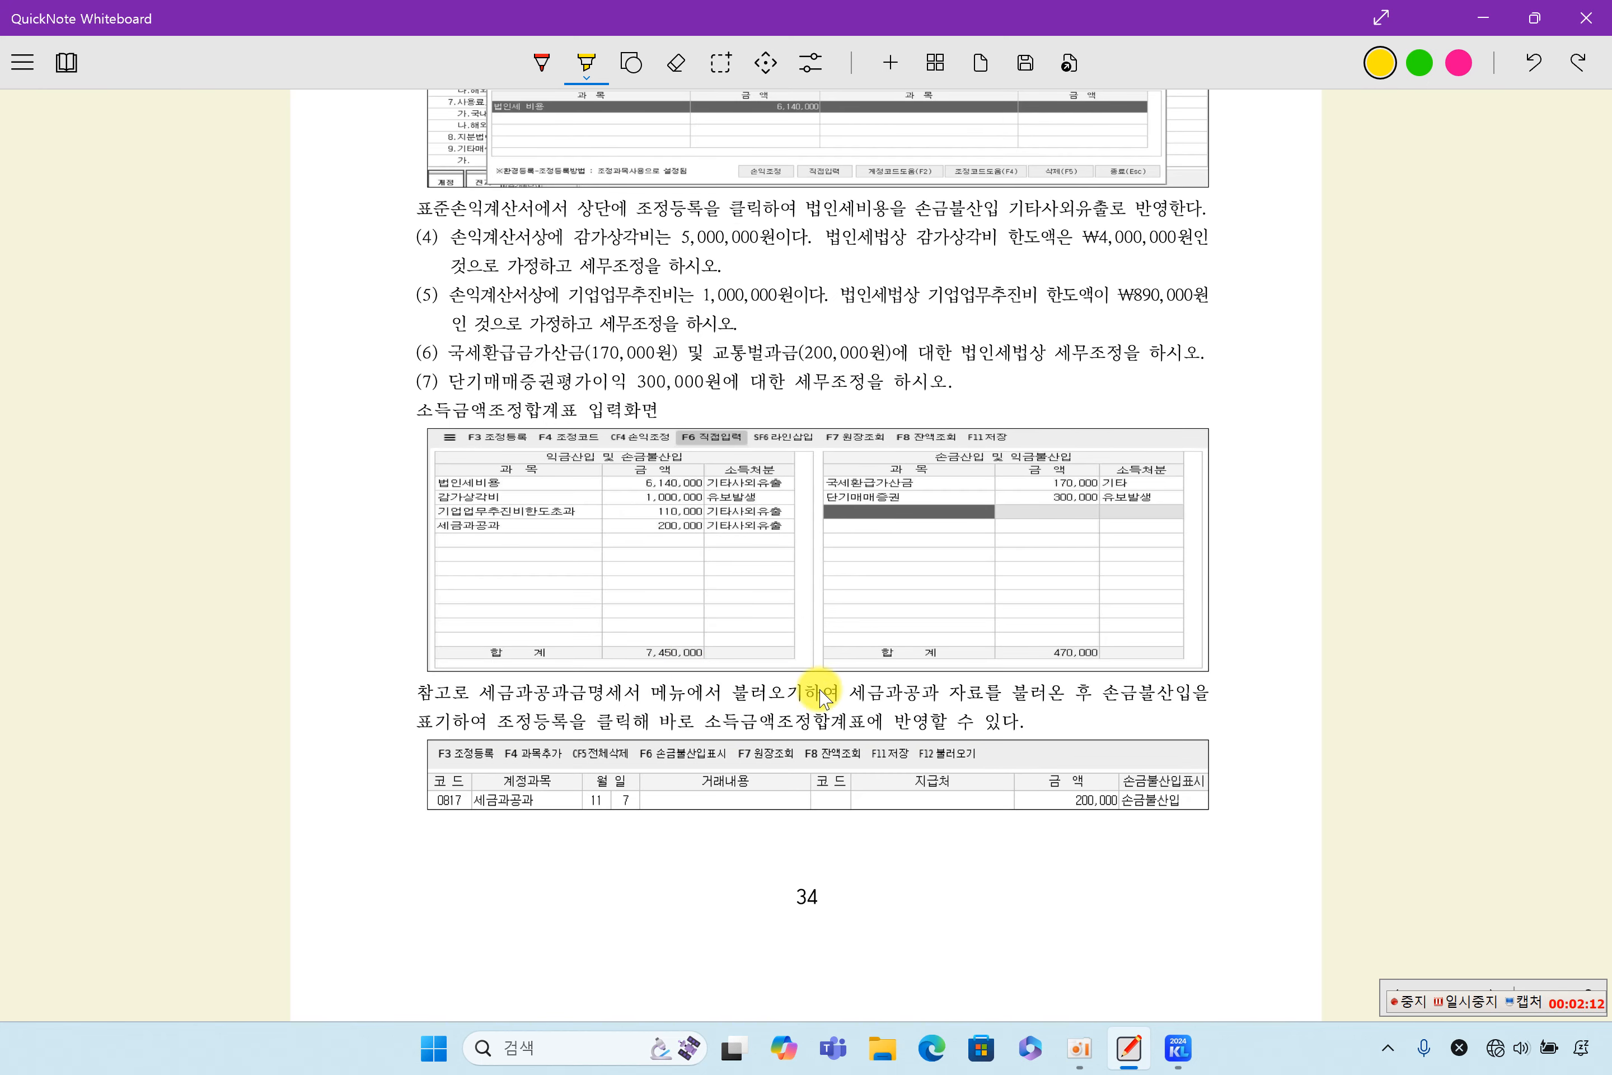
scroll(832, 691, down, 14)
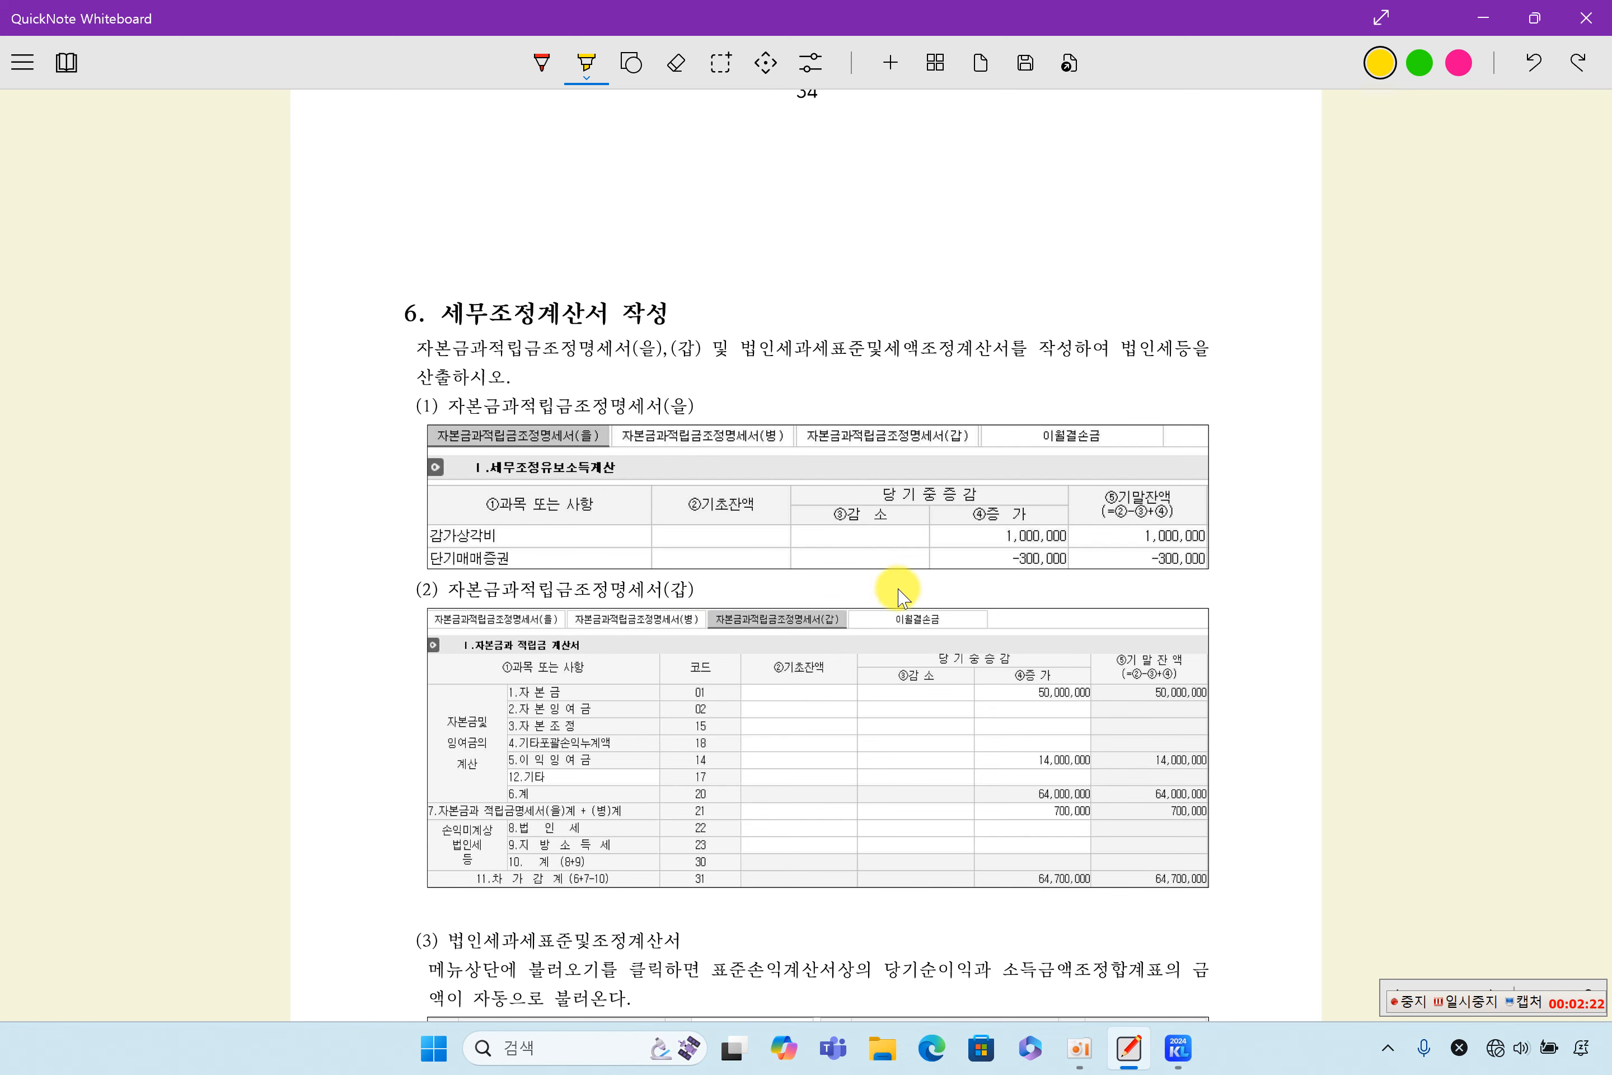
scroll(902, 590, down, 3)
scroll(825, 567, down, 2)
scroll(829, 569, down, 2)
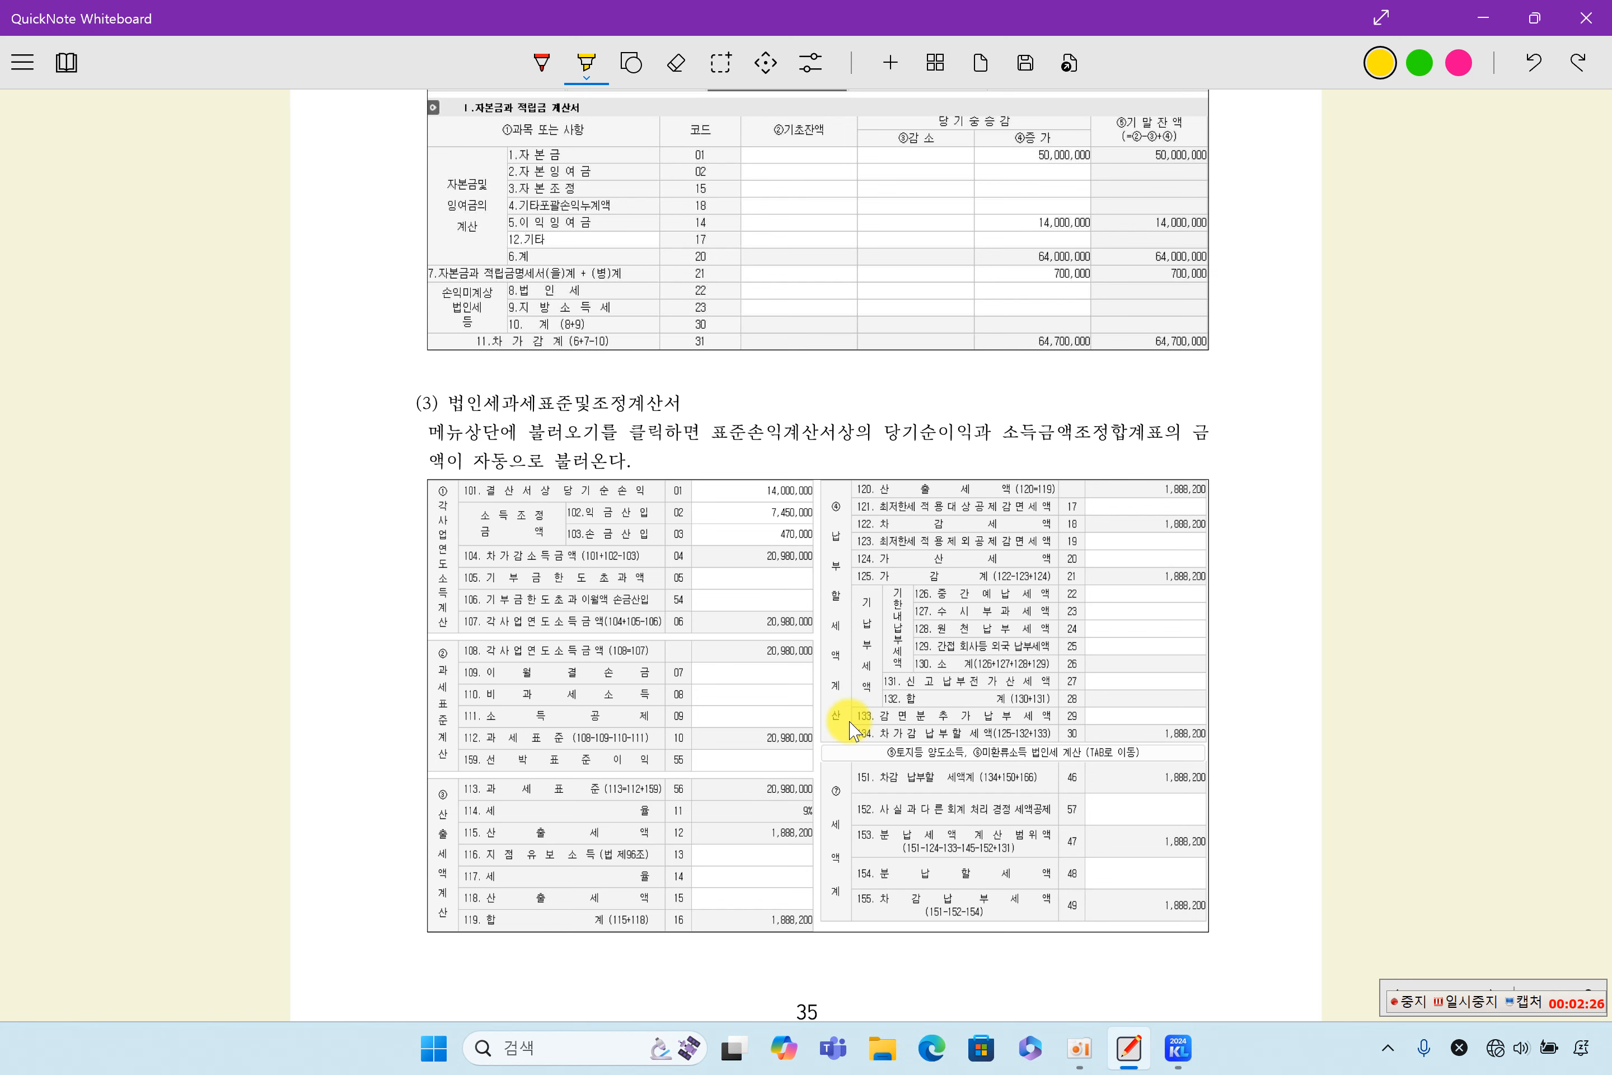
scroll(852, 724, down, 3)
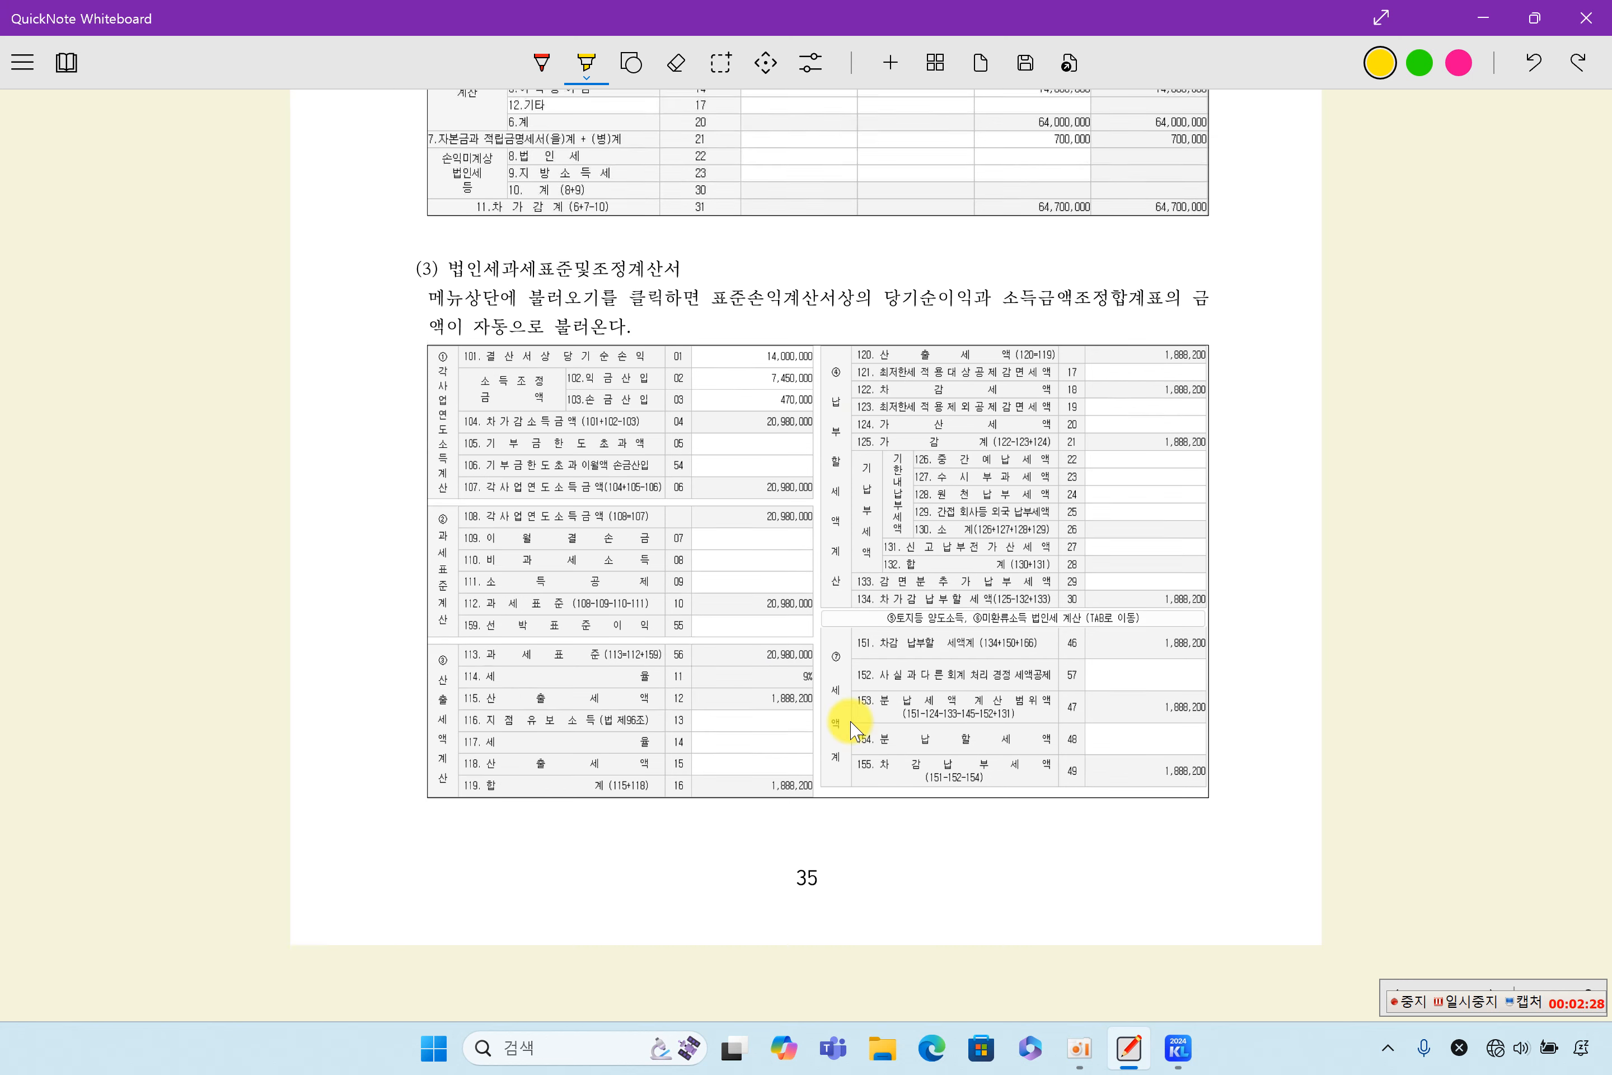
- Return to section 2 of the worksheet and highlight in yellow 11월 1일, 50,000,000원 and 보통예금으로 수령 in item (1)
scroll(853, 726, up, 2)
scroll(641, 435, up, 4)
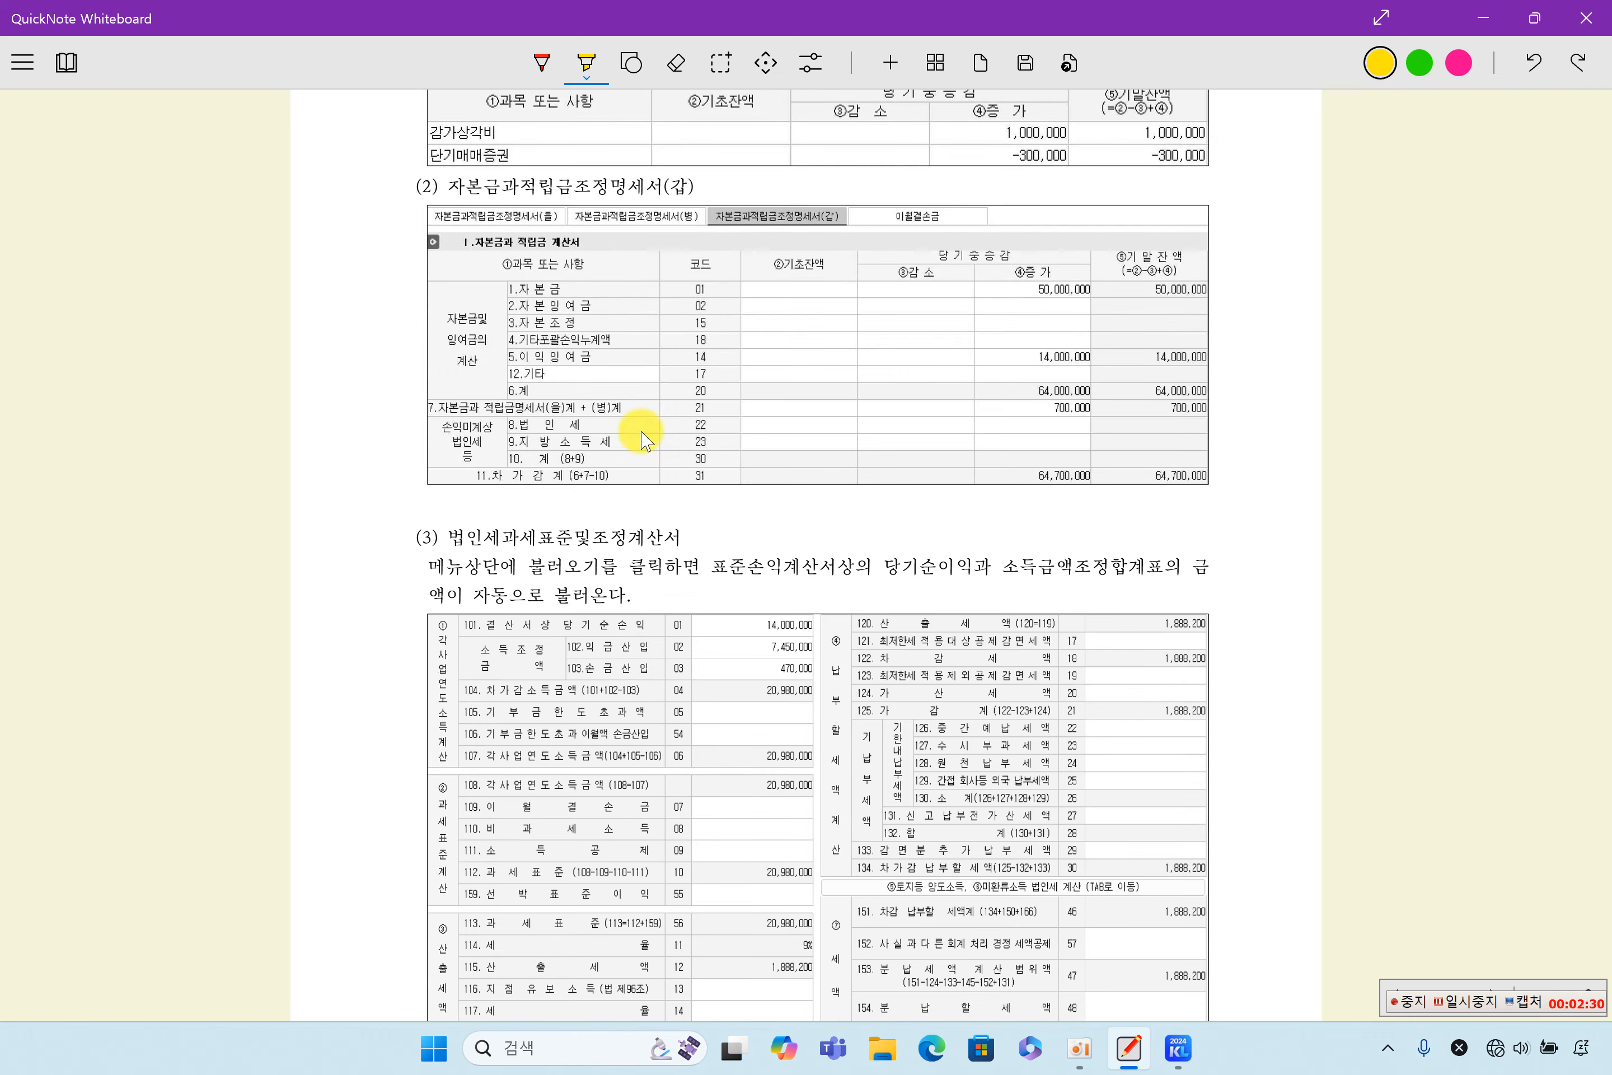
scroll(714, 459, up, 3)
scroll(715, 459, up, 20)
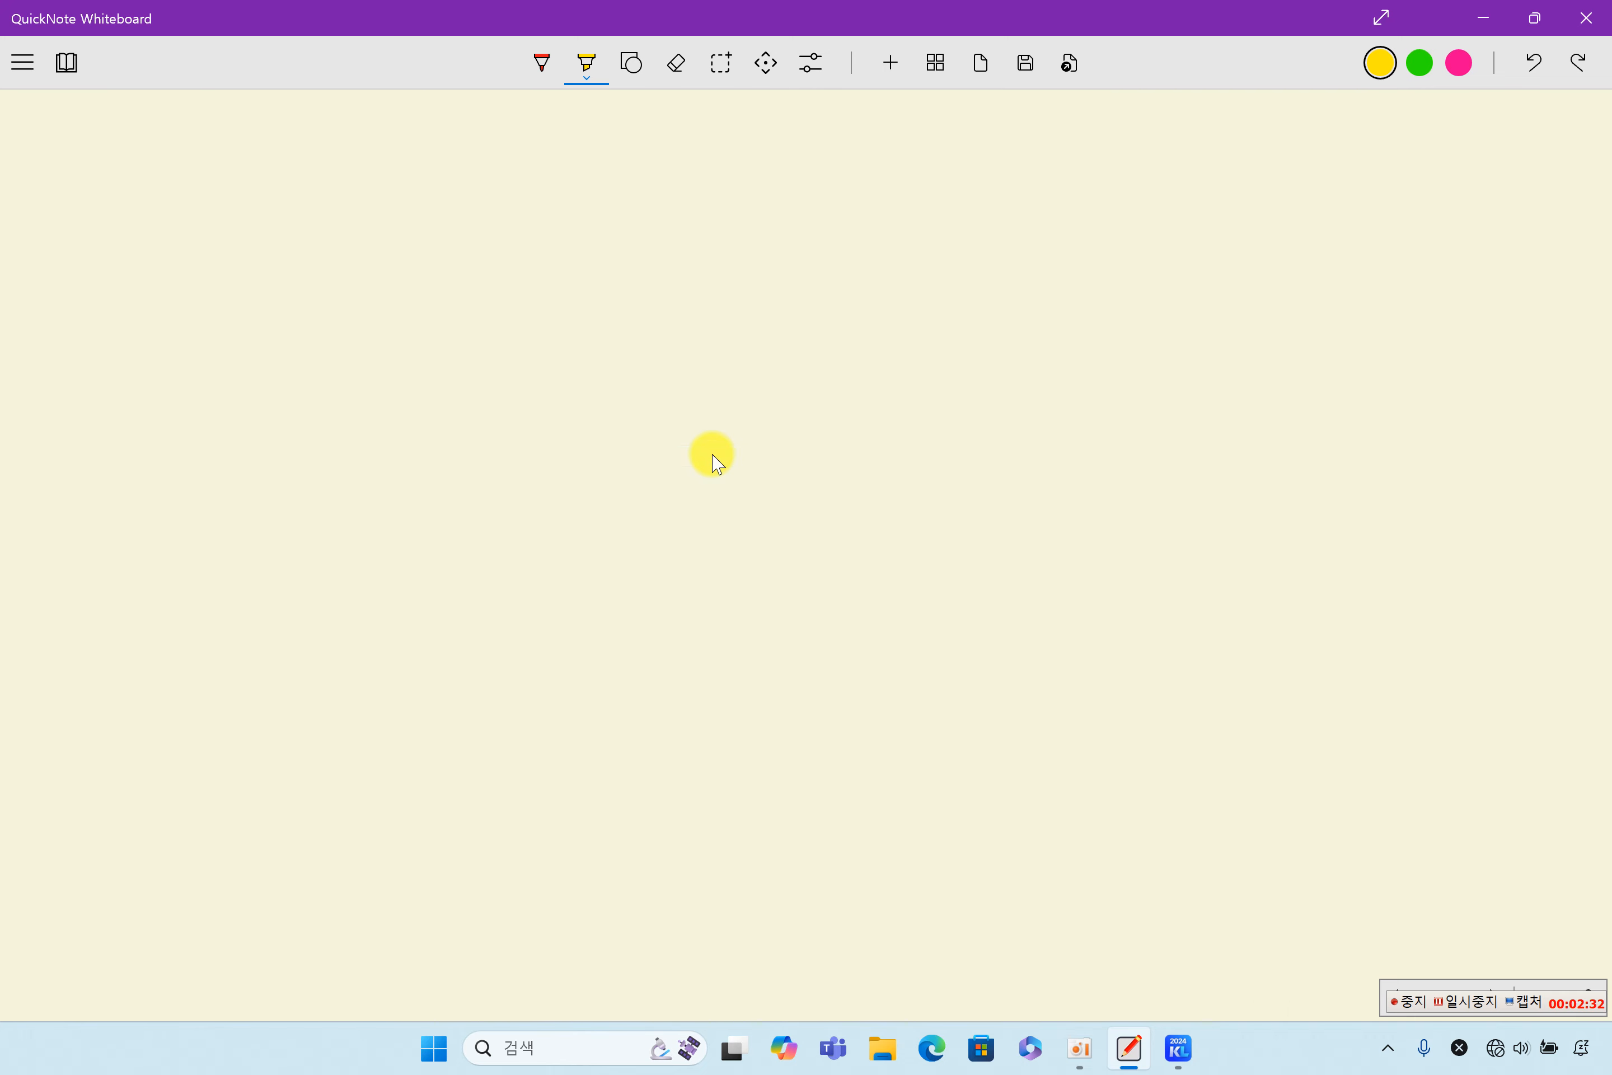
scroll(714, 459, up, 20)
scroll(714, 459, up, 20)
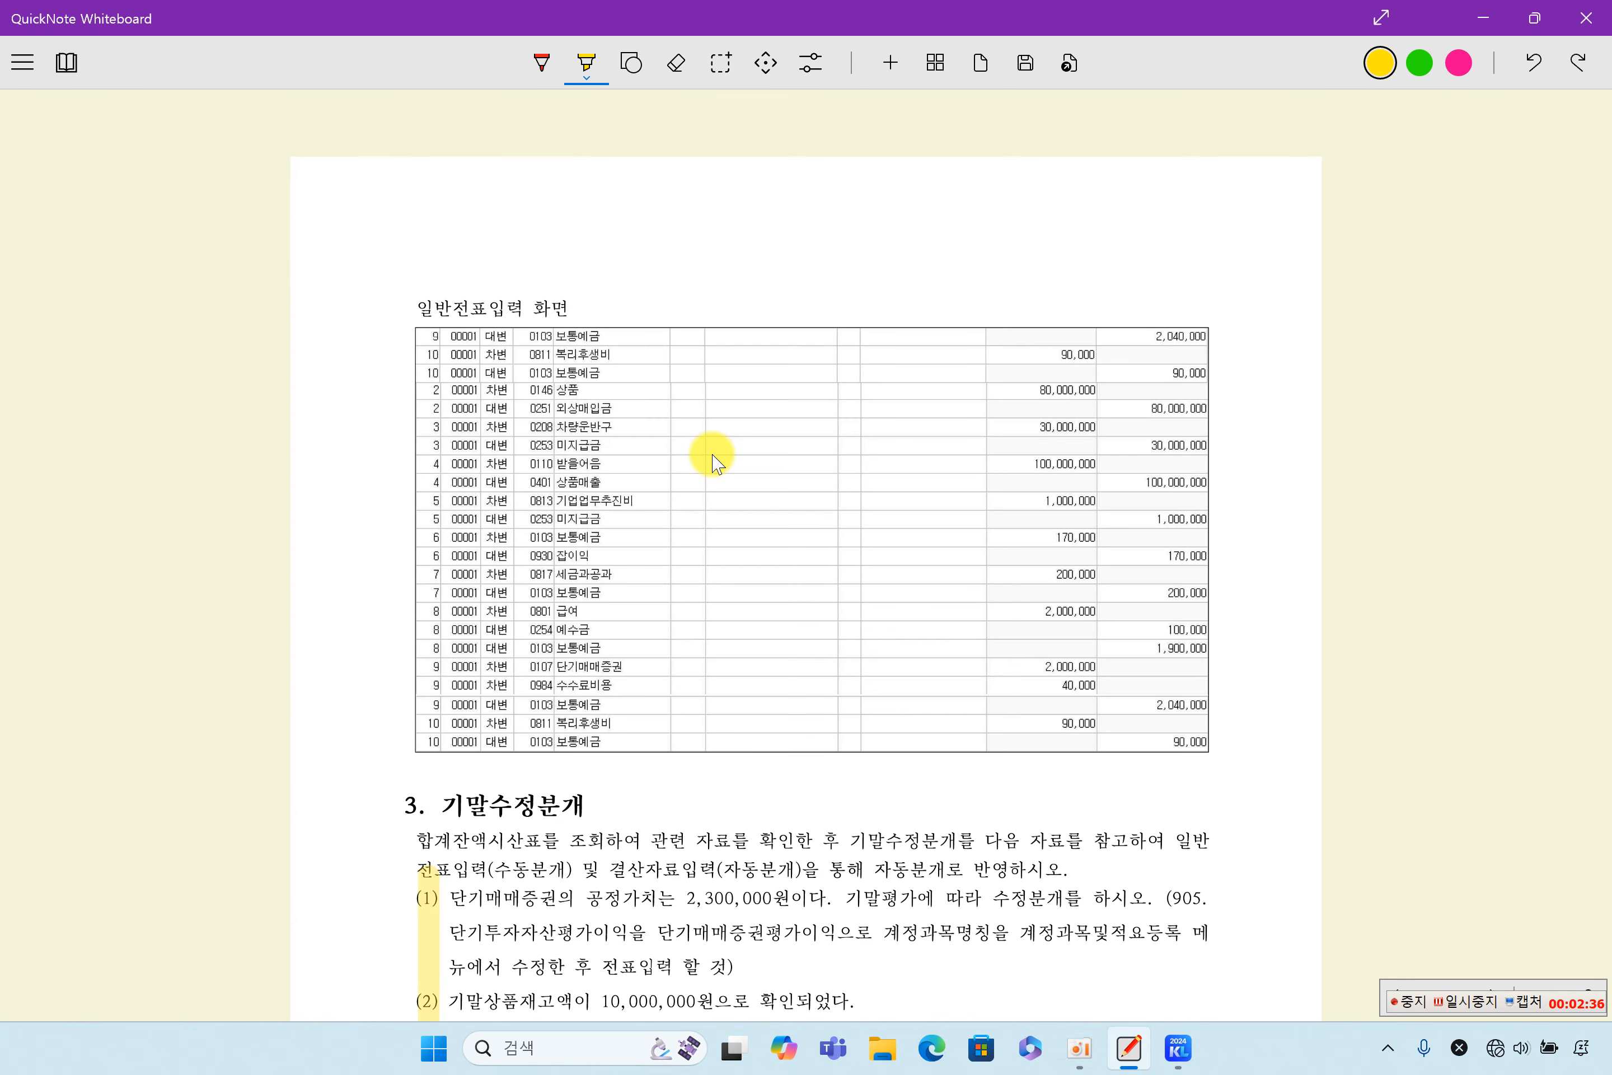
scroll(718, 463, up, 8)
scroll(716, 153, down, 5)
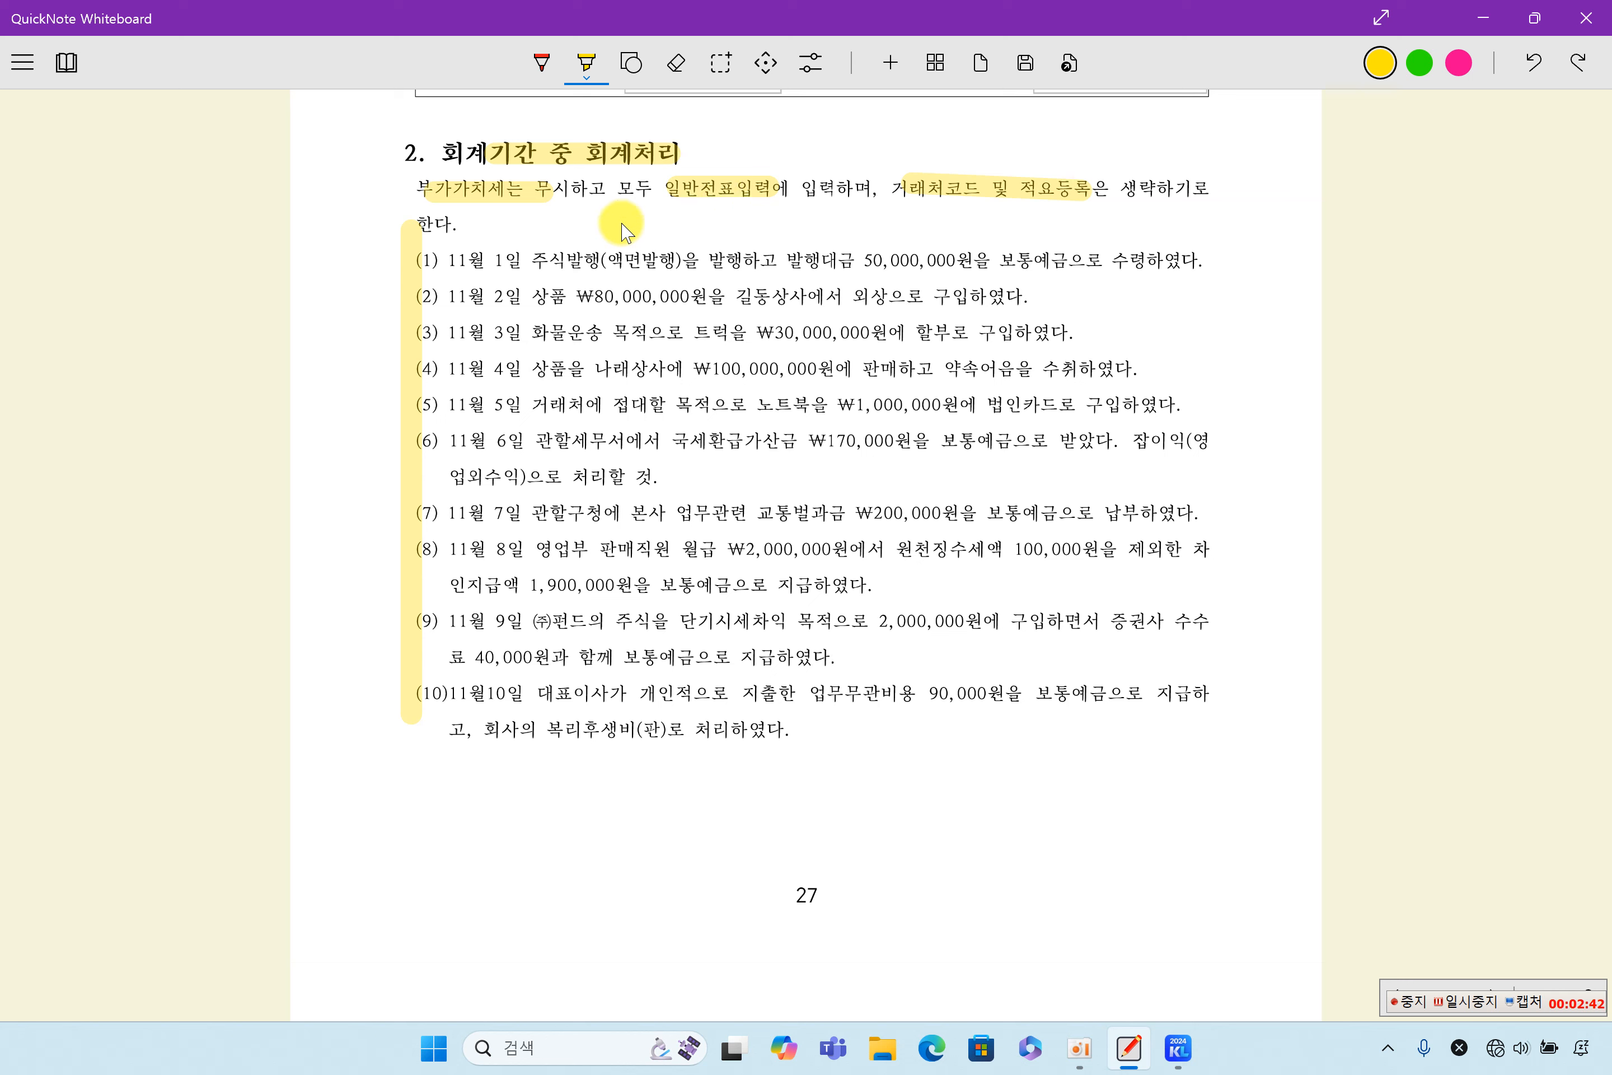
drag(428, 262, 541, 261)
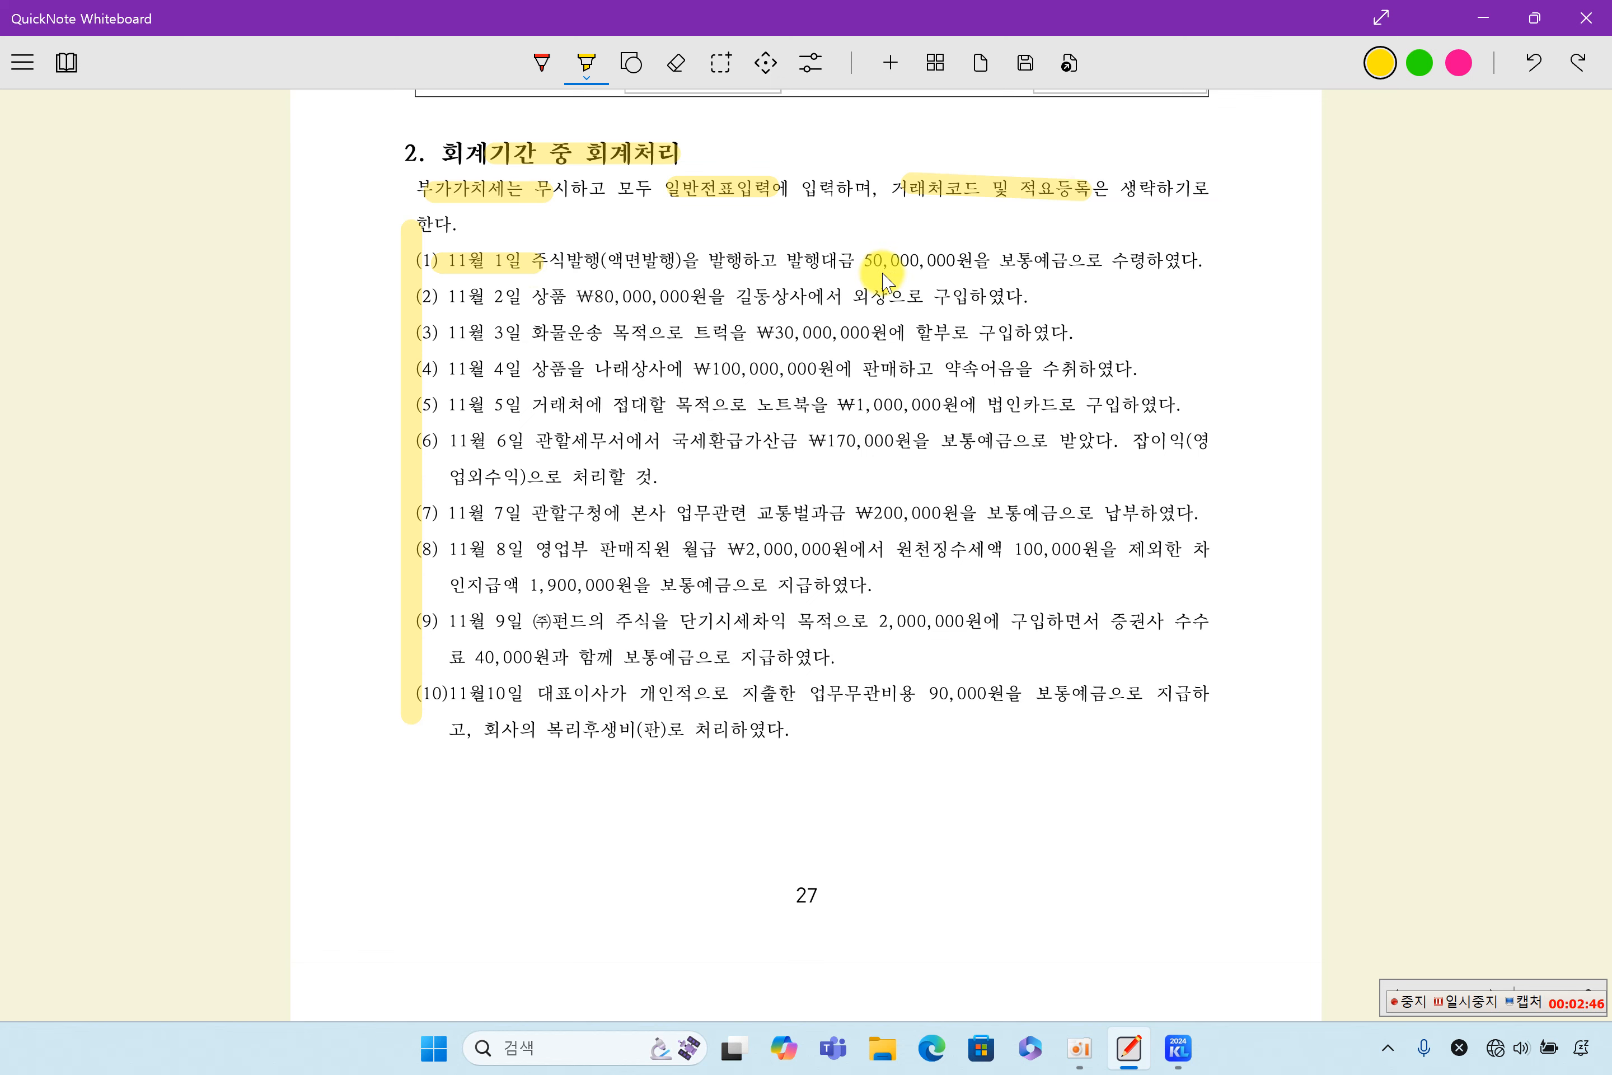
drag(891, 262, 1172, 262)
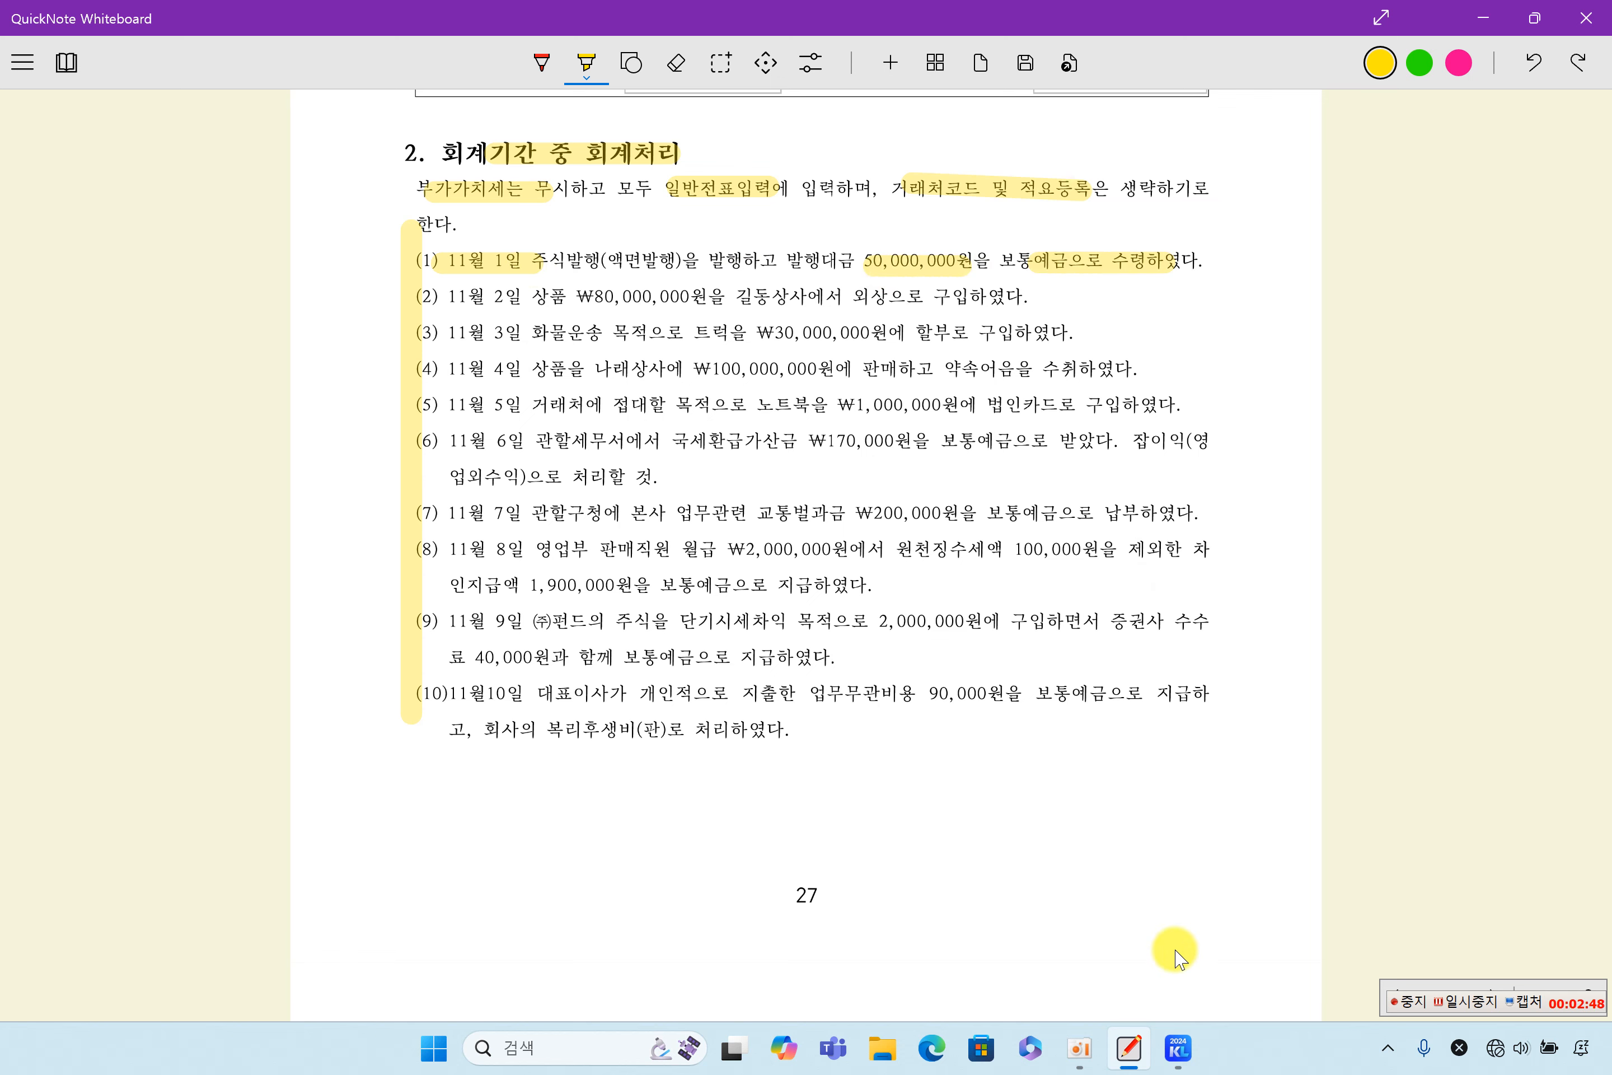
- Switch to KcLep, open 일반전표입력 for November 1, 2024, and check the debit and credit amounts of the 보통예금 and 자본금 lines
click(1185, 1062)
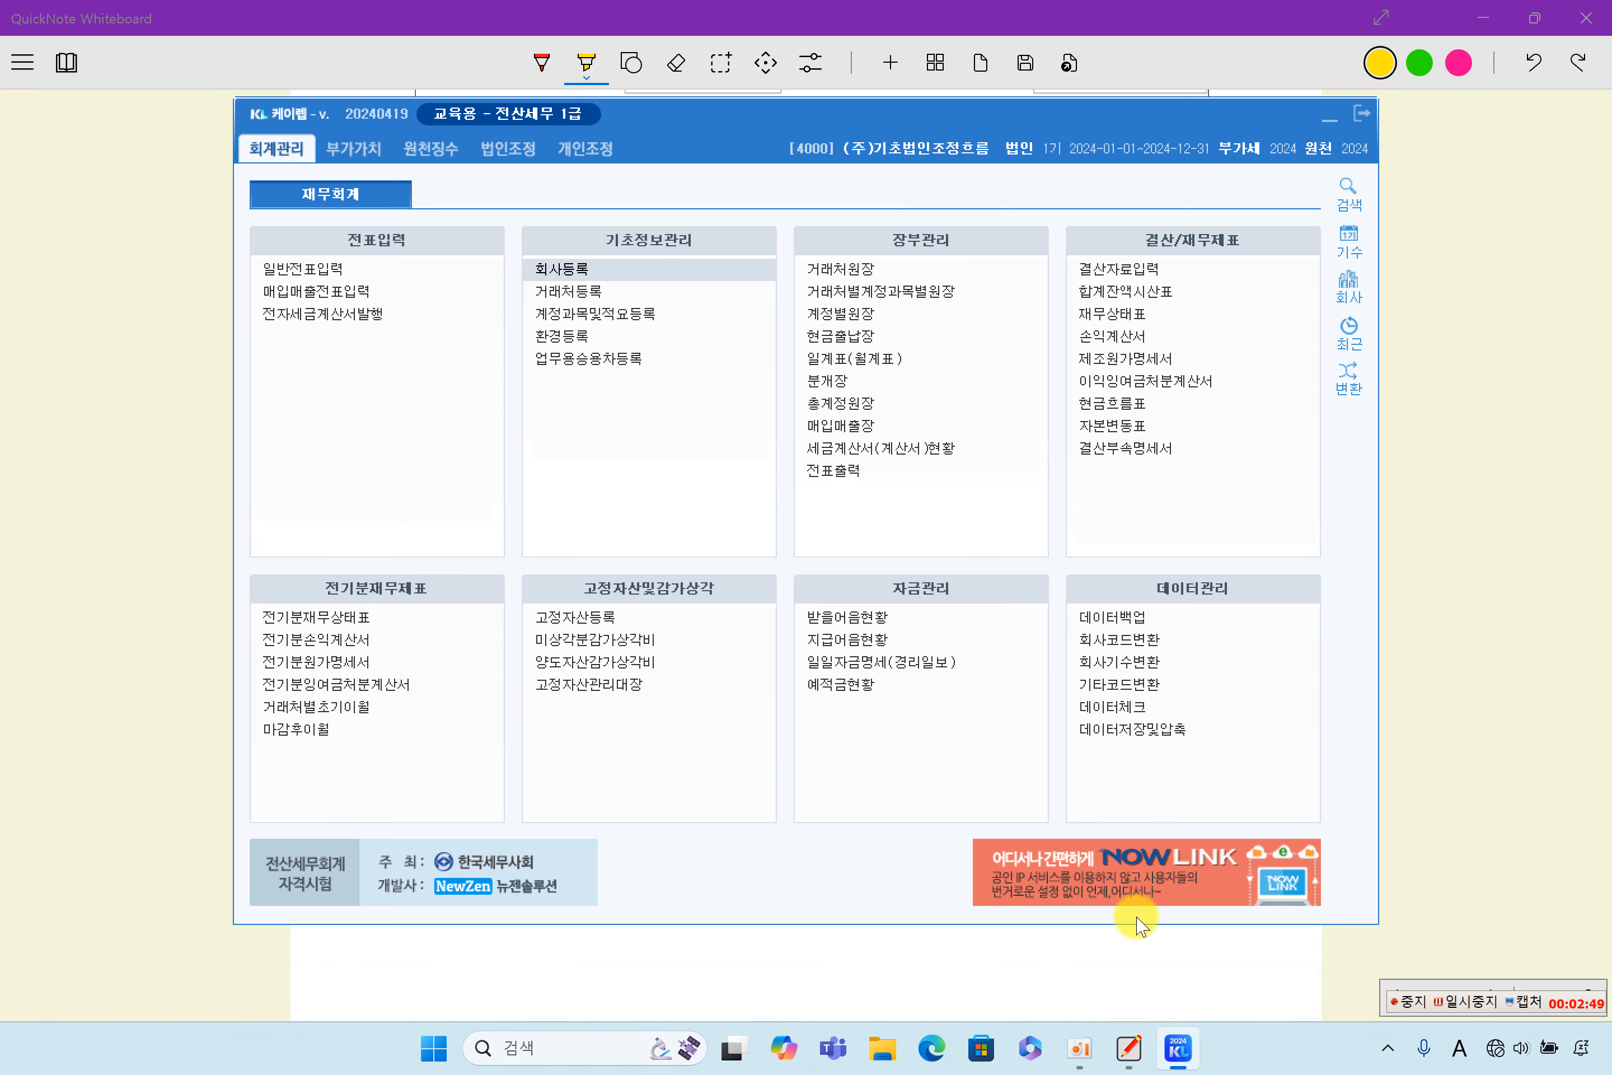
click(340, 274)
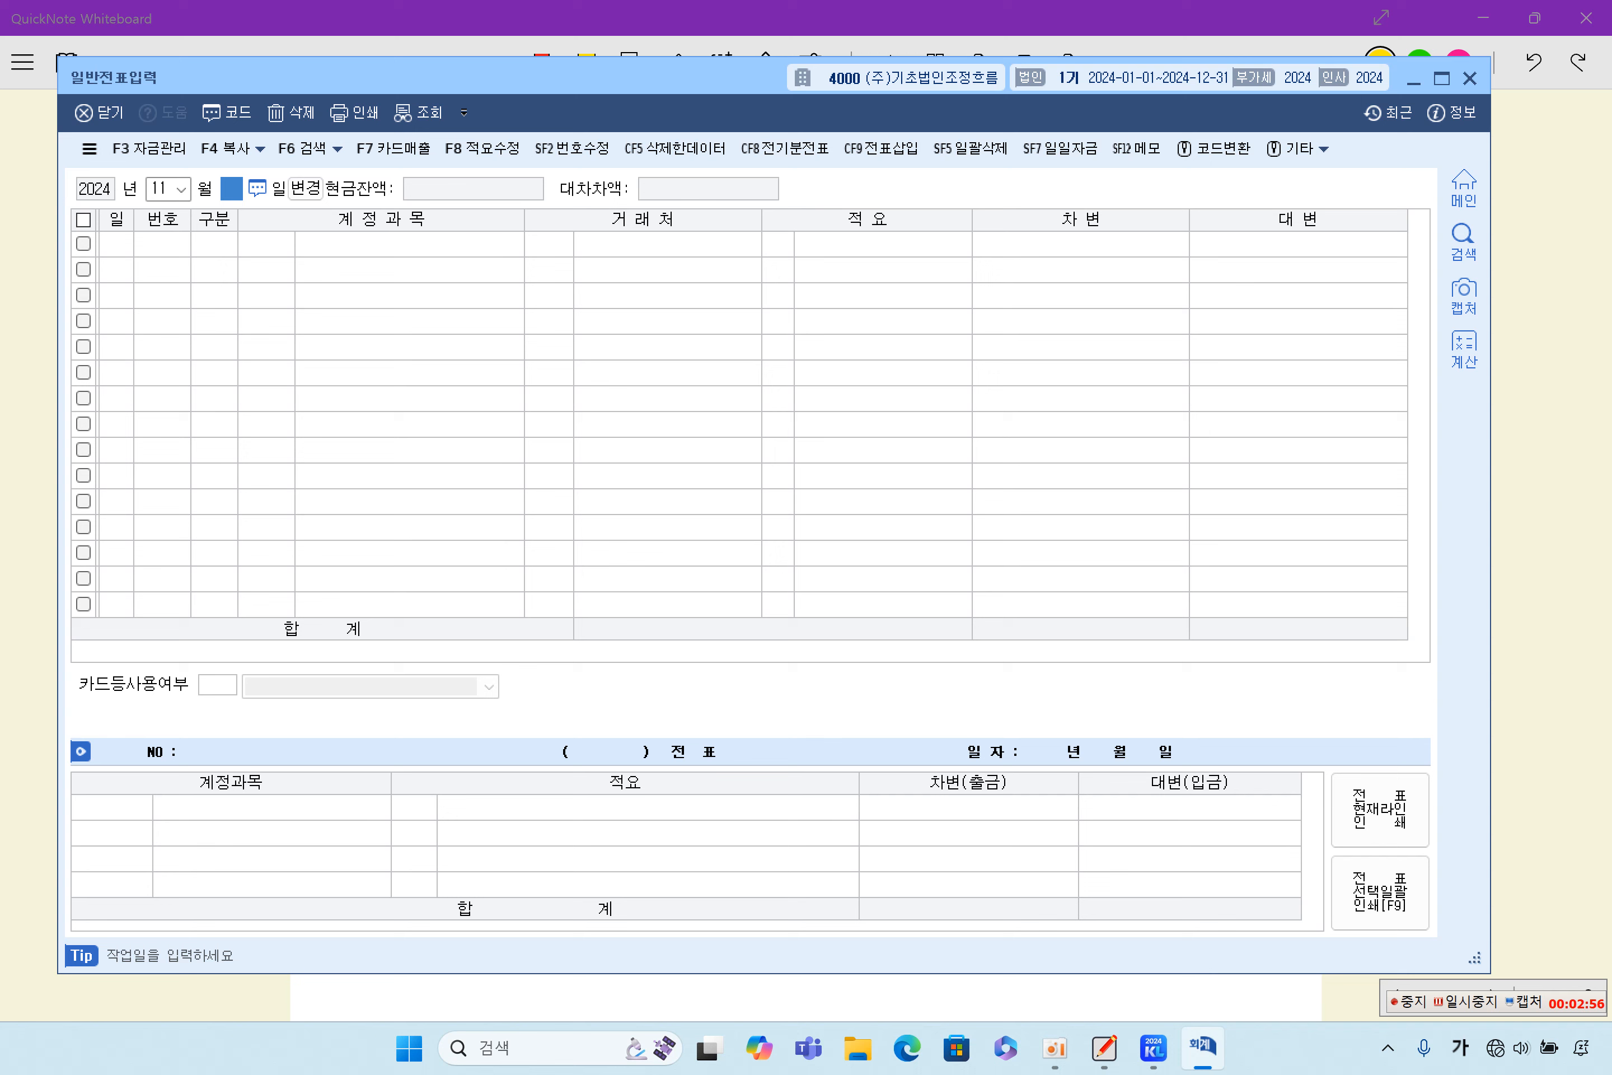
key(Return)
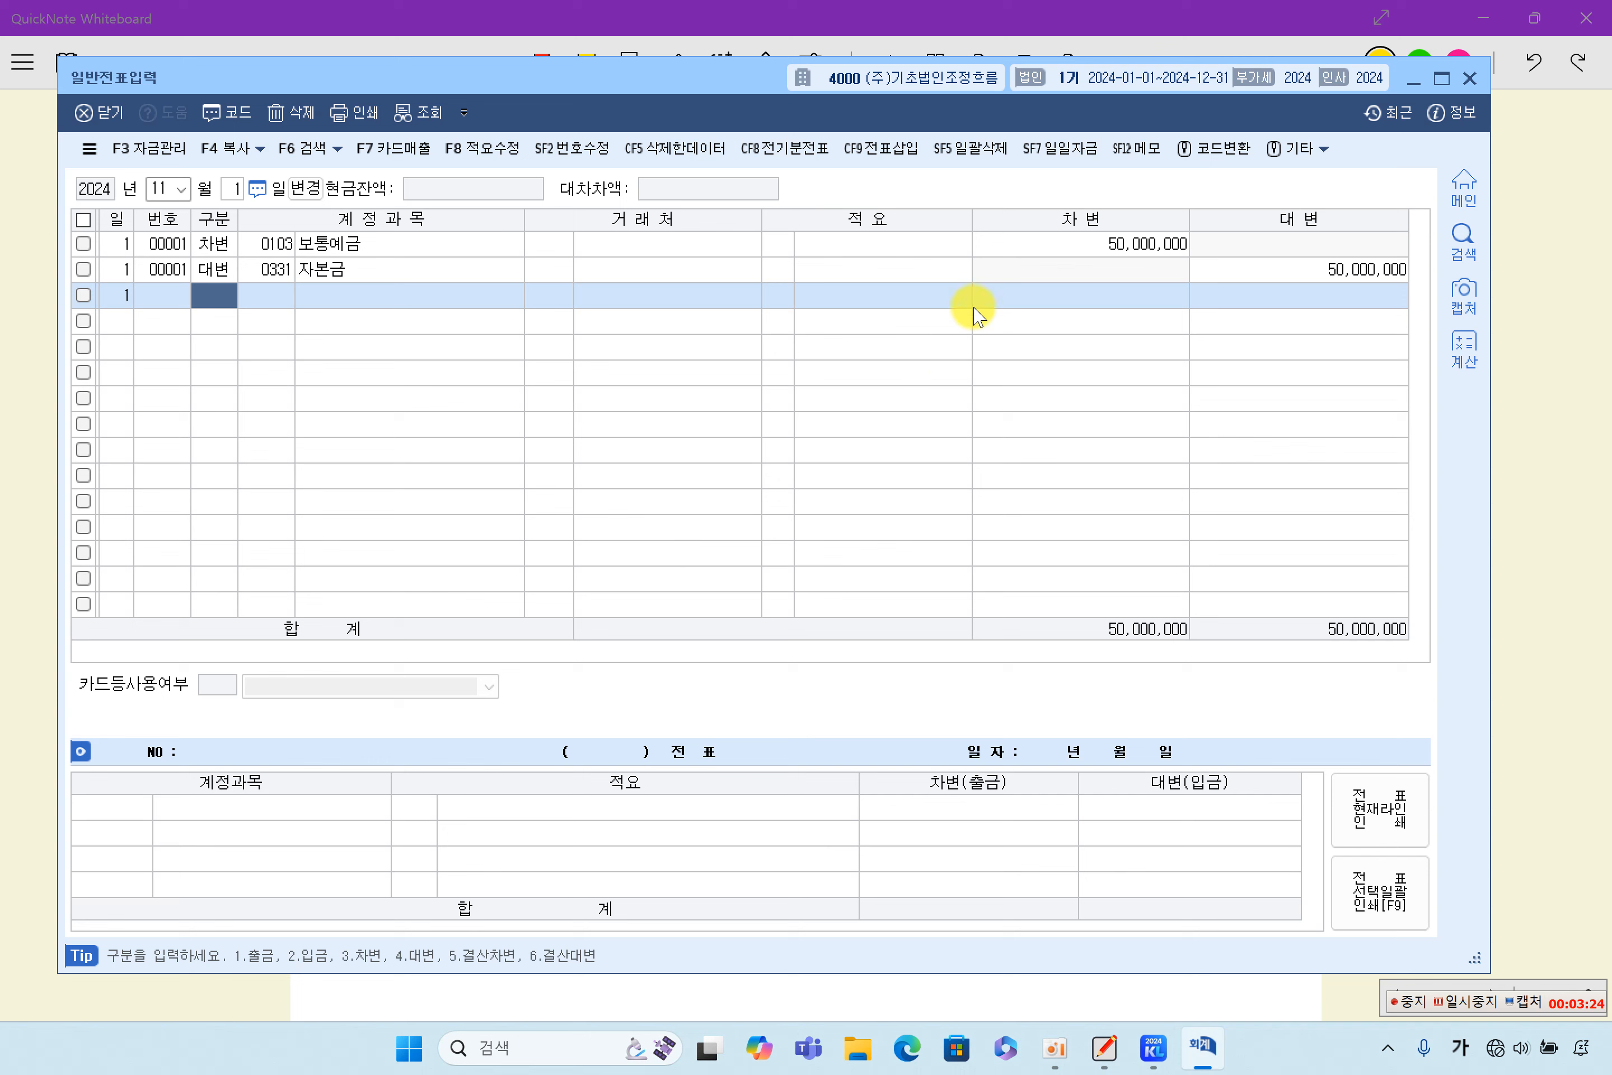
click(1108, 245)
click(1353, 272)
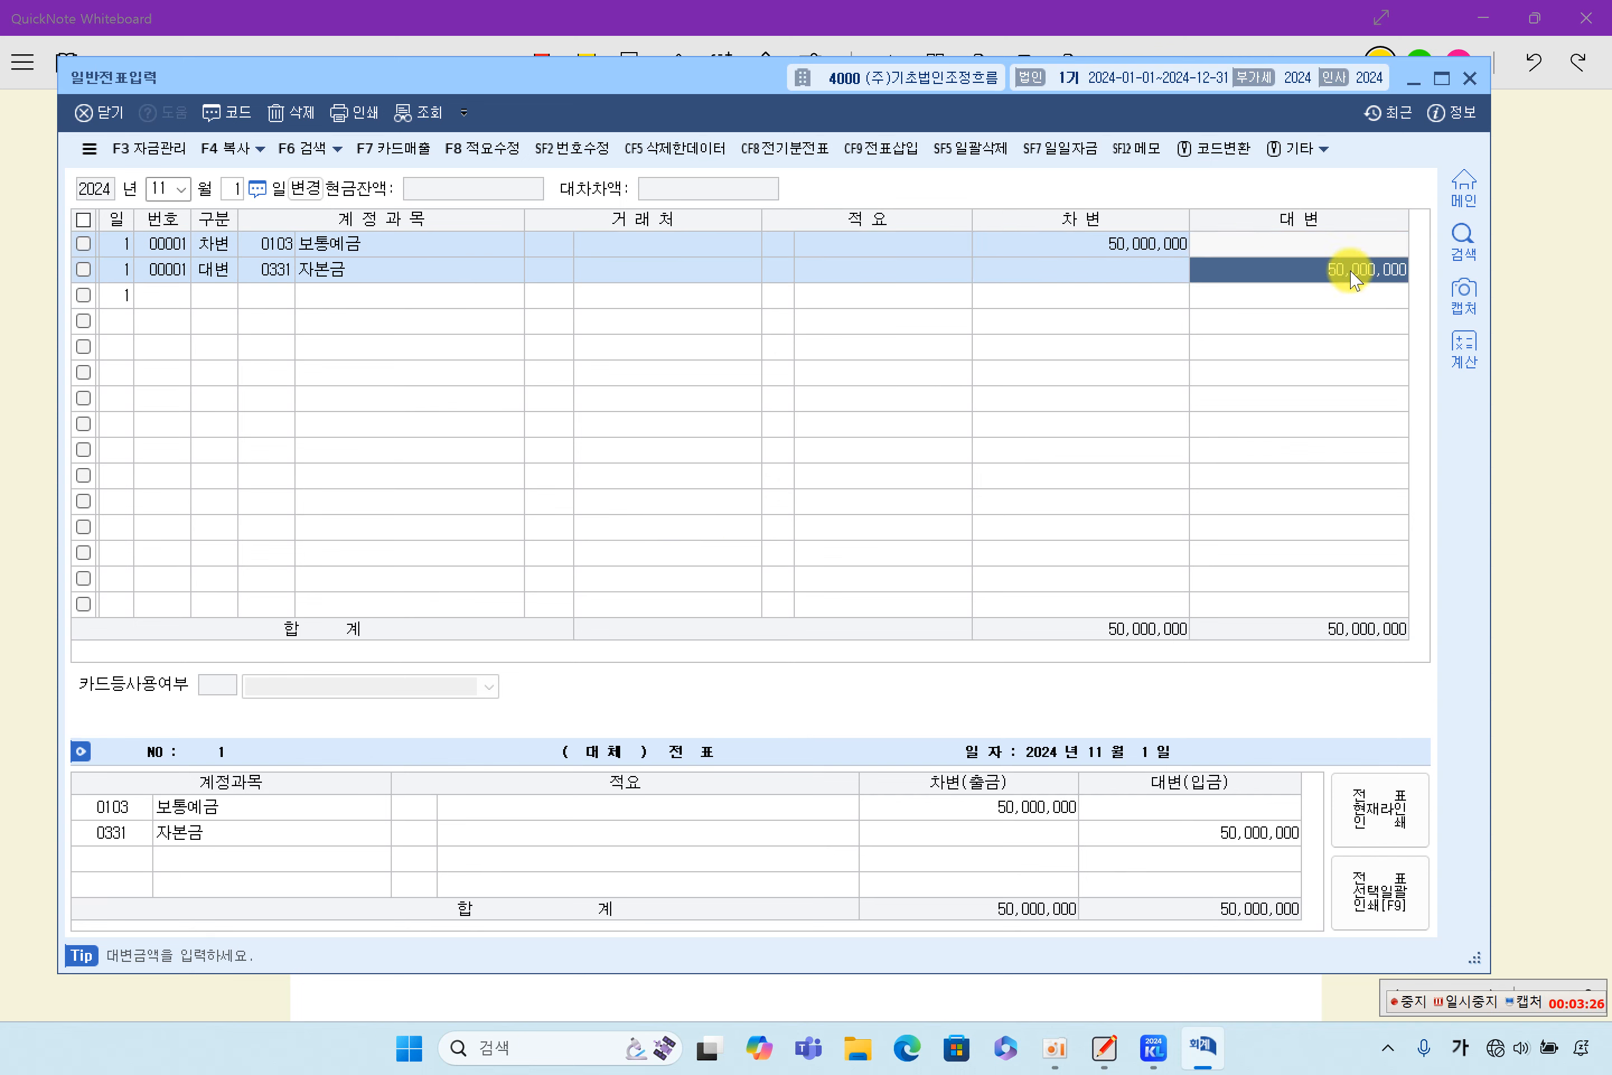
- Switch back to QuickNote Whiteboard and highlight in yellow 11월 2일, 80,000,000원 and 외상으로 in item (2)
click(1556, 369)
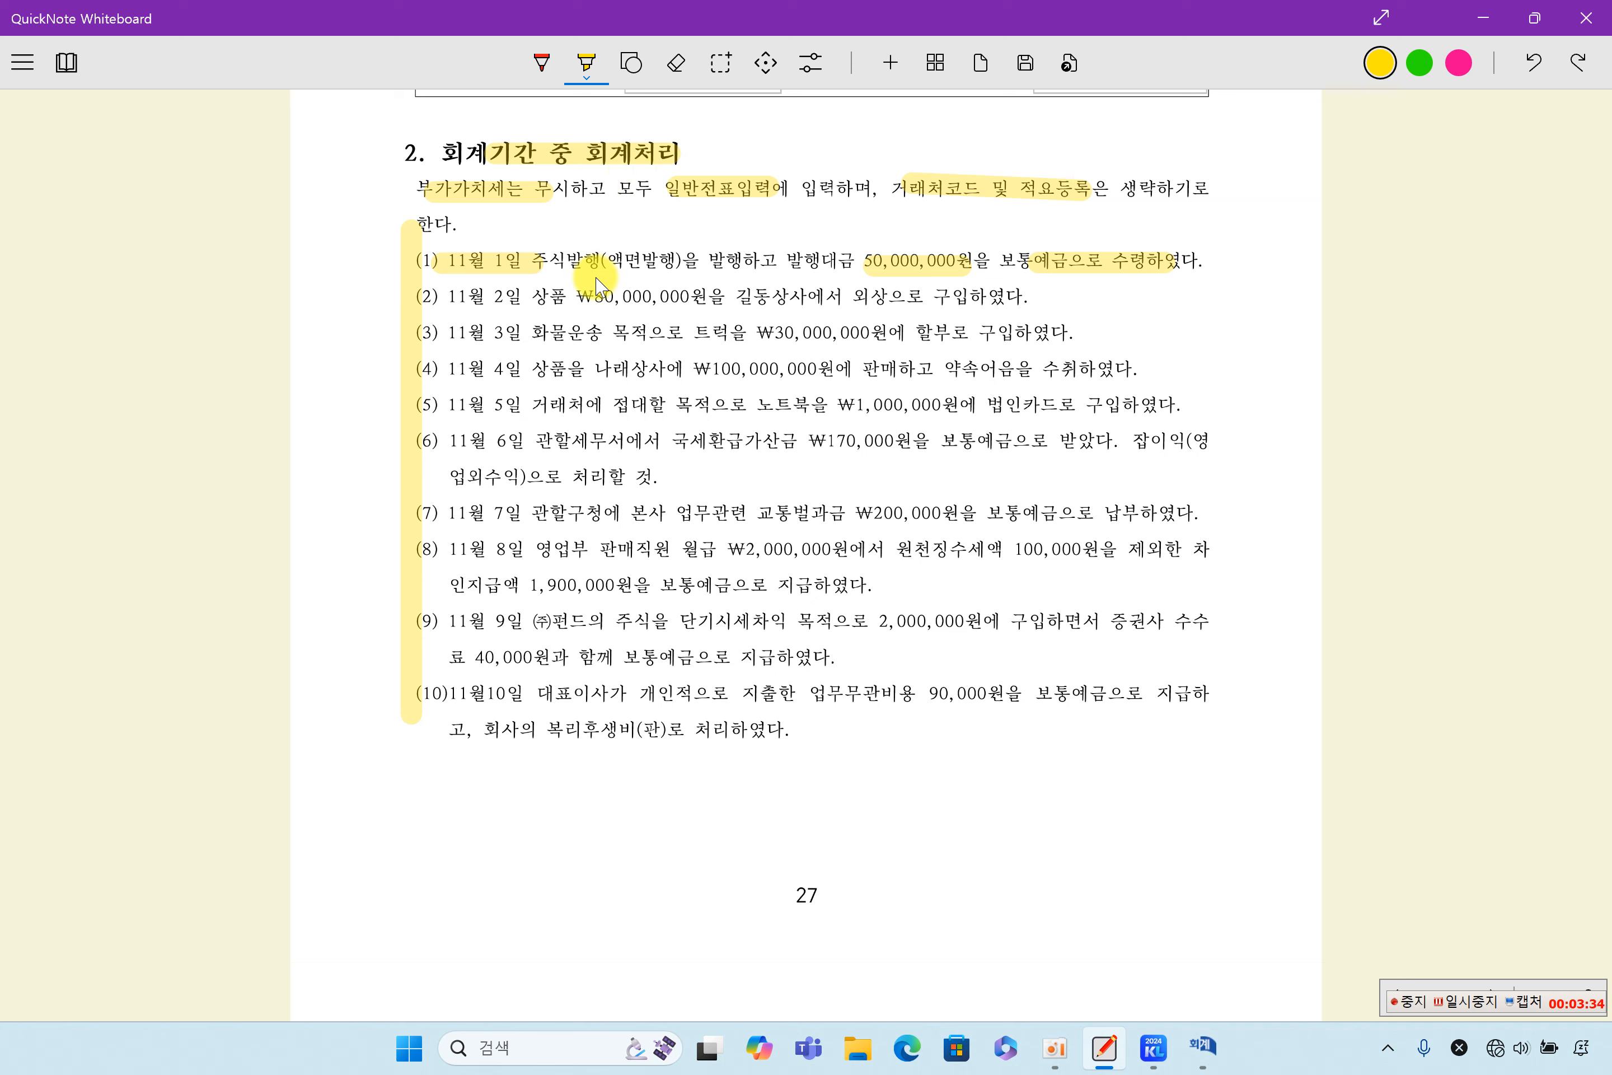
drag(438, 296, 914, 314)
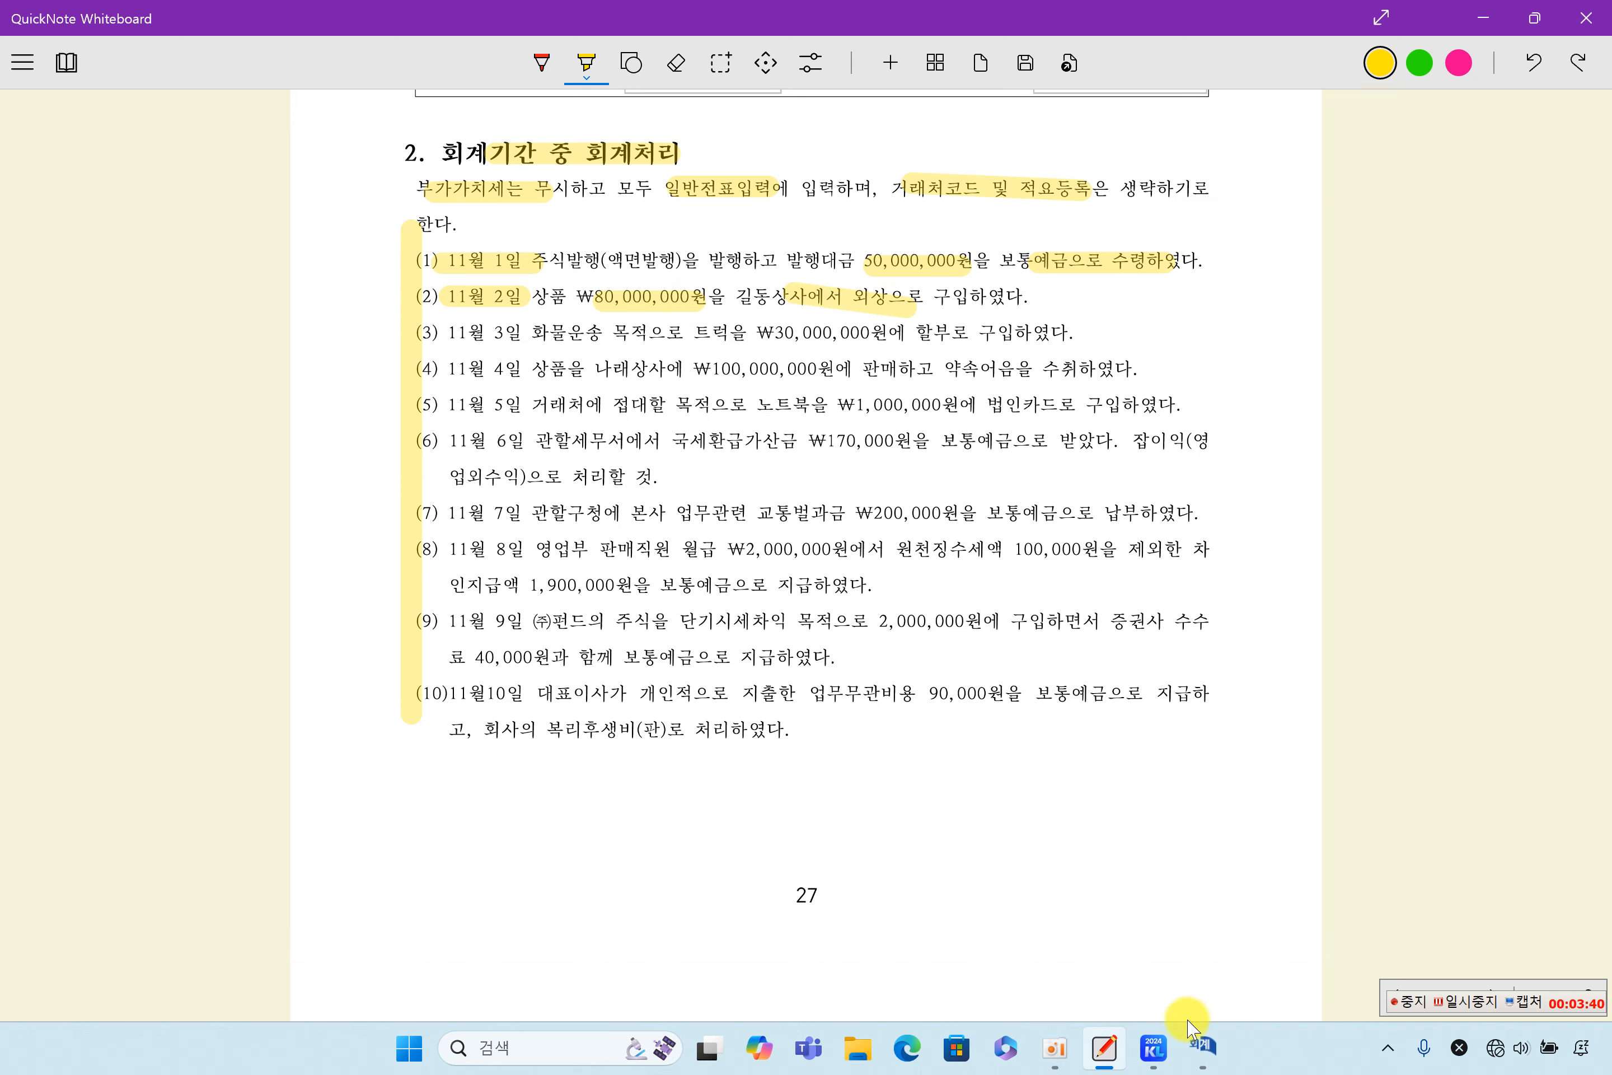
- Switch to the KcLep 일반전표입력 window, retrieve the November 2 voucher, and check its 상품 debit and 외상매입금 credit lines
click(1204, 1045)
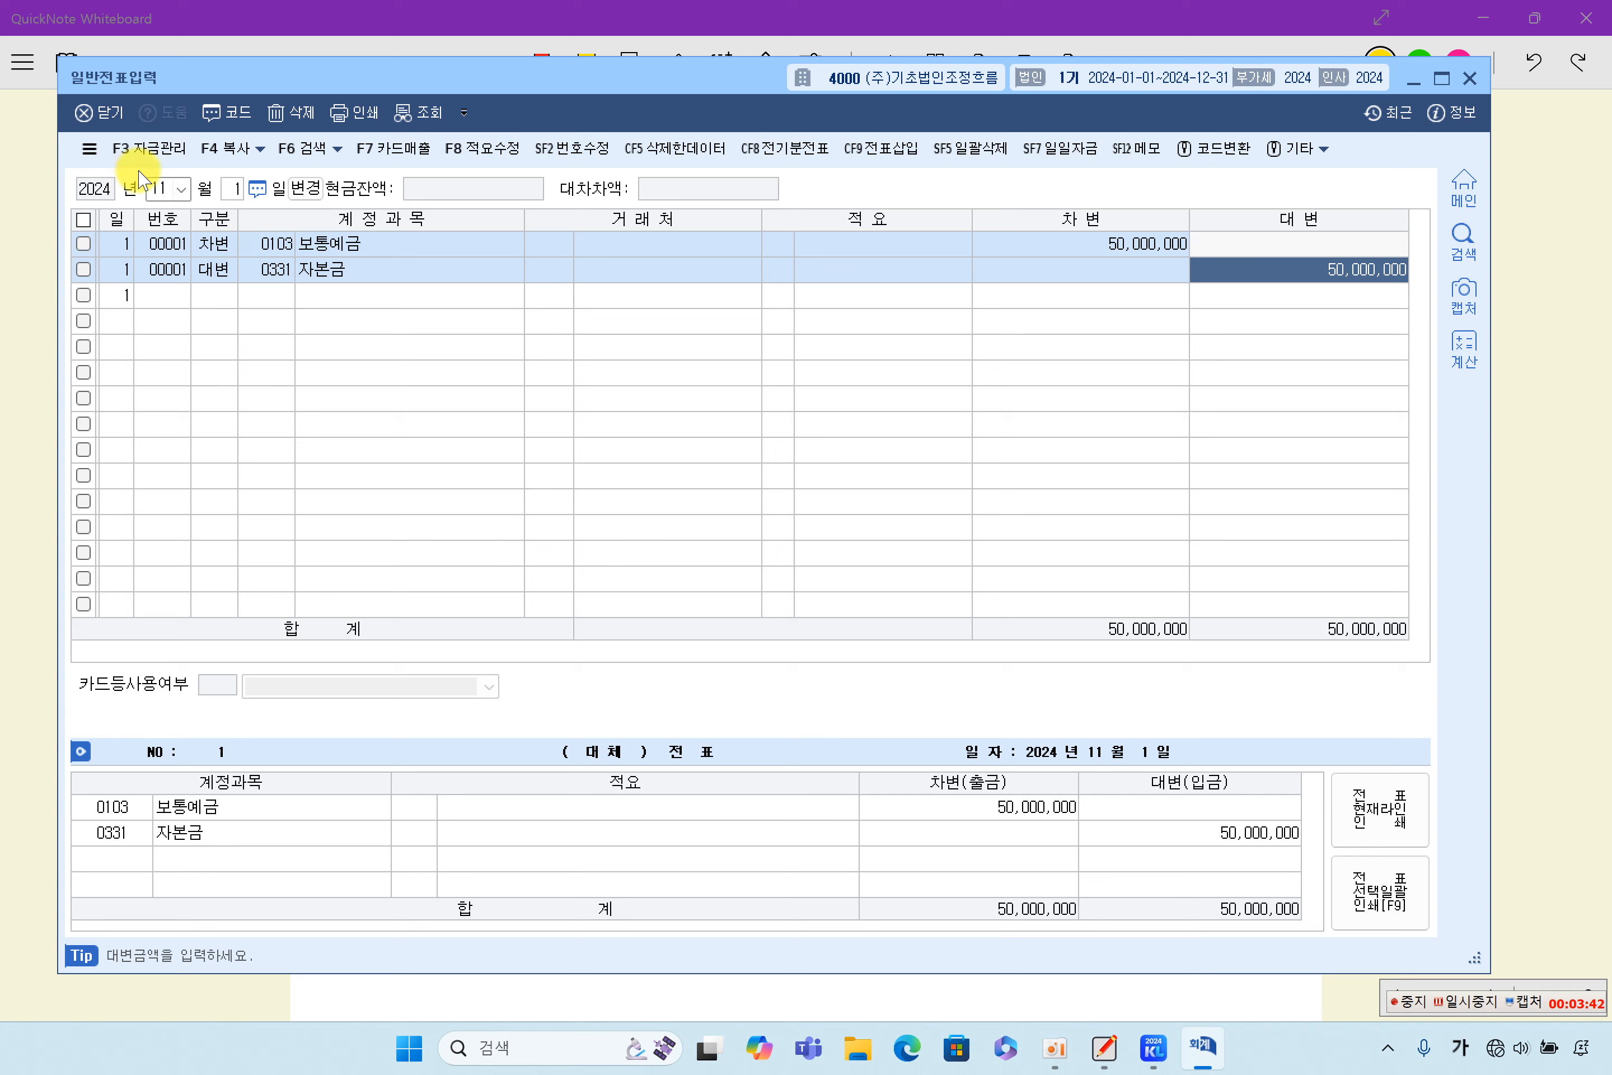
click(161, 188)
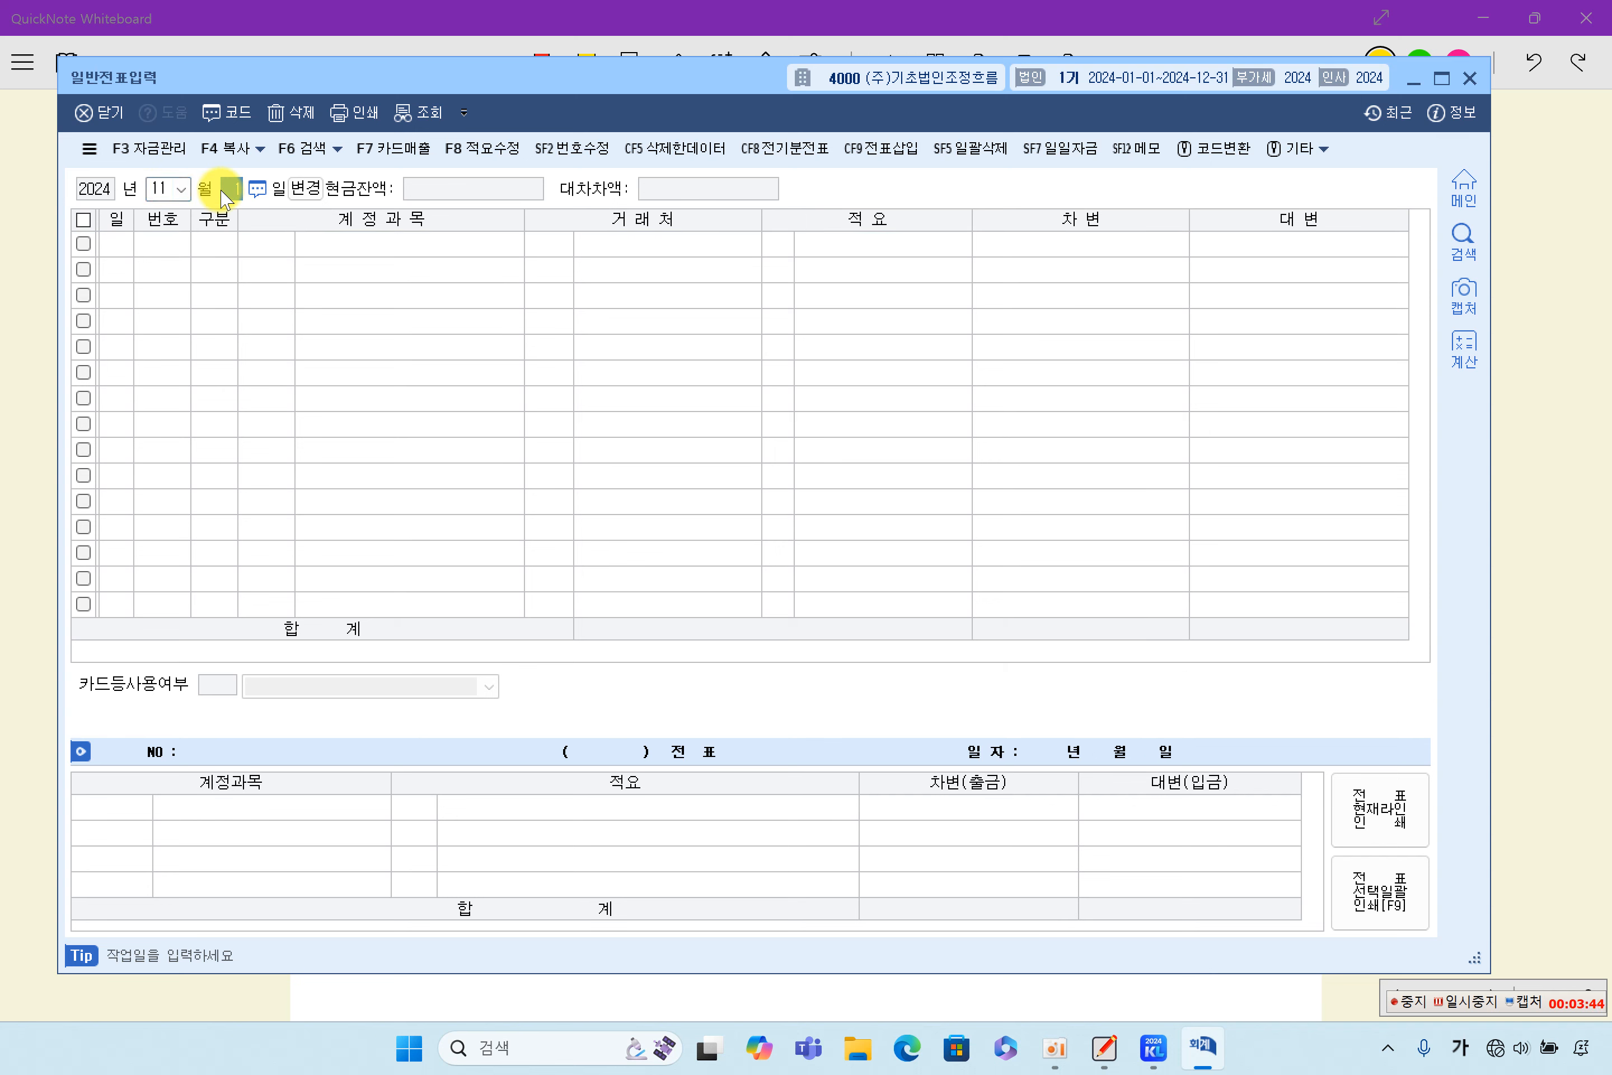
text(2)
key(Return)
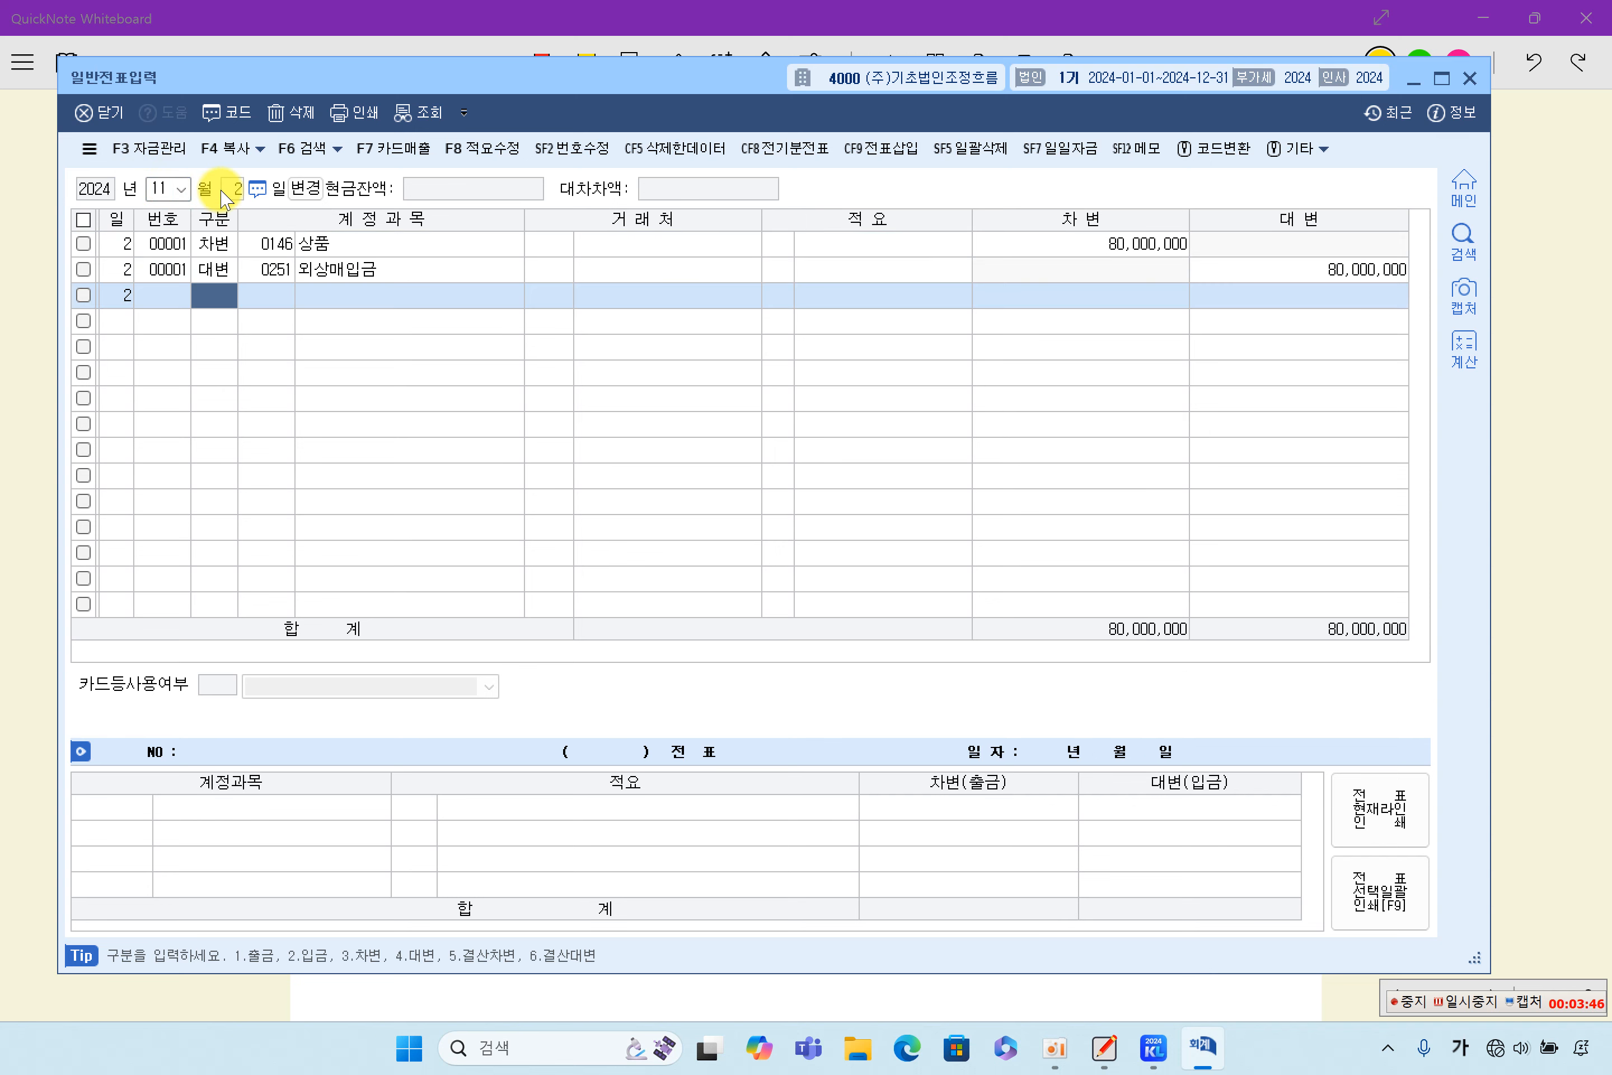
click(353, 247)
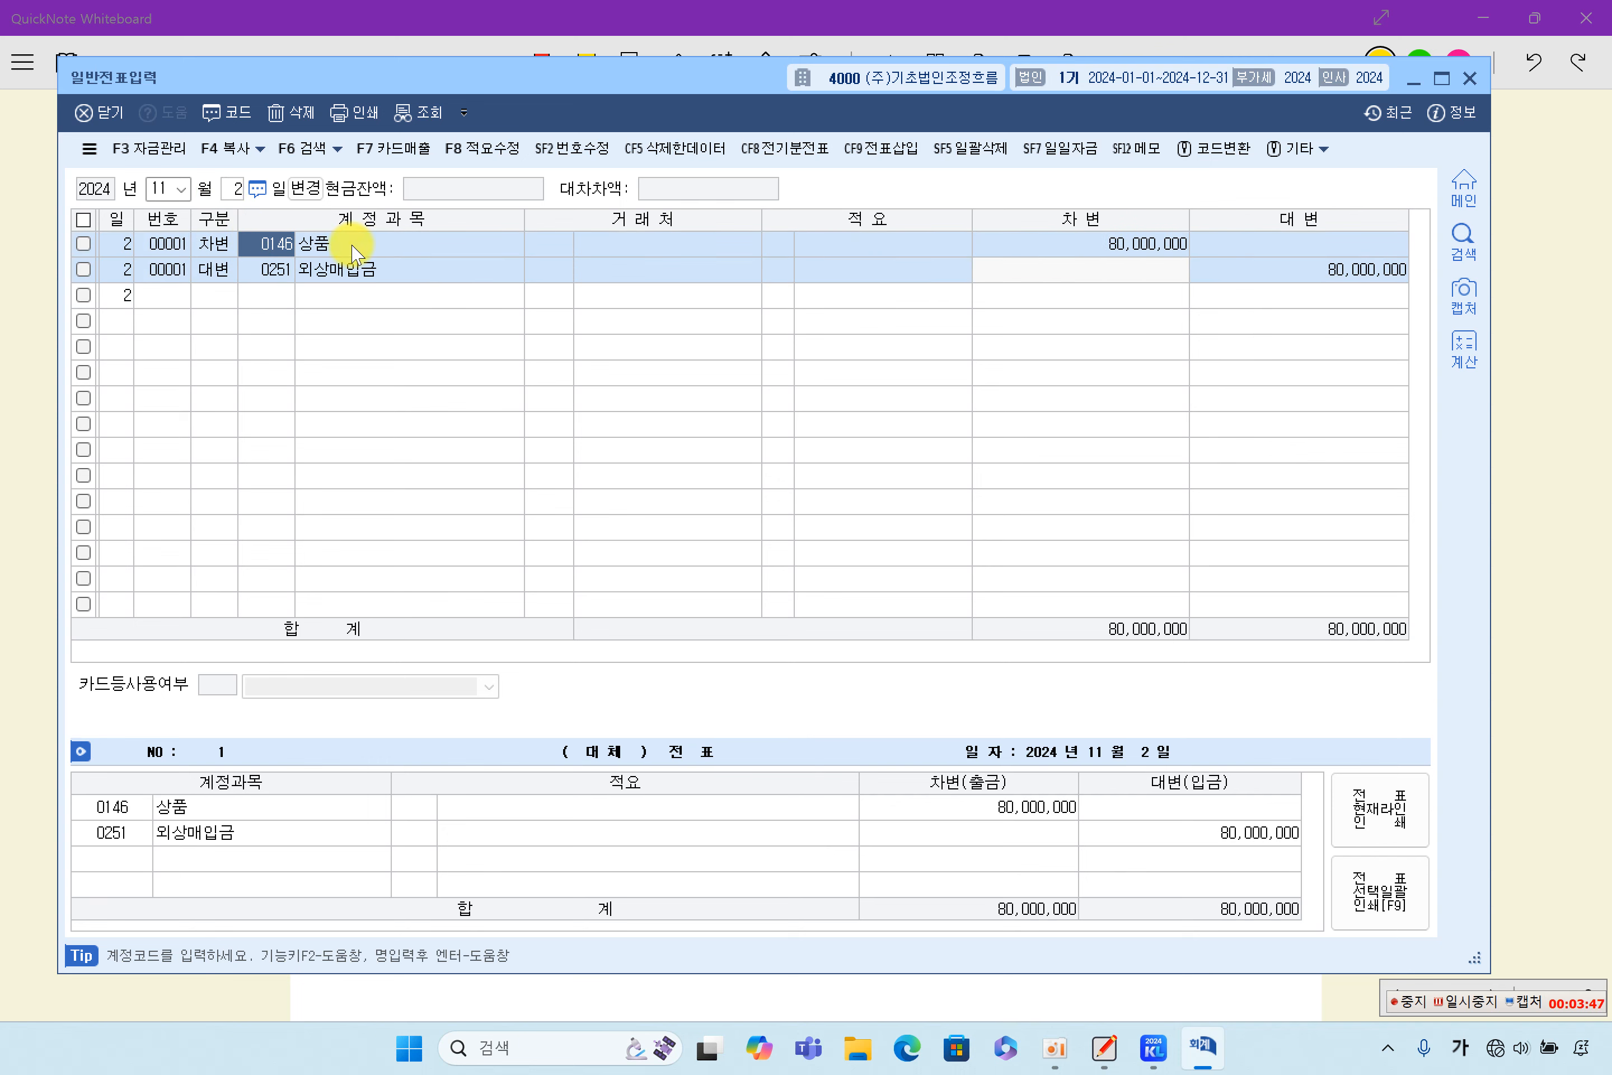
click(1143, 246)
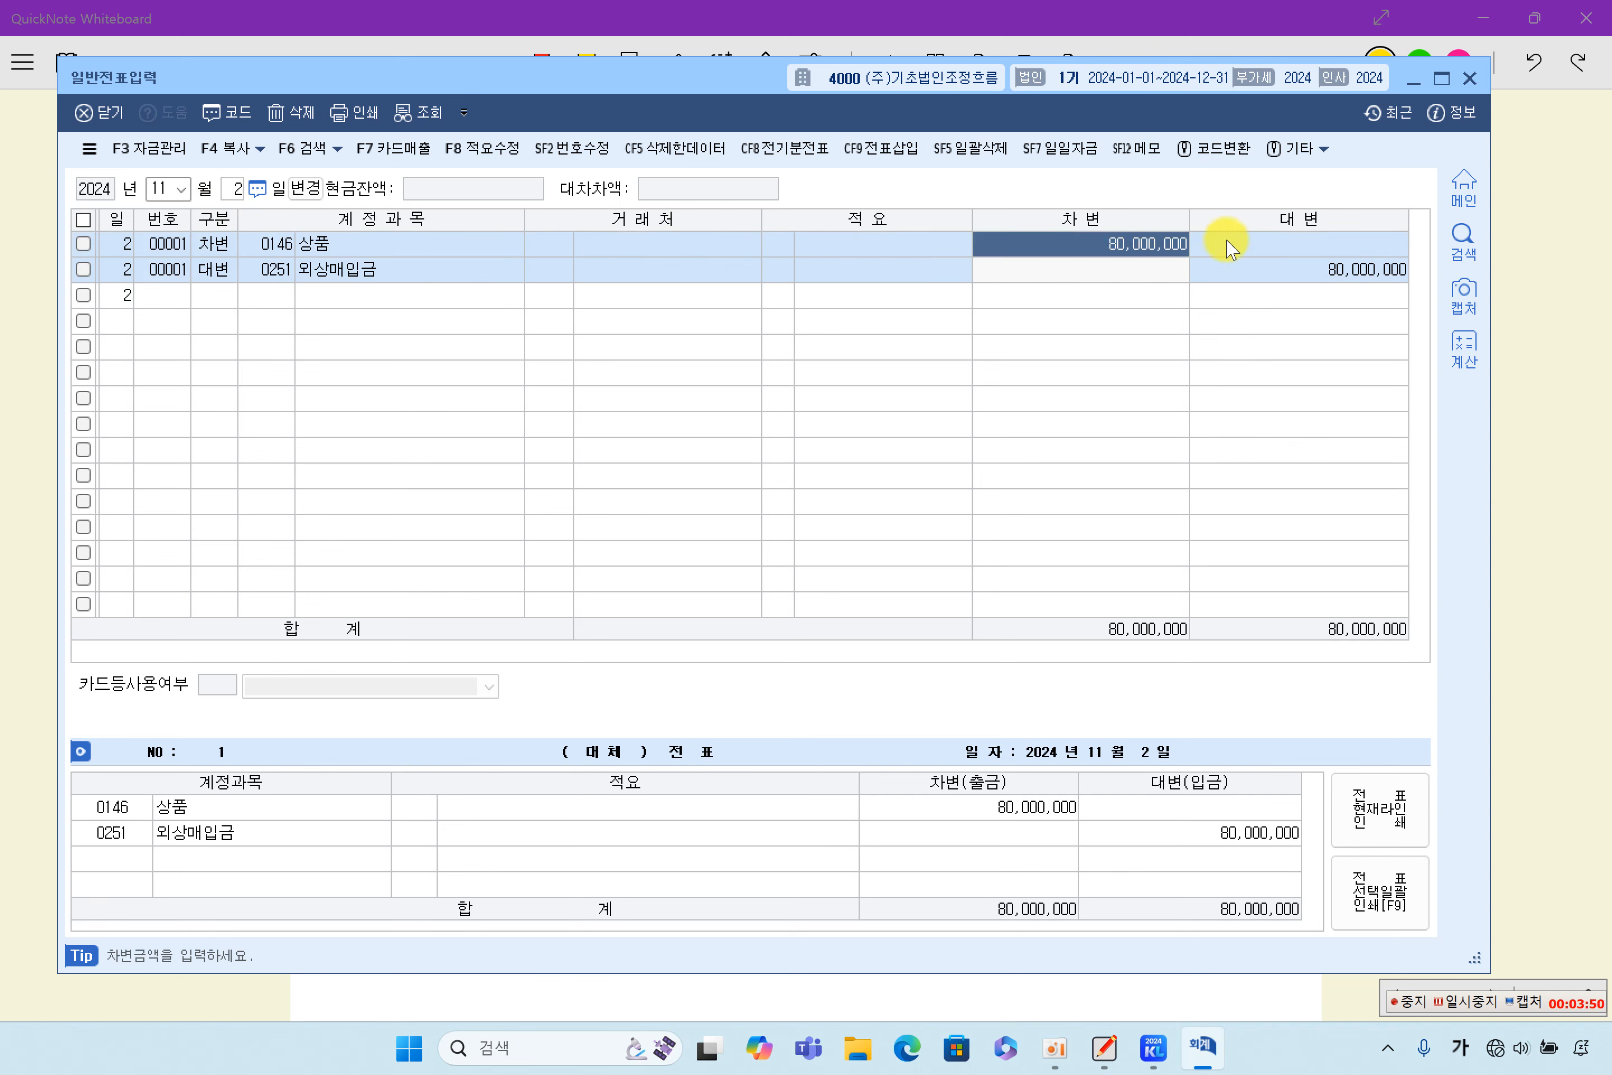
click(1355, 272)
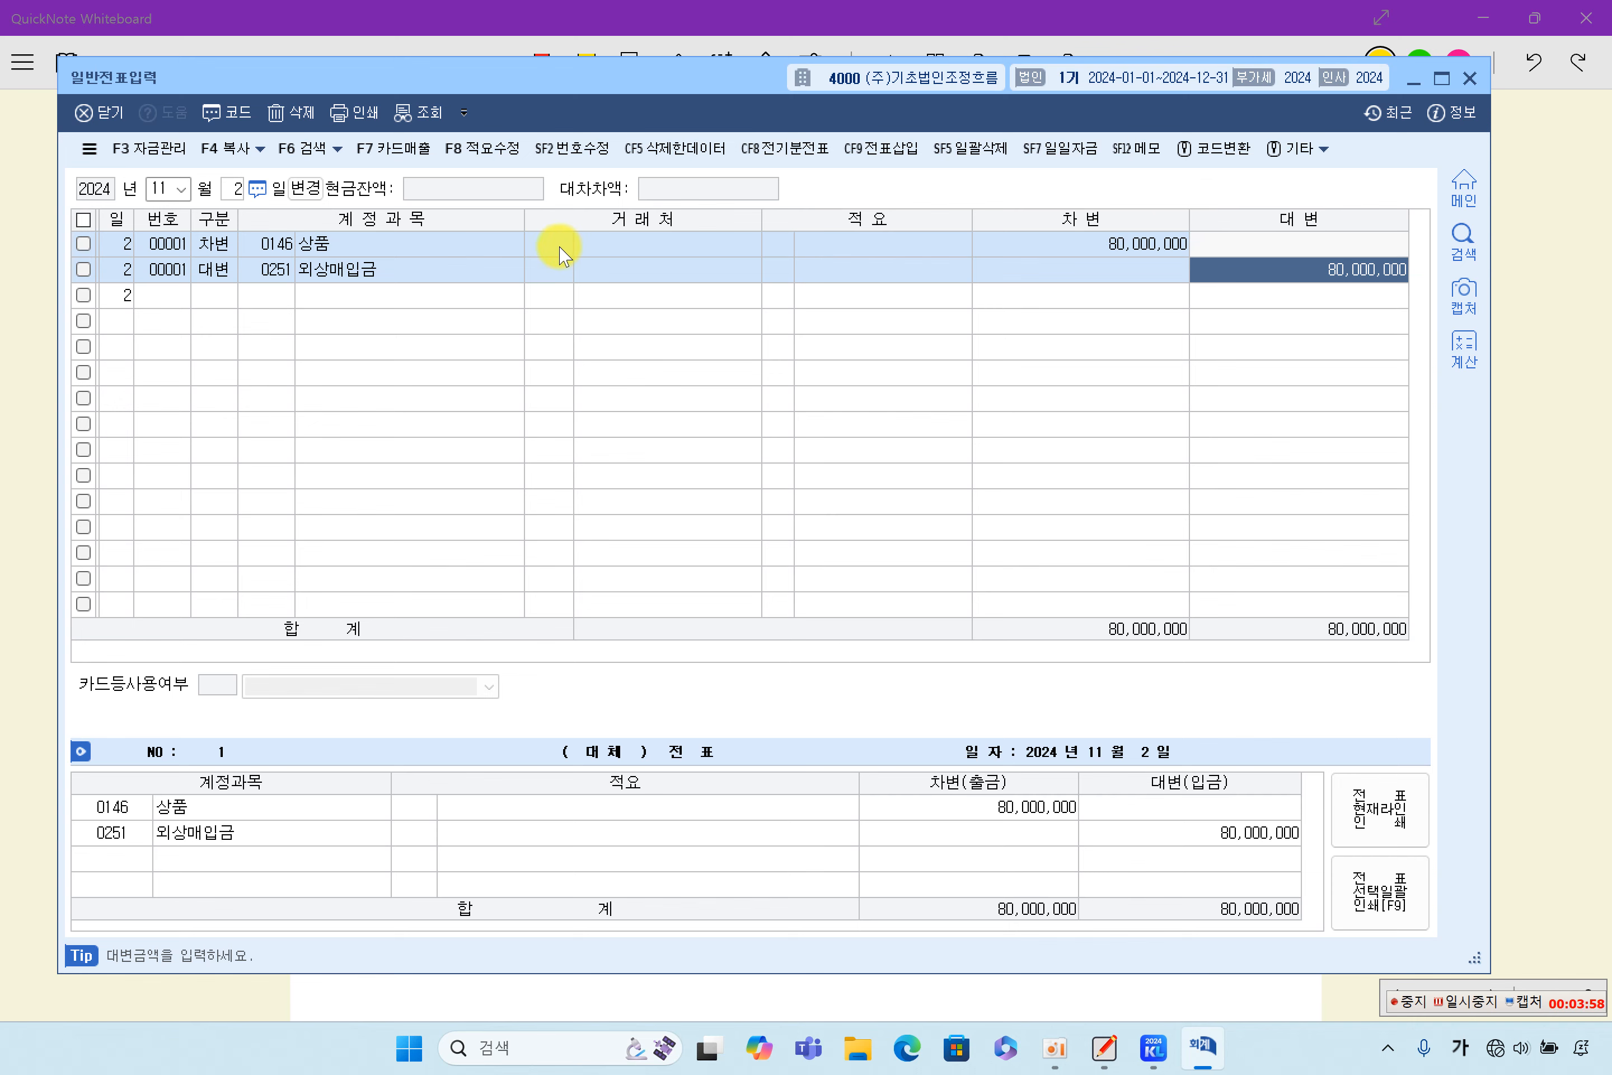
- Switch back to QuickNote Whiteboard and highlight in yellow 11월 3일, 트럭을 ₩30,000,000원에 and 할부로 구입 in item (3)
click(1540, 357)
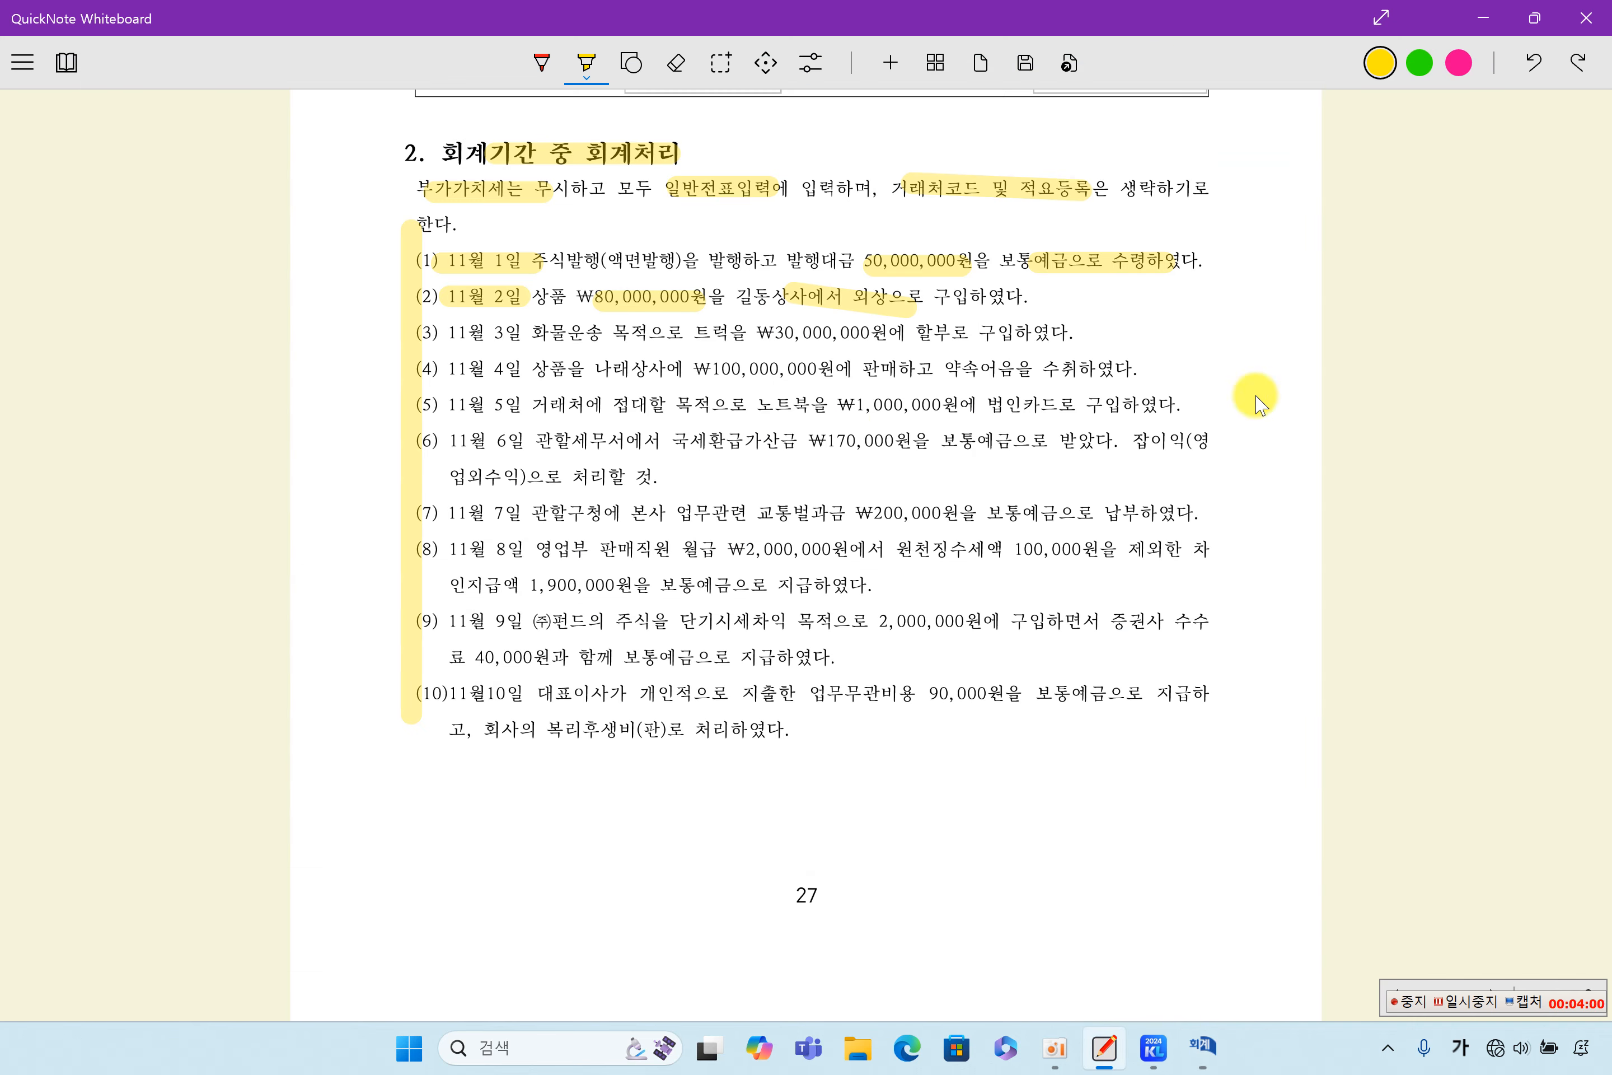
drag(439, 340, 496, 343)
drag(706, 339, 1025, 340)
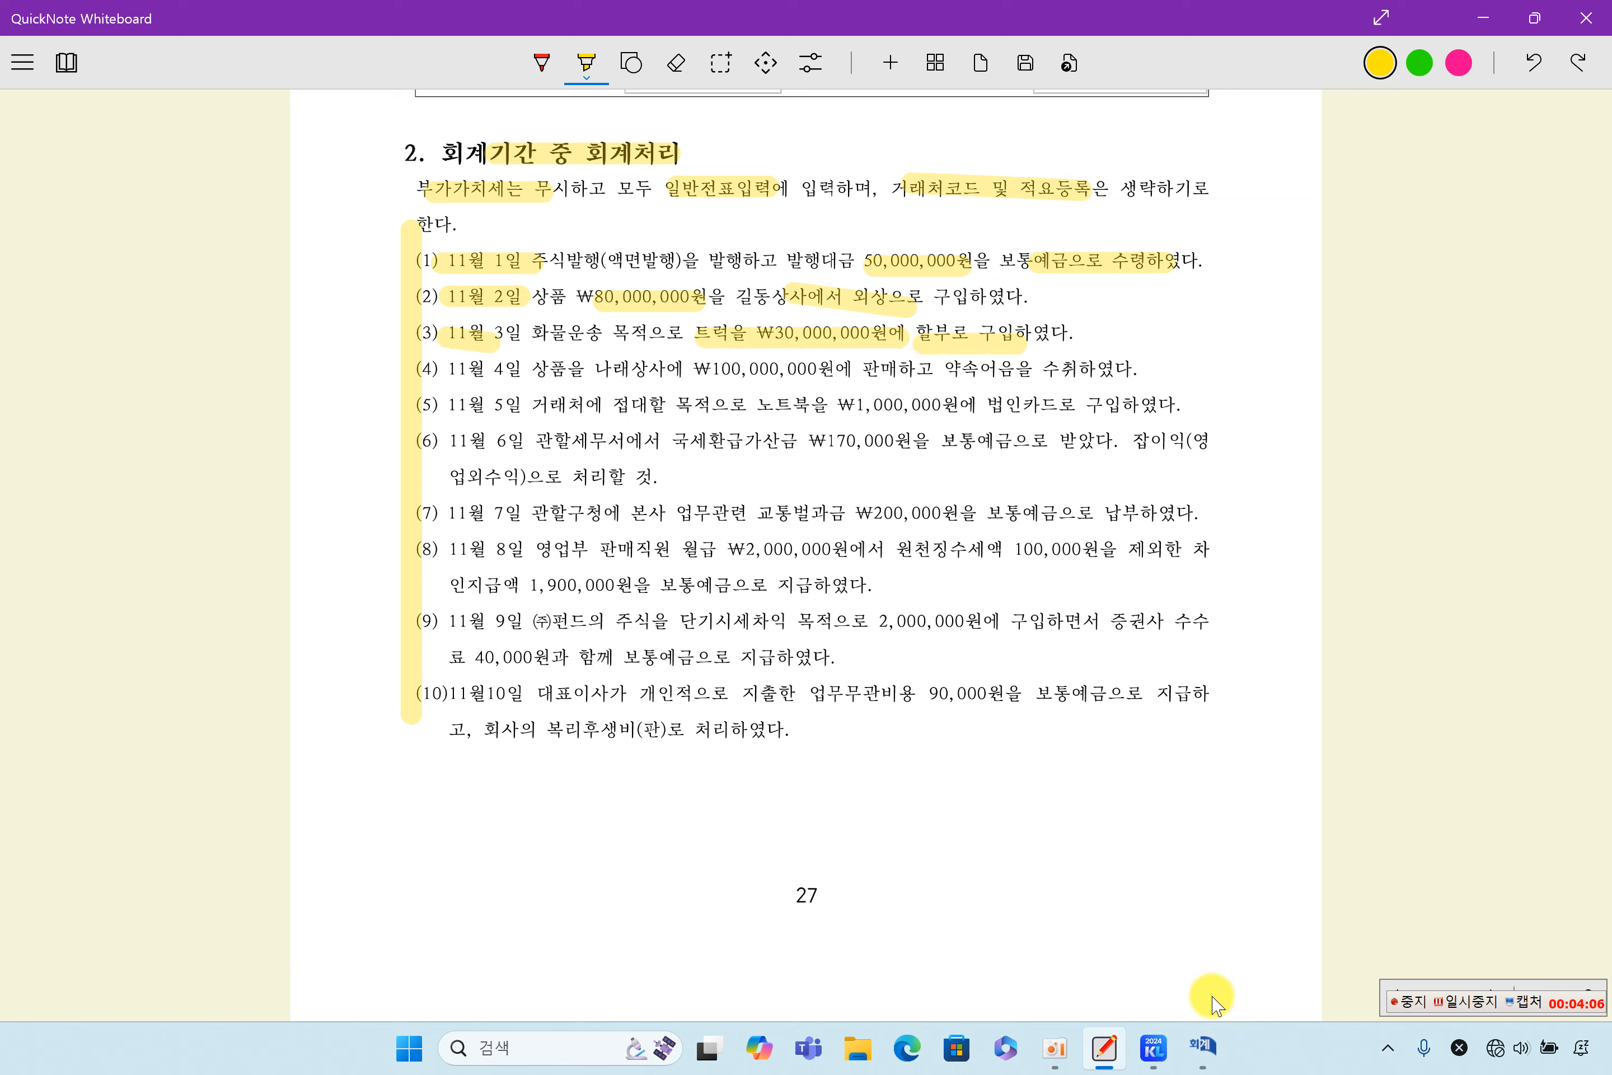
- Switch to the KcLep 일반전표입력 window, retrieve the November 3 voucher, and check its 차량운반구 debit and 미지급금 credit lines
click(1207, 1043)
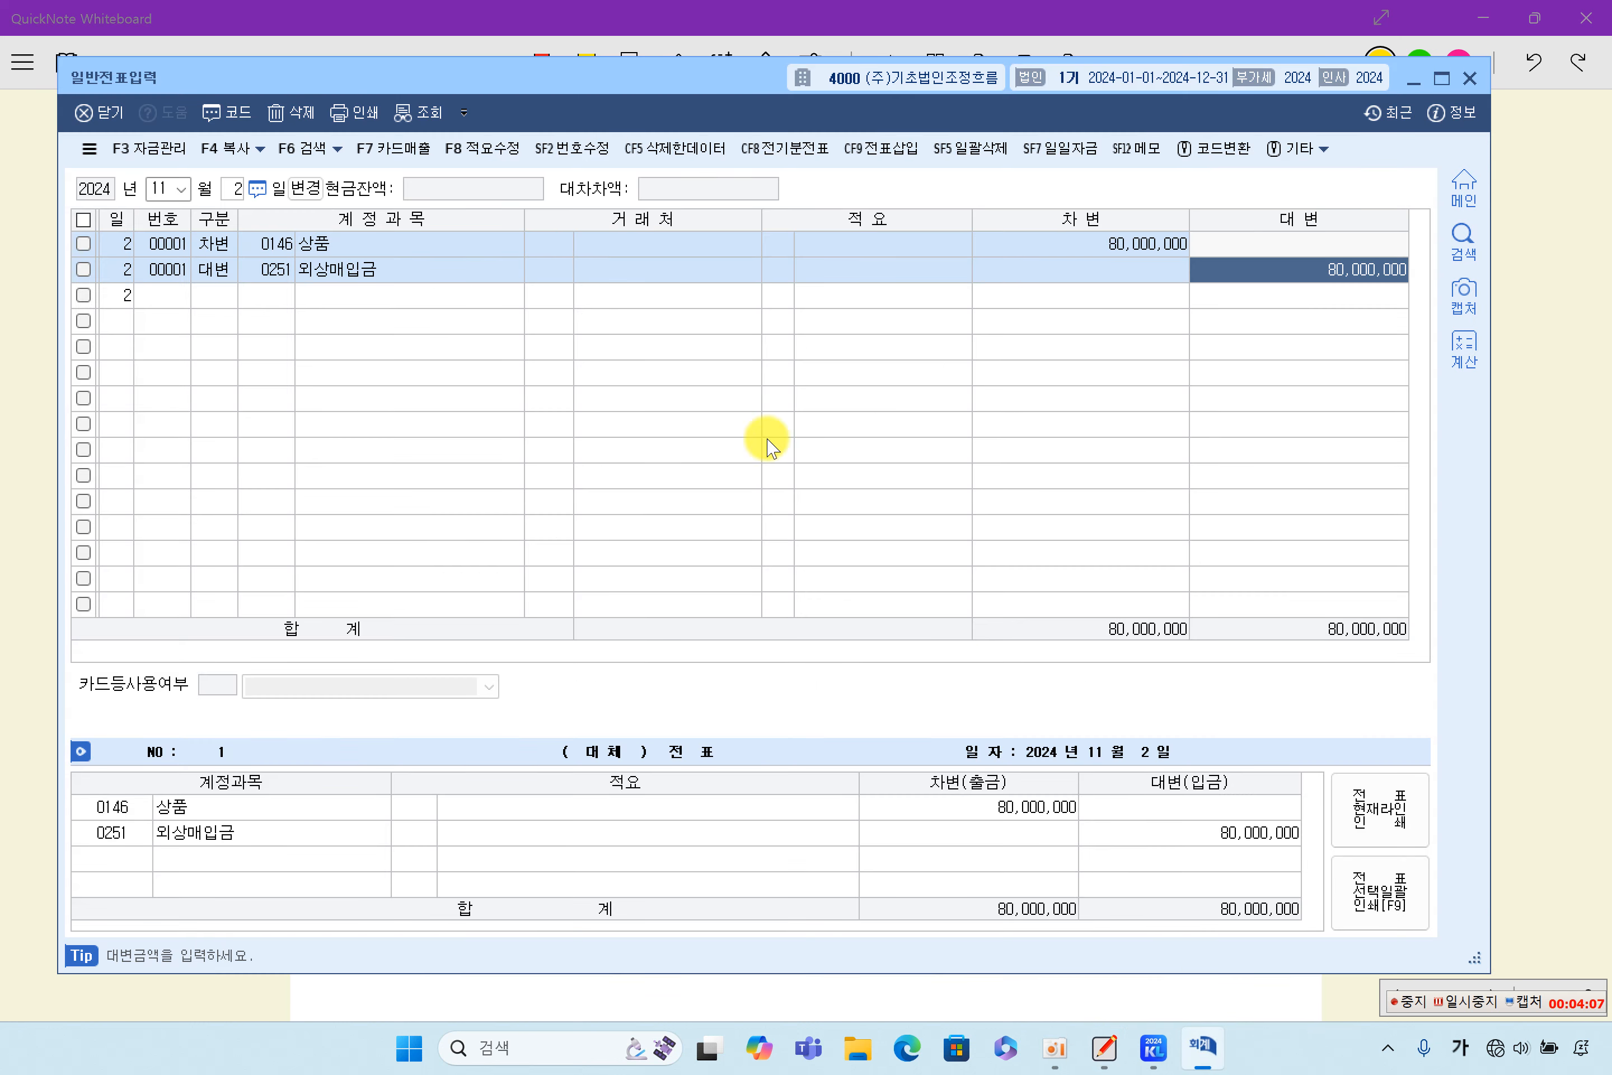
click(235, 188)
text(3)
key(Return)
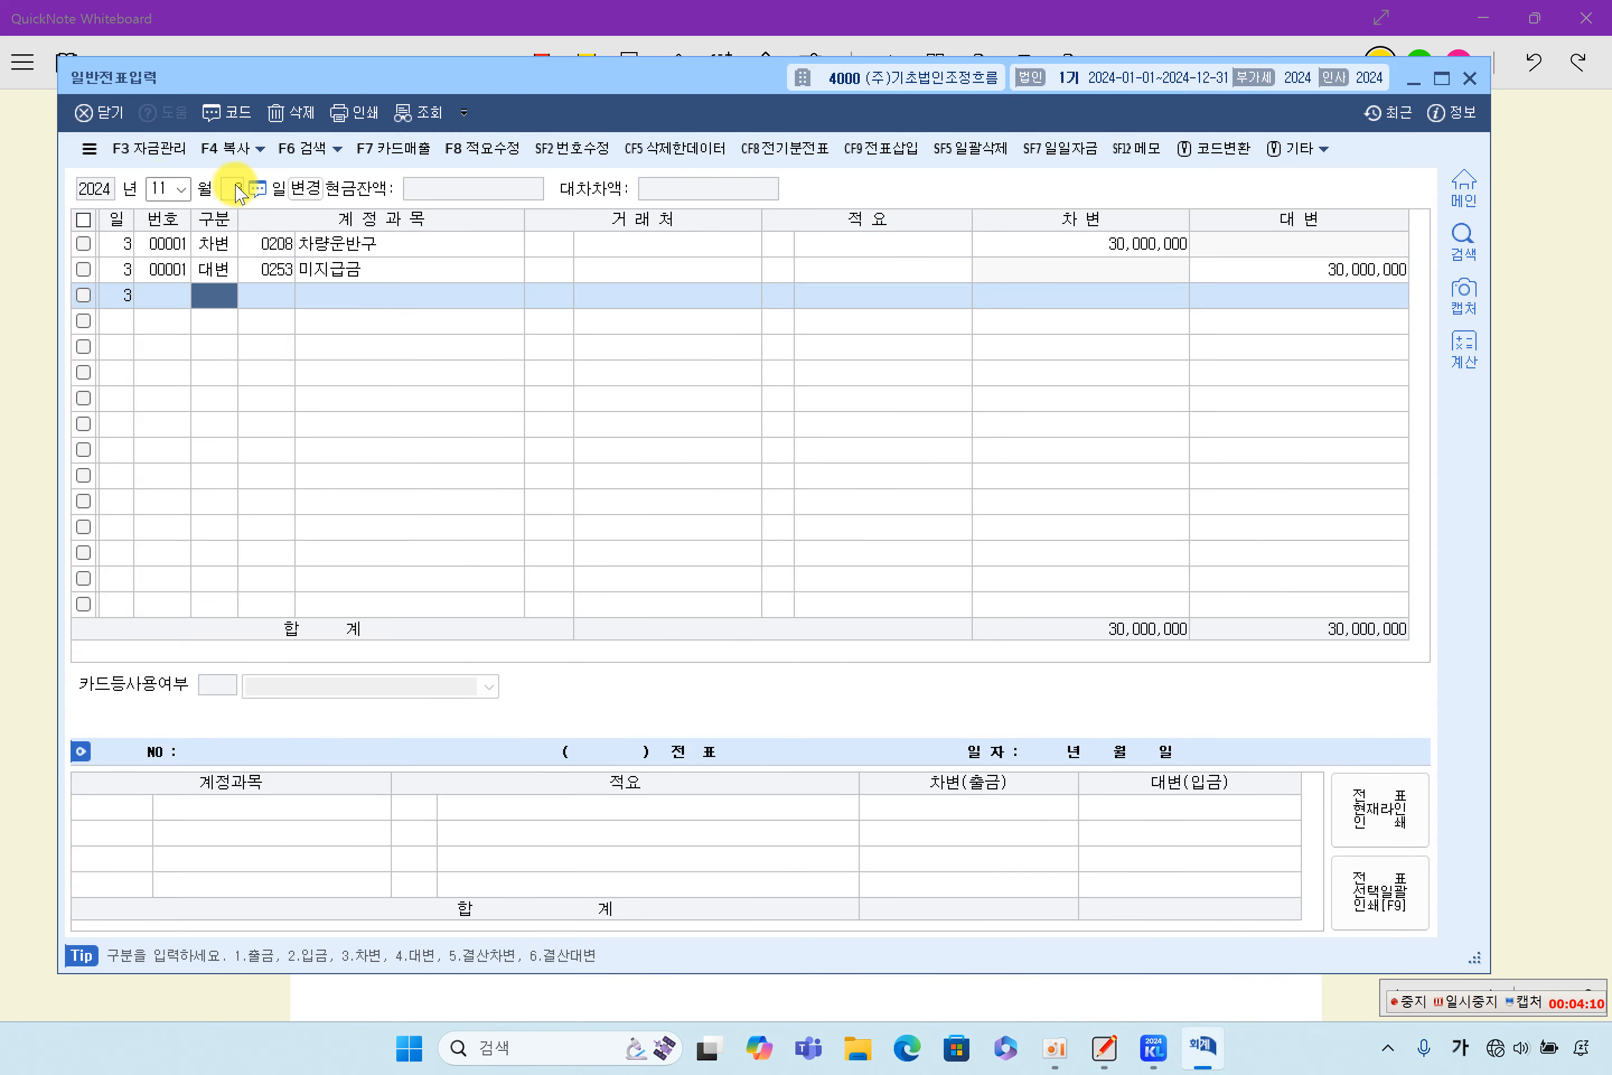
click(286, 244)
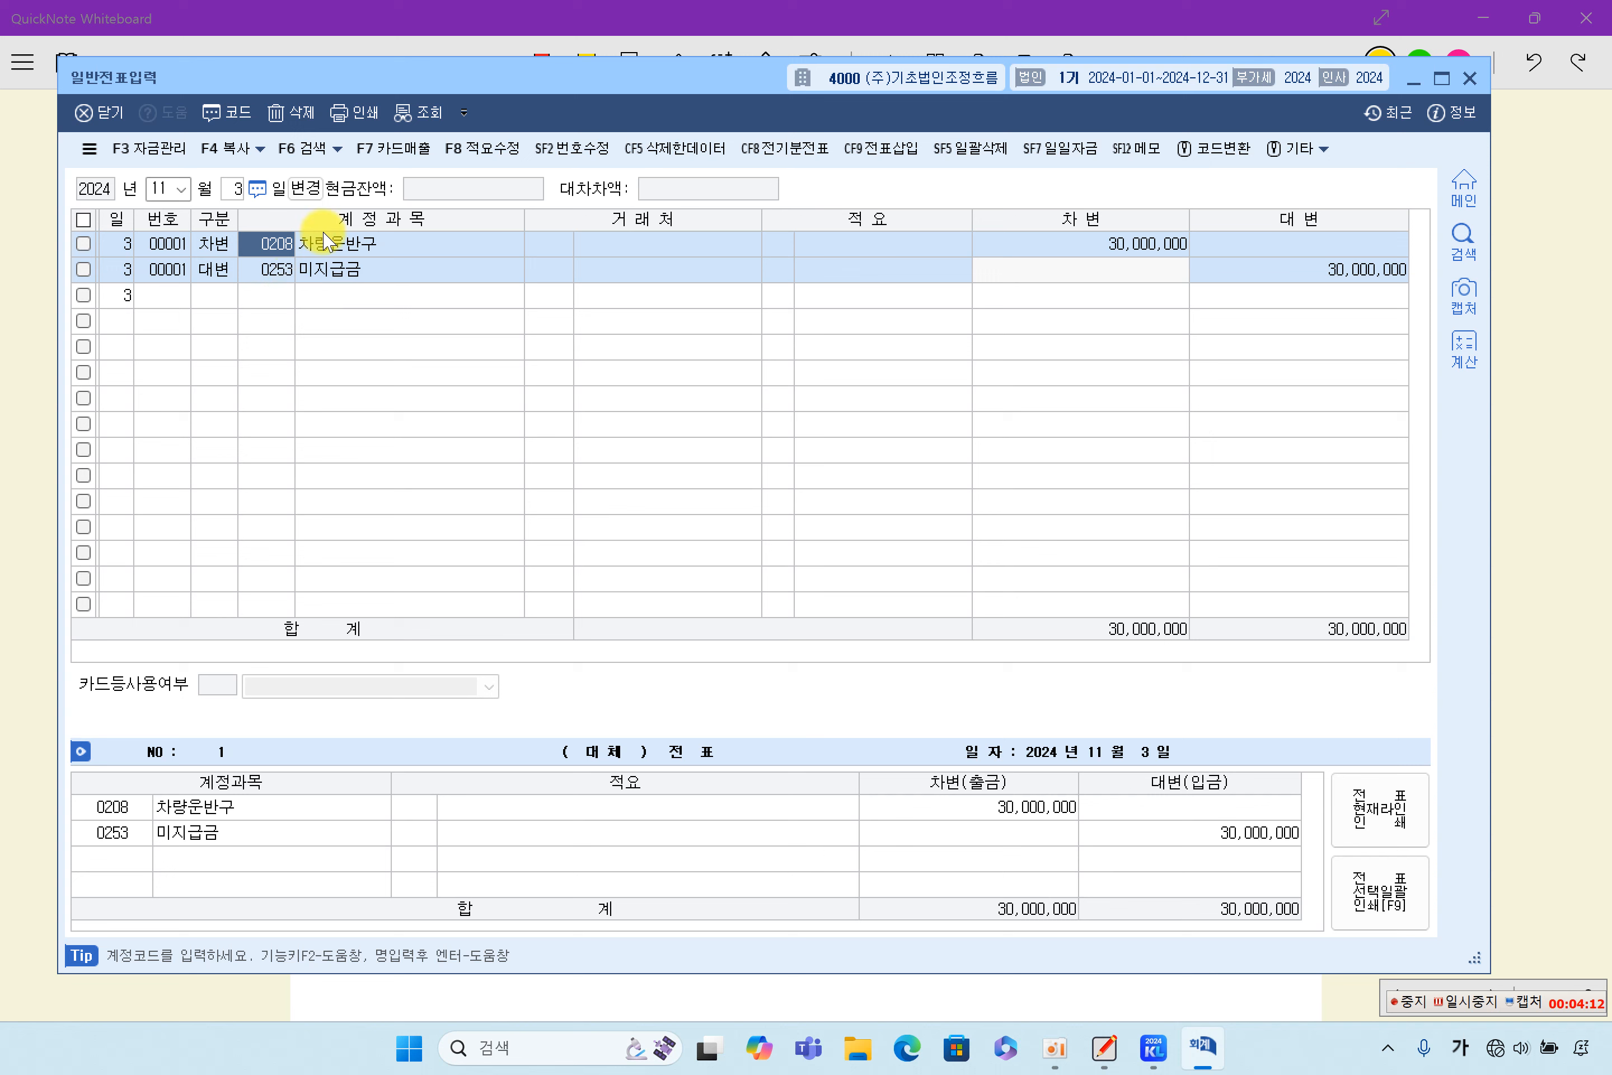
click(1119, 243)
click(1280, 271)
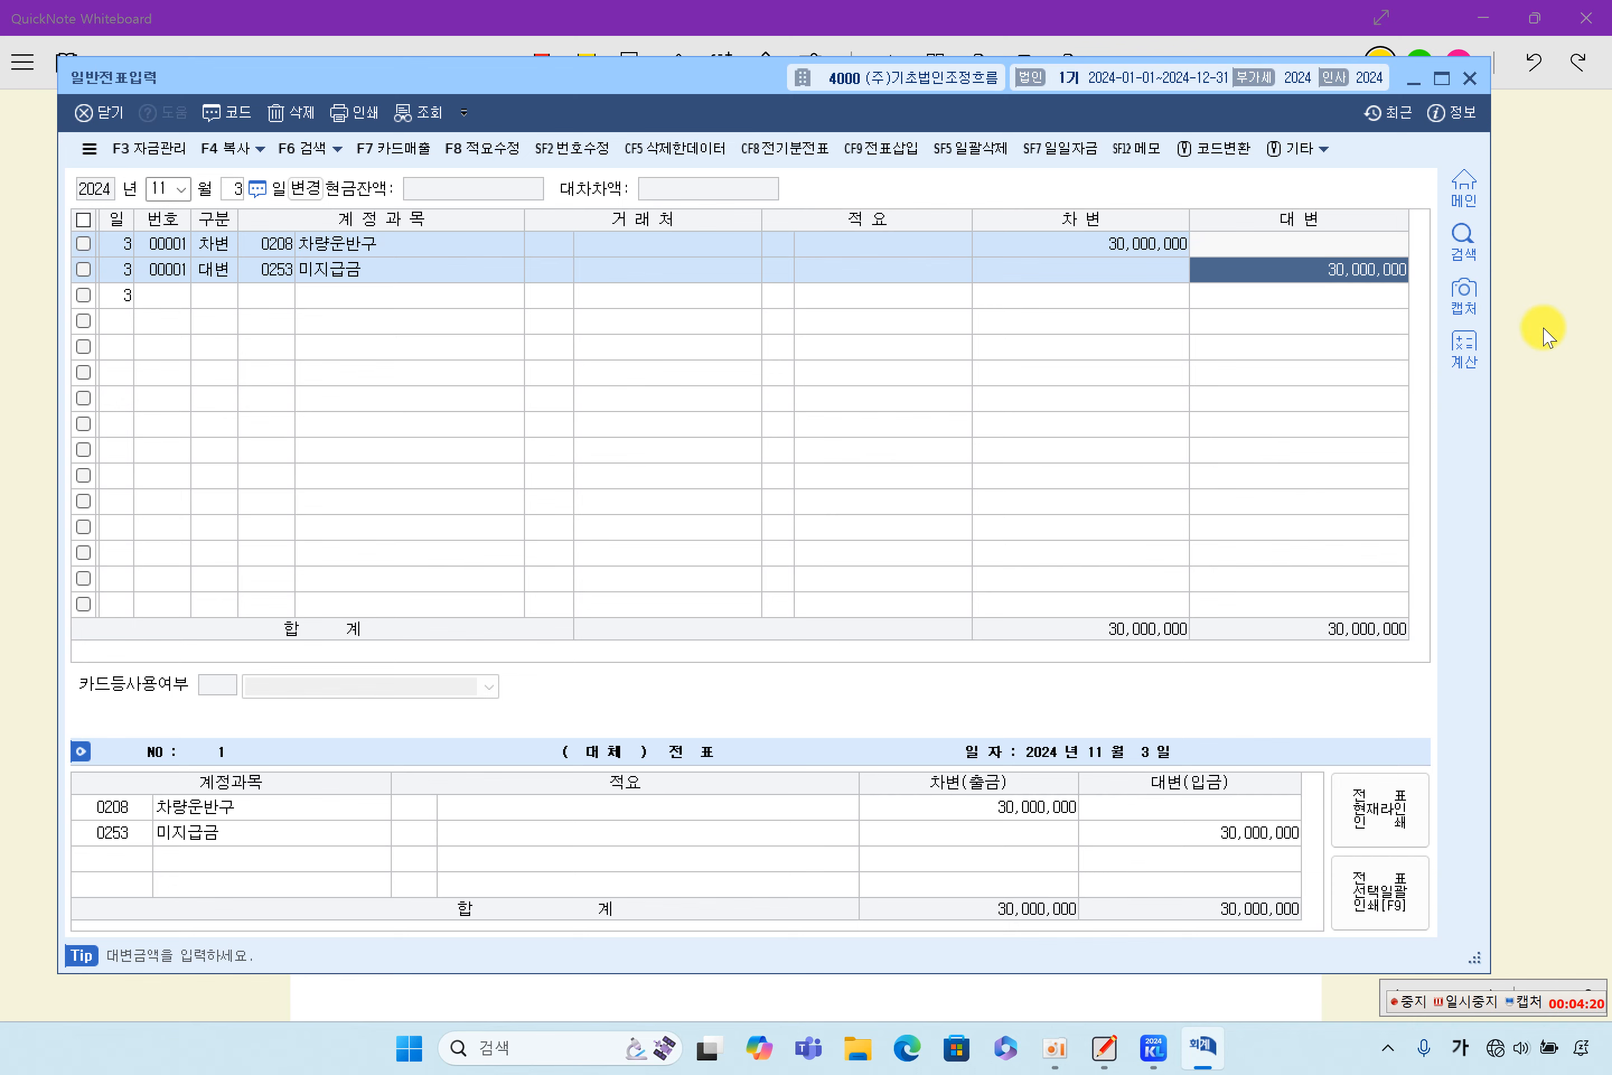
- Switch back to QuickNote Whiteboard and highlight in yellow 11월 4일, 100,000,000원 and 약속어음을 수취 in item (4)
click(1526, 331)
drag(449, 368, 520, 368)
drag(632, 369, 828, 368)
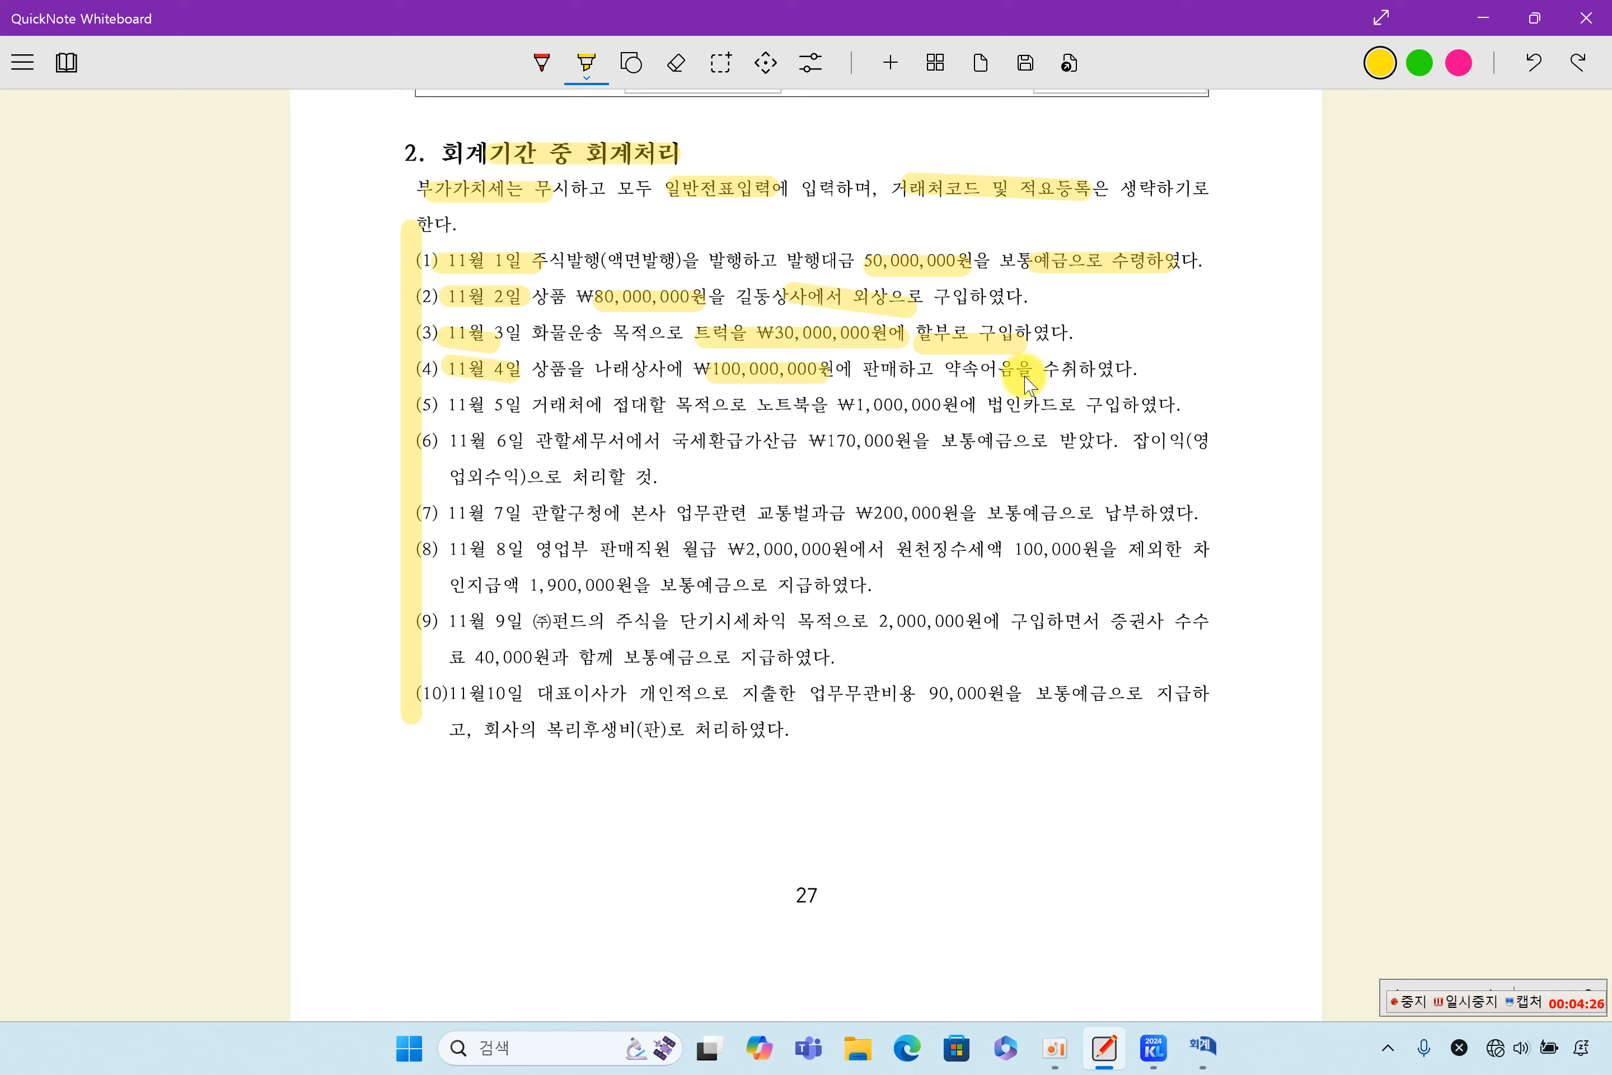
drag(970, 368, 1077, 368)
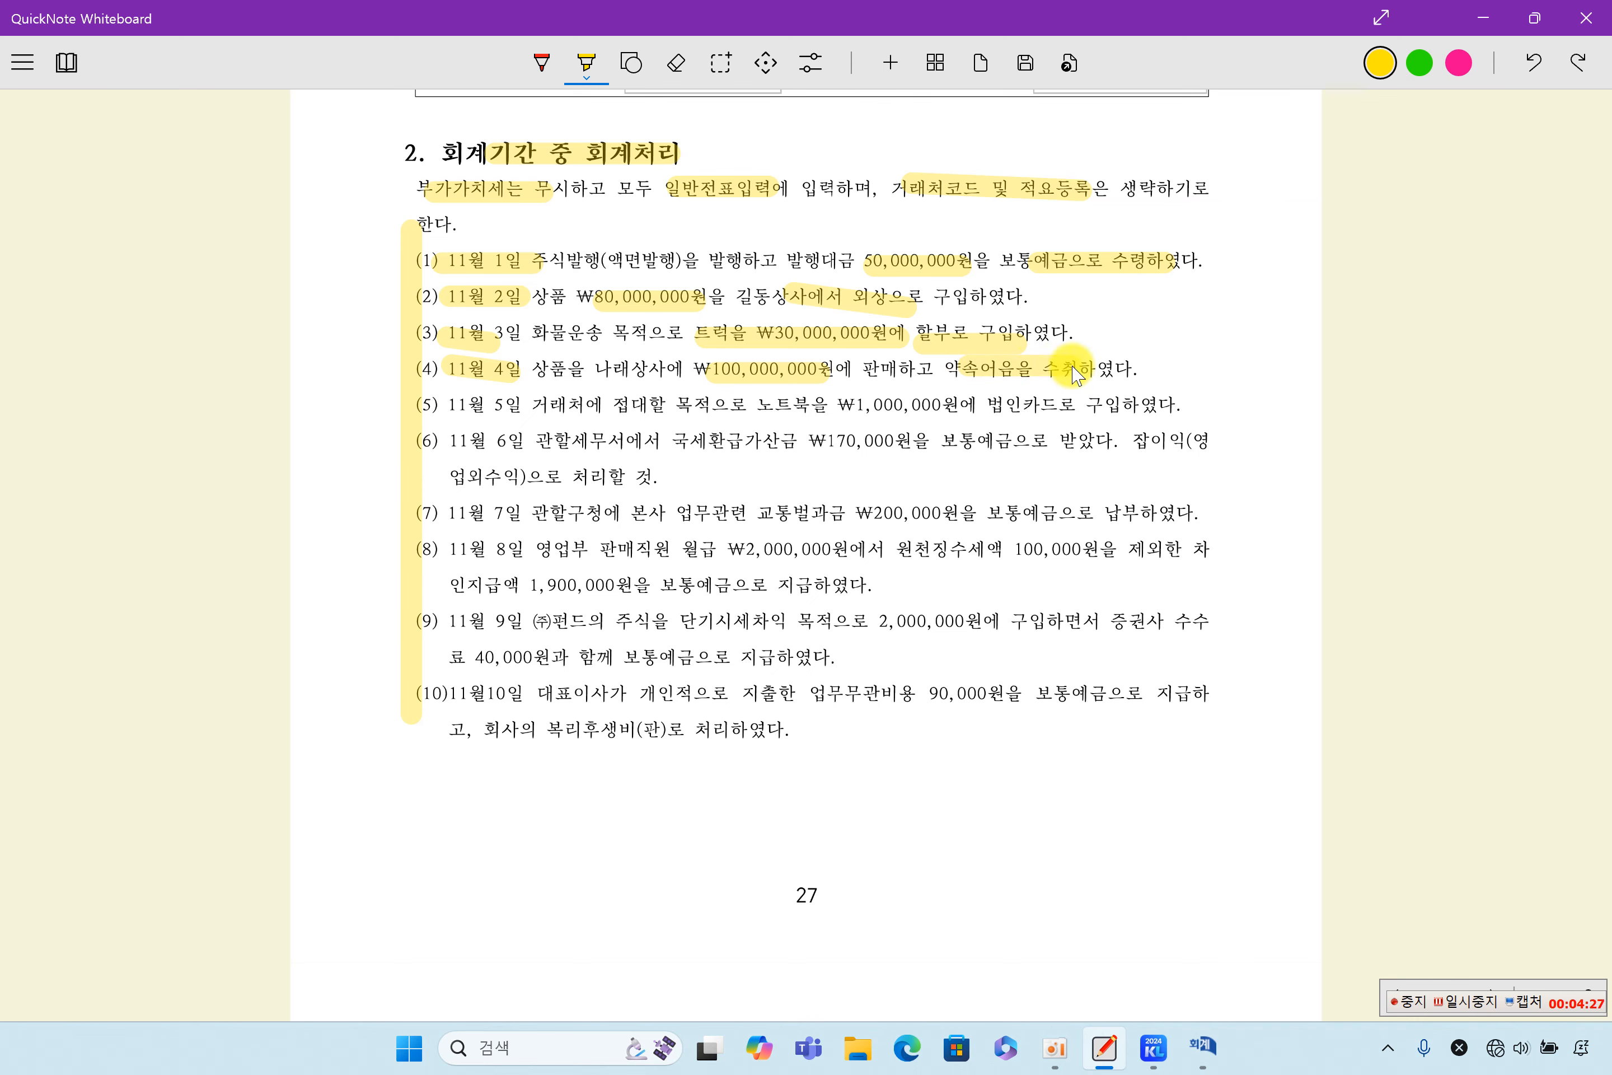
- Switch to the KcLep 일반전표입력 window, retrieve the November 4 voucher, and check its 받을어음 debit and 상품매출 credit lines
click(1203, 1047)
click(229, 189)
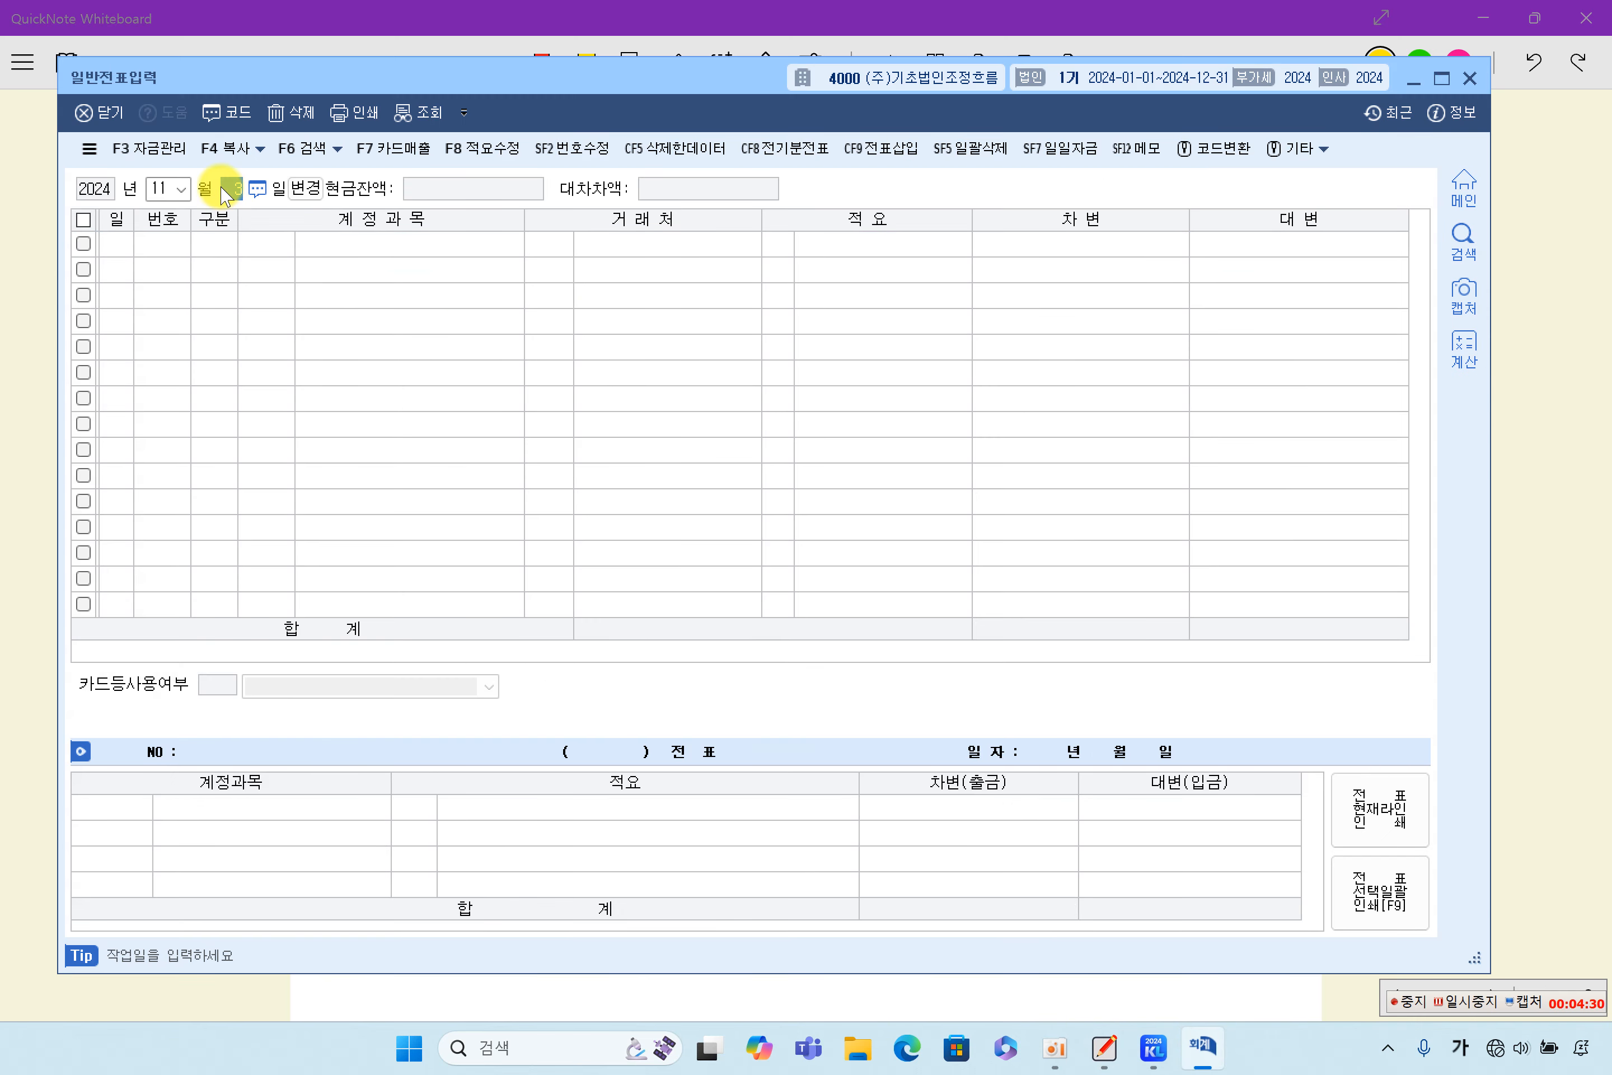
key(Return)
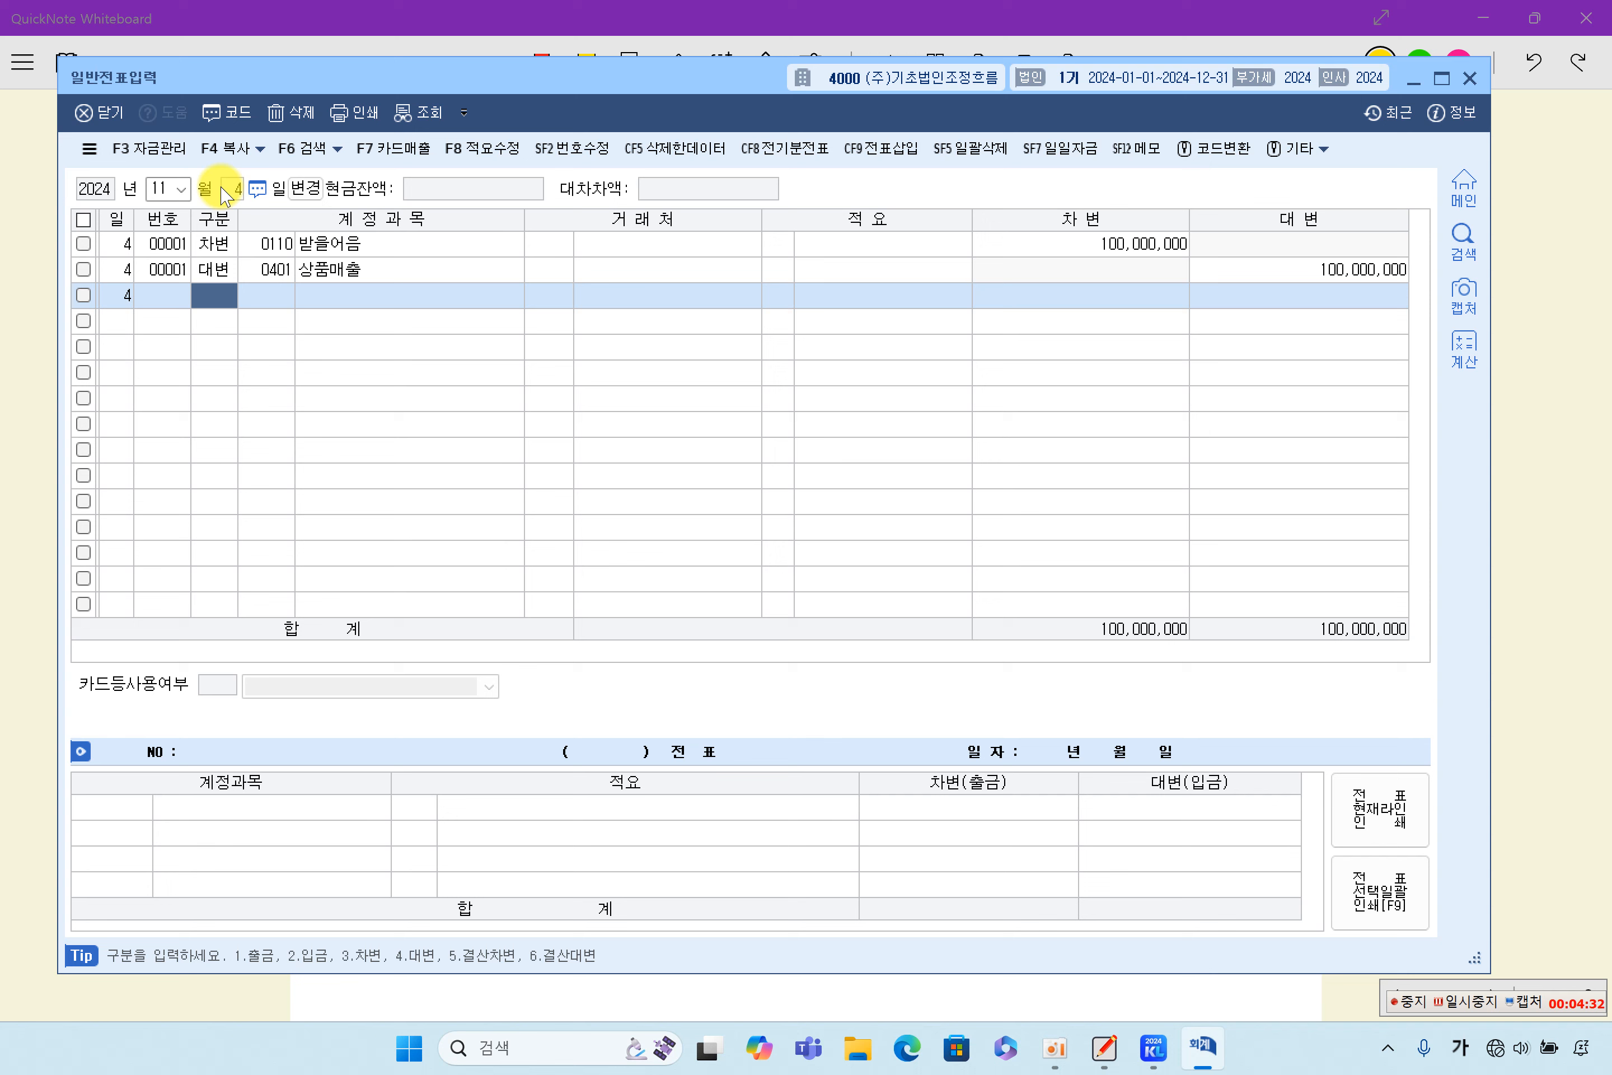
click(1308, 276)
click(1137, 247)
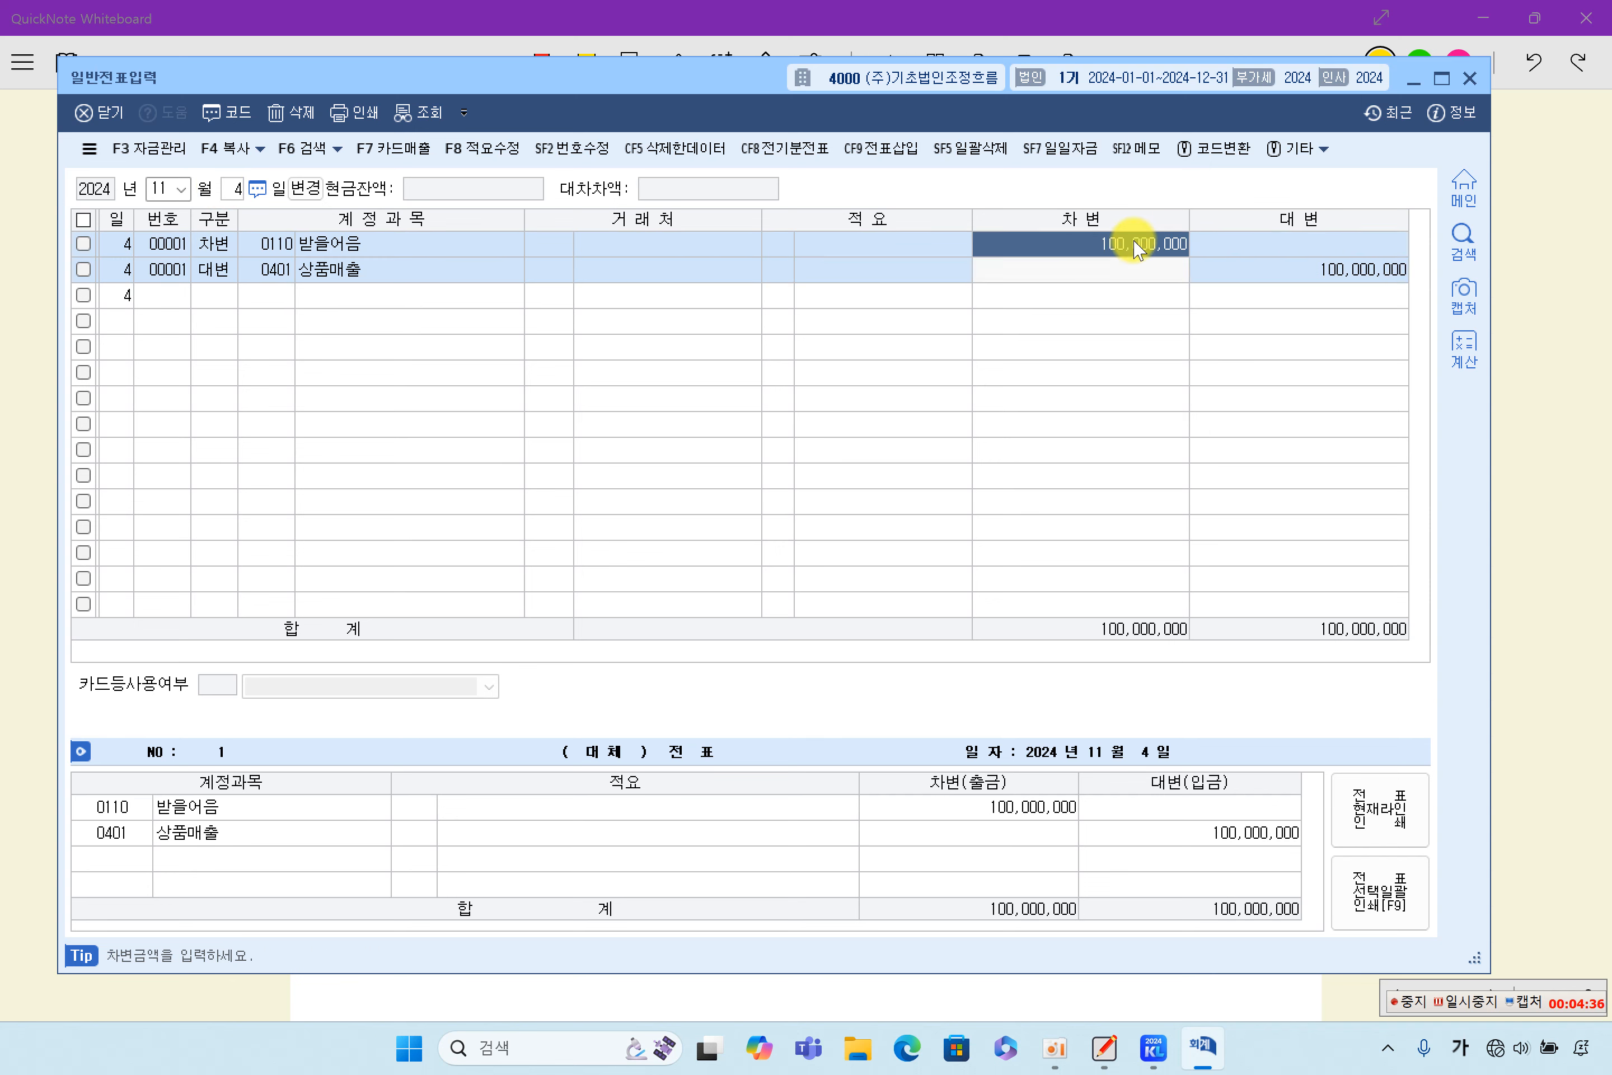
click(1252, 273)
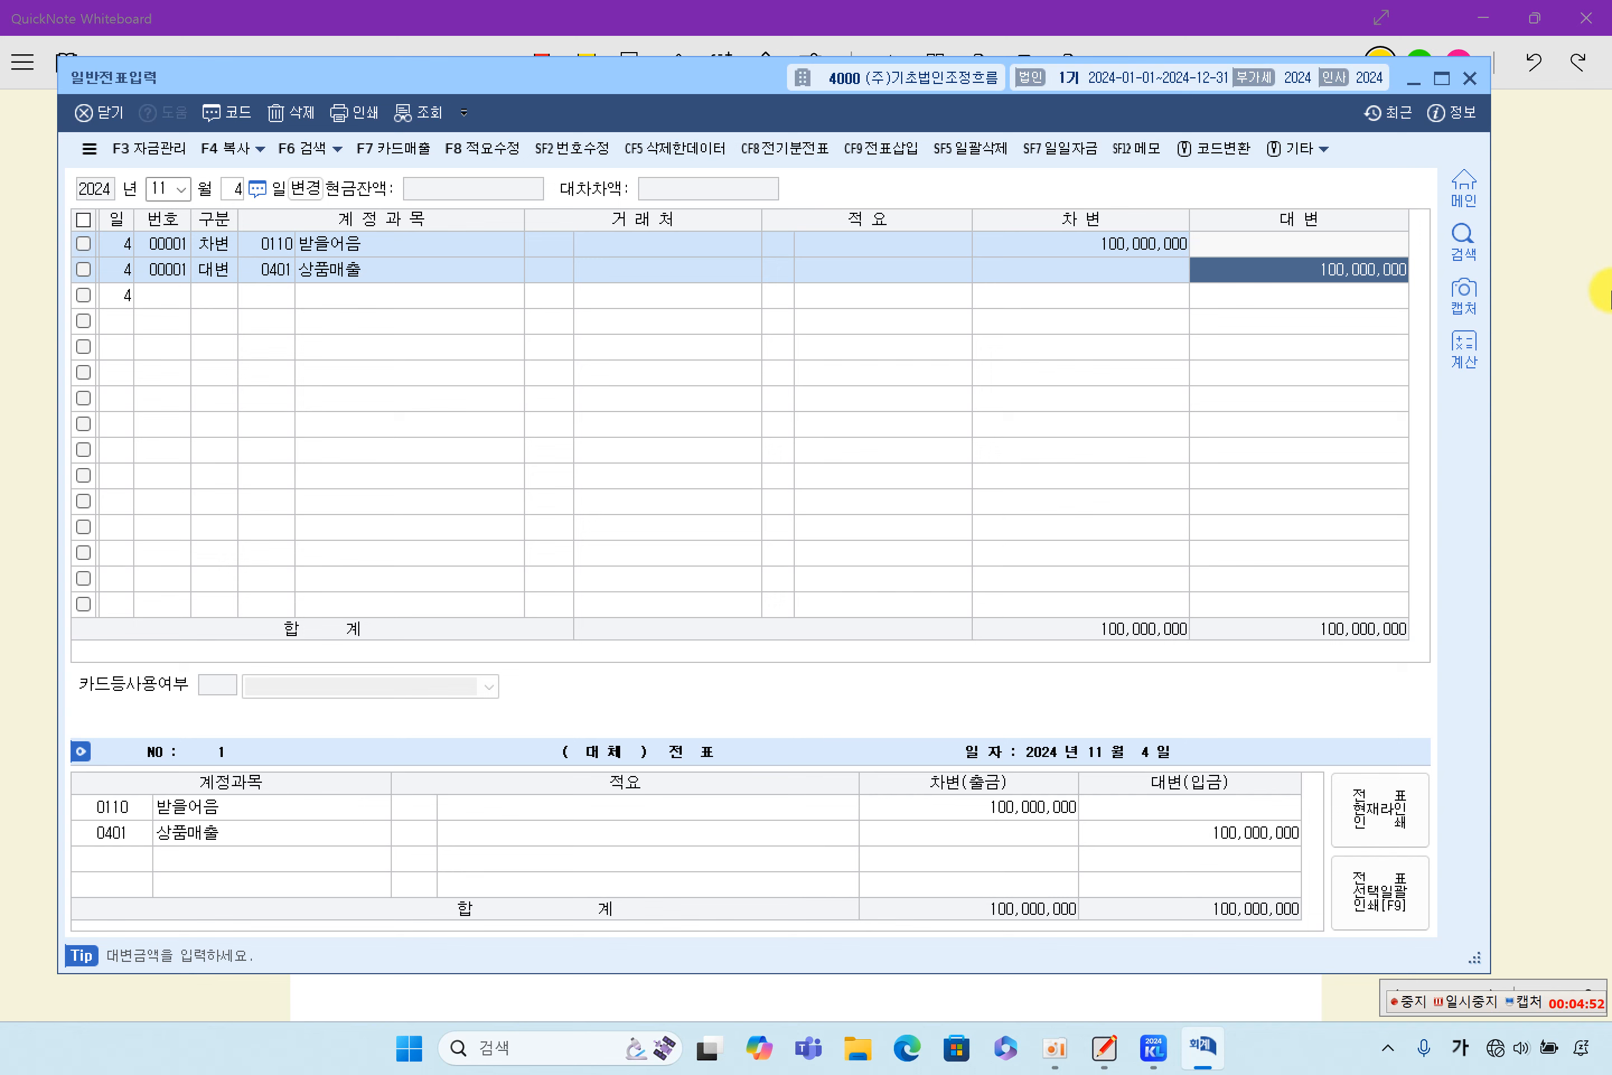
- Switch back to QuickNote Whiteboard and highlight in yellow 11월 5일, 접대할 목적, 노트북을 ₩1,000,000원 and 법인카드로 구입 in item (5)
click(1504, 288)
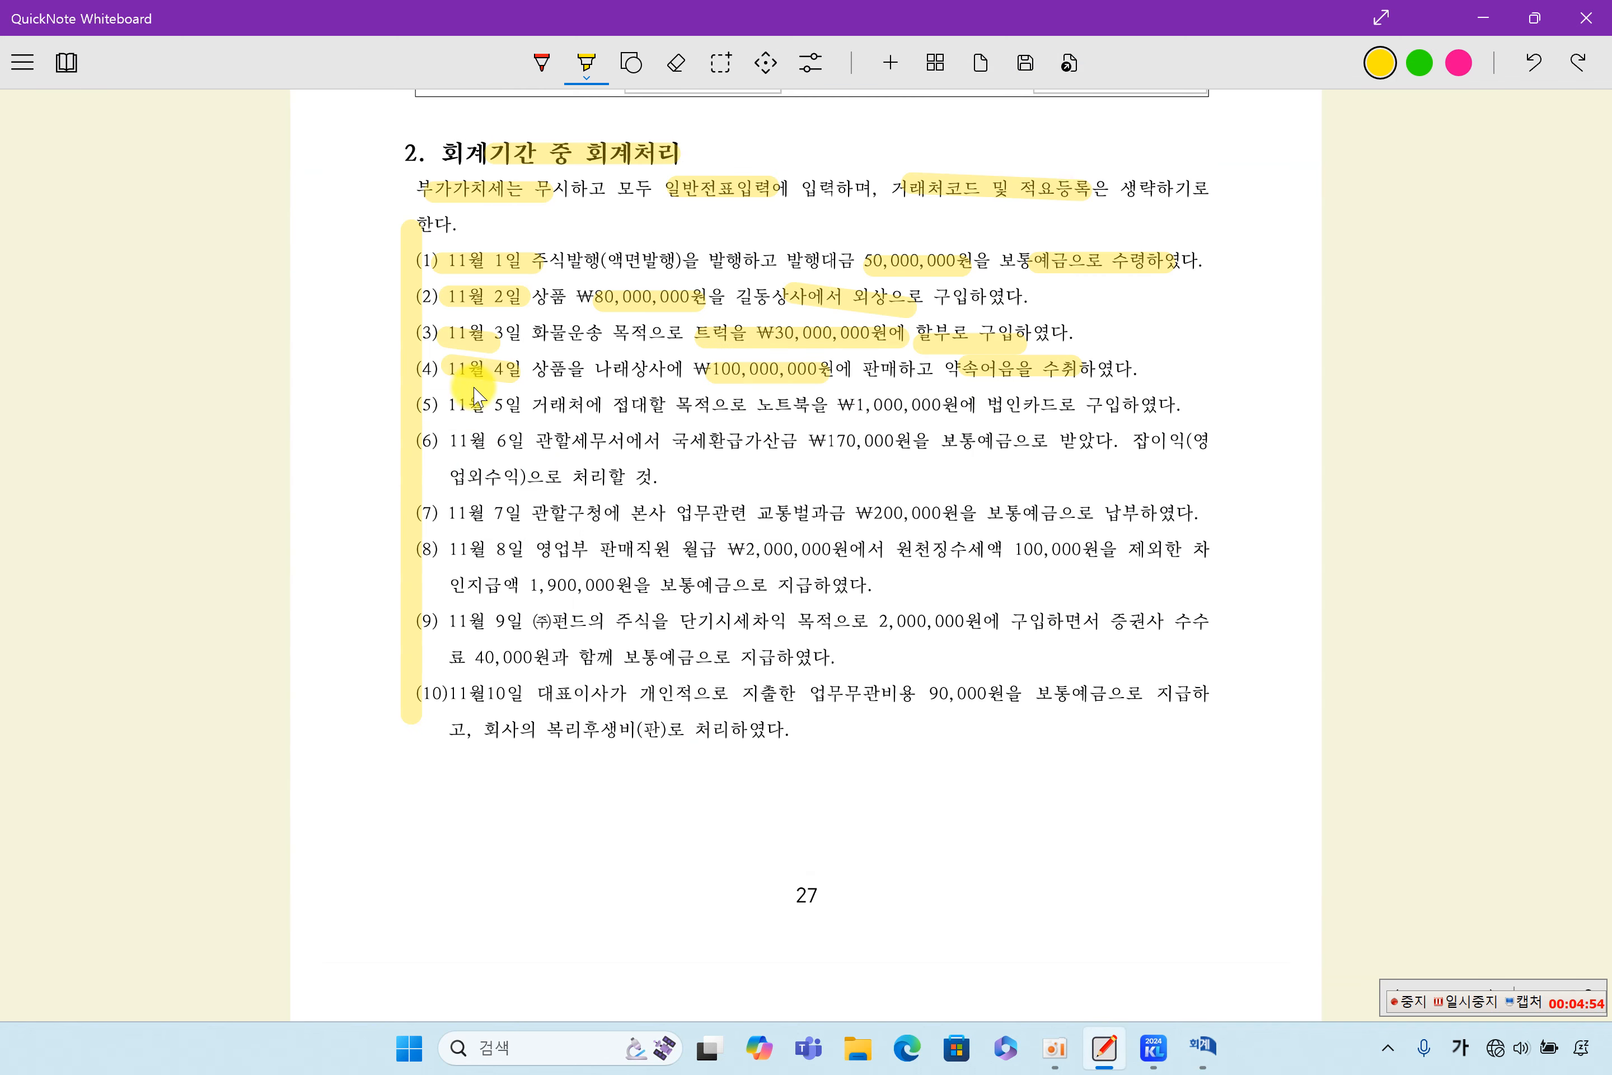
drag(420, 404, 1193, 403)
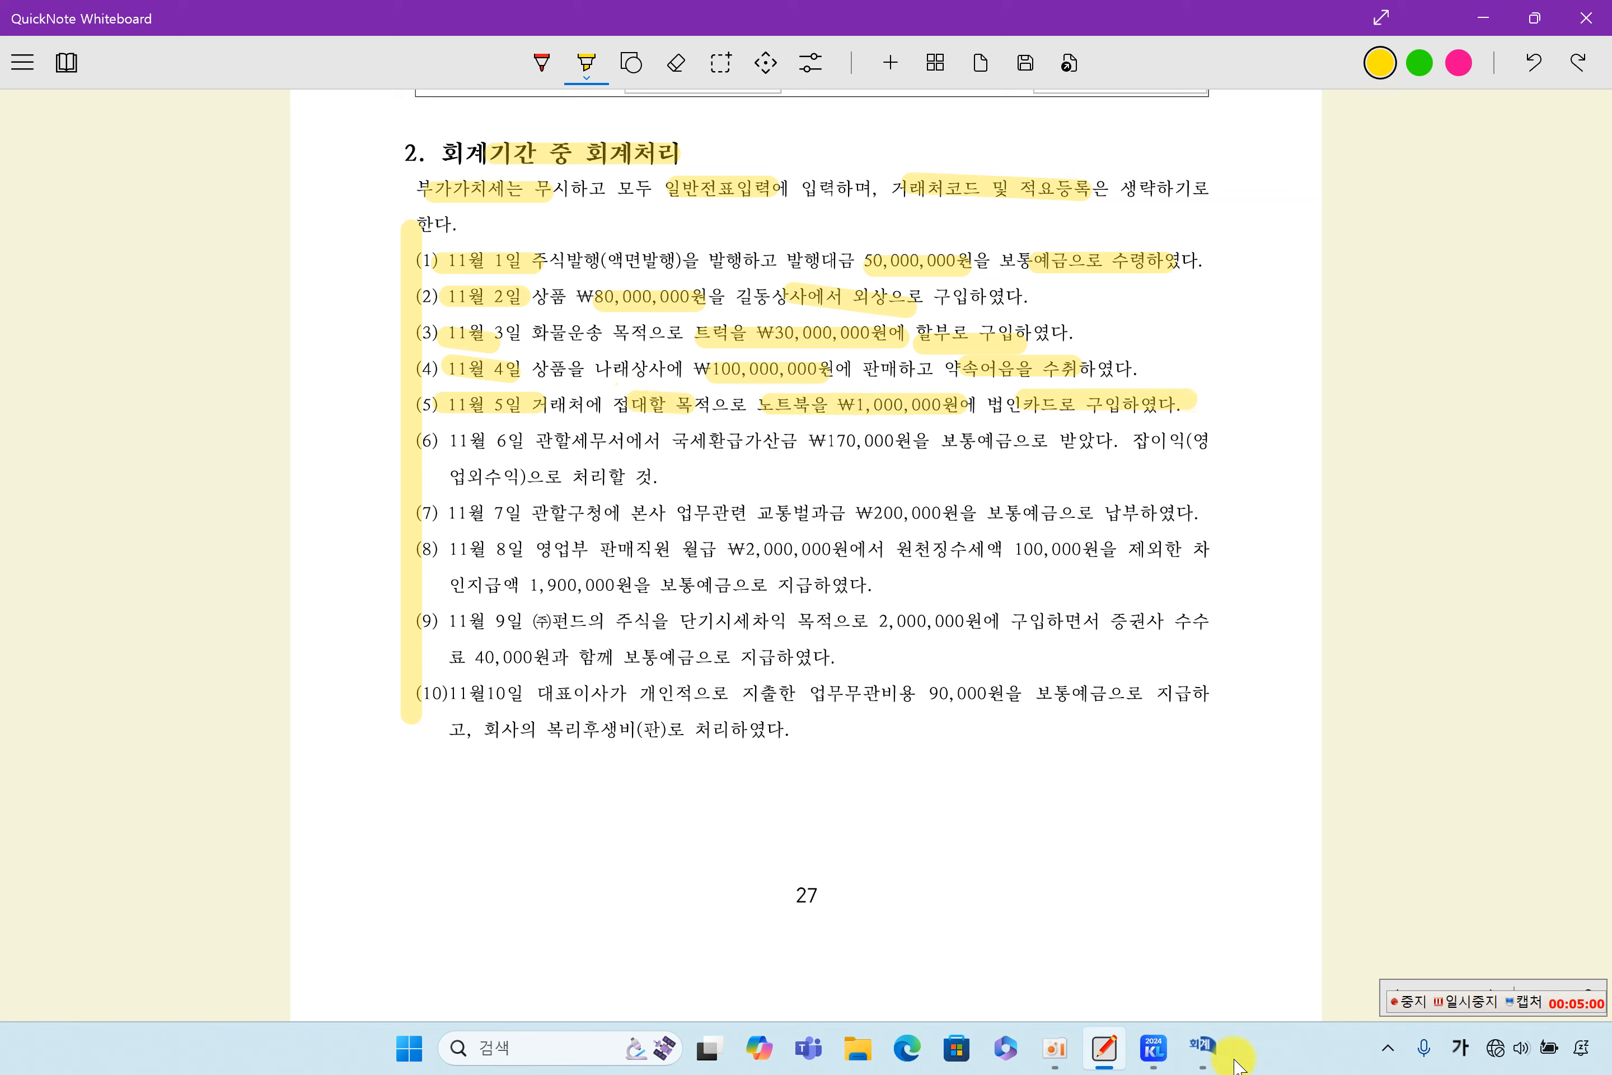
- Switch to the KcLep 일반전표입력 window, retrieve the November 5 voucher, and check its 기업업무추진비 and 미지급금 lines
click(1203, 1043)
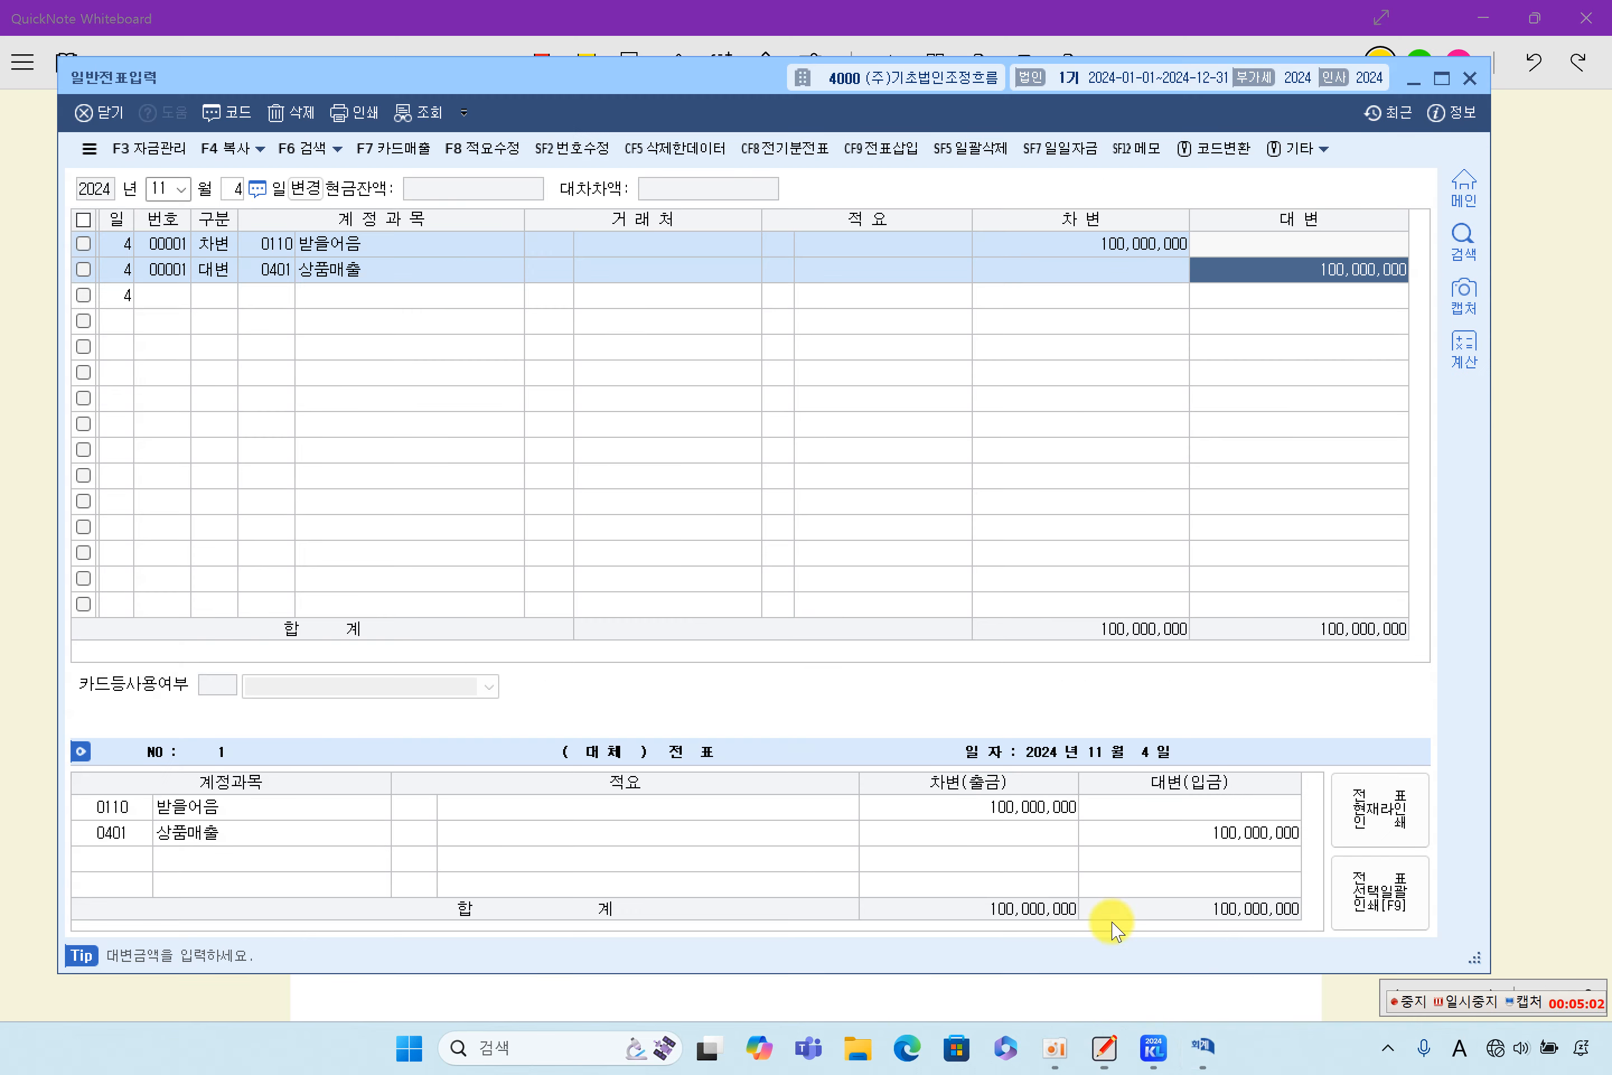
click(230, 189)
text(5)
key(Return)
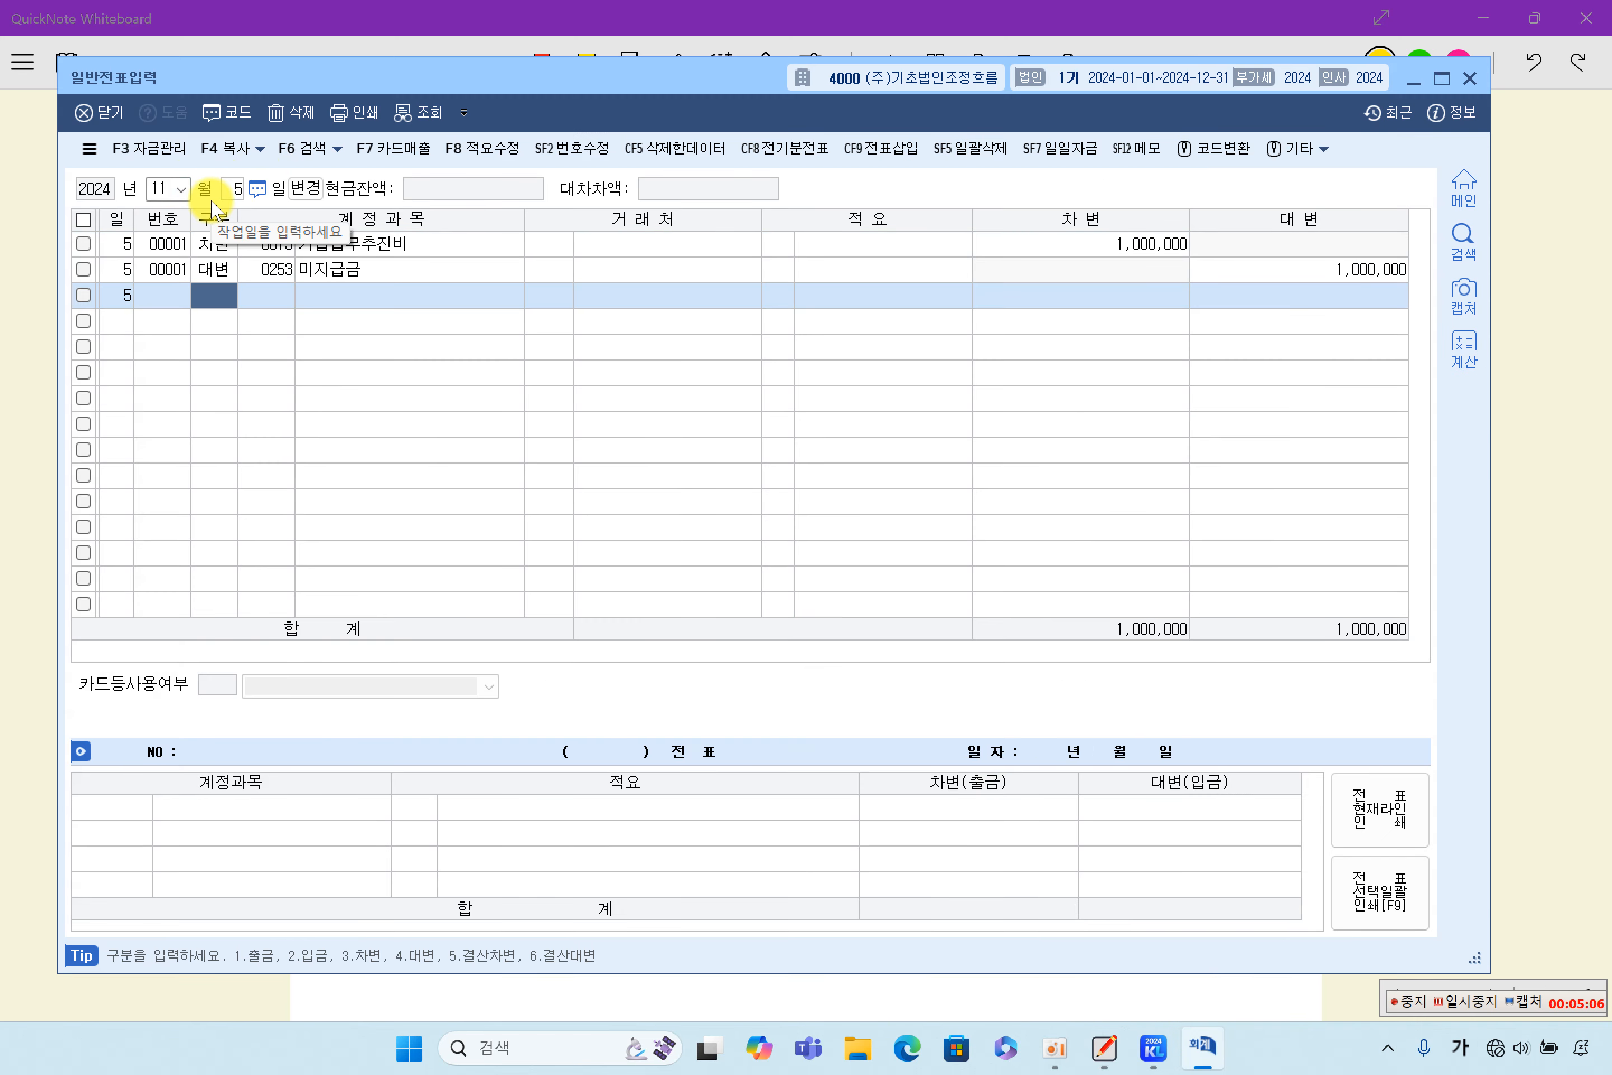
click(338, 253)
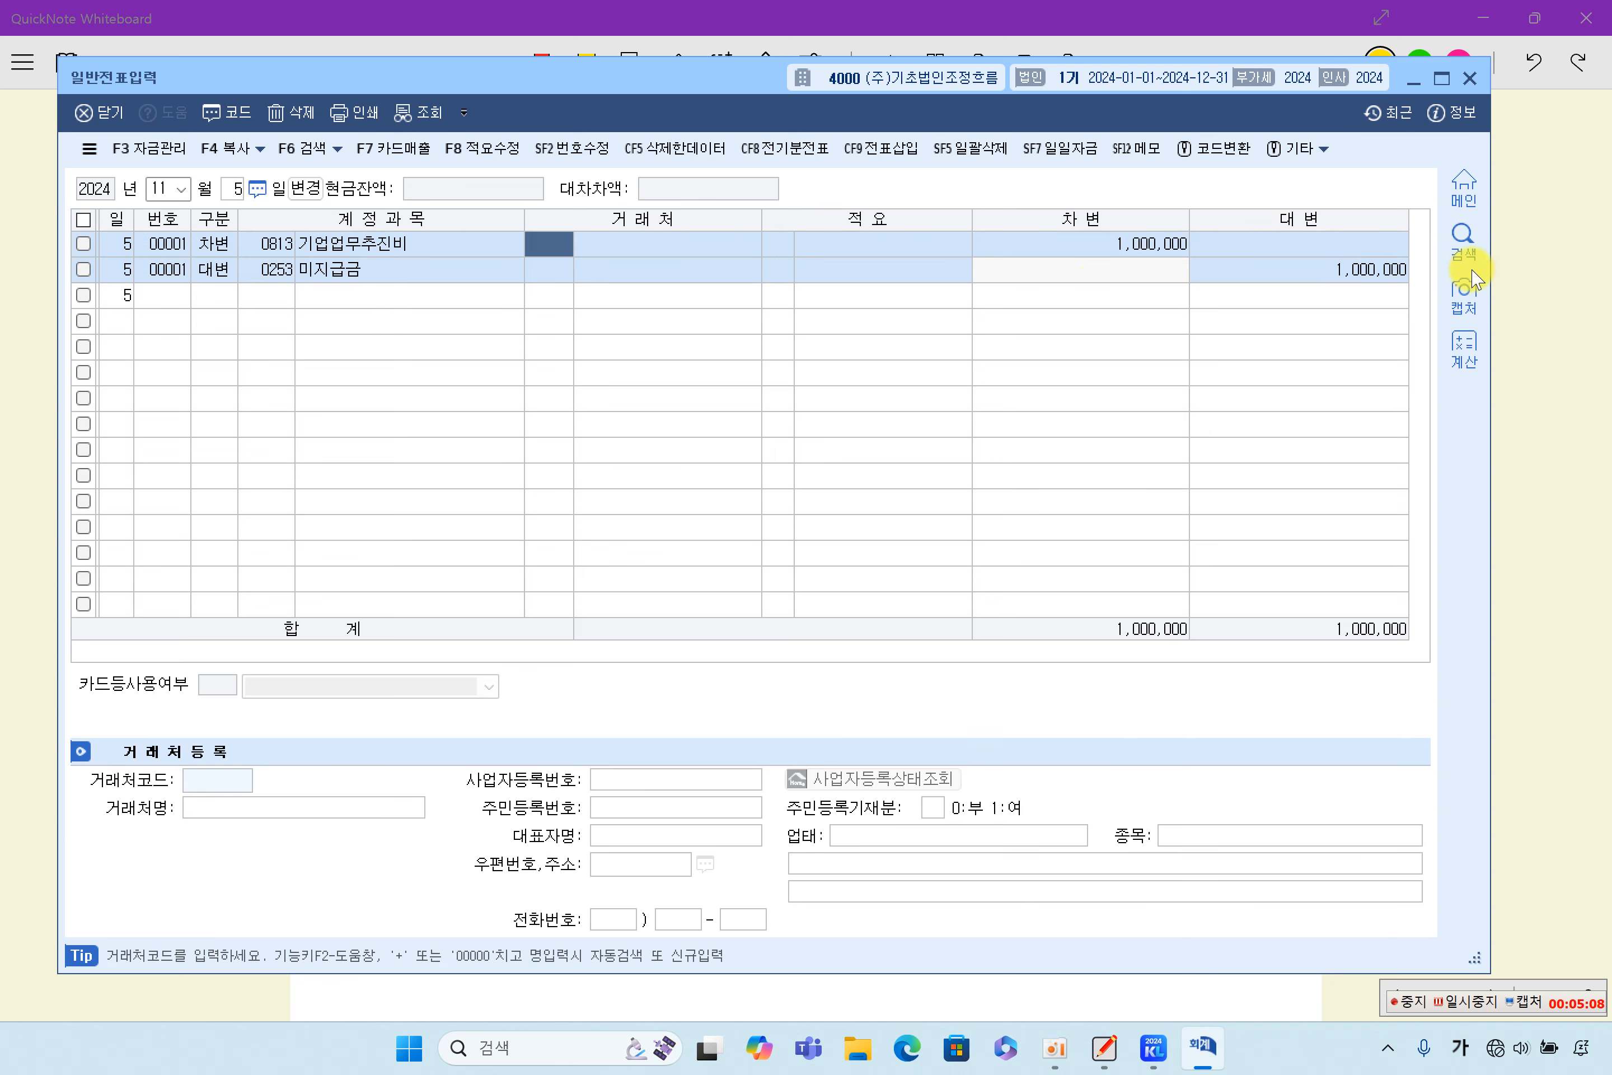
- Check the 기업업무추진비 debit amount and the 미지급금 credit amount in the November 5 voucher
click(1186, 251)
click(1286, 277)
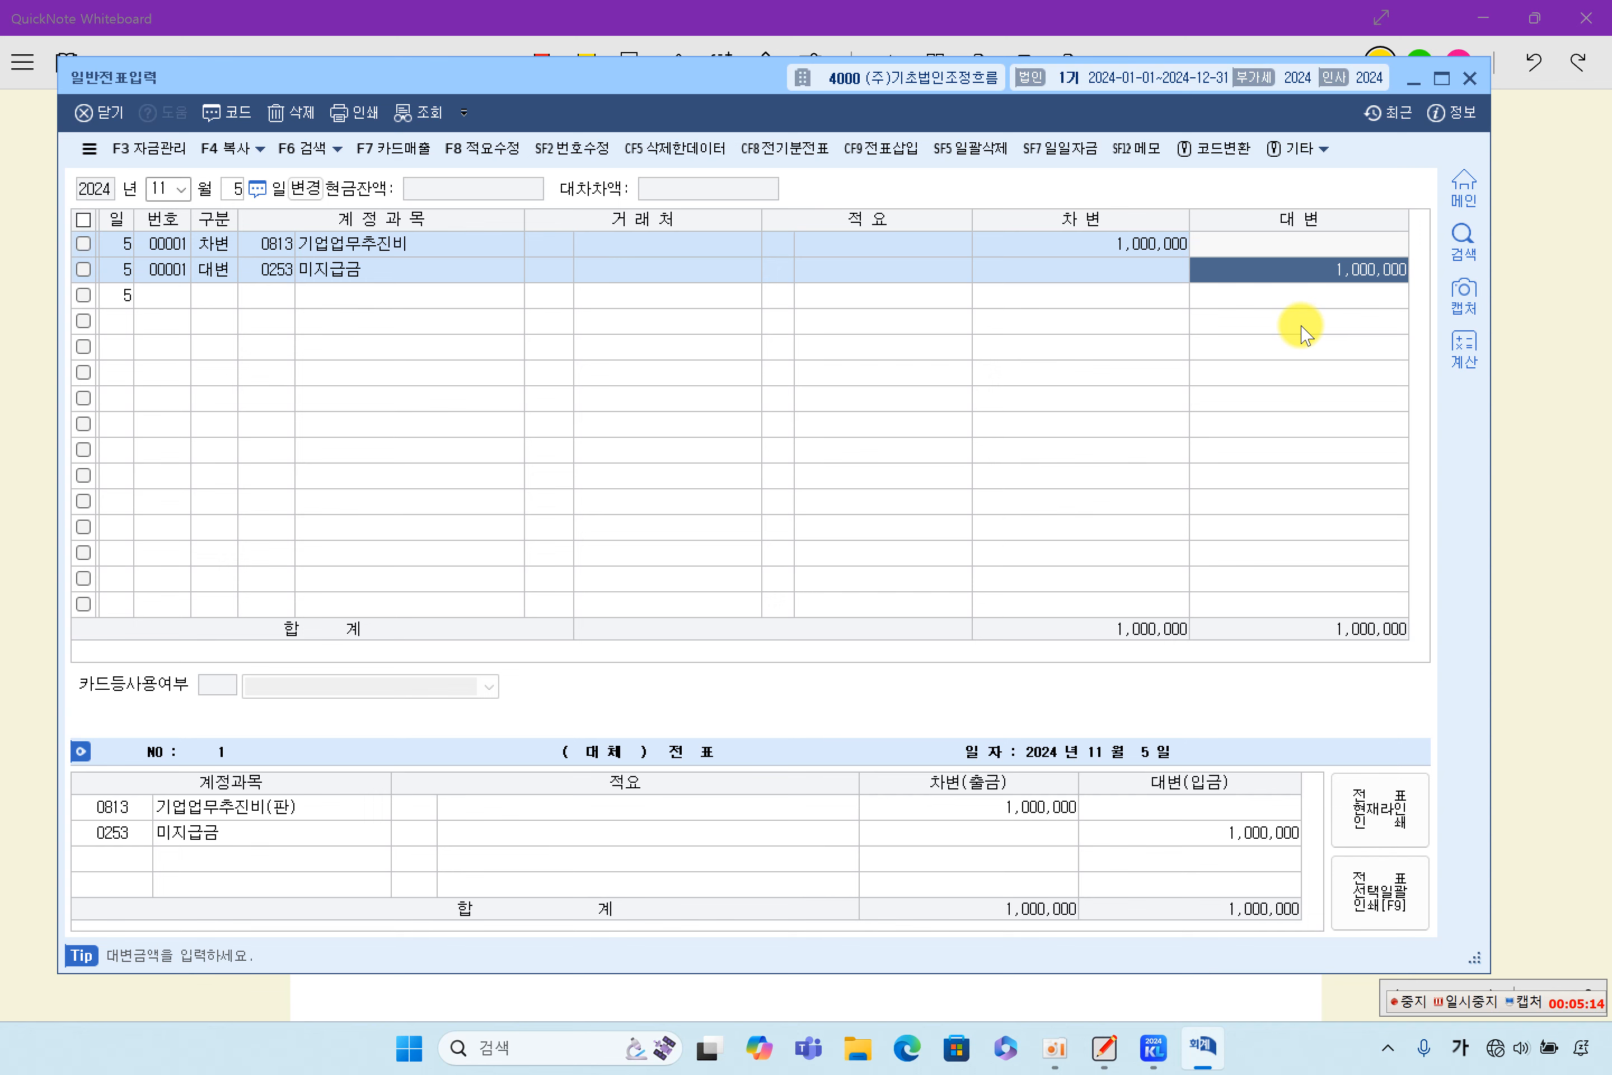
- Switch back to QuickNote Whiteboard and highlight in yellow 11월 6일, 국세환급가산금 ₩170,000원, 보통예금으로 and 잡이익(영업외수익)으로 처리할 것 in item (6)
click(1555, 304)
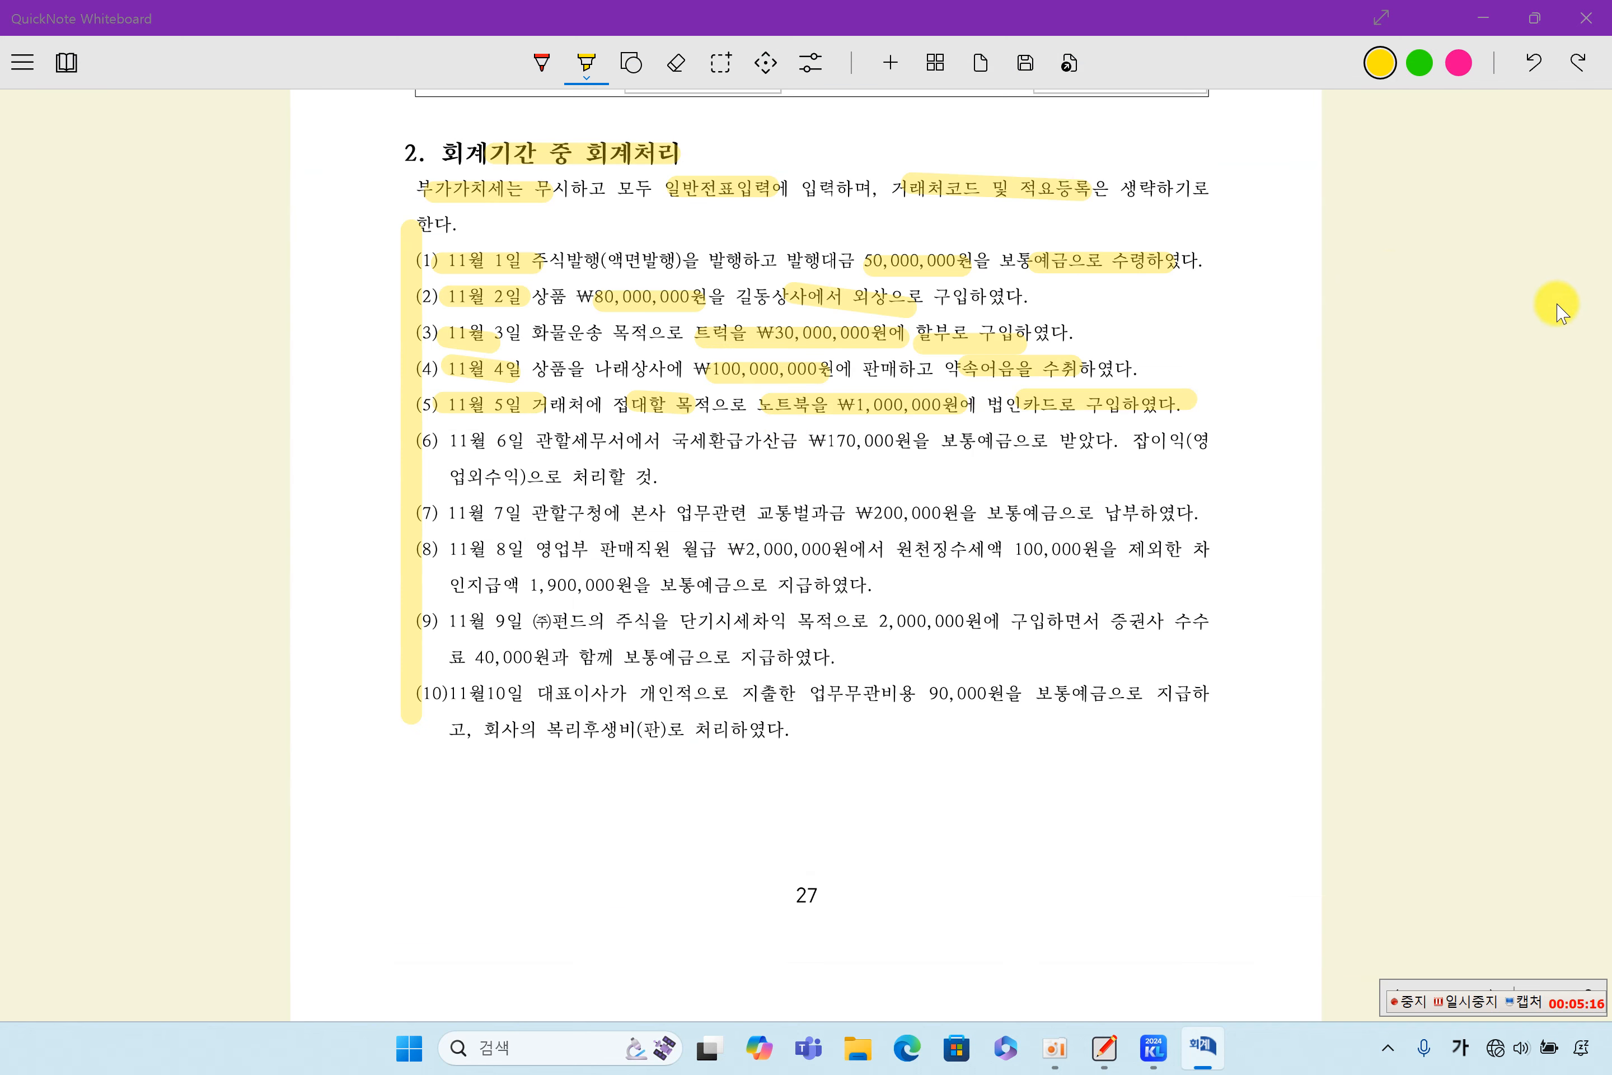
drag(430, 438, 530, 452)
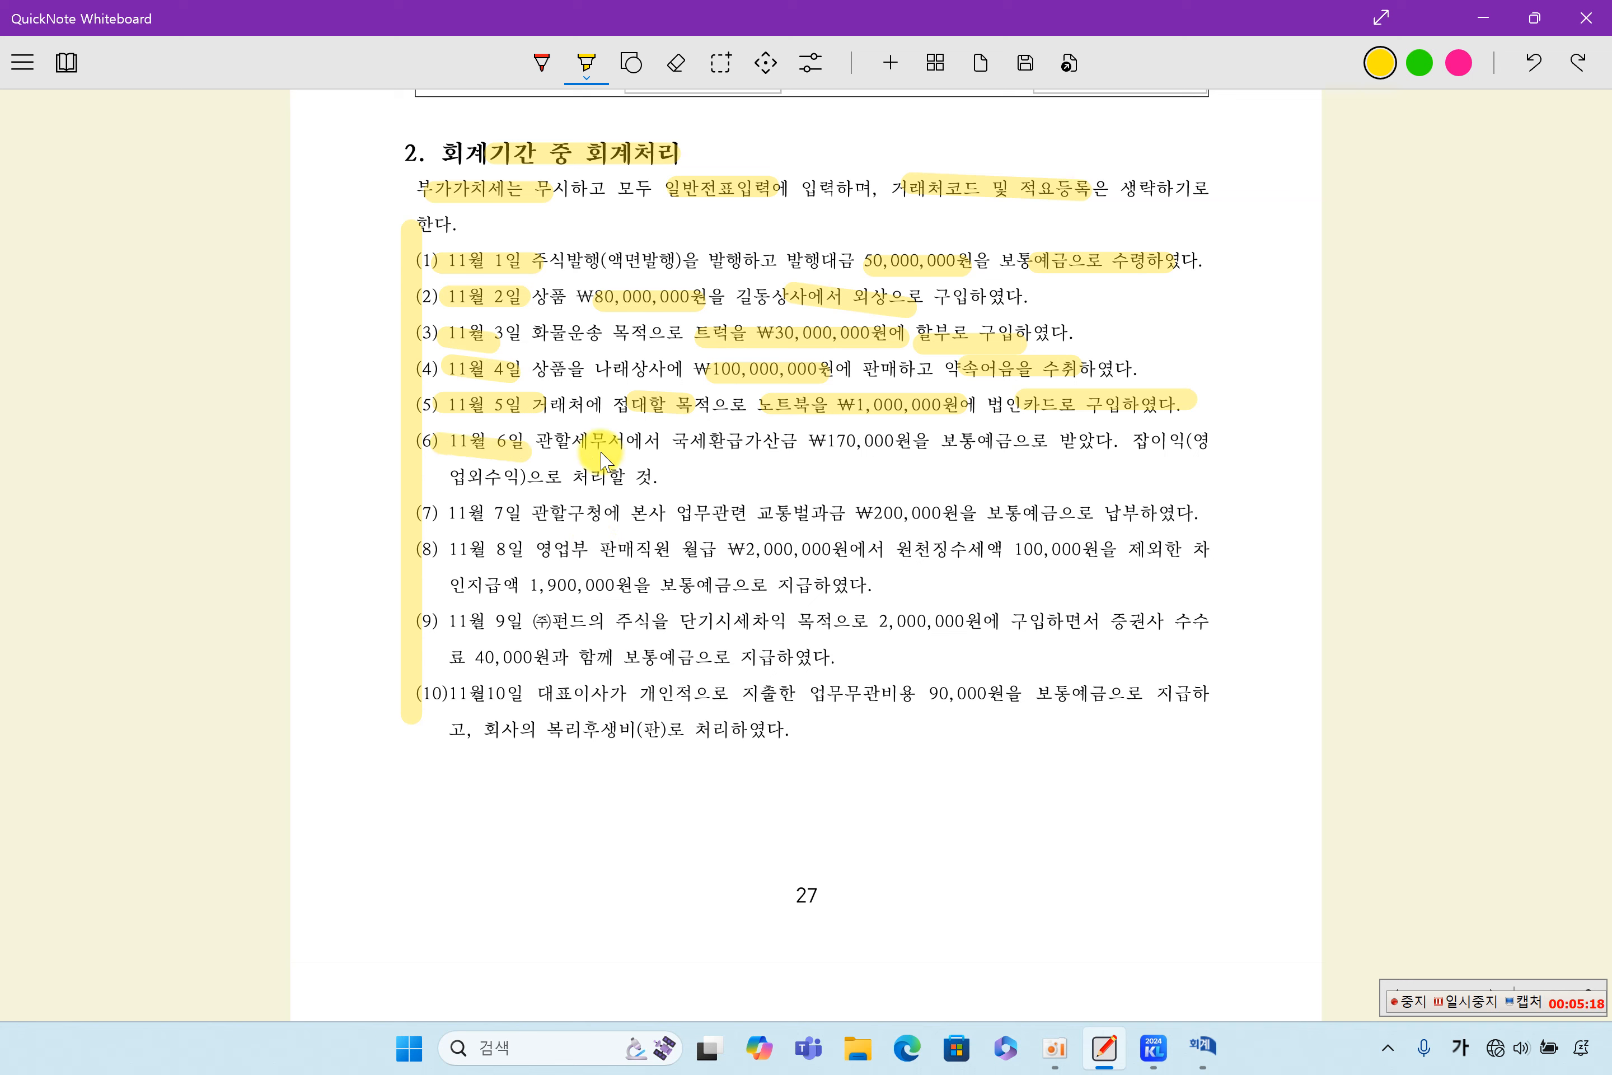
drag(671, 438, 905, 442)
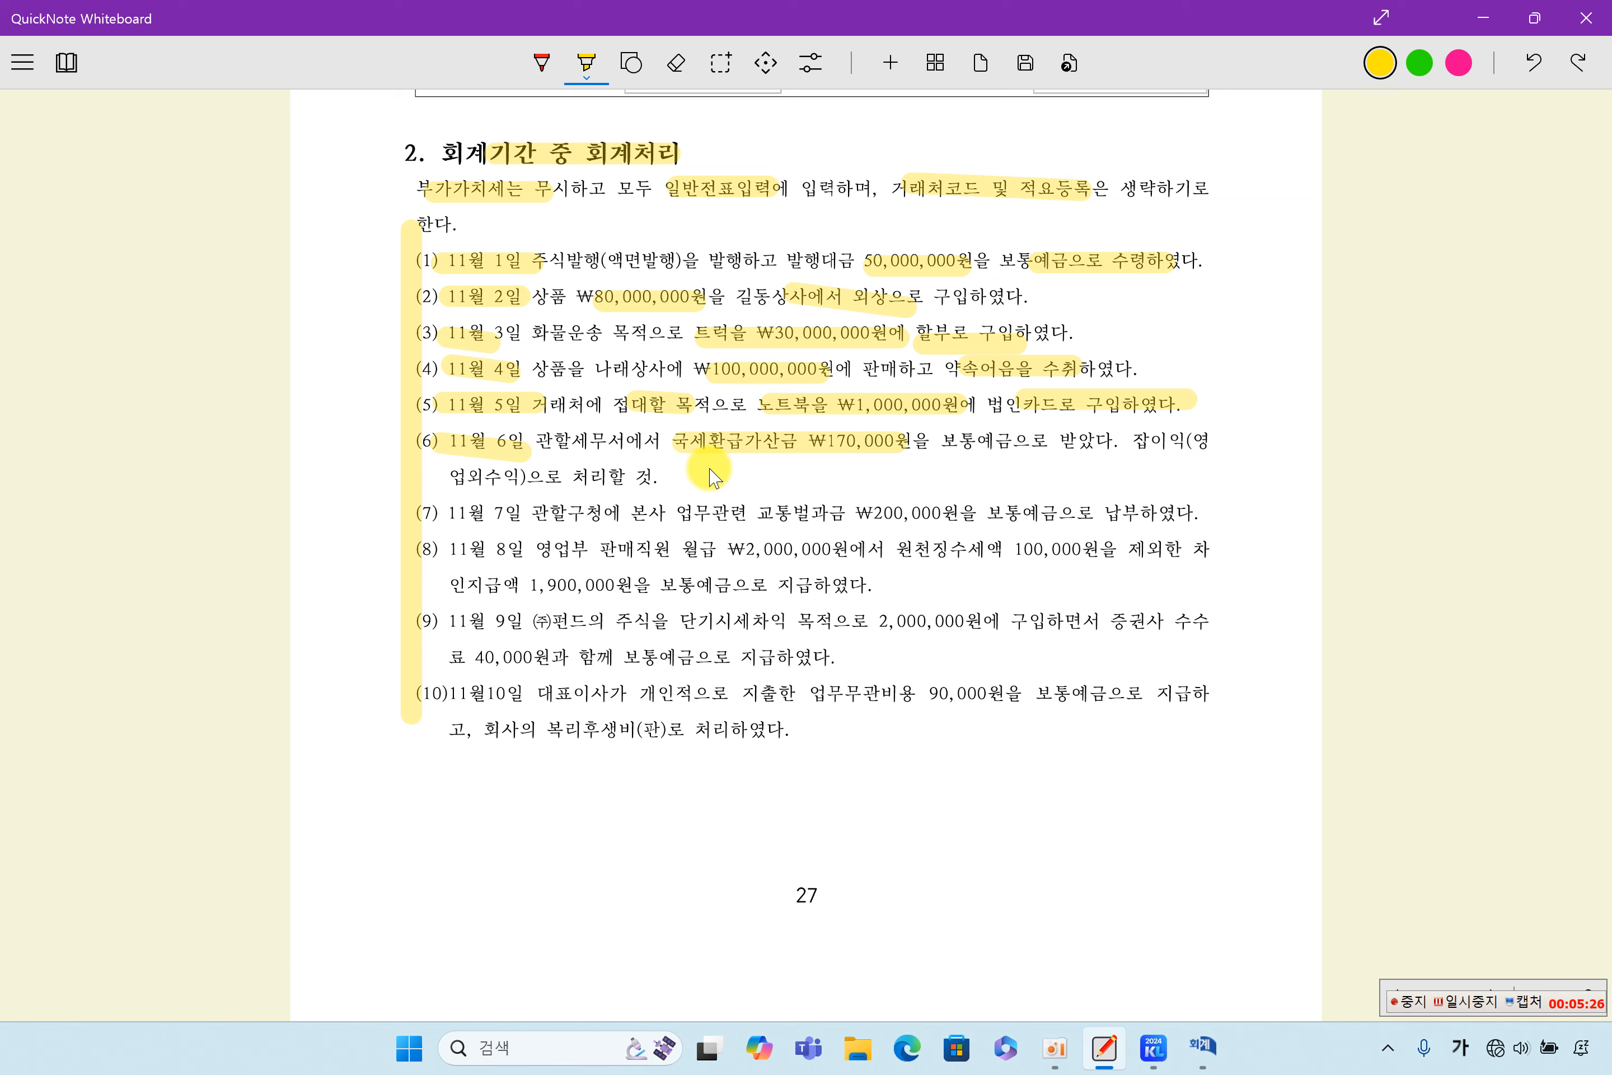
mouse_move(947, 444)
mouse_down()
mouse_move(1041, 460)
mouse_move(1212, 444)
mouse_up()
drag(475, 477, 657, 479)
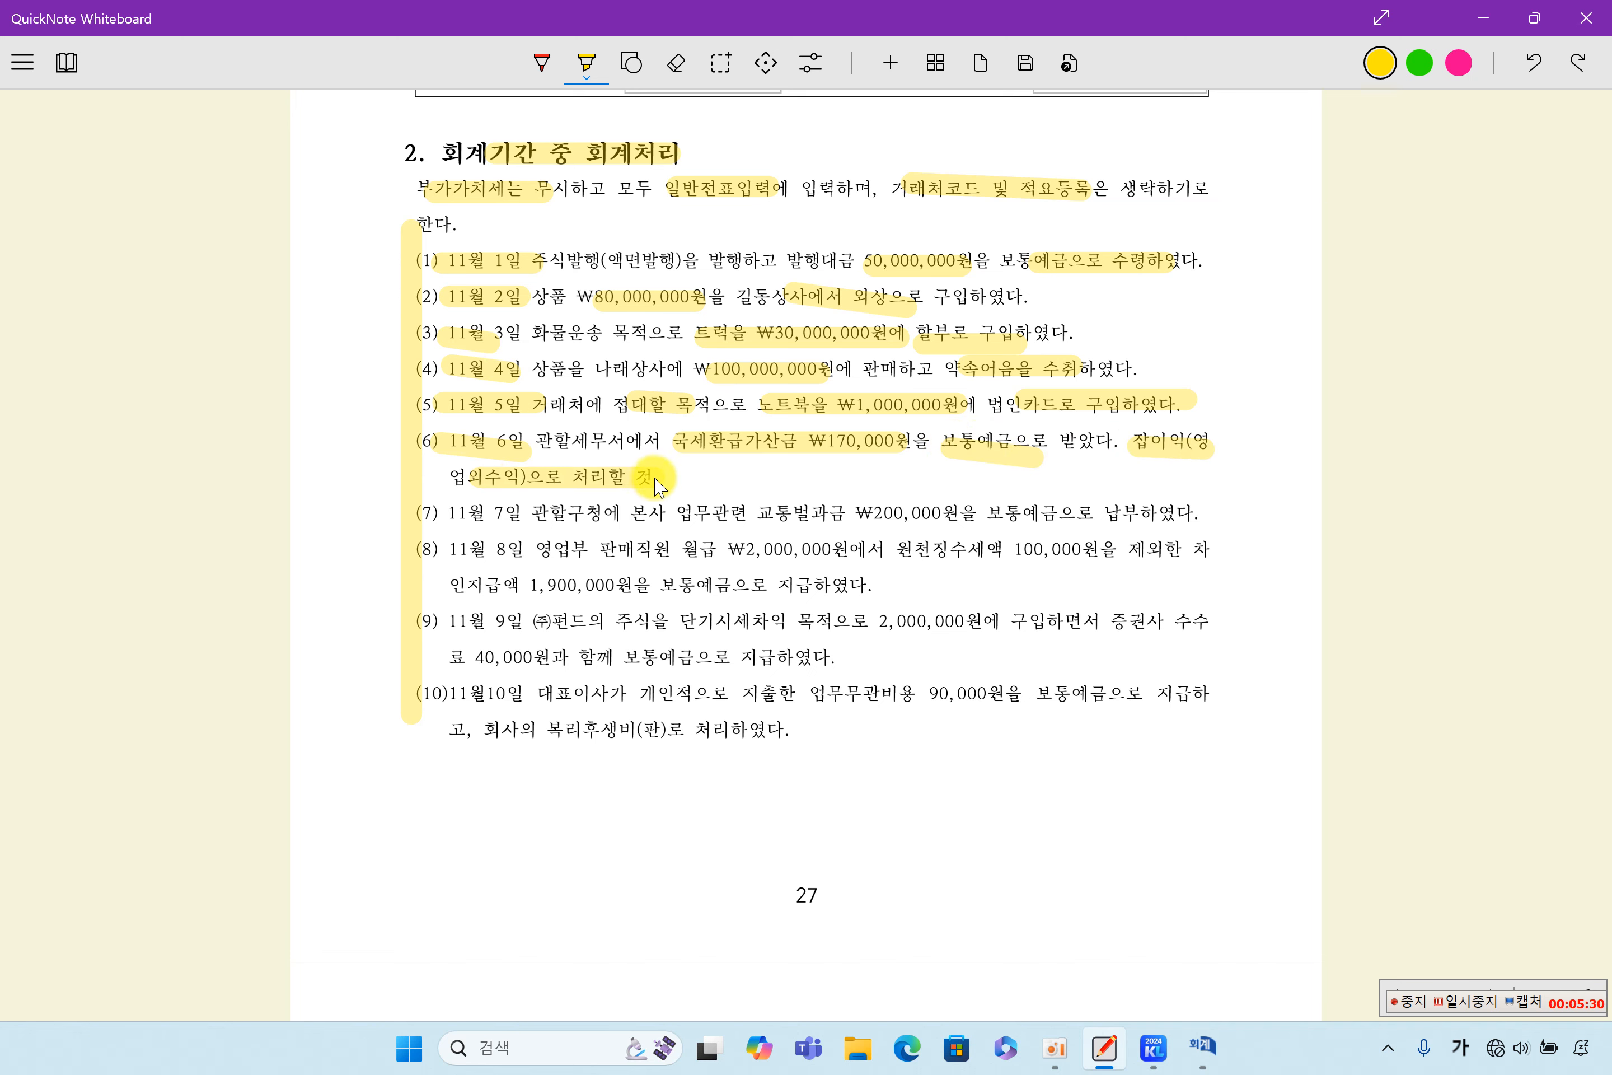
- Switch to the KcLep 일반전표입력 window, retrieve the November 6 voucher, and check its 보통예금 debit and 잡이익 credit lines
click(1203, 1046)
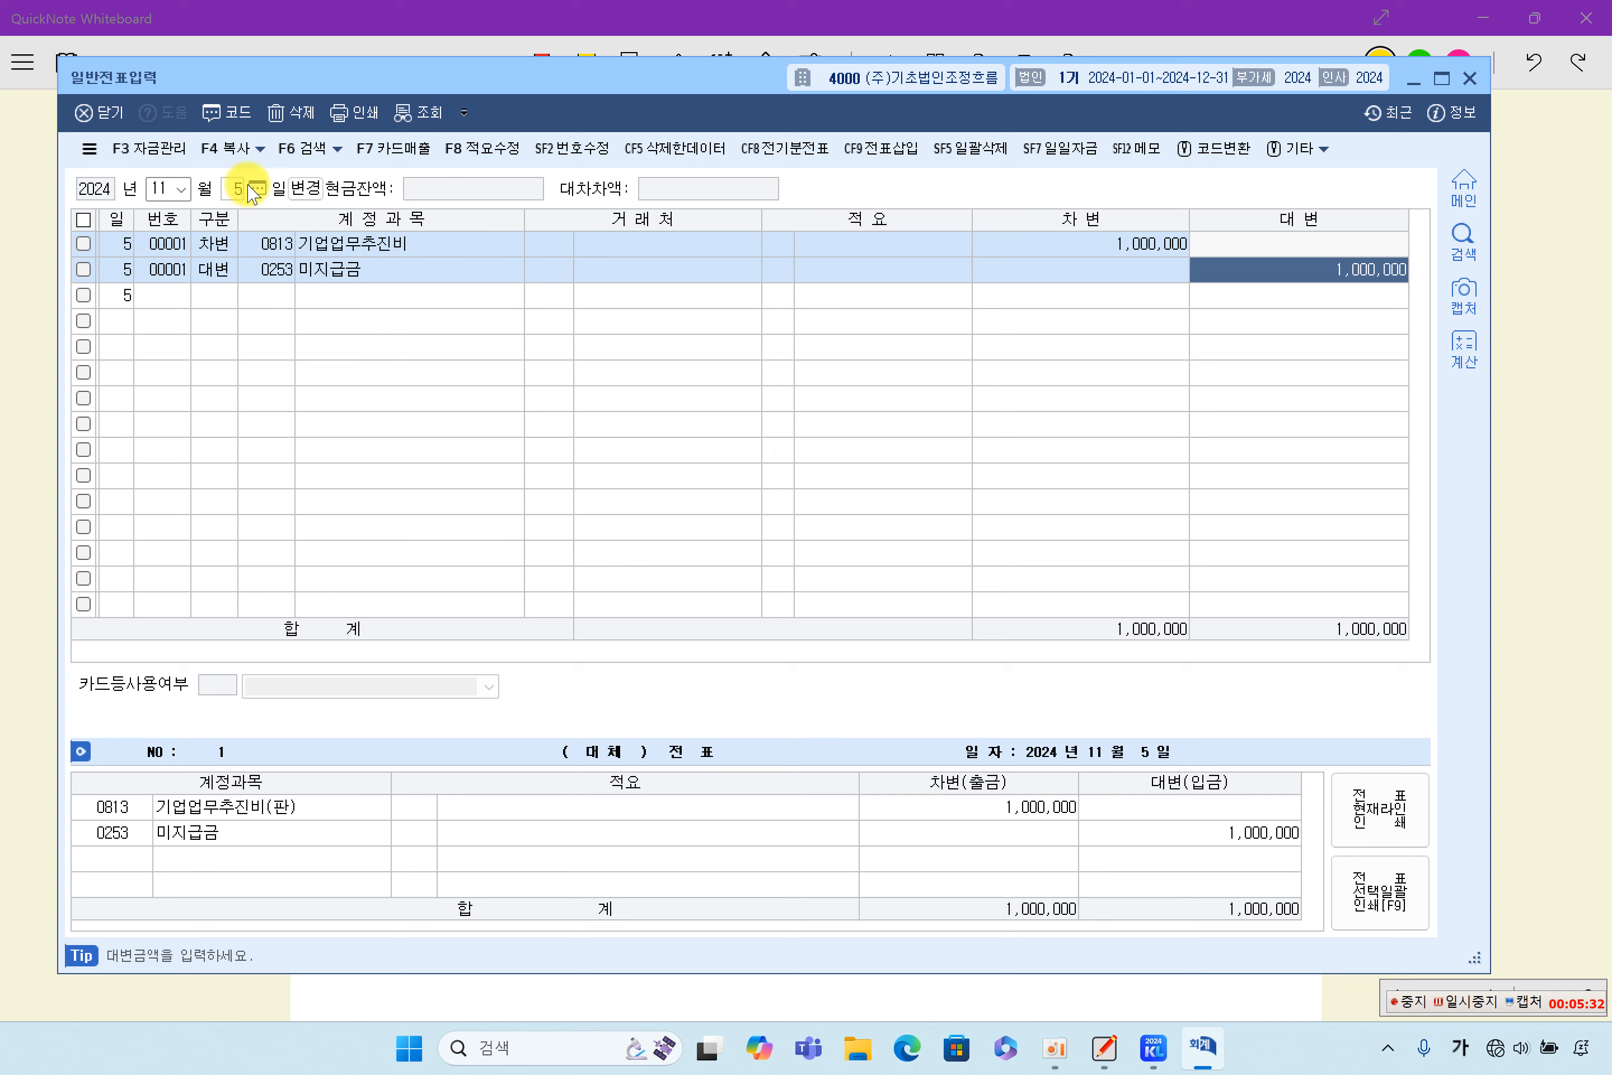
click(159, 187)
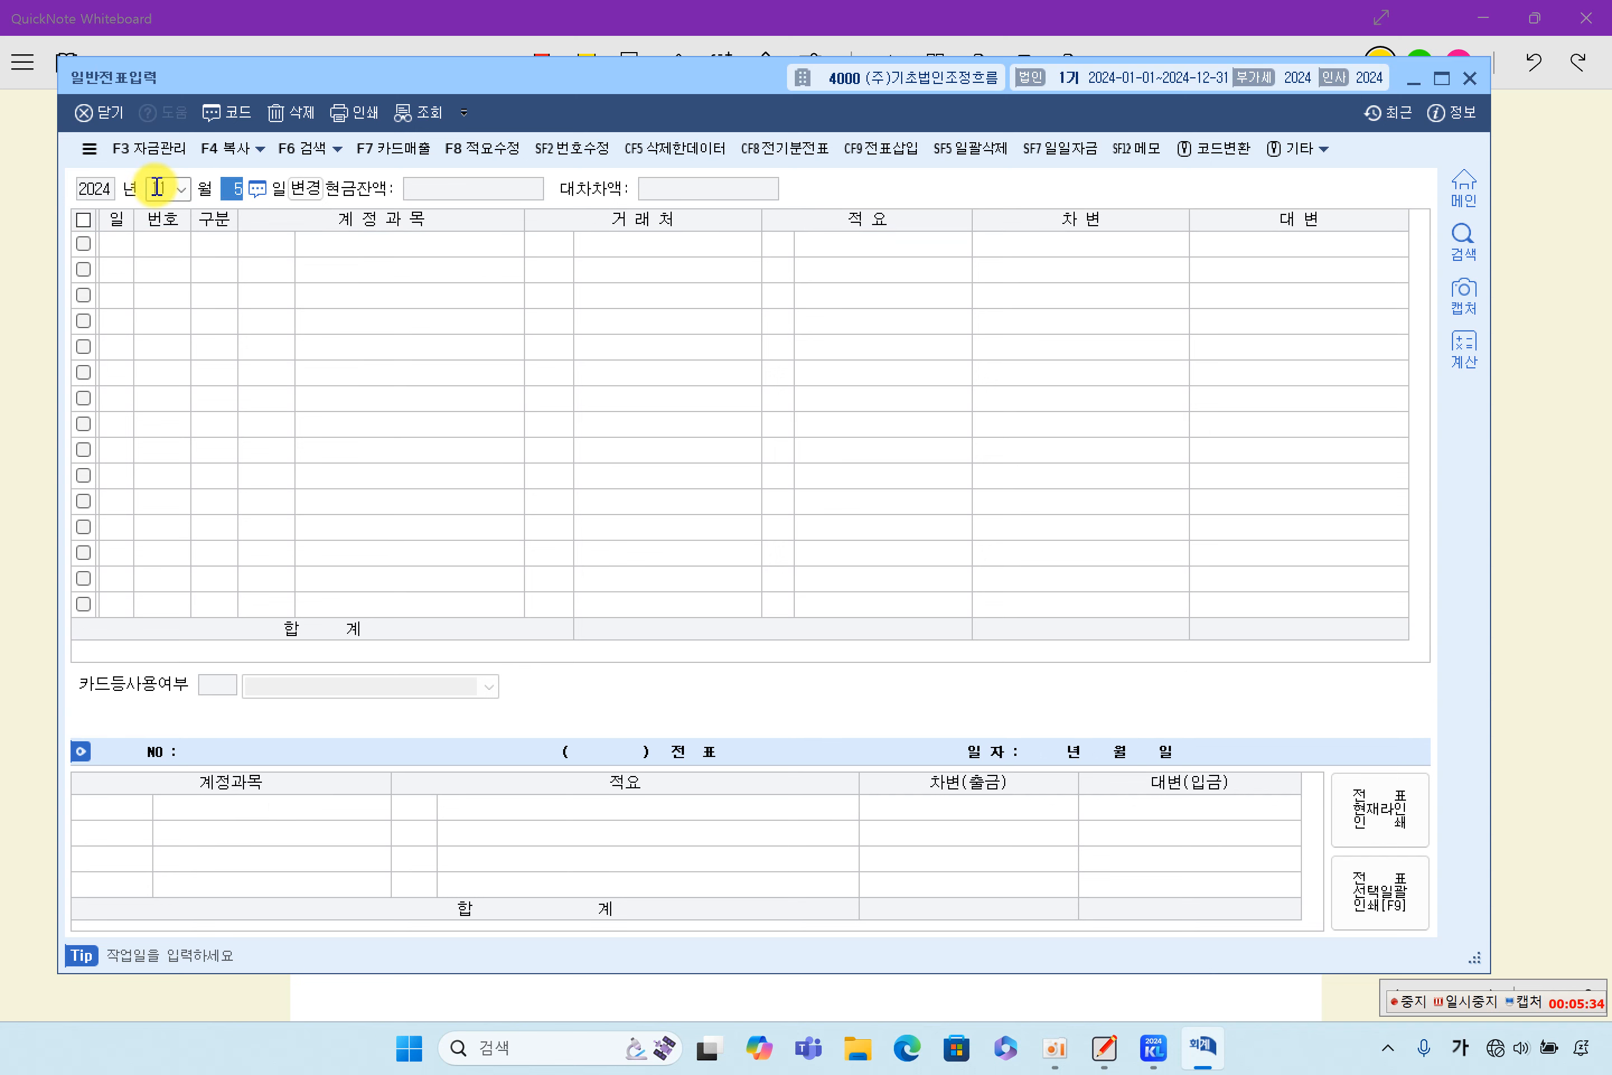
key(Return)
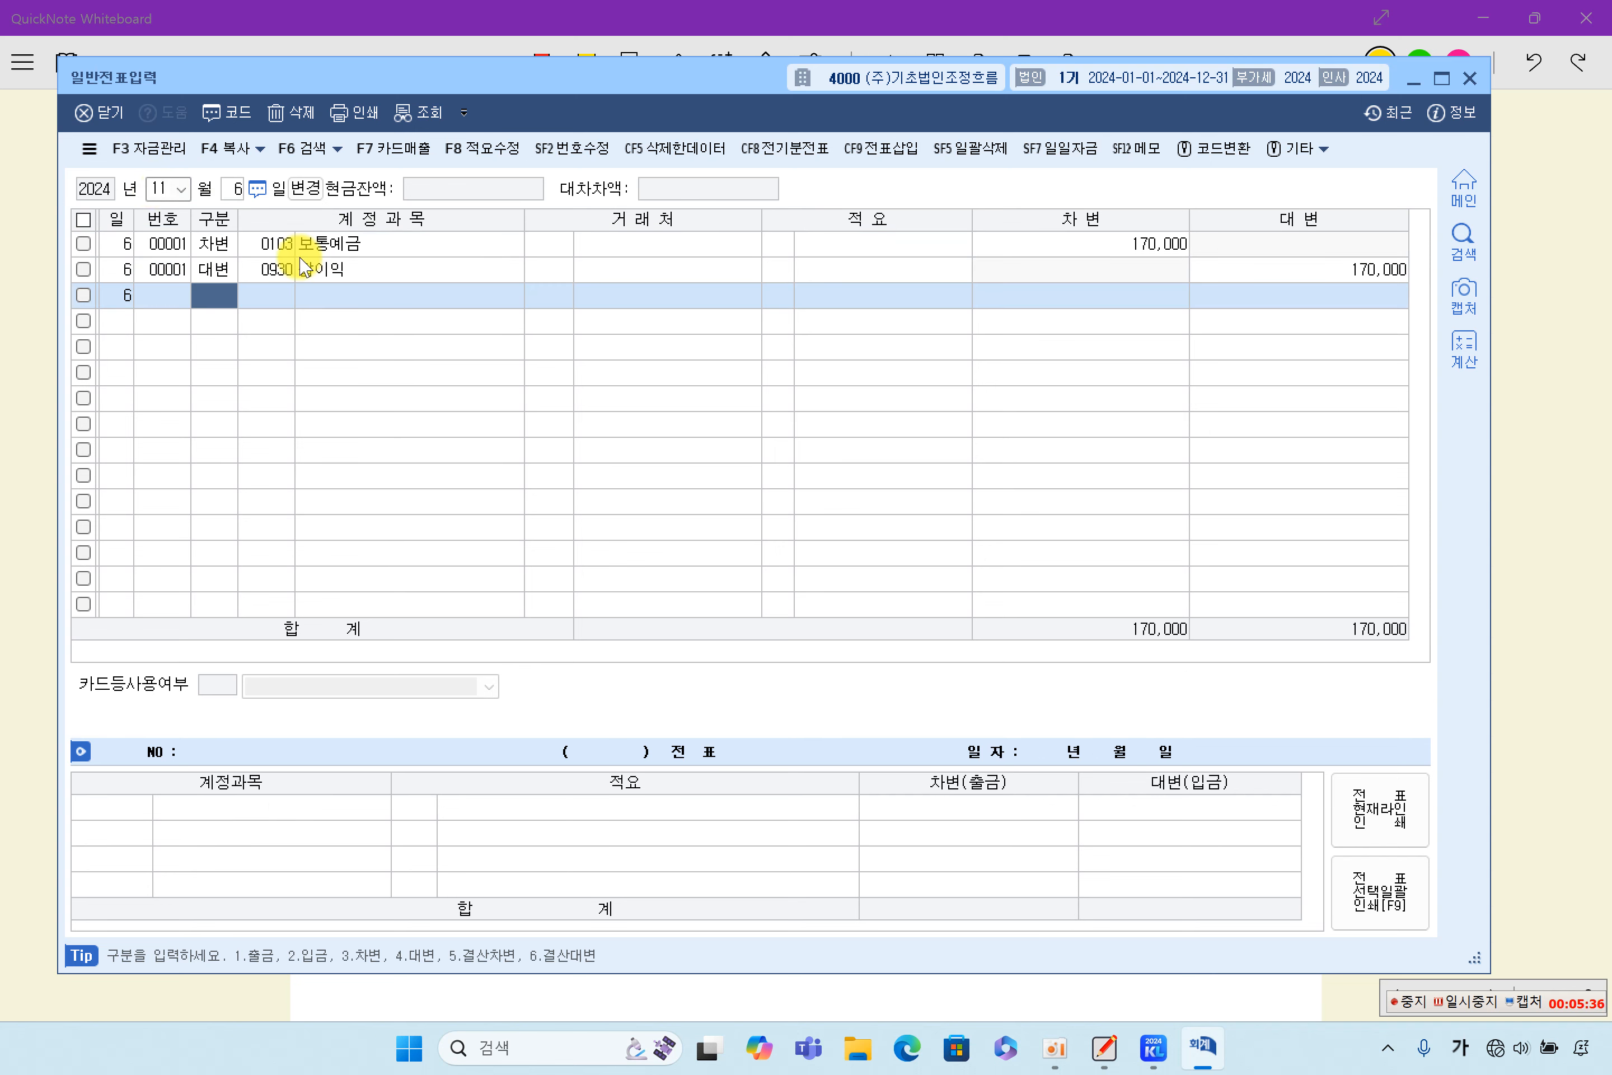
click(263, 243)
click(1154, 246)
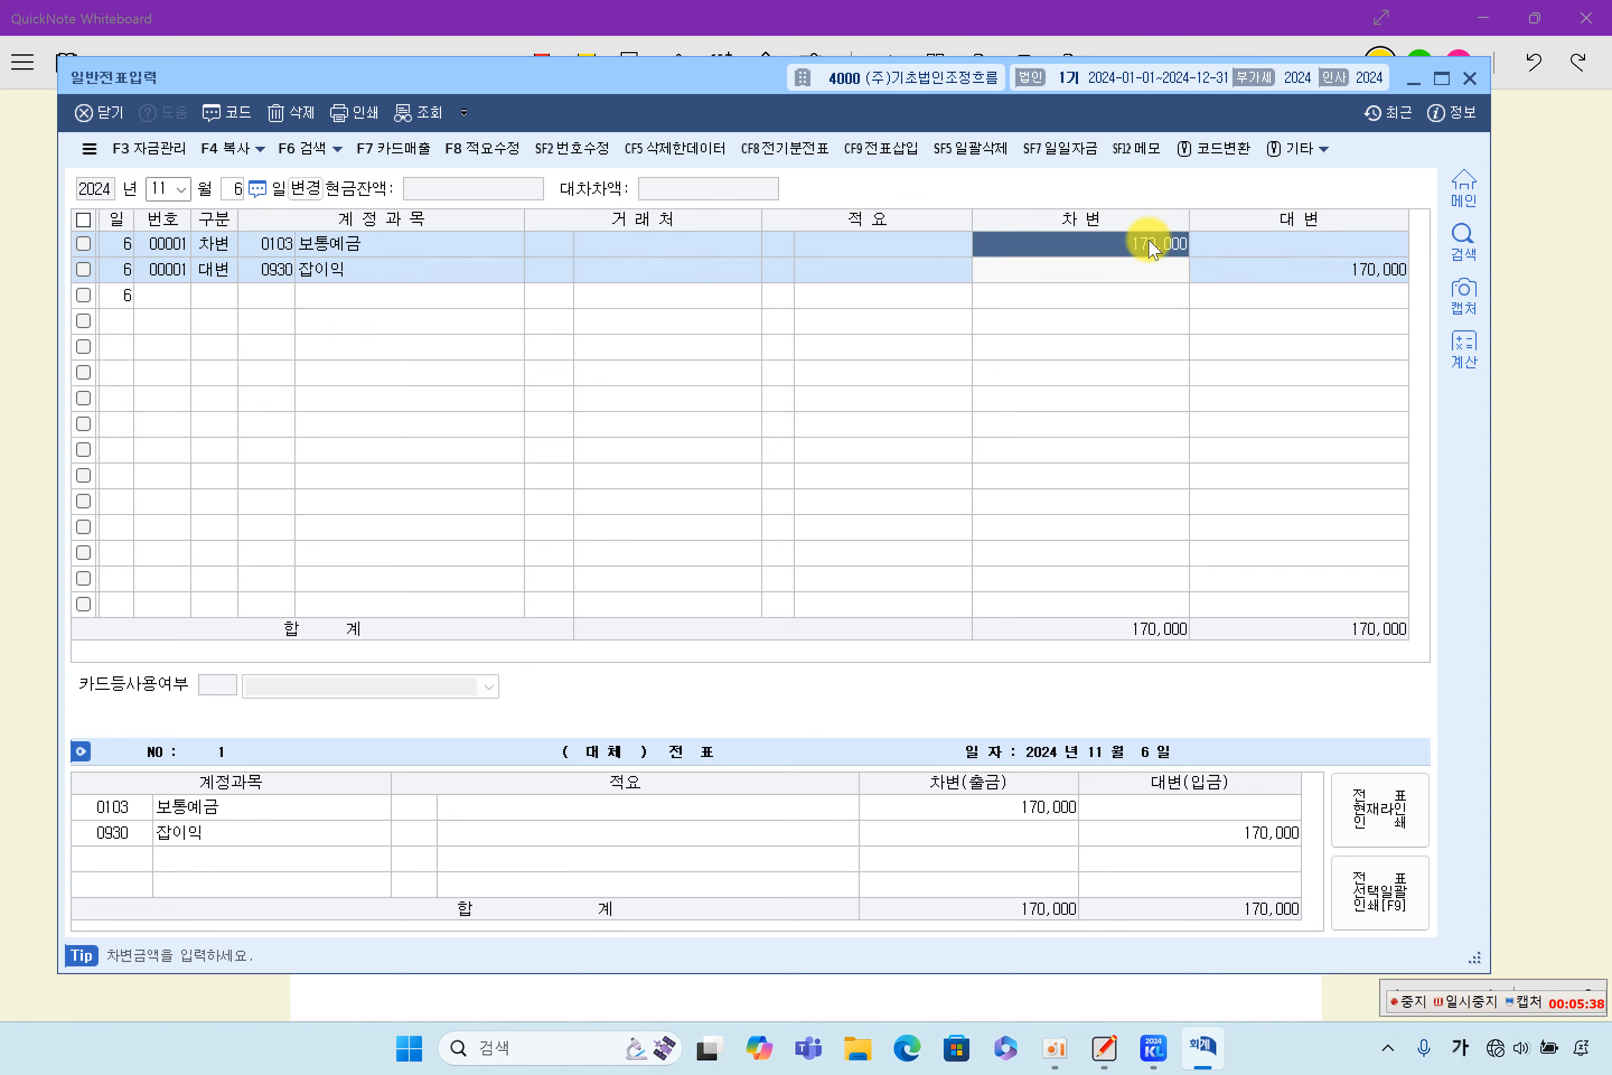
click(1290, 277)
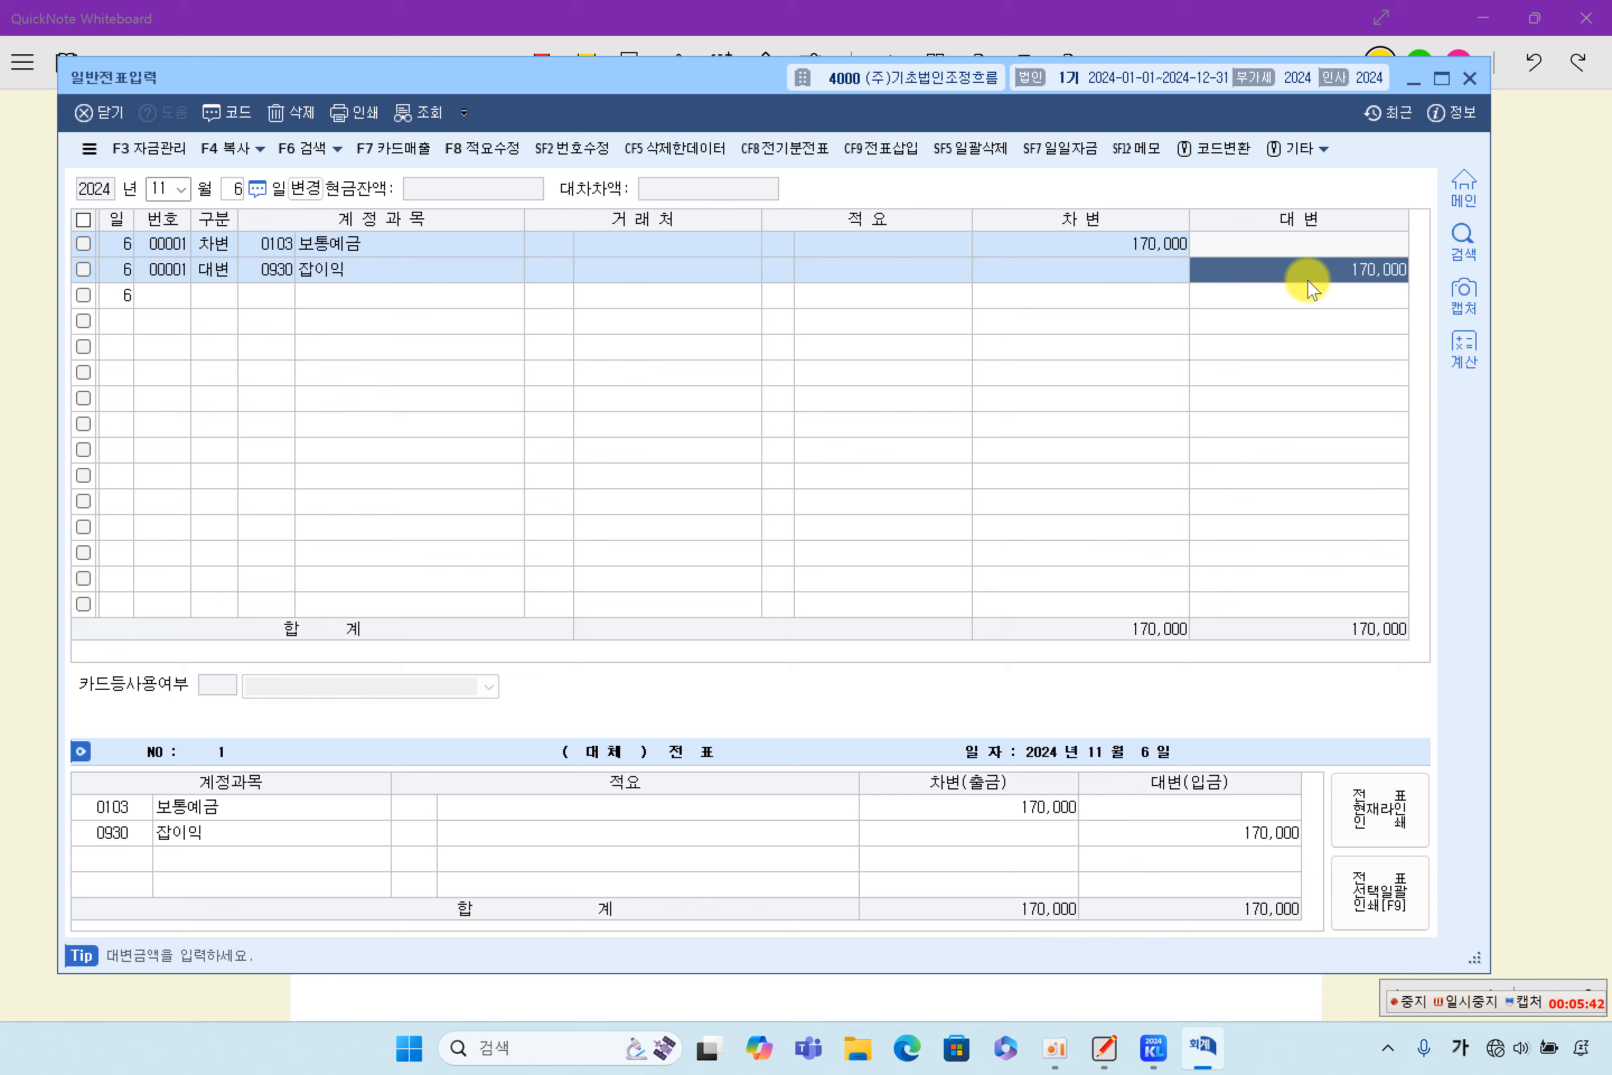
- Switch back to QuickNote Whiteboard and highlight in yellow 11월 7일, 교통벌과금 and ₩200,000원을 보통예금으로 in item (7)
click(1561, 459)
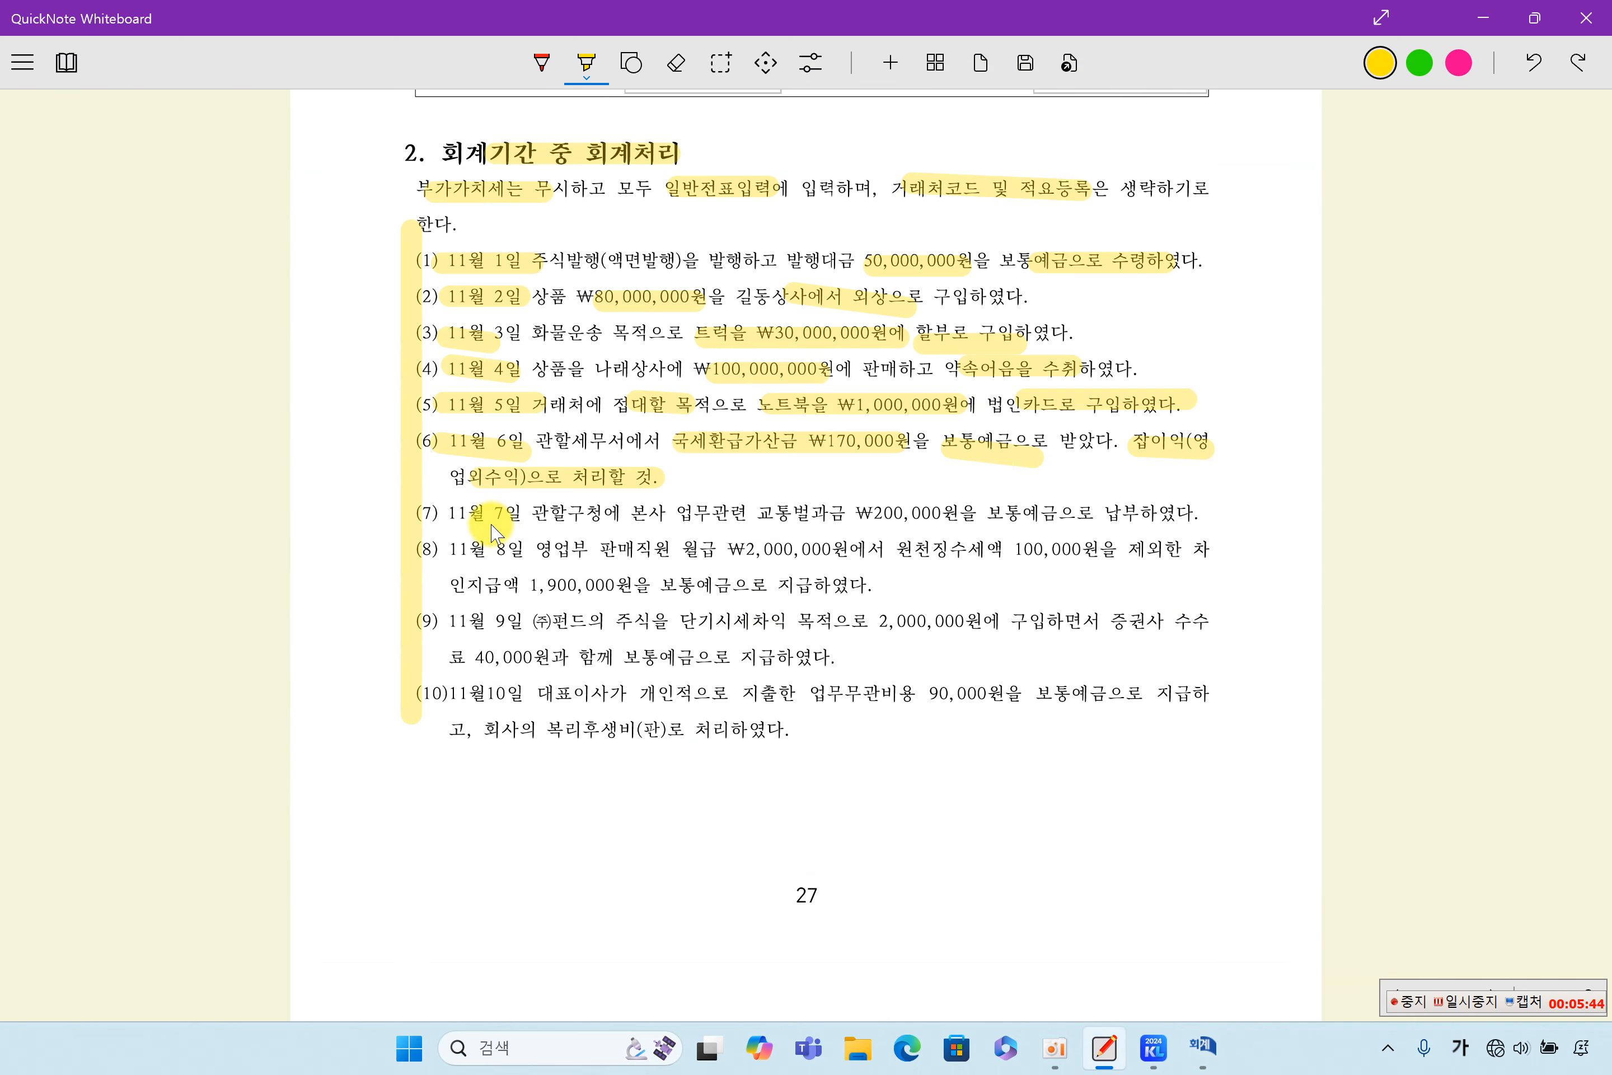
drag(447, 517, 512, 517)
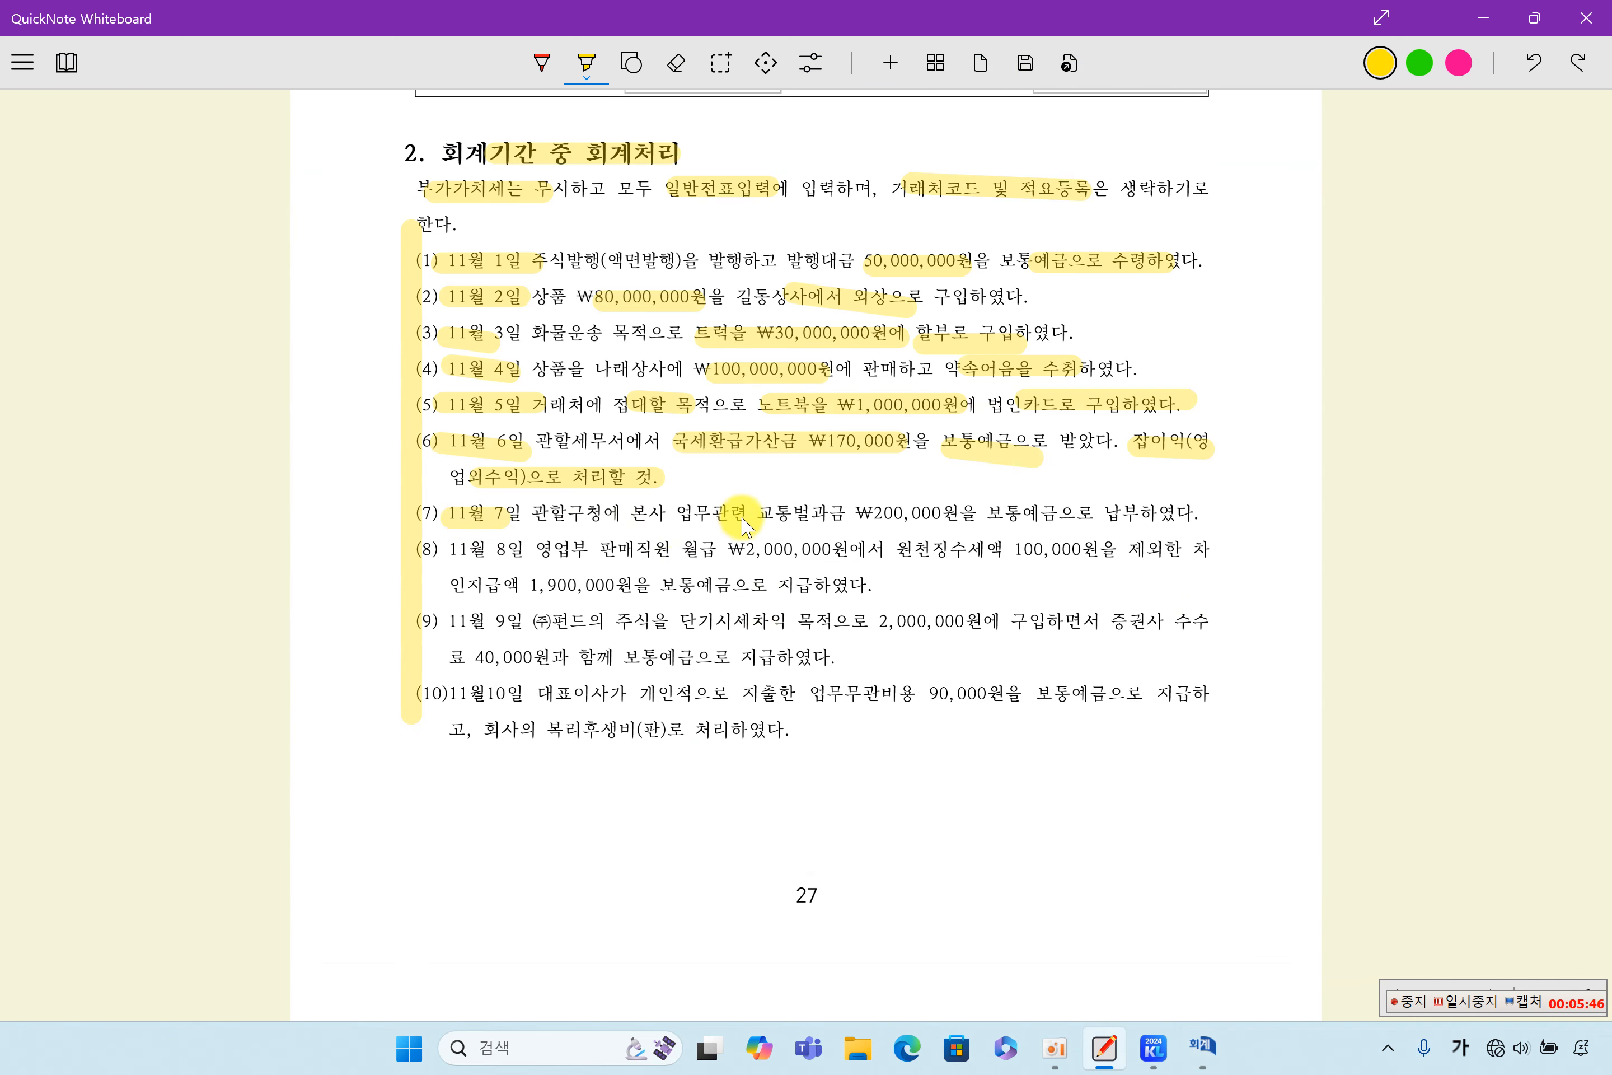
drag(754, 520, 1096, 514)
- Switch to the KcLep 일반전표입력 window, retrieve the November 7 voucher, and check its 세금과공과 debit and 보통예금 credit lines
click(1203, 1045)
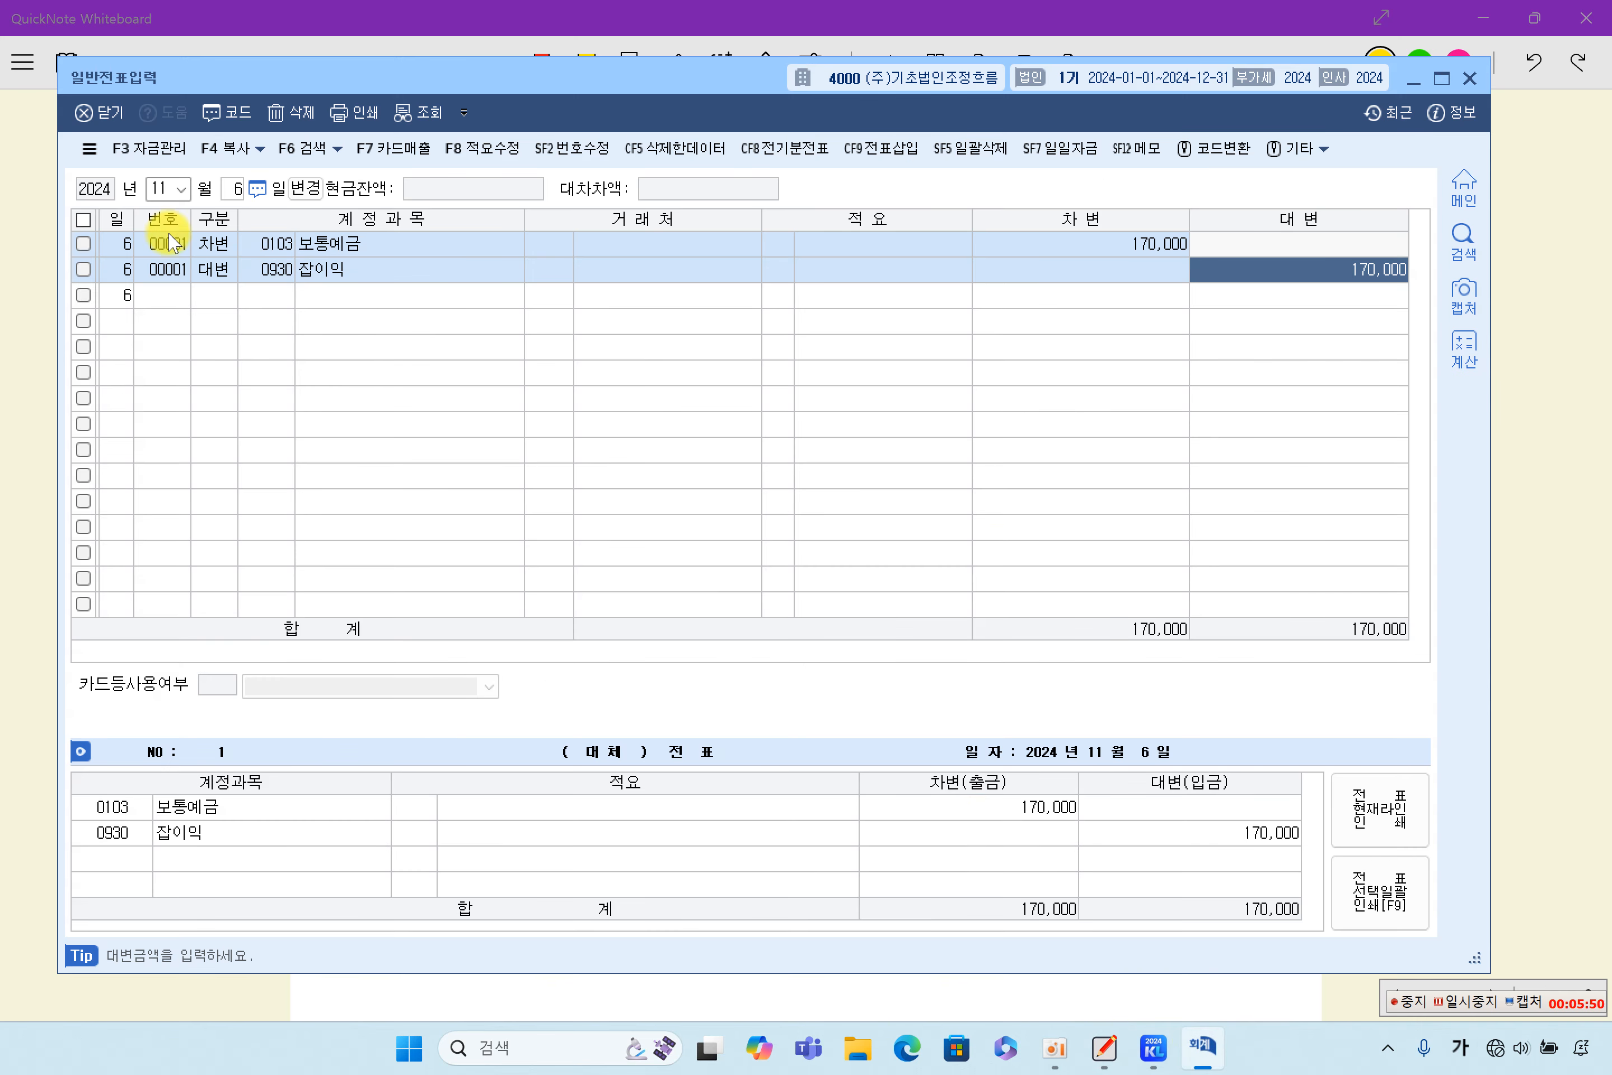
click(230, 200)
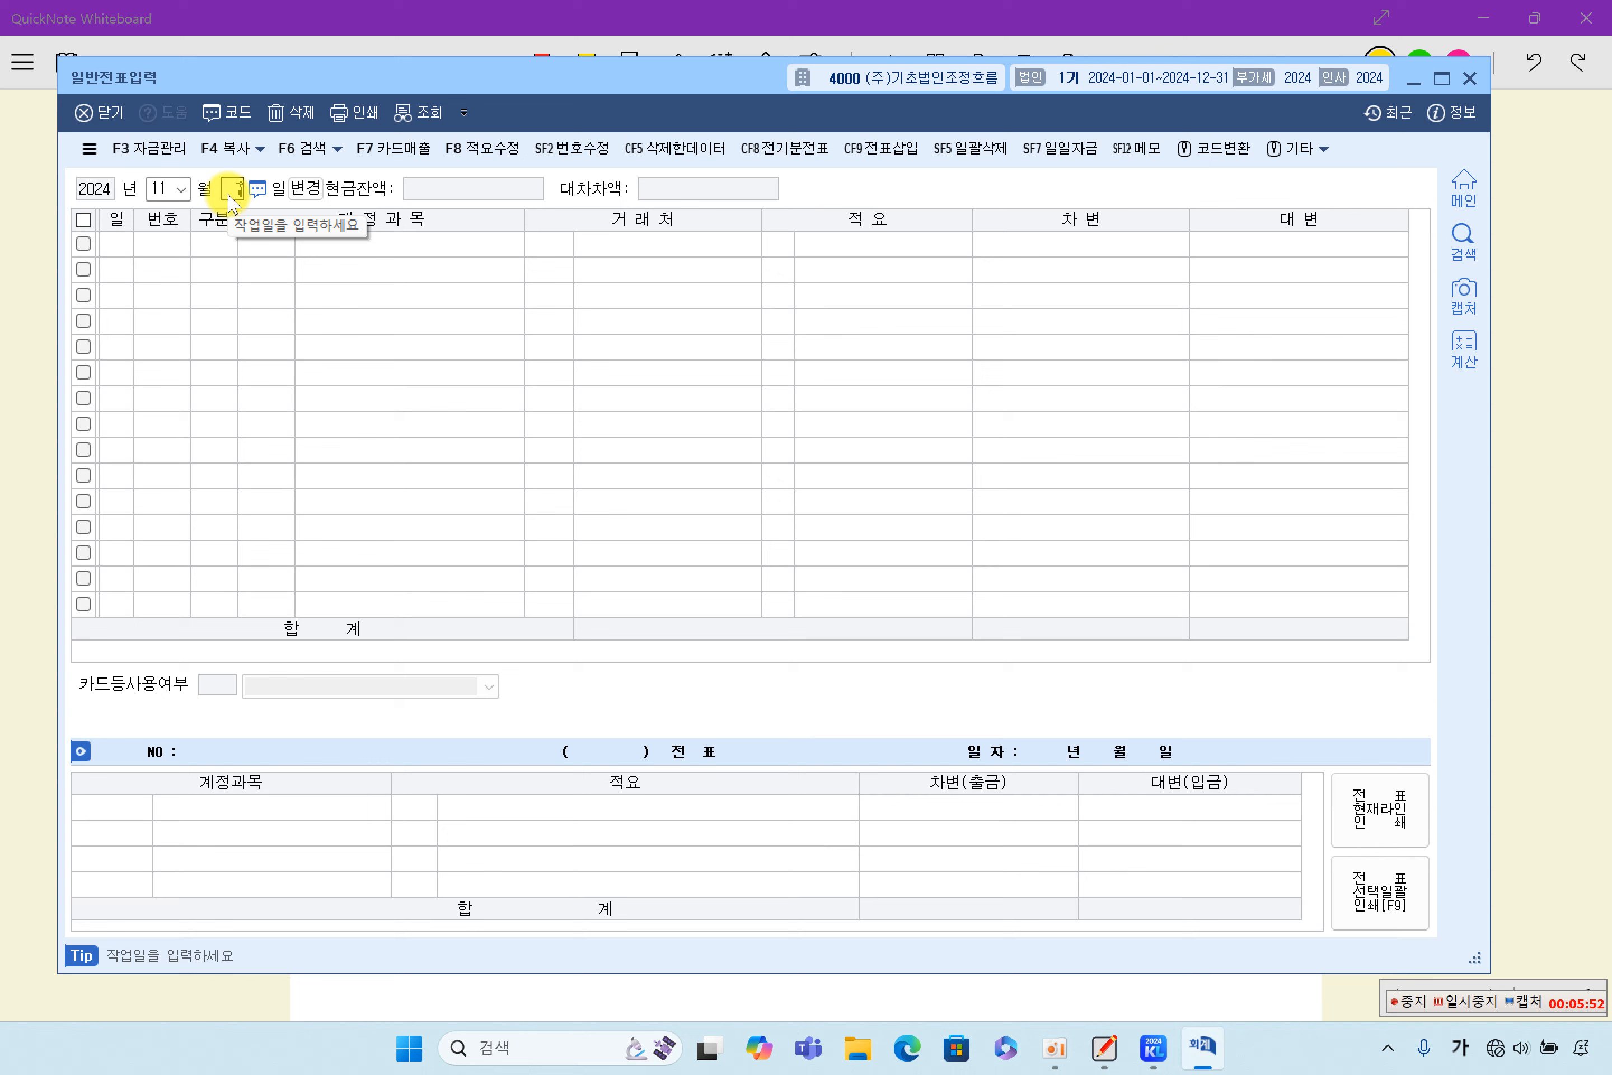
text(7)
key(Return)
click(618, 270)
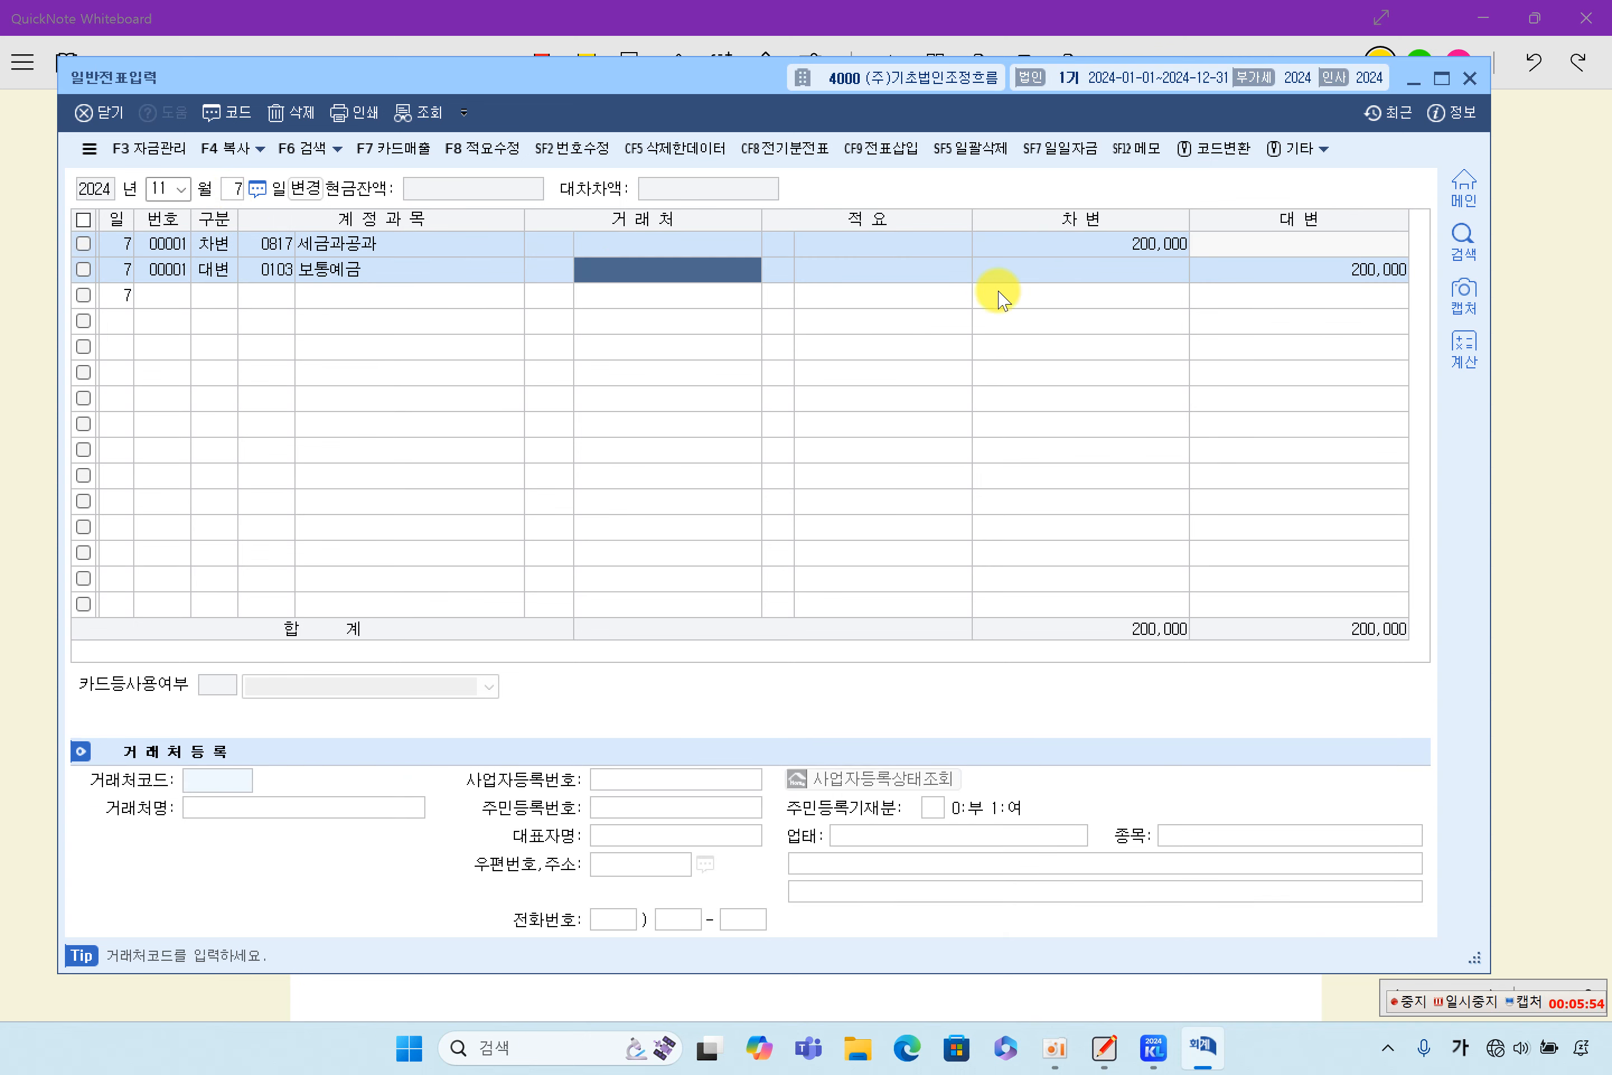
click(1094, 244)
click(1262, 282)
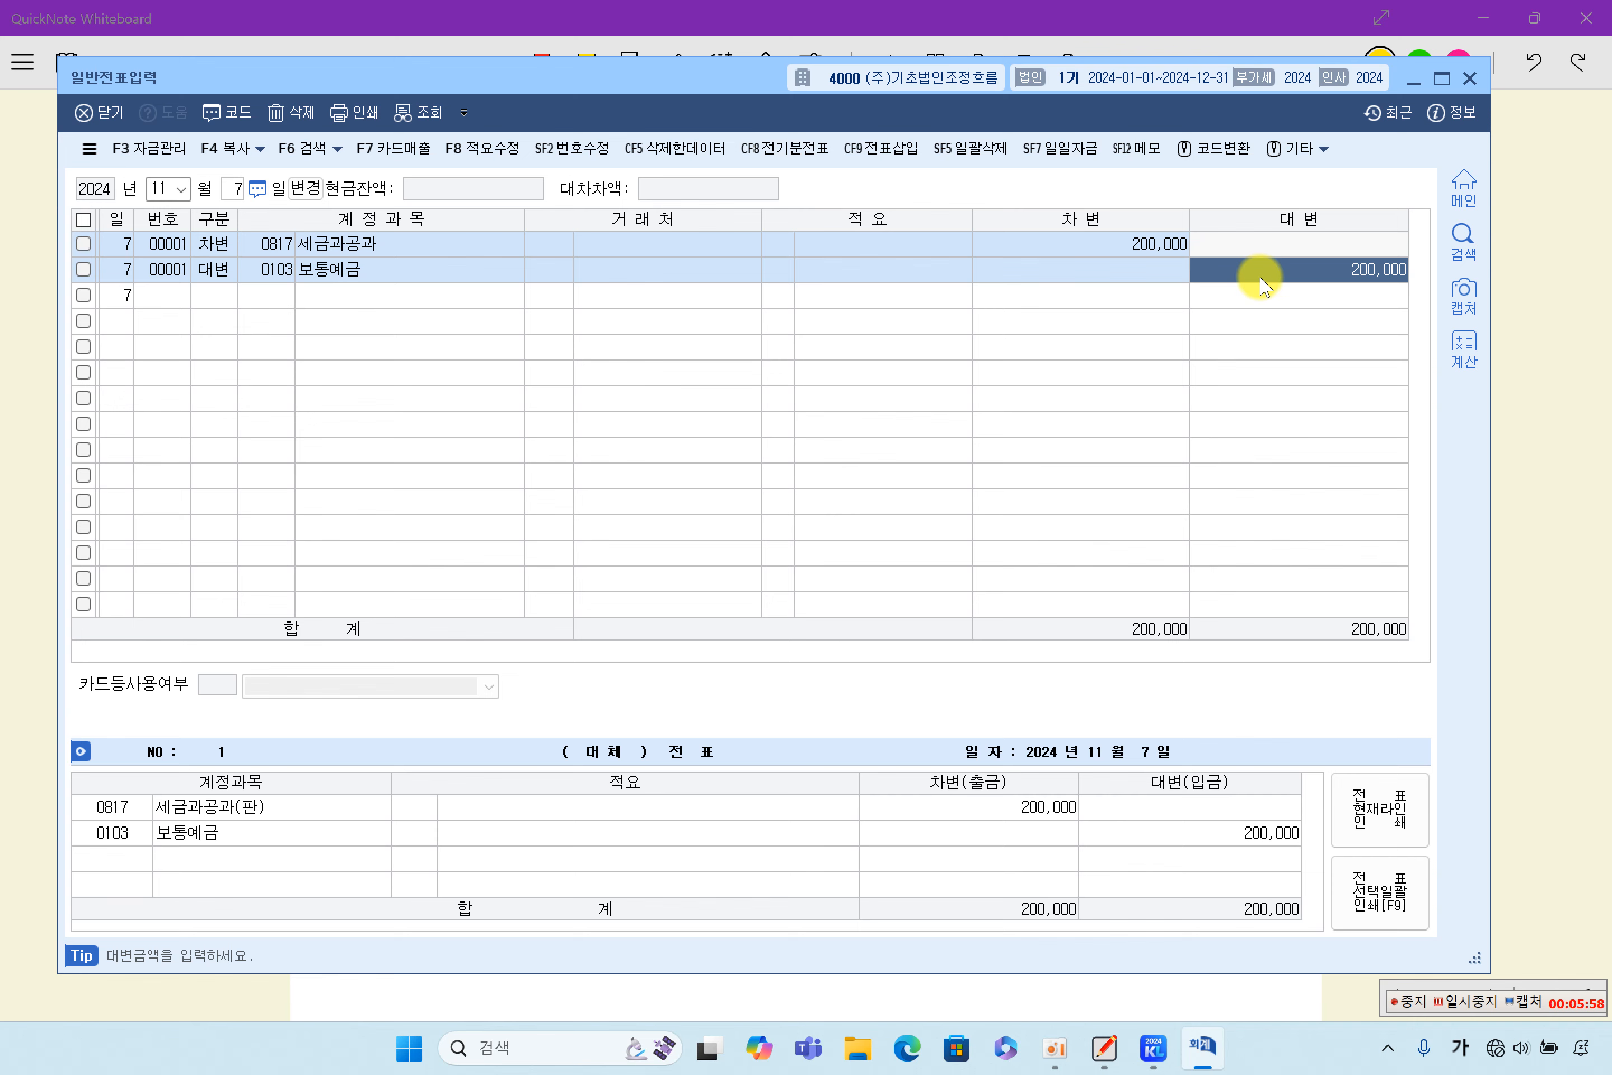
- Switch back to QuickNote Whiteboard and highlight in yellow 11월 8일, 월급 ₩2,000,000, 원천징수세액 100,000 and 1,900,000원을 보통예금 in item (8)
click(1525, 385)
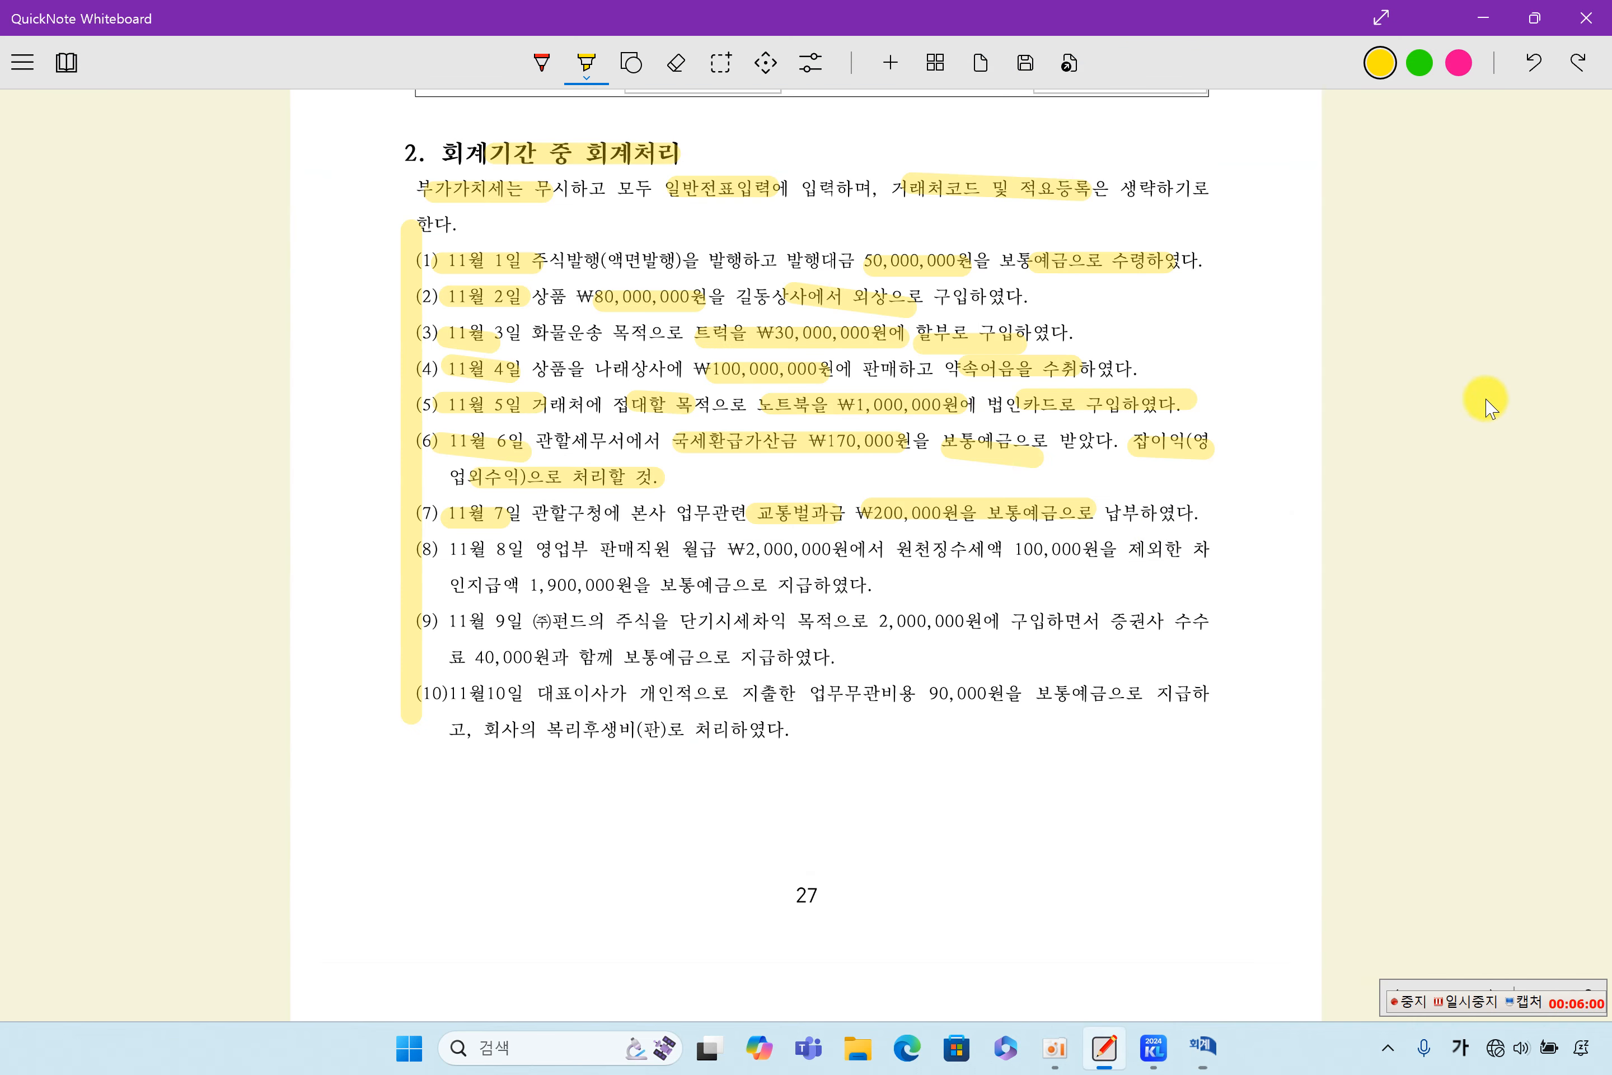
drag(444, 549, 521, 549)
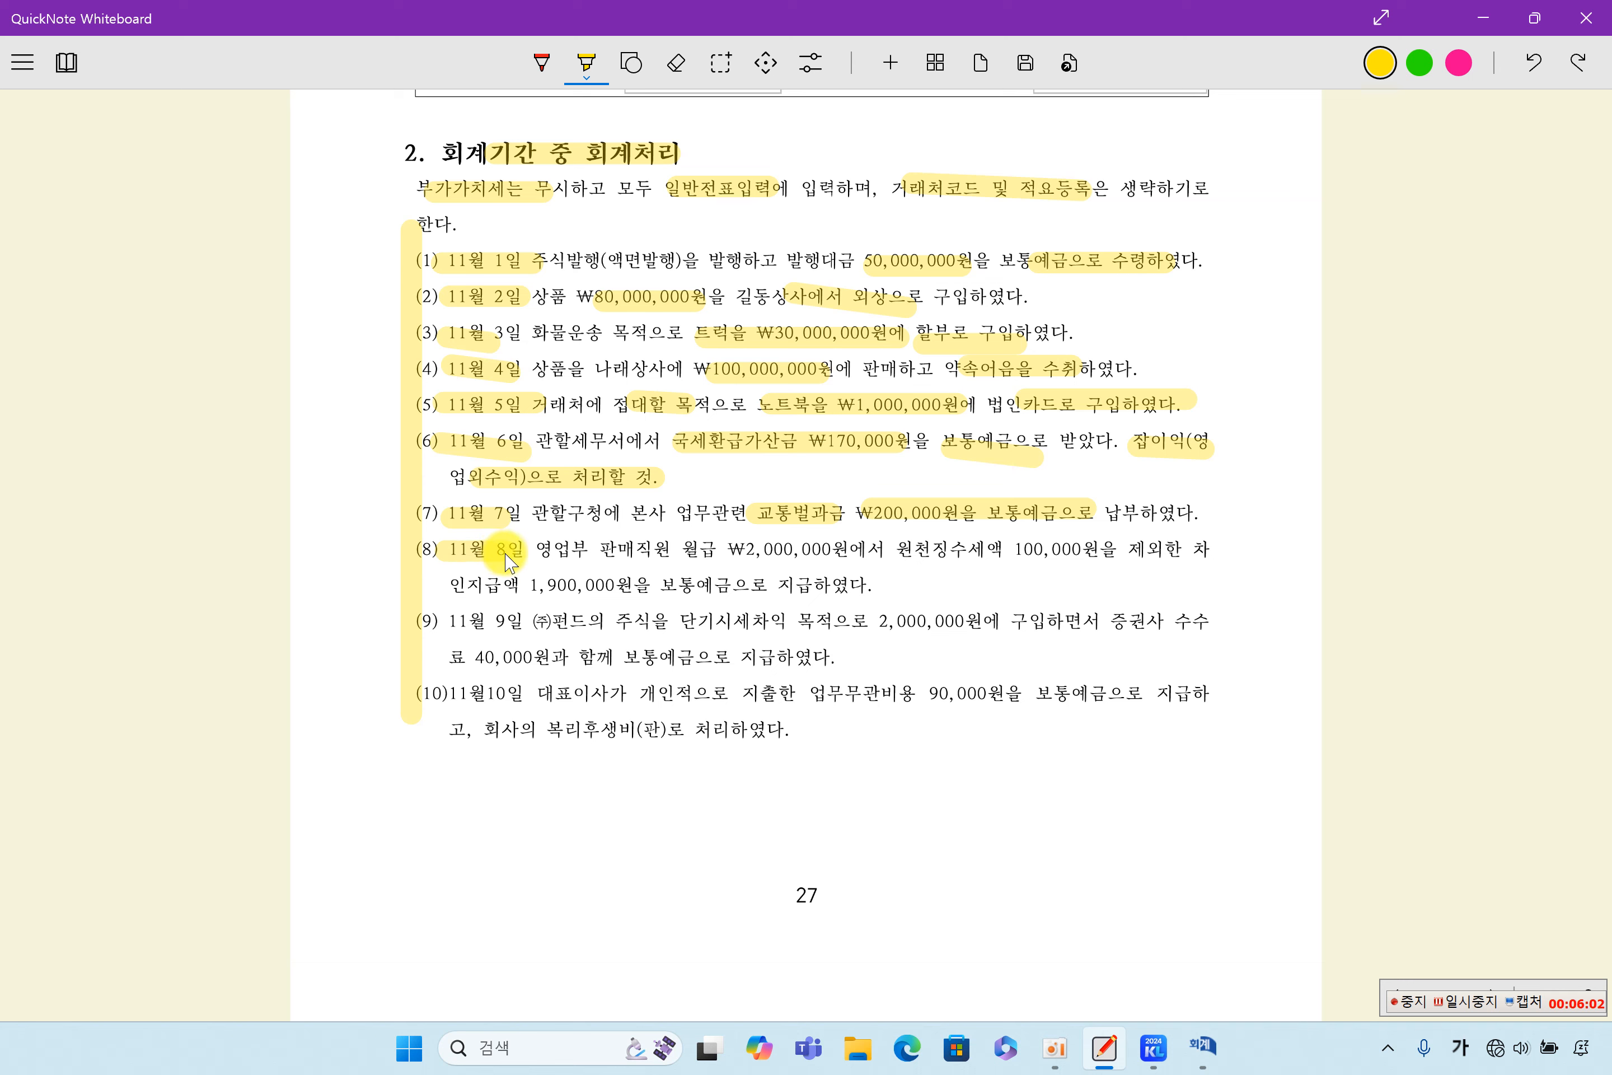
drag(659, 559, 836, 559)
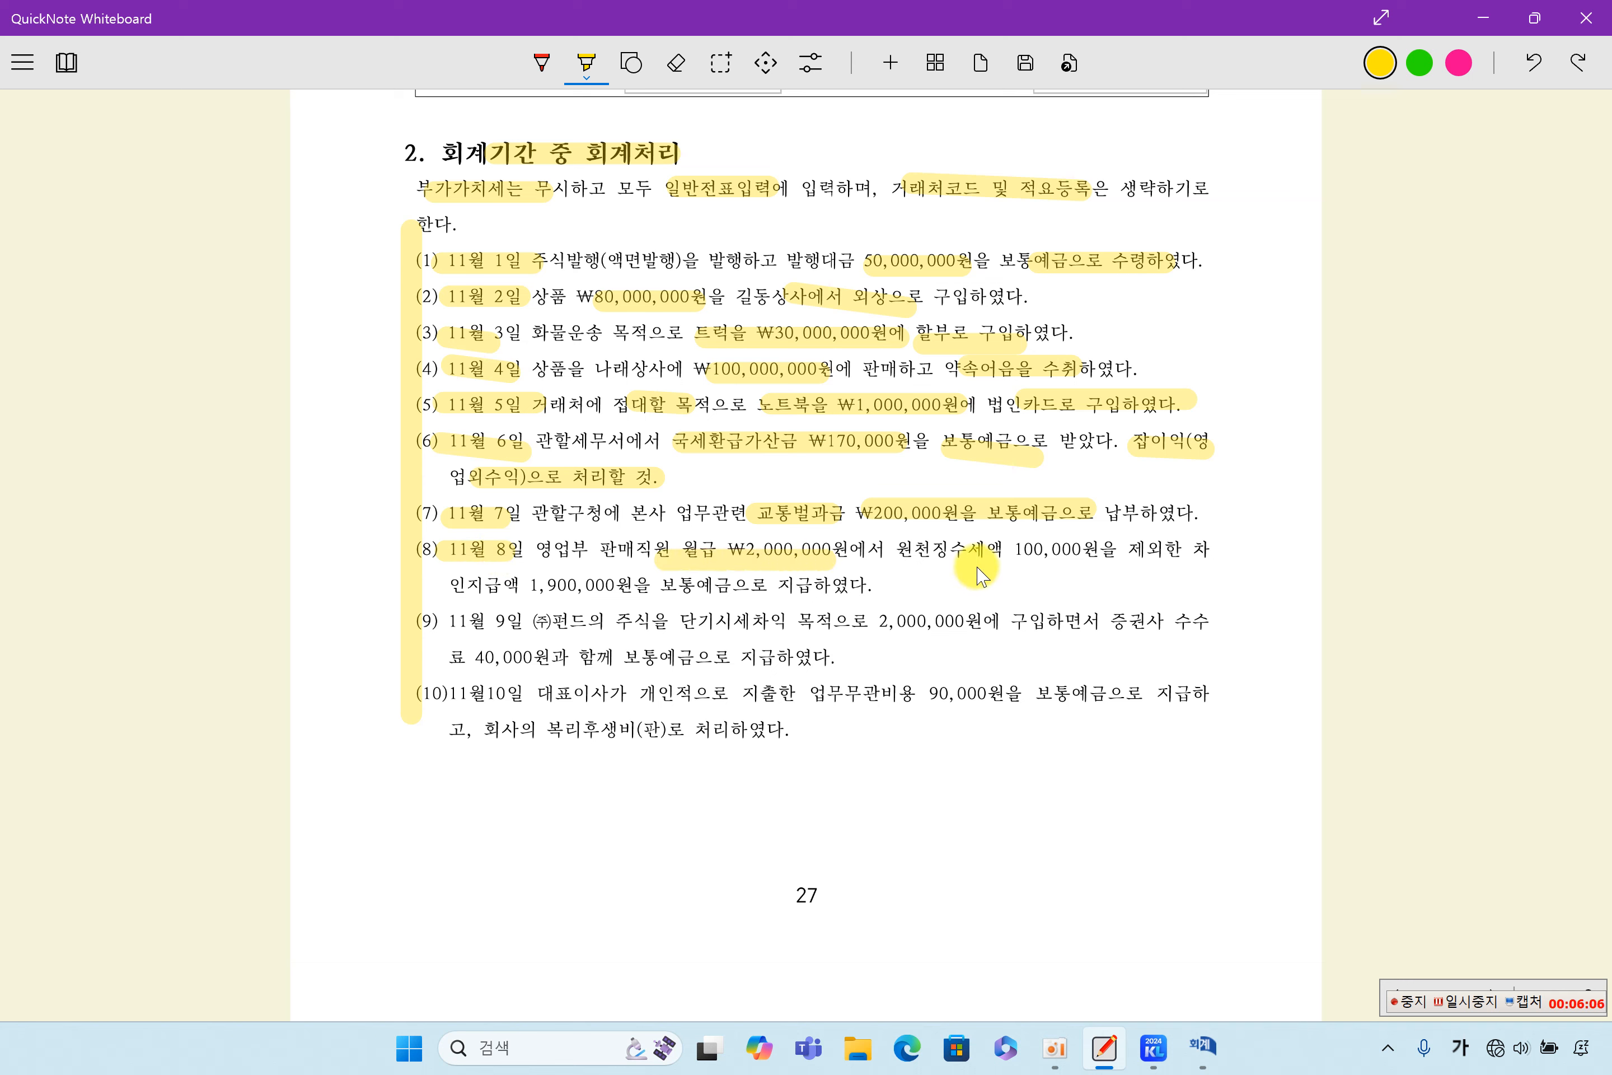
drag(950, 552, 1067, 552)
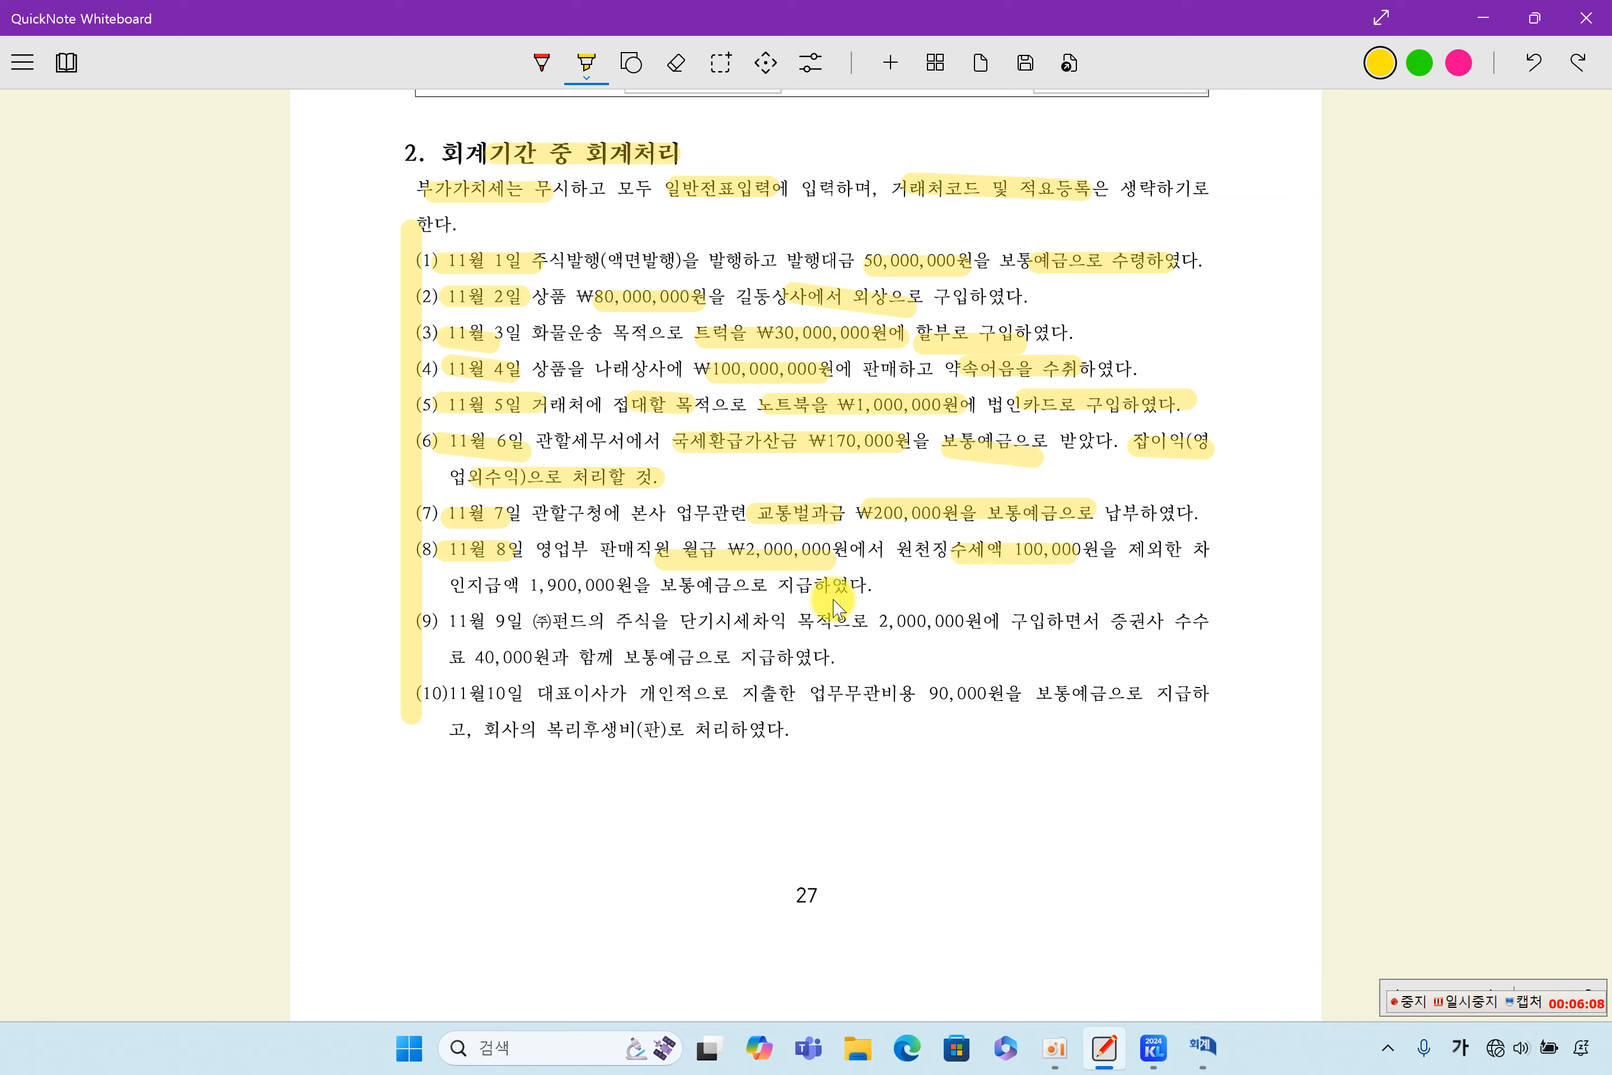
drag(531, 586, 730, 587)
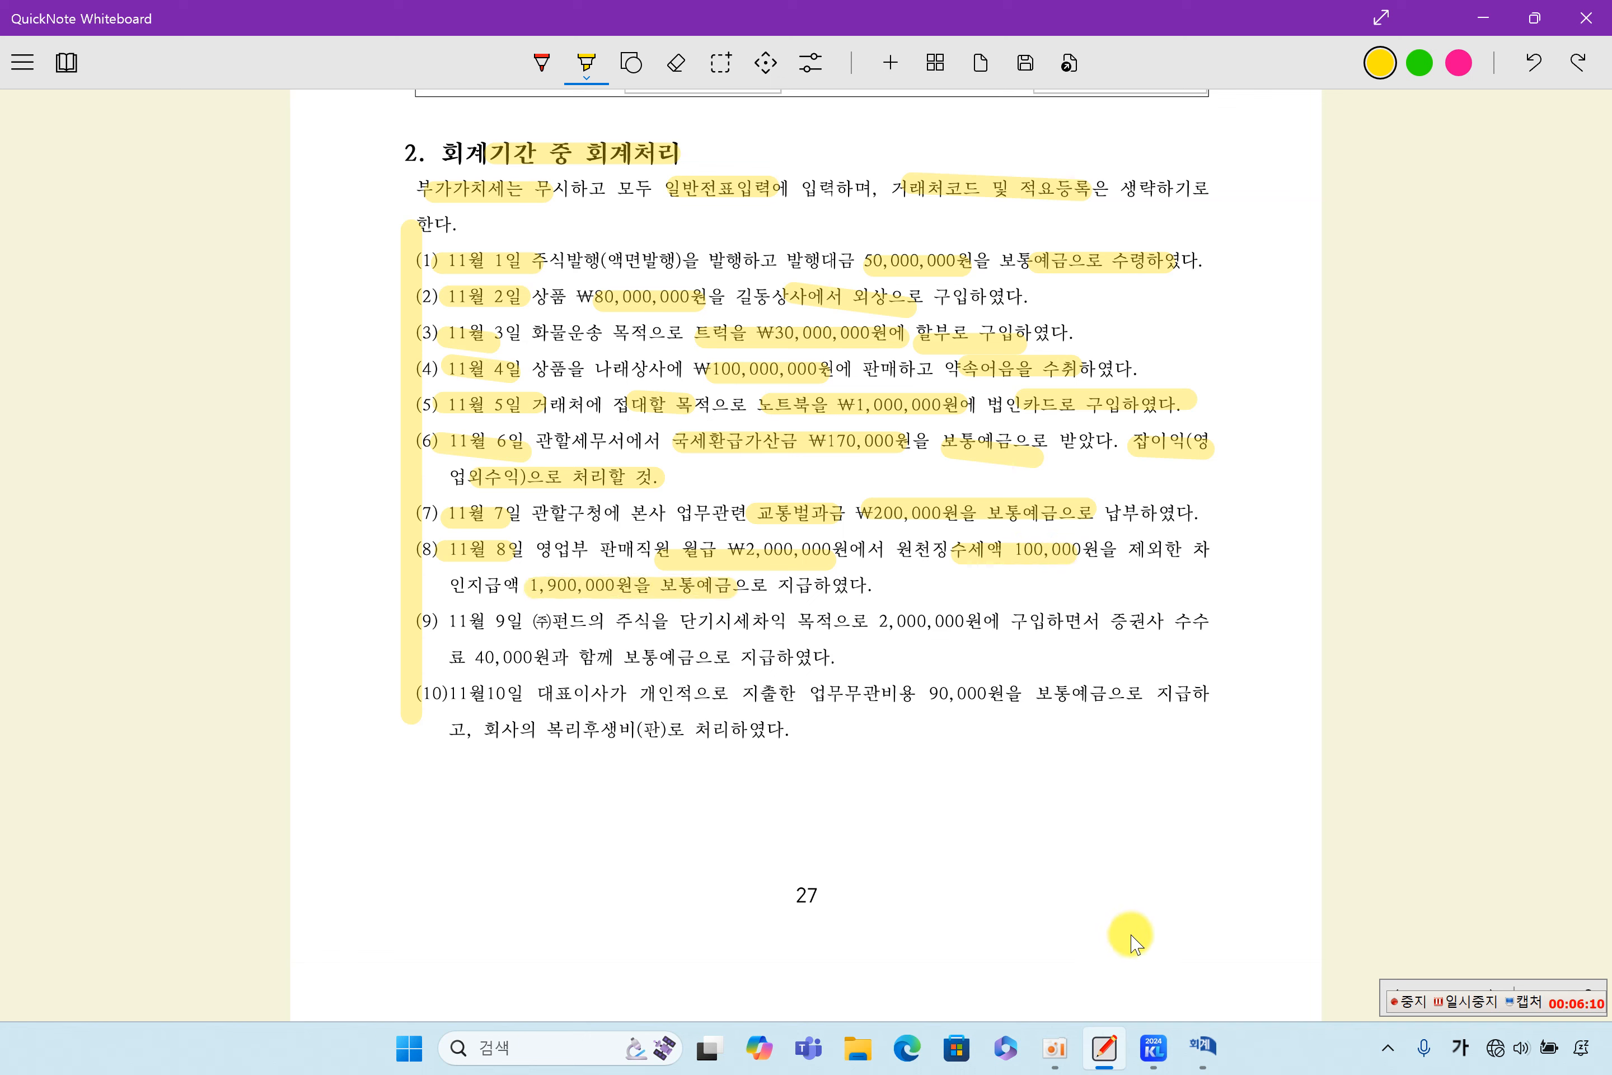
- Switch to the KcLep 일반전표입력 window, retrieve the November 8 voucher, and check its 급여 debit and 예수금 and 보통예금 credit lines
click(1202, 1047)
click(235, 199)
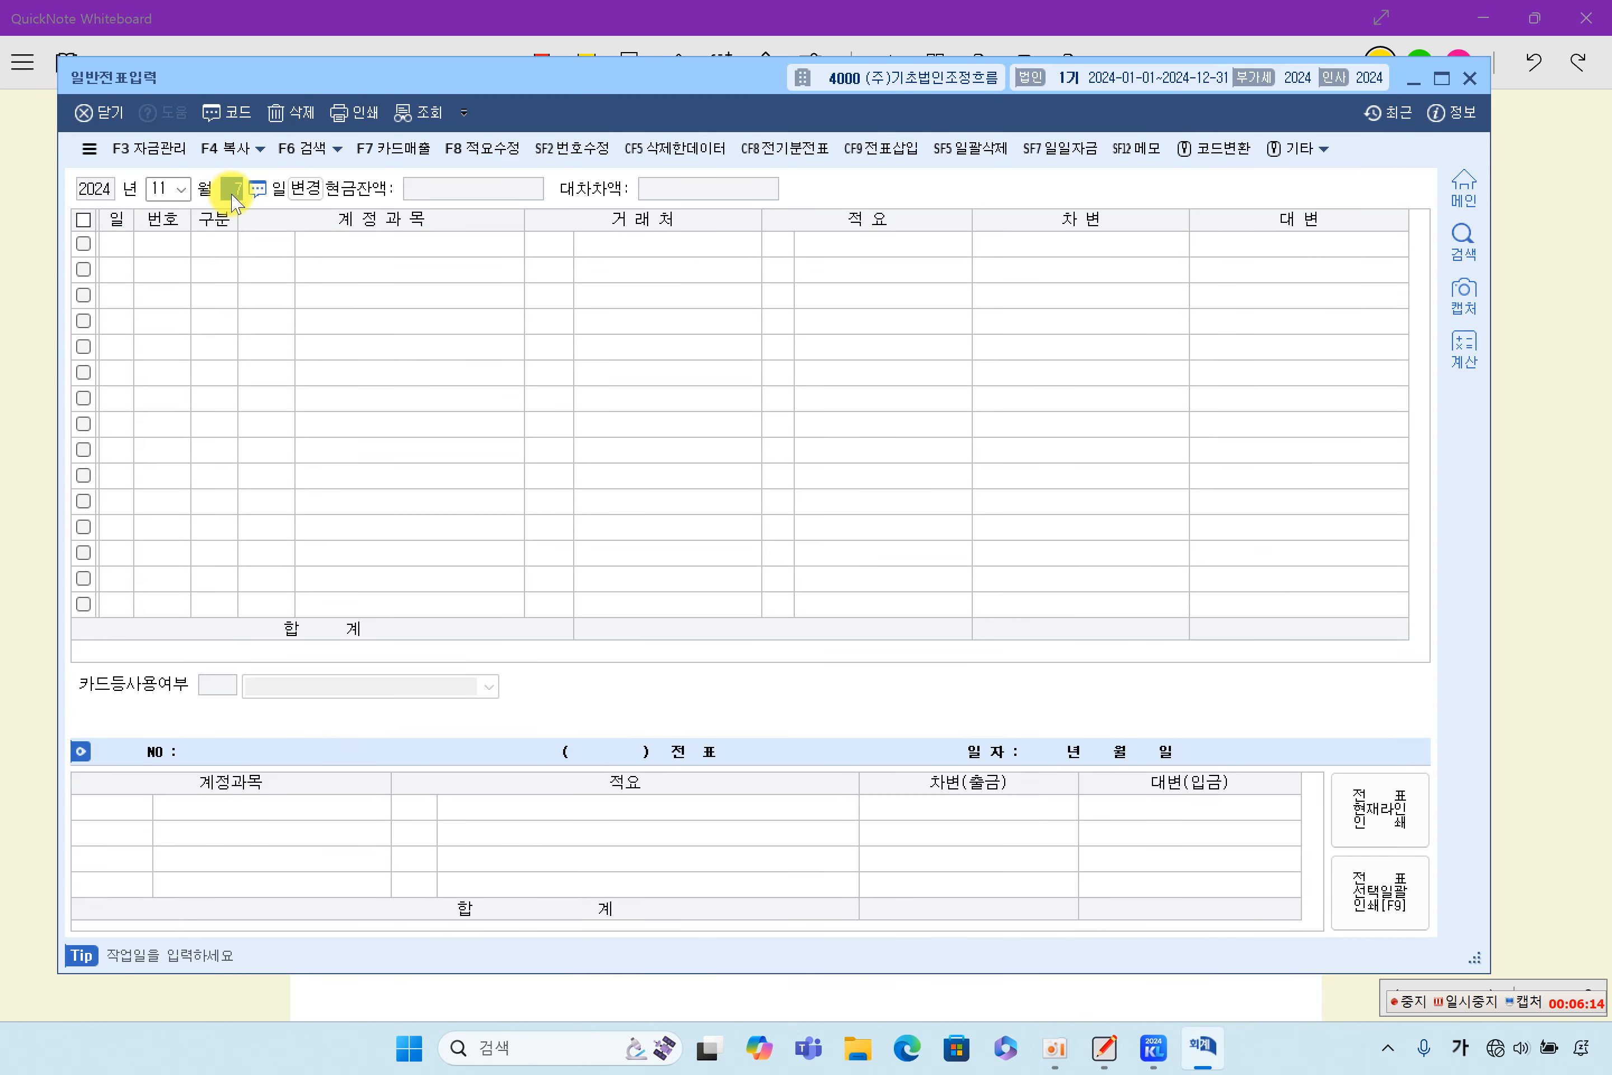
key(Return)
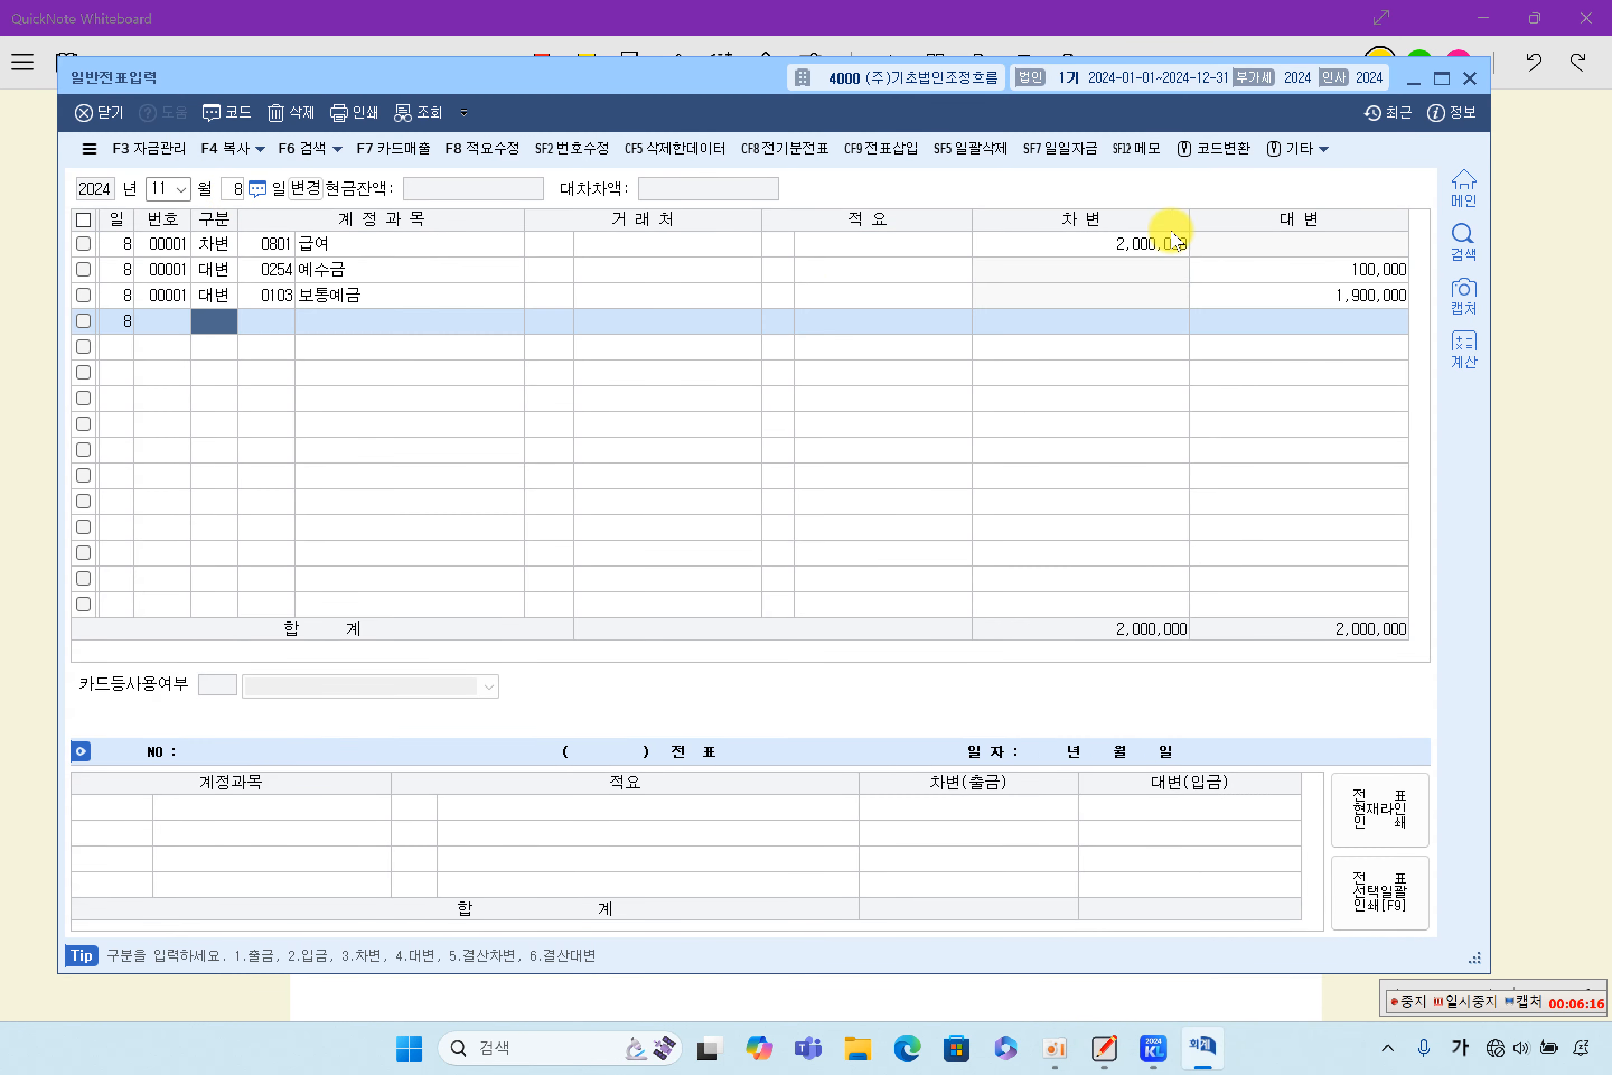
click(1153, 247)
click(1247, 277)
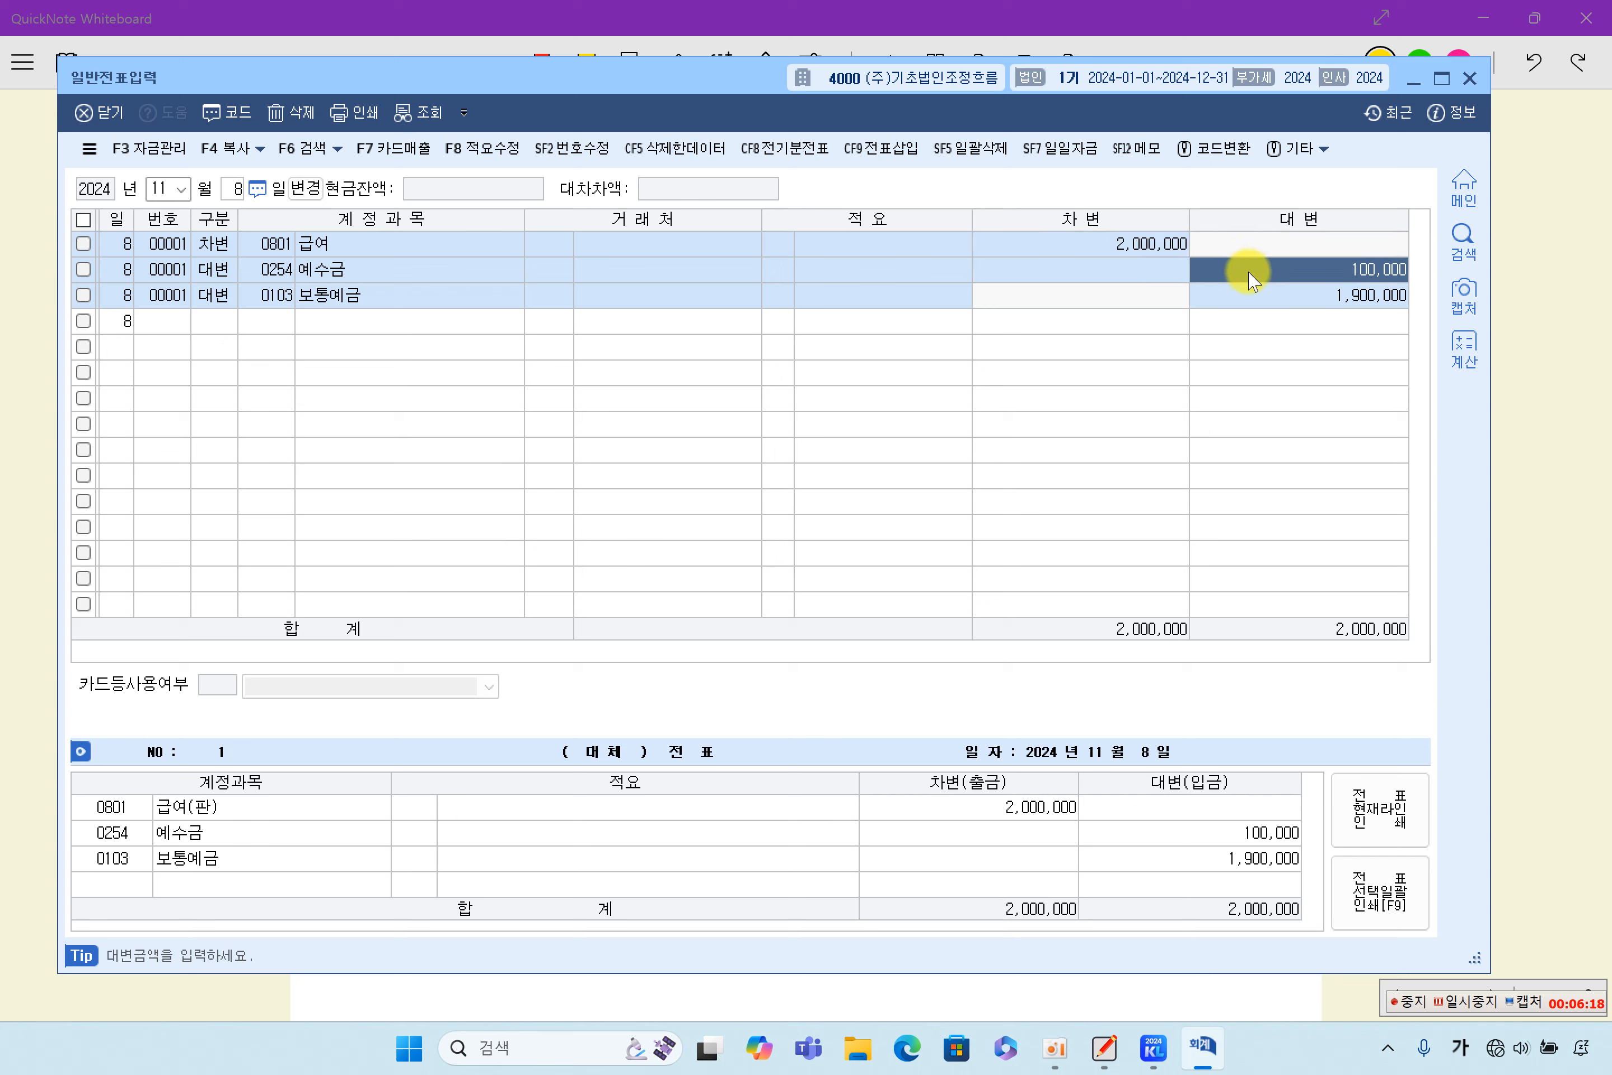
click(1273, 300)
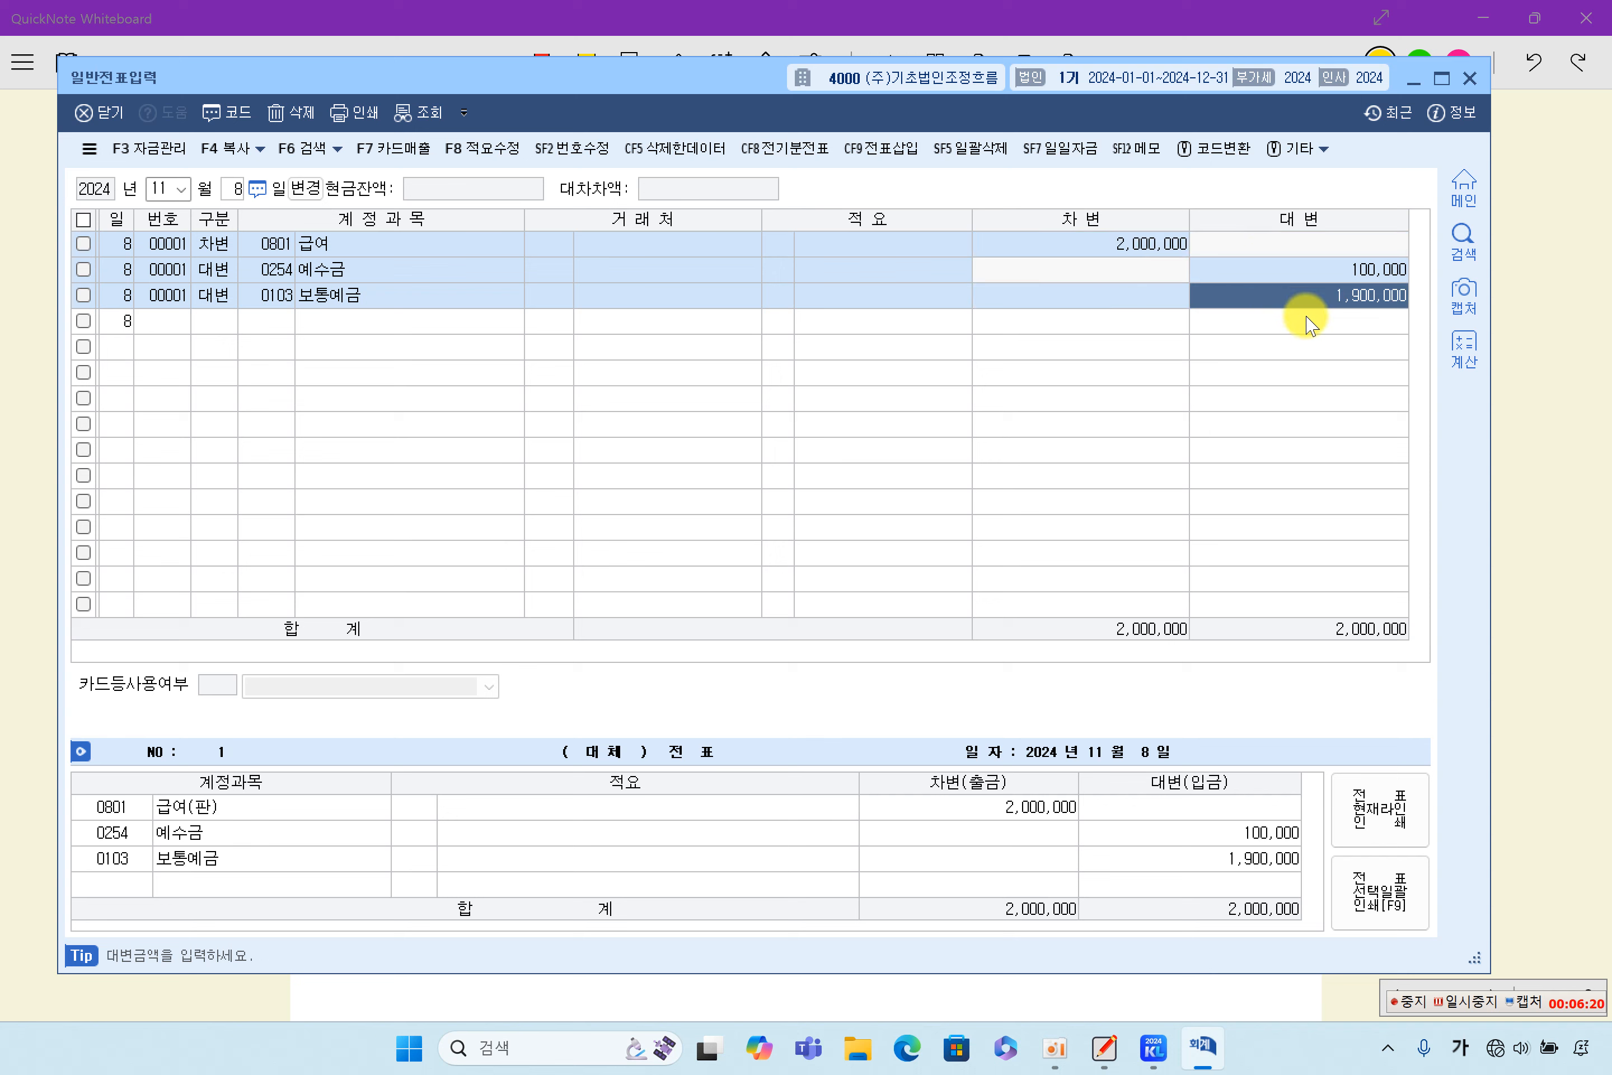
- Switch back to QuickNote Whiteboard and highlight in yellow 단기시세차익 목적, 2,000,000원에 구입, 수수료 40,000 and 보통예금으로 지급 in item (9)
click(1532, 414)
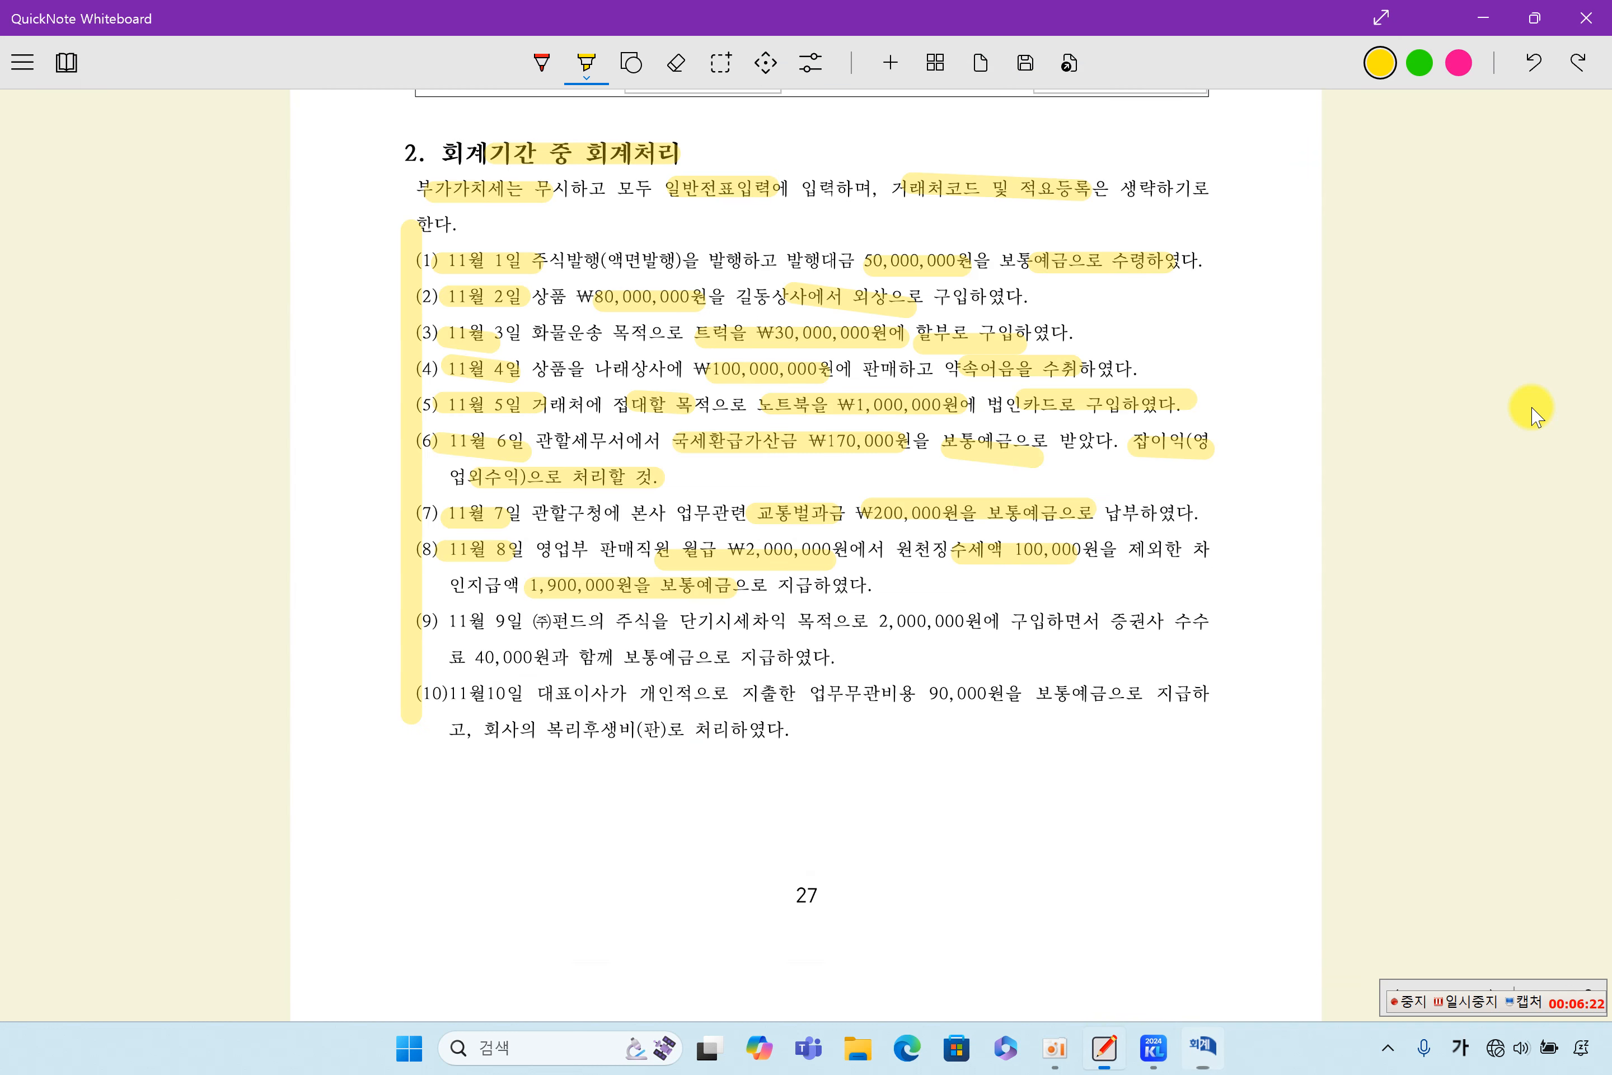
scroll(633, 638, down, 2)
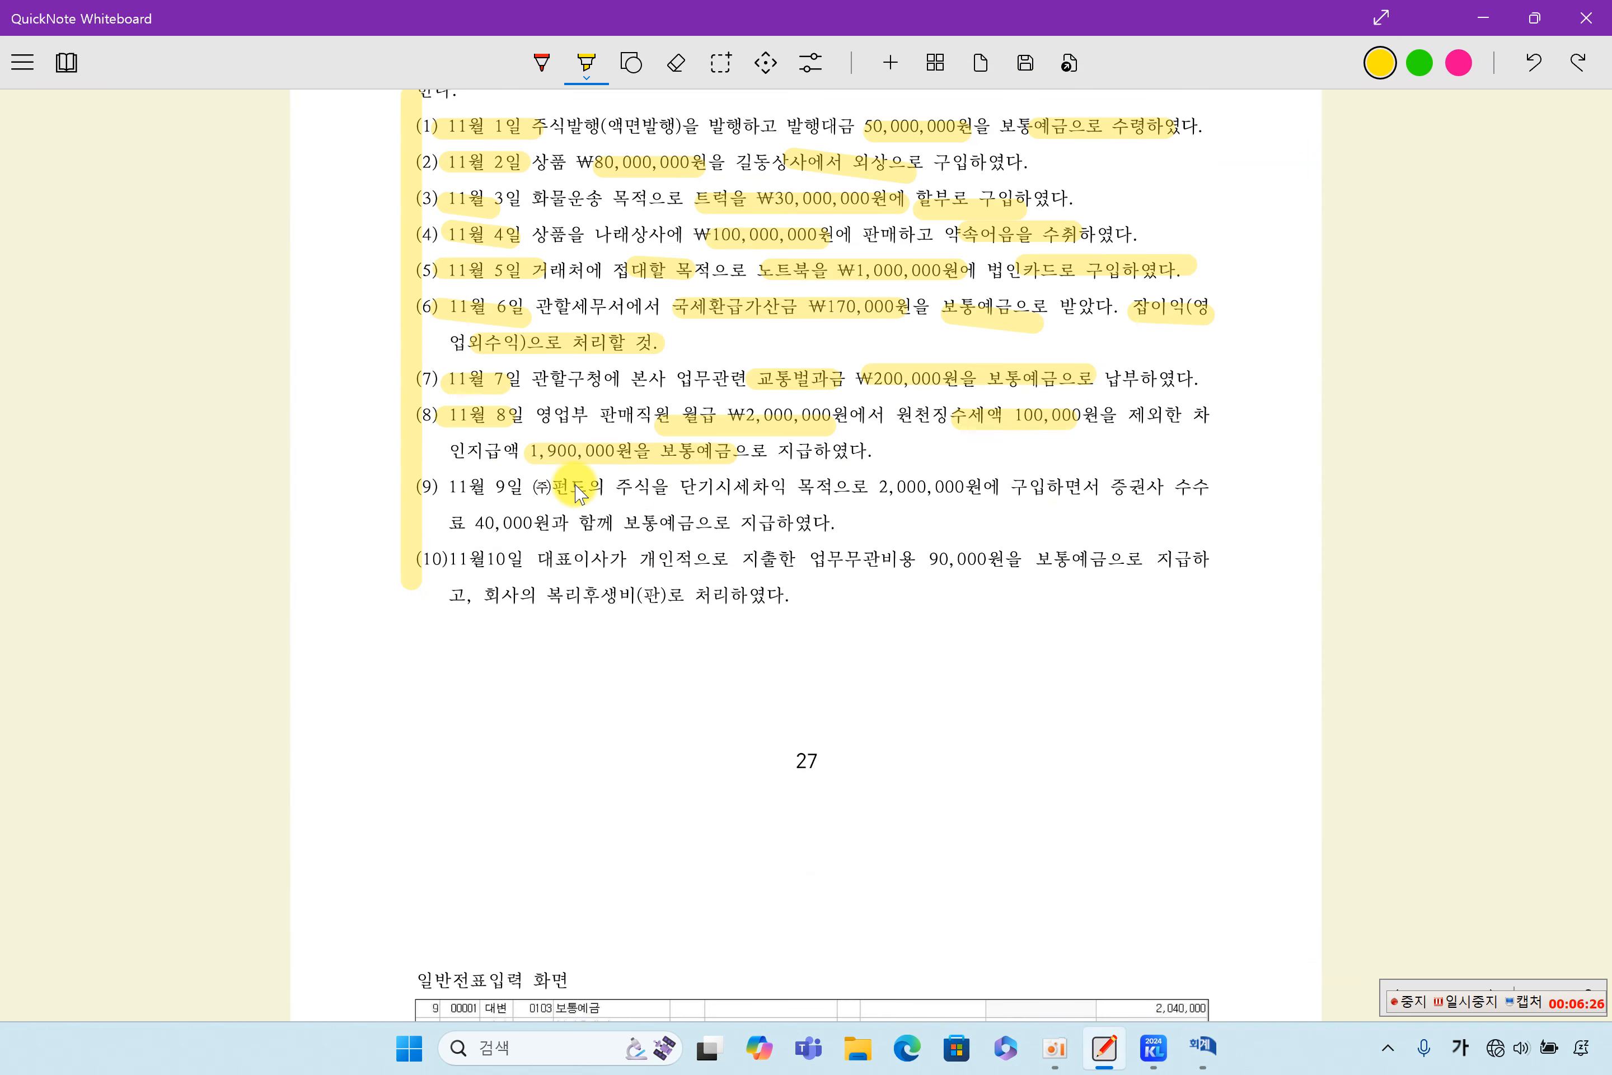
drag(784, 493, 1218, 489)
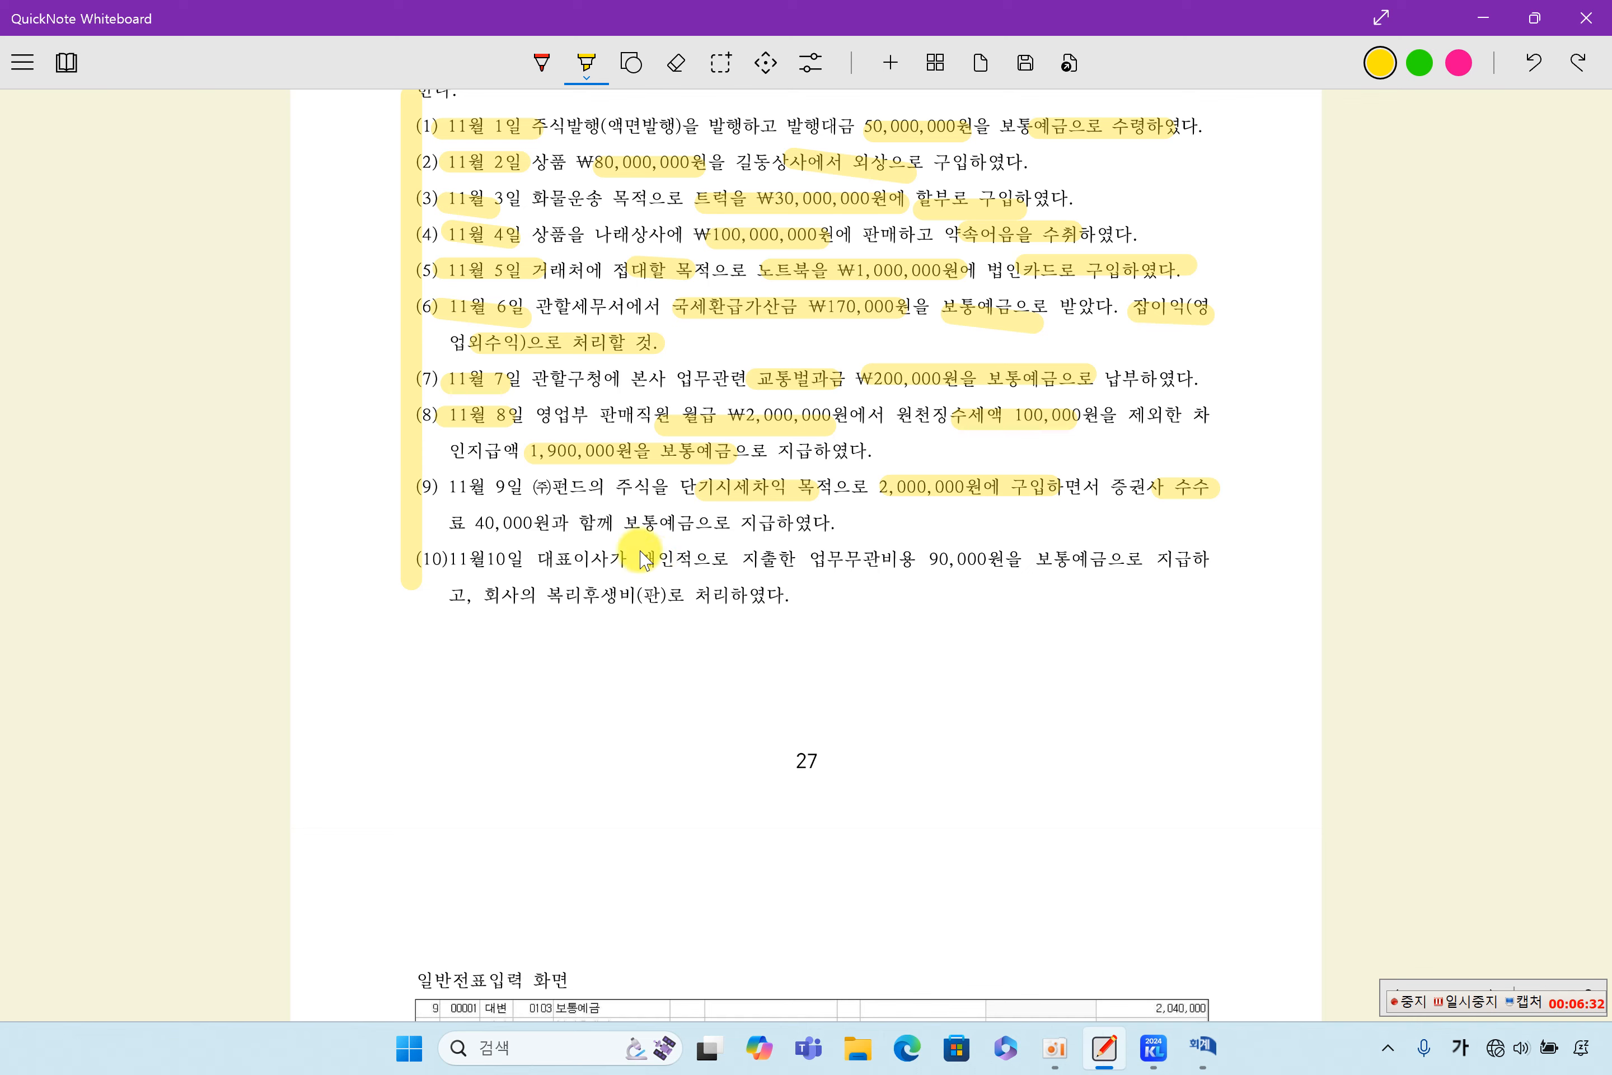
drag(637, 535, 812, 533)
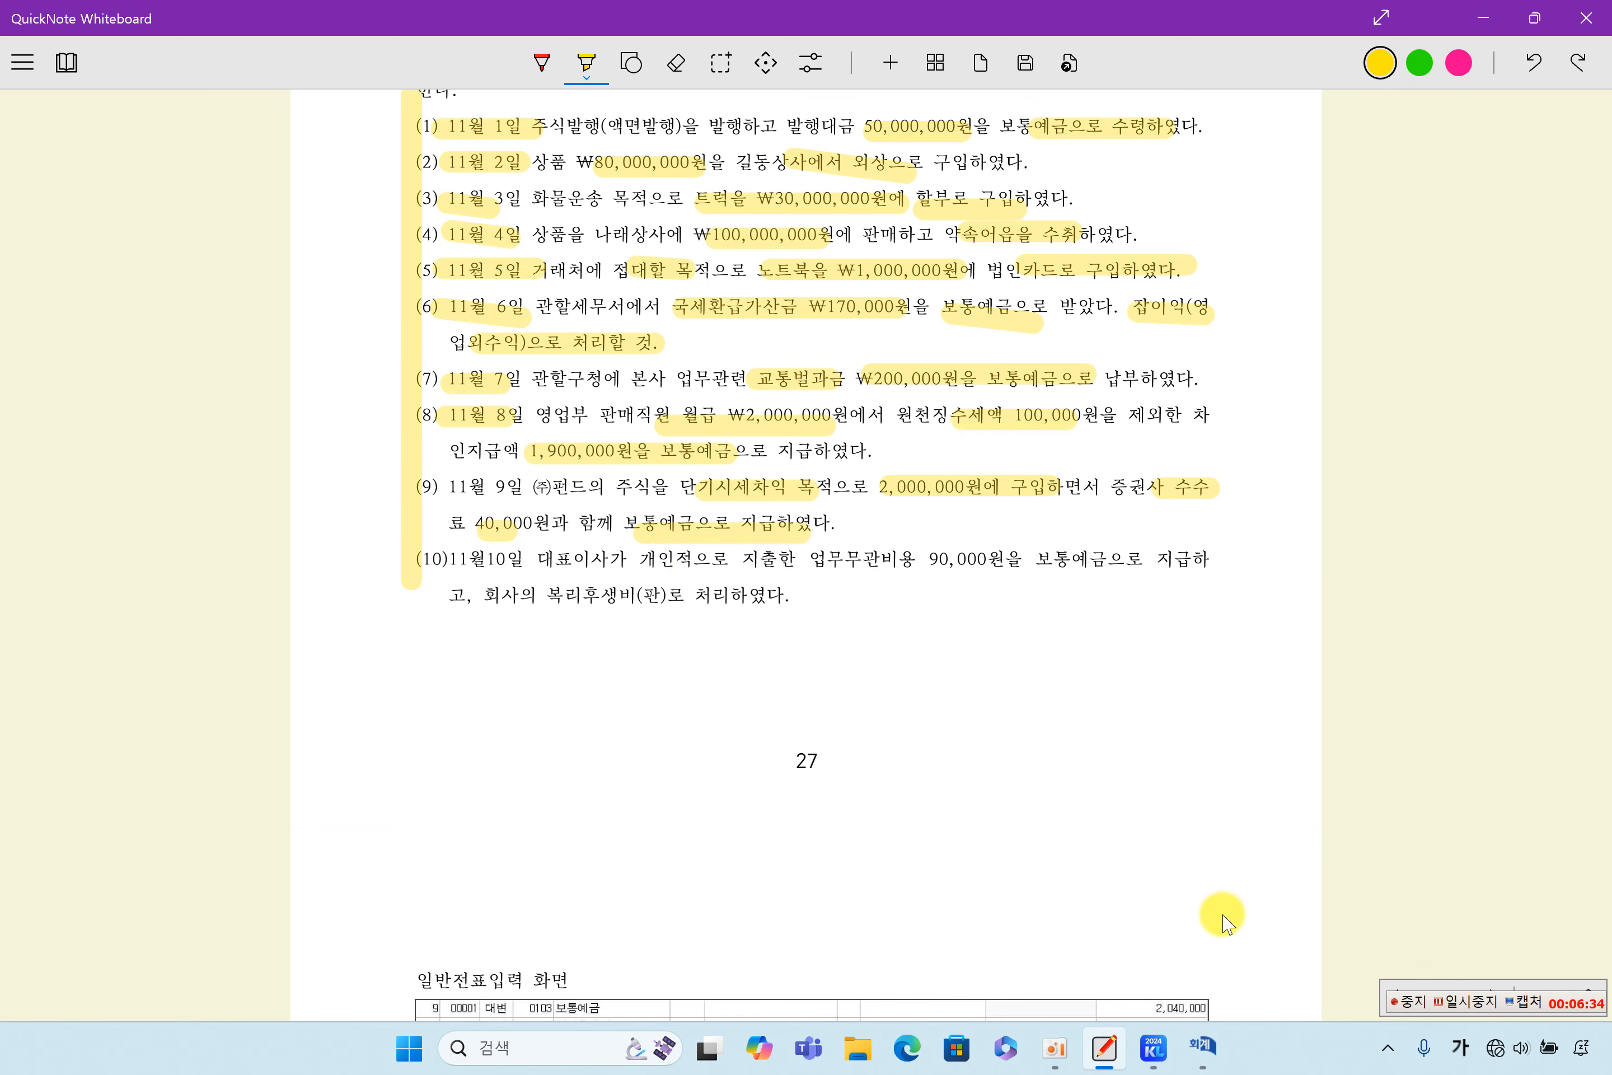
- Switch to the KcLep 일반전표입력 window, retrieve the November 9 voucher, and check its 단기매매증권, 수수료비용 and 보통예금 lines
click(1205, 1047)
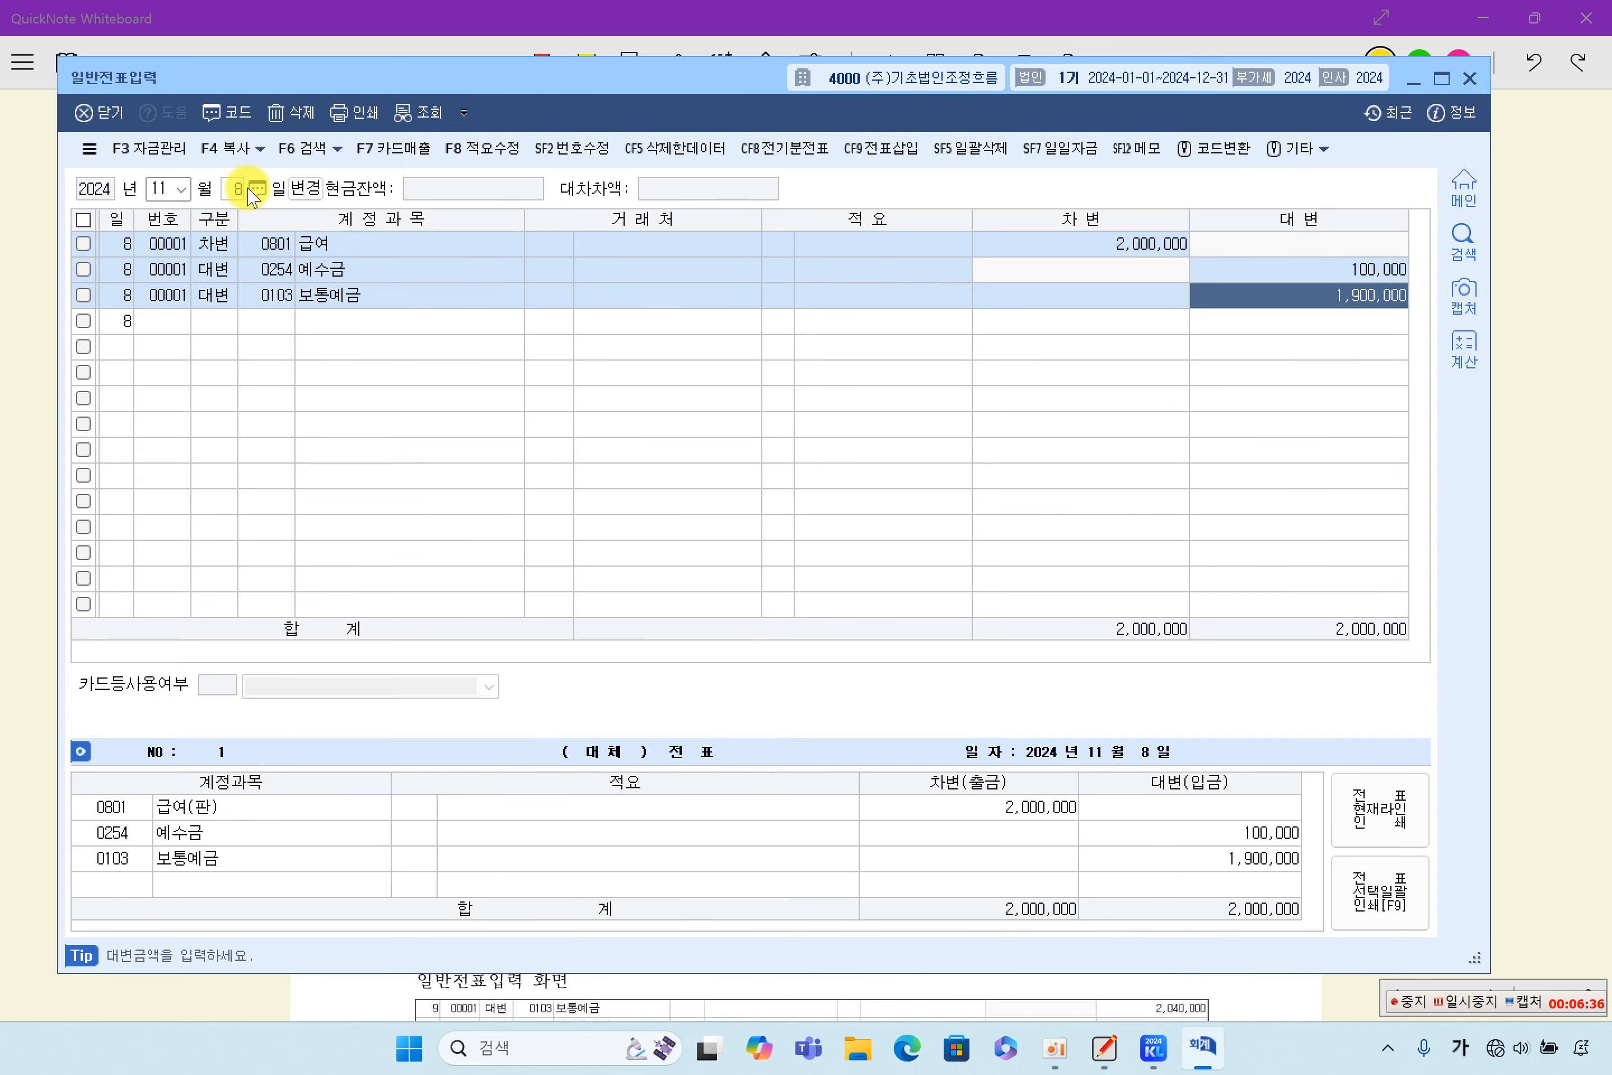
click(237, 189)
text(9)
key(Return)
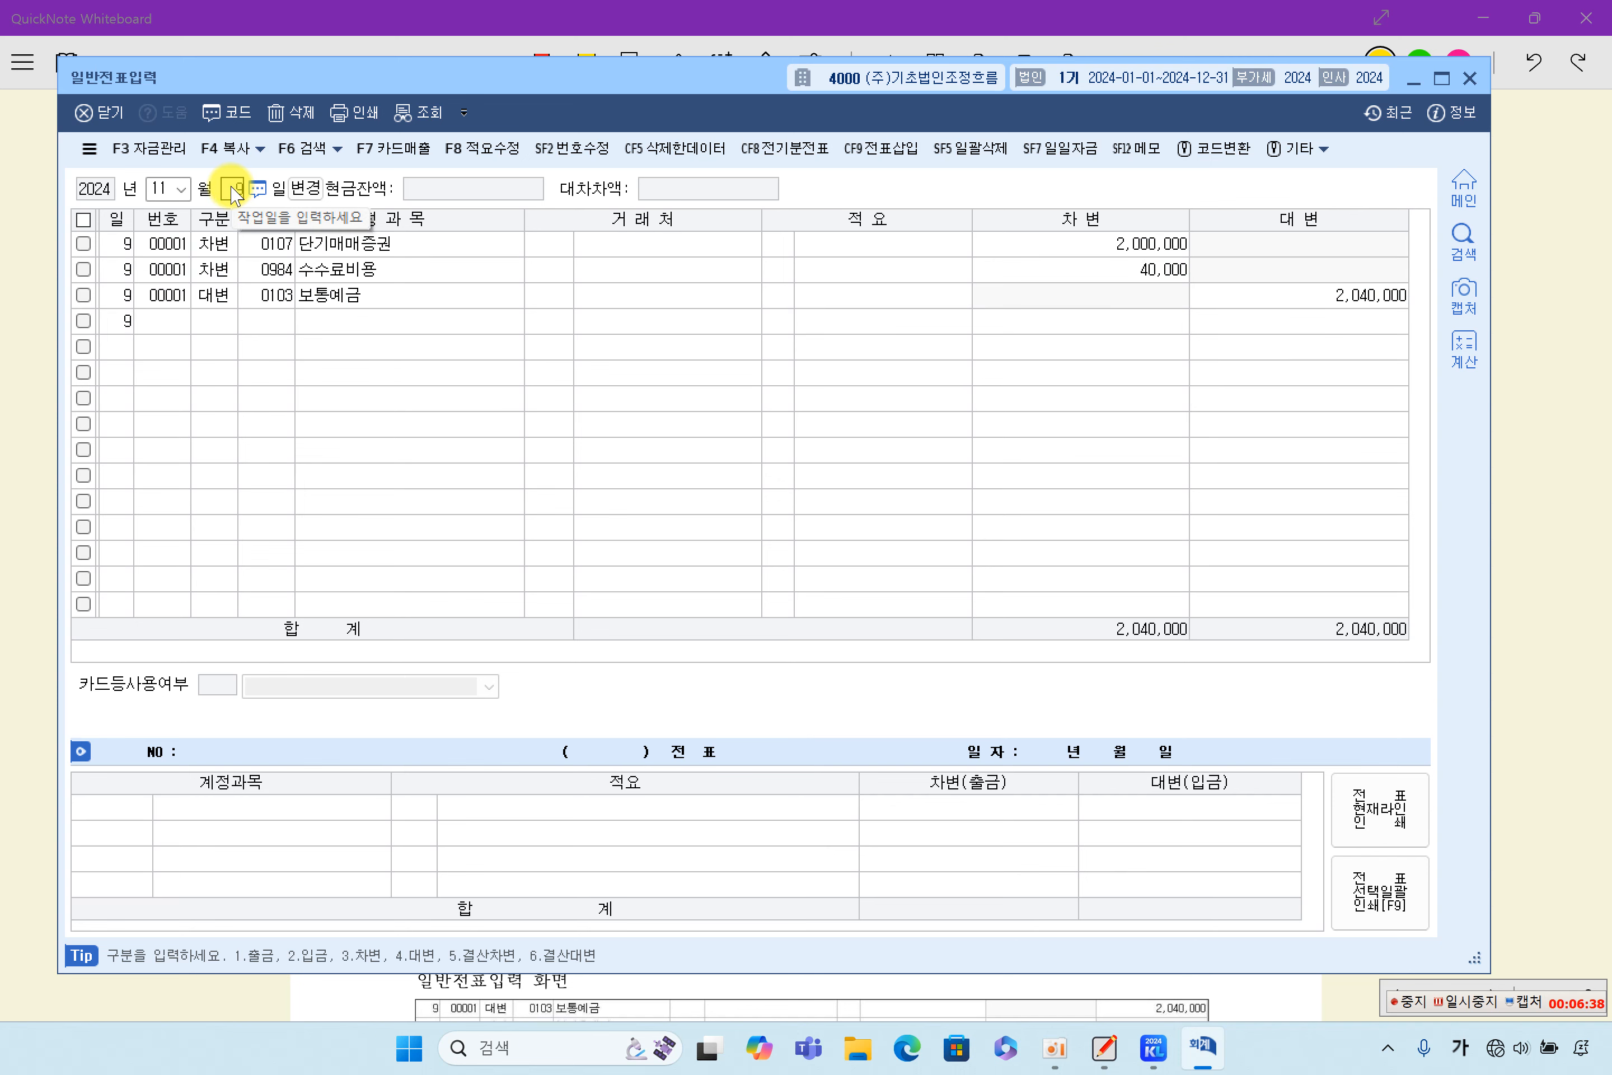
click(579, 244)
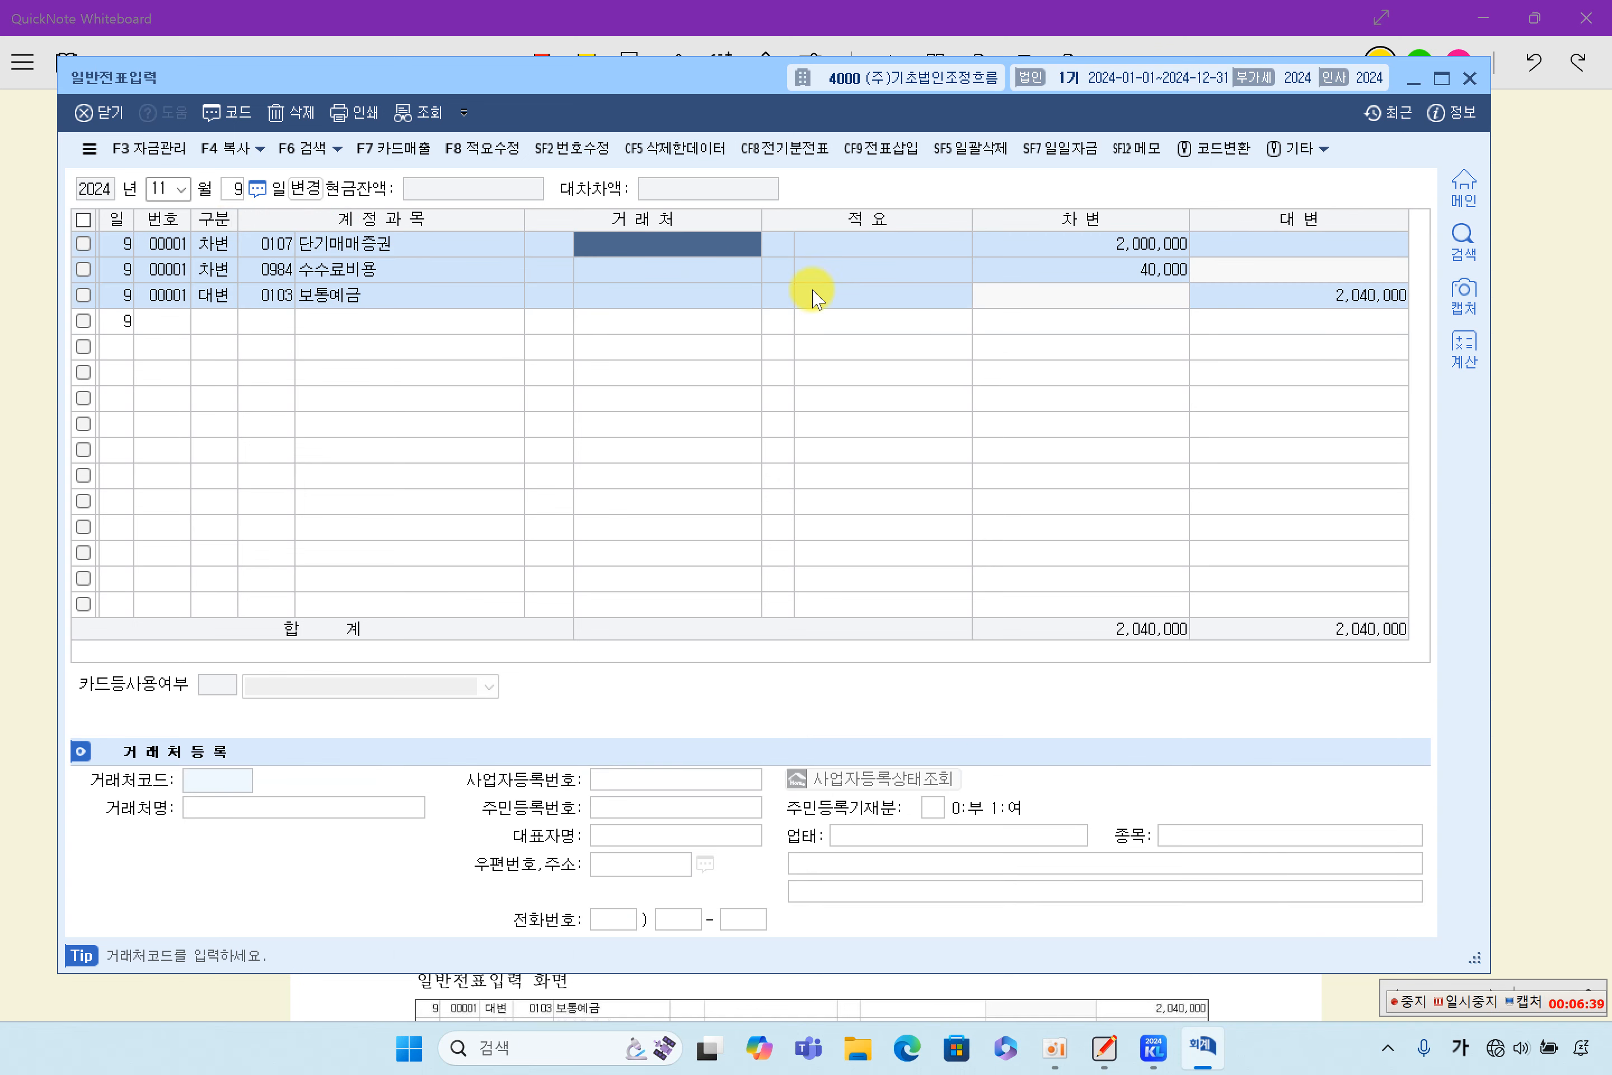
click(1121, 248)
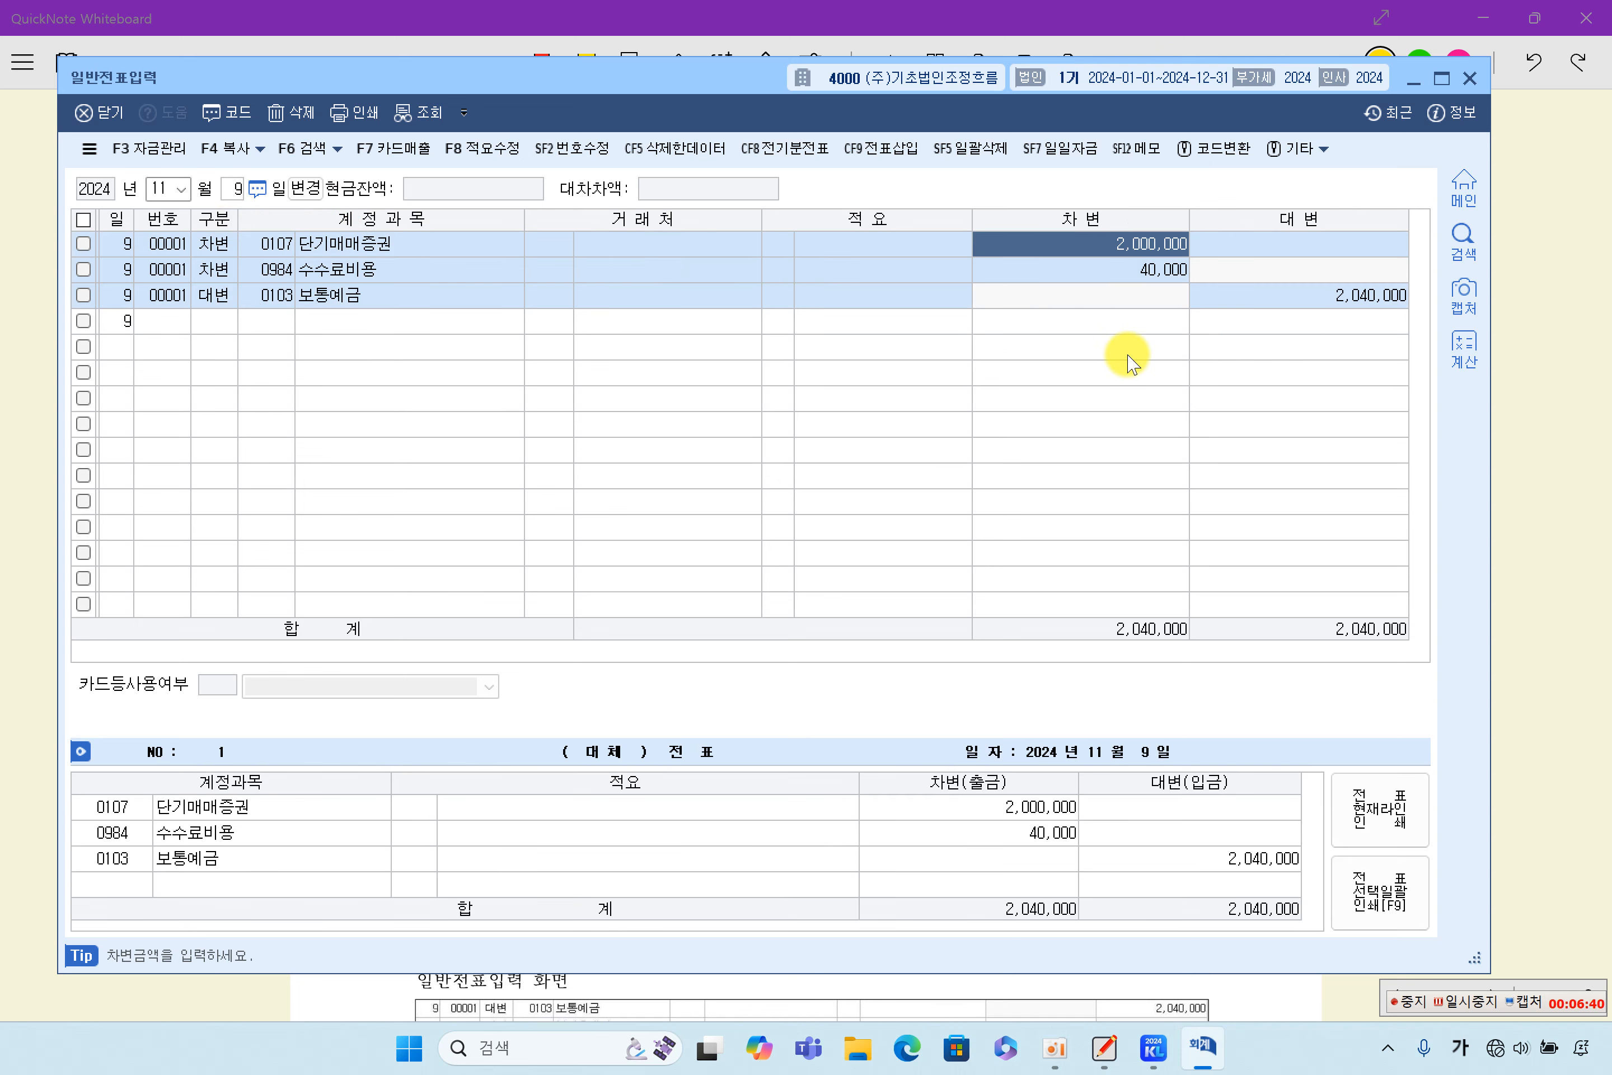
click(1131, 270)
click(287, 272)
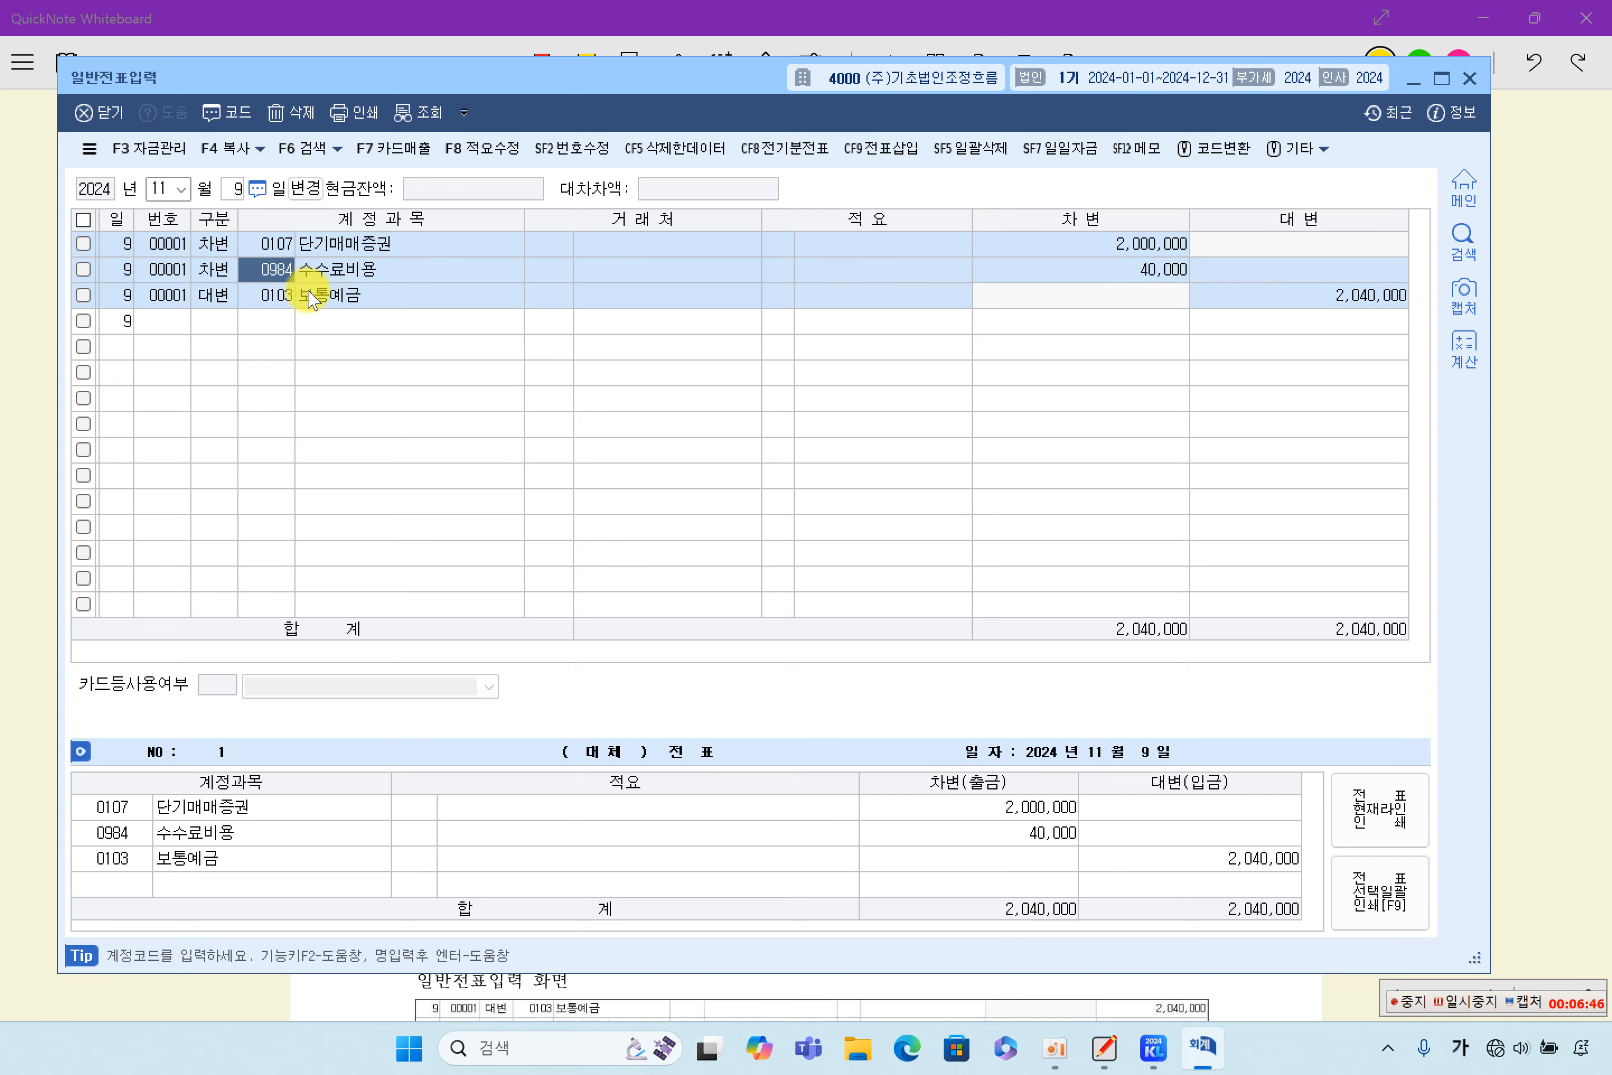
click(1212, 303)
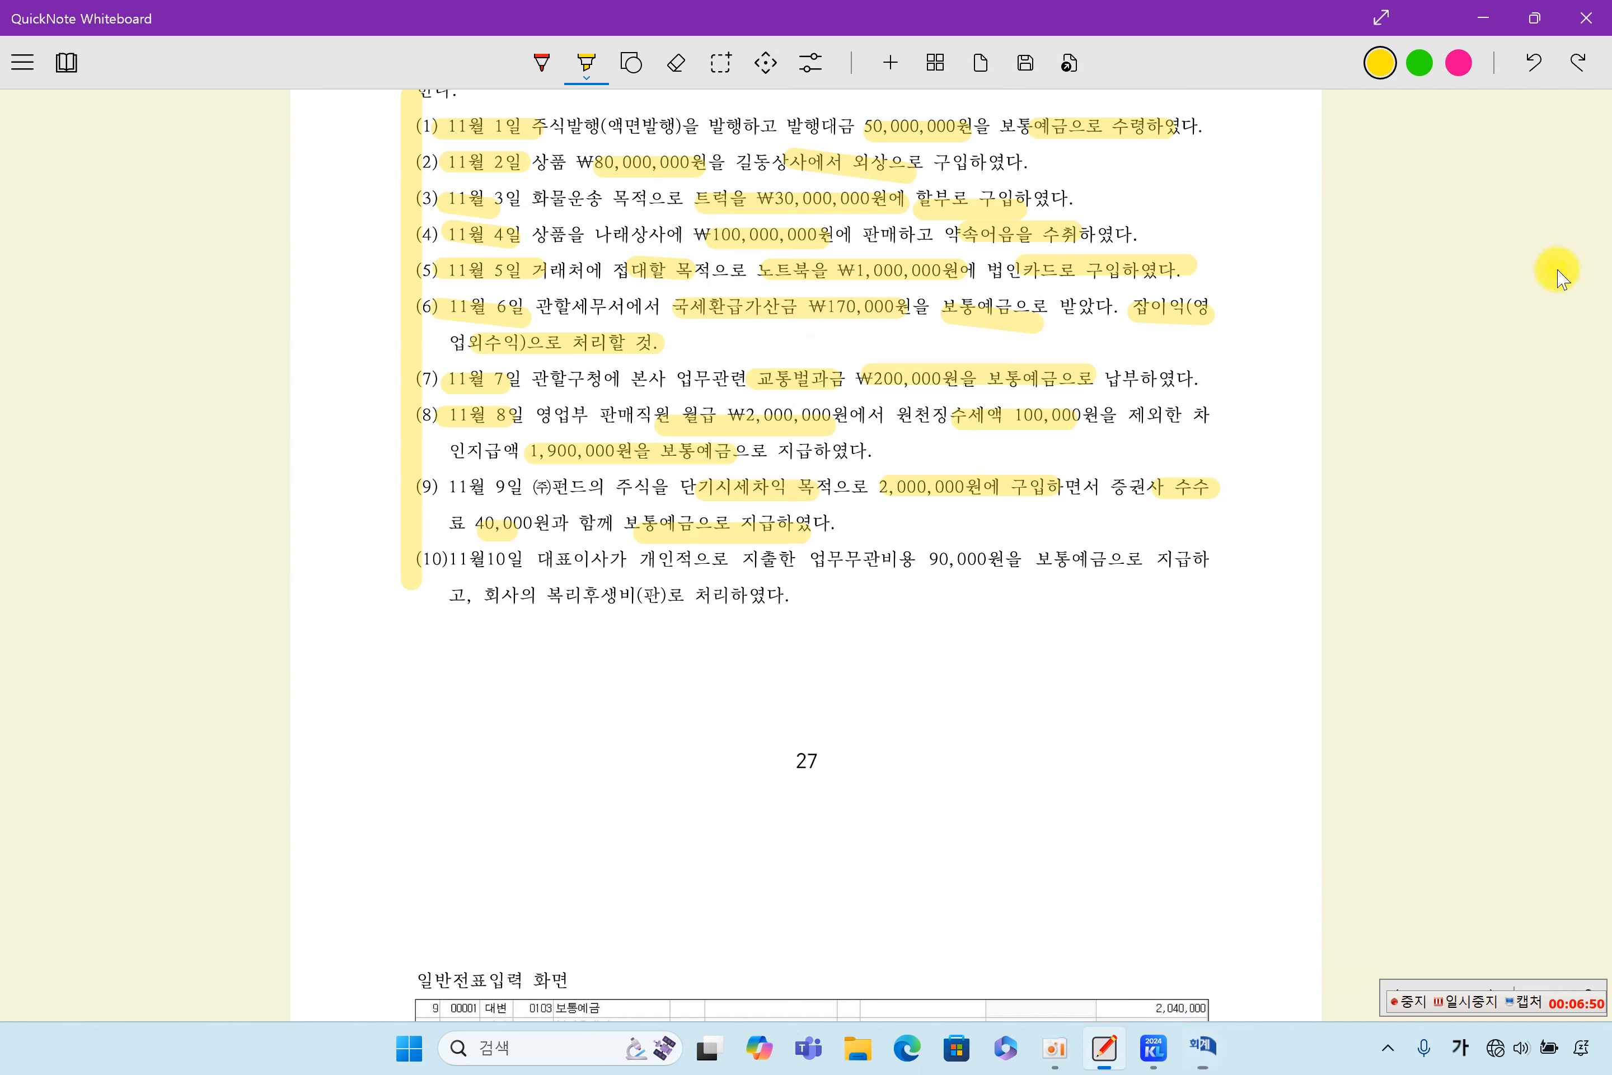
- Switch back to QuickNote Whiteboard and highlight in yellow 11월10일, 개인적으로 지출한, 업무무관비용 90,000, 보통예금 and 회사의 복리후생비(판)로 in item (10)
click(1557, 270)
drag(447, 560, 565, 561)
mouse_move(664, 562)
mouse_down()
mouse_move(965, 565)
mouse_move(1105, 548)
mouse_up()
drag(505, 602, 694, 598)
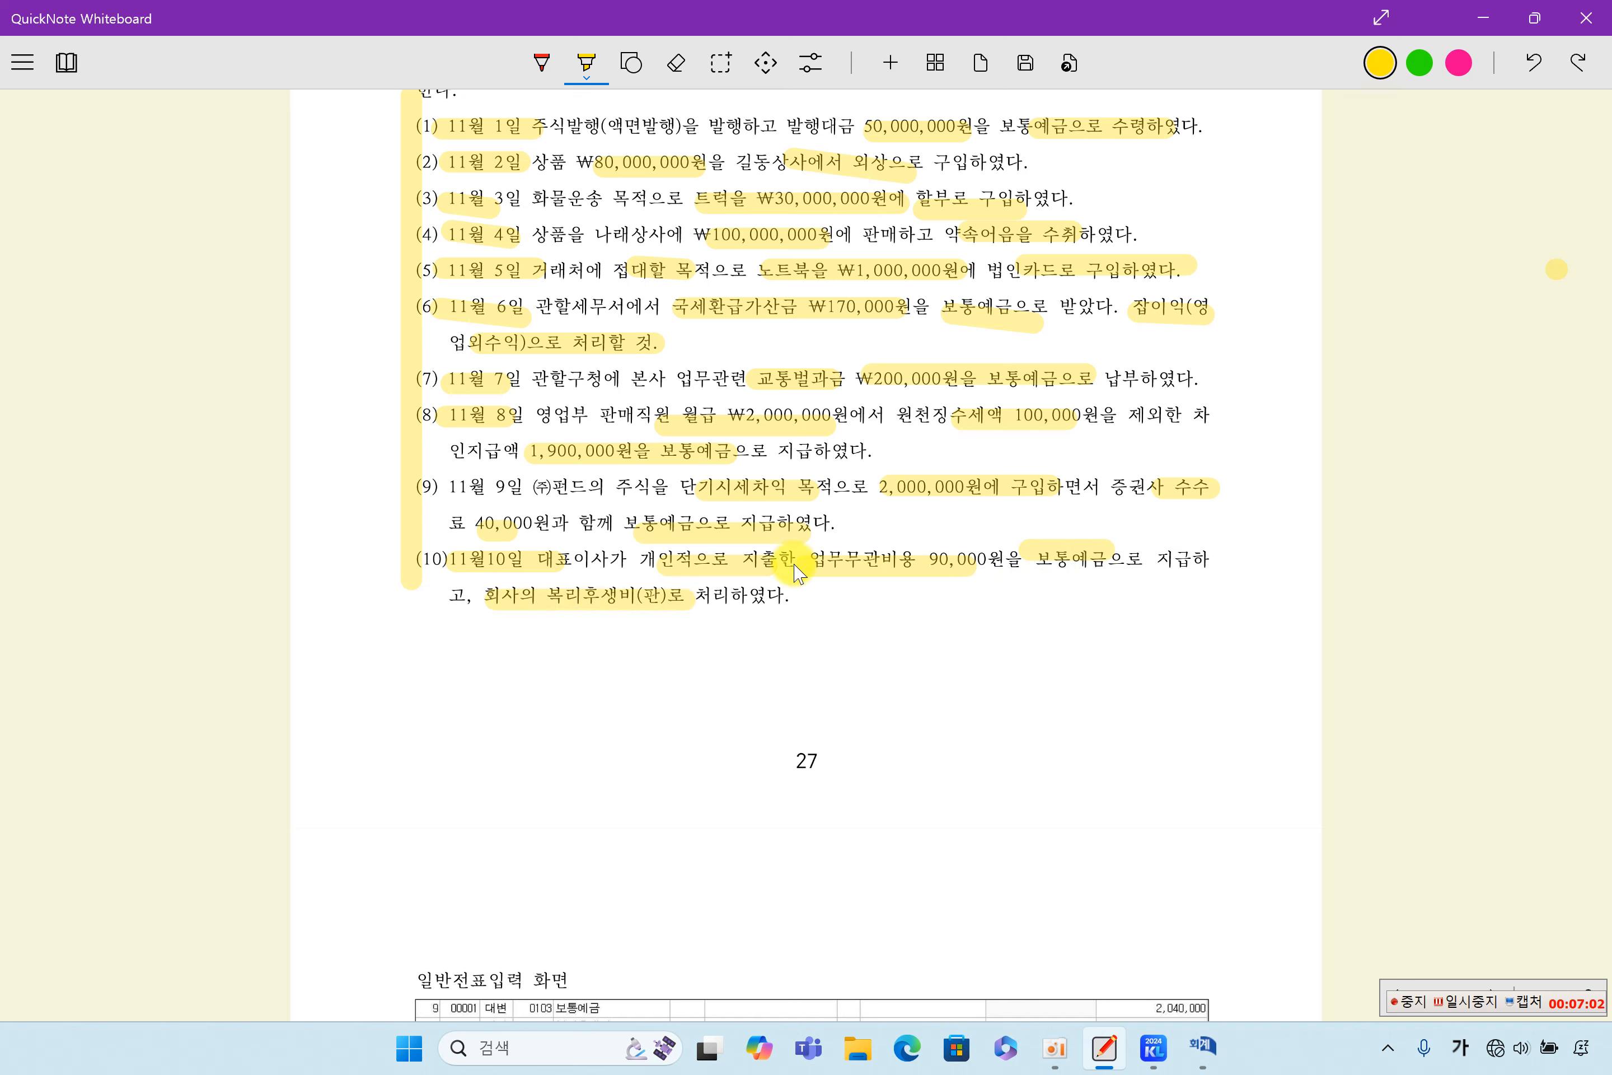
- Switch to the KcLep 일반전표입력 window, retrieve the November 10 voucher, and check its 복리후생비 debit and 보통예금 credit lines
mouse_move(1203, 1046)
click(1151, 1008)
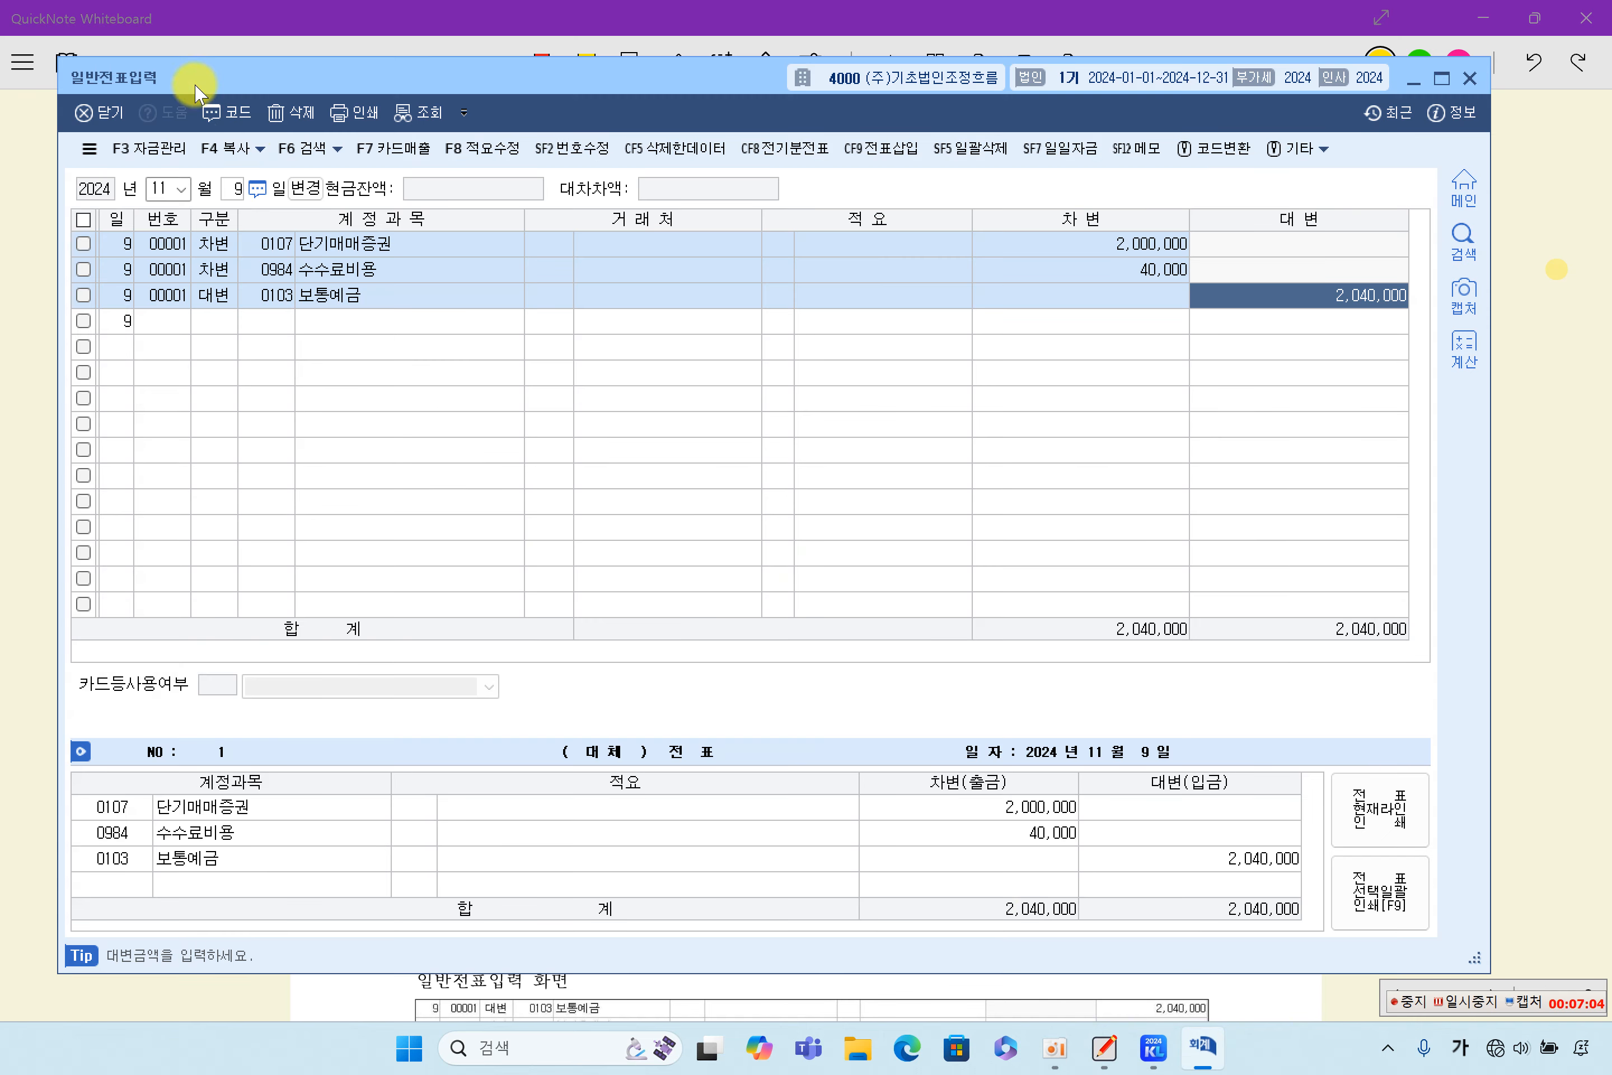
click(235, 189)
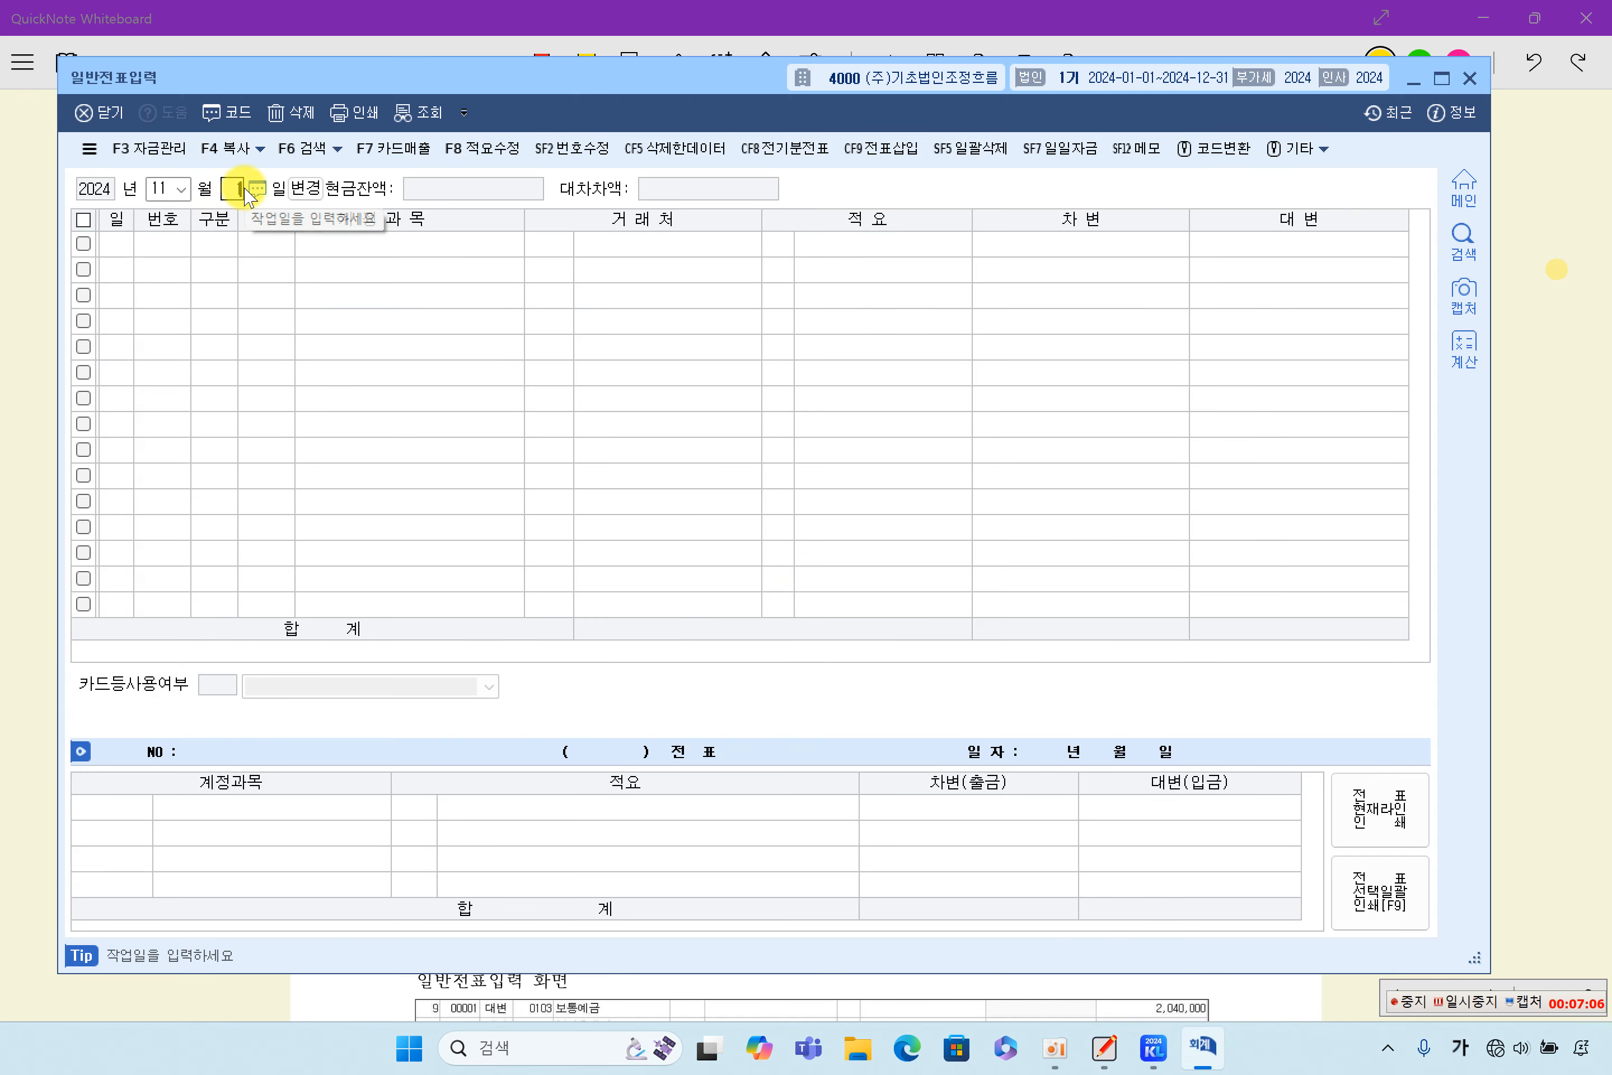
text(10)
key(Return)
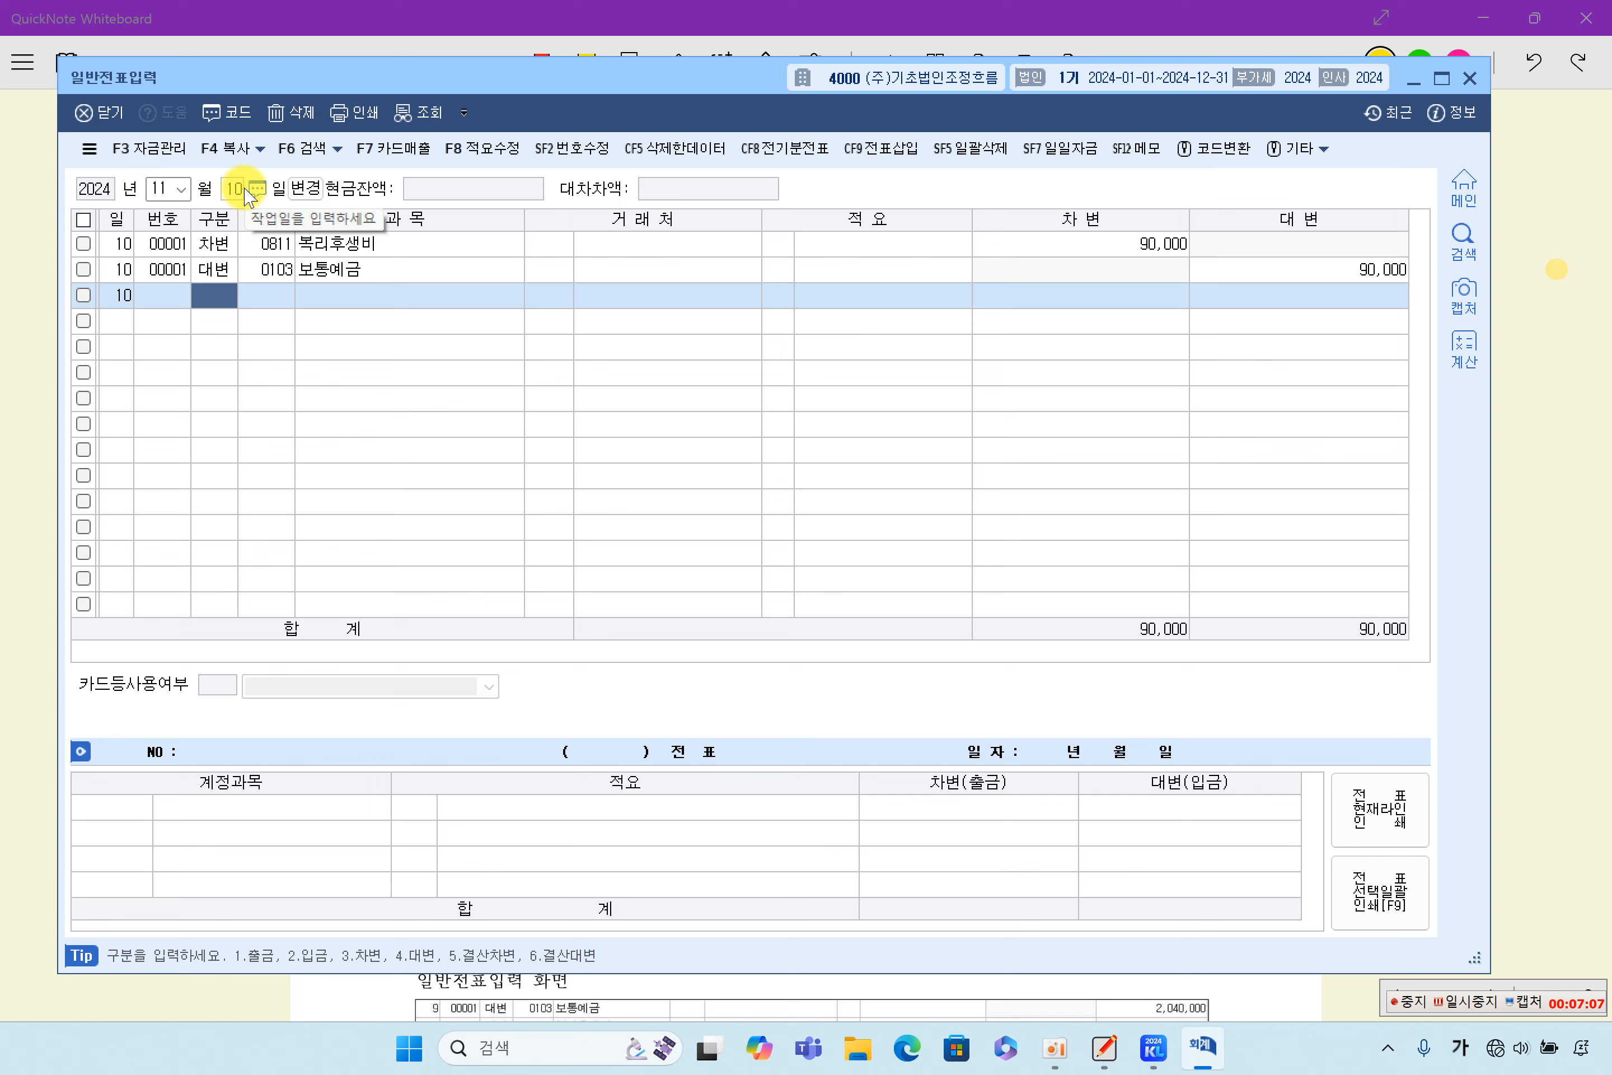
click(378, 248)
click(1141, 249)
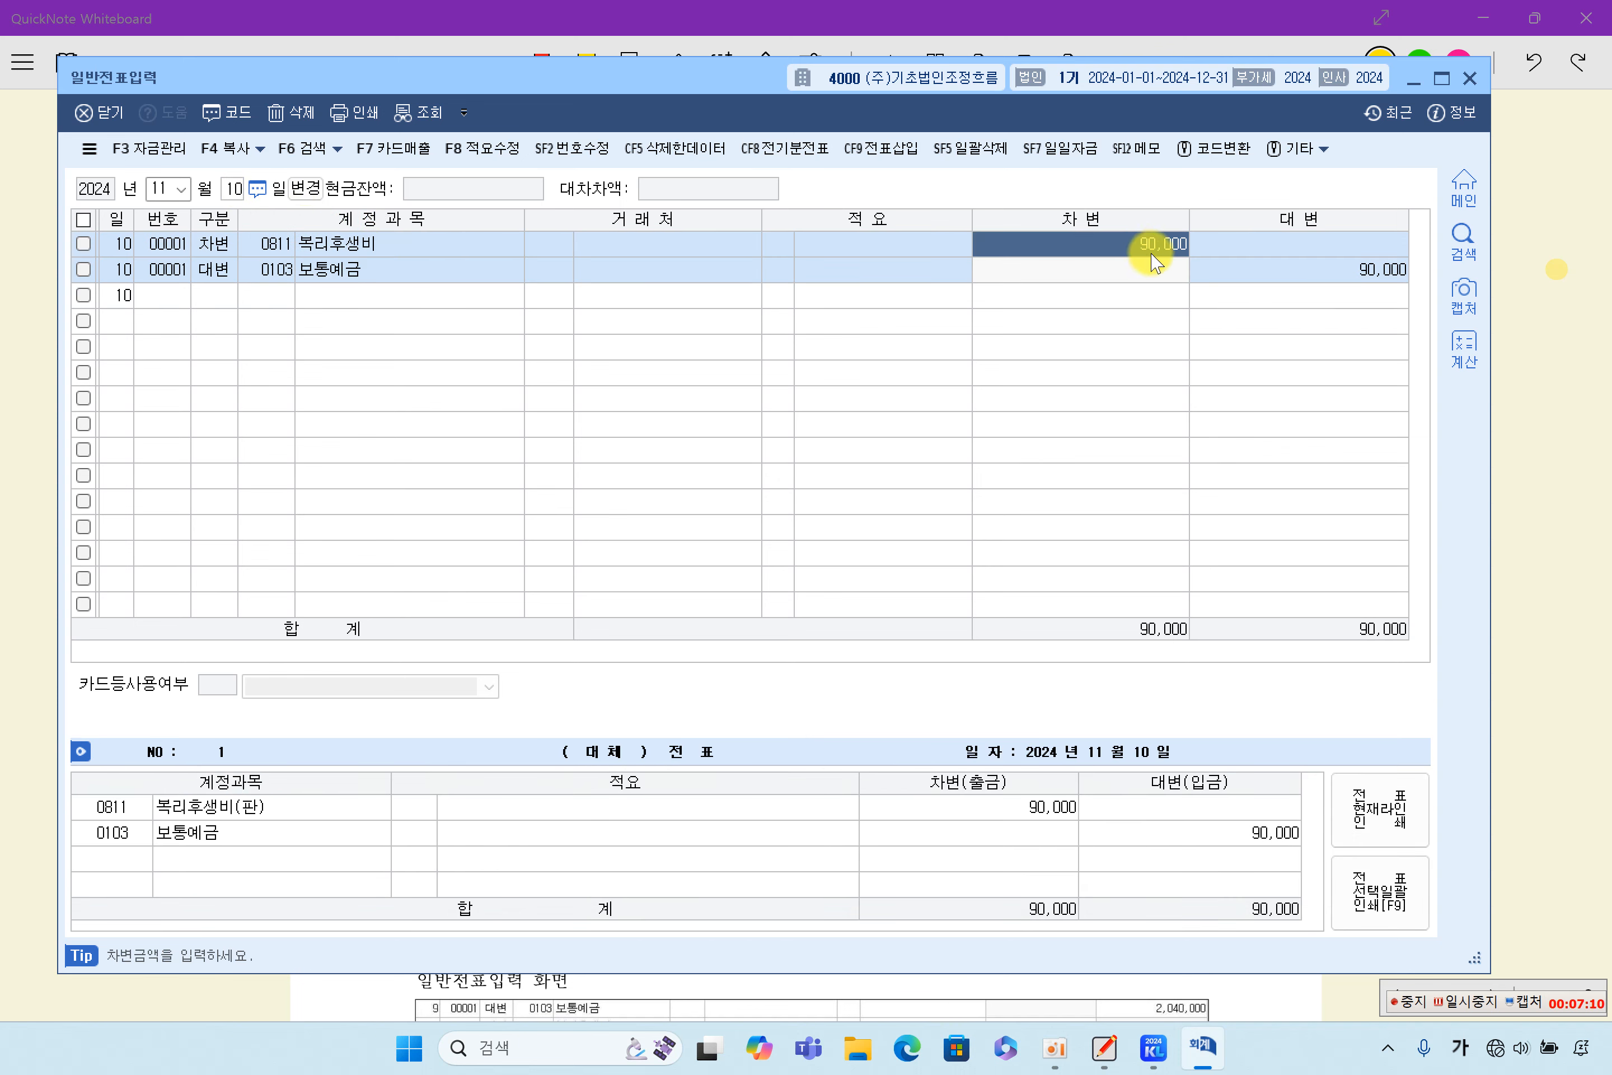
click(1304, 270)
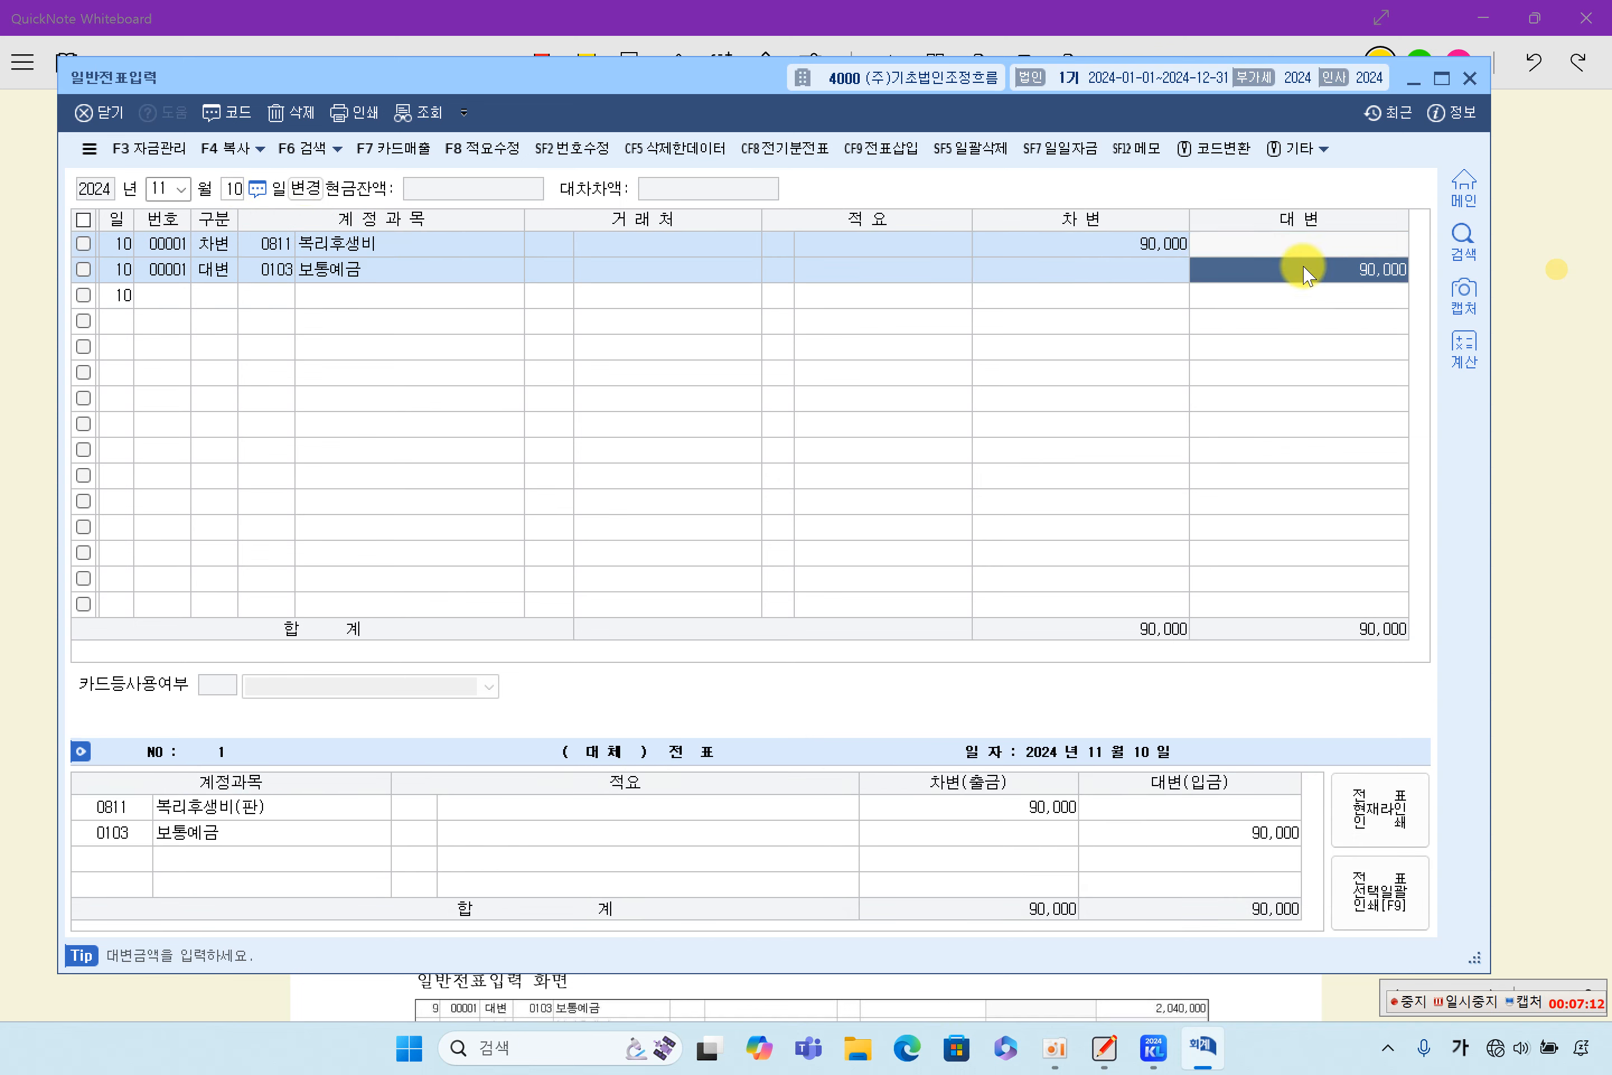
click(1149, 250)
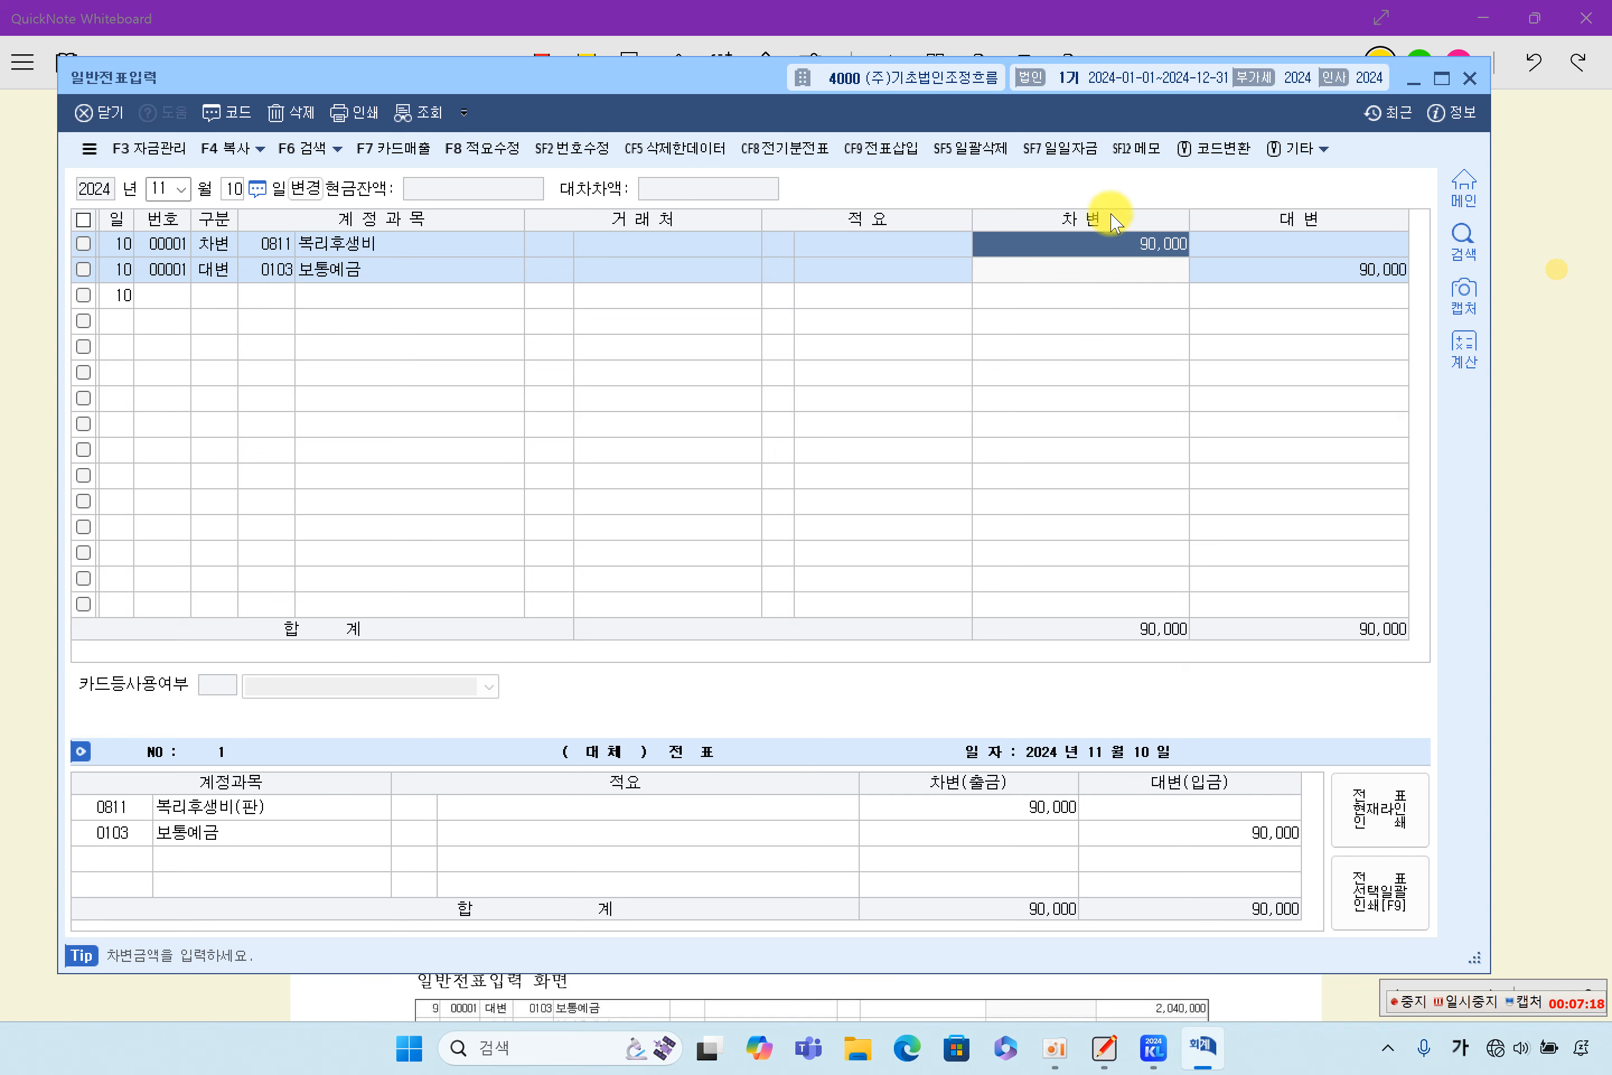
click(1238, 276)
click(1123, 248)
click(1255, 277)
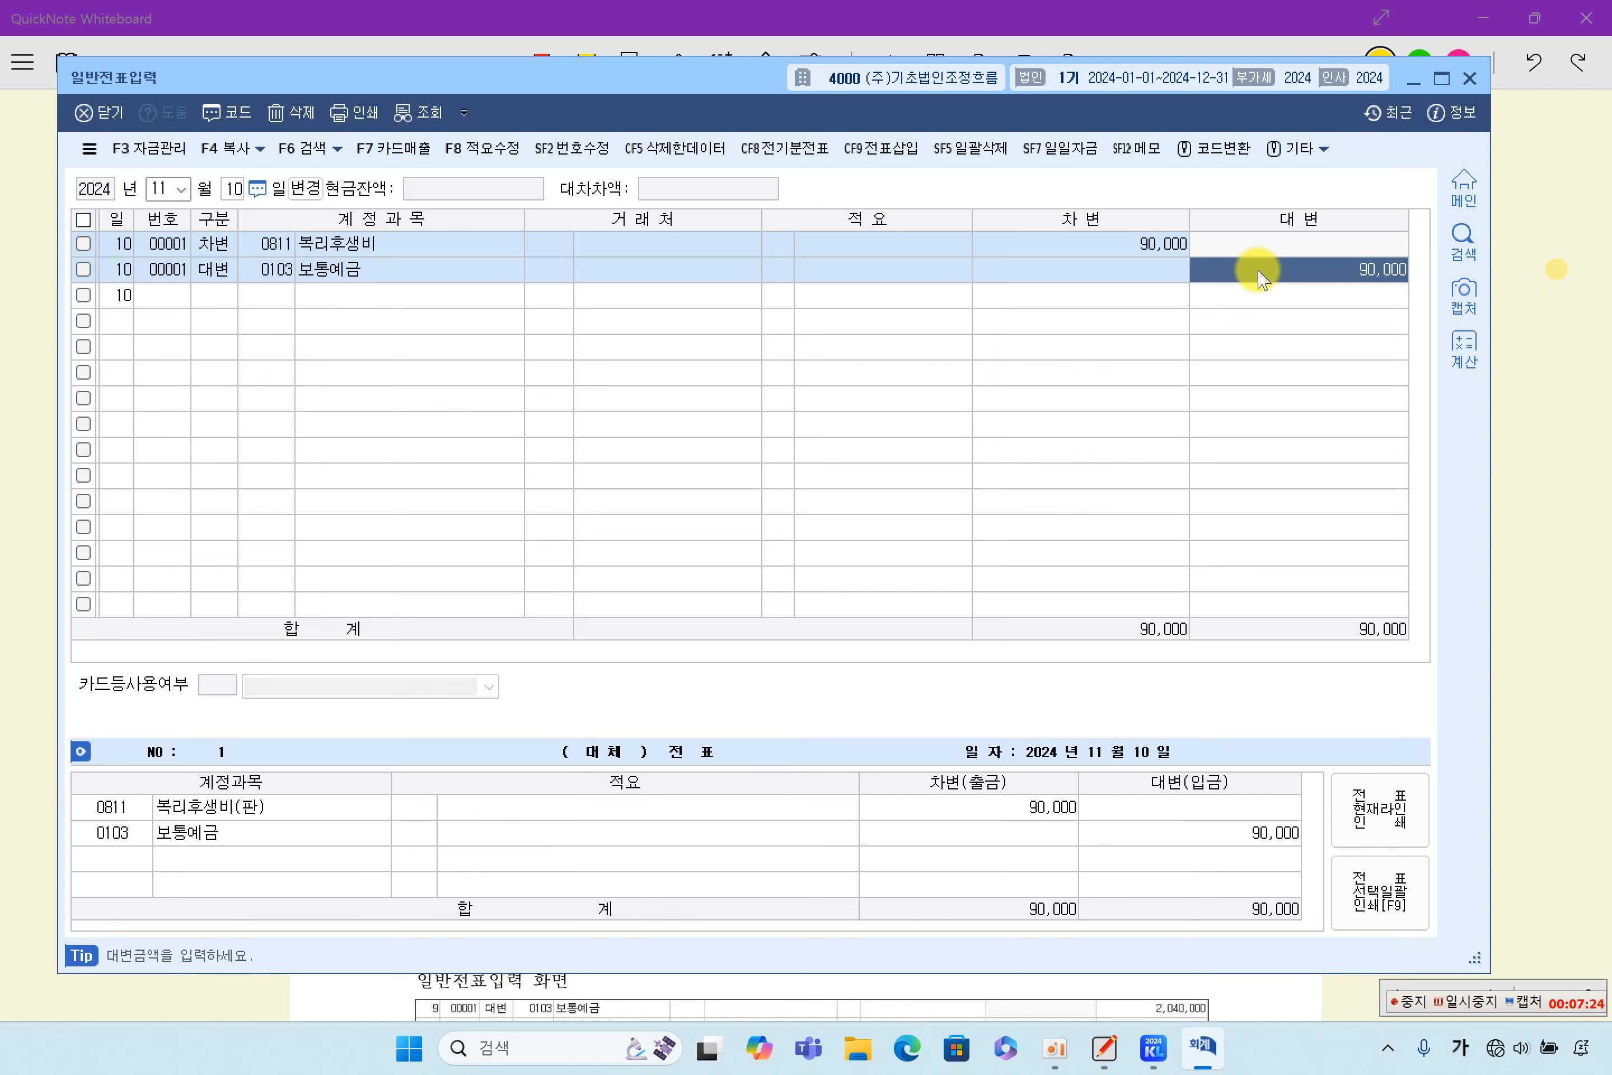
- Glance over the whiteboard's transaction list, return to KcLep 일반전표입력, retrieve the December 31 voucher, and delete its 단기매매증권 and 단기매매증권평가이익 lines
click(1571, 424)
scroll(666, 579, up, 2)
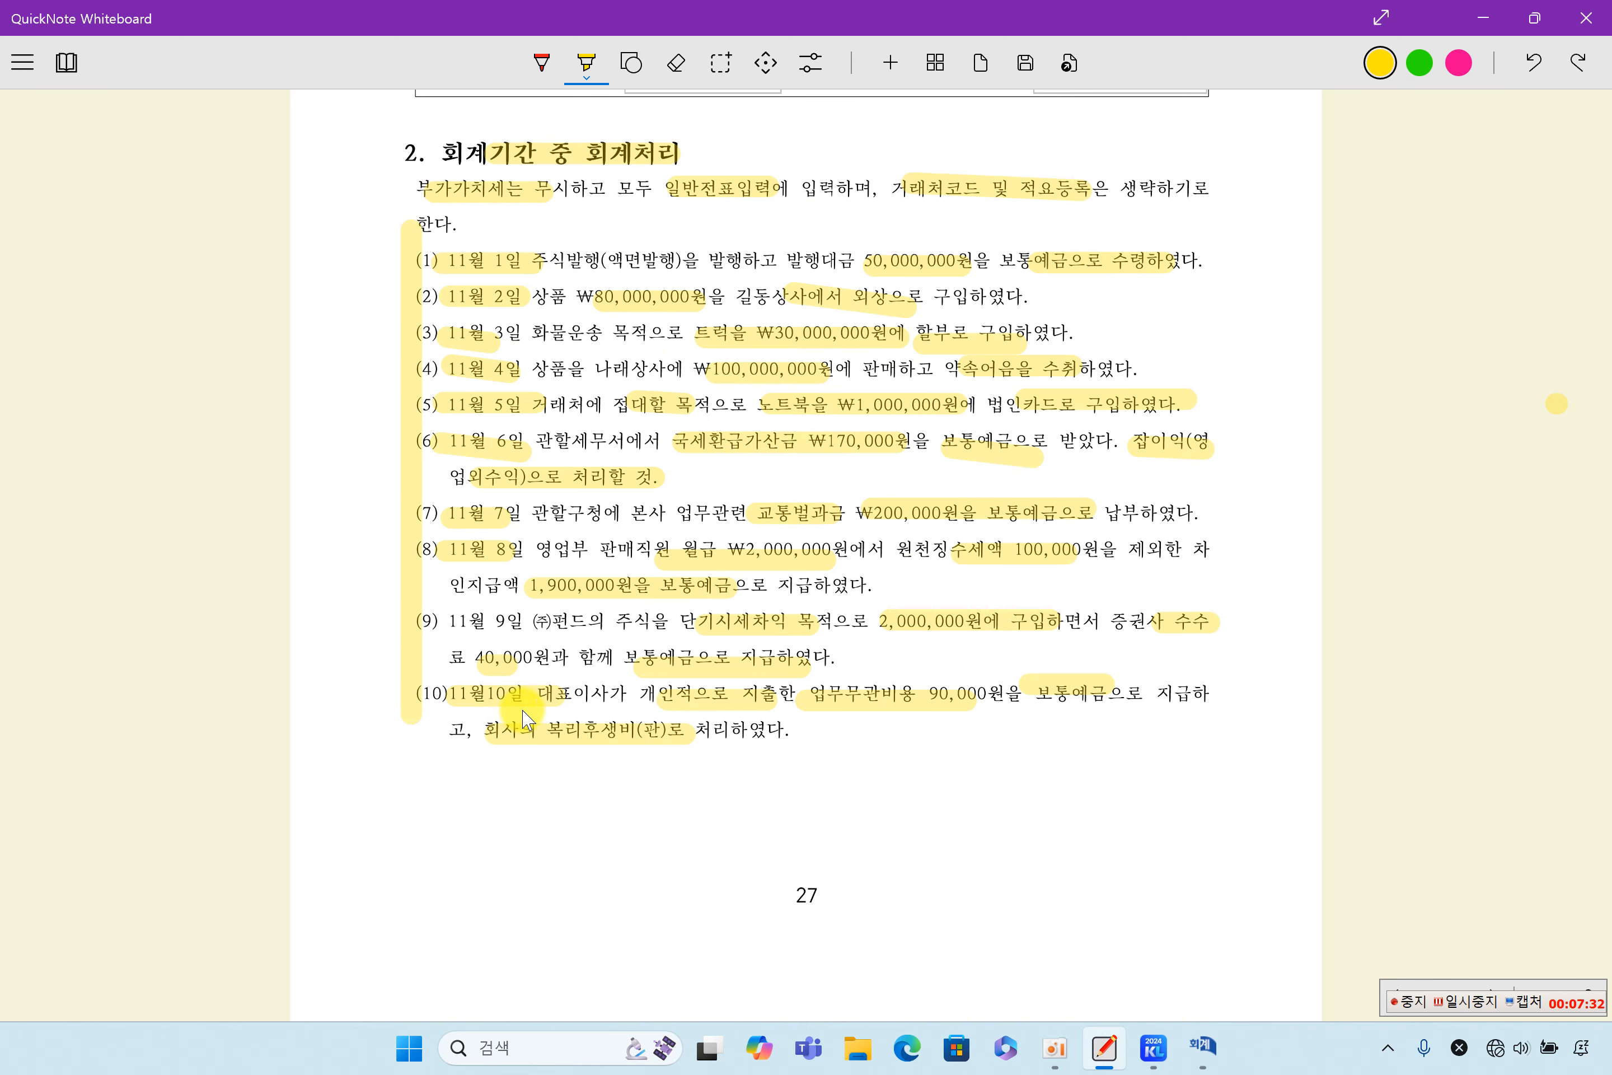
click(1209, 1059)
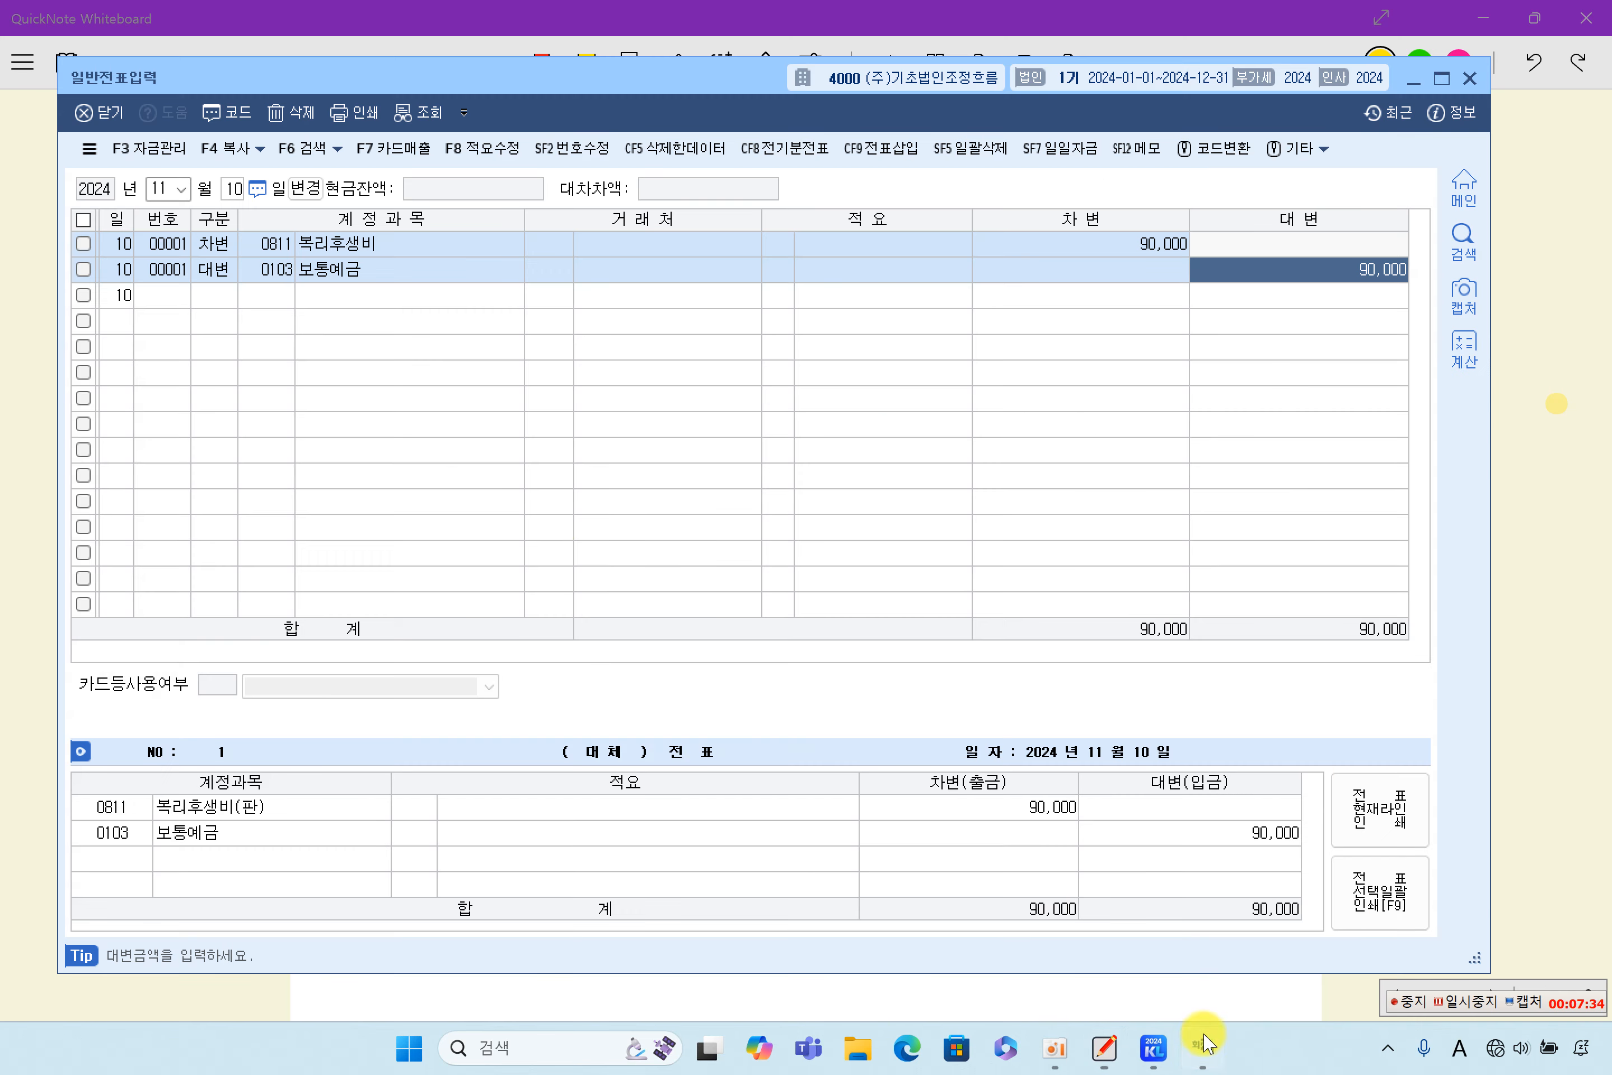
click(160, 186)
text(123)
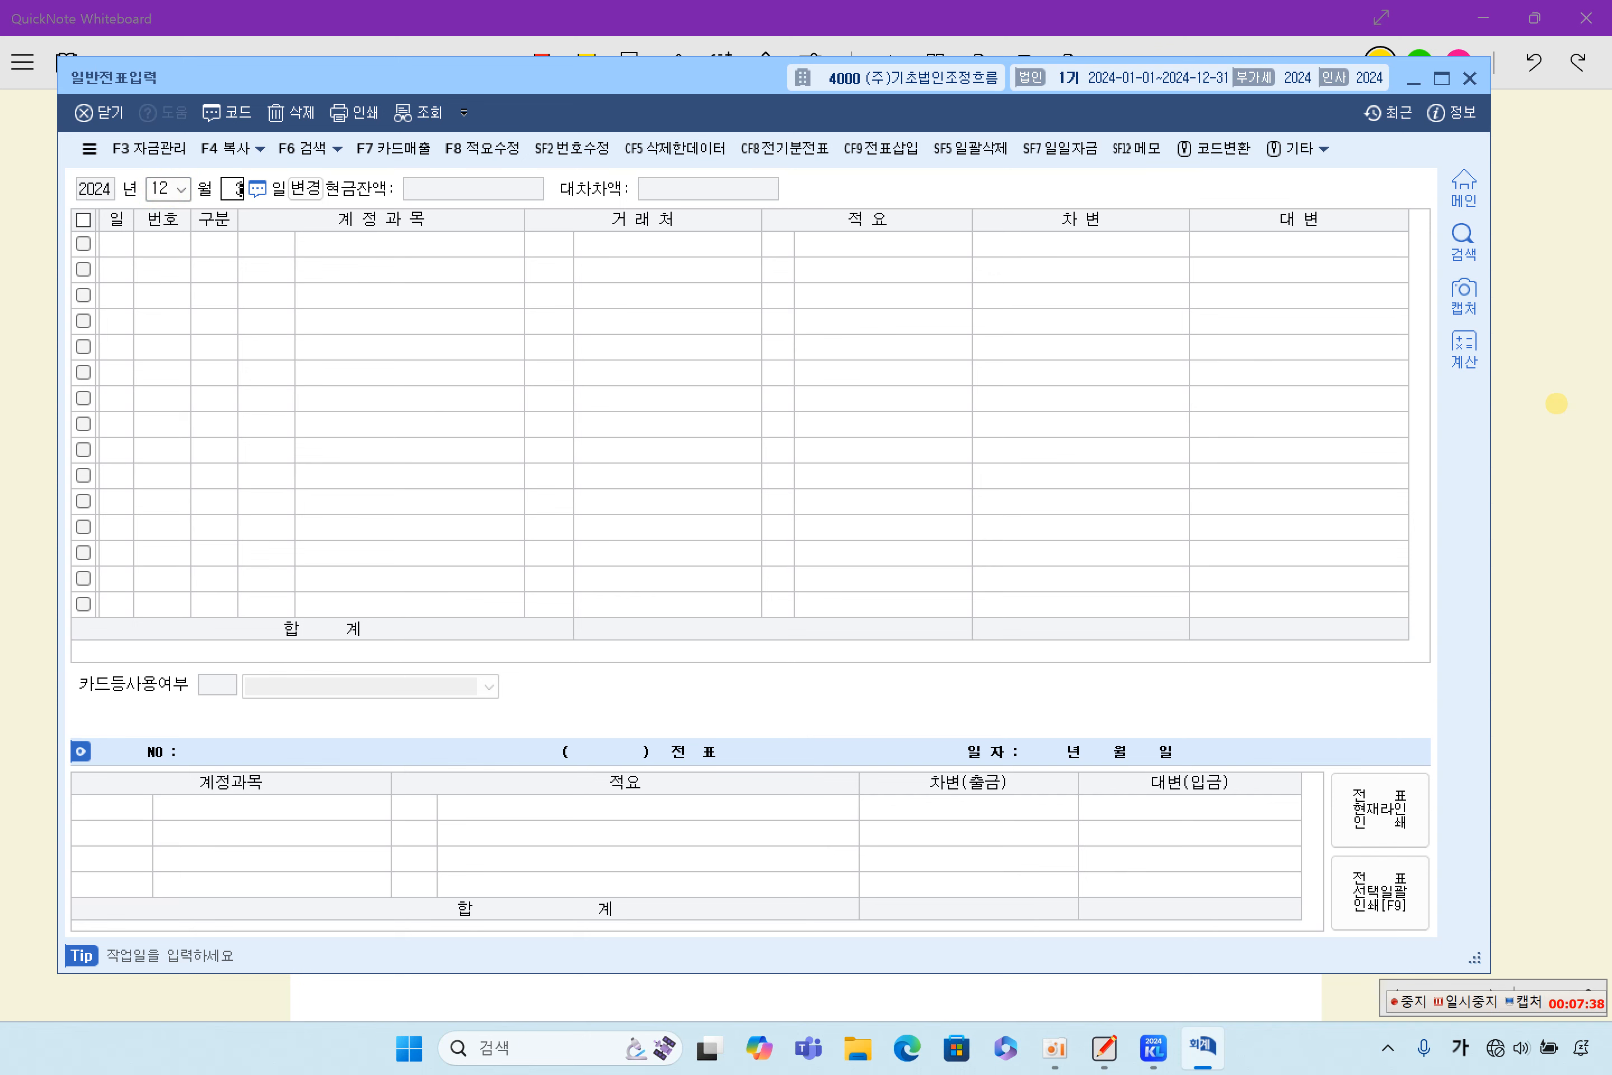
text(1)
click(81, 220)
click(293, 112)
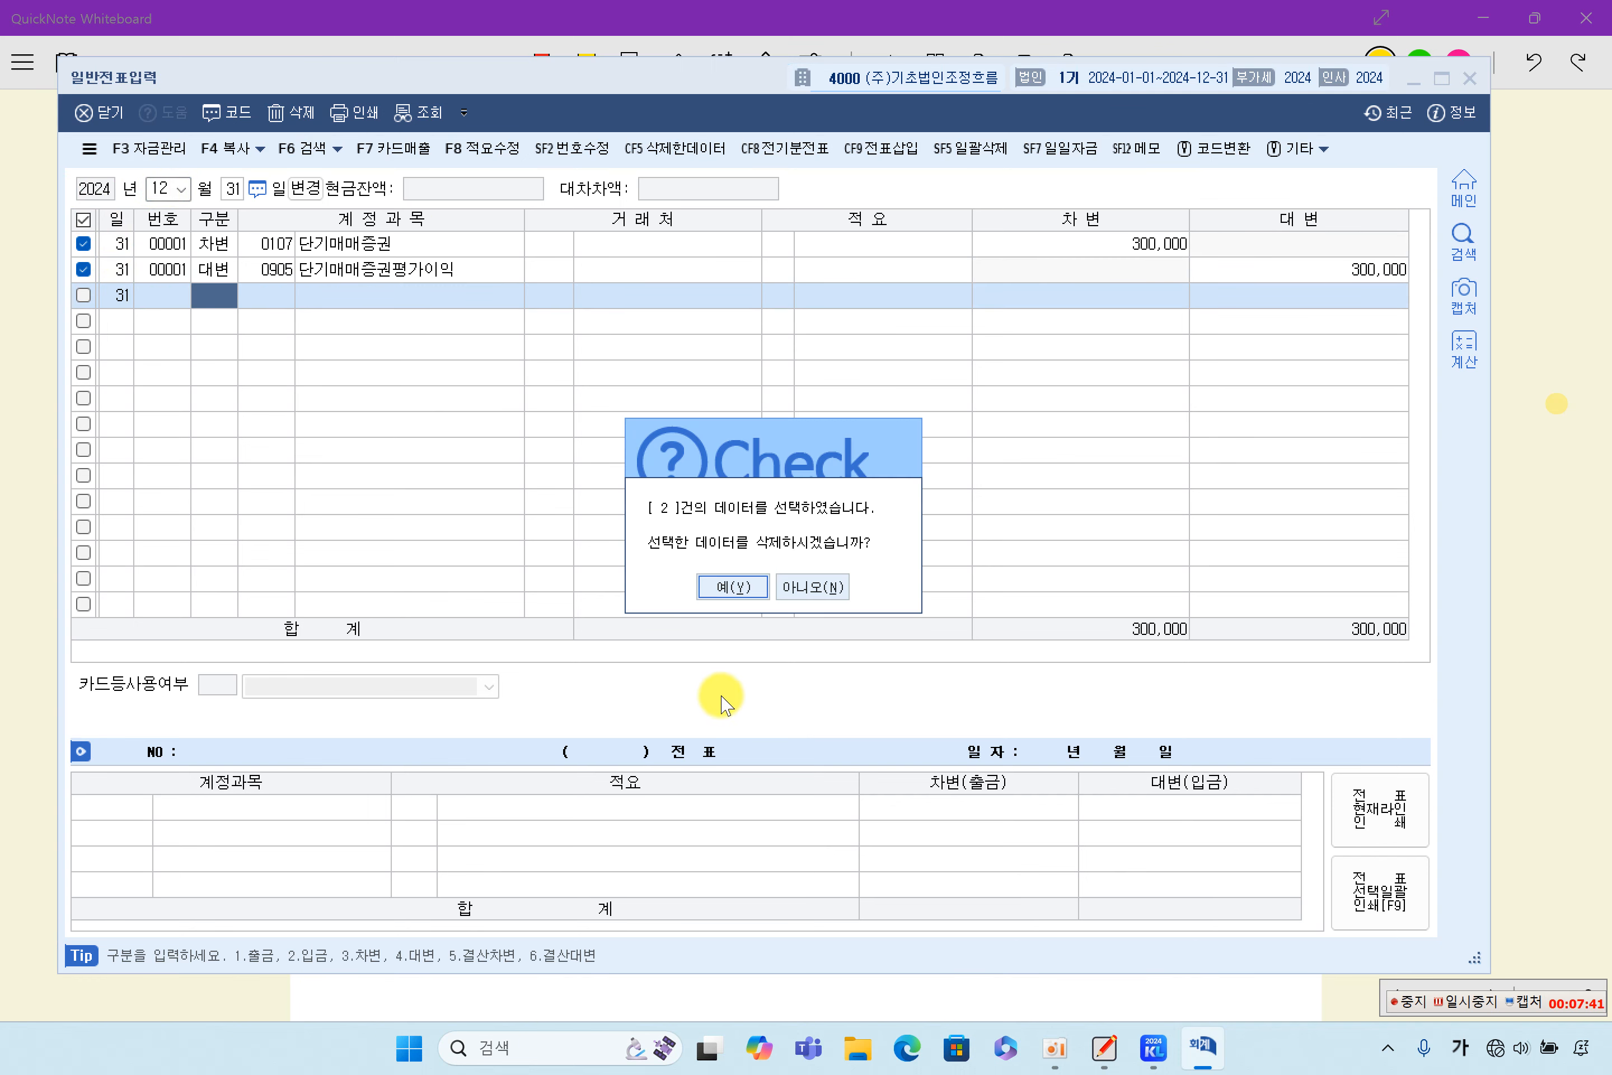
click(729, 595)
- List all November vouchers without a specific day, review the entries from day 1 to day 10, and close 일반전표입력
click(165, 187)
text(11)
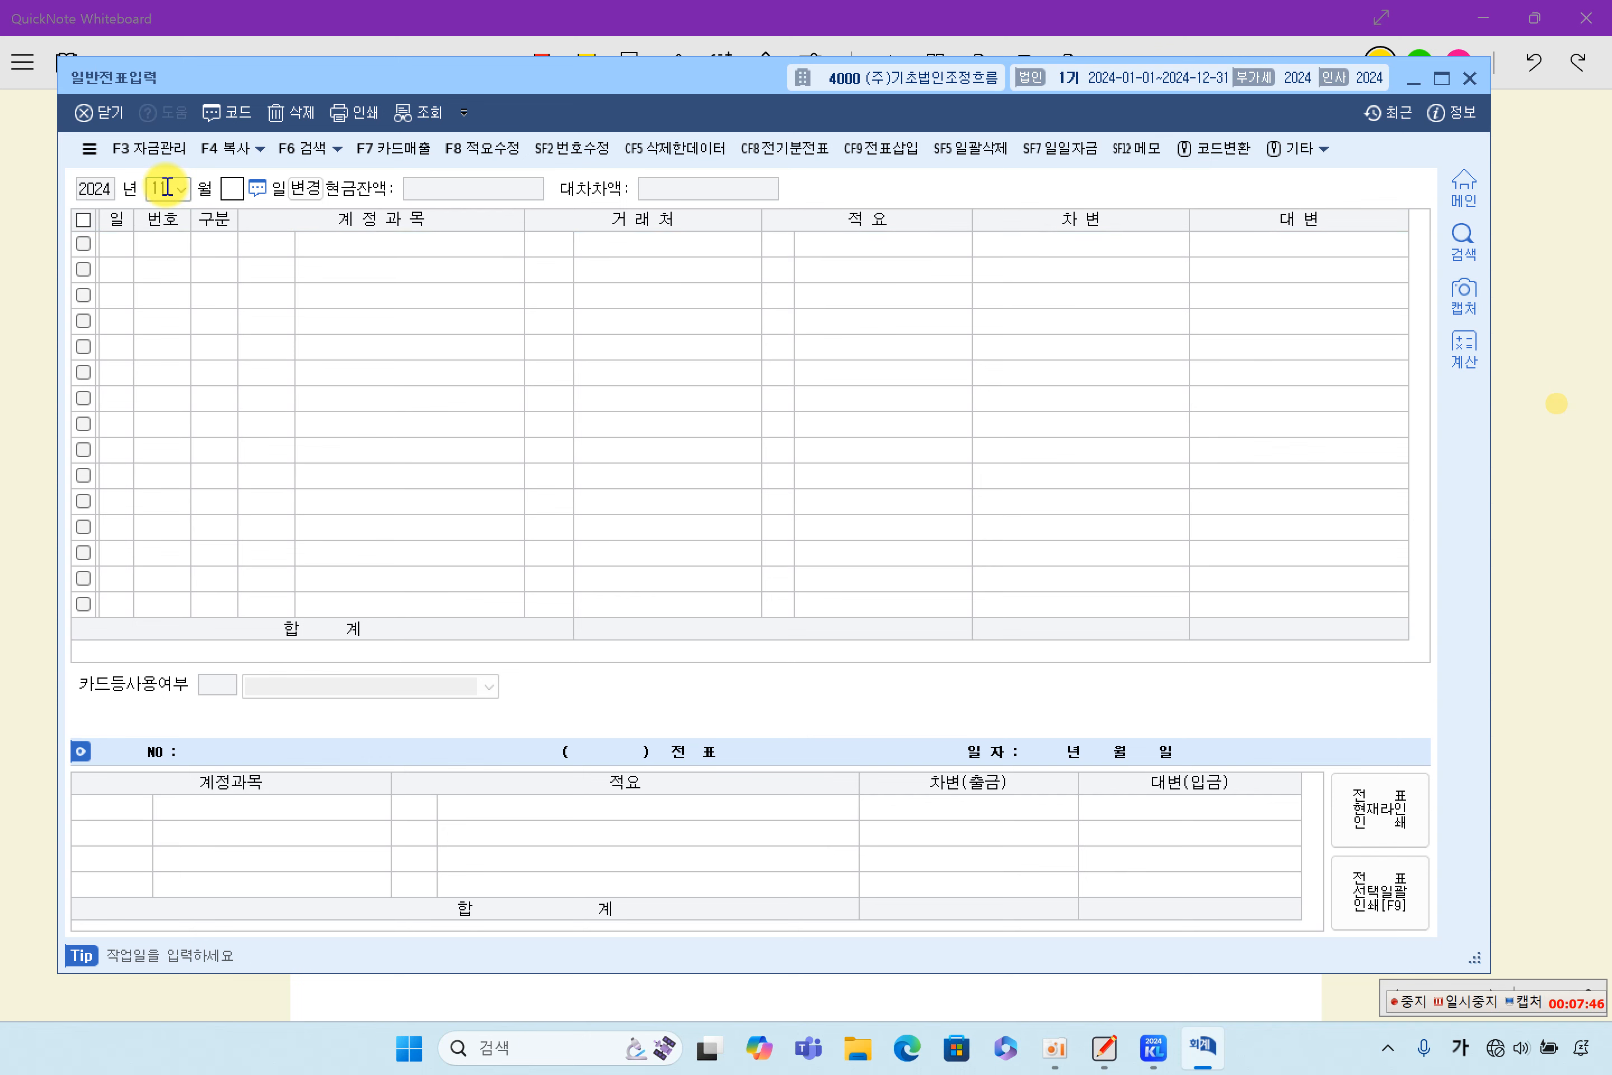
key(Return)
scroll(429, 333, up, 3)
click(415, 270)
click(414, 318)
click(414, 375)
click(414, 398)
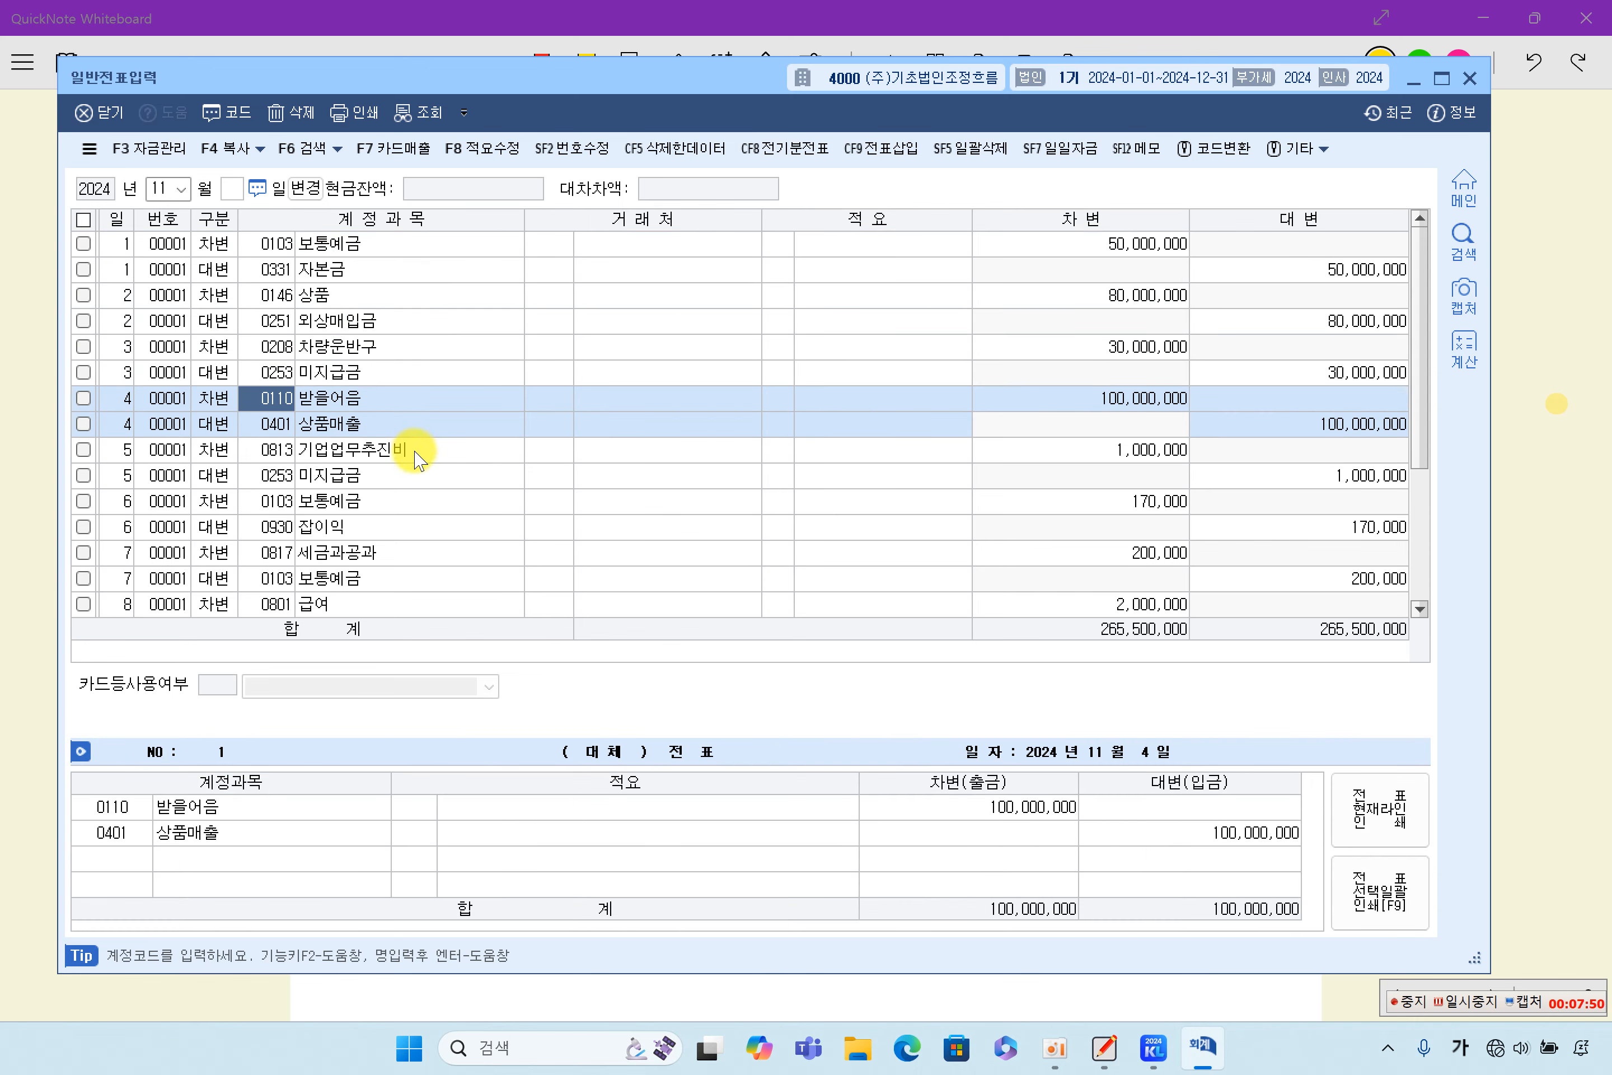
click(417, 458)
click(425, 522)
scroll(424, 521, down, 2)
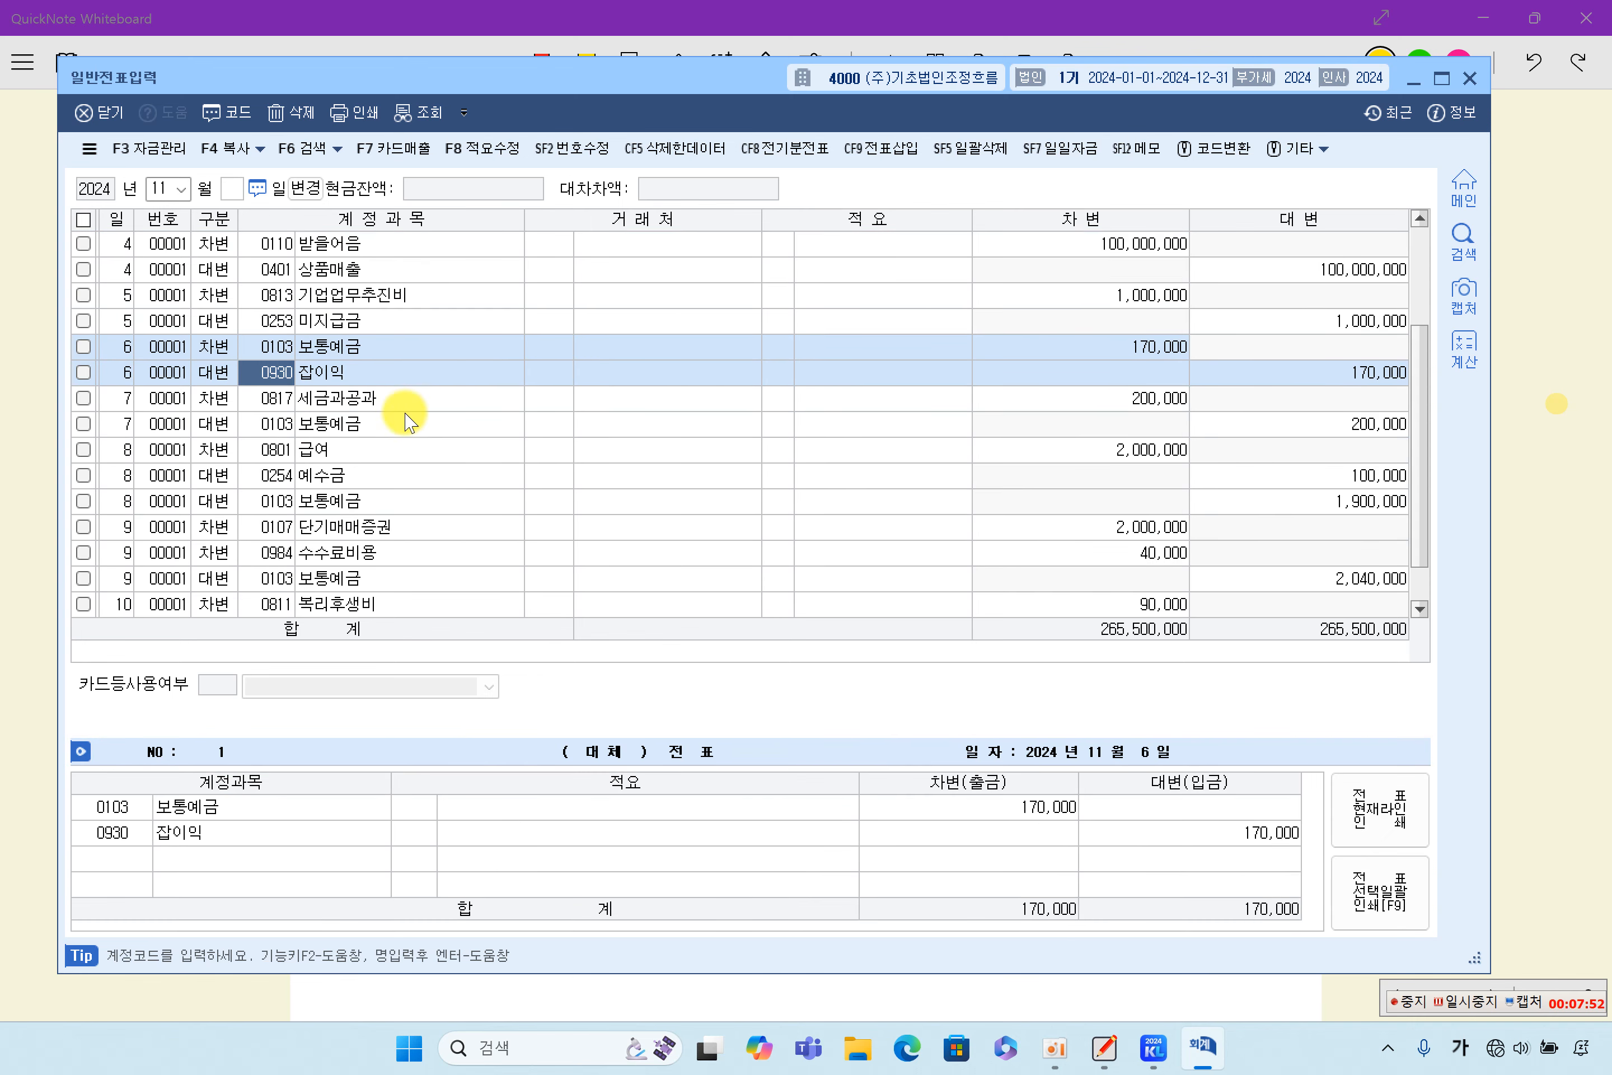
click(412, 433)
click(409, 456)
click(412, 552)
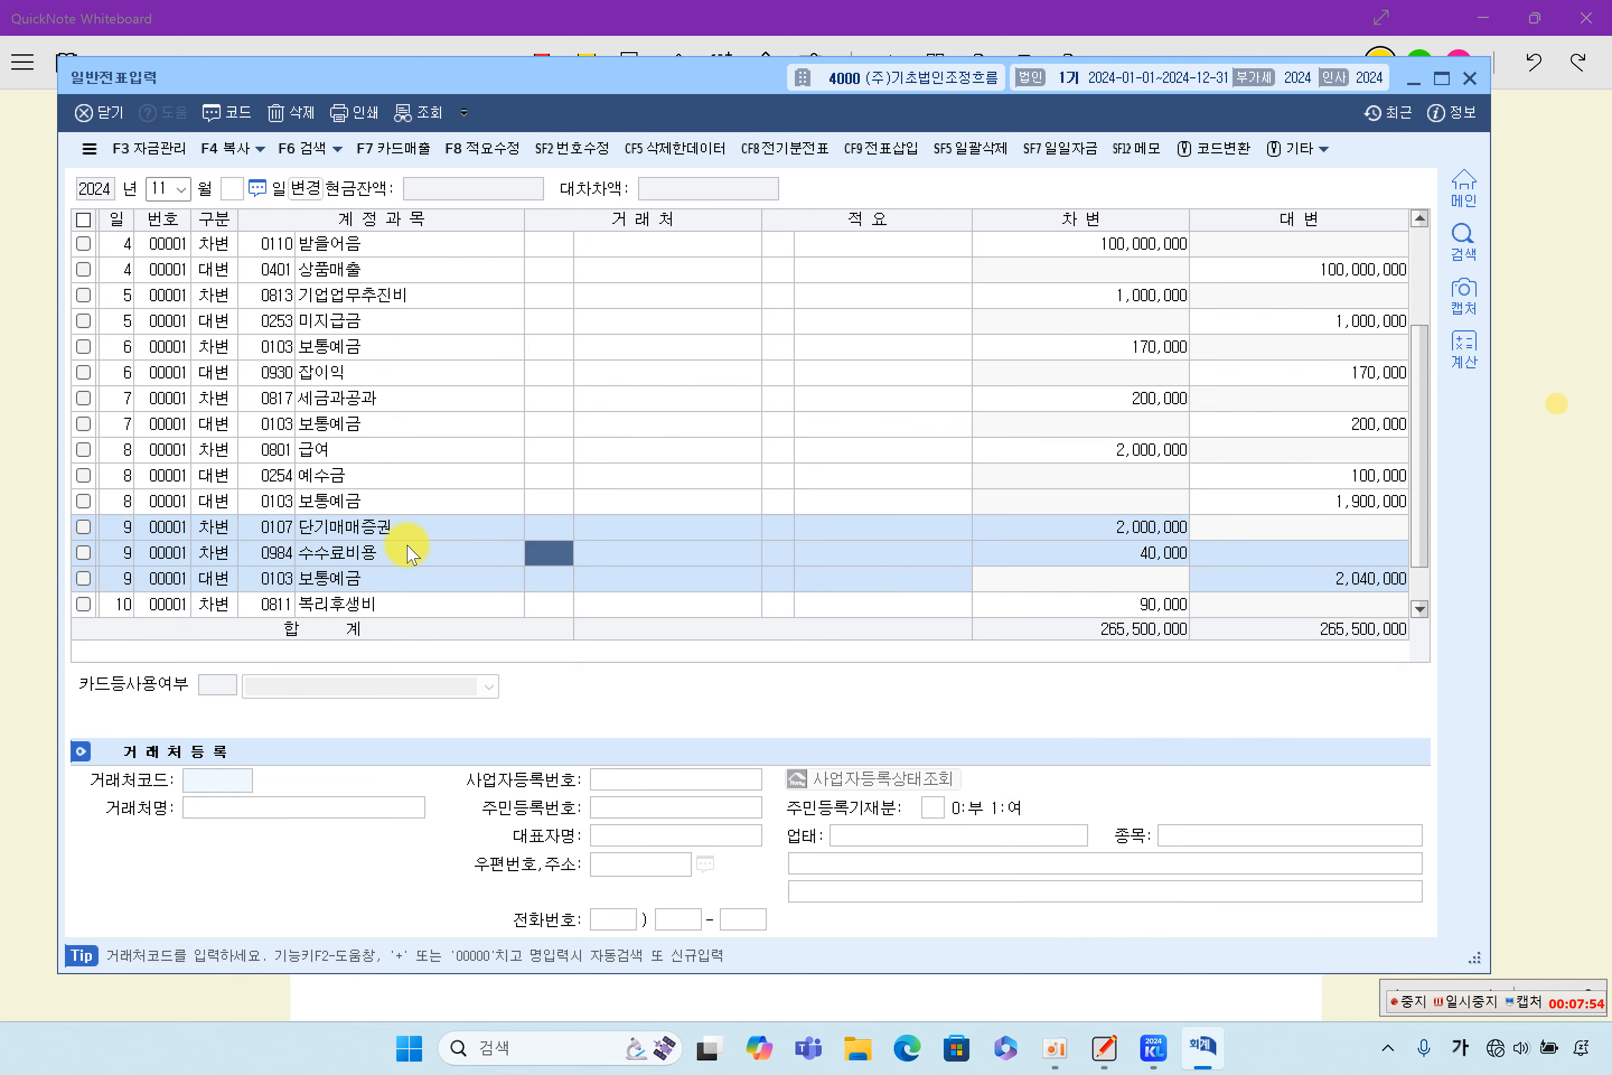
scroll(413, 548, down, 2)
click(426, 586)
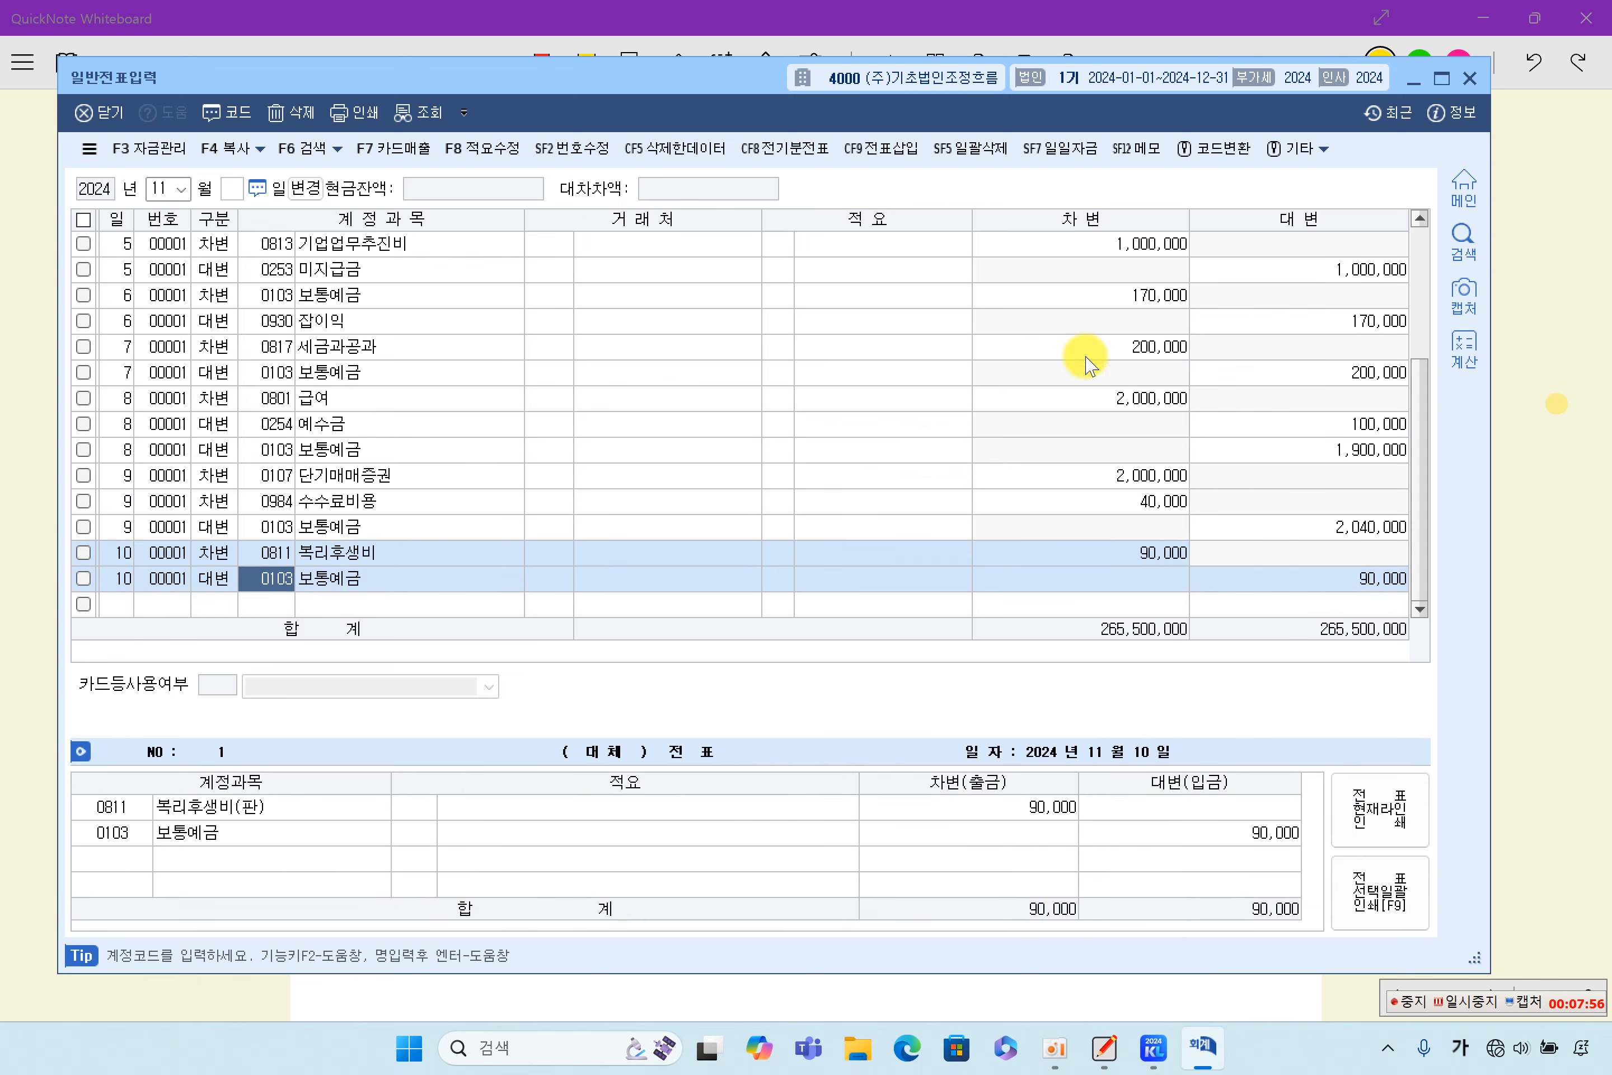
click(1469, 76)
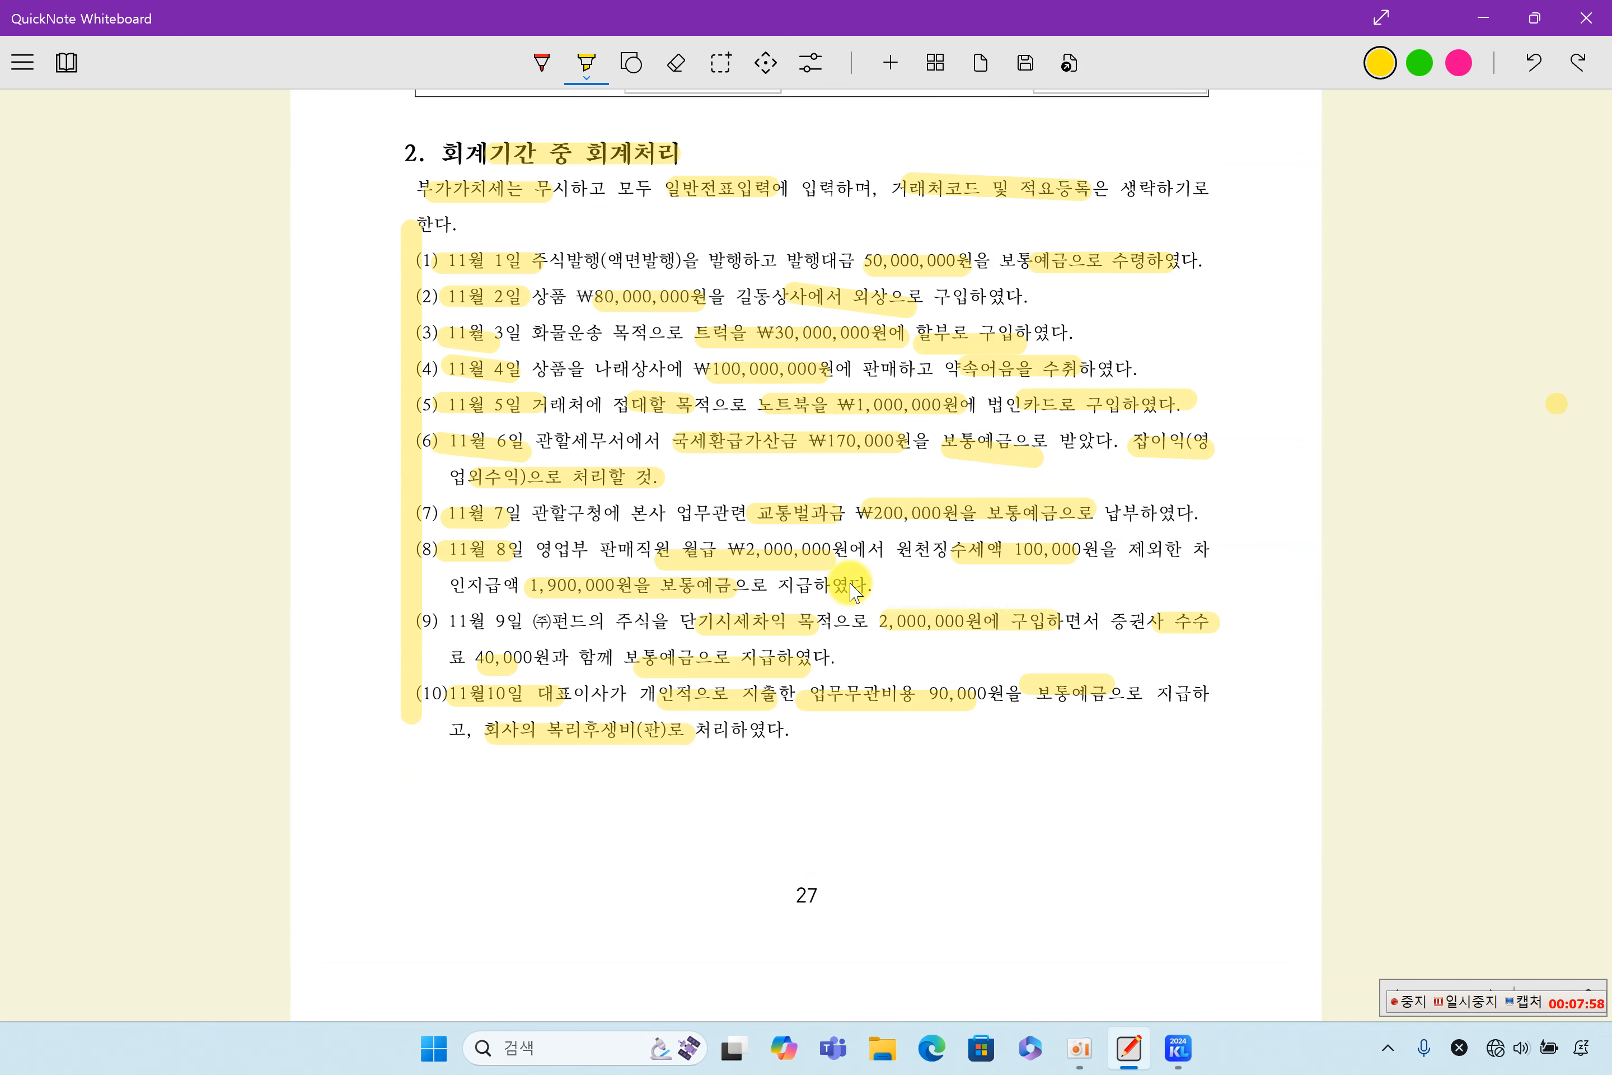
- Open the 합계잔액시산표 from the KcLep main menu and look over its asset, liability, 매출 and 판매비및일반관리비 groups
click(1178, 1048)
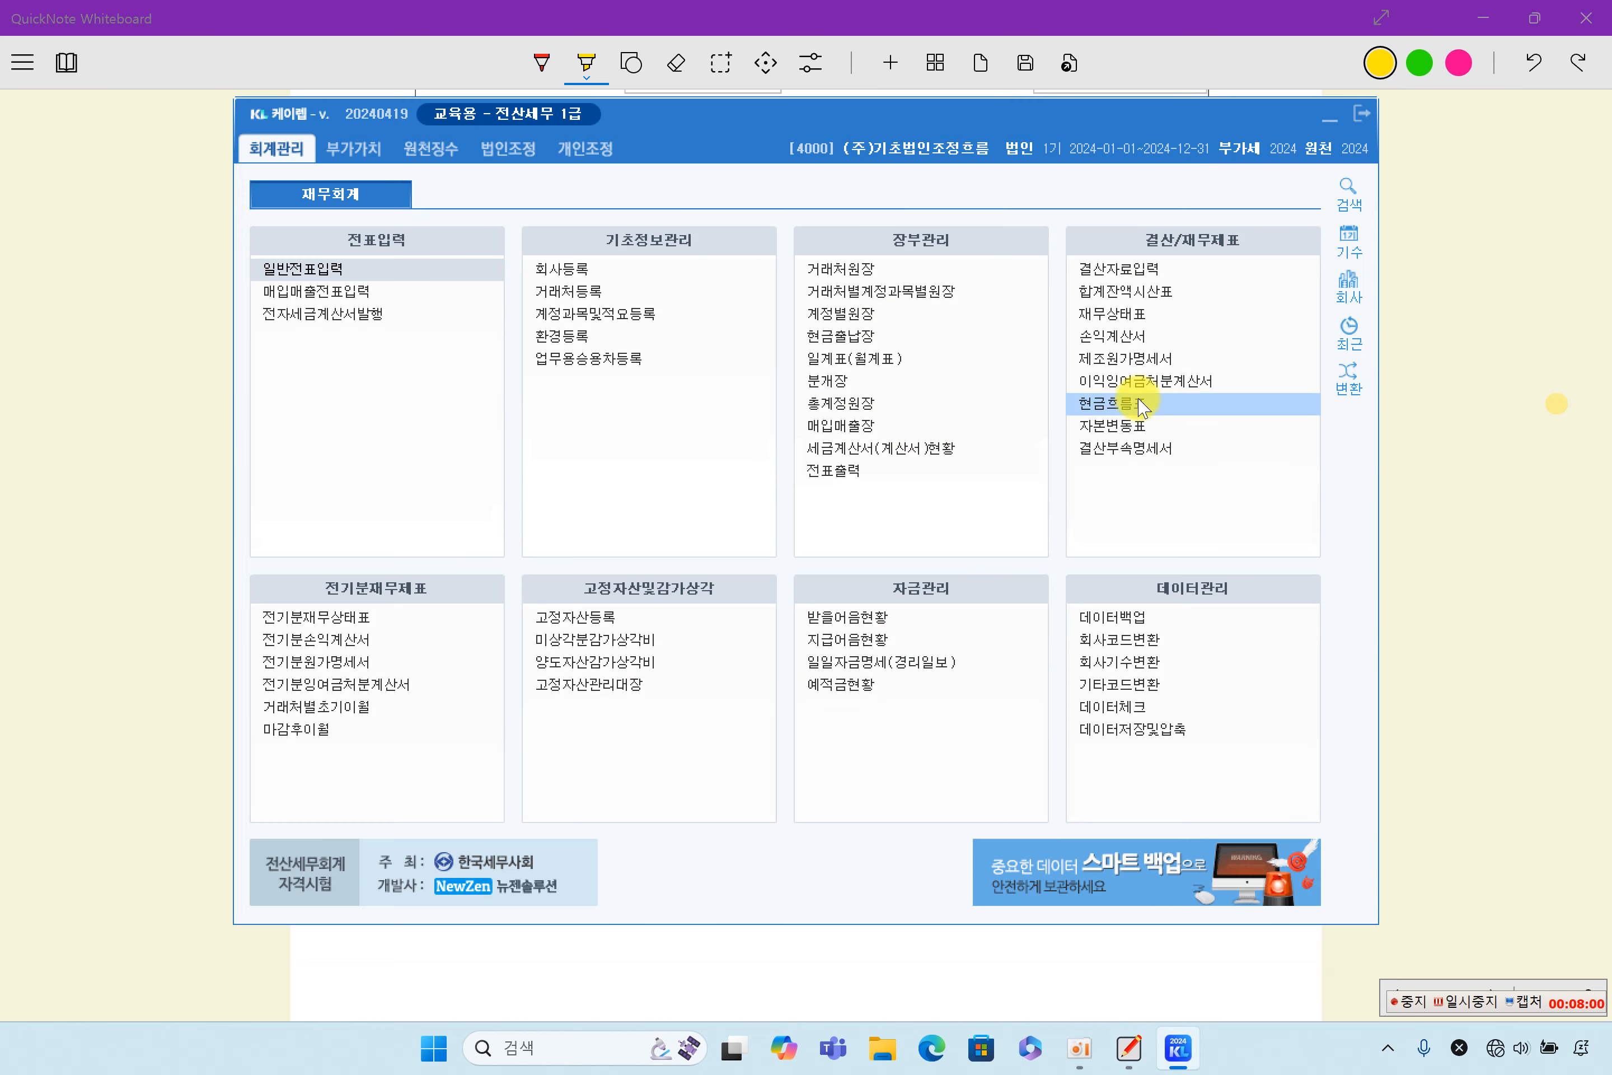
click(1146, 291)
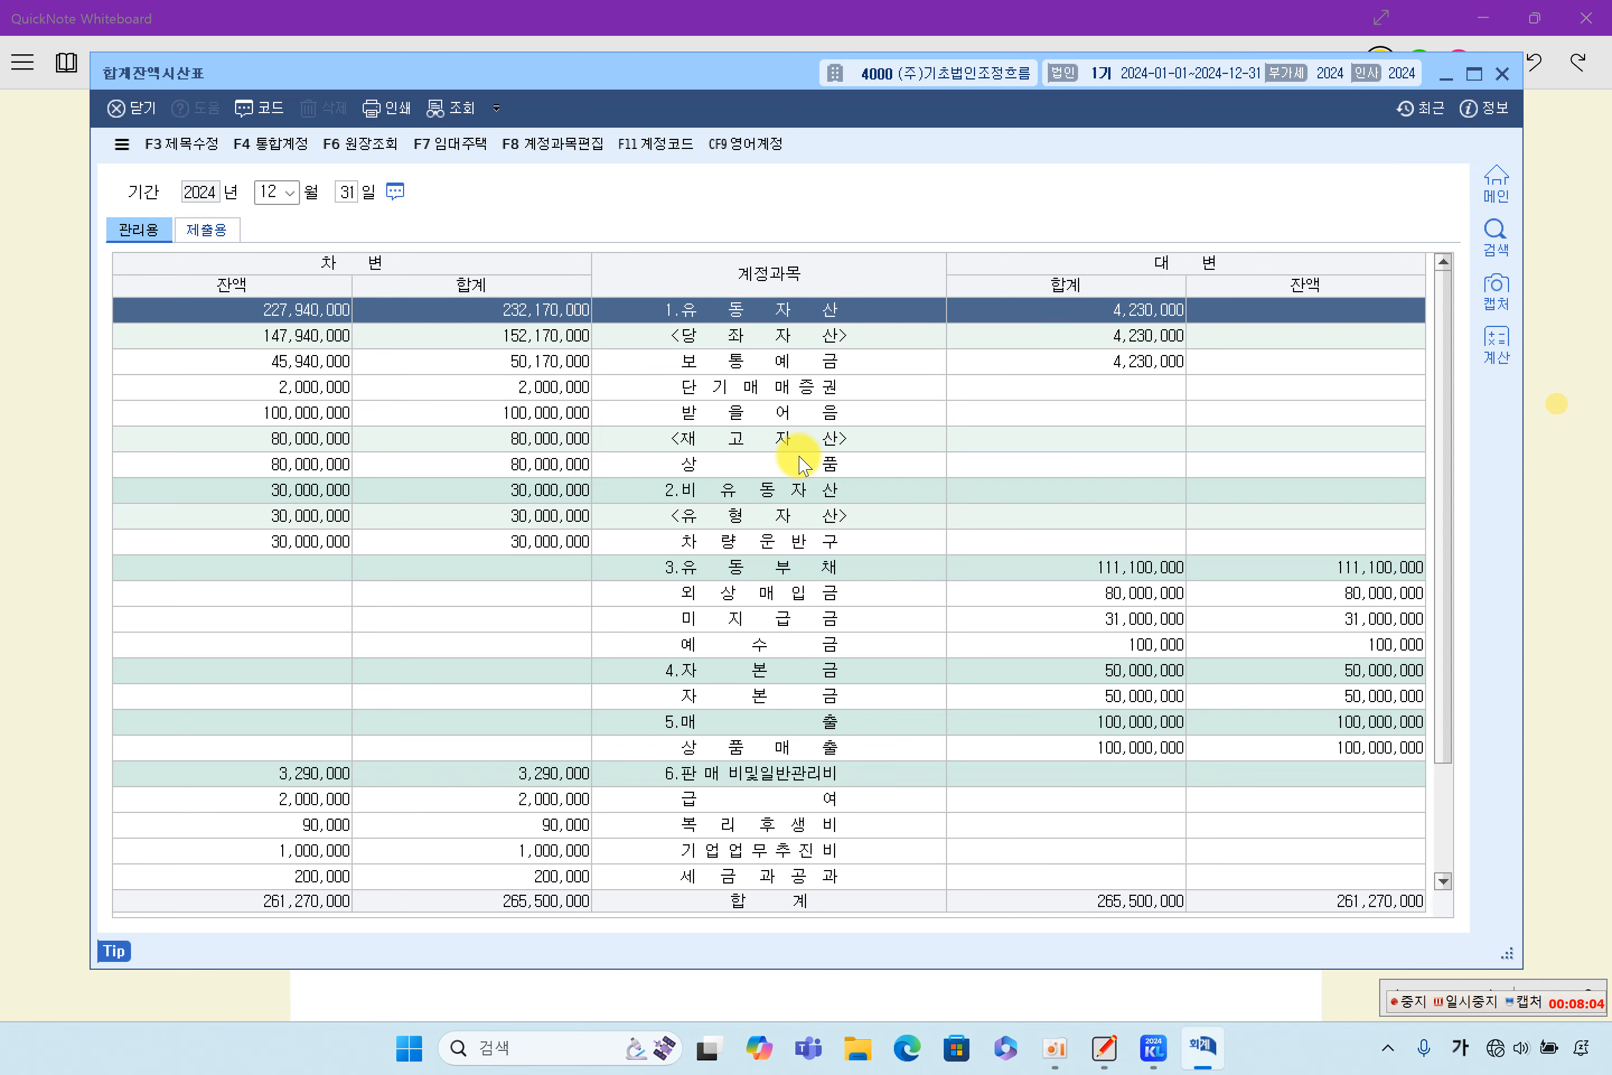
click(753, 440)
click(826, 620)
click(847, 724)
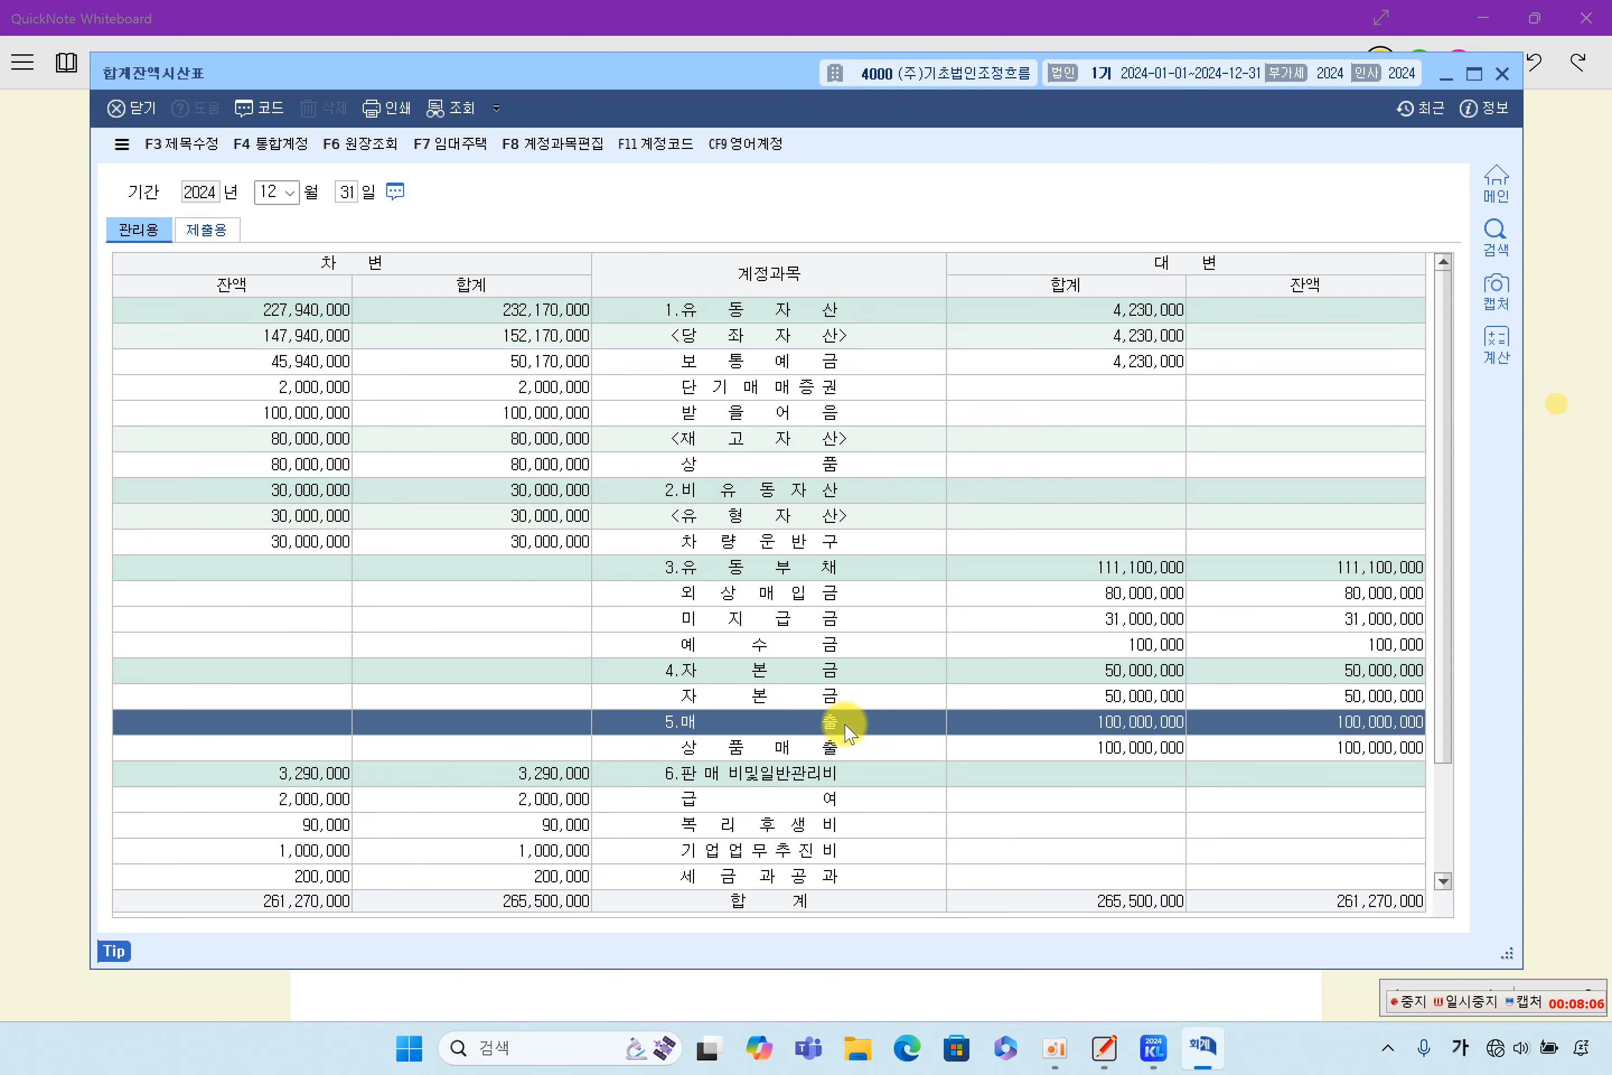
click(851, 797)
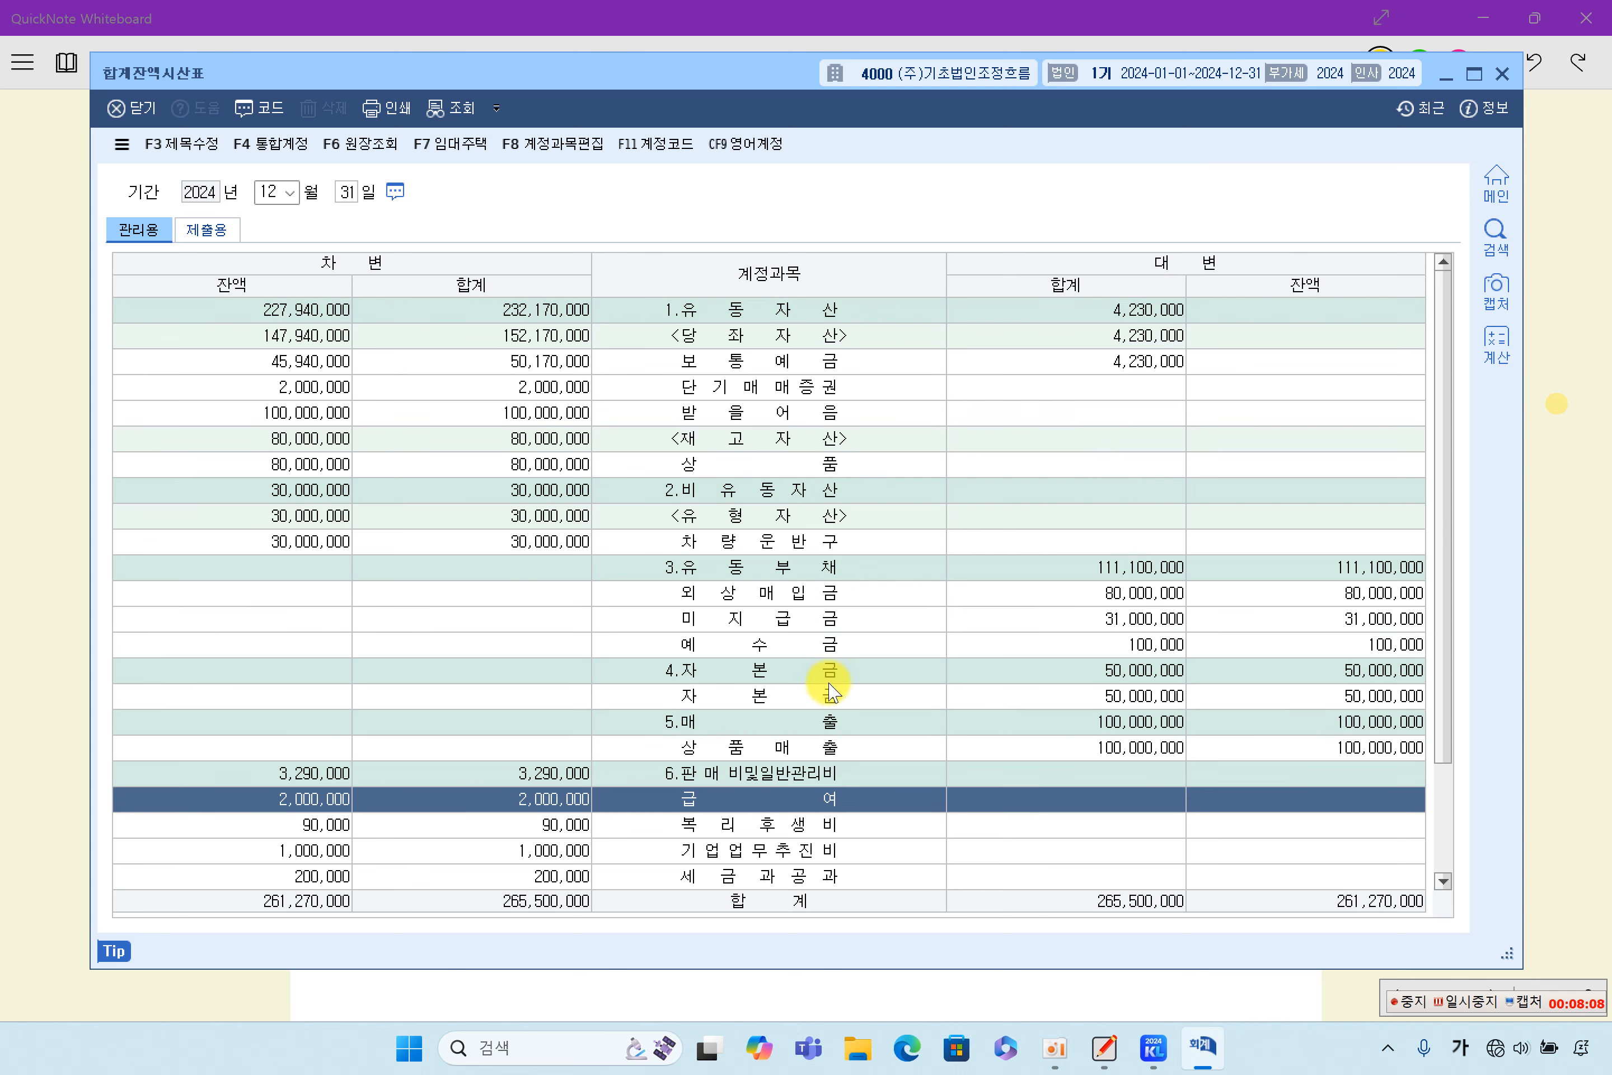
click(739, 388)
click(755, 520)
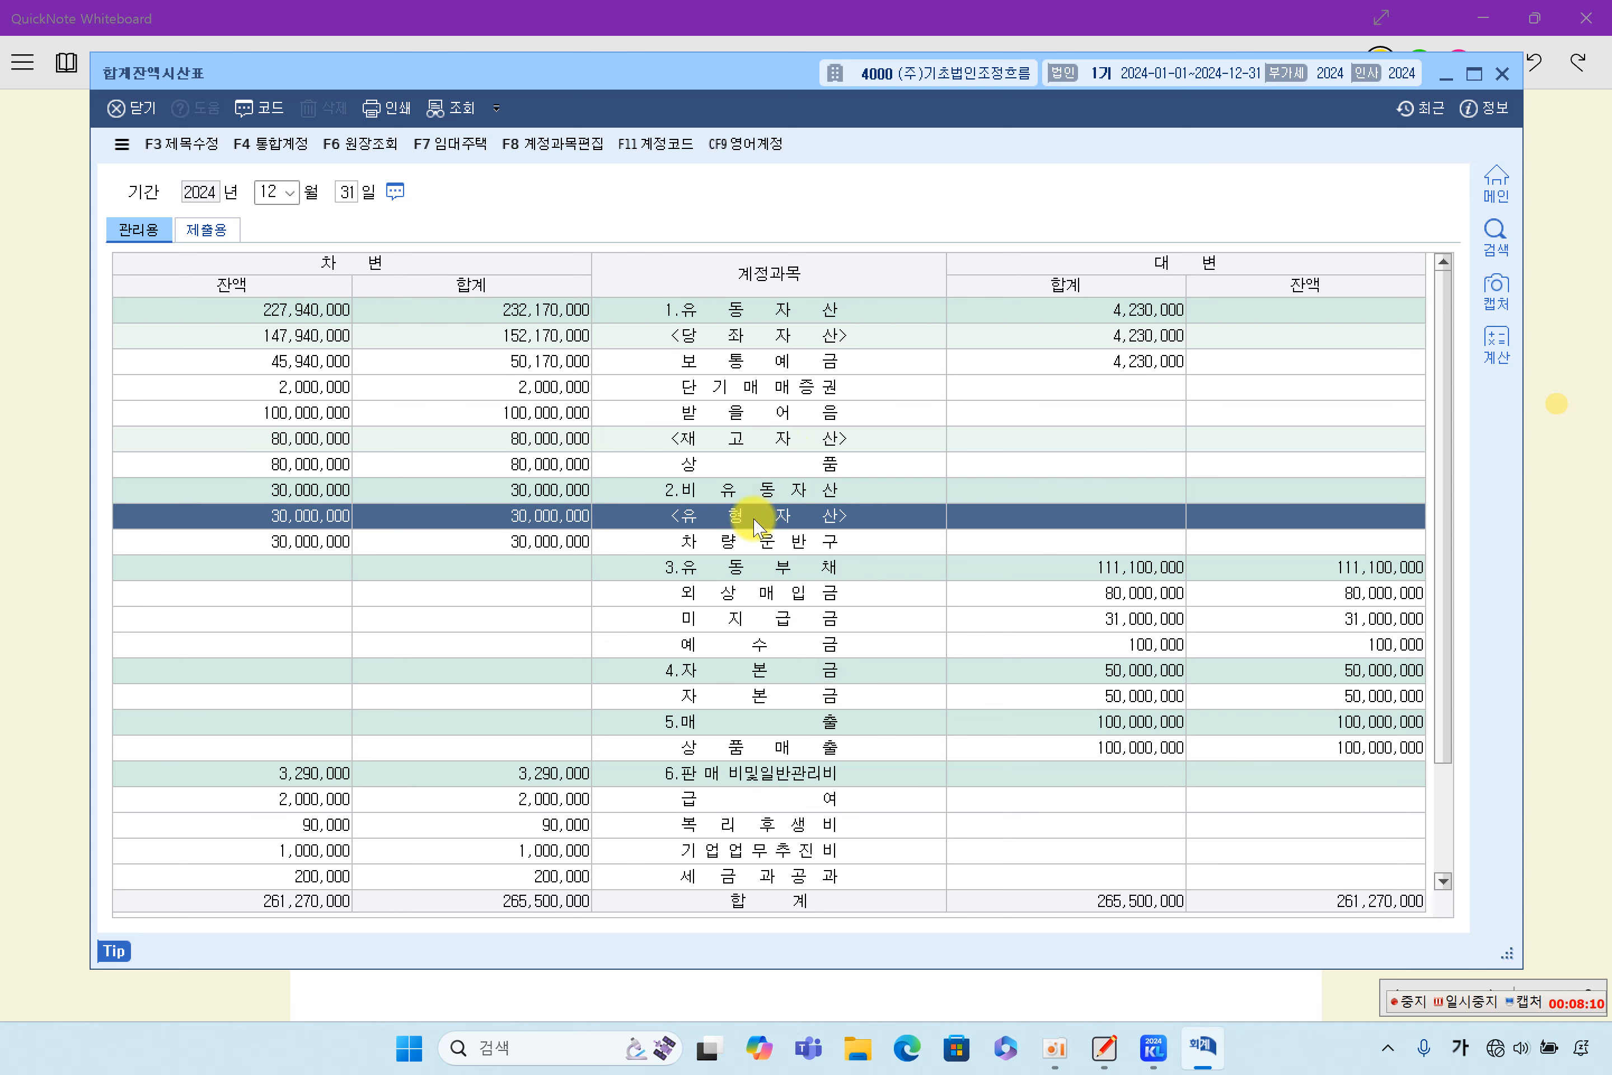
click(891, 793)
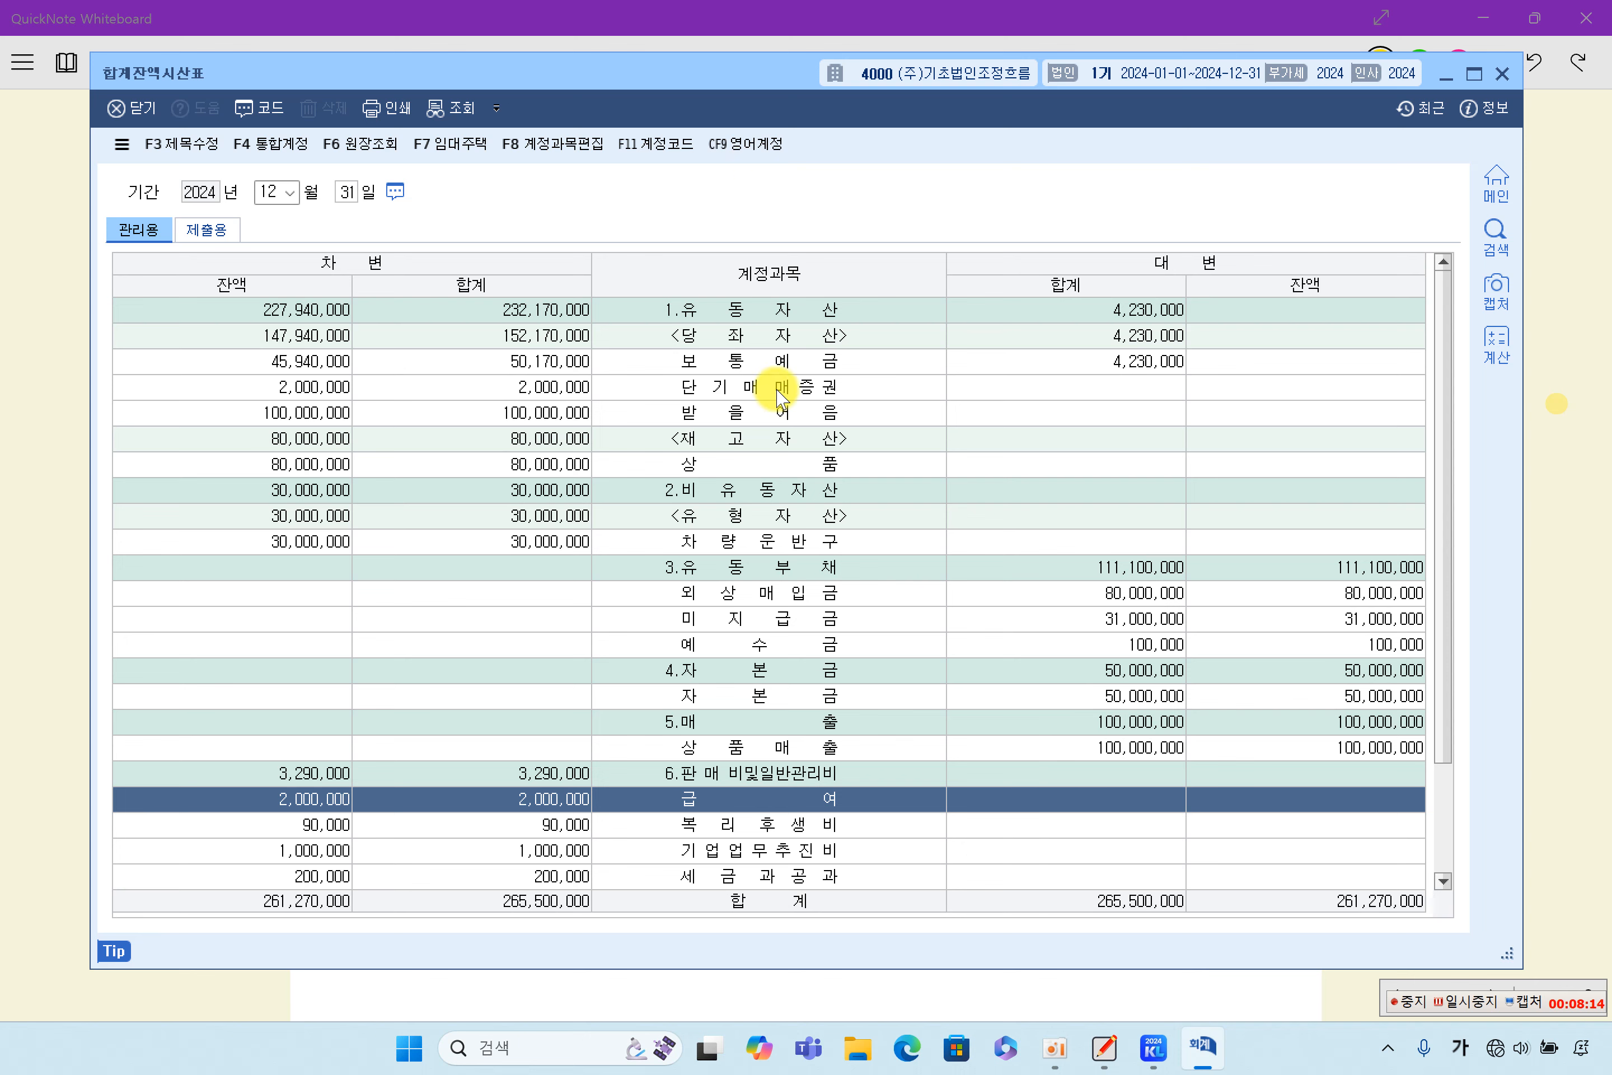
scroll(776, 447, down, 2)
scroll(768, 426, up, 2)
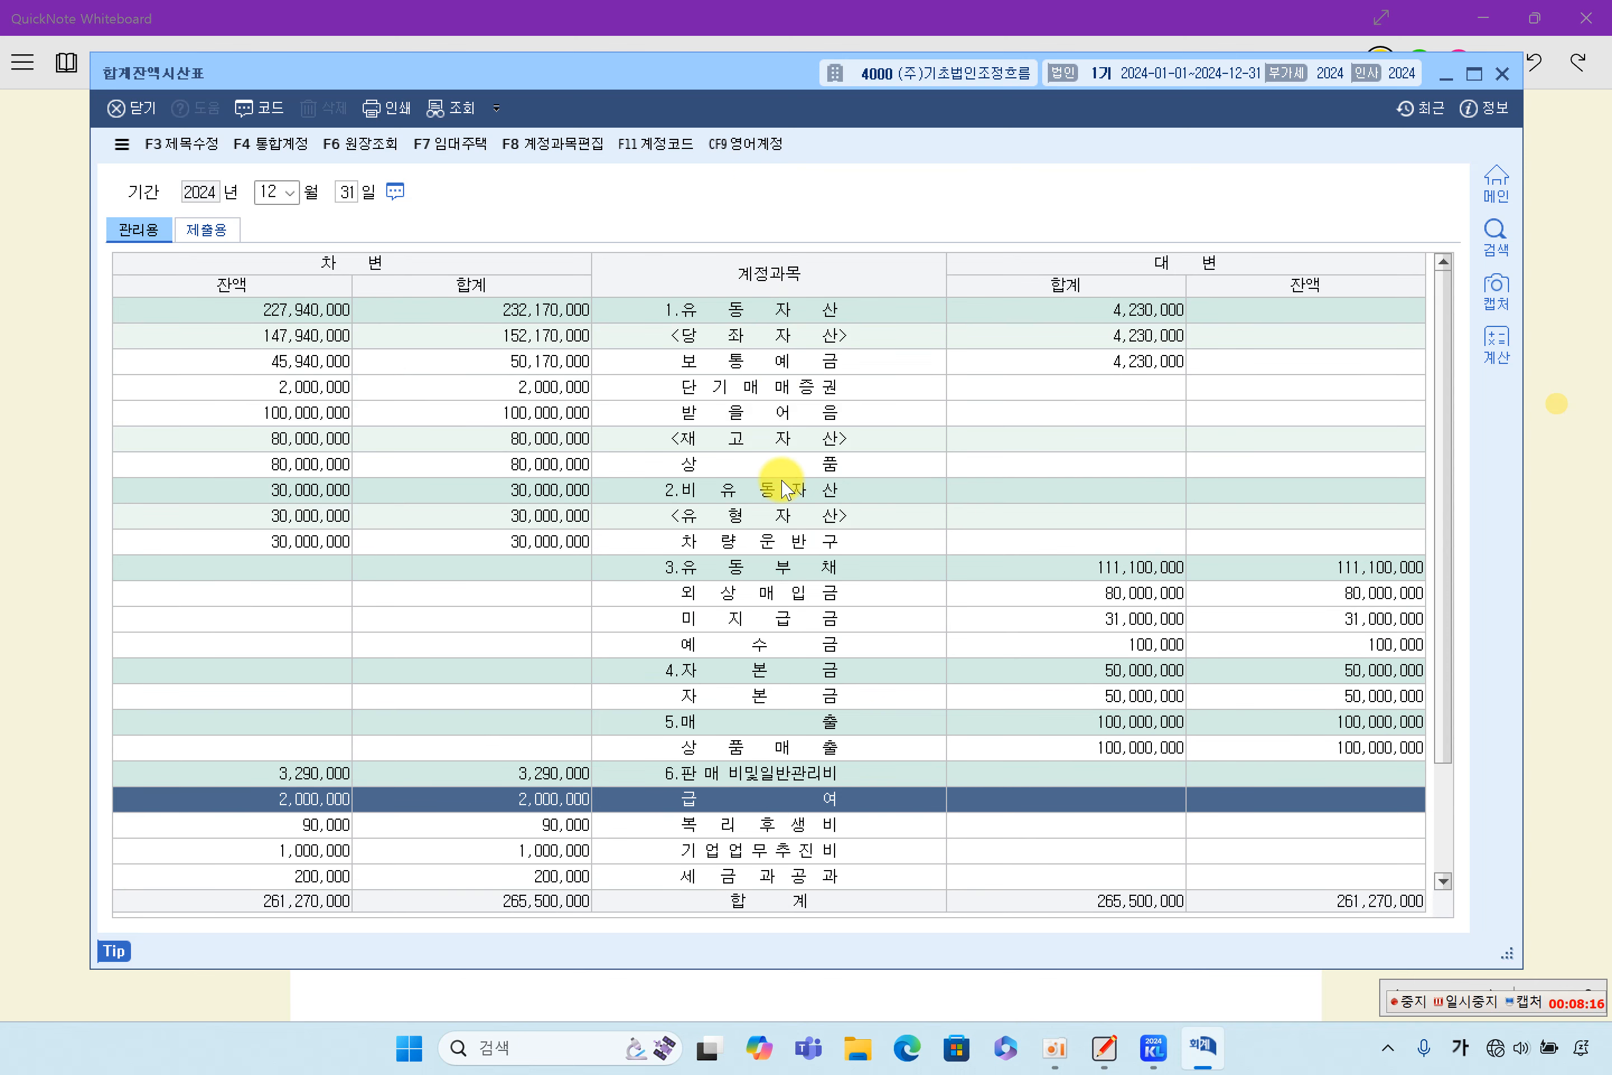
- Examine the trial balance accounts from 보통예금 through 자본금 down to 영업외비용, and close the 합계잔액시산표
click(733, 373)
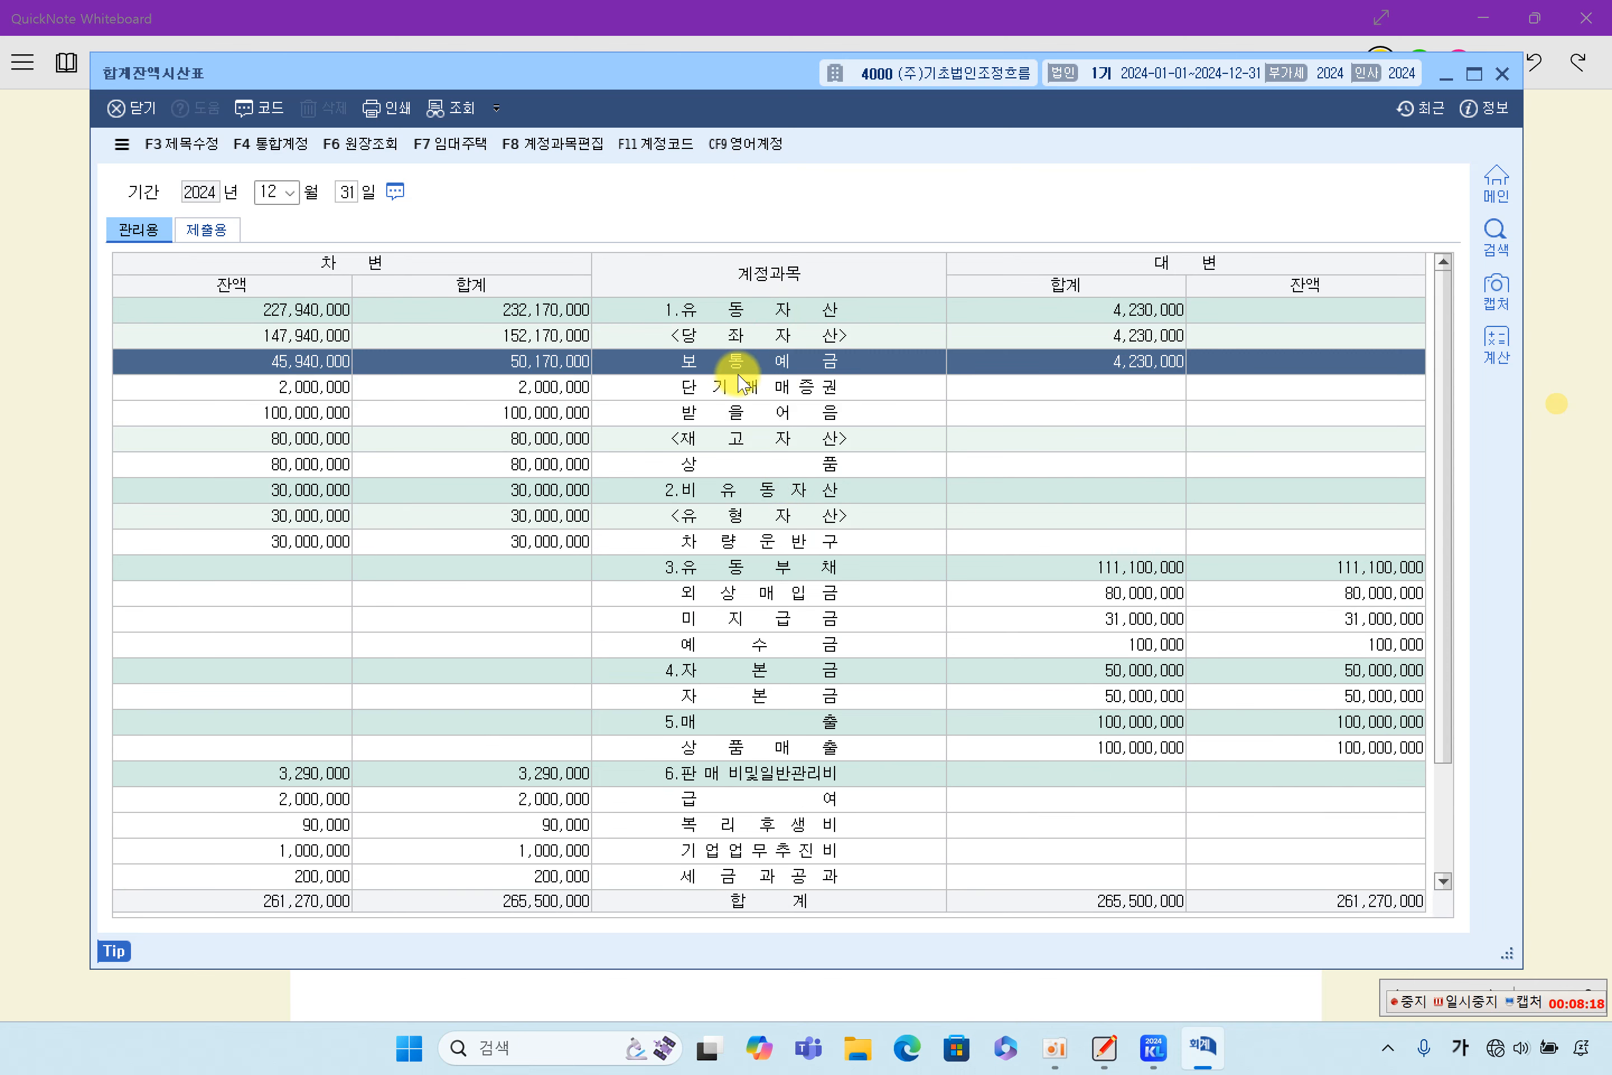
click(750, 394)
click(757, 419)
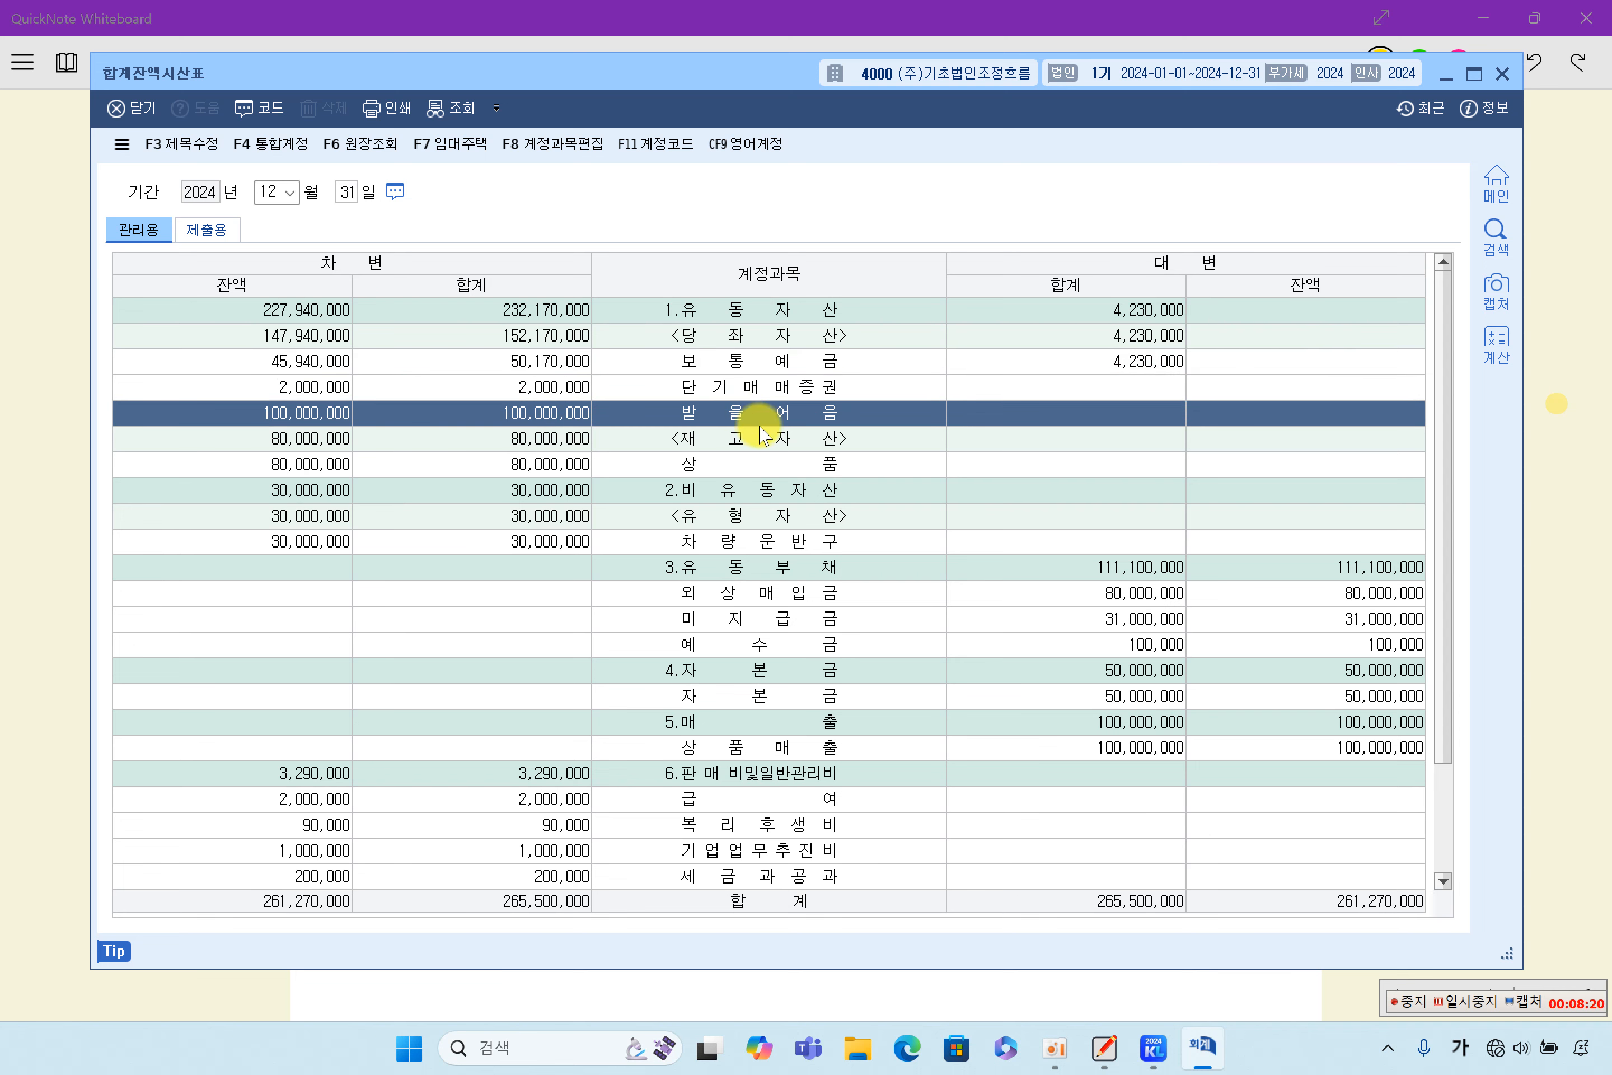
click(744, 457)
click(770, 544)
click(781, 596)
click(788, 671)
scroll(790, 693, down, 2)
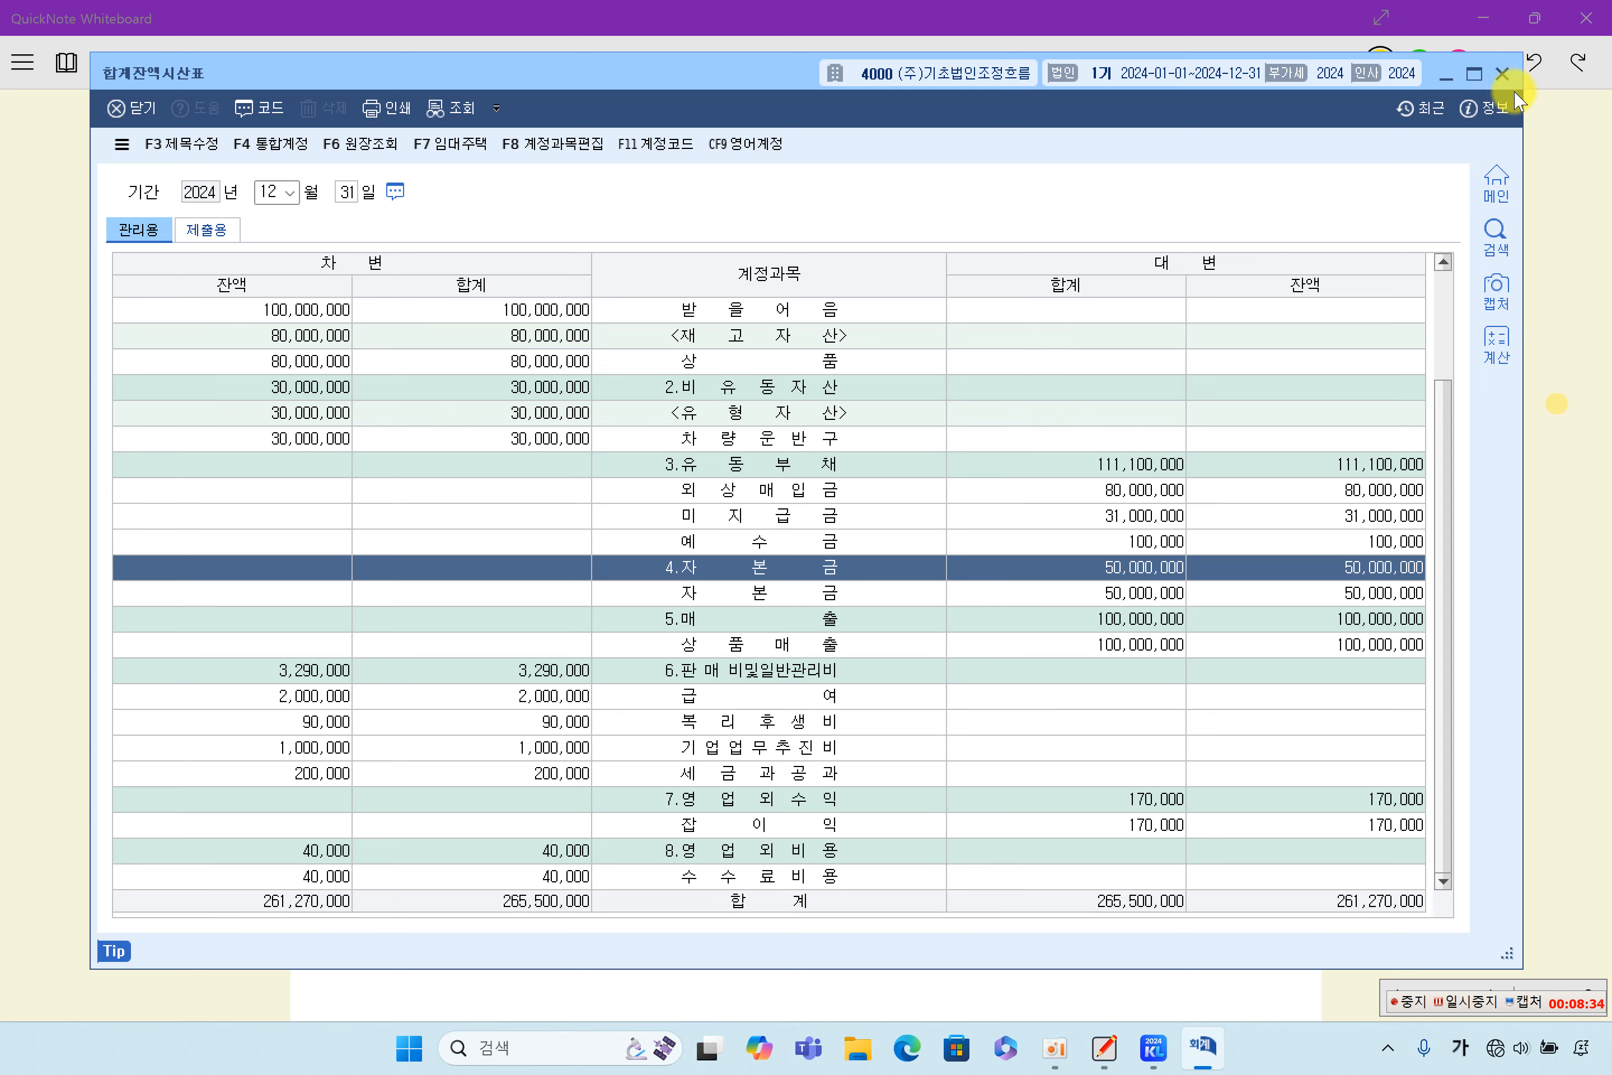
click(1502, 73)
- Go to 3. 기말수정분개 in QuickNote Whiteboard and highlight in yellow 잔액시산표 and 말수정분개를 다음 in its introduction
click(1449, 540)
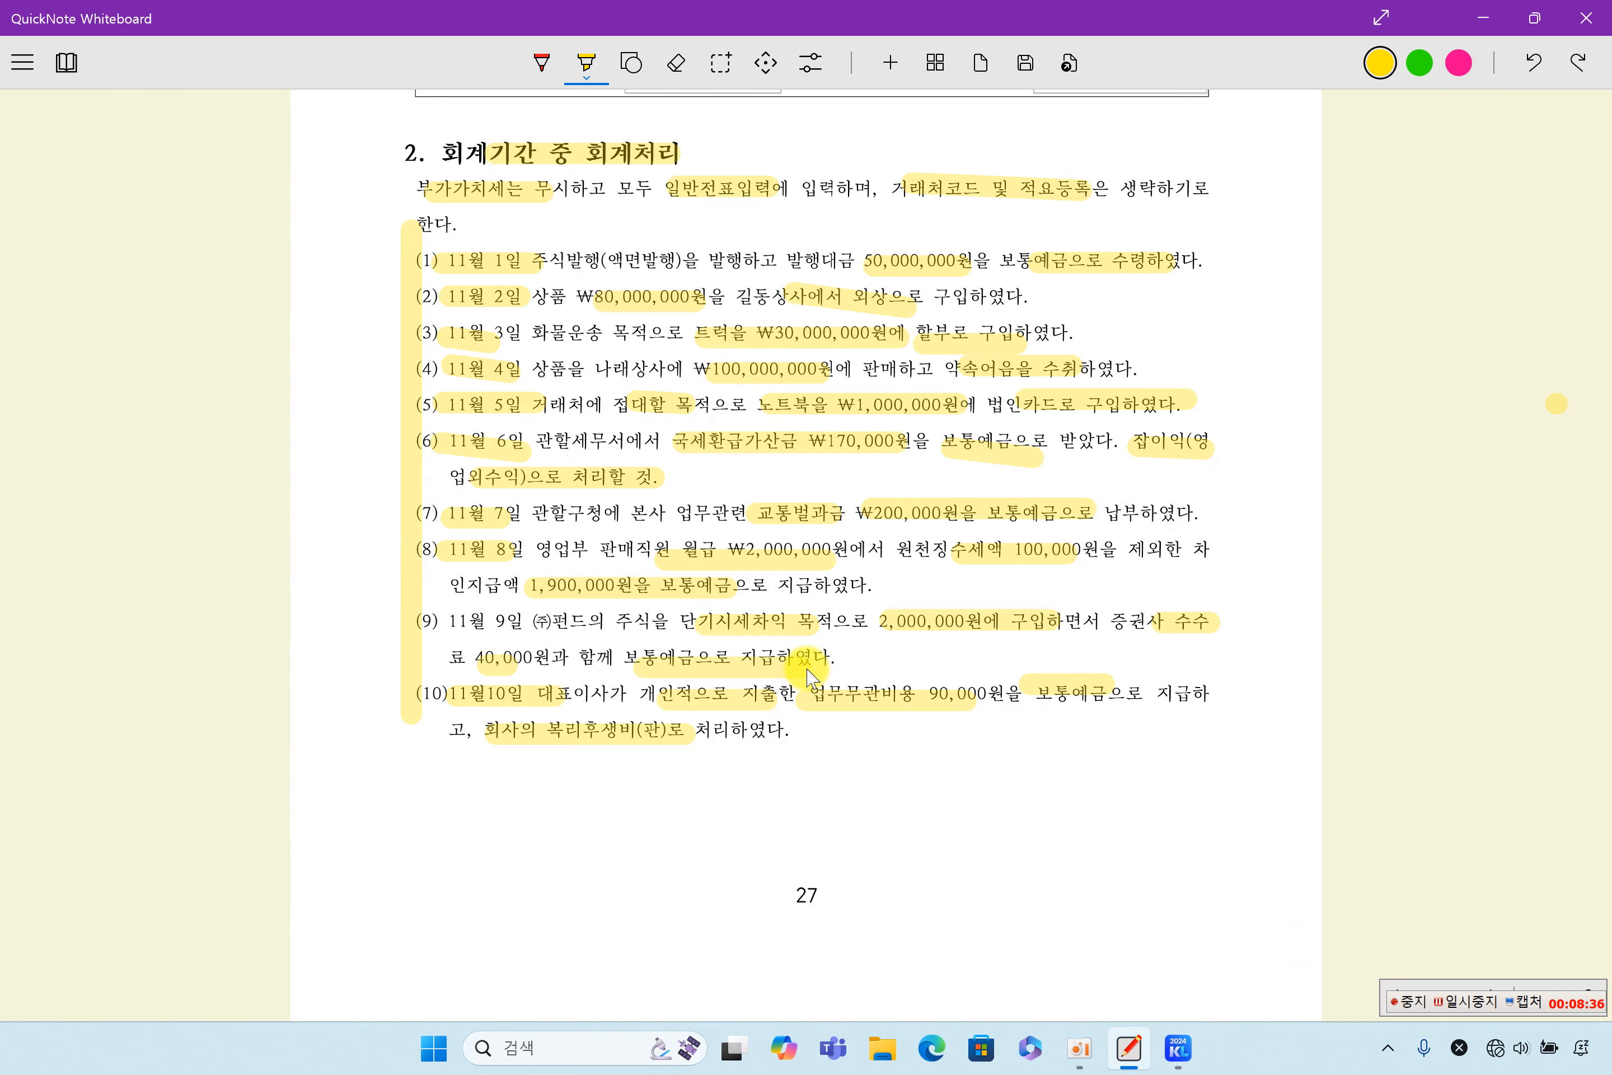
scroll(808, 676, down, 20)
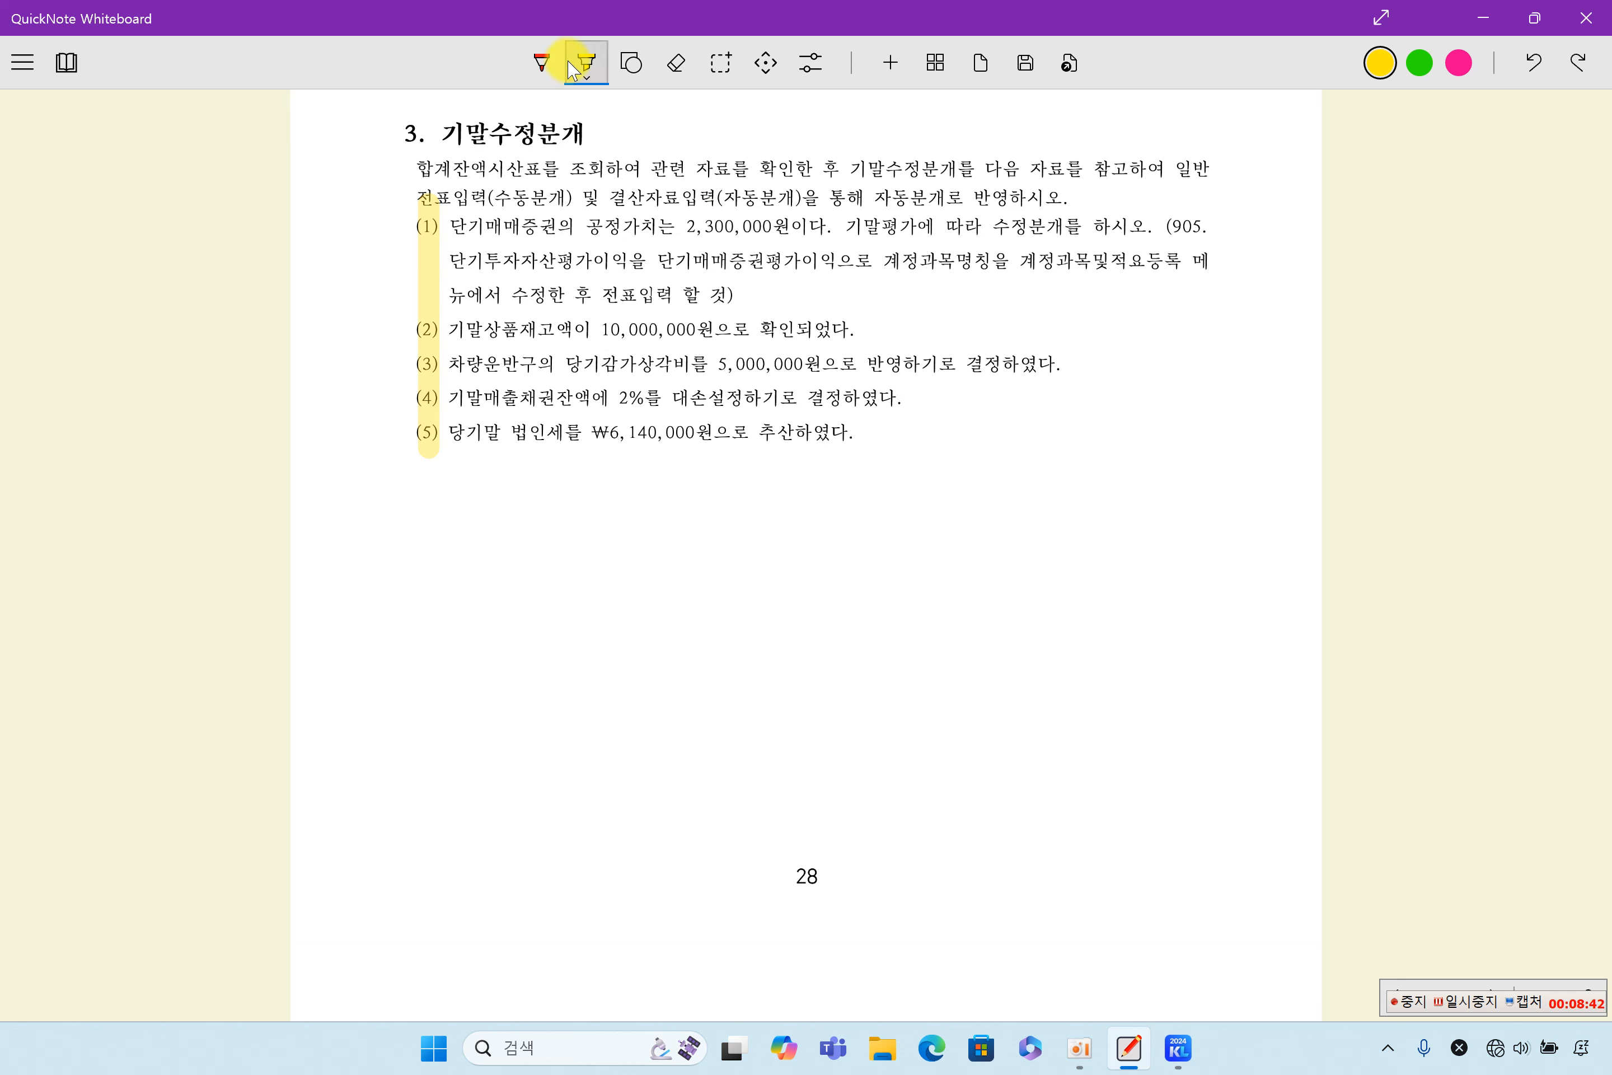
drag(472, 171, 540, 169)
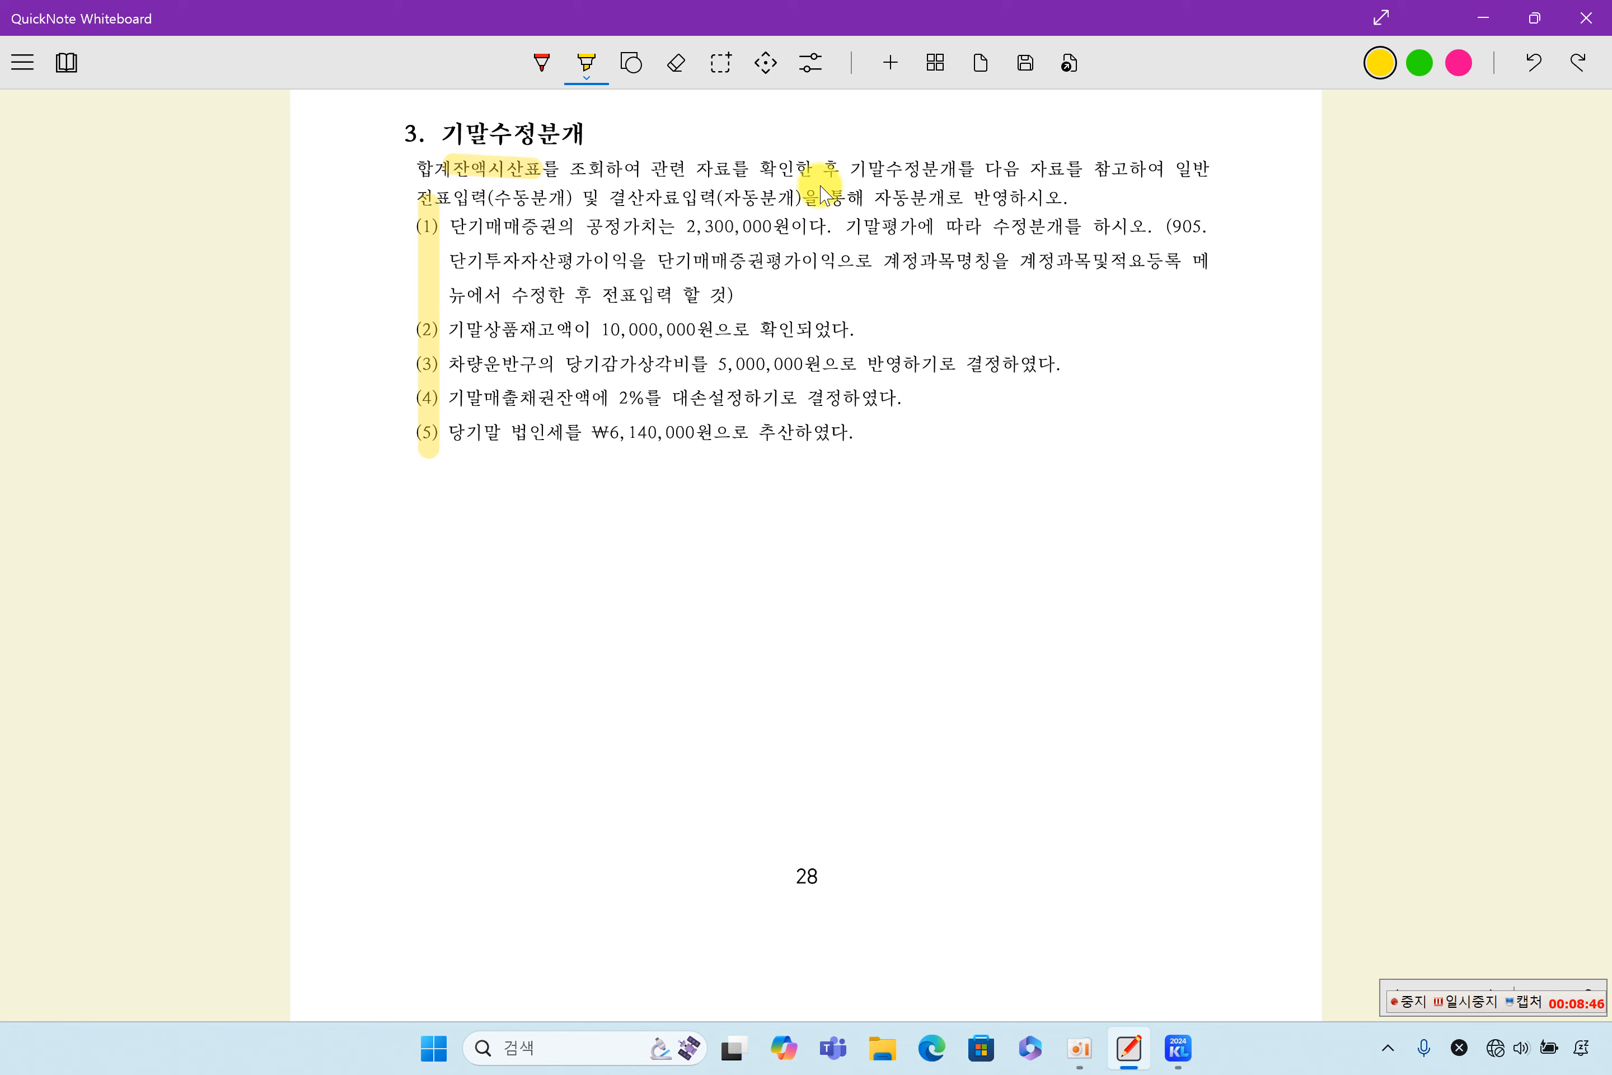
drag(869, 169, 1012, 169)
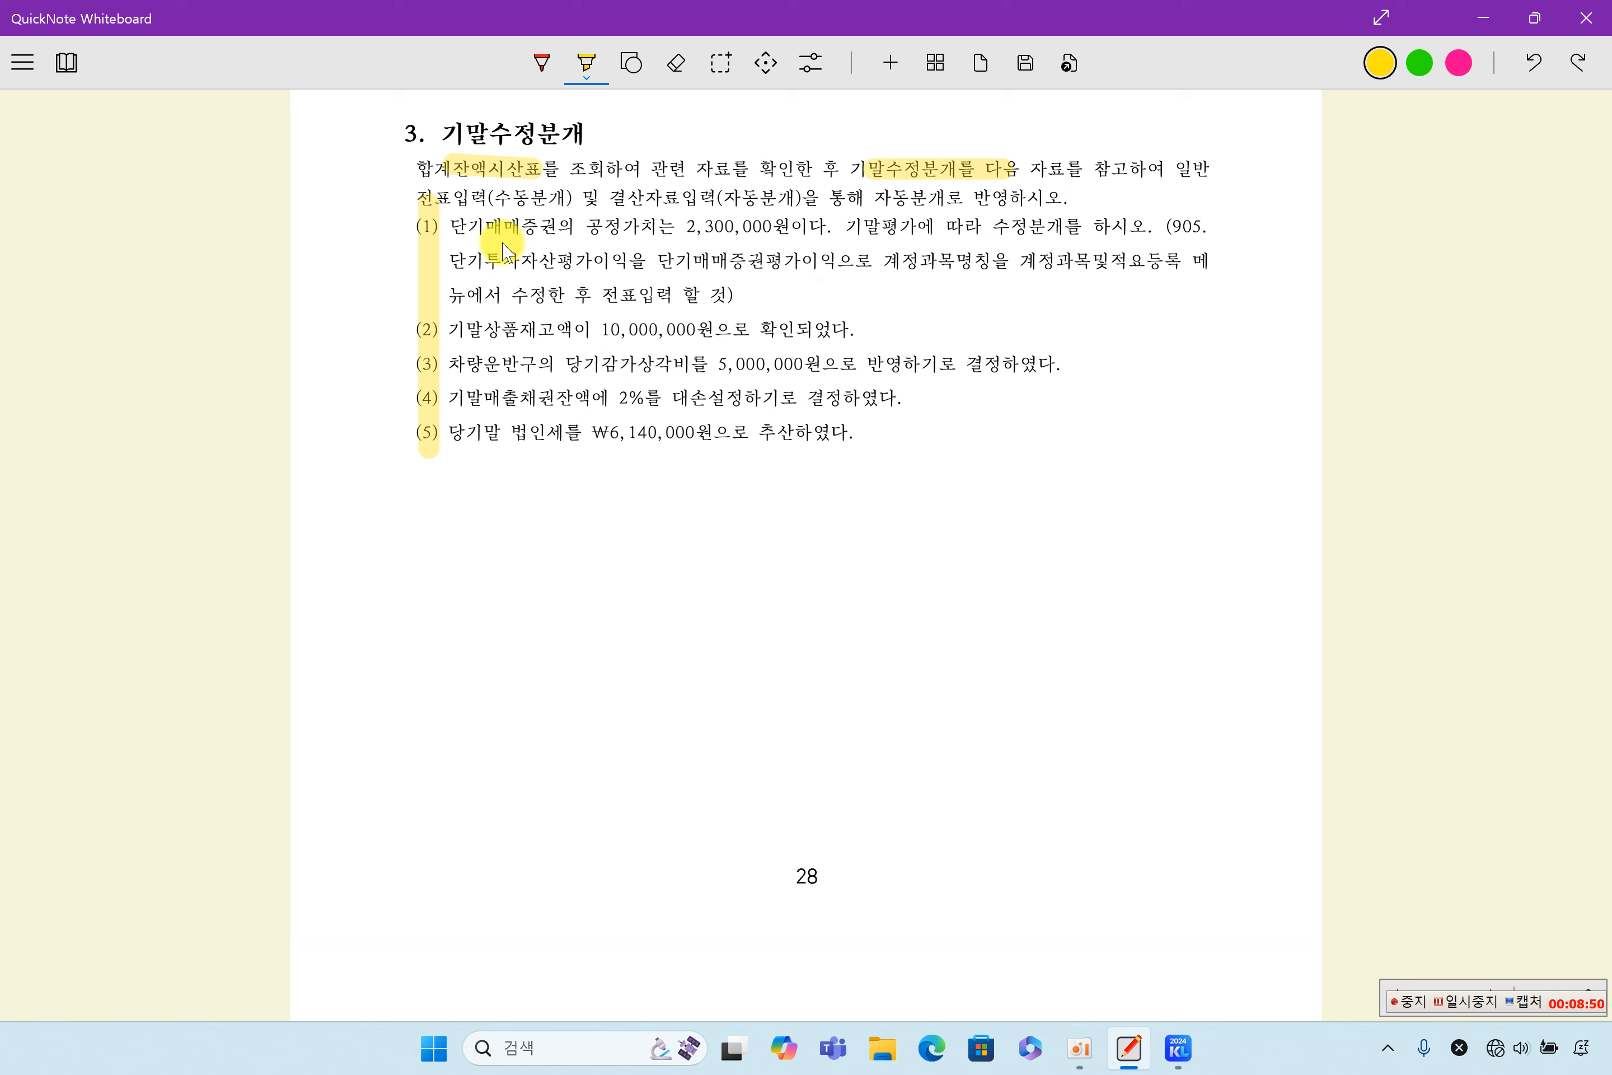
- Highlight in item (1) 매매증권, 2,300,000원, 기말평가에, 수정분개를, 905. 단기투자자산평가이익, 단기매매증권평가이익으로 and 계정과목명칭을 계정과
drag(489, 228, 789, 229)
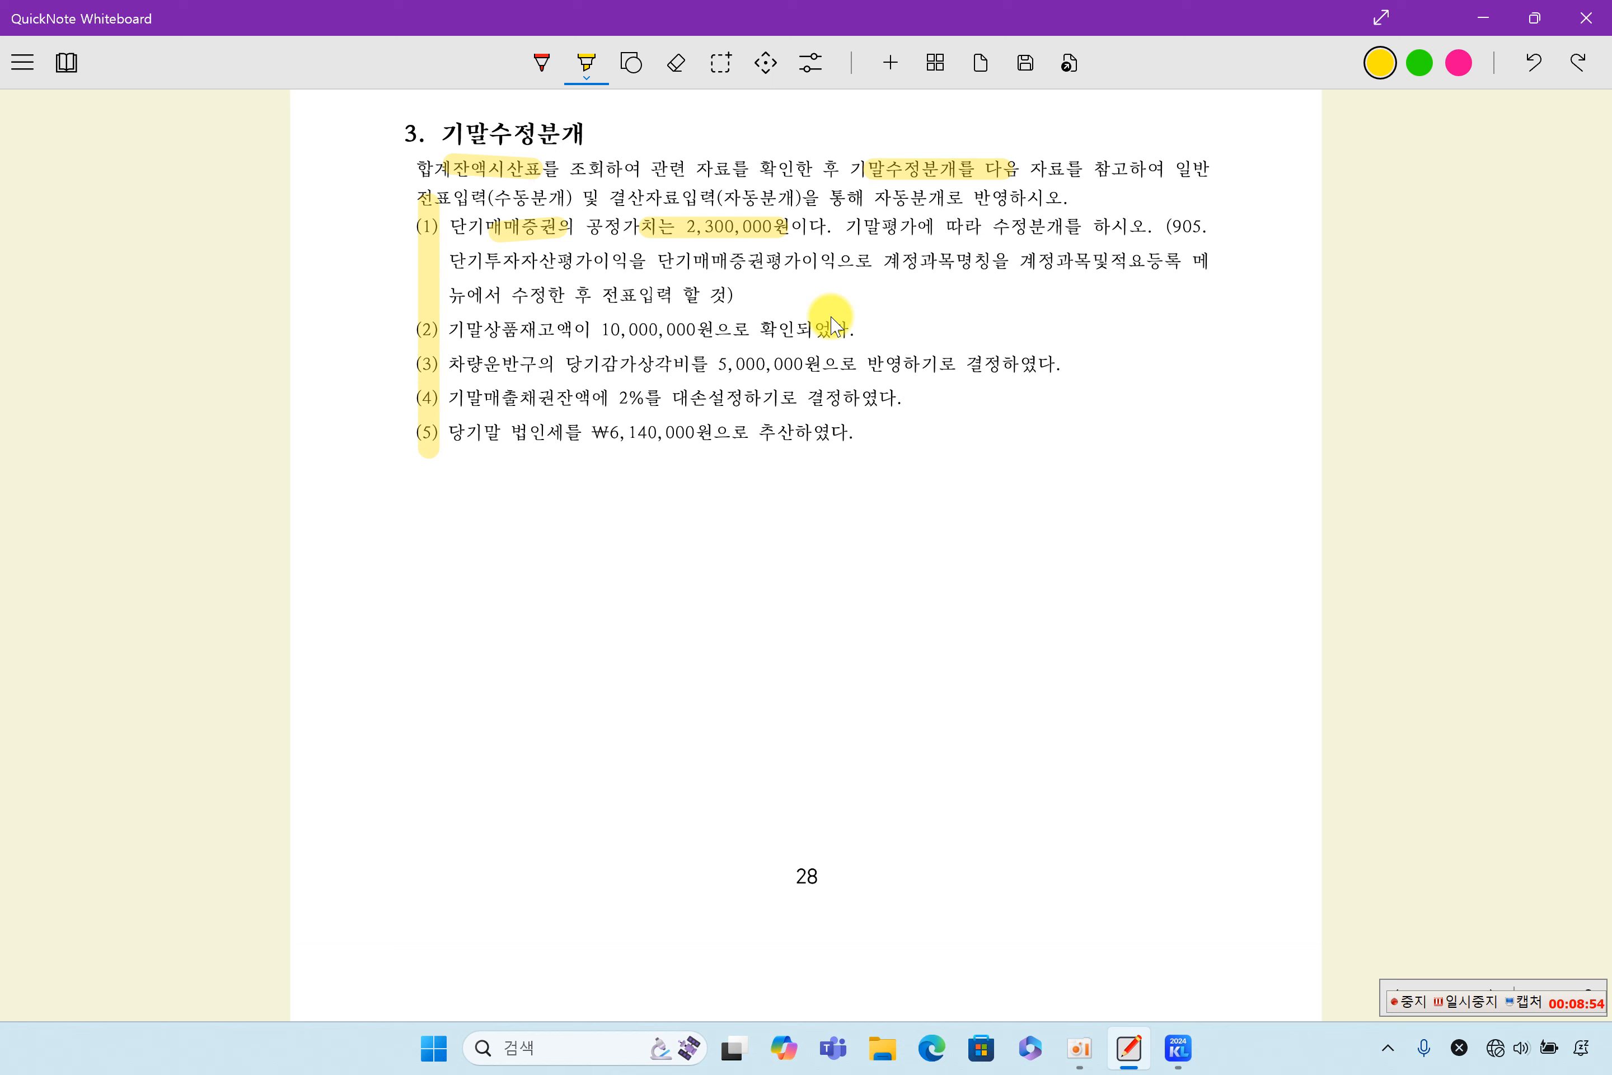
drag(864, 235, 1198, 227)
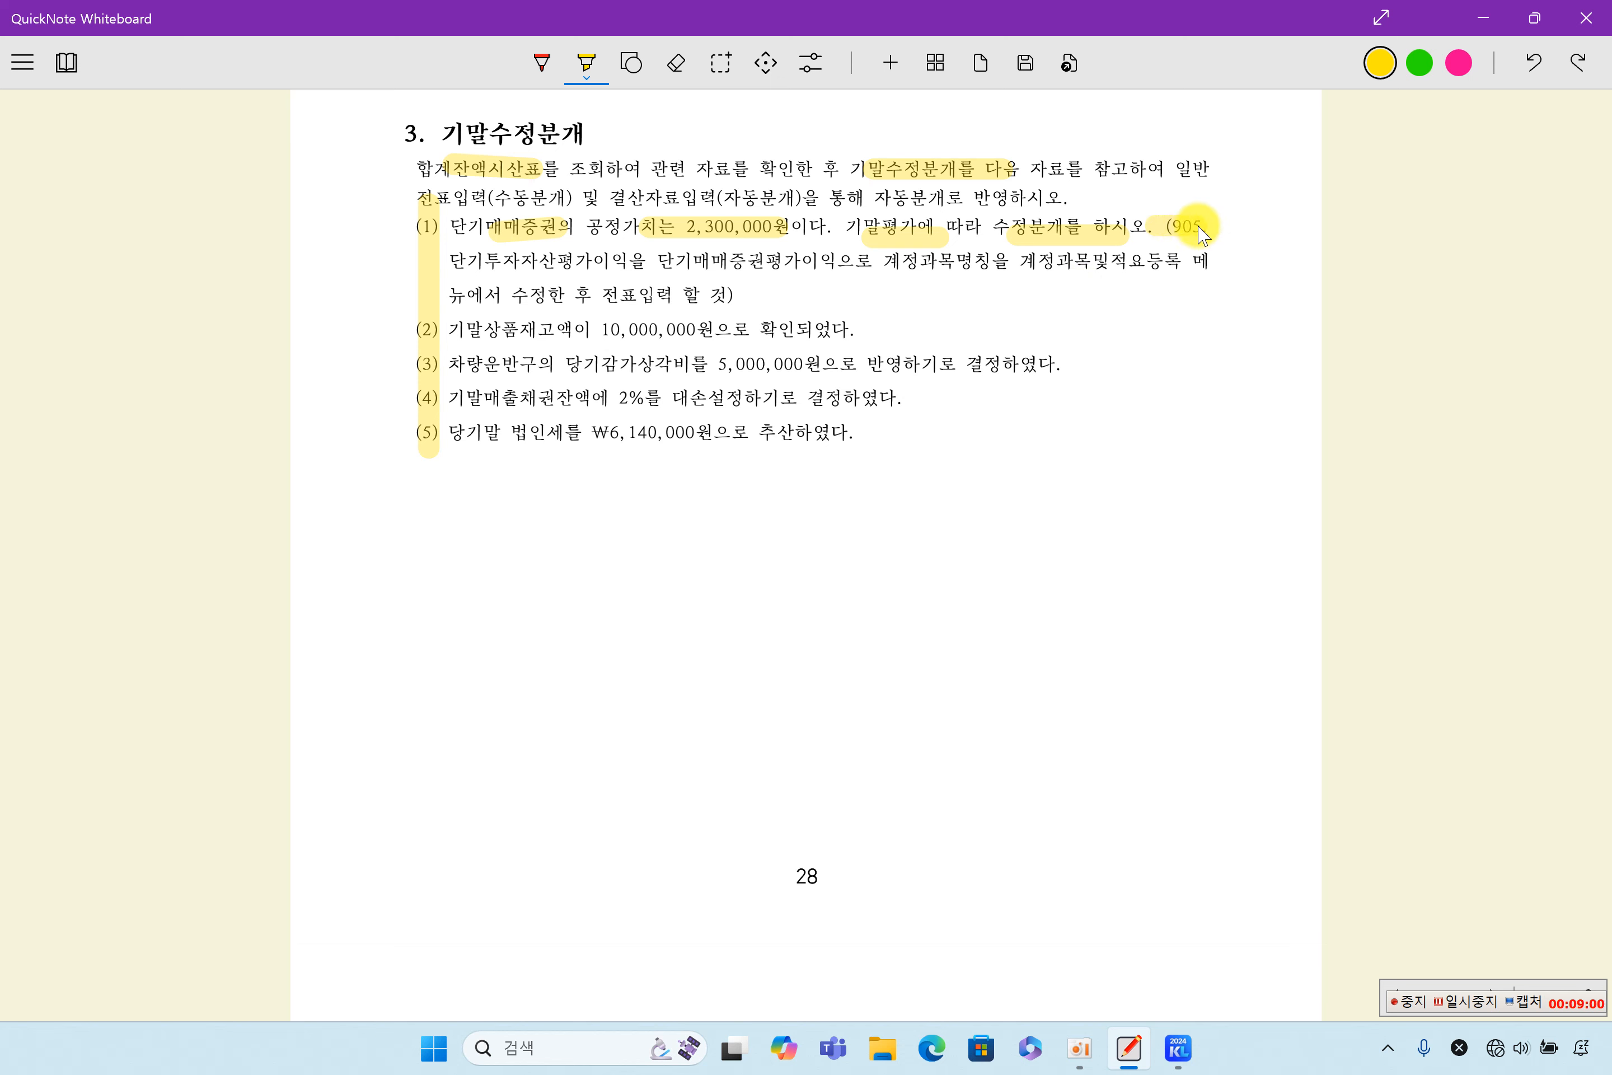
drag(449, 261, 1070, 267)
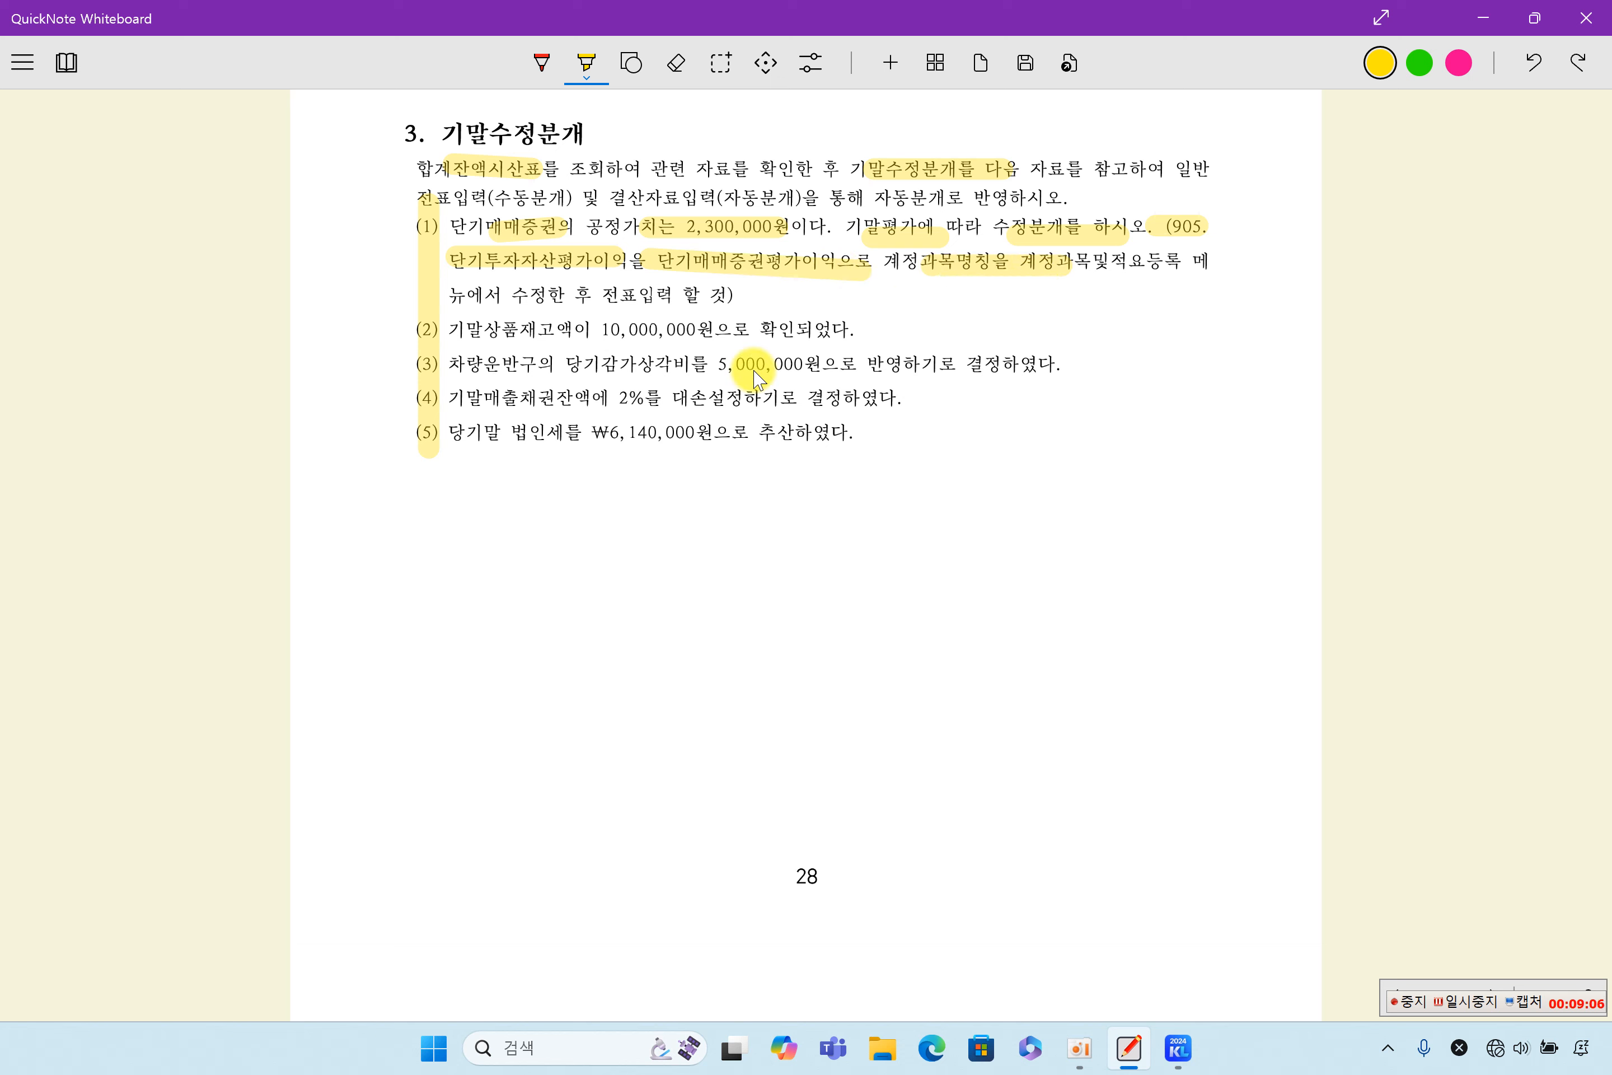
- Highlight 수정한 후 전표입력 할 in item (1), and open 계정과목및적요등록 in KcLep
drag(511, 283, 714, 281)
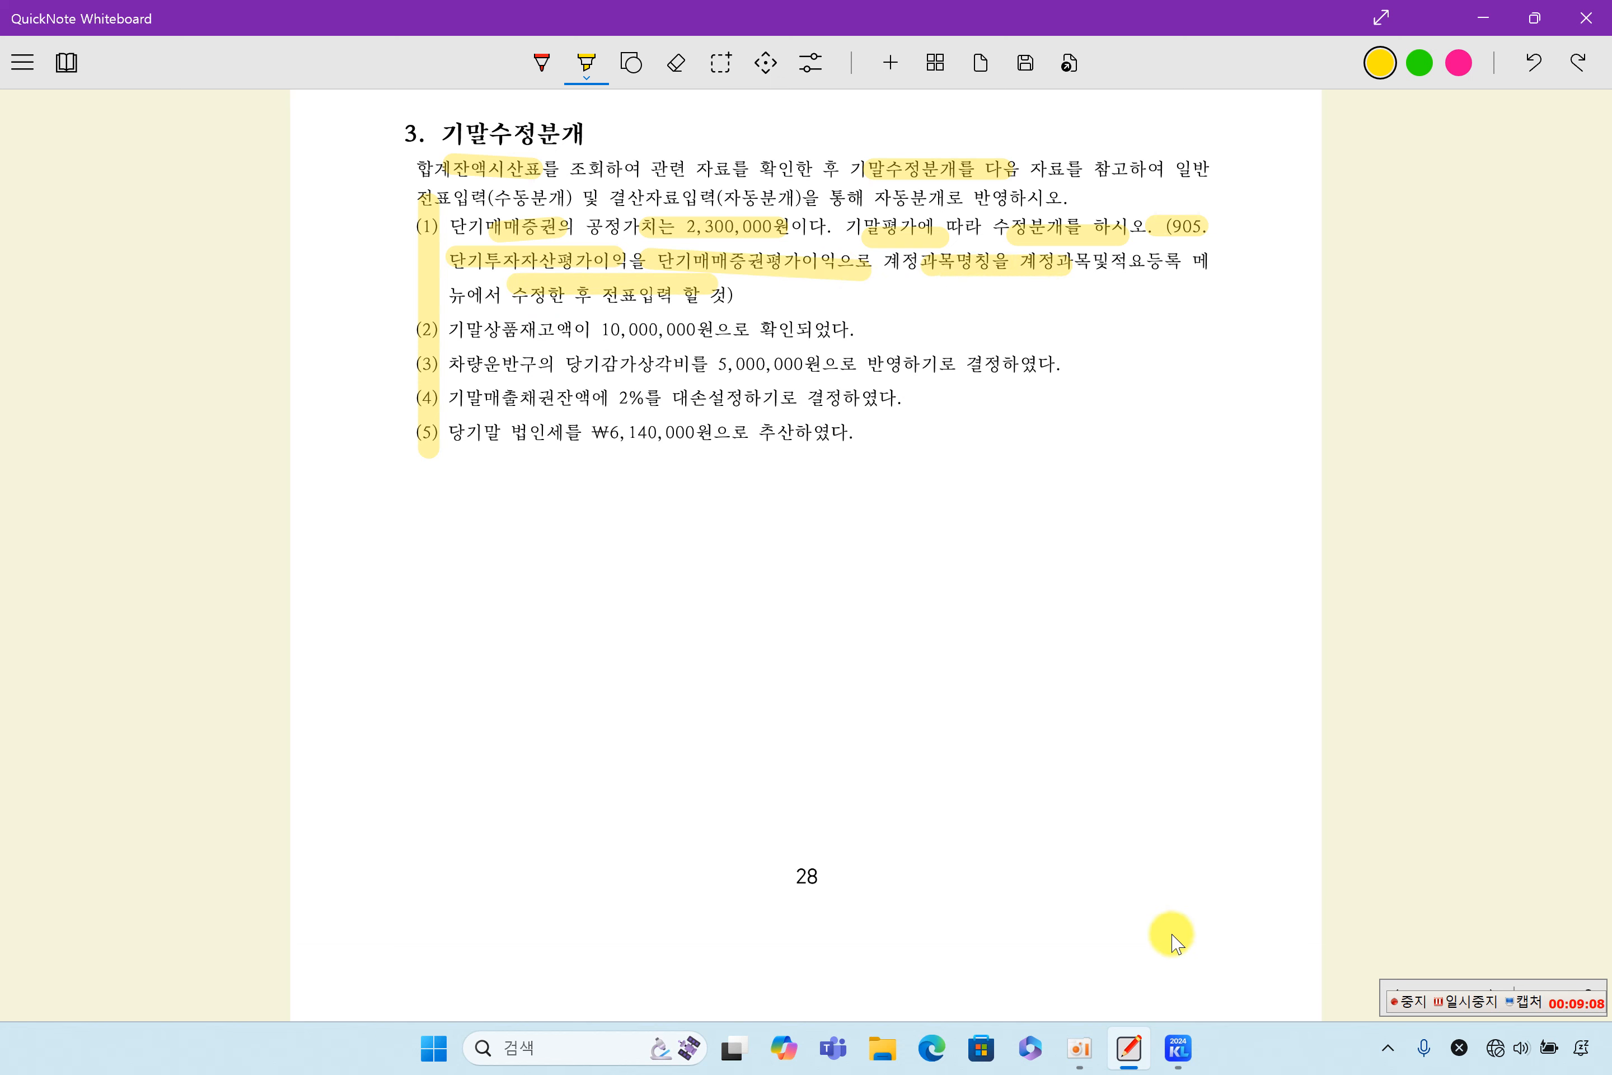
click(1177, 1047)
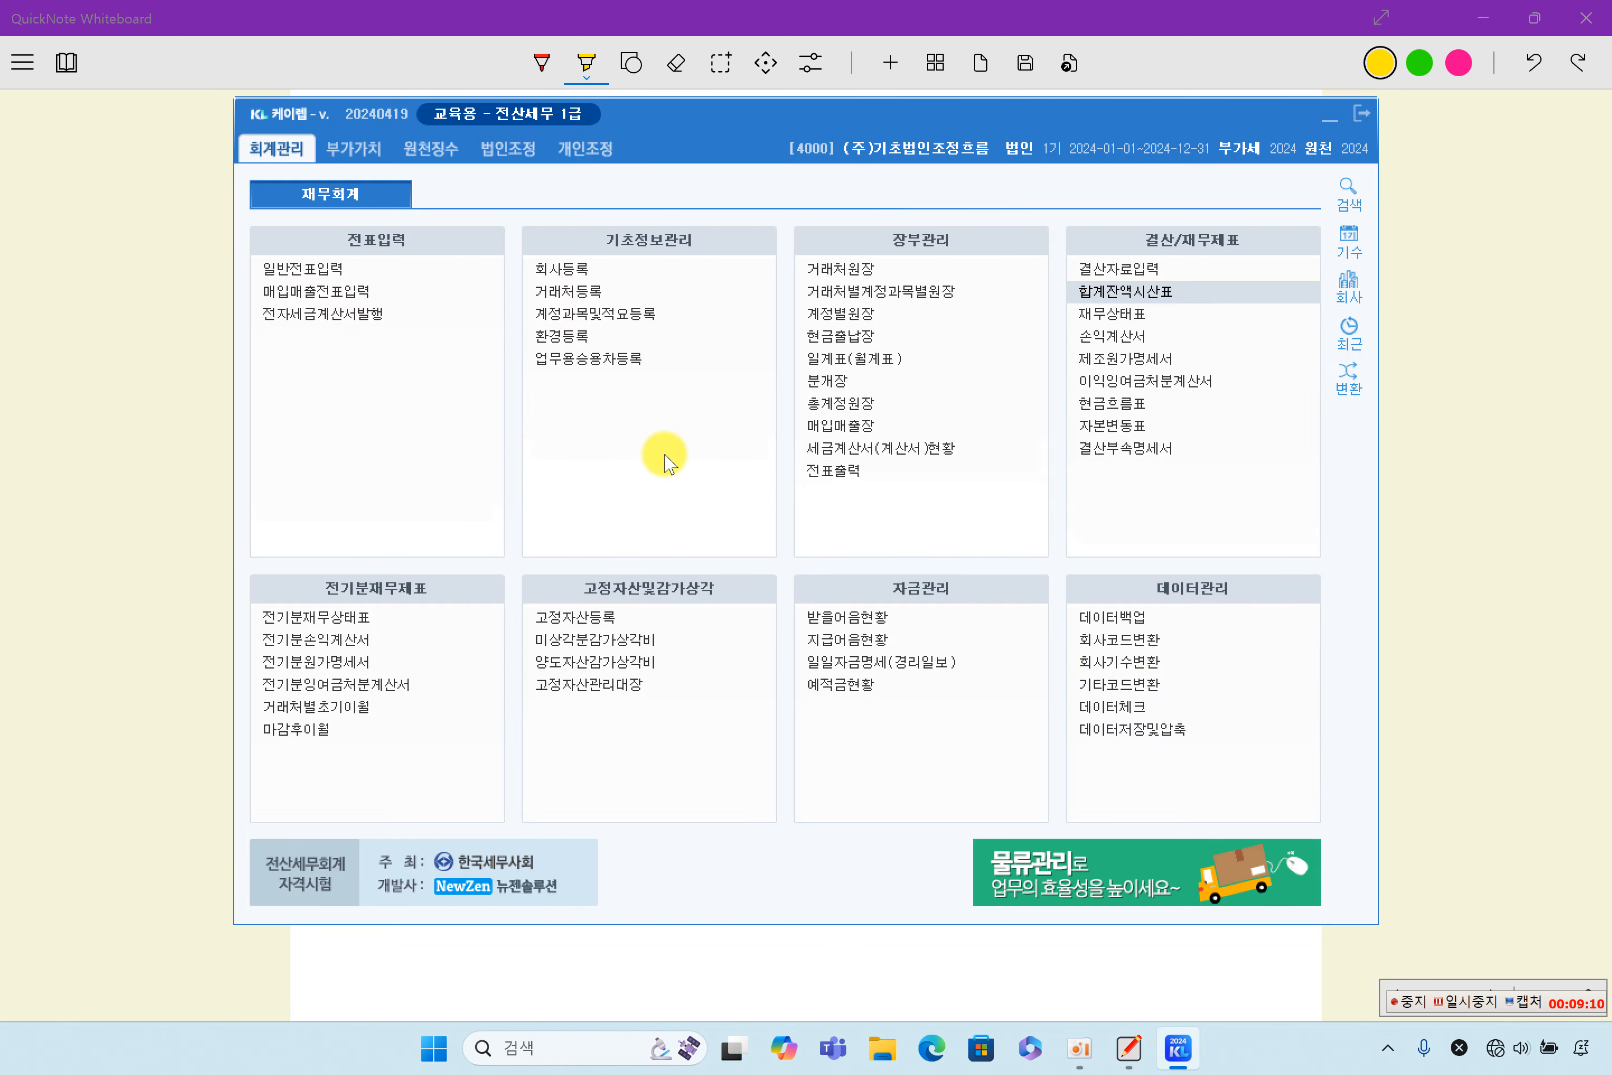
click(619, 313)
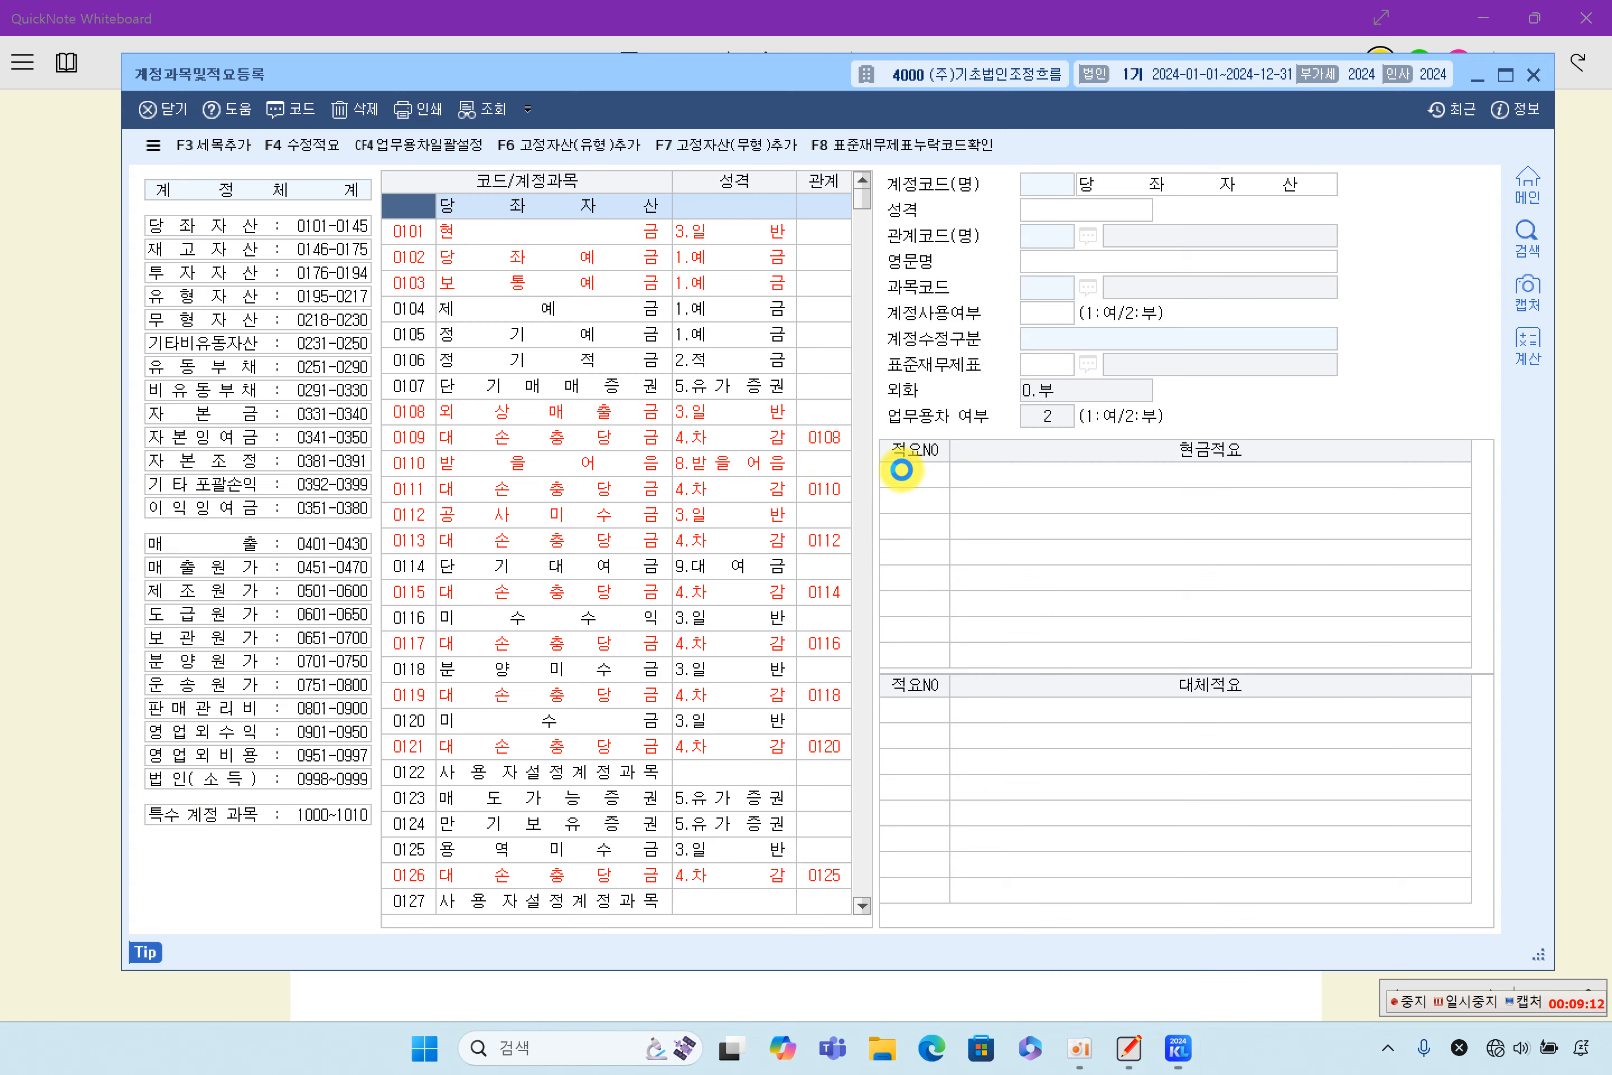
- Look up account code 905 in 계정과목및적요등록, check its 계정코드(명), and close the window
click(410, 360)
click(411, 438)
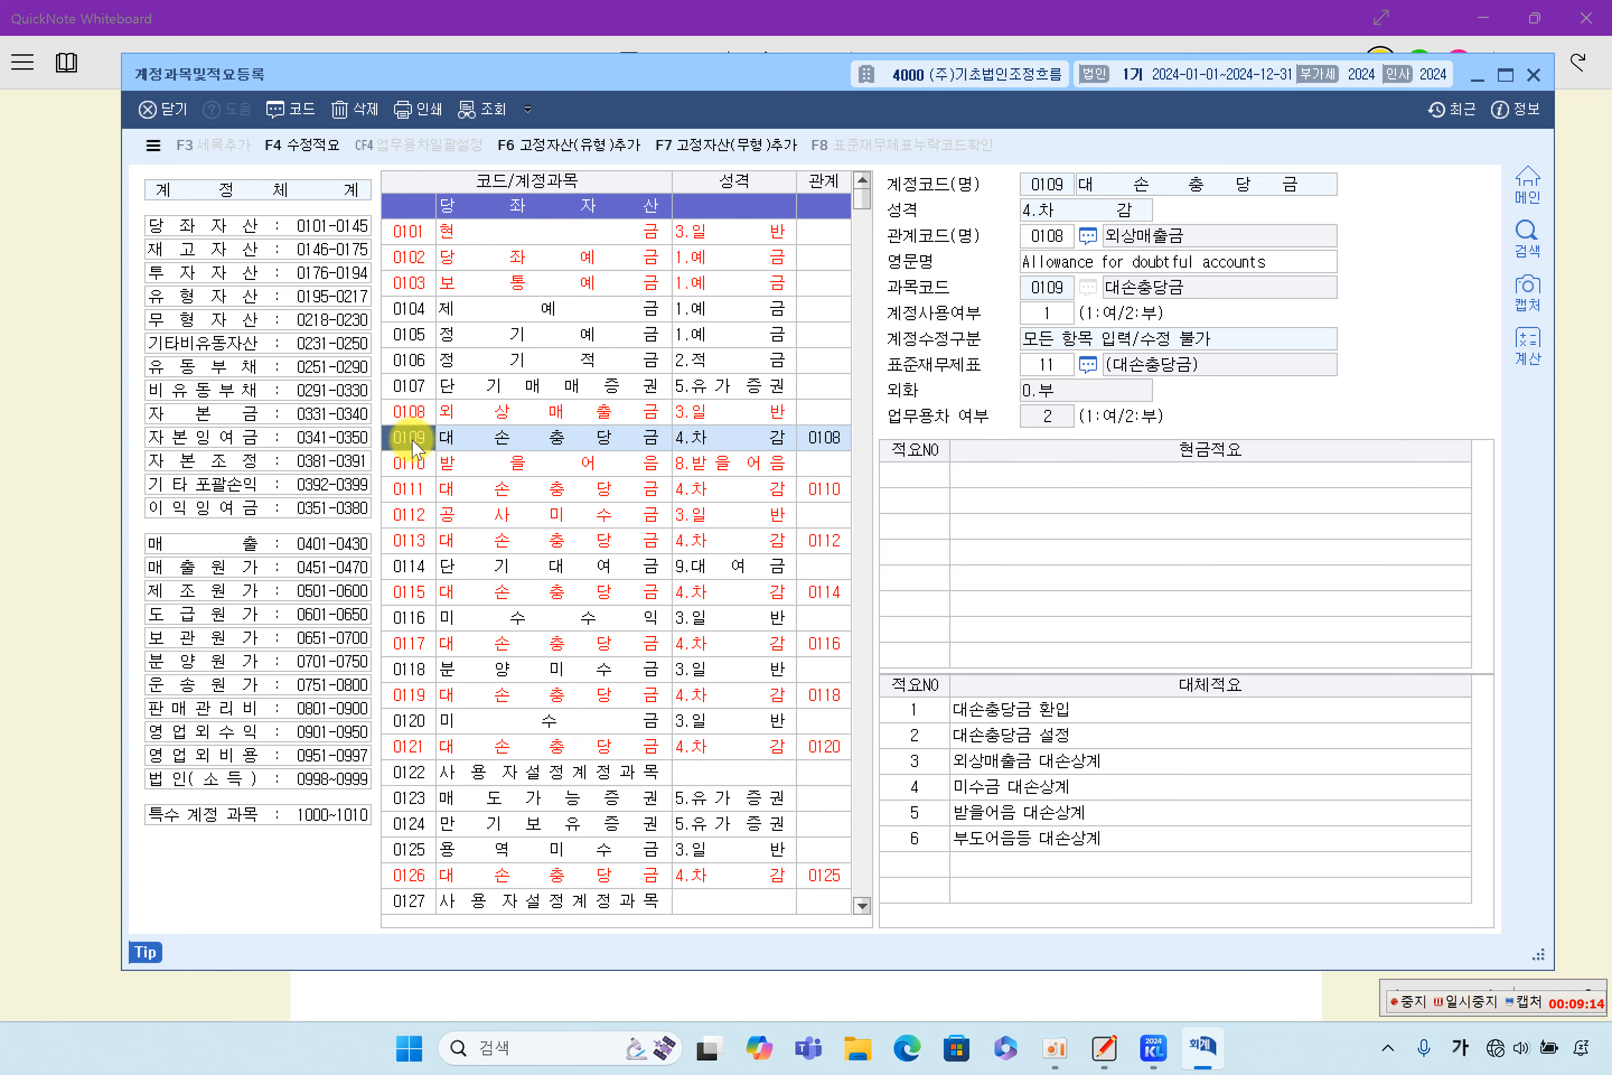
text(905)
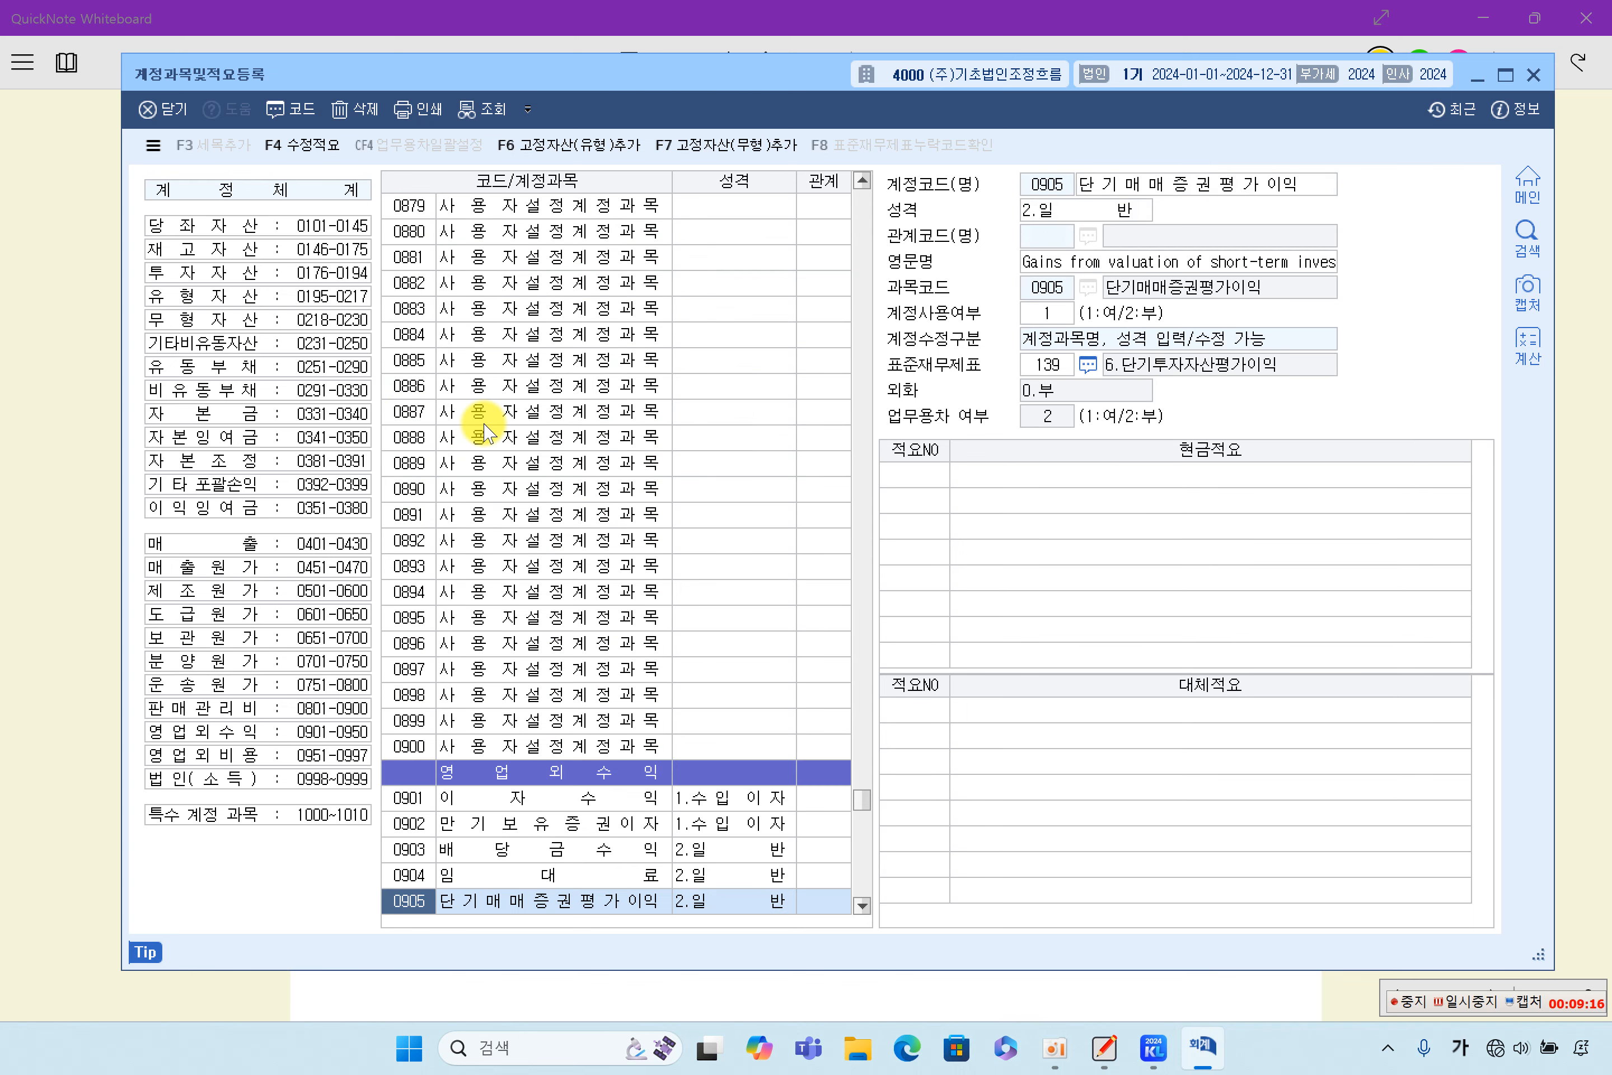
scroll(548, 540, down, 4)
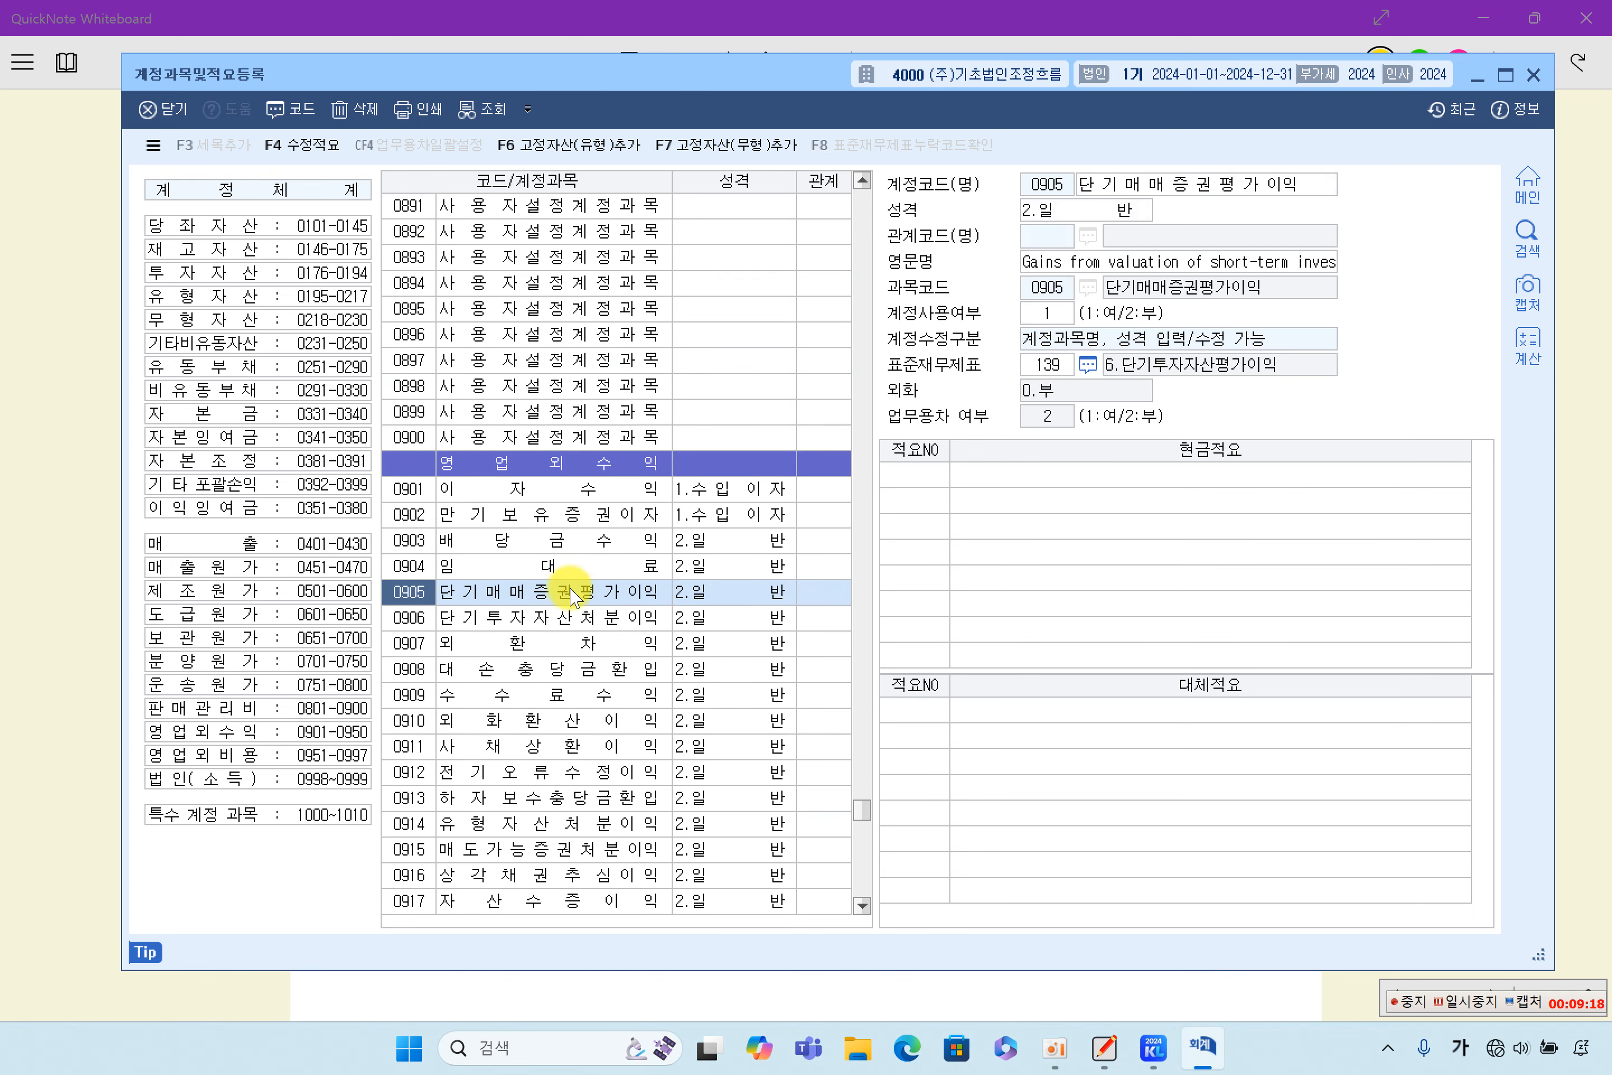
click(569, 599)
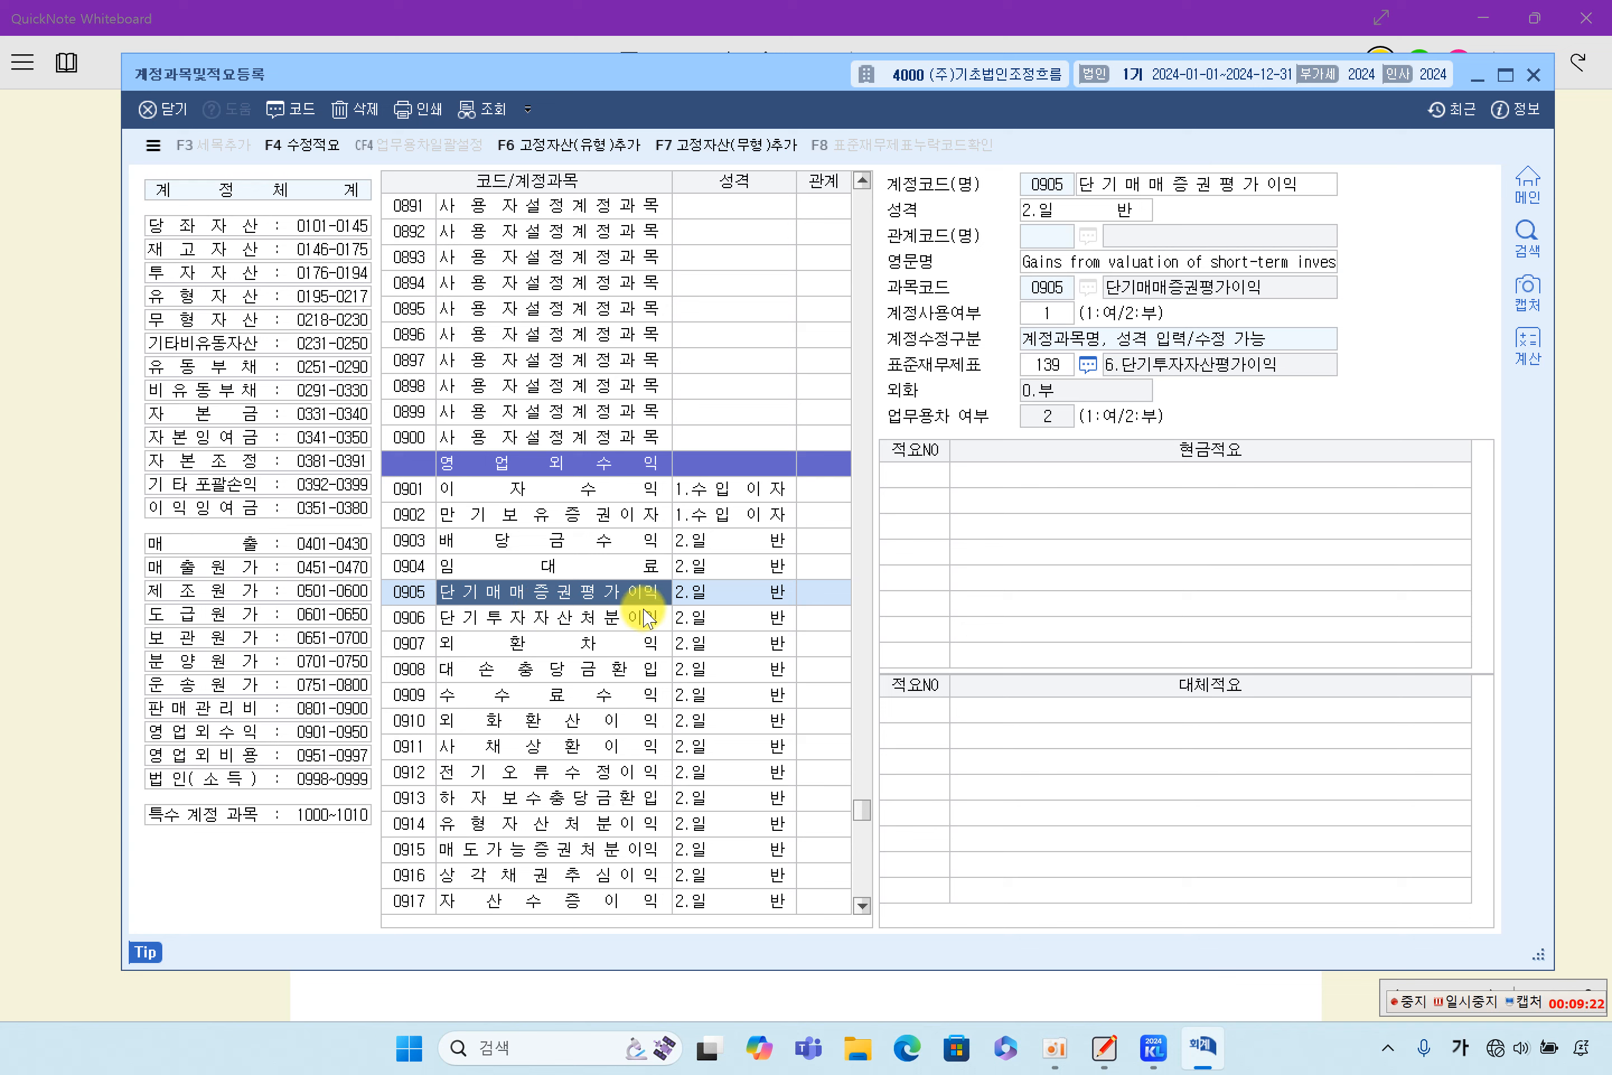
click(1203, 186)
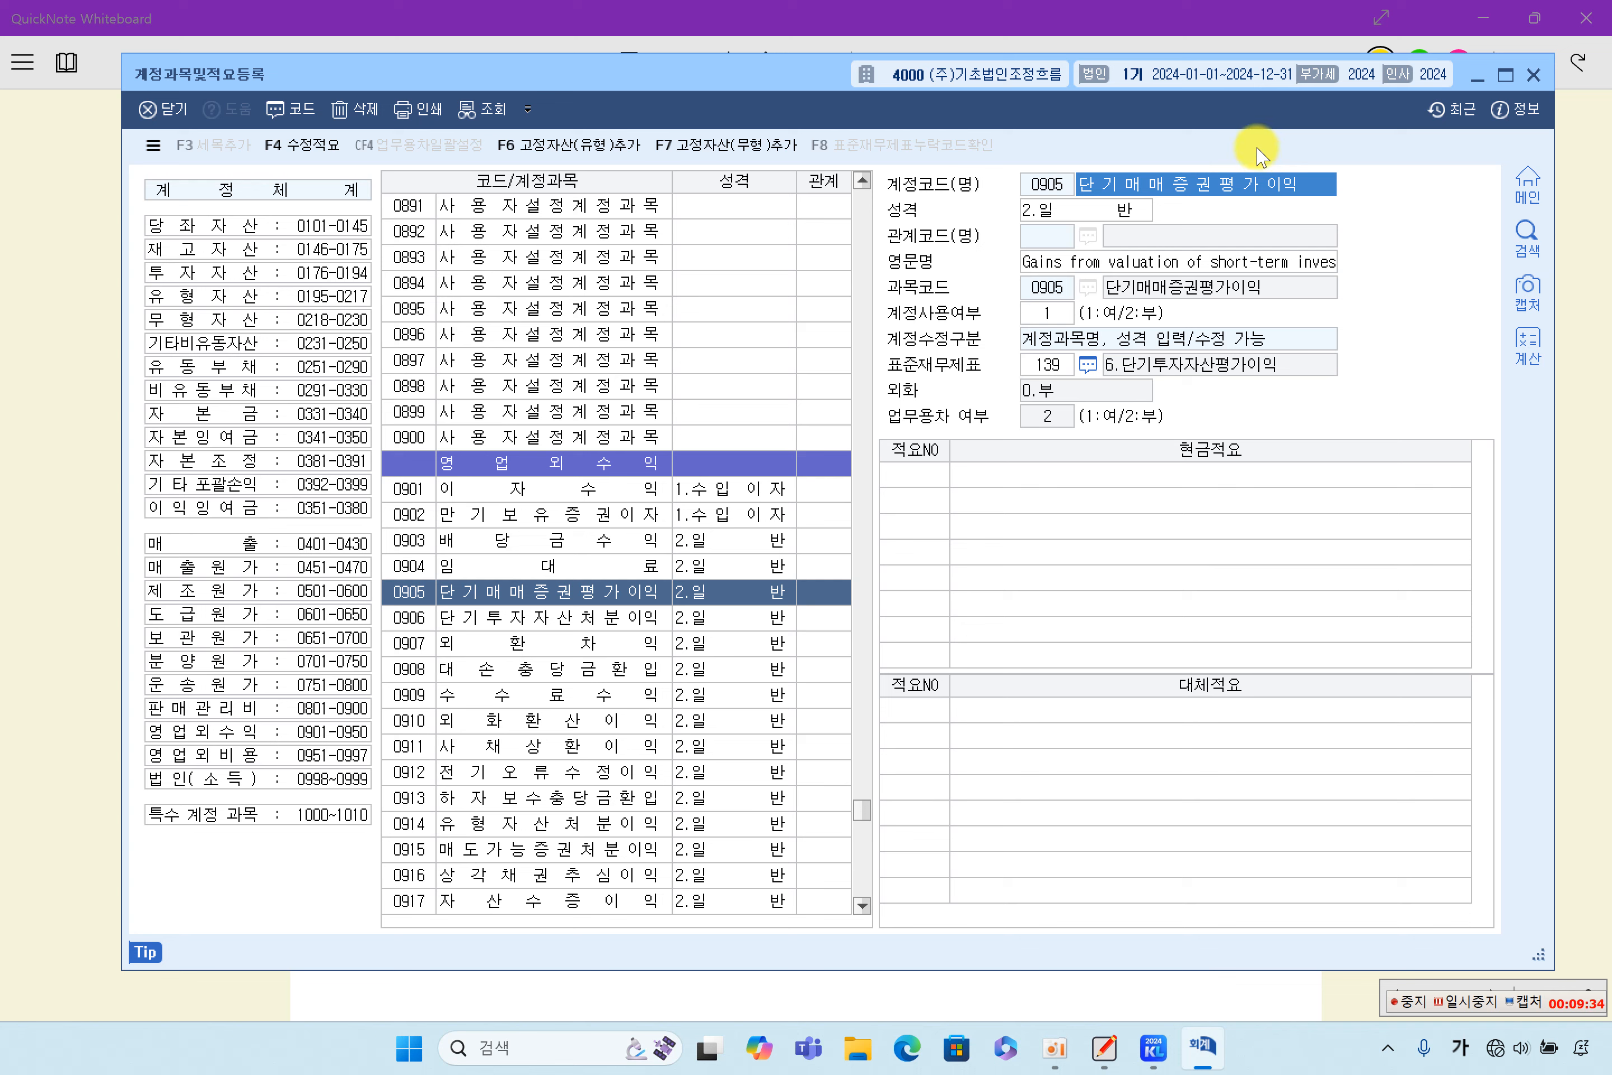
click(1533, 74)
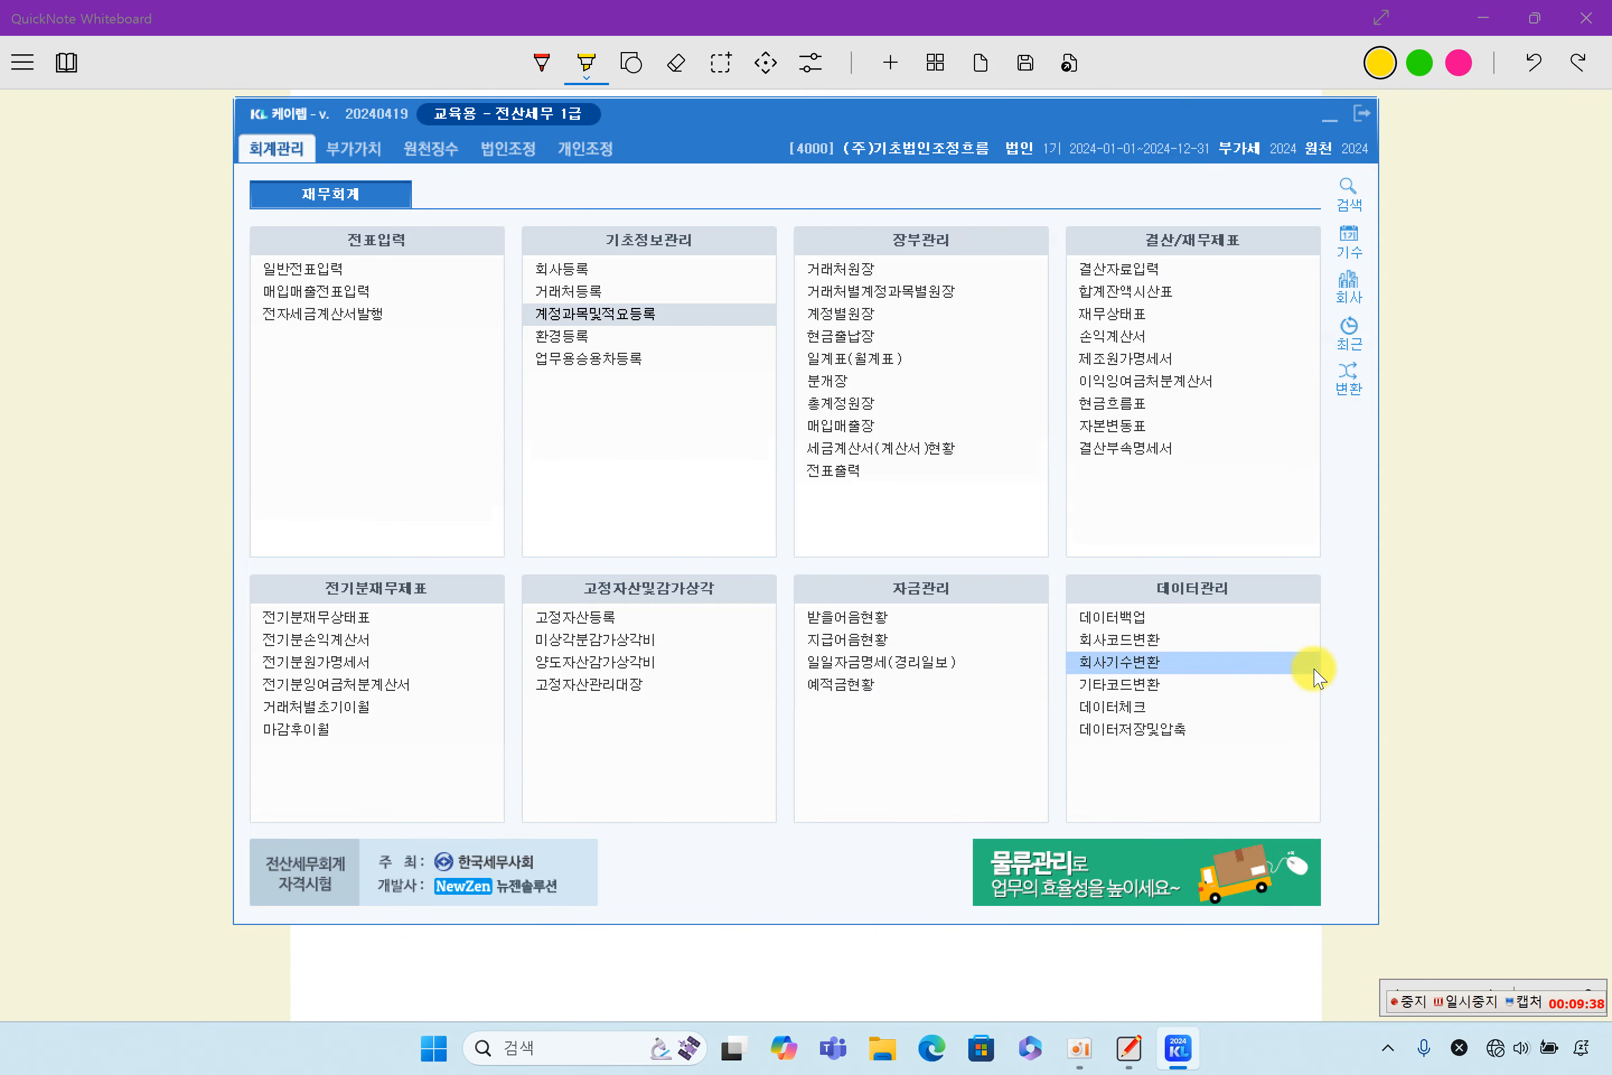
- Open the 합계잔액시산표 for December 31, 2024, check the 단기매매증권 balance, and close it
click(1151, 291)
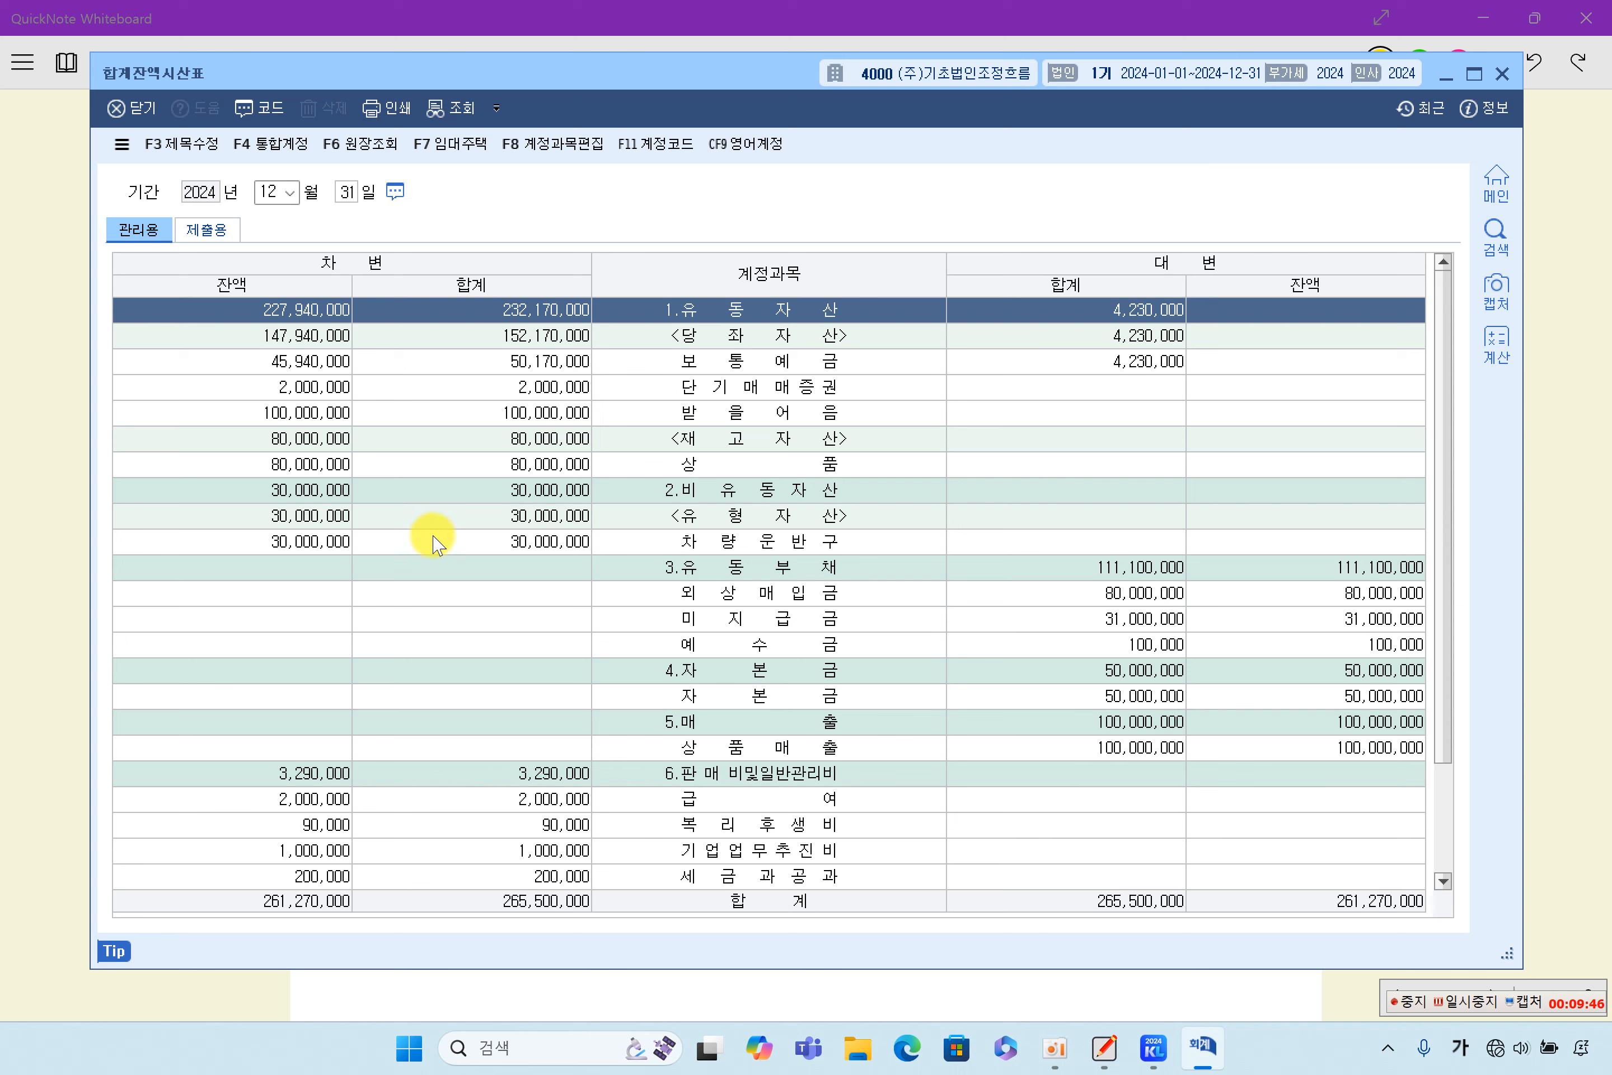
click(444, 565)
click(473, 396)
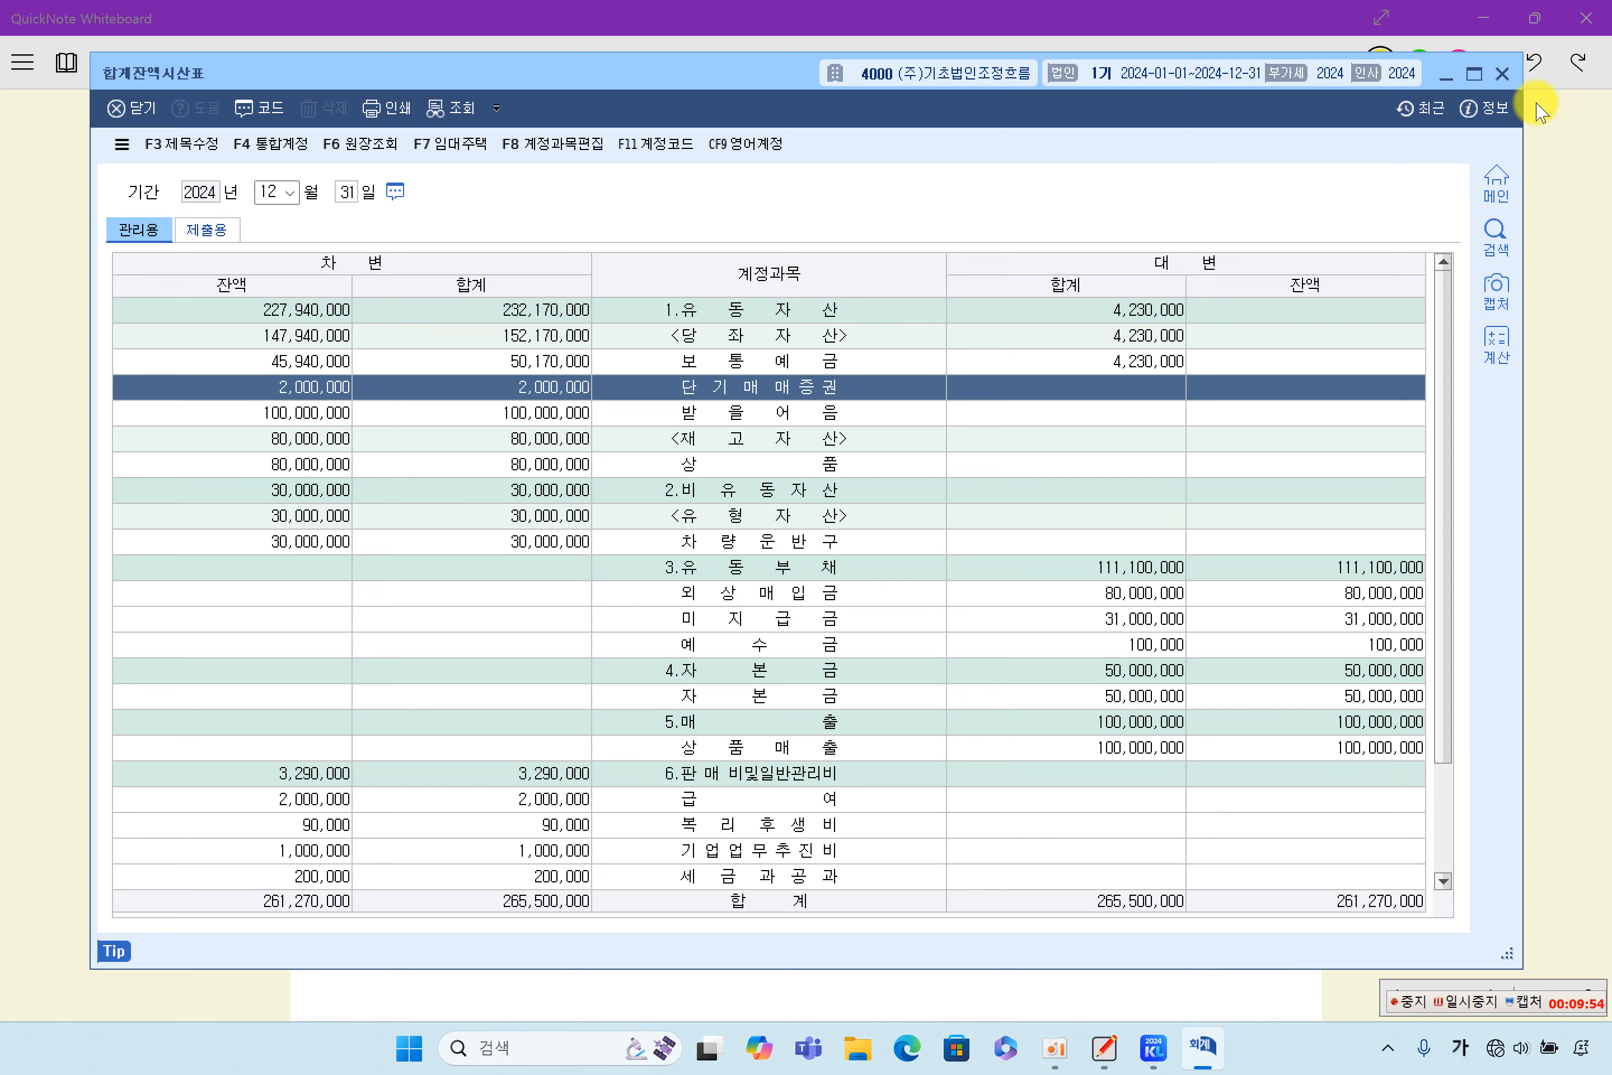
click(1501, 74)
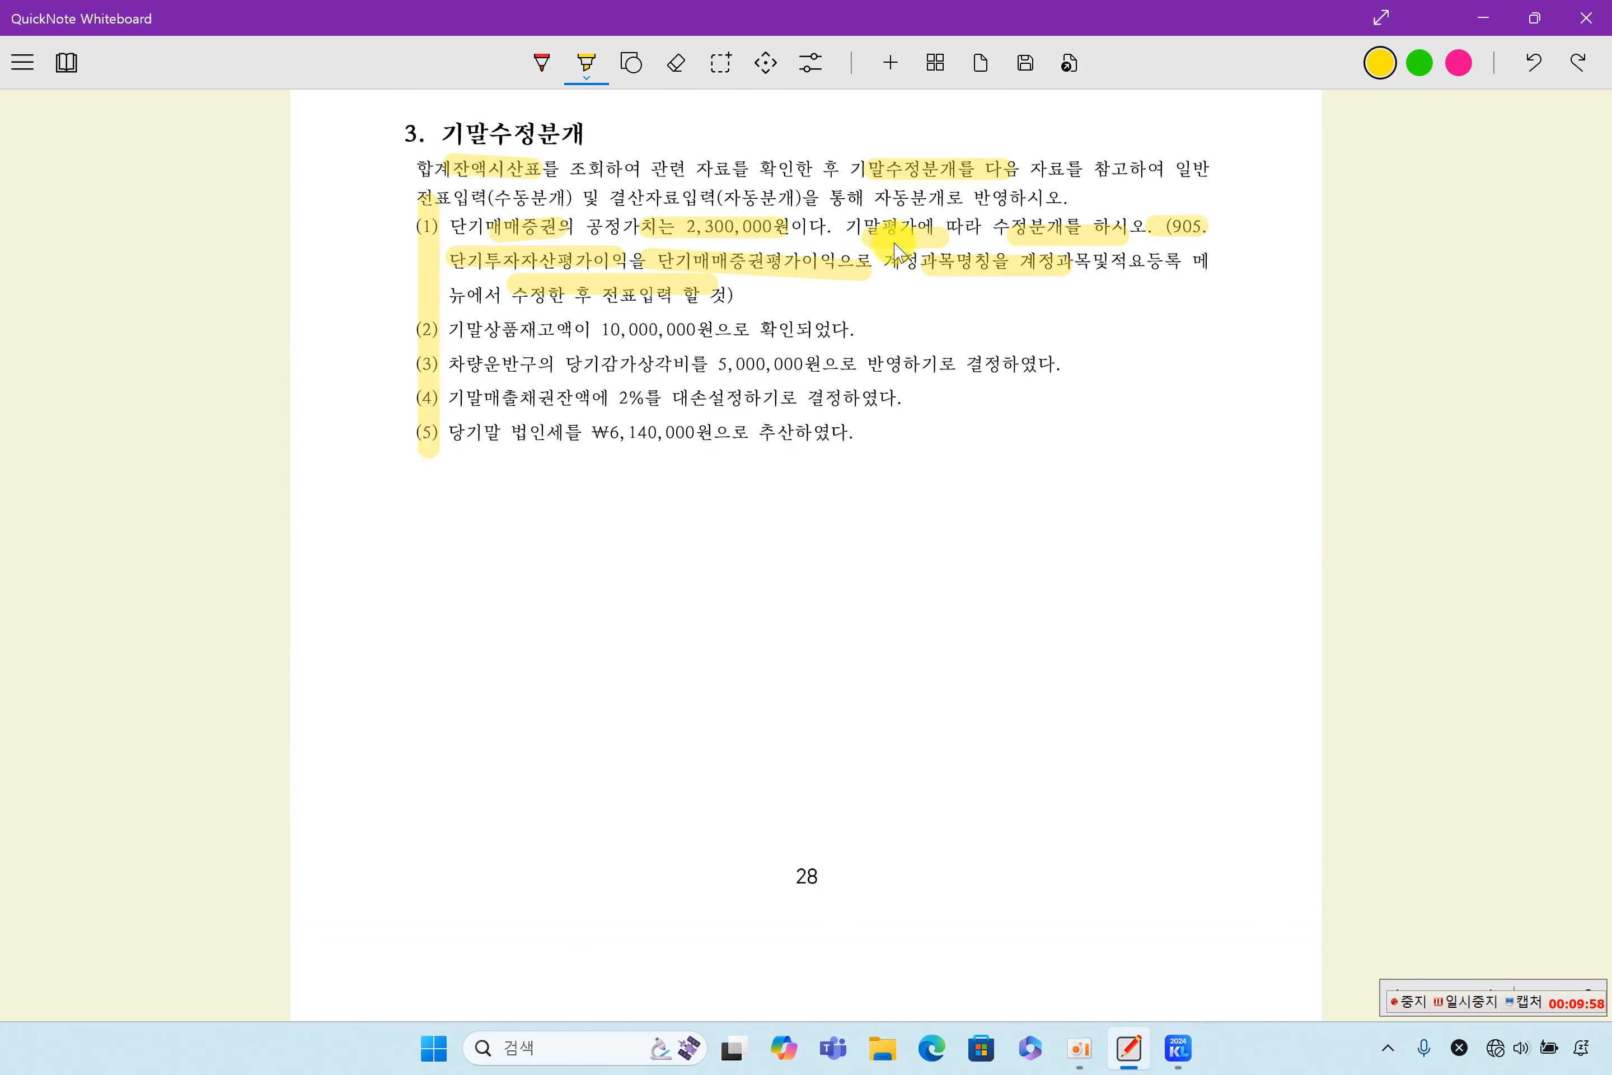
- Highlight 2,300,000원 in item (1) once more in QuickNote Whiteboard, and open KcLep's 일반전표입력 for December 31, 2024
drag(669, 231, 811, 232)
click(1178, 1047)
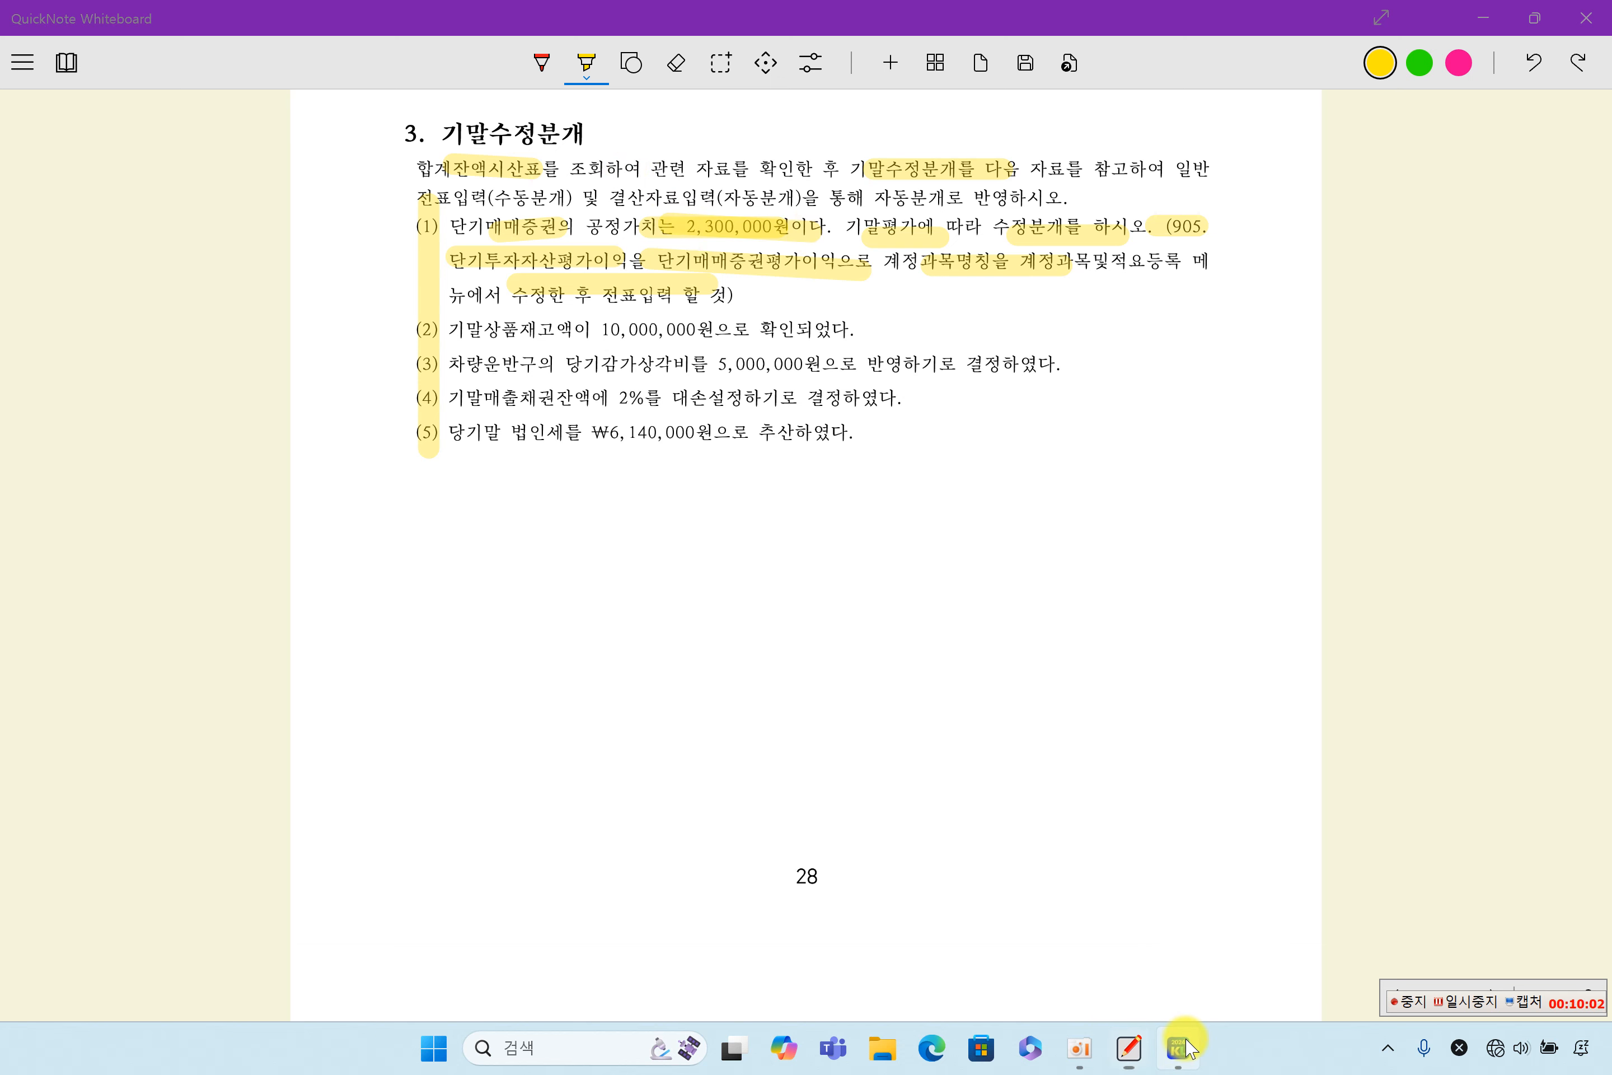
click(378, 270)
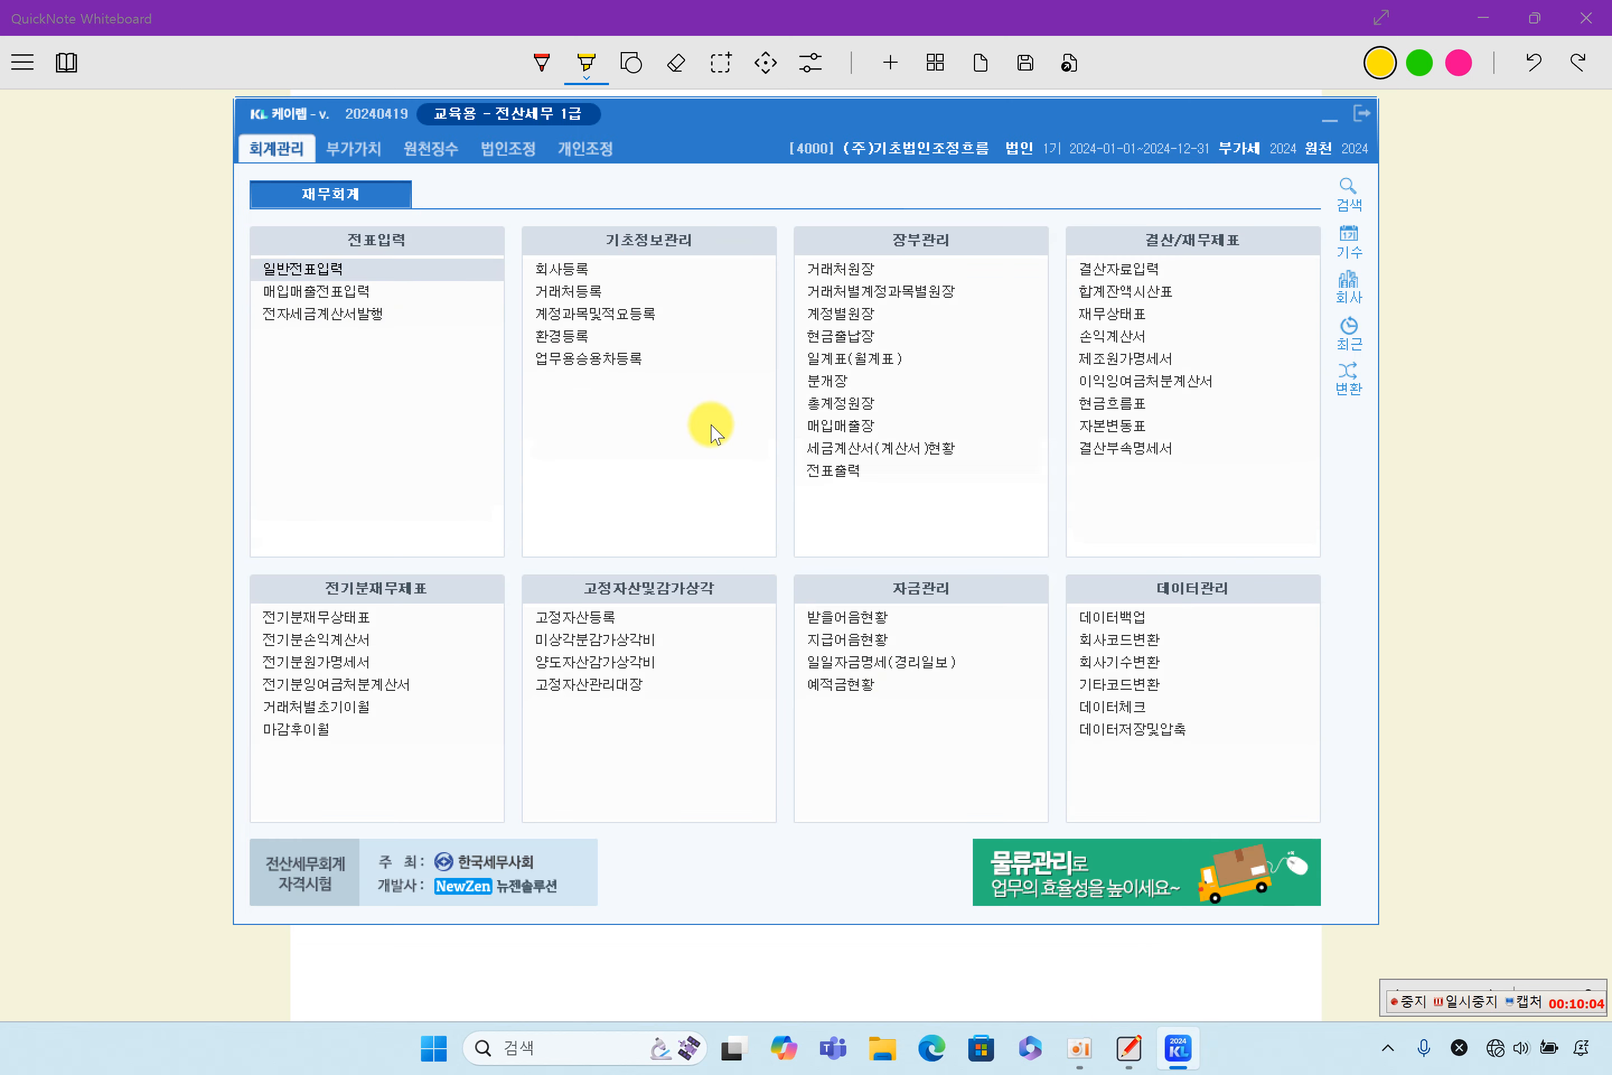
text(12)
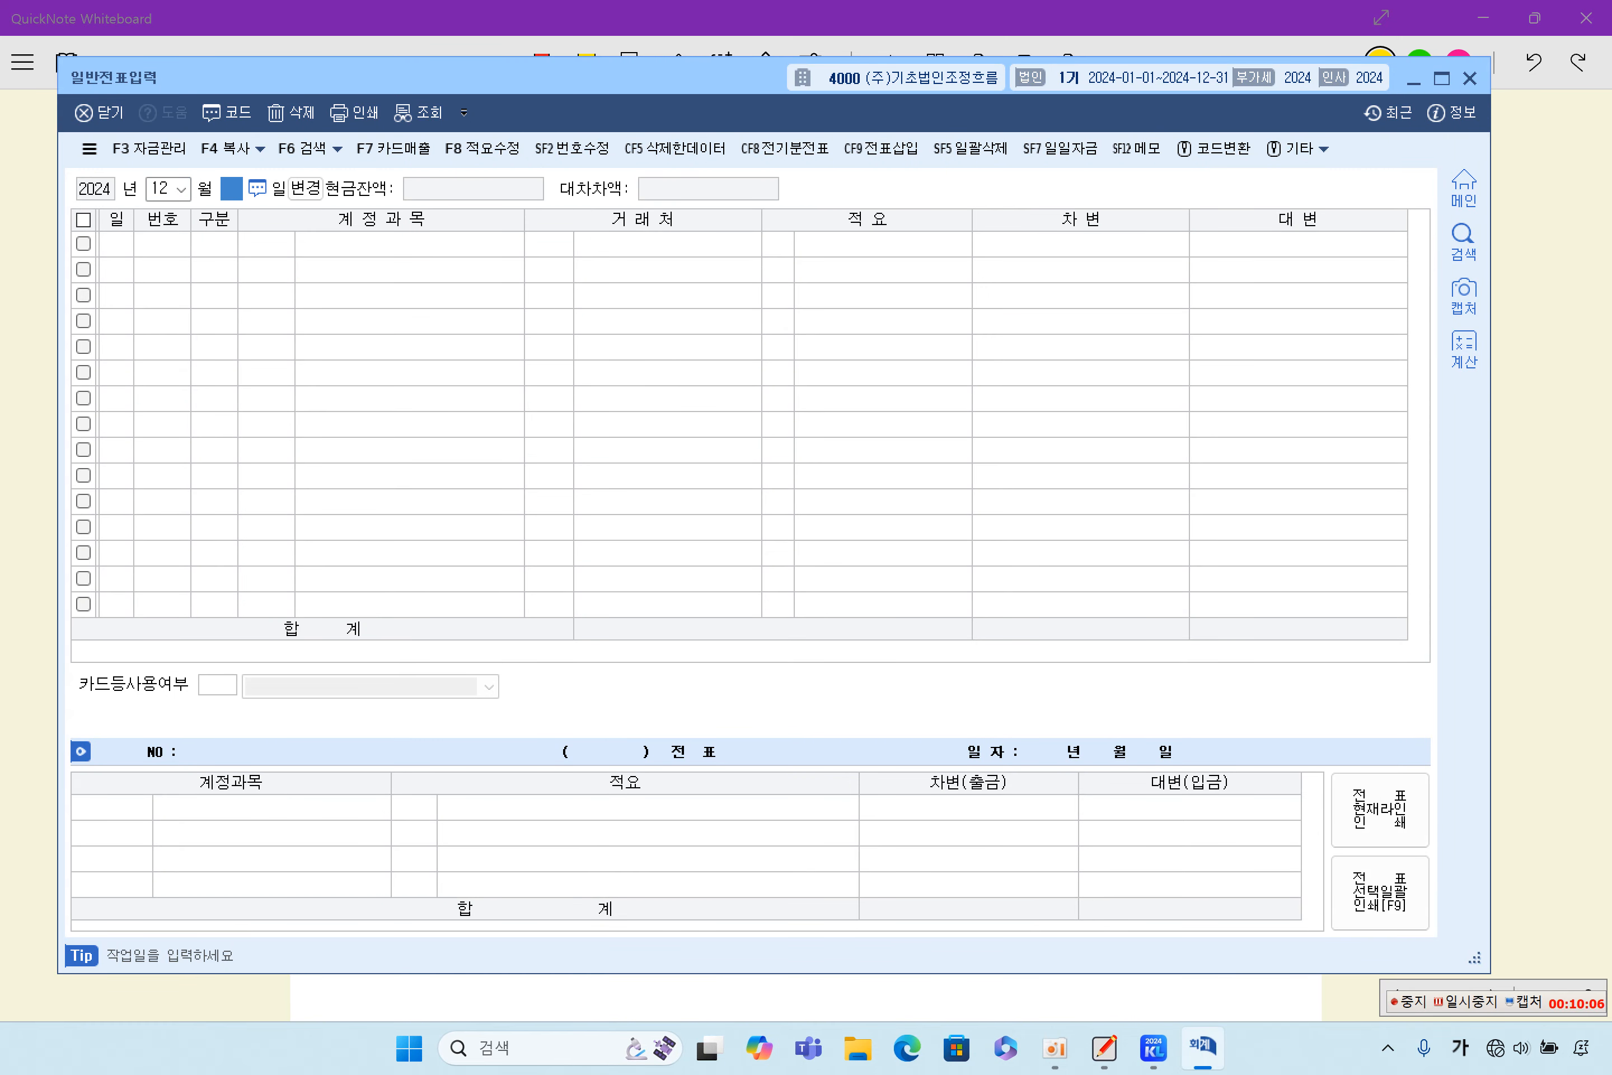
text(31)
key(Return)
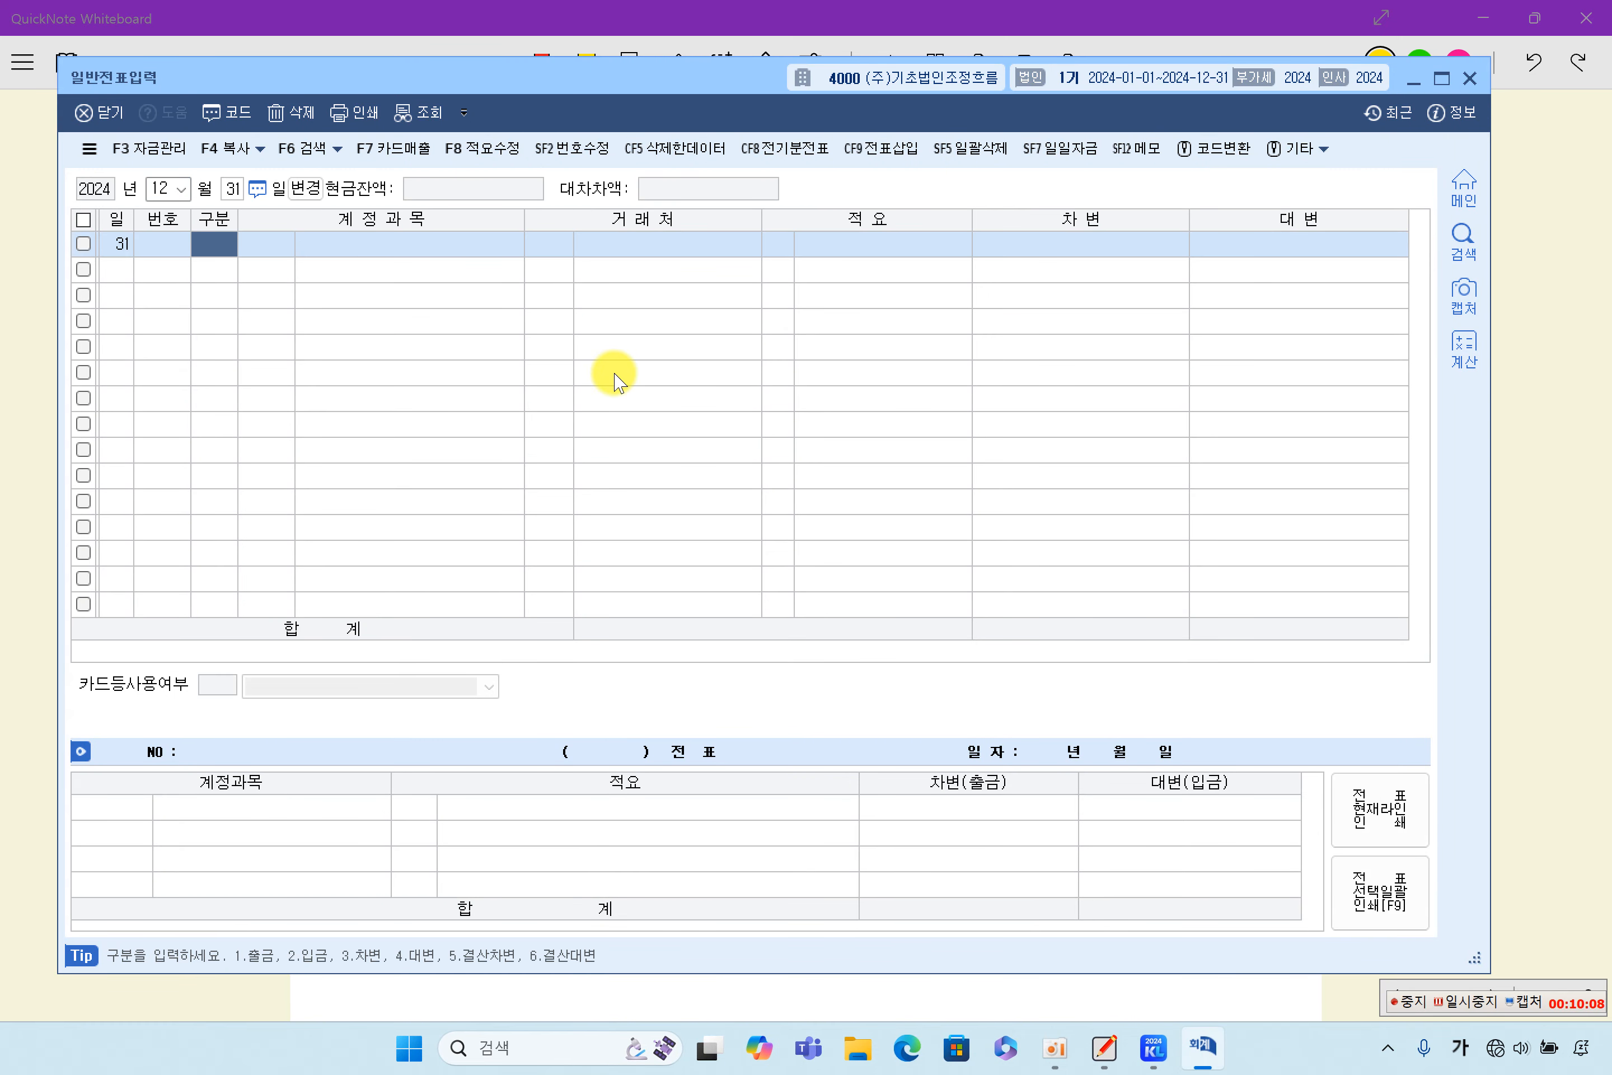
- Enter a 차변 line for account 0107 단기매매증권 with an amount of 300,000 and no 거래처 or 적요
text(3)
key(Return)
text(10)
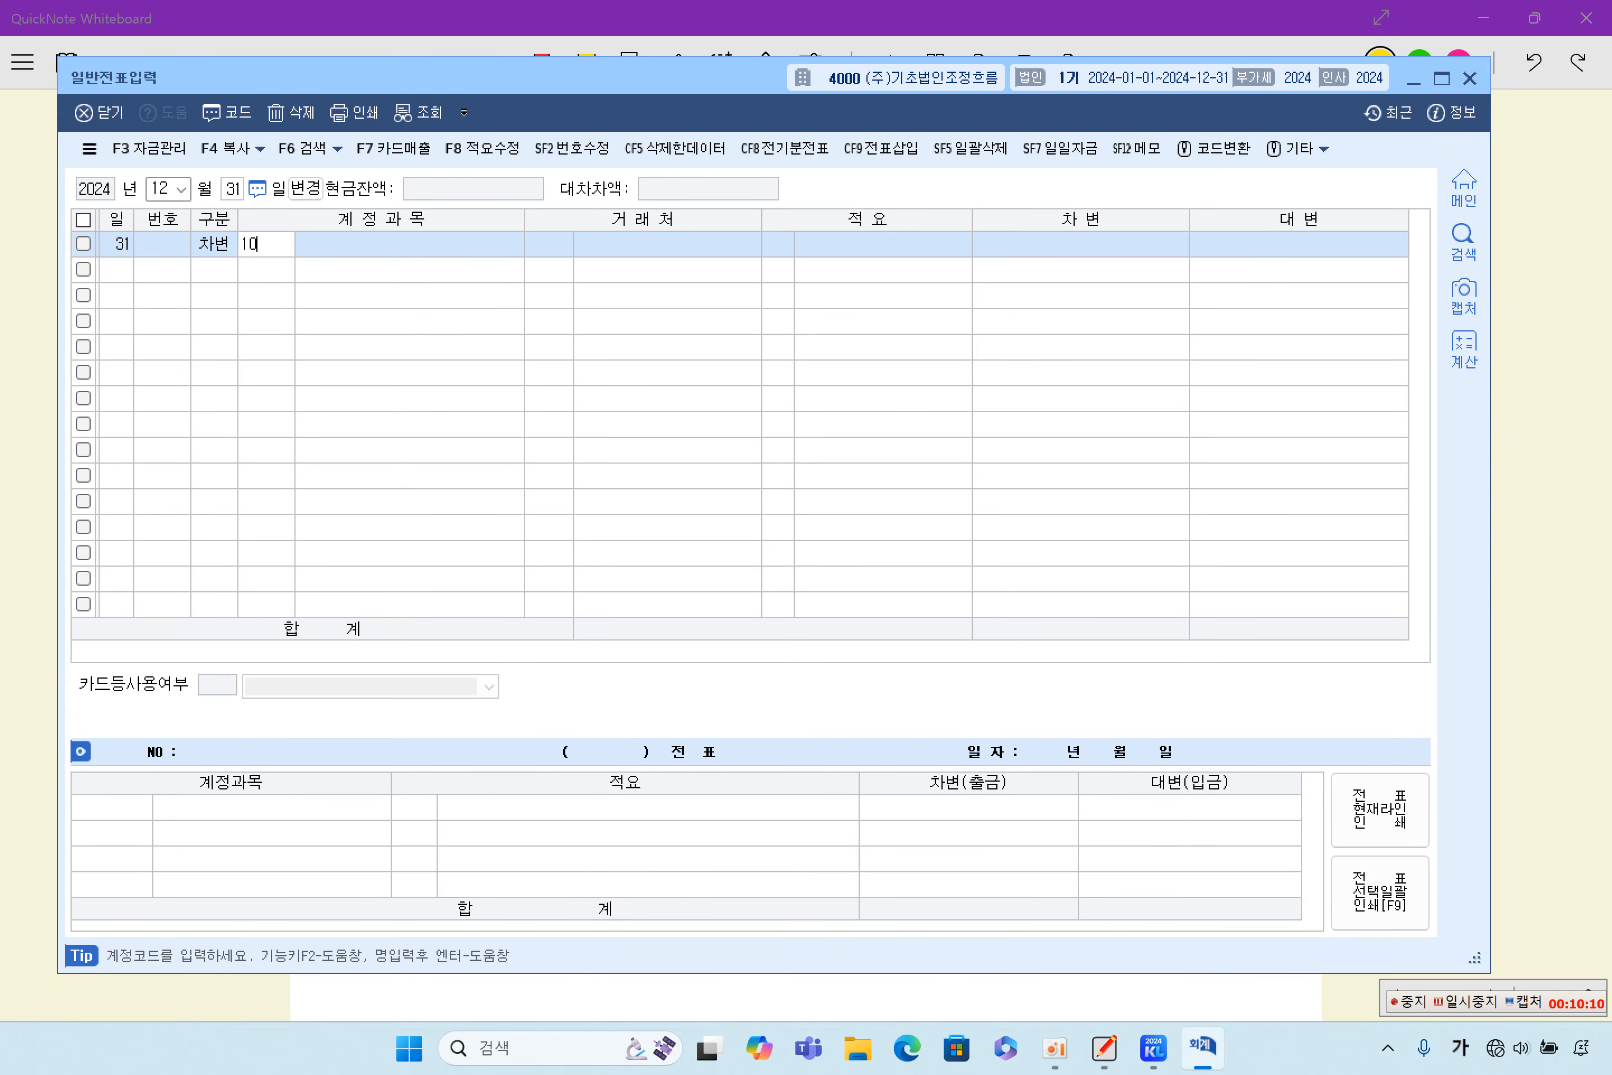
text(7)
key(Return)
key(Return)
key(Return)
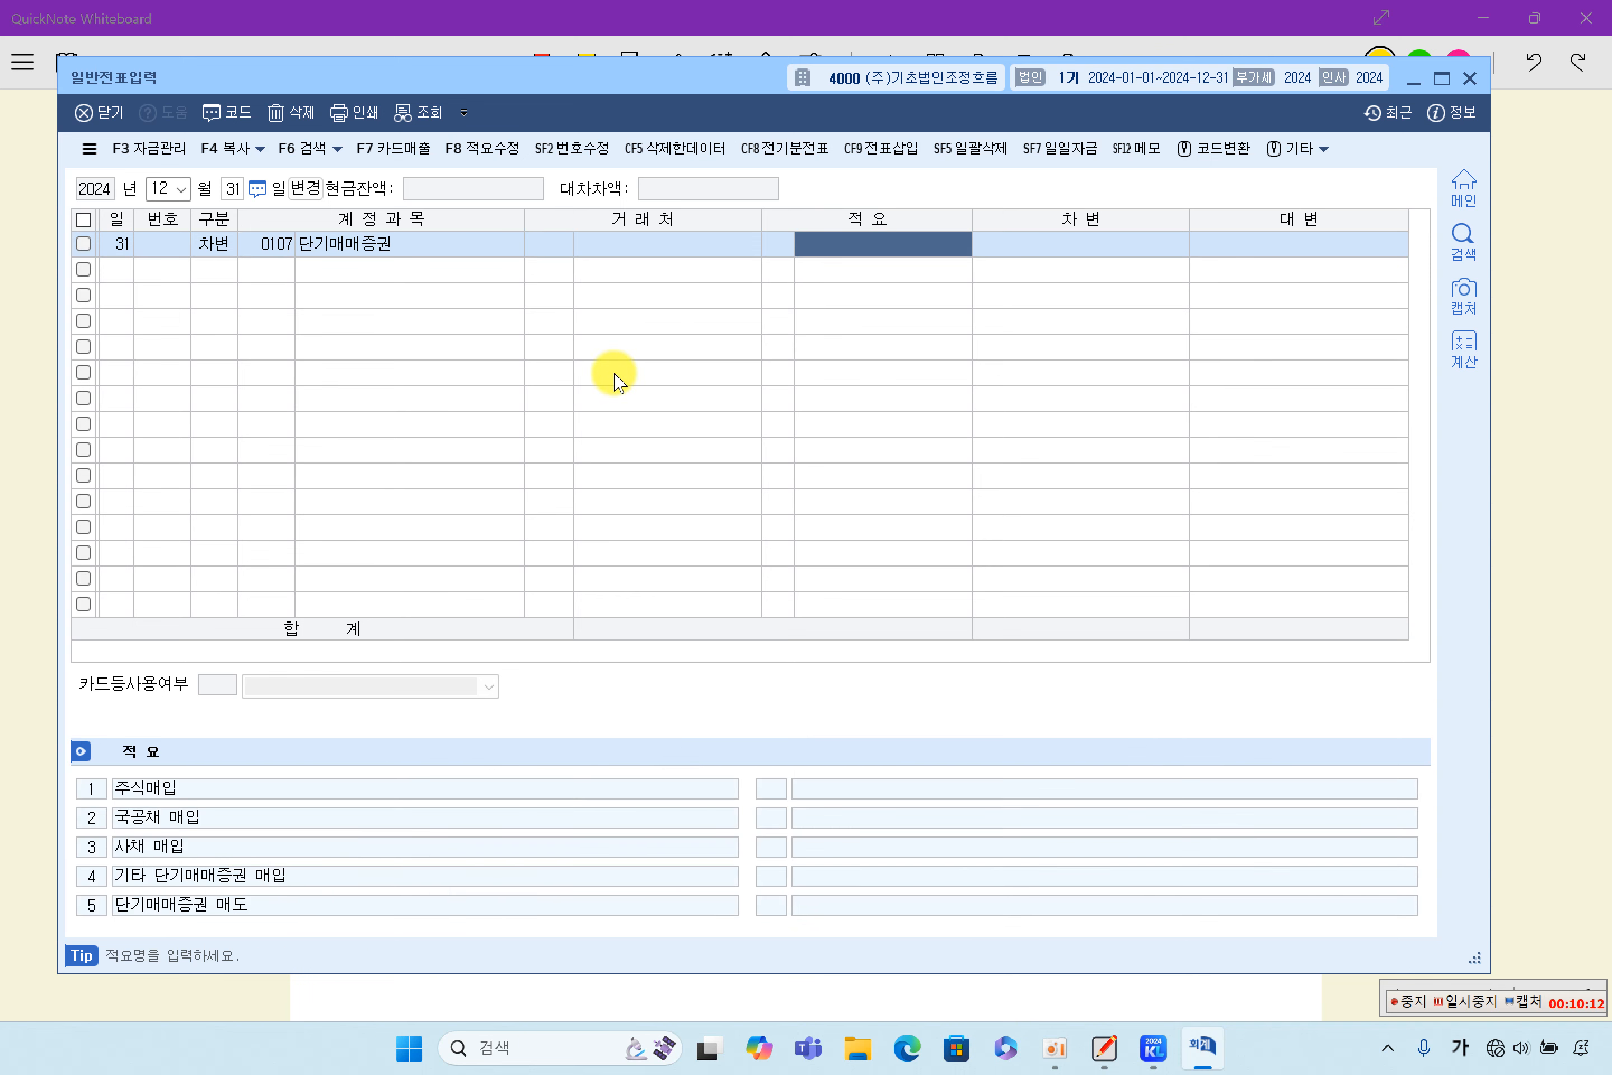
key(Return)
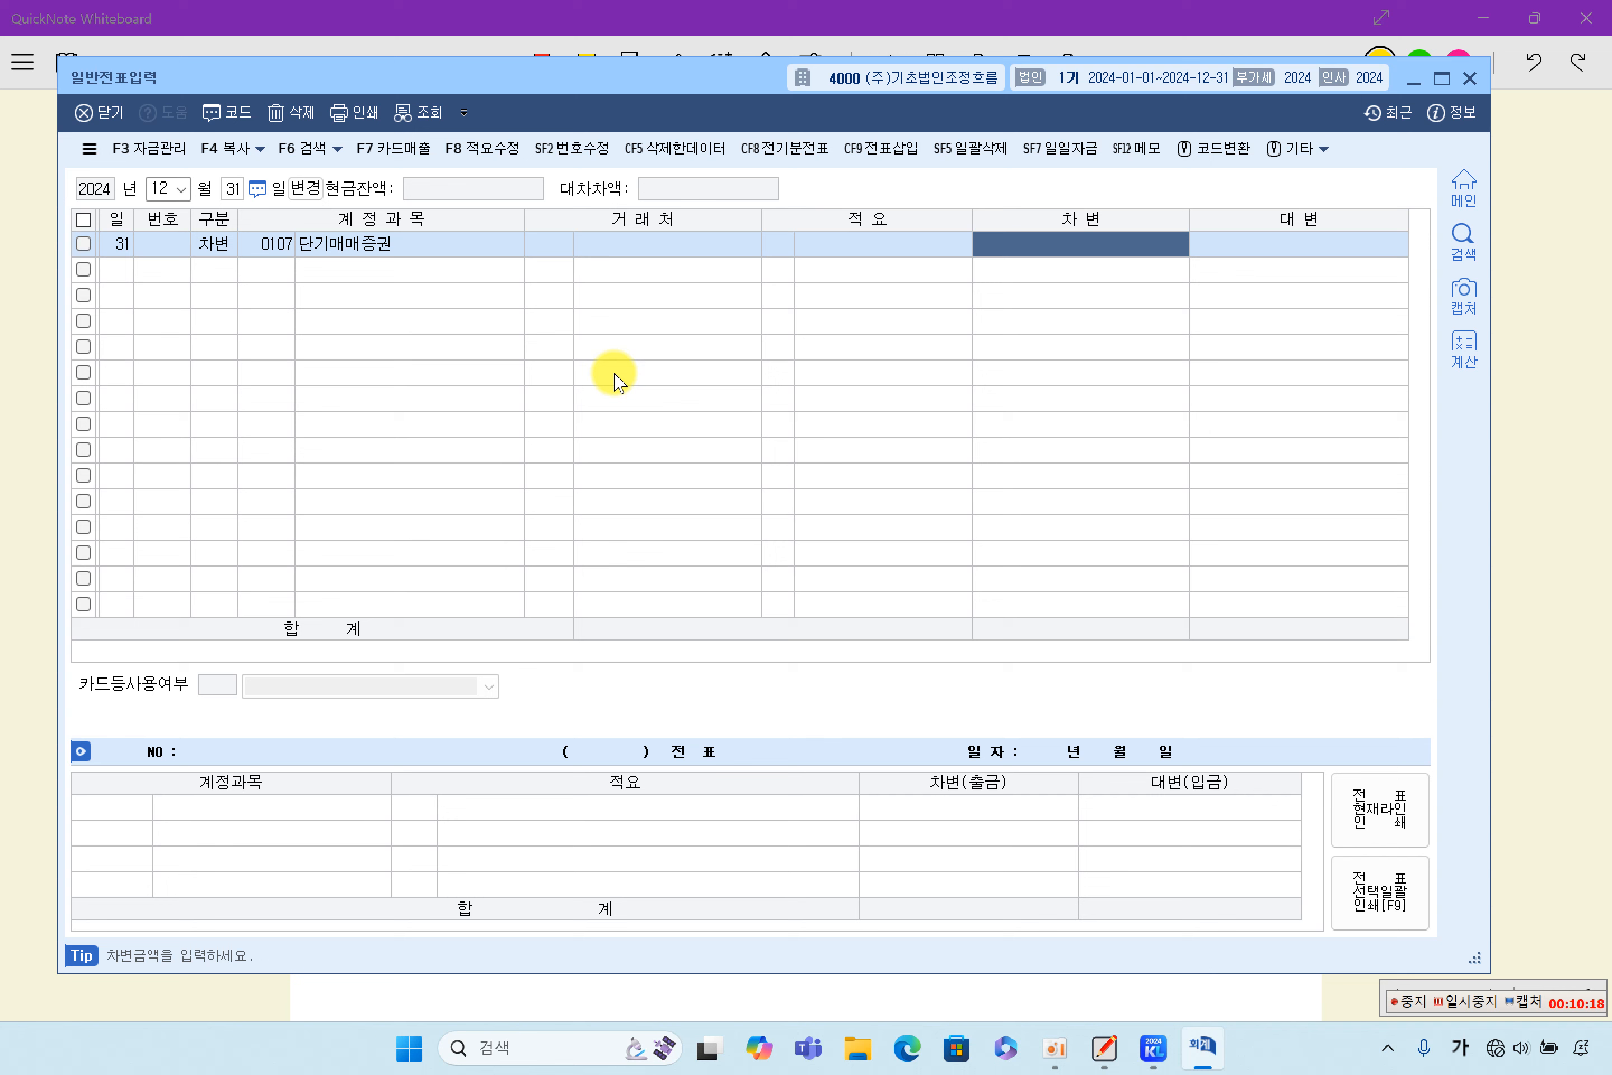
text(300,000)
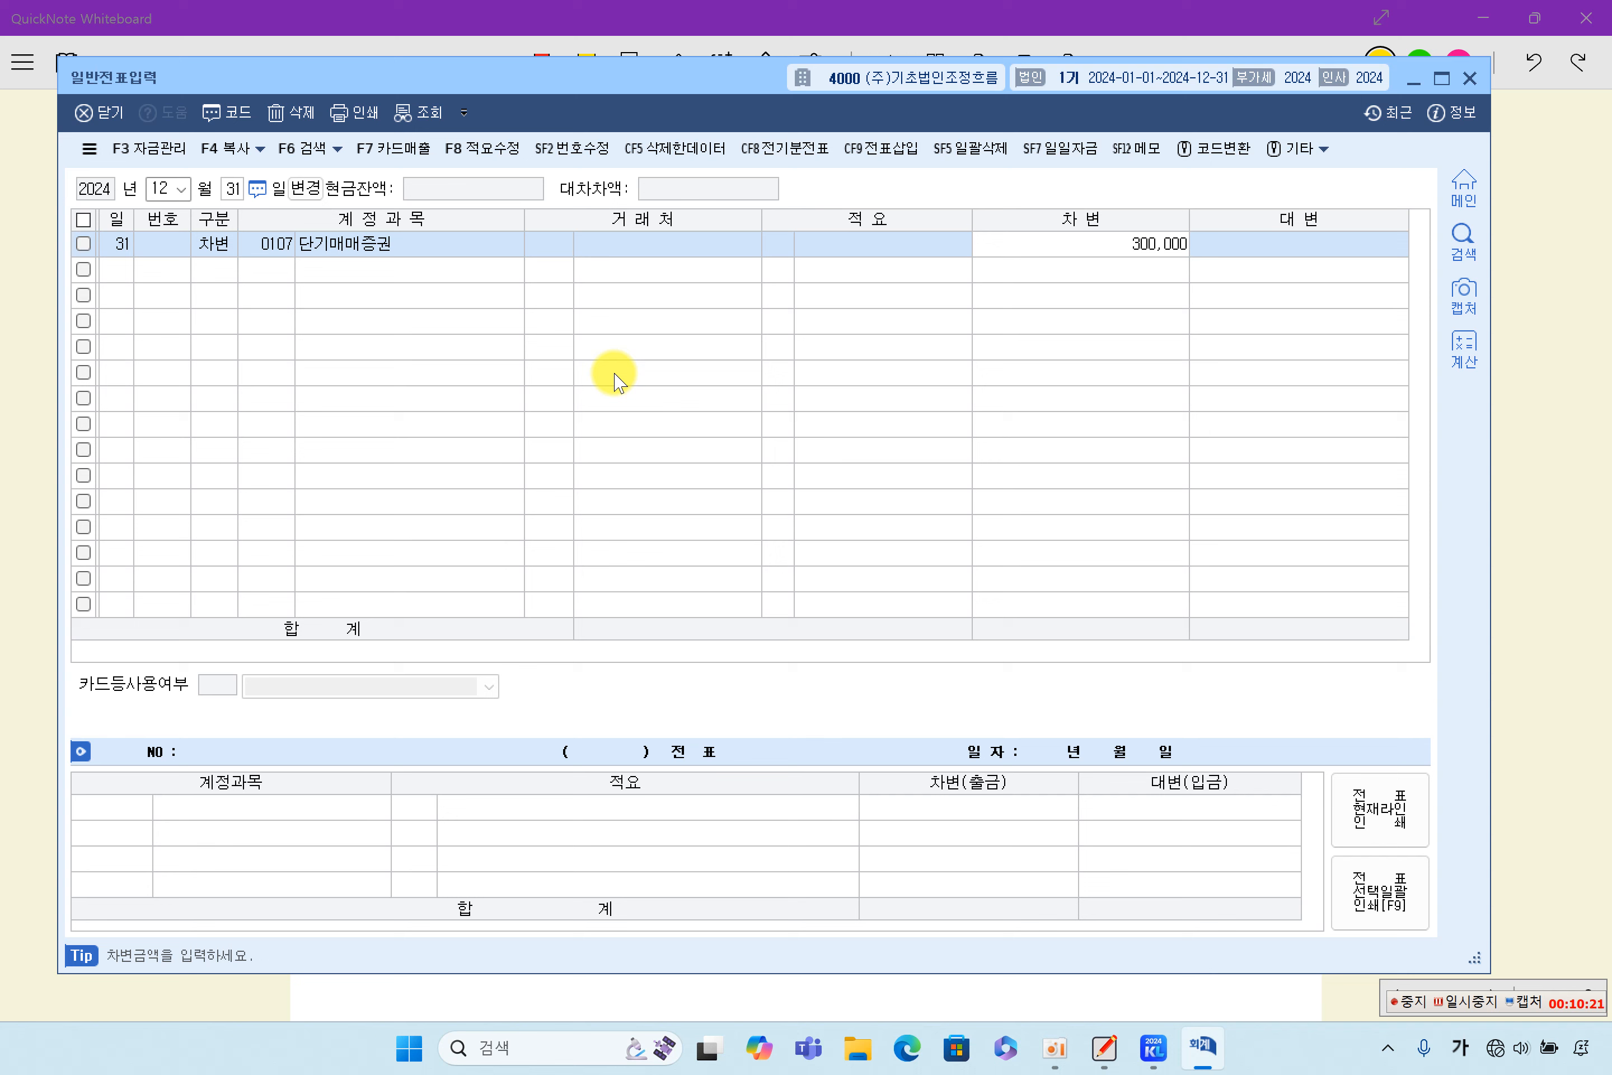
key(Return)
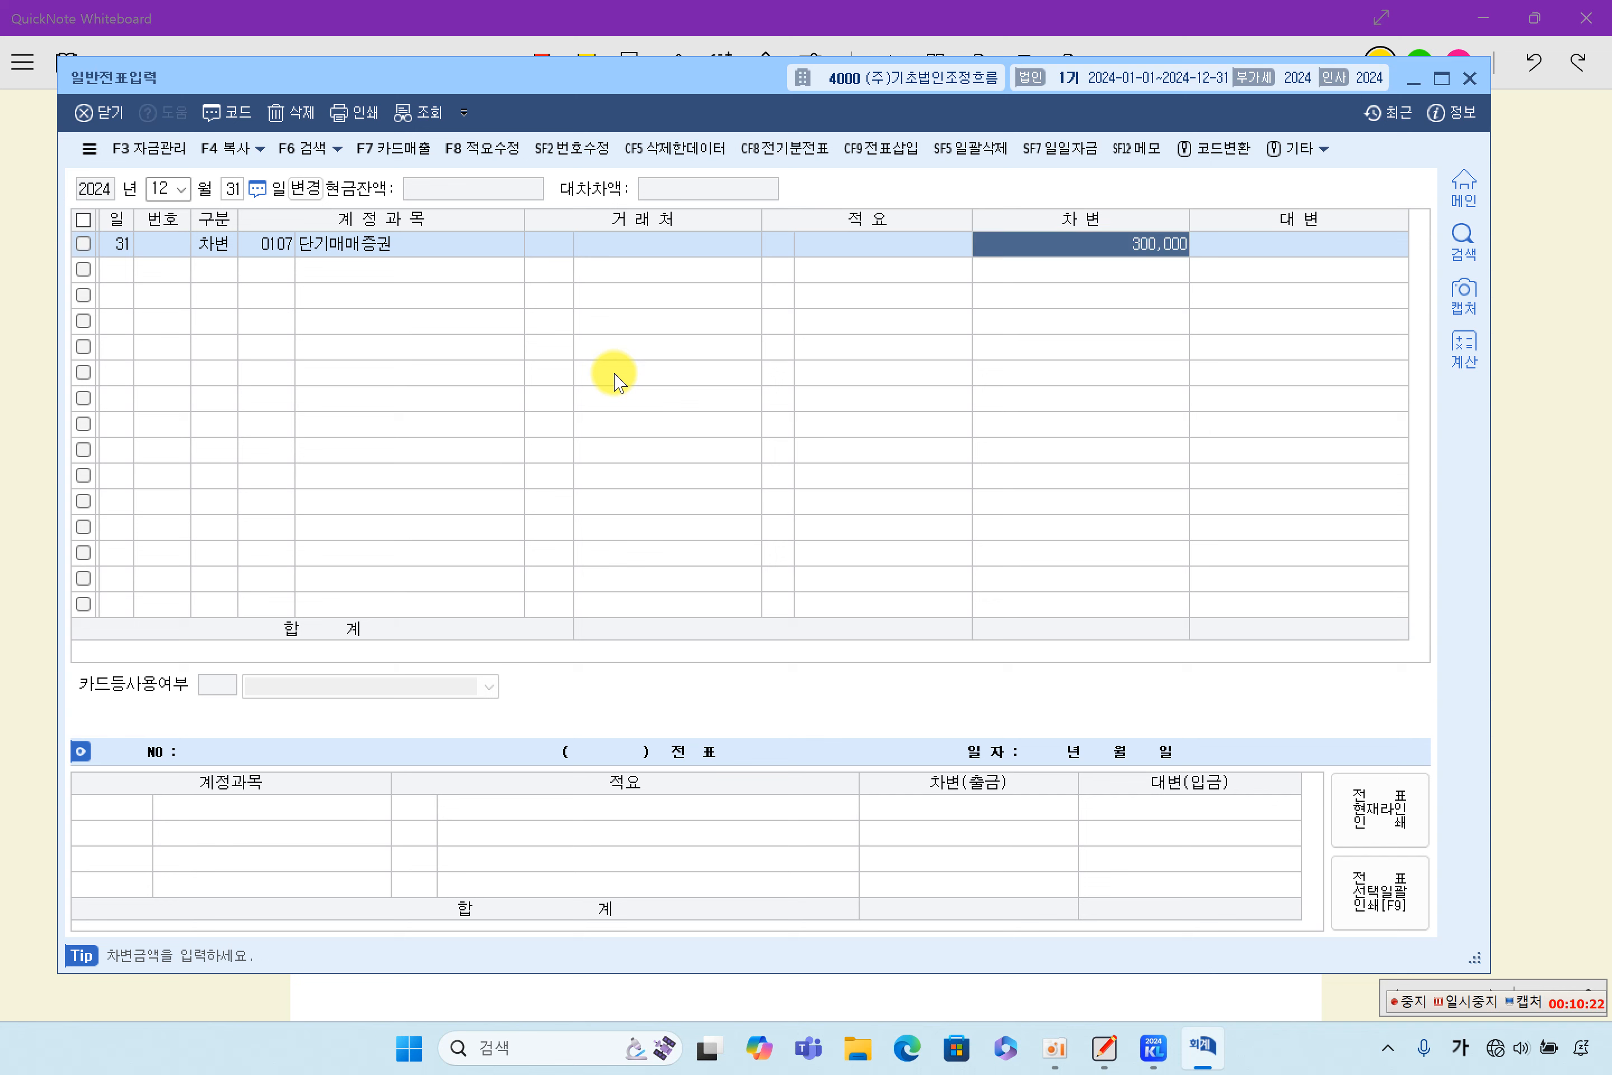
- Enter the matching 대변 line for account 0905 단기매매증권평가이익 with 300,000, close 일반전표입력 and return to QuickNote Whiteboard
text(4)
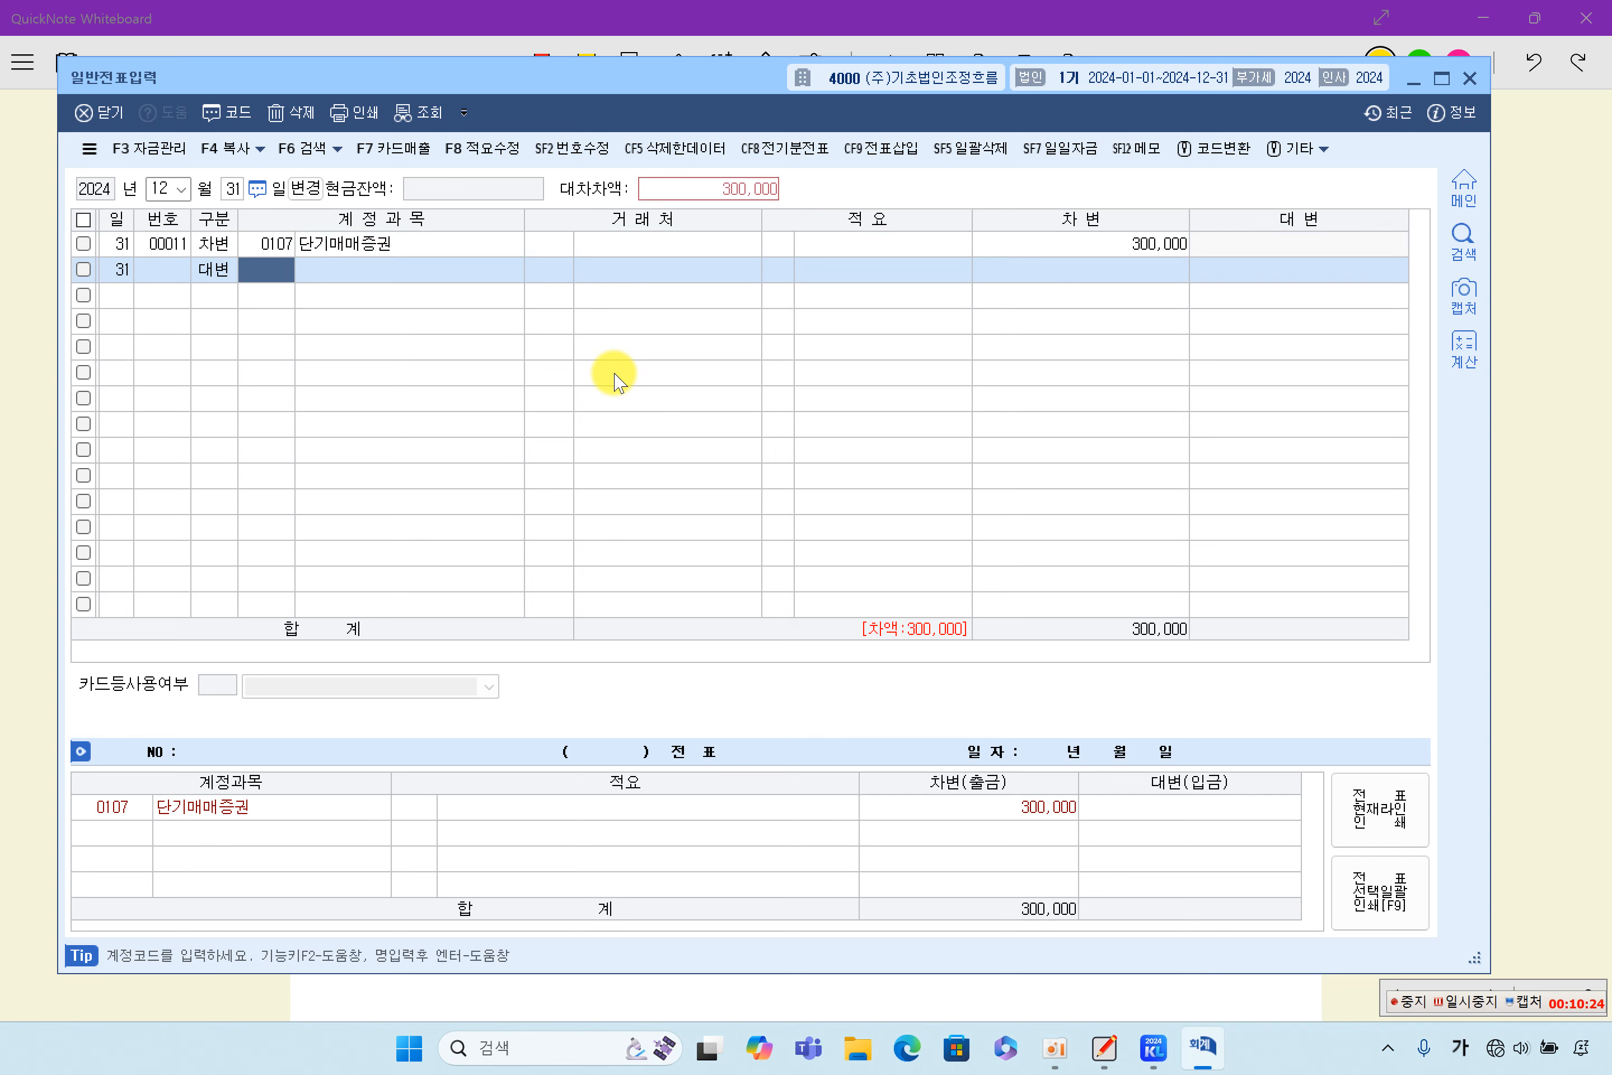
text(905)
key(Return)
key(Return)
key(Return)
key(Return)
key(Return)
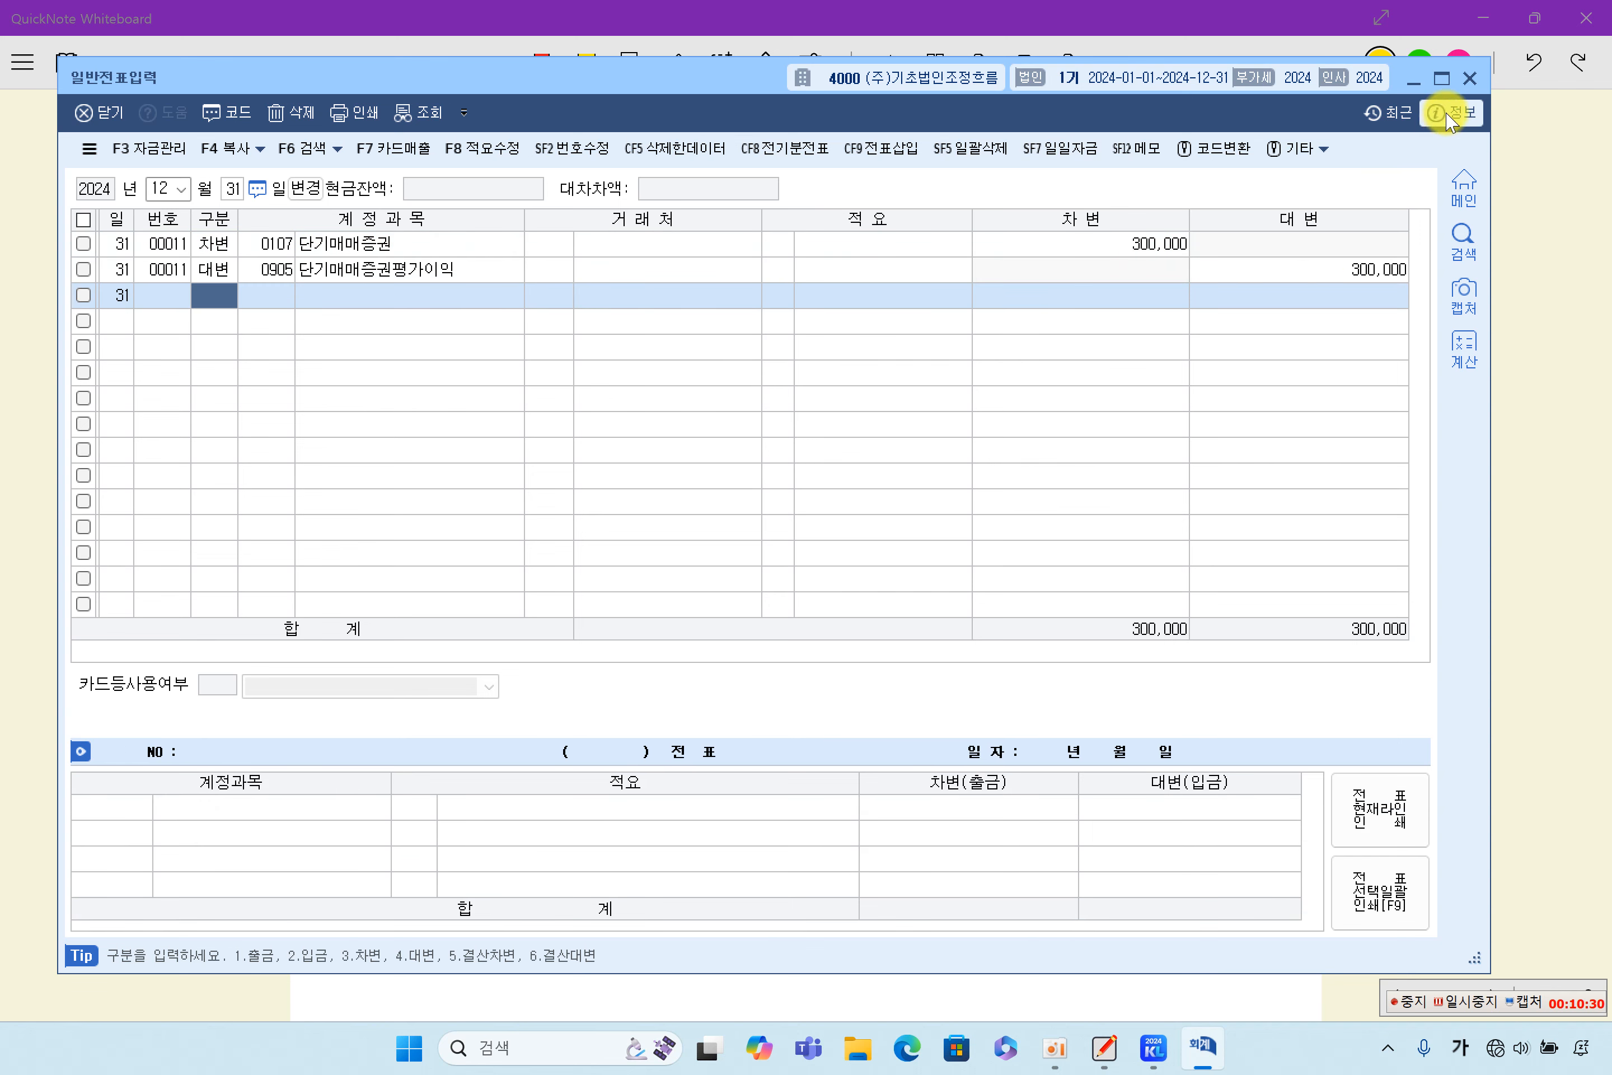
click(1462, 78)
click(1504, 326)
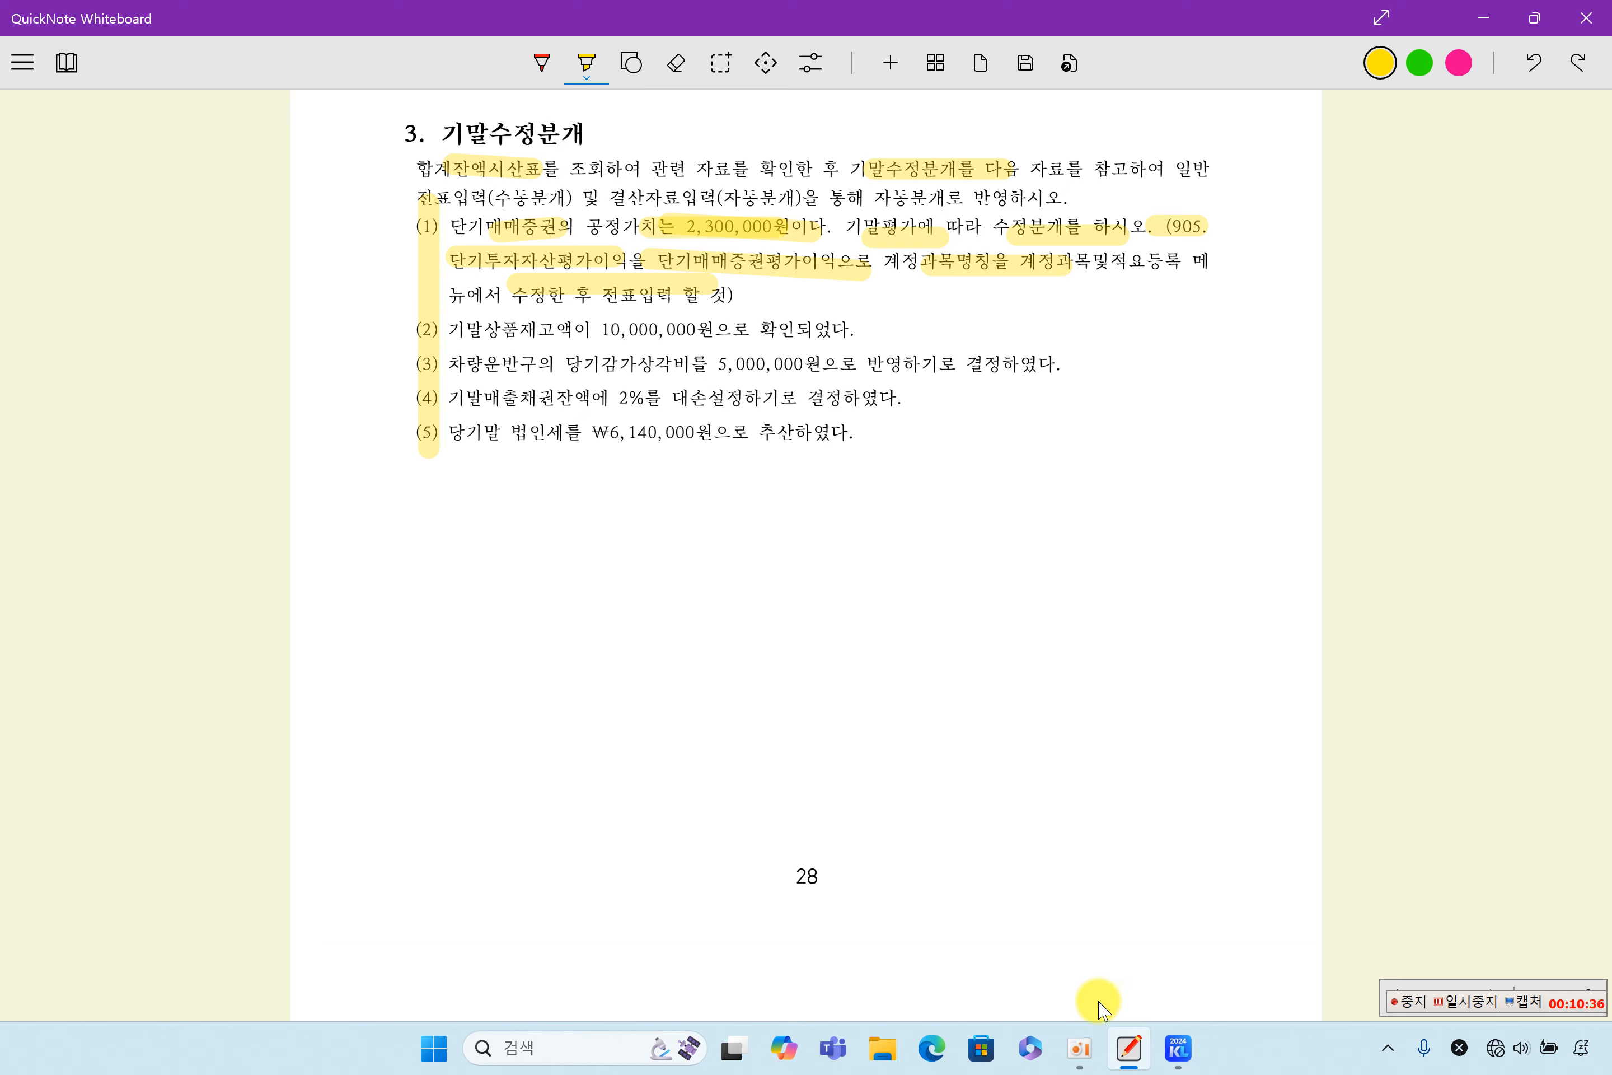
- Reopen the 합계잔액시산표 for December 31, 2024 in KcLep and check the 상품 balance
click(1177, 1047)
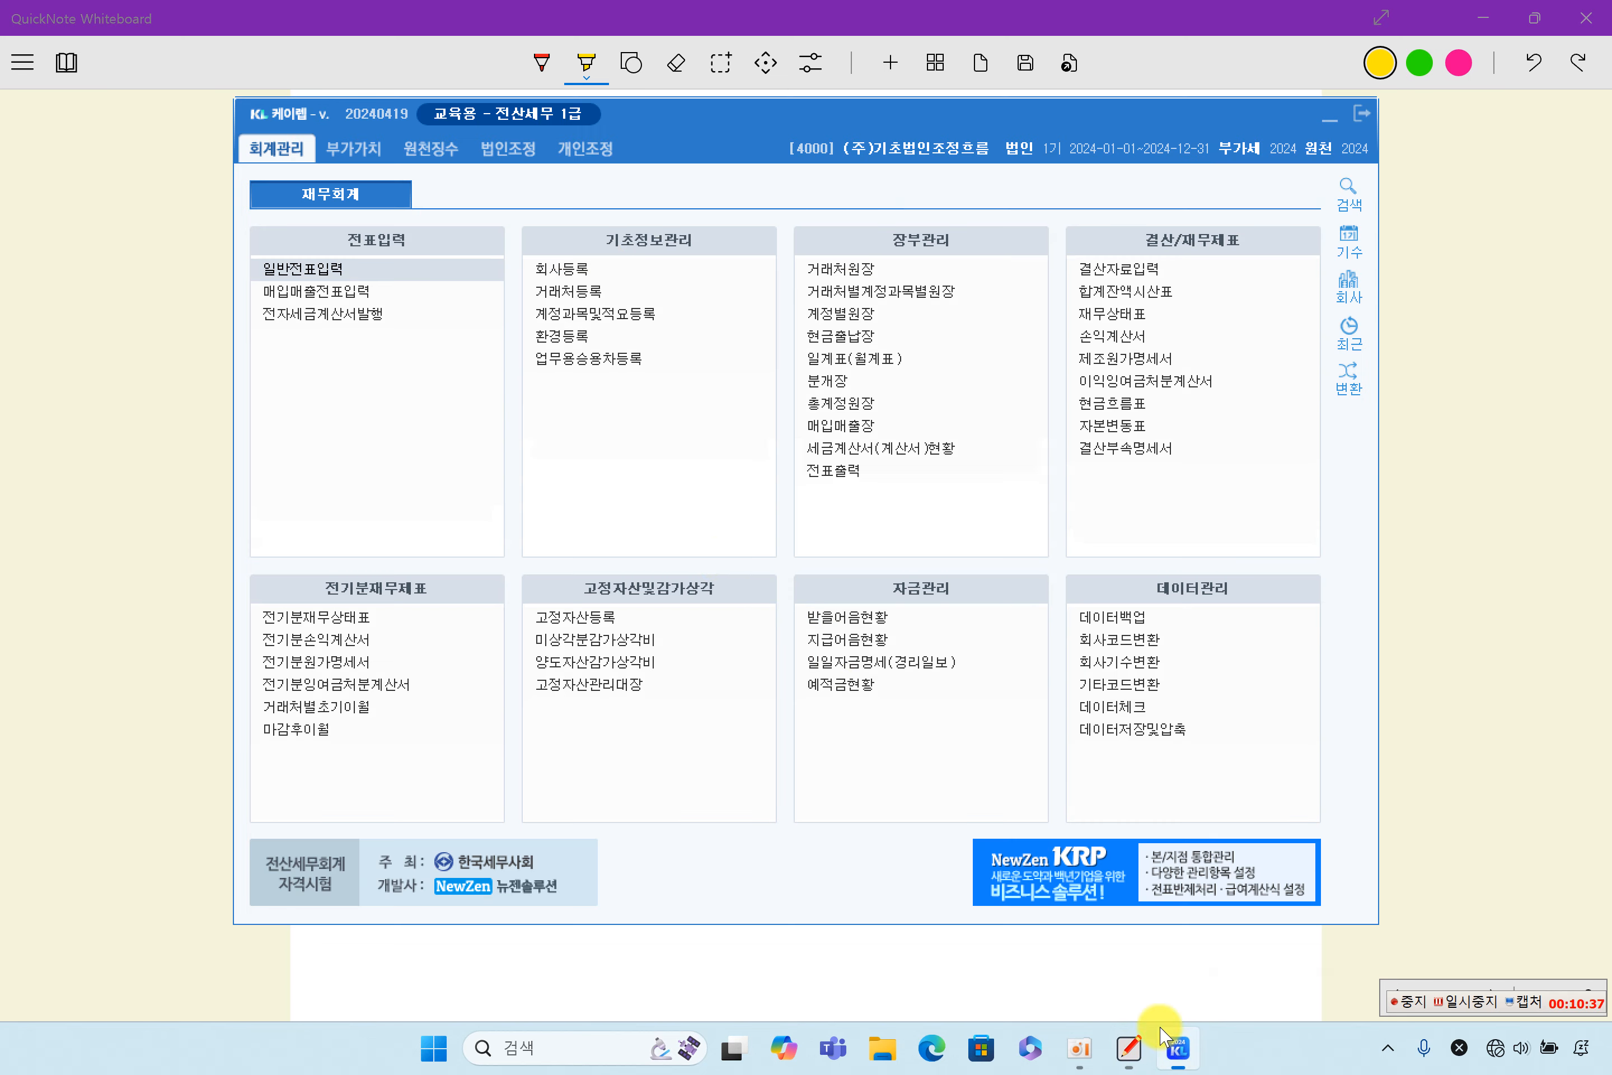
click(1127, 289)
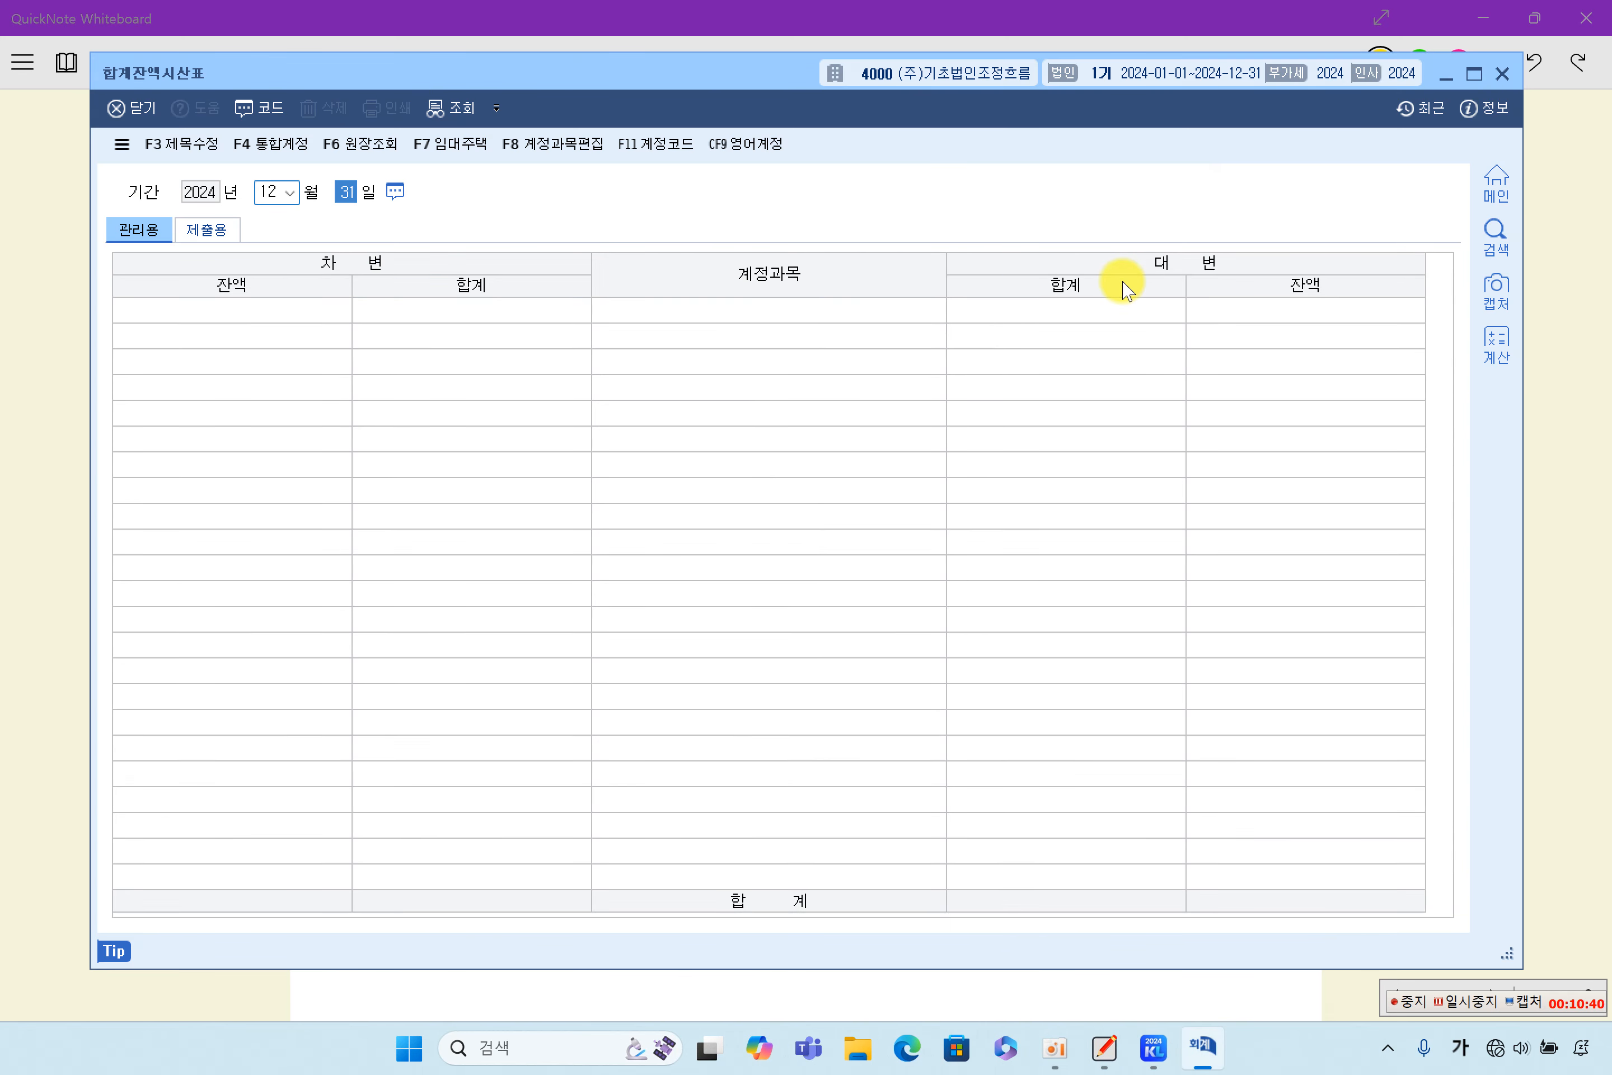
click(365, 463)
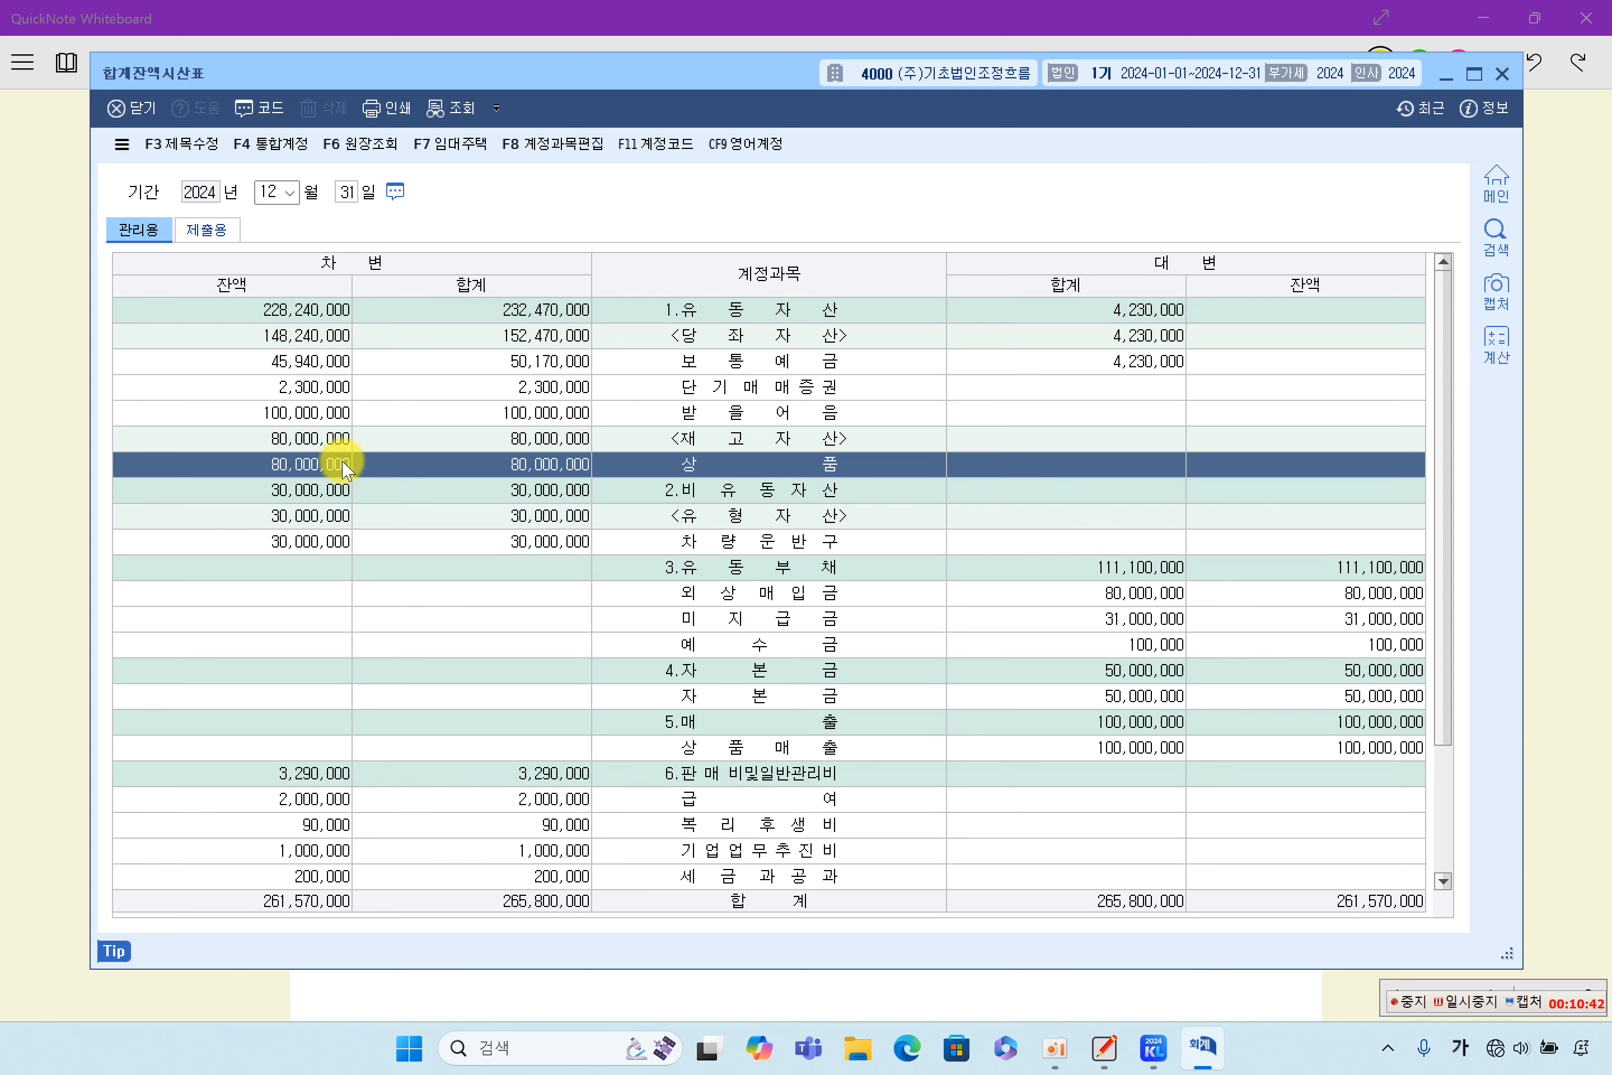
- In QuickNote Whiteboard, highlight 10,000,000원으로 in item (2), 차량운반구 and 5,000,000원 in (3), and 매출채권잔액에 2% and 손설정하기로 in (4)
click(1581, 505)
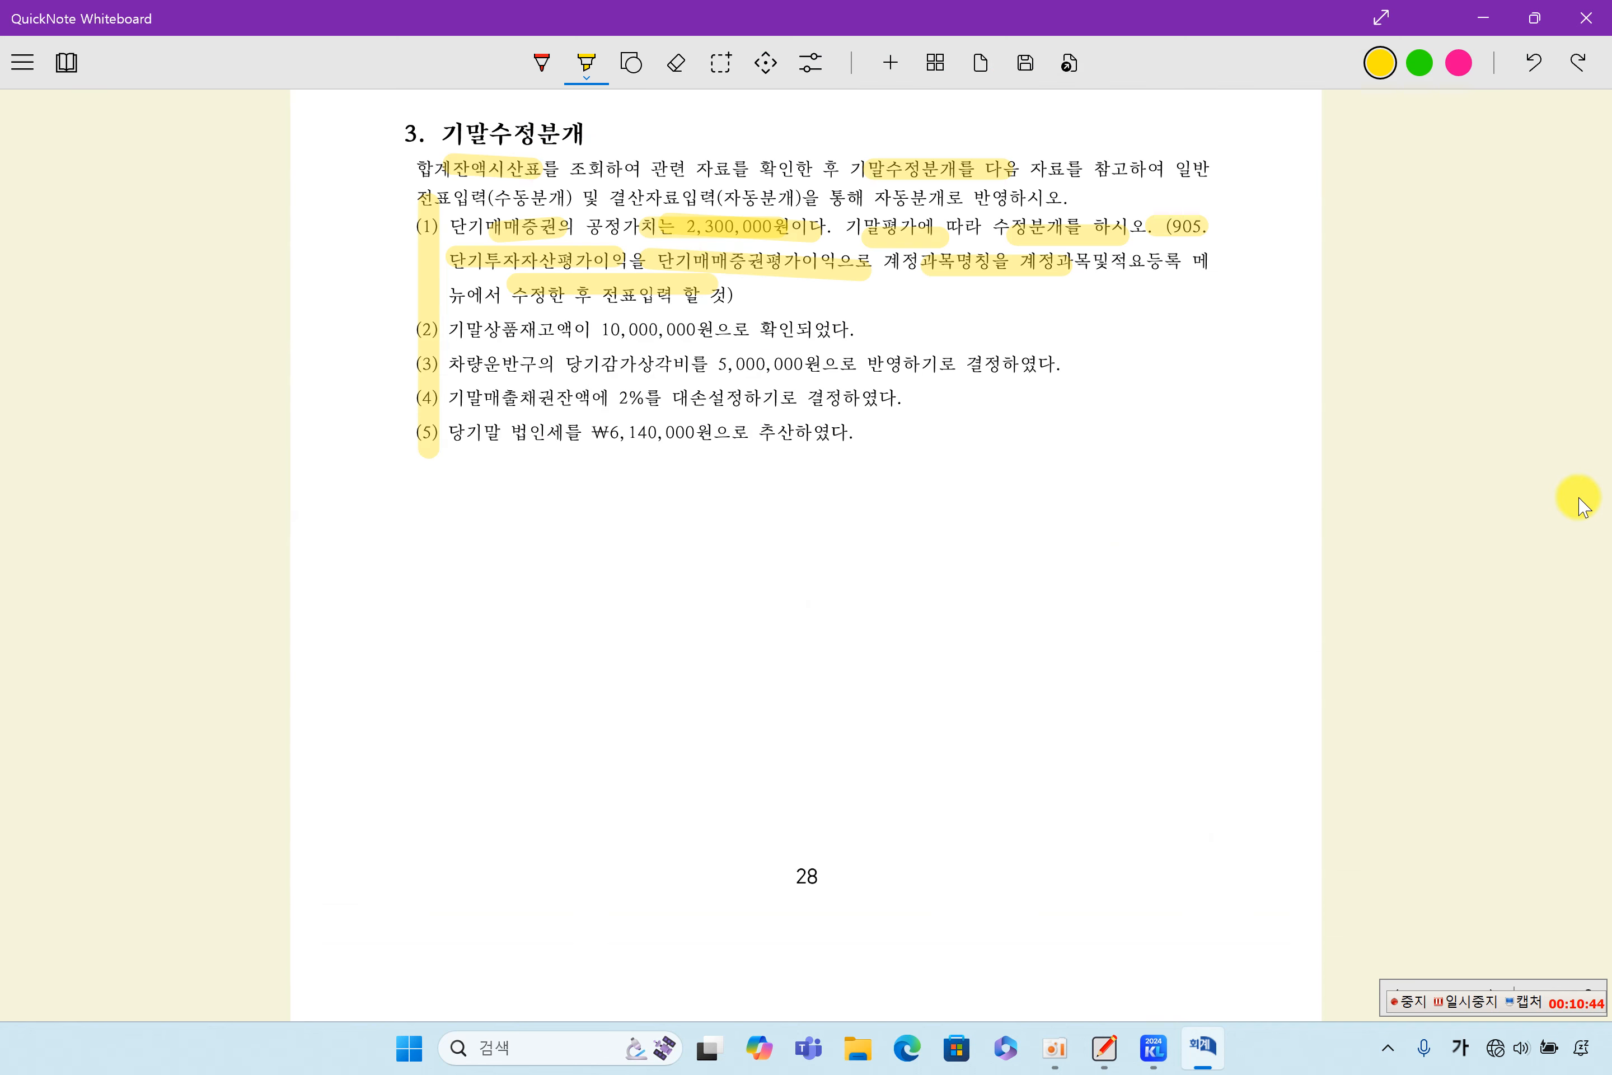
drag(597, 336, 736, 344)
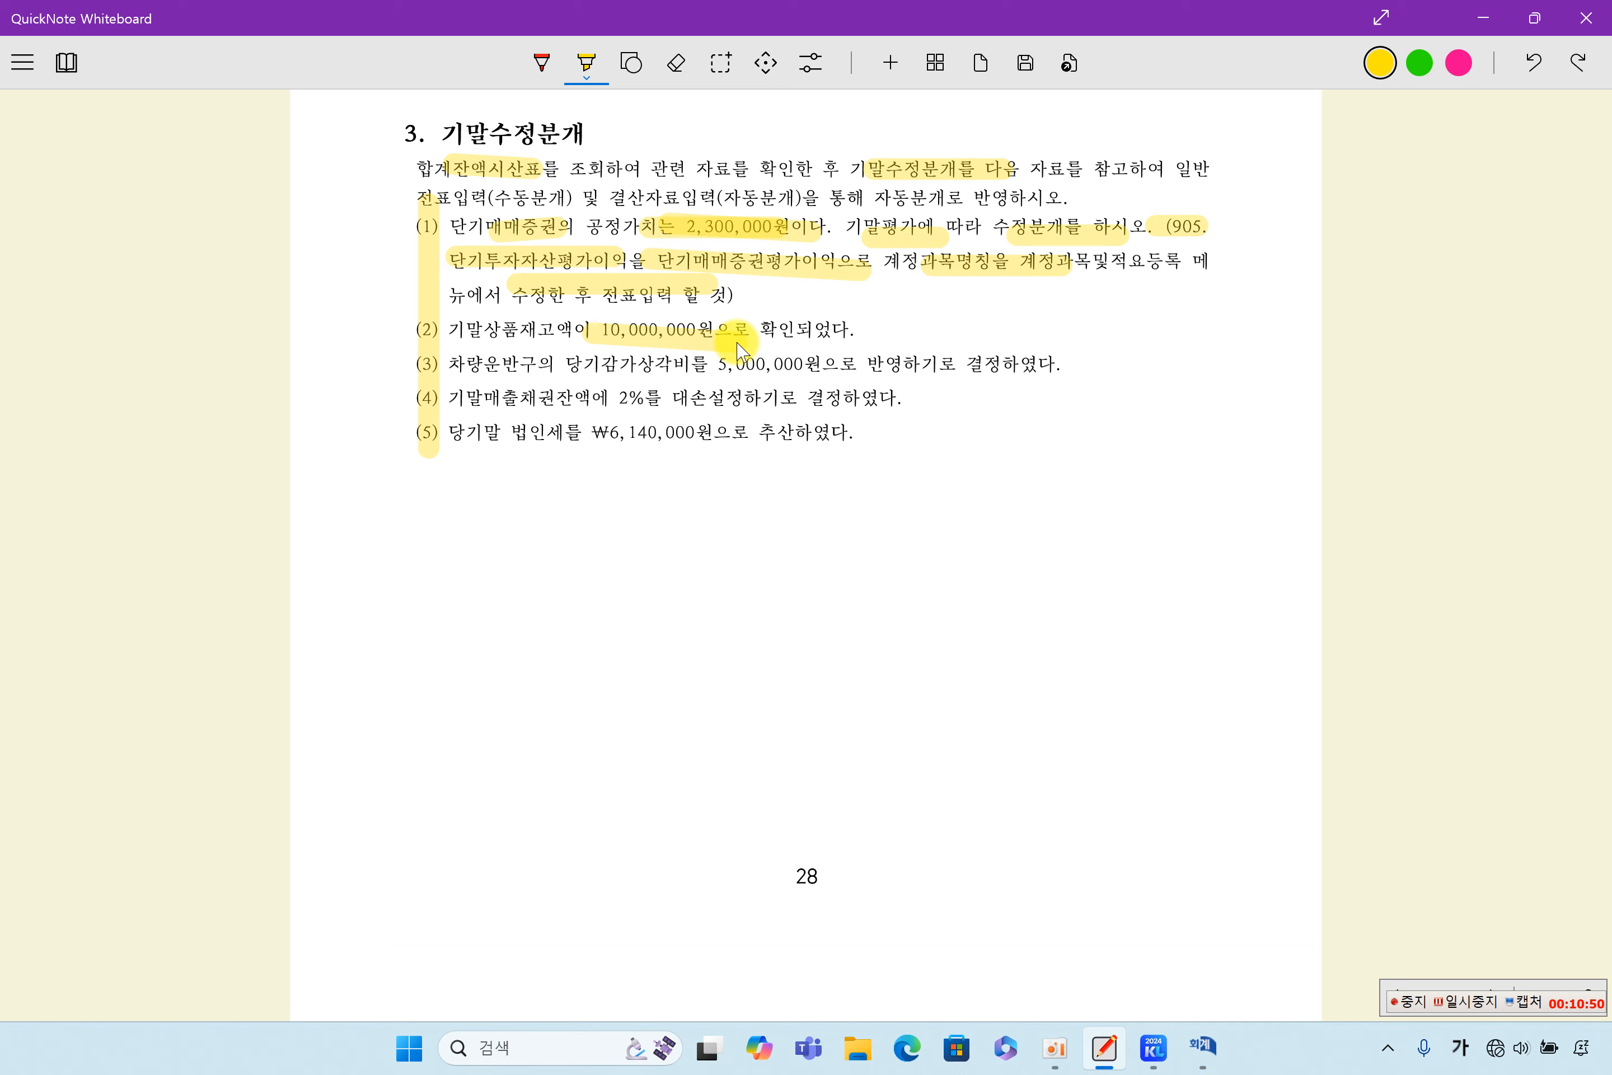
drag(444, 366, 531, 366)
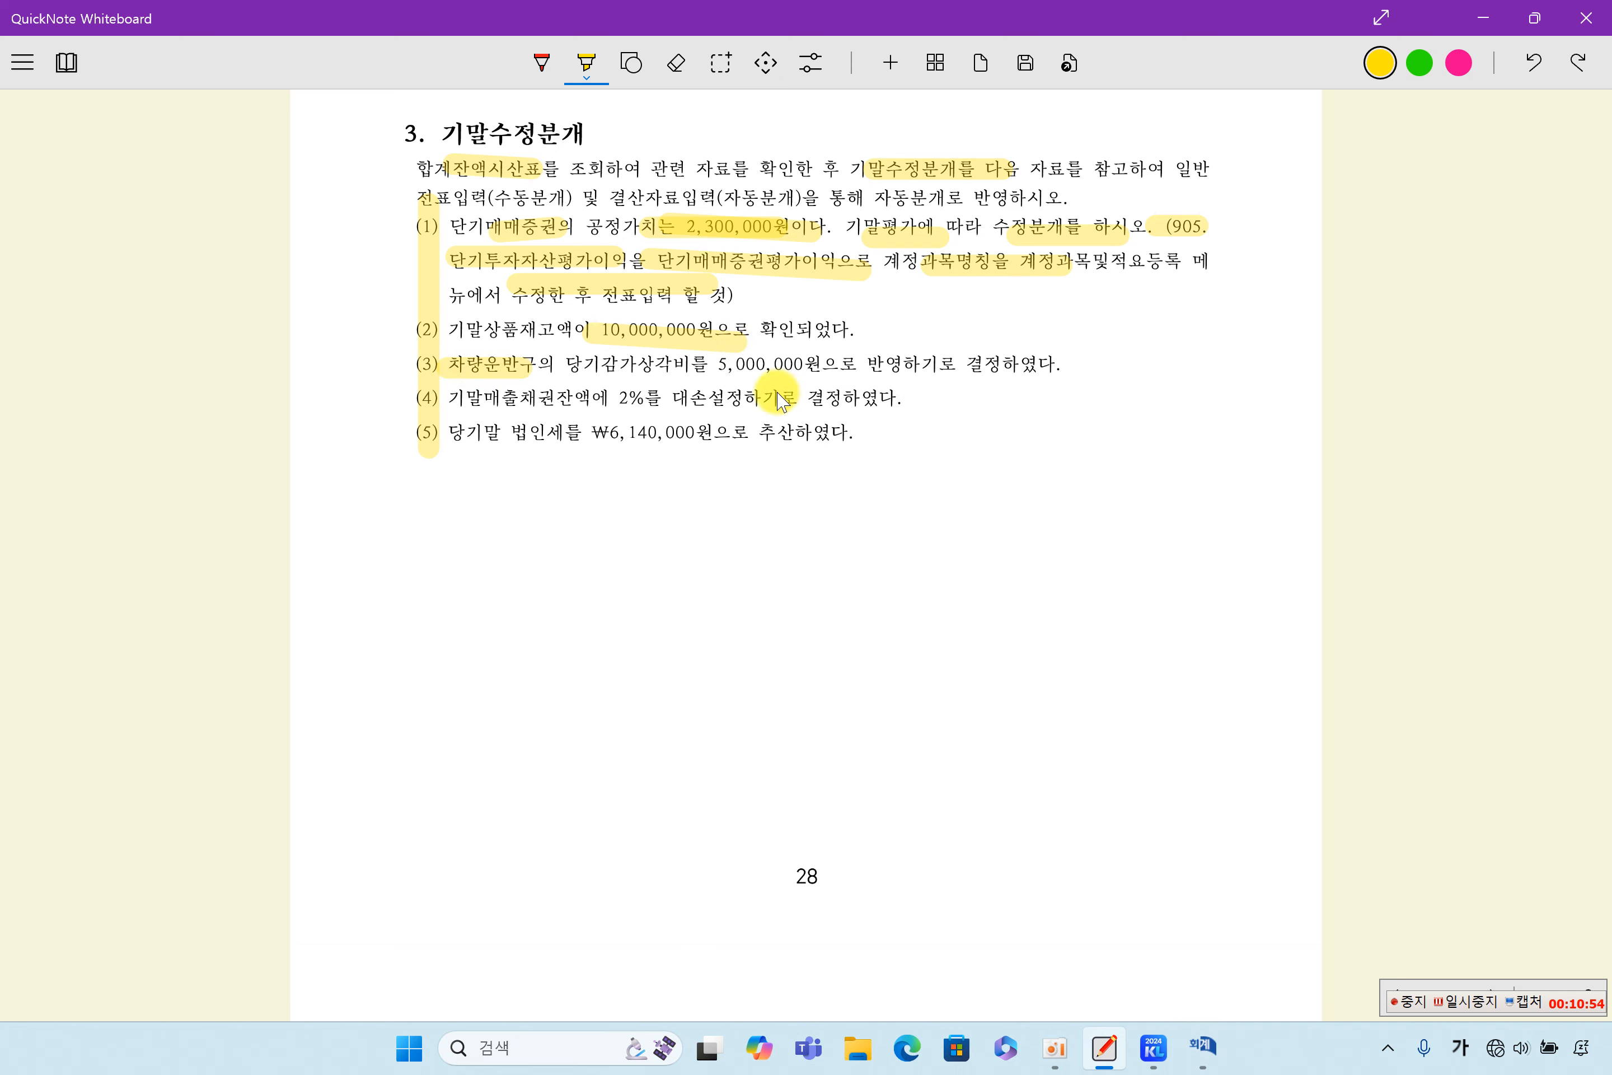
mouse_move(692, 365)
mouse_down()
mouse_move(783, 361)
mouse_move(812, 380)
mouse_up()
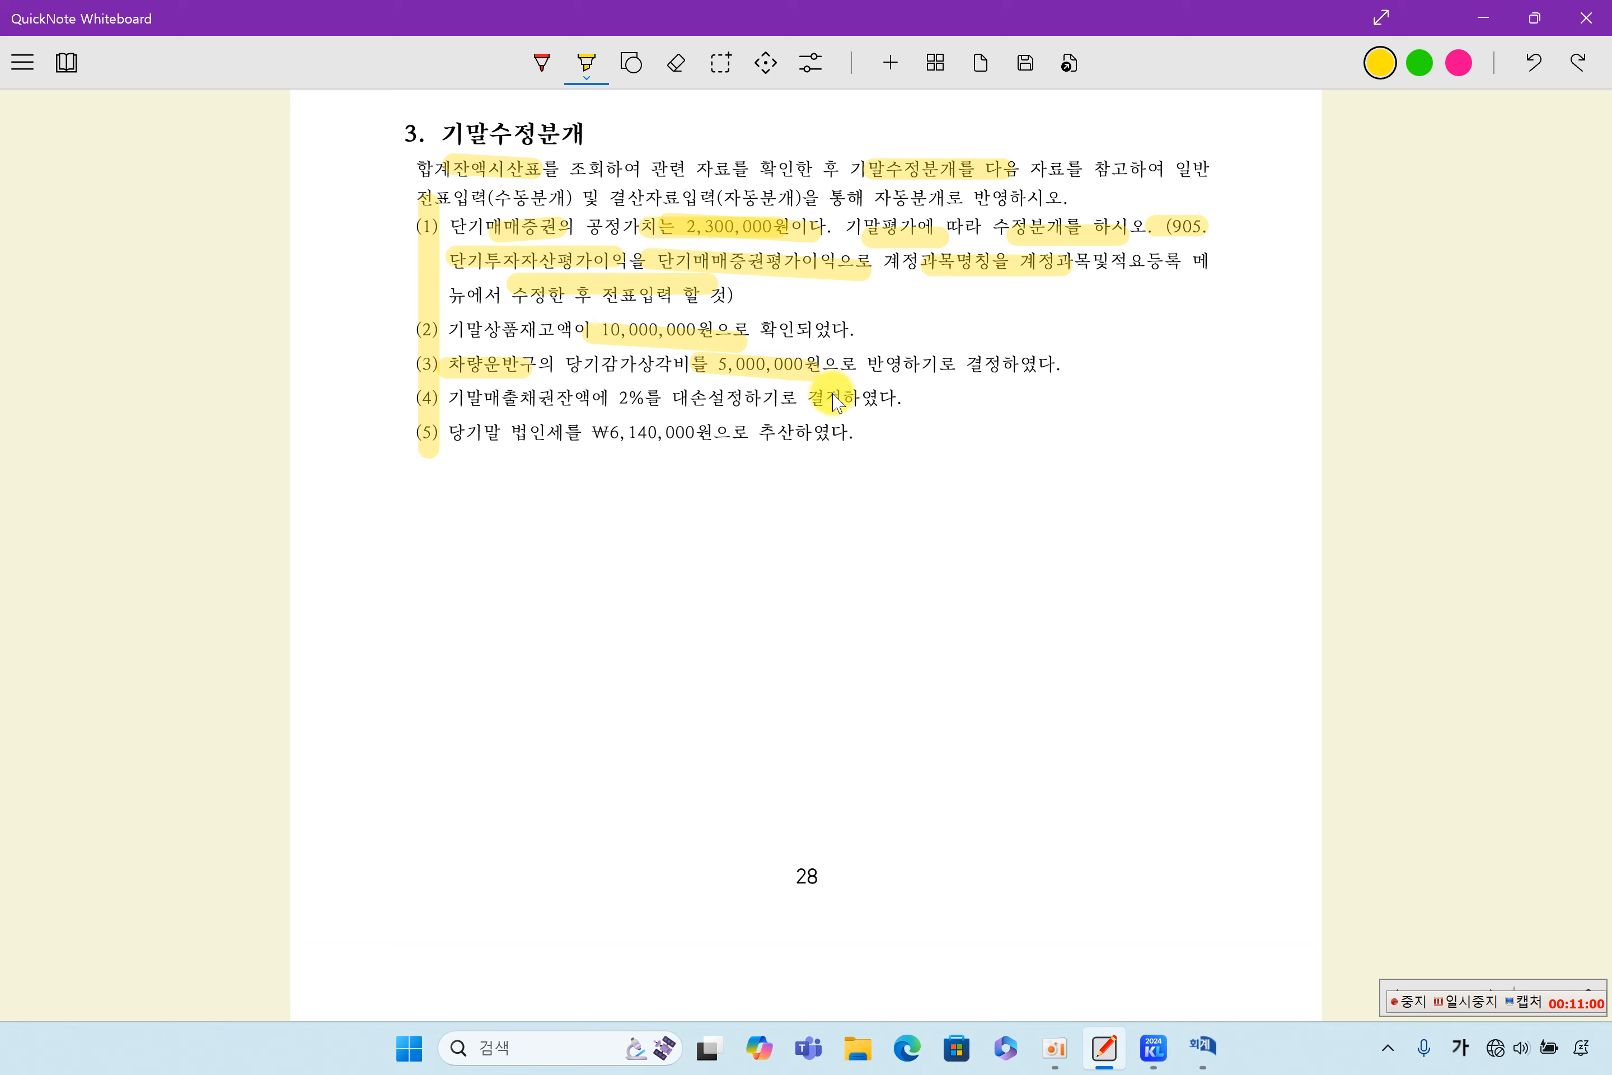
drag(493, 398, 825, 401)
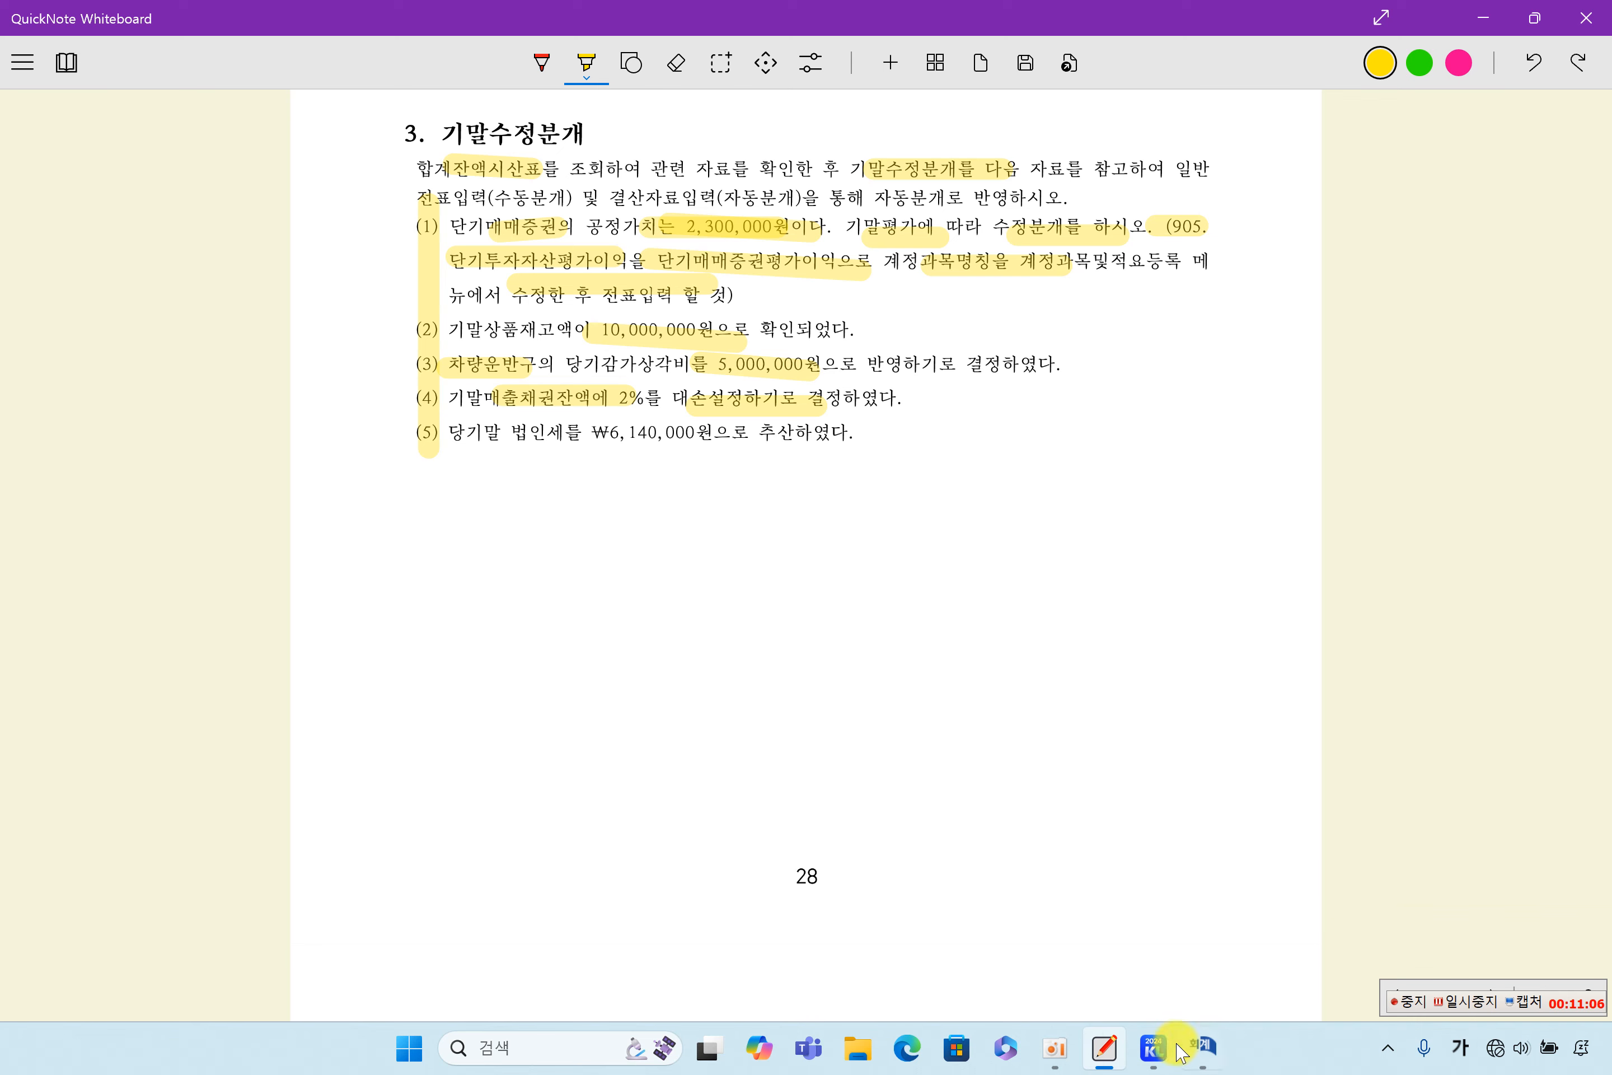
- Look over the asset accounts in KcLep's open 합계잔액시산표, and return to the adjustment items in QuickNote Whiteboard
click(1490, 1012)
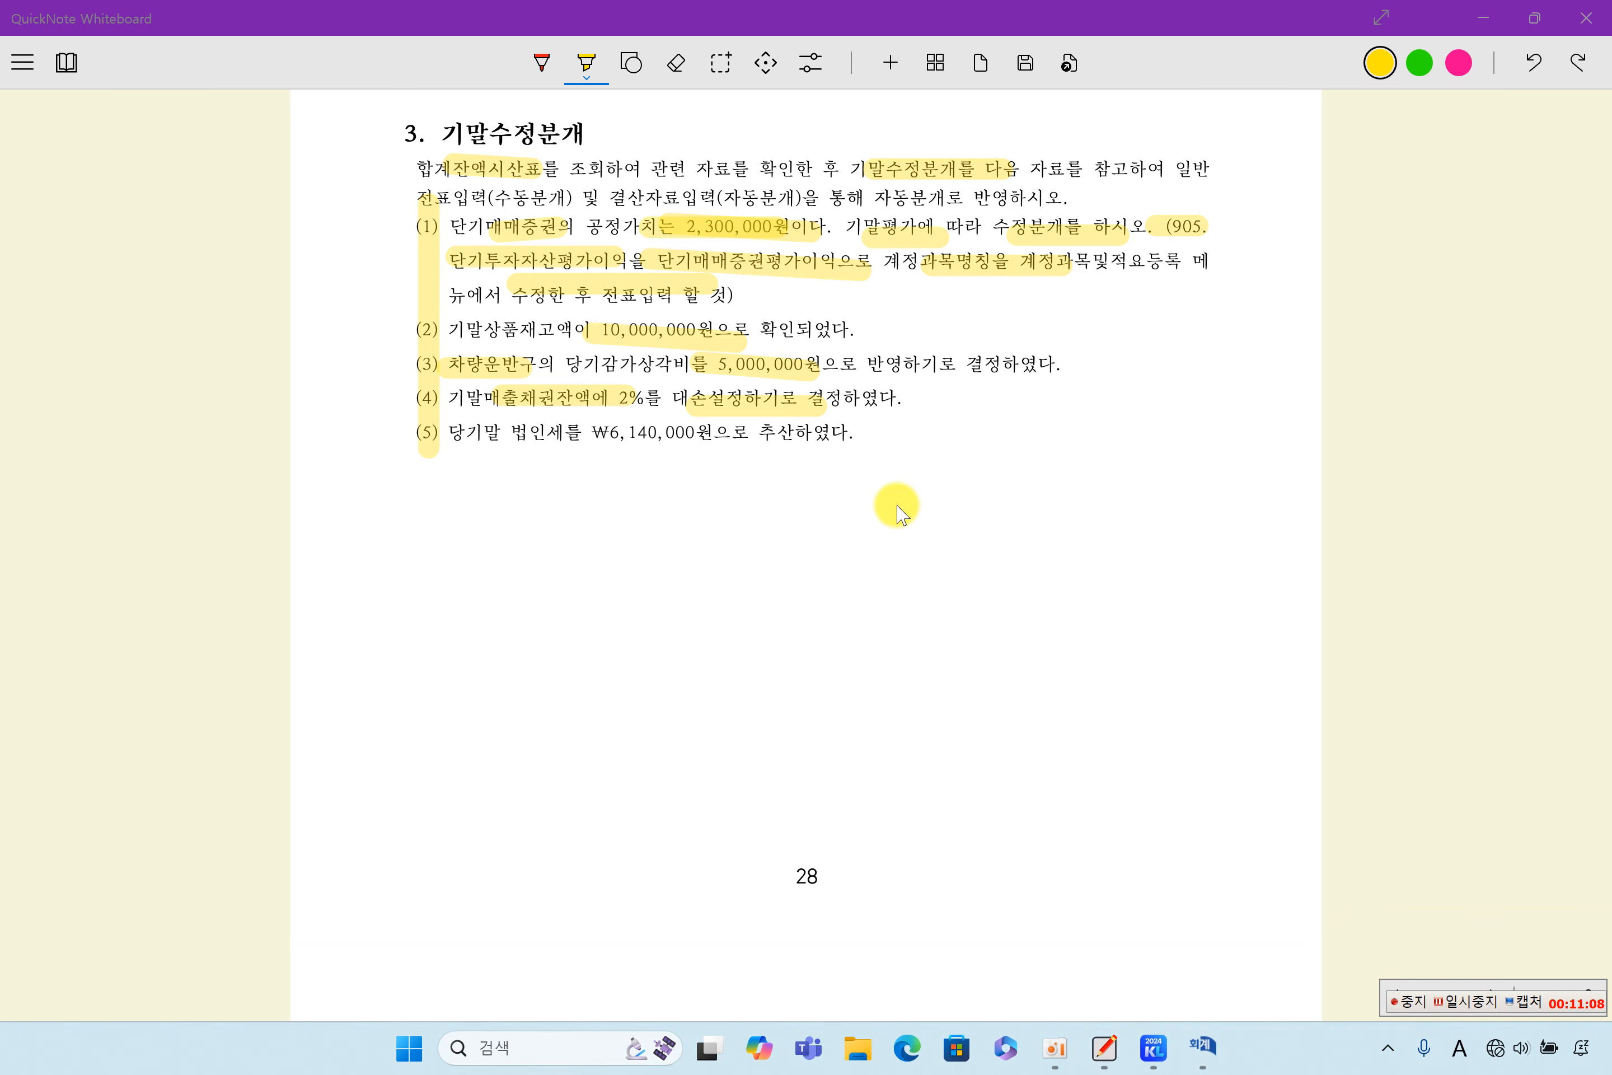
click(1198, 1061)
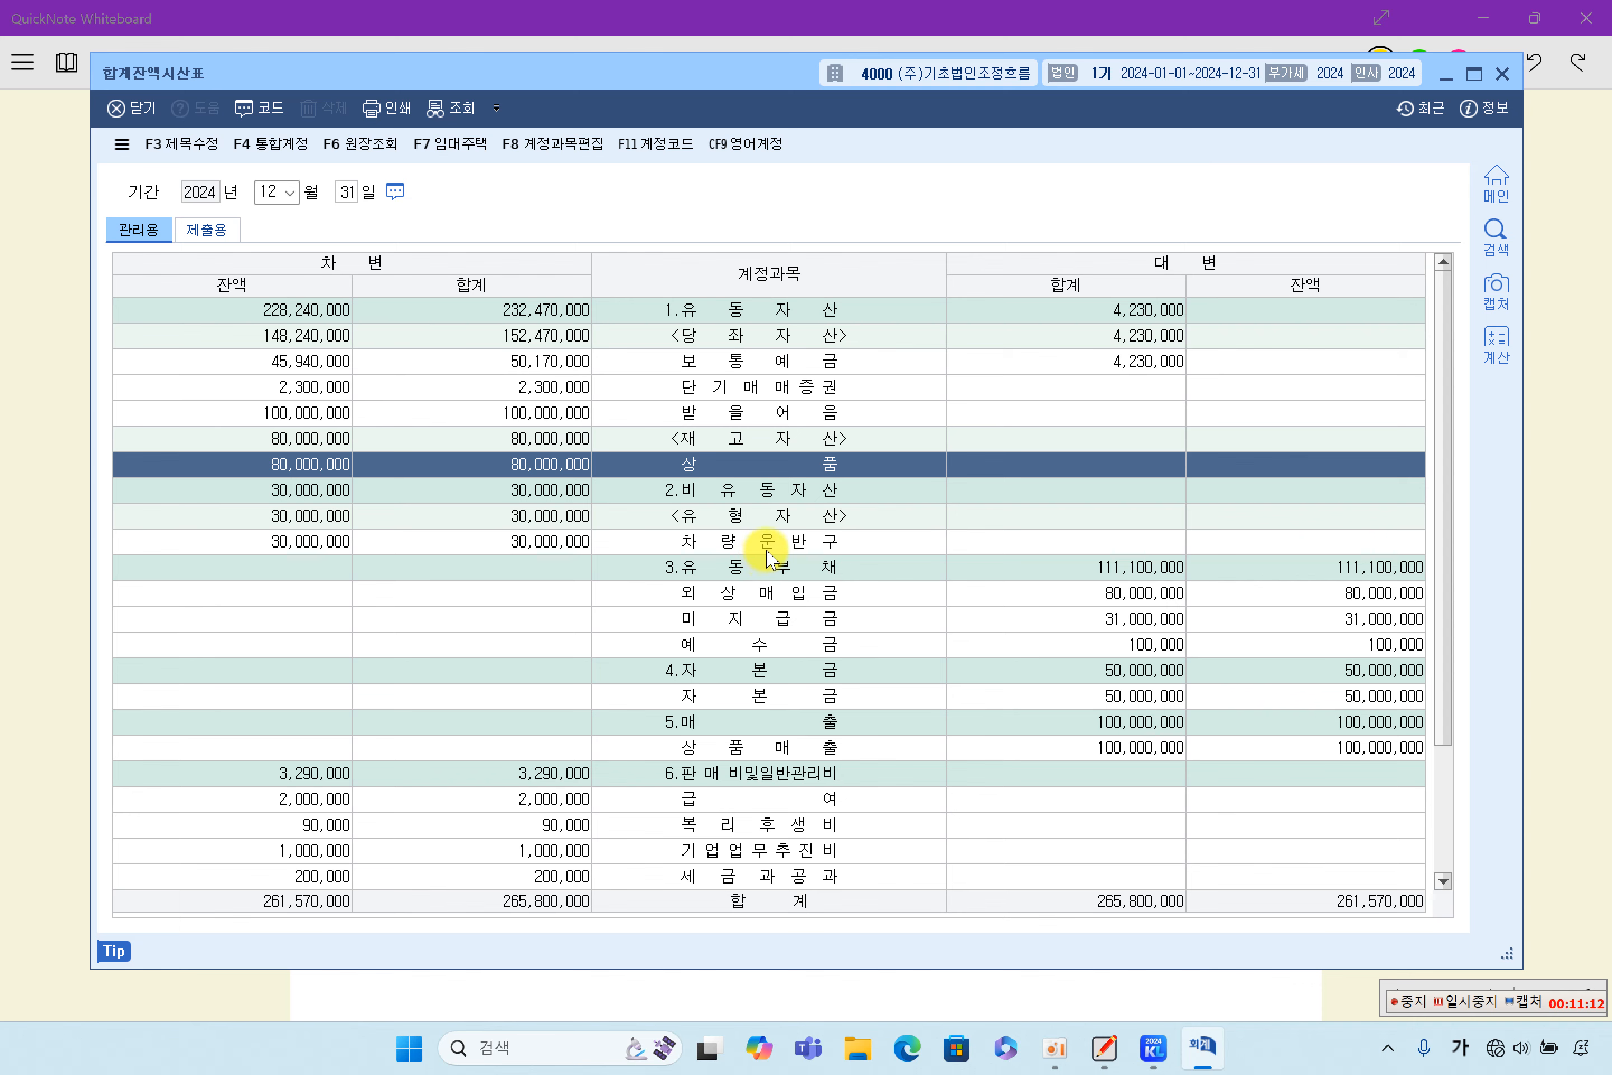
click(1586, 480)
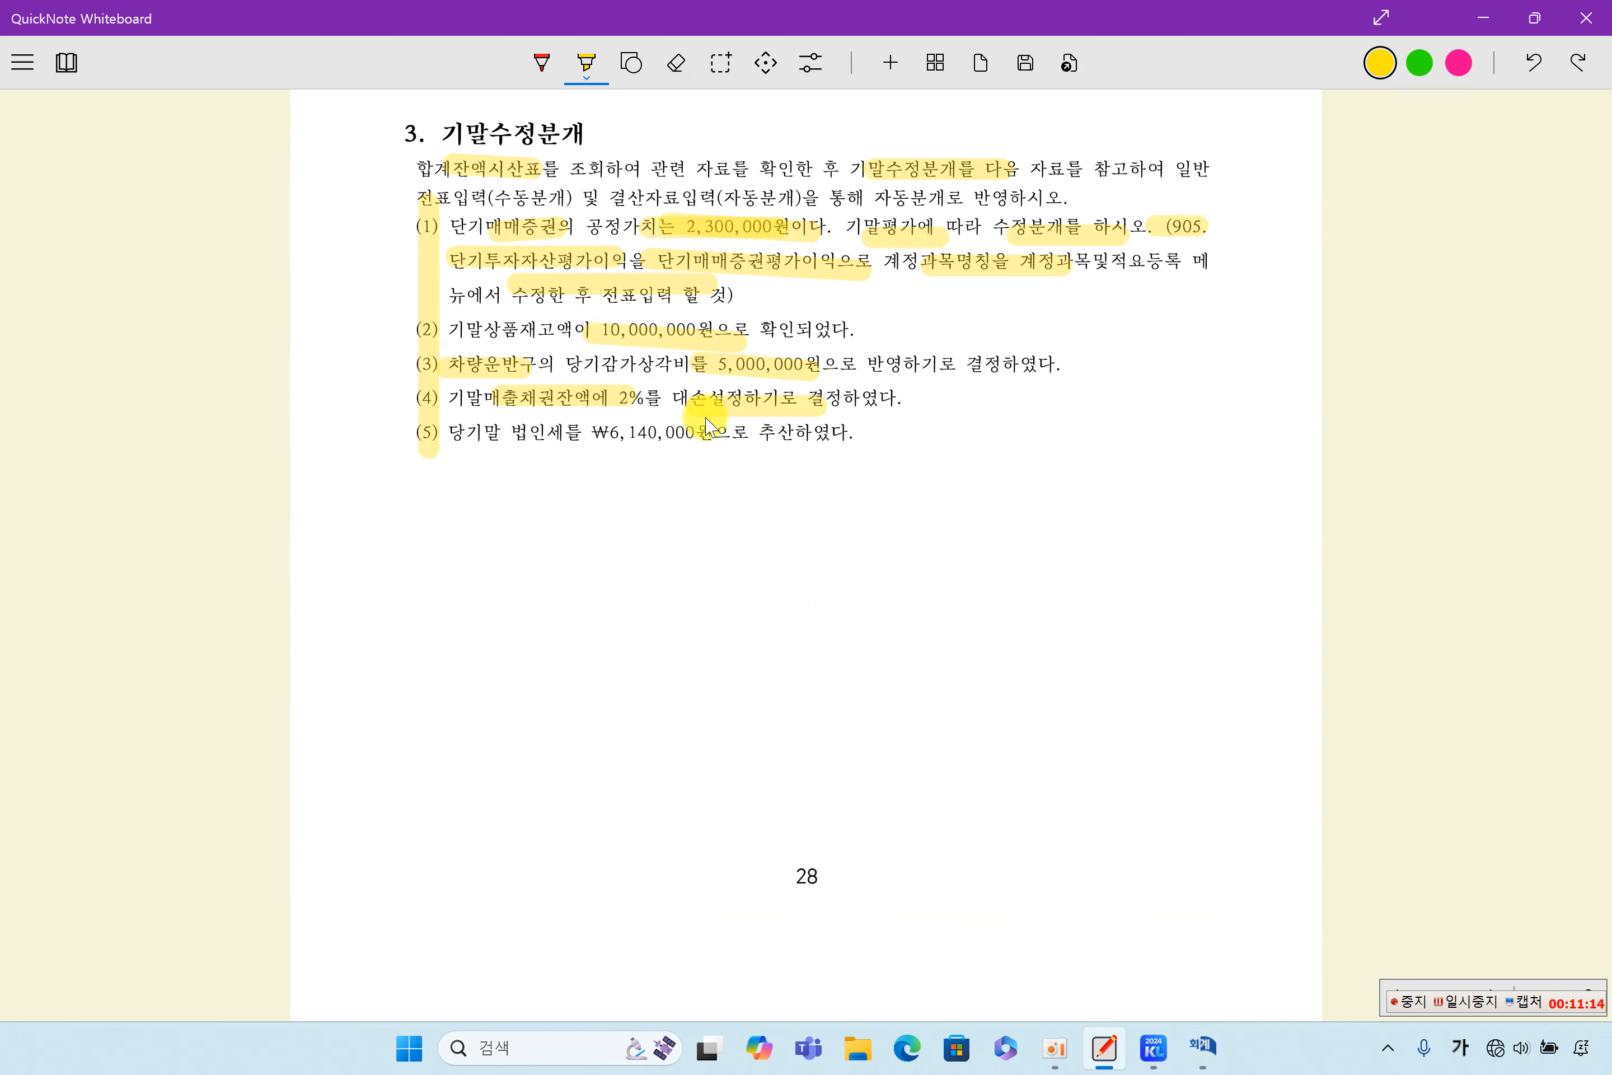
- Check the 받을어음 balance in KcLep's 합계잔액시산표, and return to the adjustment items in QuickNote Whiteboard
click(1198, 1036)
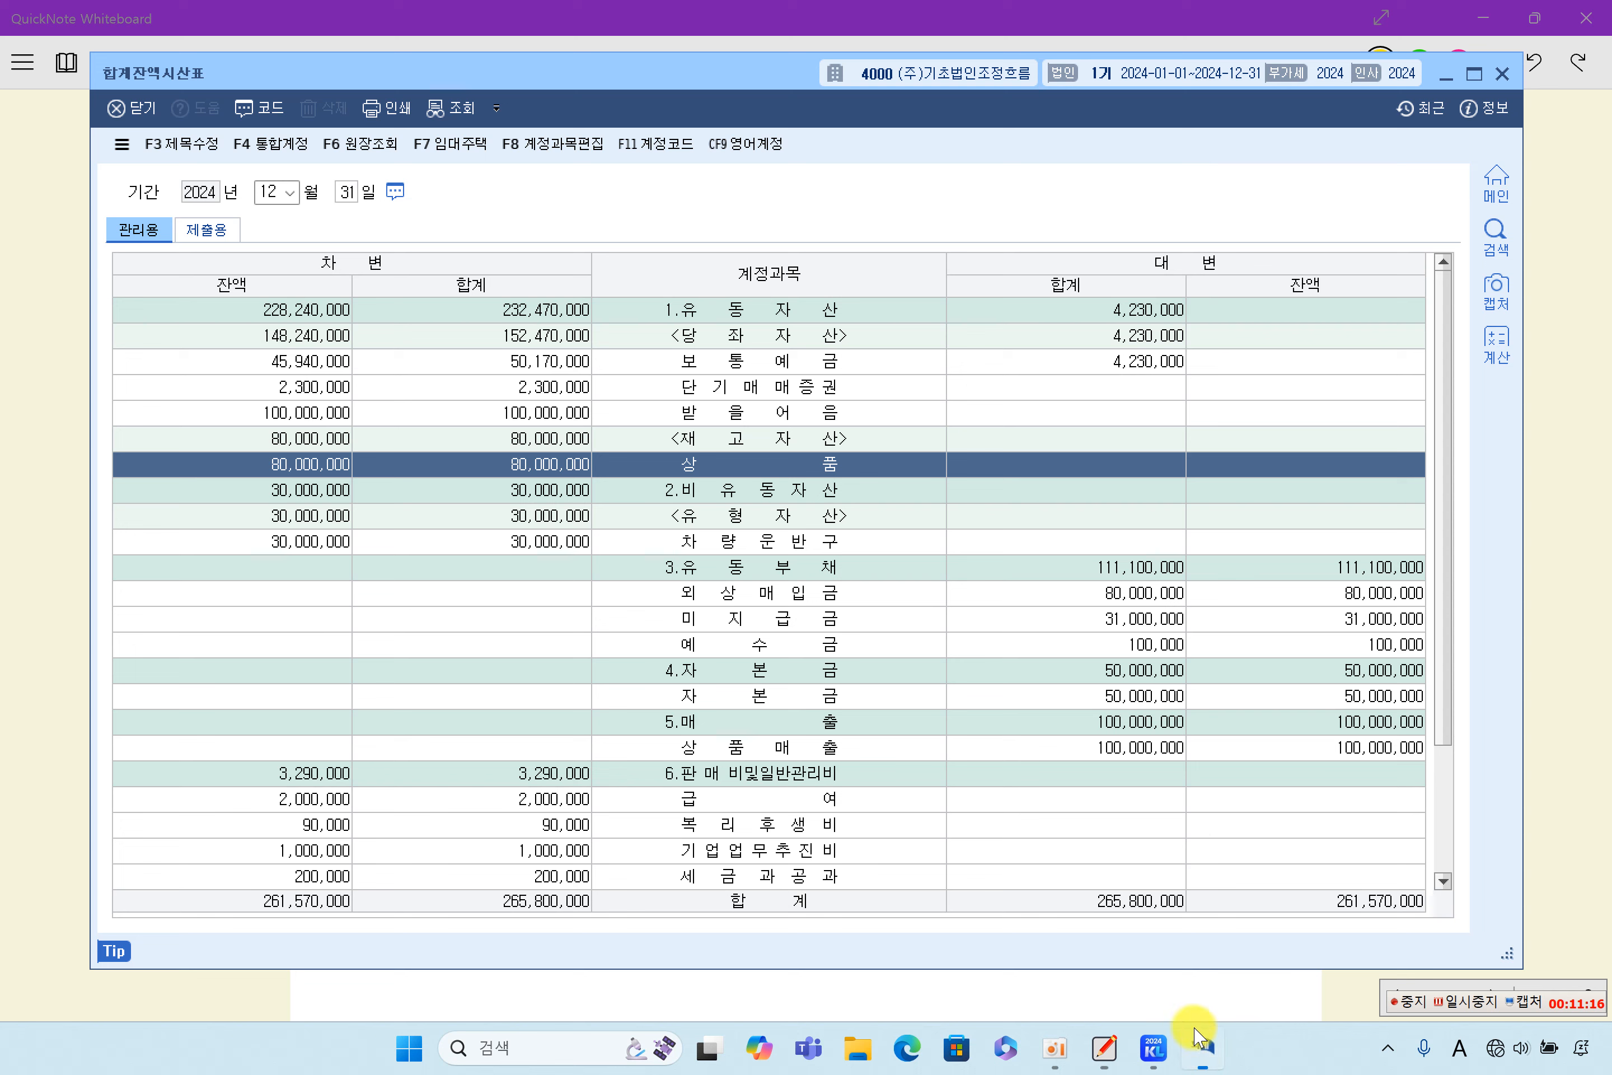
click(637, 416)
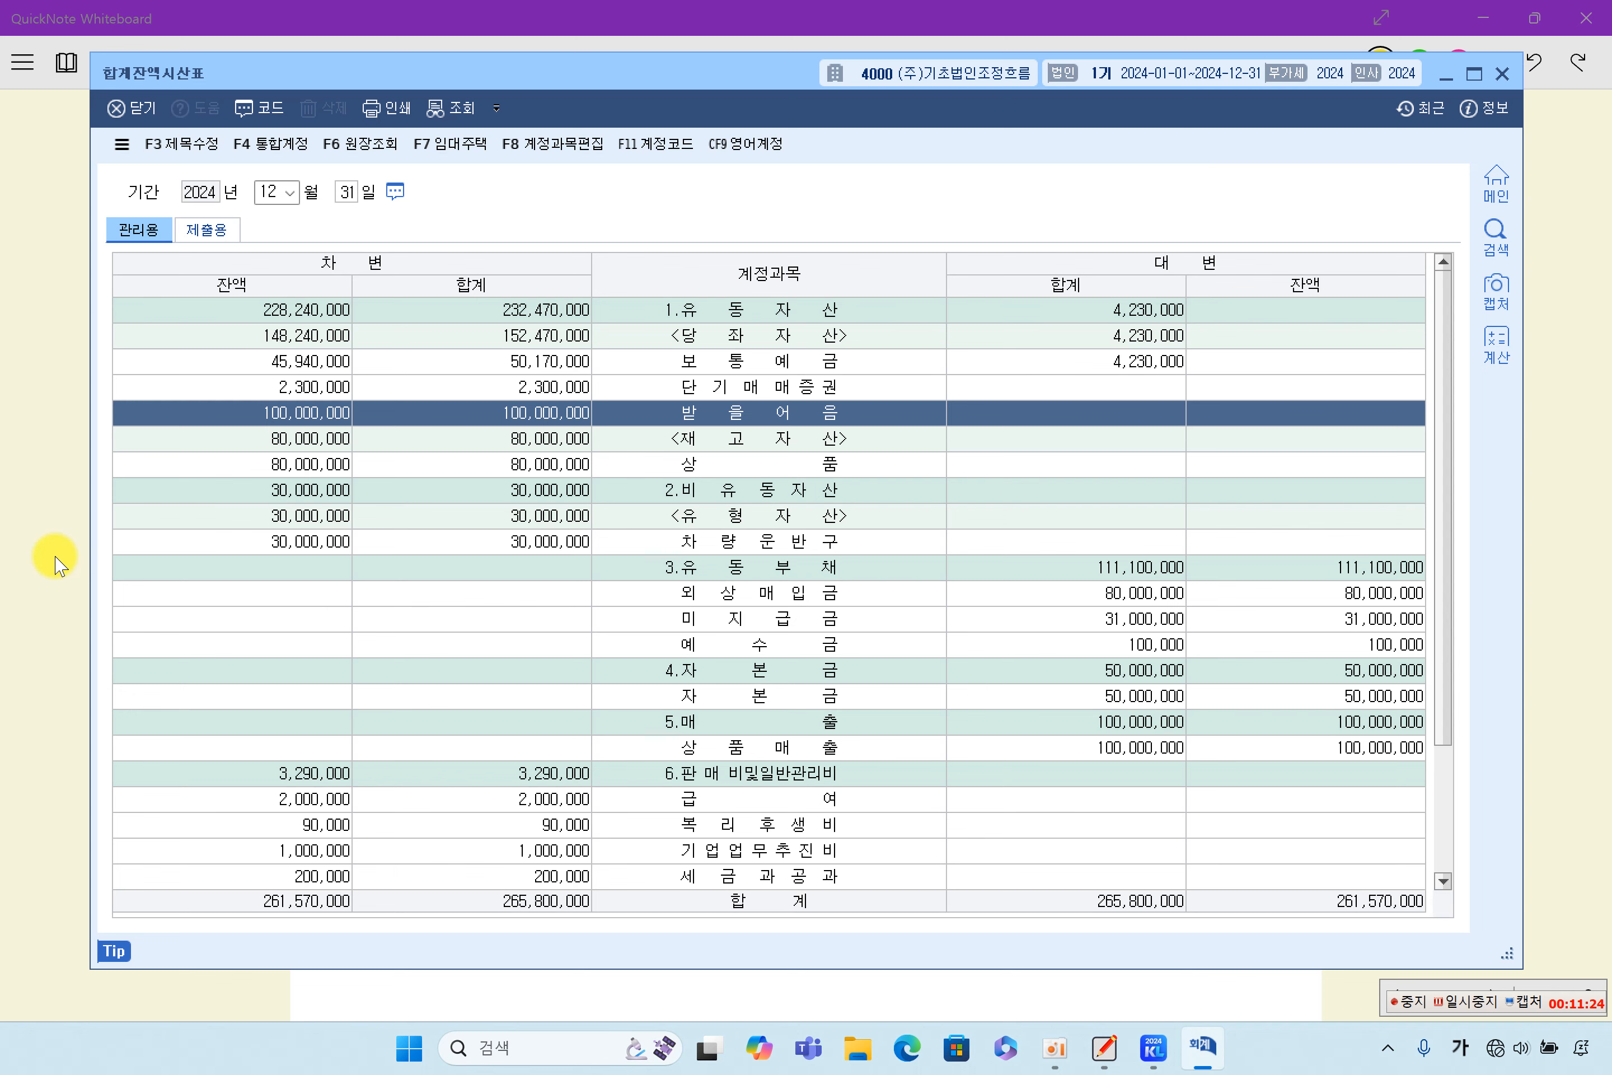
click(60, 651)
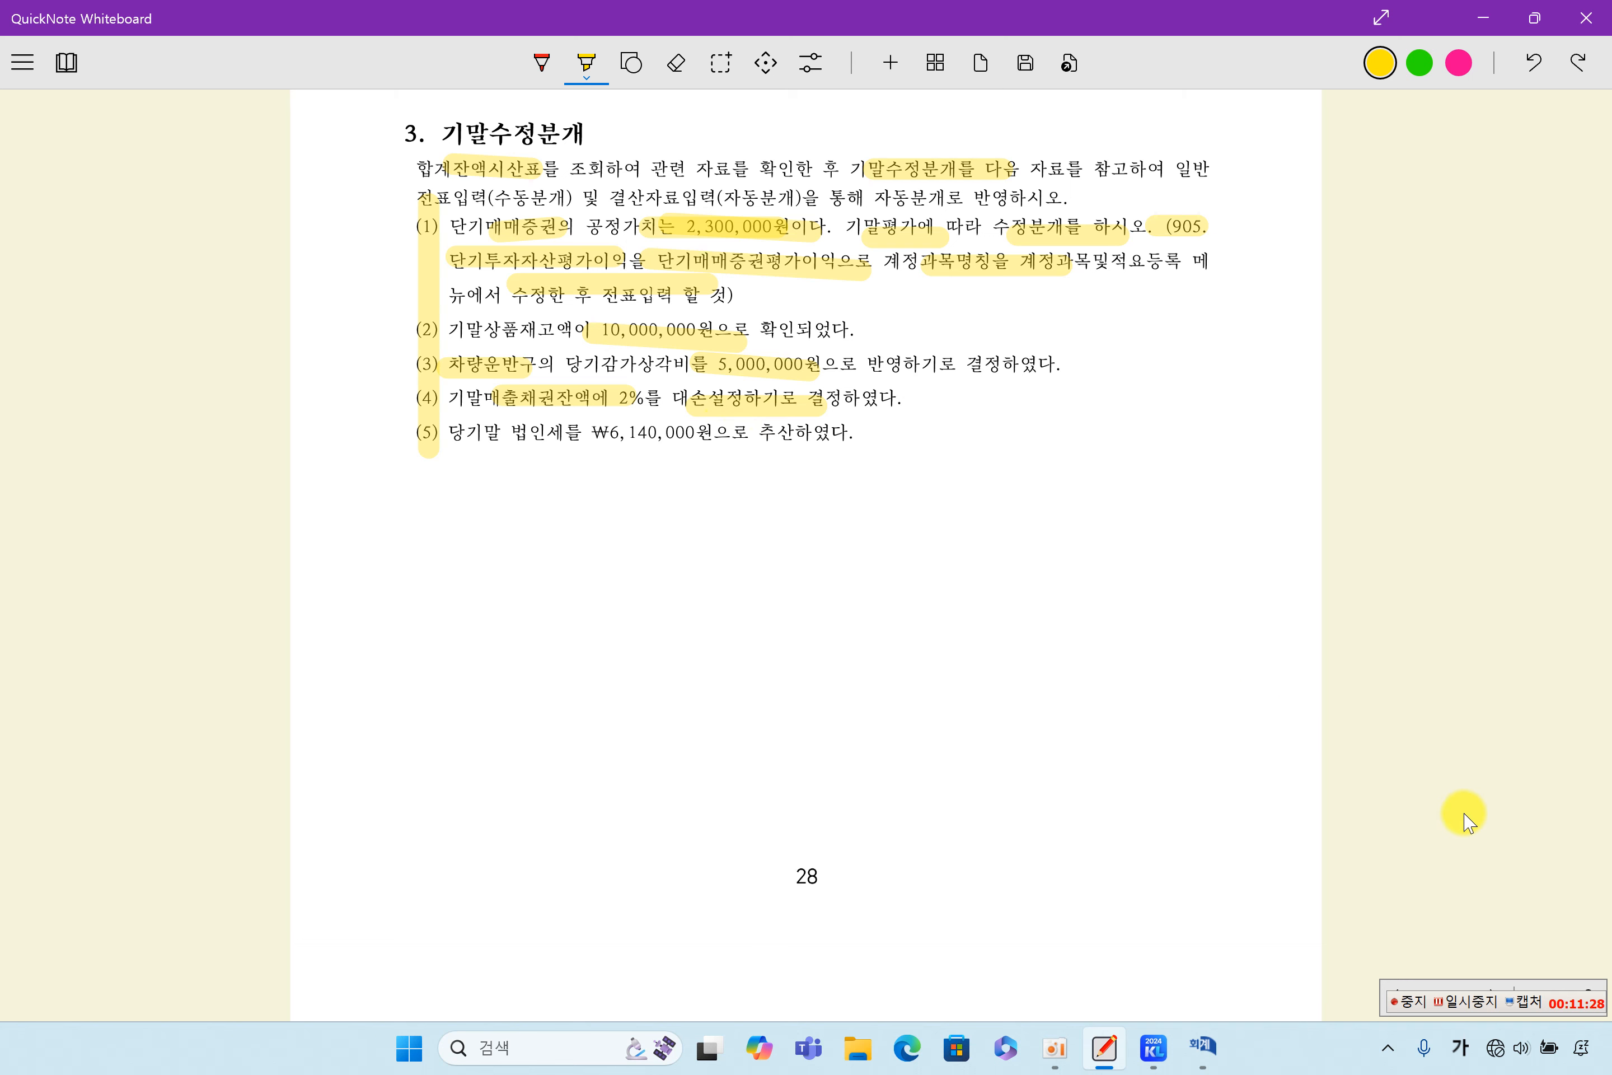
click(1466, 1001)
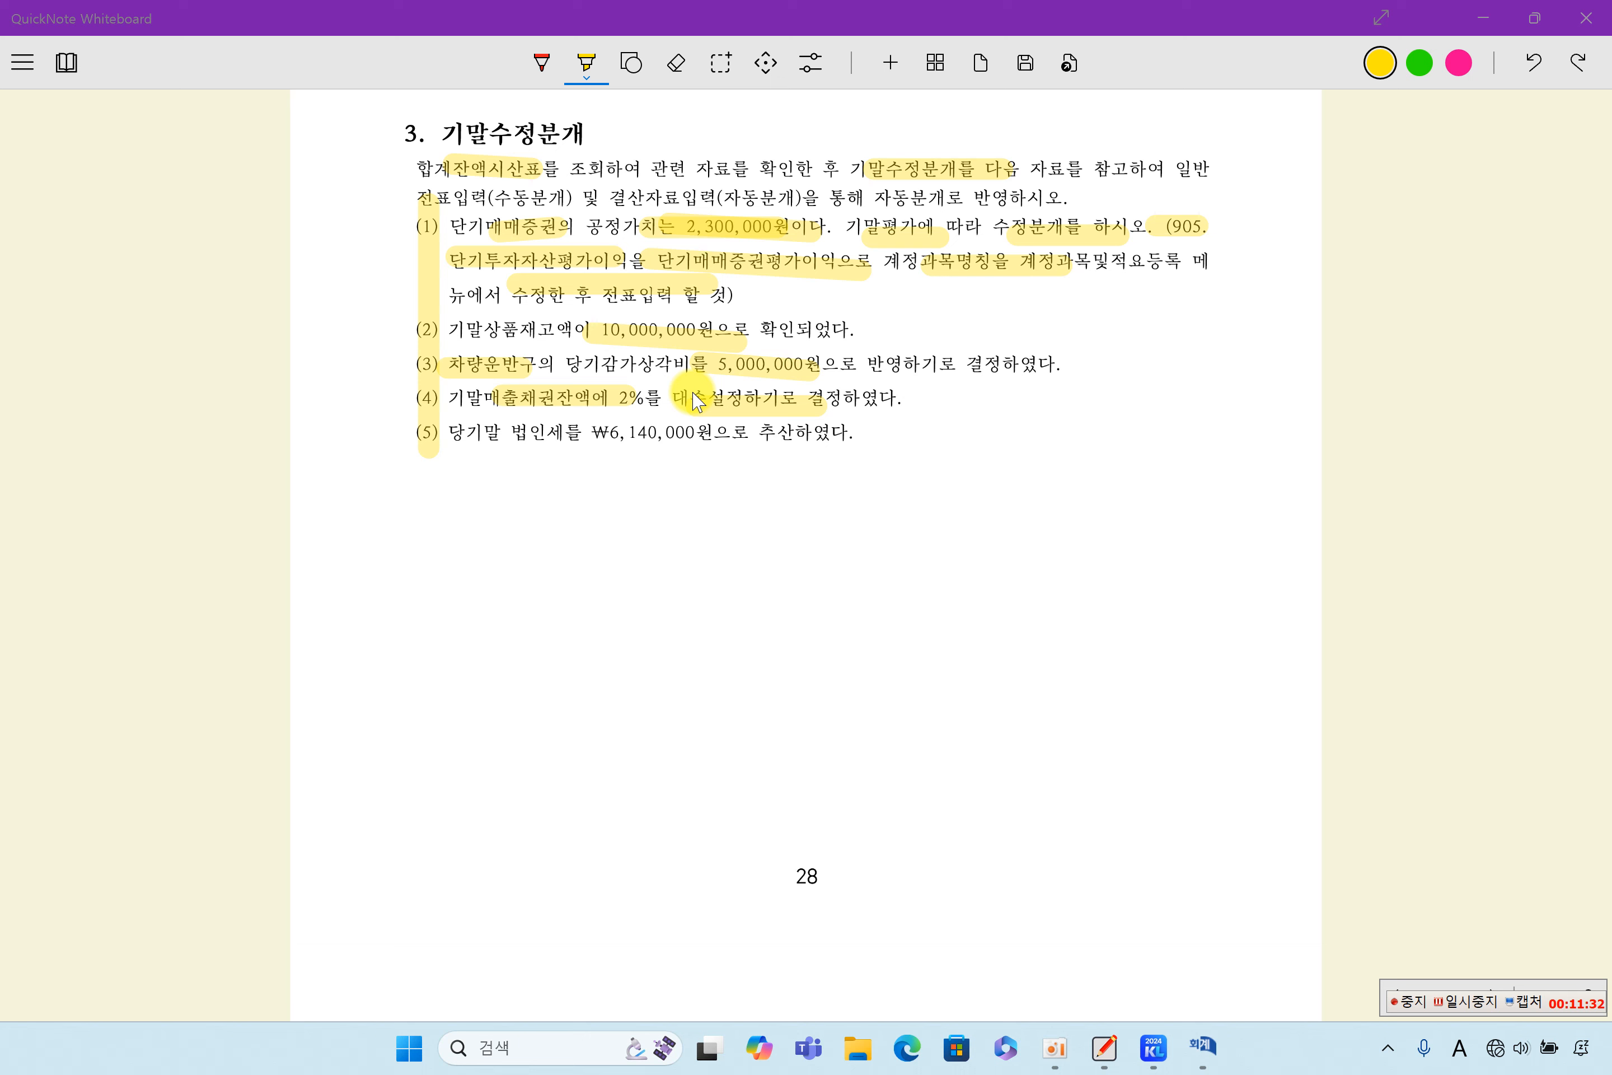
- Highlight ₩6,140,000원 and 법인세 in item (5), 상품재고액, 감가상각비 and 잔액에 in (2) to (4), and a vertical strip beside these items
drag(598, 433, 718, 436)
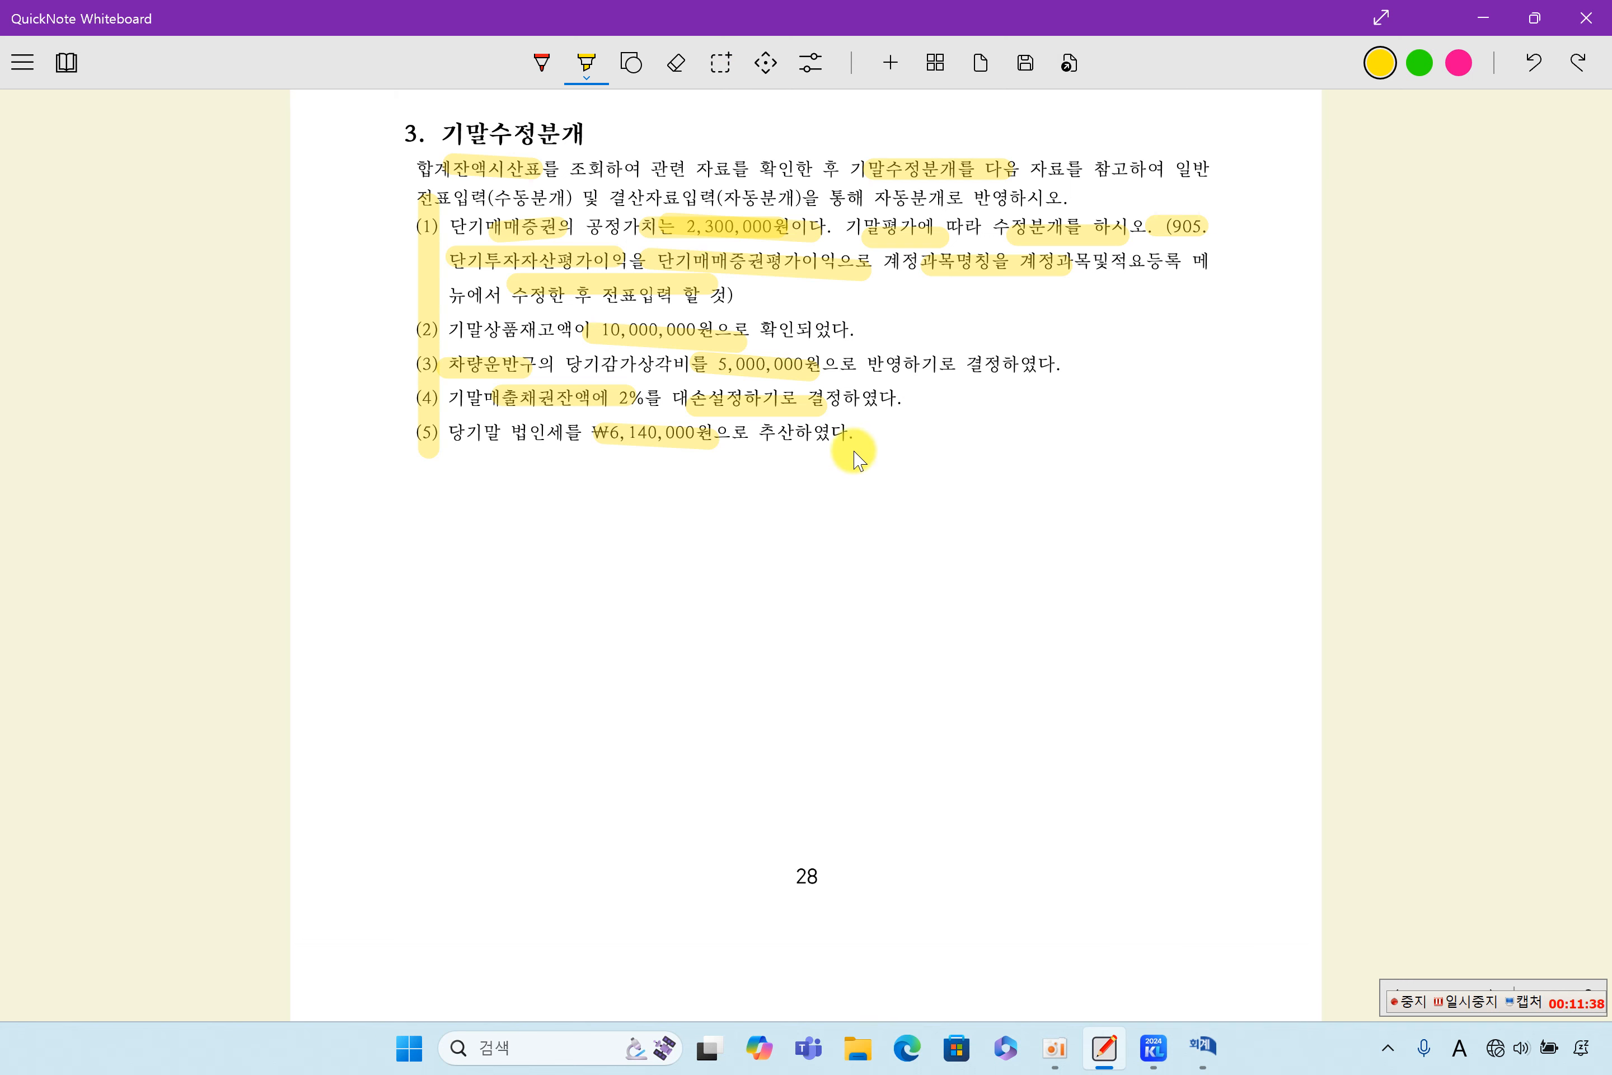
mouse_move(486, 329)
mouse_down()
mouse_move(563, 331)
mouse_move(675, 375)
mouse_up()
mouse_move(563, 406)
mouse_down()
mouse_move(610, 399)
mouse_move(586, 433)
mouse_up()
drag(455, 345, 456, 444)
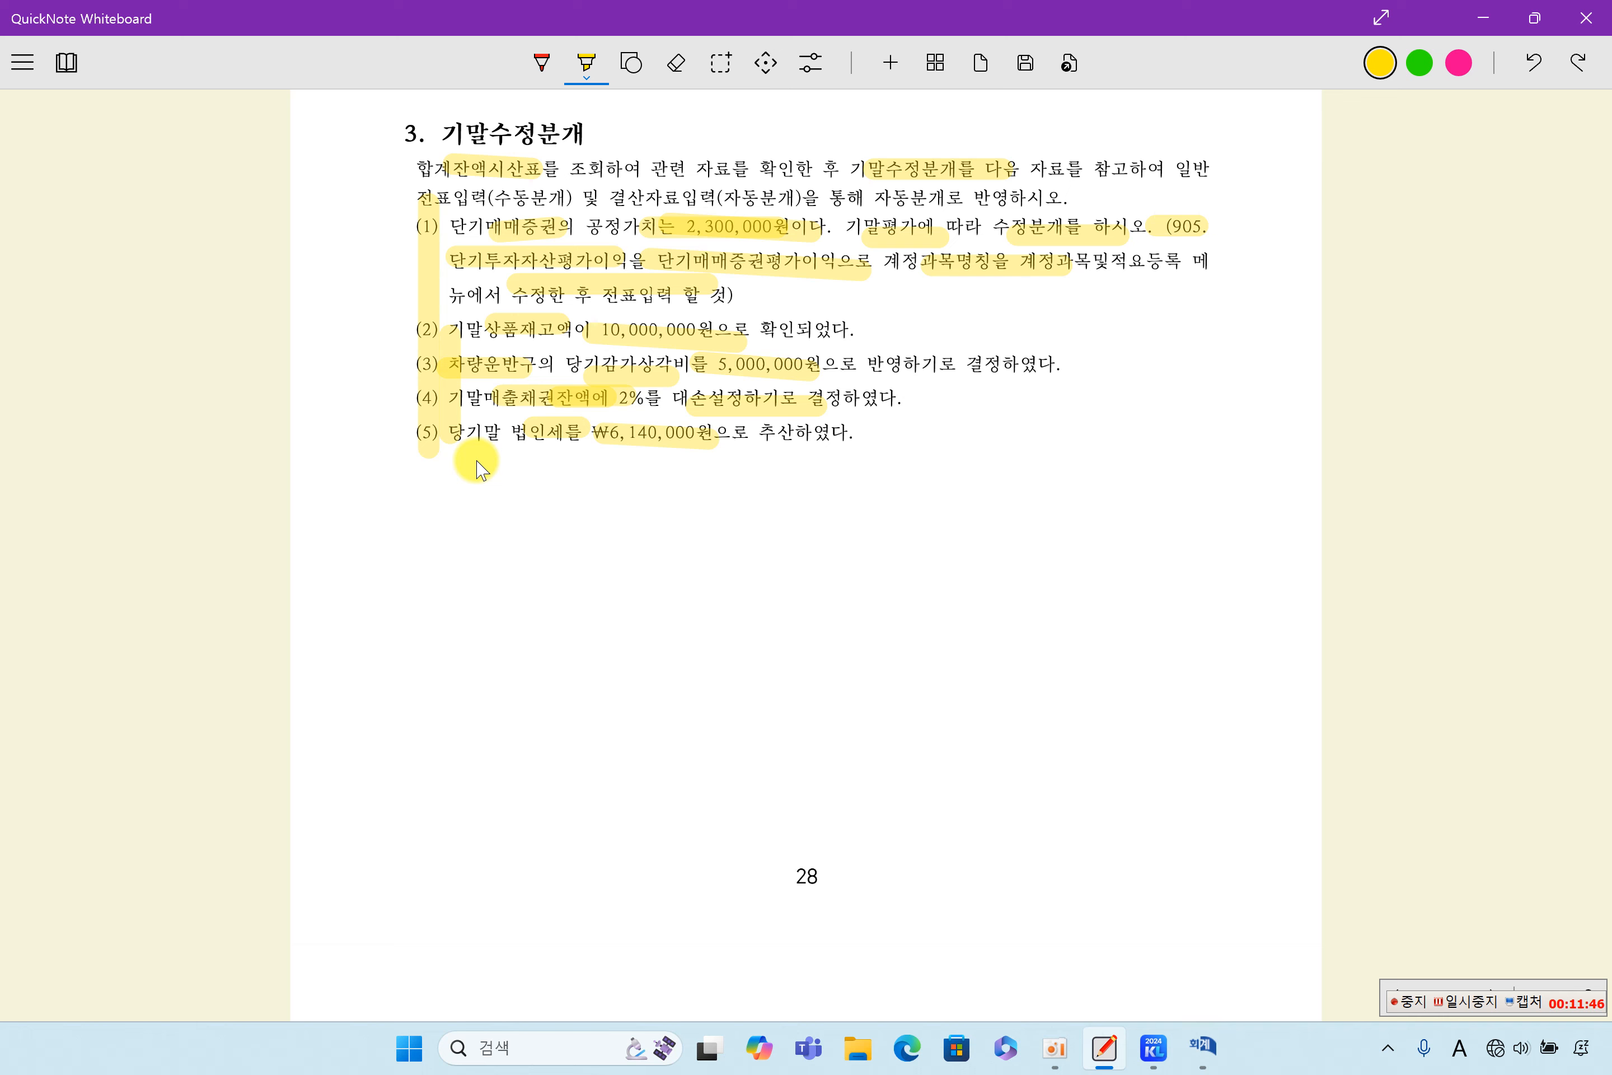
- In the 12월 31일 수동분개 일반전표입력화면 section, highlight part of the heading, the 0107 debit account and the 300,000 credit amount
scroll(480, 470, down, 10)
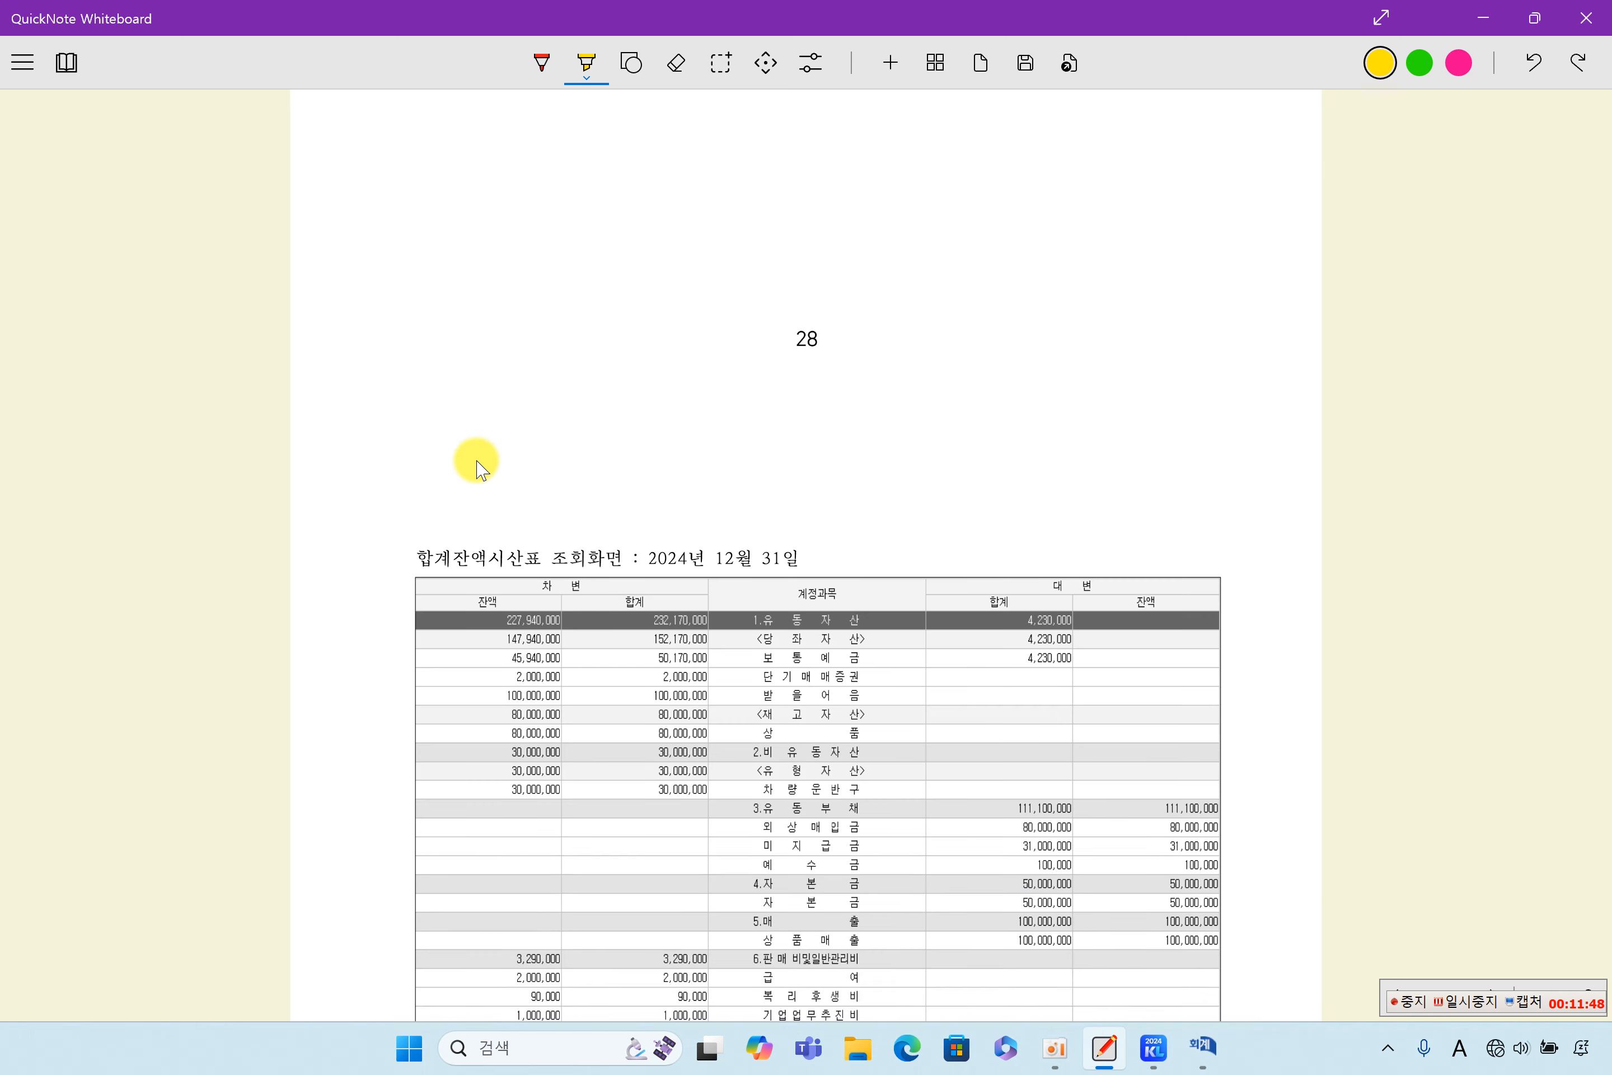
drag(418, 289, 625, 297)
scroll(719, 468, down, 3)
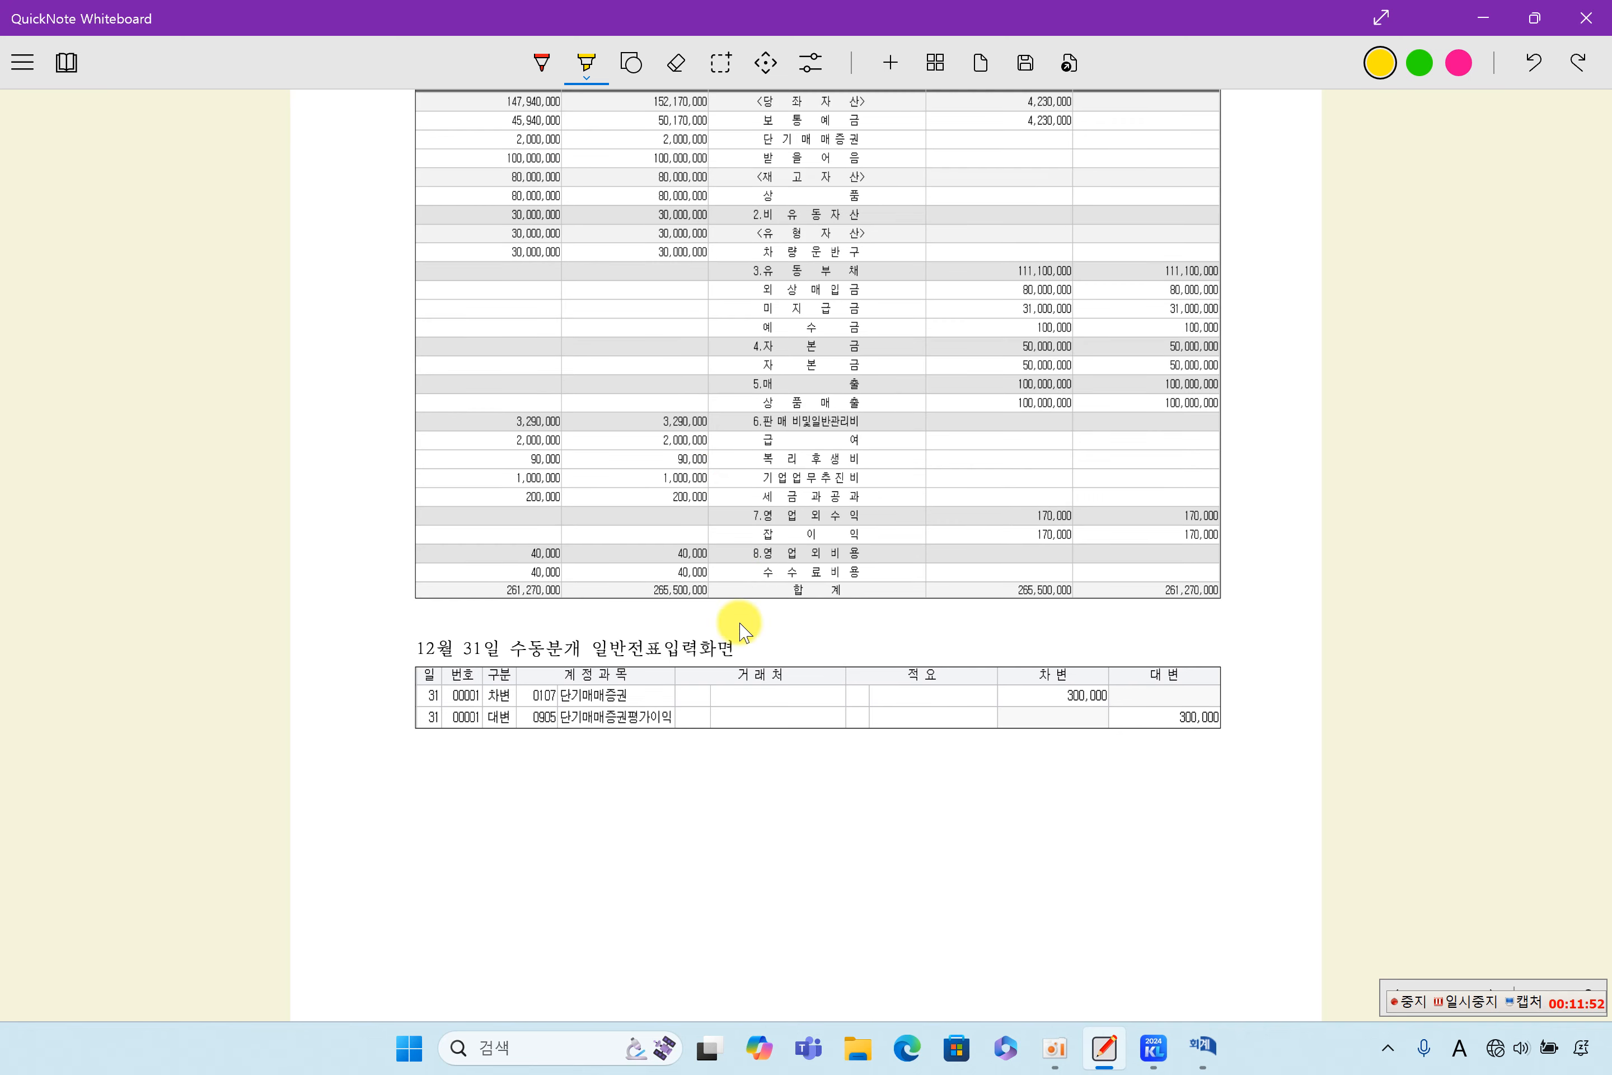
drag(628, 650, 714, 648)
drag(525, 692, 581, 692)
drag(1134, 722, 1235, 723)
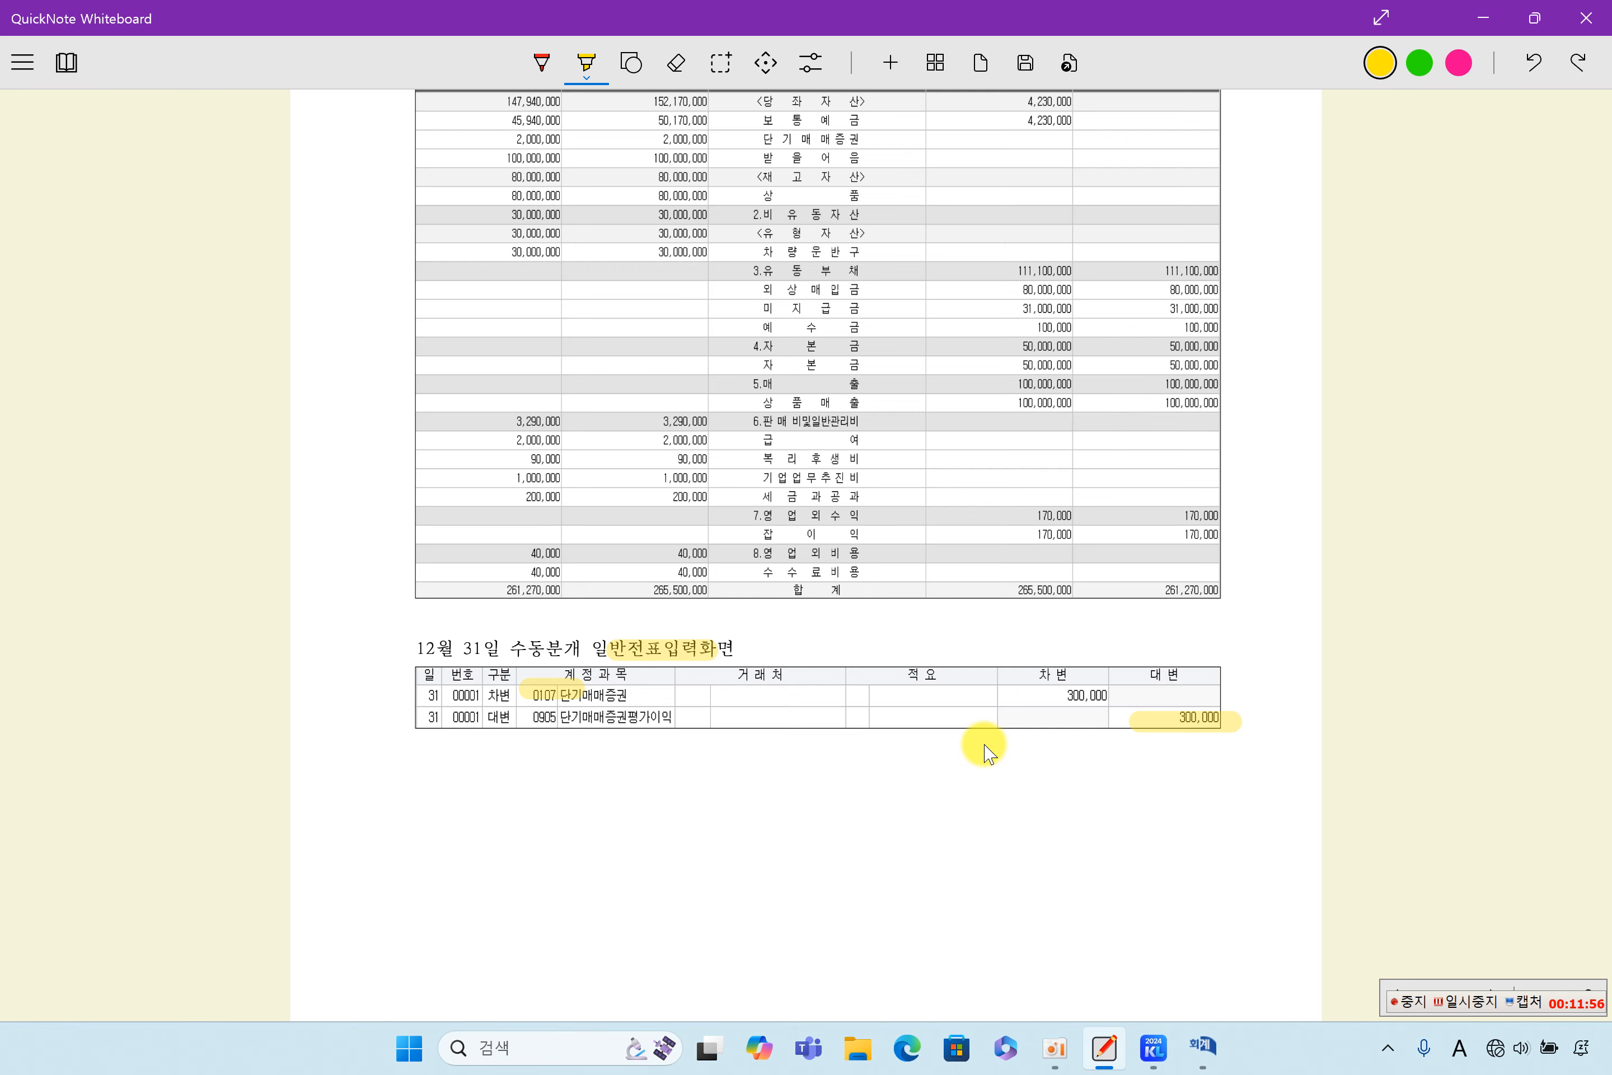
- Highlight the 결산자료입력 heading and the boxed amounts 10,000,000, 5,000,000, 2,000,000 and 6,140,000 in its 결산반영금액 column
scroll(1025, 690, down, 4)
scroll(1026, 695, down, 12)
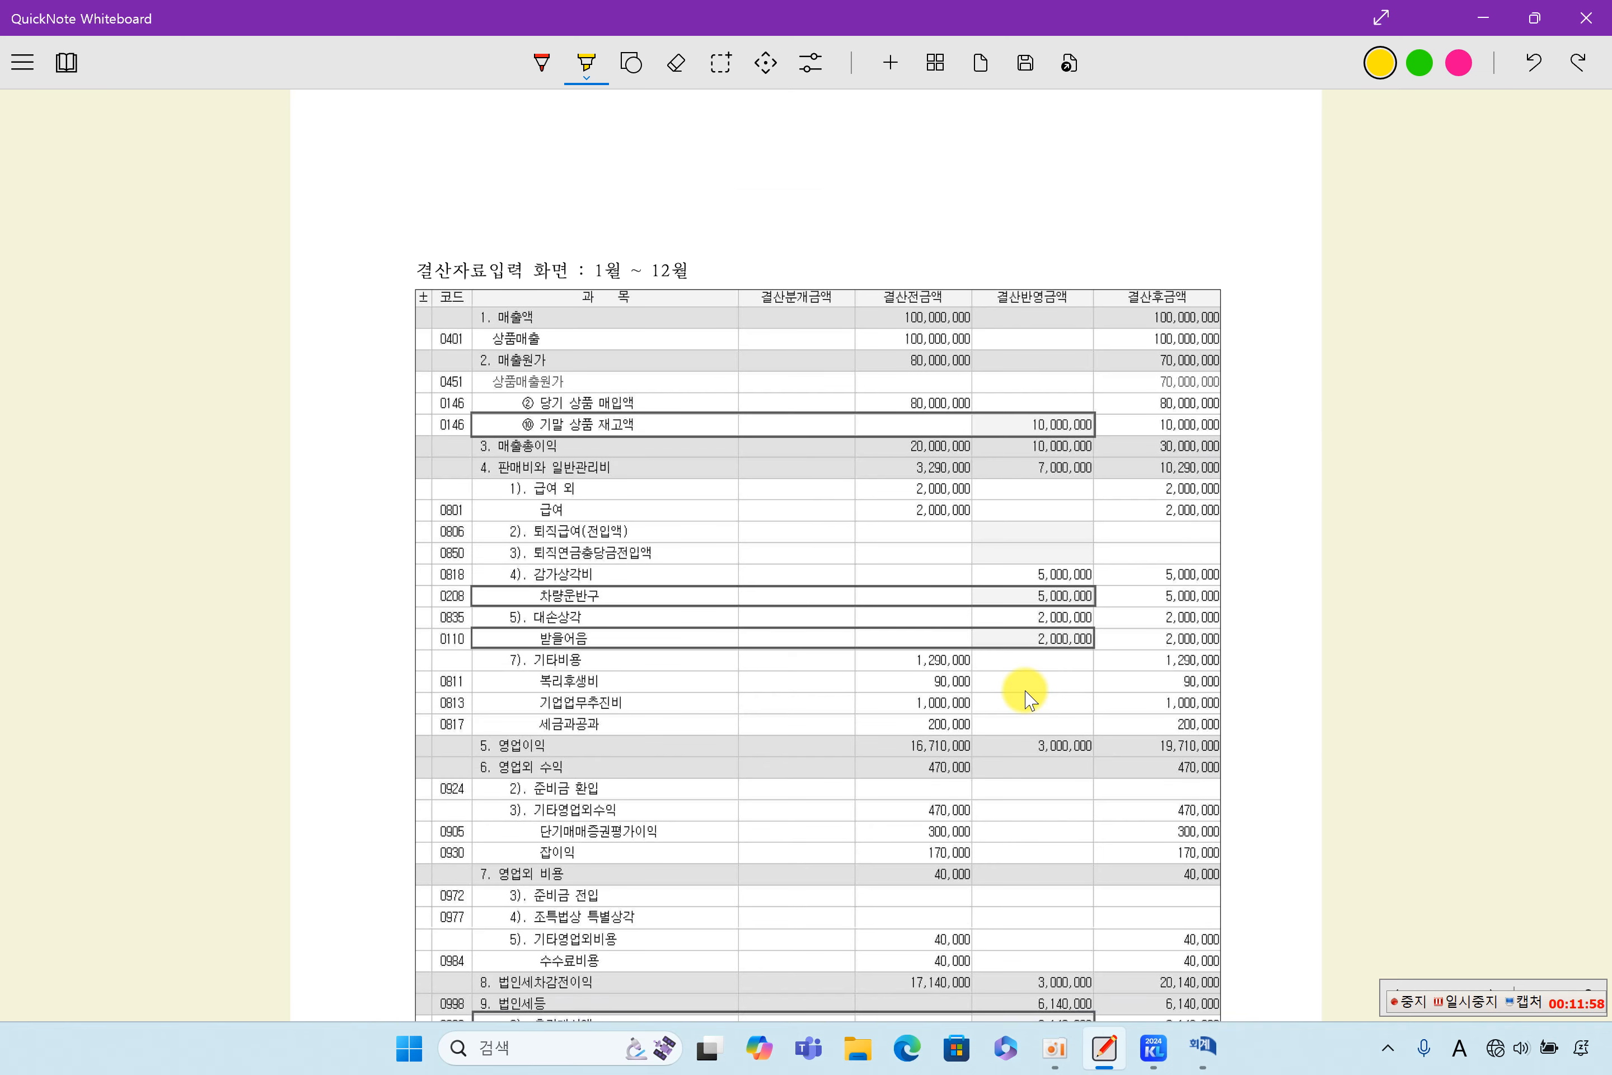
scroll(1027, 695, up, 2)
drag(418, 137, 531, 136)
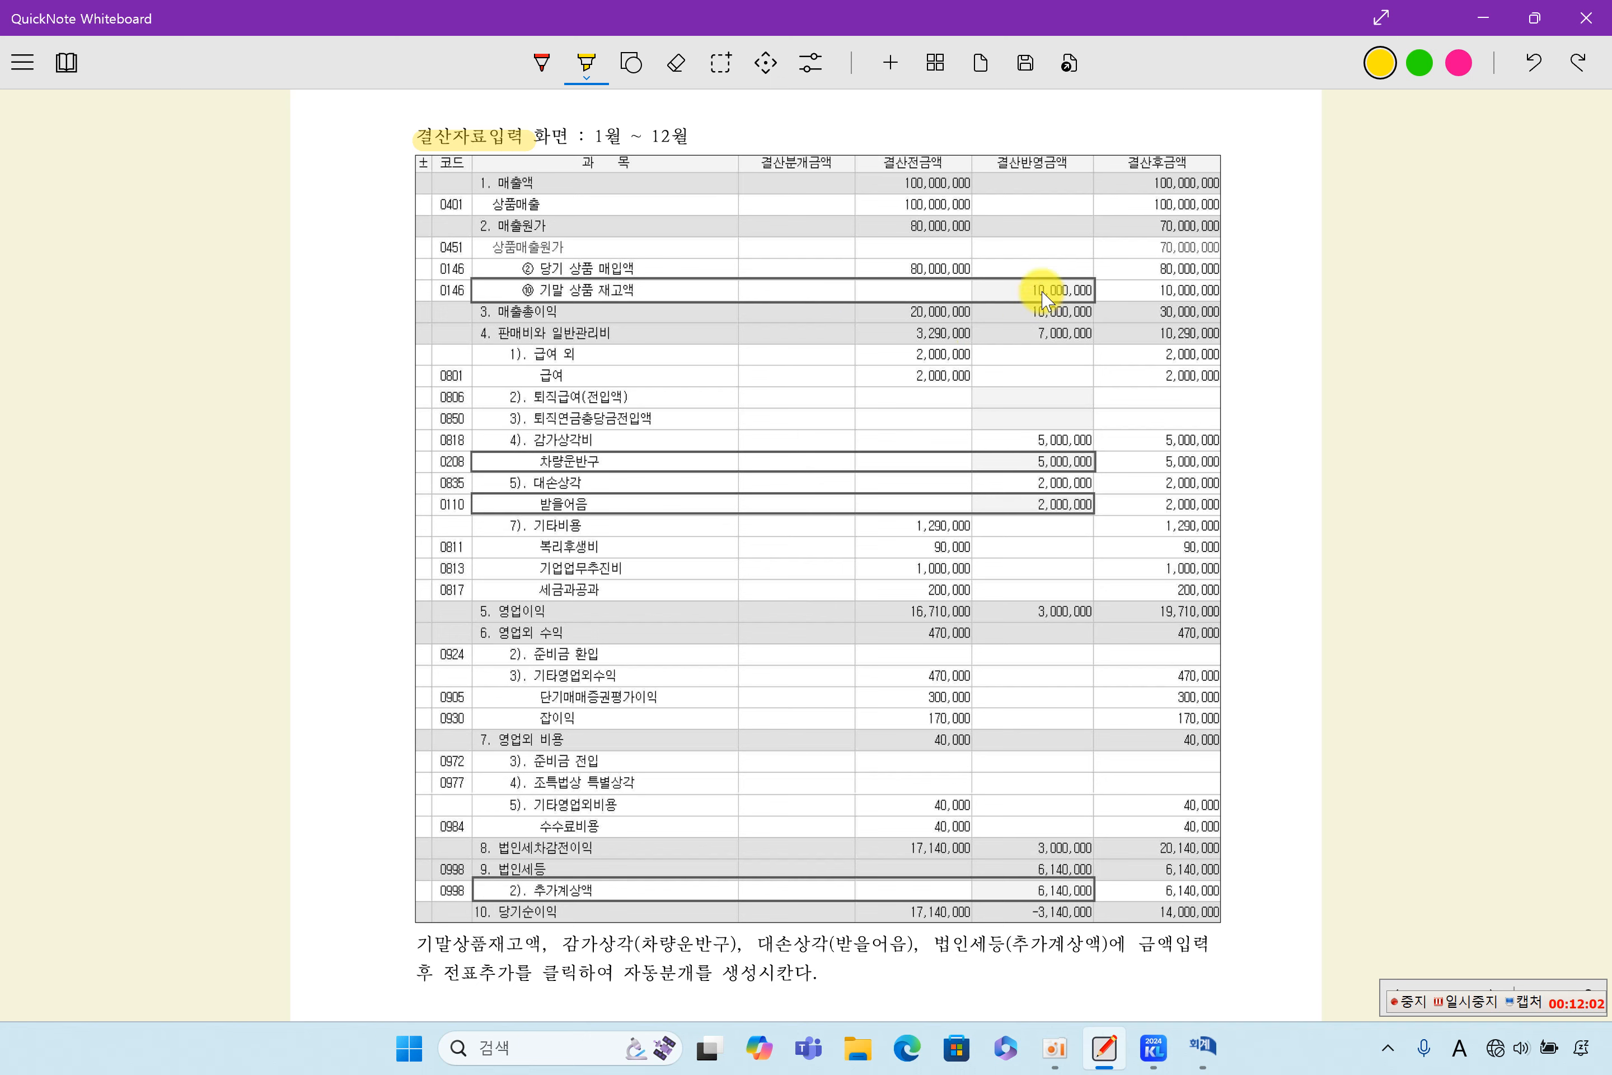
drag(1014, 285, 1105, 284)
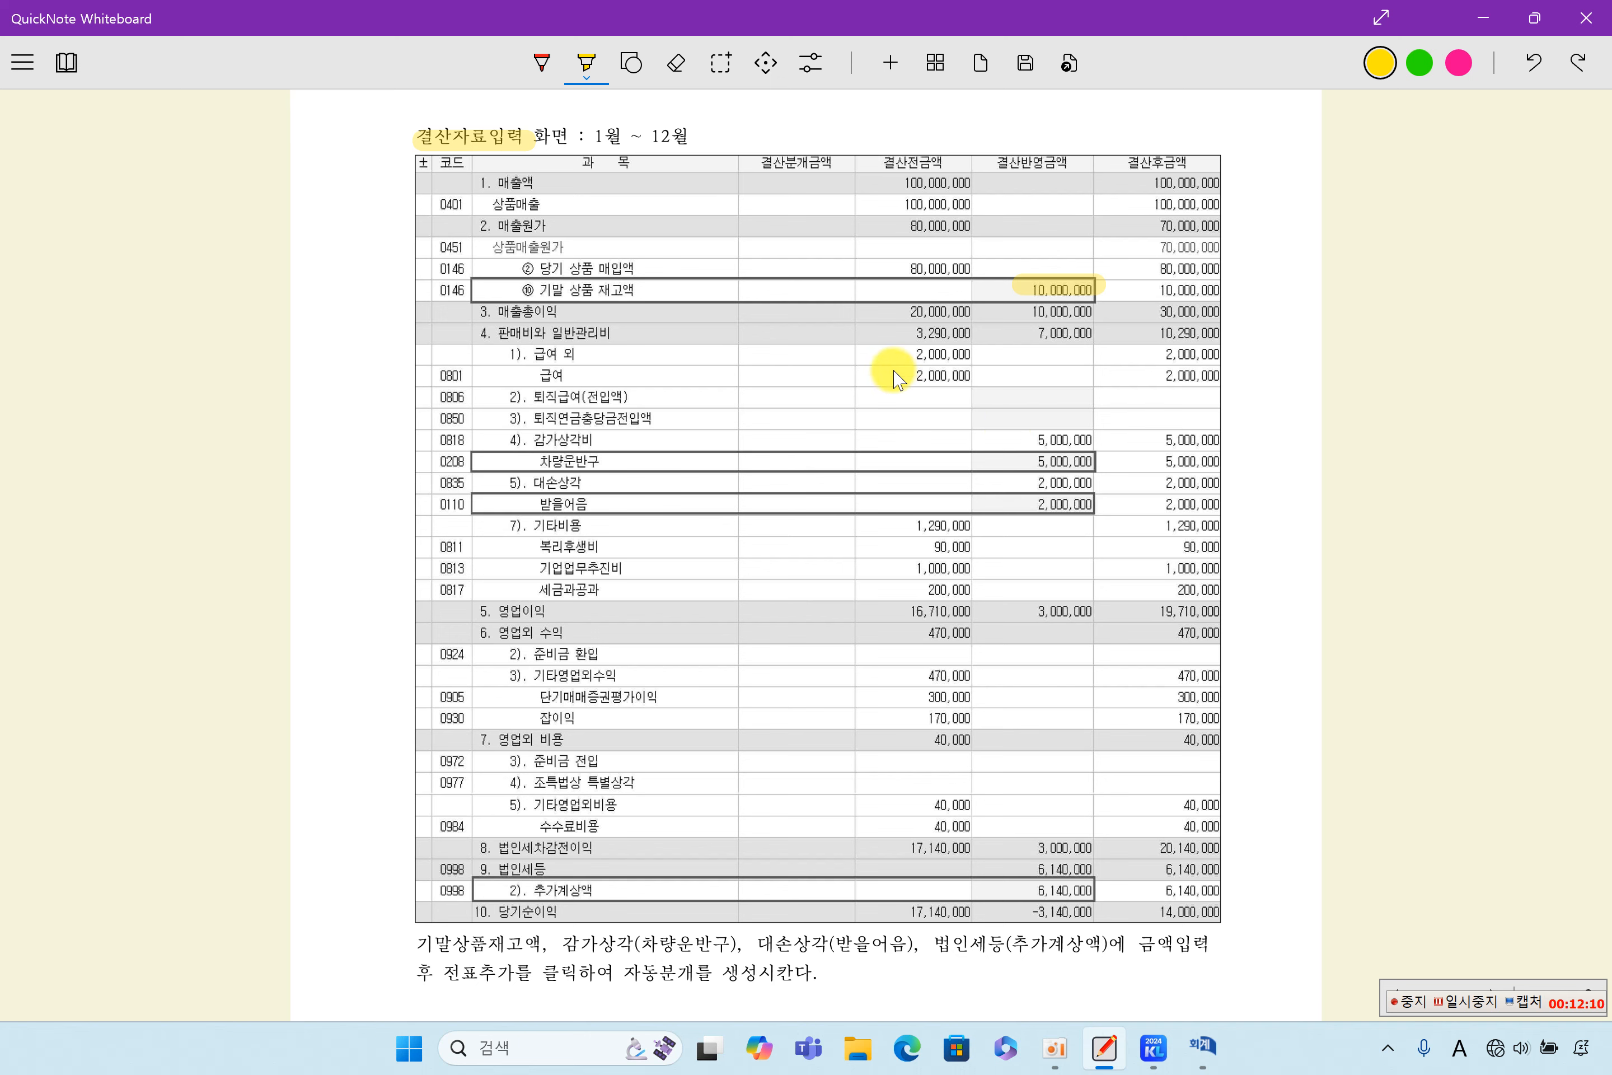
drag(1031, 462, 1115, 461)
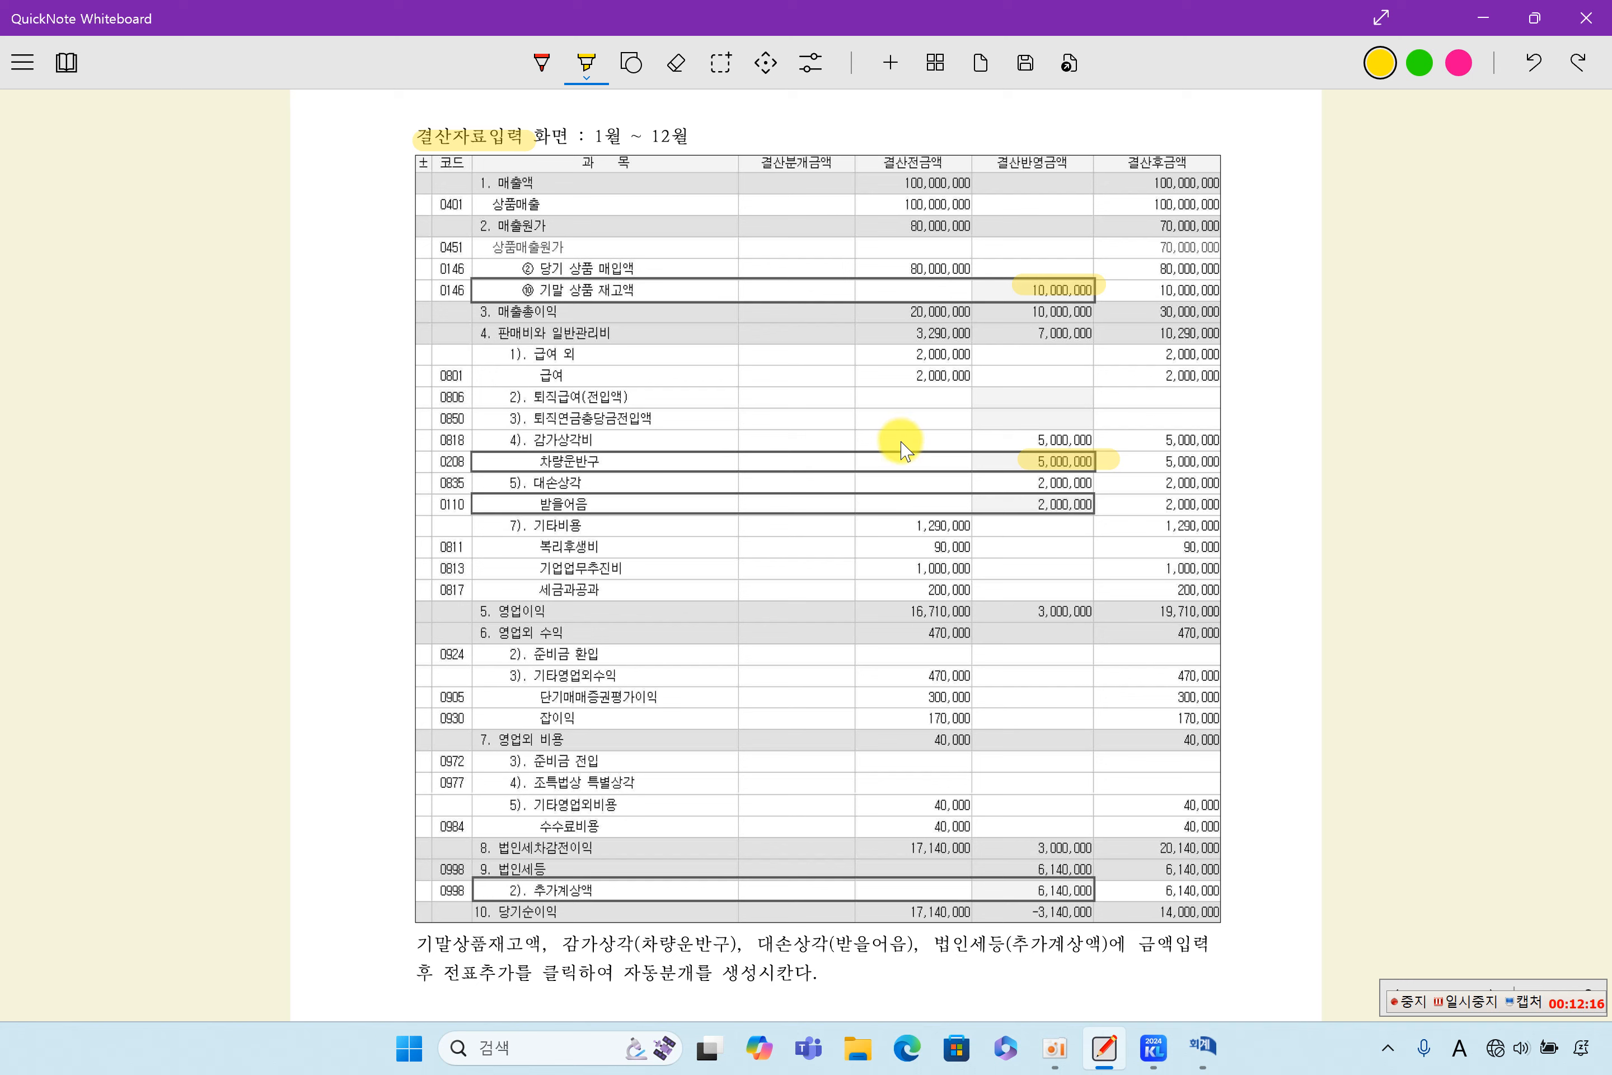
drag(1018, 505, 1101, 505)
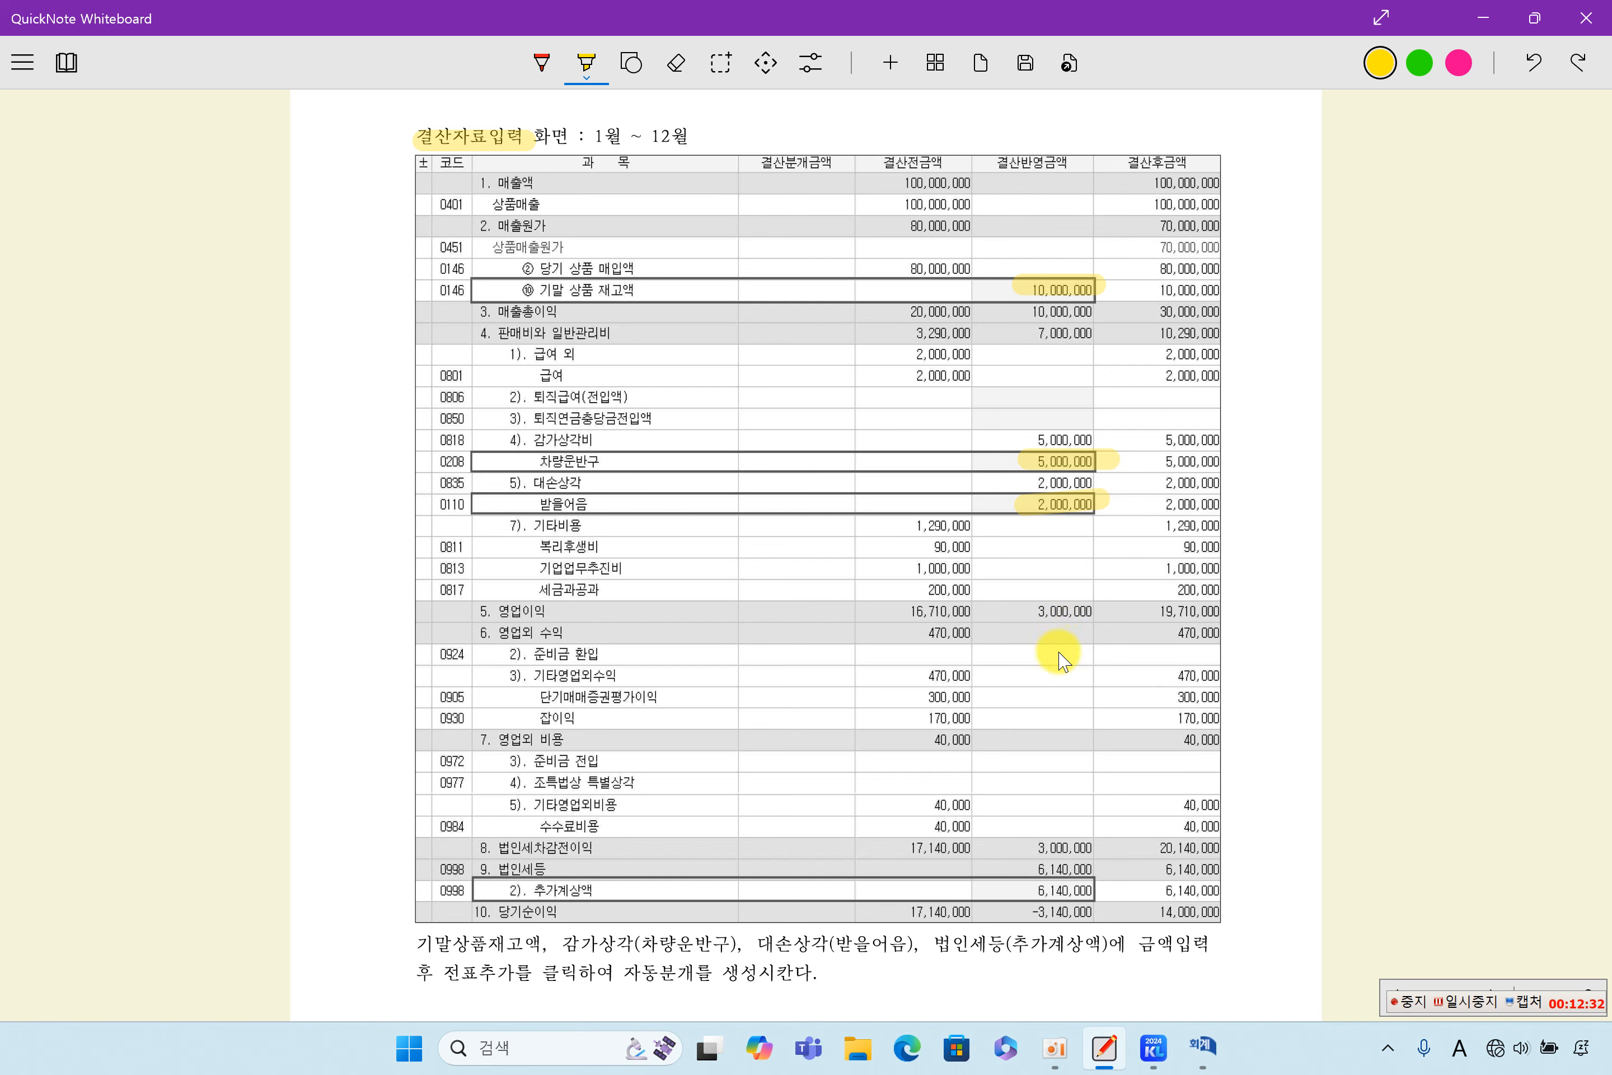
drag(1012, 889, 1113, 890)
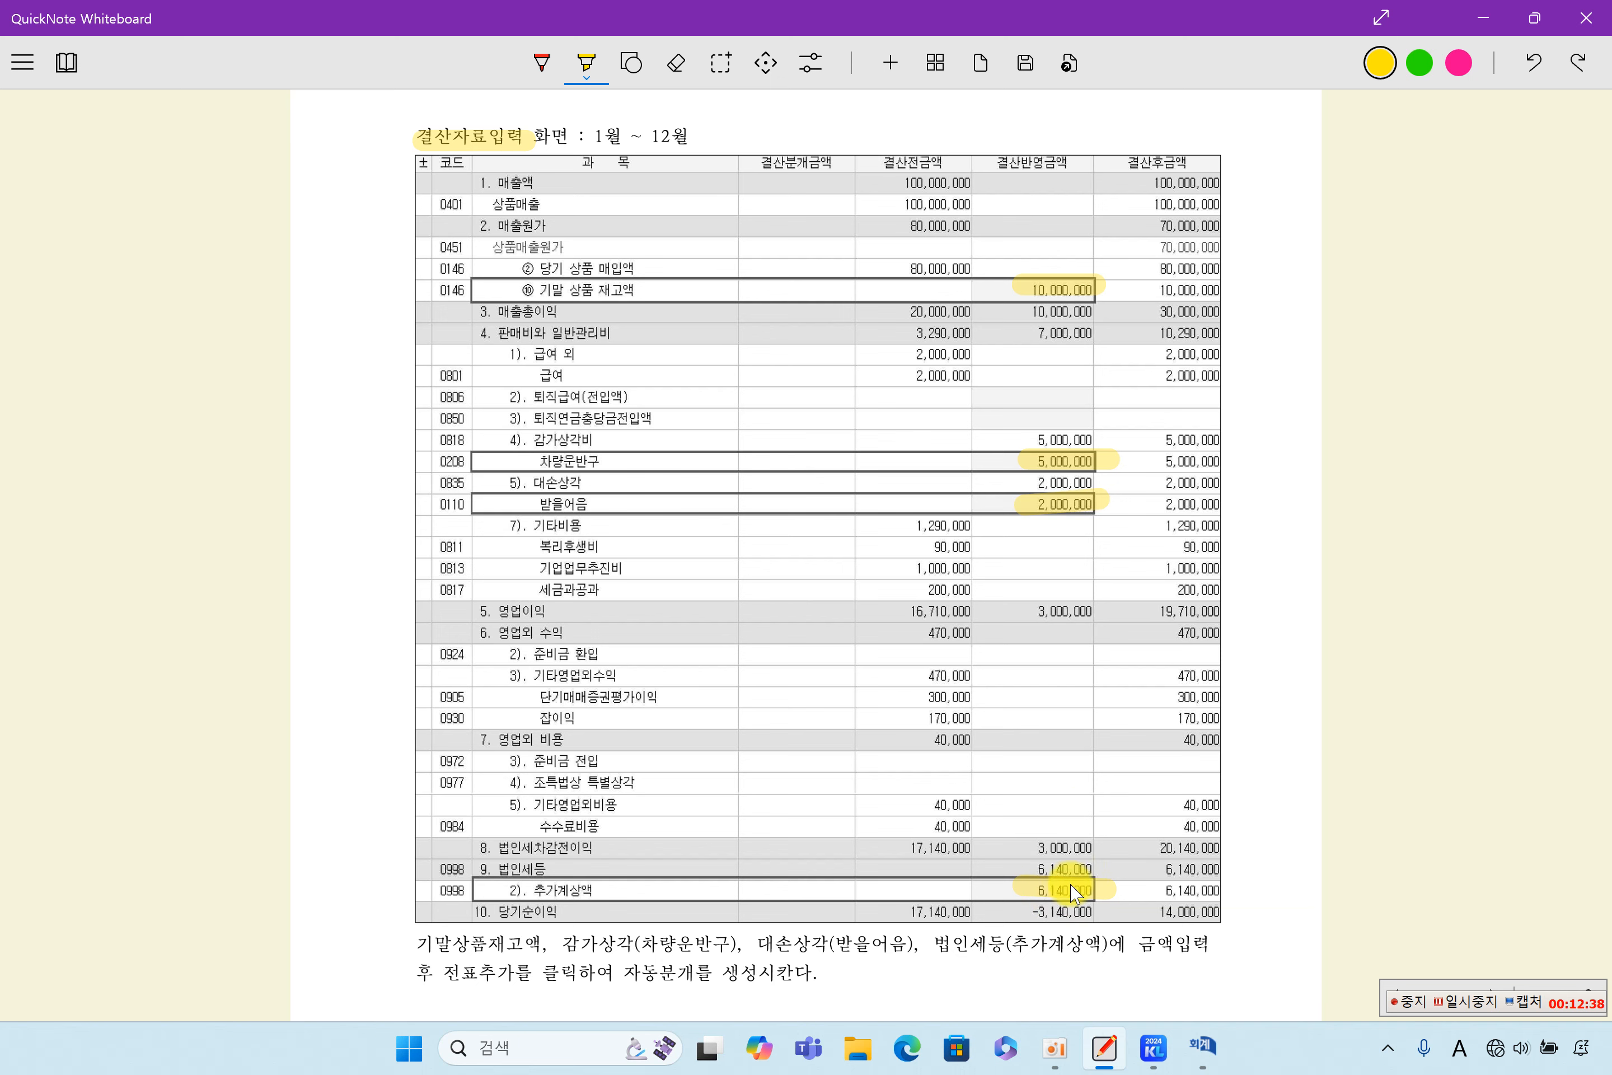
- Highlight 전표추가 in the note below the table, and accounts 0451, 0818, 0835 and 0998 in the 자동분개 listing
scroll(1113, 889, down, 2)
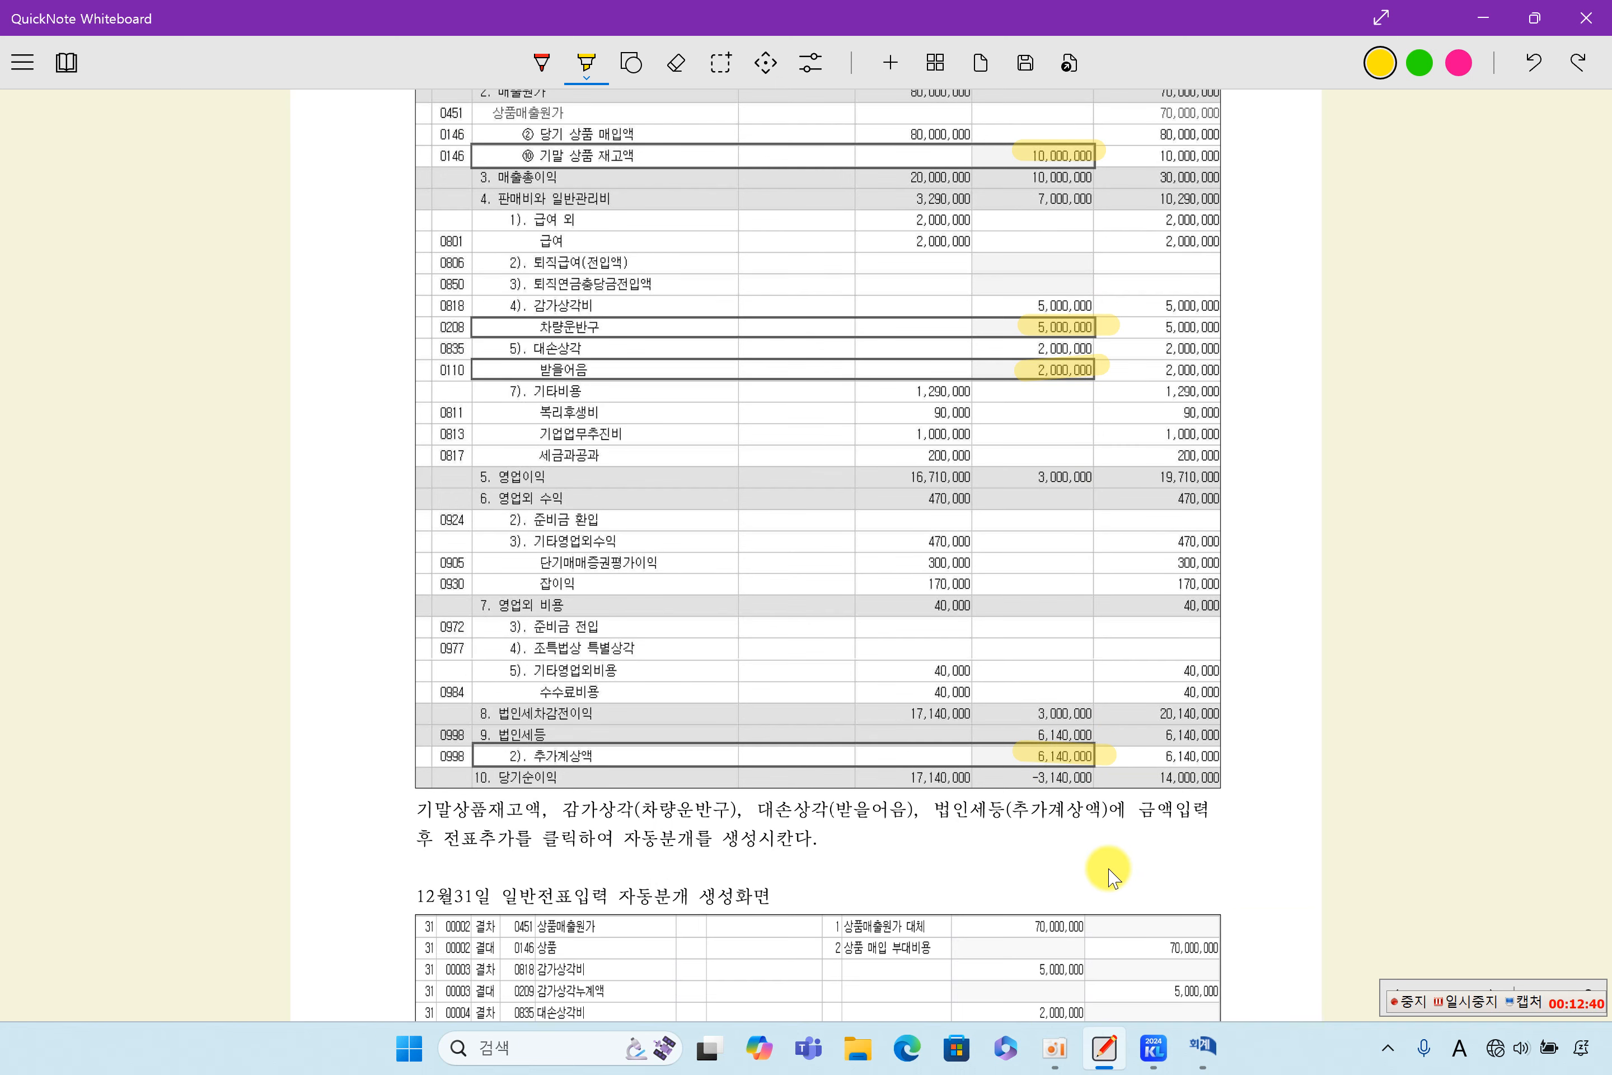
drag(438, 830, 519, 831)
scroll(690, 870, down, 4)
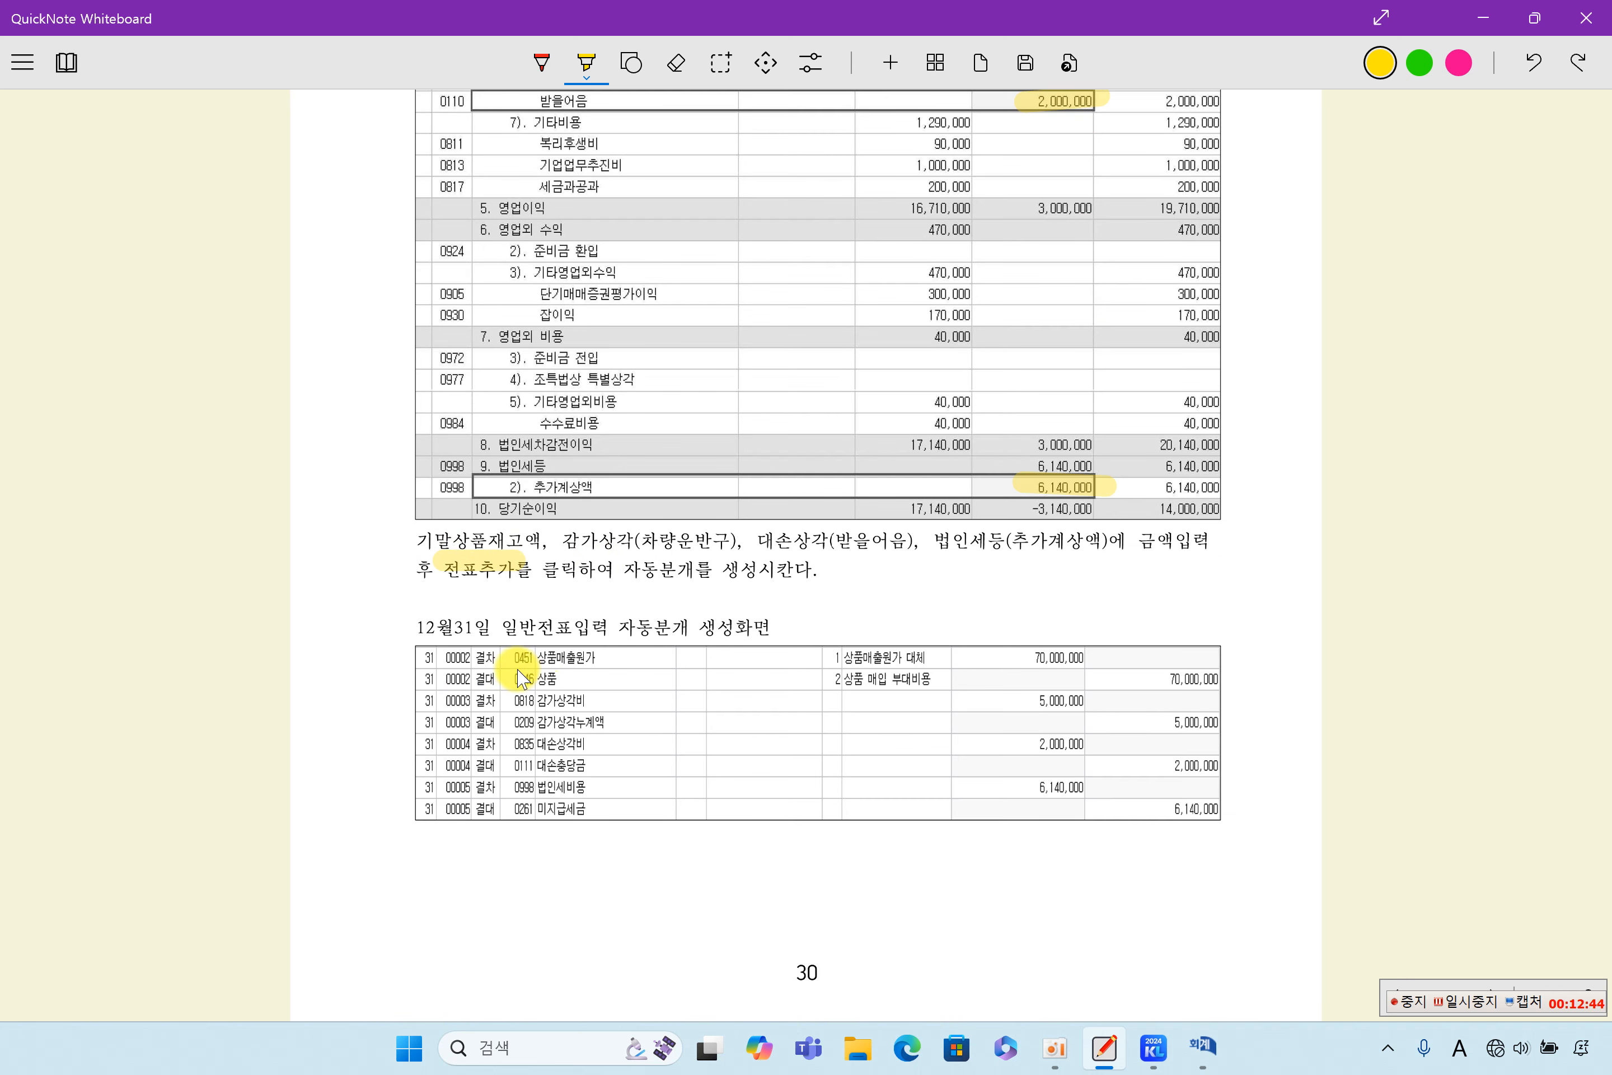
drag(511, 657, 597, 658)
drag(510, 698, 611, 697)
drag(515, 743, 619, 743)
drag(515, 785, 618, 785)
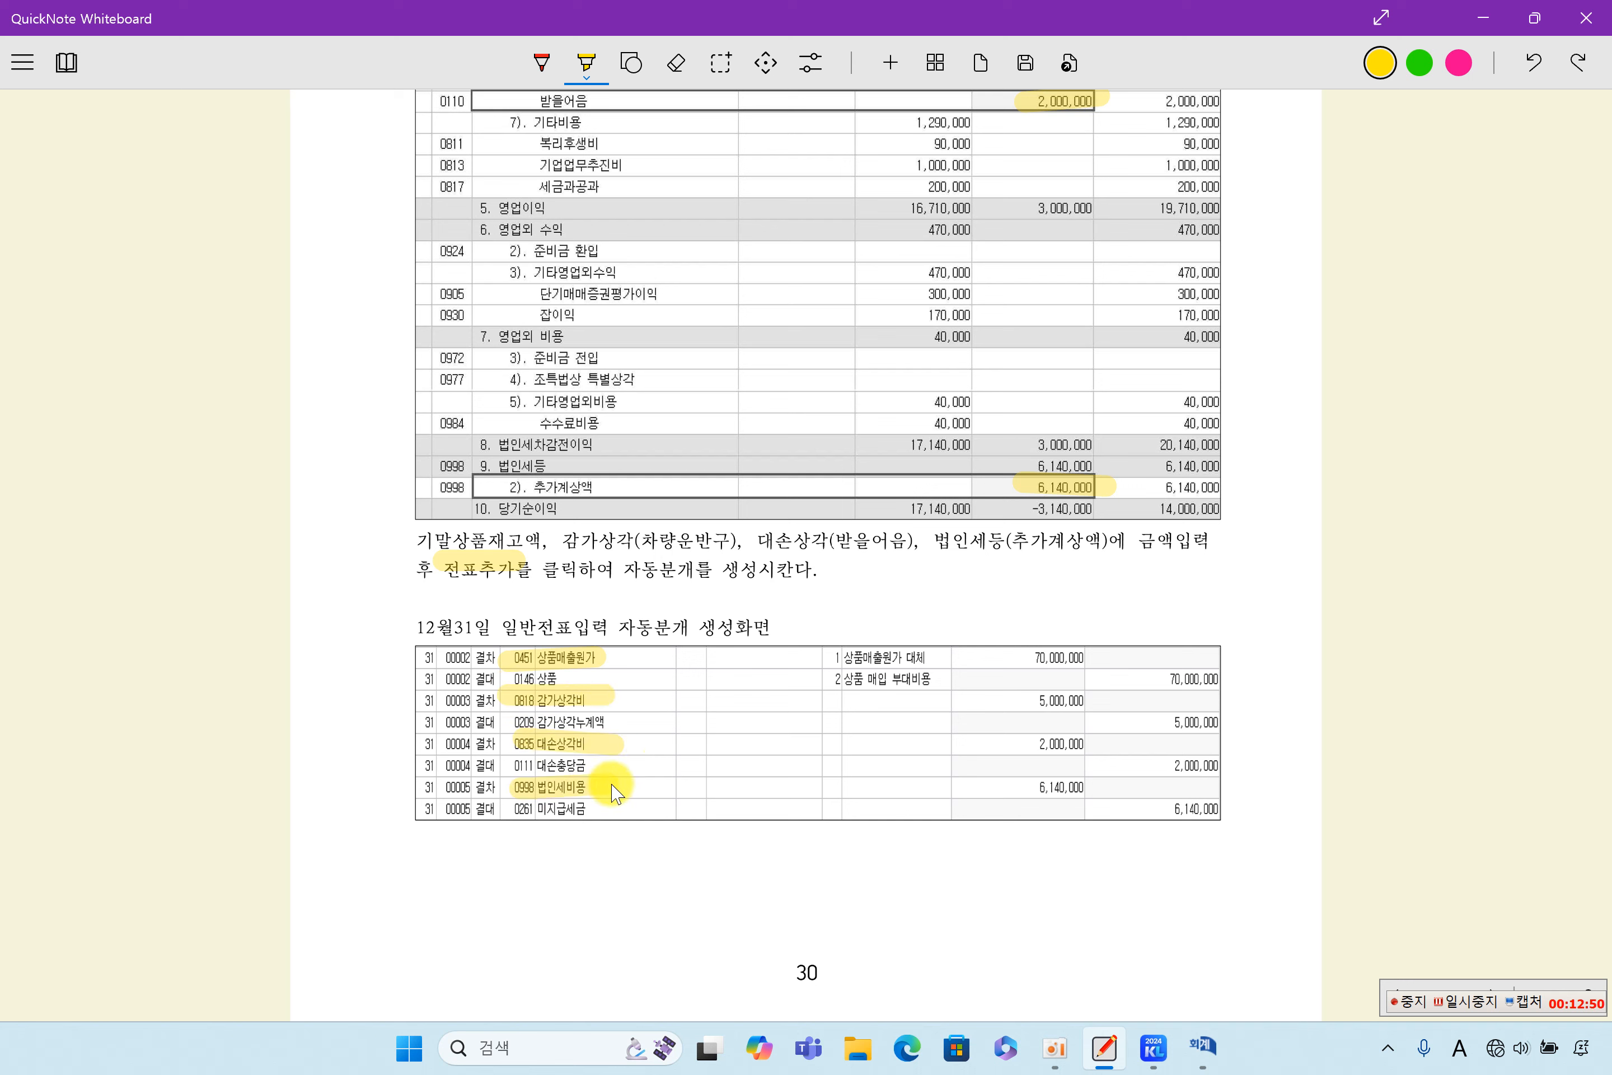
- Mark the left margin of the 자동분개 listing with a vertical highlight, and highlight 자동분개 생성화면 in its heading
drag(401, 610, 428, 901)
drag(615, 624, 754, 639)
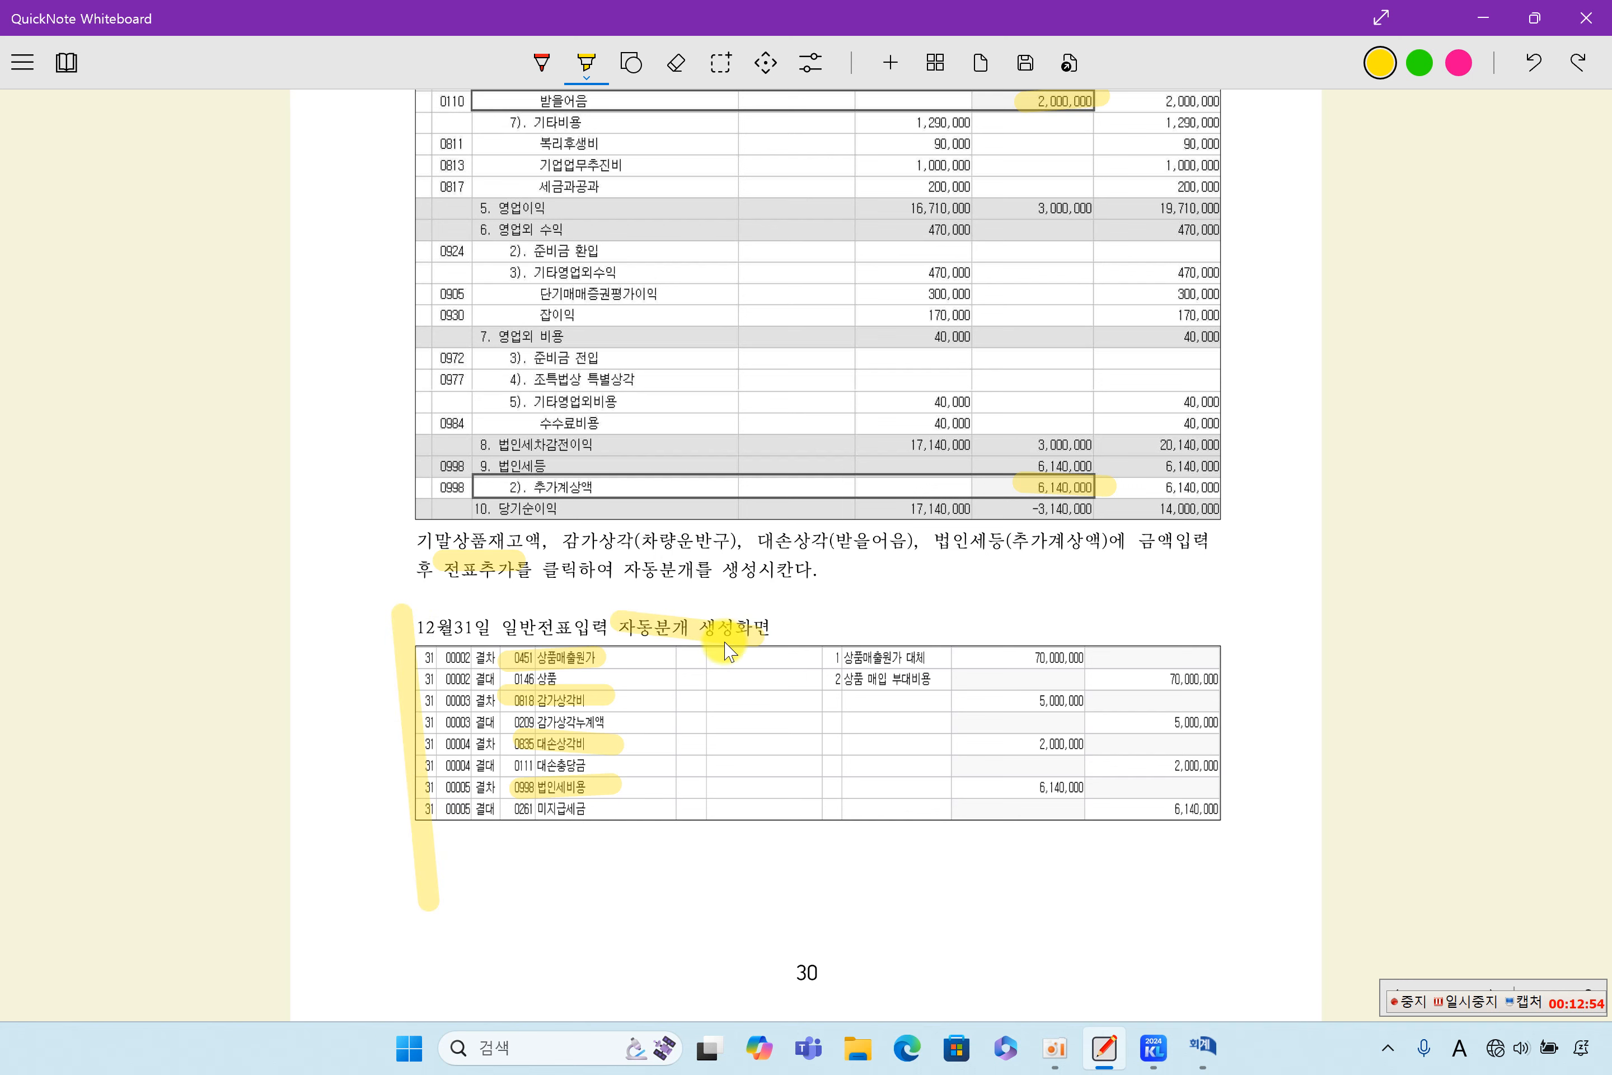
scroll(735, 665, down, 10)
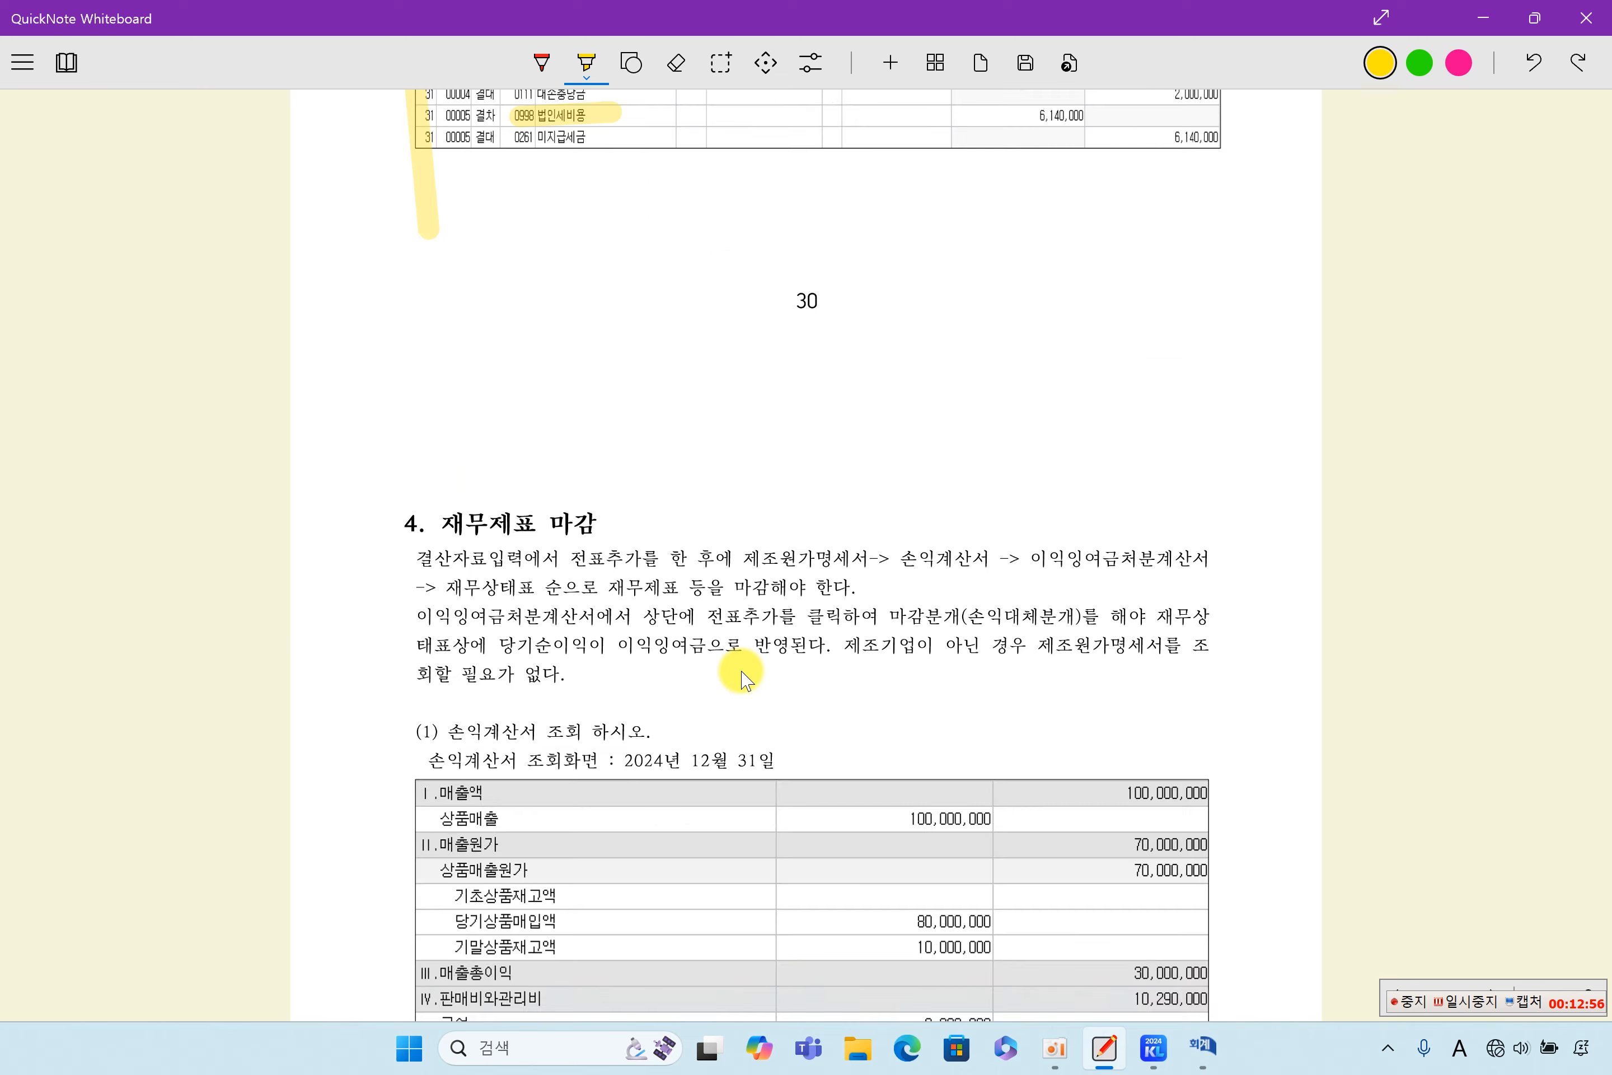
scroll(702, 468, up, 10)
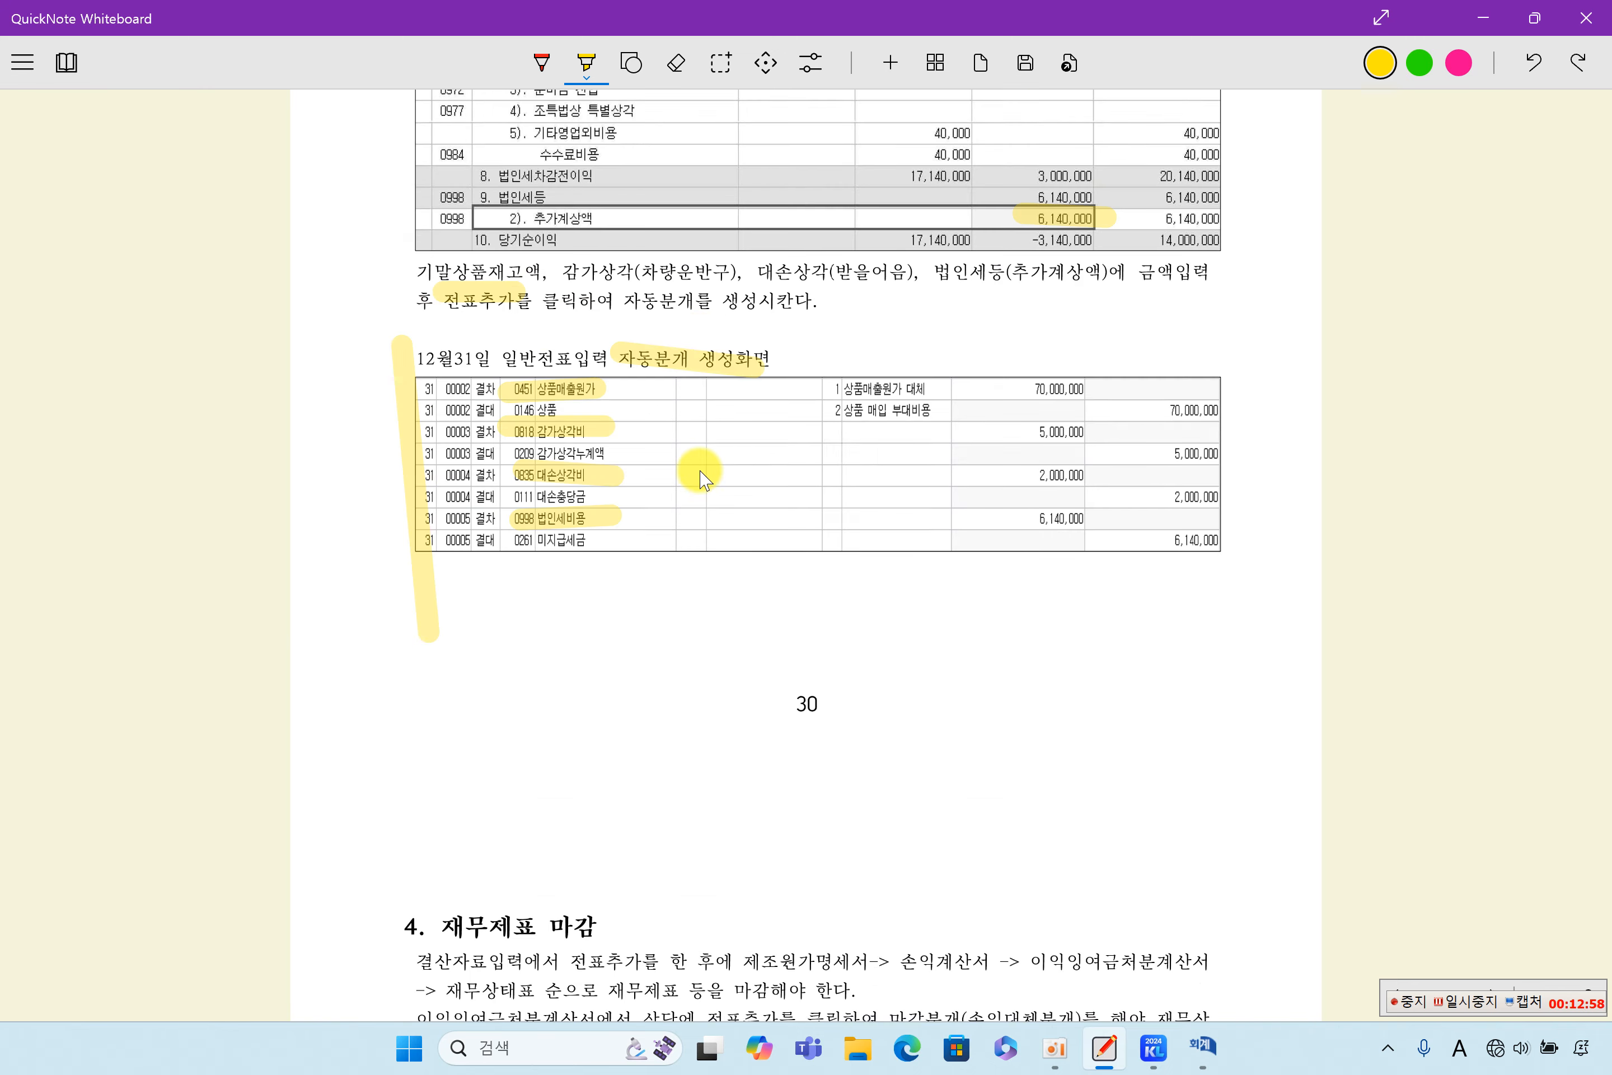
- Switch to KcLep, close the 합계잔액시산표 and load 결산자료입력 for January to December 2024
click(1487, 12)
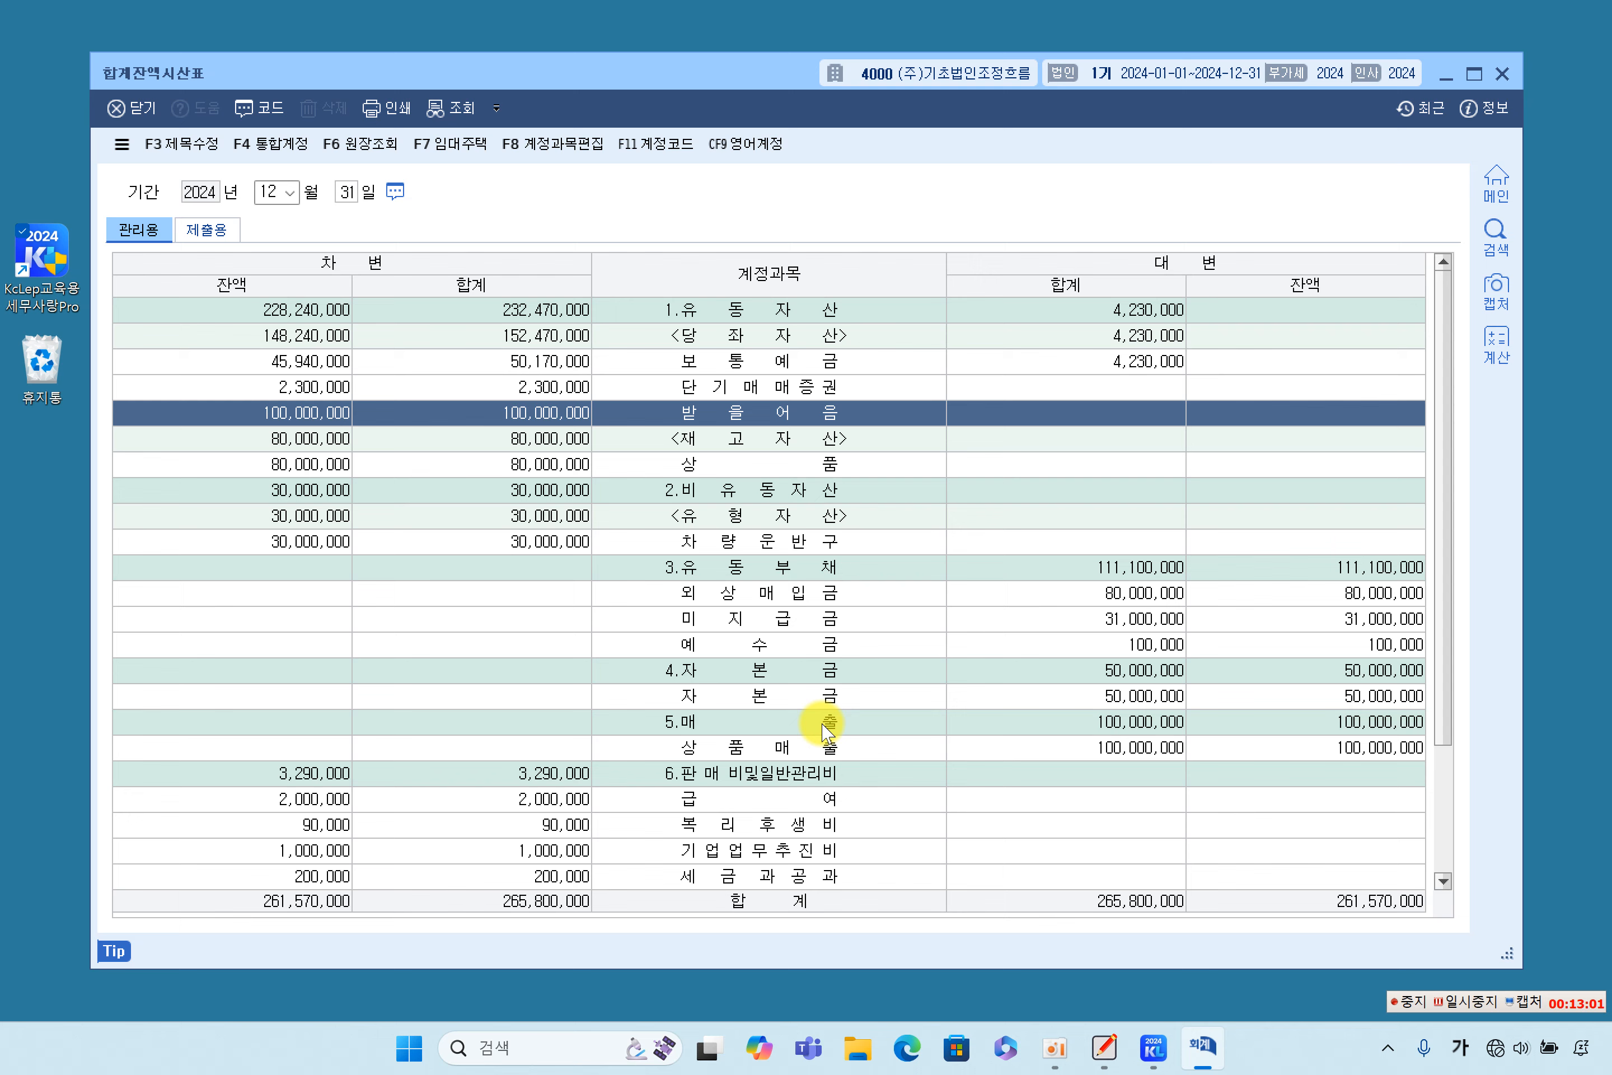
click(1502, 75)
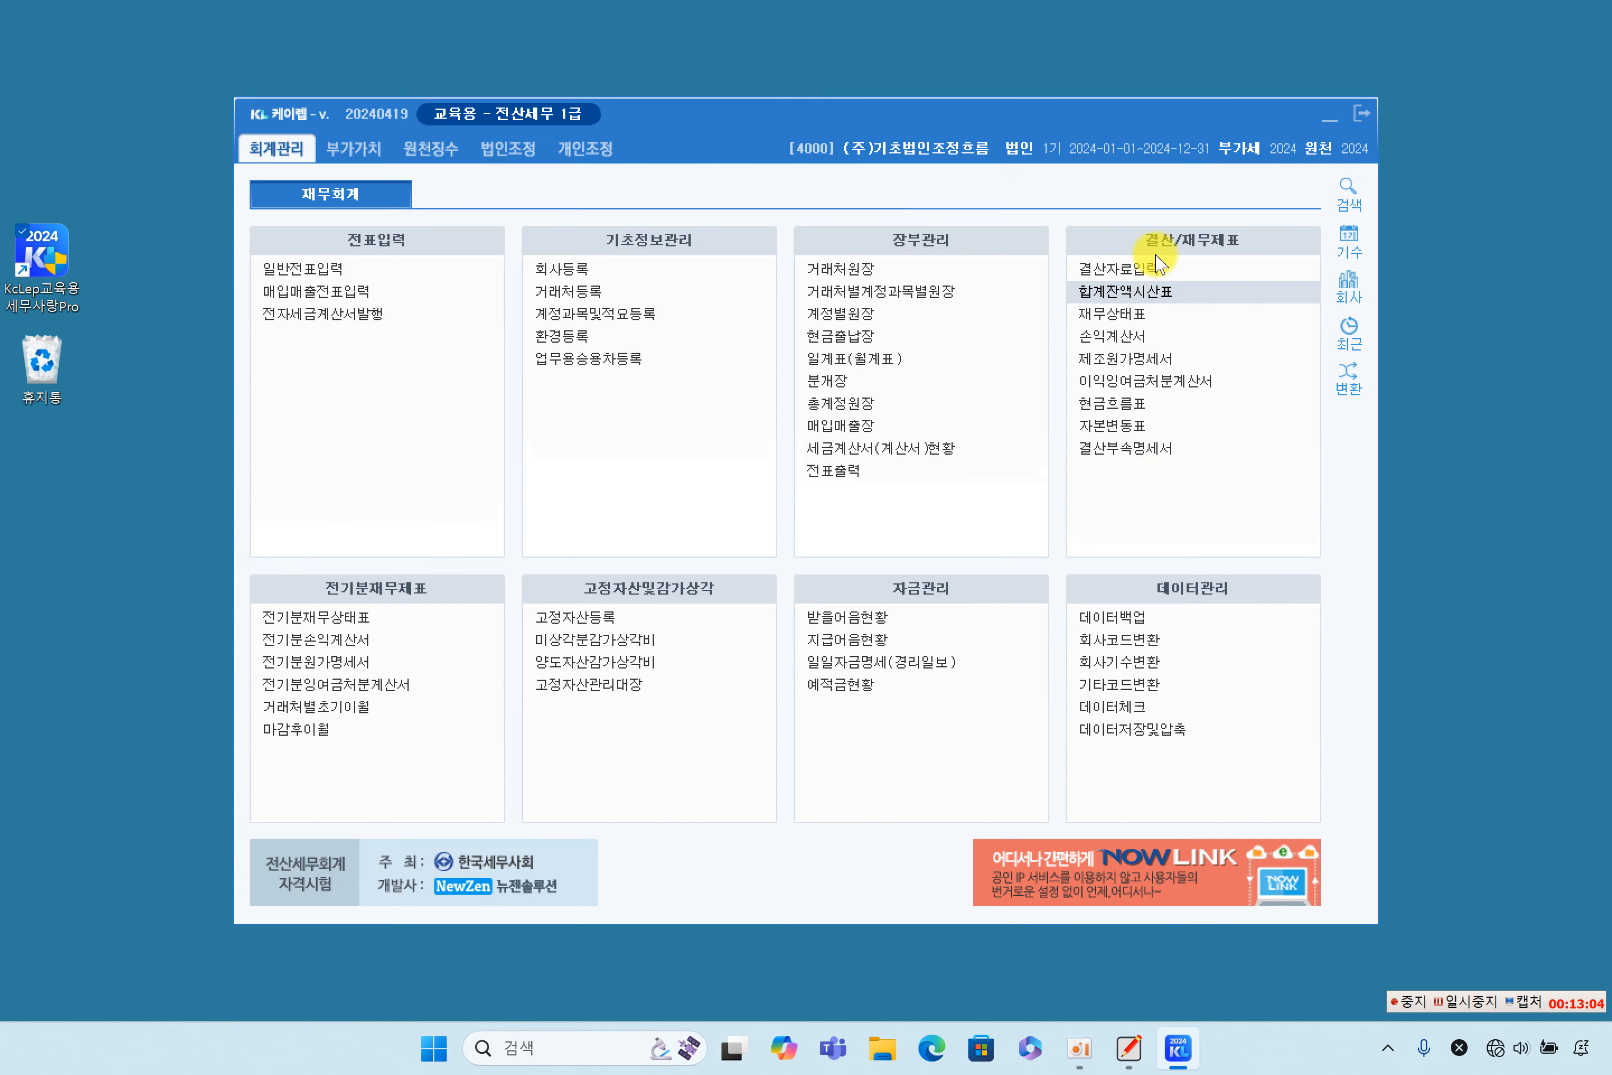
click(1221, 270)
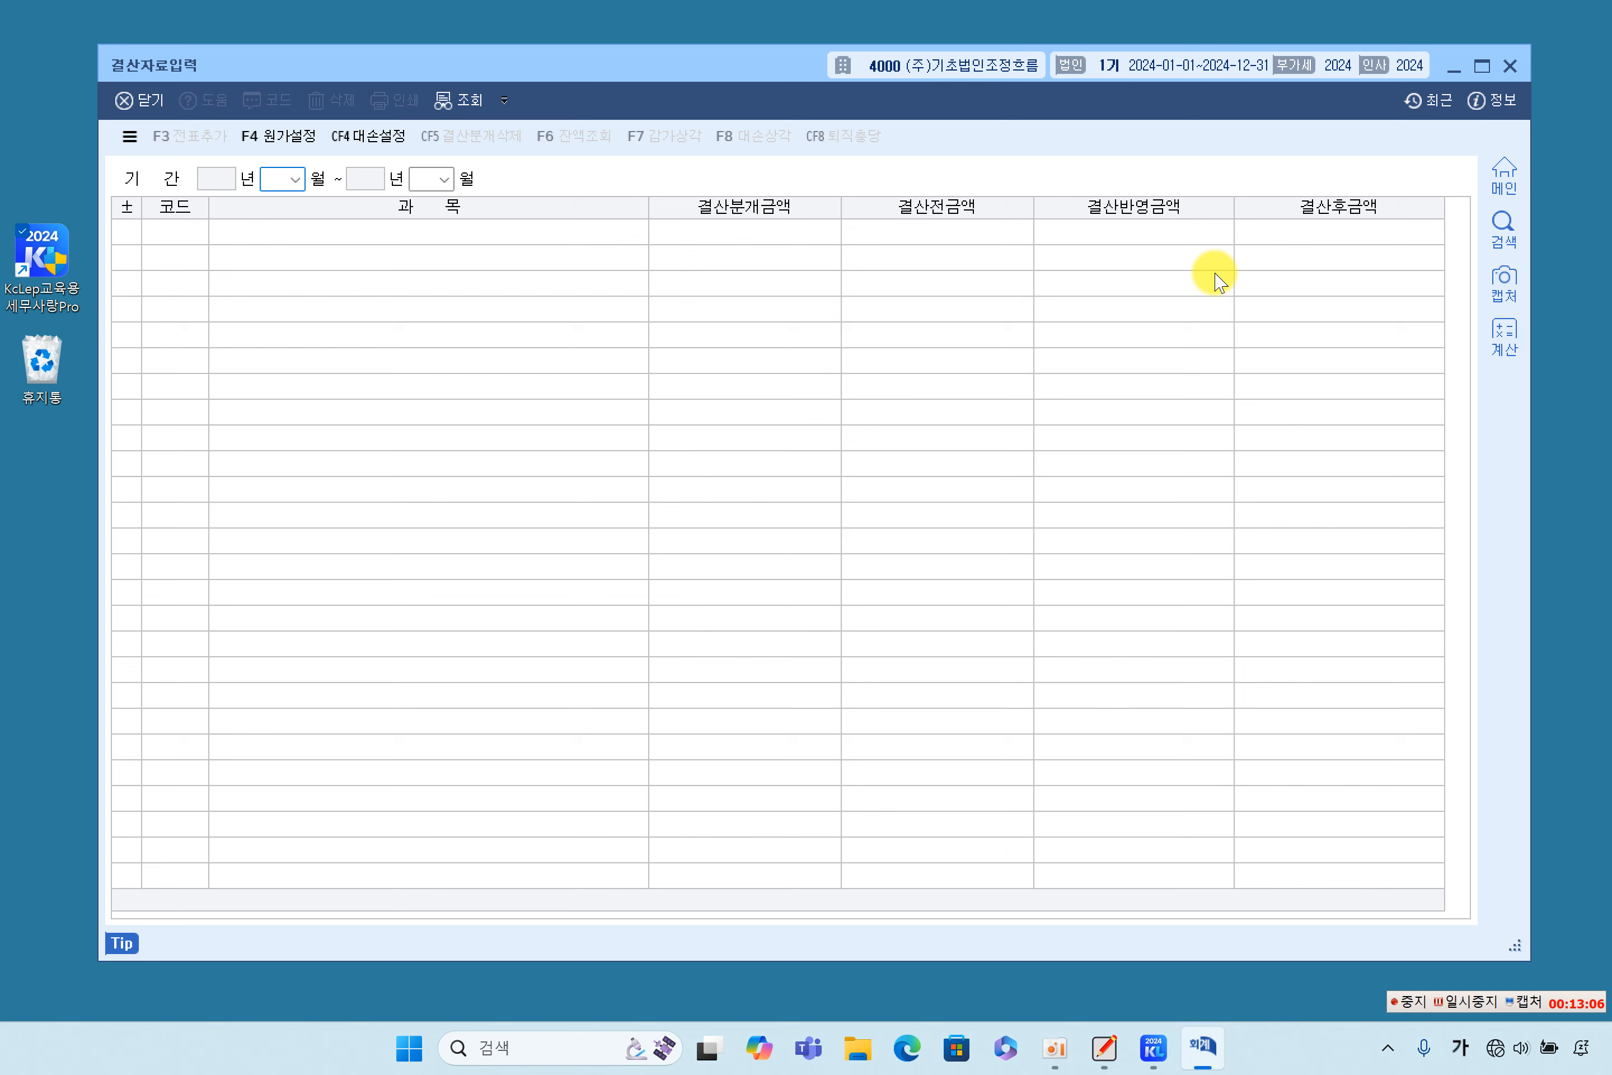
text(12)
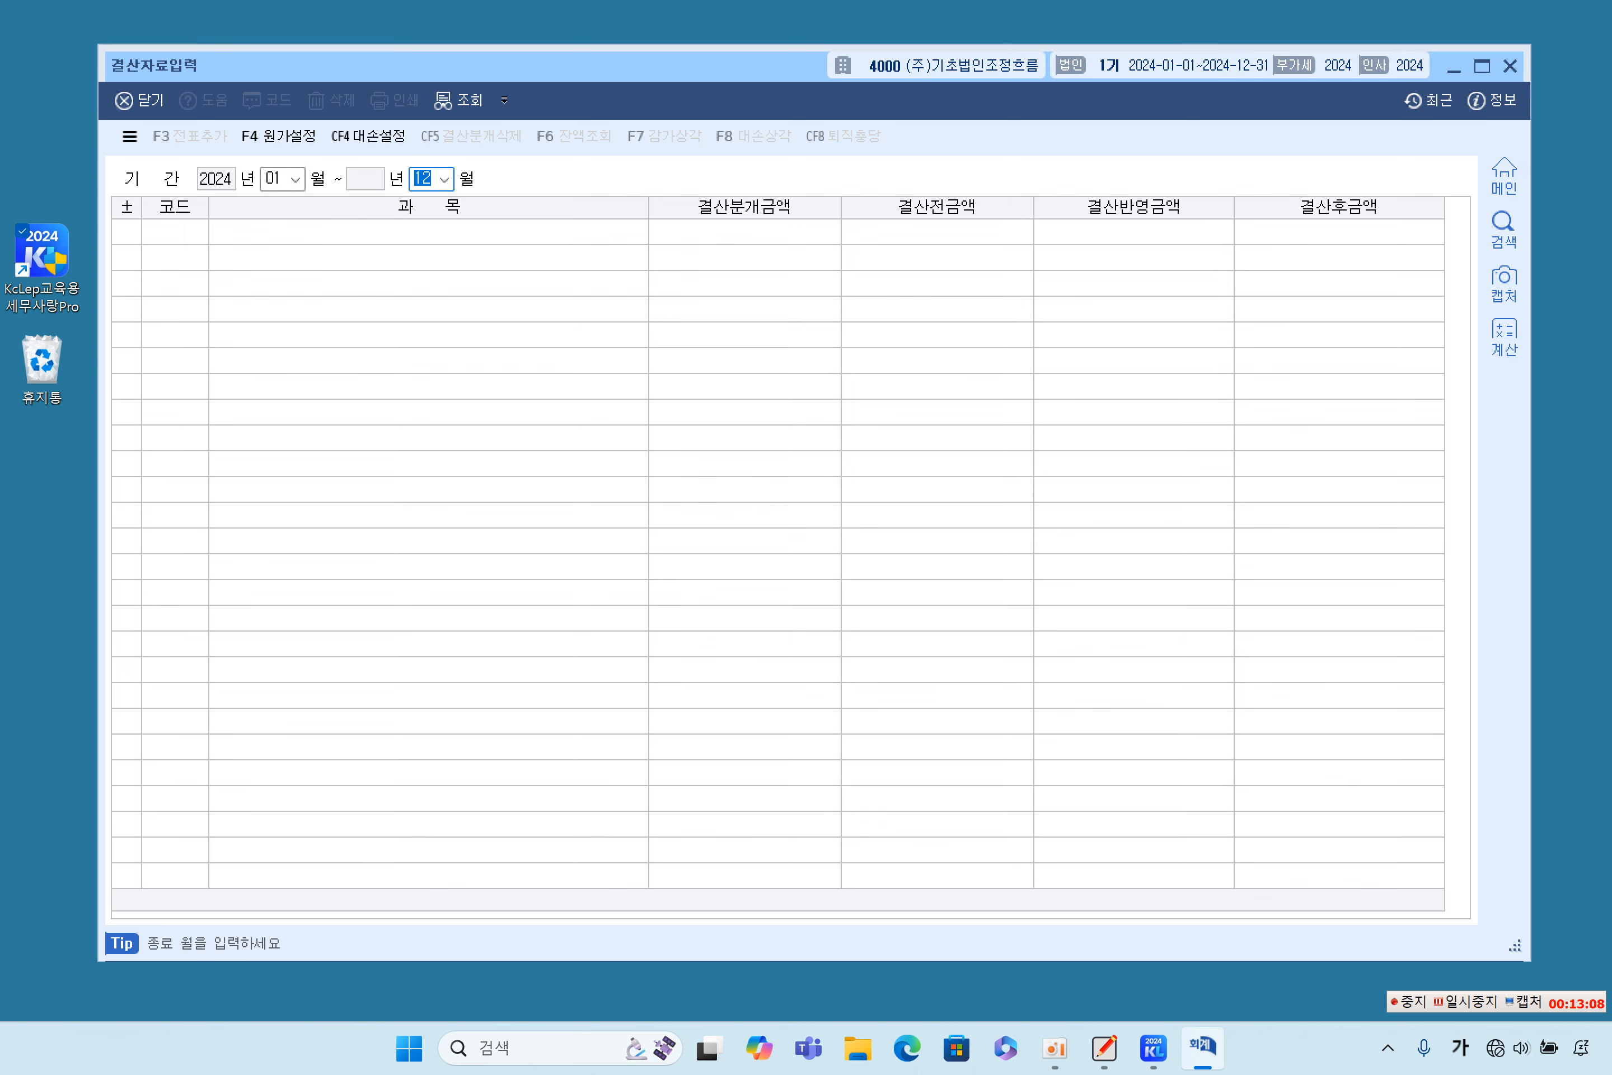
click(855, 572)
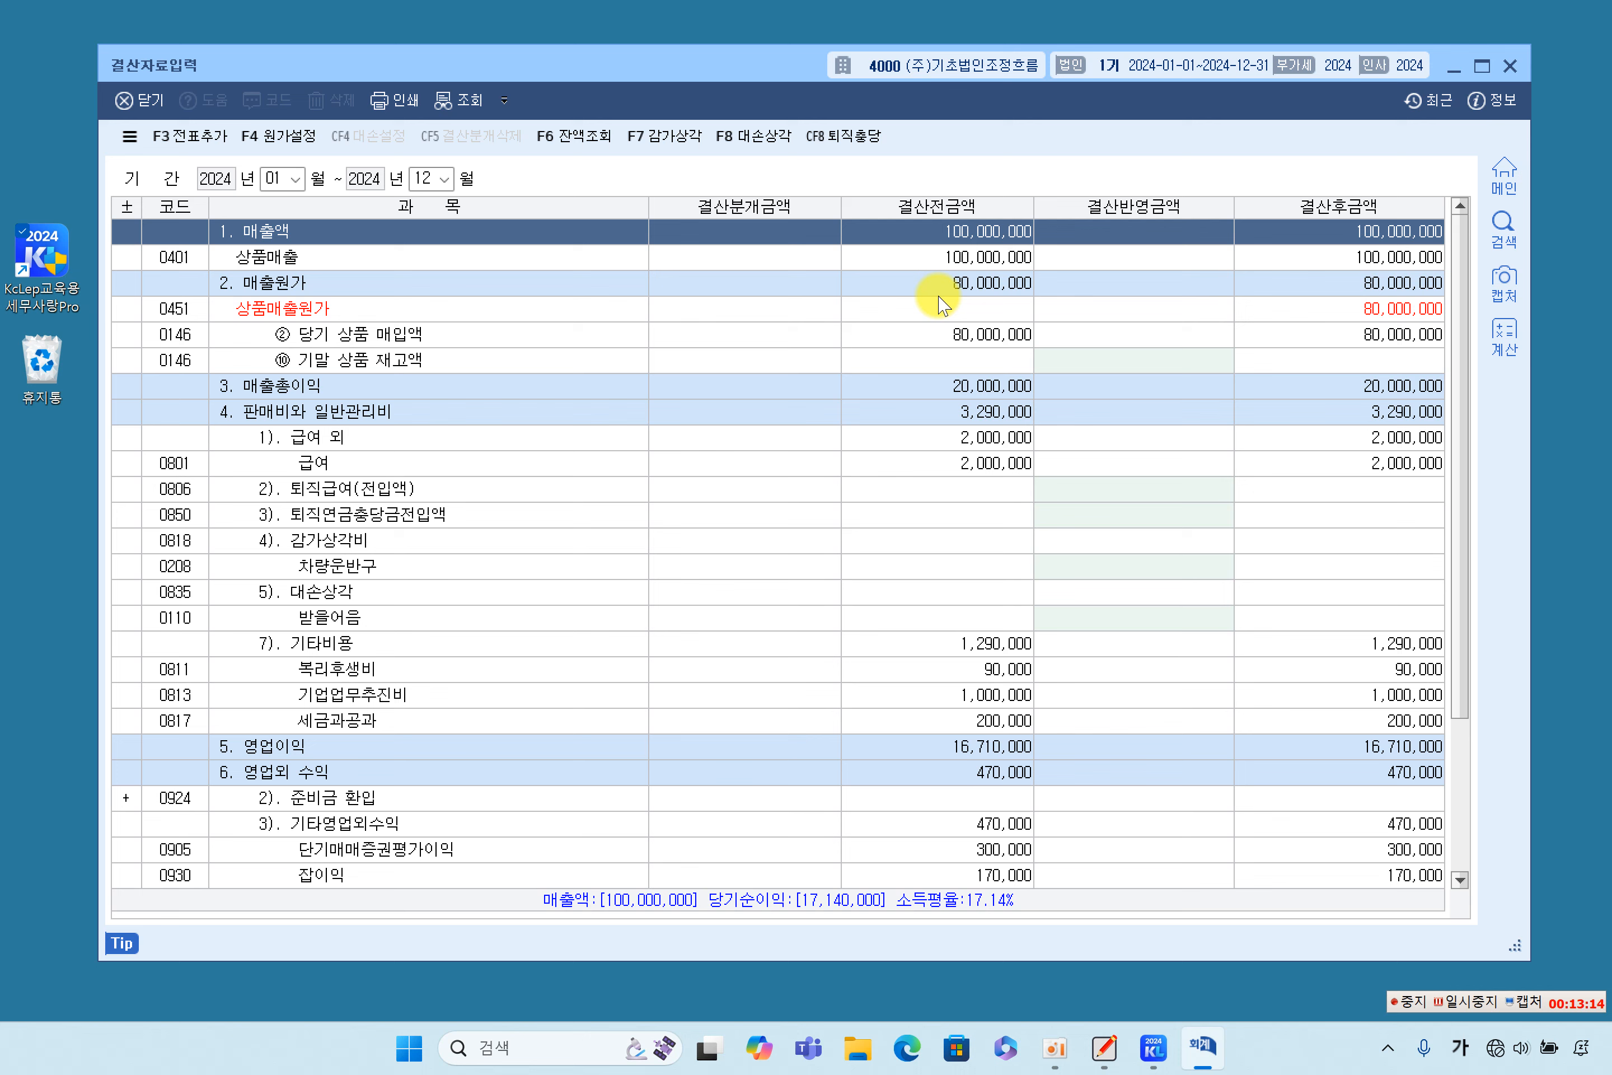
- Enter 10,000,000 as the 결산반영금액 for 기말 상품 재고액
click(1104, 381)
click(1102, 362)
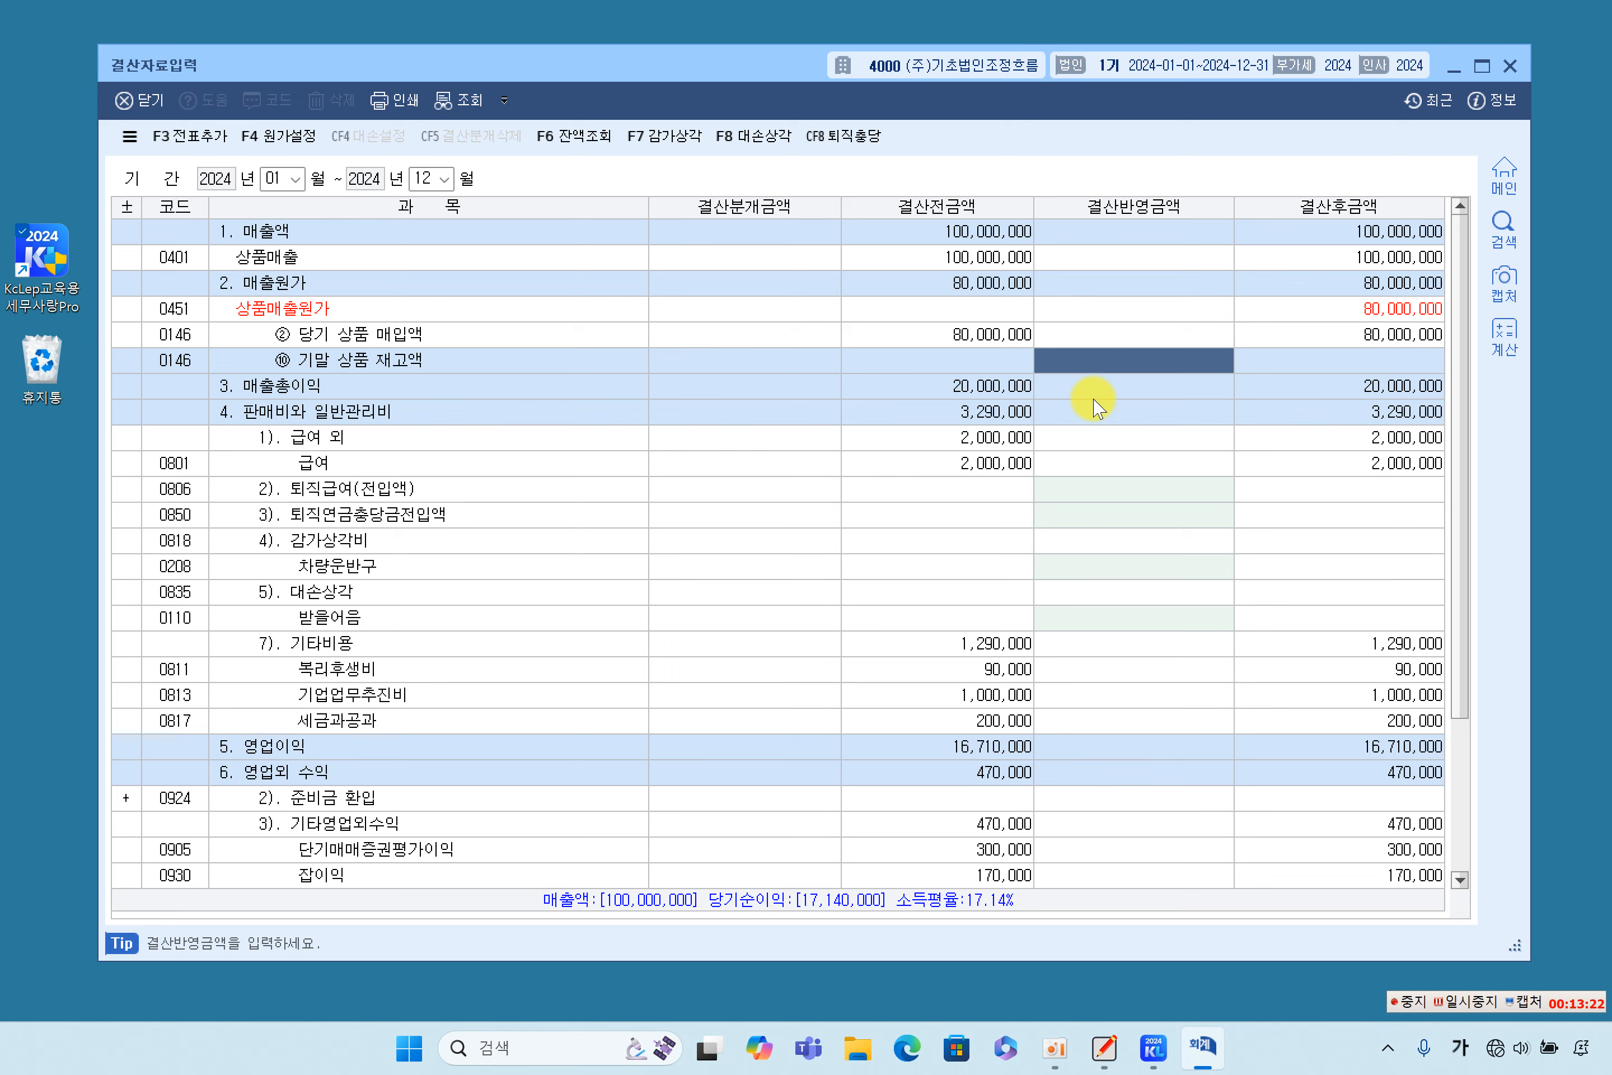
text(1)
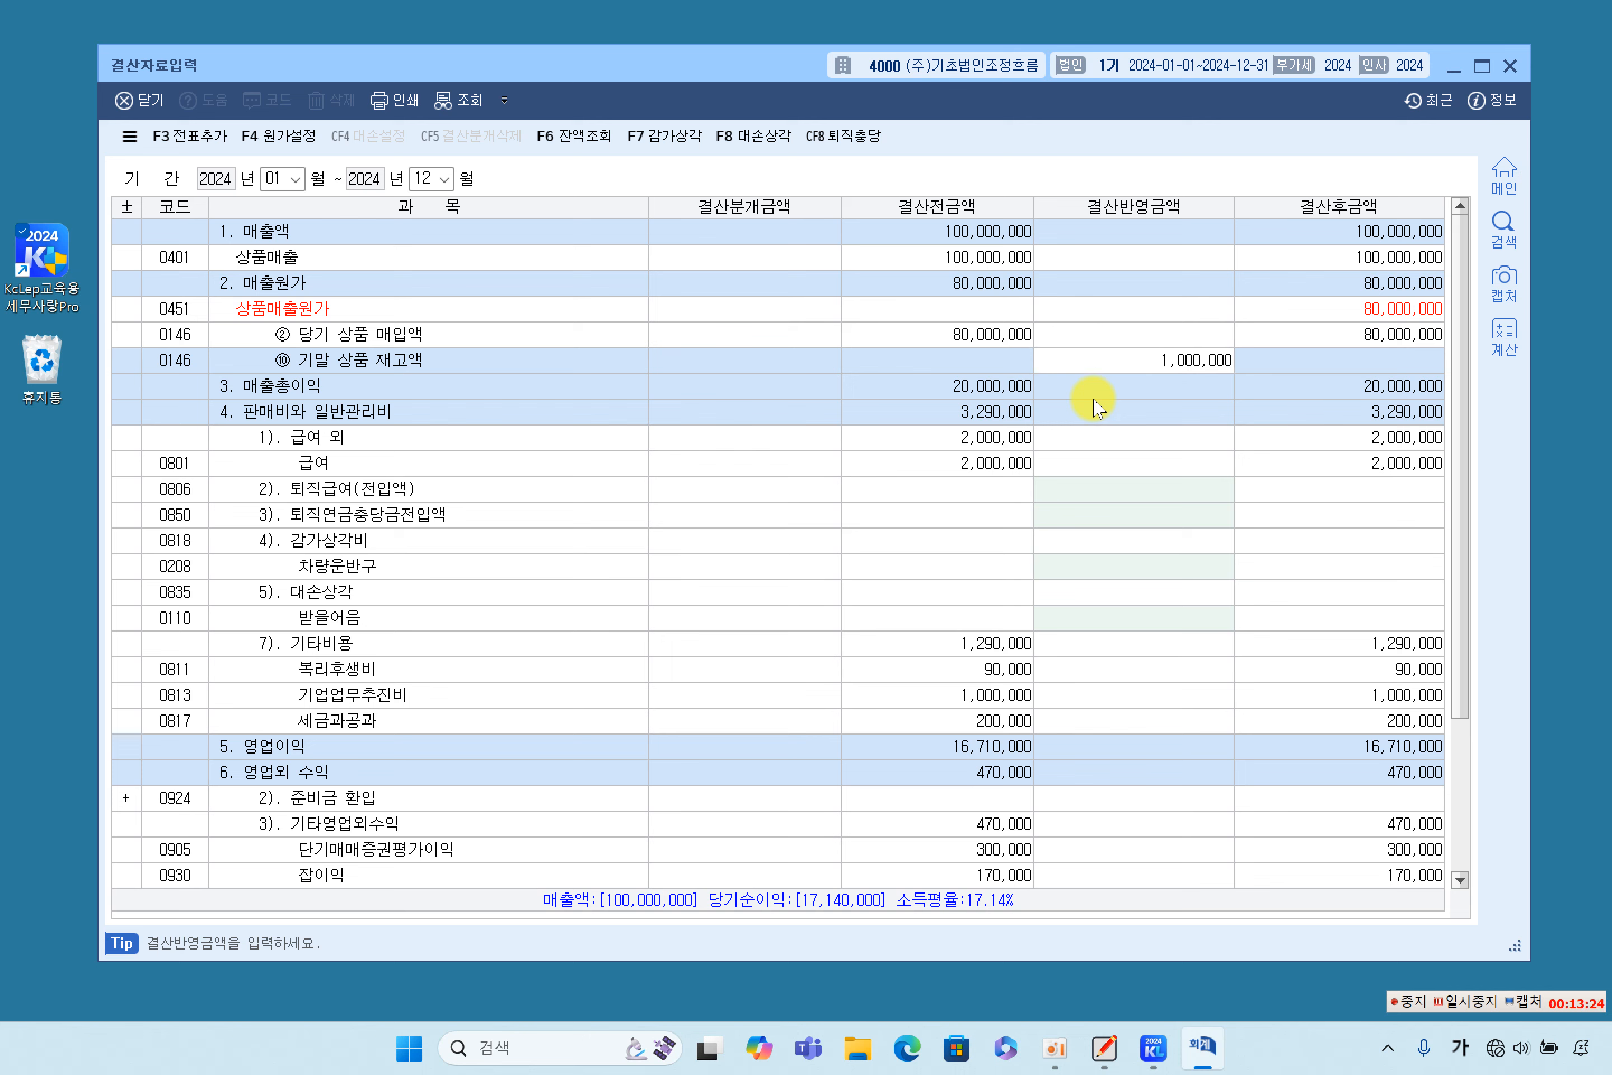
text(0,000,000)
key(Return)
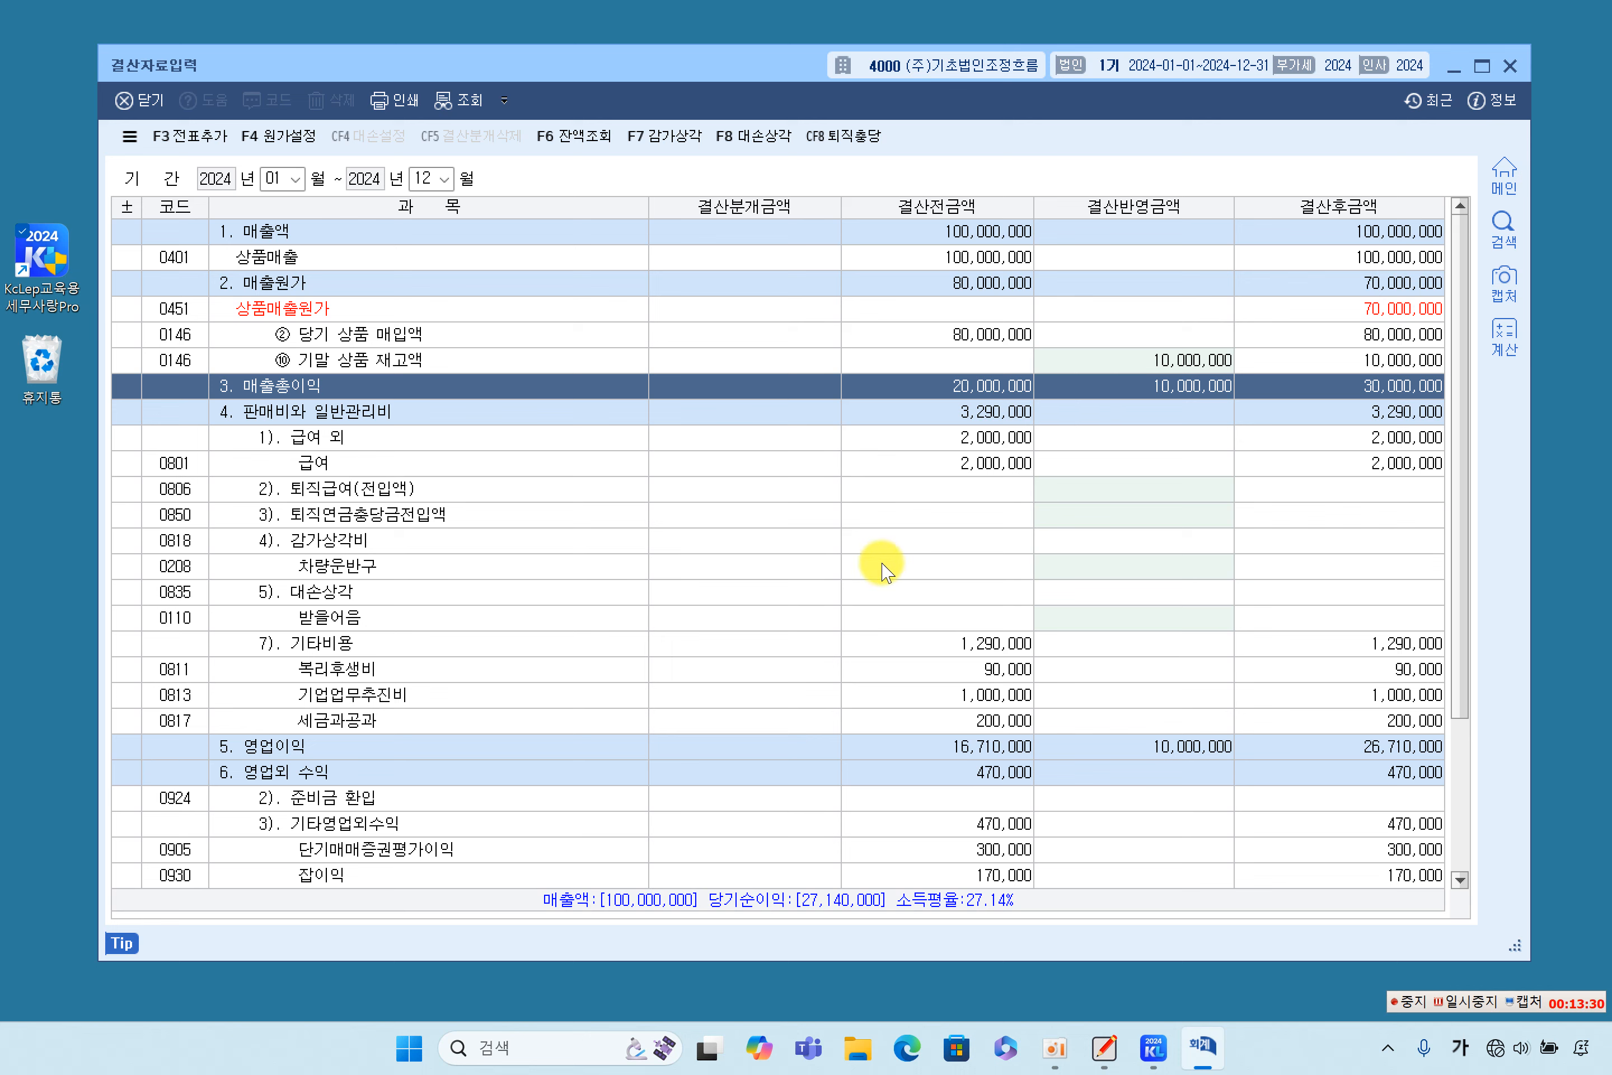
- Enter 5,000,000 as the 결산반영금액 for 차량운반구 under 감가상각비
click(308, 565)
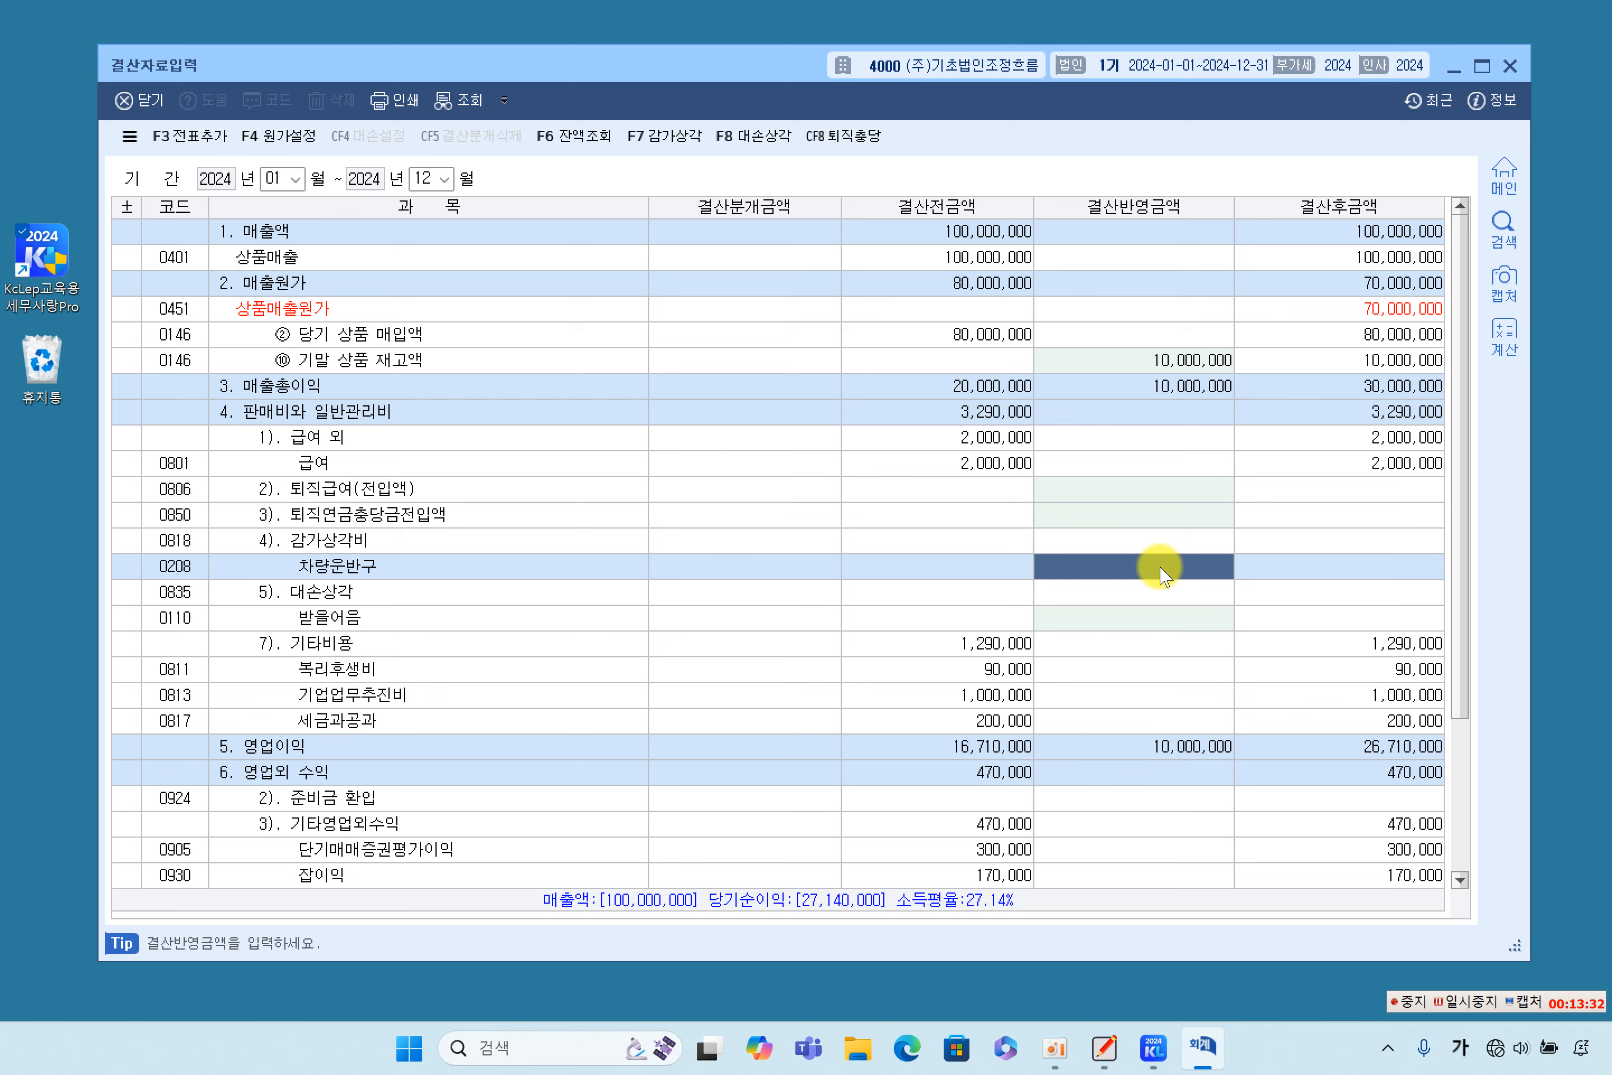
text(50,000,000)
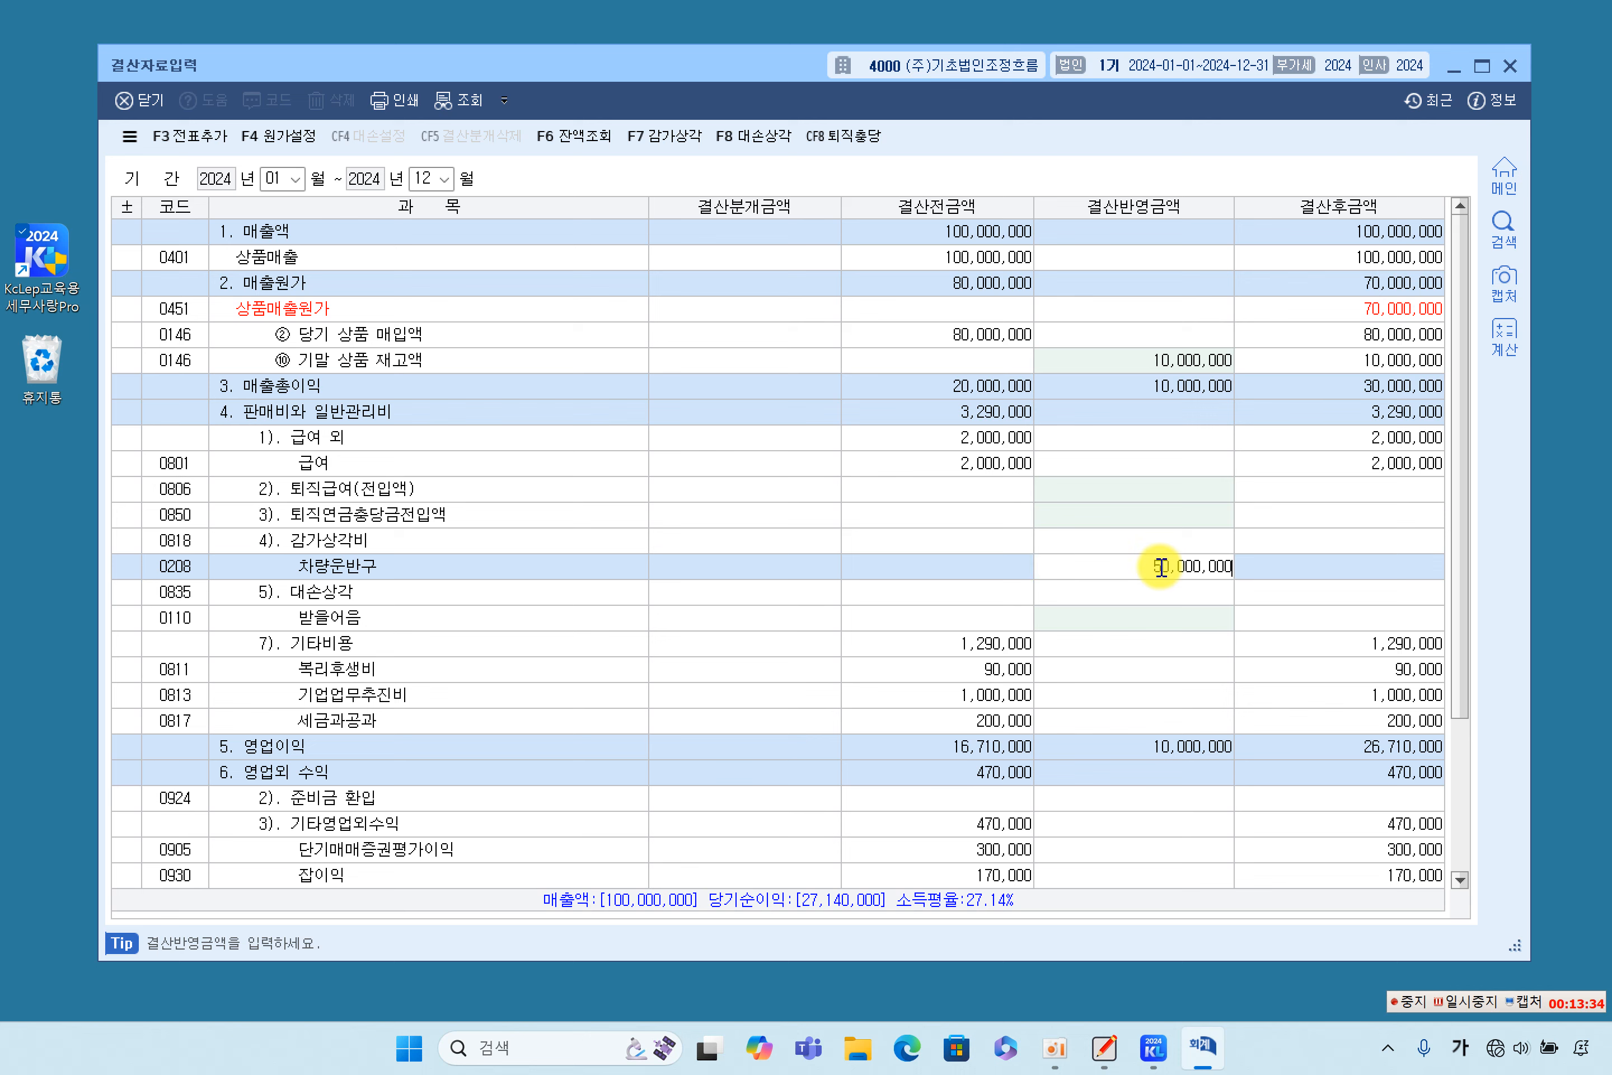
key(Return)
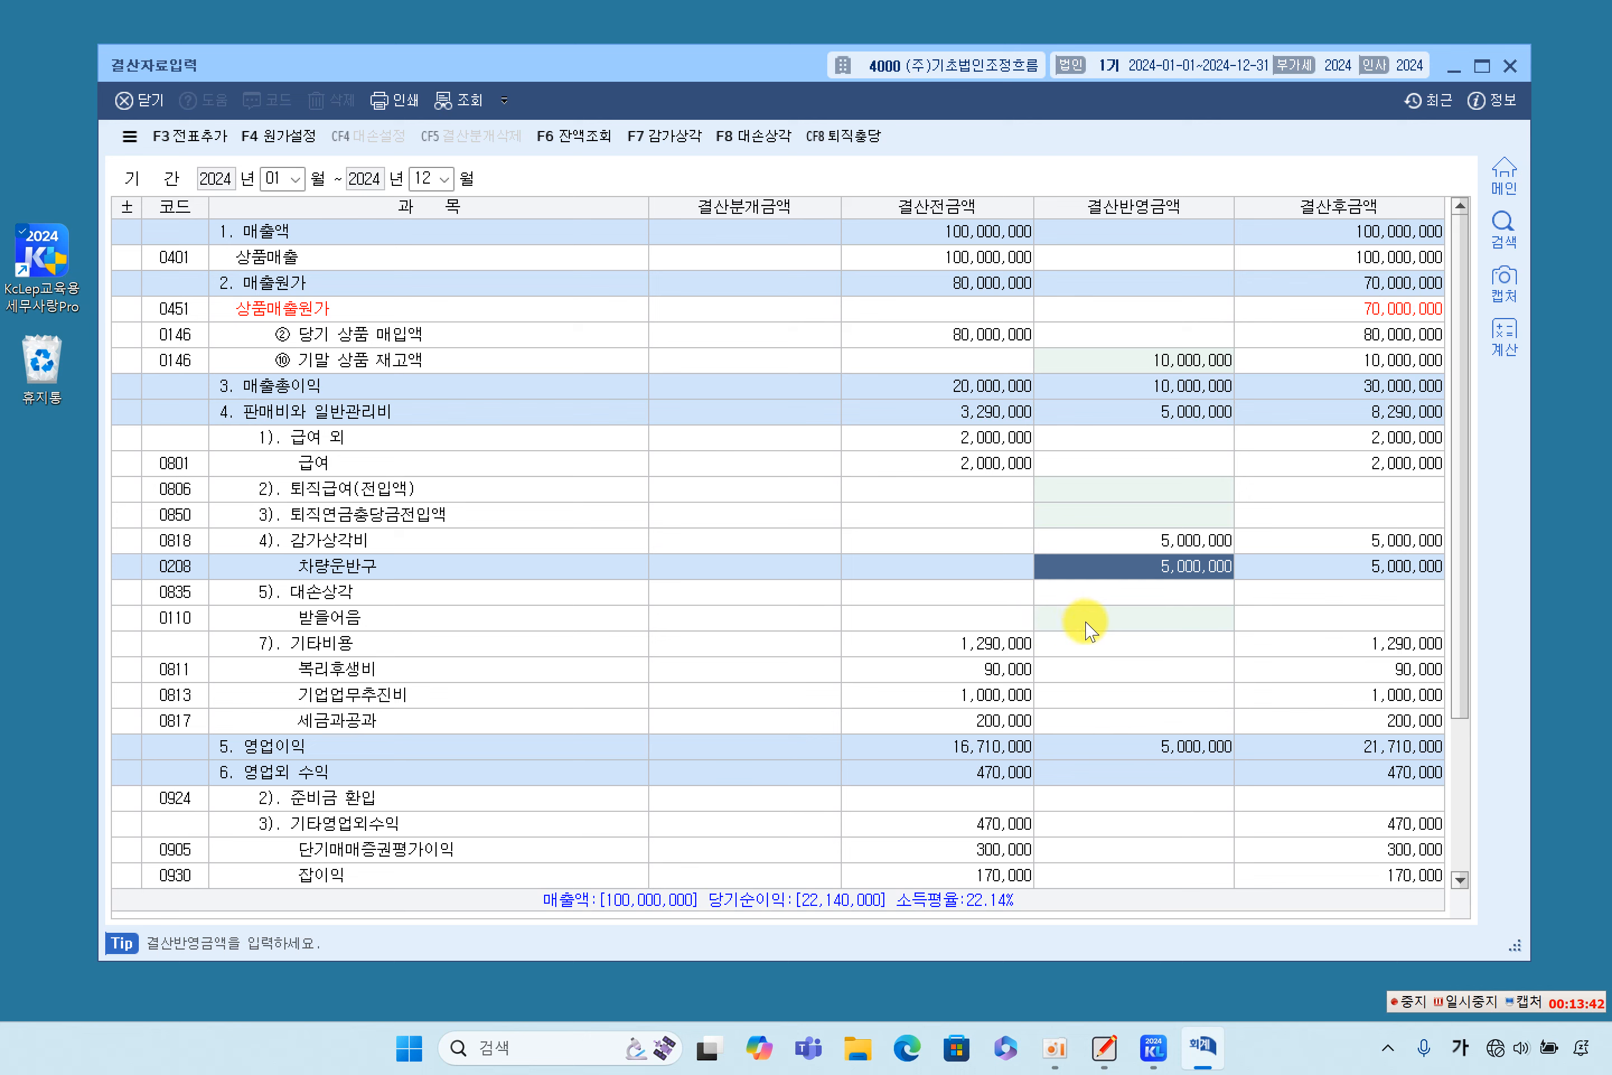
- Apply the saved 대손상각 data at a 2.00% 대손율, reflecting 2,000,000 for 받을어음 in the closing amounts
click(1216, 616)
click(828, 537)
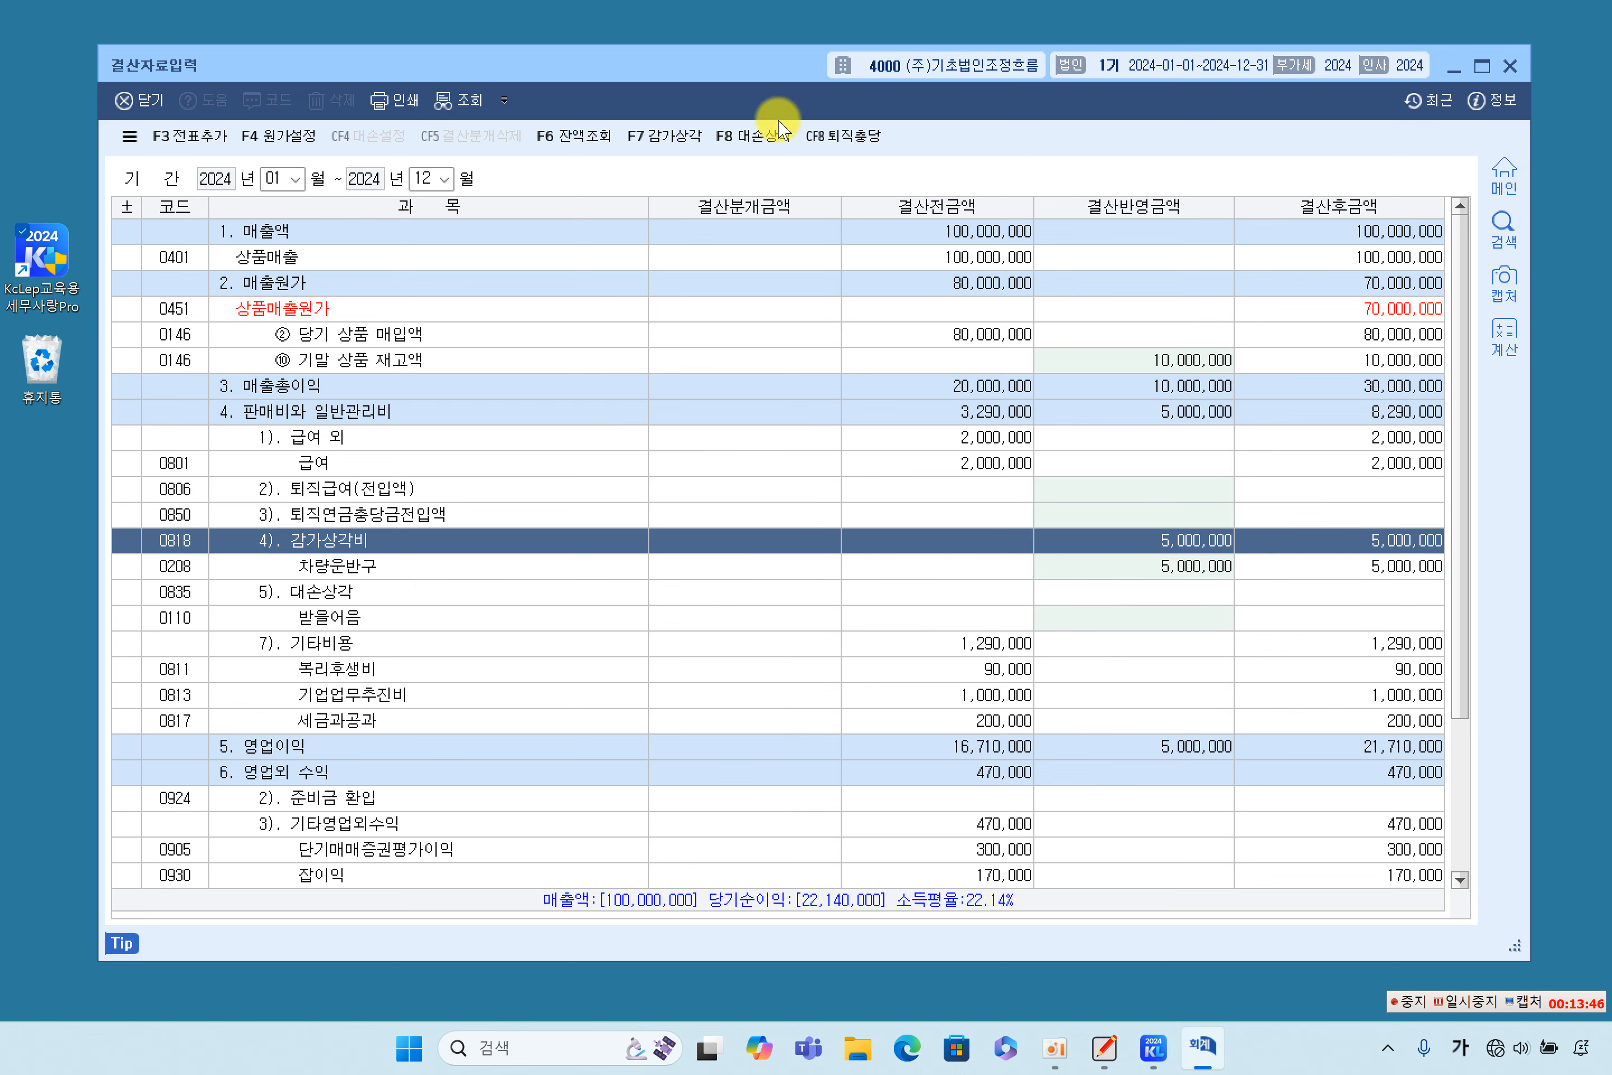
click(762, 137)
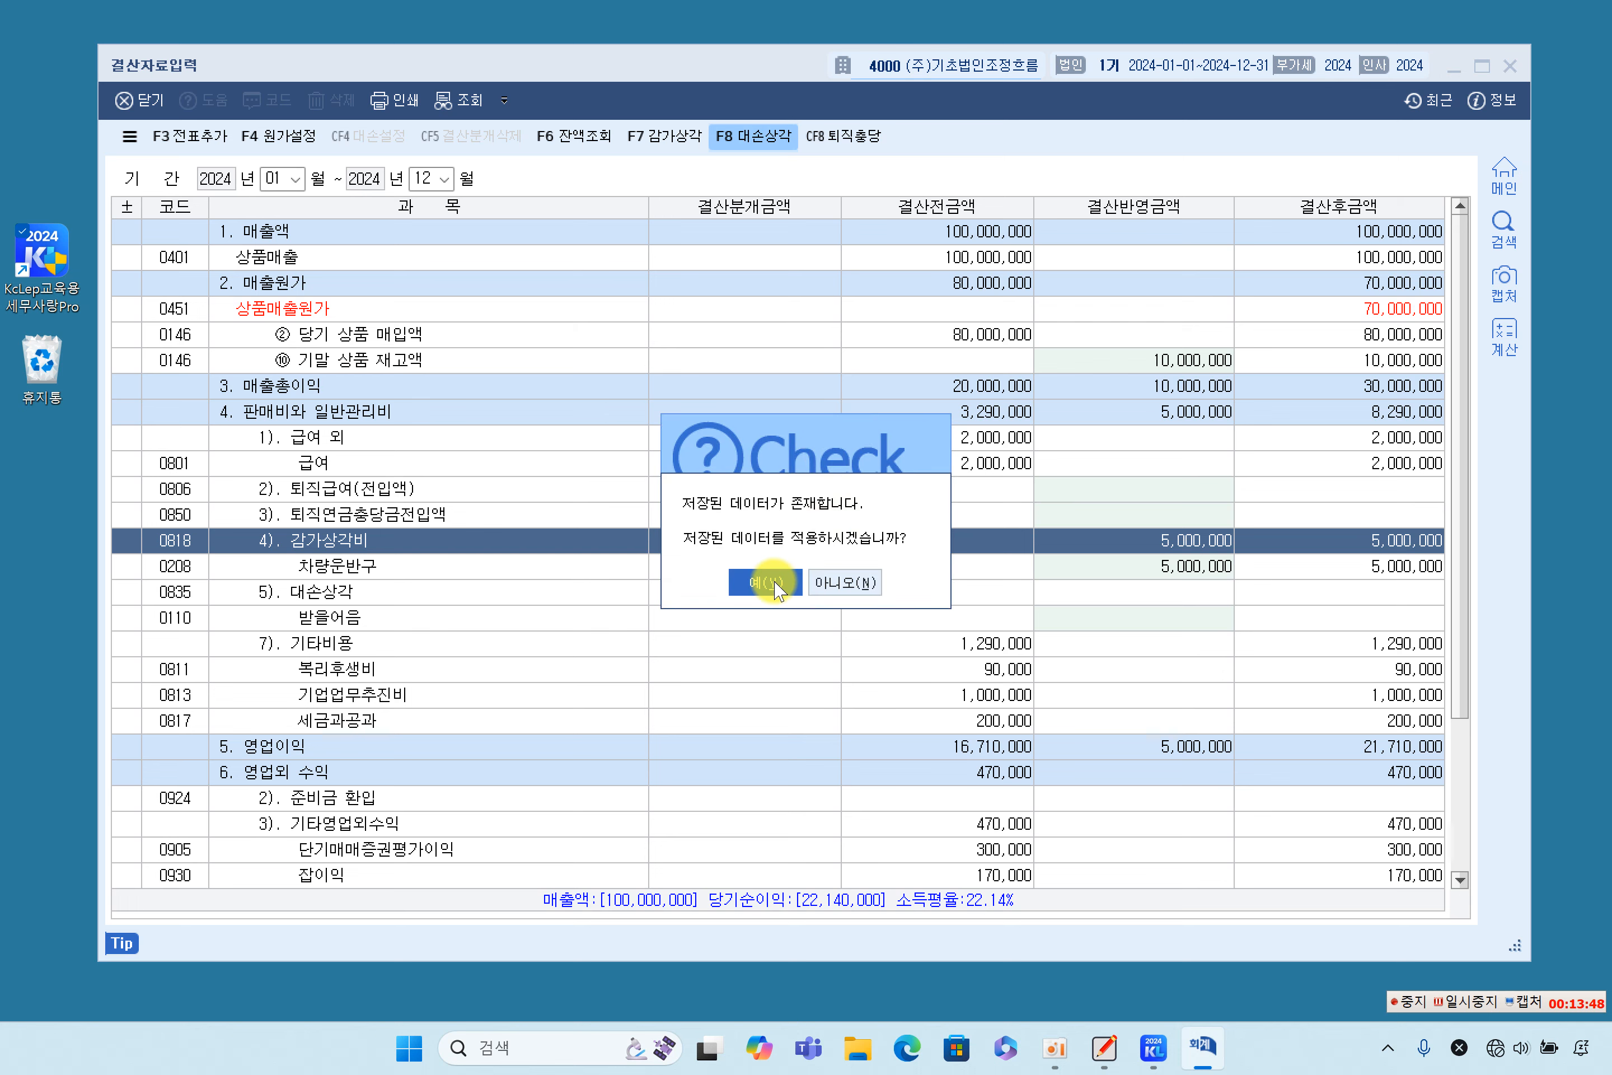
click(765, 581)
click(1120, 412)
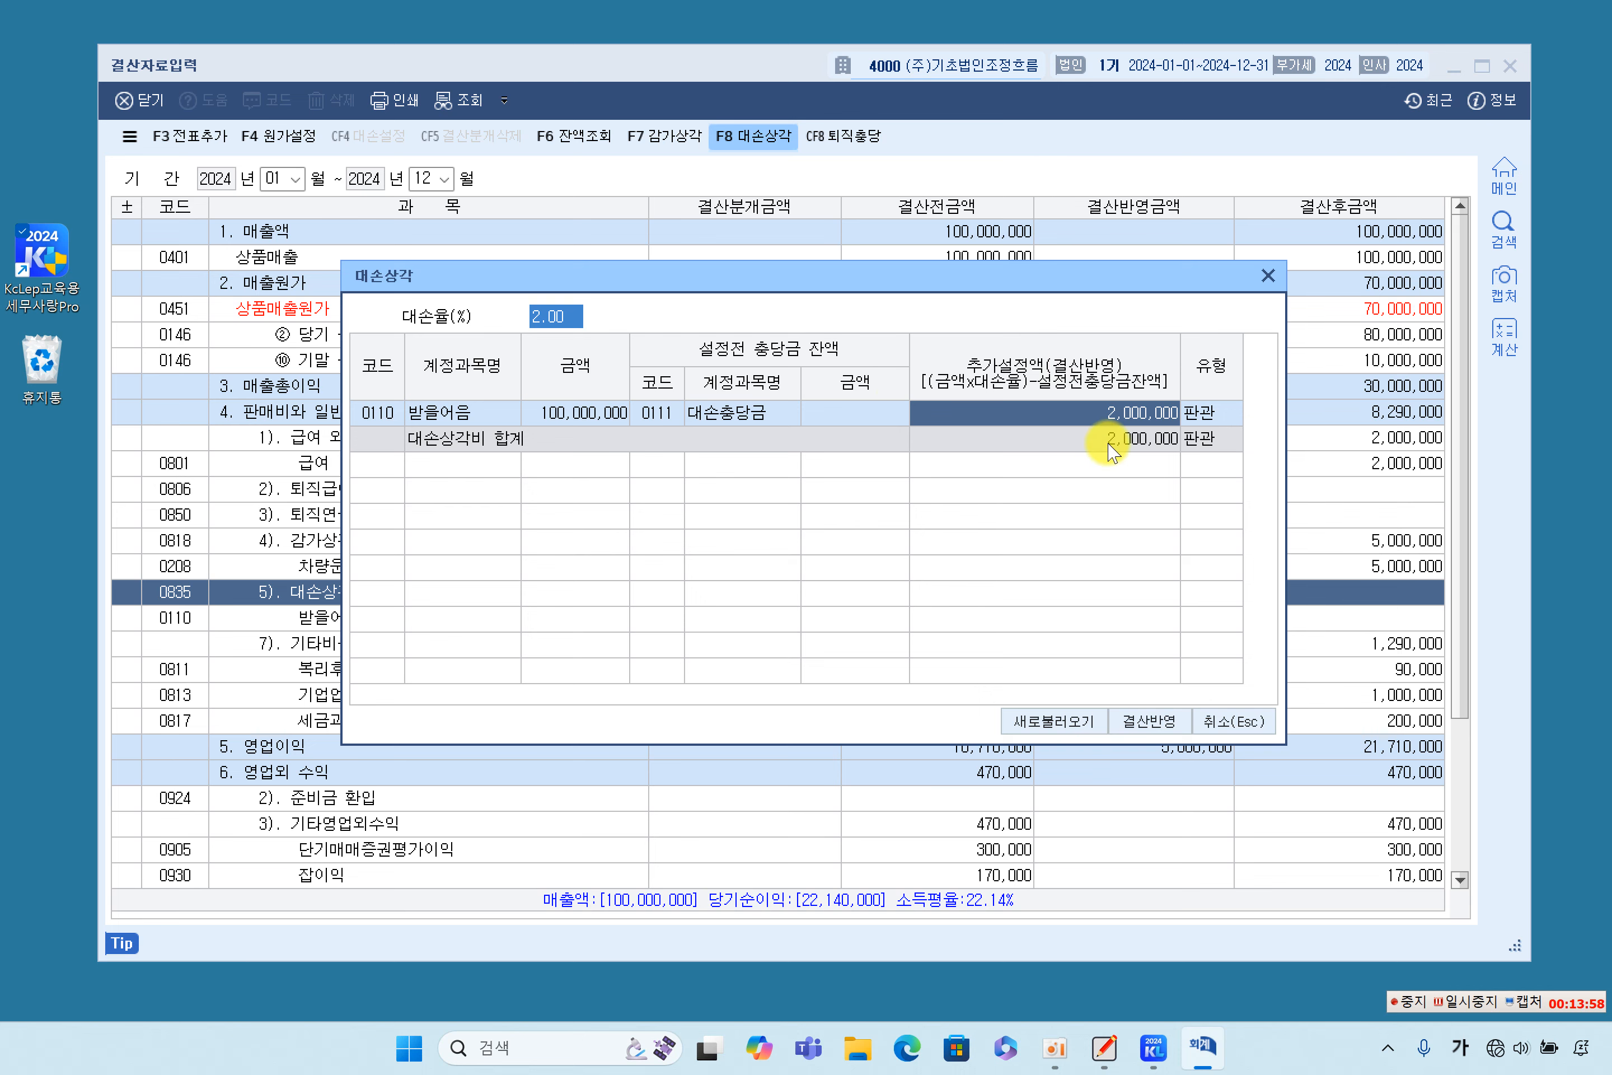
click(1145, 722)
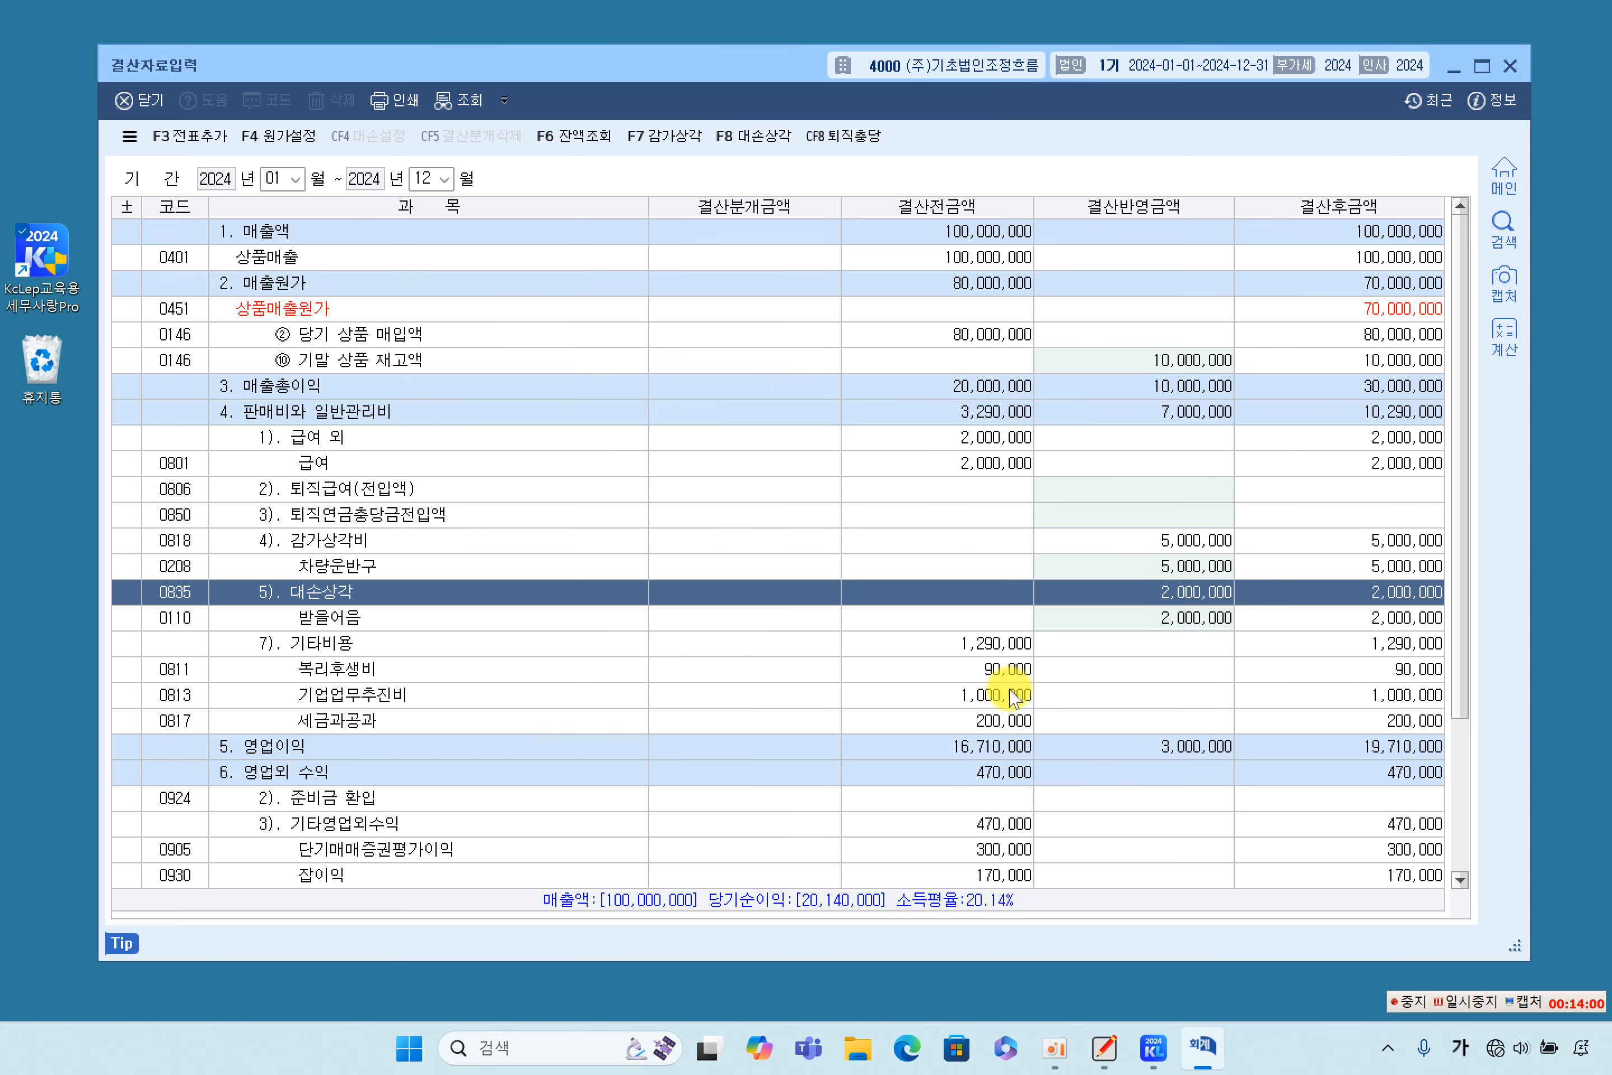
click(1146, 614)
click(1145, 592)
click(1151, 622)
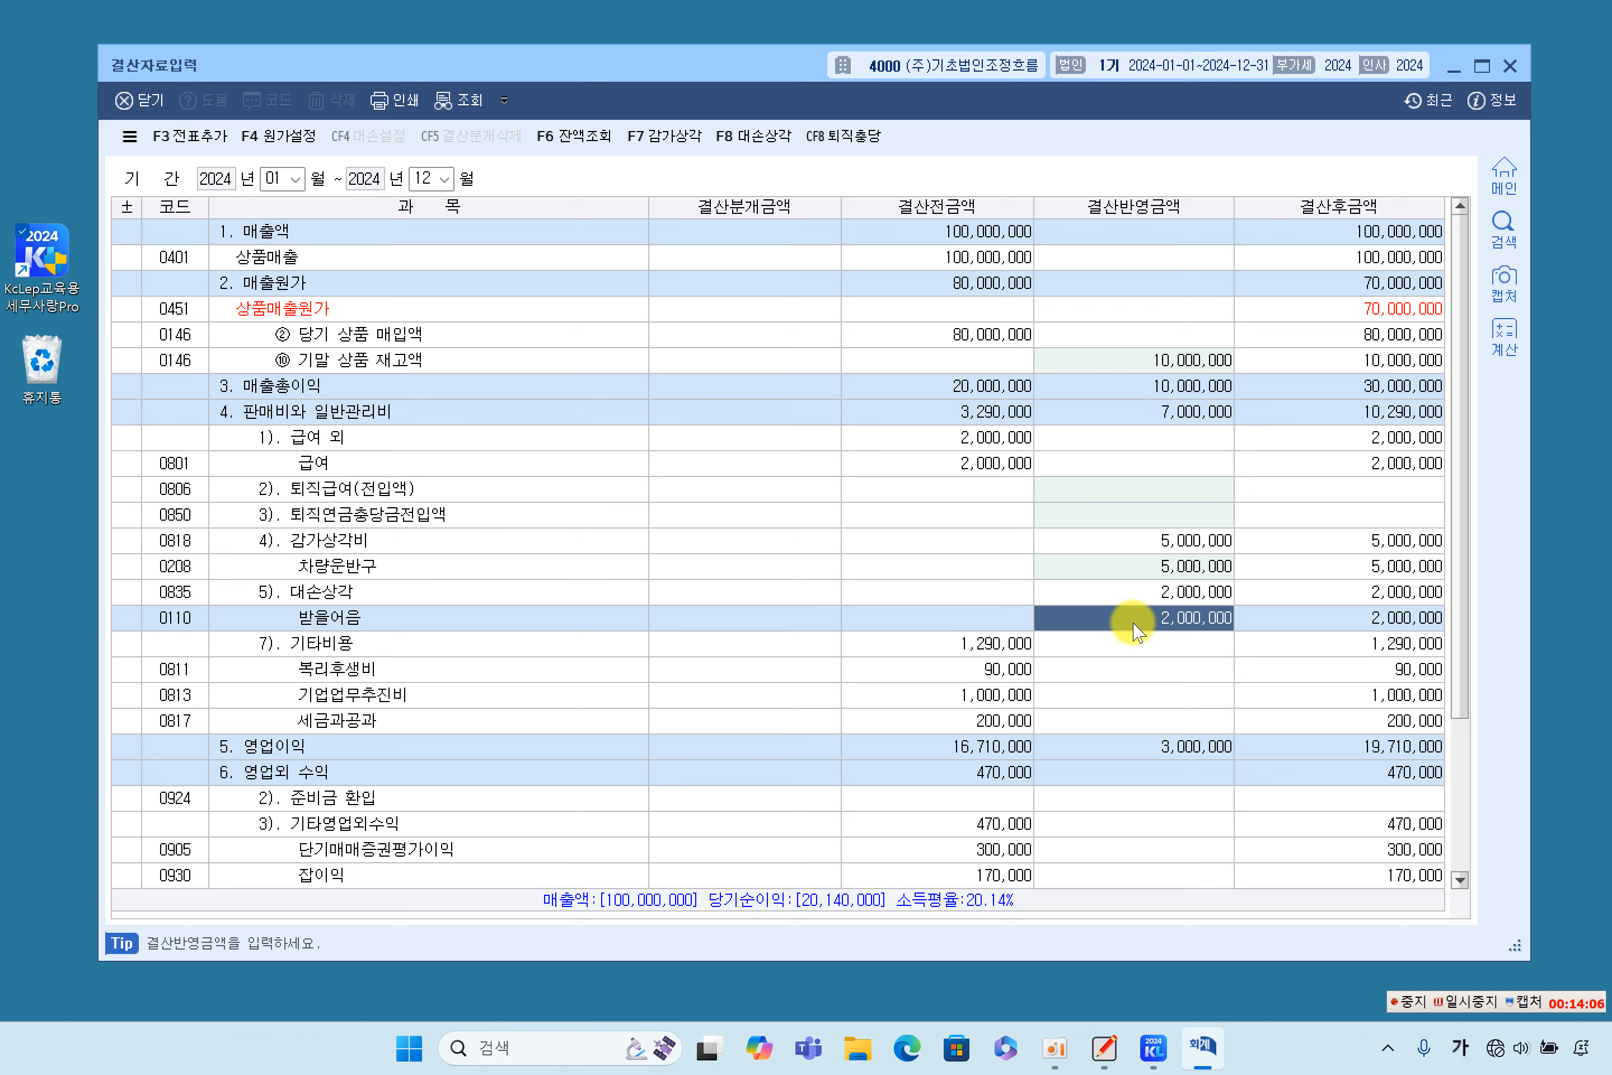
- Enter 6,140,000 as the 결산반영금액 for 추가계상액 under 법인세등
scroll(1138, 631, down, 4)
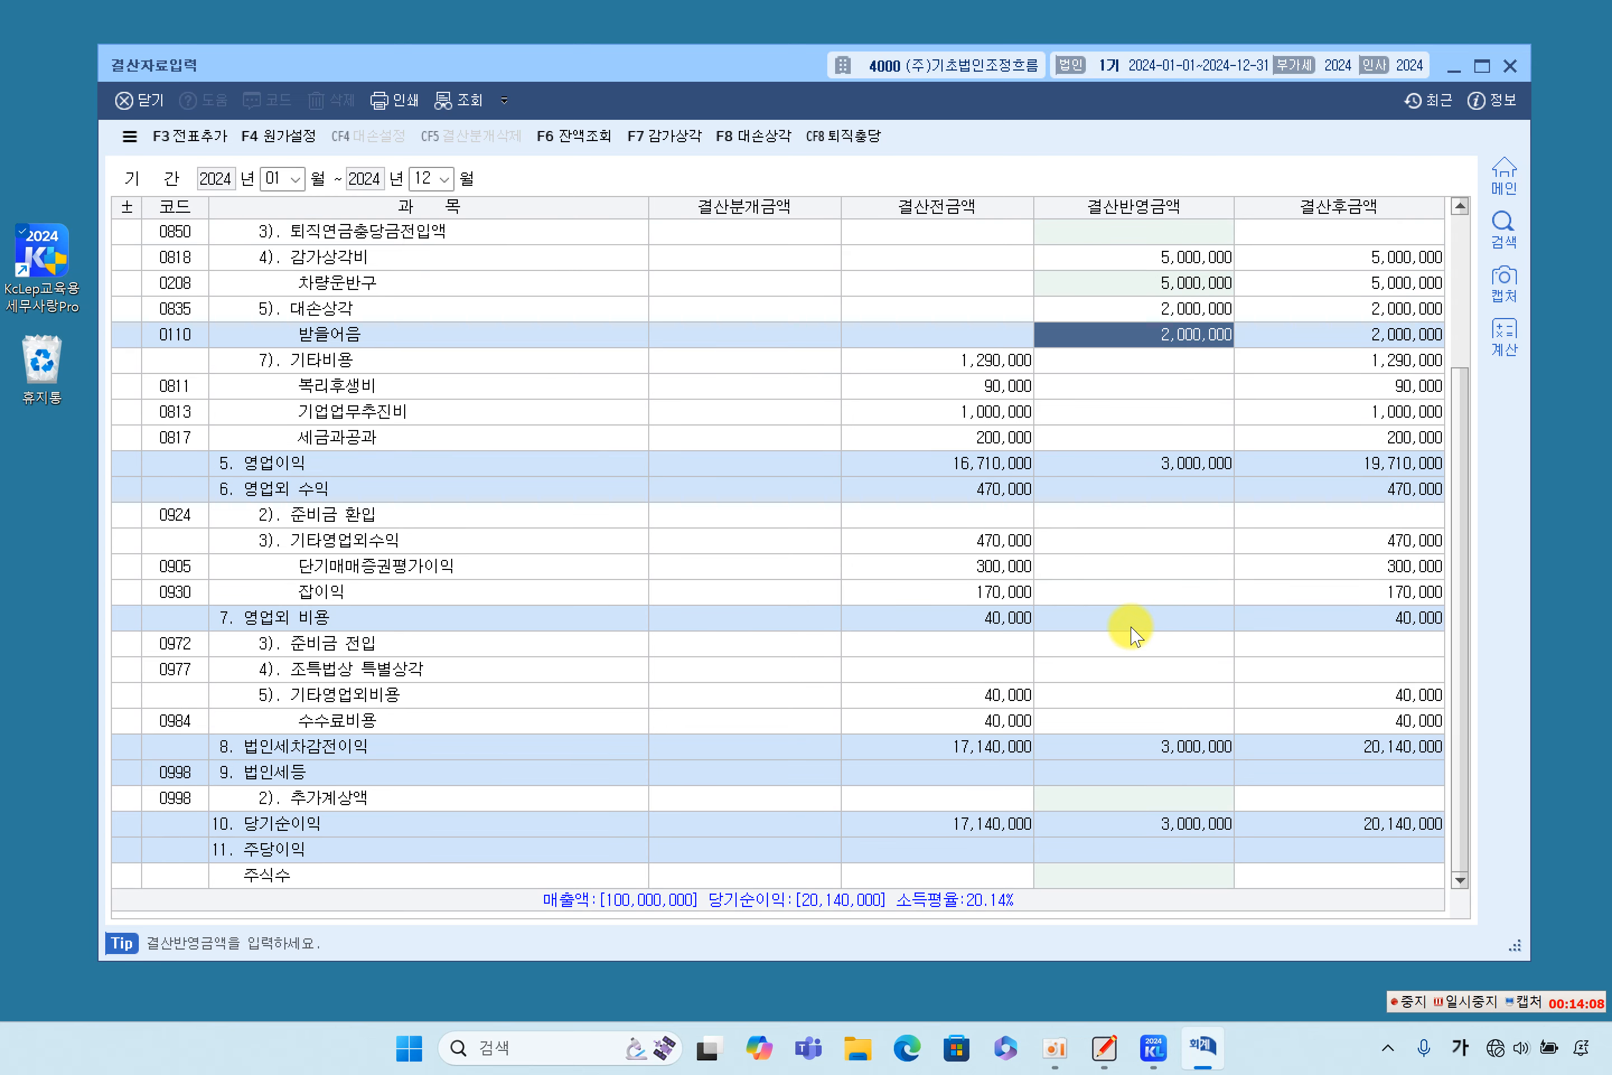
click(355, 796)
text(61)
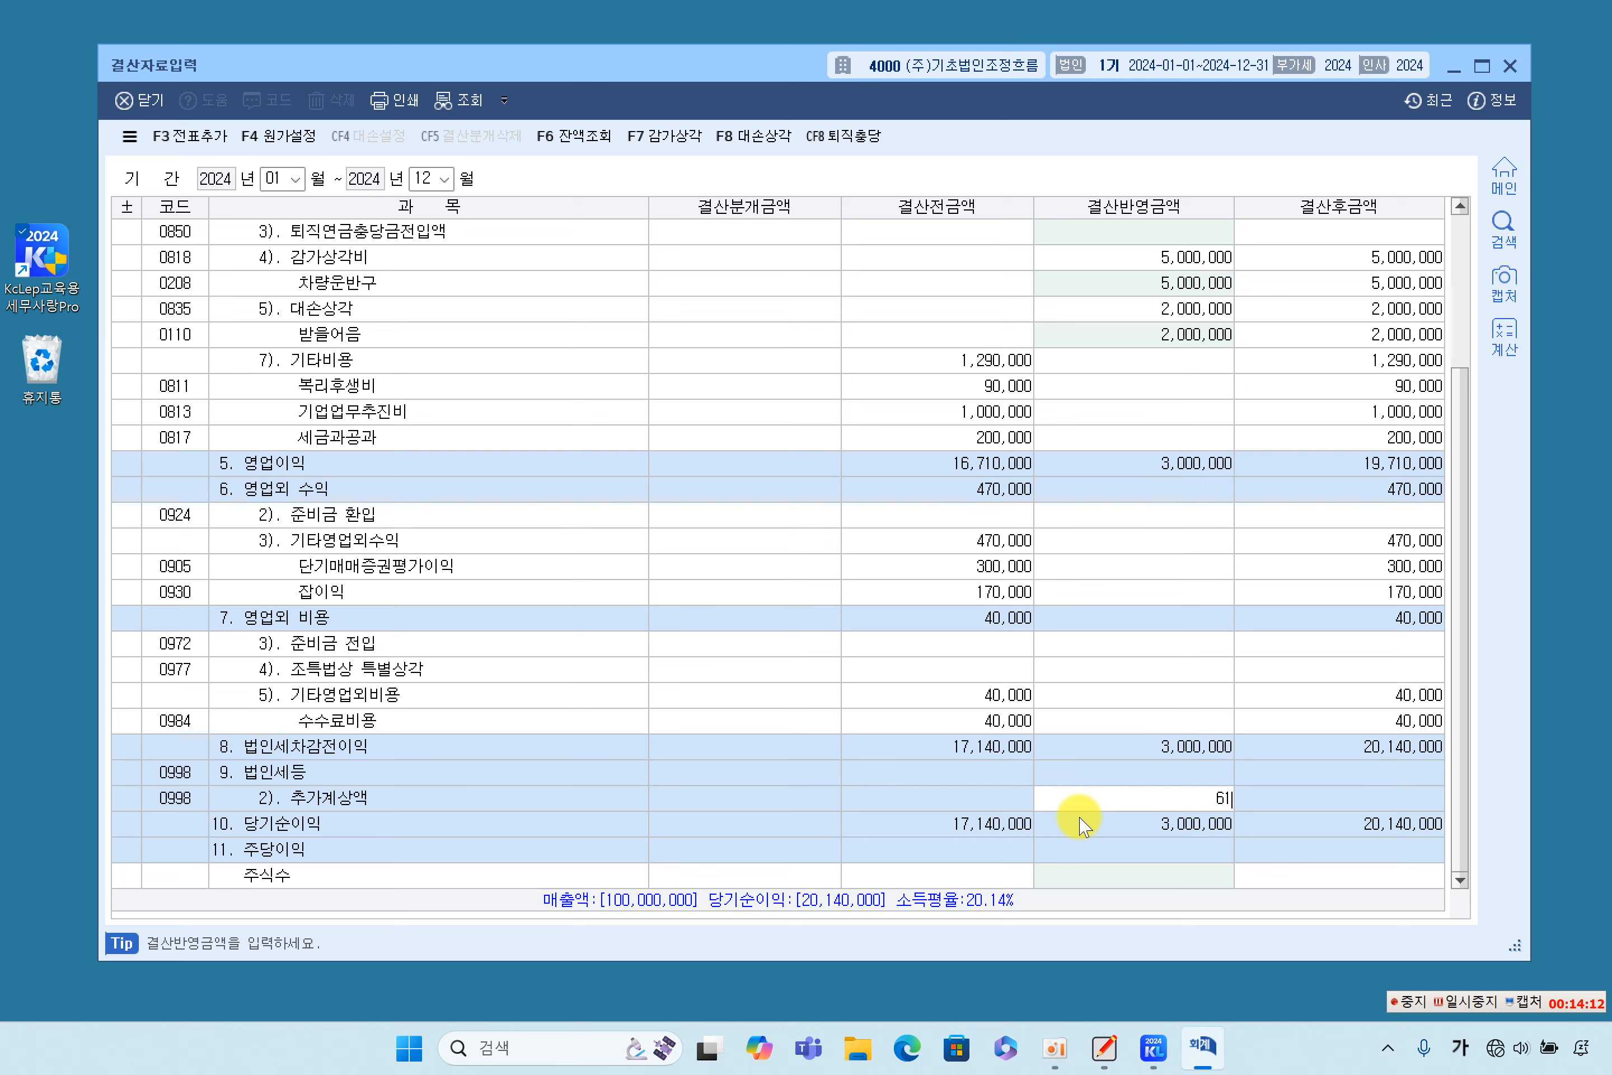
key(Return)
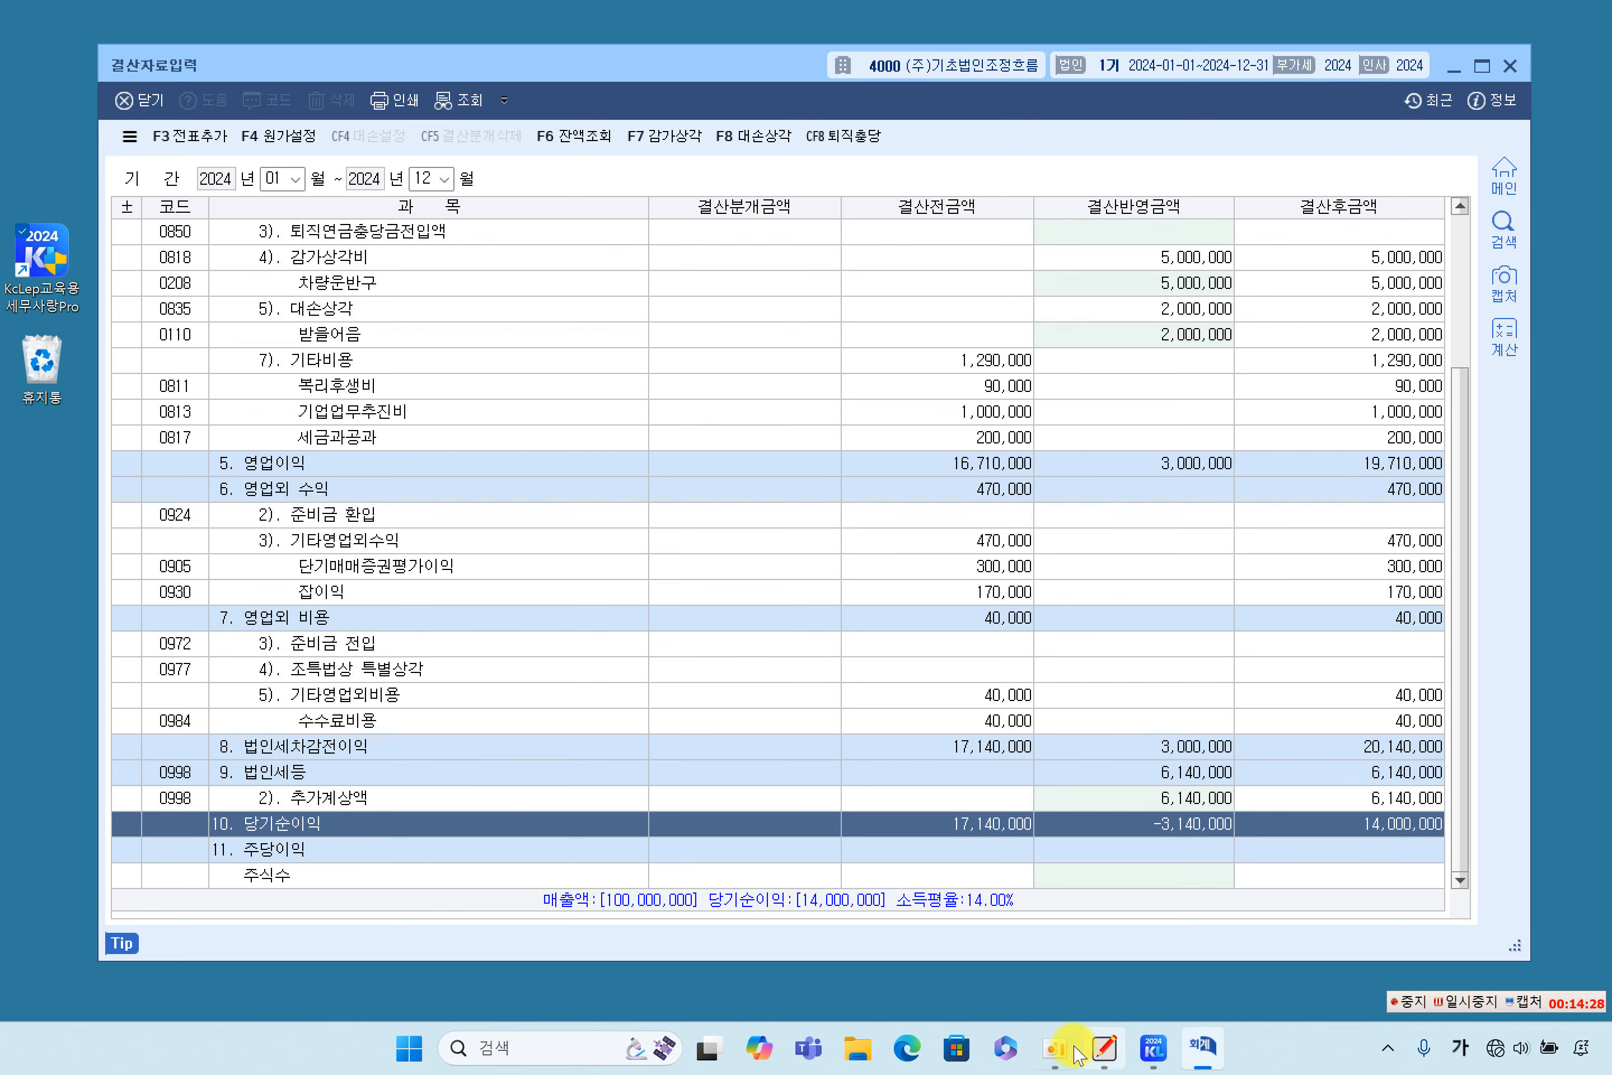
- Switch to QuickNote Whiteboard and highlight the 14,000,000 결산후금액 of 당기순이익 in the 결산자료입력 table
click(1104, 1063)
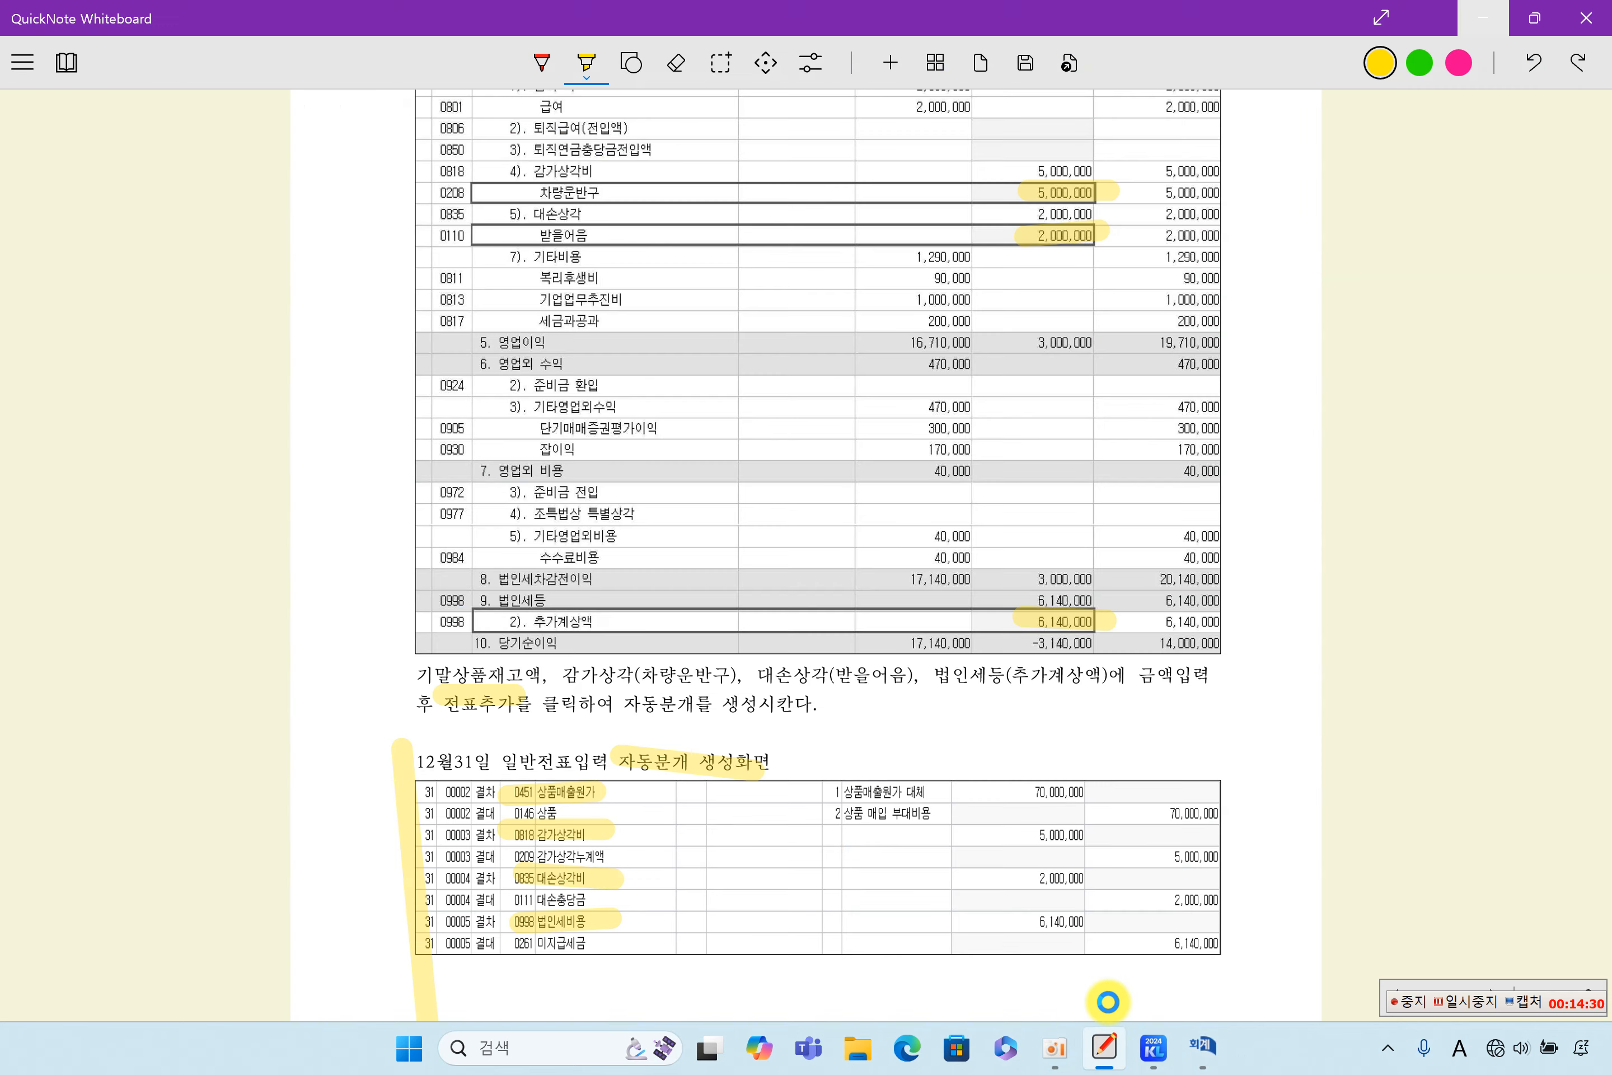
scroll(1023, 747, up, 5)
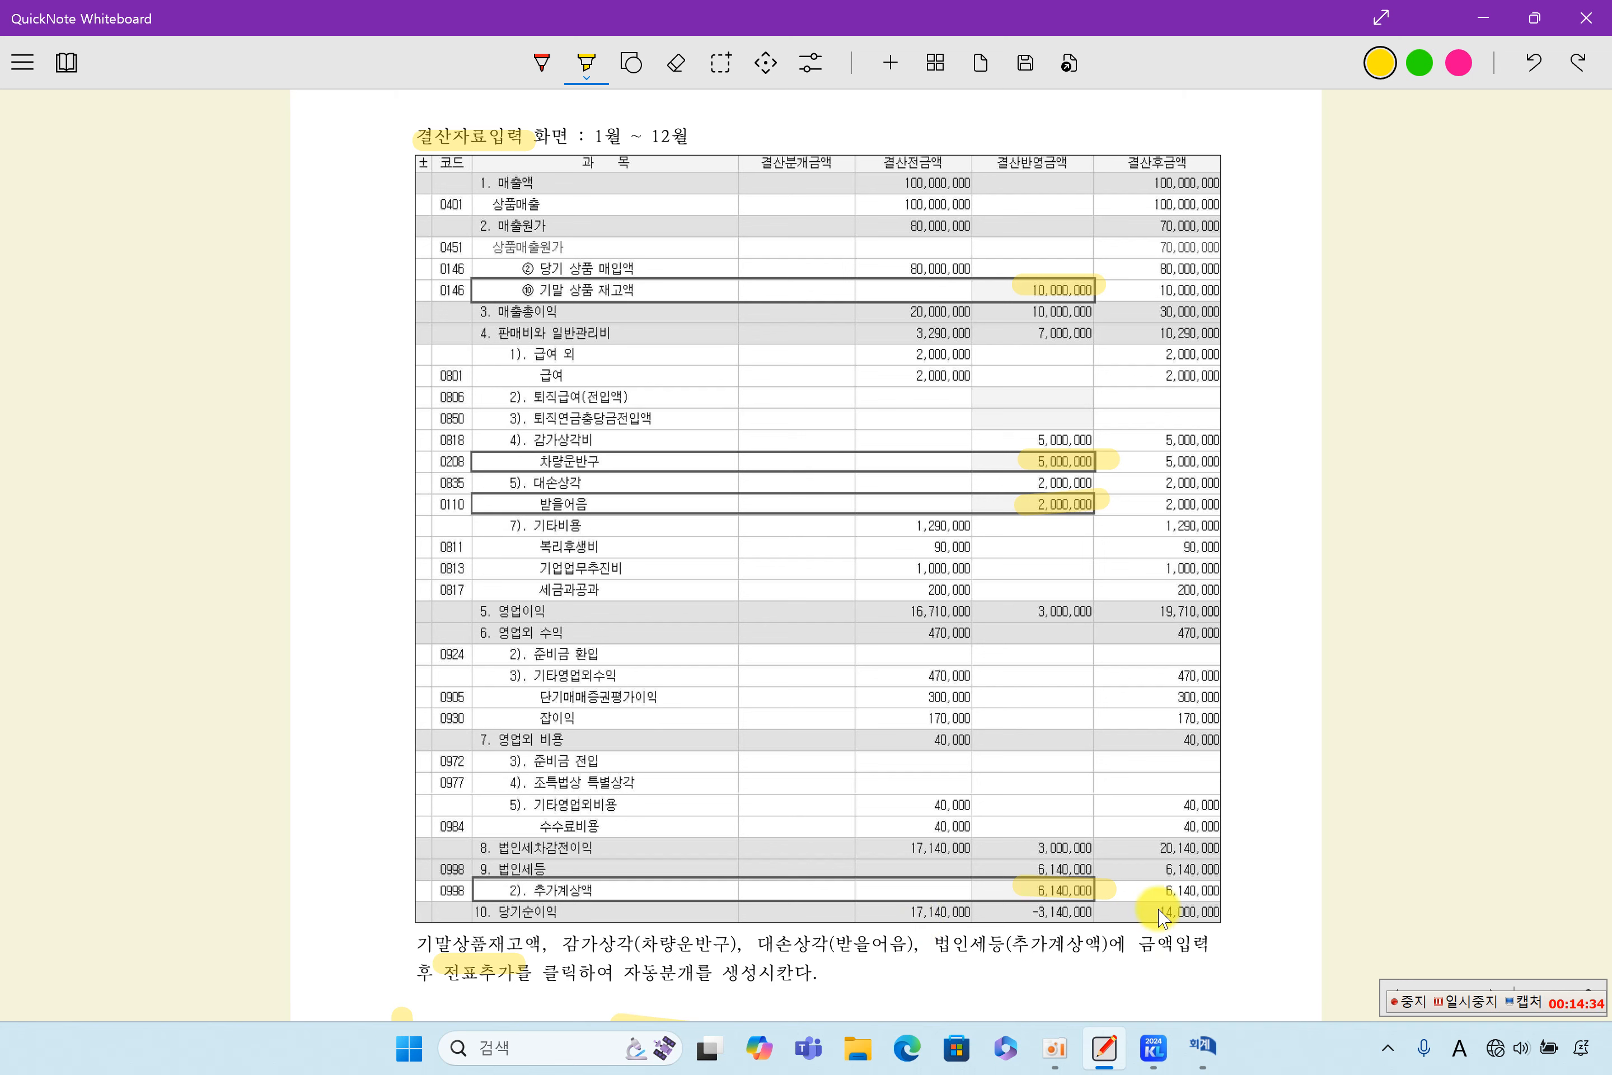
drag(1160, 909, 1238, 909)
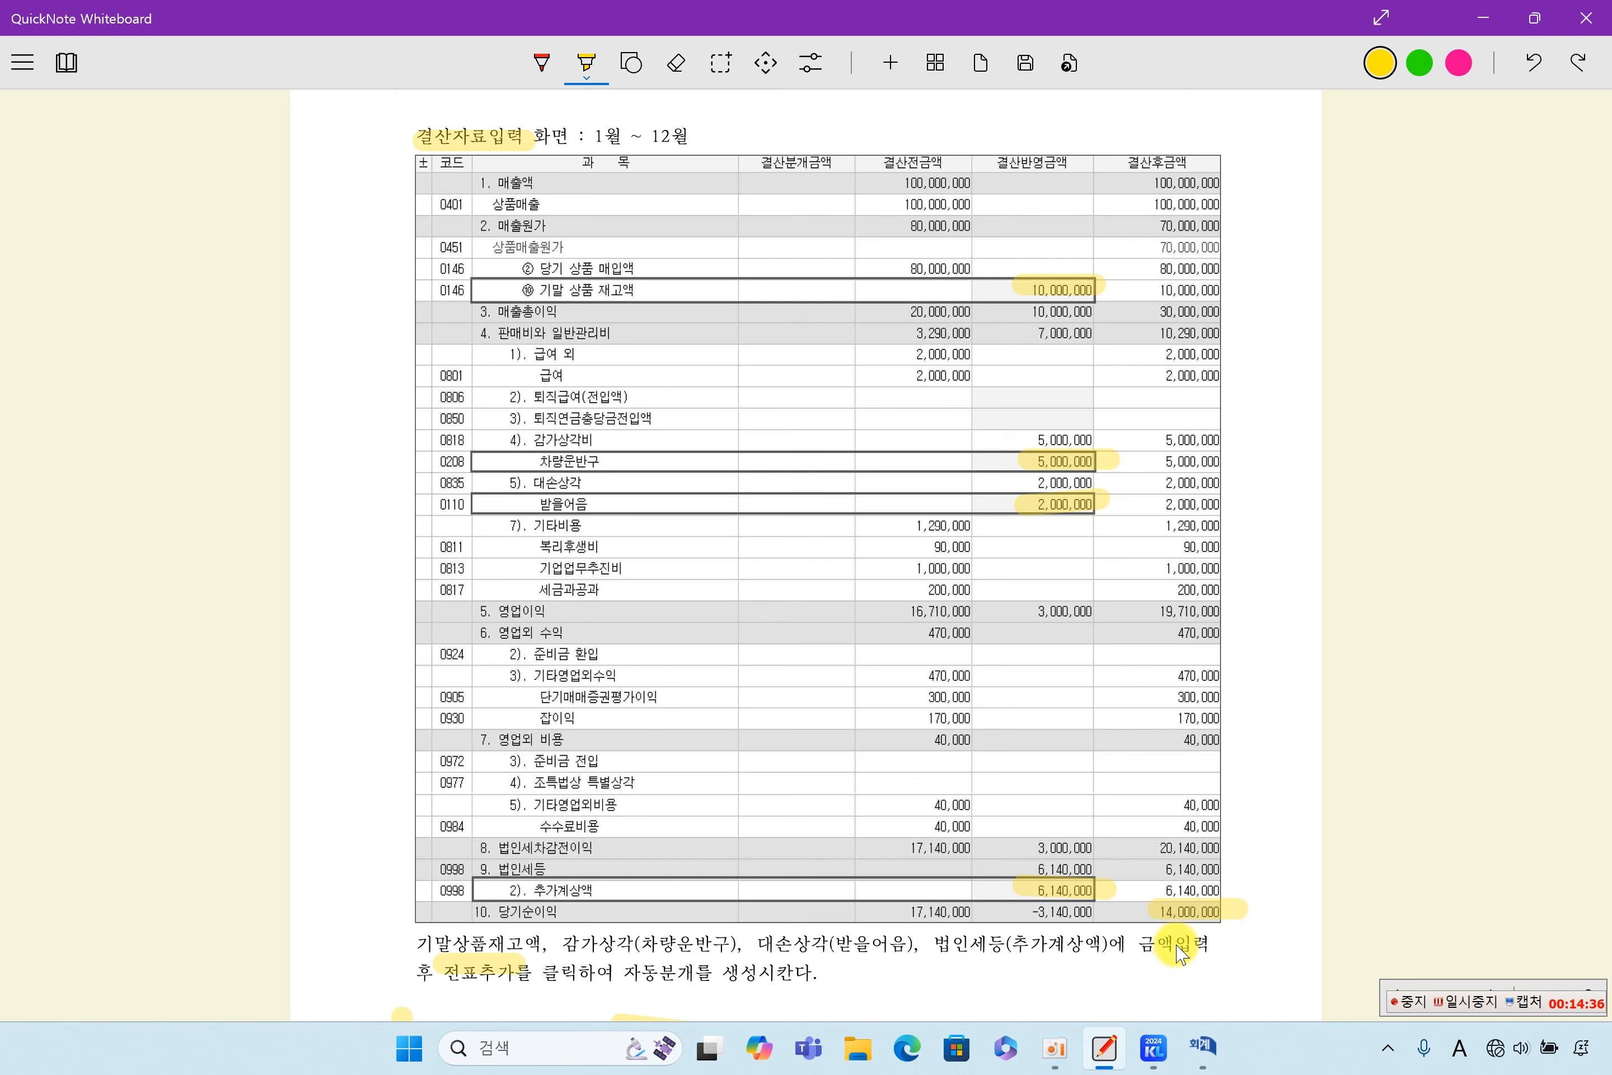
scroll(1179, 915, down, 2)
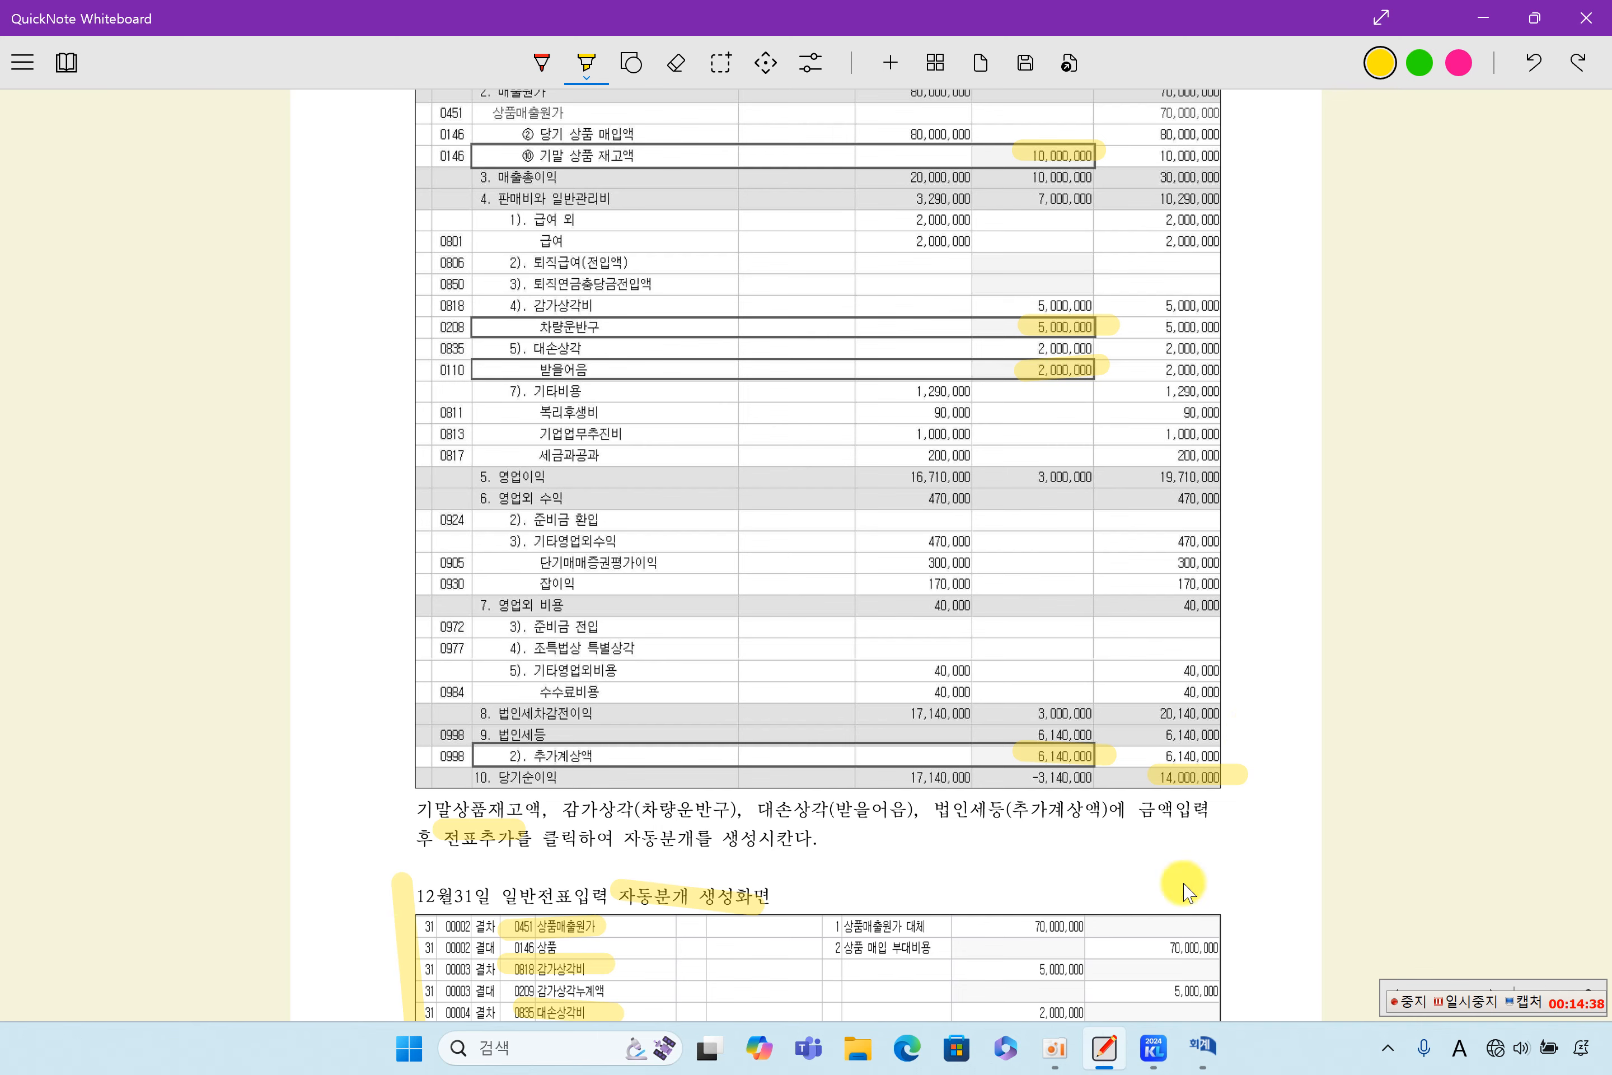
- Switch to KcLep, add the closing entries to the general vouchers with 전표추가, and close 결산자료입력
click(1193, 1050)
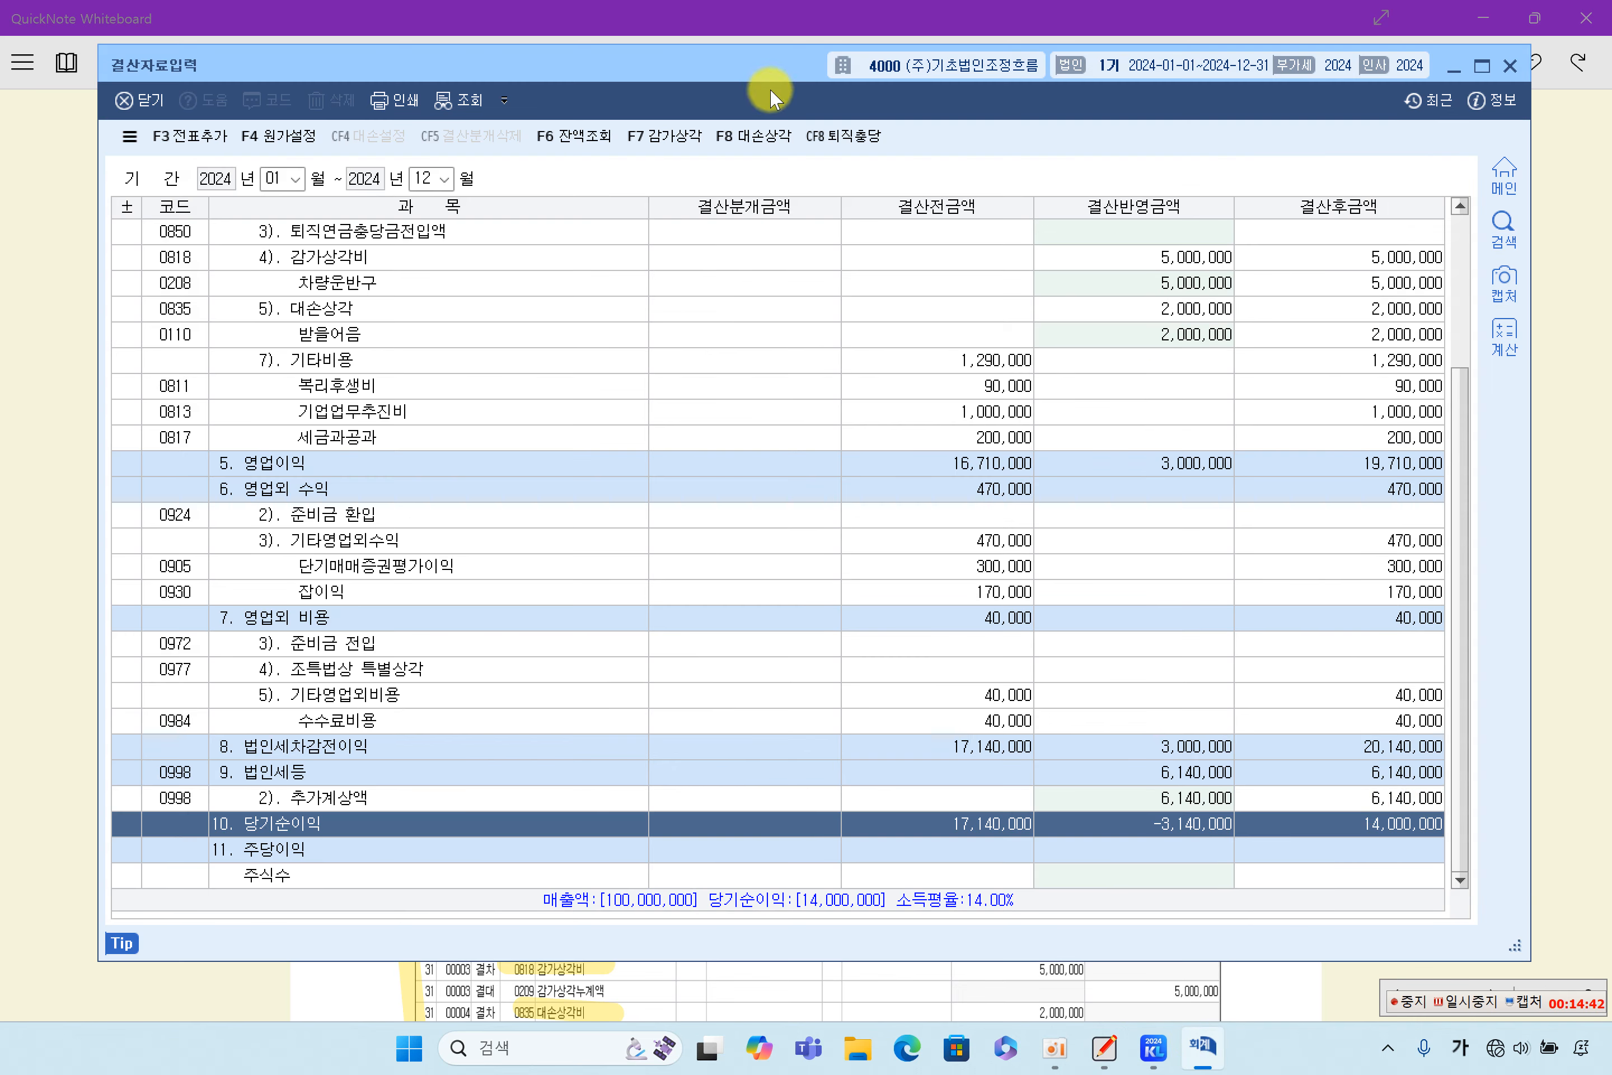
click(208, 136)
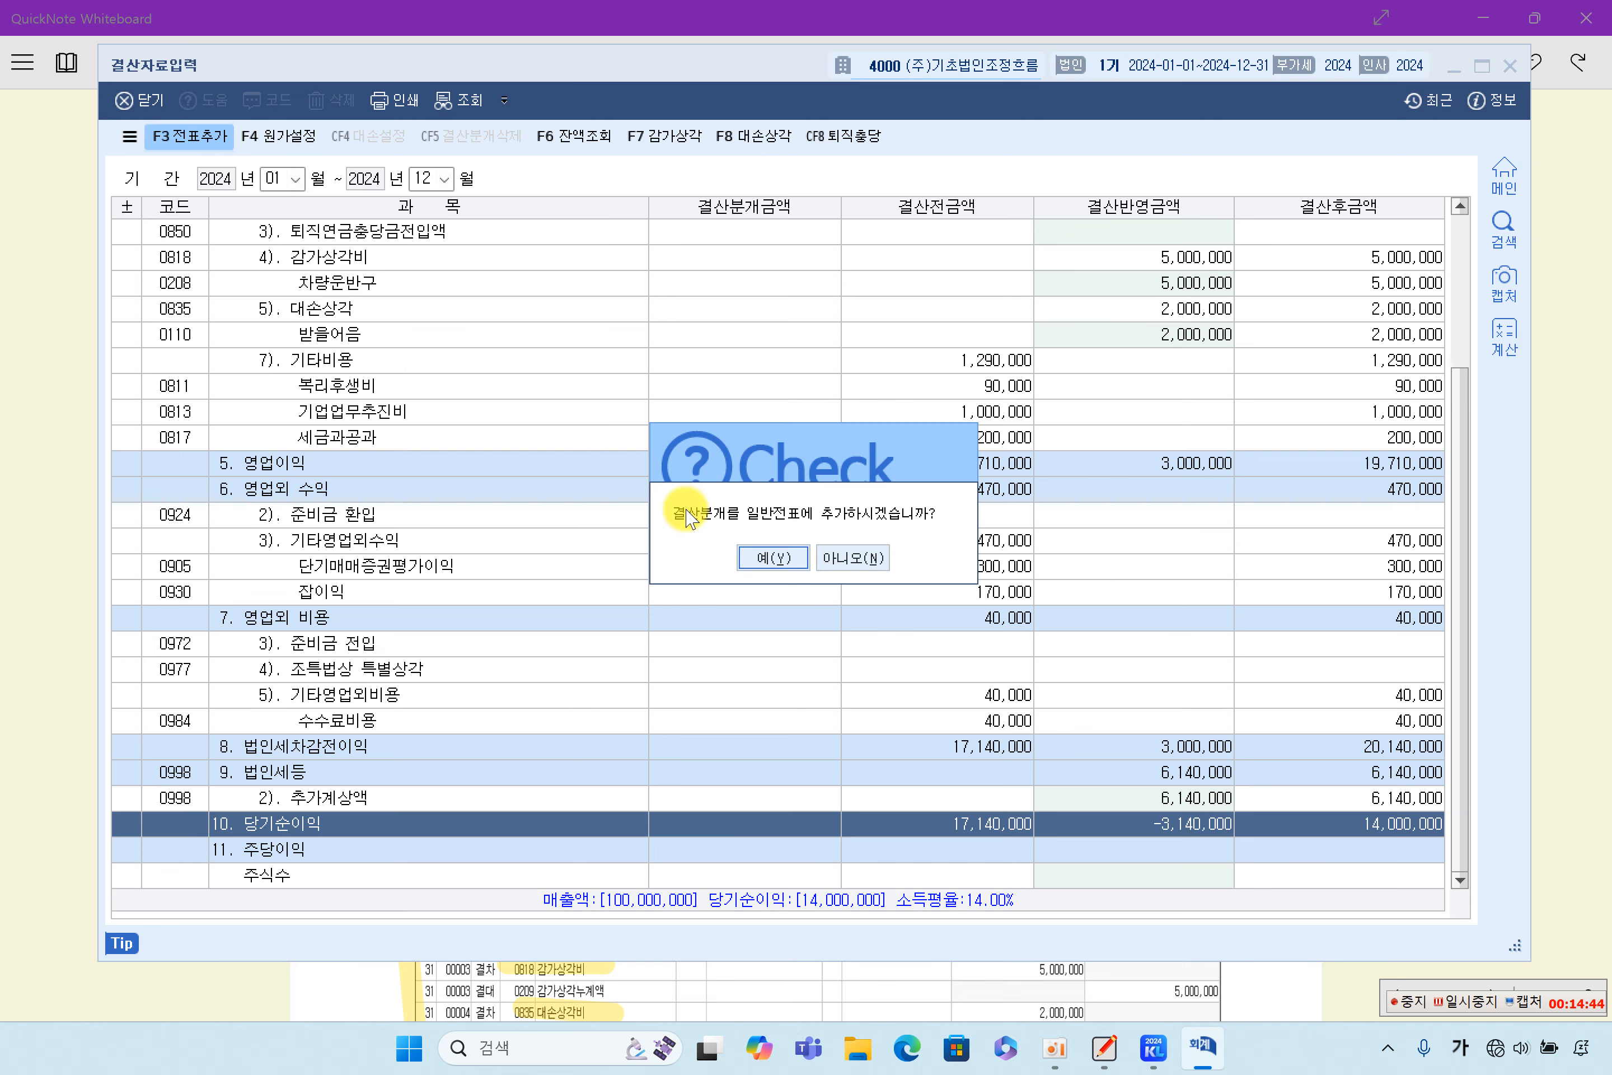
click(777, 558)
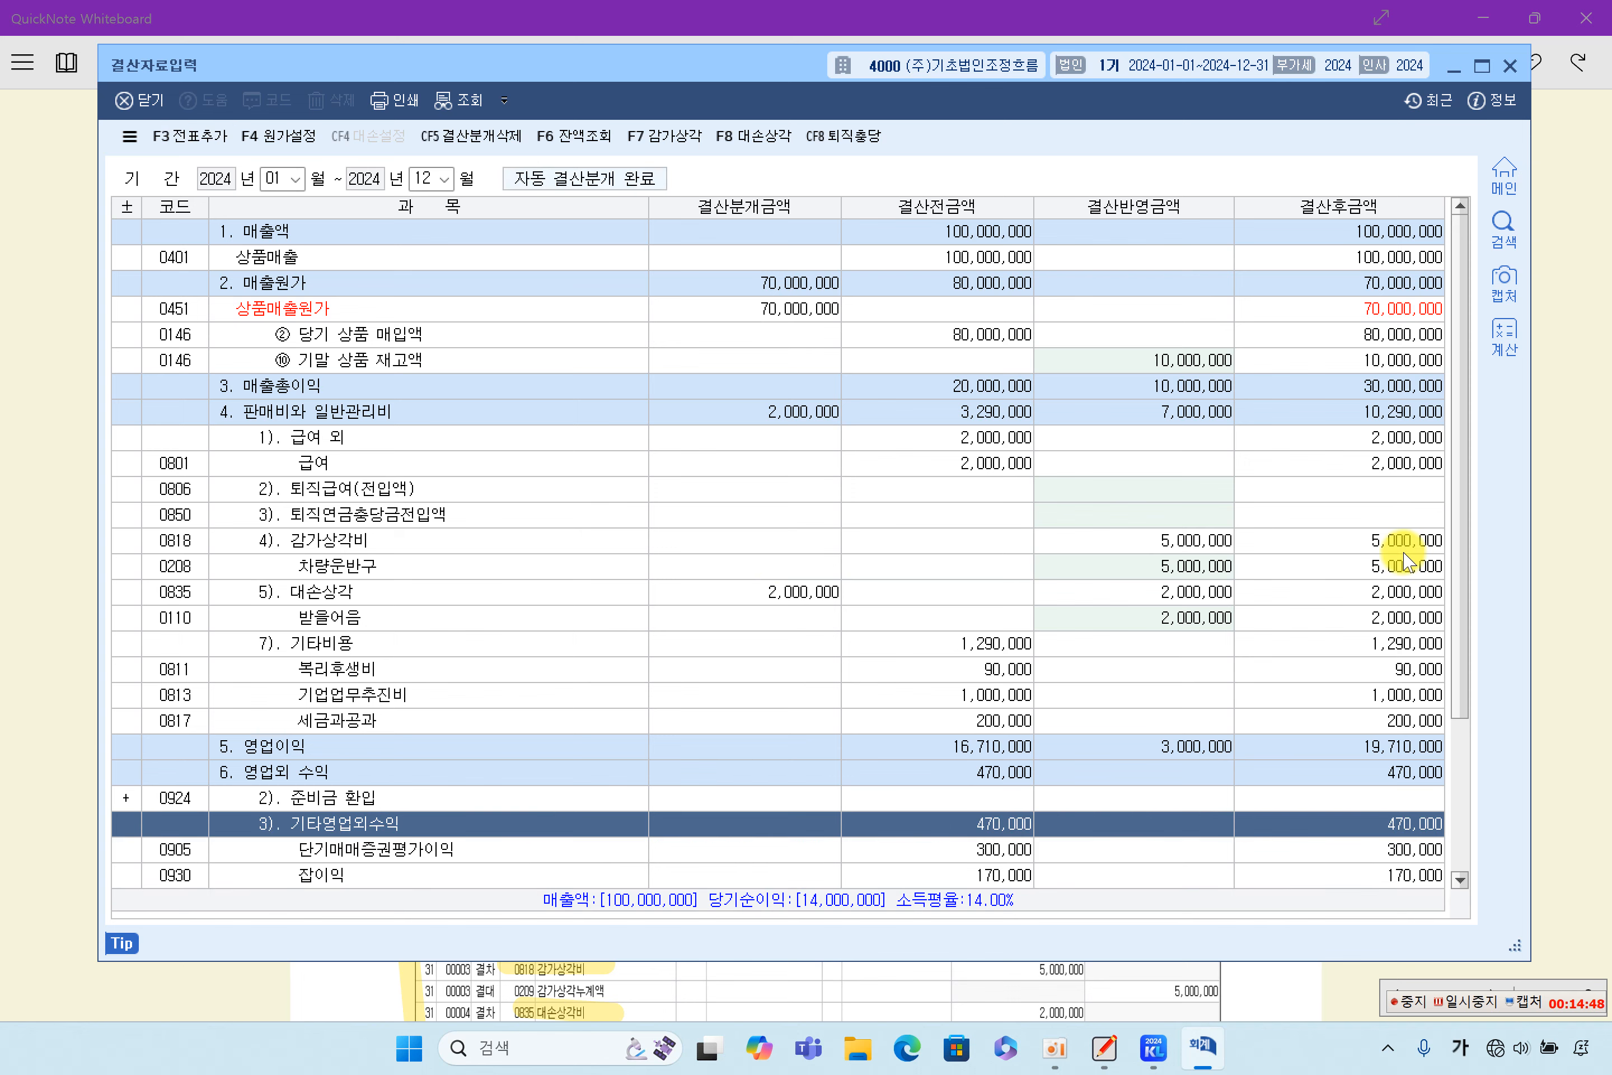
click(1510, 67)
- Return to the KcLep main menu and load 일반전표입력 for December 2024
scroll(1054, 824, down, 5)
click(702, 577)
click(1184, 1064)
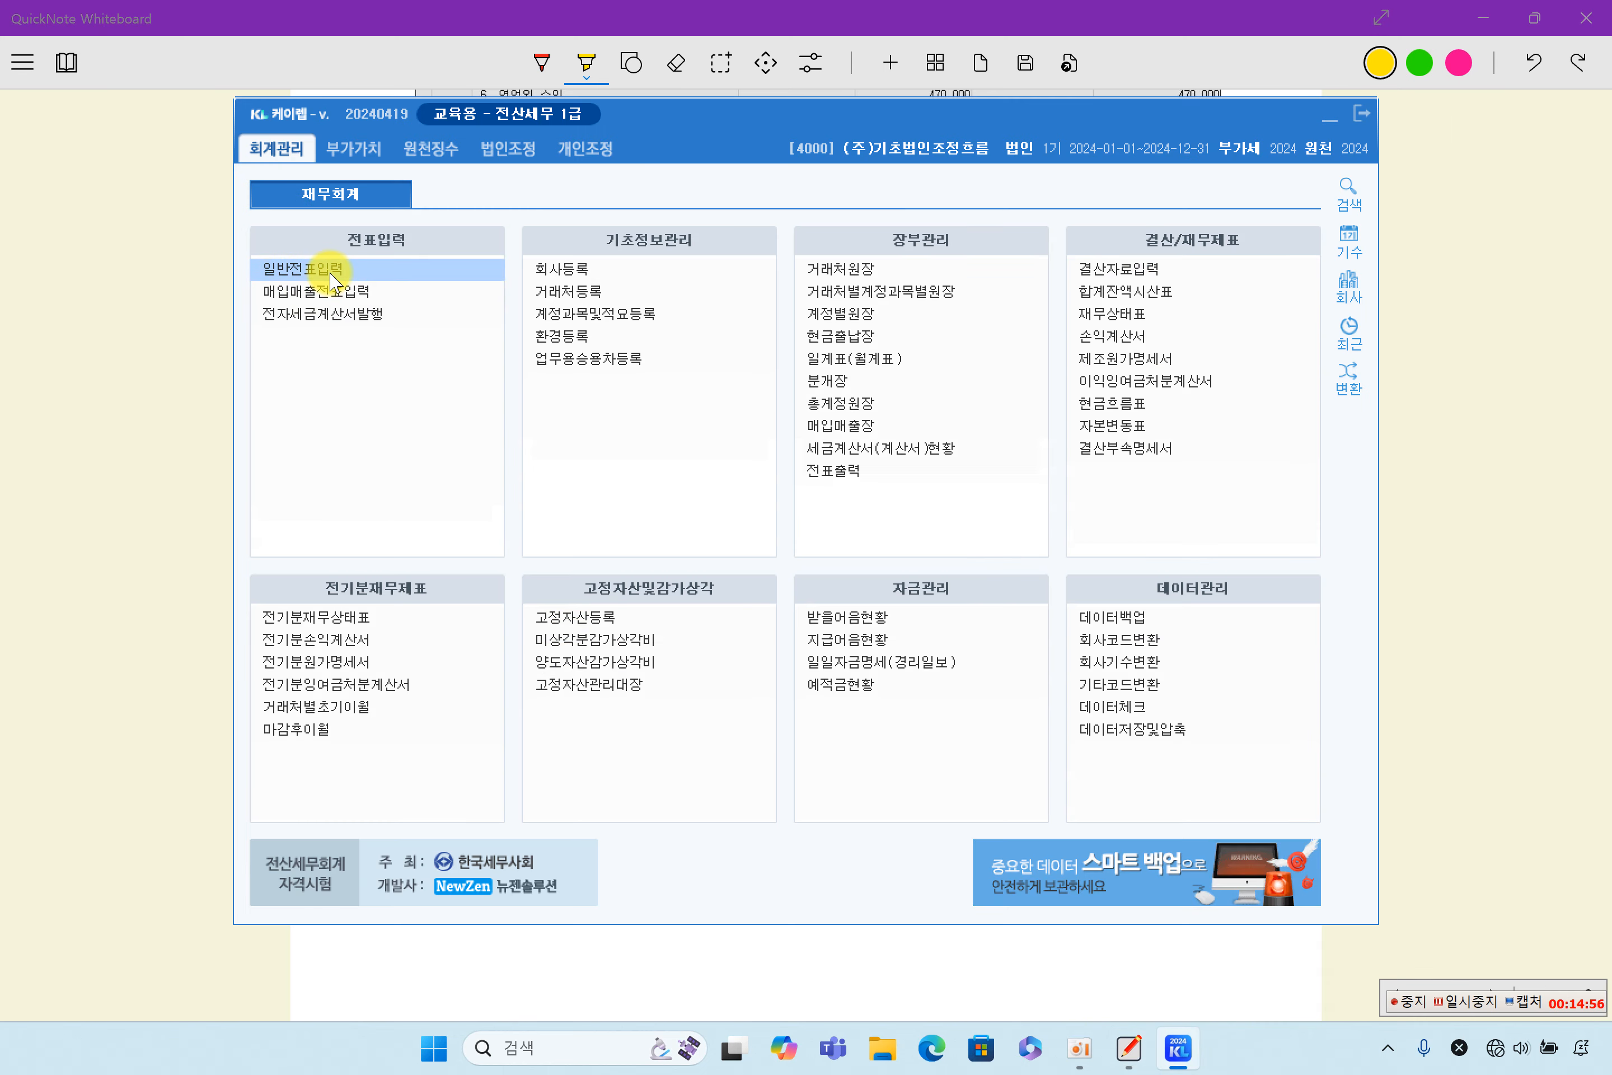
click(332, 275)
key(Return)
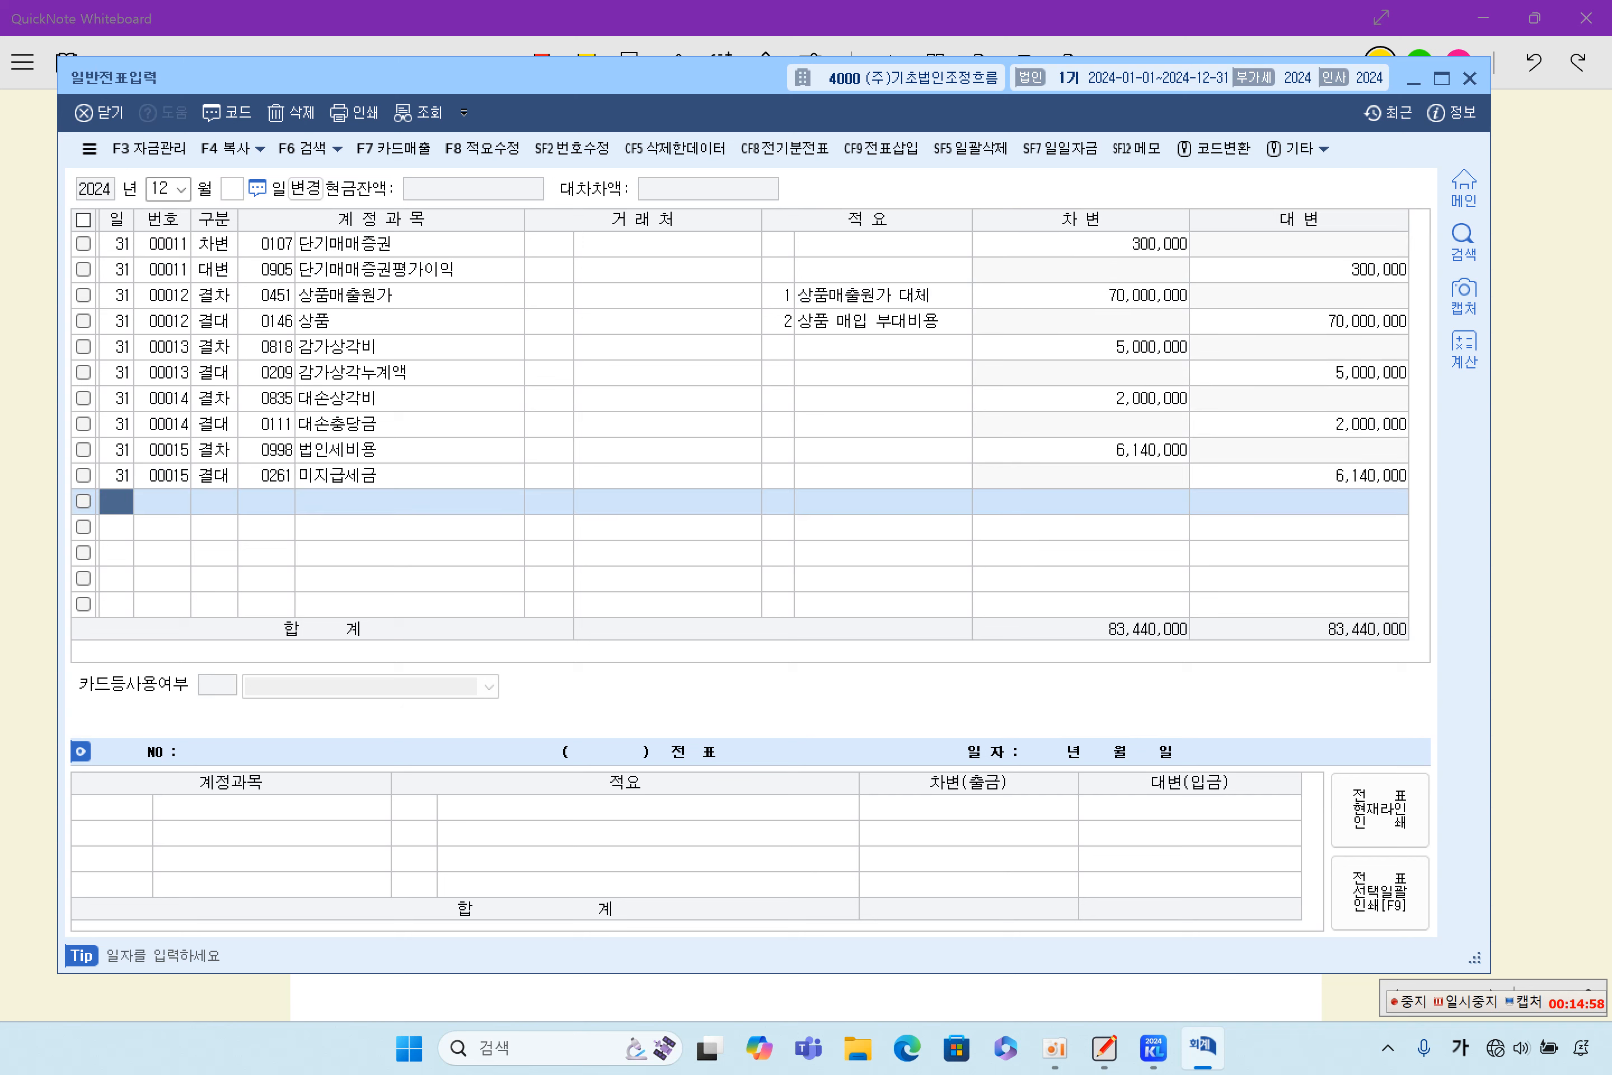
- Review the December 31 automatic entries for 상품매출원가, 감가상각비, 대손상각비 and 법인세비용, and close 일반전표입력
click(460, 320)
click(440, 374)
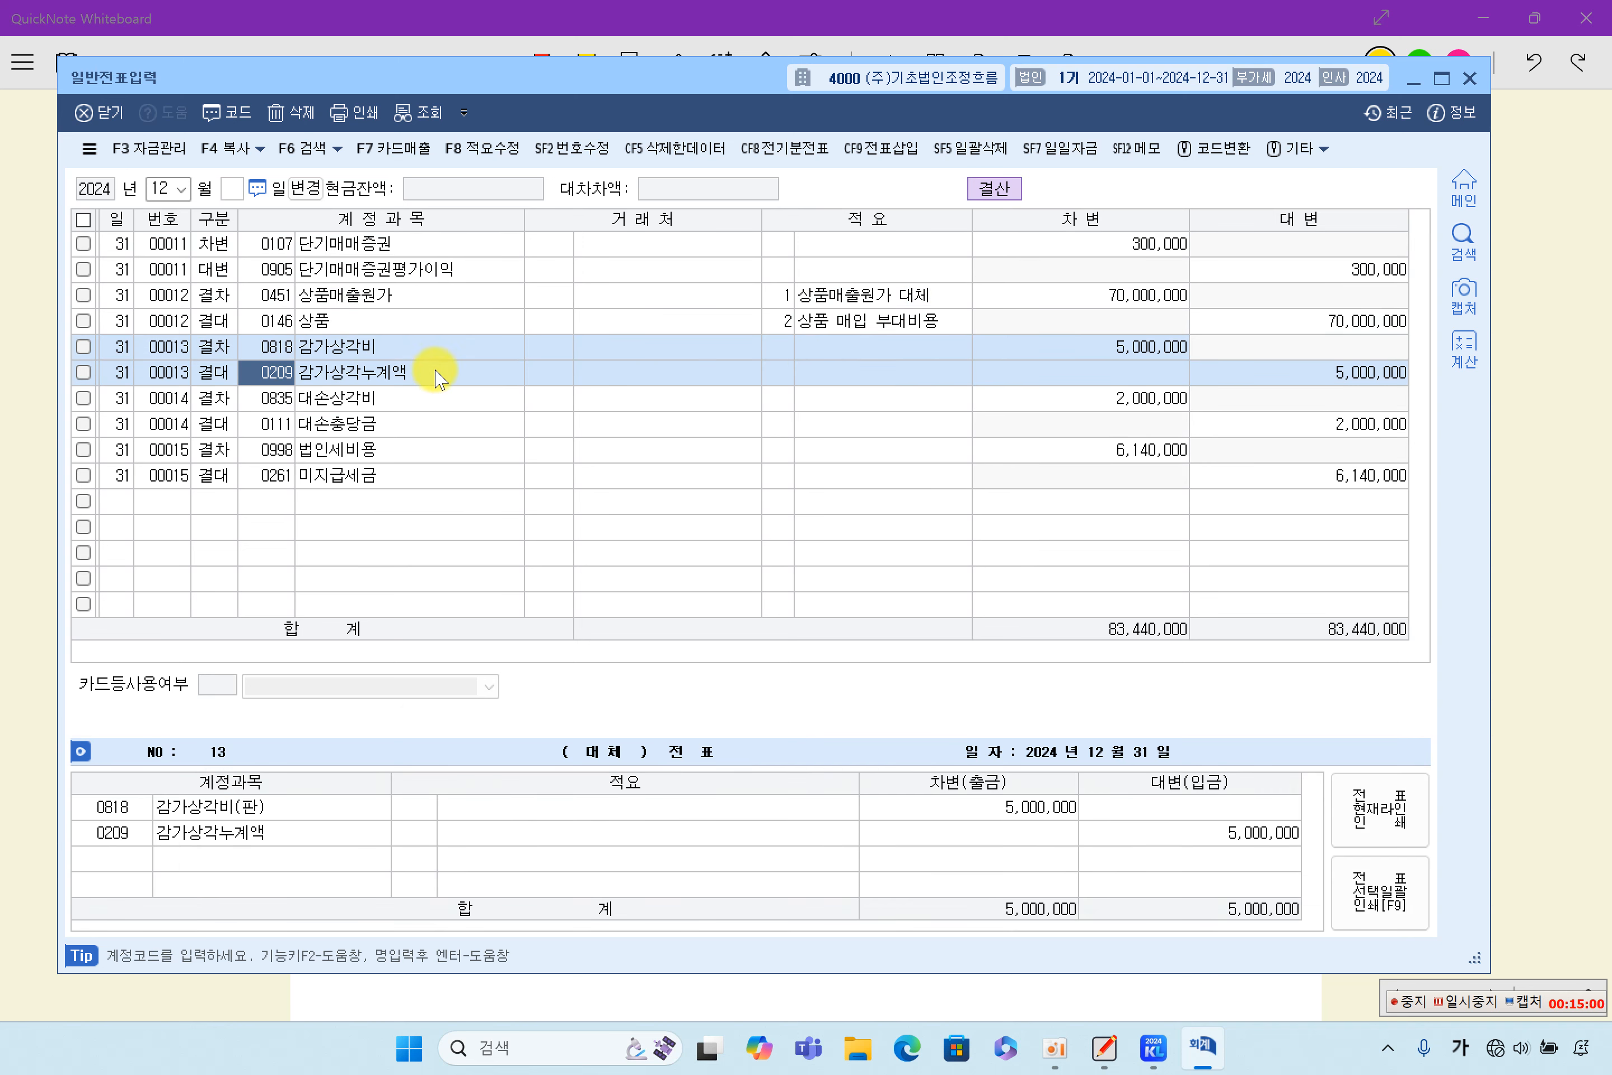
click(447, 300)
click(1128, 299)
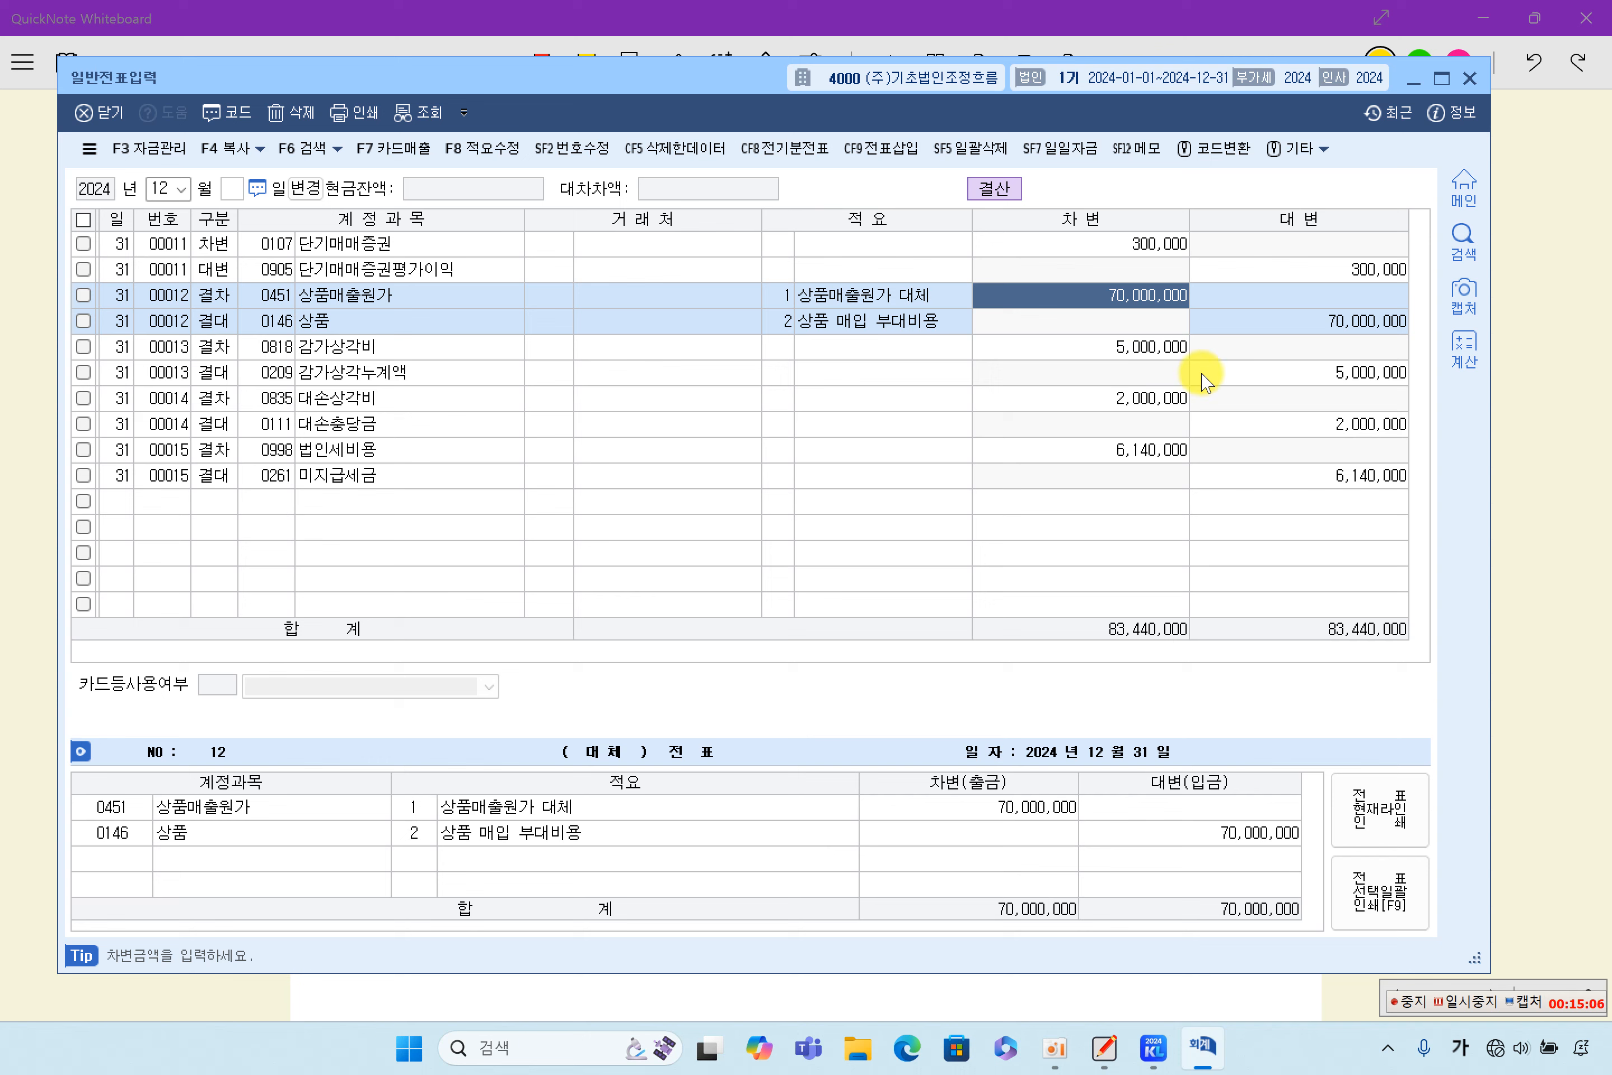
click(1152, 347)
click(1232, 372)
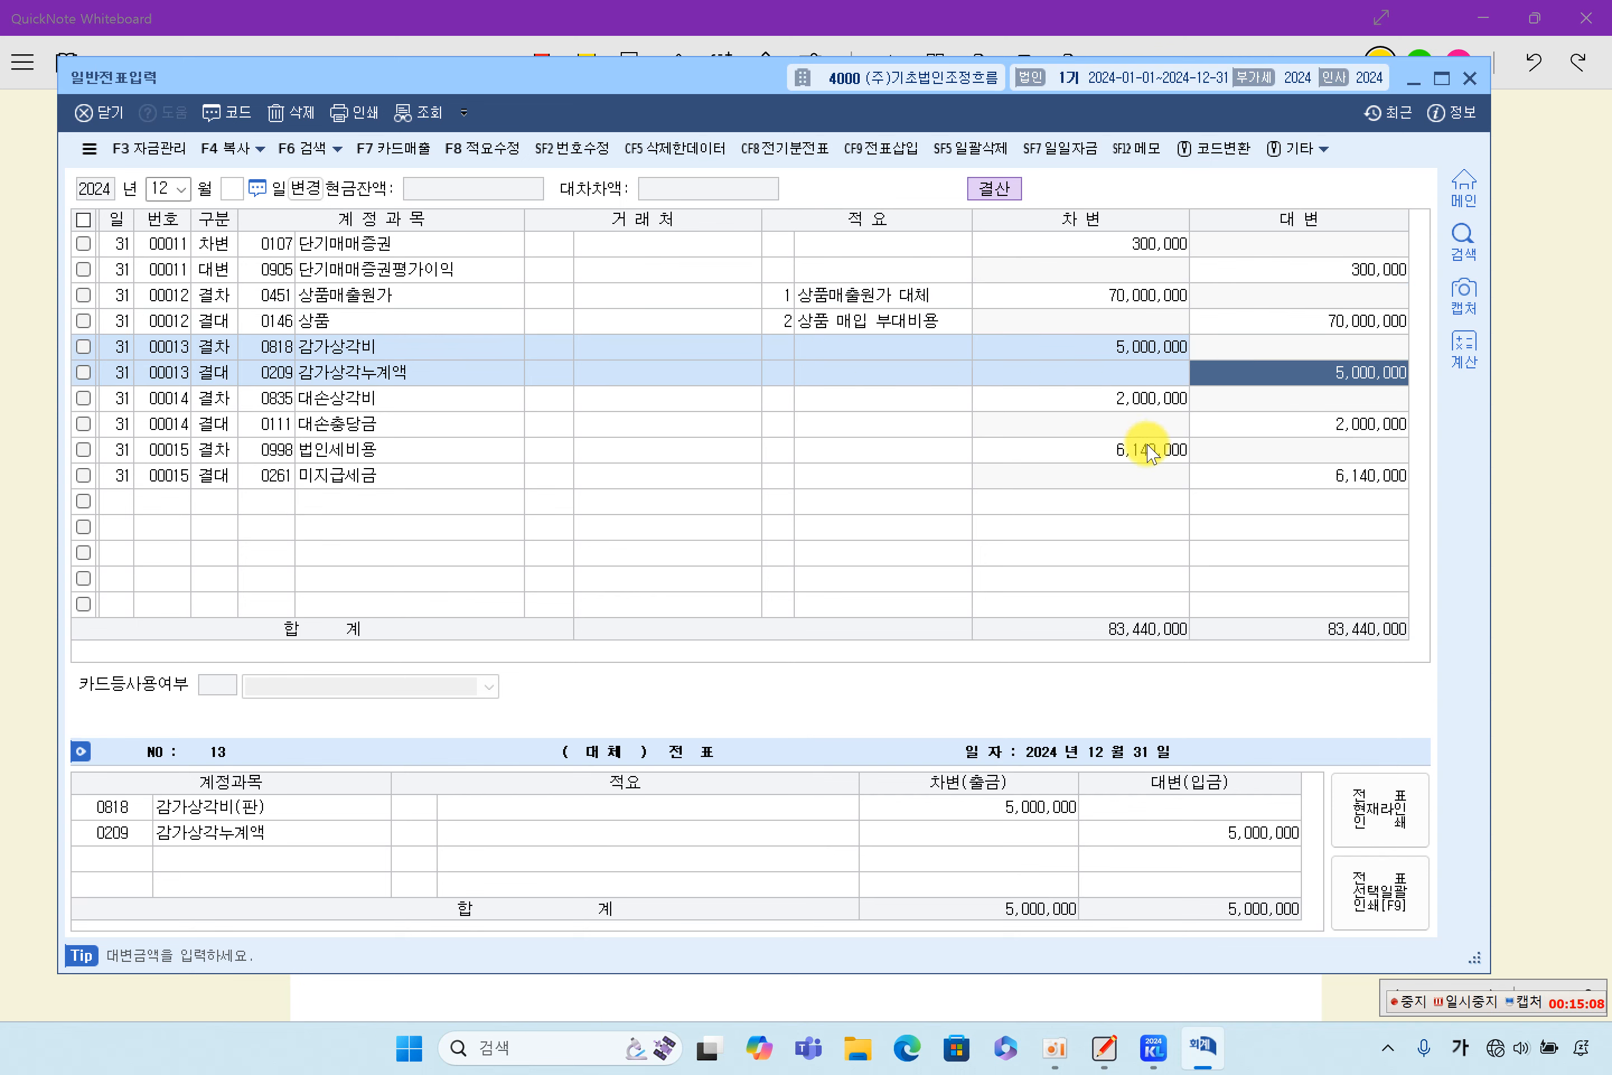
click(1089, 398)
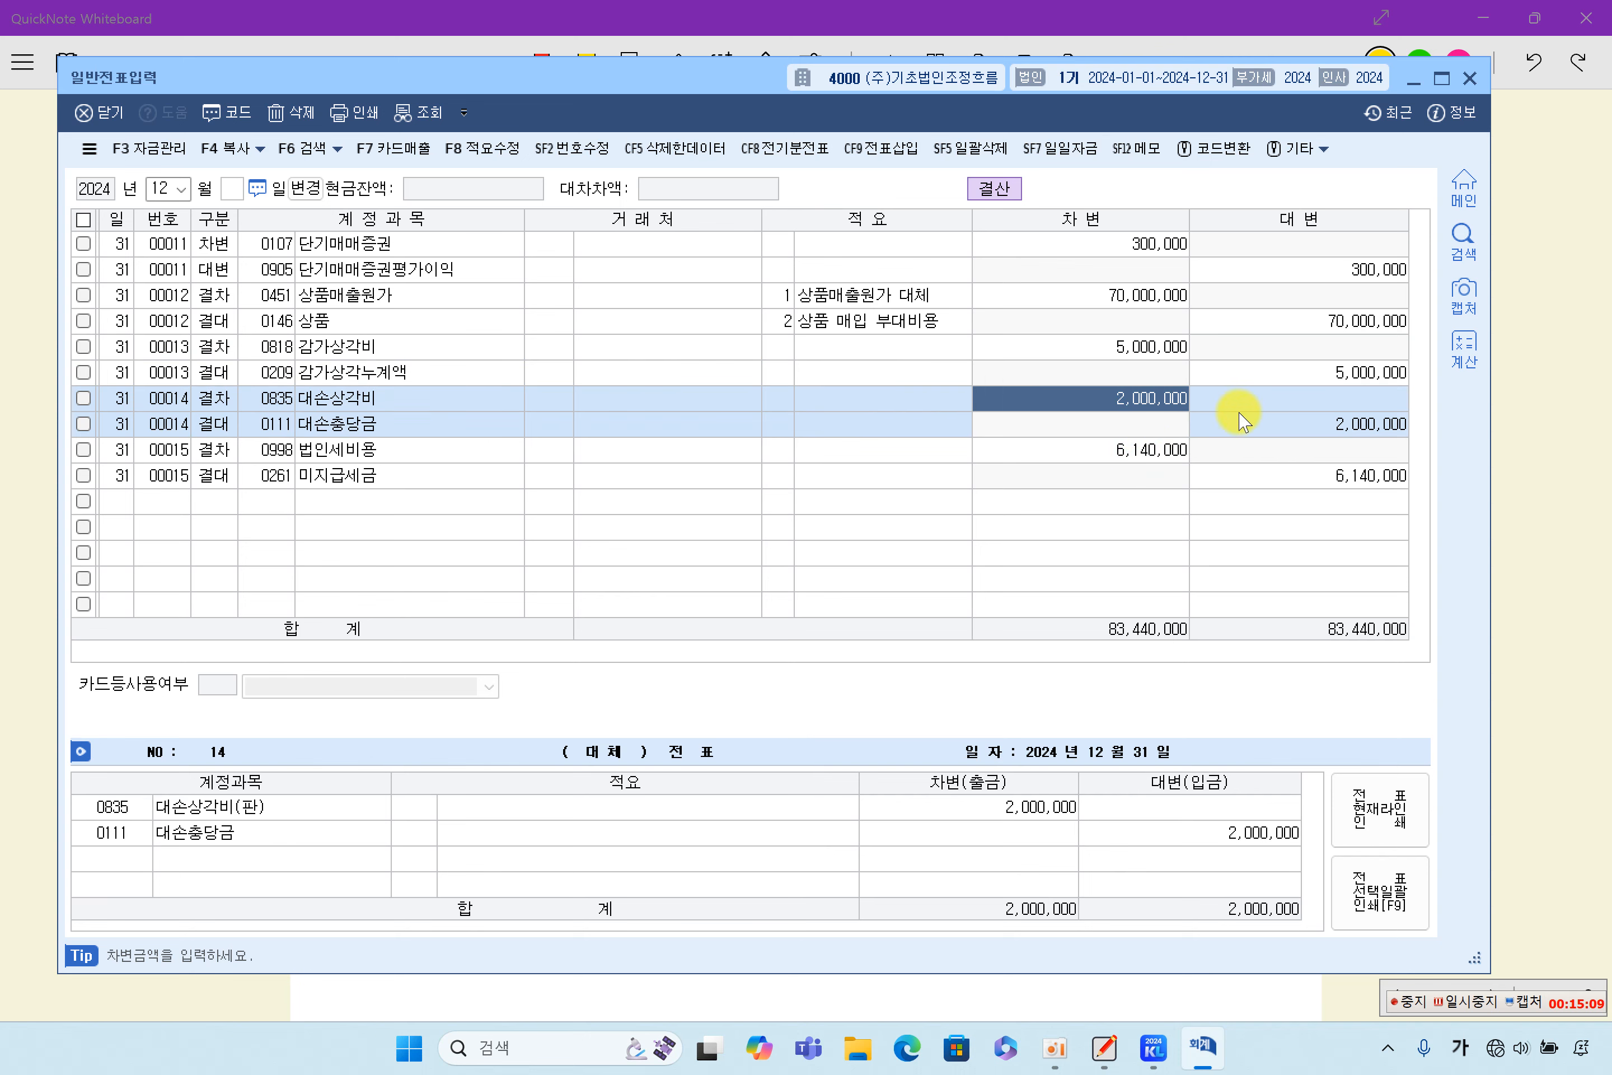
click(1288, 428)
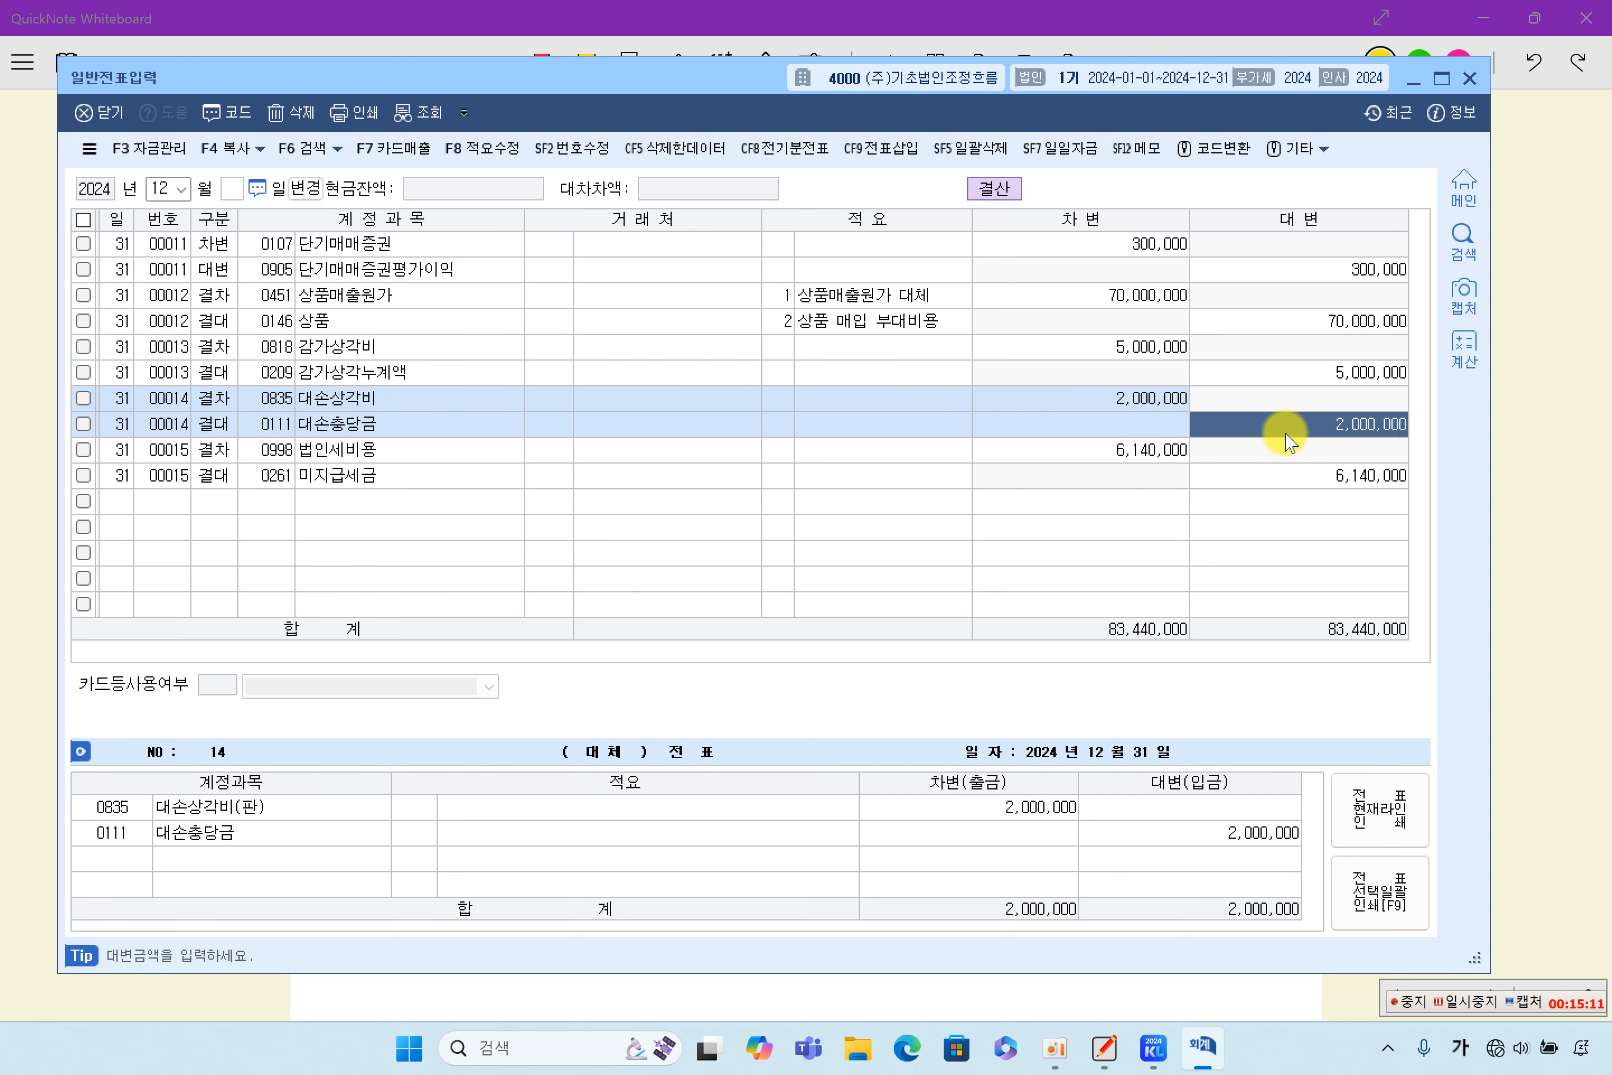
click(1127, 456)
click(1302, 485)
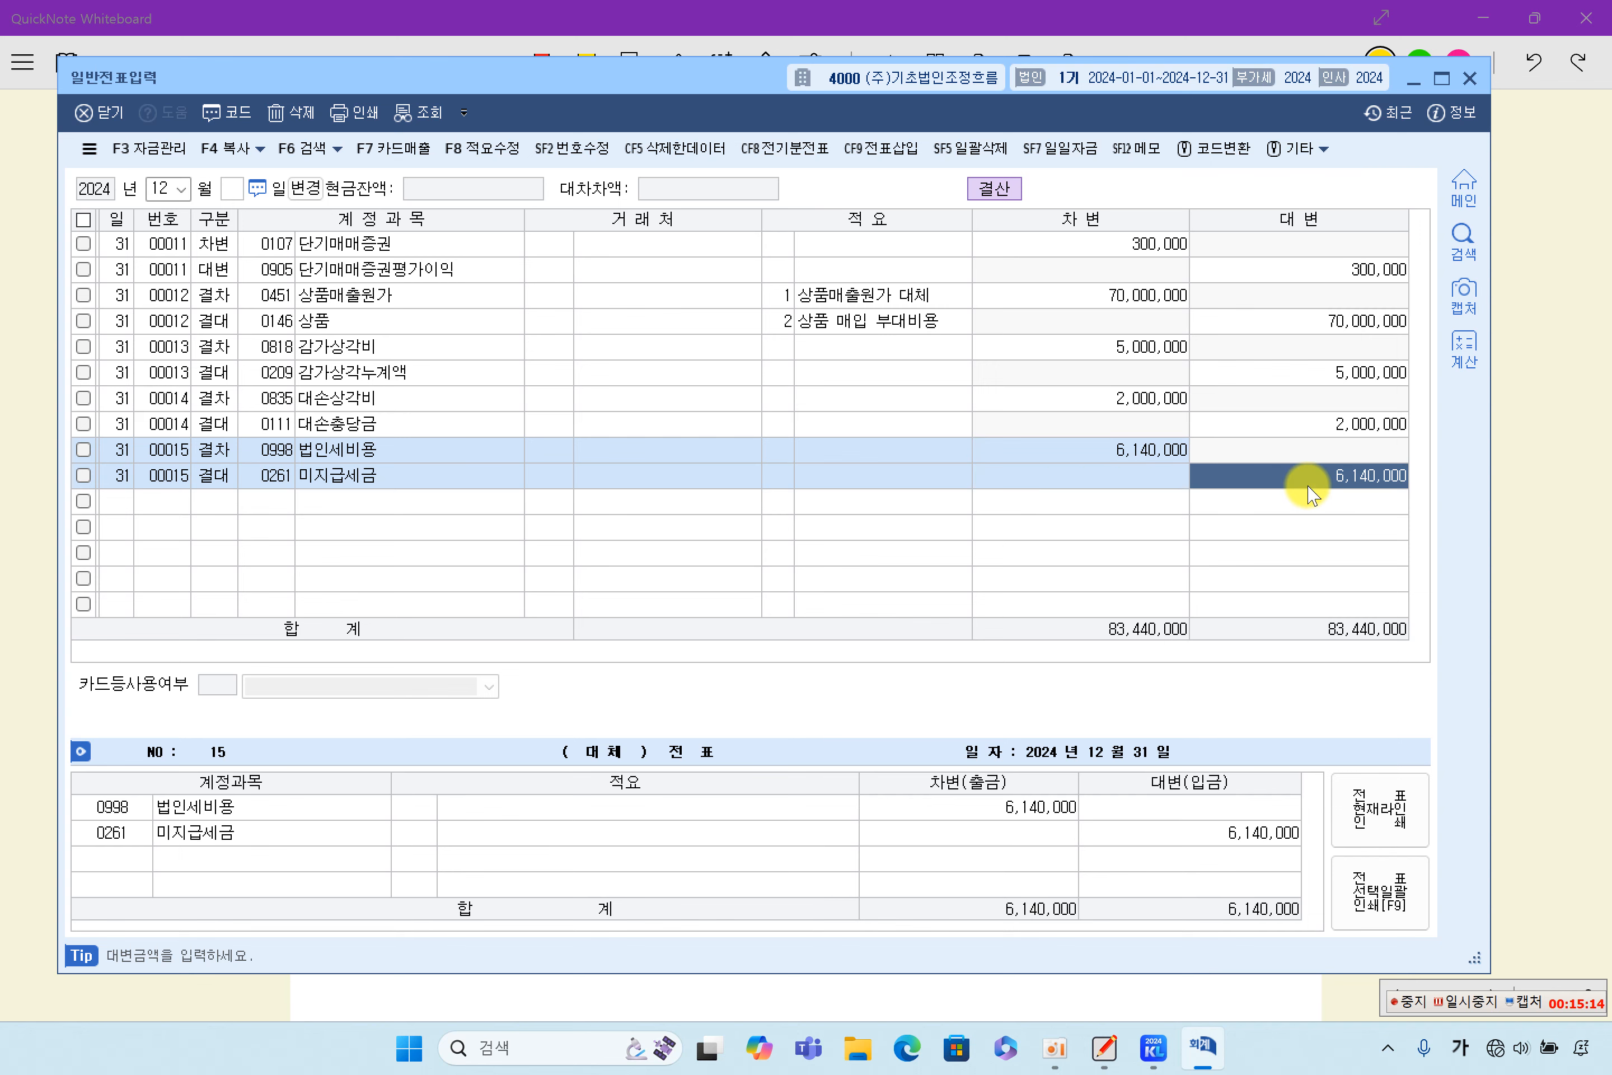
click(1469, 78)
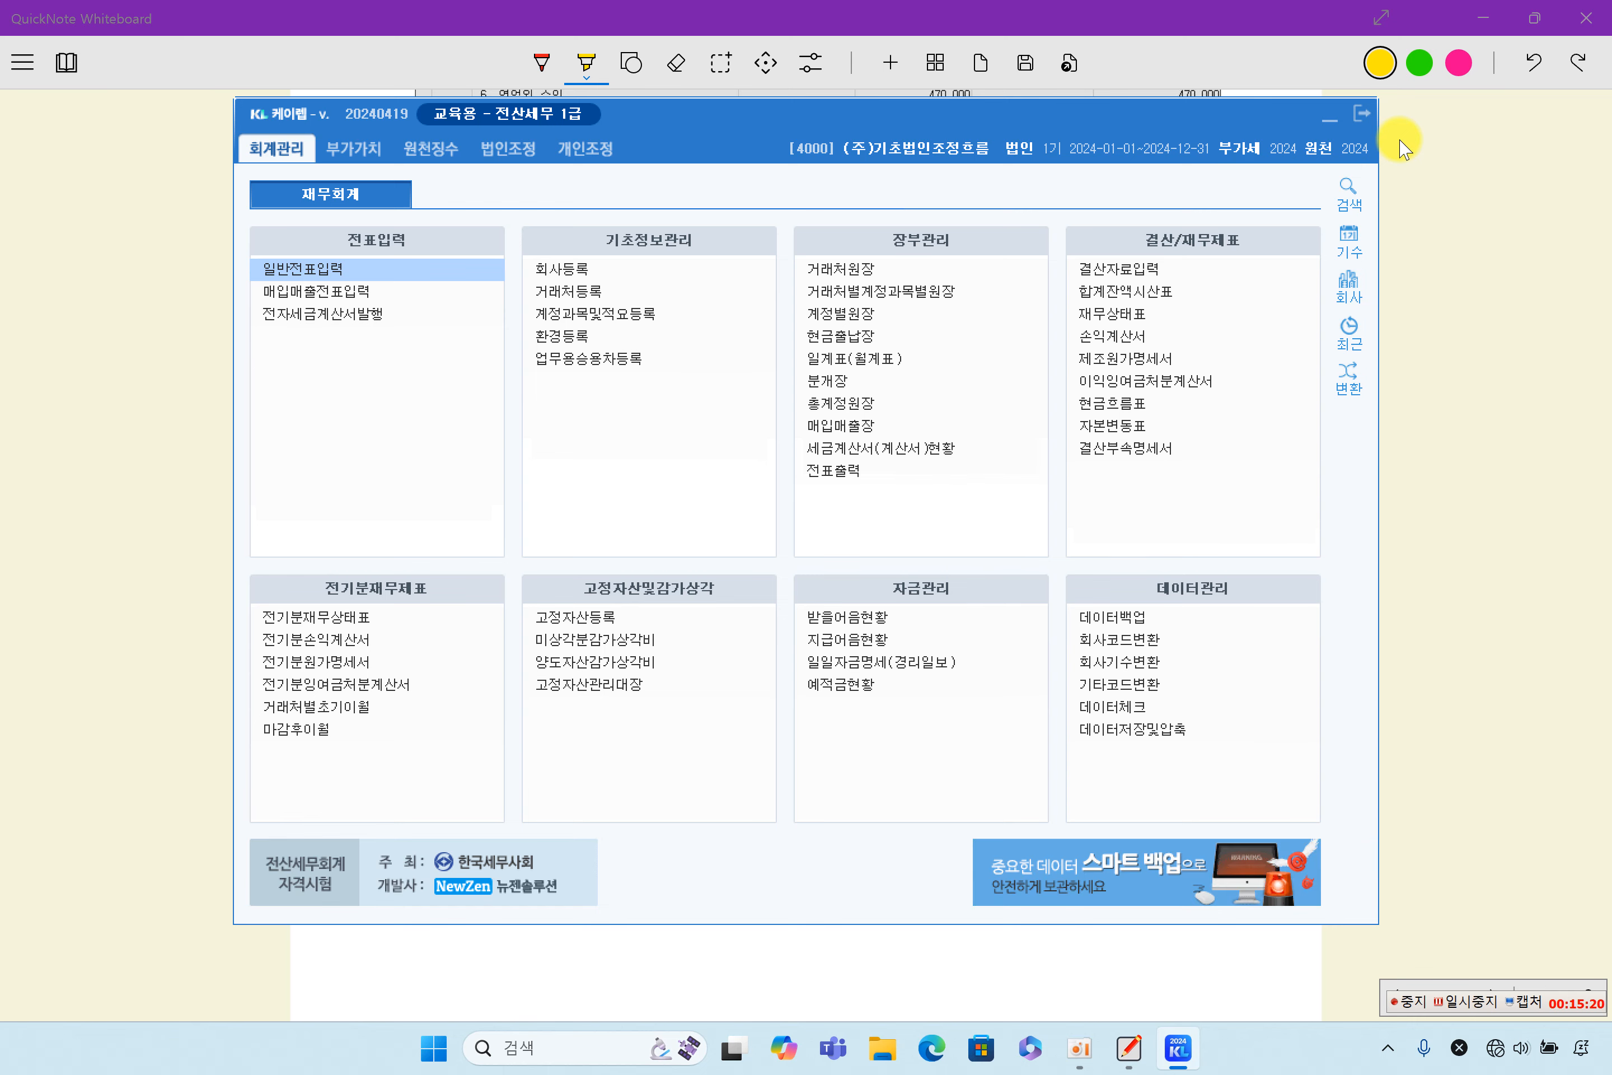
- Switch to QuickNote Whiteboard and highlight 제조원가명세서, 손익계산서, 이익잉여금처분 and 재무상태표 in section 4, 재무제표 마감
click(1459, 191)
scroll(1031, 697, down, 5)
scroll(1031, 697, down, 5)
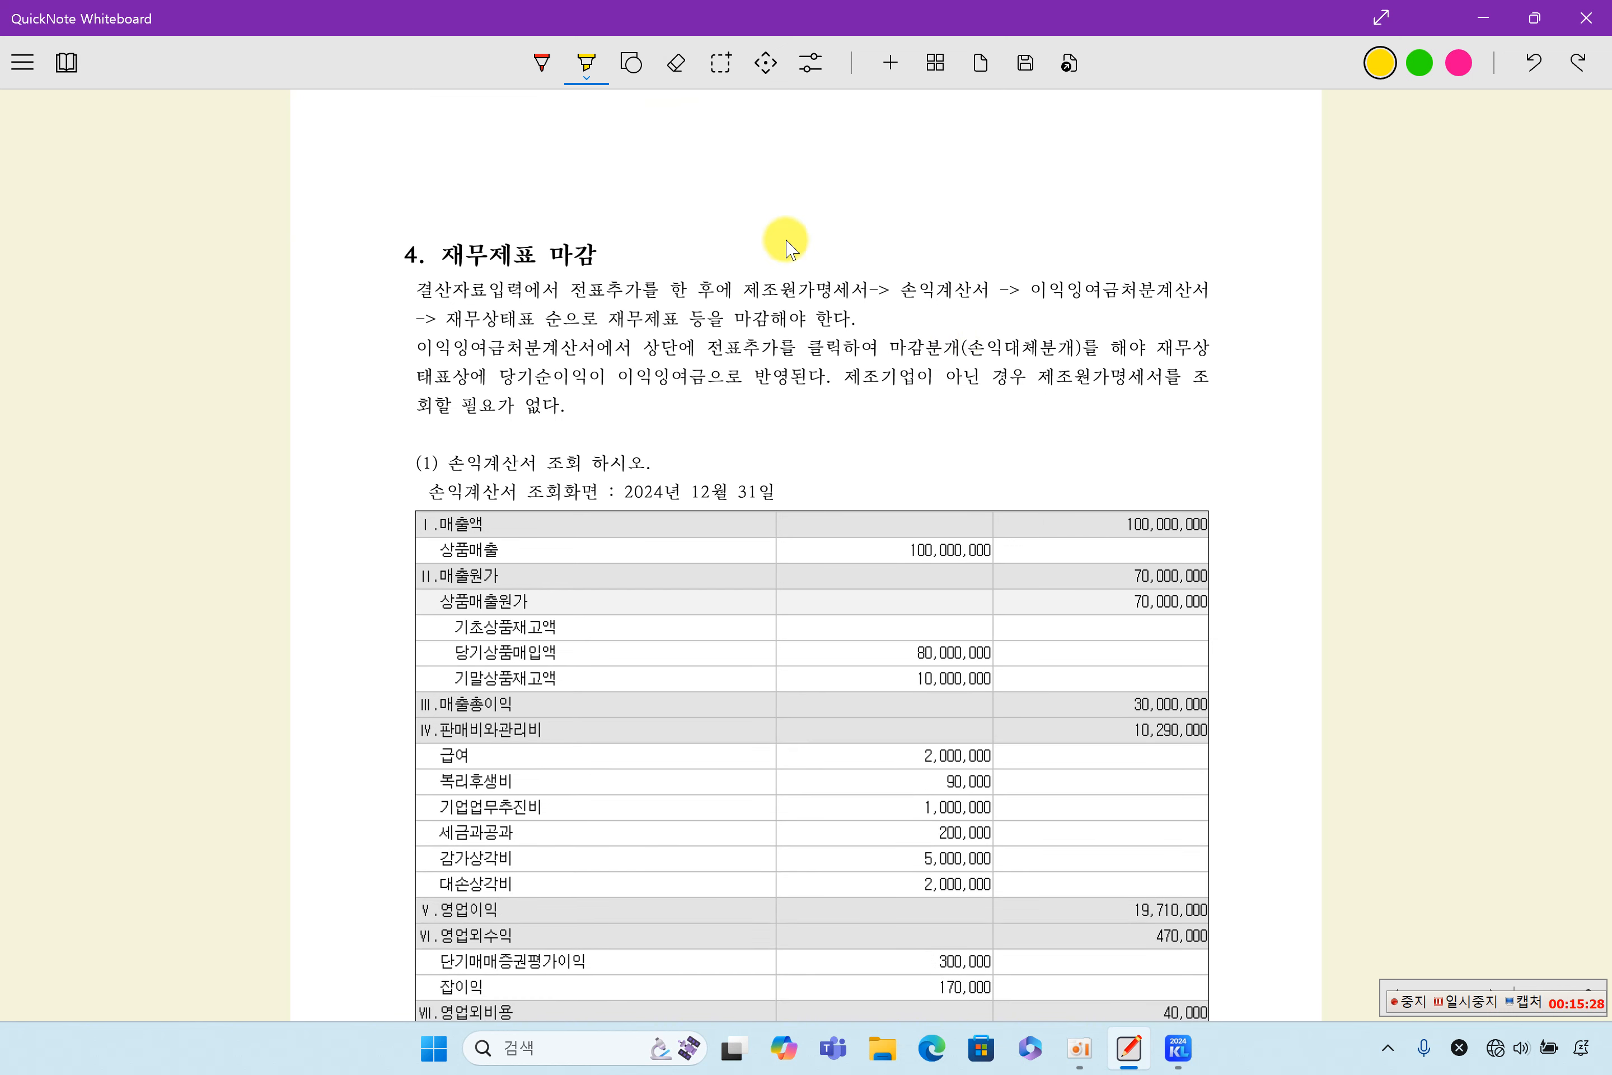
drag(765, 297, 869, 298)
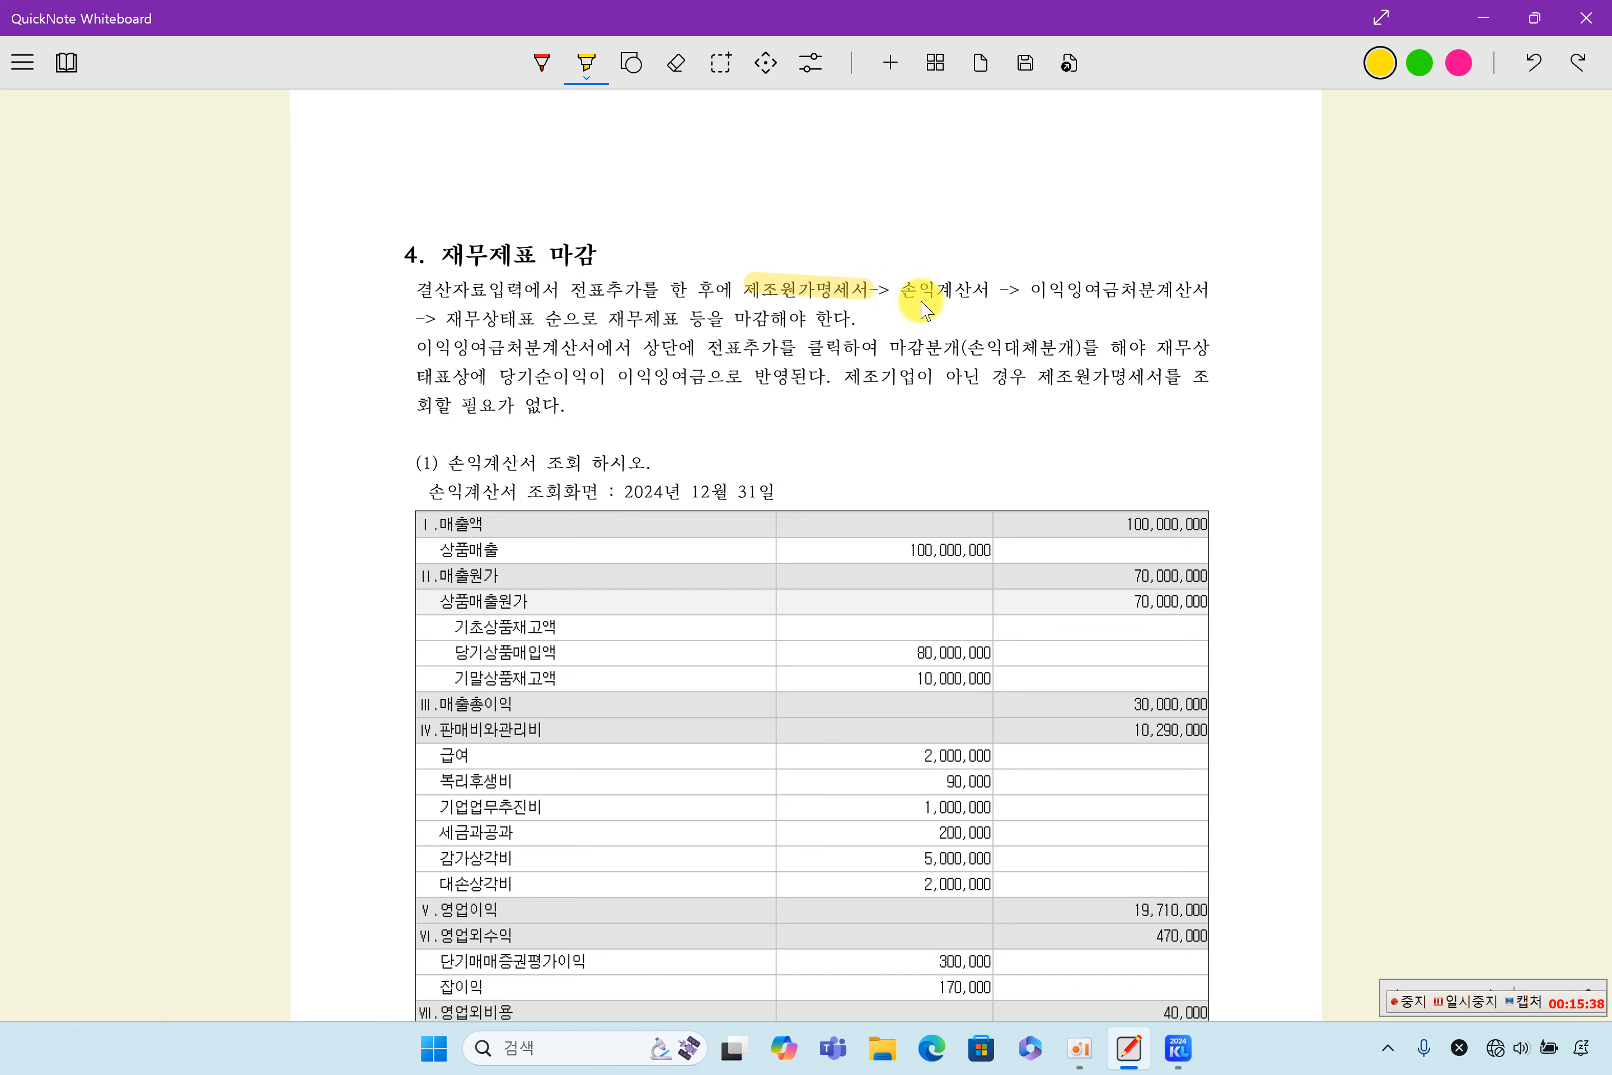
drag(903, 287, 1155, 287)
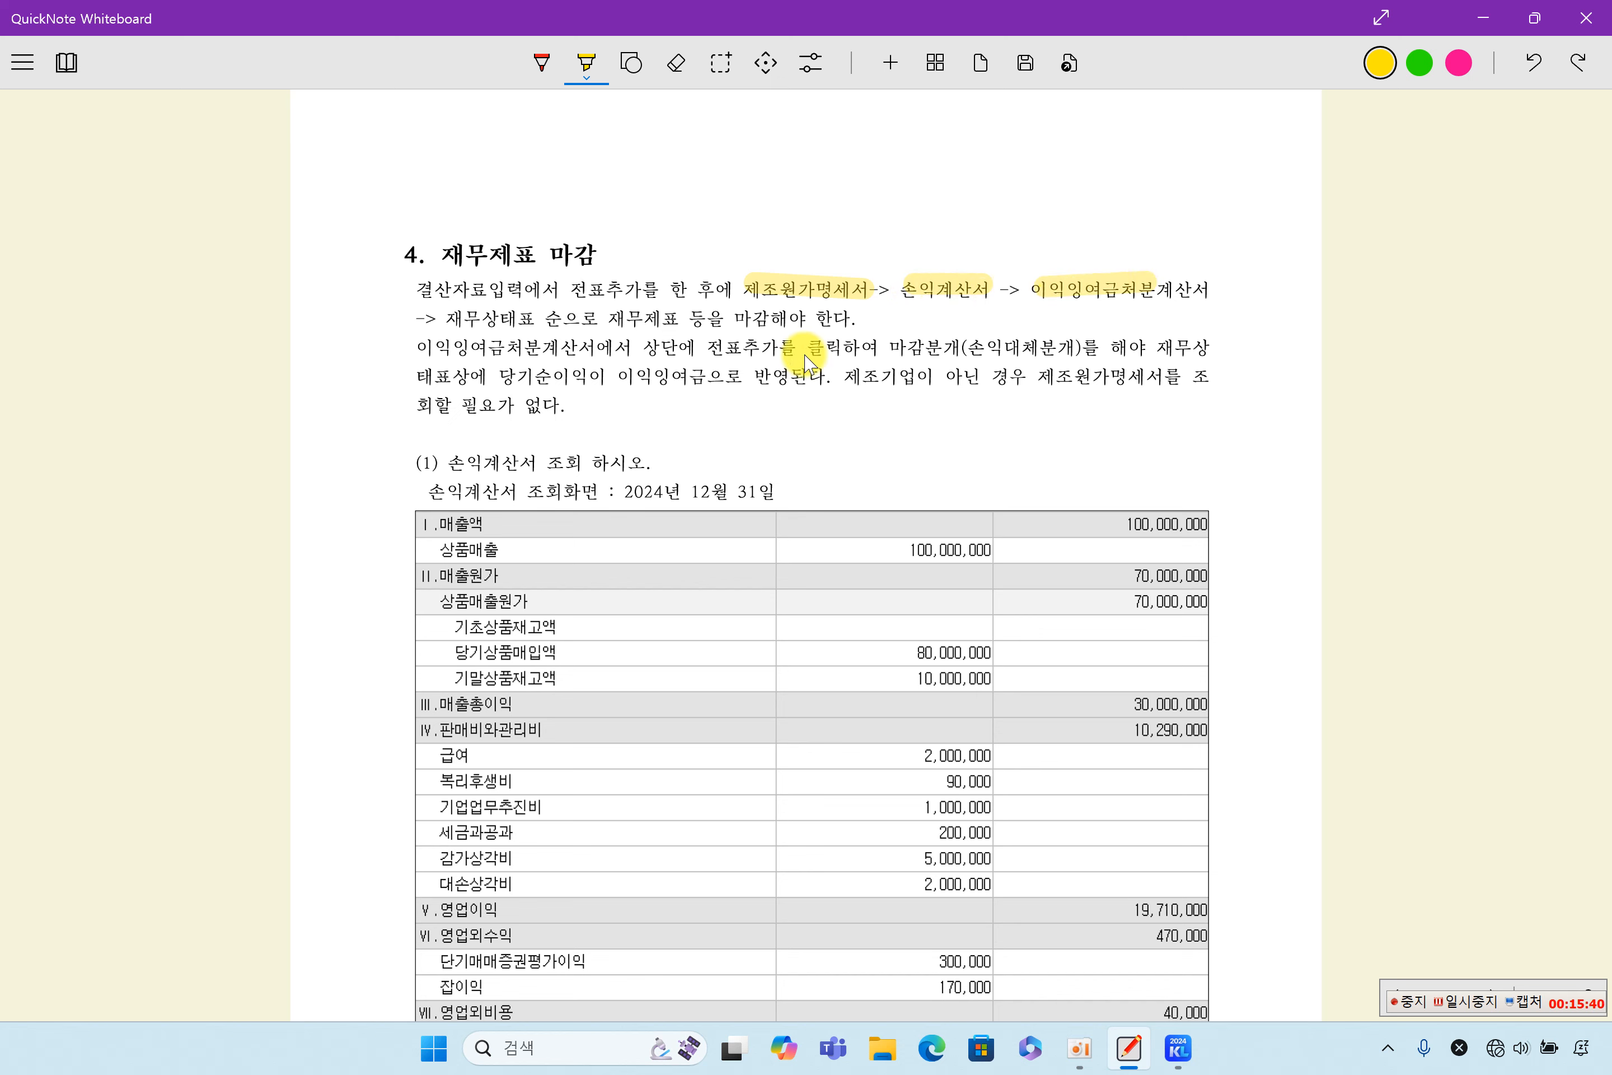
drag(449, 318, 558, 319)
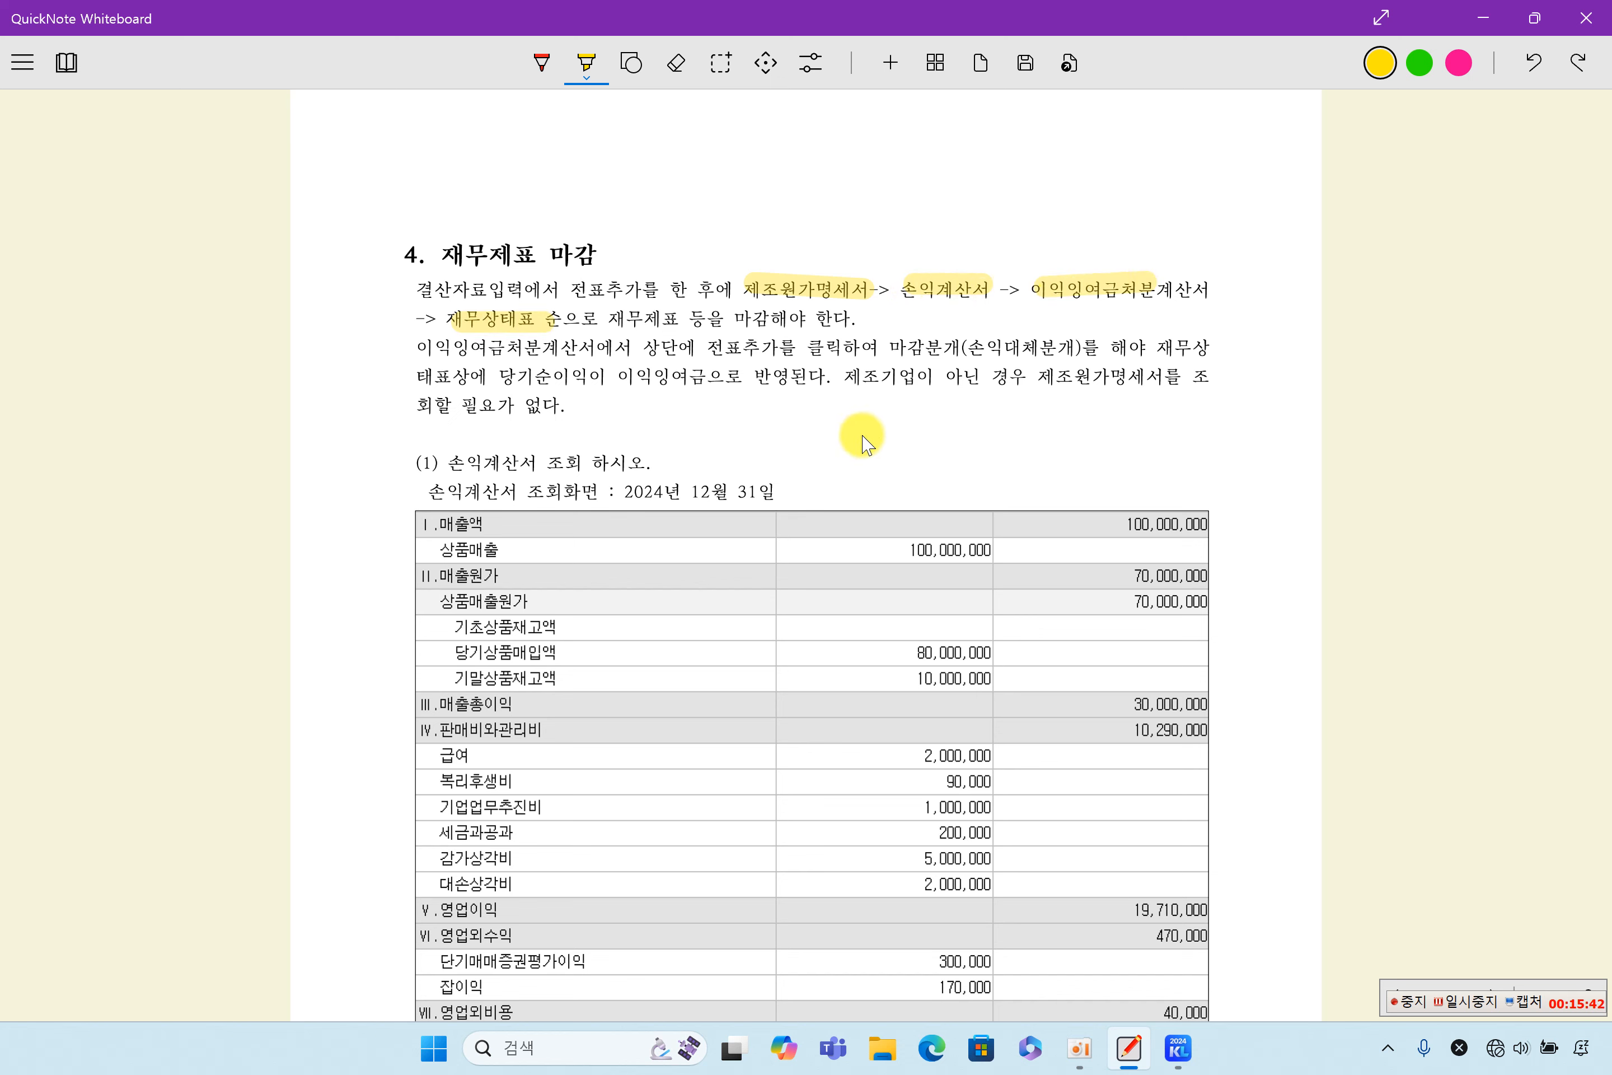
- Highlight 이익잉여금처분, 전표추가 and 손익대체분개 in the second paragraph of 재무제표 마감
drag(418, 347, 541, 346)
drag(725, 347, 791, 347)
drag(930, 352, 1086, 352)
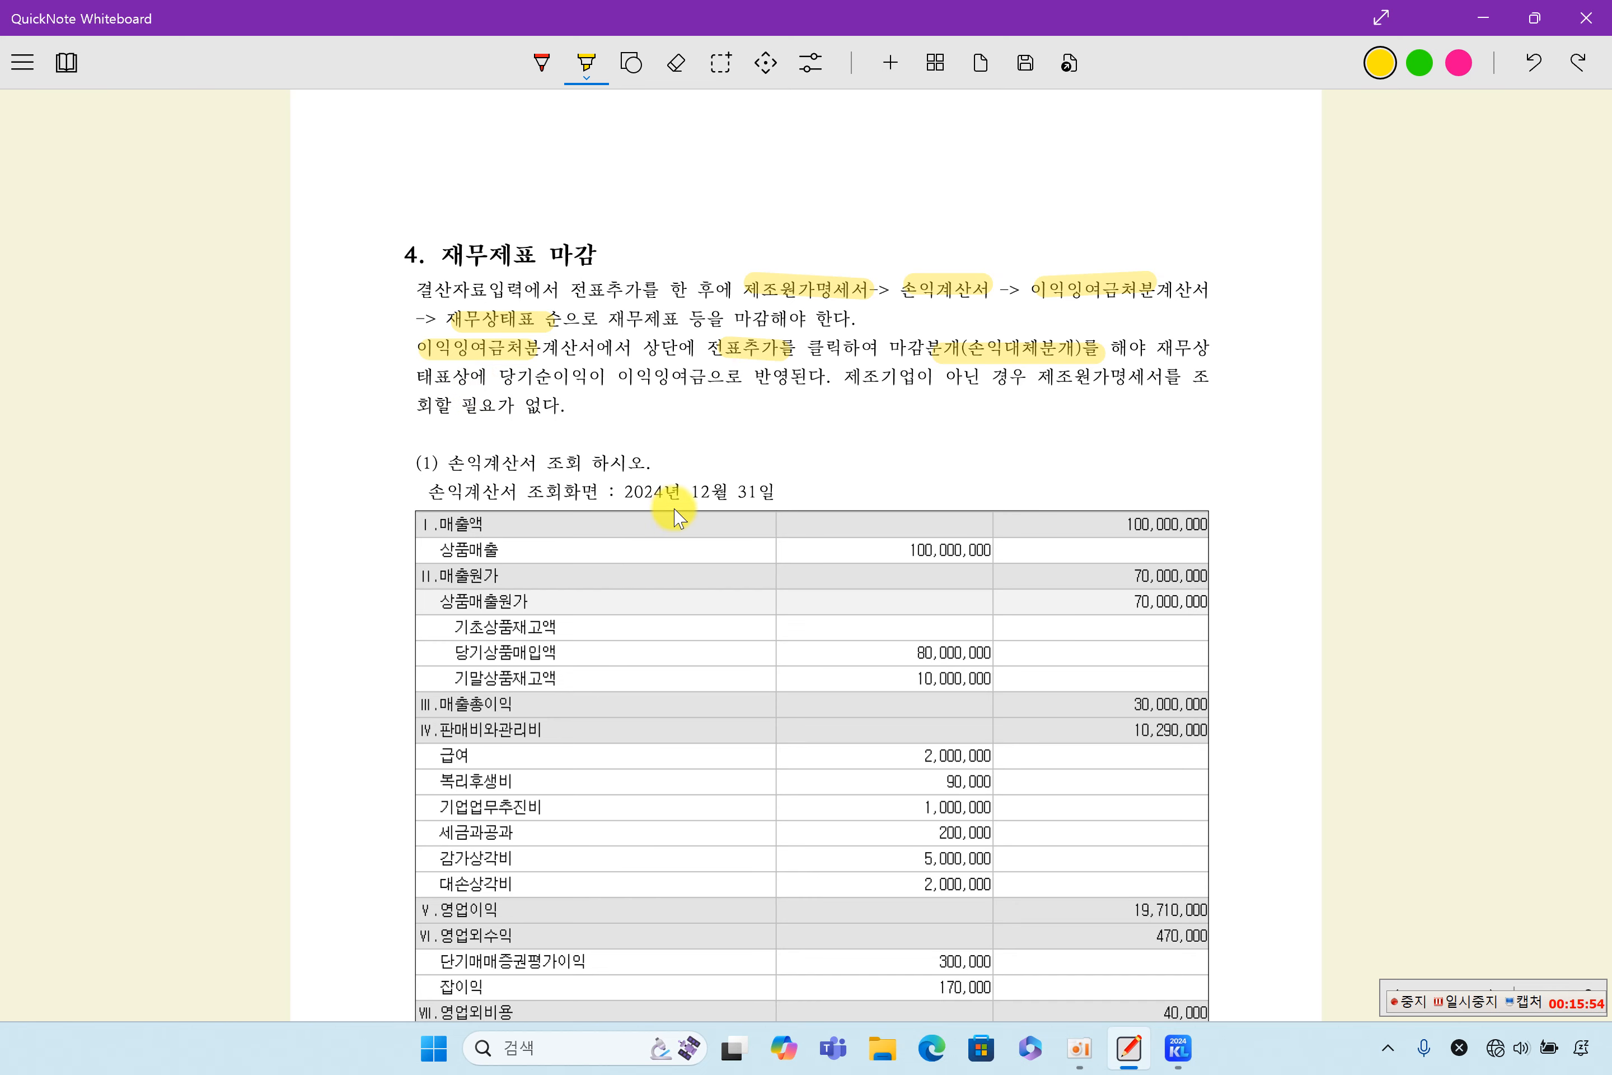
- Switch to KcLep and load the 손익계산서 for December 2024
scroll(670, 513, down, 3)
scroll(669, 517, up, 1)
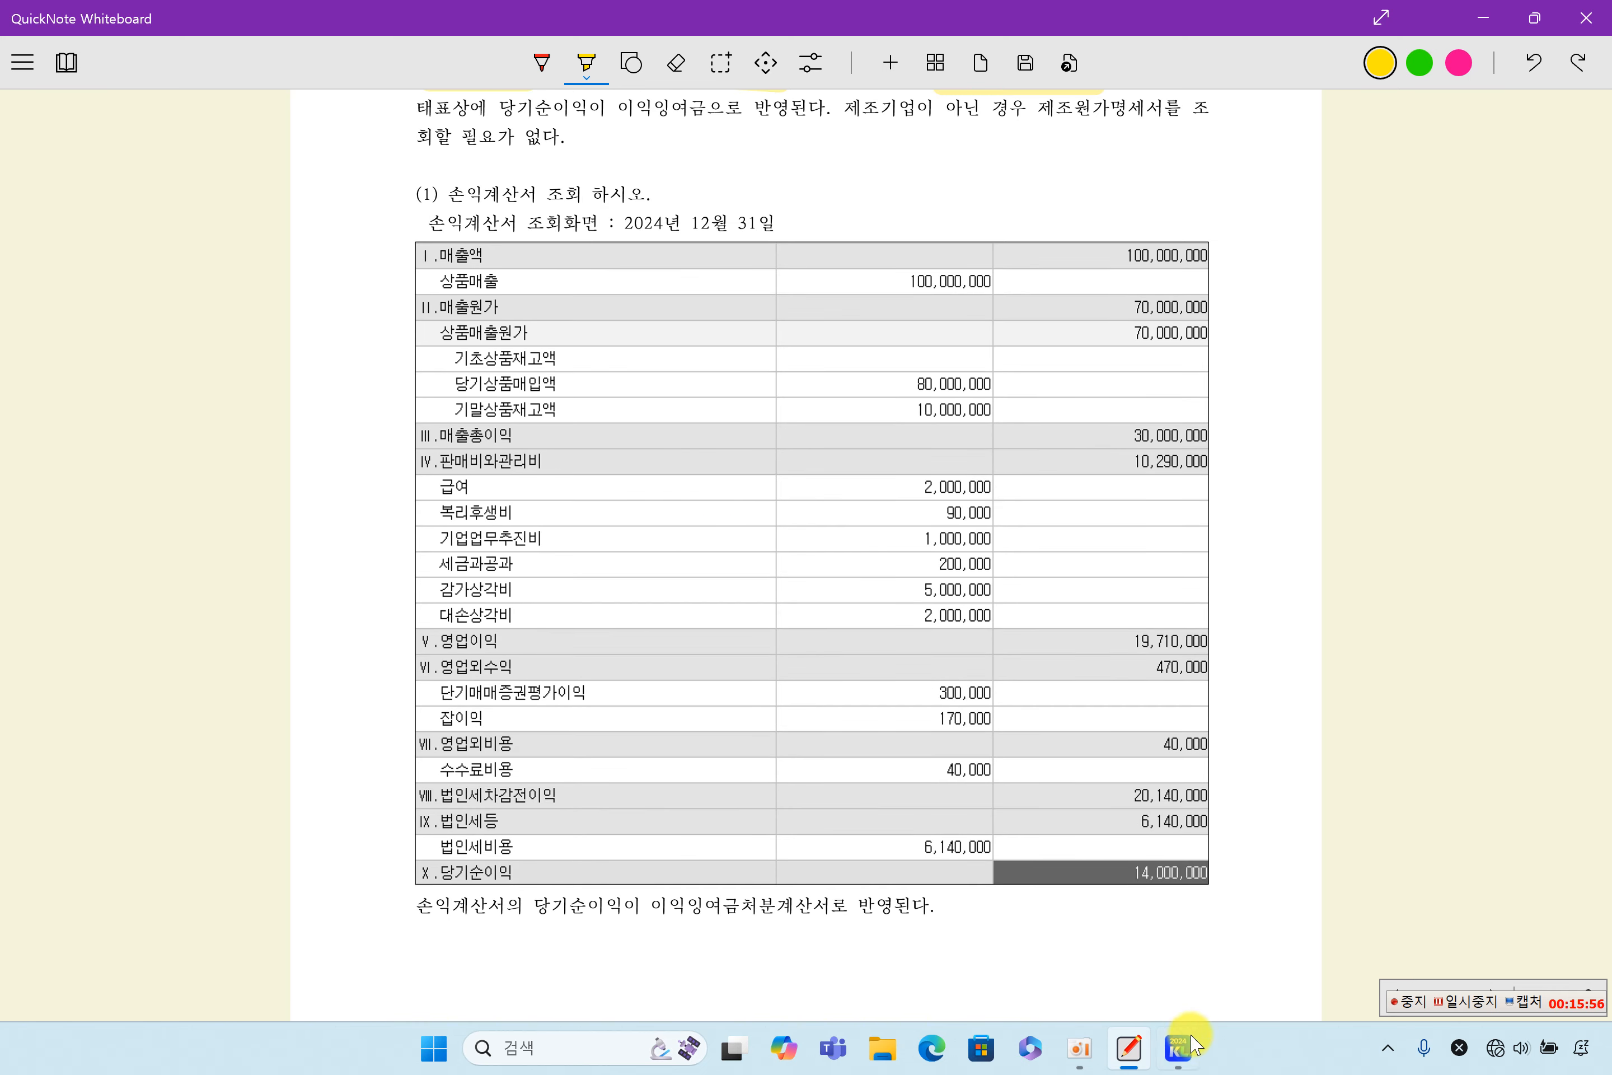
click(1177, 1046)
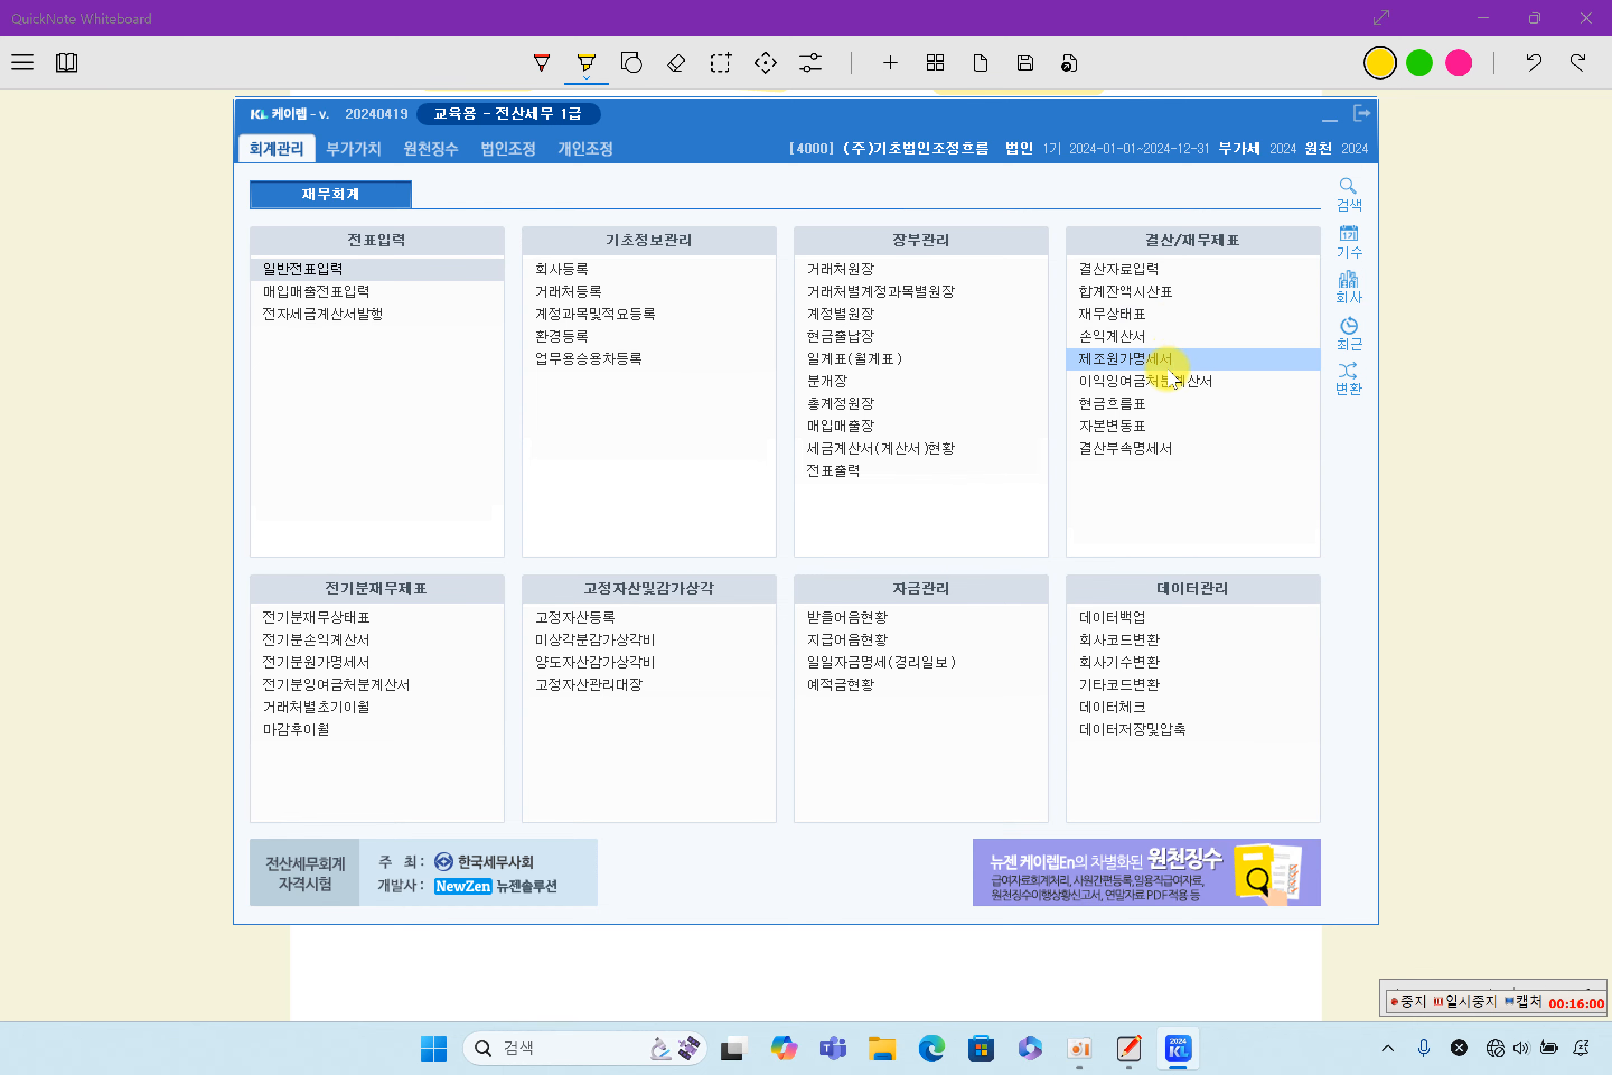
click(1162, 338)
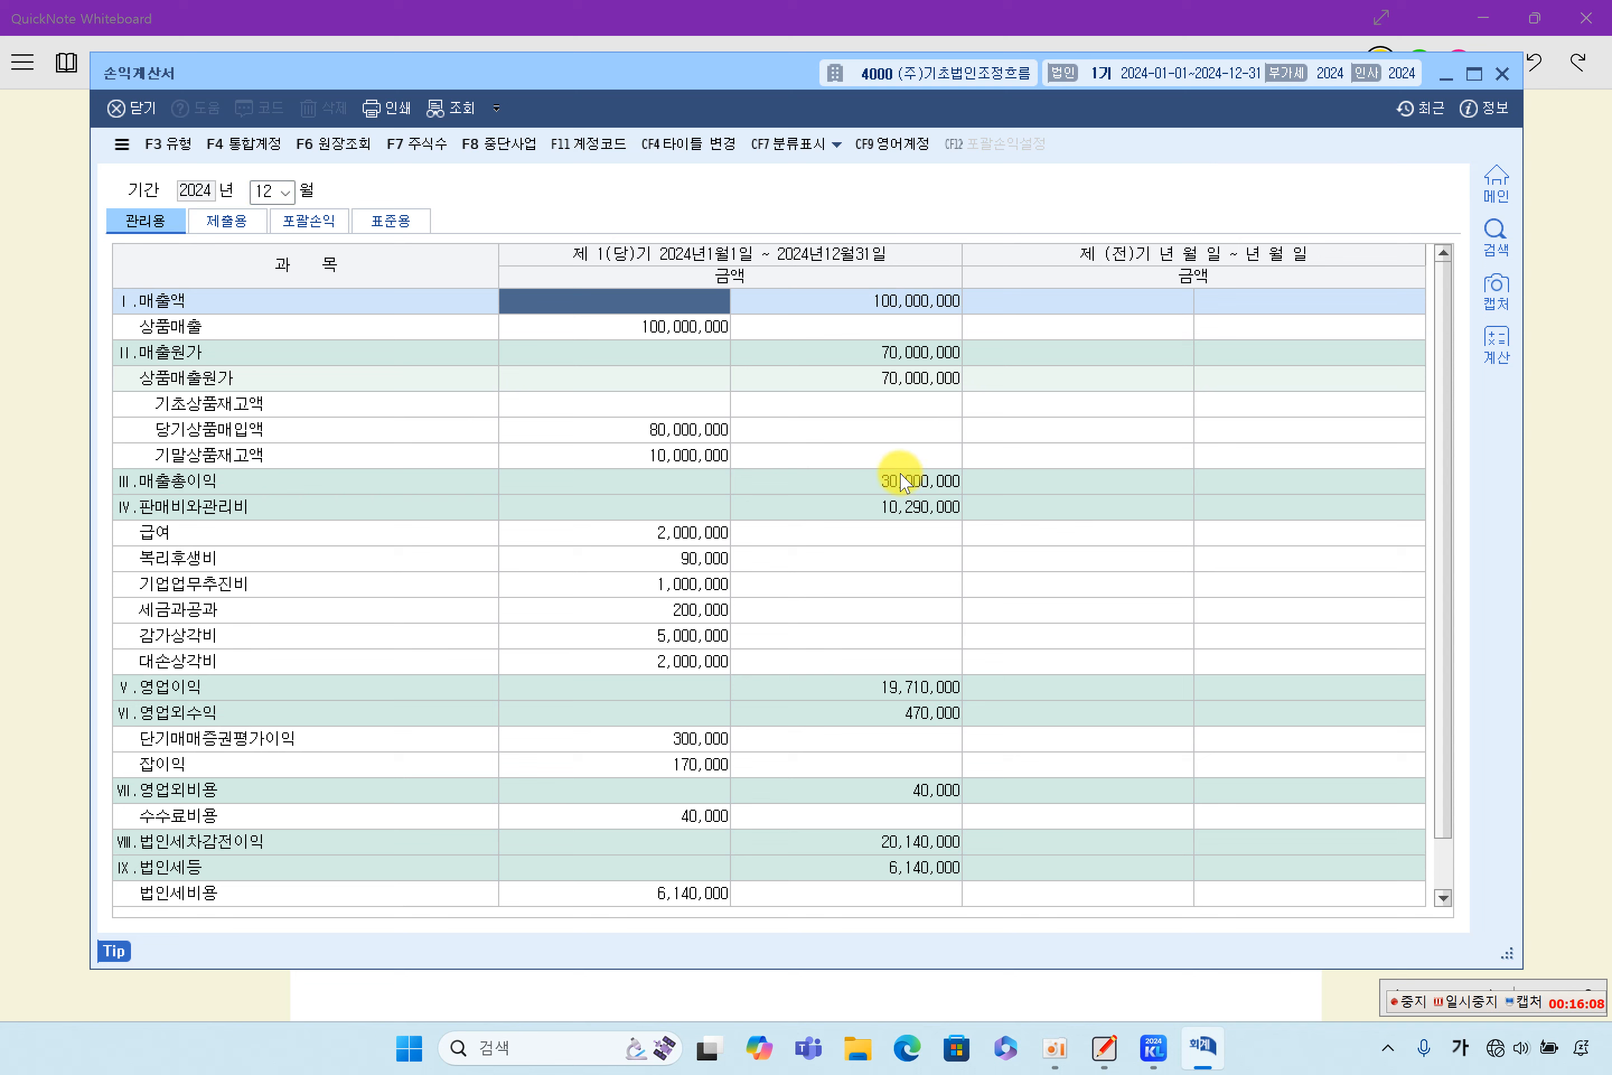
- Examine the current-year amounts of 매출액, 상품매출원가, 매출총이익, 판매비와관리비, 영업이익 and 법인세등 in the 손익계산서
click(913, 307)
click(893, 377)
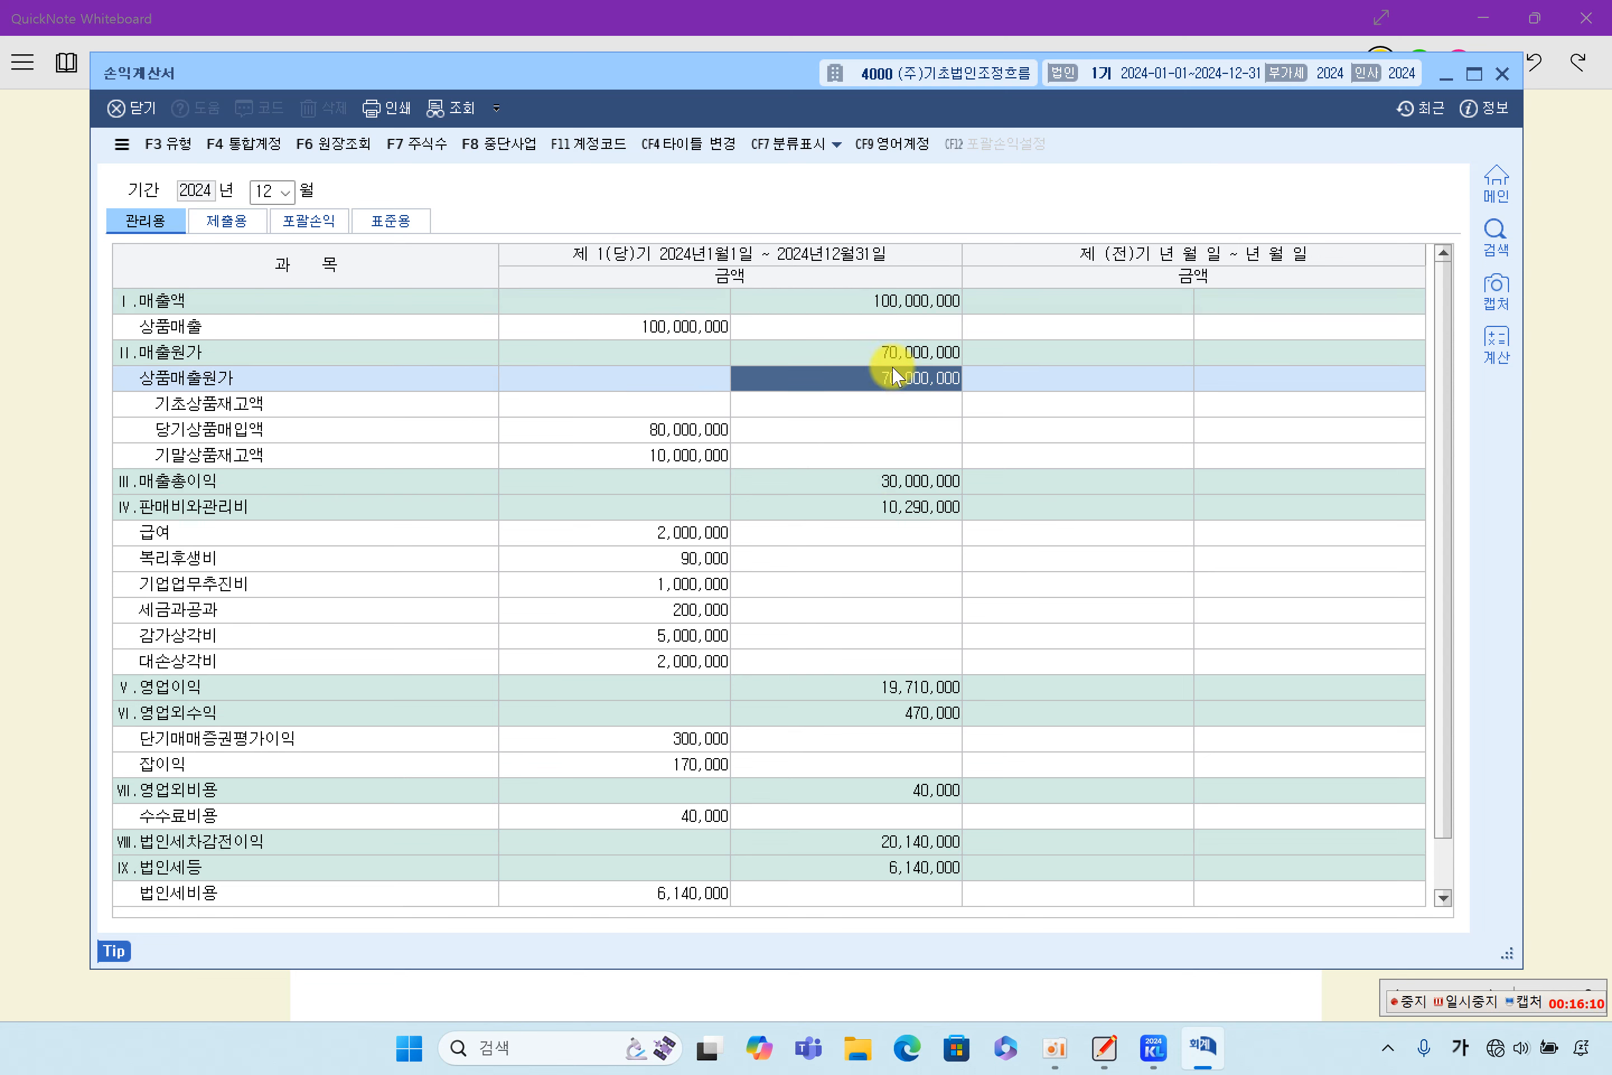
click(912, 483)
click(913, 513)
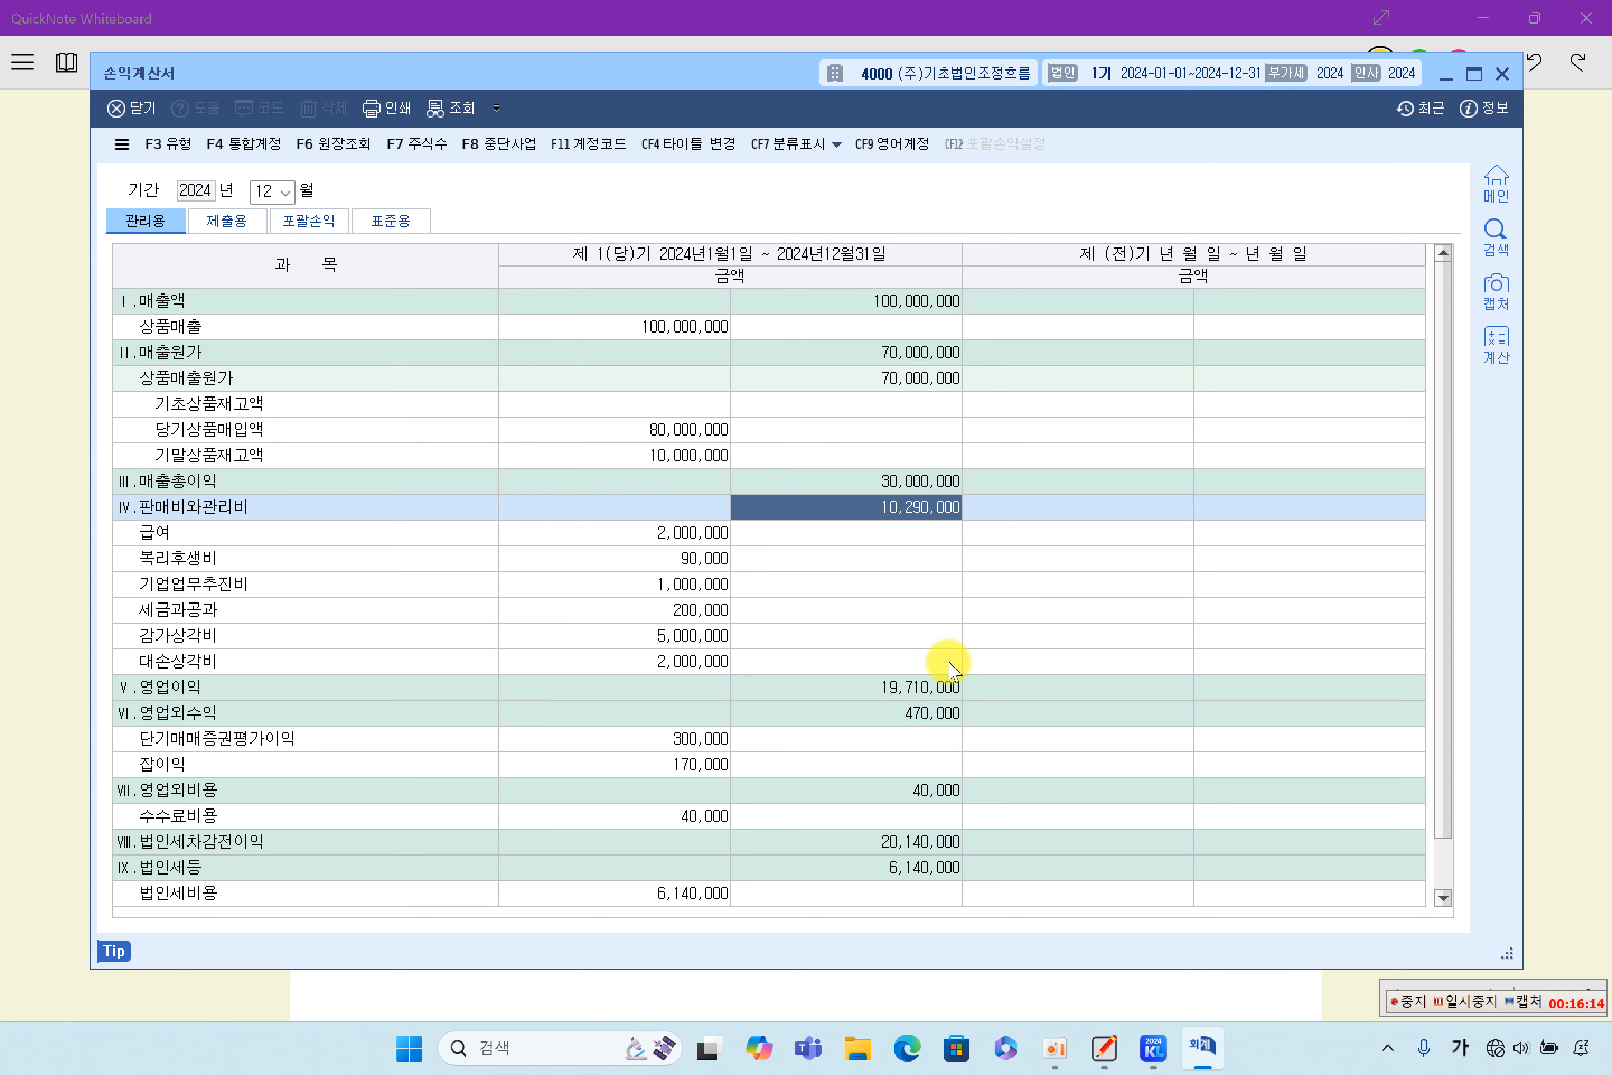
click(928, 690)
click(936, 868)
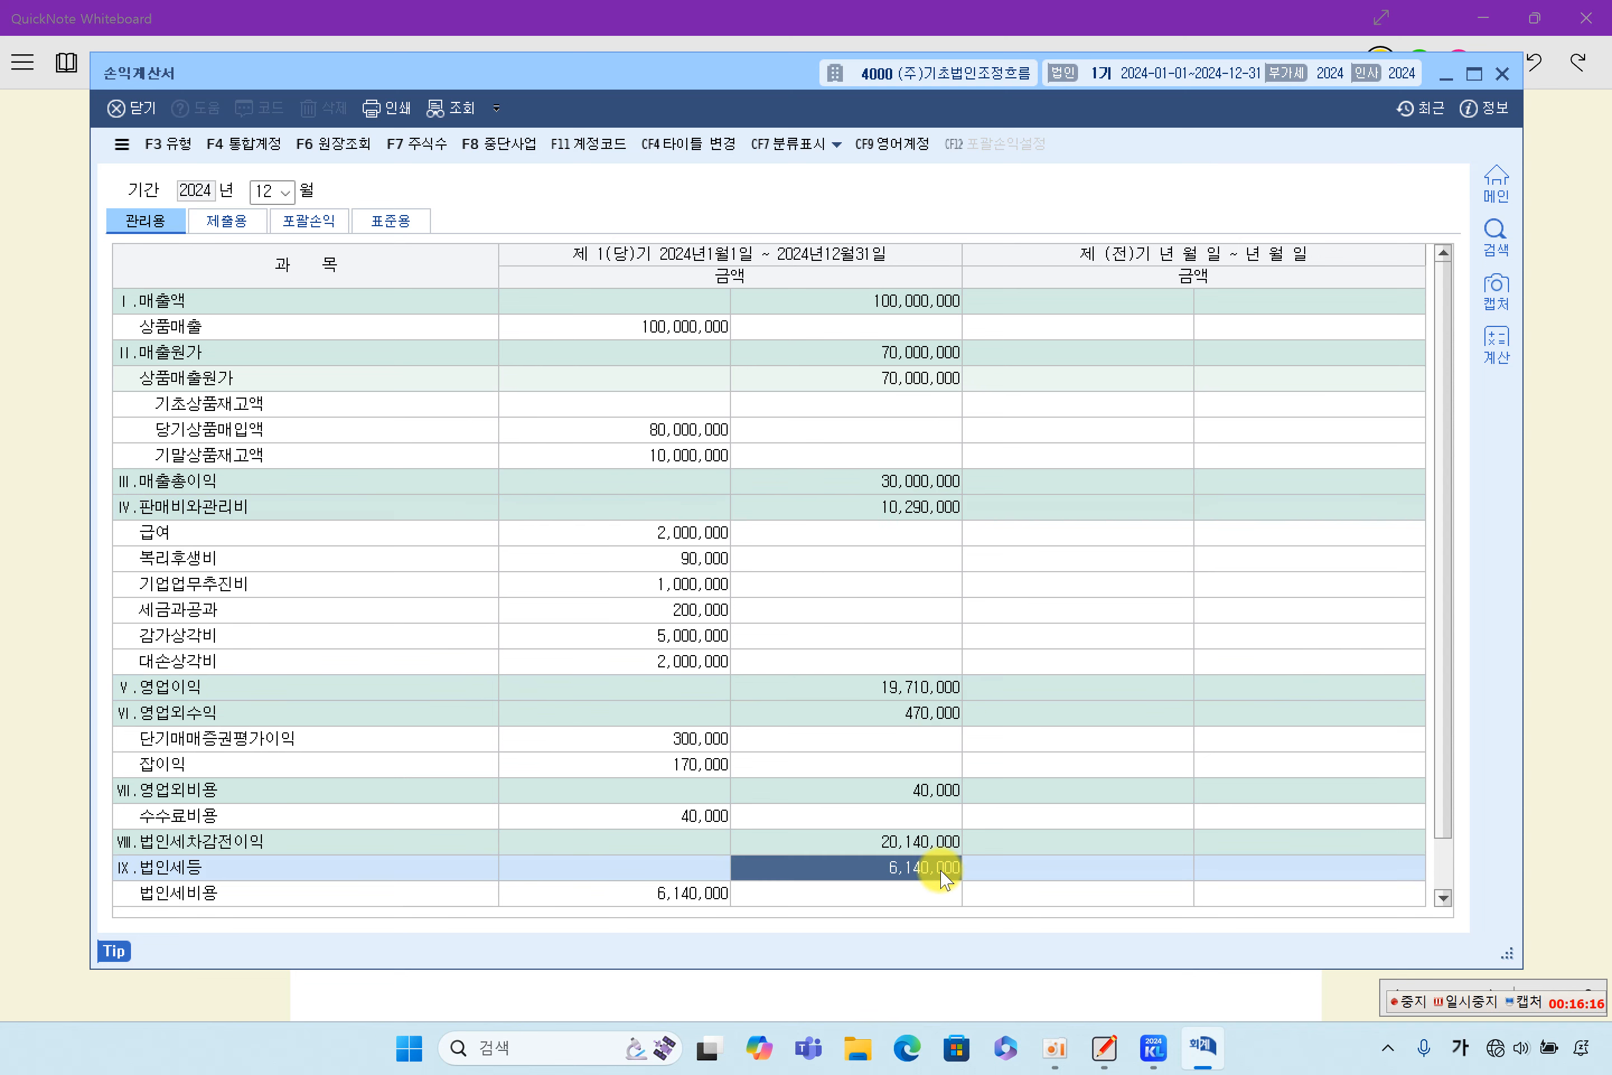
- Check the current-year 당기순이익 amount at the end of the 손익계산서 and close the statement
scroll(938, 867, down, 1)
click(925, 894)
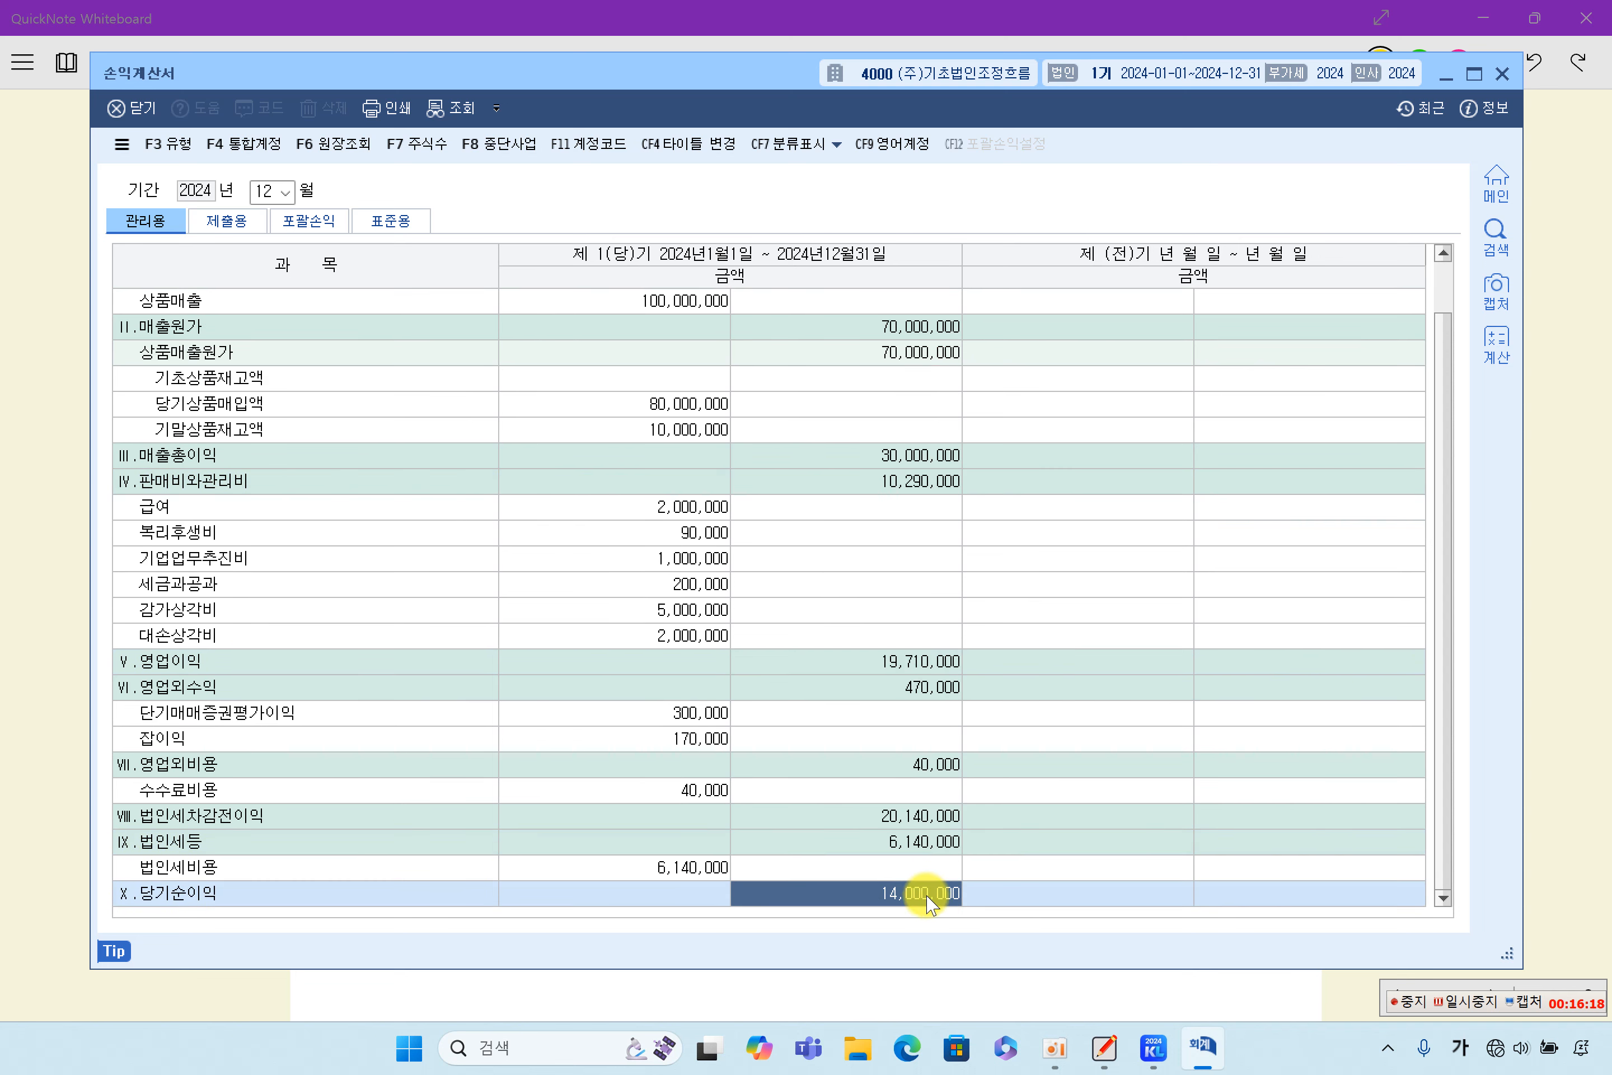
click(1502, 74)
- Switch to QuickNote Whiteboard and highlight 이익잉여금처분계산서 in the sentence below the 손익계산서 table
click(1437, 665)
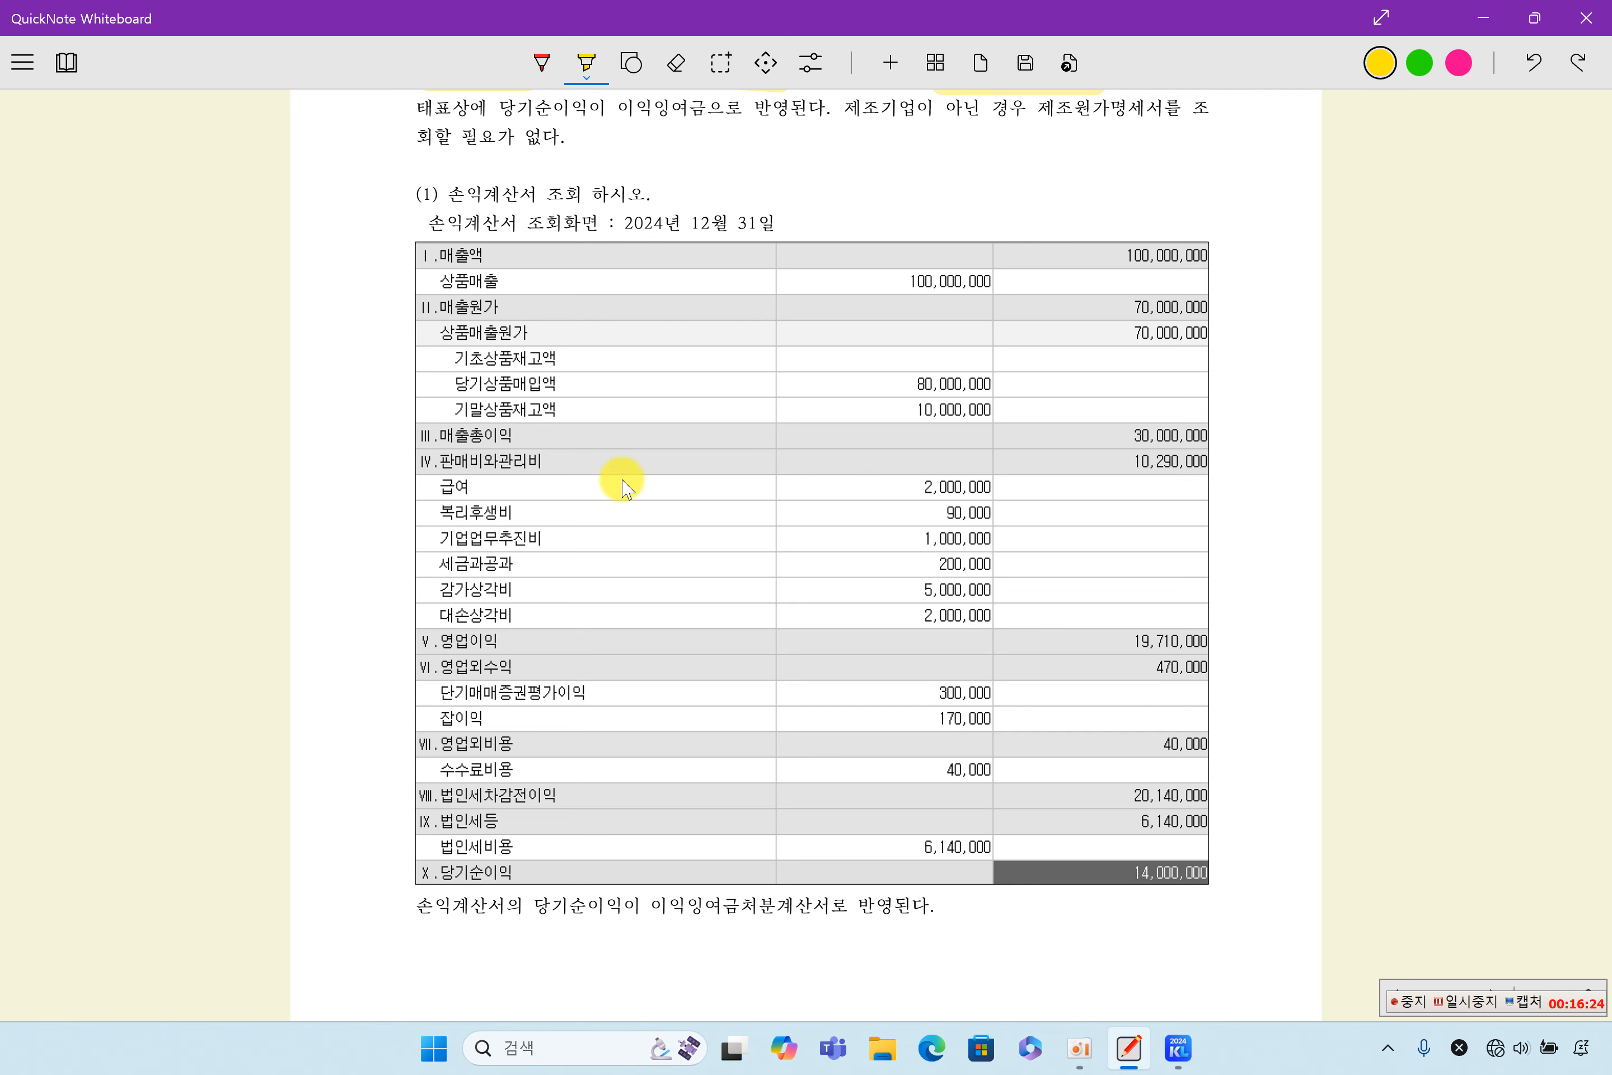
scroll(837, 627, down, 3)
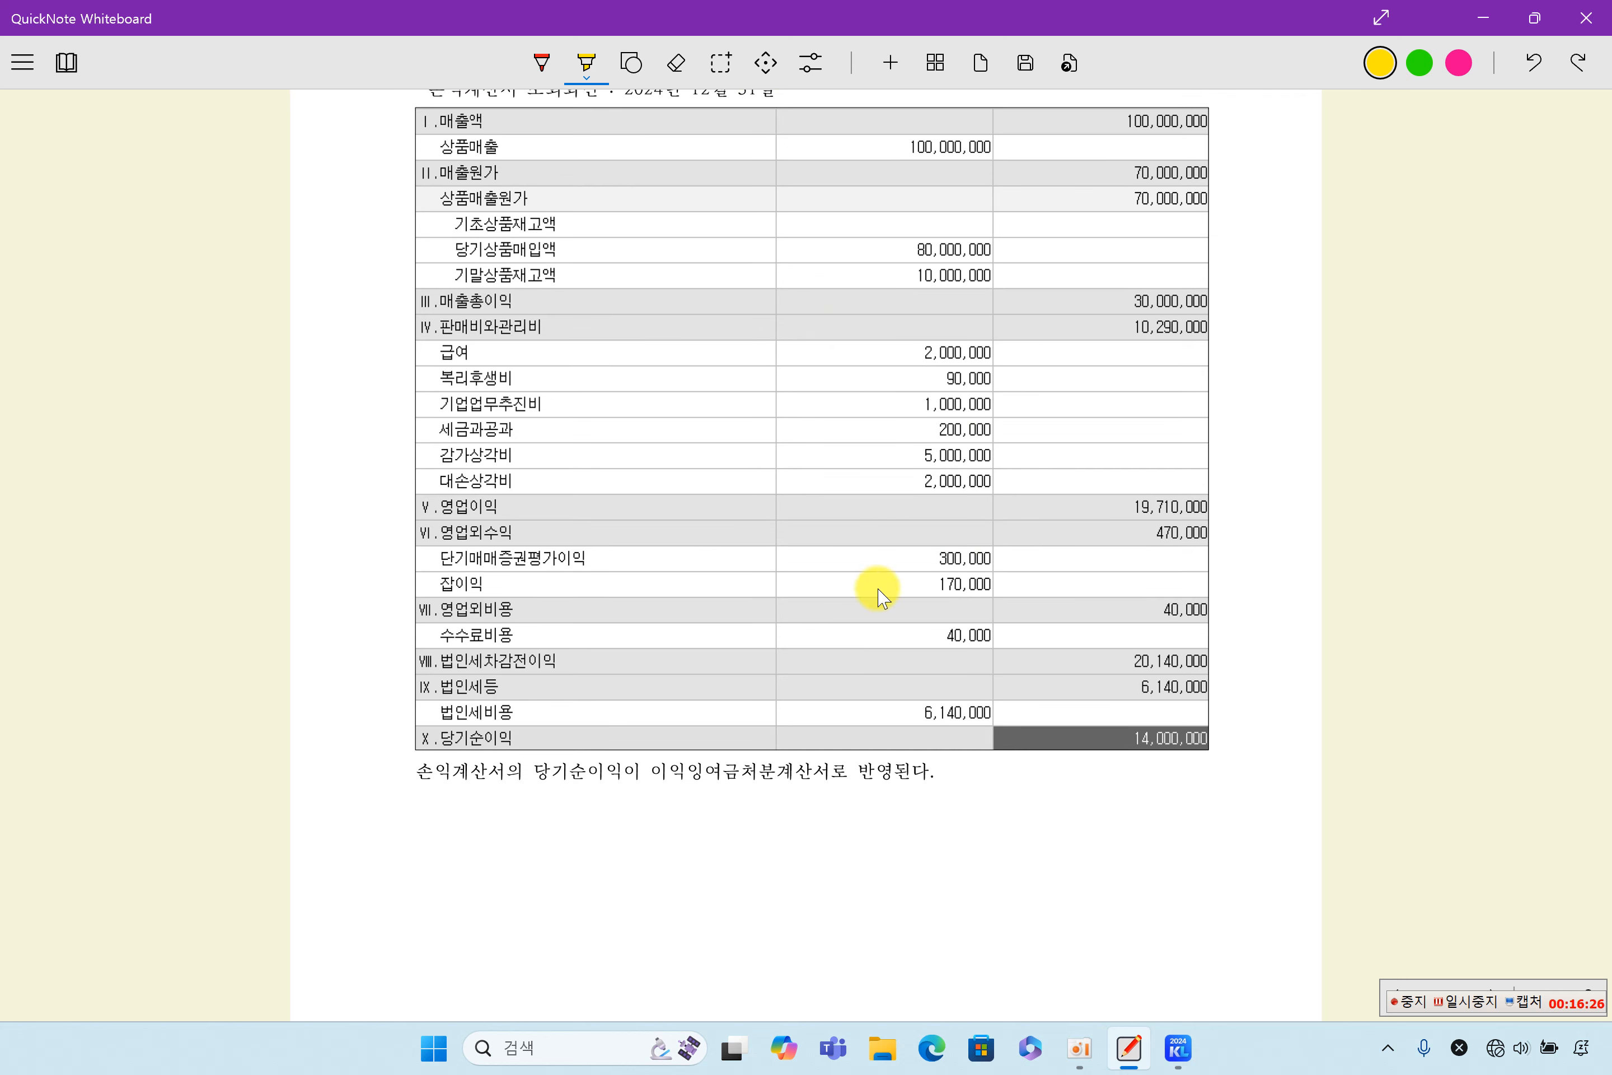
drag(656, 775, 801, 778)
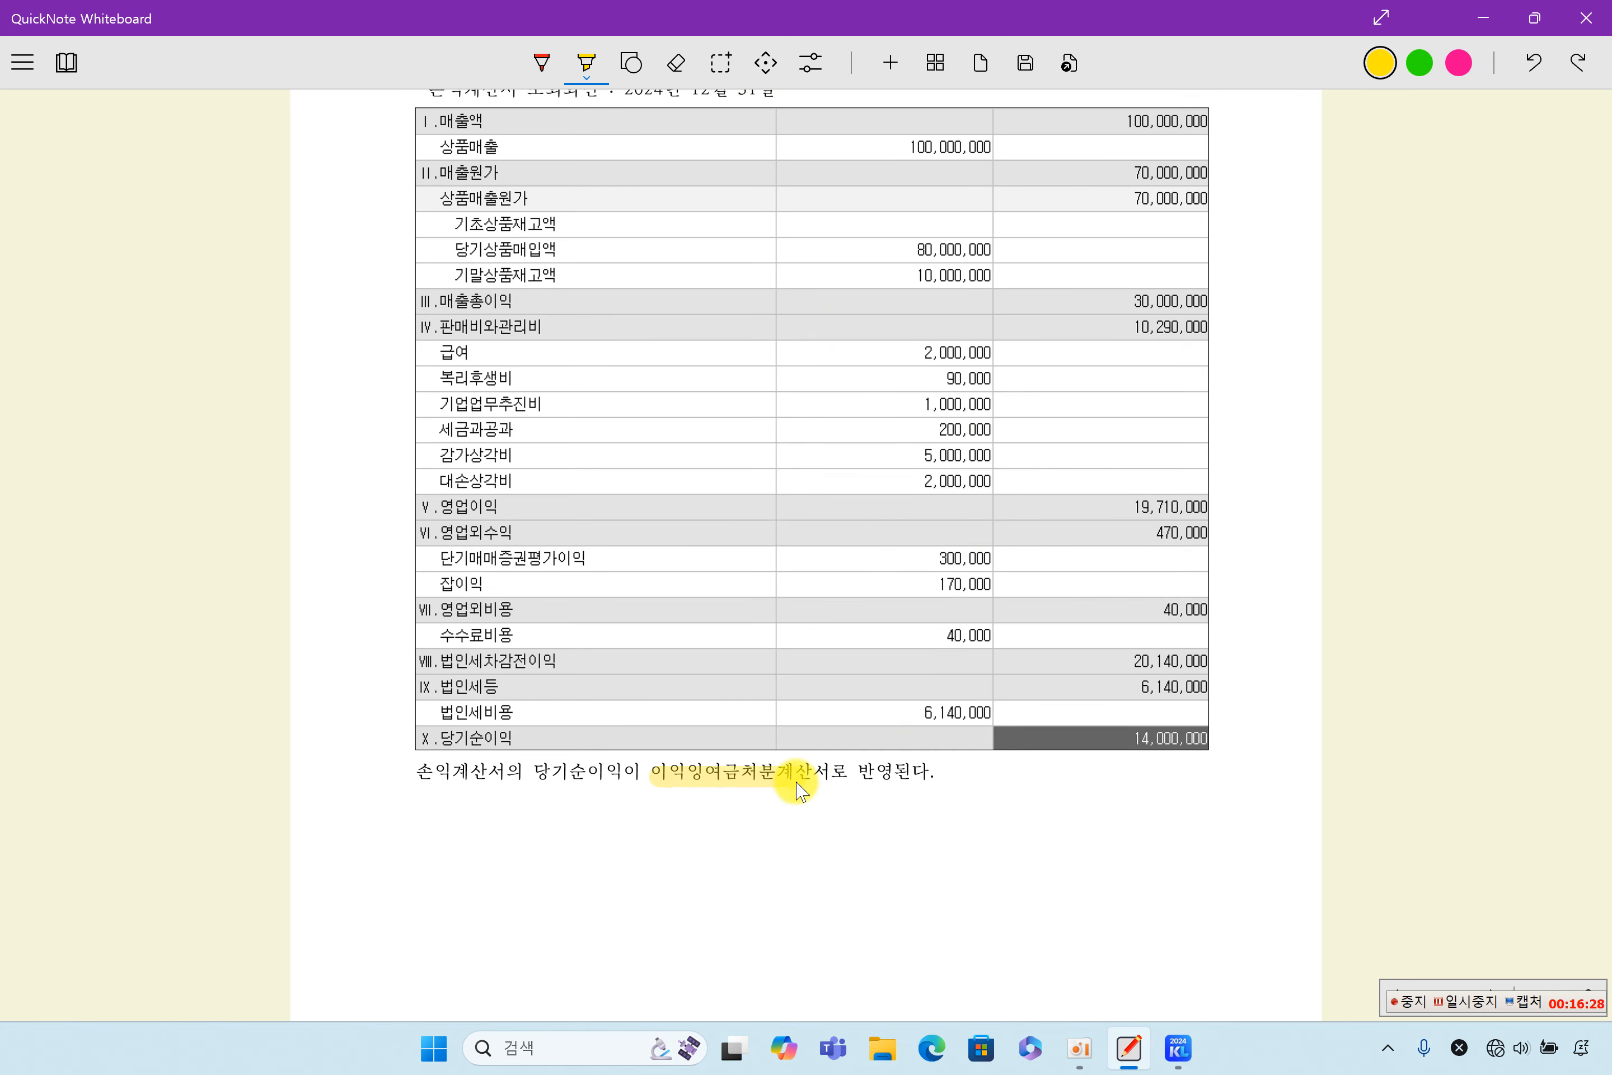
- Switch to KcLep, open the 이익잉여금처분계산서 without loading the saved data, and check its 당기순이익 row
scroll(847, 776, down, 9)
scroll(846, 775, down, 15)
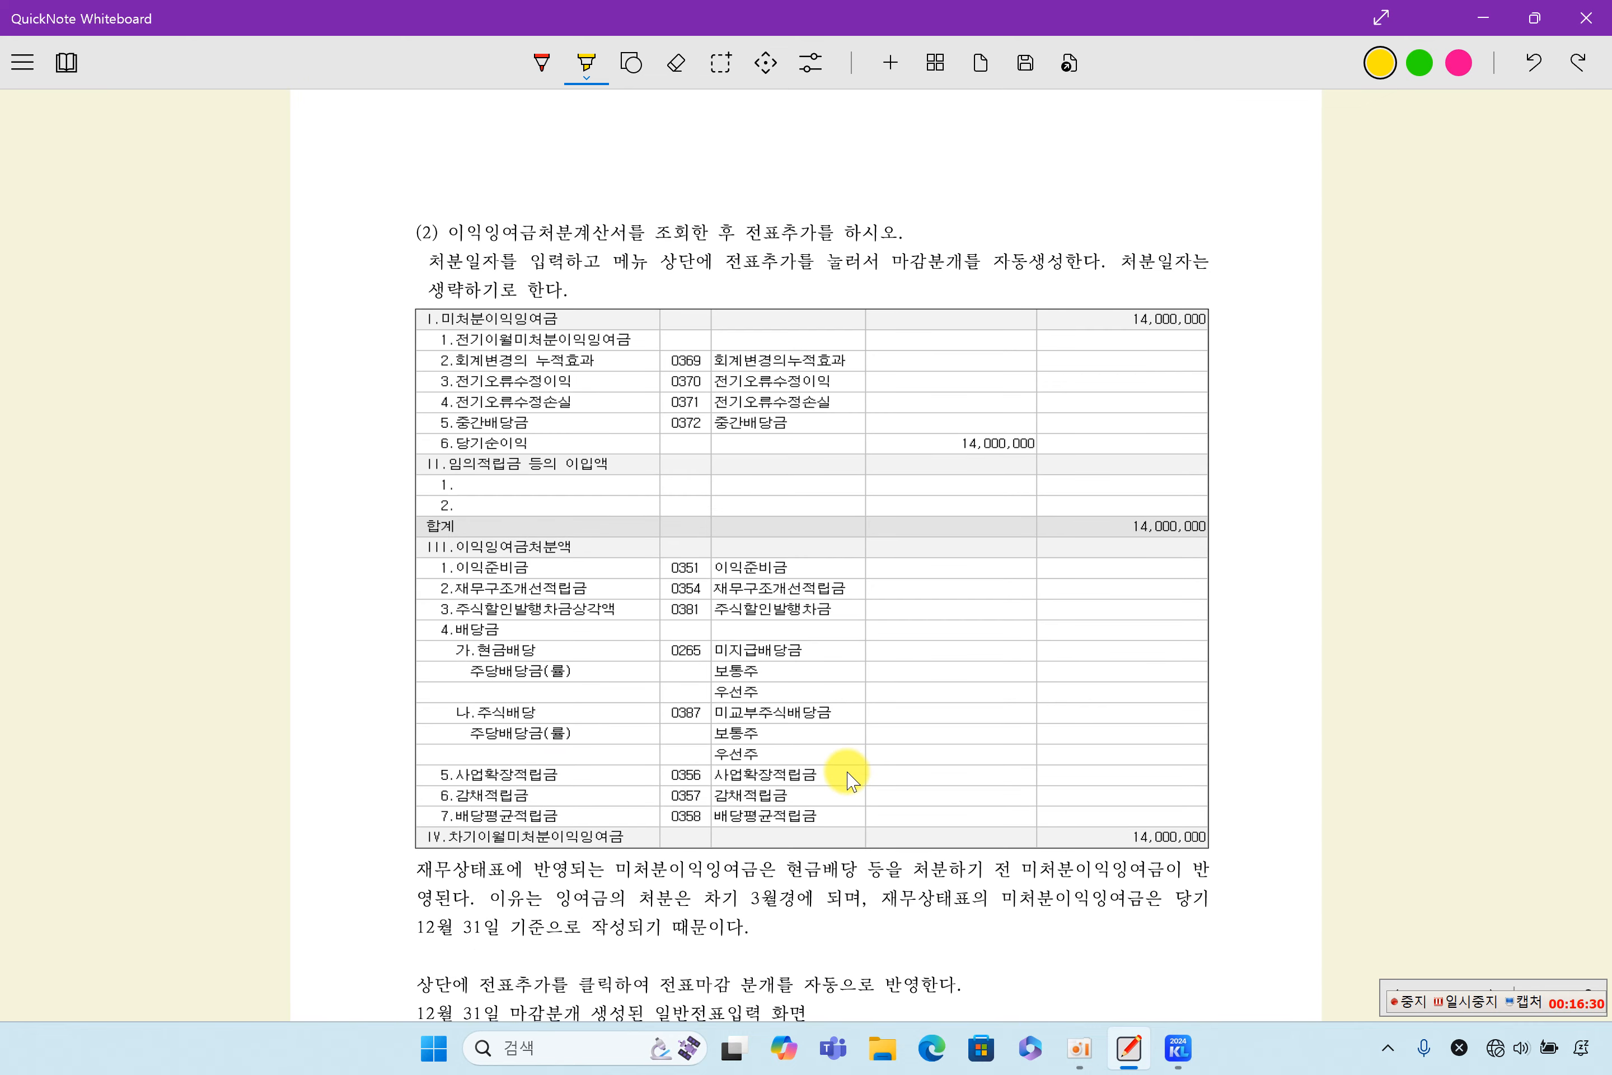
click(1202, 1051)
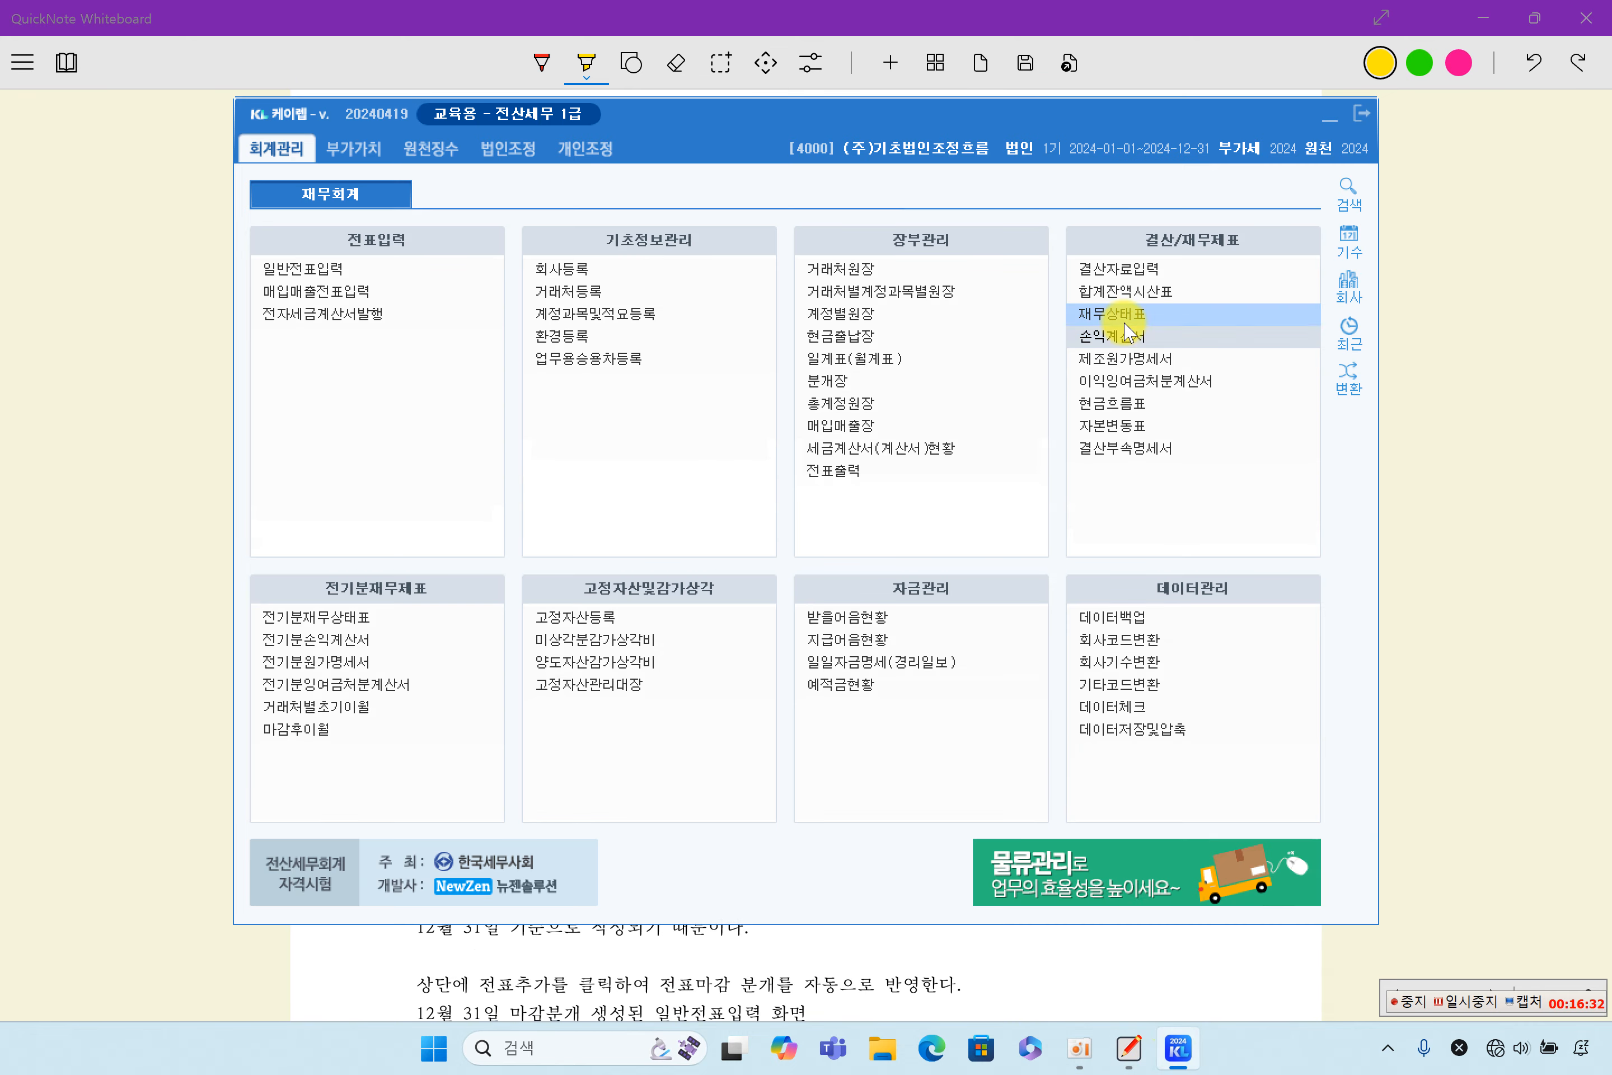
click(1144, 380)
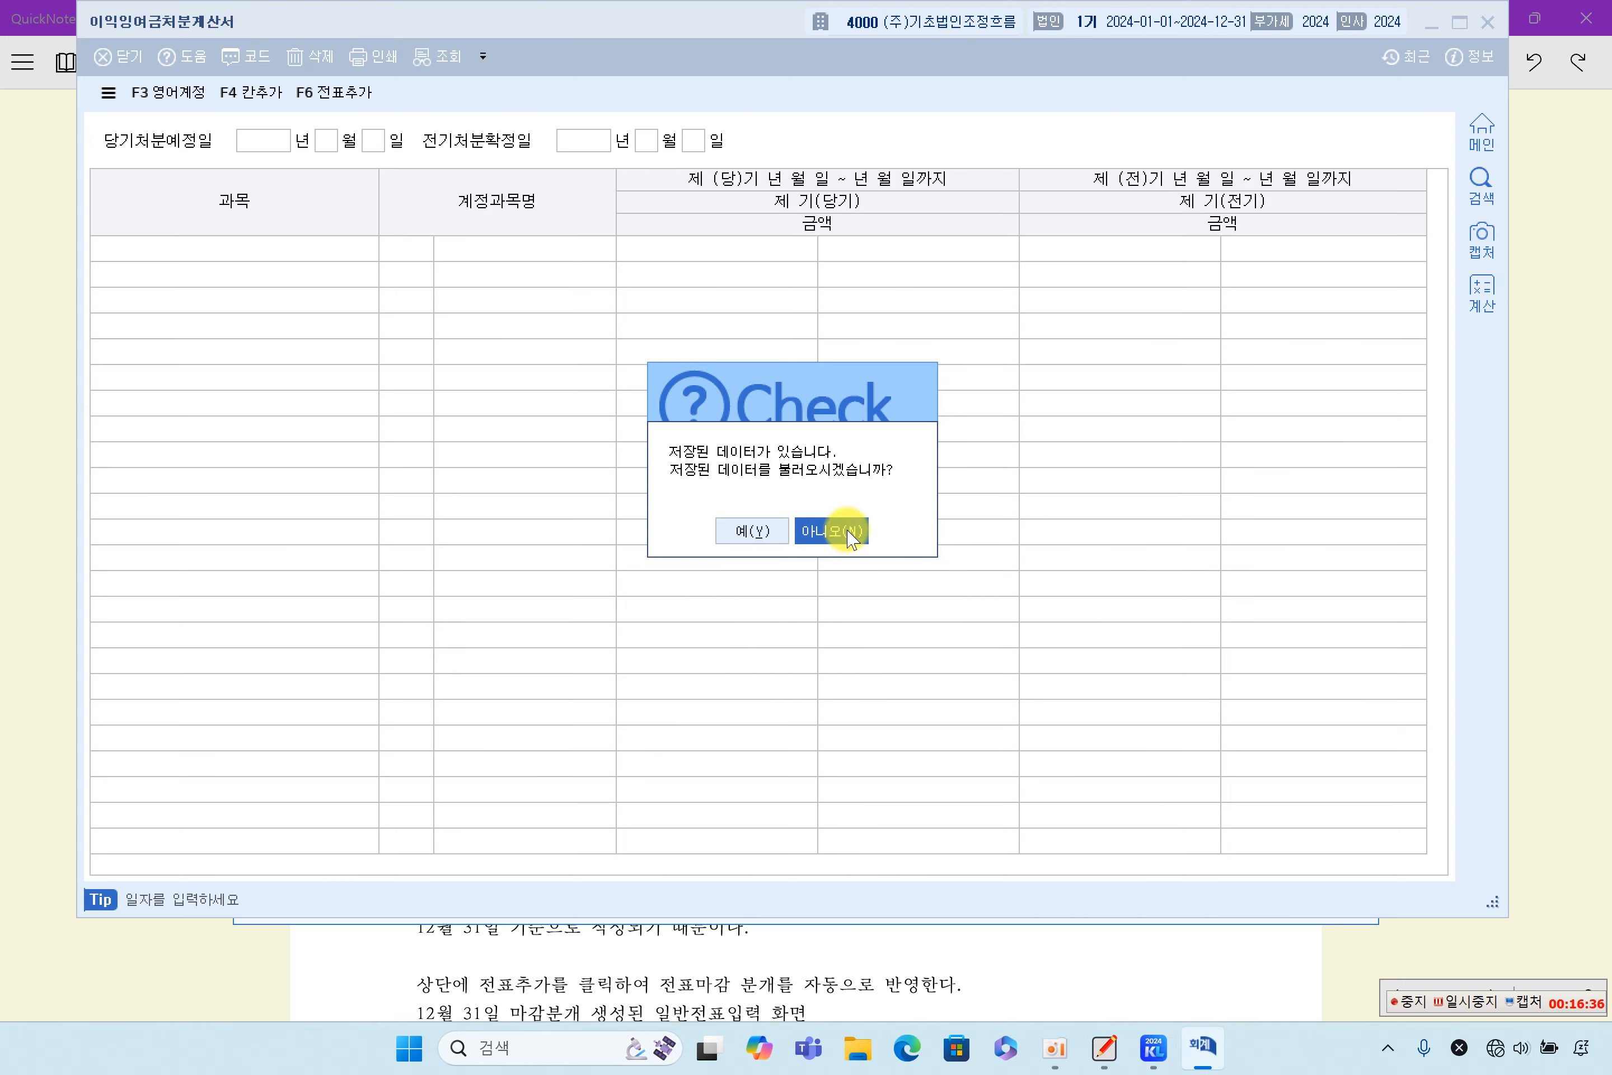
click(846, 531)
click(757, 403)
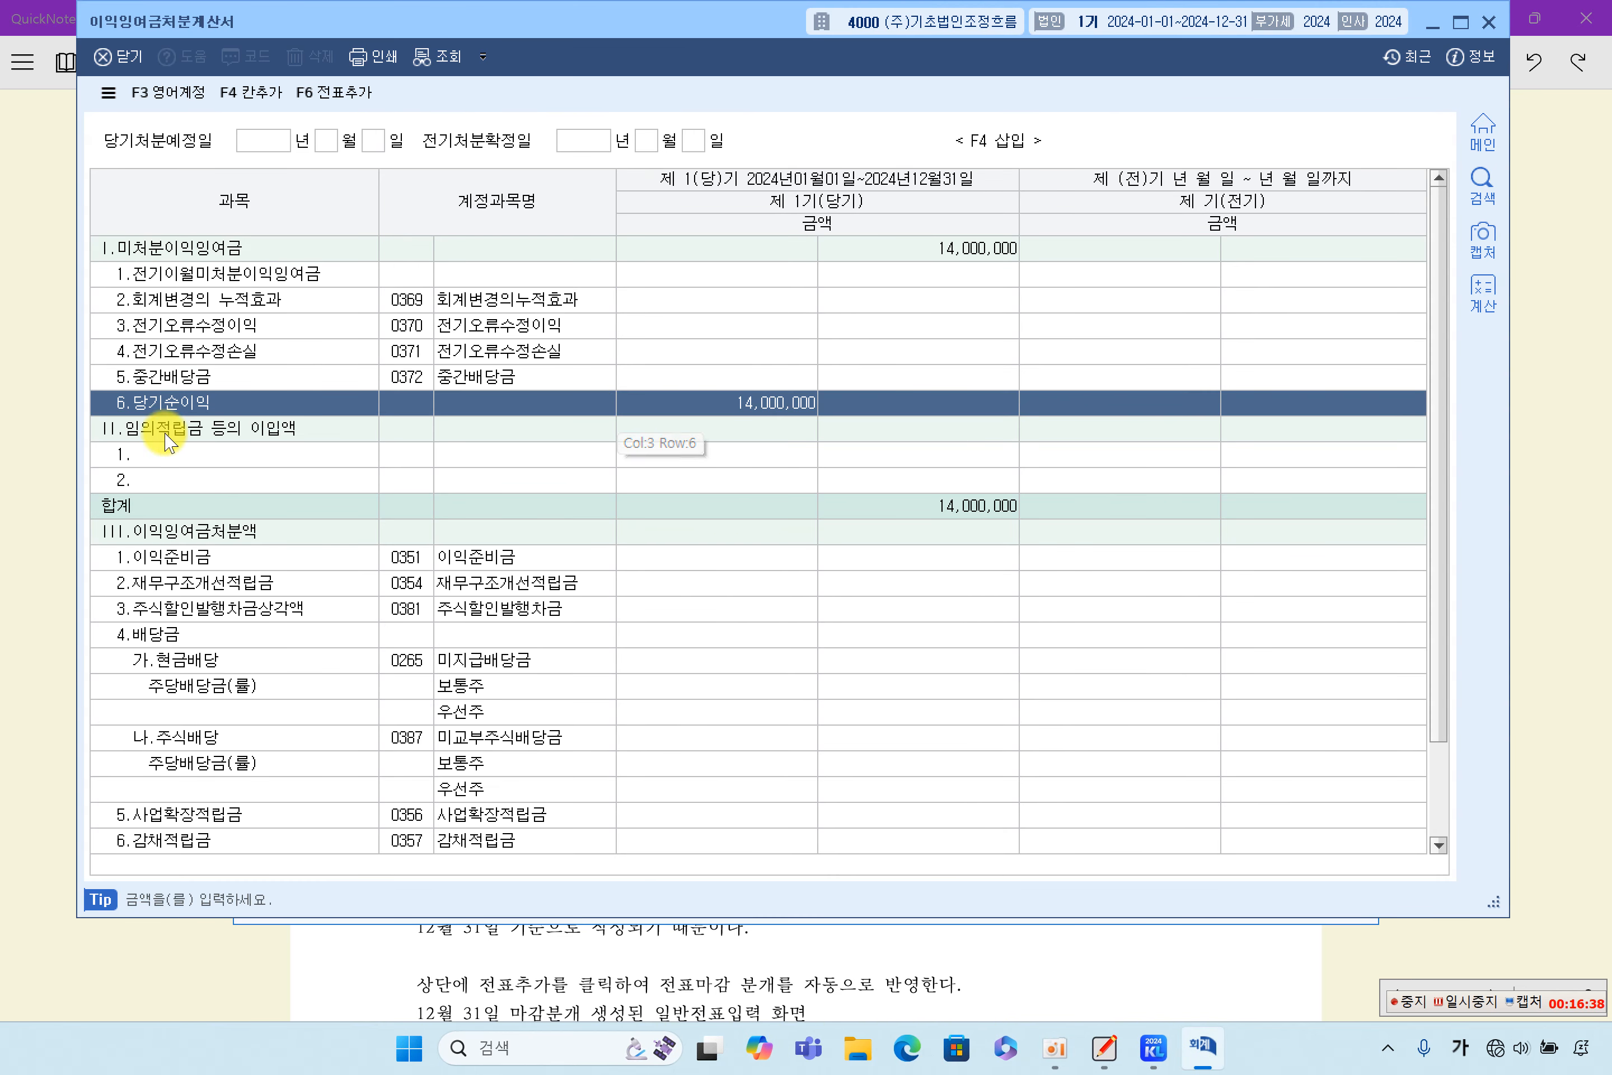
click(728, 428)
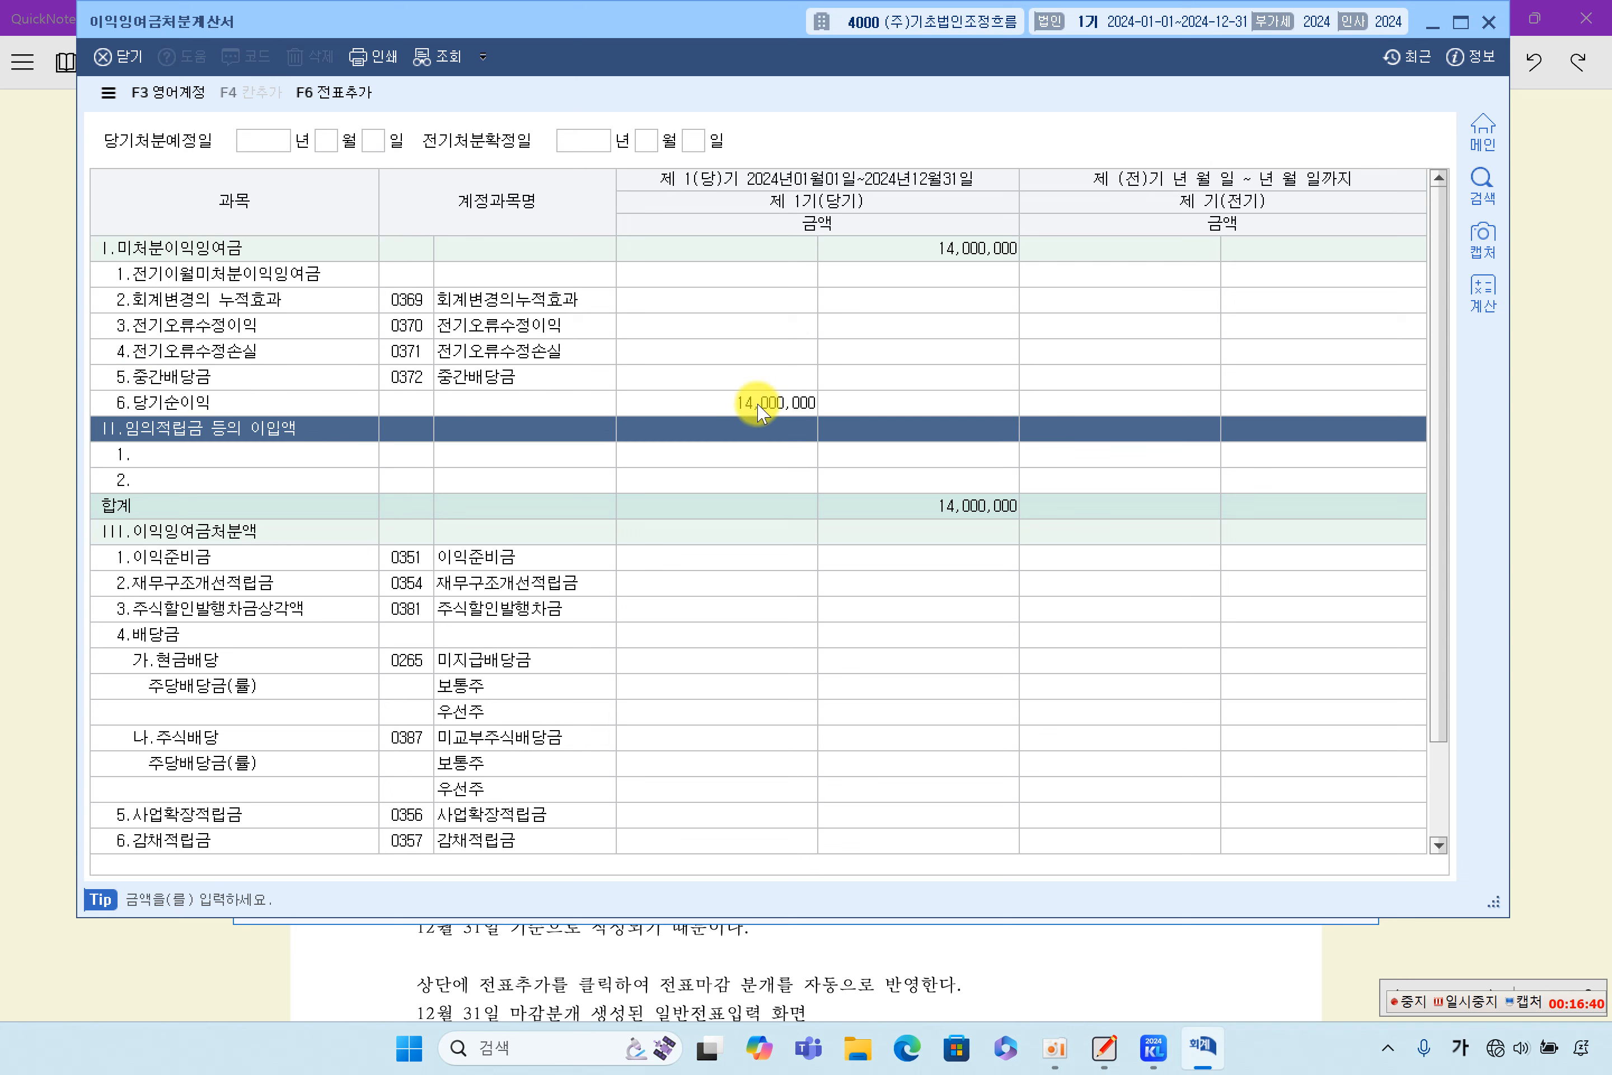
click(746, 403)
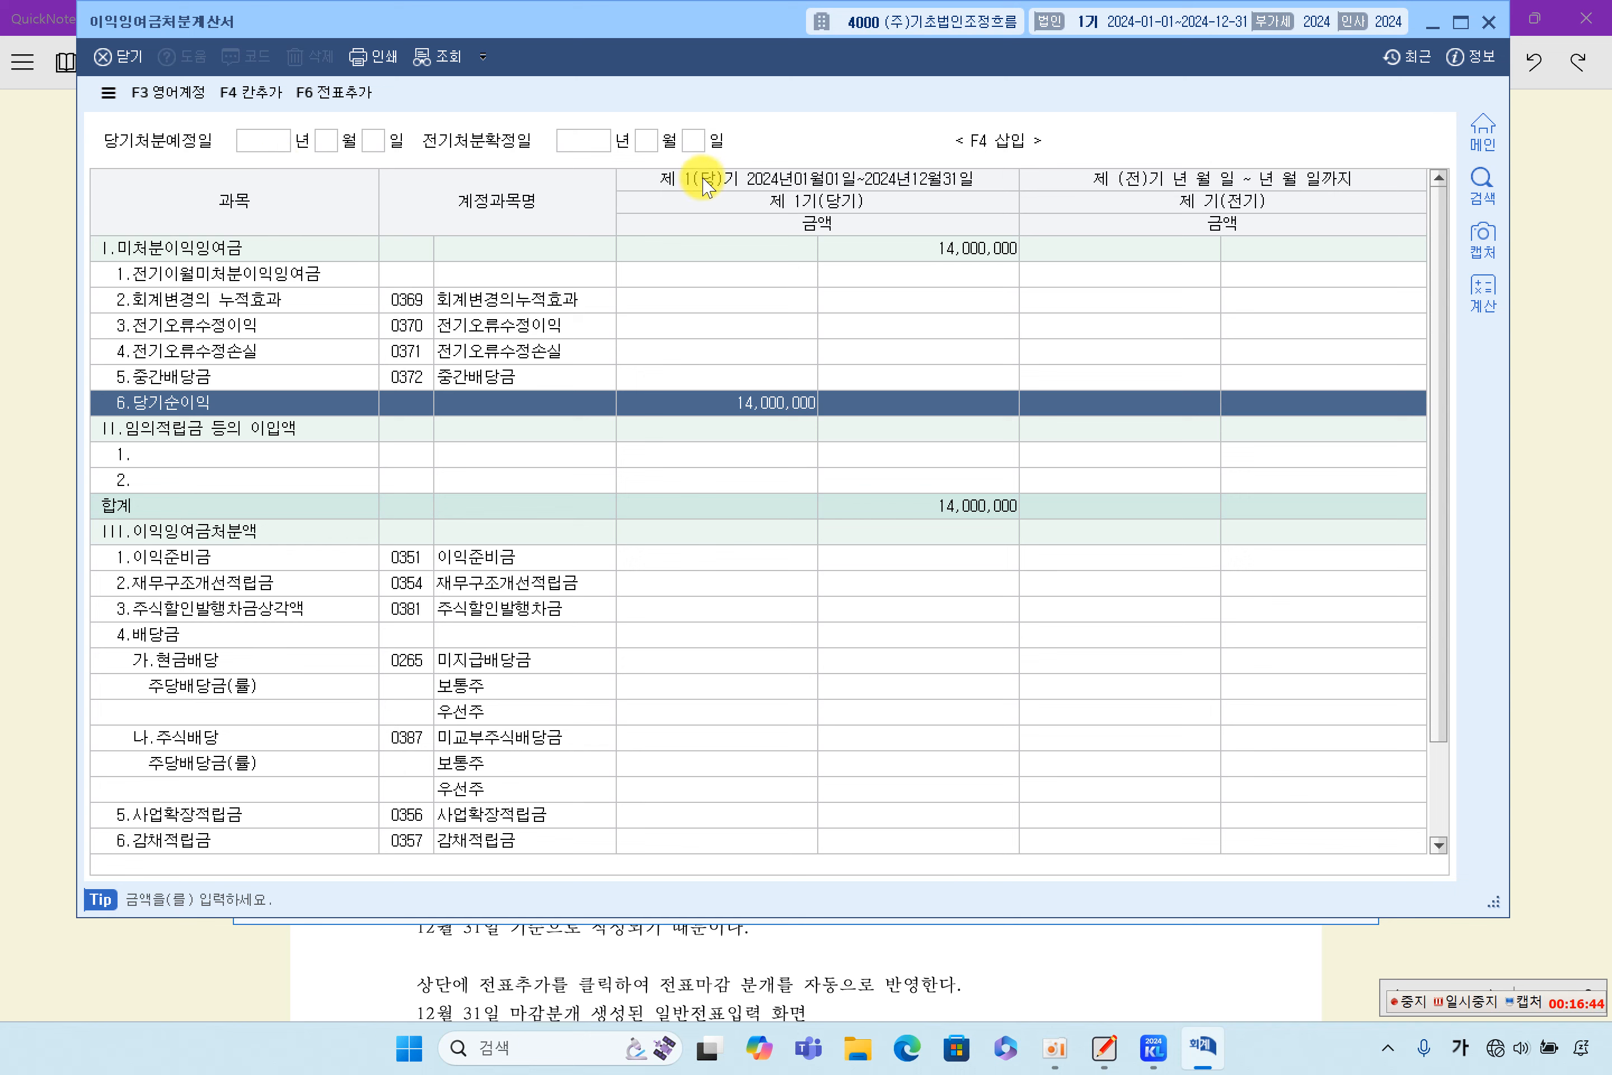
- Generate the closing entries from the 이익잉여금처분계산서 with 전표추가 and close the statement
click(336, 94)
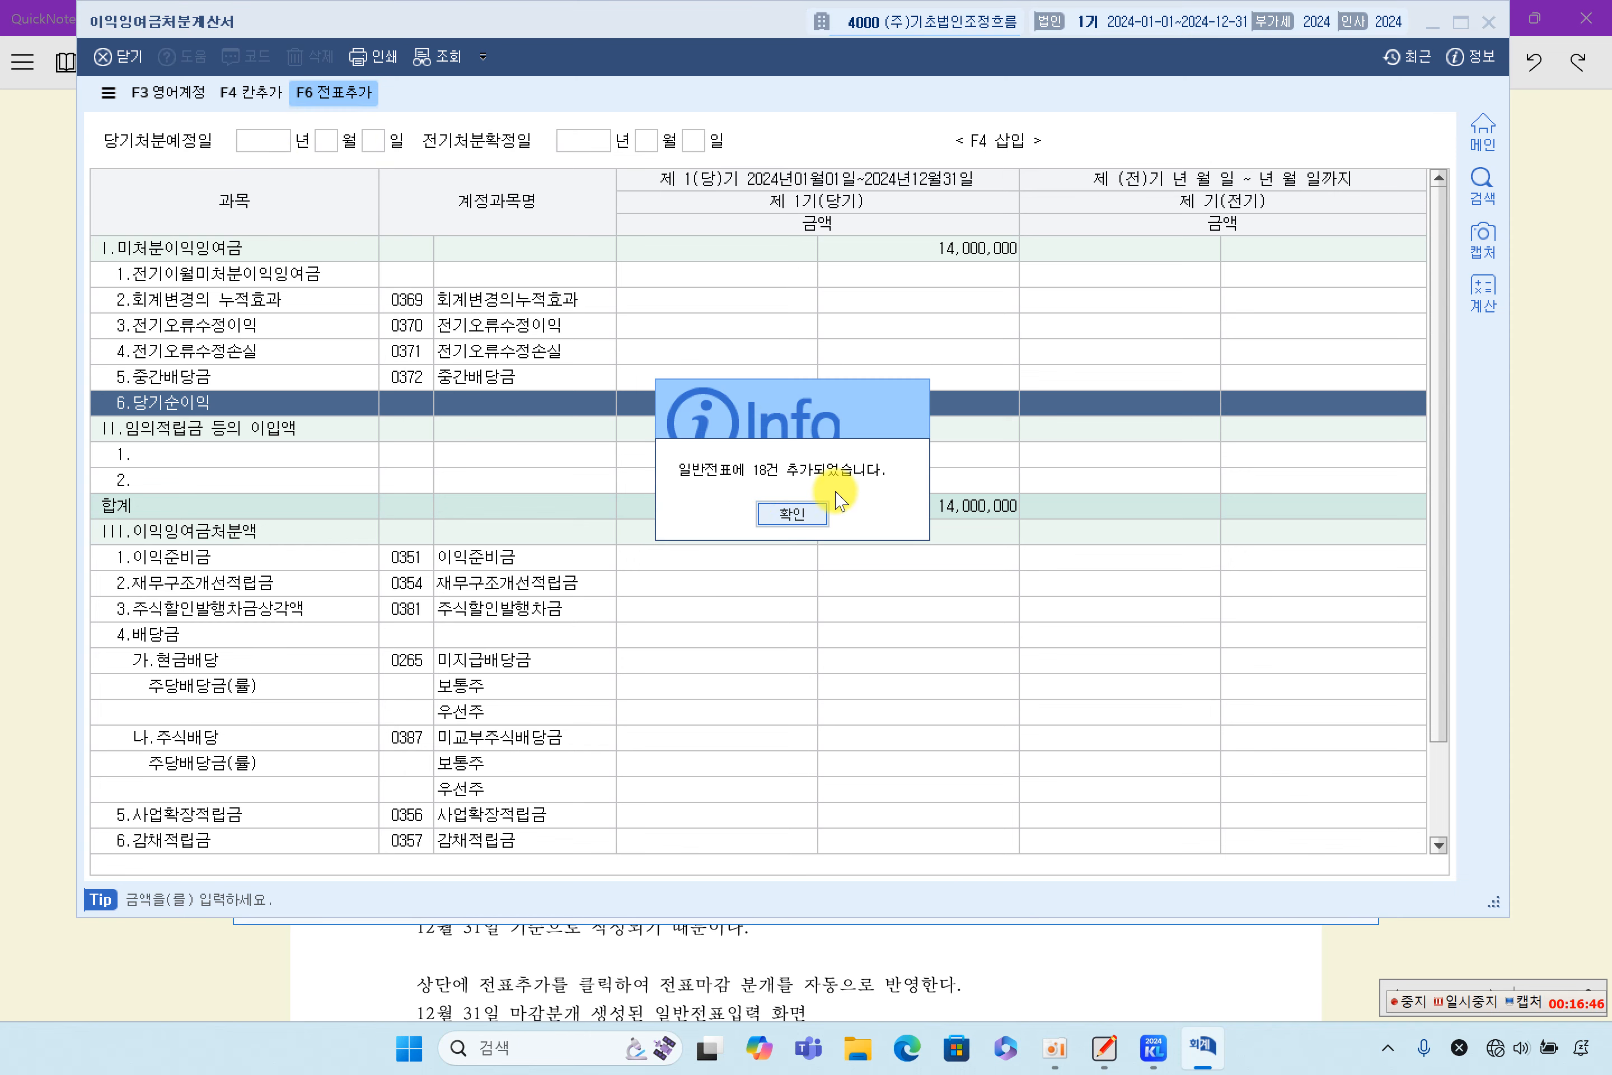
click(791, 514)
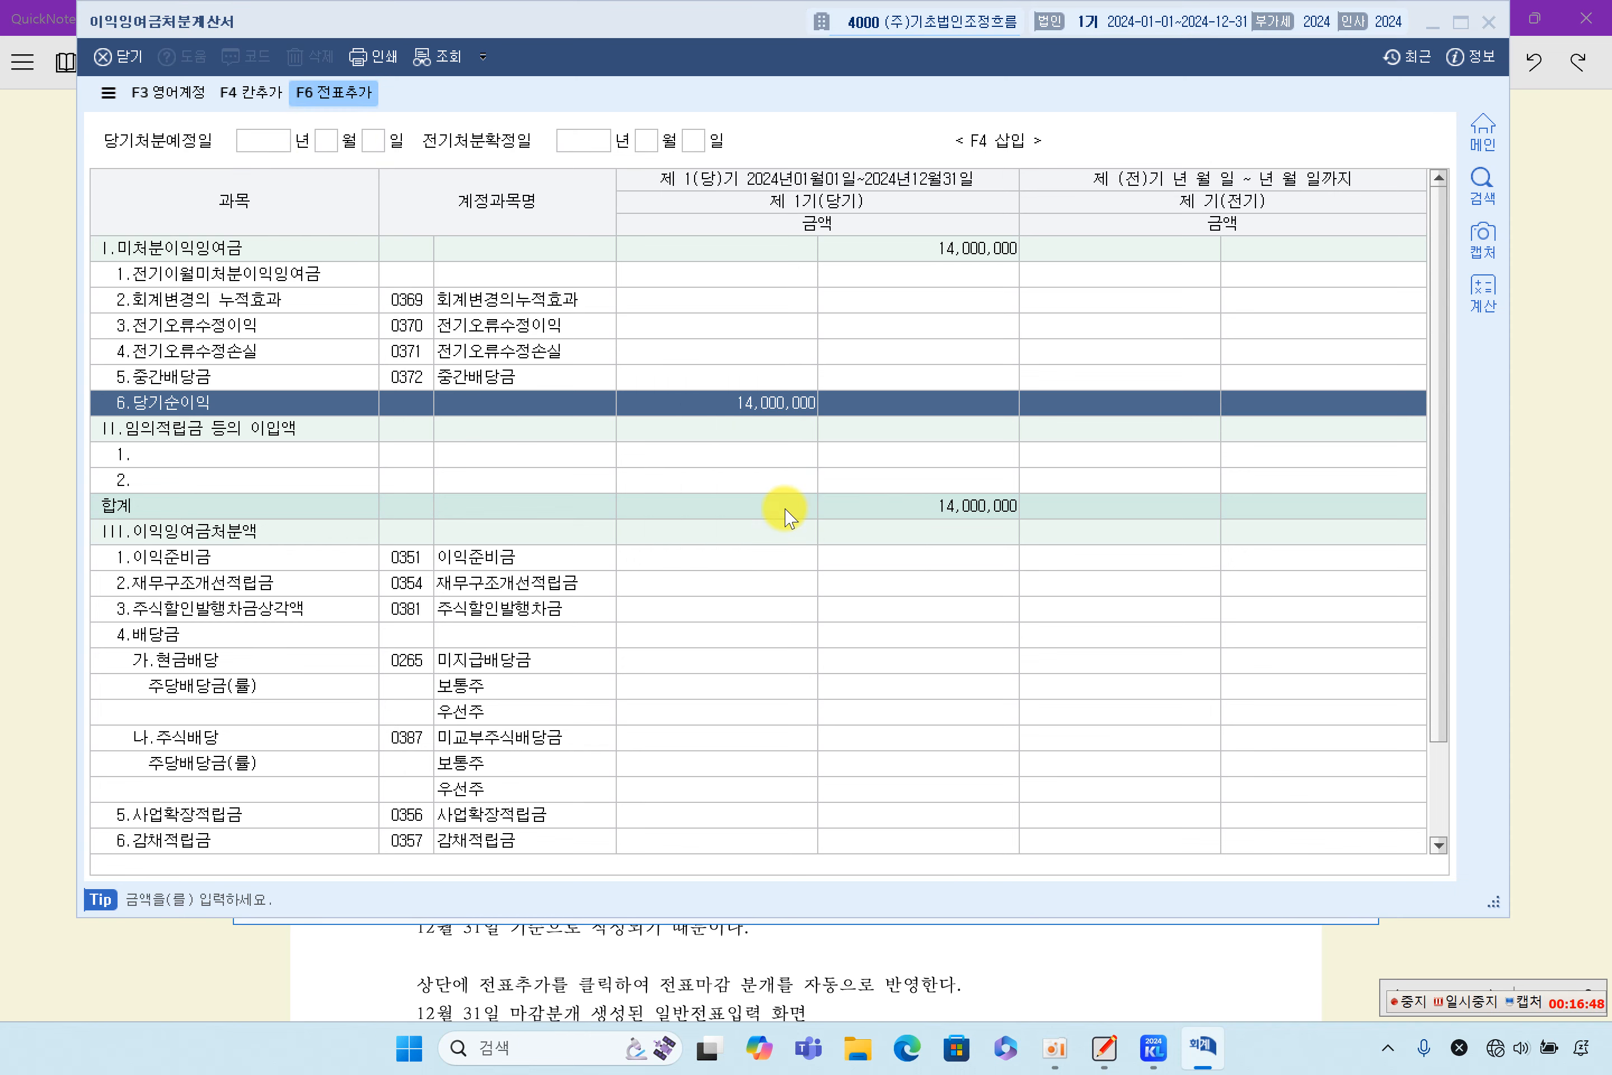
click(1488, 23)
- Review the December 31 closing-entry table in QuickNote Whiteboard, and load 일반전표입력 in KcLep for December 31, 2024
scroll(971, 759, down, 5)
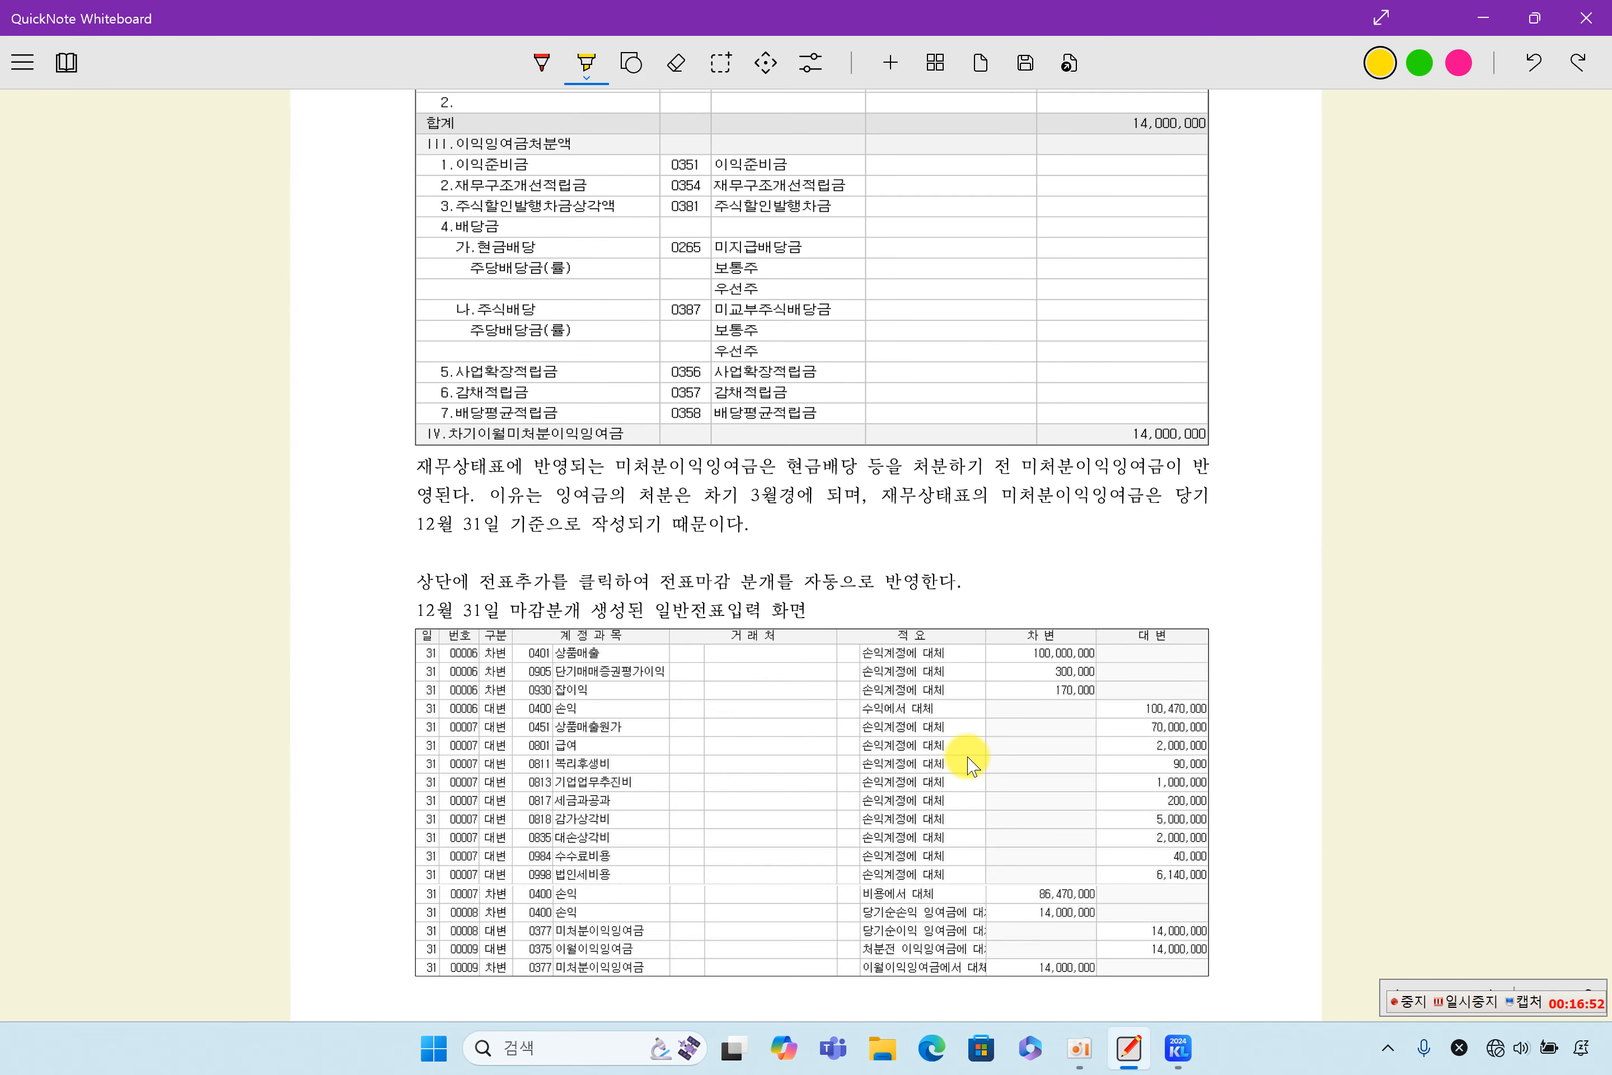
scroll(760, 655, down, 2)
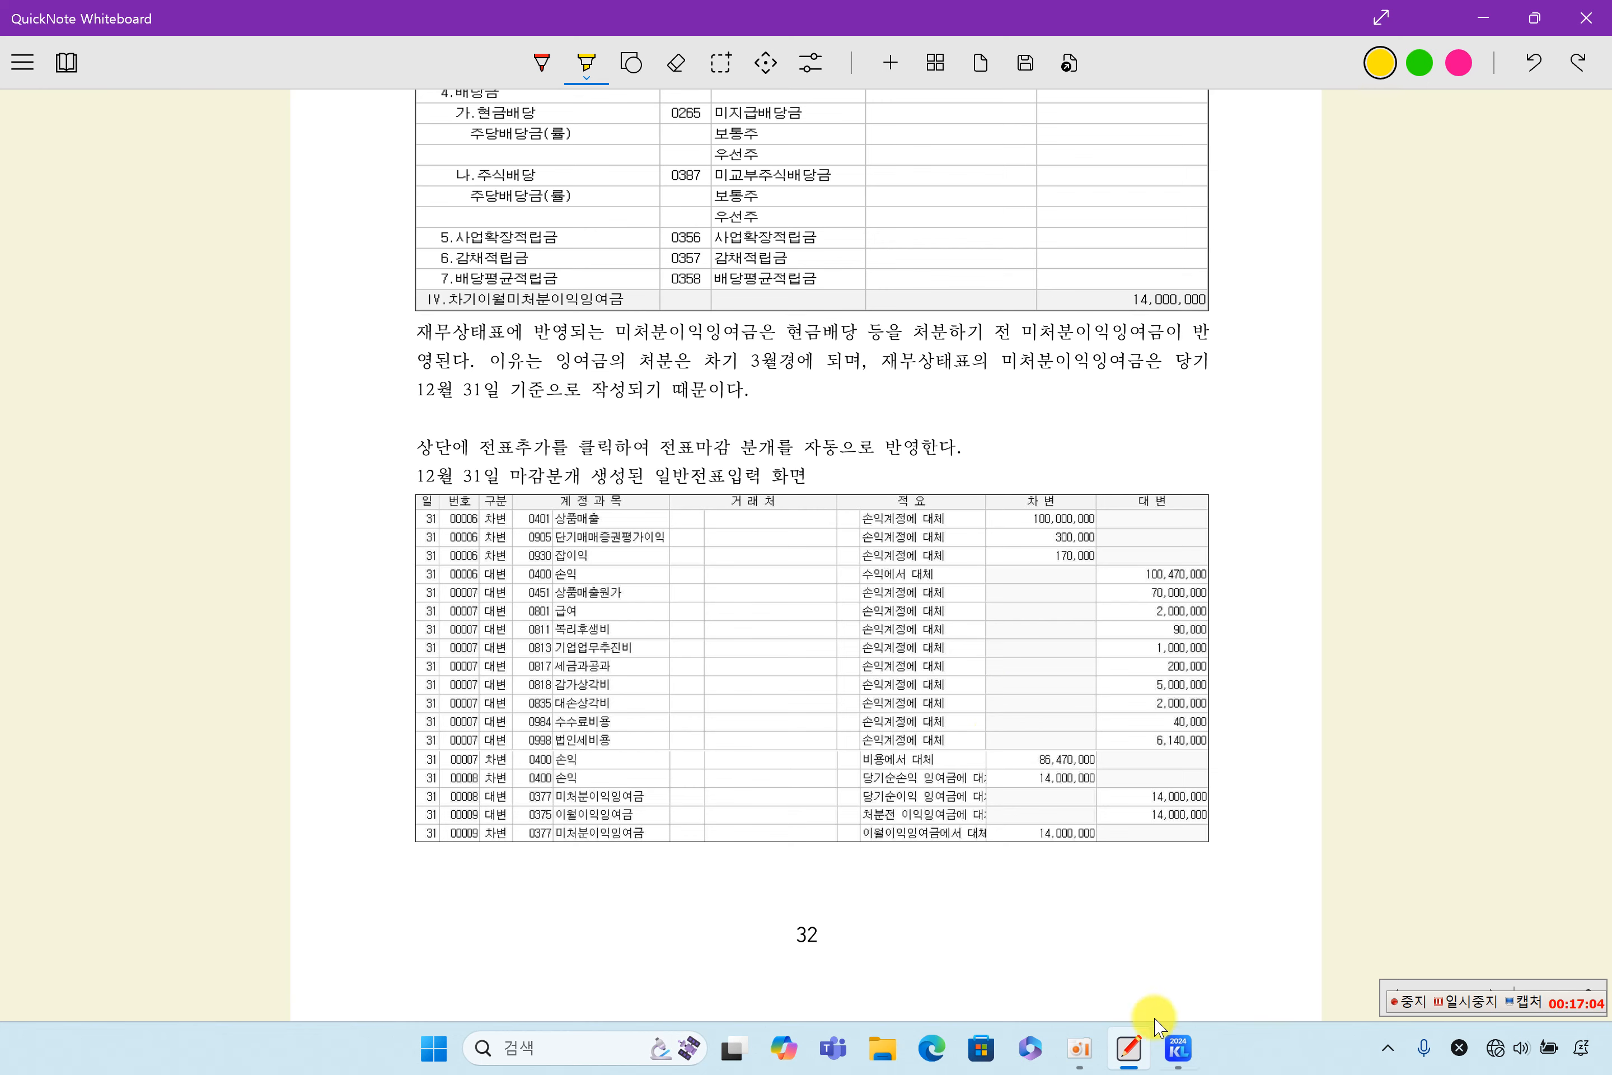
click(1177, 1046)
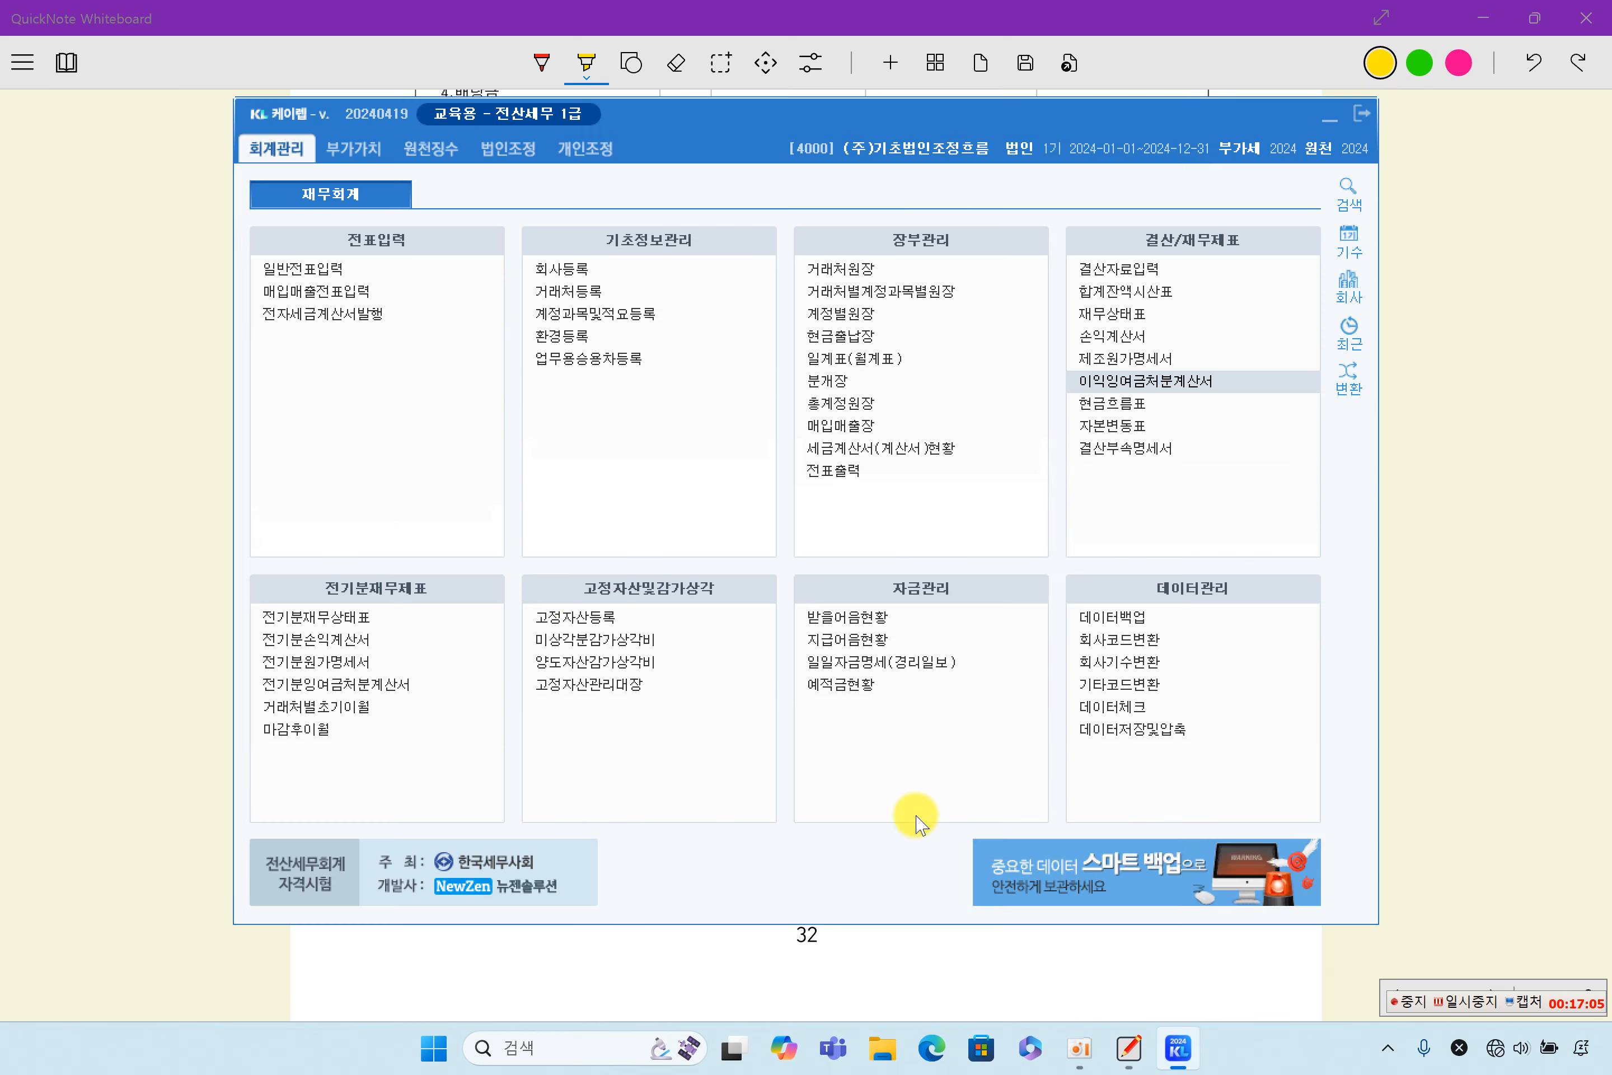
click(319, 268)
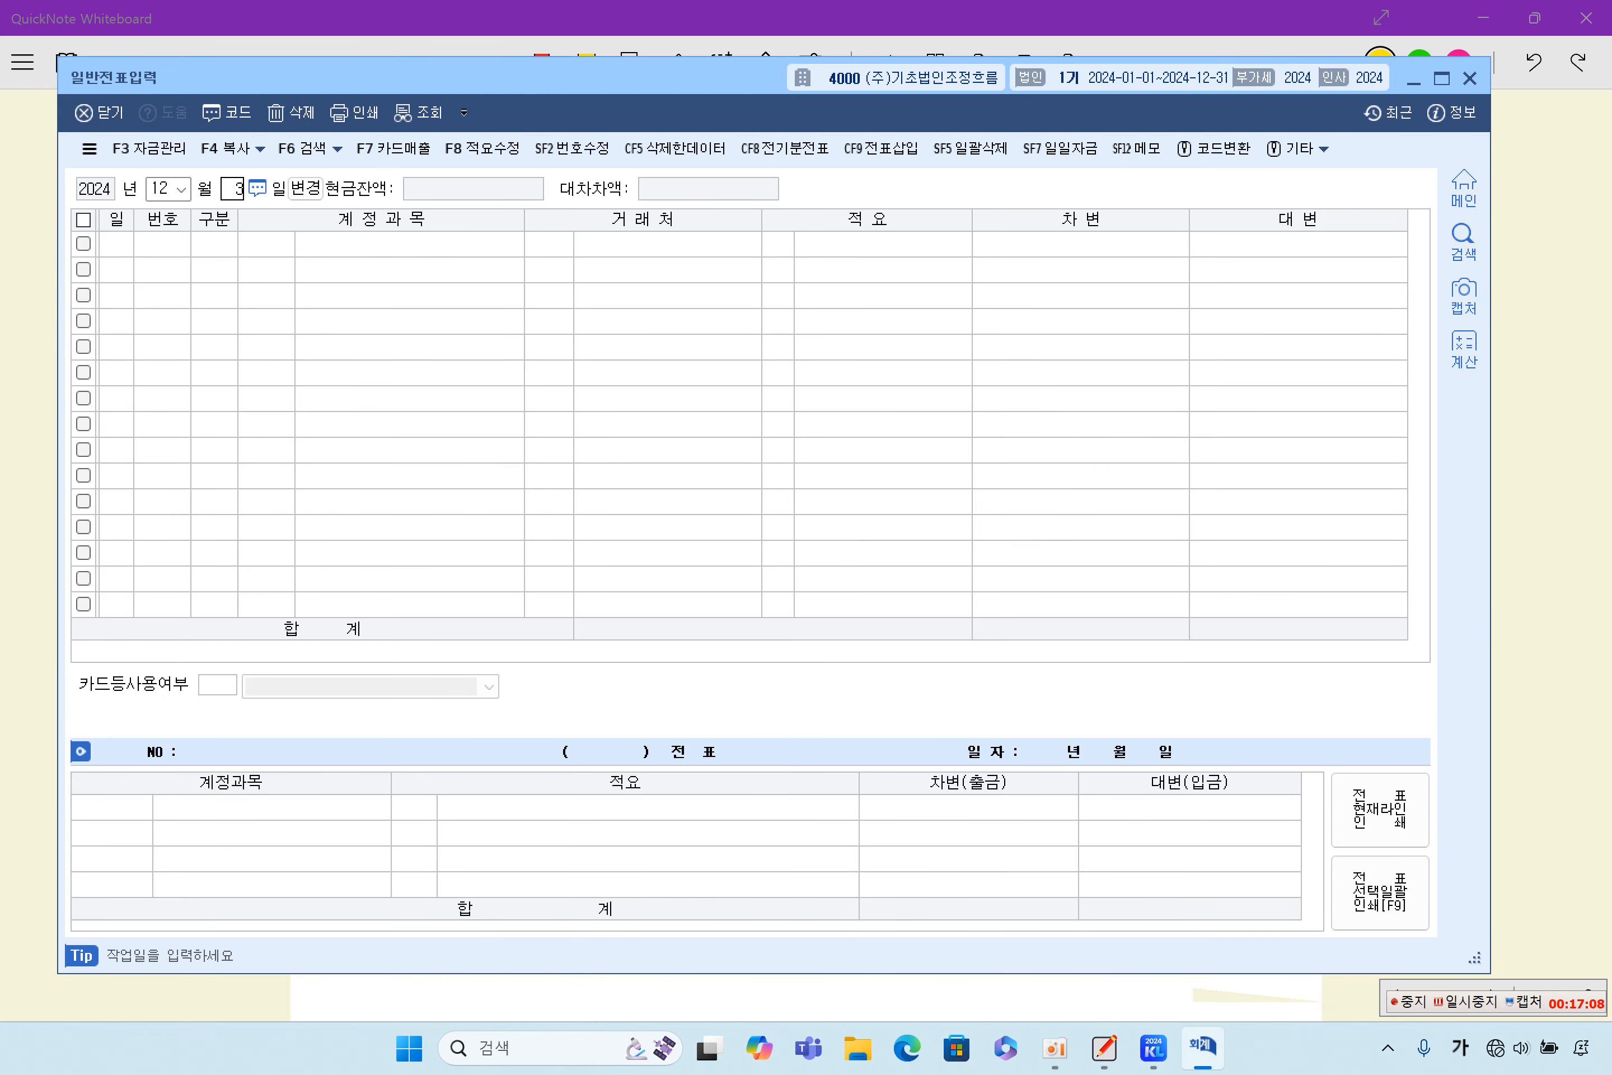
scroll(615, 416, up, 5)
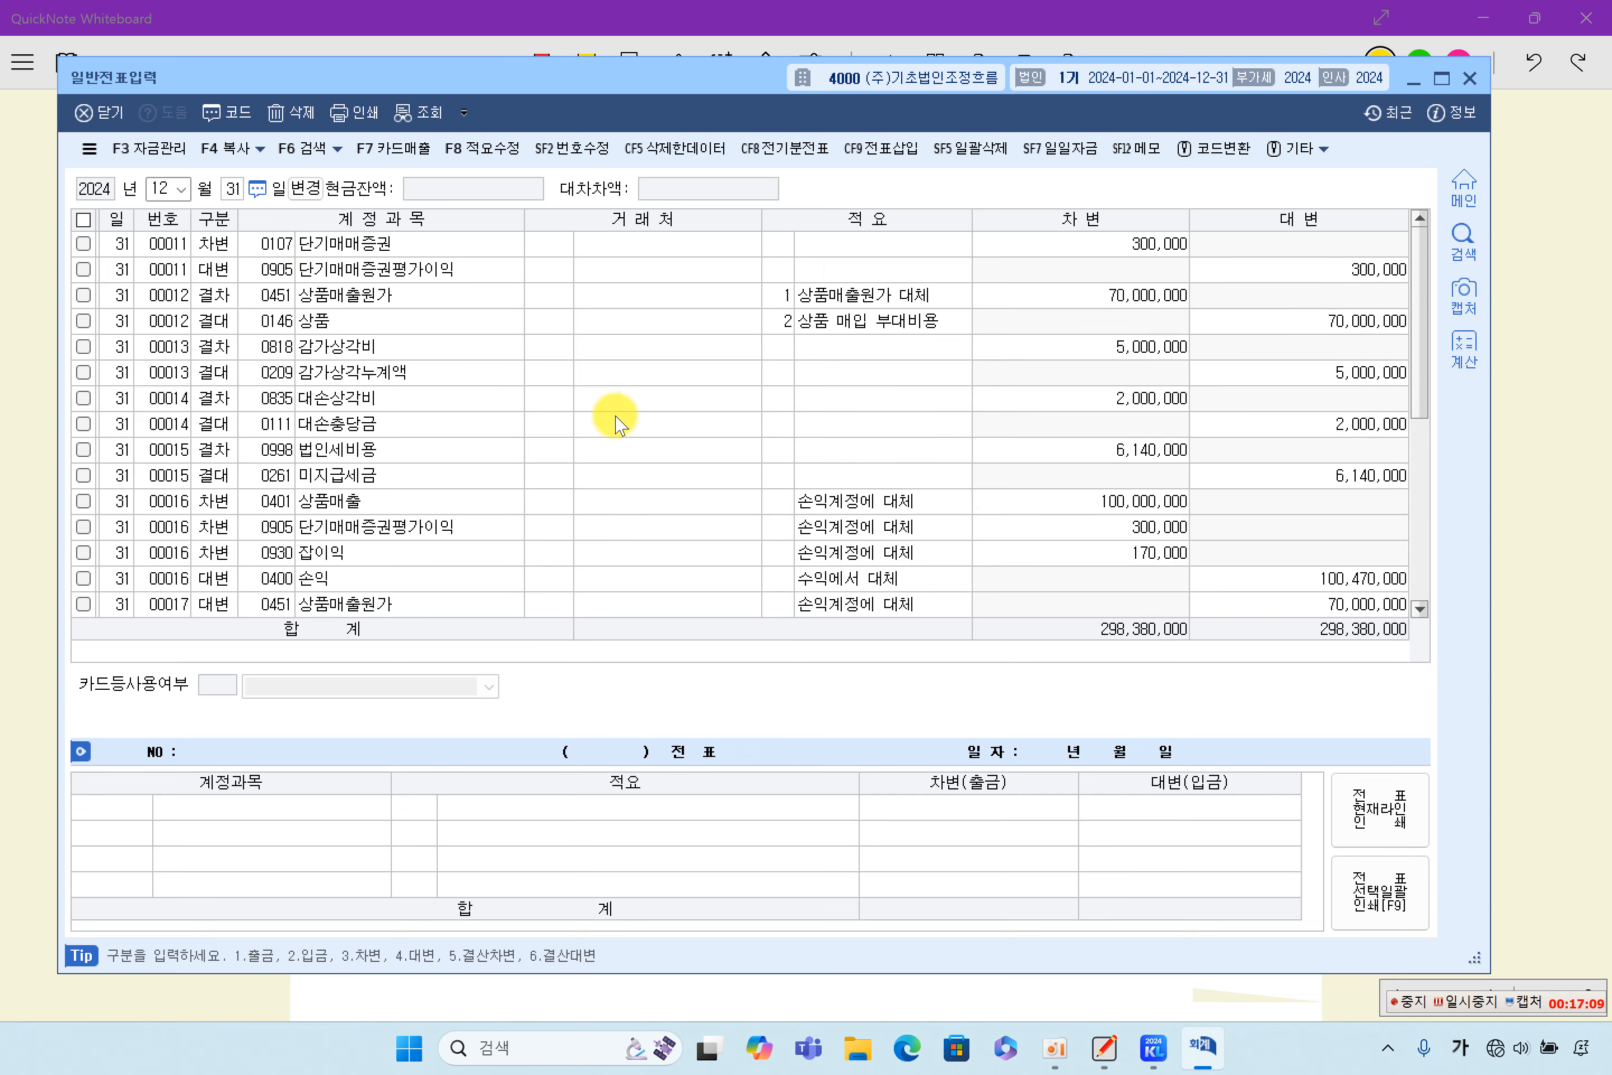
- Examine voucher 00016, which transfers 상품매출, 단기매매증권평가이익 and 잡이익 to 손익
click(709, 269)
scroll(777, 398, down, 4)
scroll(777, 404, down, 1)
click(702, 321)
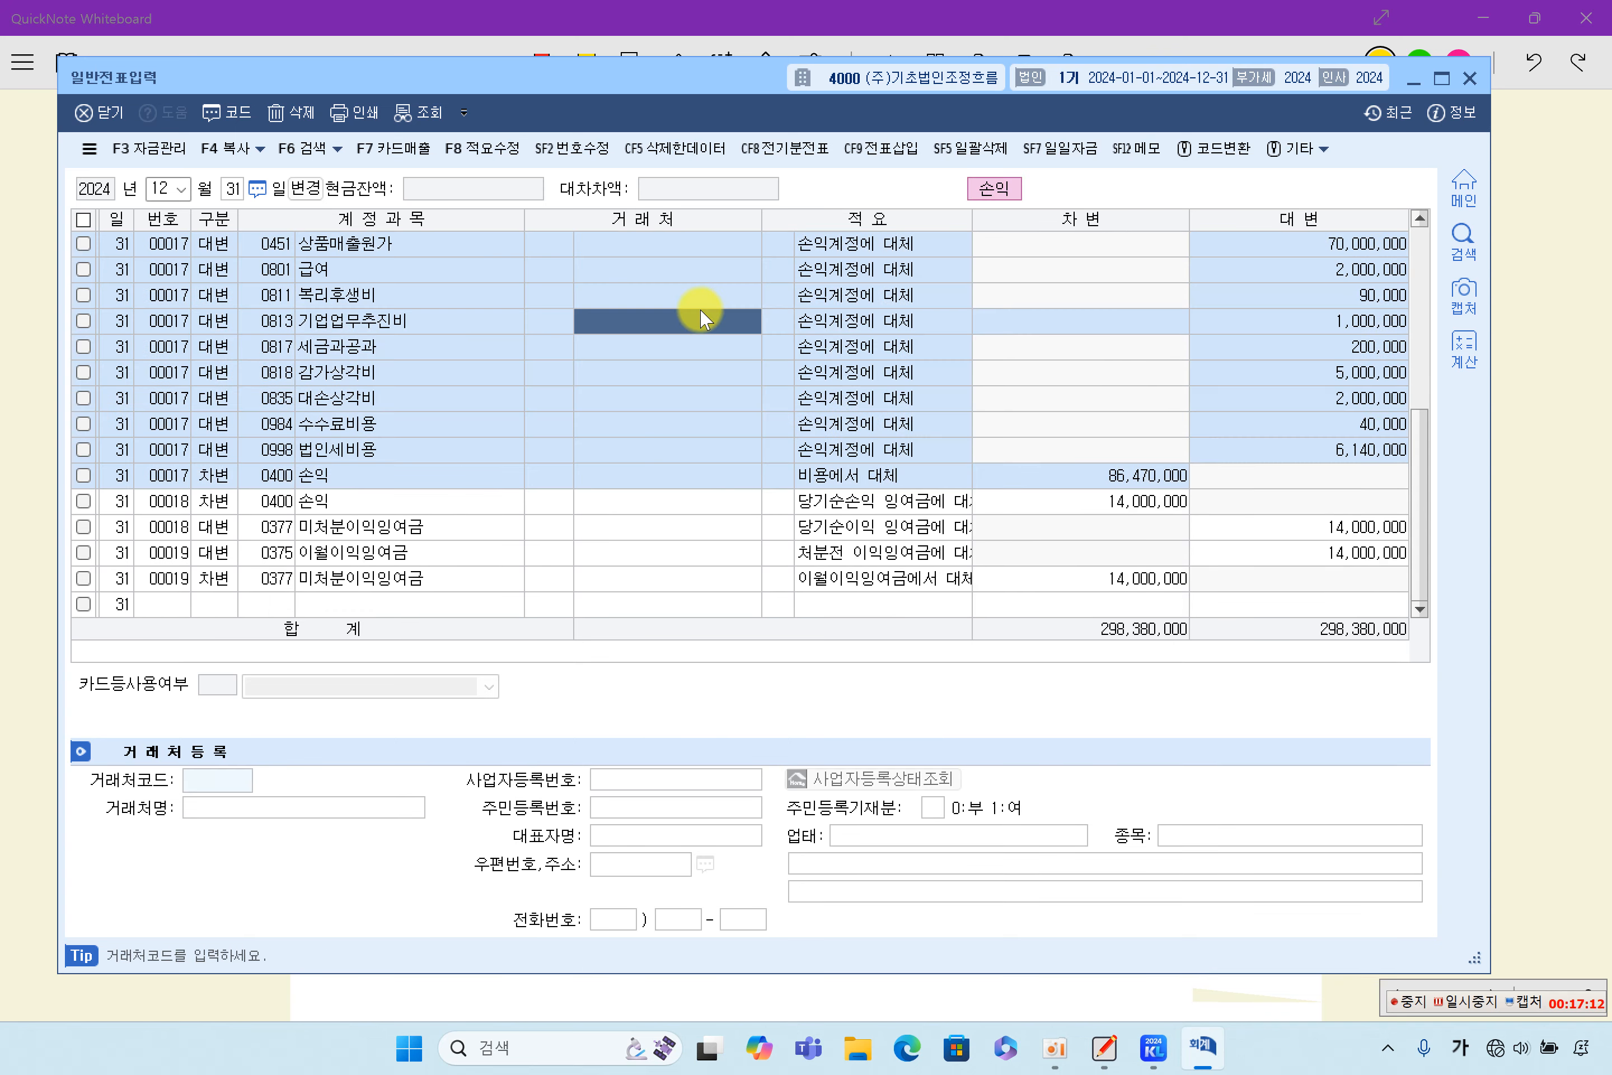
scroll(708, 340, up, 1)
click(858, 251)
scroll(1151, 424, up, 1)
scroll(1152, 391, up, 1)
scroll(1159, 378, down, 1)
click(1134, 299)
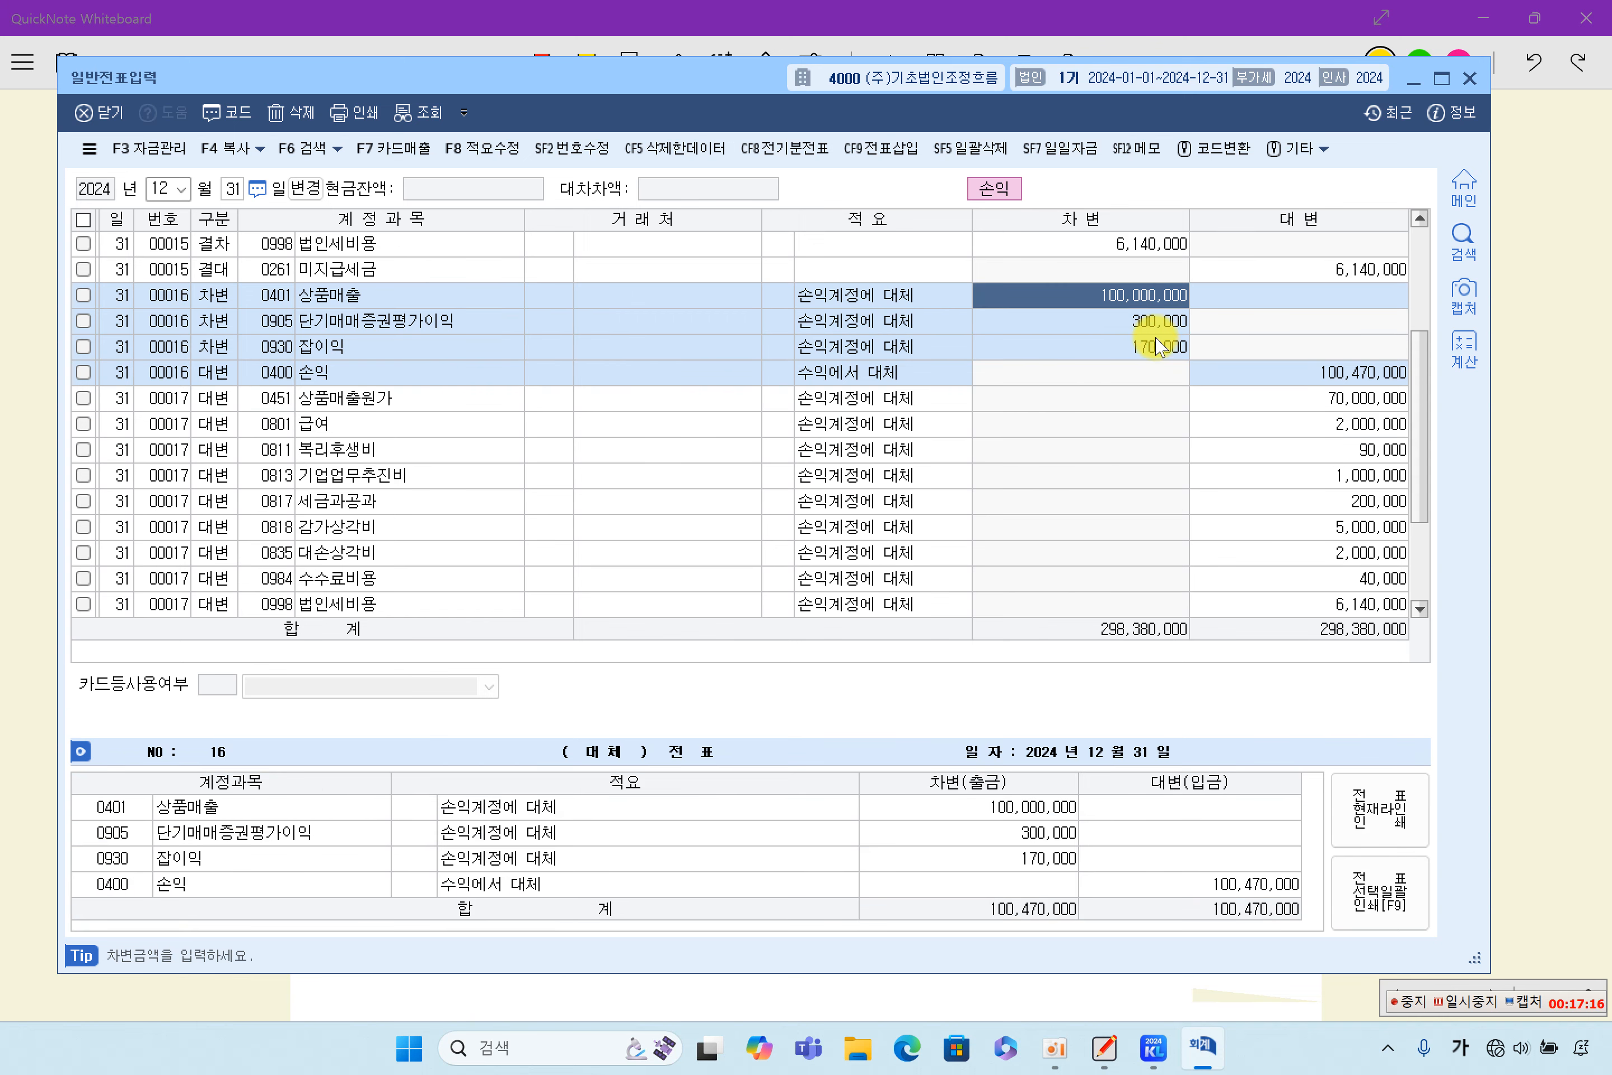
click(1112, 320)
click(1141, 346)
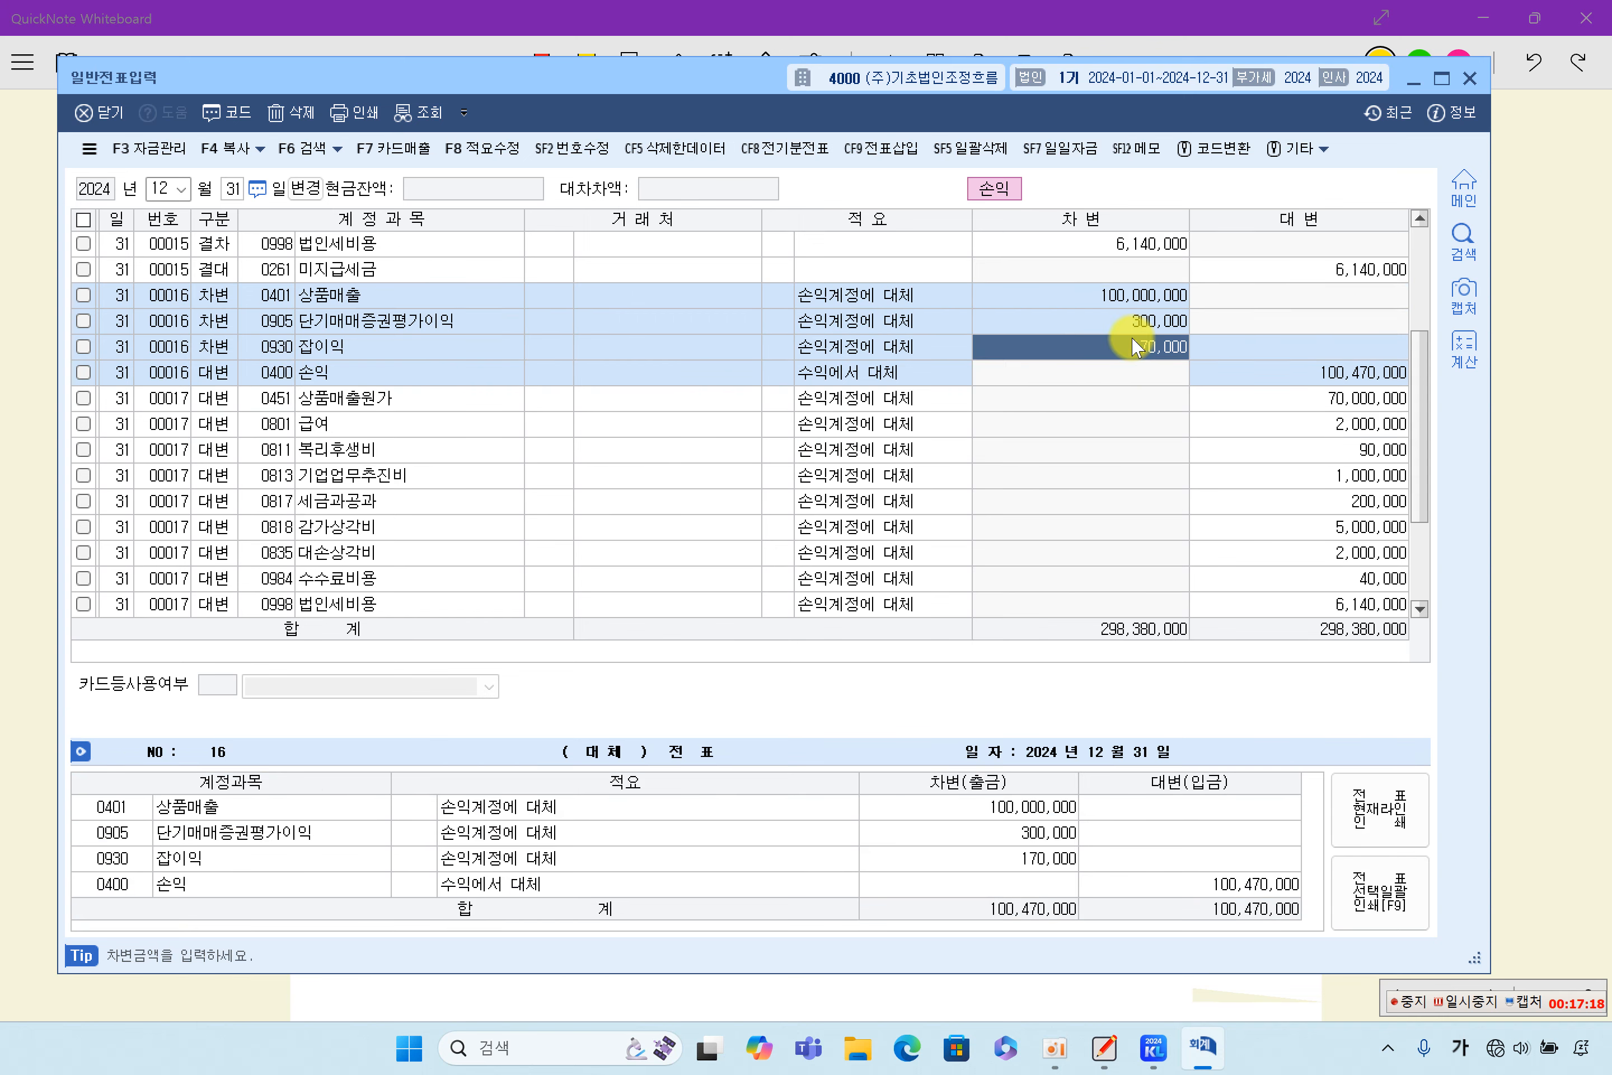
click(1274, 377)
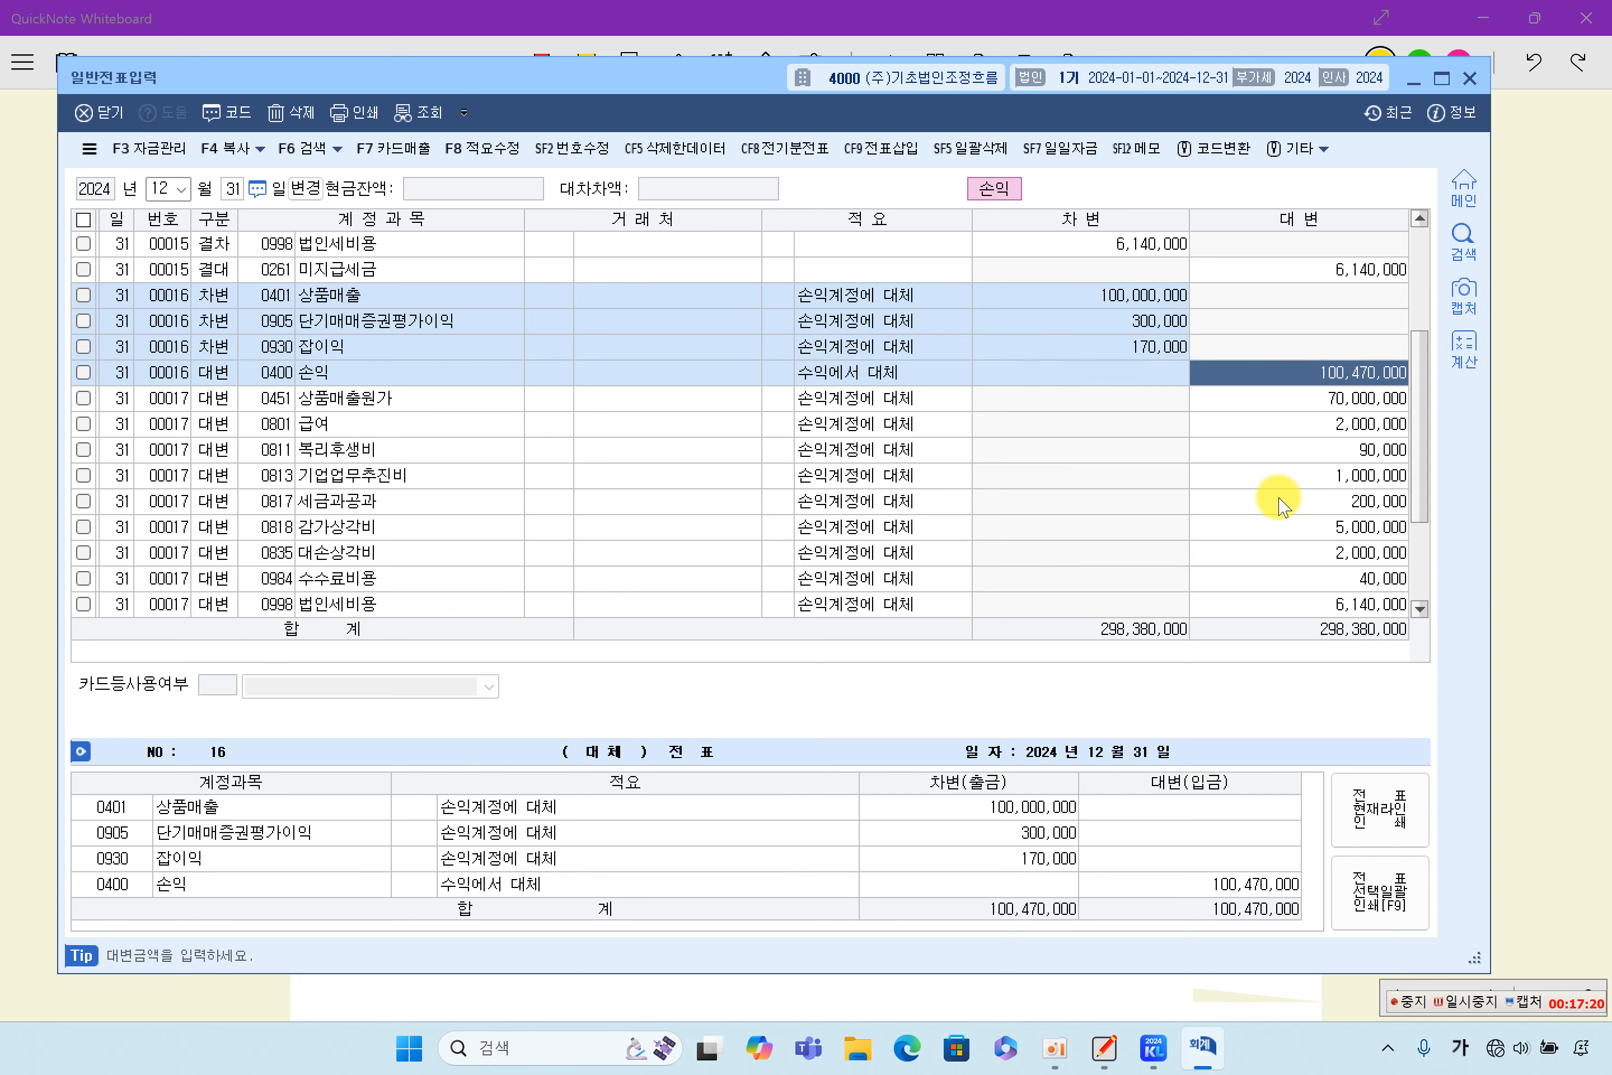
- Examine the expense transfers in voucher 00017 and compare its 손익 debit with the 손익 credit in voucher 00016
scroll(1279, 506, down, 2)
click(1322, 305)
click(1125, 476)
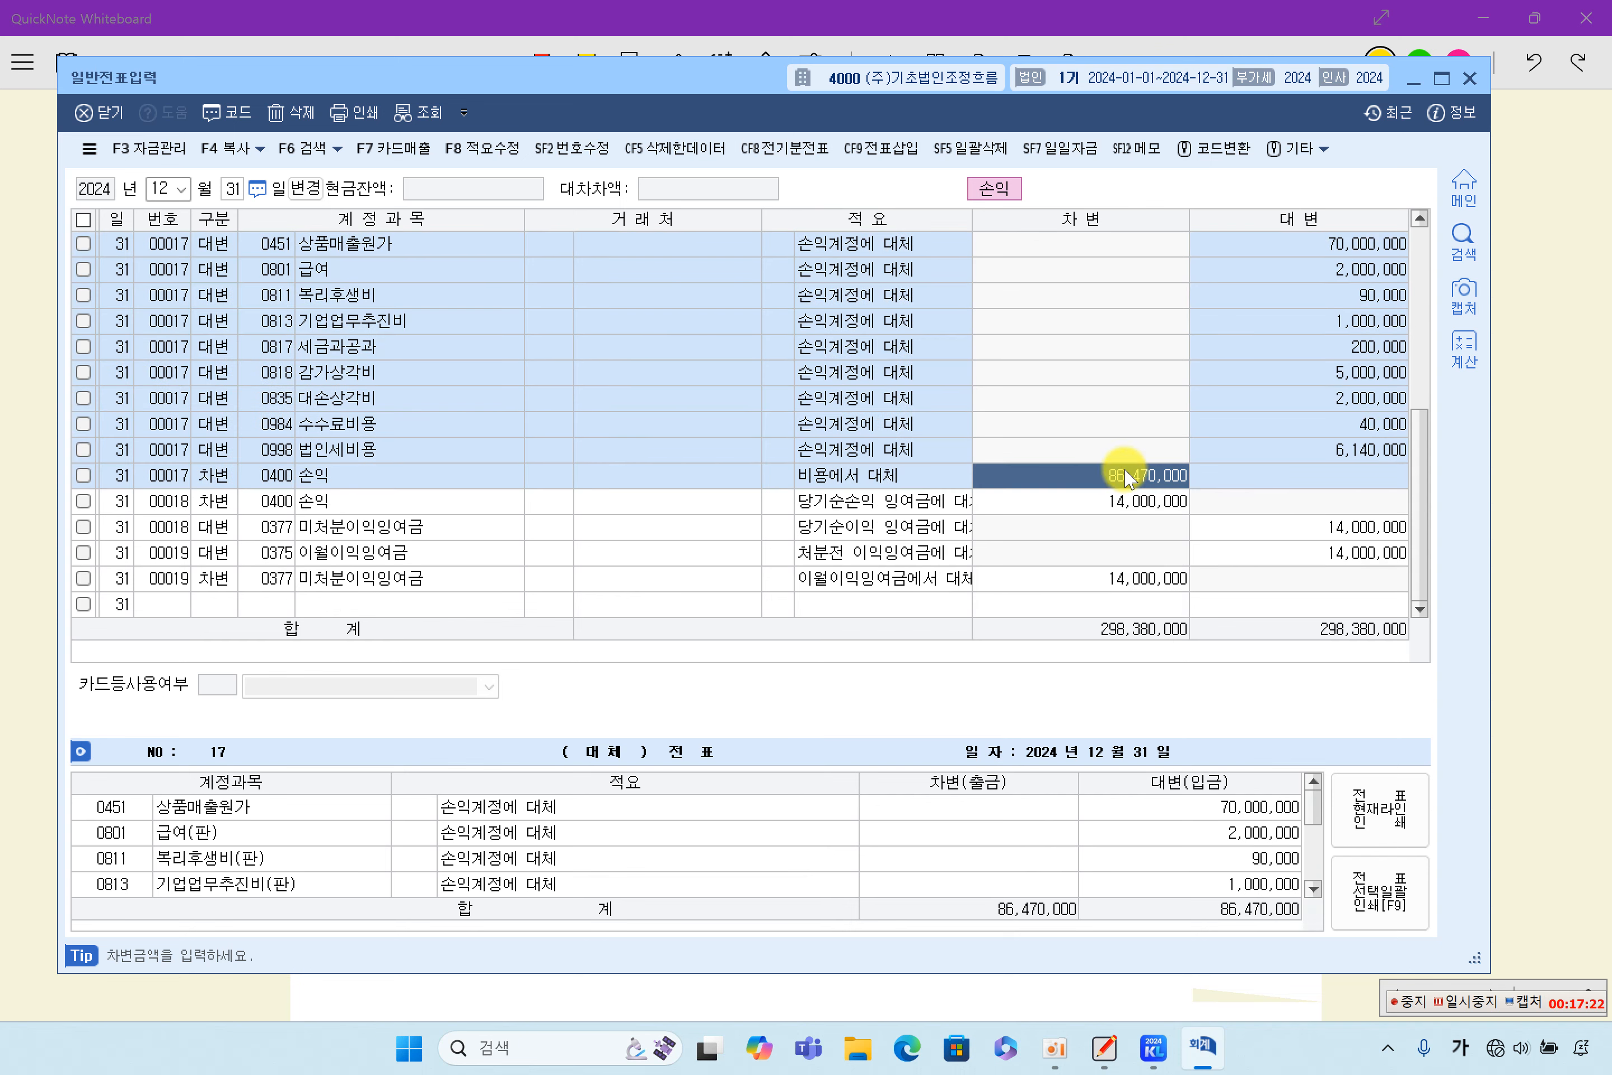
scroll(1218, 533, up, 2)
click(1304, 372)
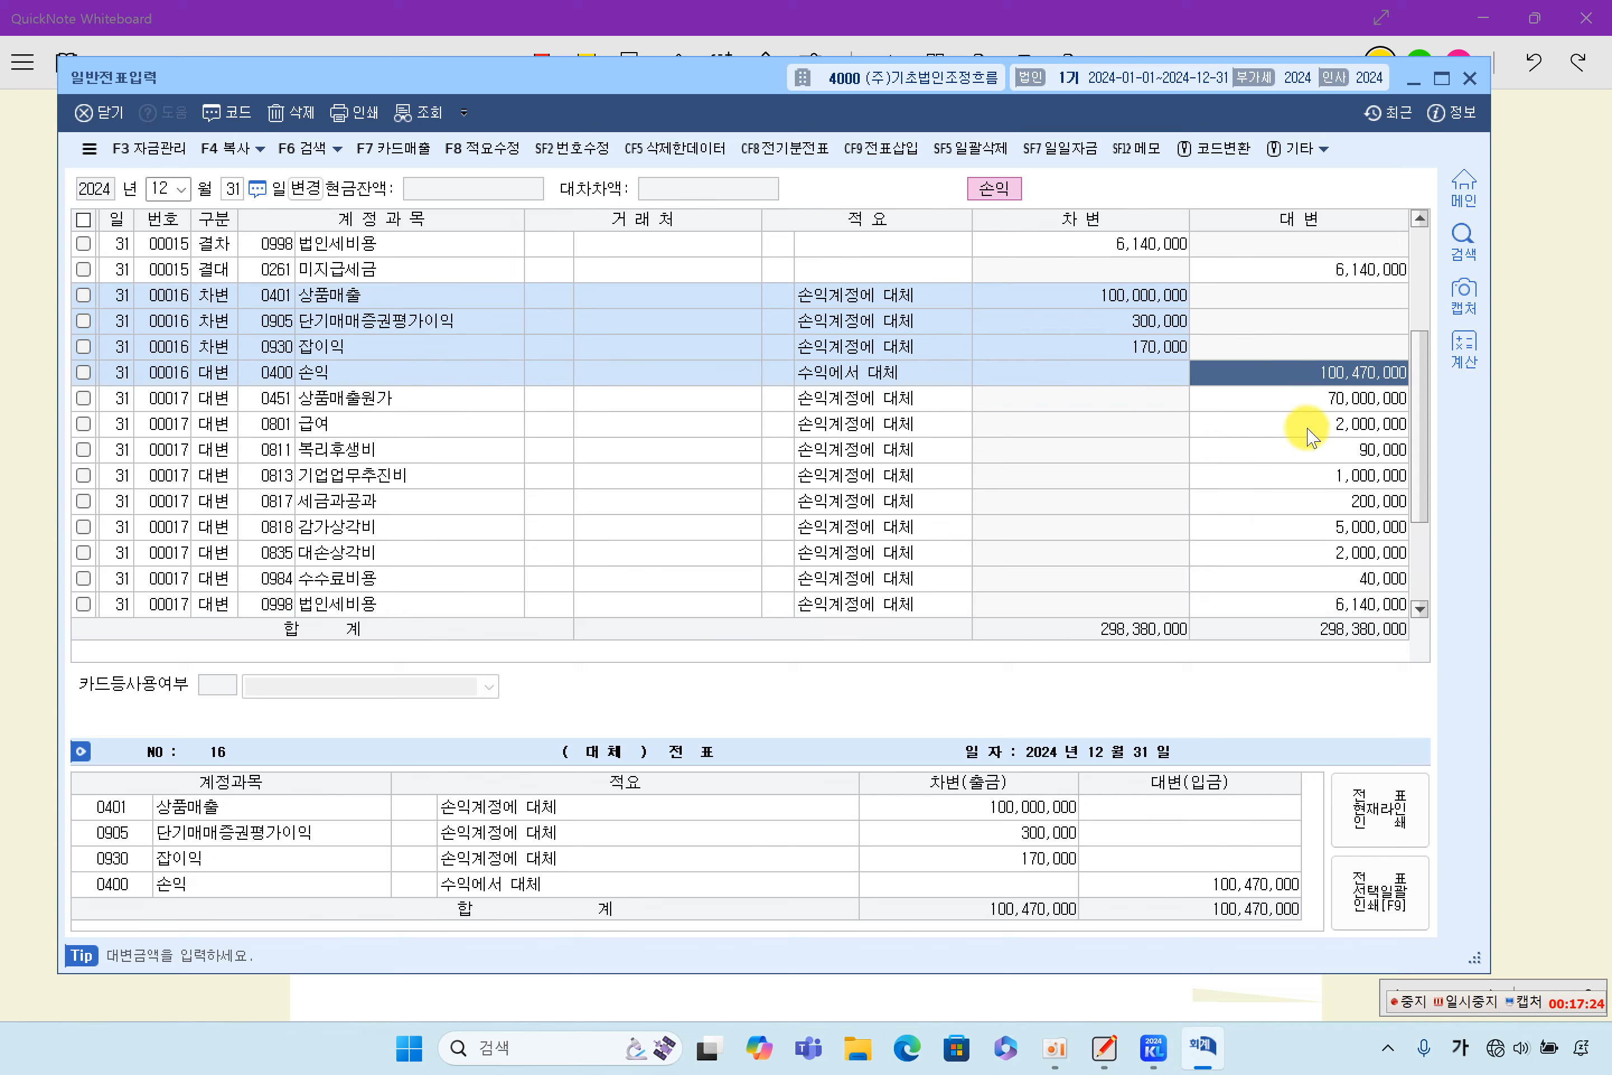
scroll(1296, 430, down, 2)
click(1124, 477)
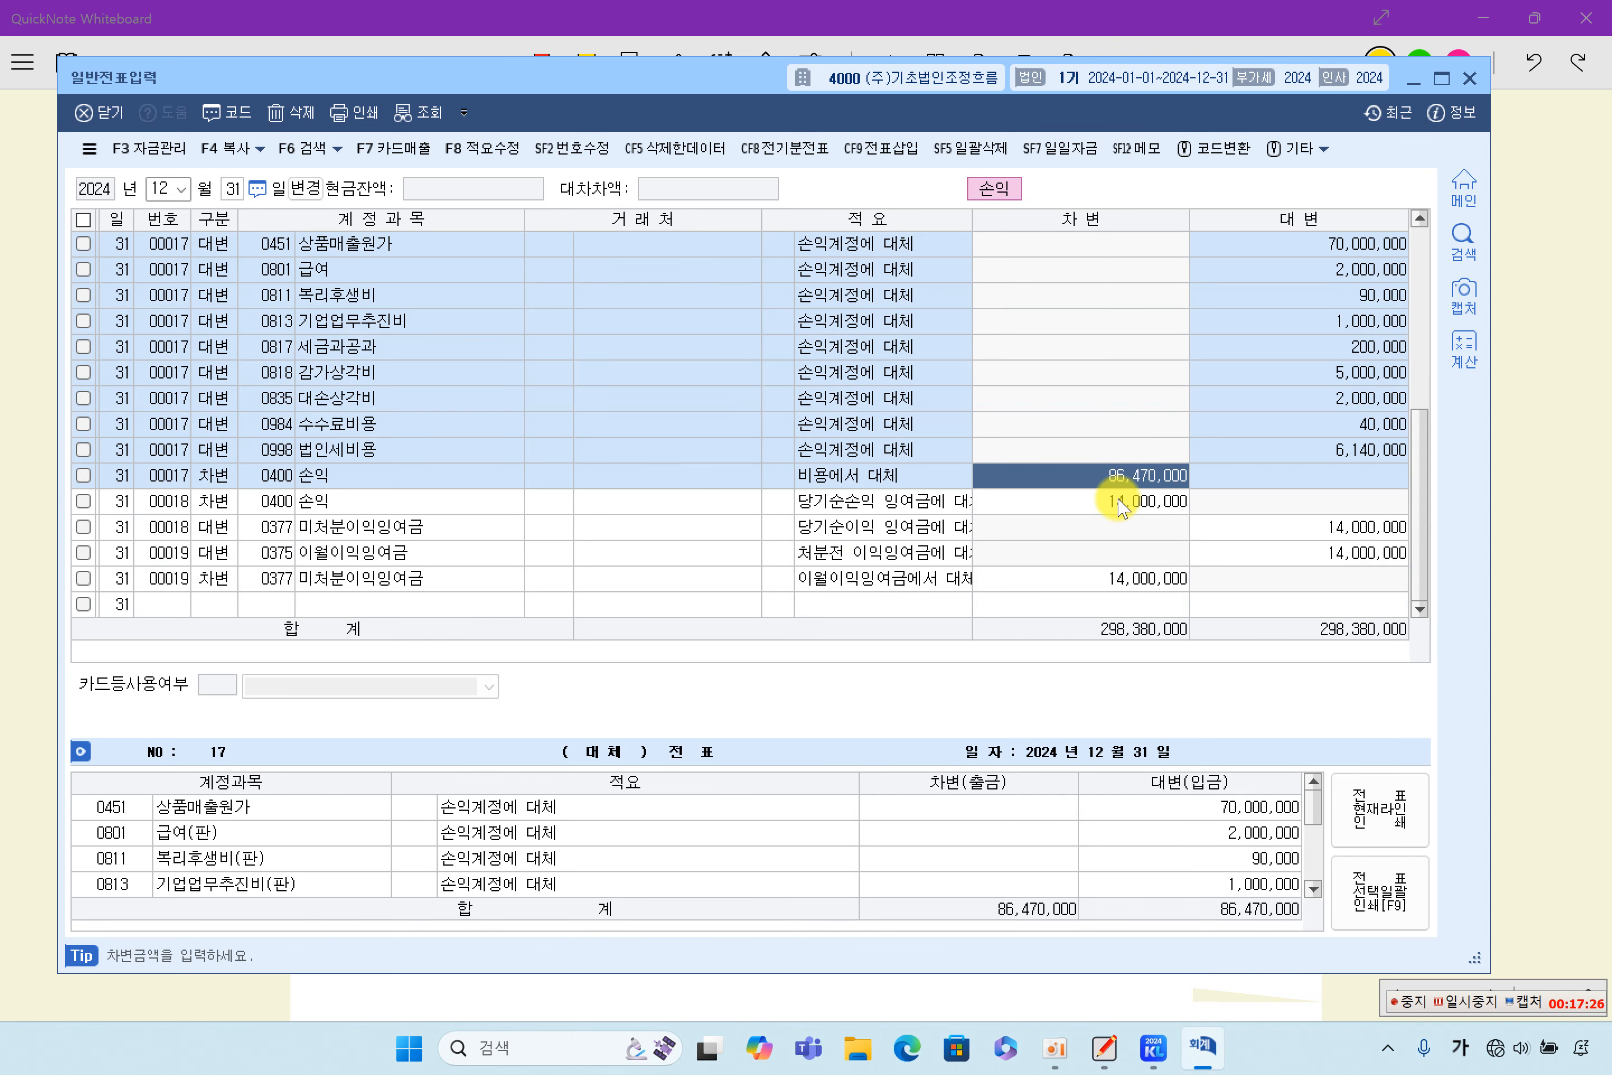
- Examine the 손익, 미처분이익잉여금 and 이월이익잉여금 lines of vouchers 00018 and 00019, and close 일반전표입력
click(1118, 500)
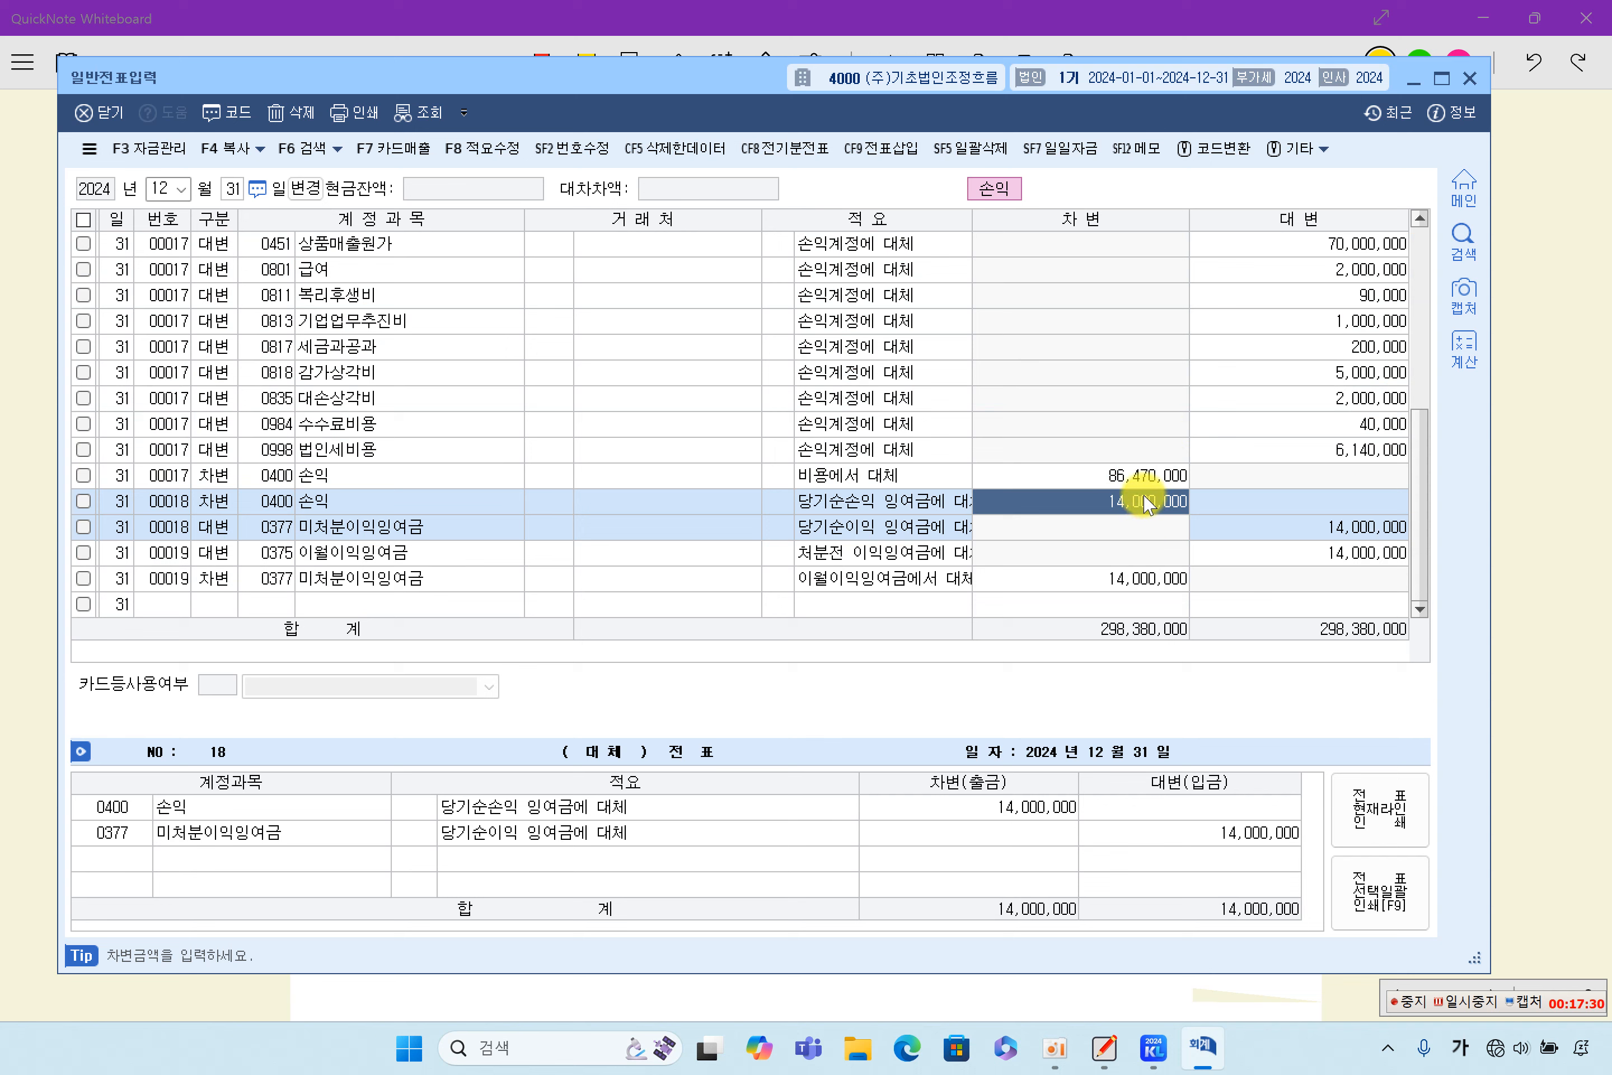
click(1305, 531)
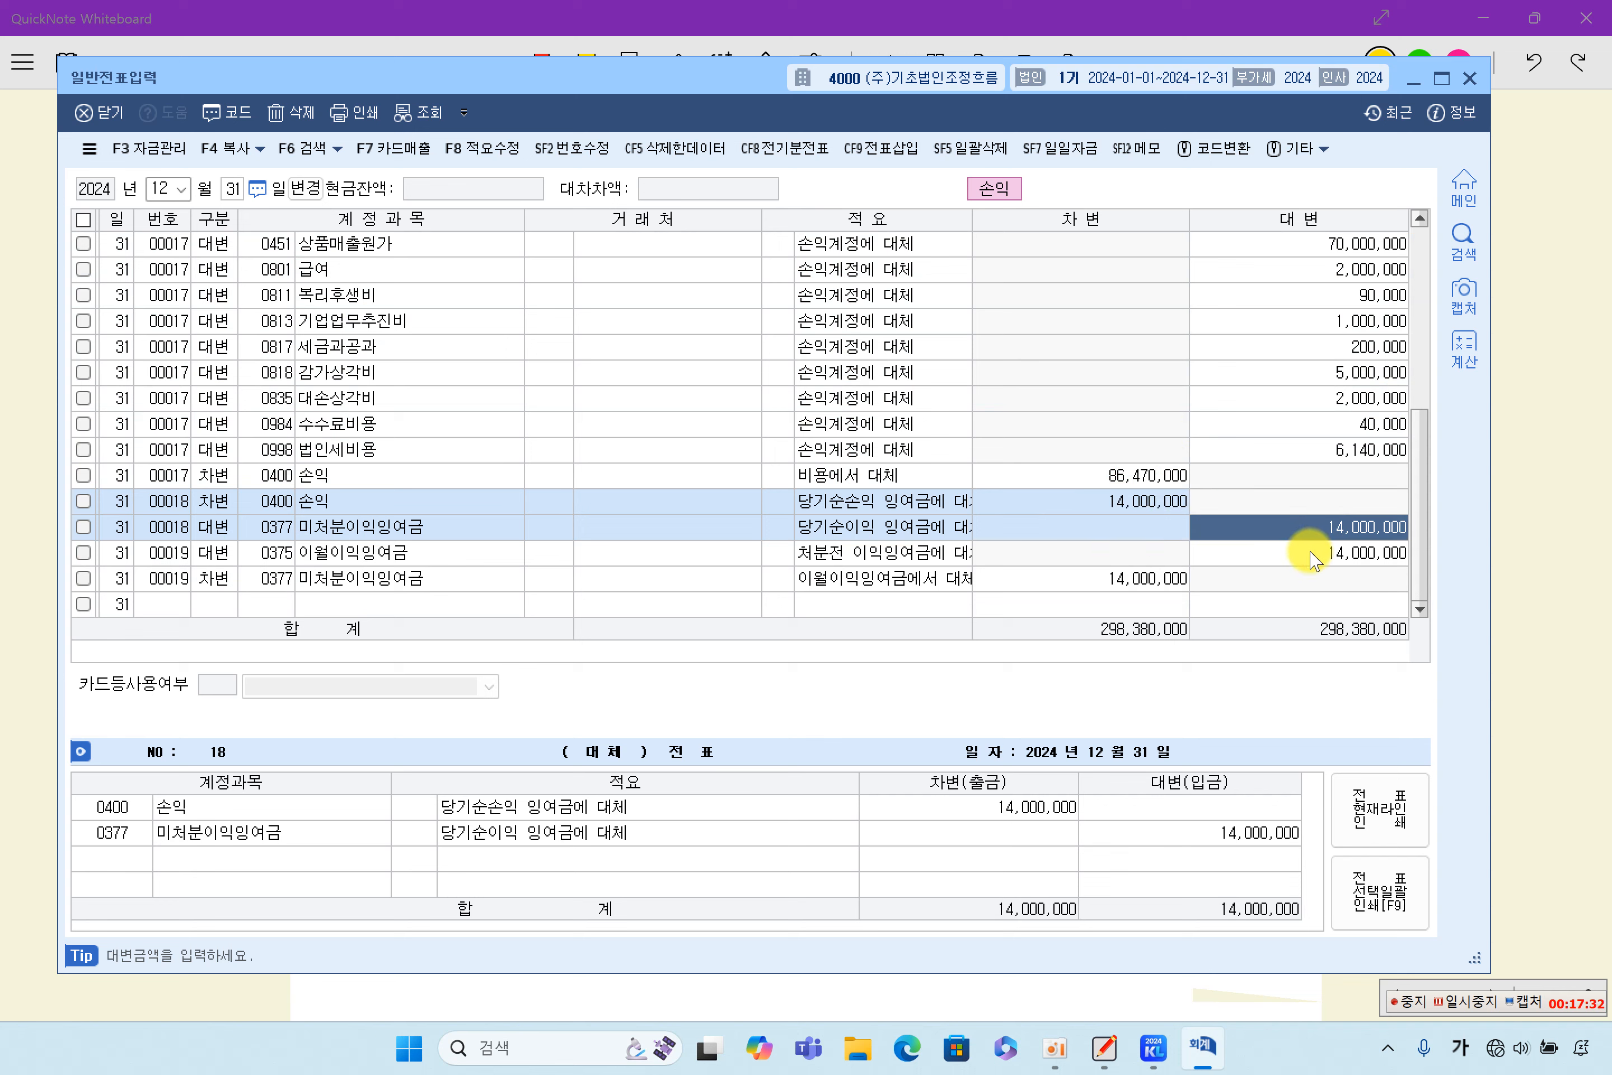
click(1085, 579)
click(1313, 555)
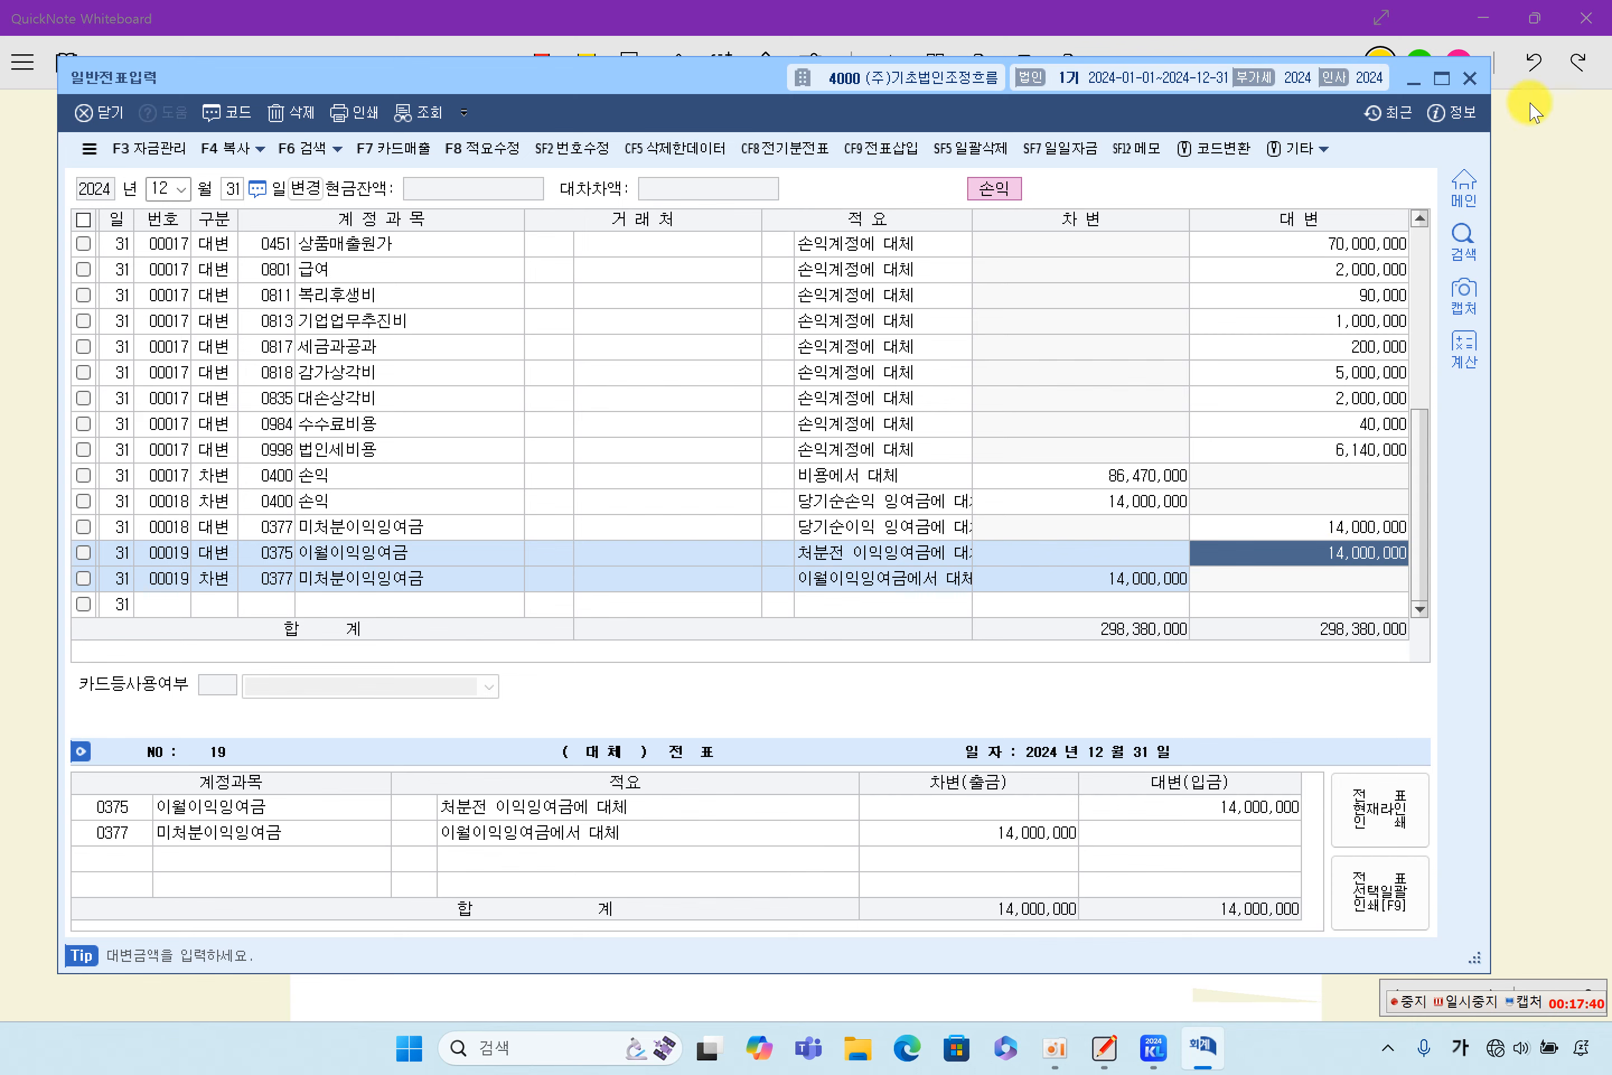
click(1469, 78)
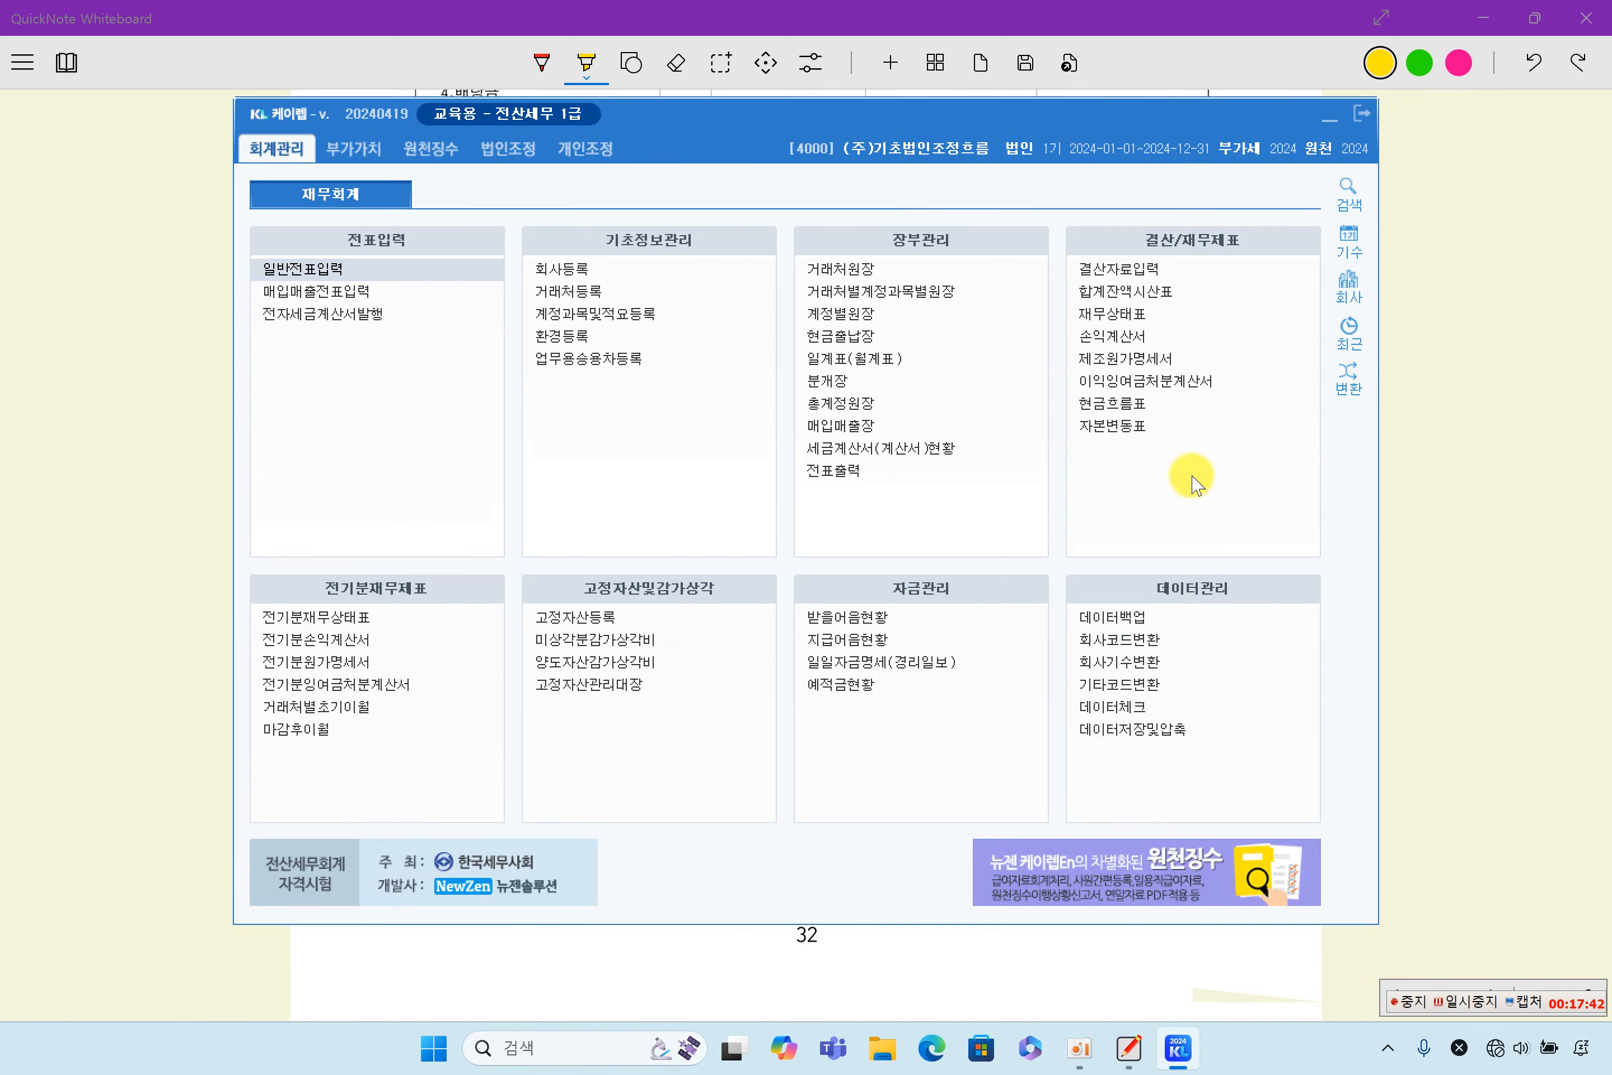
- Load the 재무상태표 for December 2024 and examine its 미처분이익잉여금 and 자본금 rows
click(1141, 324)
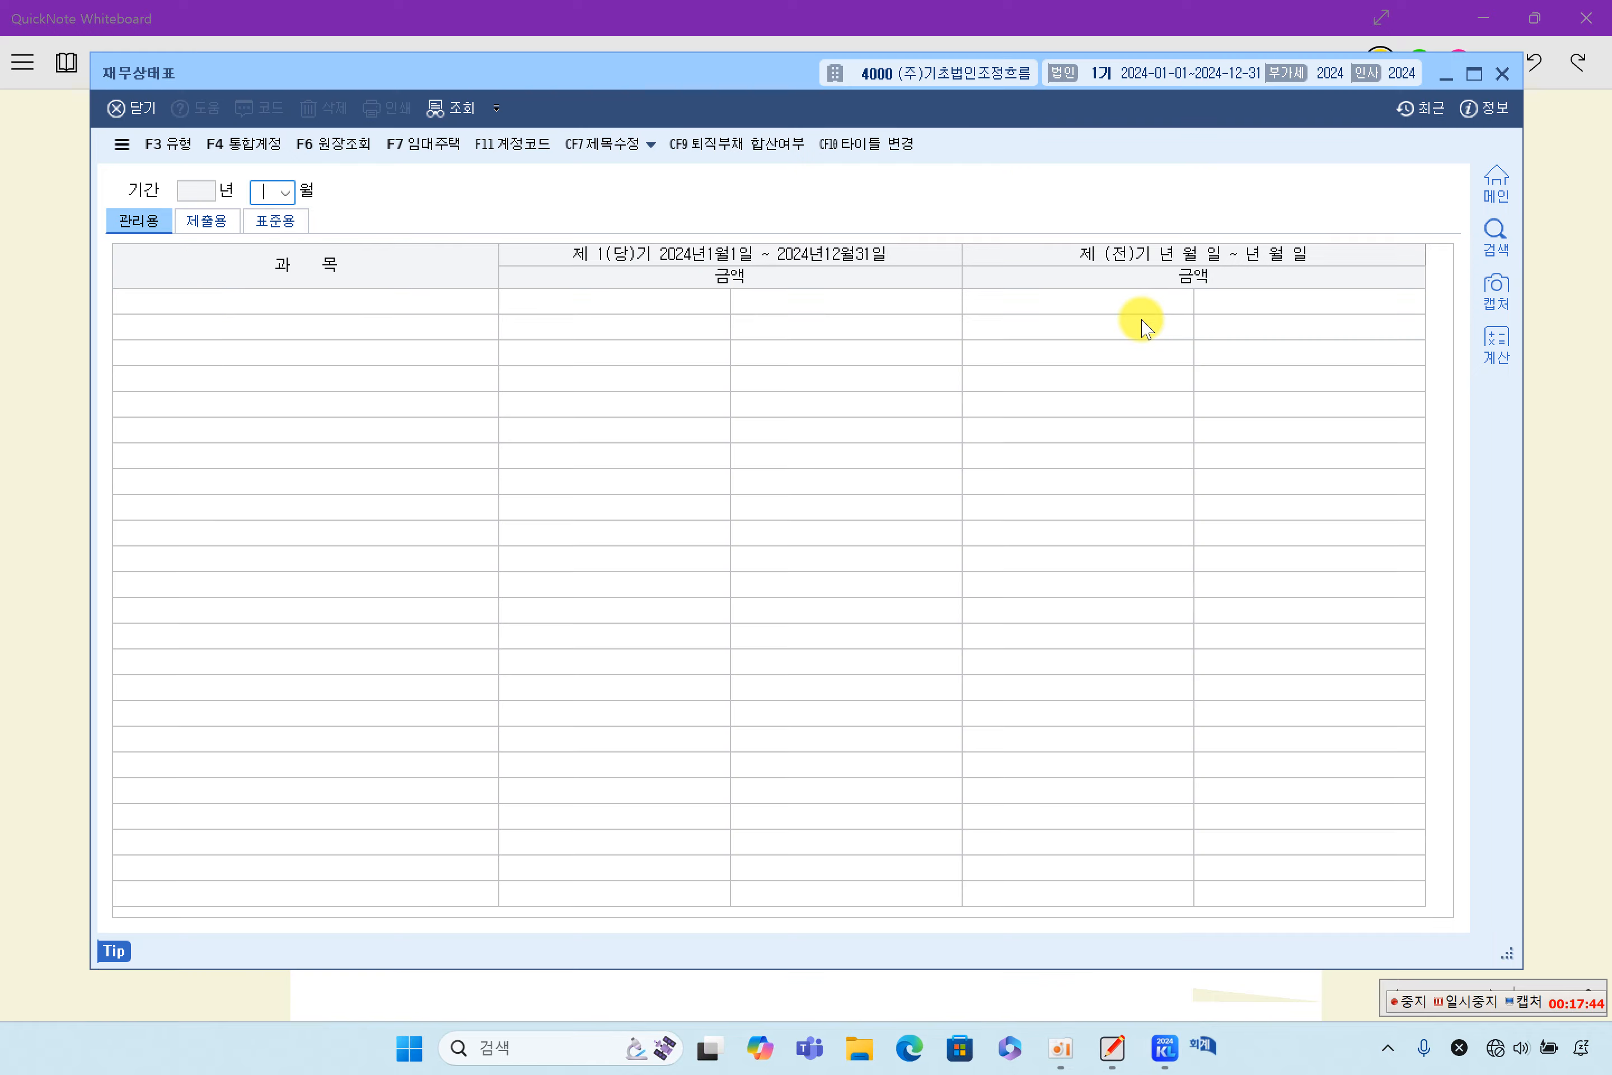
scroll(1181, 524, down, 5)
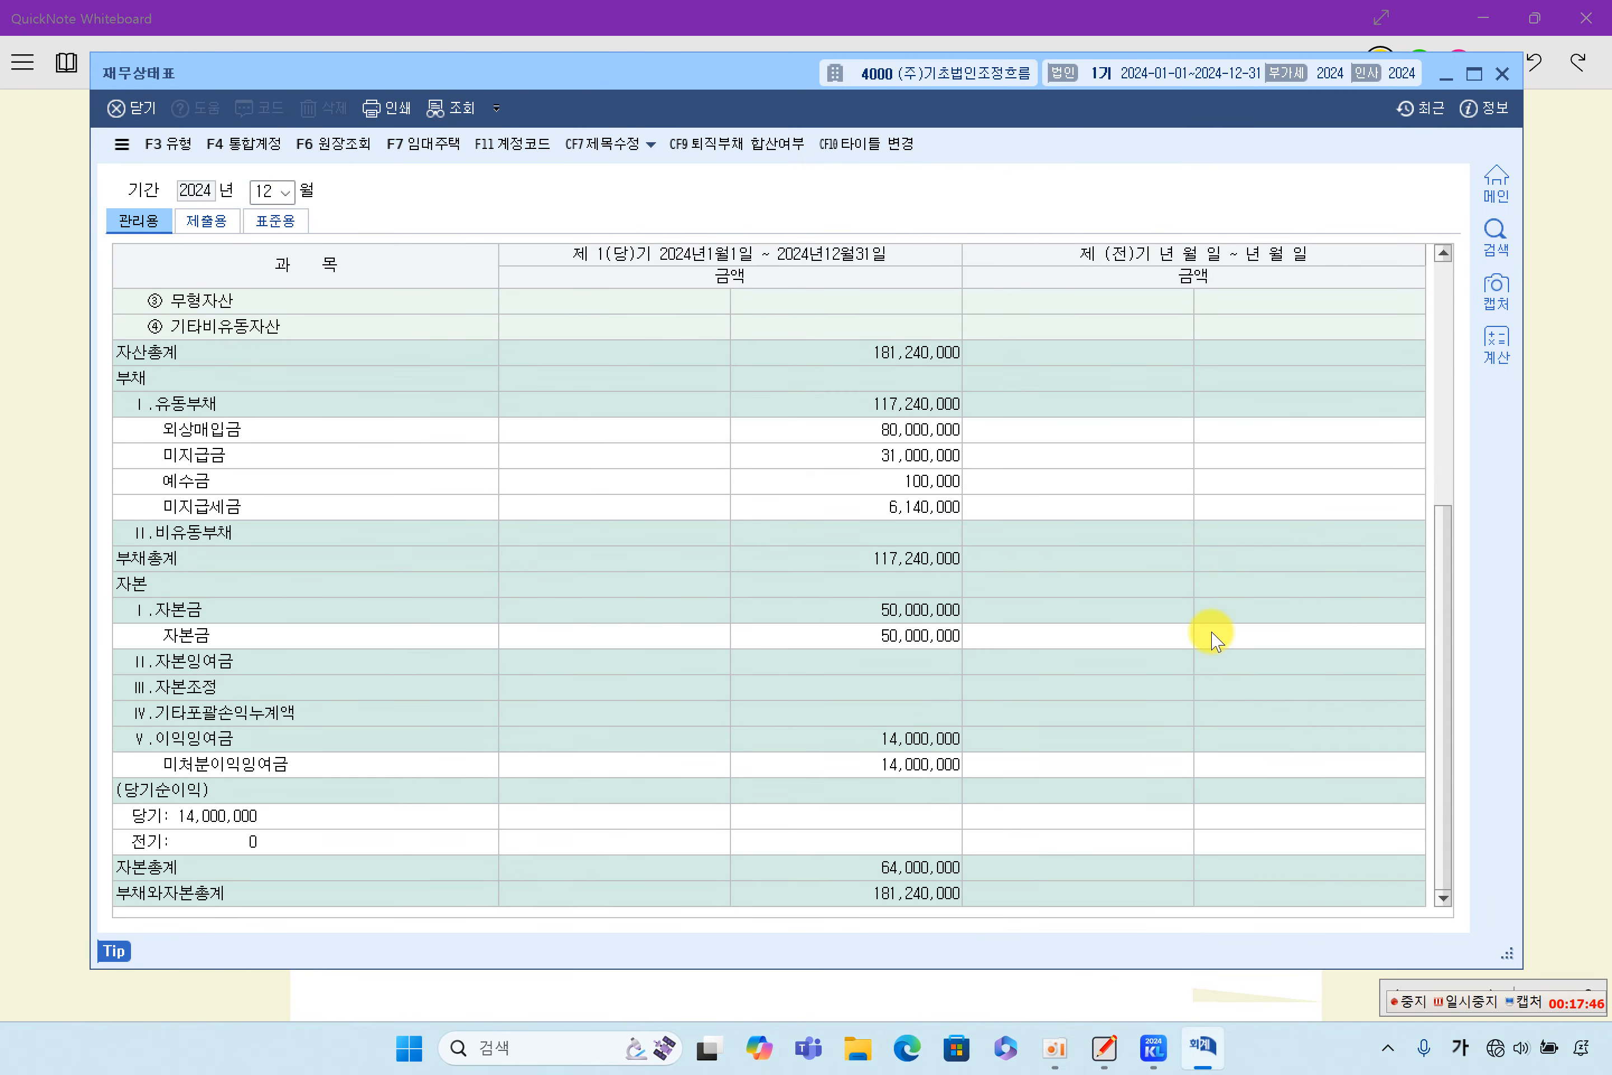
click(877, 766)
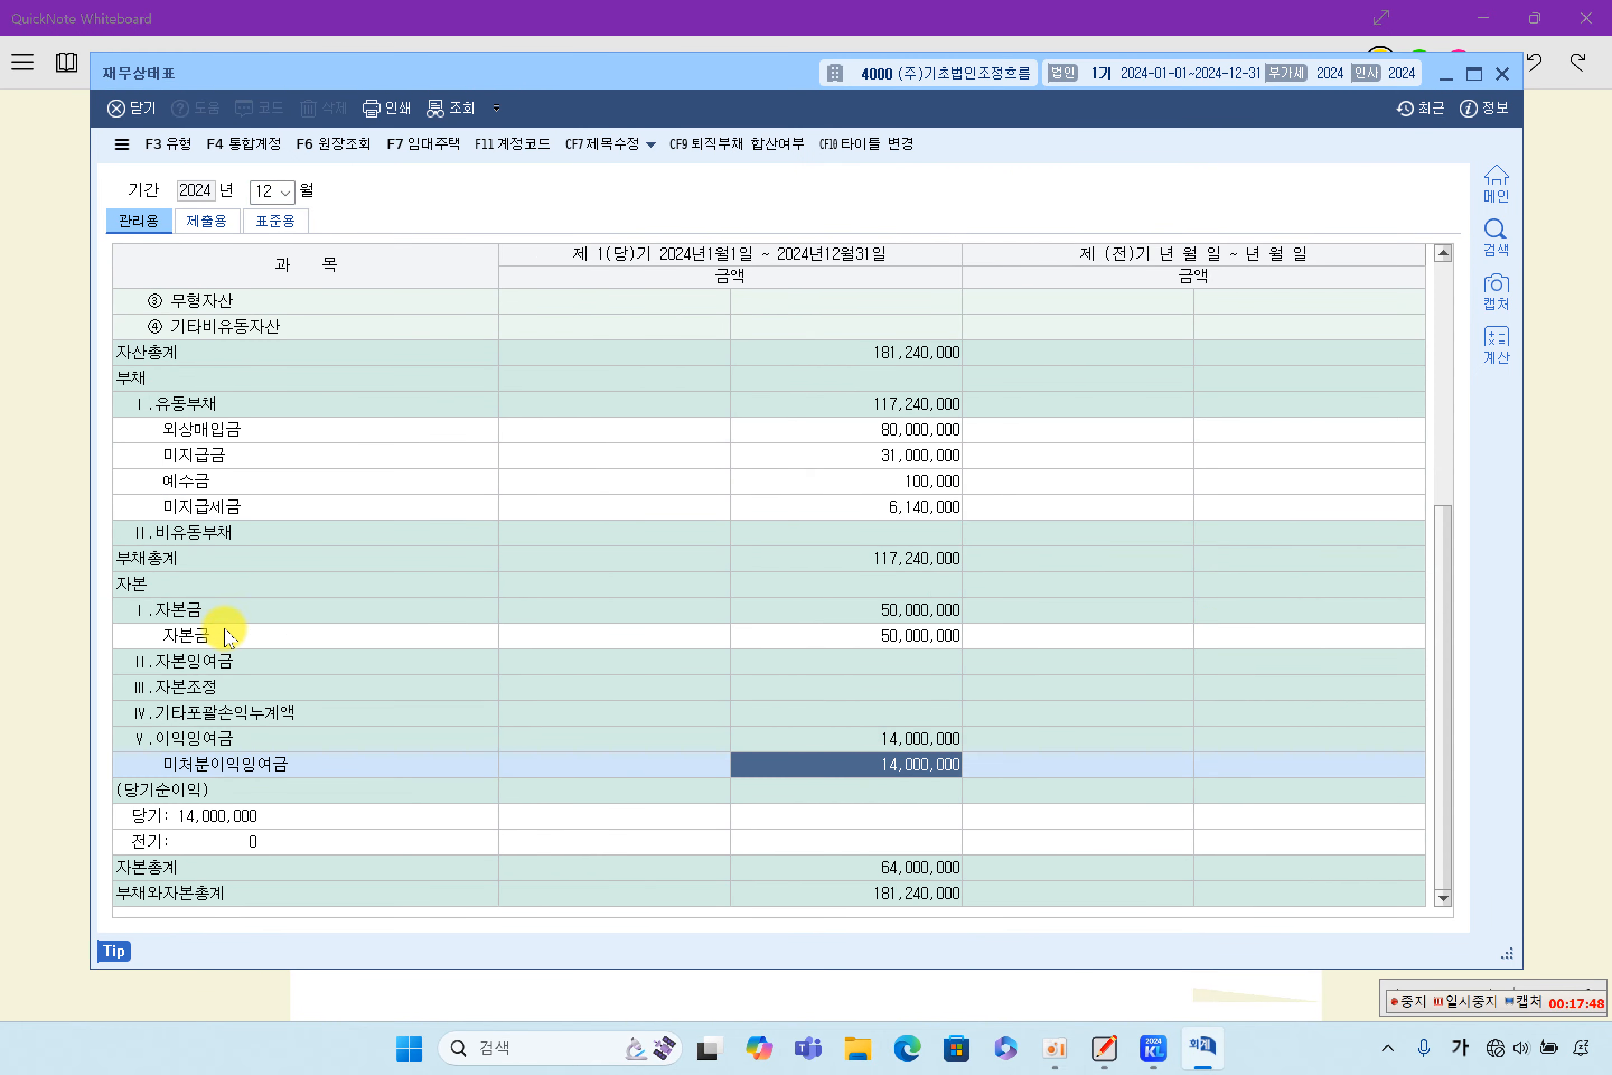
click(253, 613)
click(919, 766)
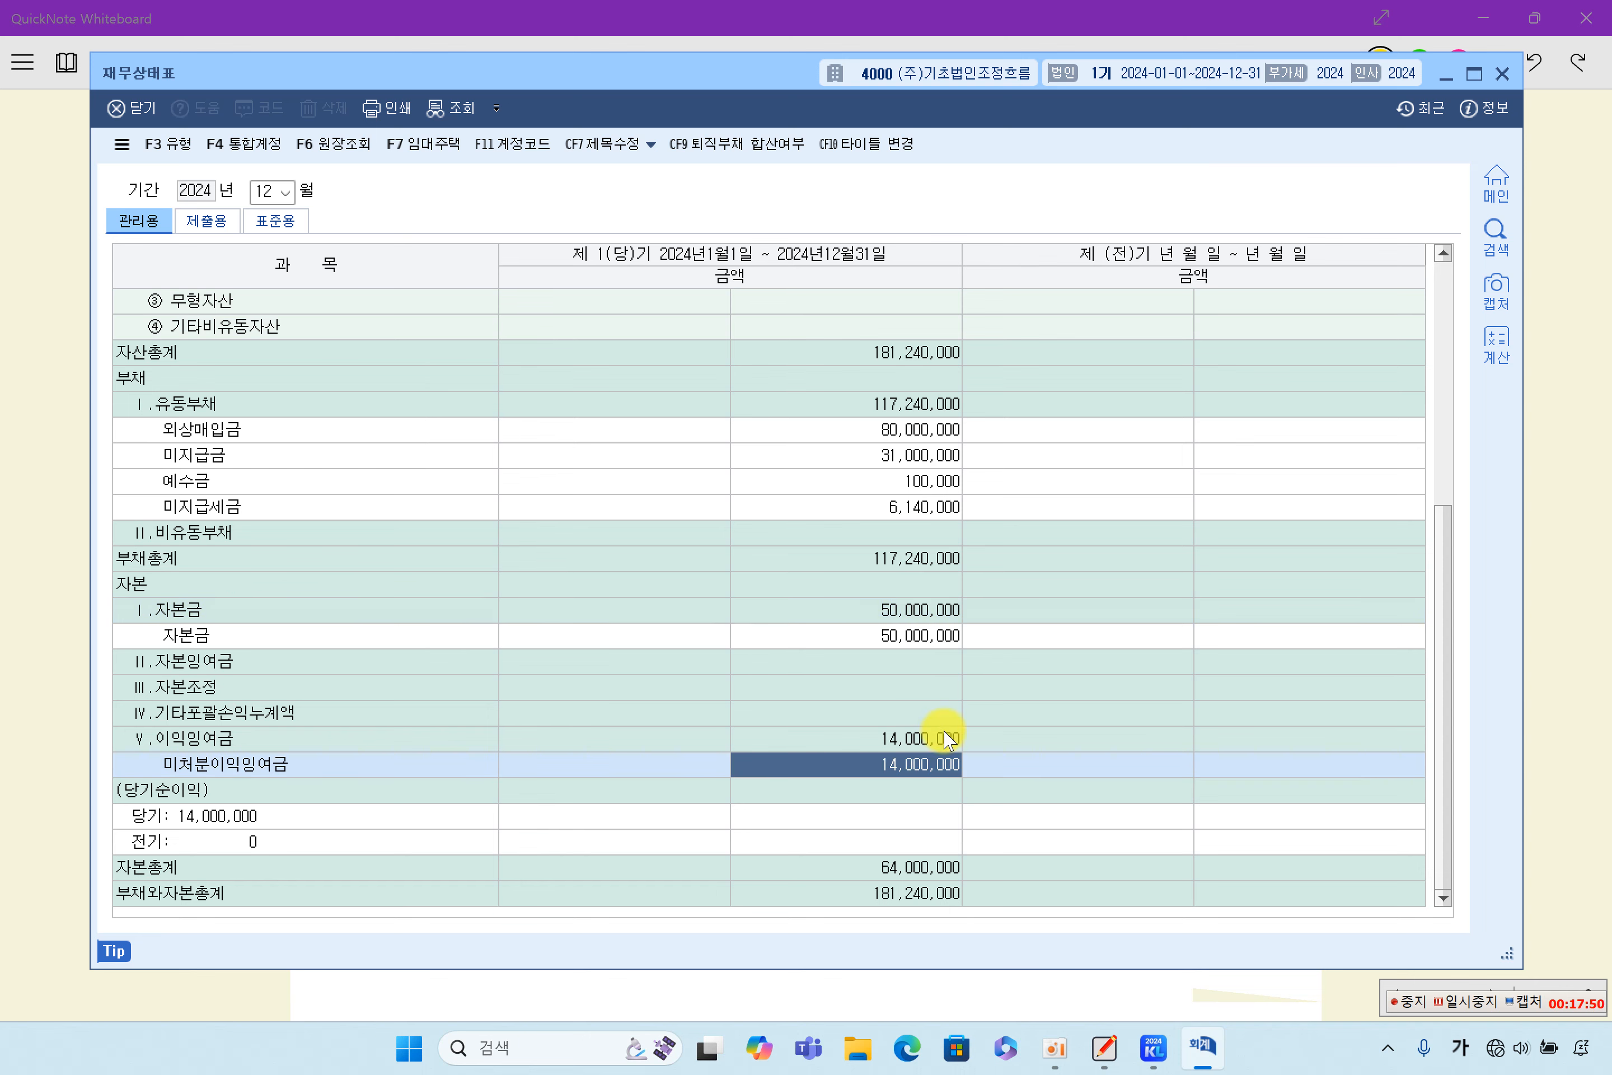
scroll(934, 781, up, 5)
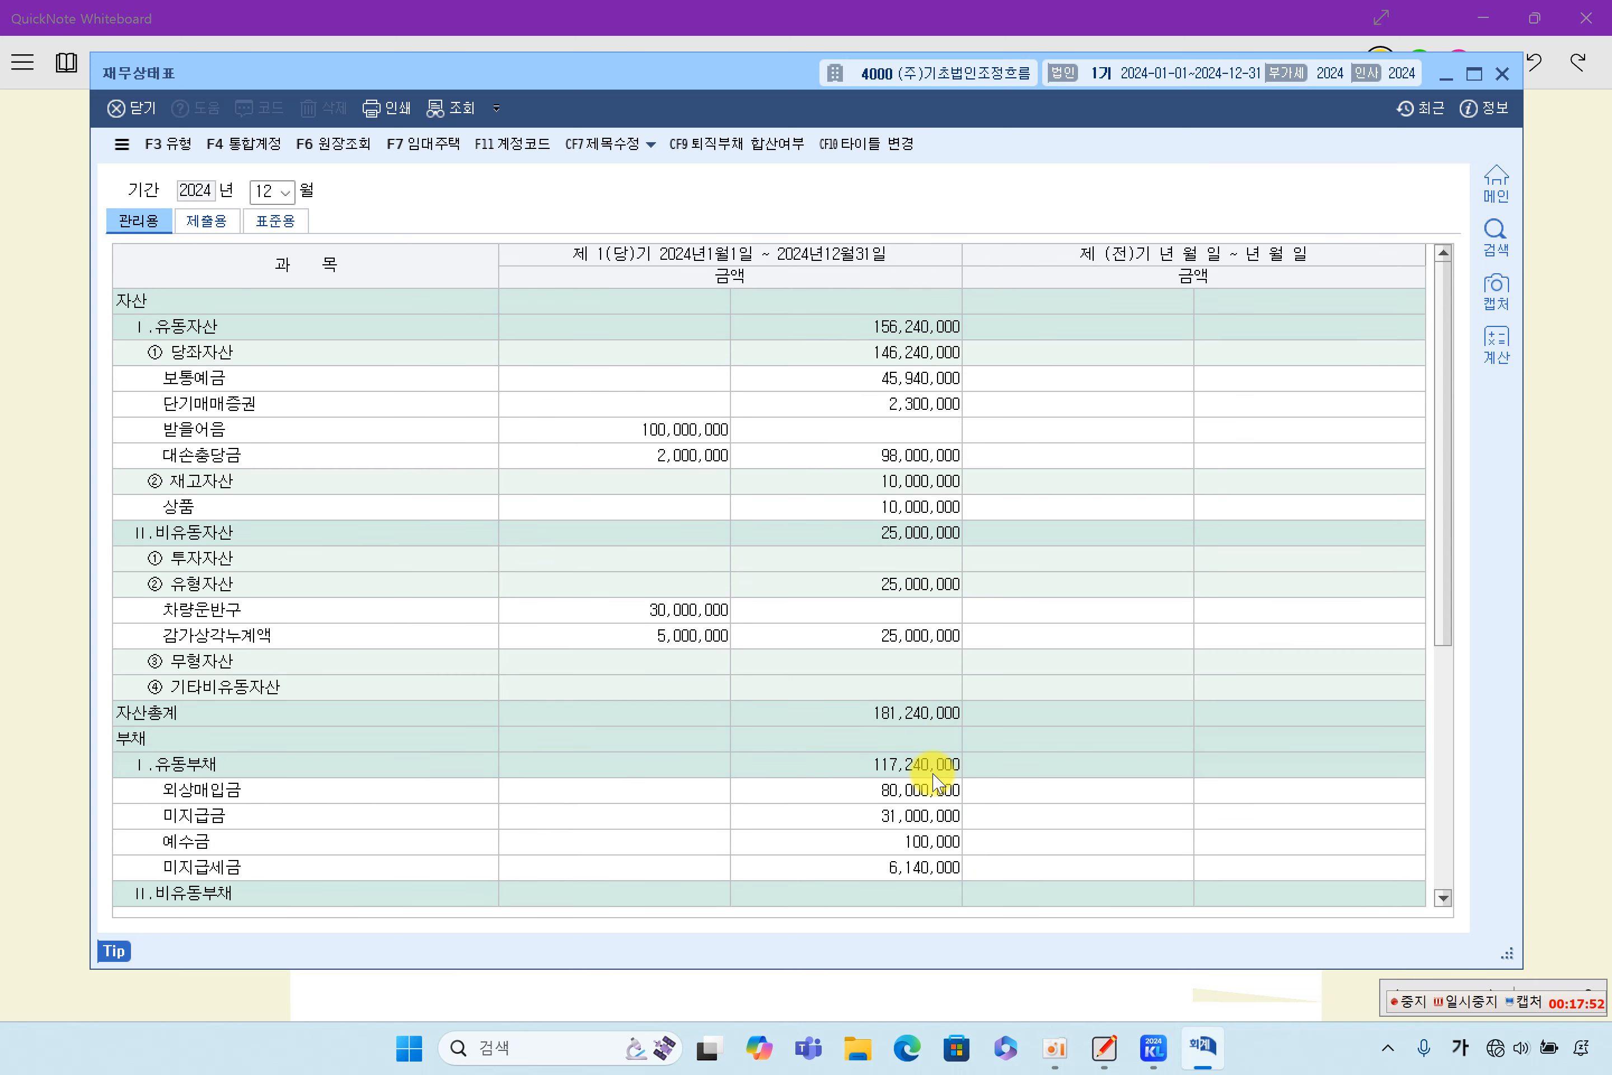
- Switch to QuickNote Whiteboard and highlight 미처분이익잉여금 and its 14,000,000 amount in the 재무상태표 table
click(1588, 651)
scroll(900, 769, down, 10)
scroll(895, 782, down, 6)
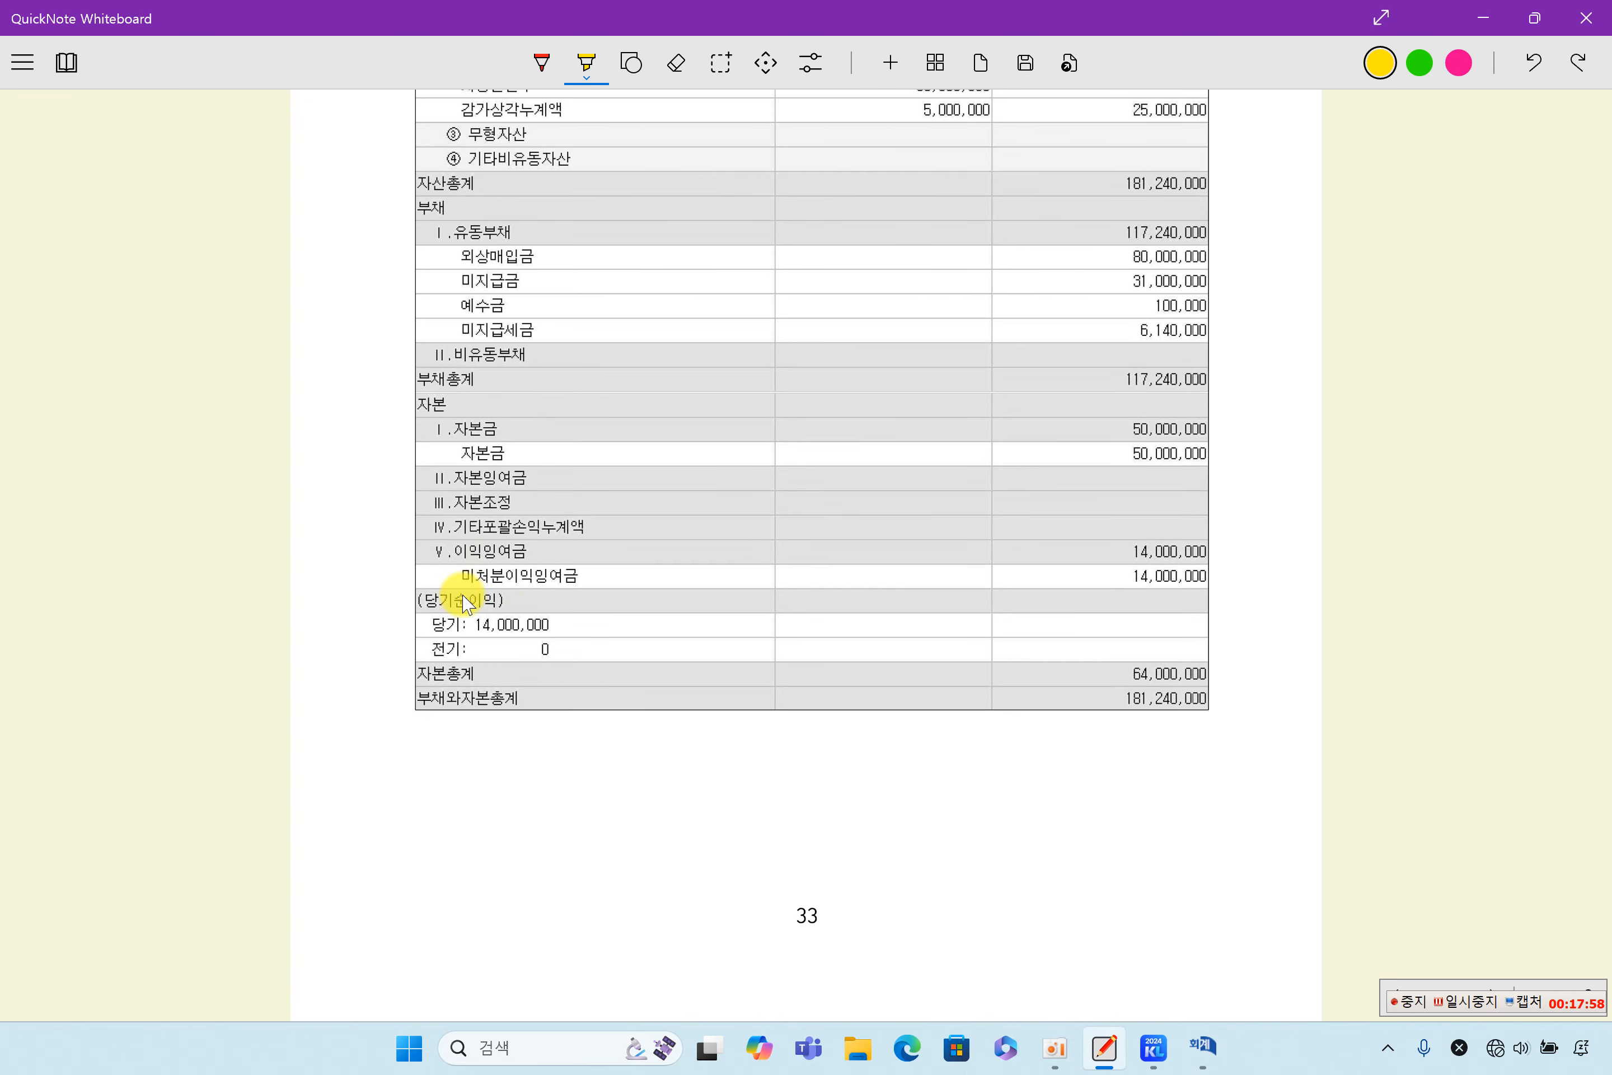
drag(456, 576, 622, 578)
drag(1112, 575, 1287, 576)
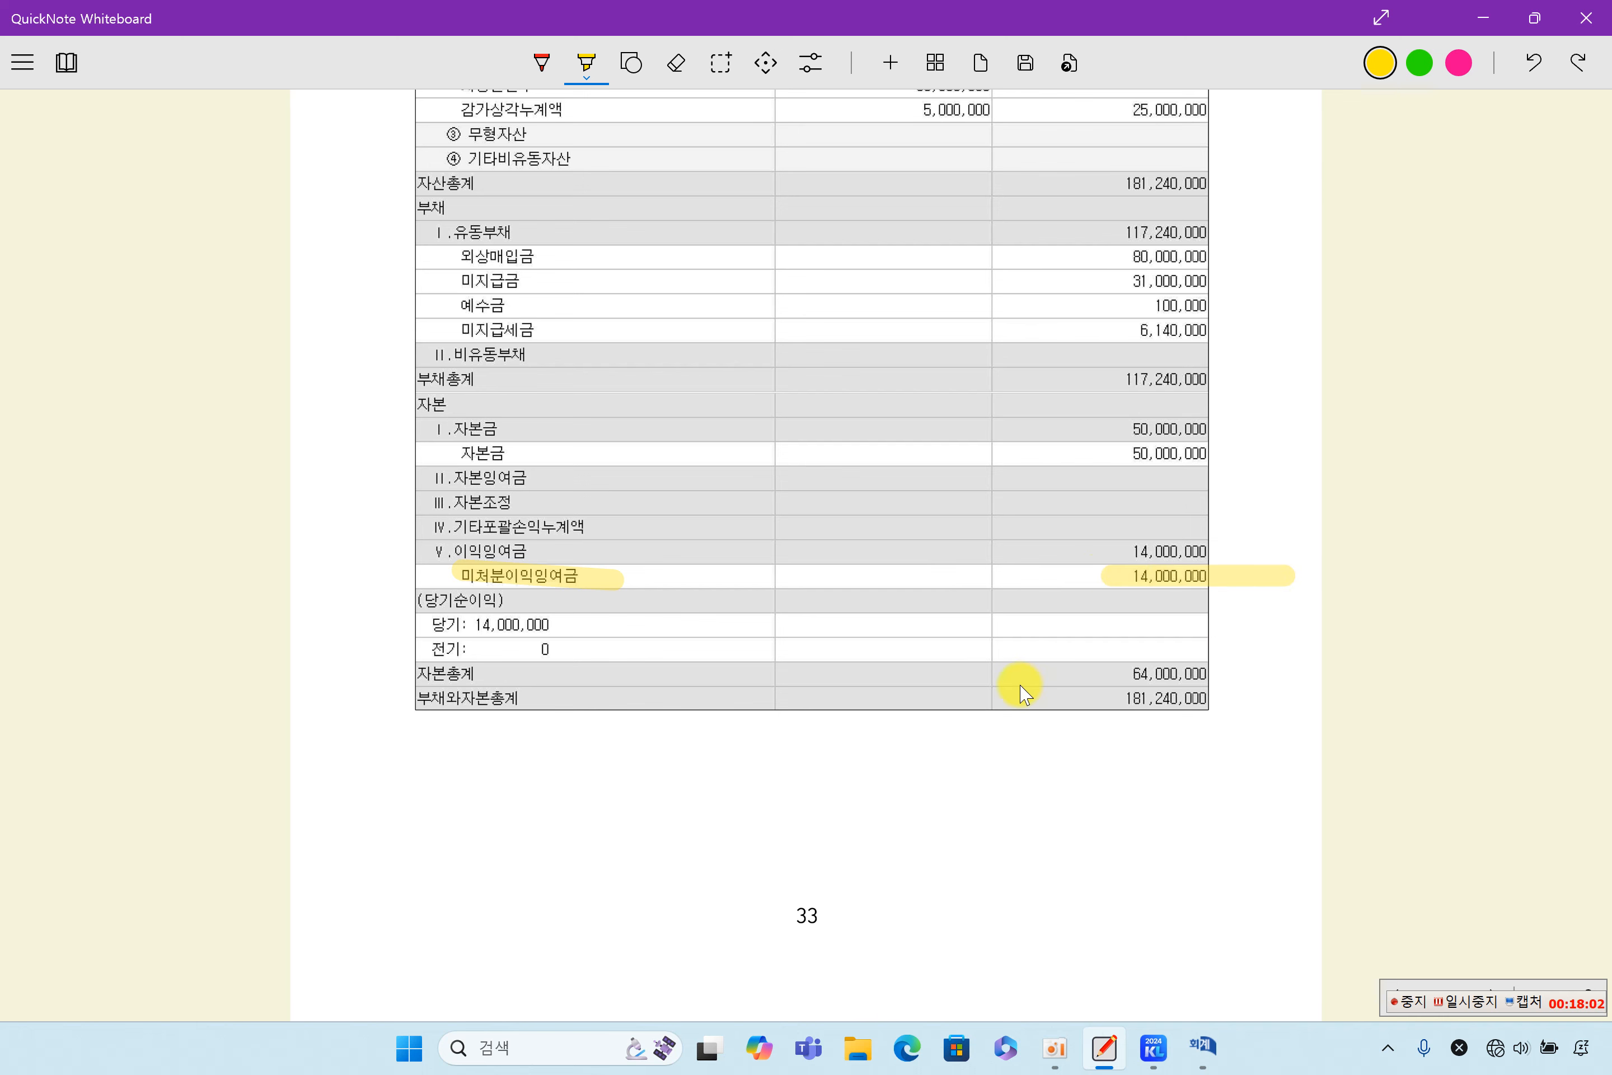
scroll(1021, 691, down, 4)
scroll(1020, 692, up, 7)
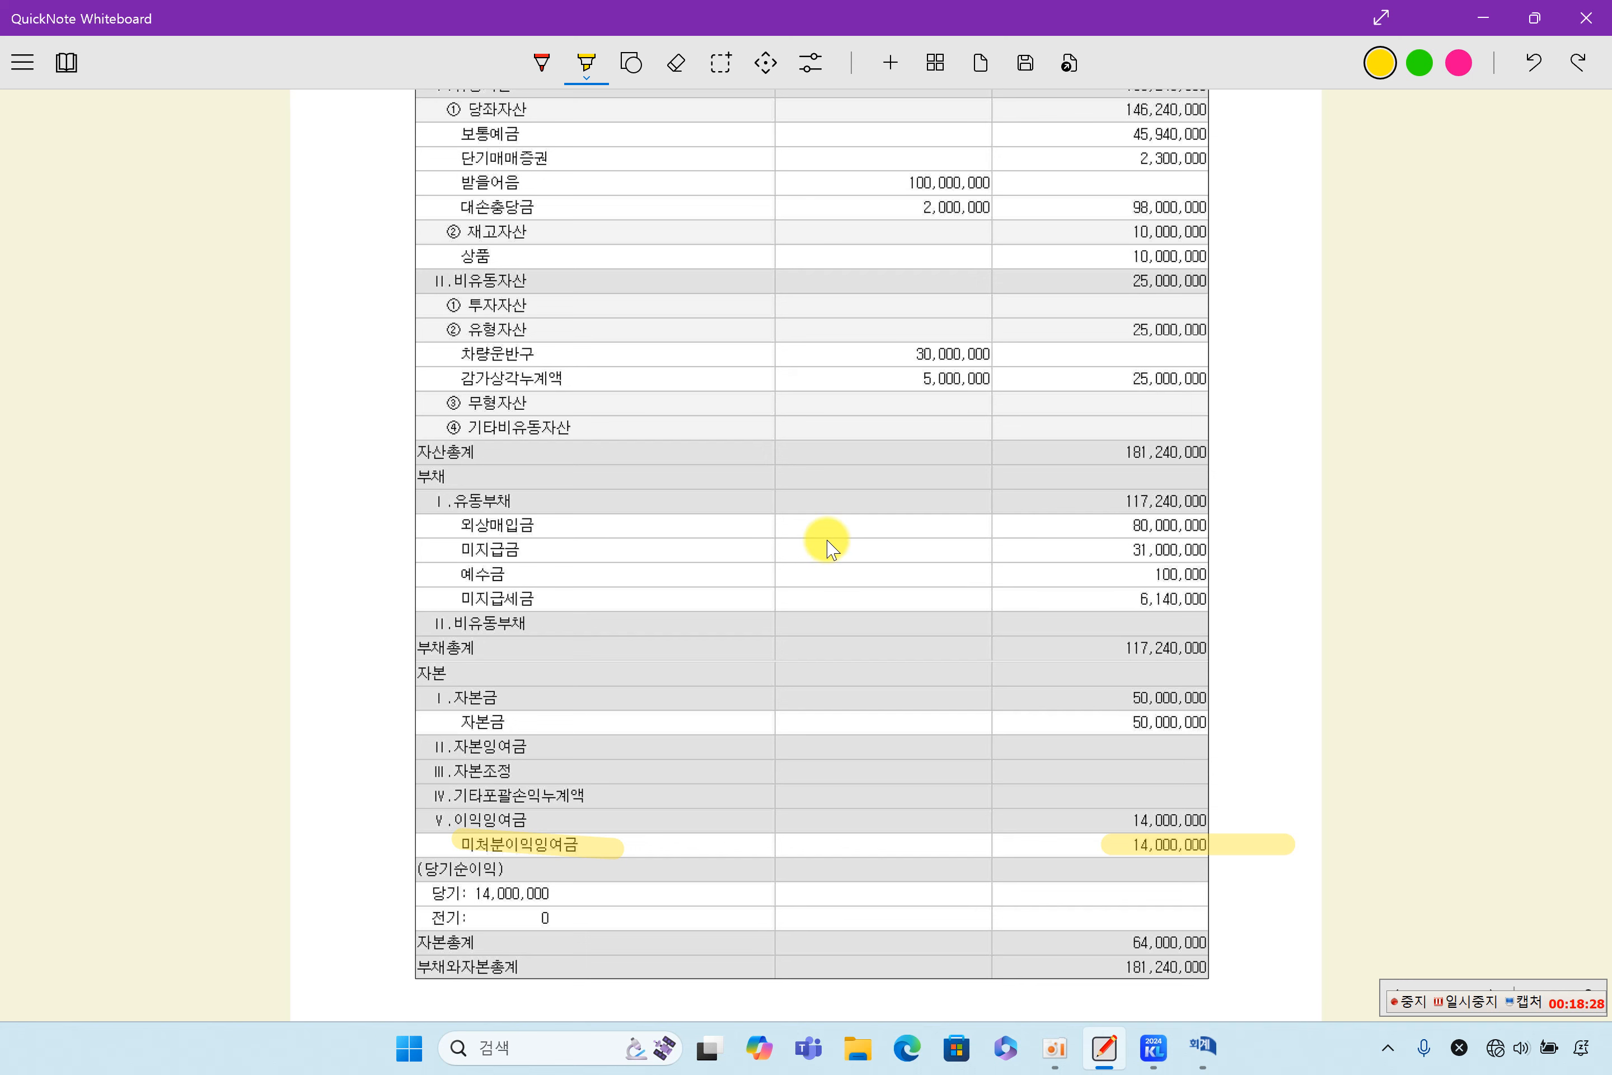
- Switch to 케이렙, view the December 2024 손익계산서 in its 표준용 form, and close it
scroll(832, 548, down, 10)
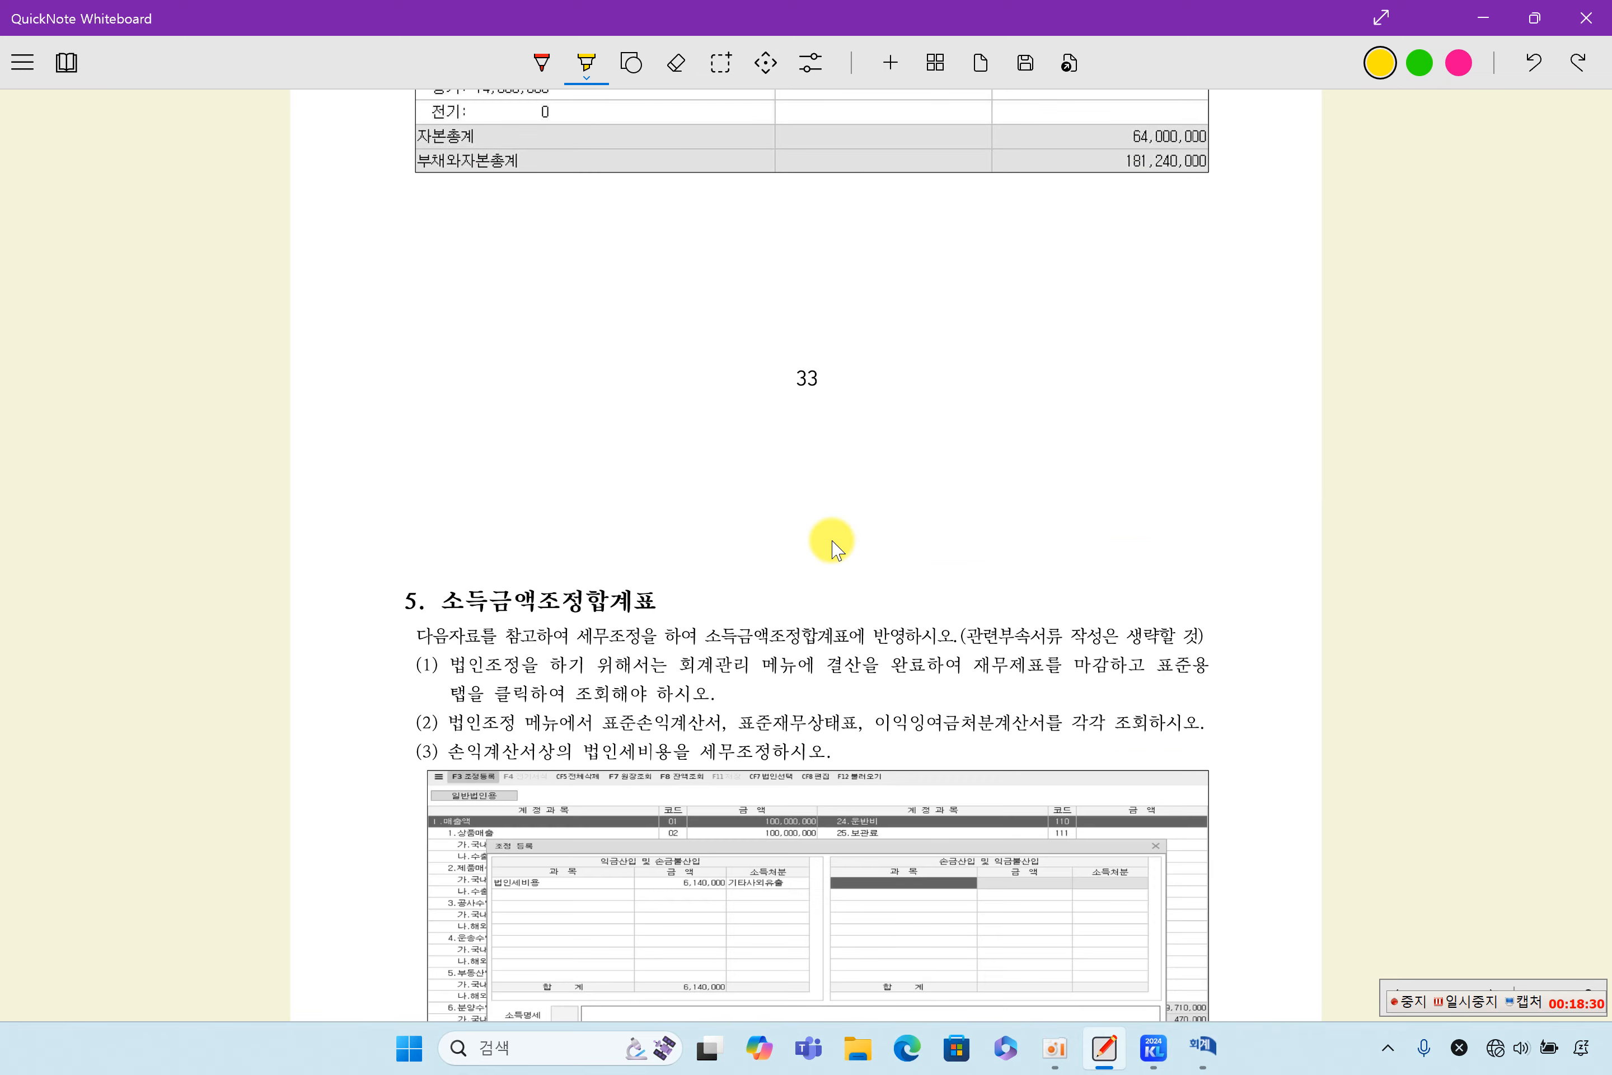
scroll(832, 545, up, 10)
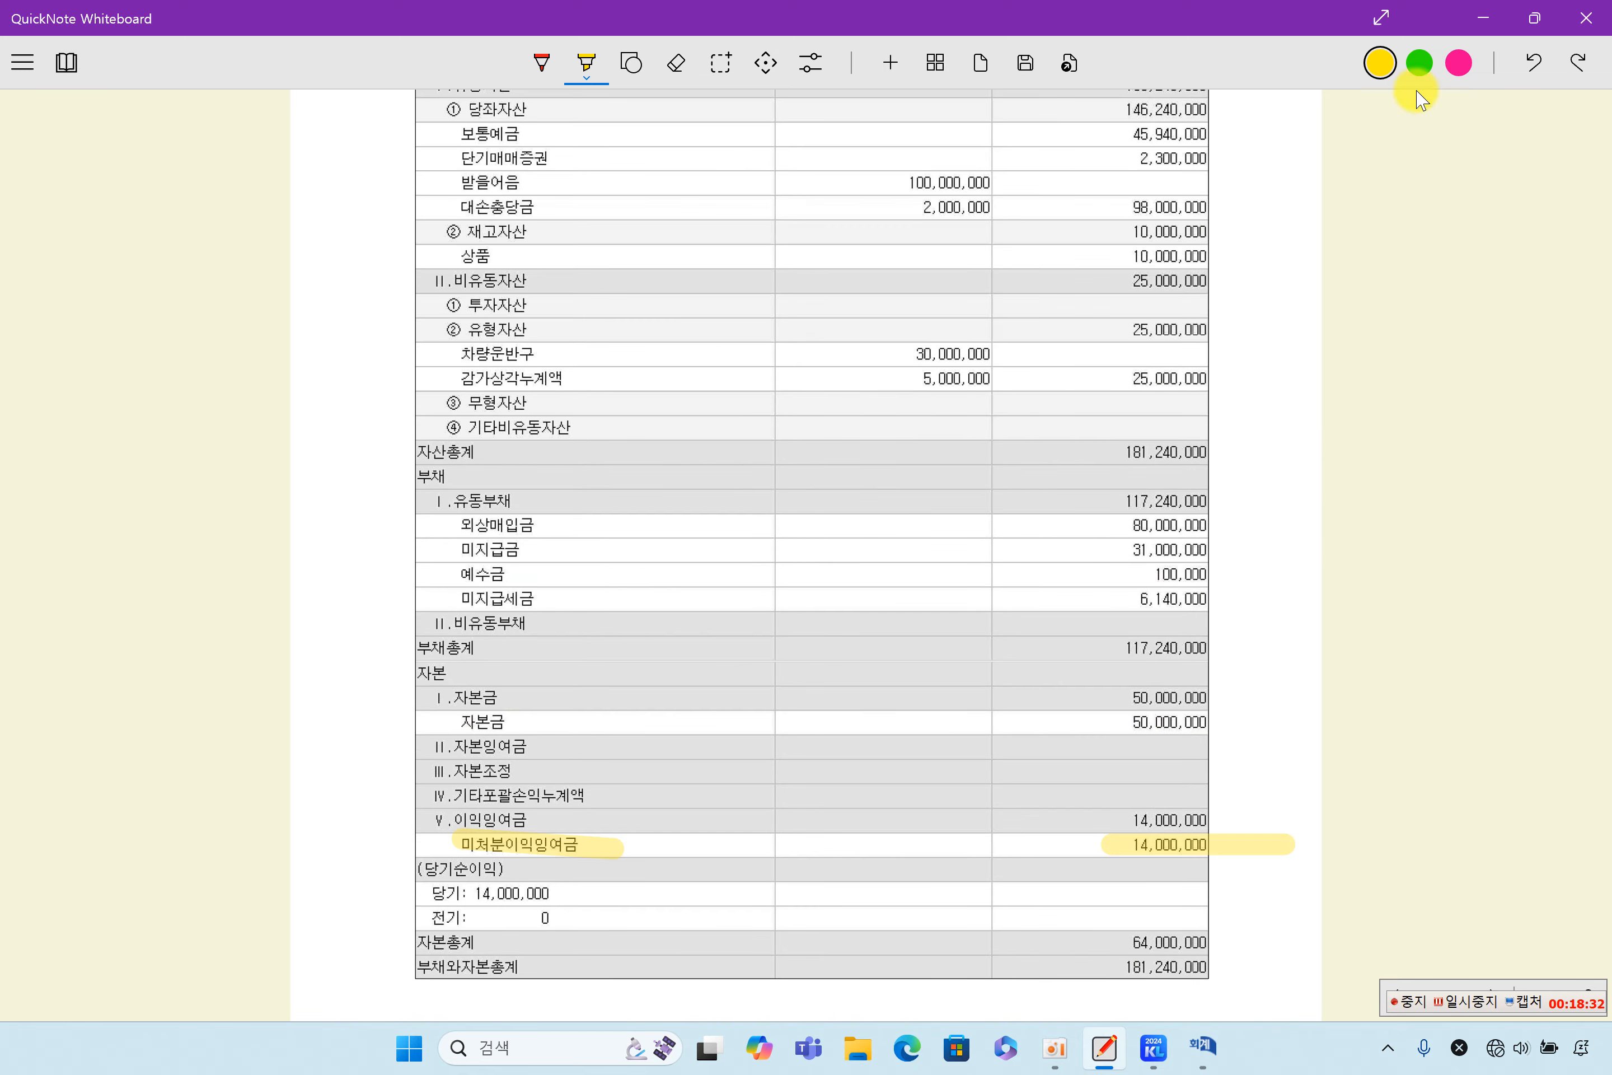
click(1159, 1049)
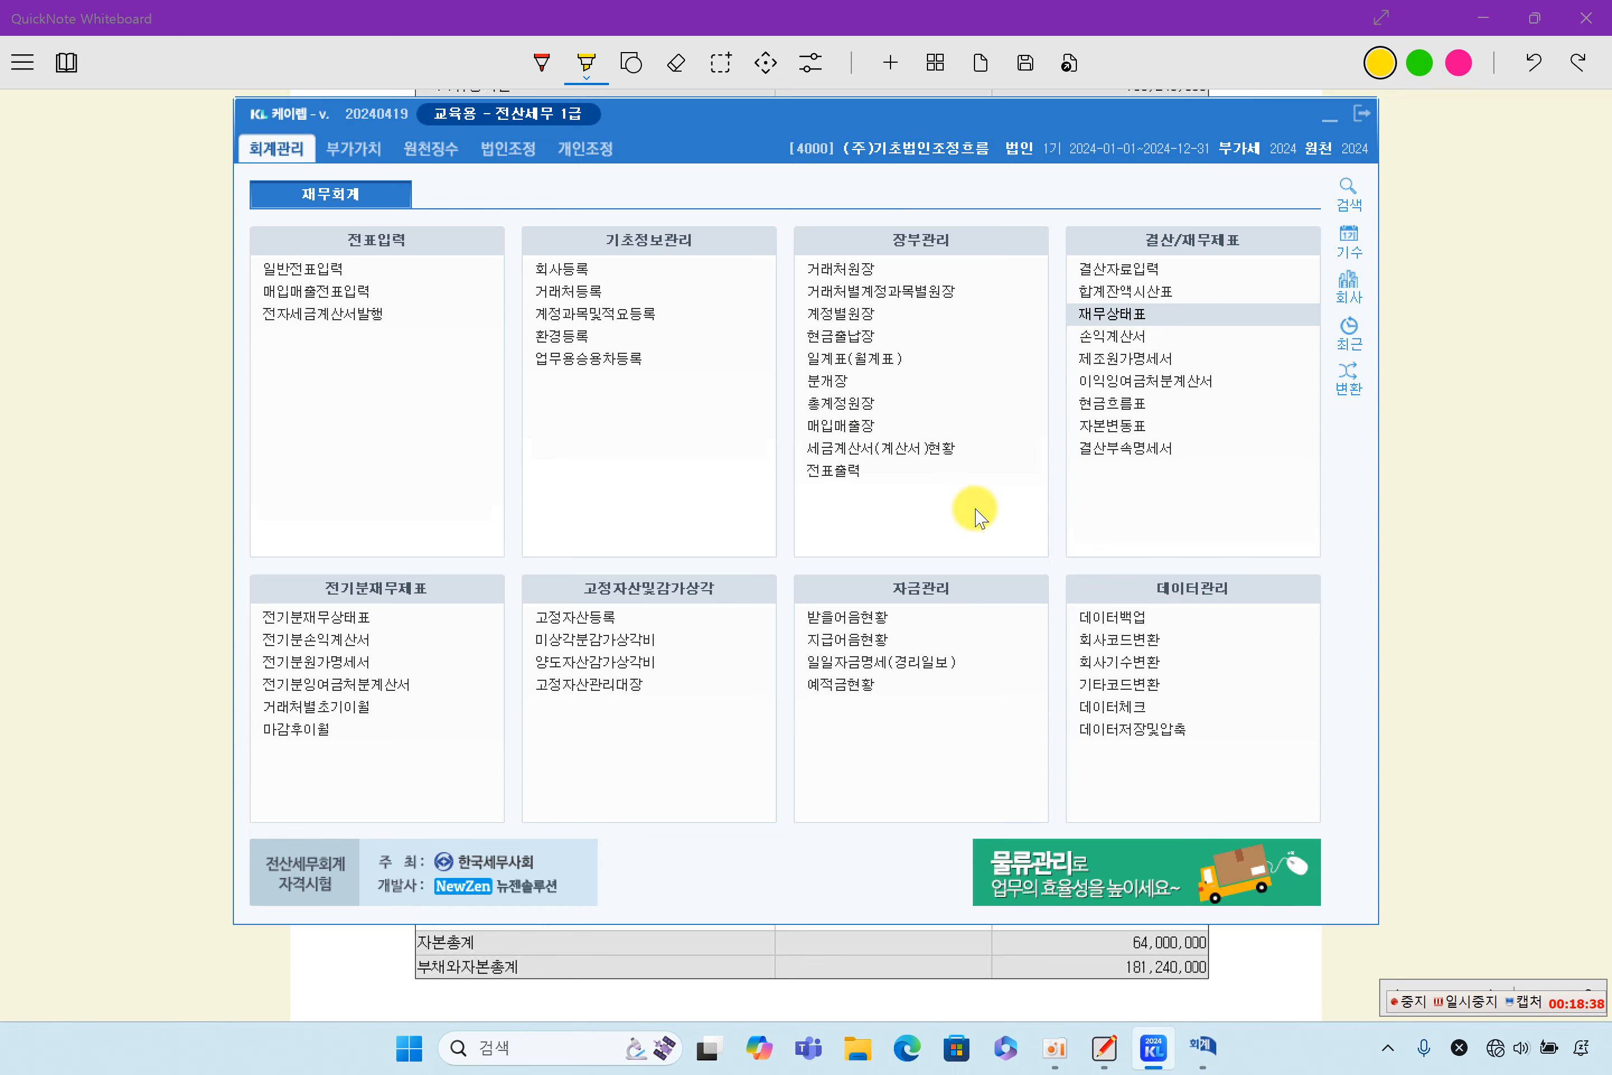
click(1138, 346)
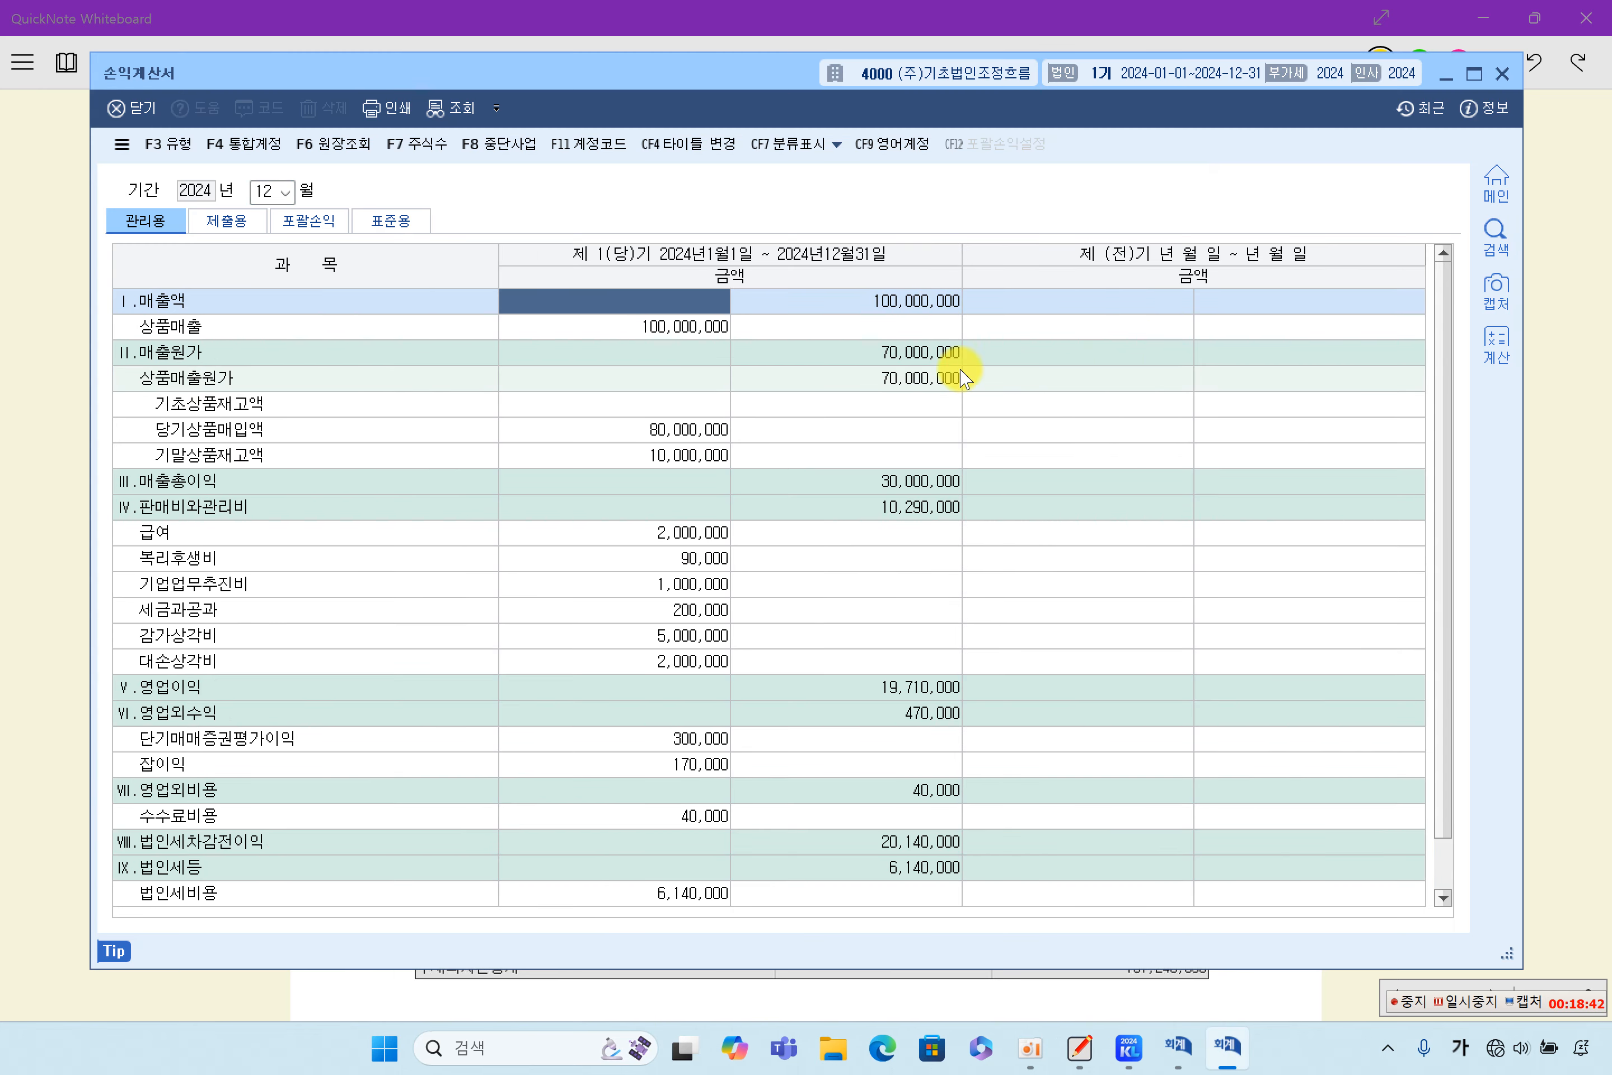
click(388, 221)
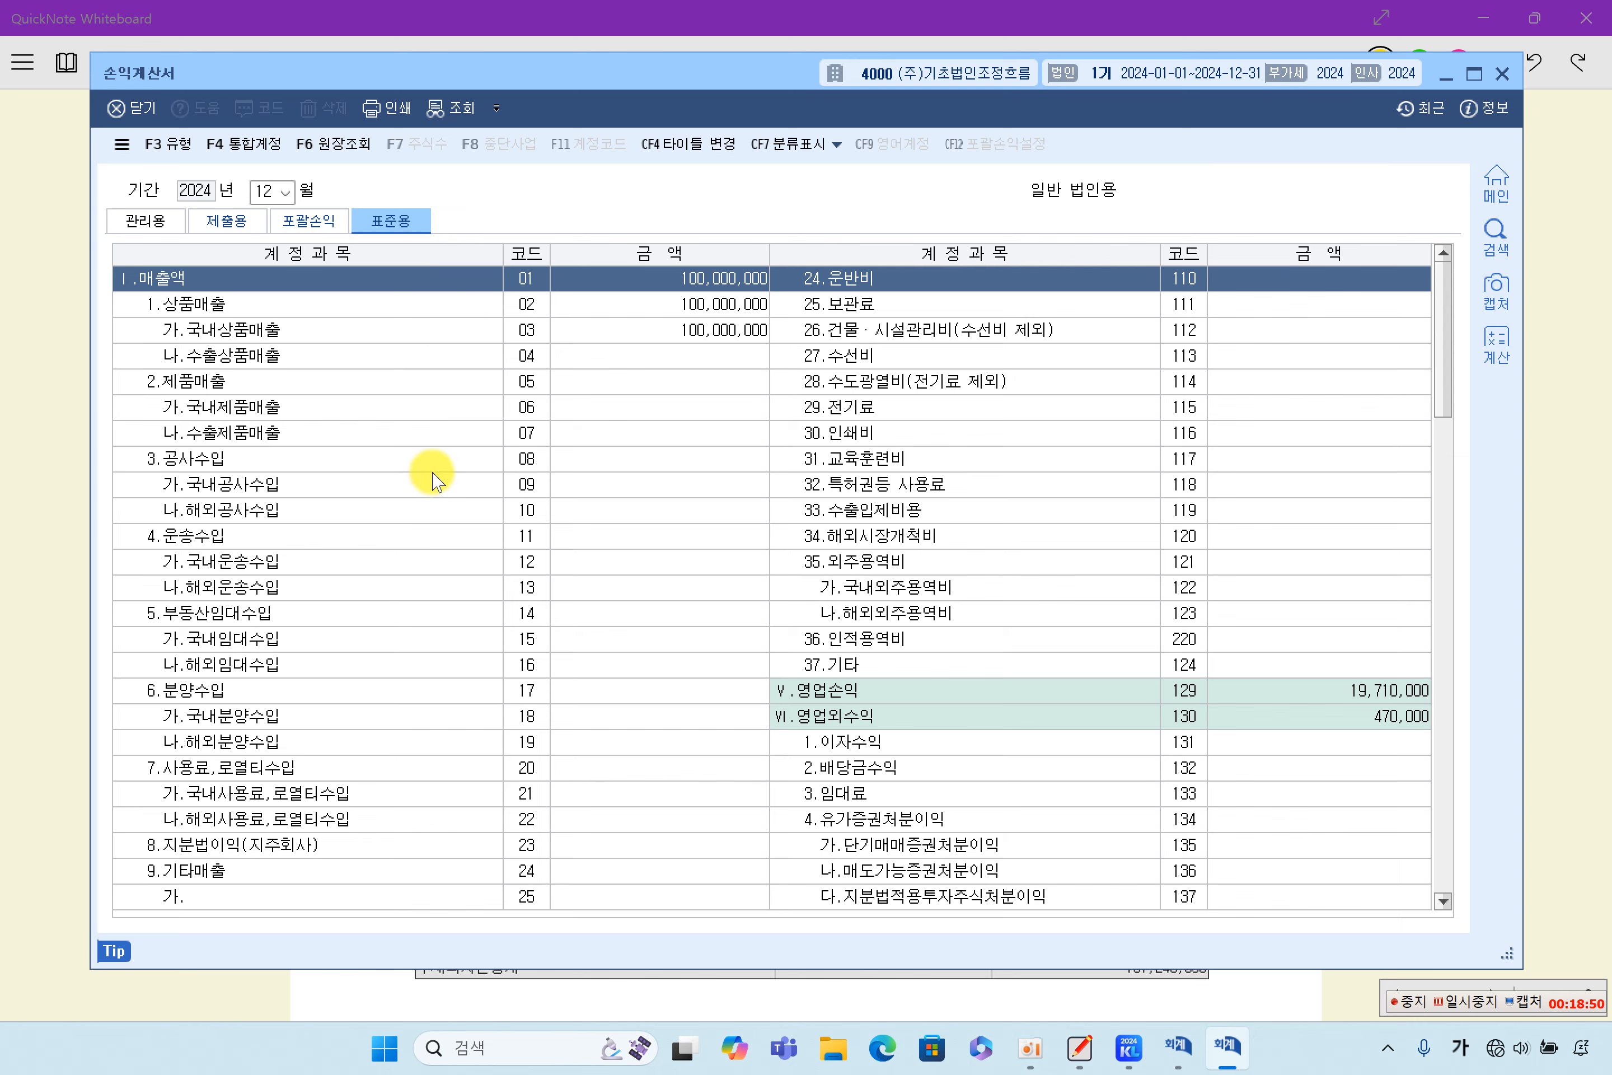
click(1502, 73)
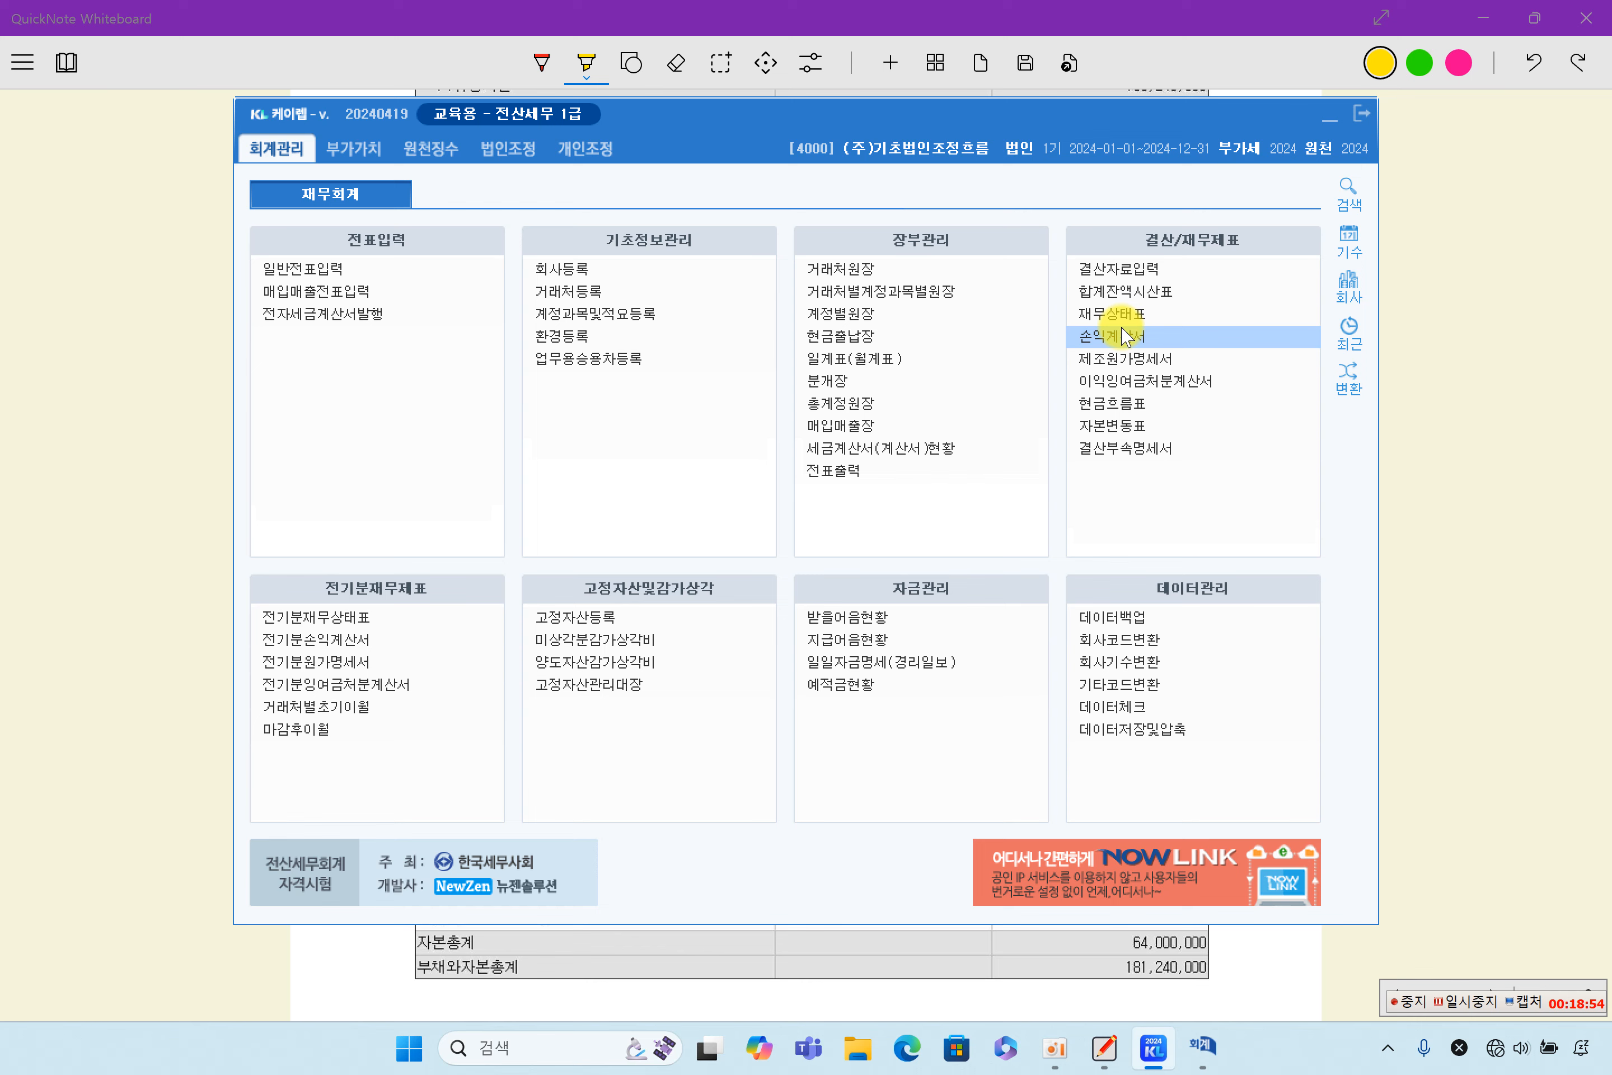
- Open the December 2024 재무상태표, view its 표준용 form, and close the statement
click(1139, 315)
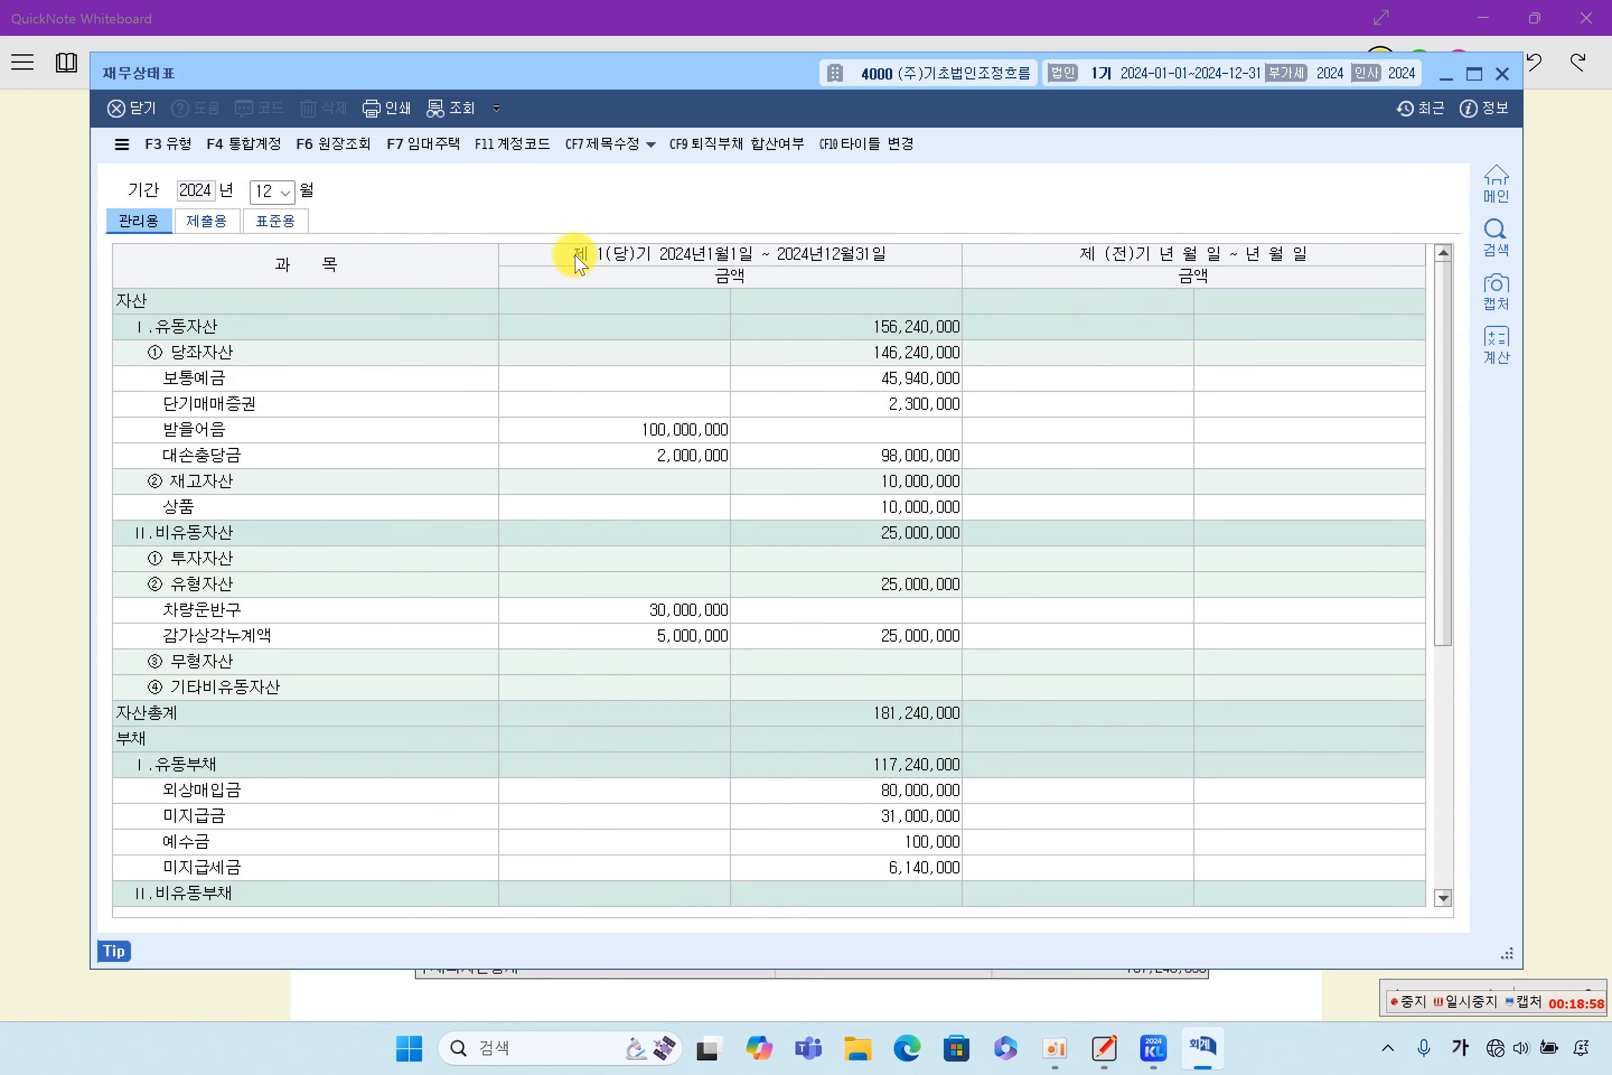
click(275, 221)
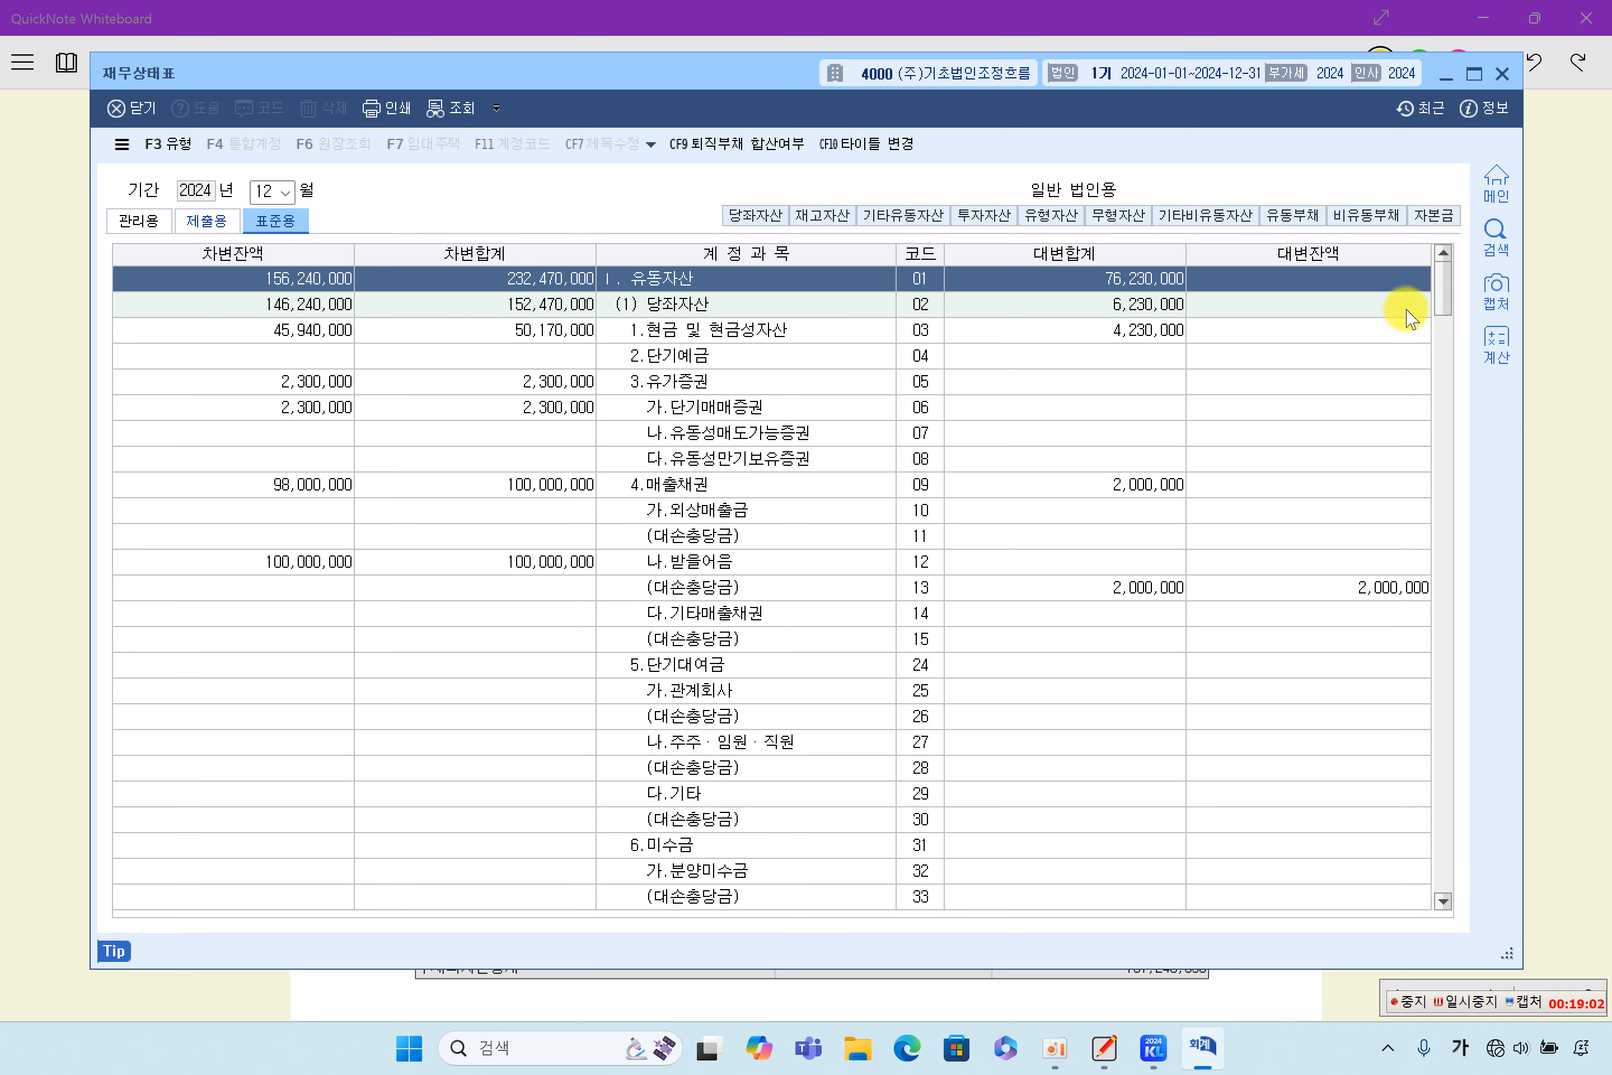
click(1497, 73)
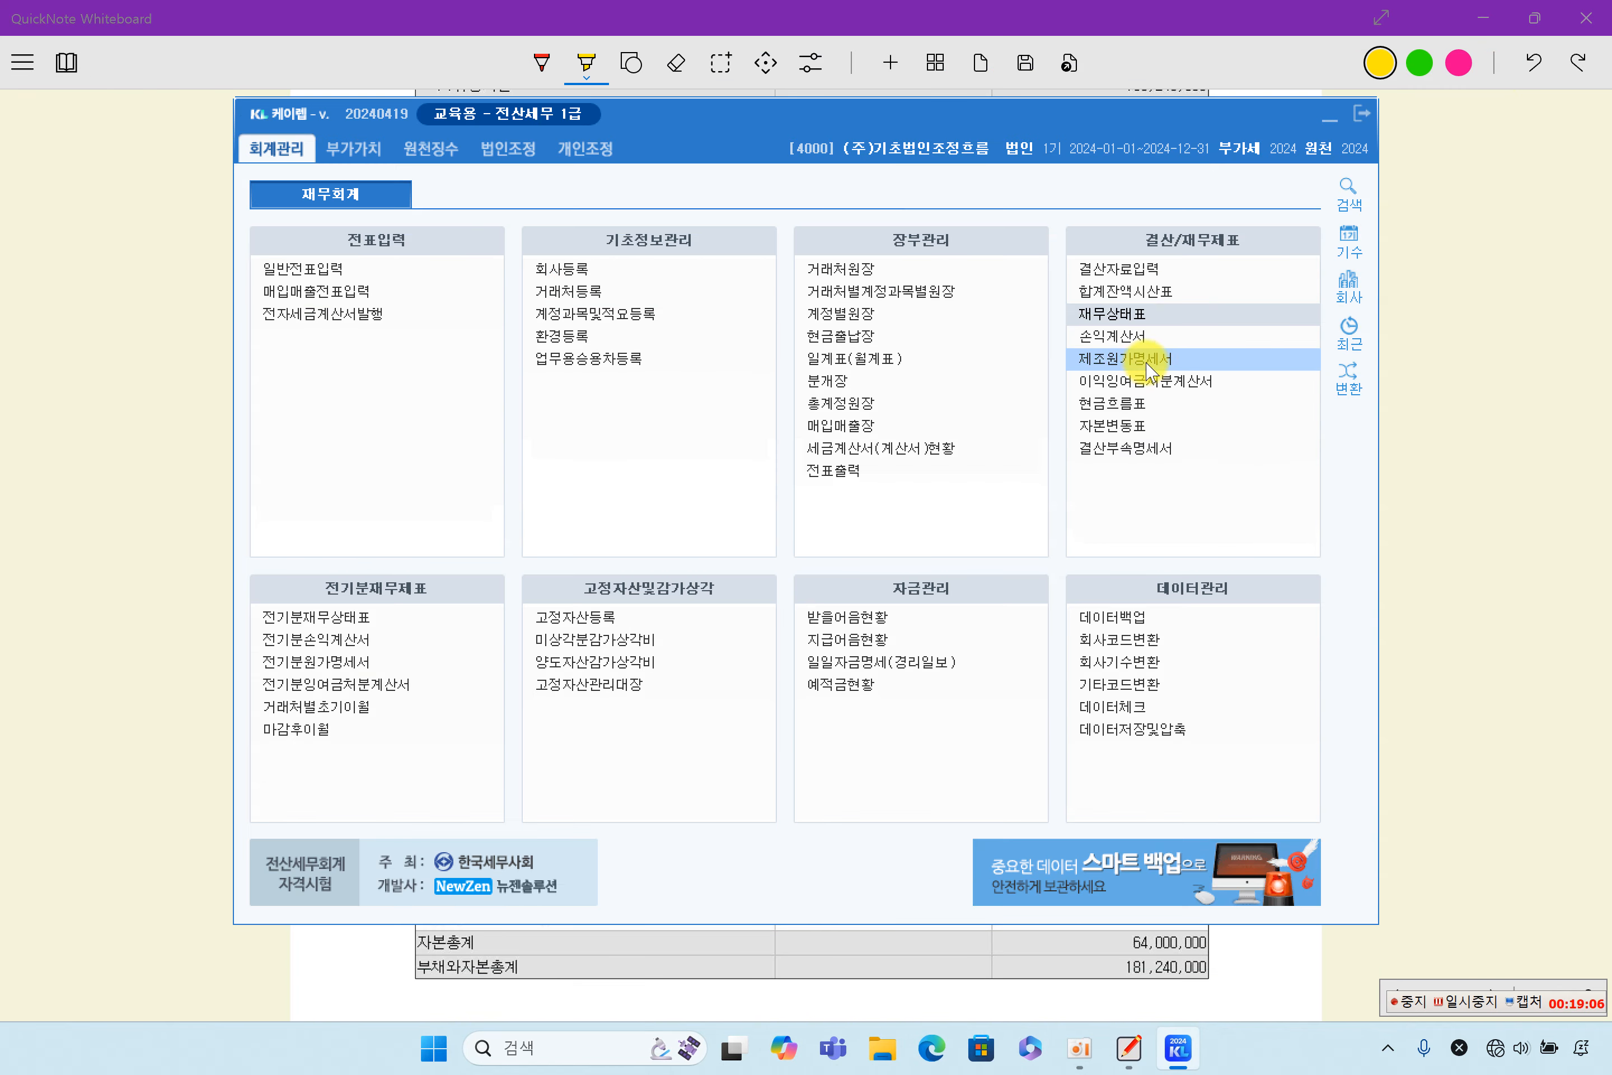
- Load the saved 이익잉여금처분계산서 data in 회계관리 and close it, and briefly open the 합계잔액시산표
click(1124, 380)
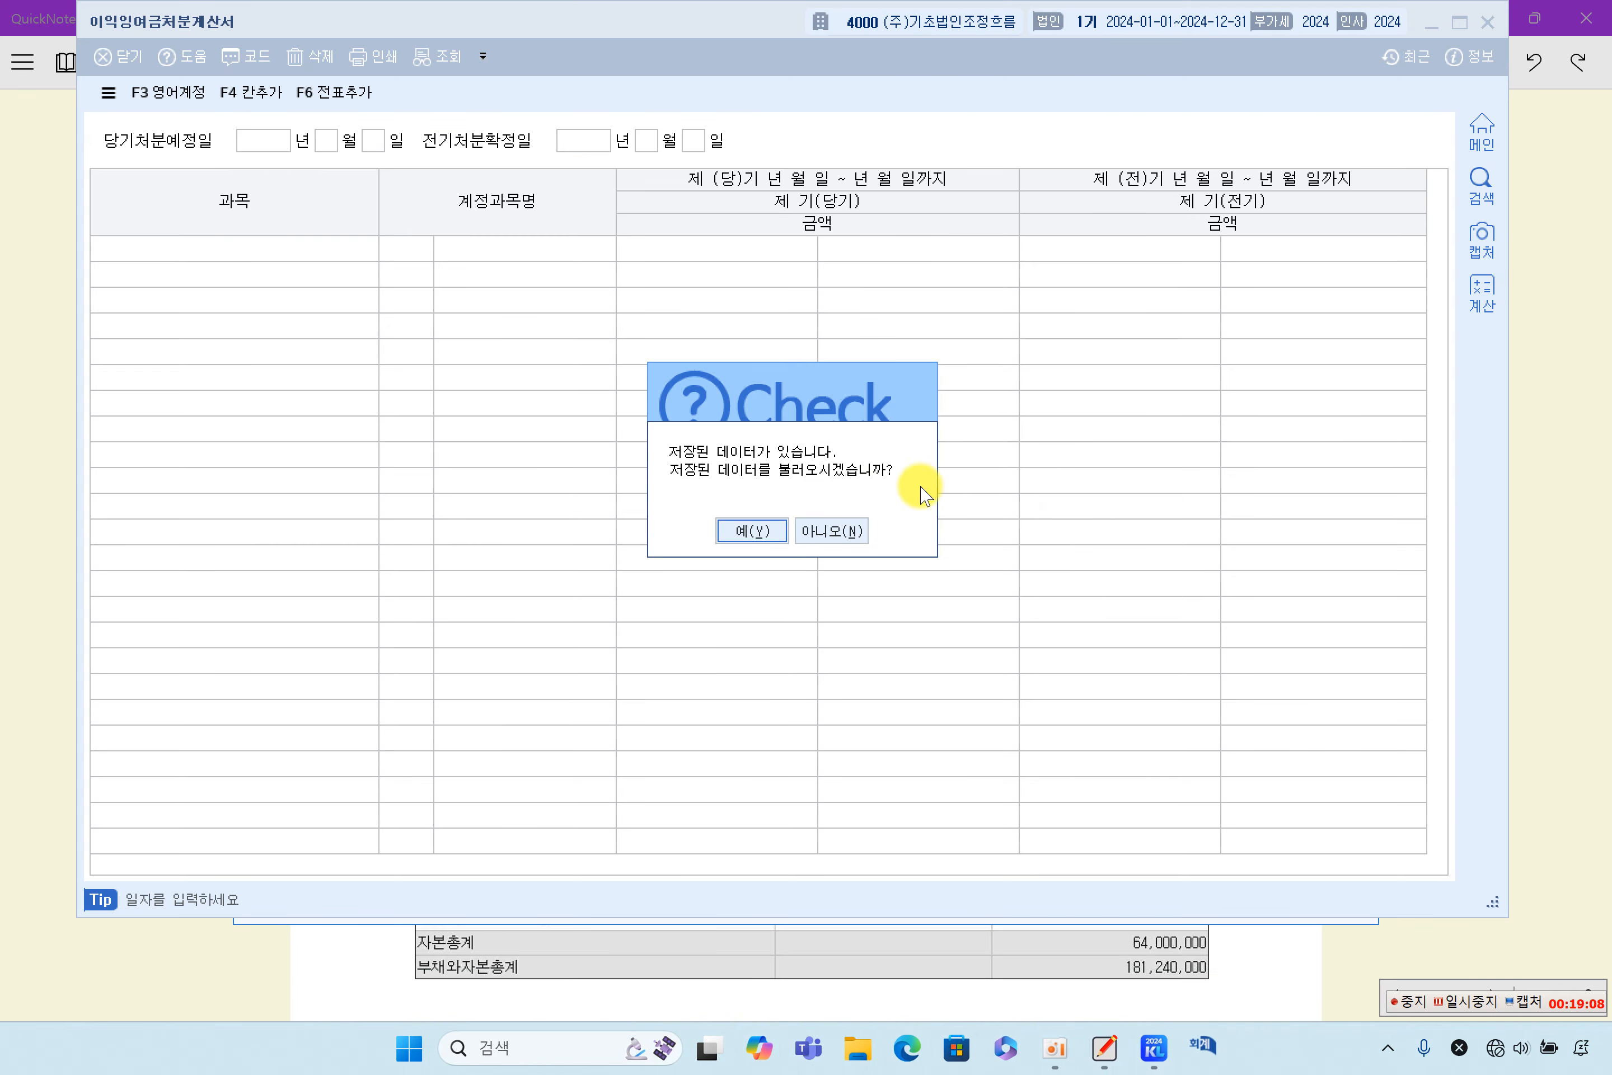
click(770, 531)
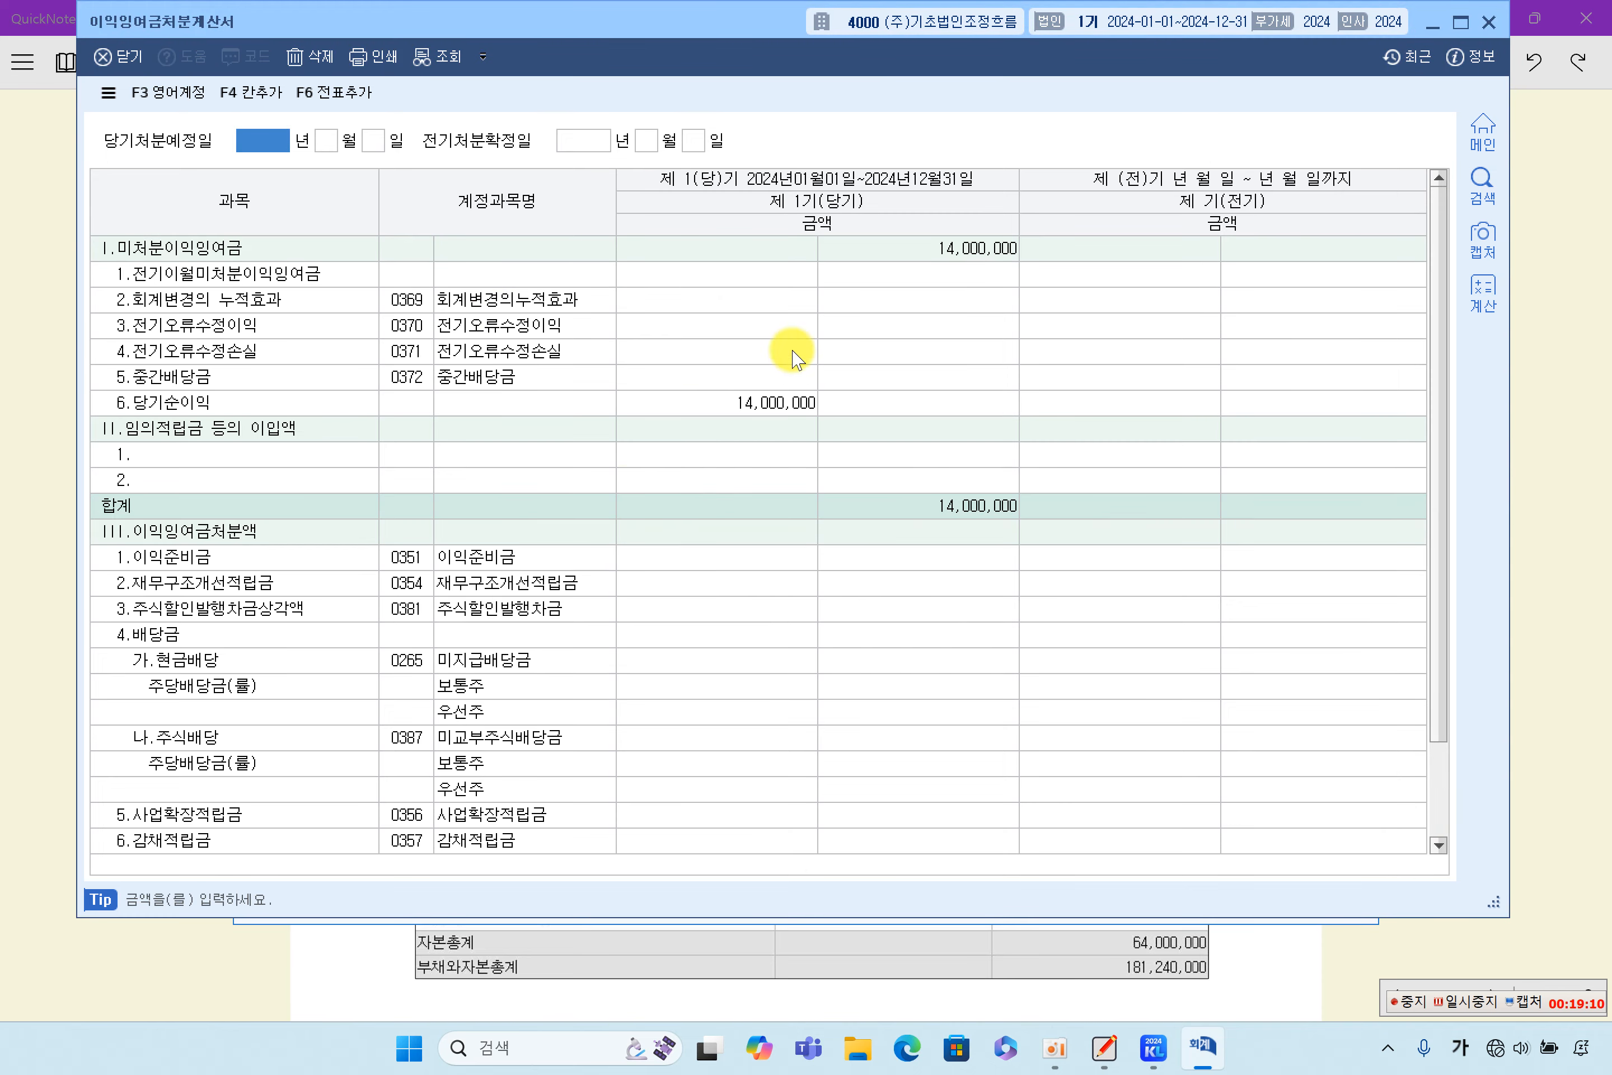
click(1488, 22)
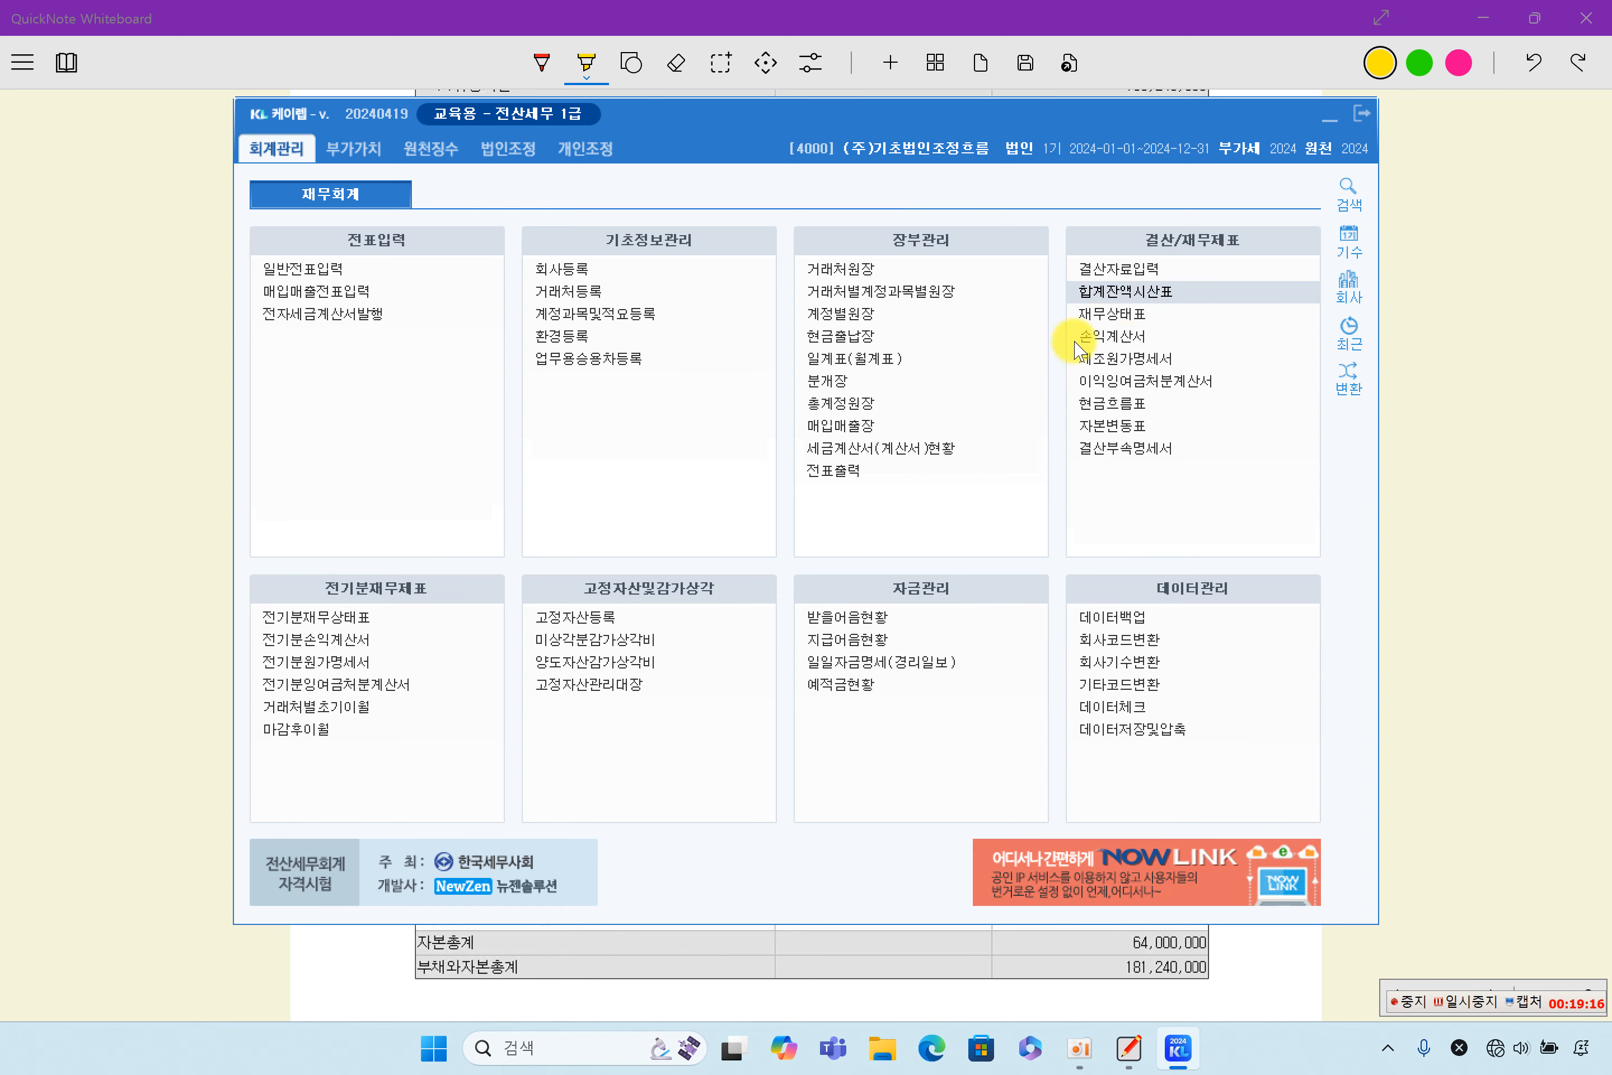
click(1125, 291)
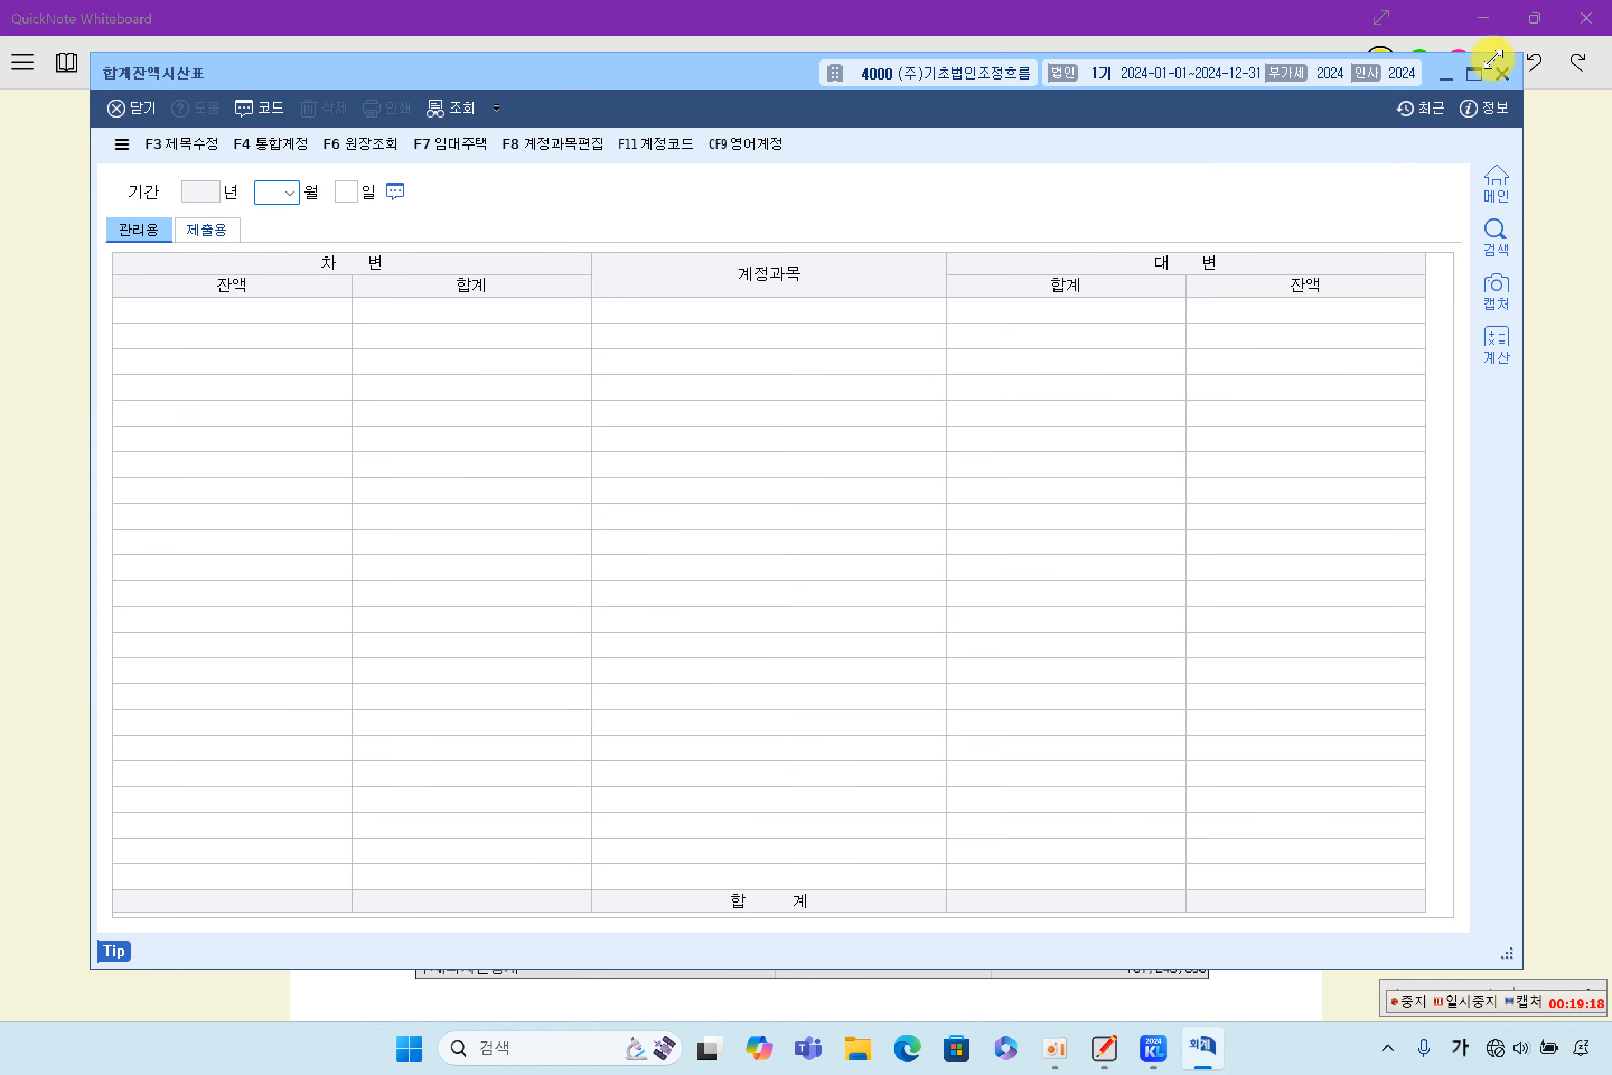
click(1500, 72)
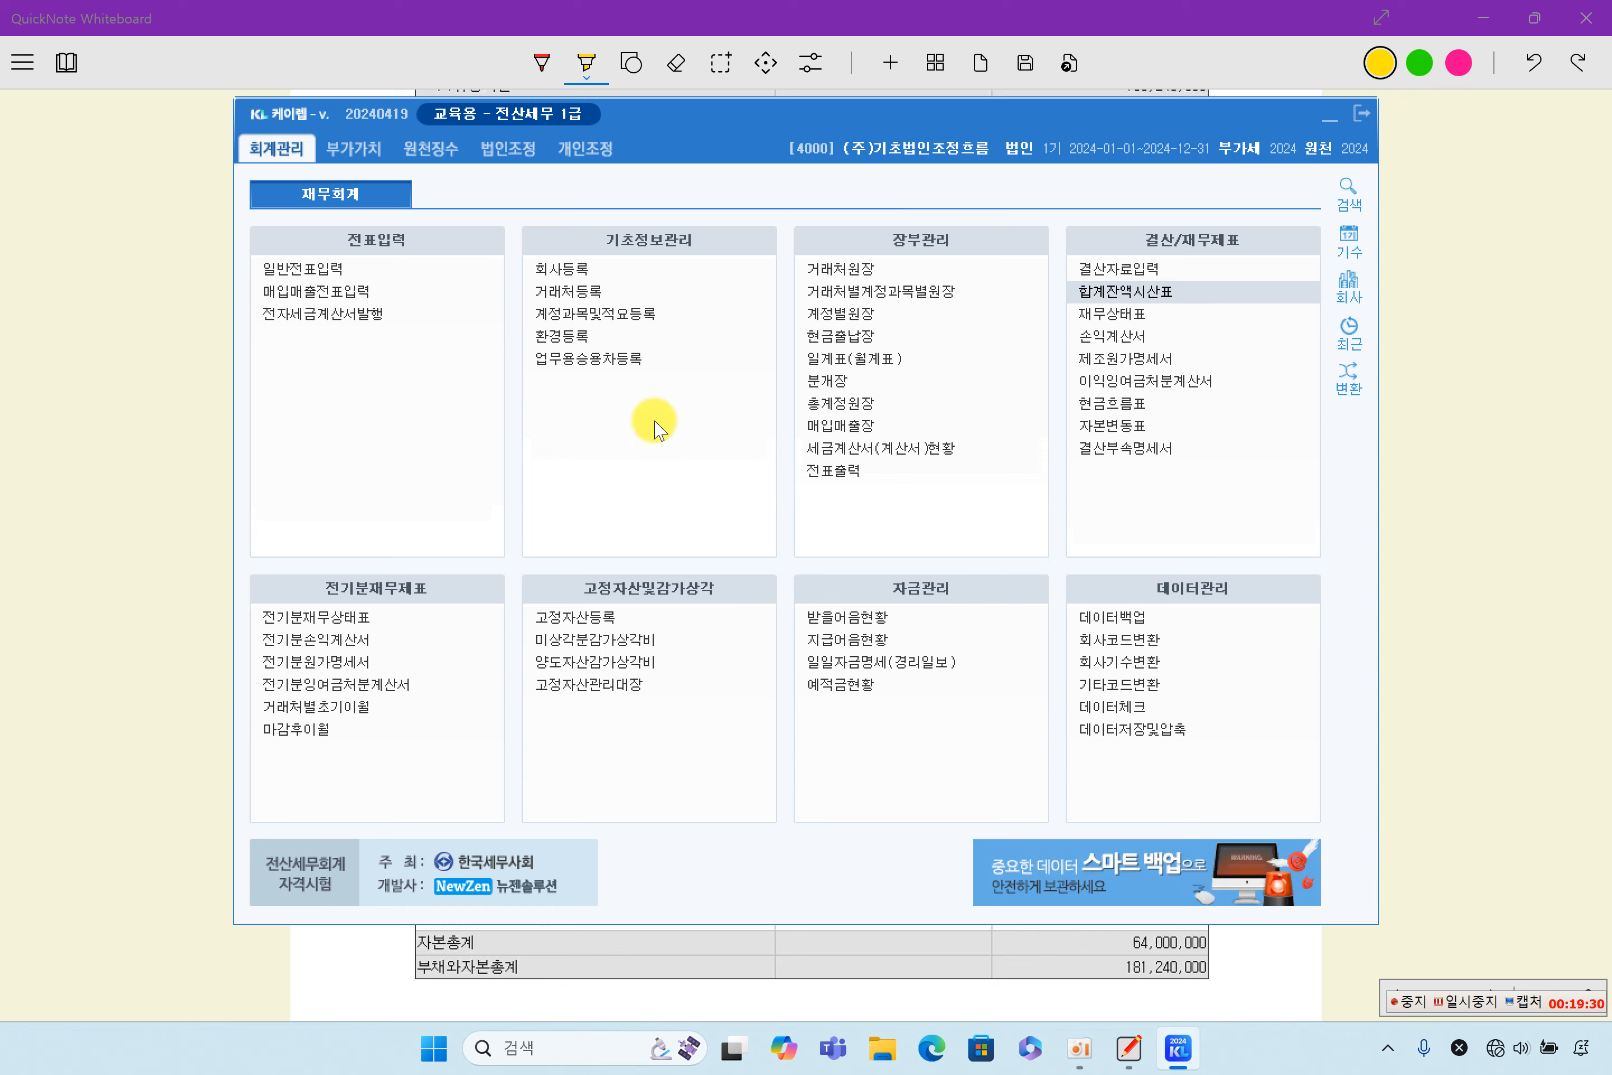
- In 법인조정 Ⅰ, load fresh accounting data into the 표준재무상태표, save it, and close the form
click(524, 147)
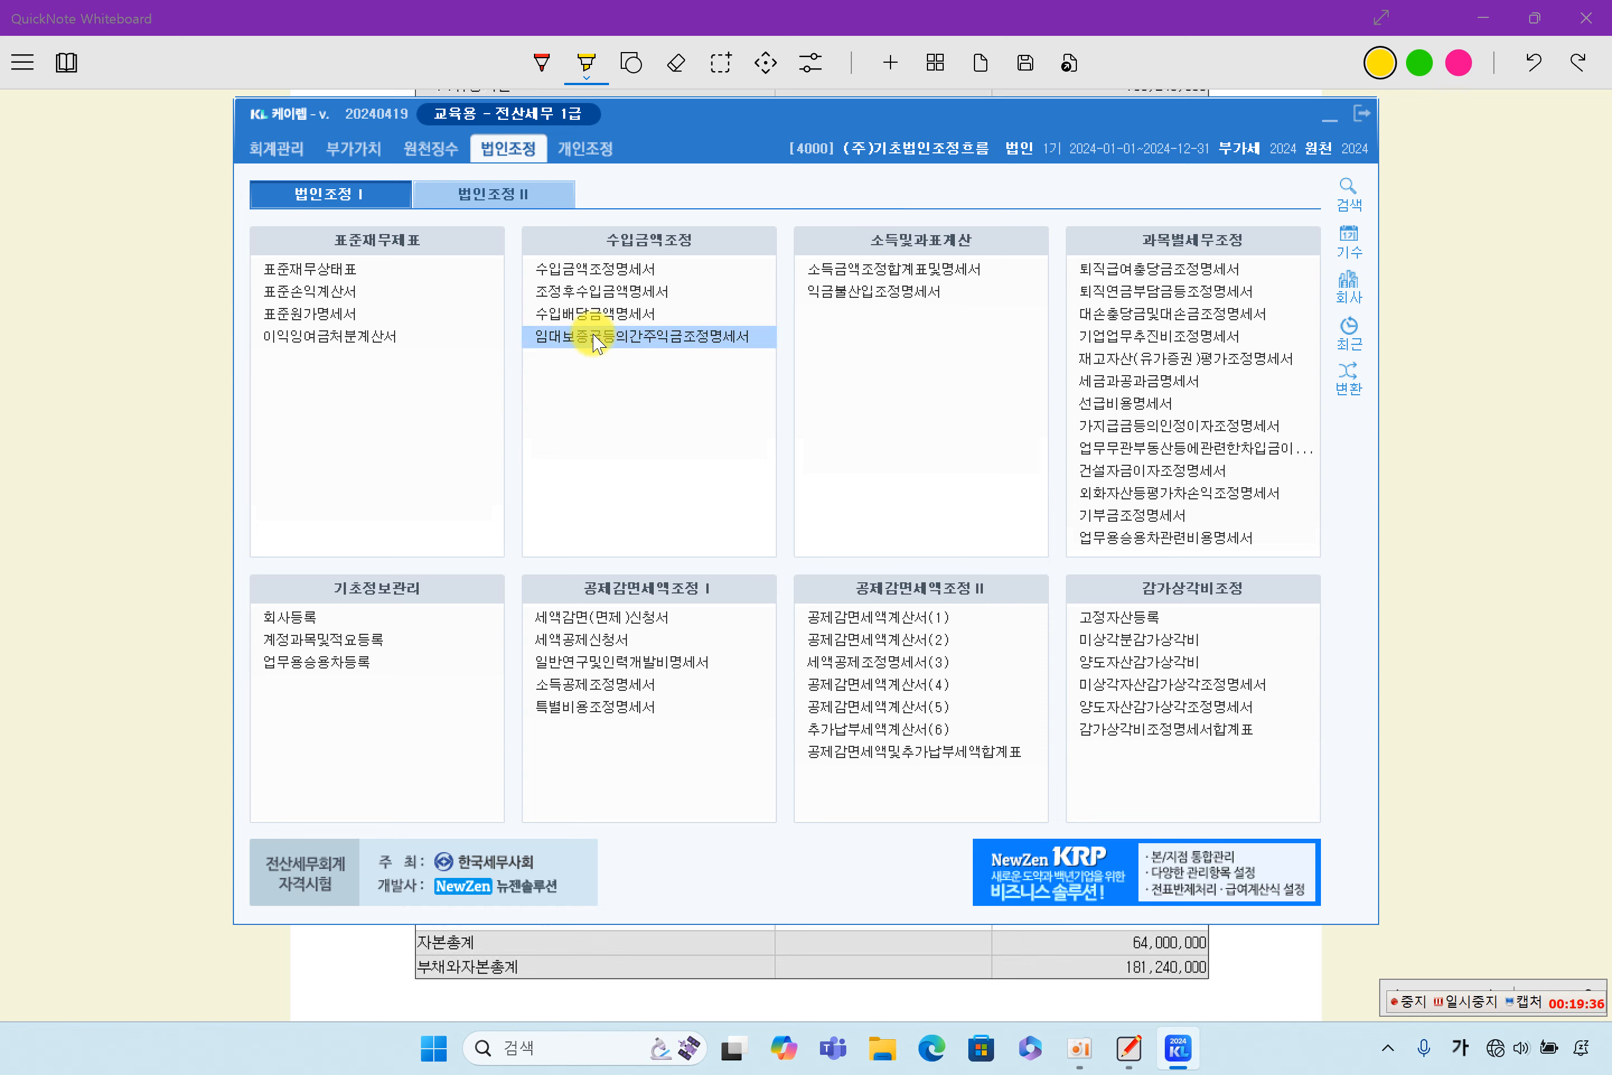
click(495, 194)
click(362, 204)
click(513, 197)
click(366, 201)
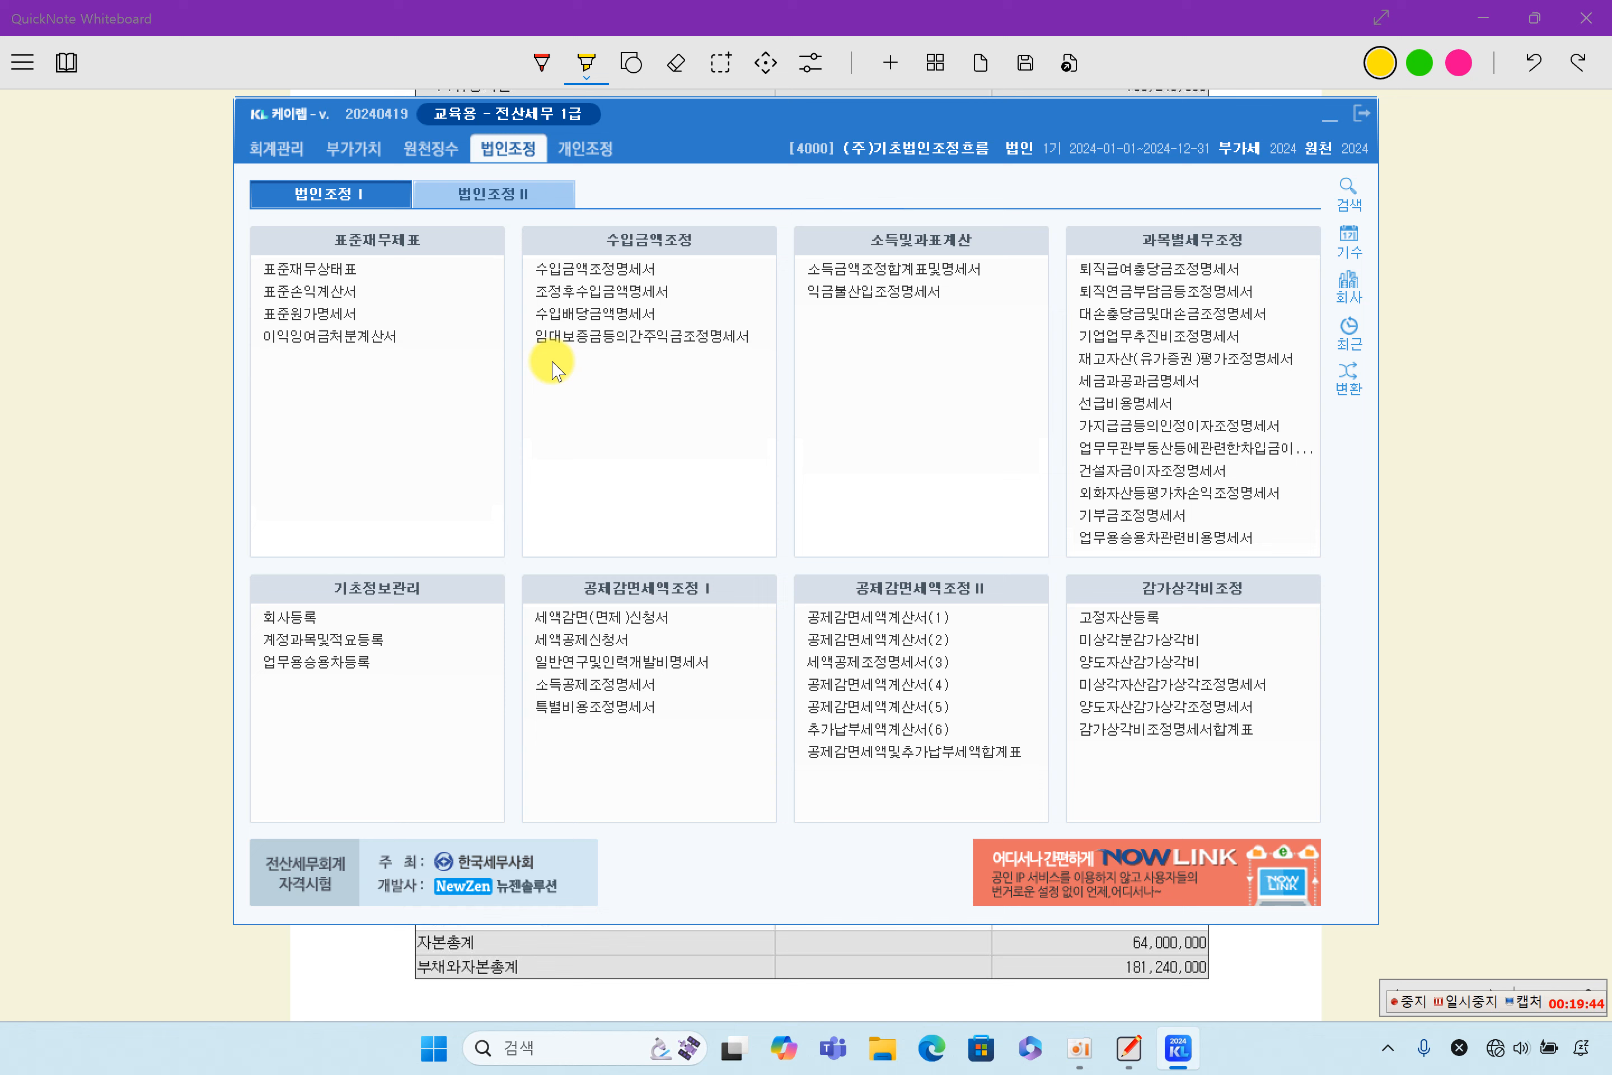
click(336, 280)
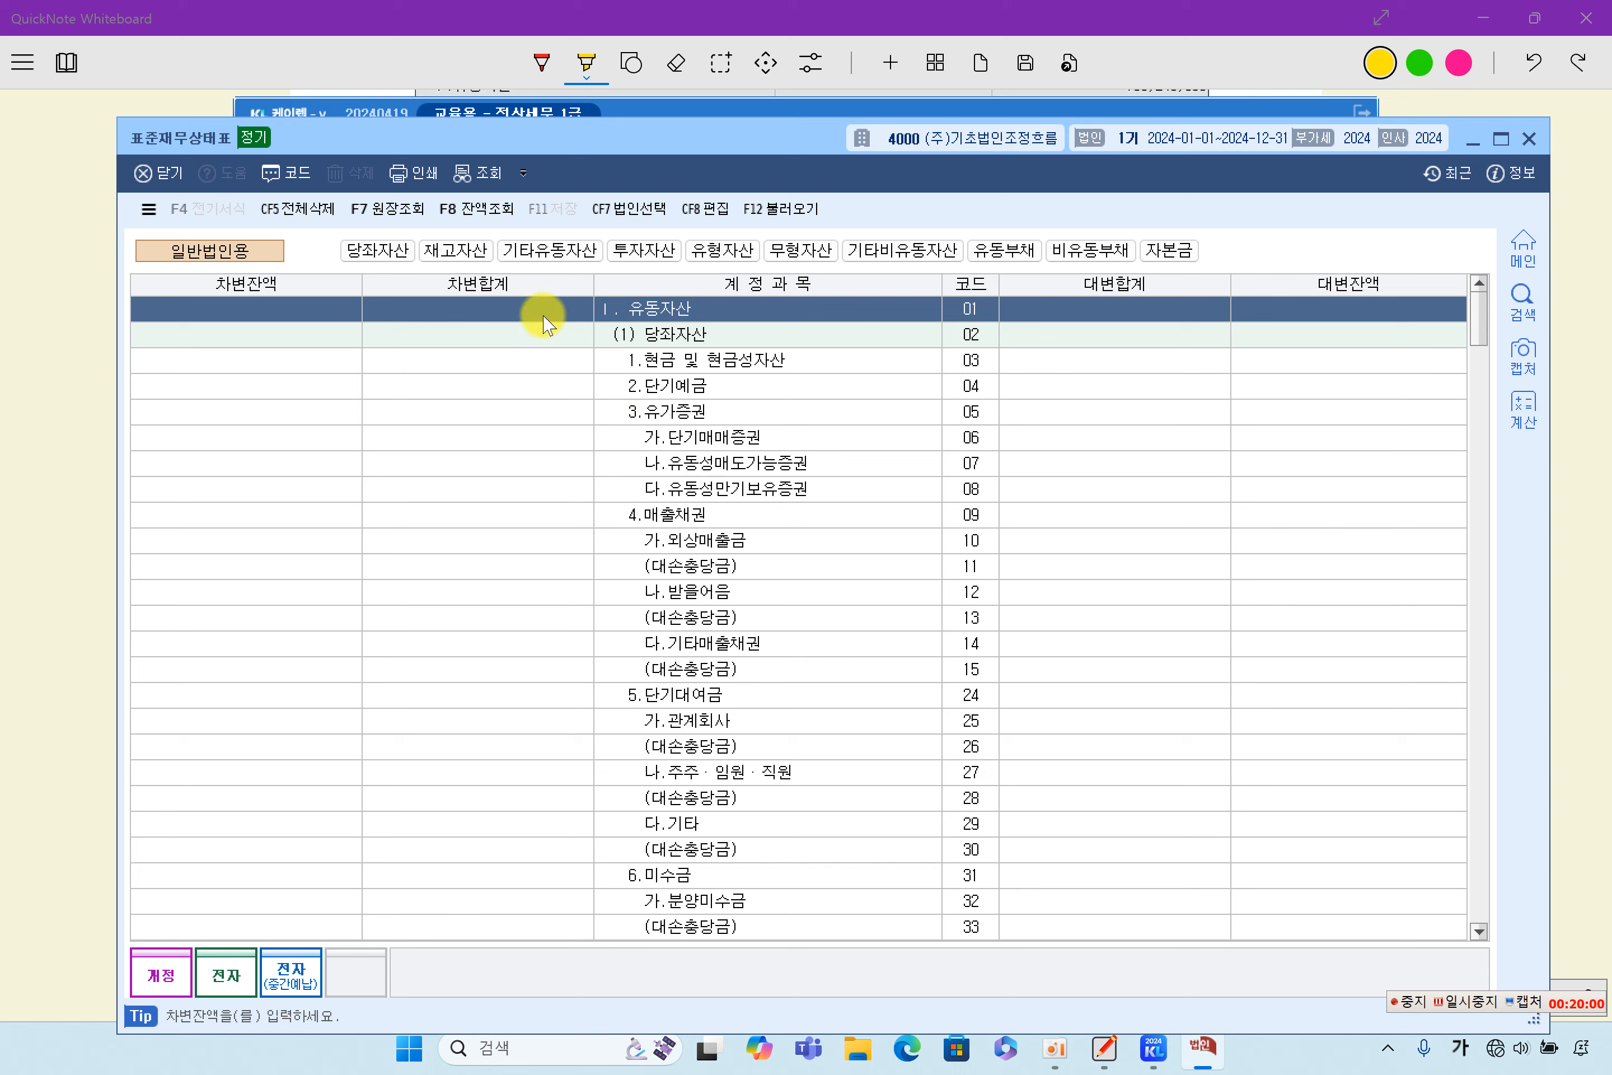
click(805, 221)
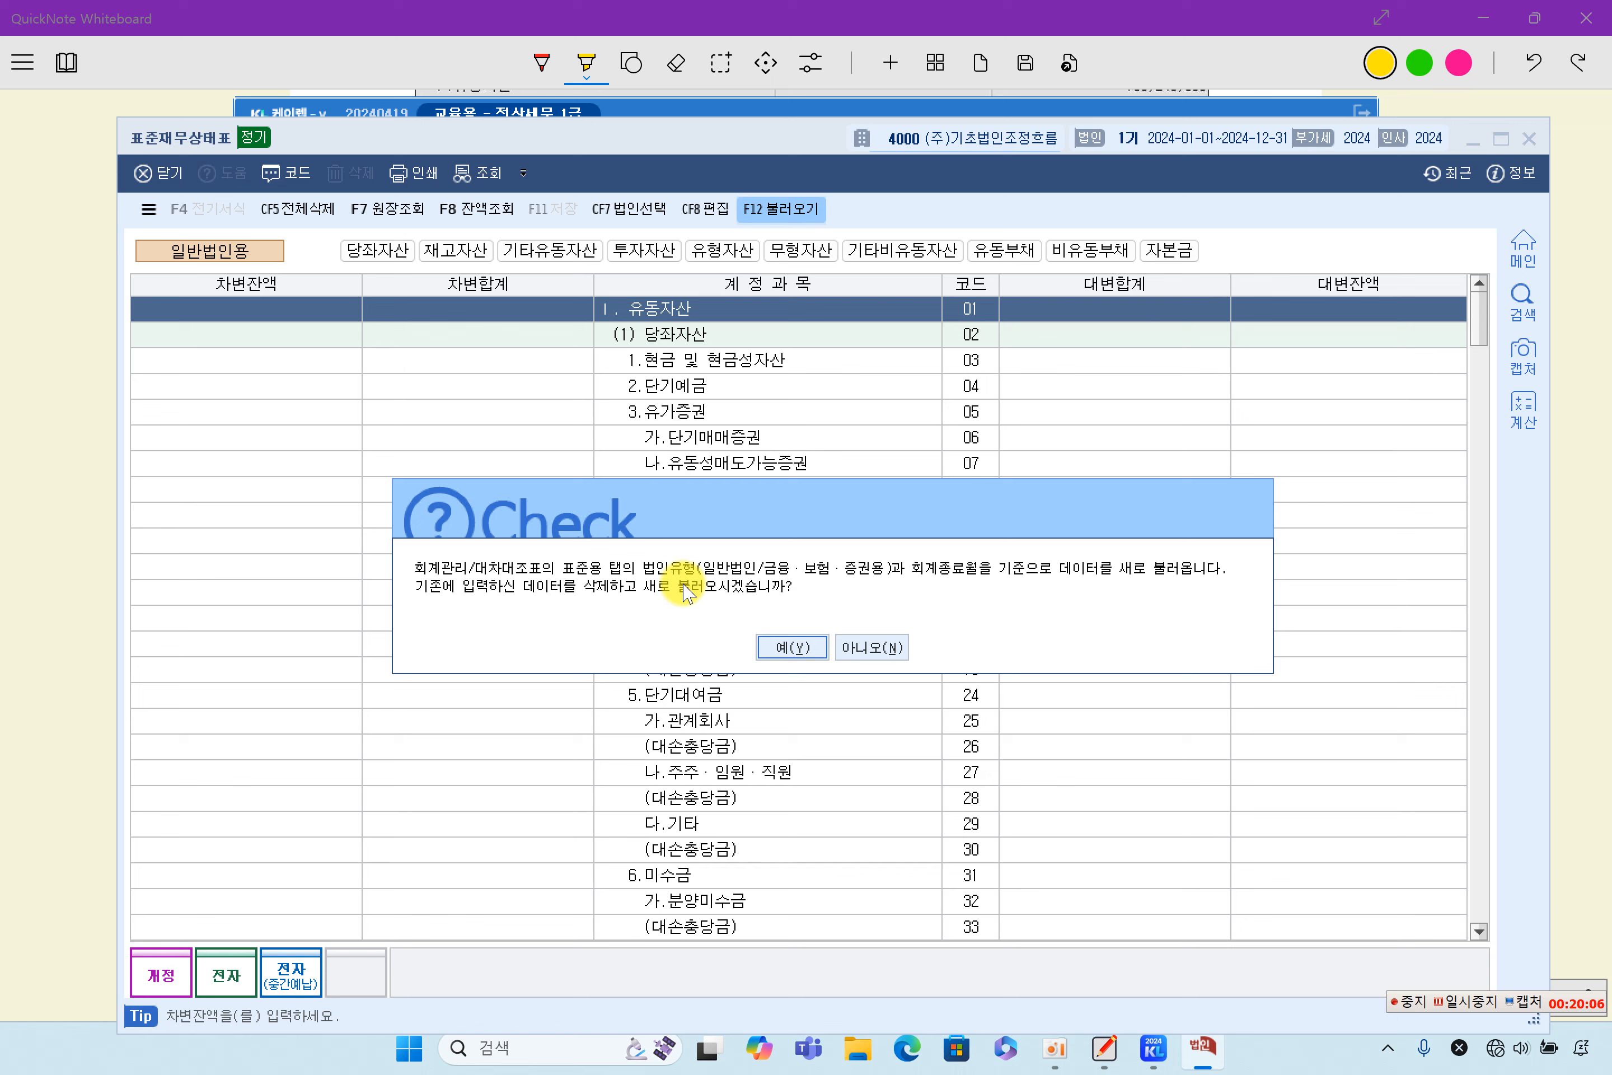
click(788, 646)
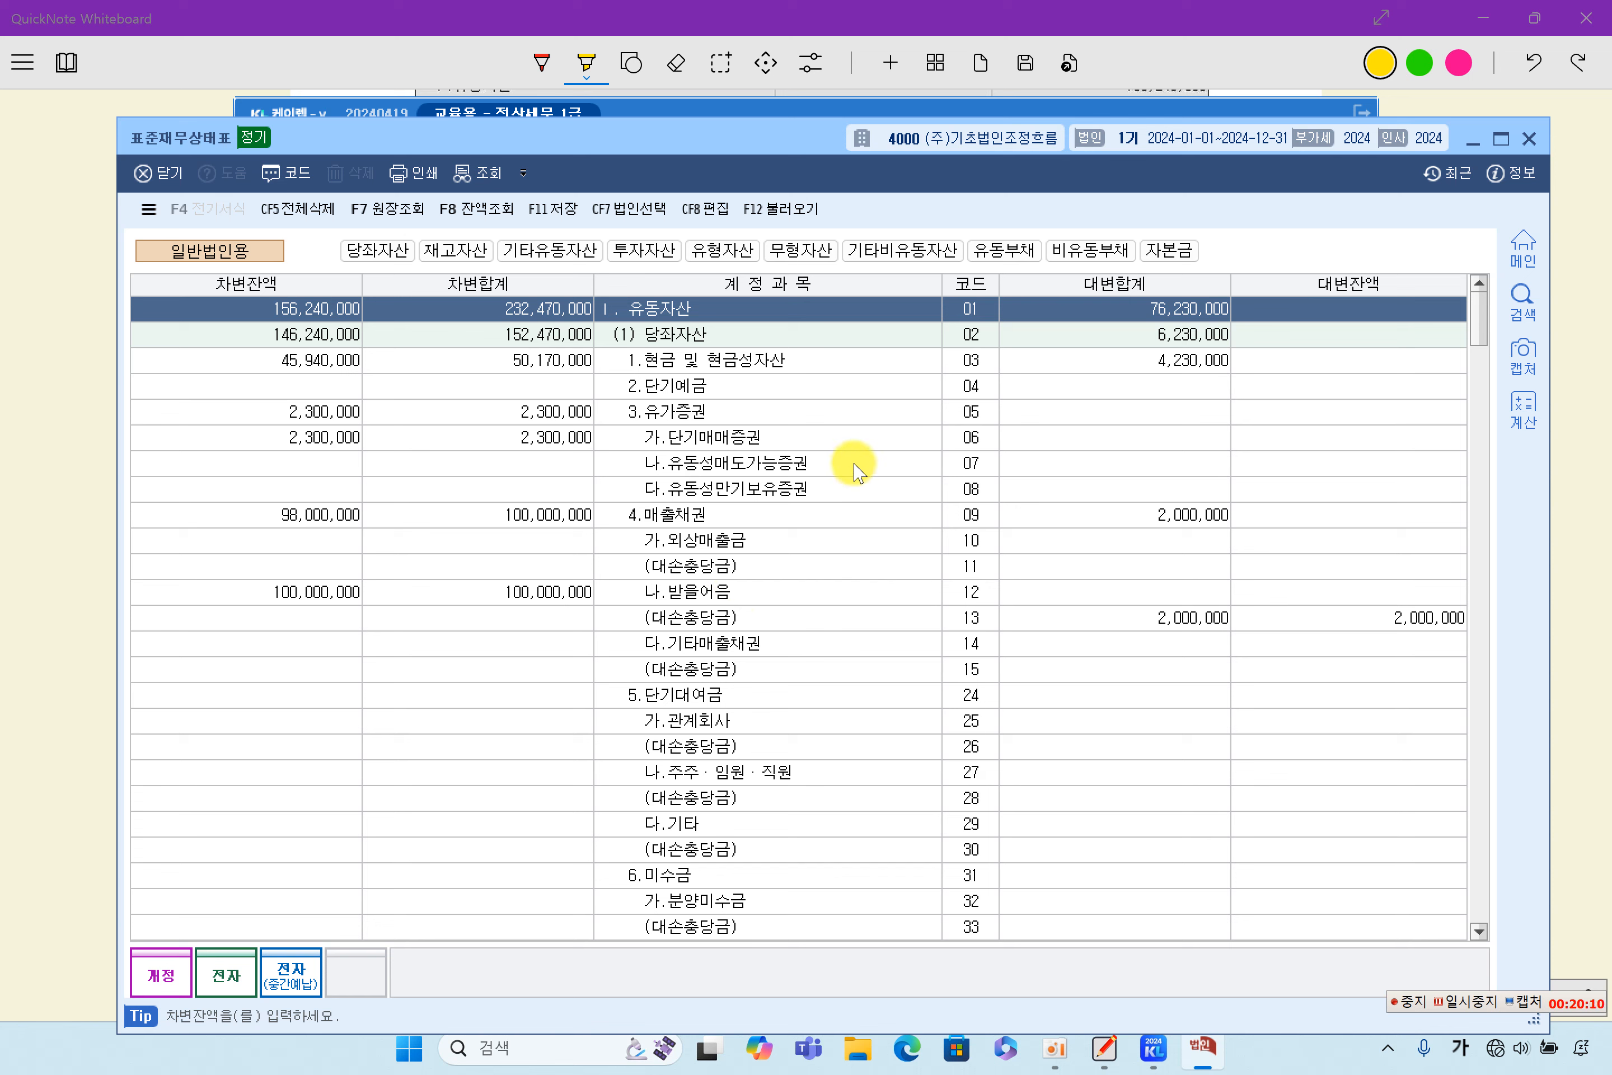
click(553, 212)
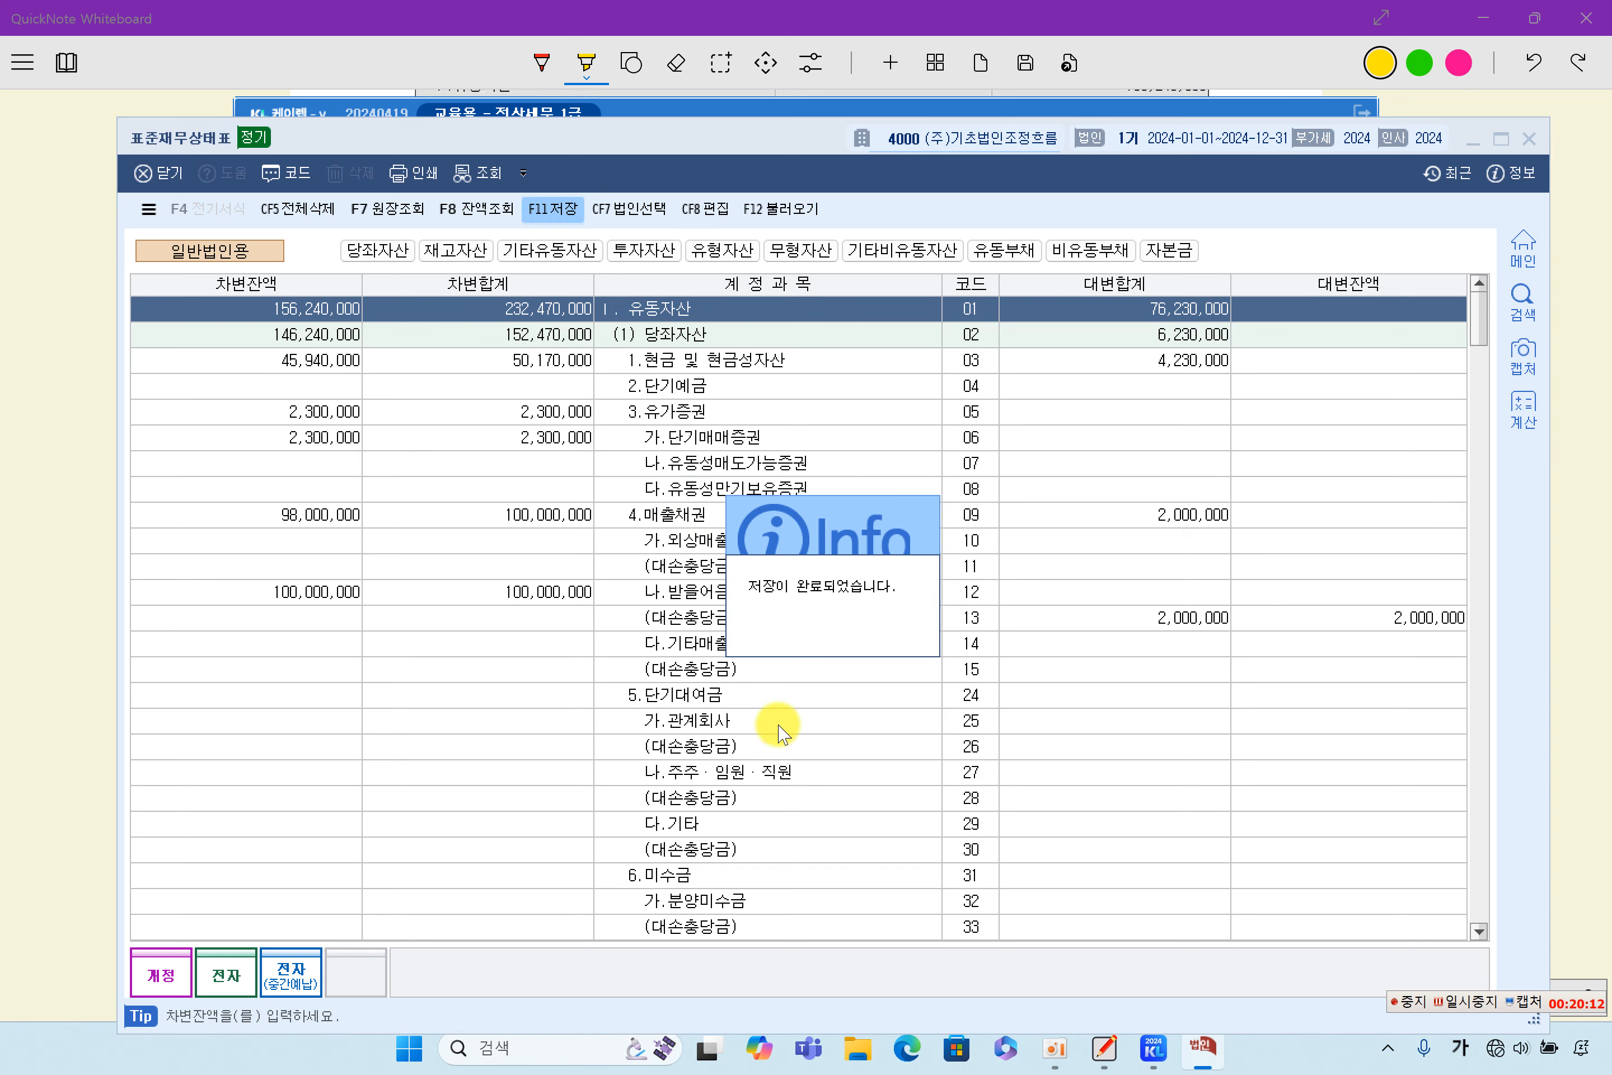
click(1528, 139)
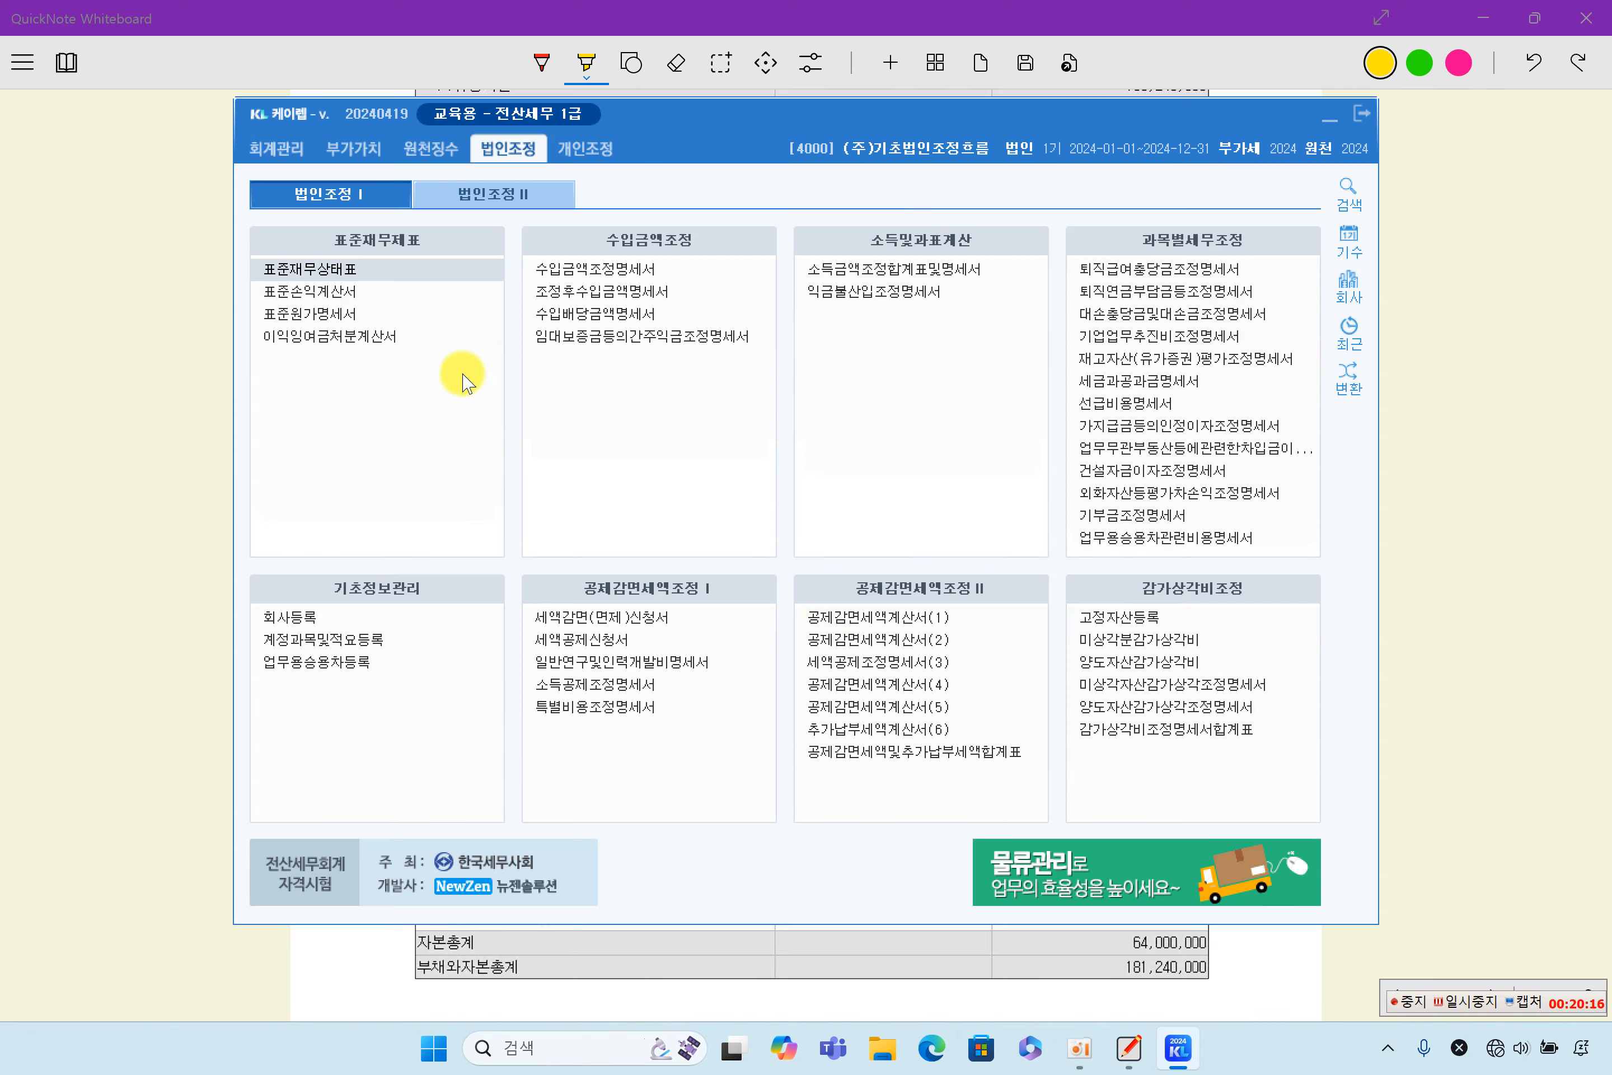
- Load fresh accounting data into the 표준손익계산서, look over its expense rows, and close the form with its contents saved
click(358, 297)
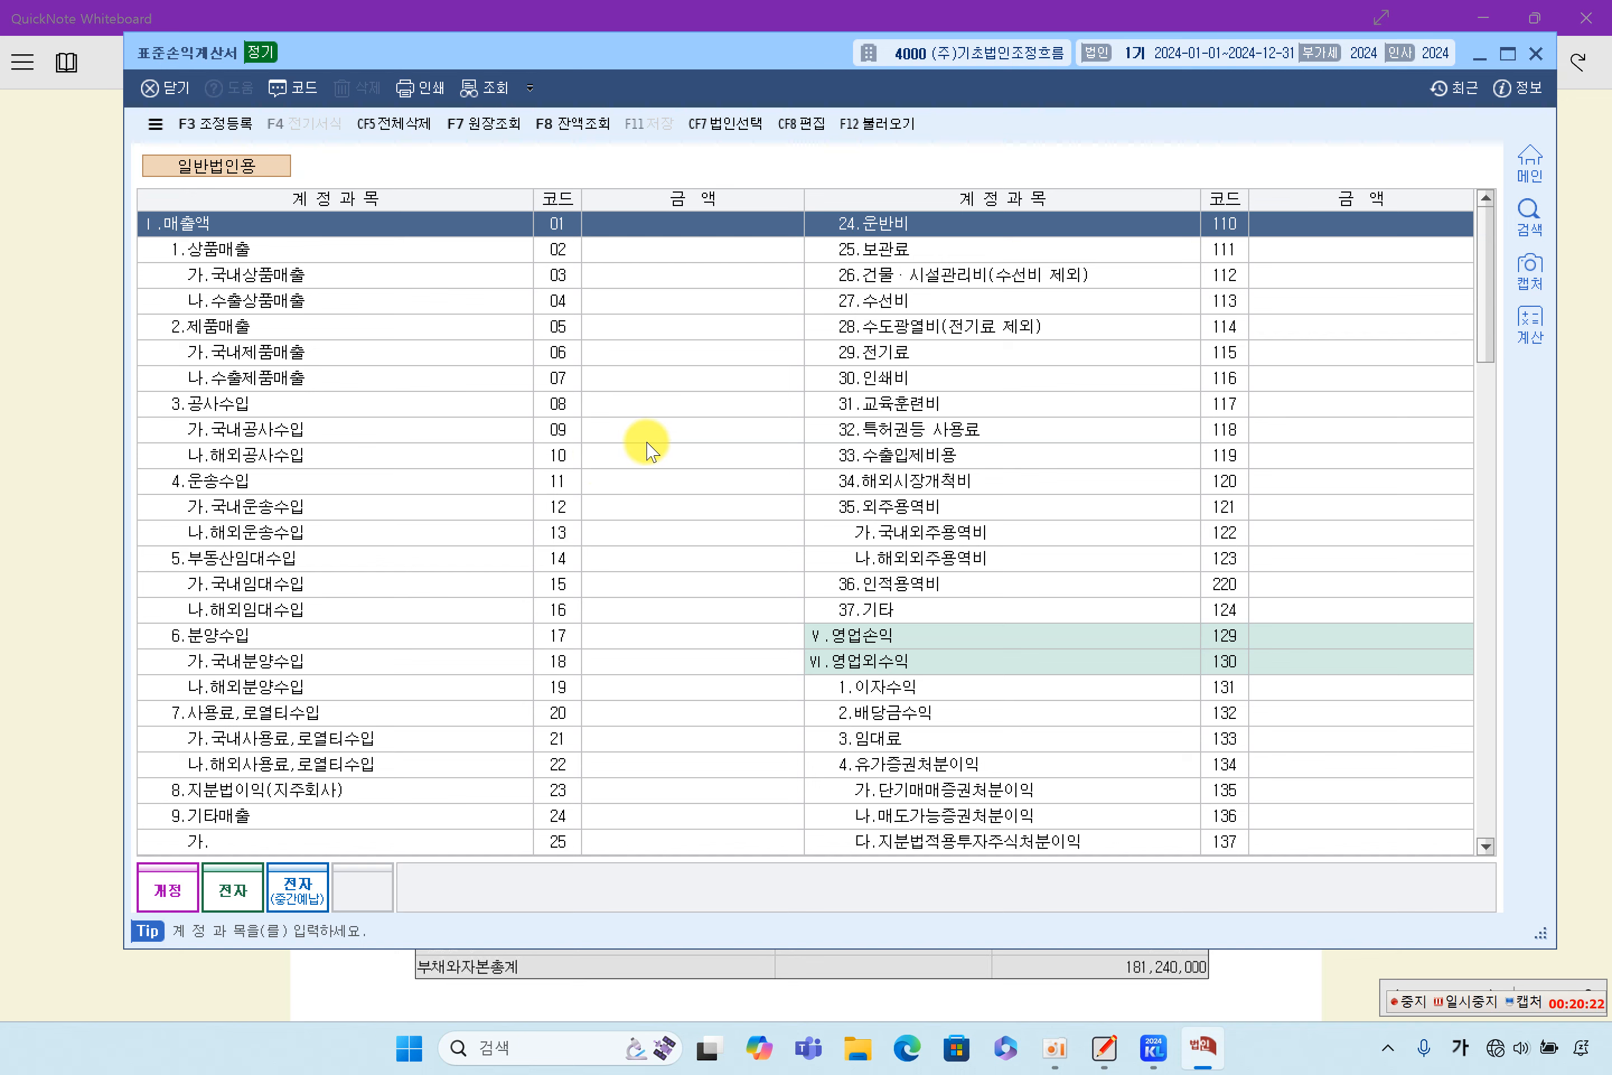
click(876, 123)
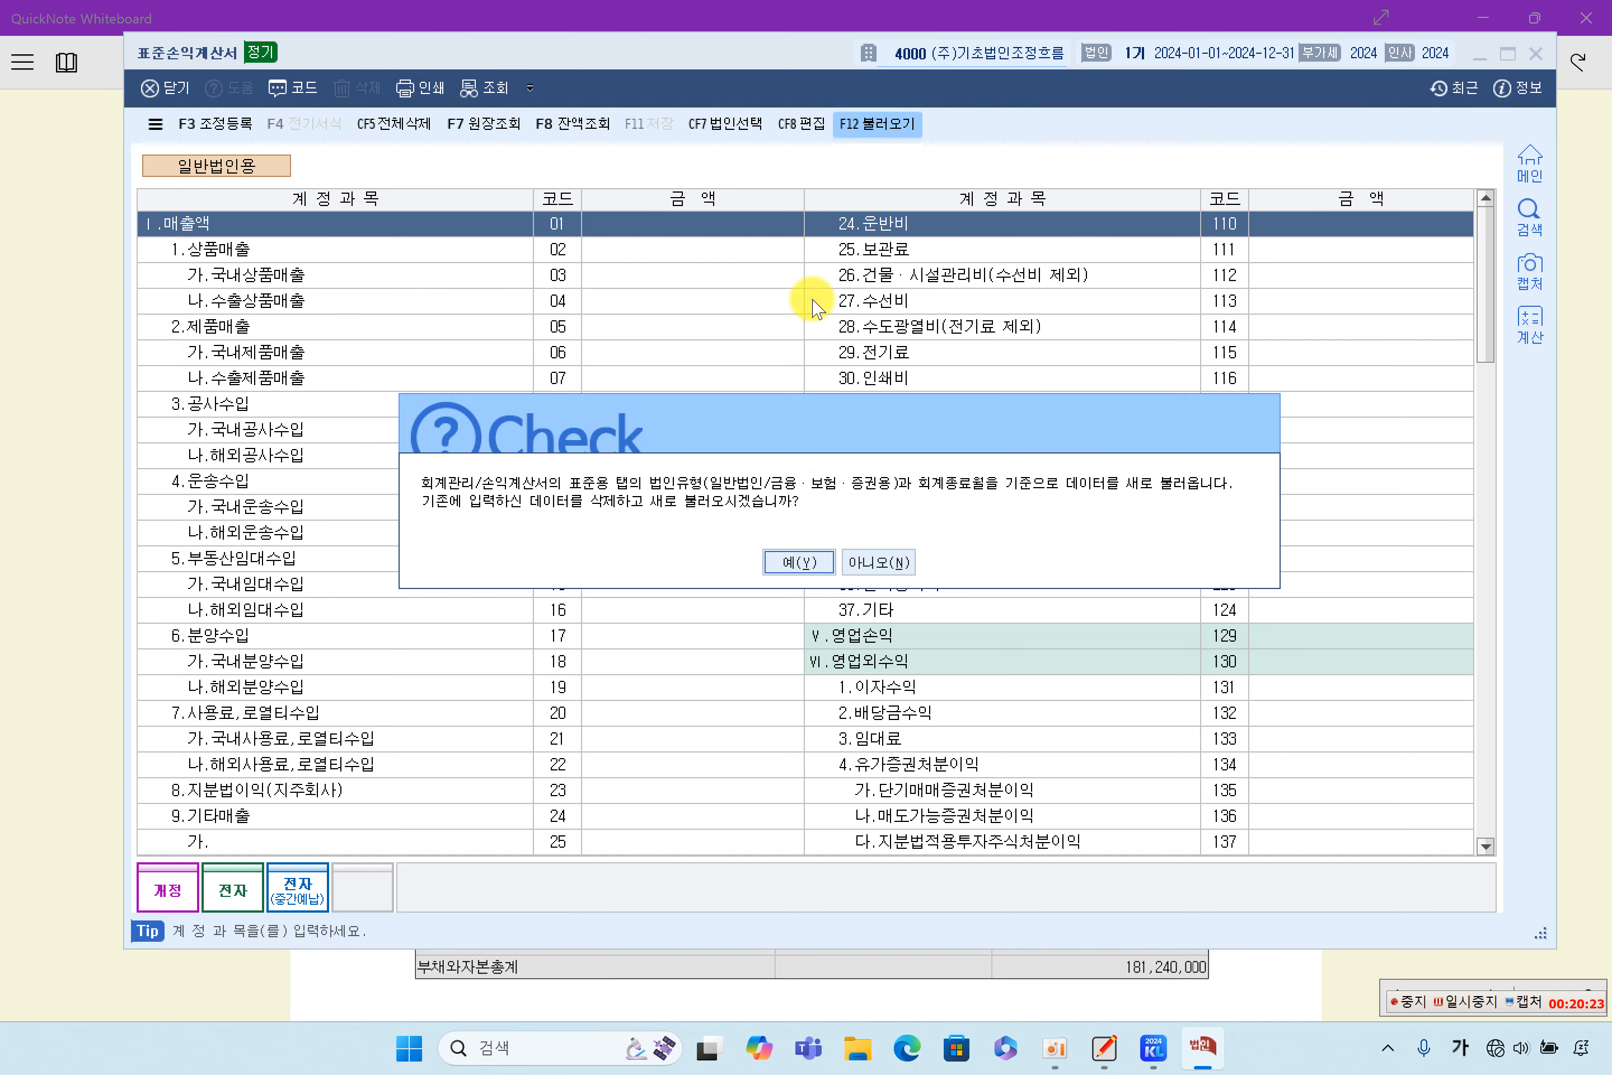
click(781, 560)
scroll(1027, 527, down, 3)
scroll(1033, 534, down, 20)
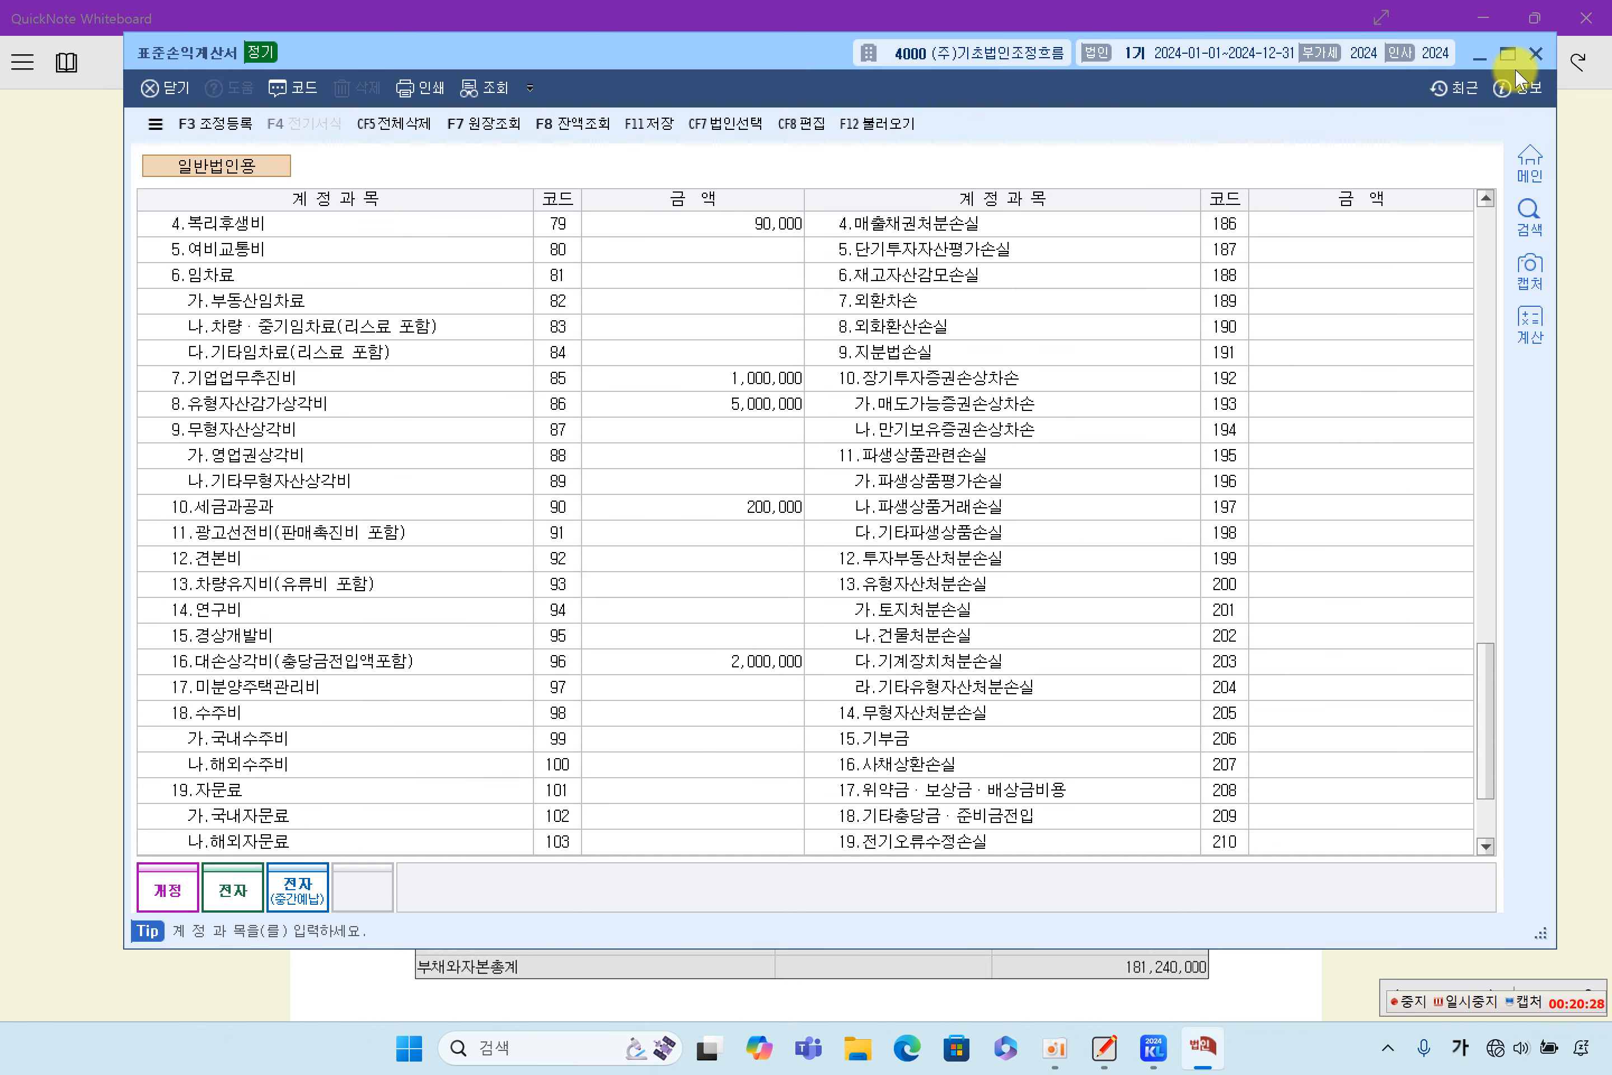
click(1536, 53)
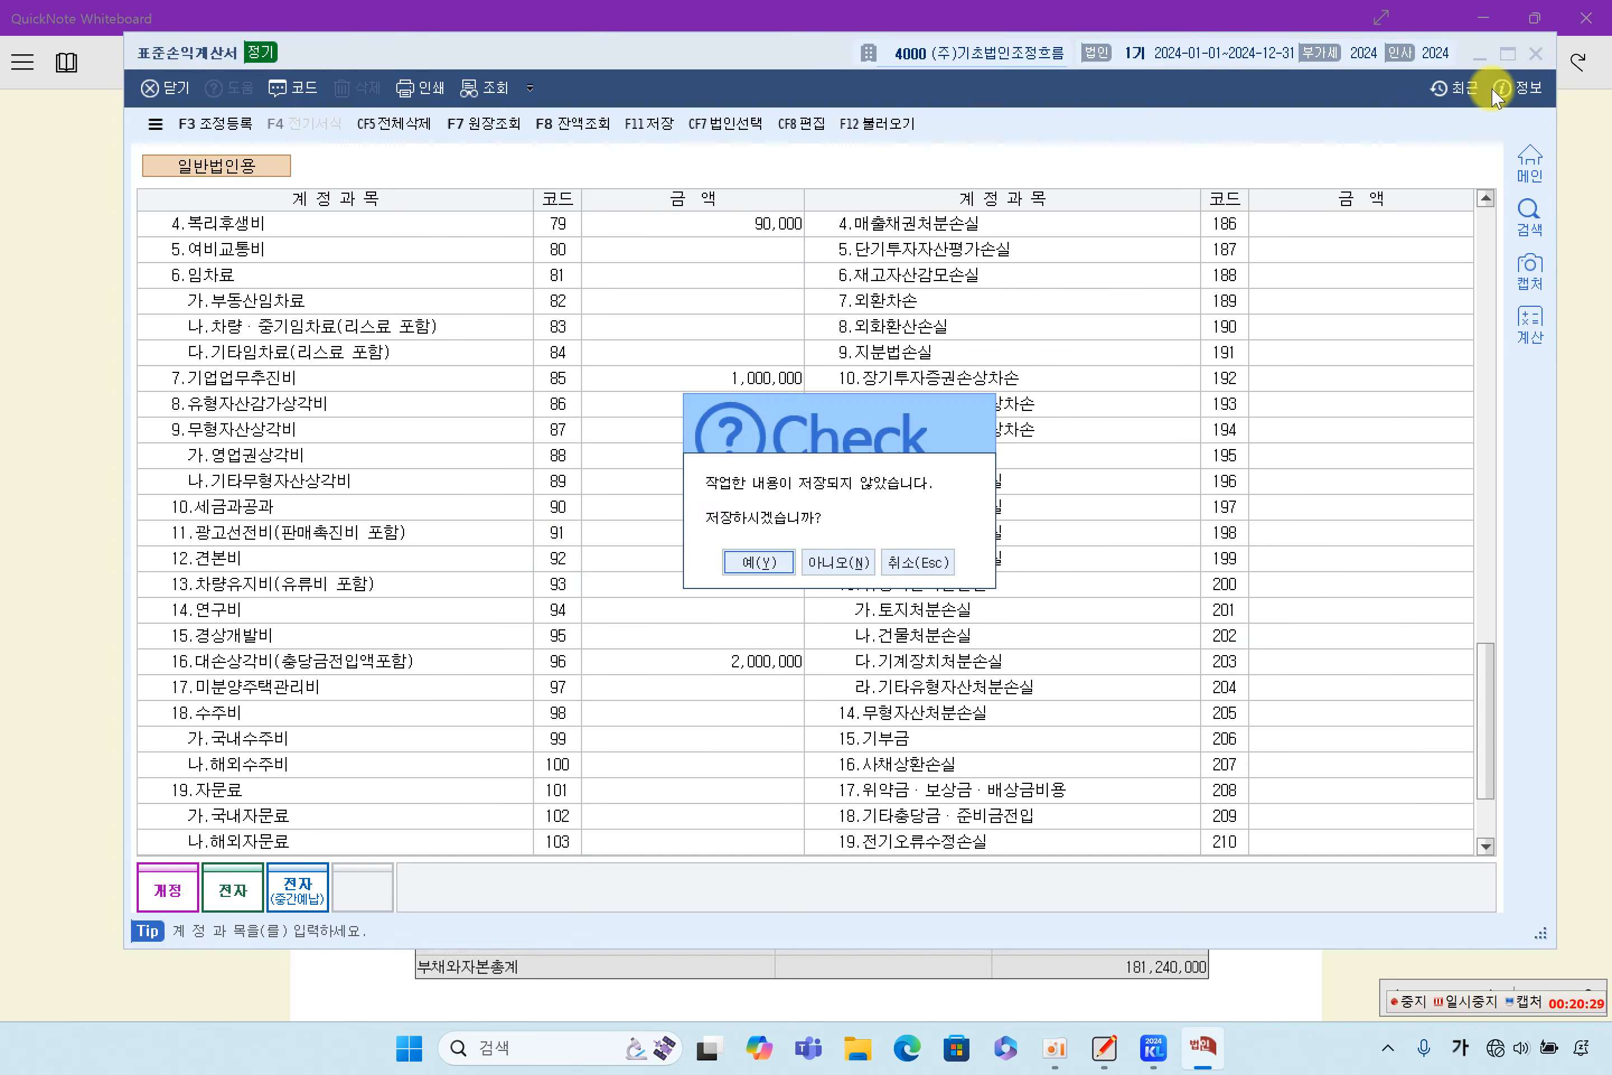
click(763, 560)
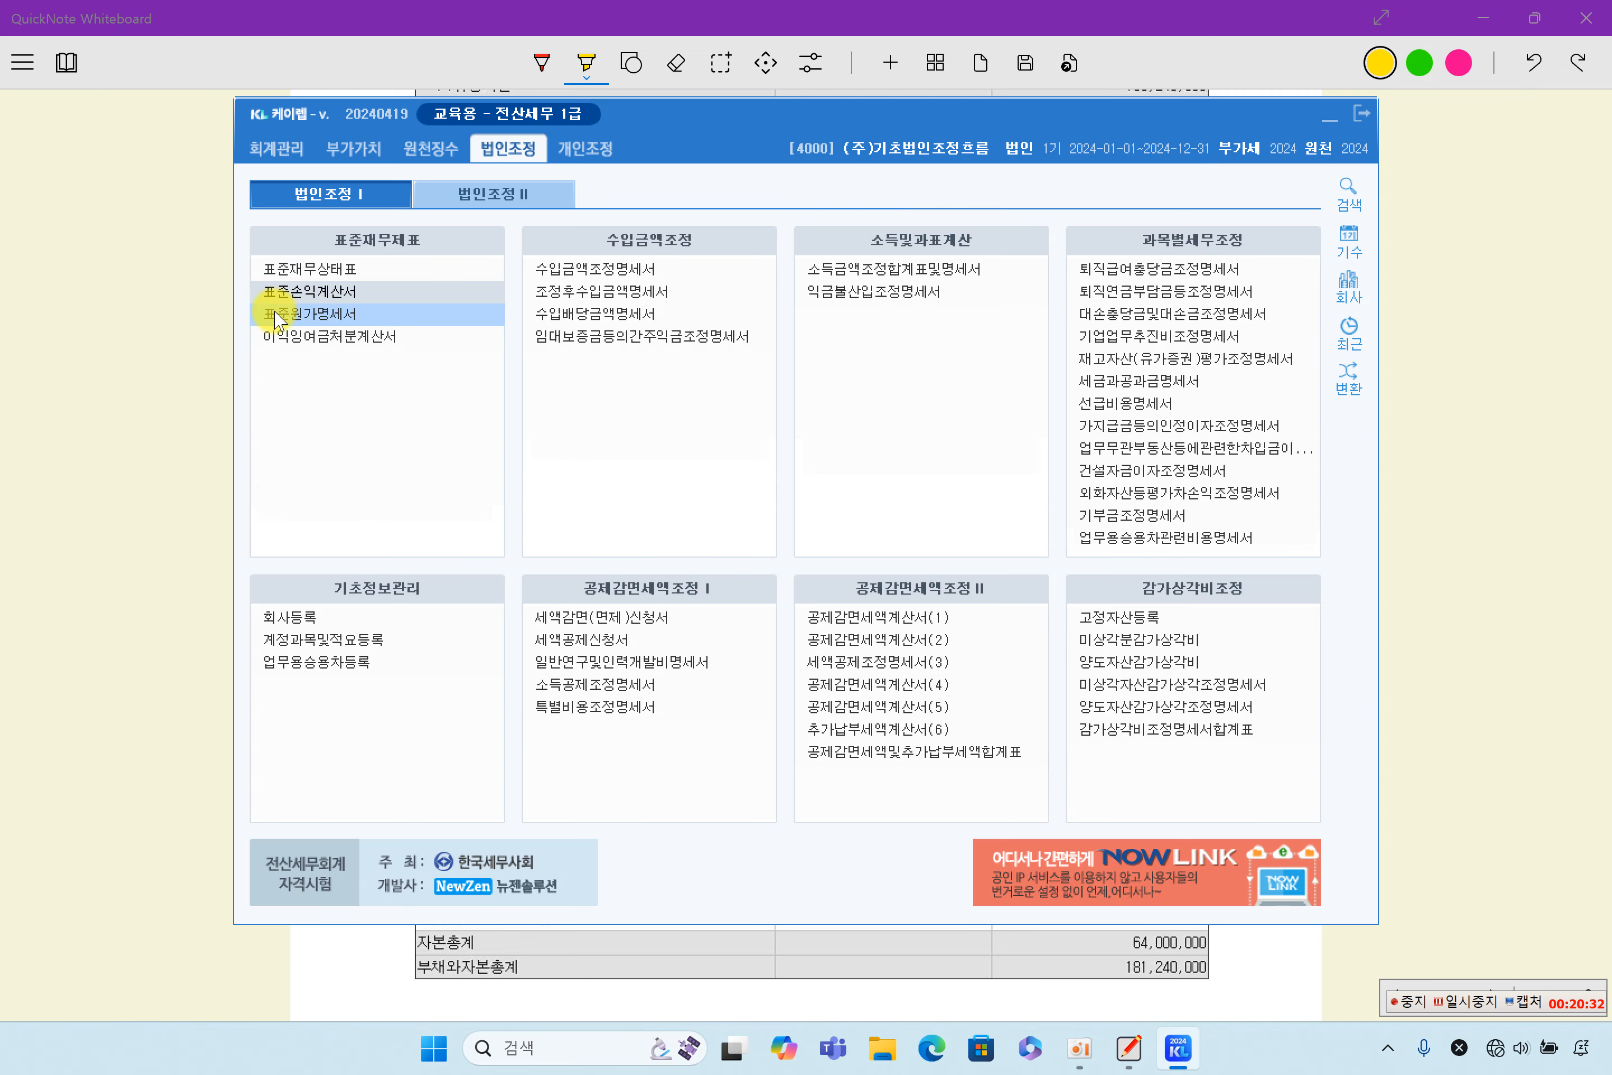
- Load the accounting data into the 법인조정 이익잉여금처분계산서, check its 당기순이익 row, save it, and close the form
click(325, 338)
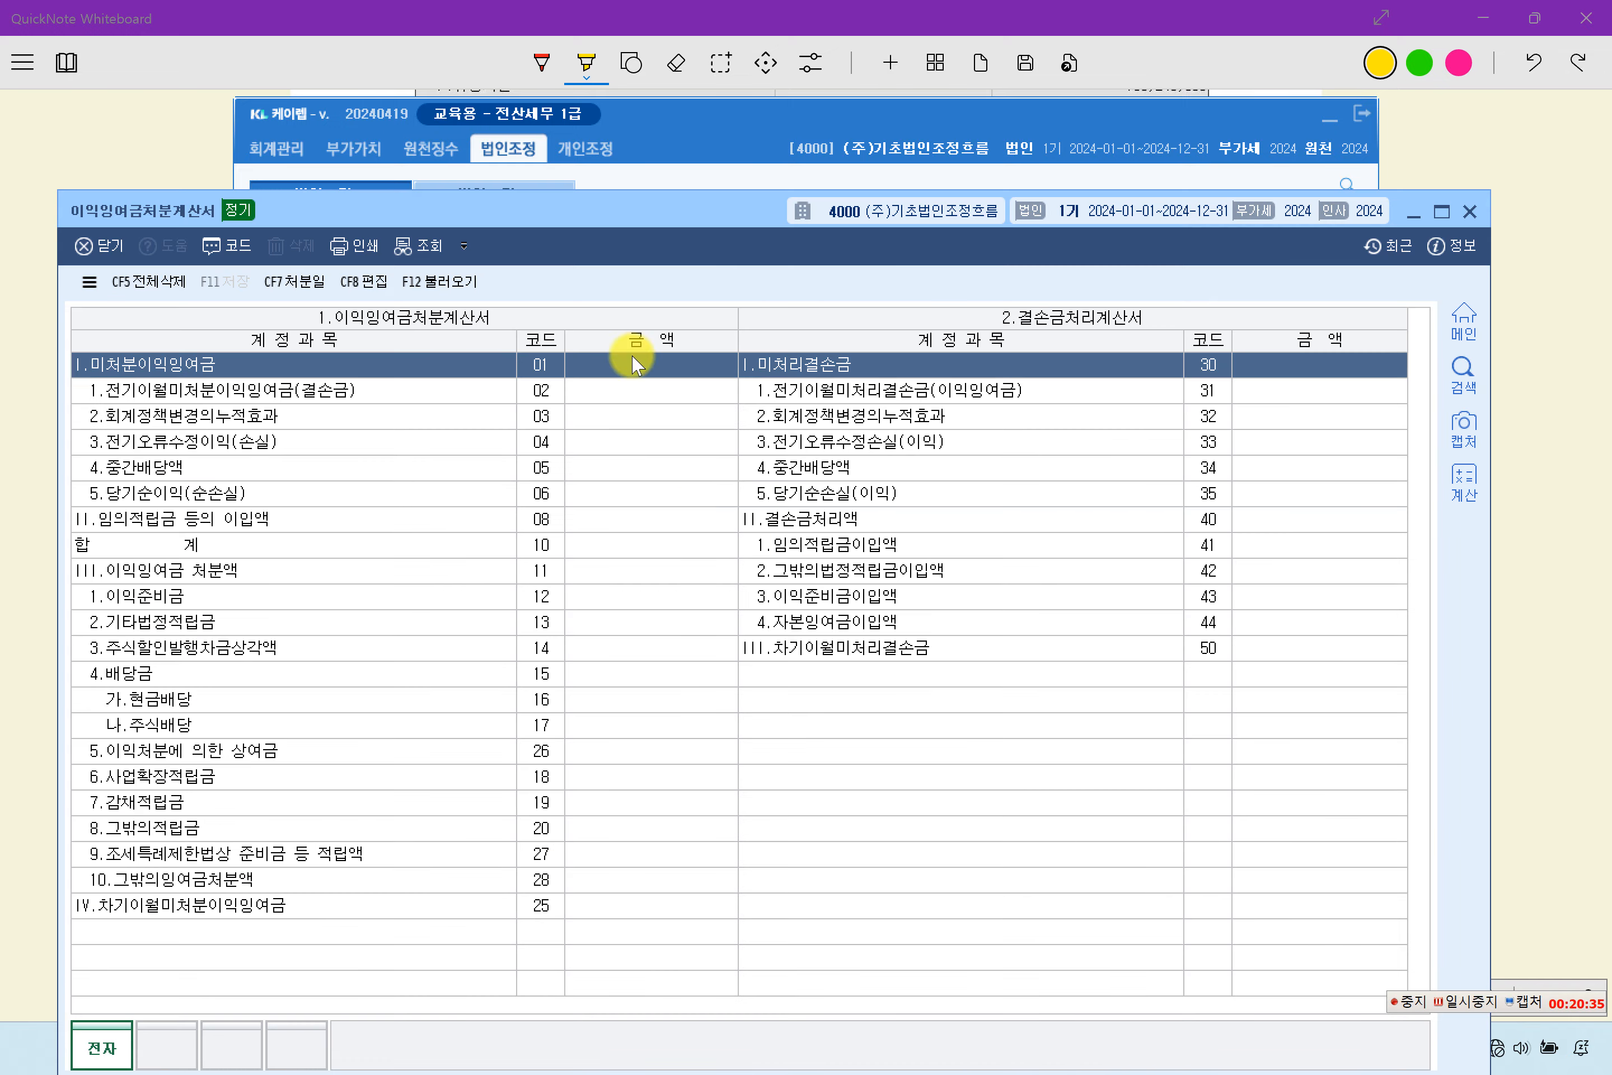
click(434, 281)
click(726, 723)
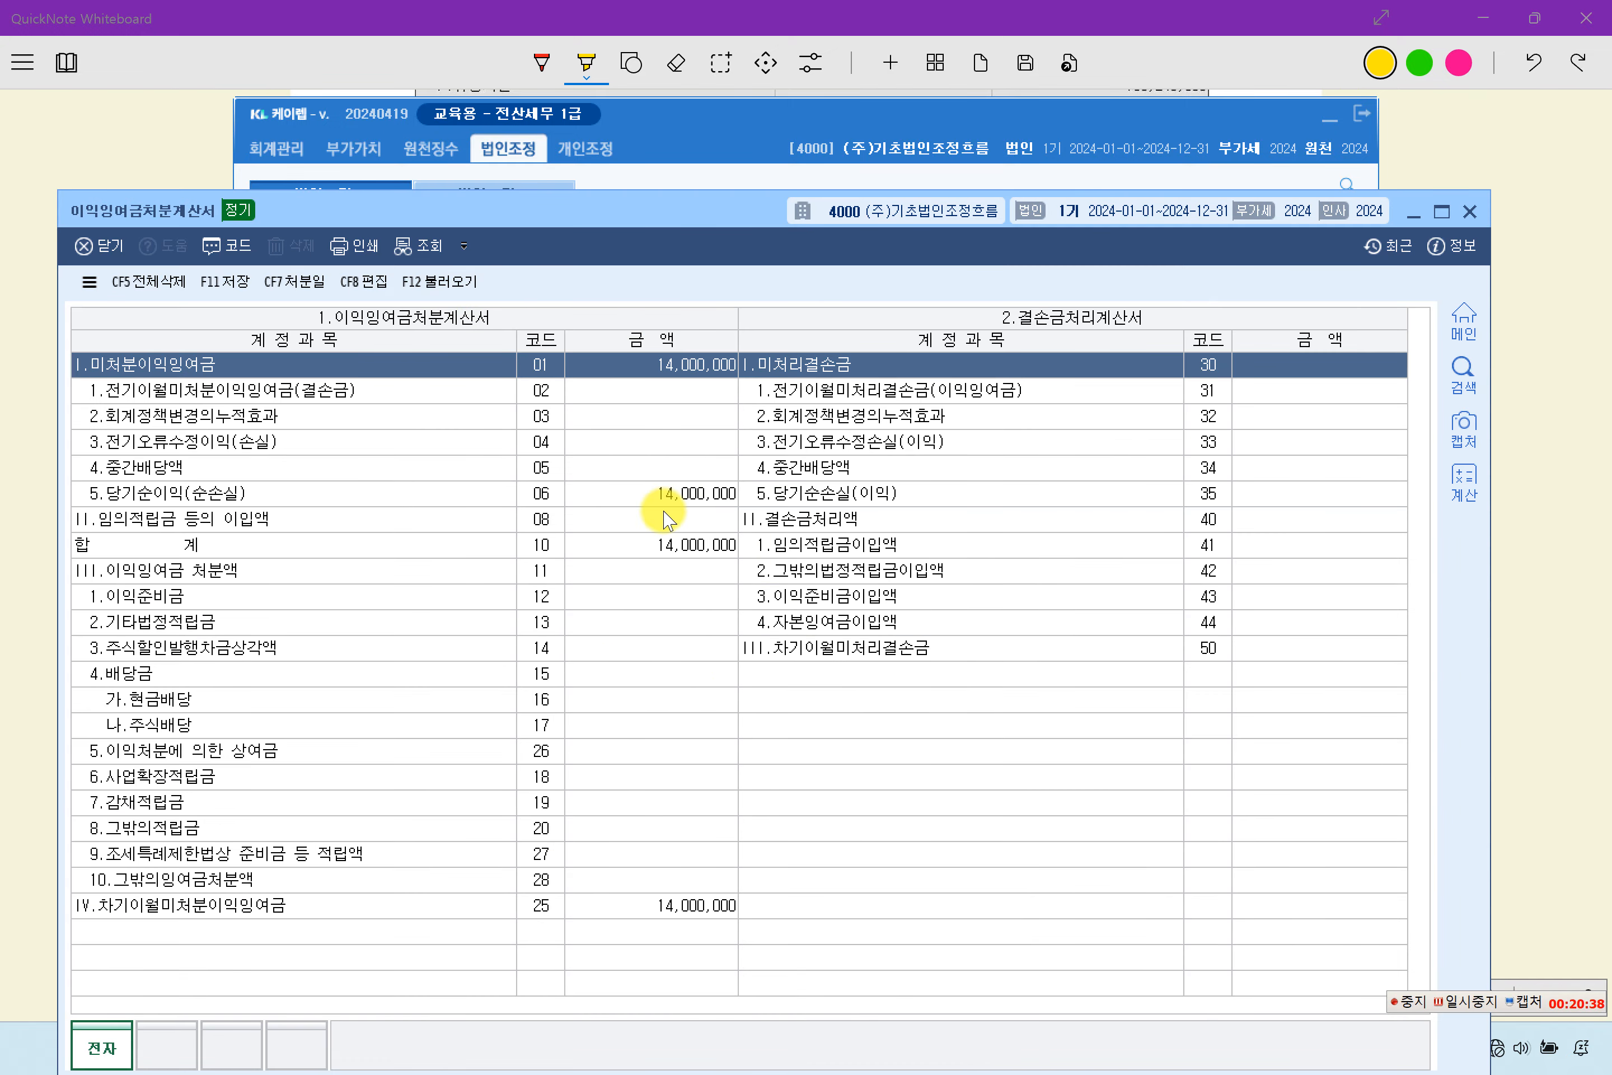
click(693, 493)
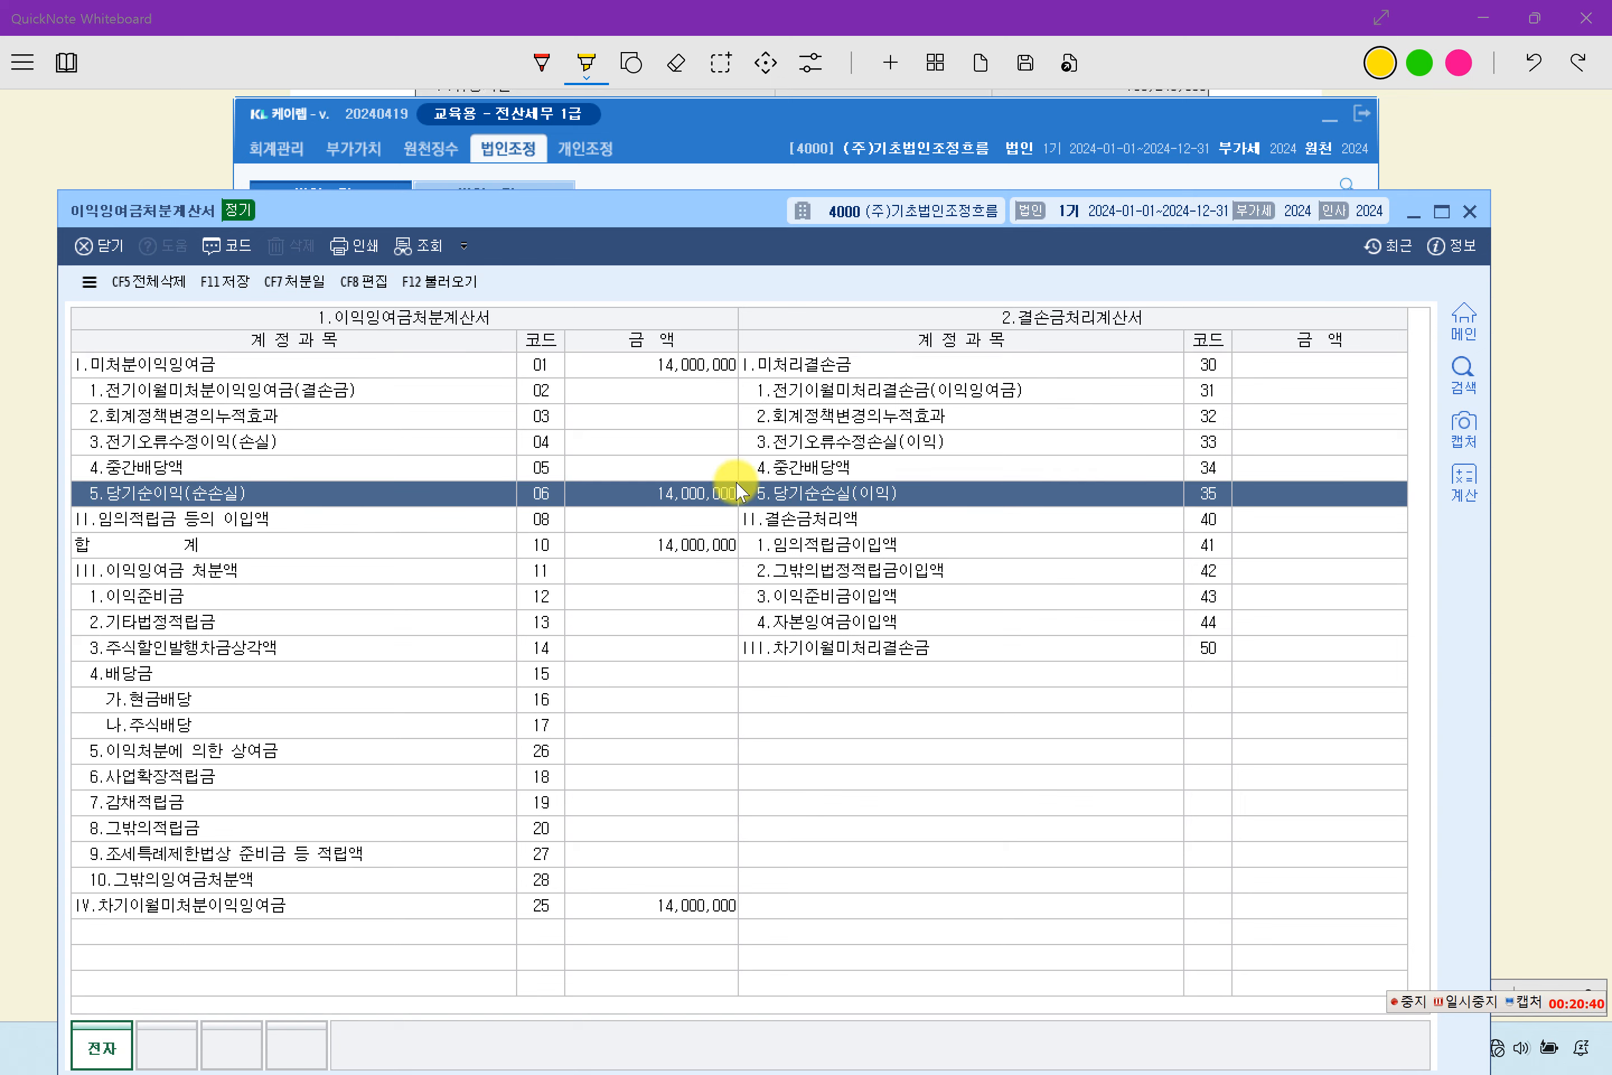
click(225, 281)
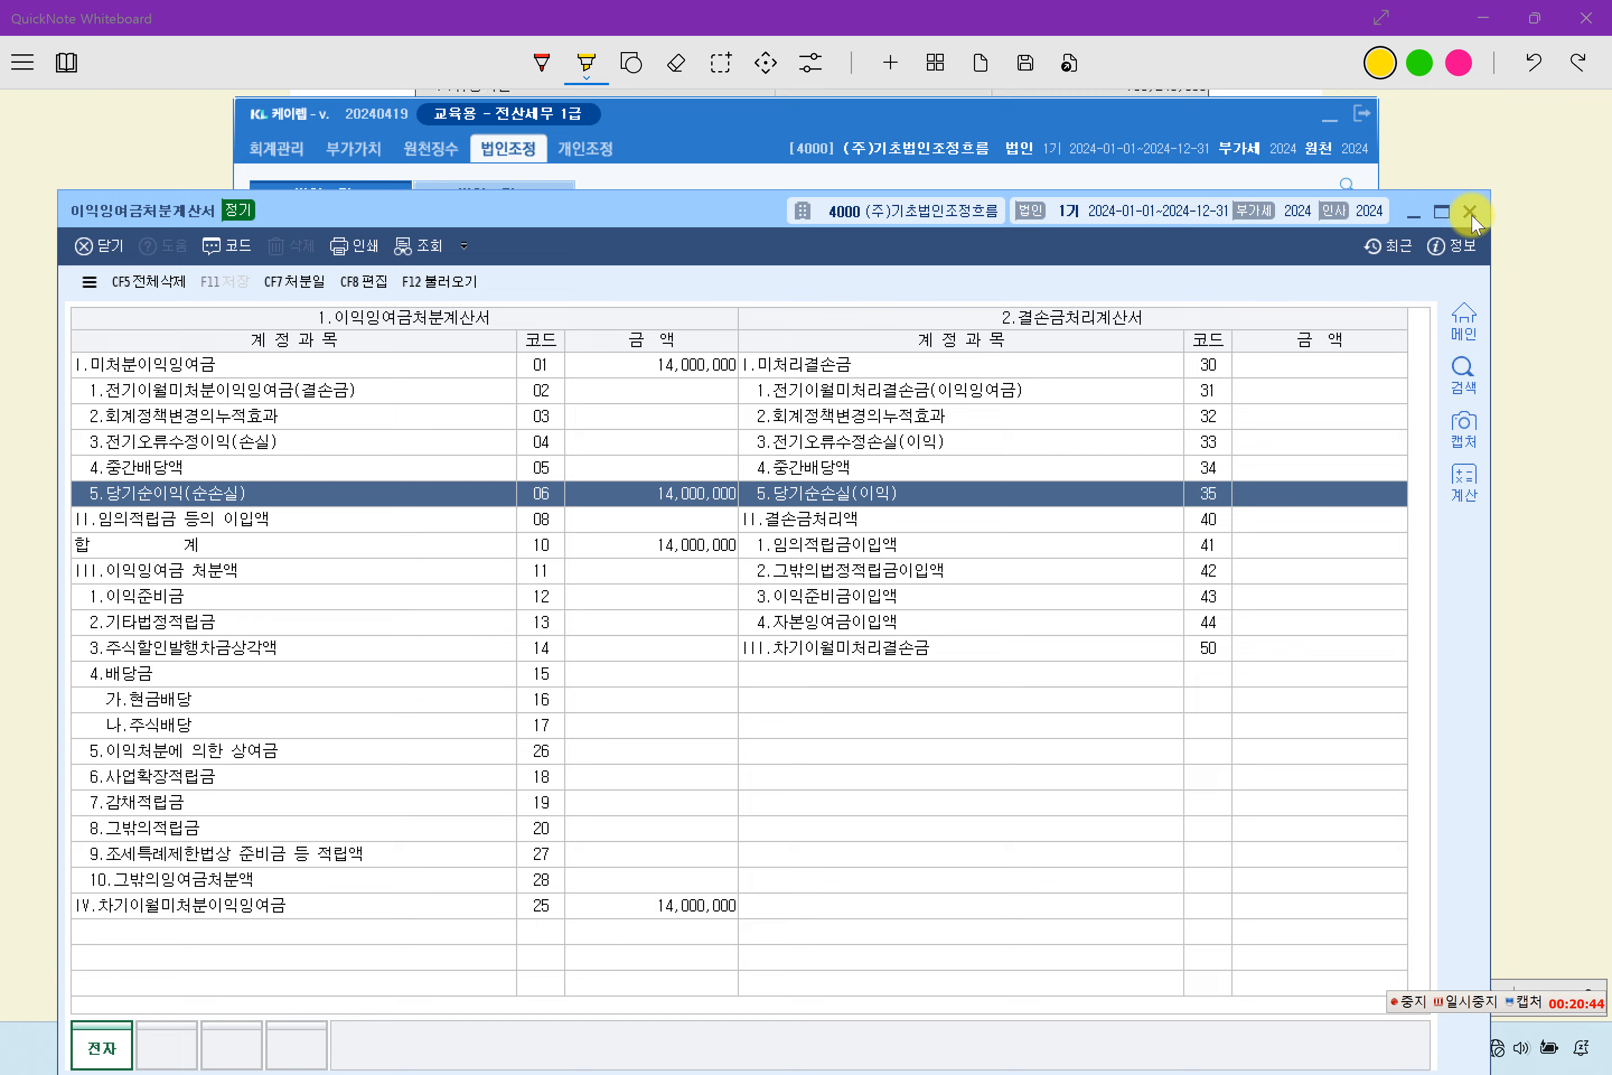
click(1470, 212)
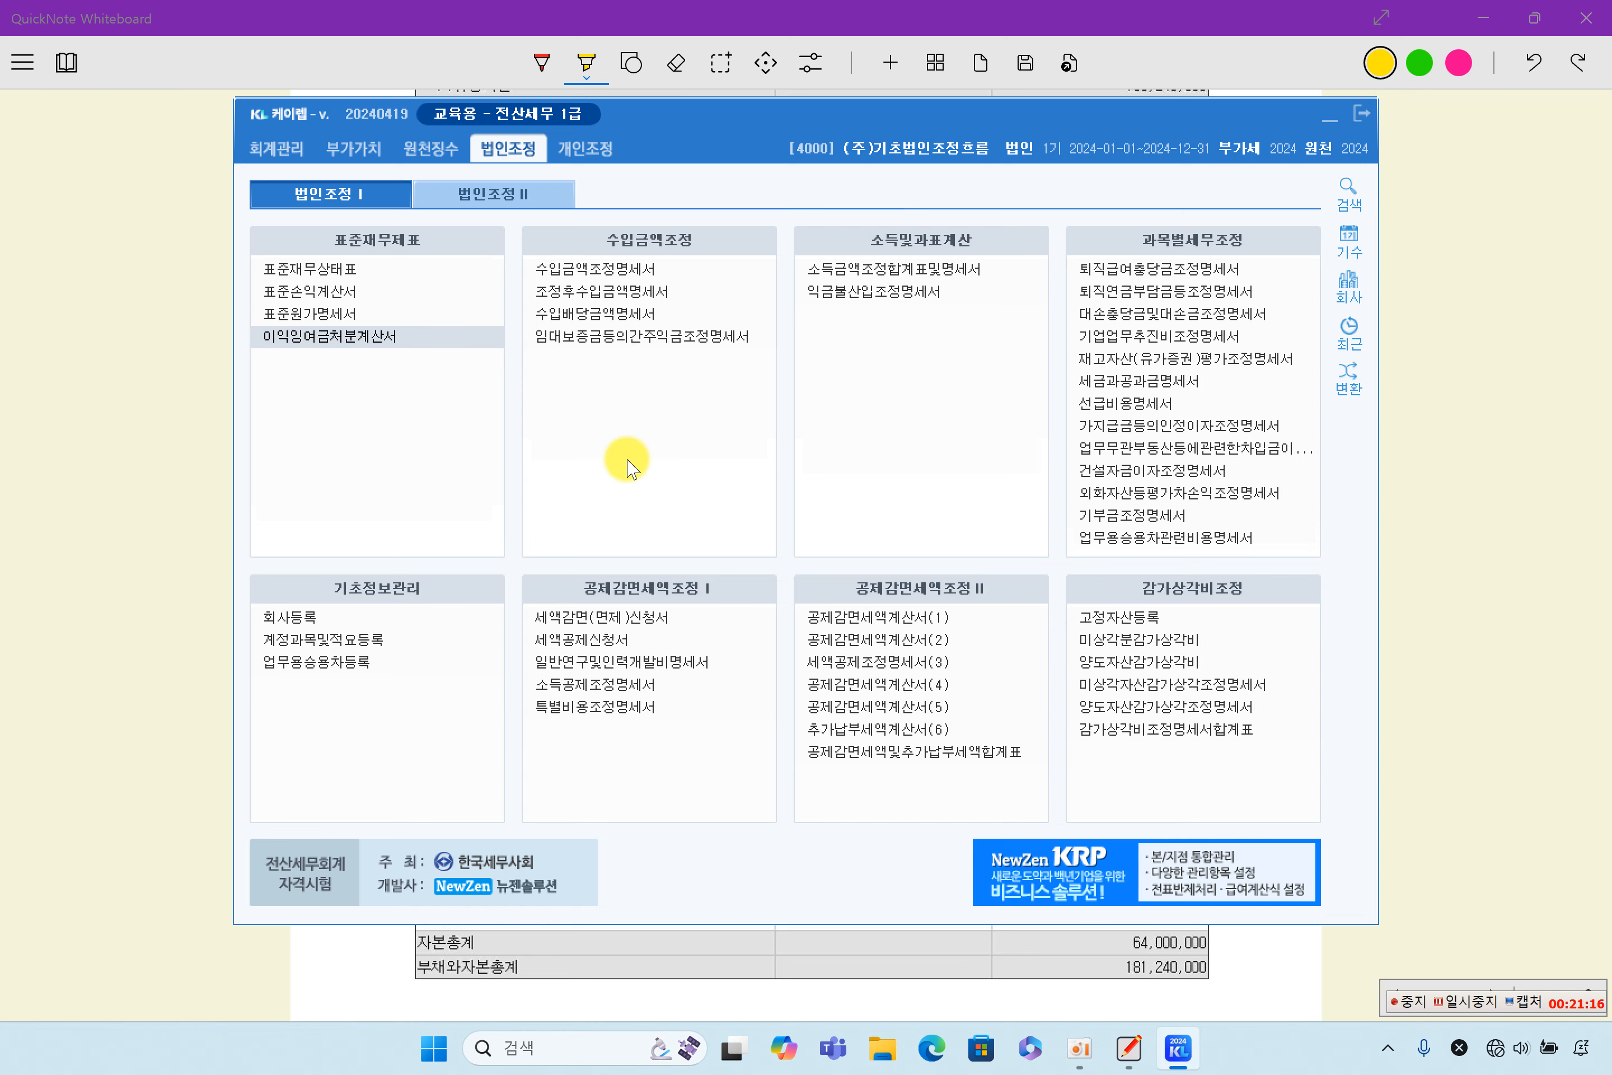
- Return to QuickNote Whiteboard and highlight the section 5 heading 소득금액조정합계표 in yellow
click(1411, 569)
scroll(1127, 738, down, 10)
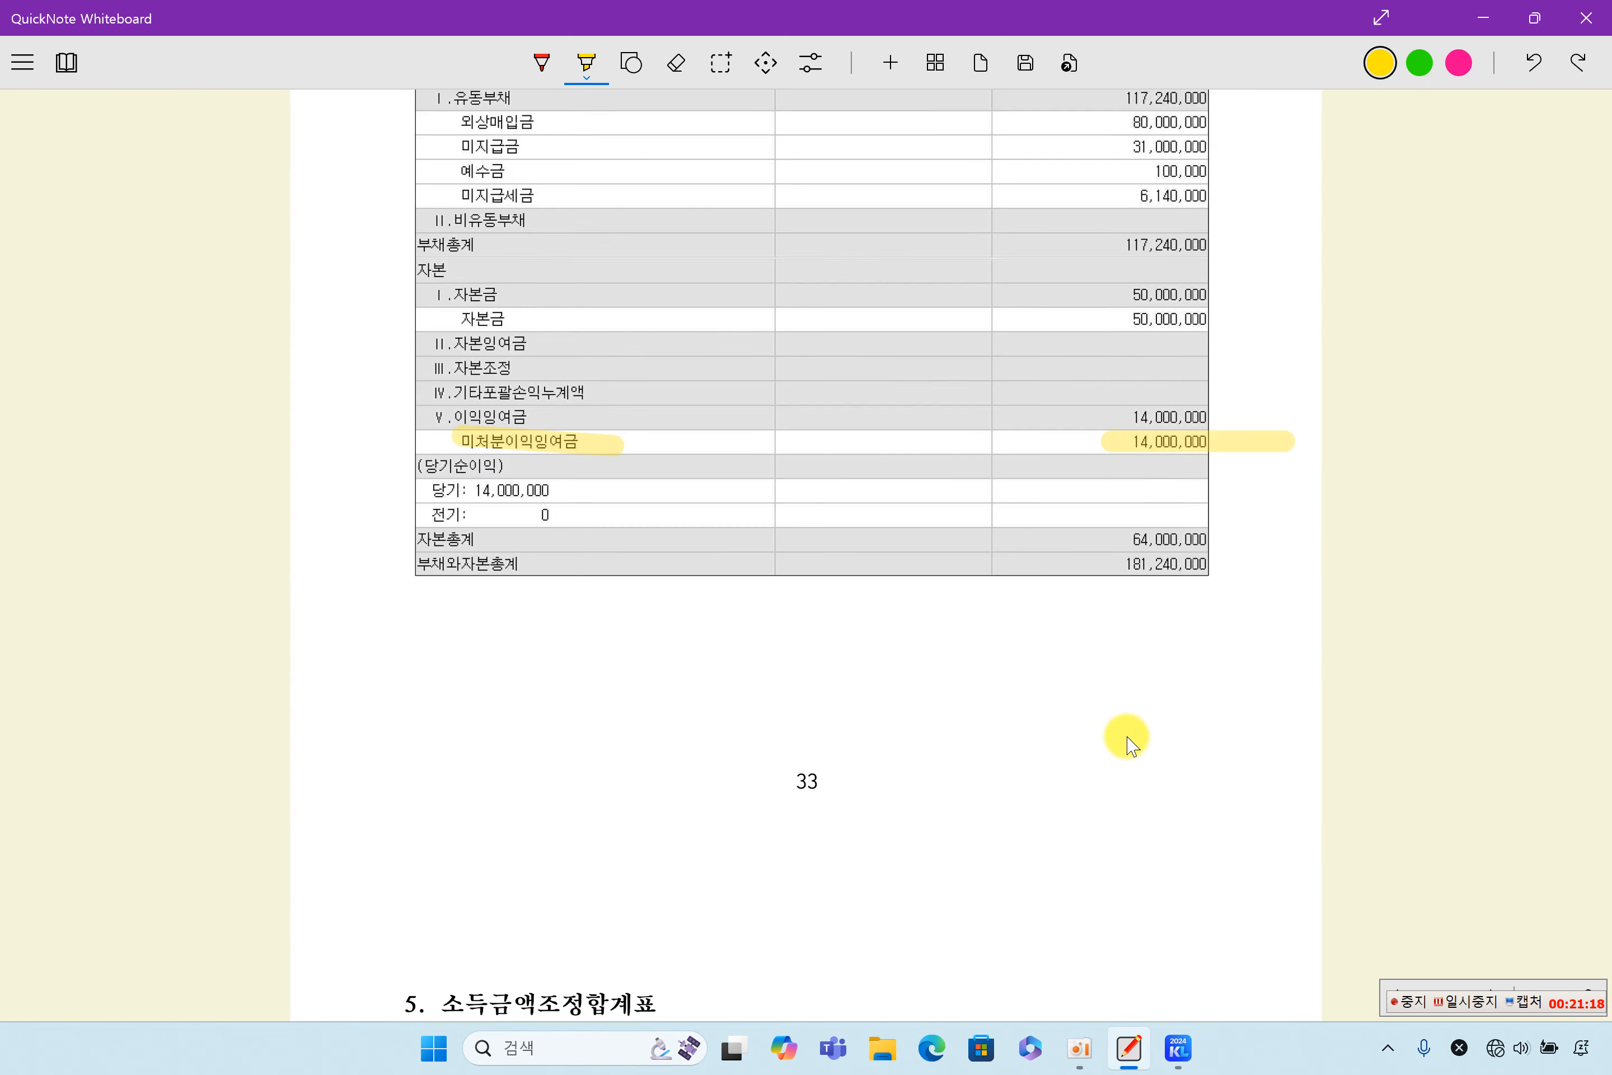
scroll(1127, 738, down, 10)
scroll(1127, 737, up, 8)
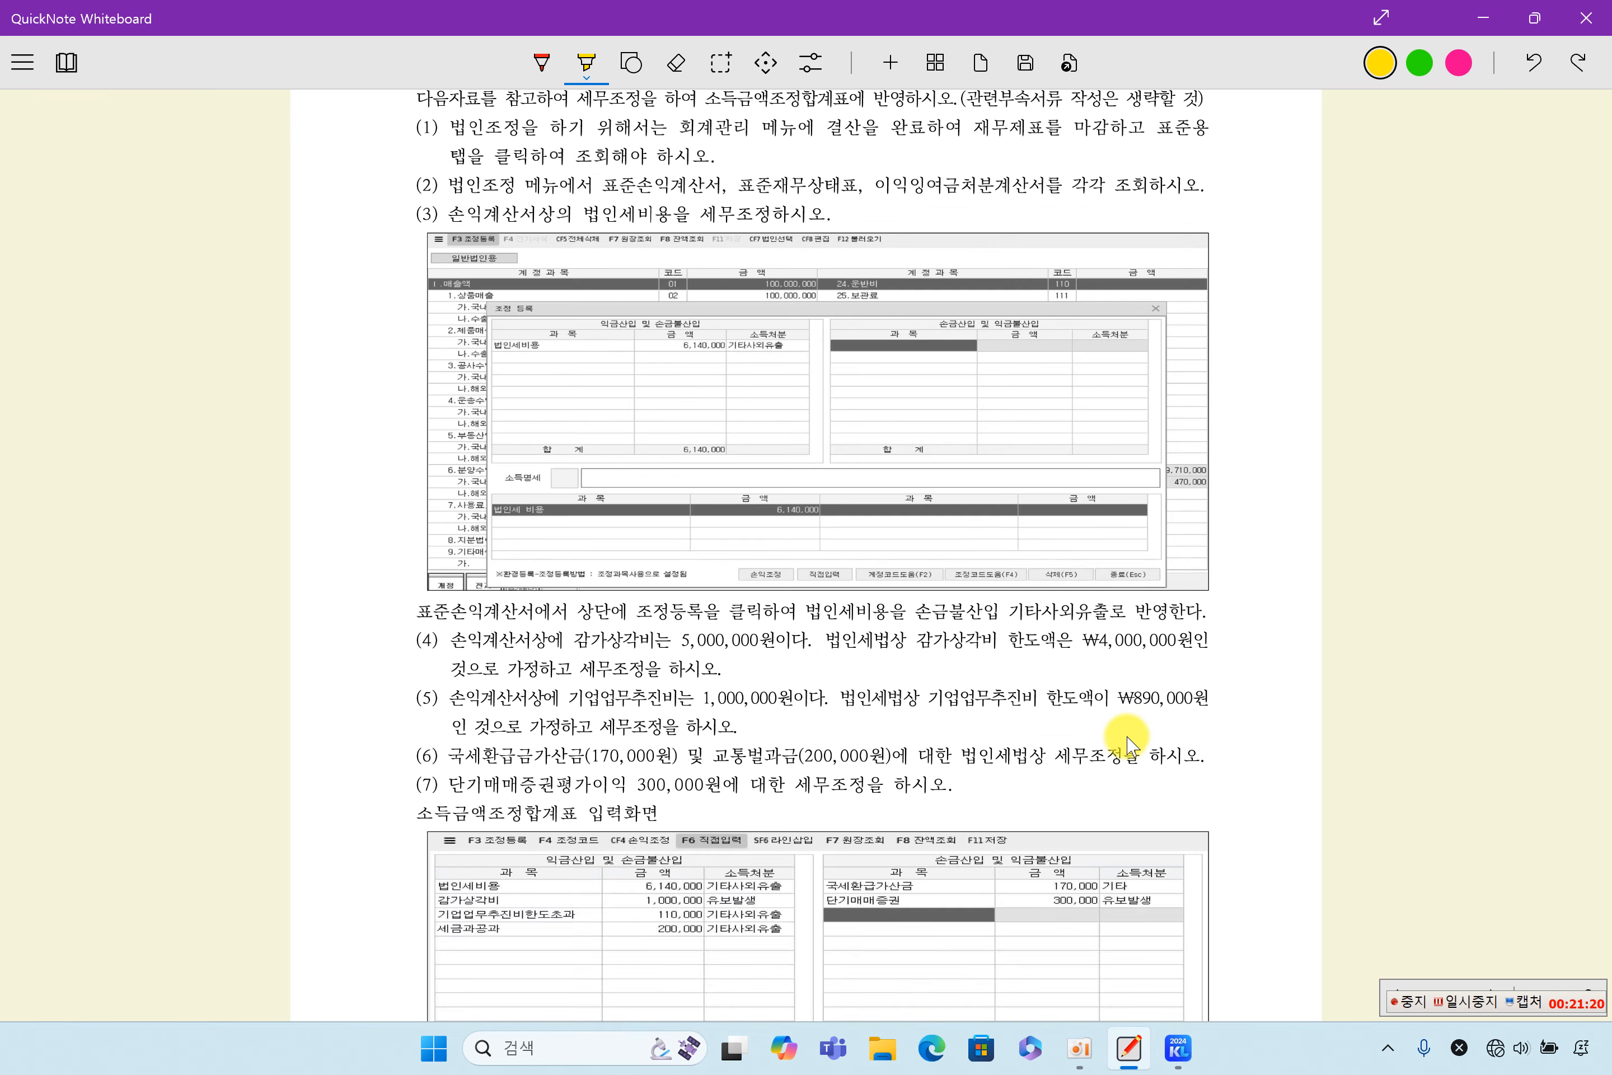
scroll(1126, 745, down, 2)
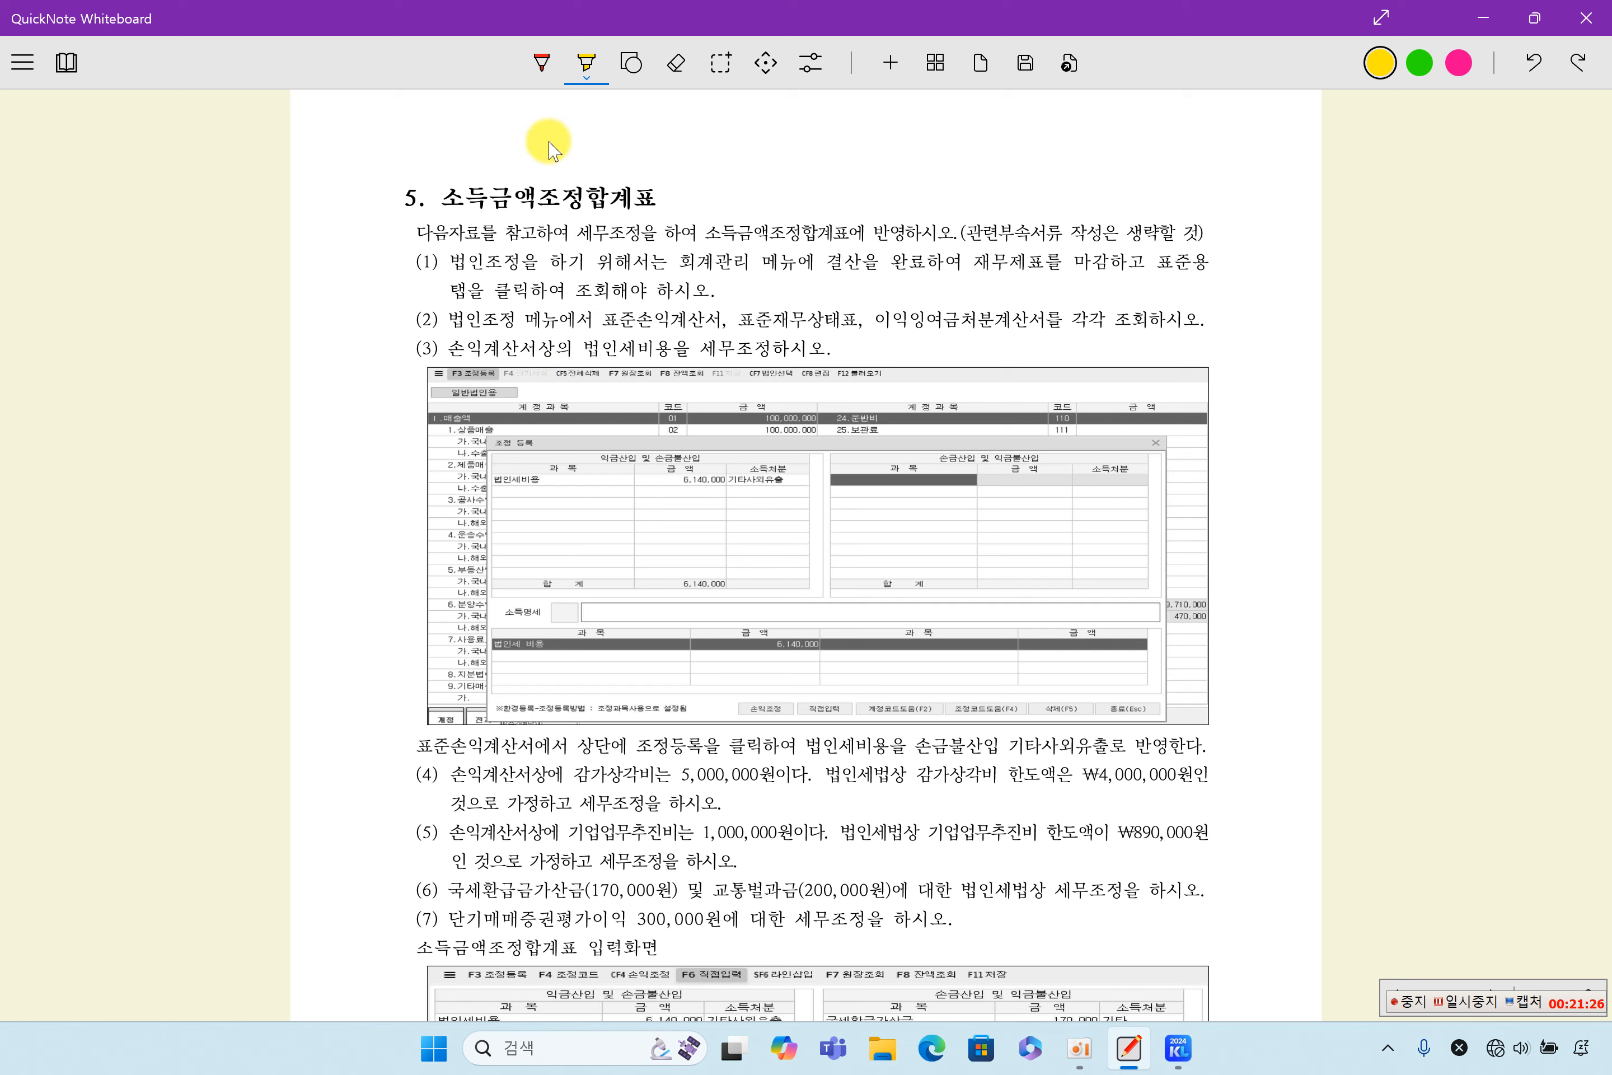
drag(434, 201, 638, 205)
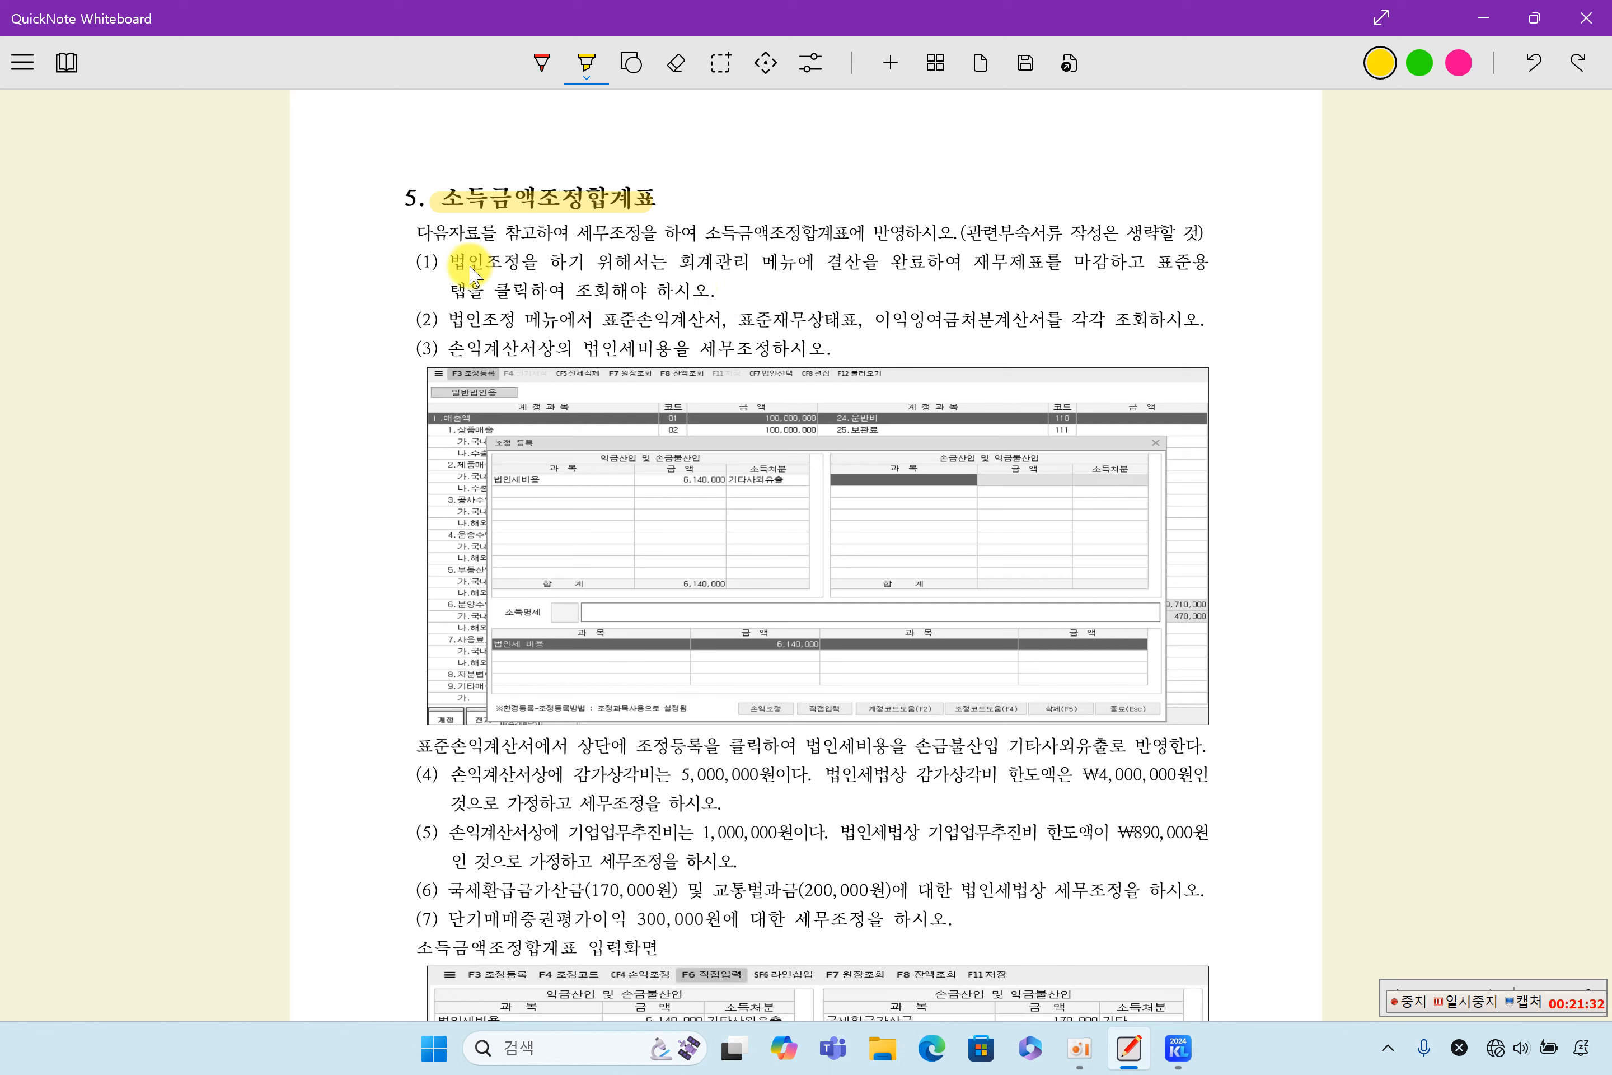
- Highlight the key phrases of instructions (1) to (3) in section 5 in yellow, from 회계관리 through 법인세비용을 세무조정
drag(676, 262, 1064, 264)
mouse_move(444, 290)
mouse_down()
mouse_move(667, 289)
mouse_move(806, 331)
mouse_move(1046, 325)
mouse_up()
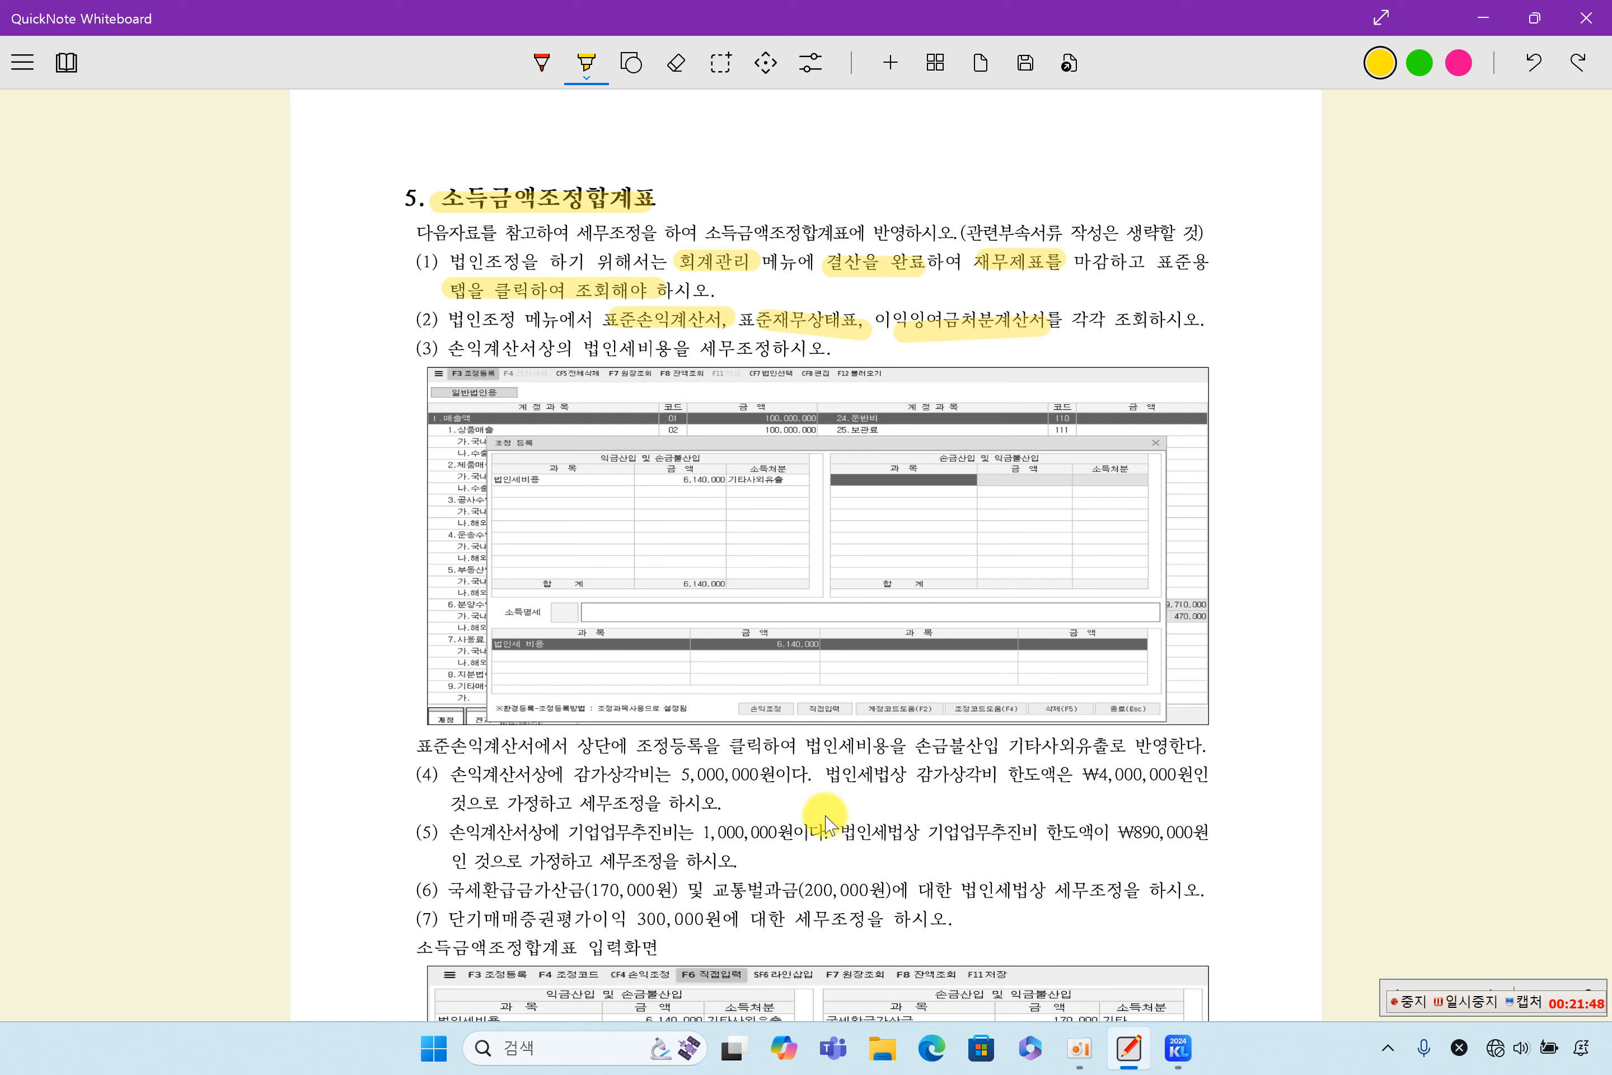
drag(581, 357, 763, 359)
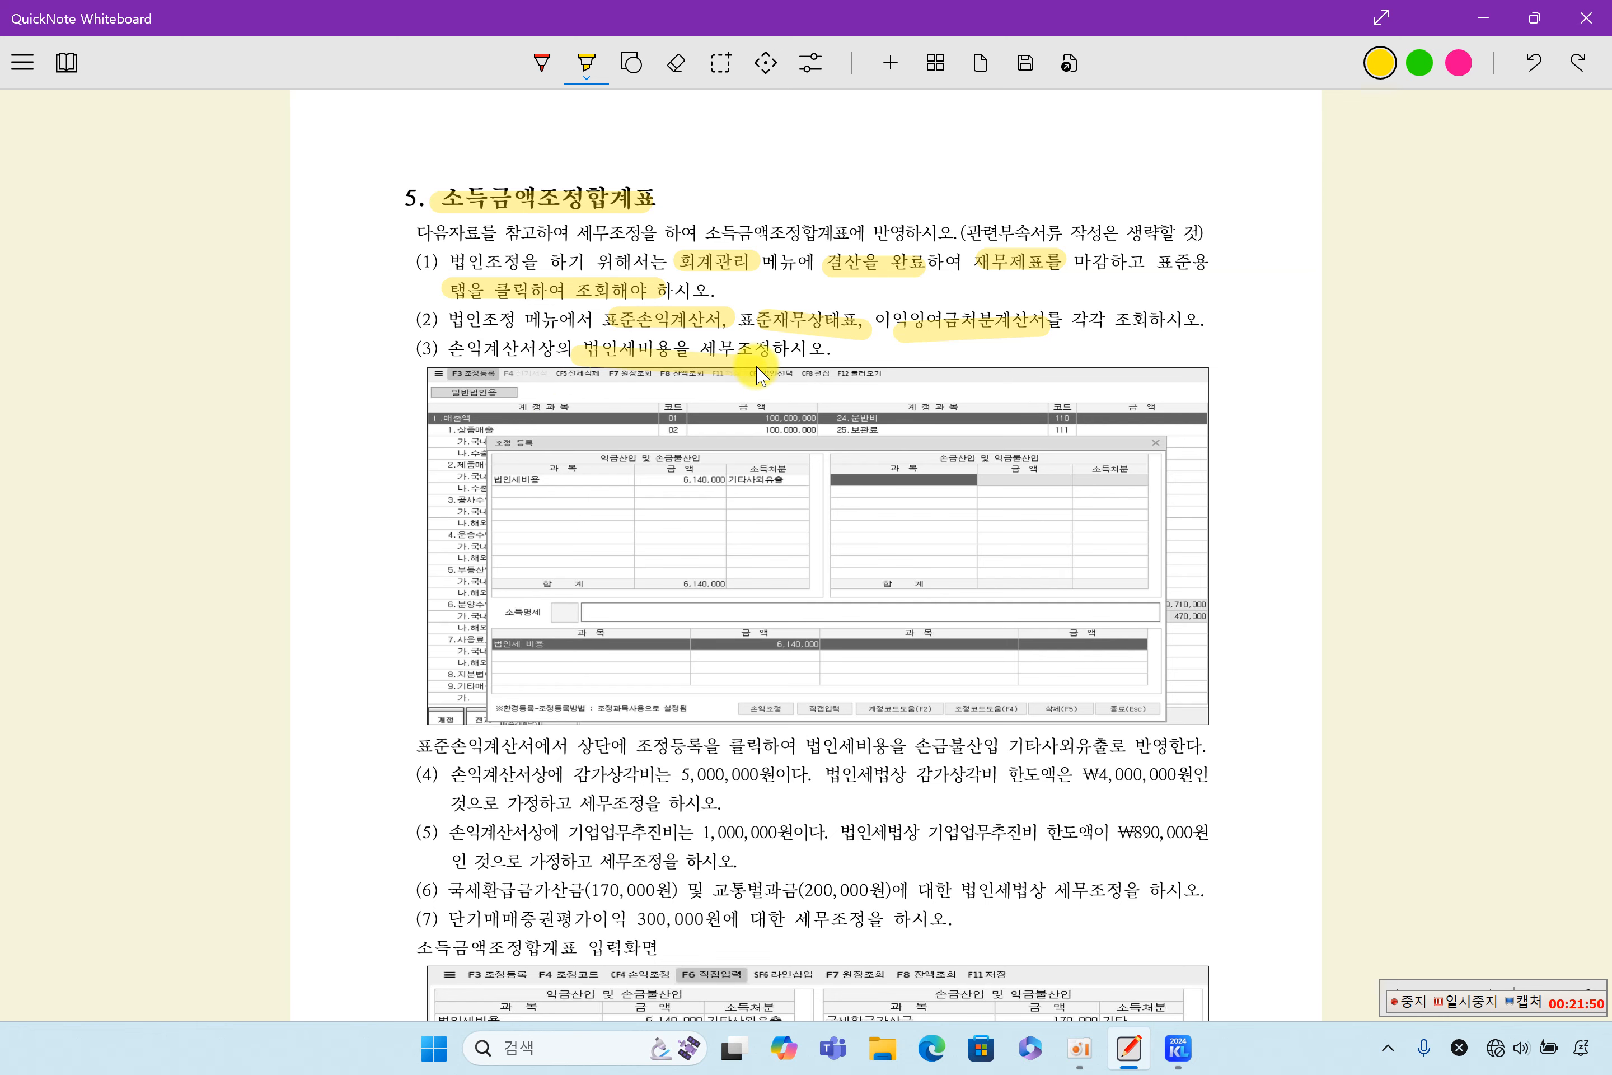
- Switch to 케이렙, open the 표준손익계산서, select the 법인세비용 row with code 218, and open 조정등록
click(1188, 1055)
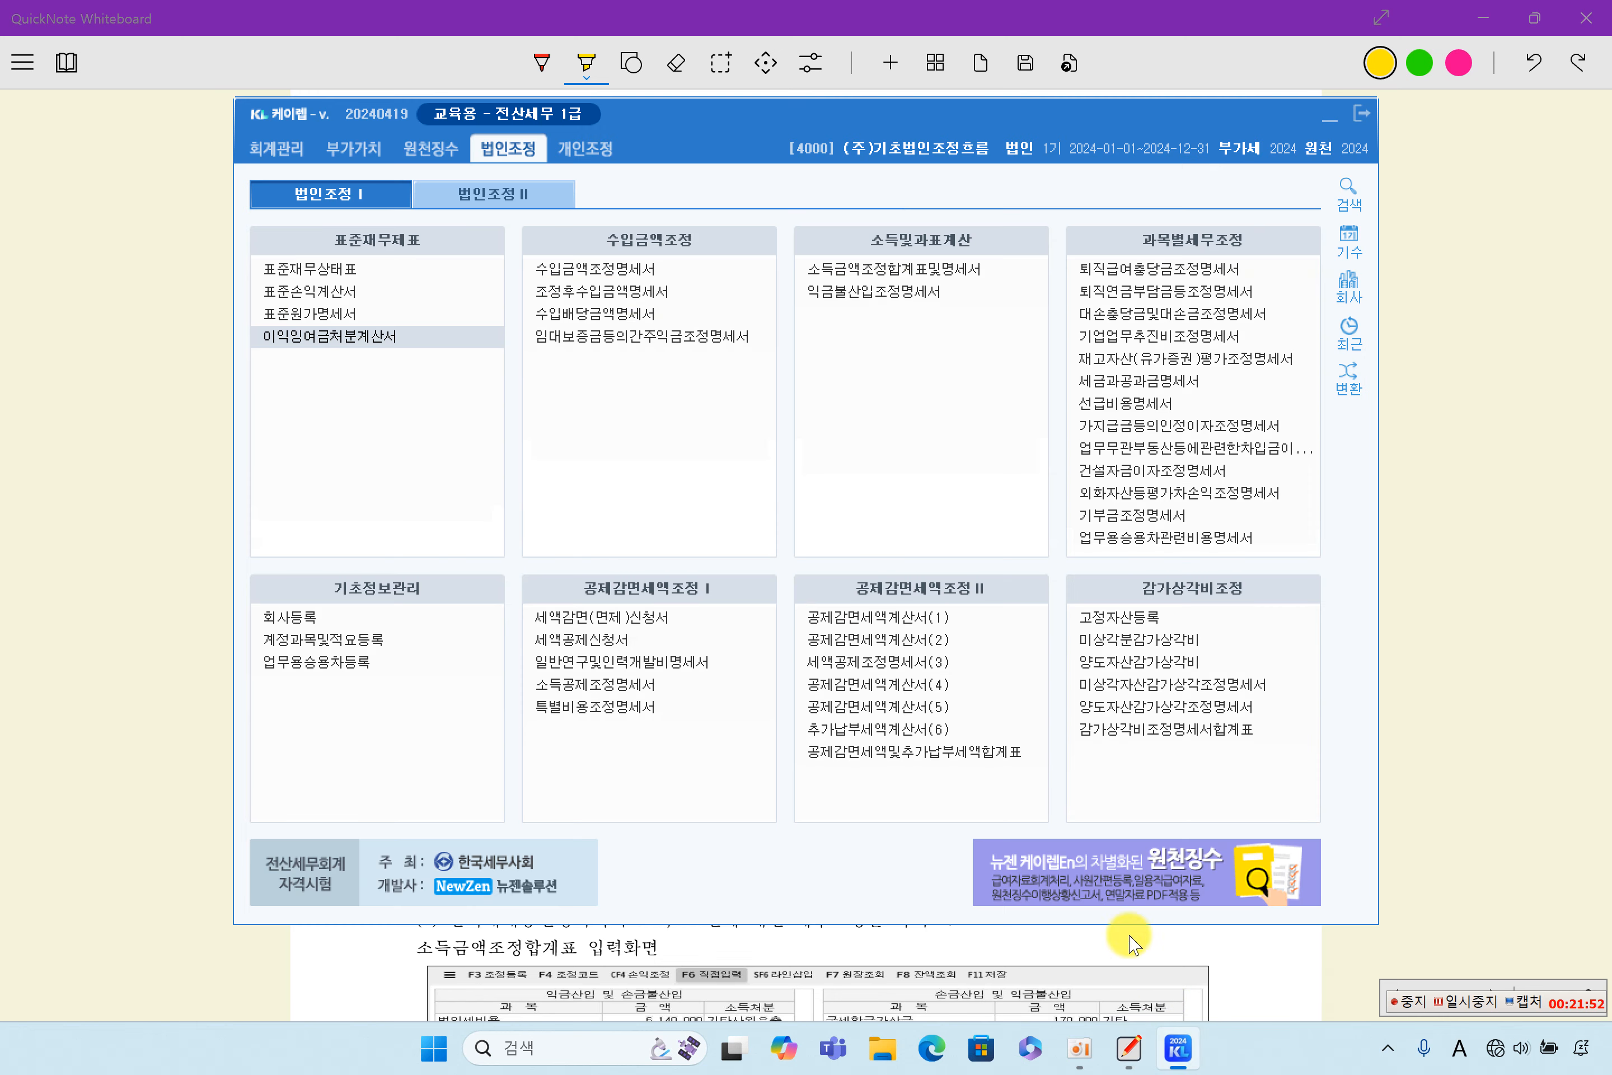
click(363, 290)
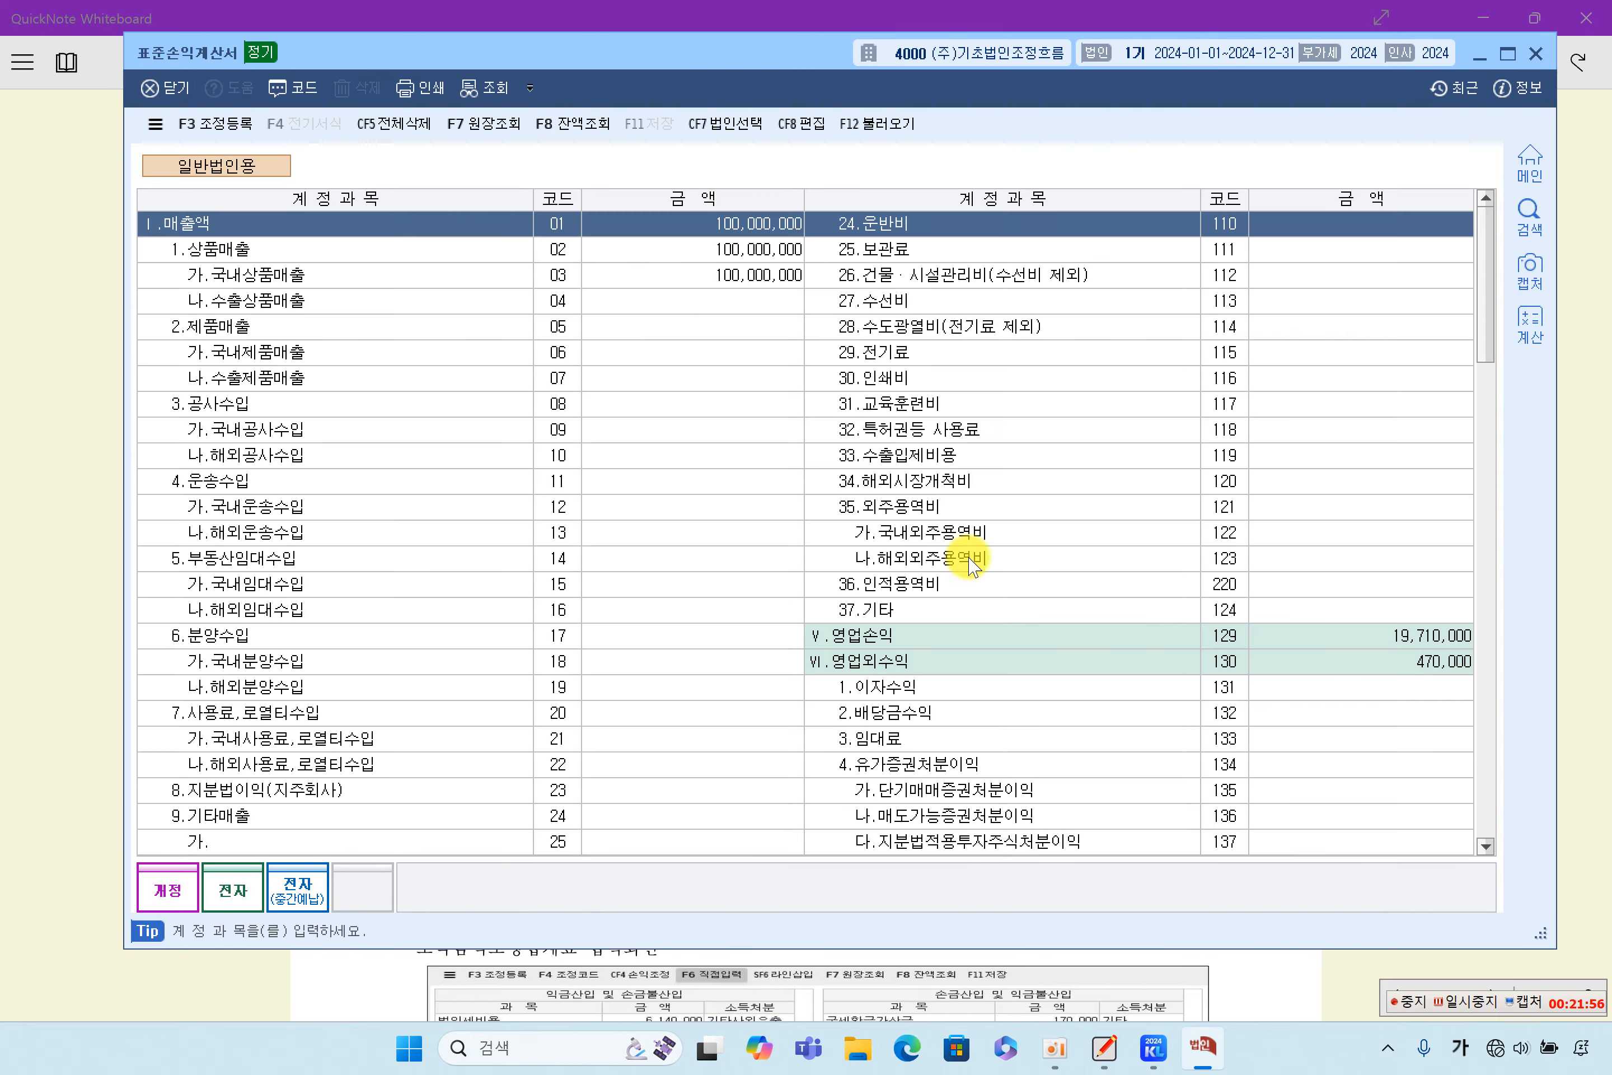
scroll(1231, 662, down, 20)
scroll(1231, 665, up, 14)
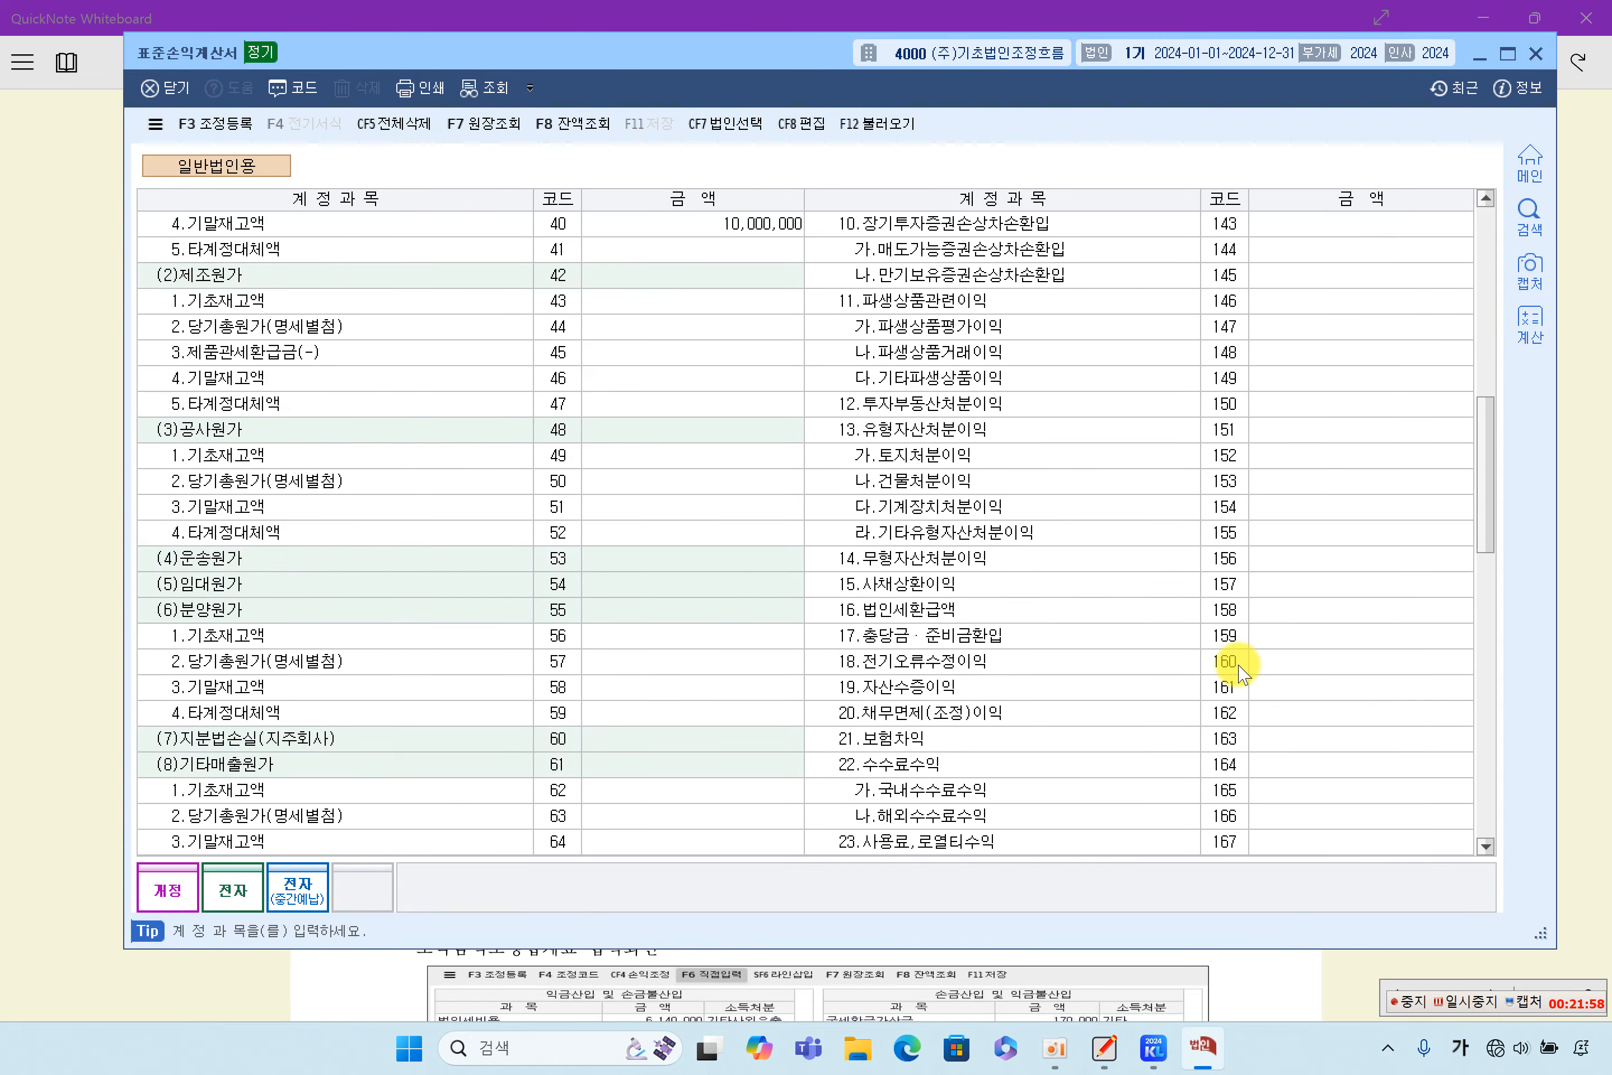
scroll(1233, 669, down, 14)
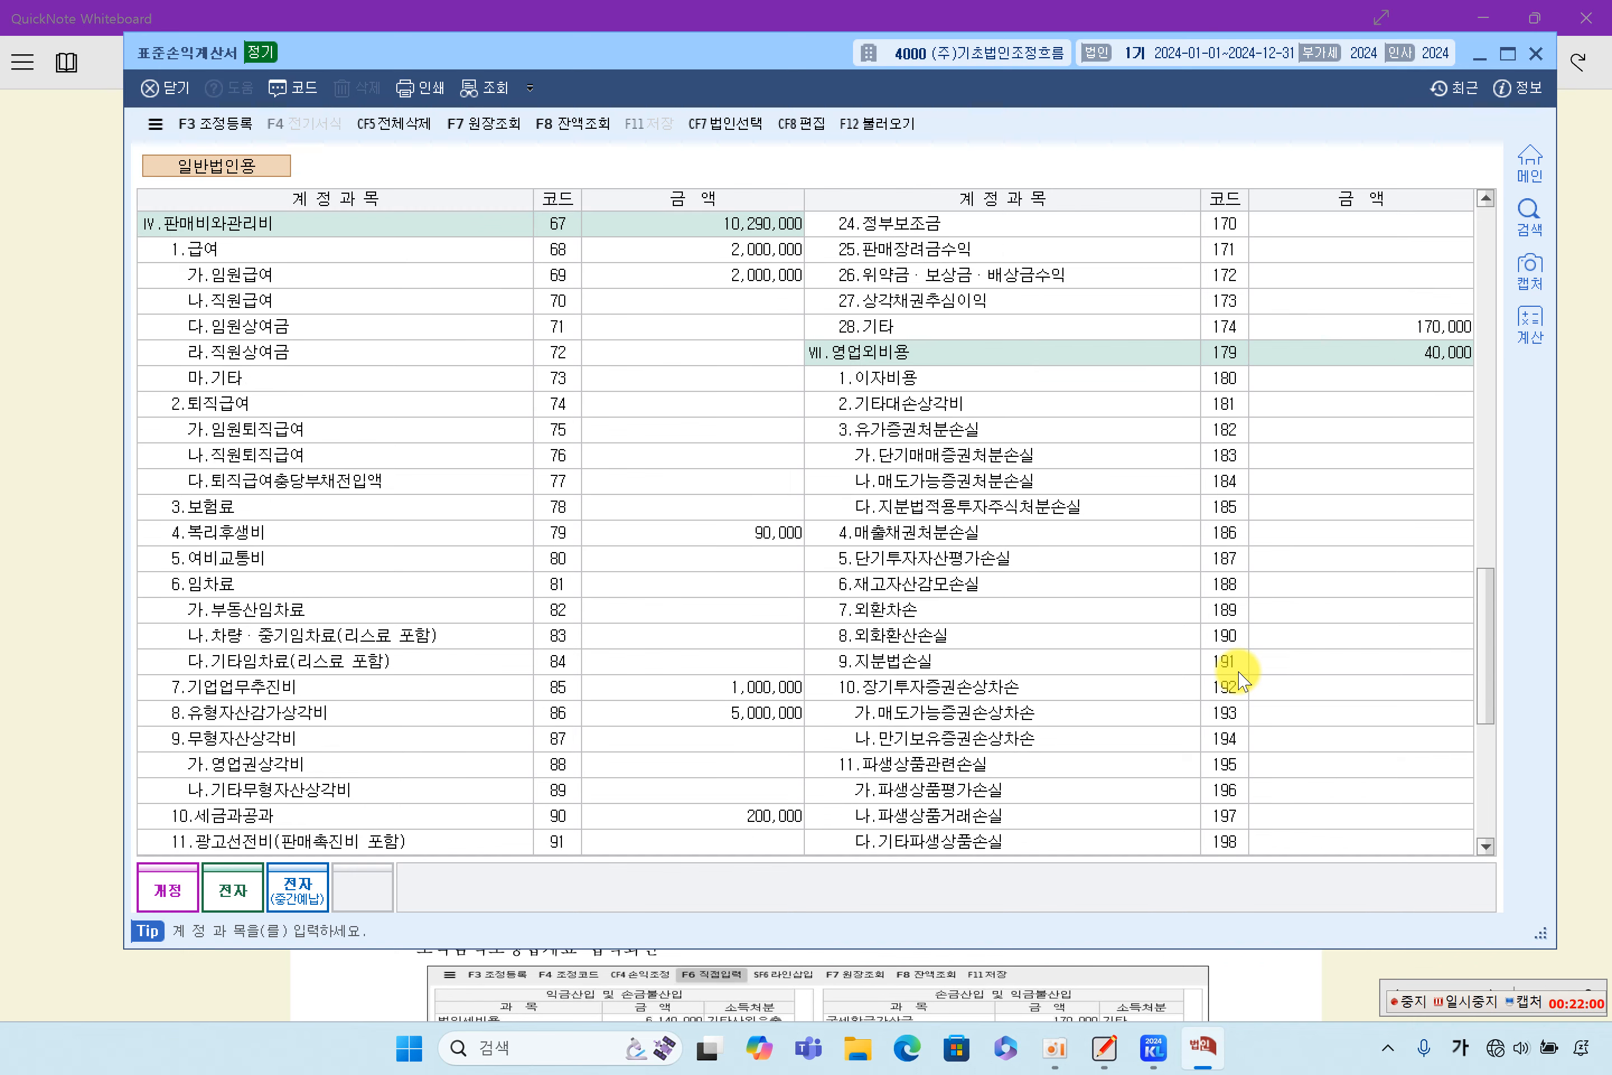
scroll(1240, 678, down, 6)
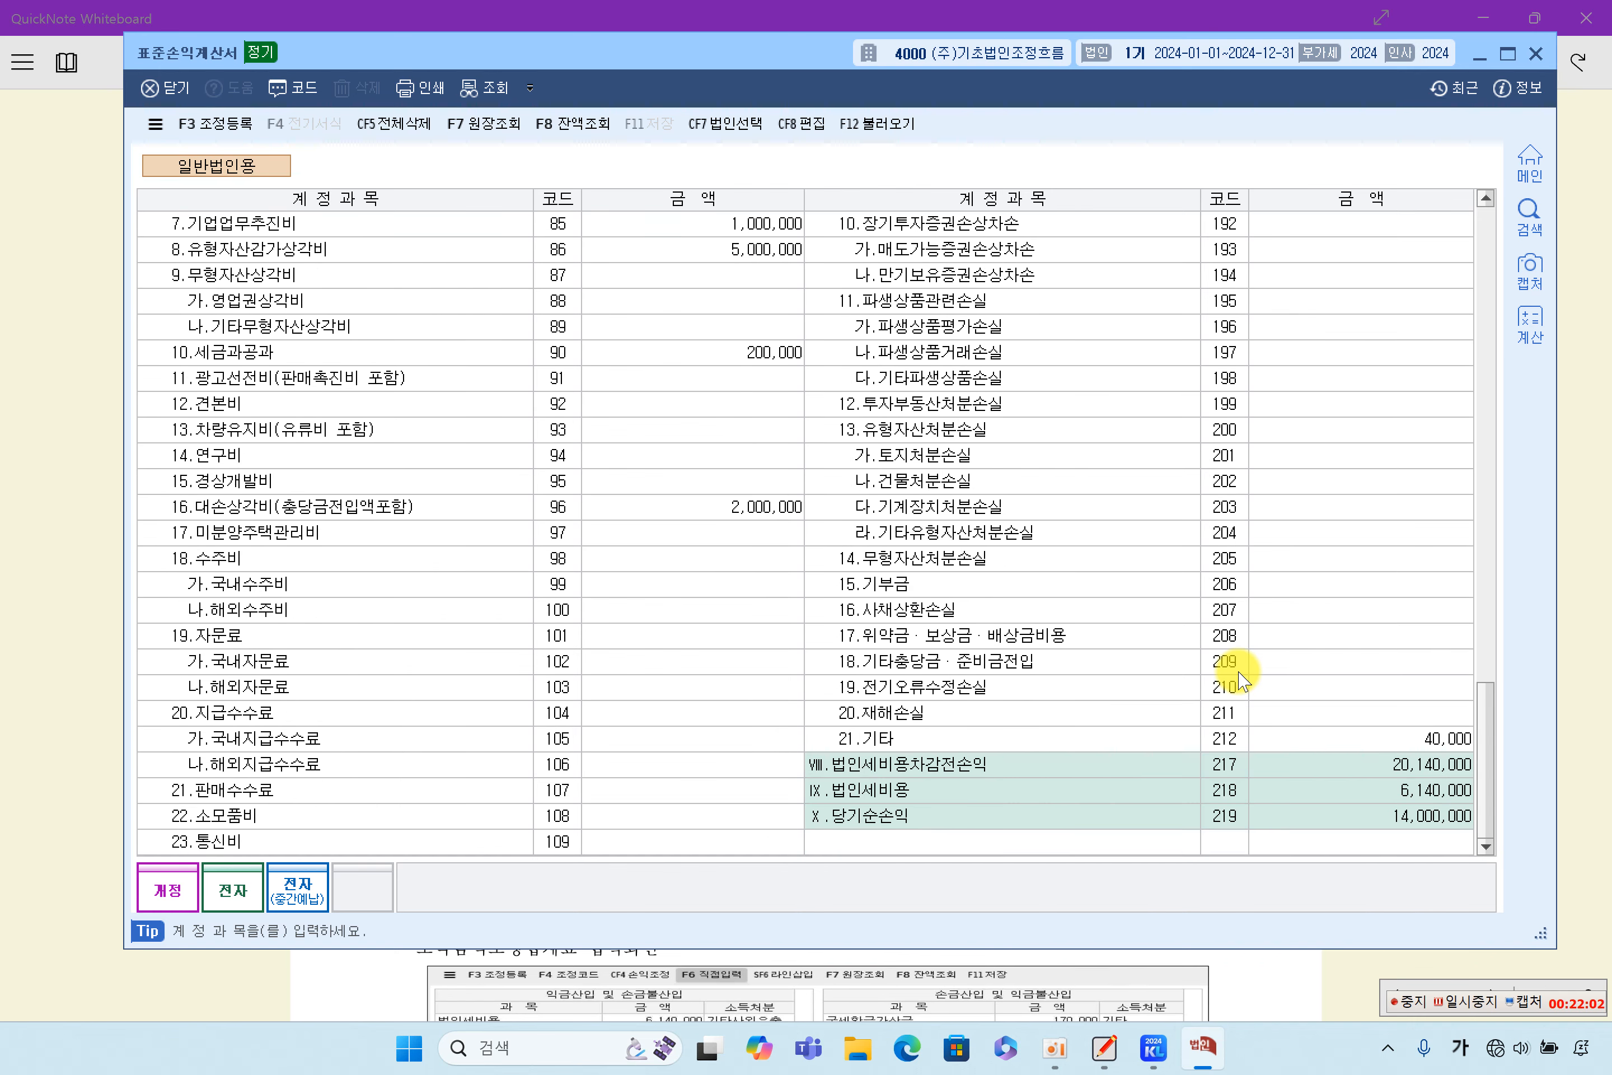
scroll(1240, 677, up, 6)
scroll(1238, 676, down, 6)
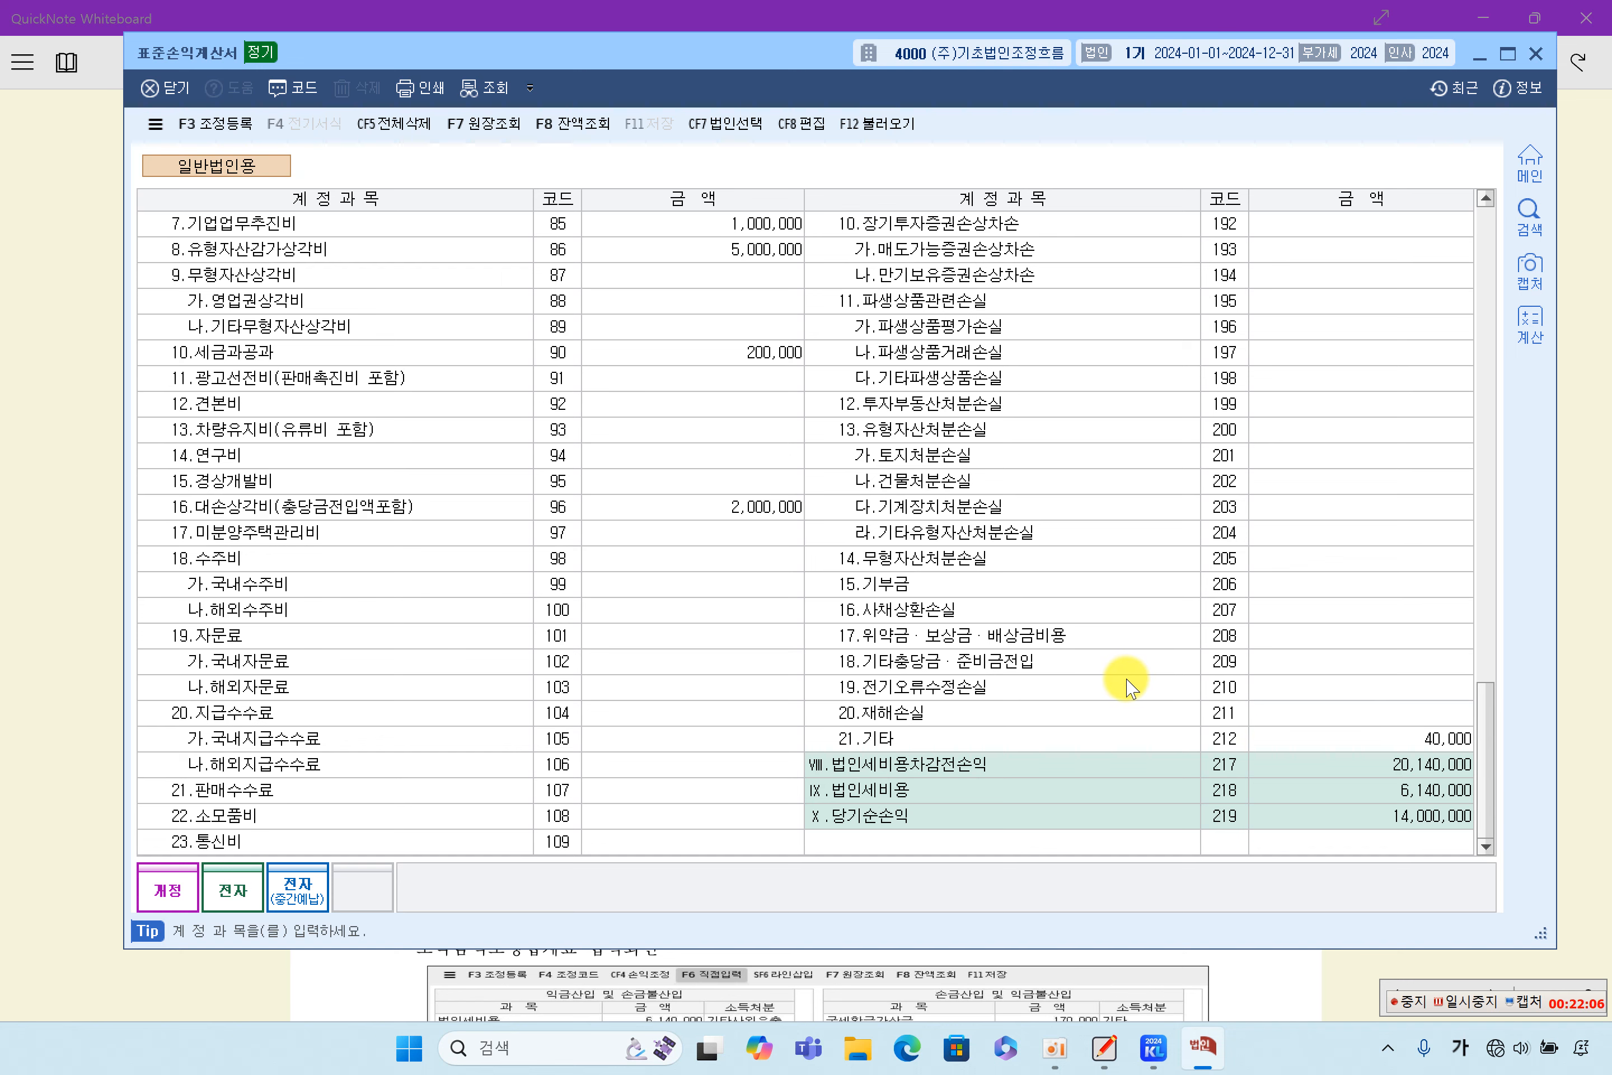
click(1001, 790)
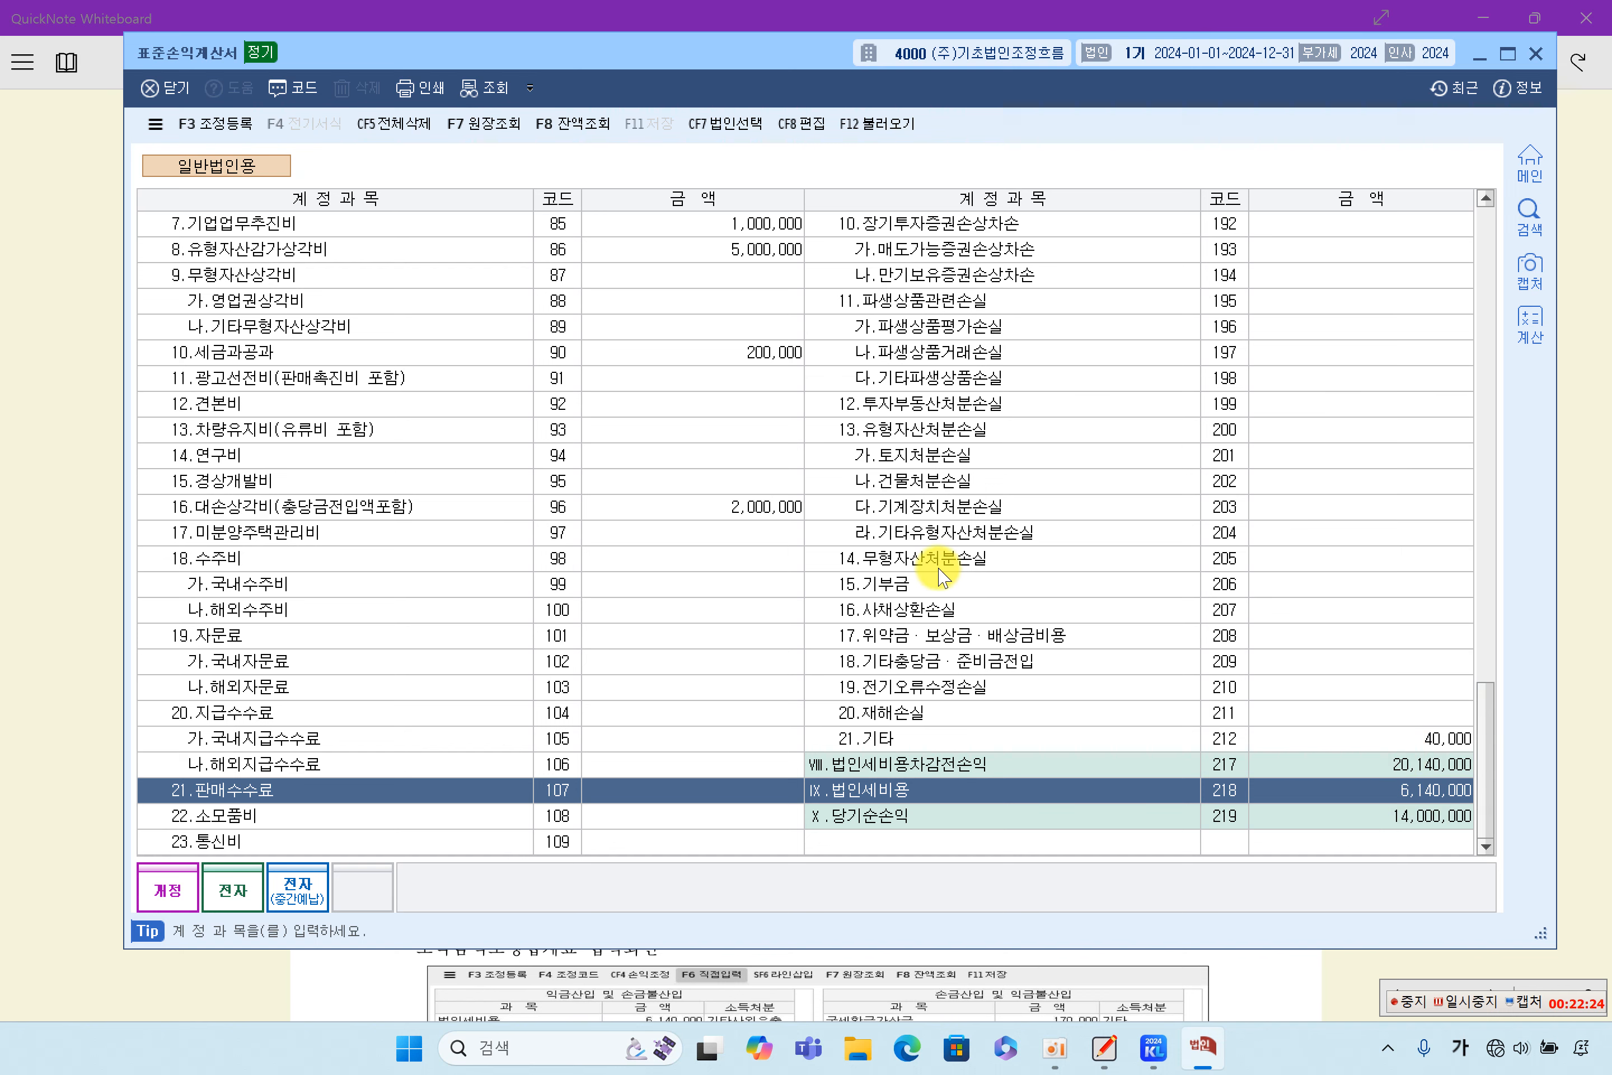
click(235, 130)
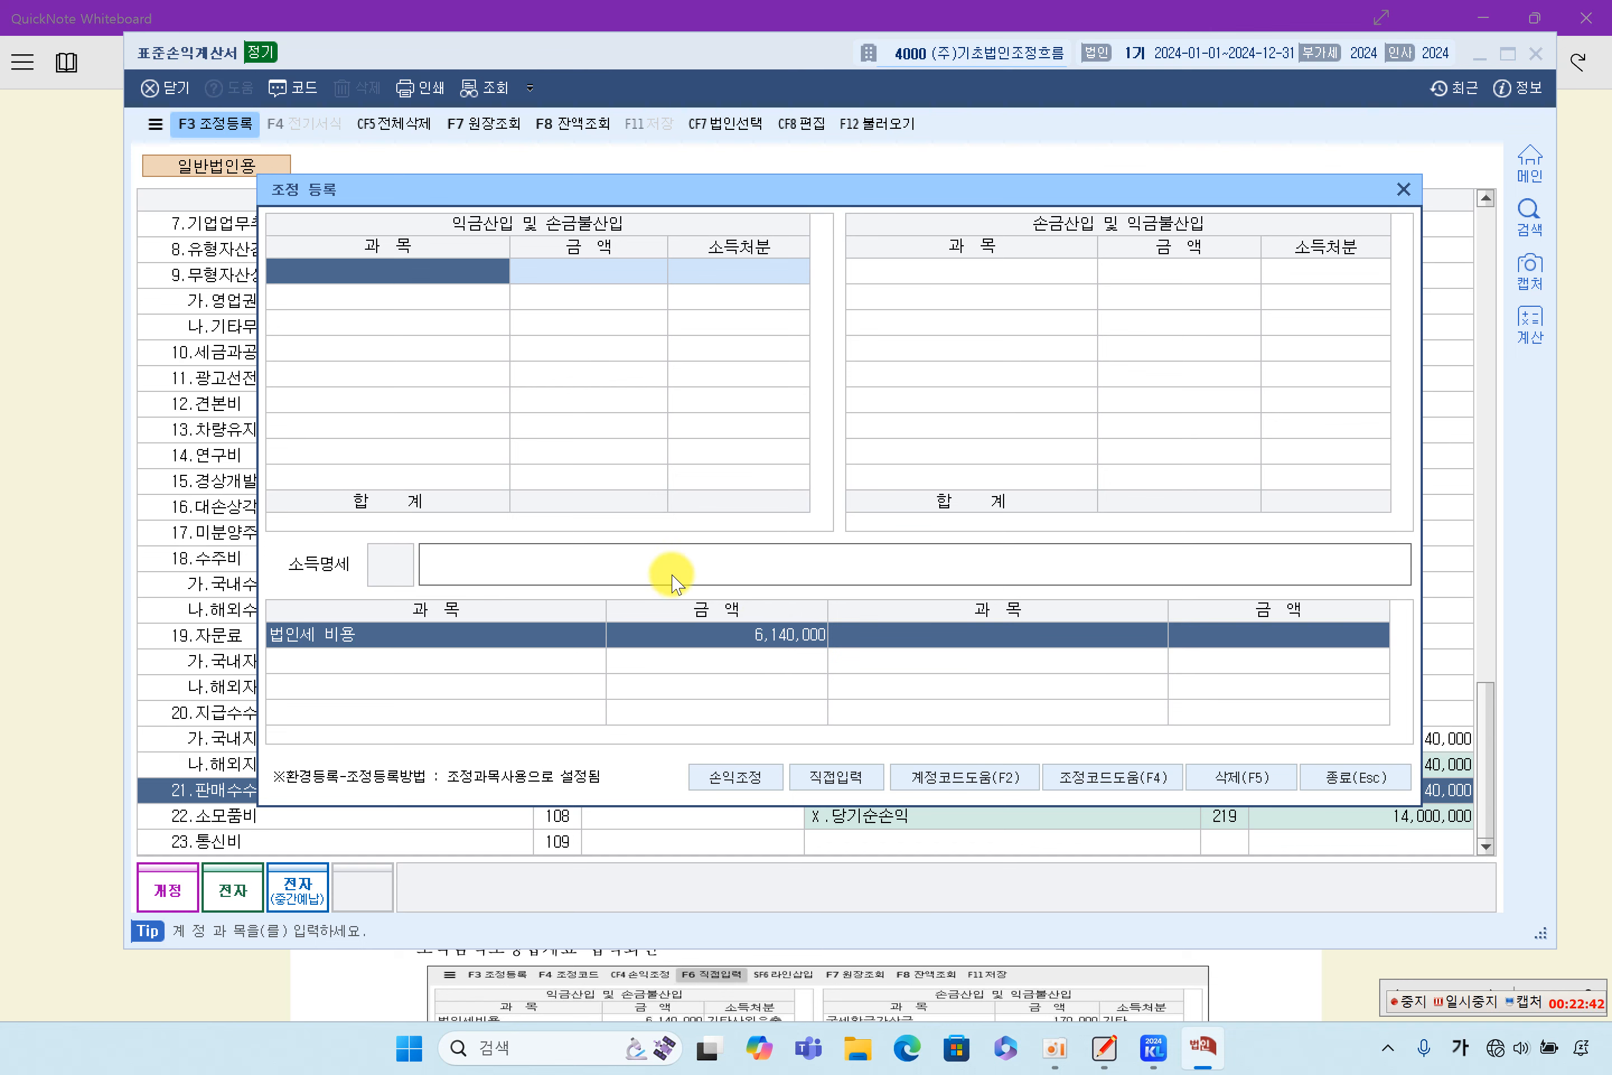
click(855, 781)
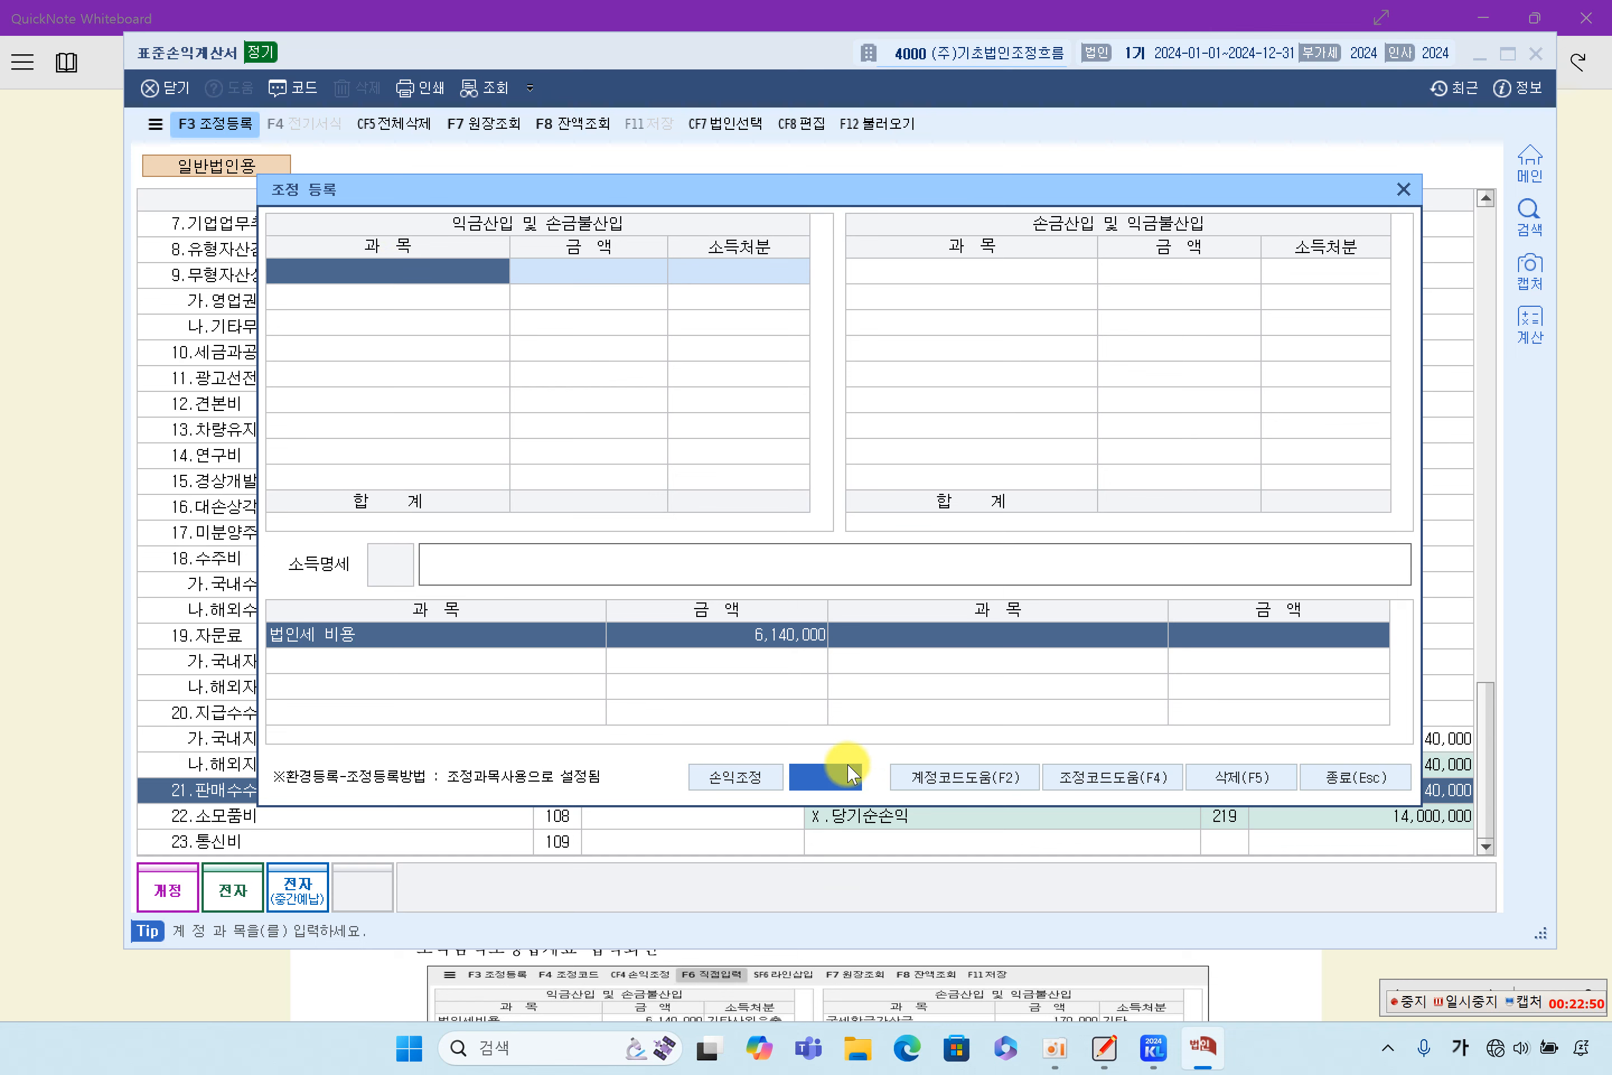
click(847, 784)
click(835, 777)
double_click(459, 273)
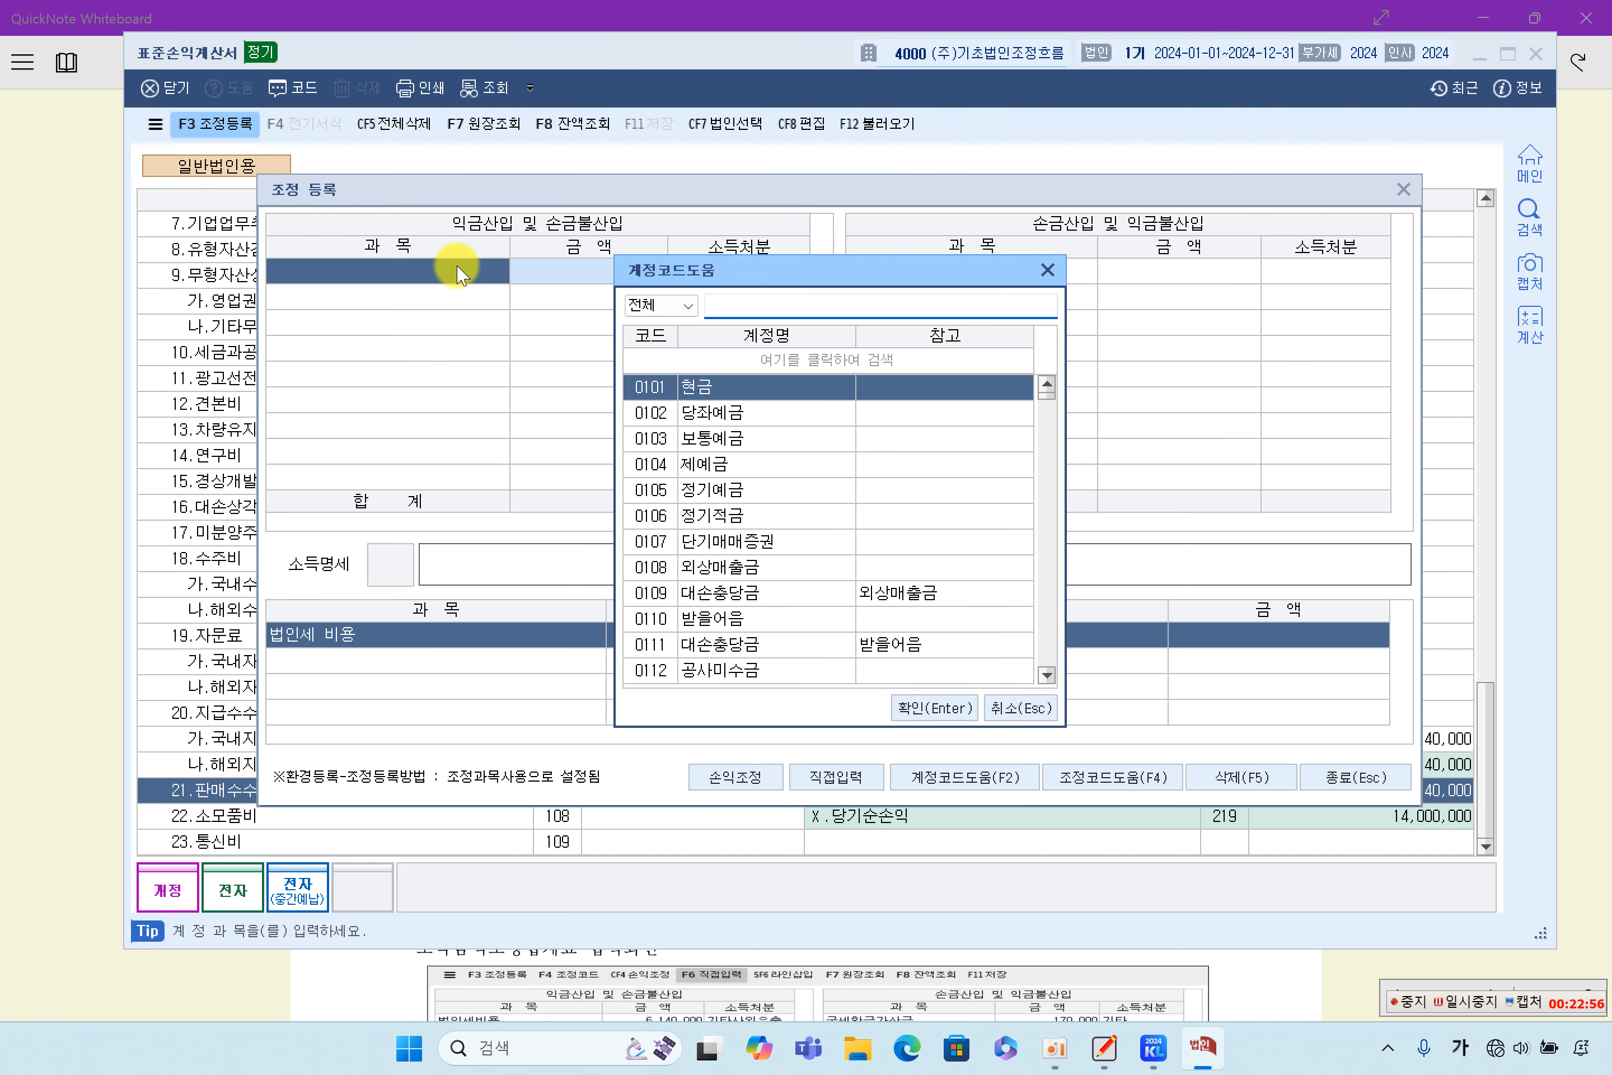
click(1047, 270)
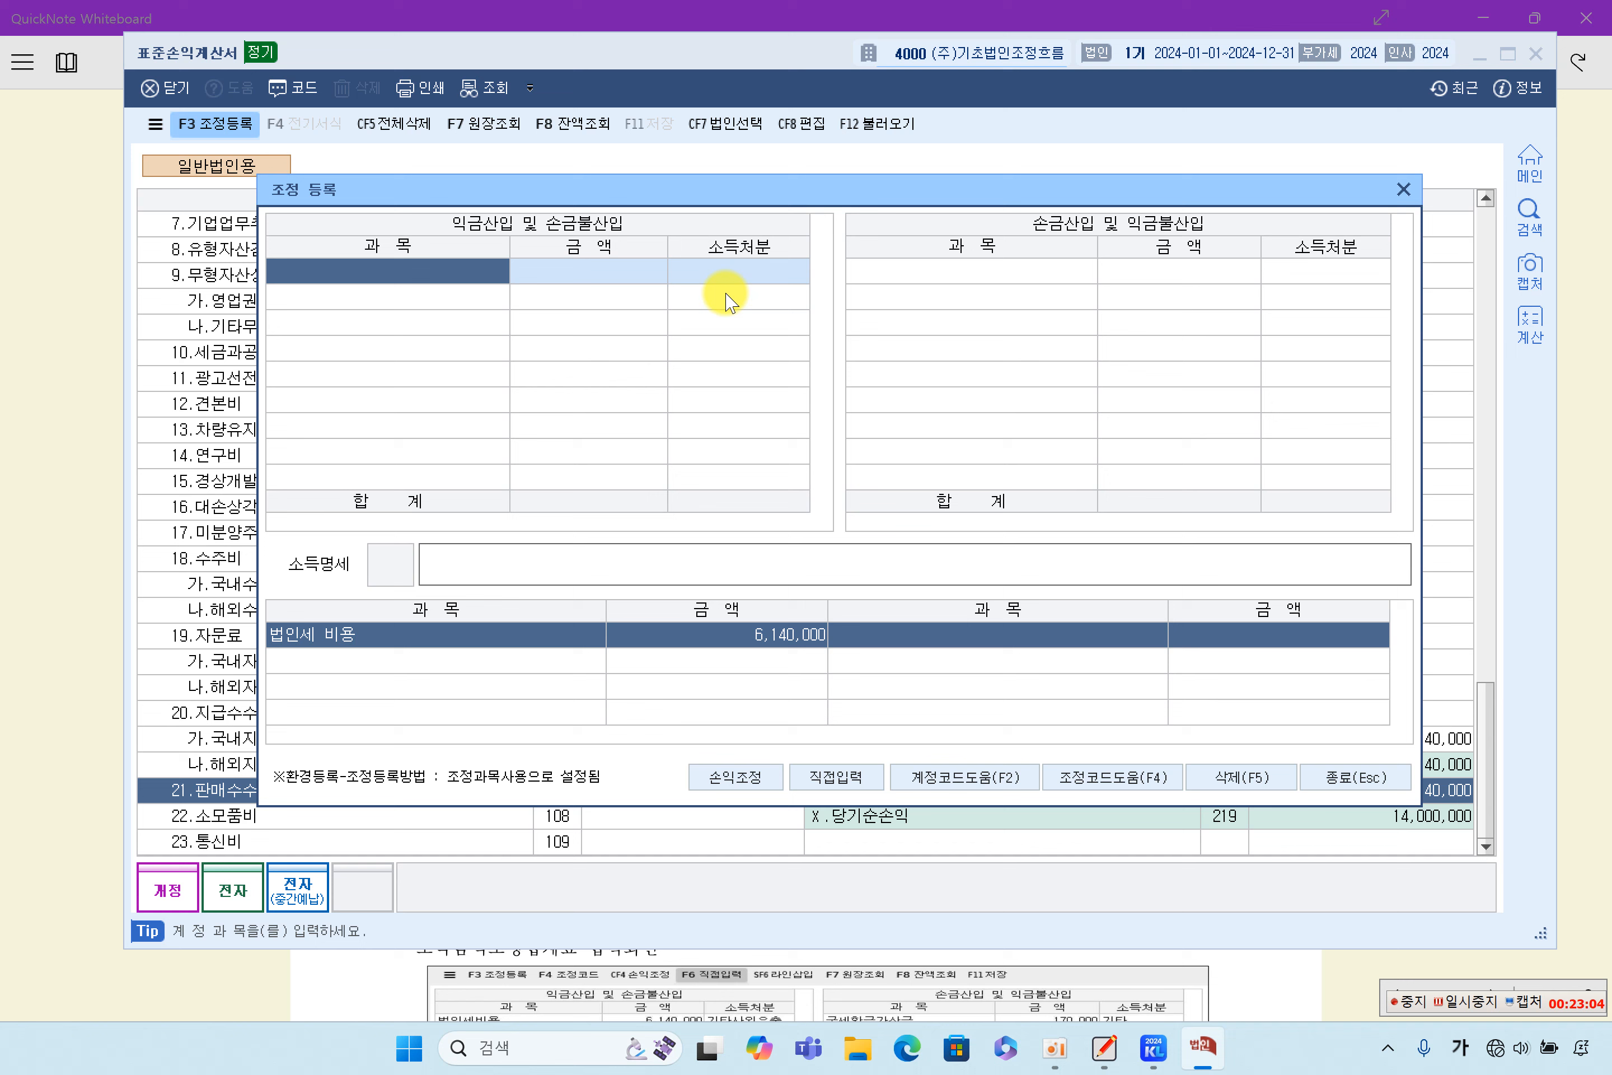
- Register the adjustment item 법인세비용 under 익금산입 및 손금불산입 with amount 6,140,000 and 소득처분 기타사외유출
key(F4)
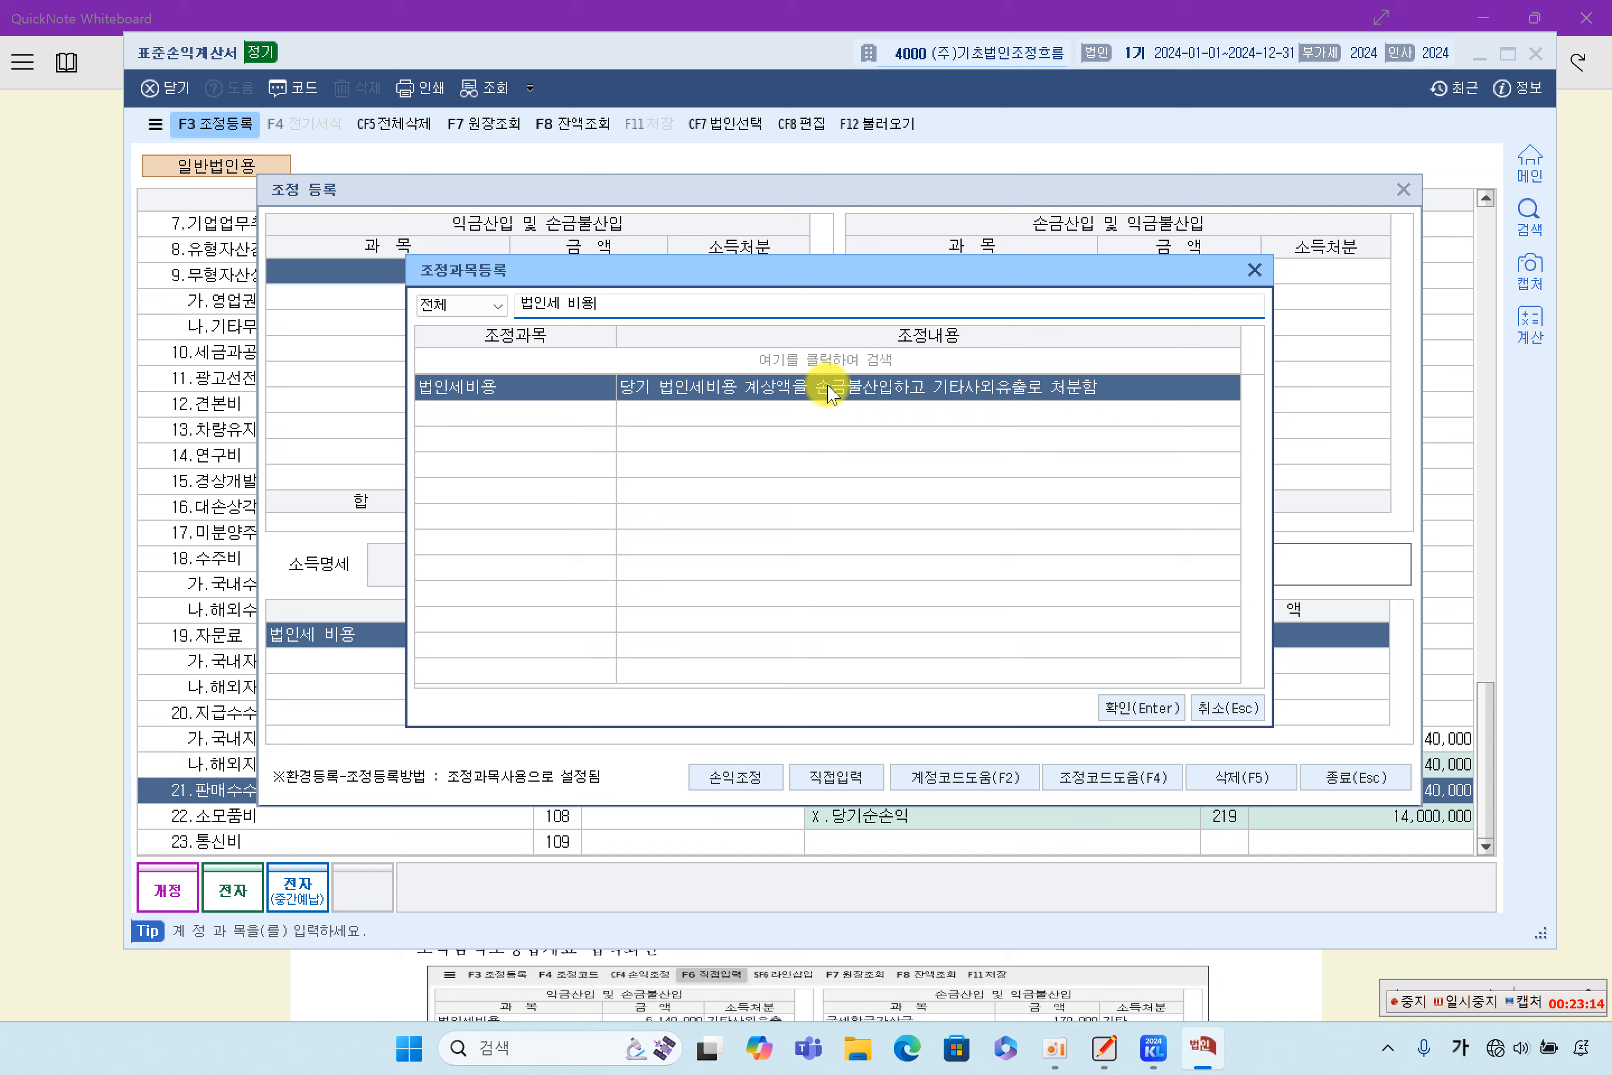
double_click(780, 400)
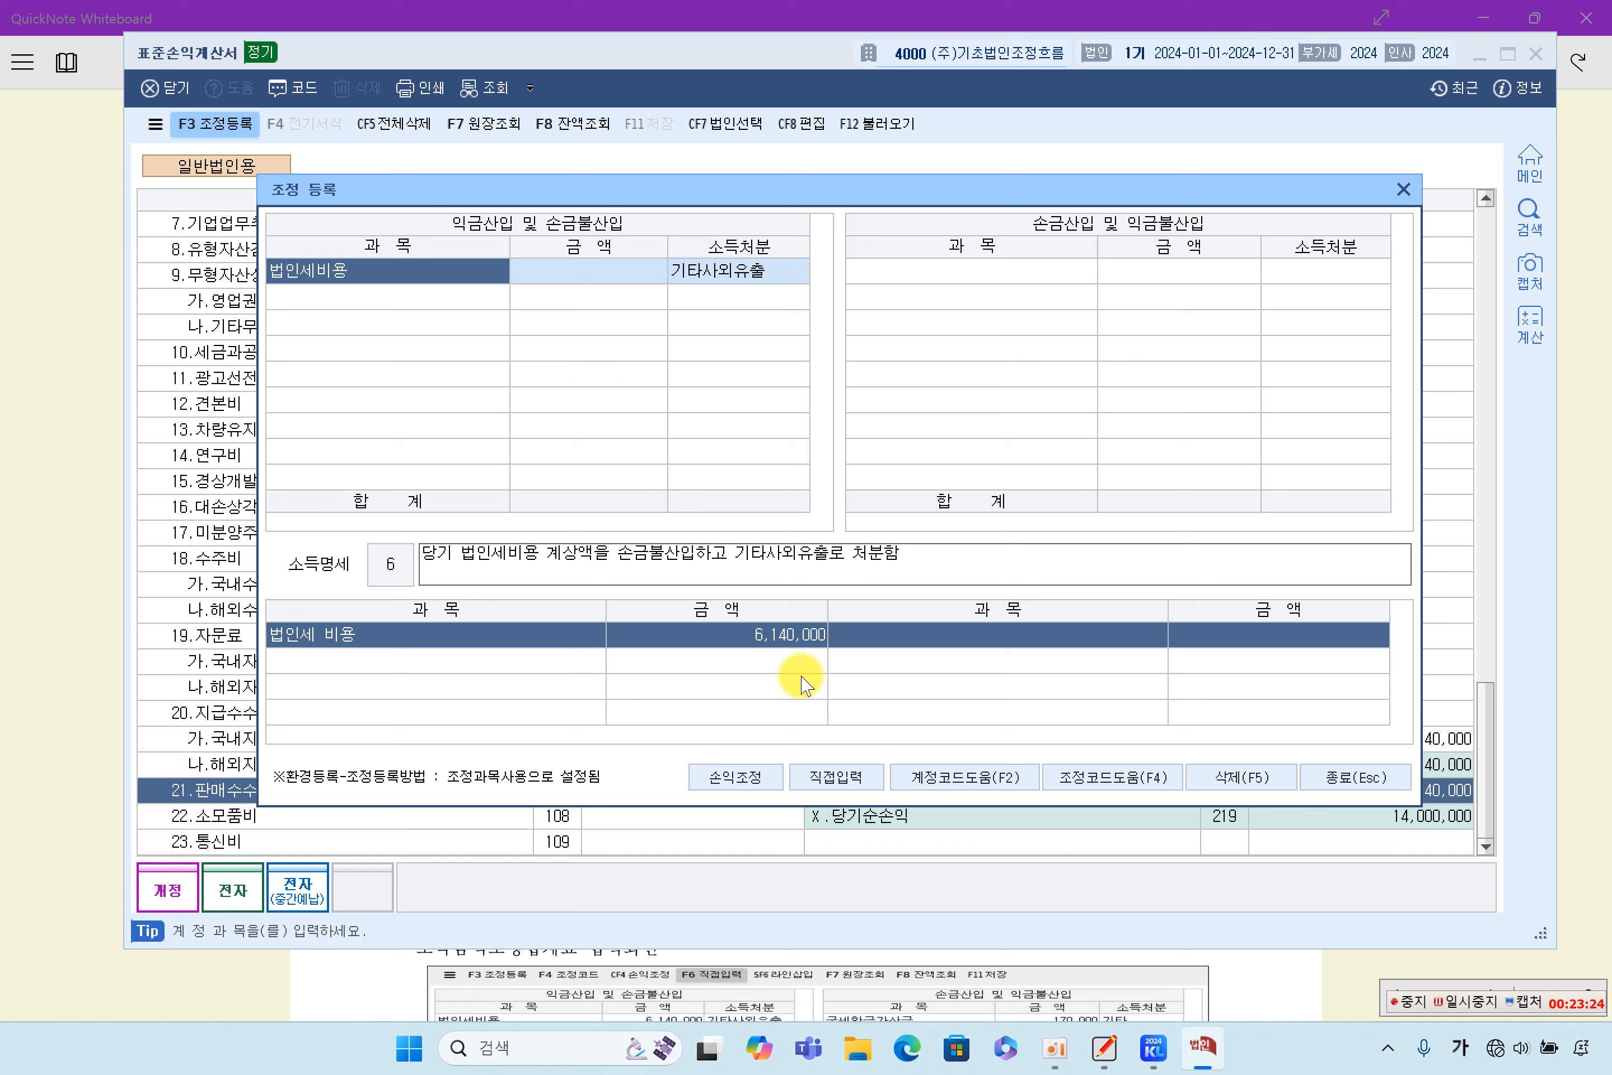
click(840, 782)
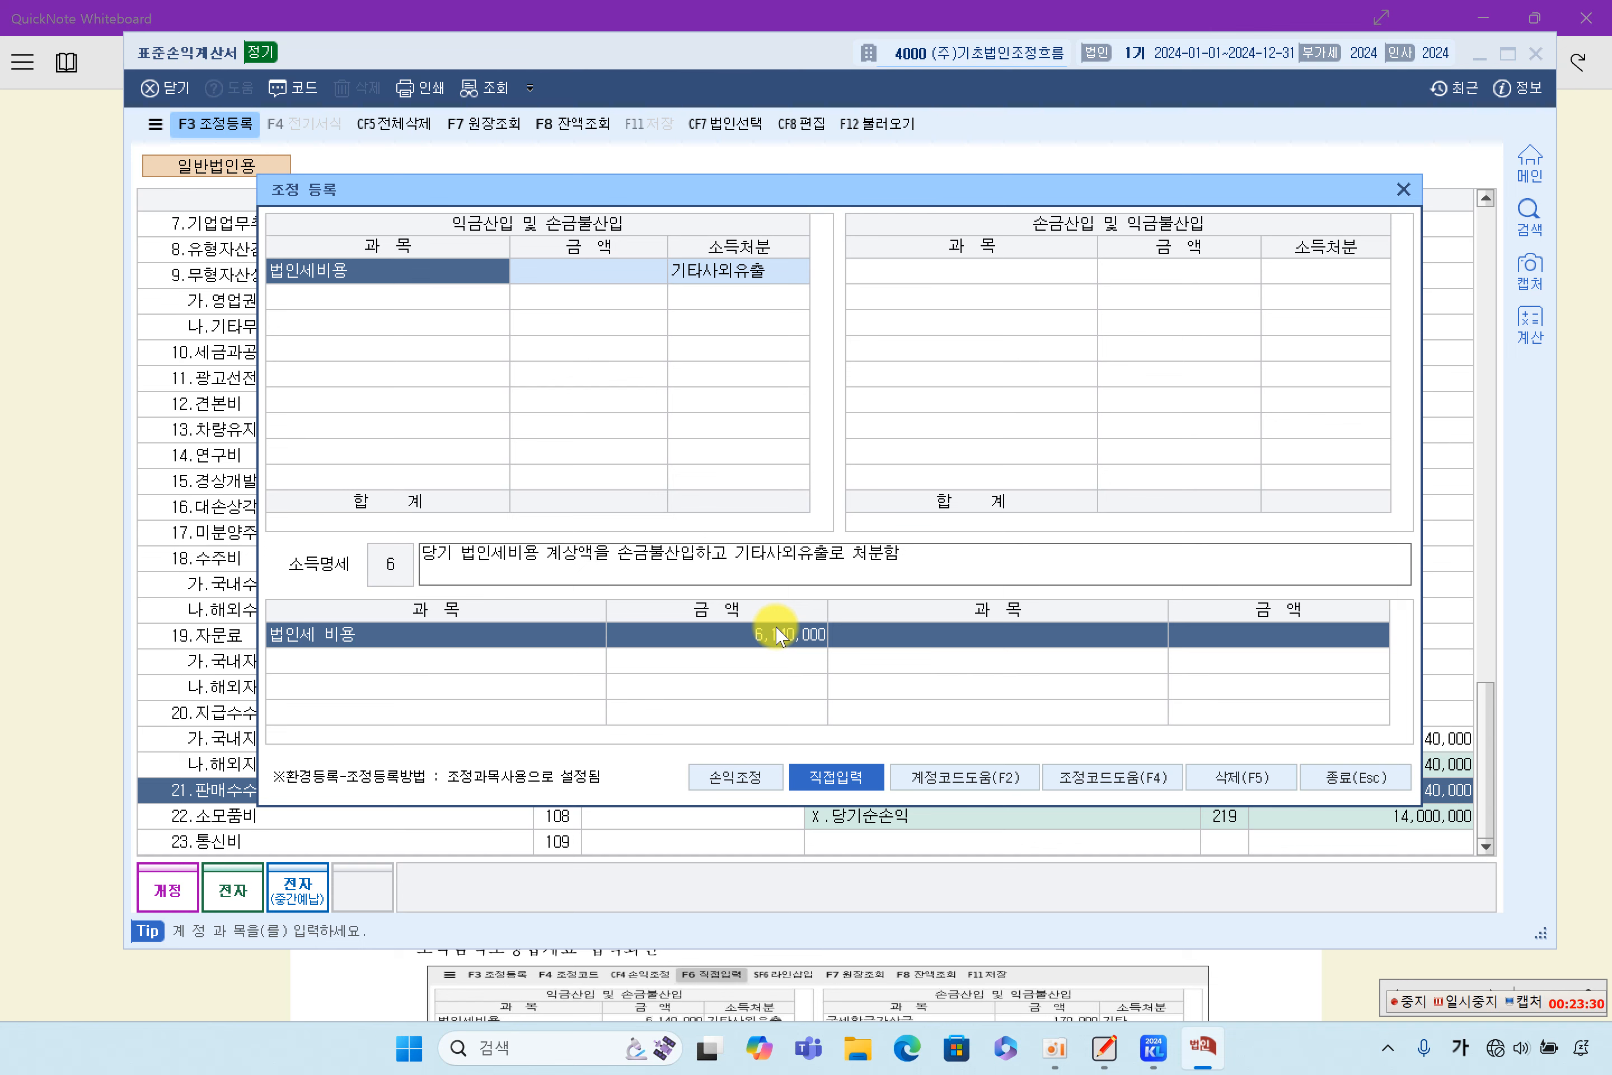
click(632, 272)
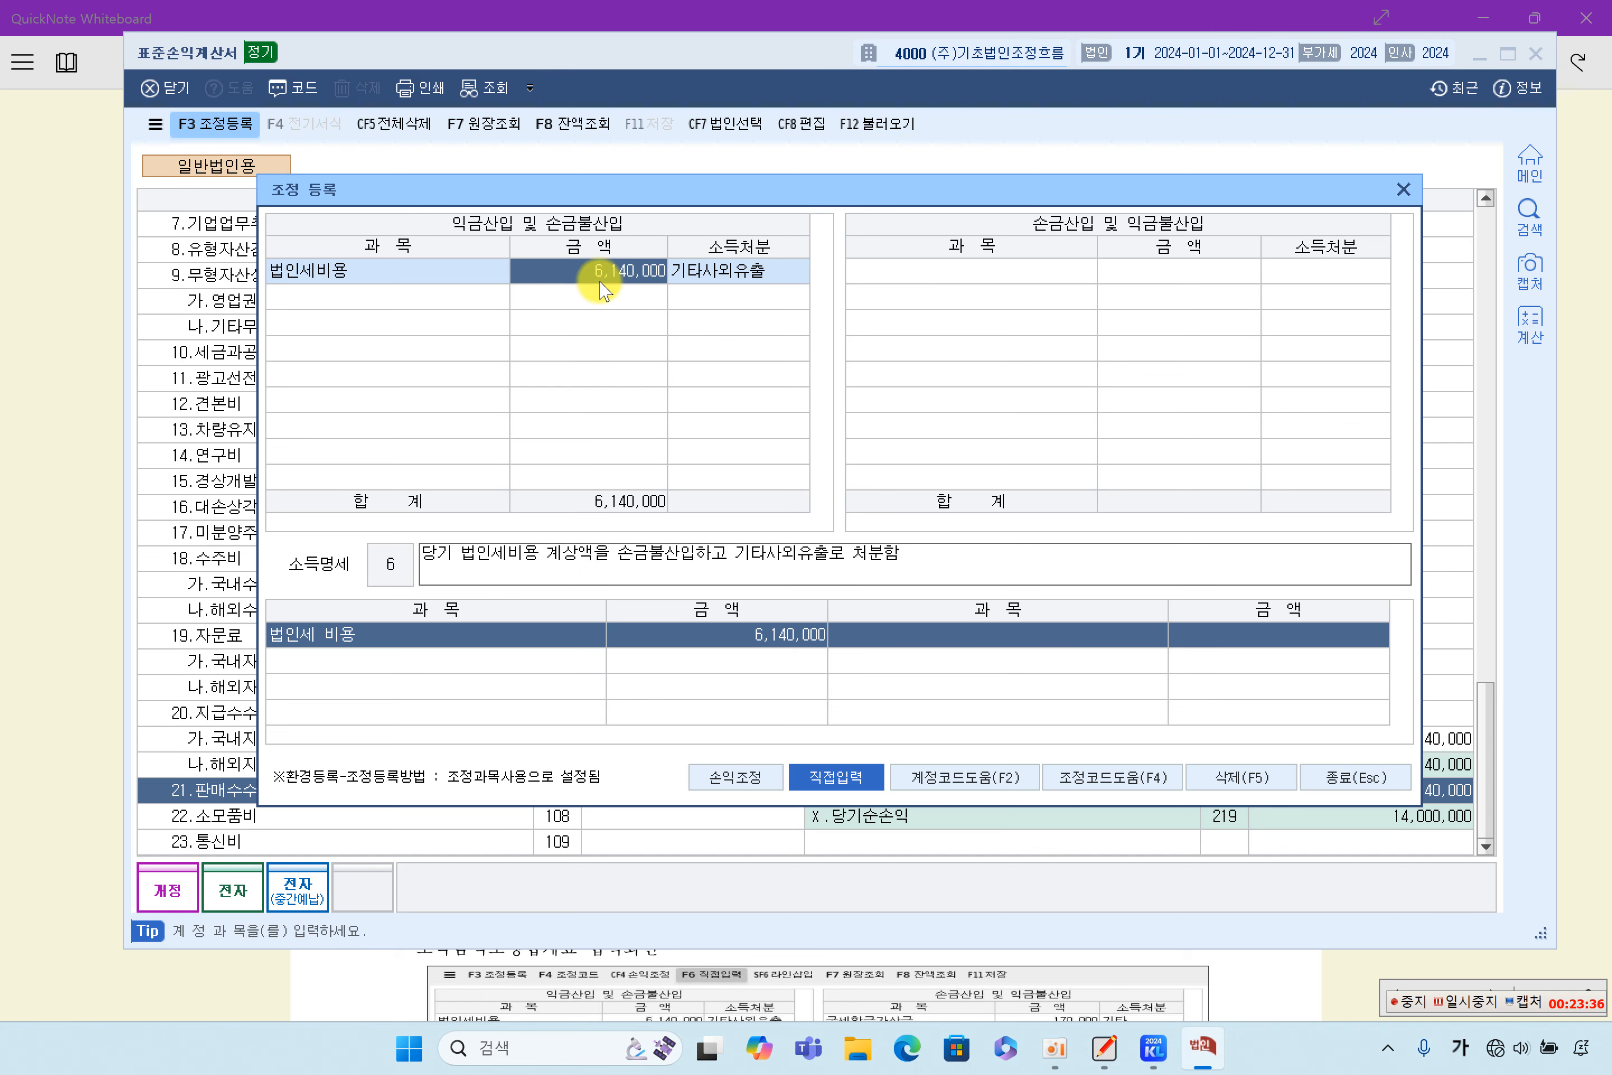
click(389, 285)
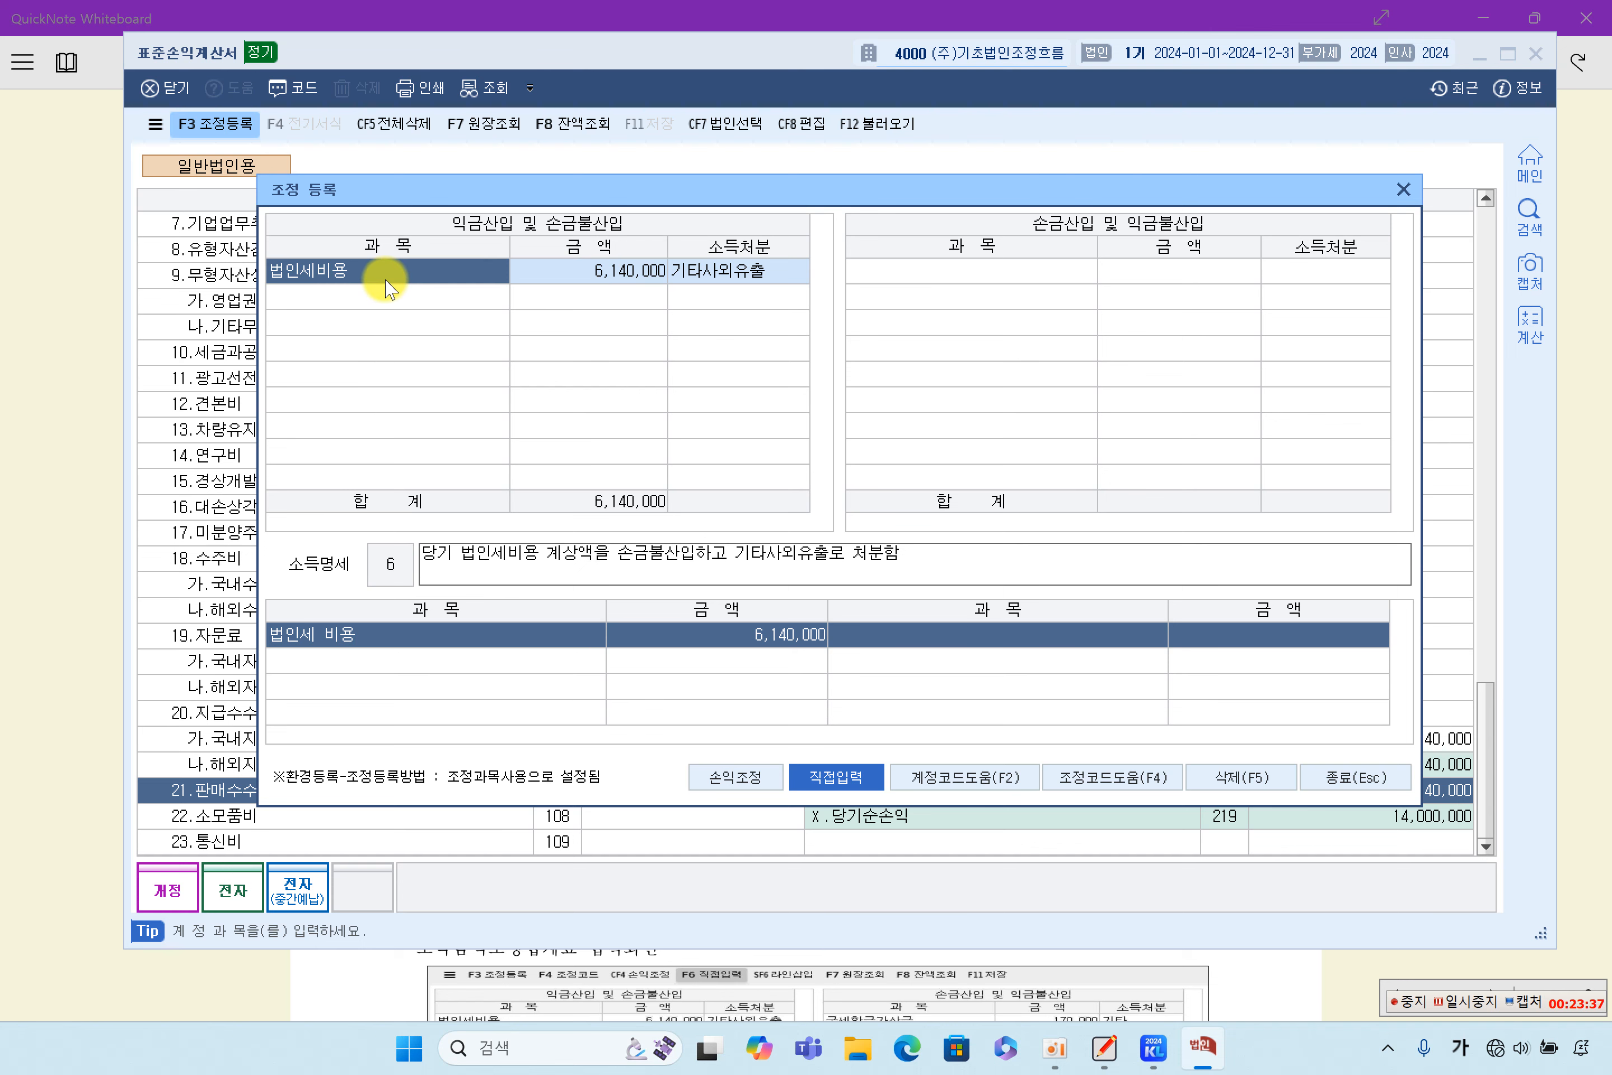
click(762, 274)
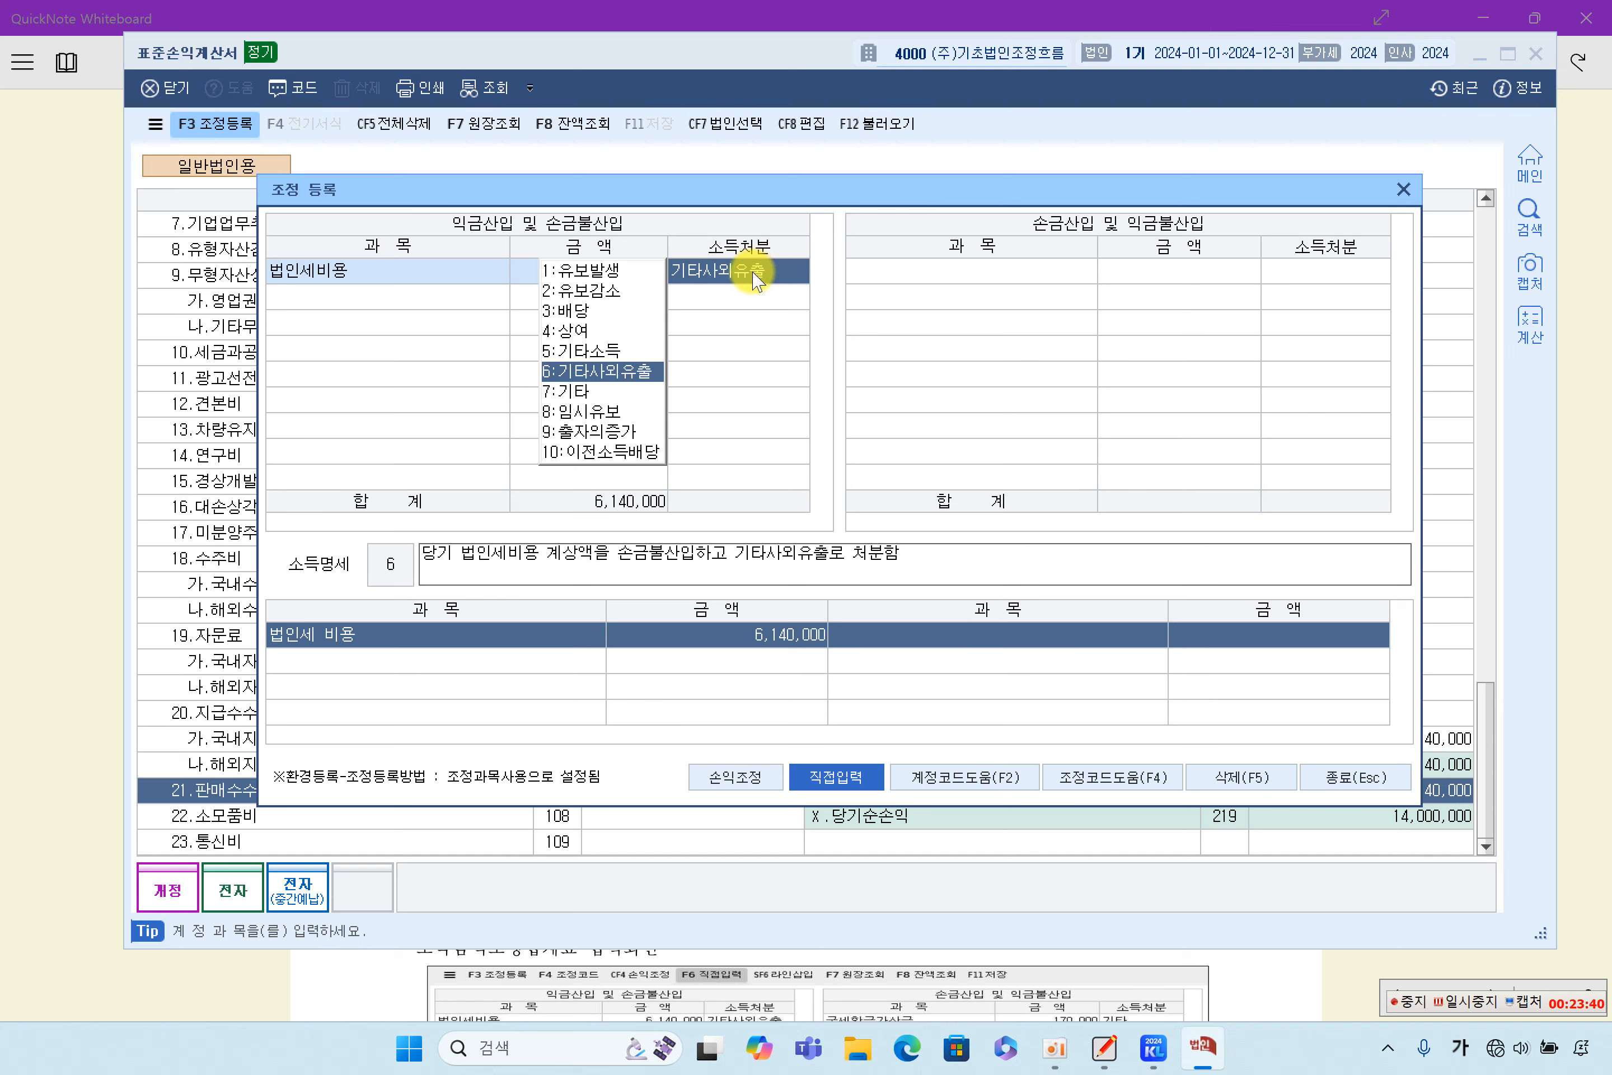
click(603, 374)
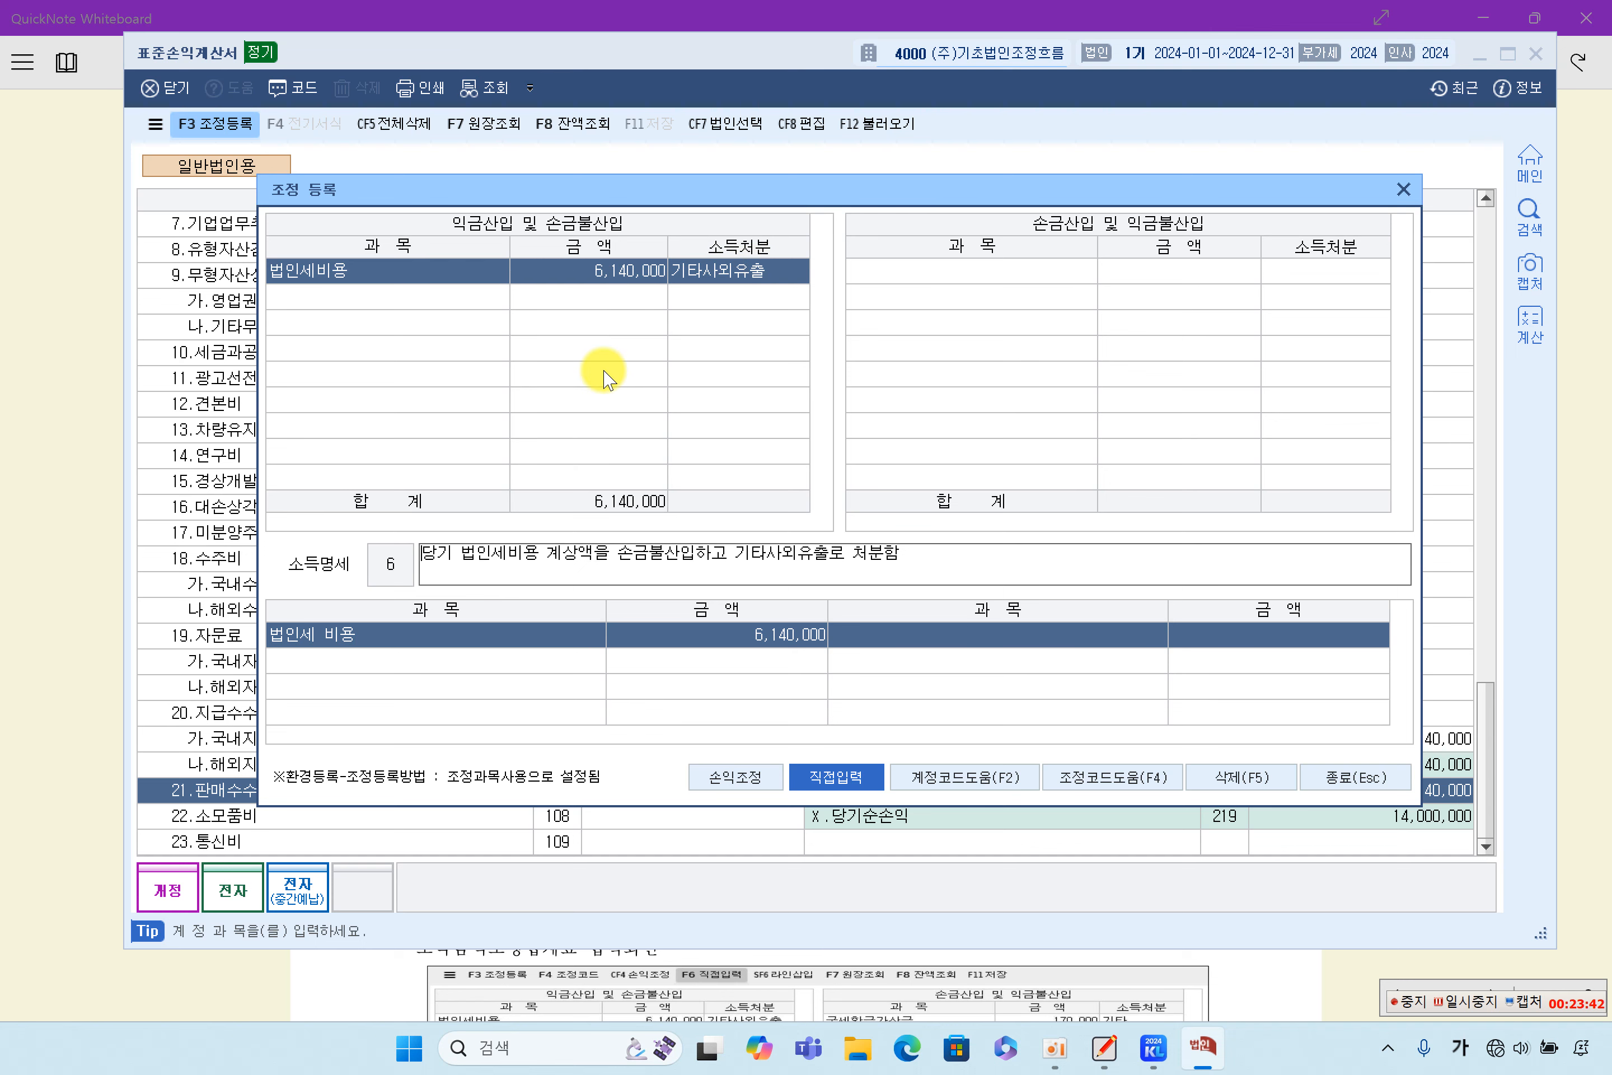
- Read through the 소득명세 explanation text for the registered 법인세비용 adjustment
click(415, 295)
click(423, 276)
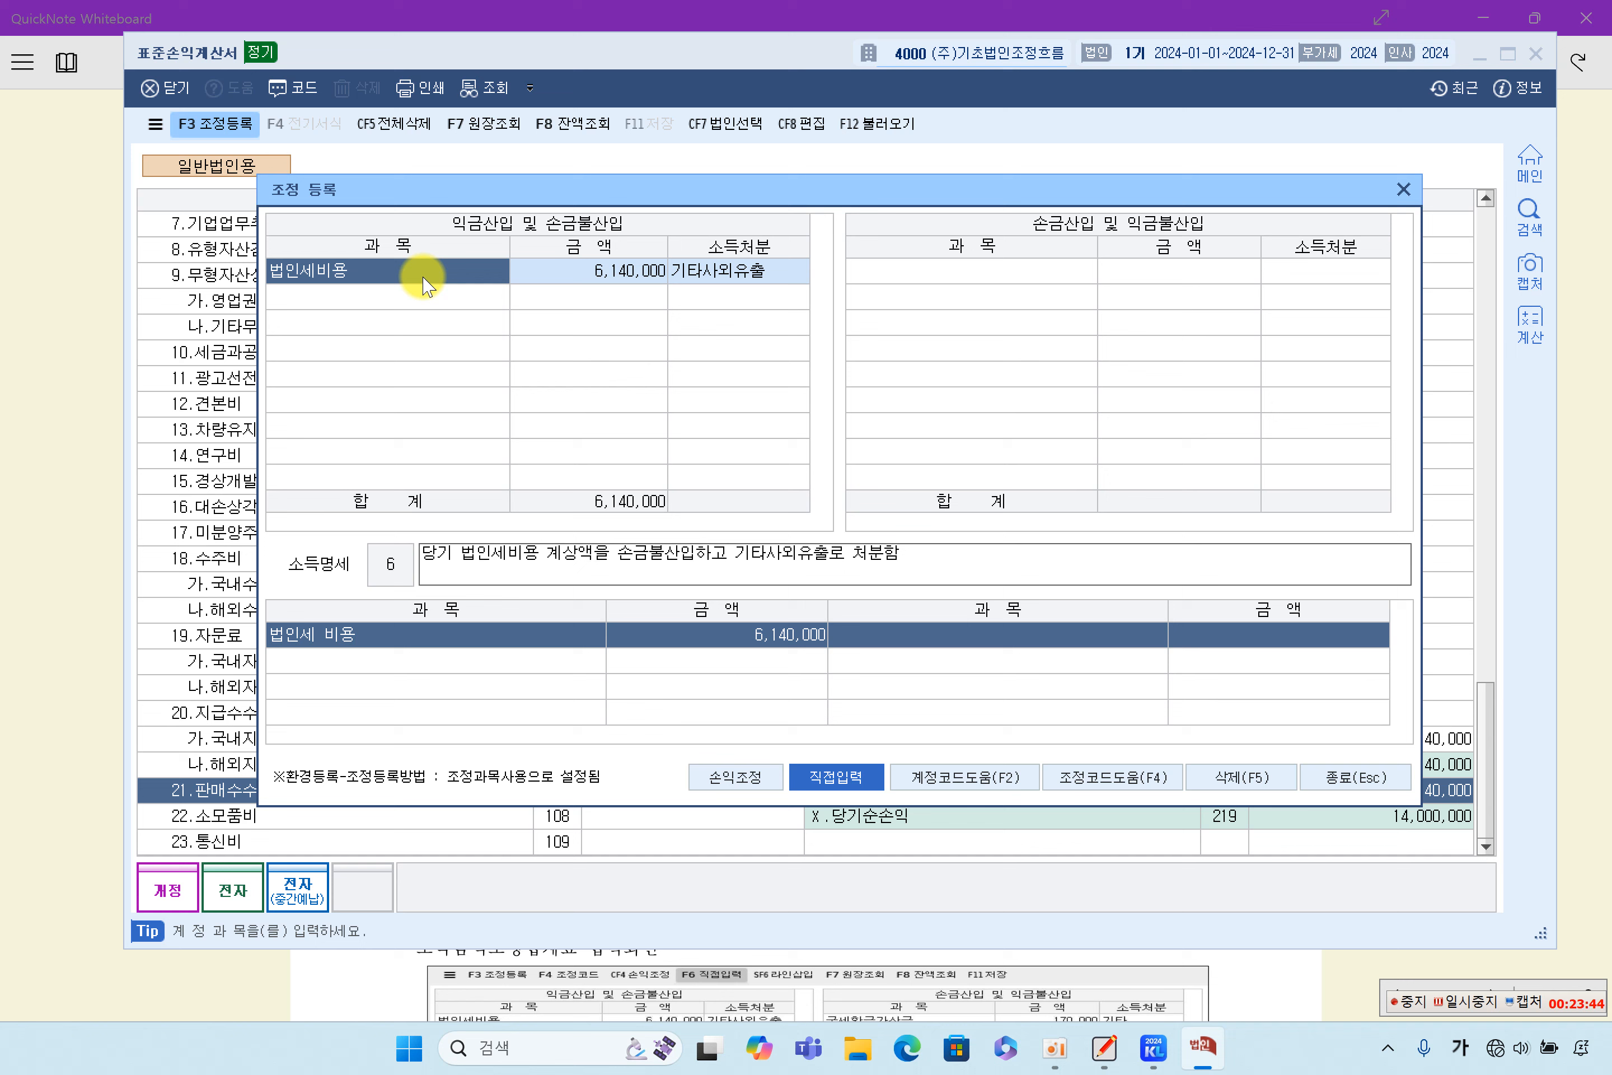
click(508, 561)
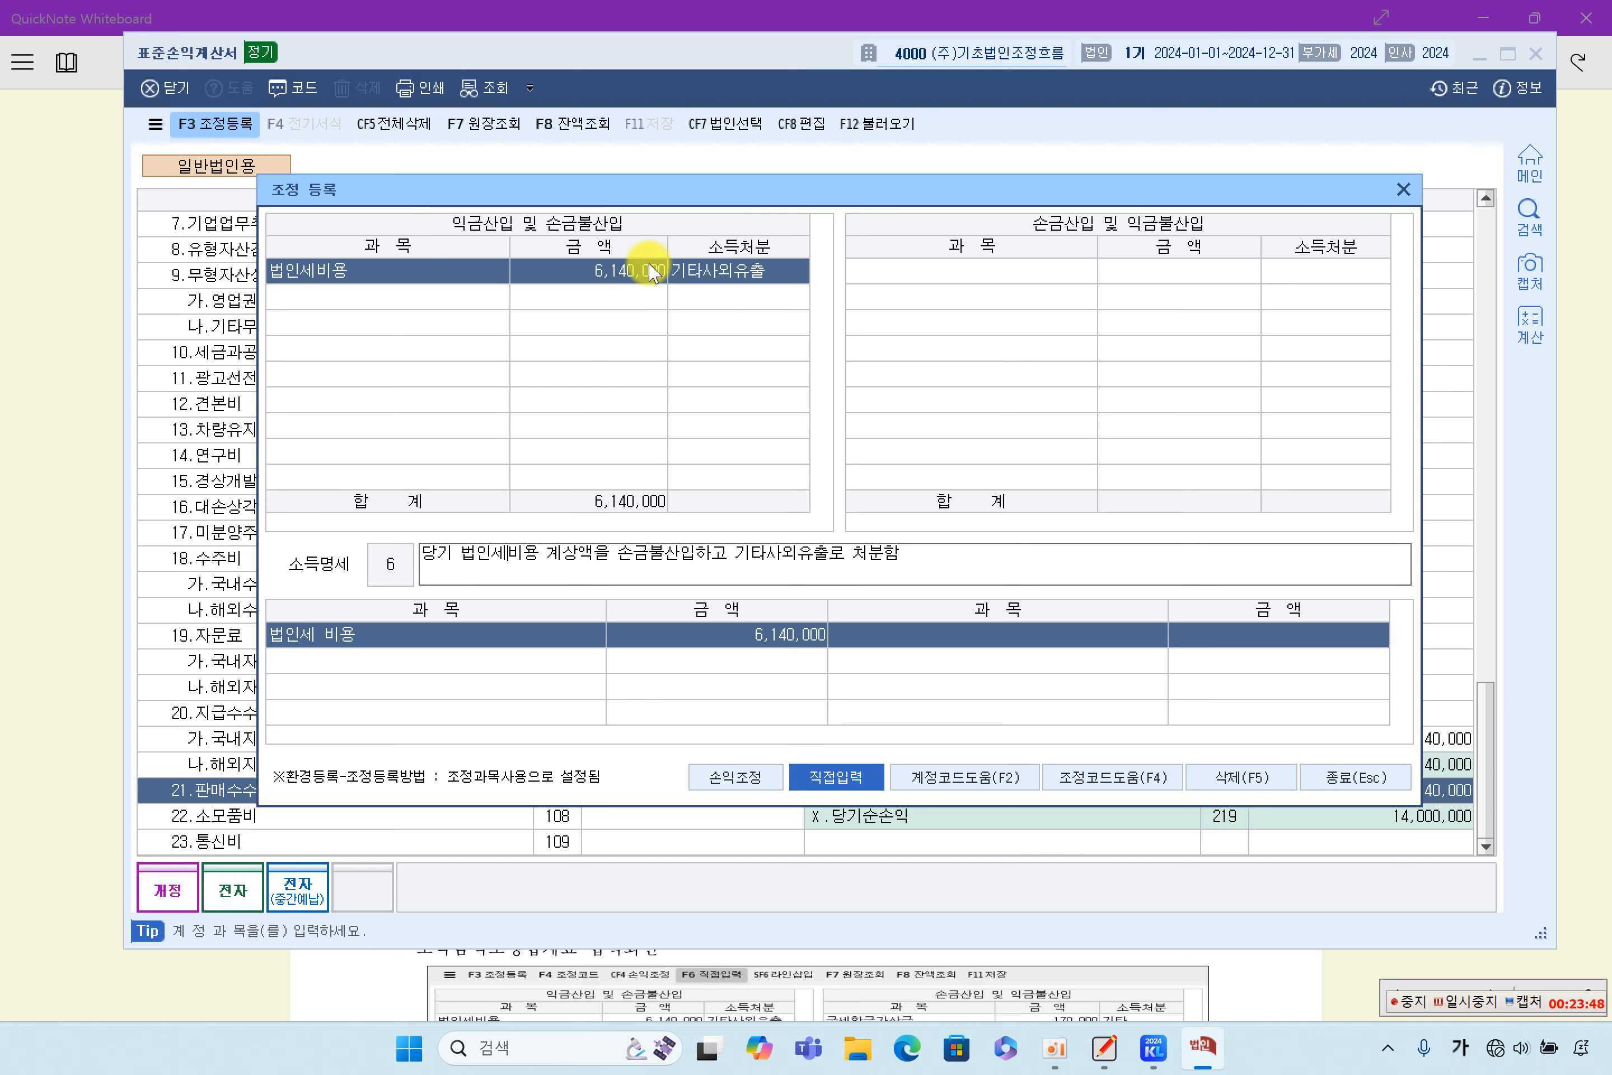
drag(902, 554, 382, 561)
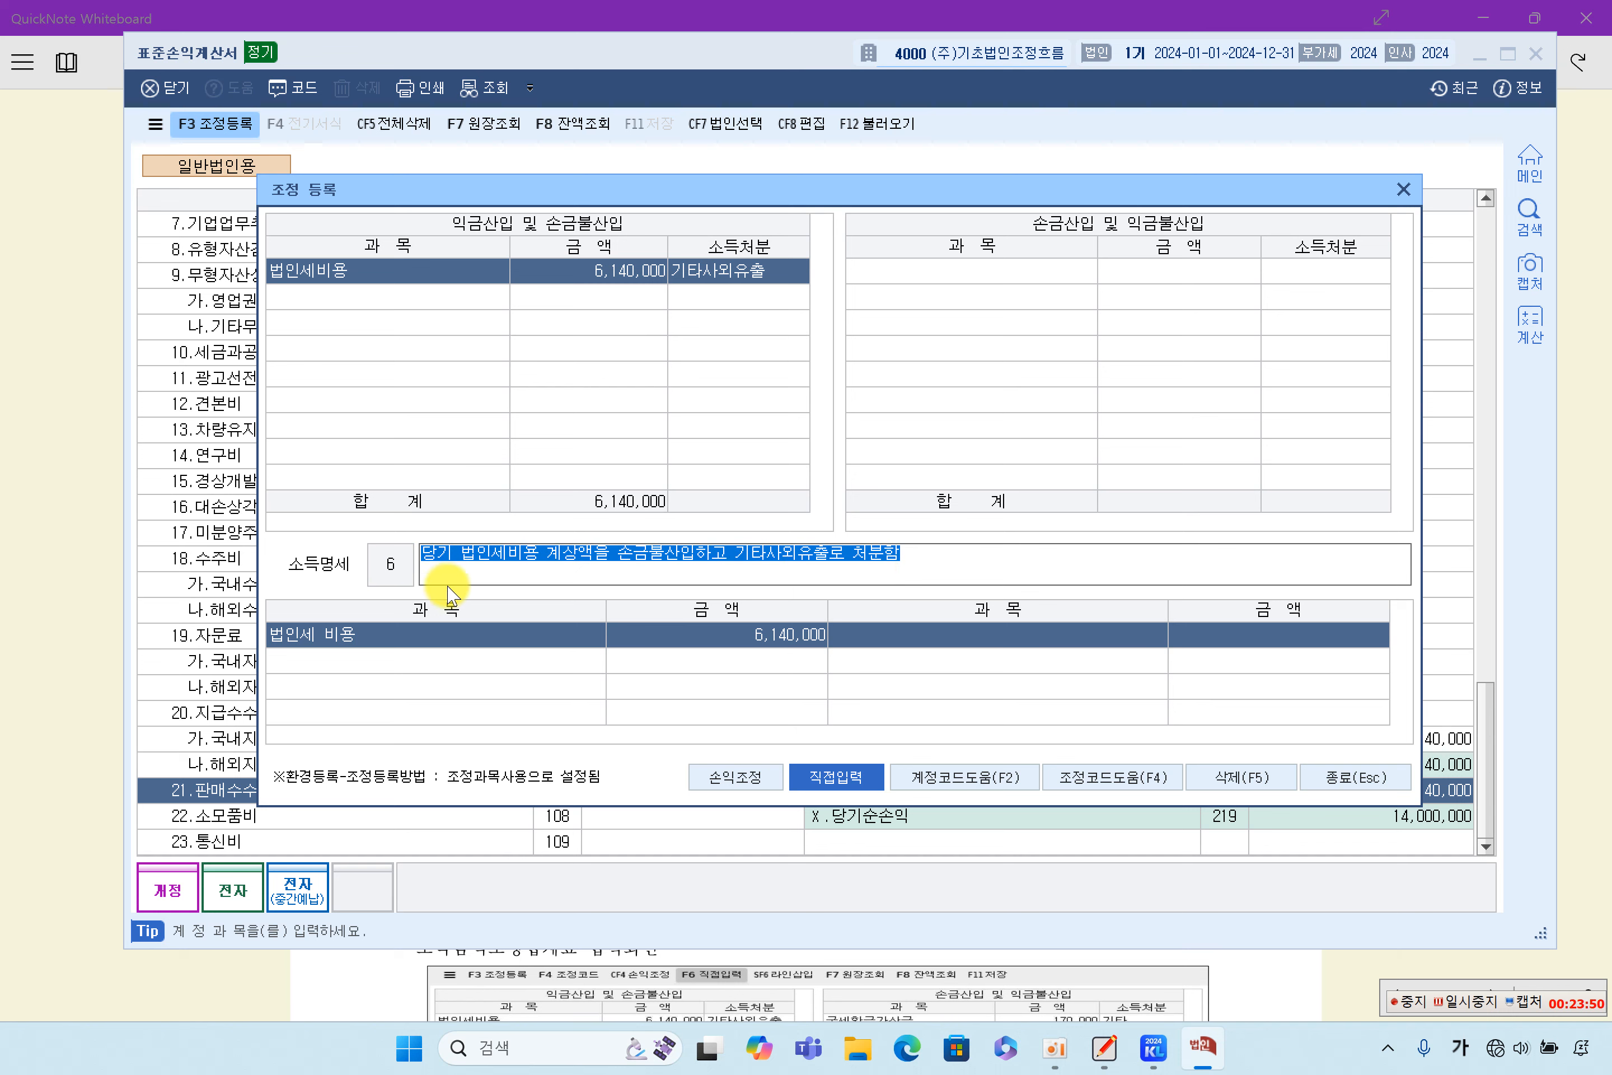
click(555, 555)
drag(940, 547, 374, 564)
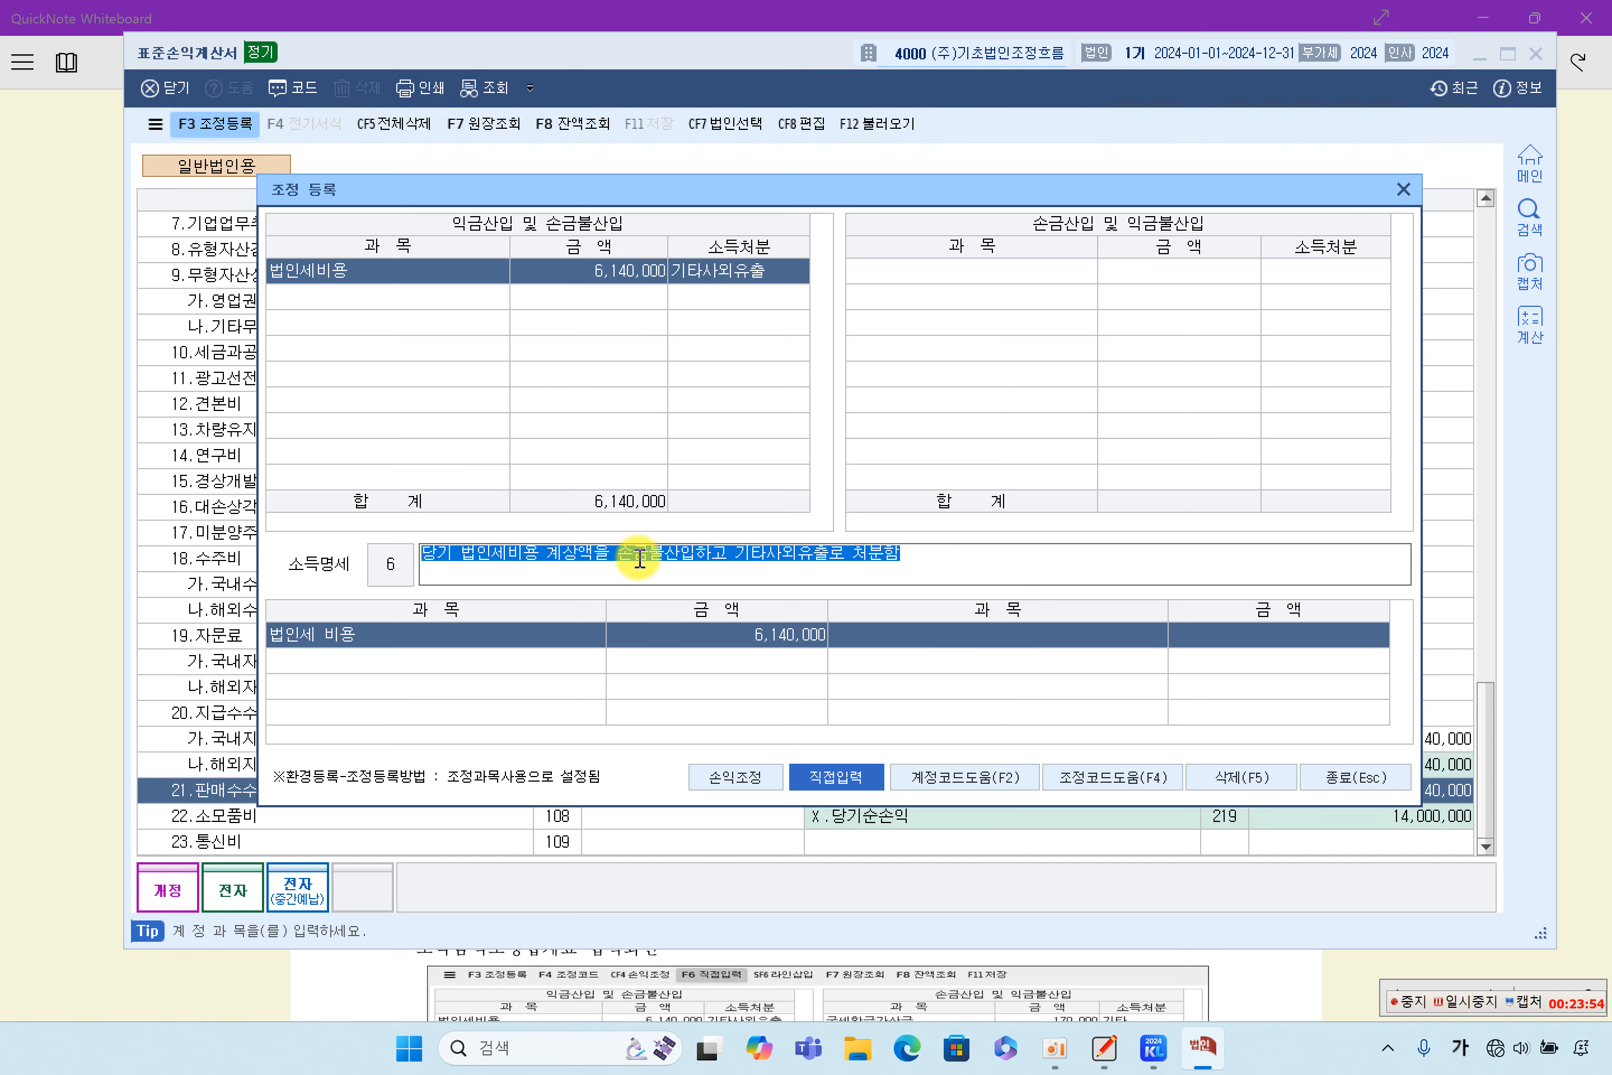
drag(1032, 558, 278, 529)
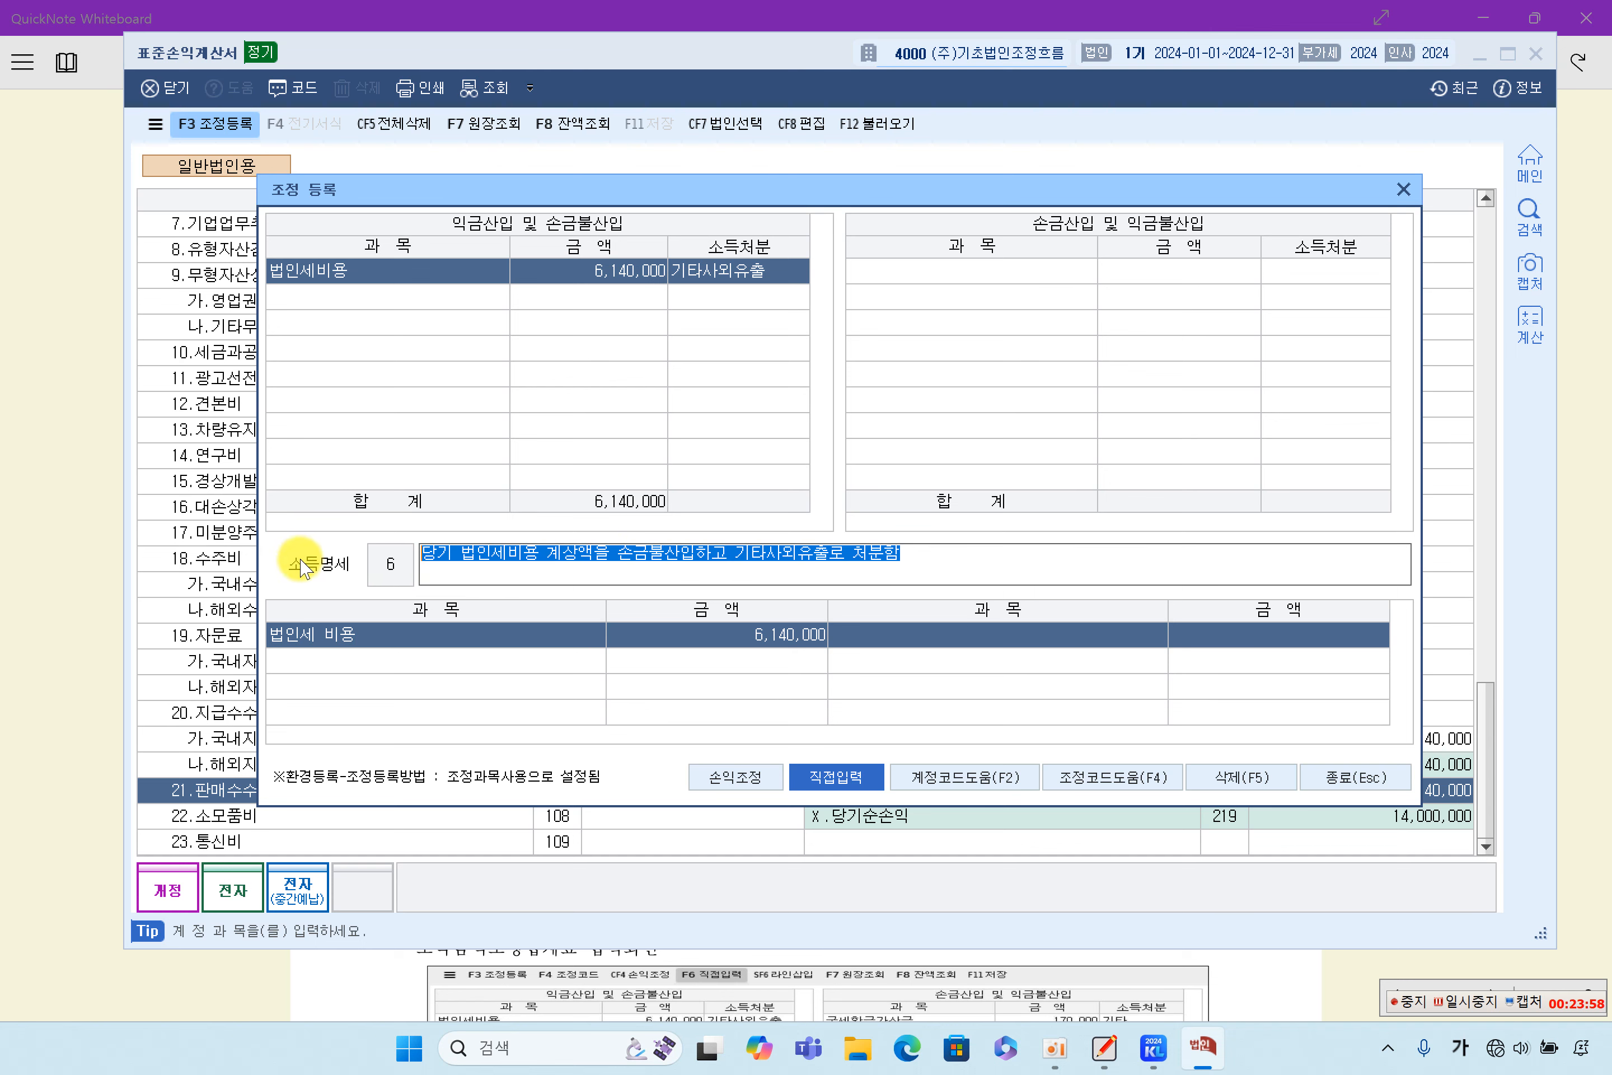
click(605, 557)
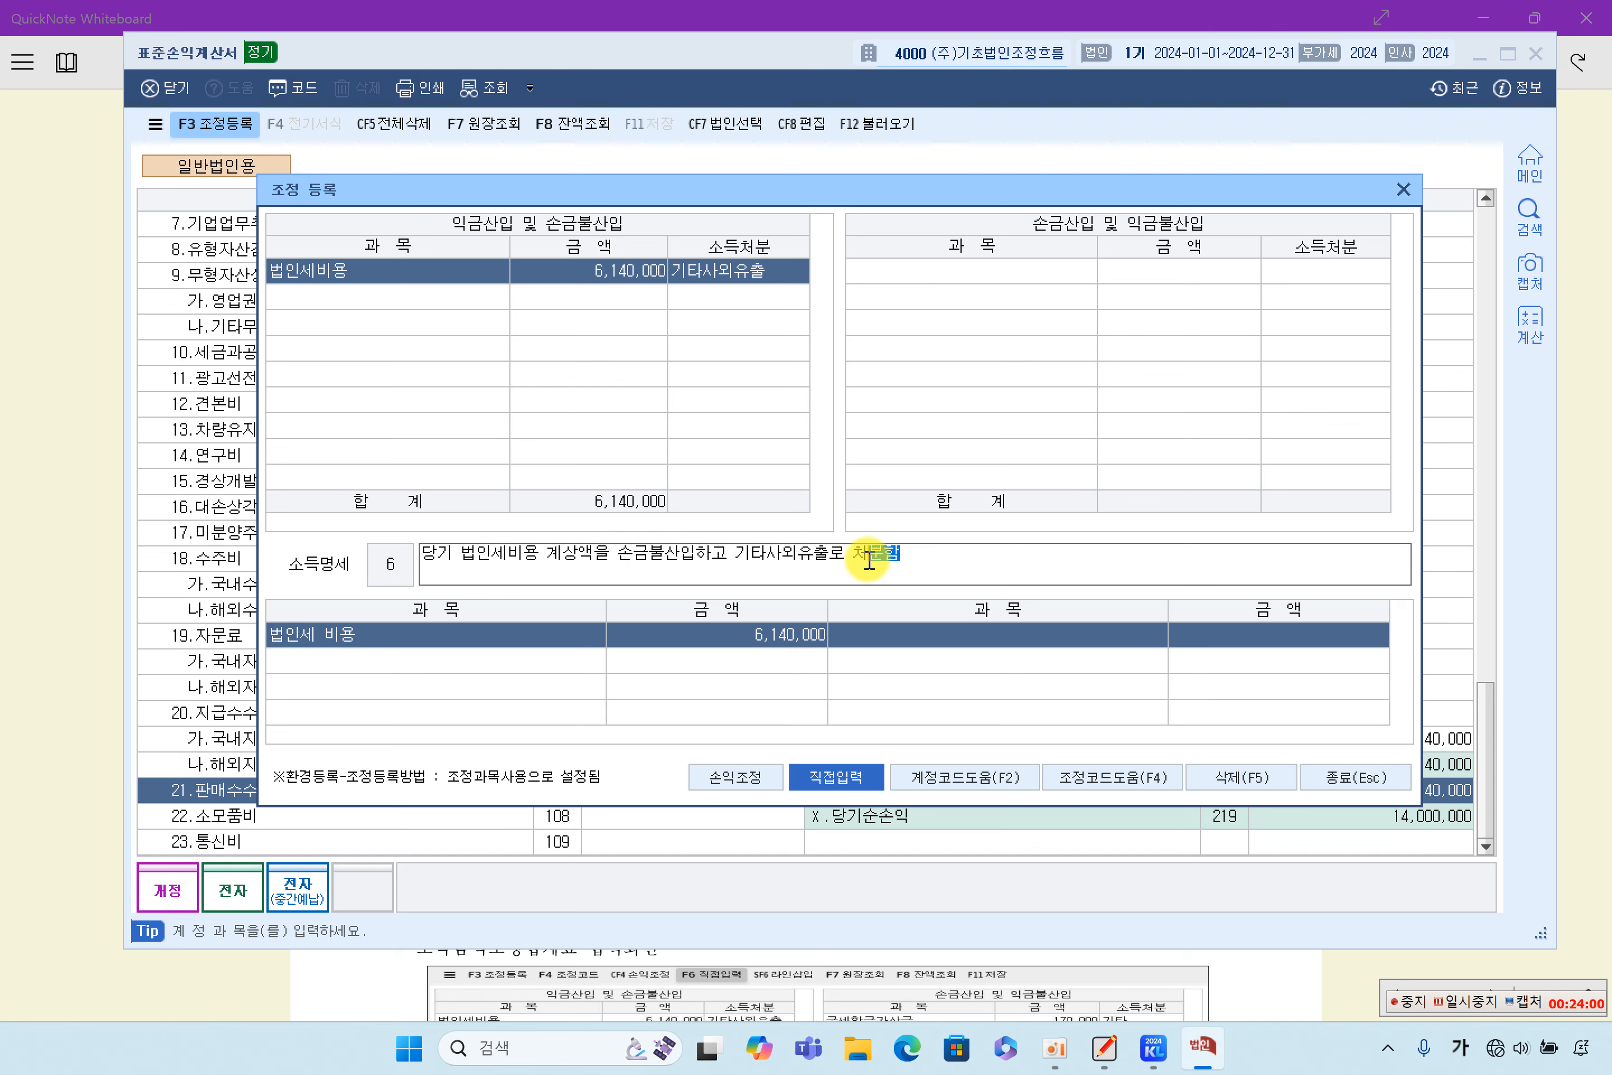
drag(924, 550, 395, 548)
click(660, 557)
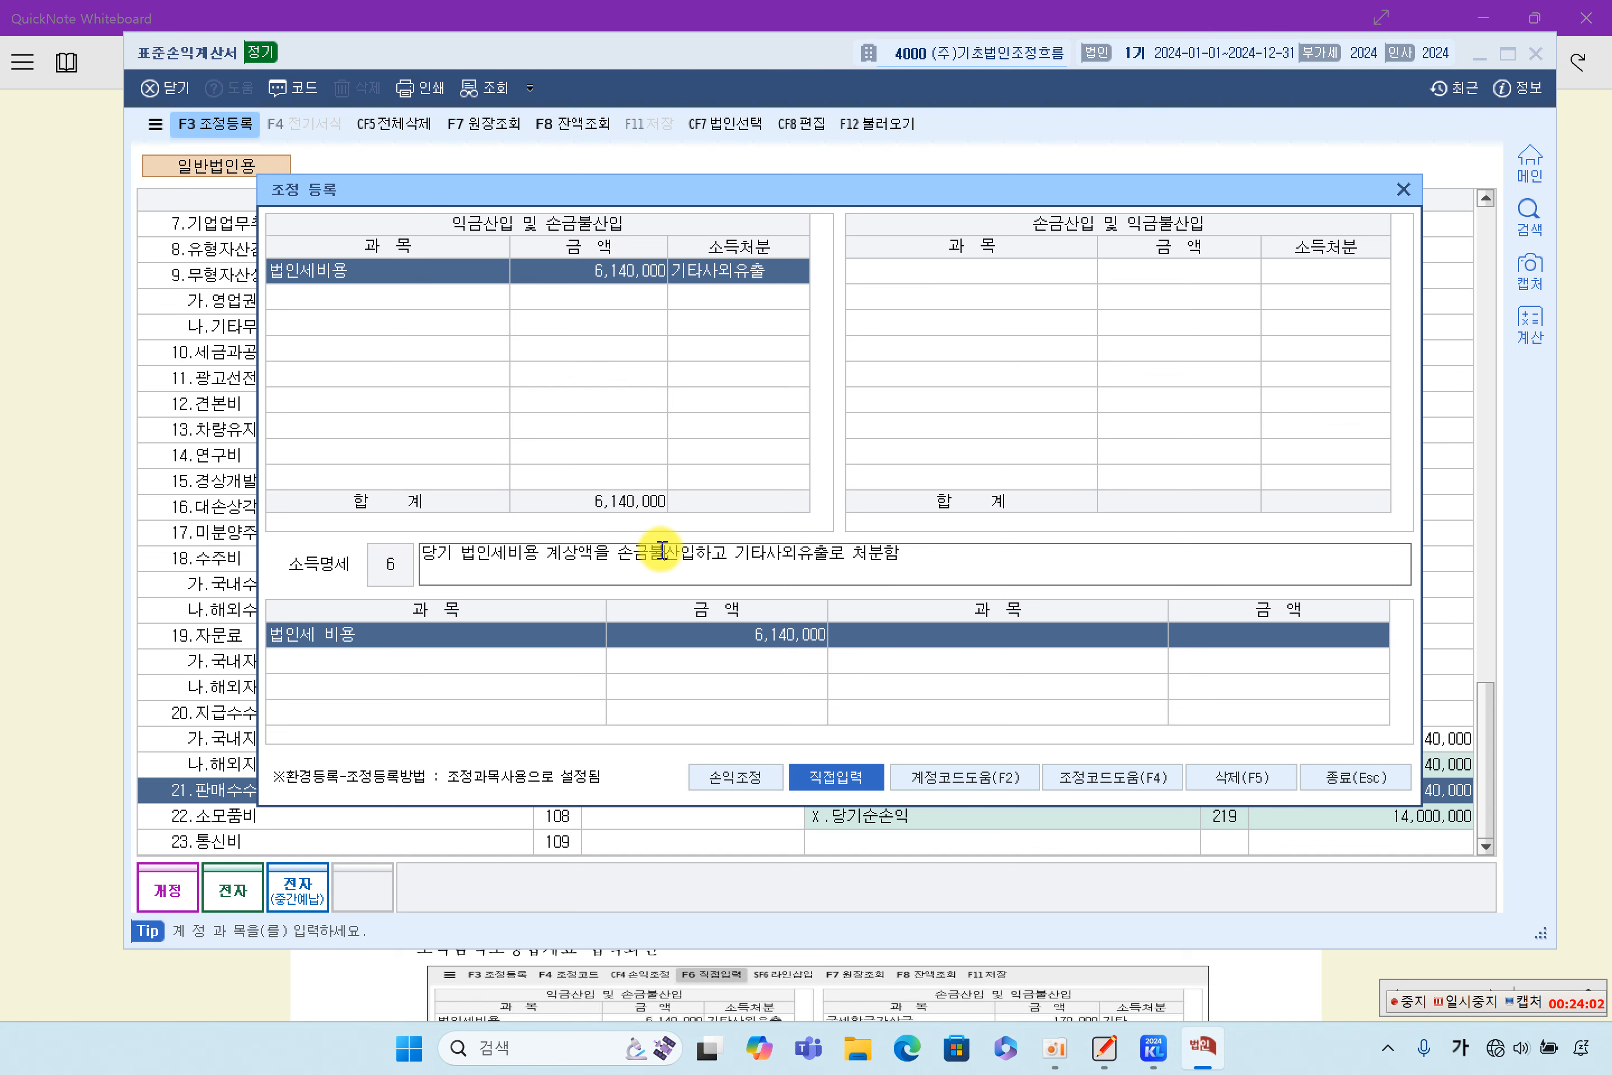
drag(844, 553, 478, 558)
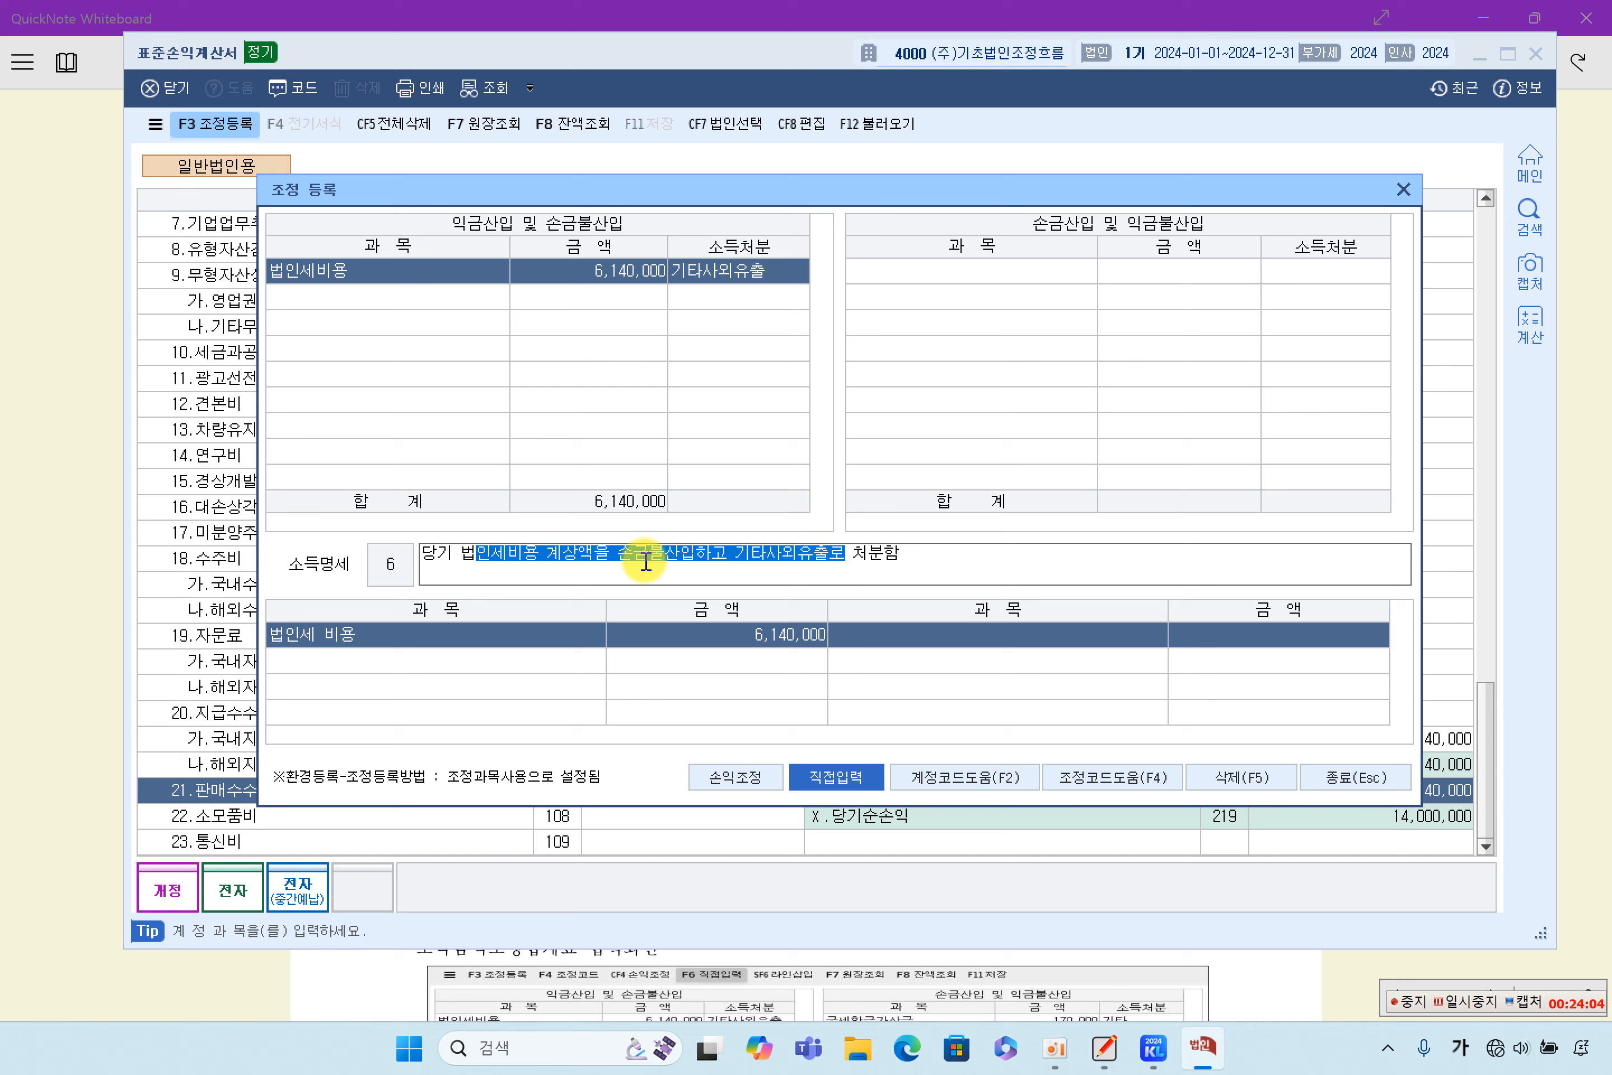
click(901, 558)
drag(925, 557, 453, 554)
click(635, 553)
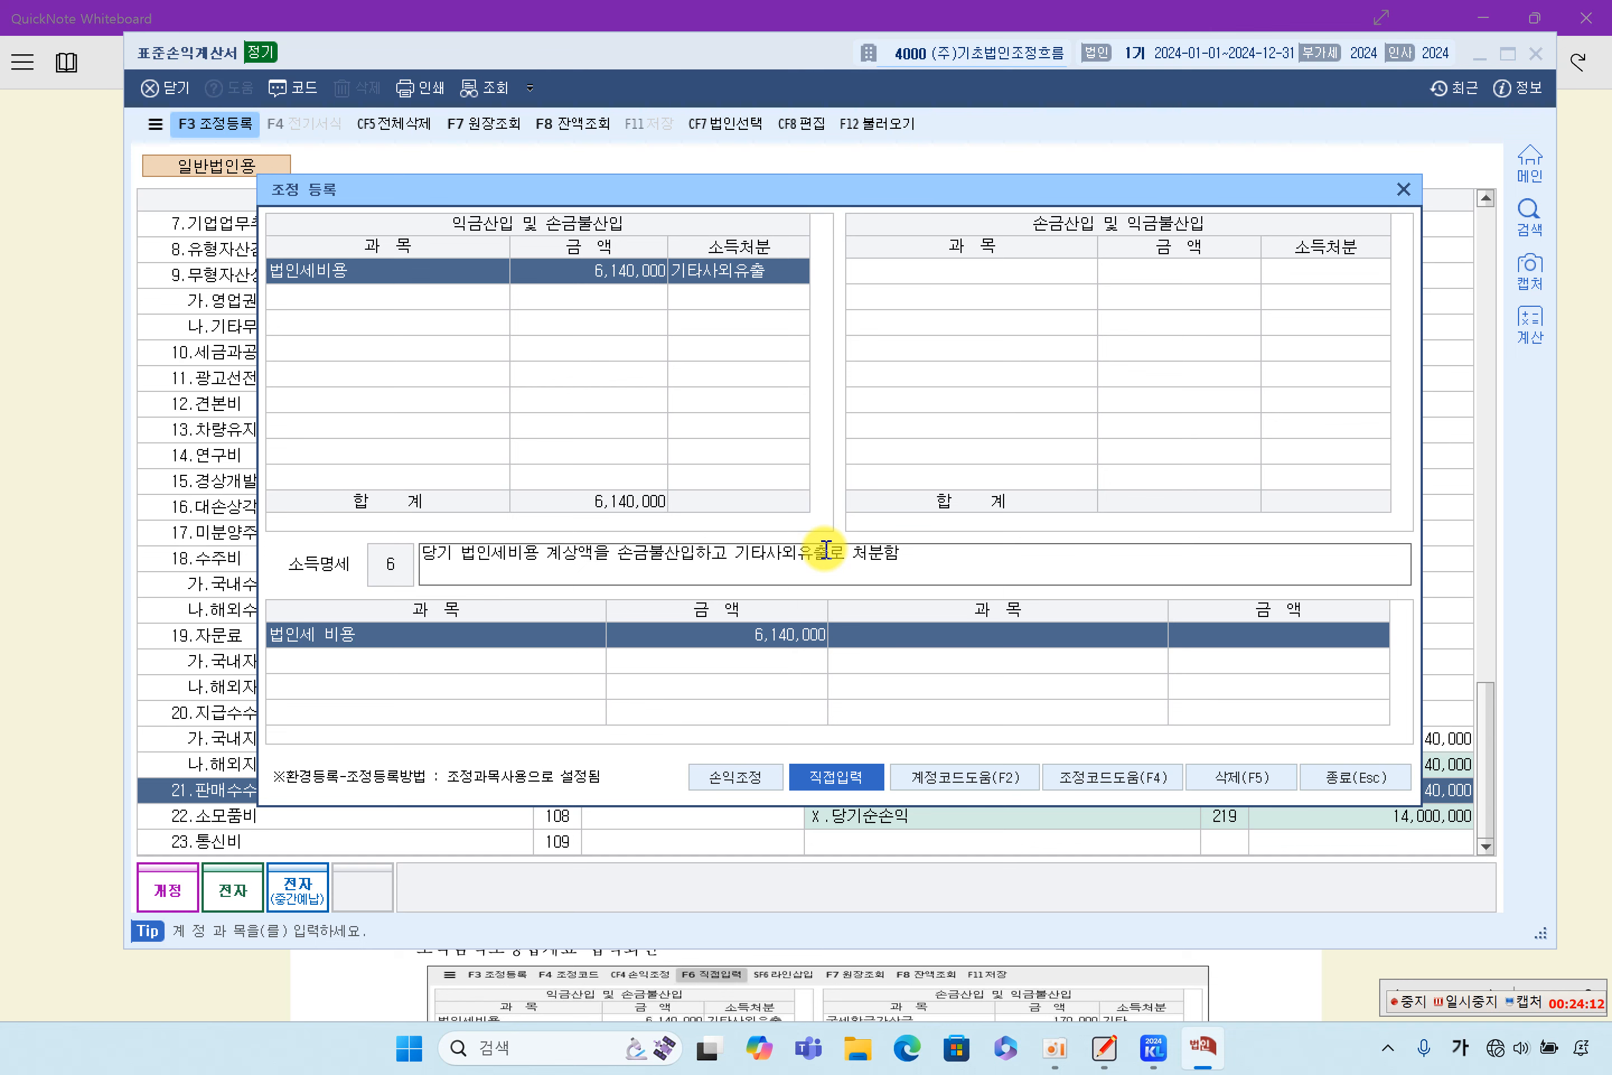
drag(488, 556, 863, 556)
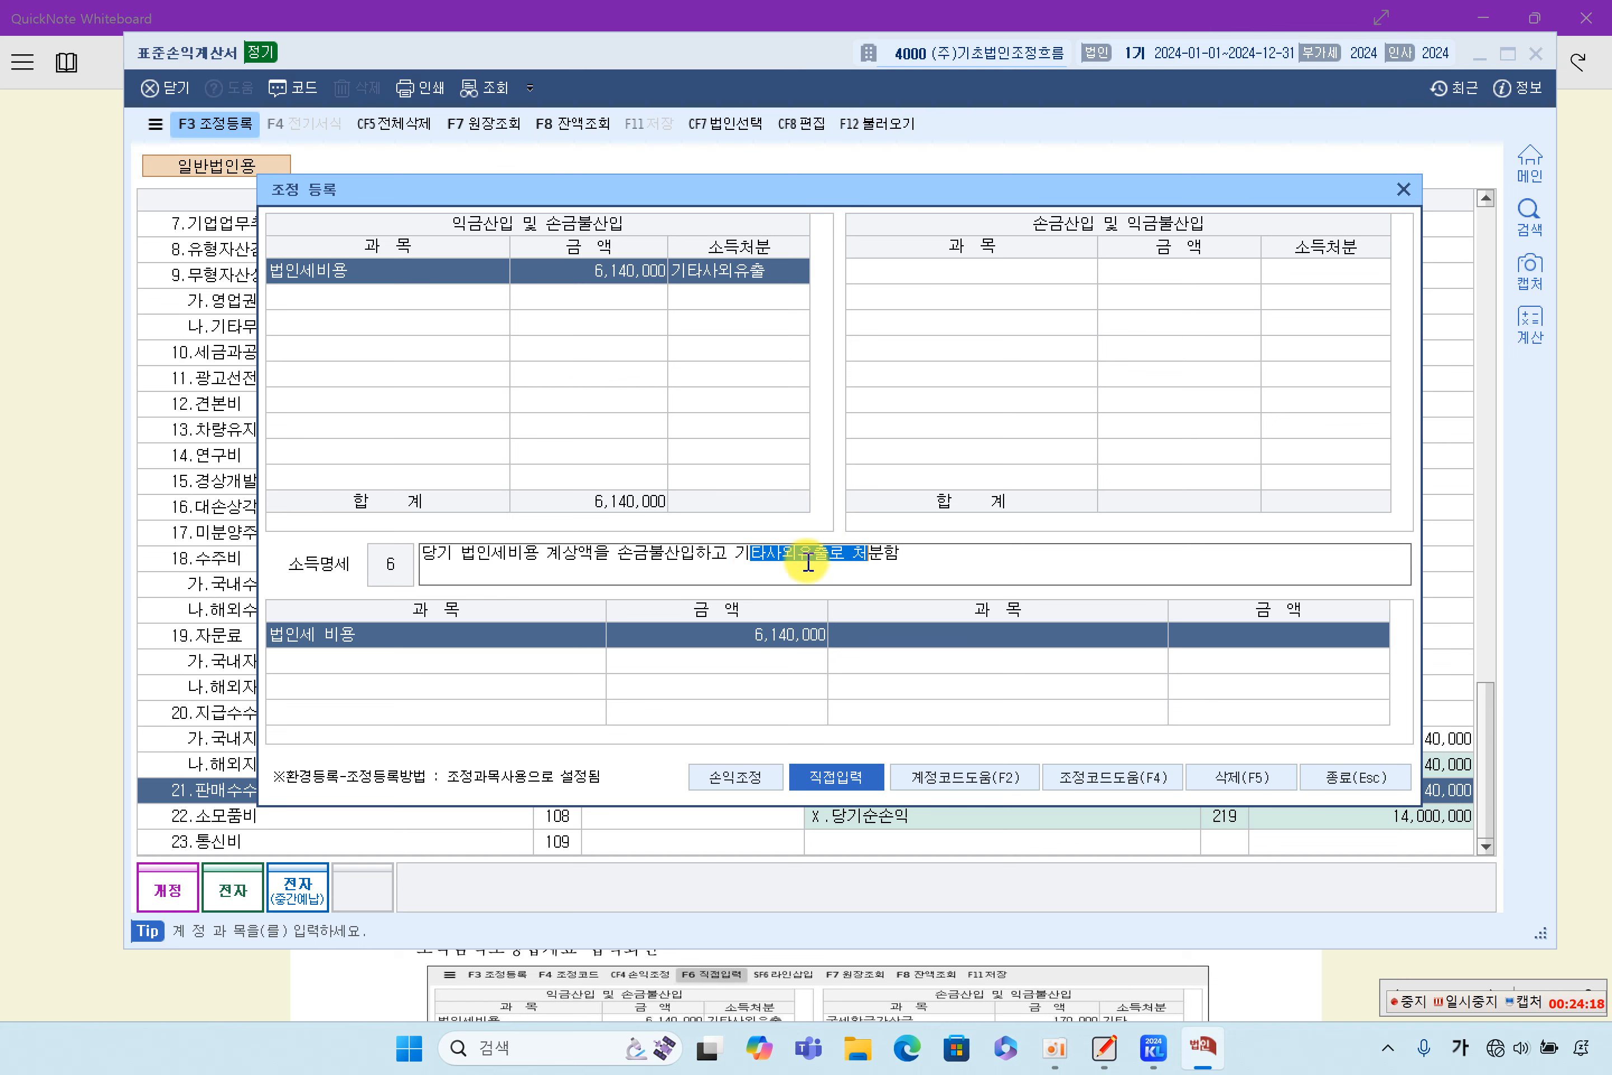
click(843, 560)
drag(965, 557, 327, 543)
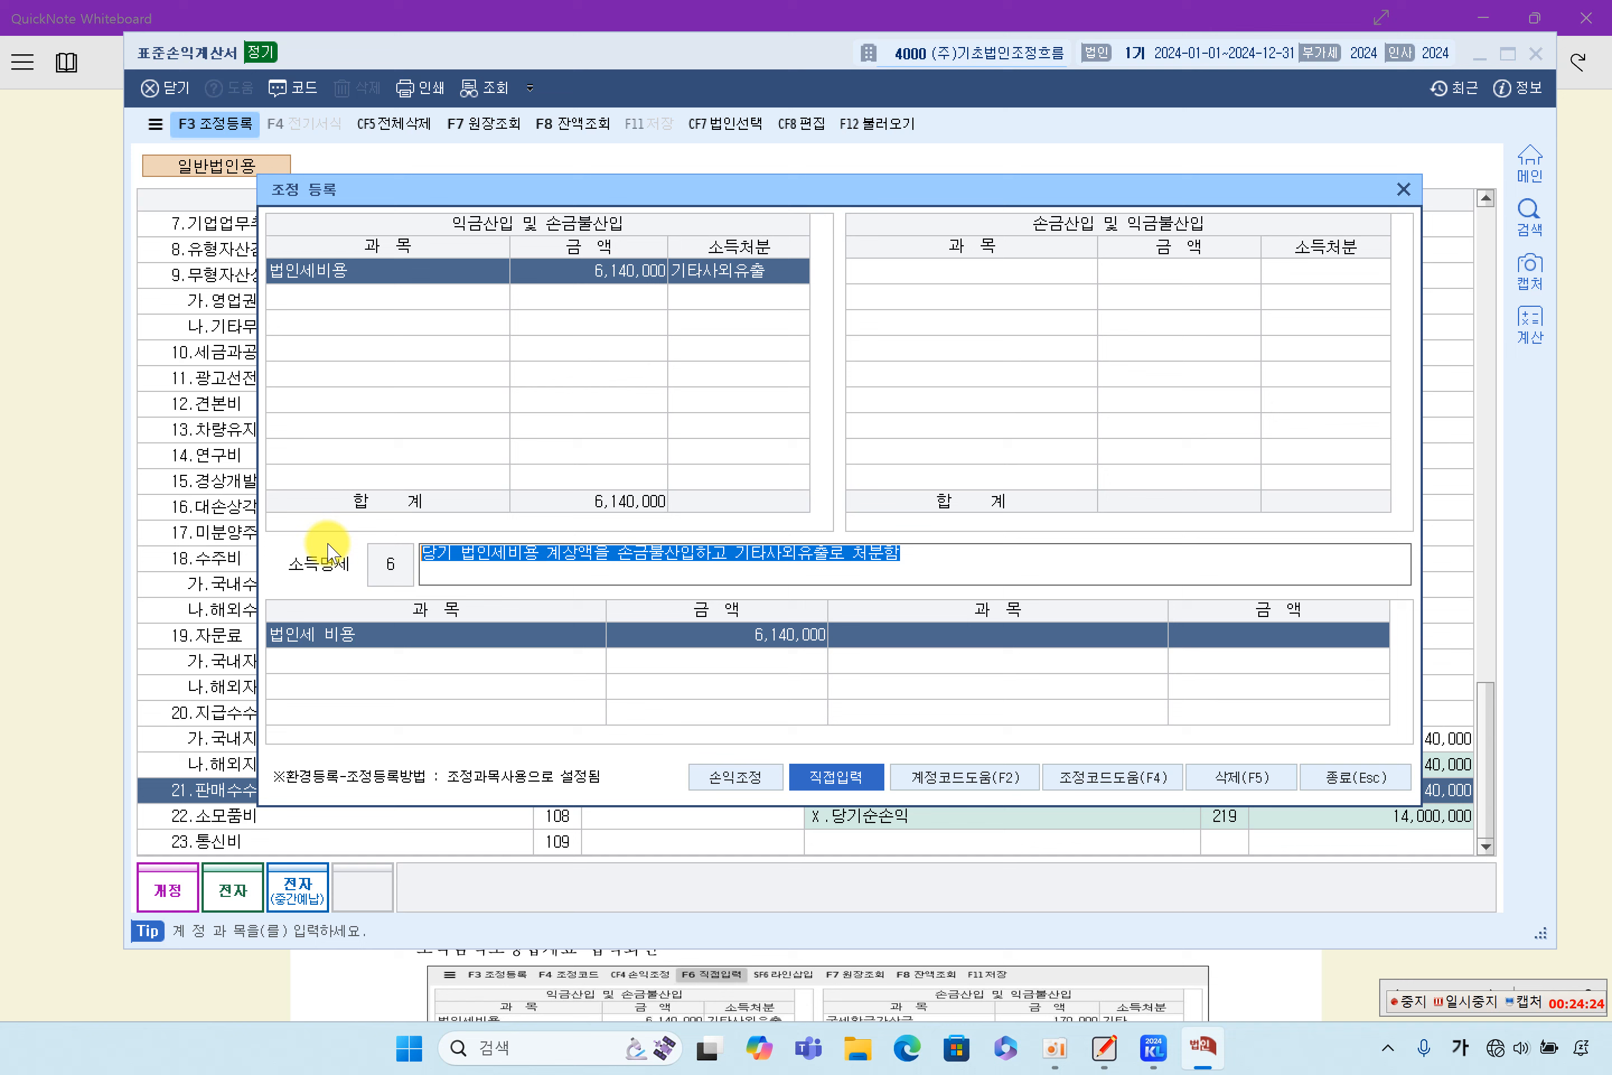
click(864, 558)
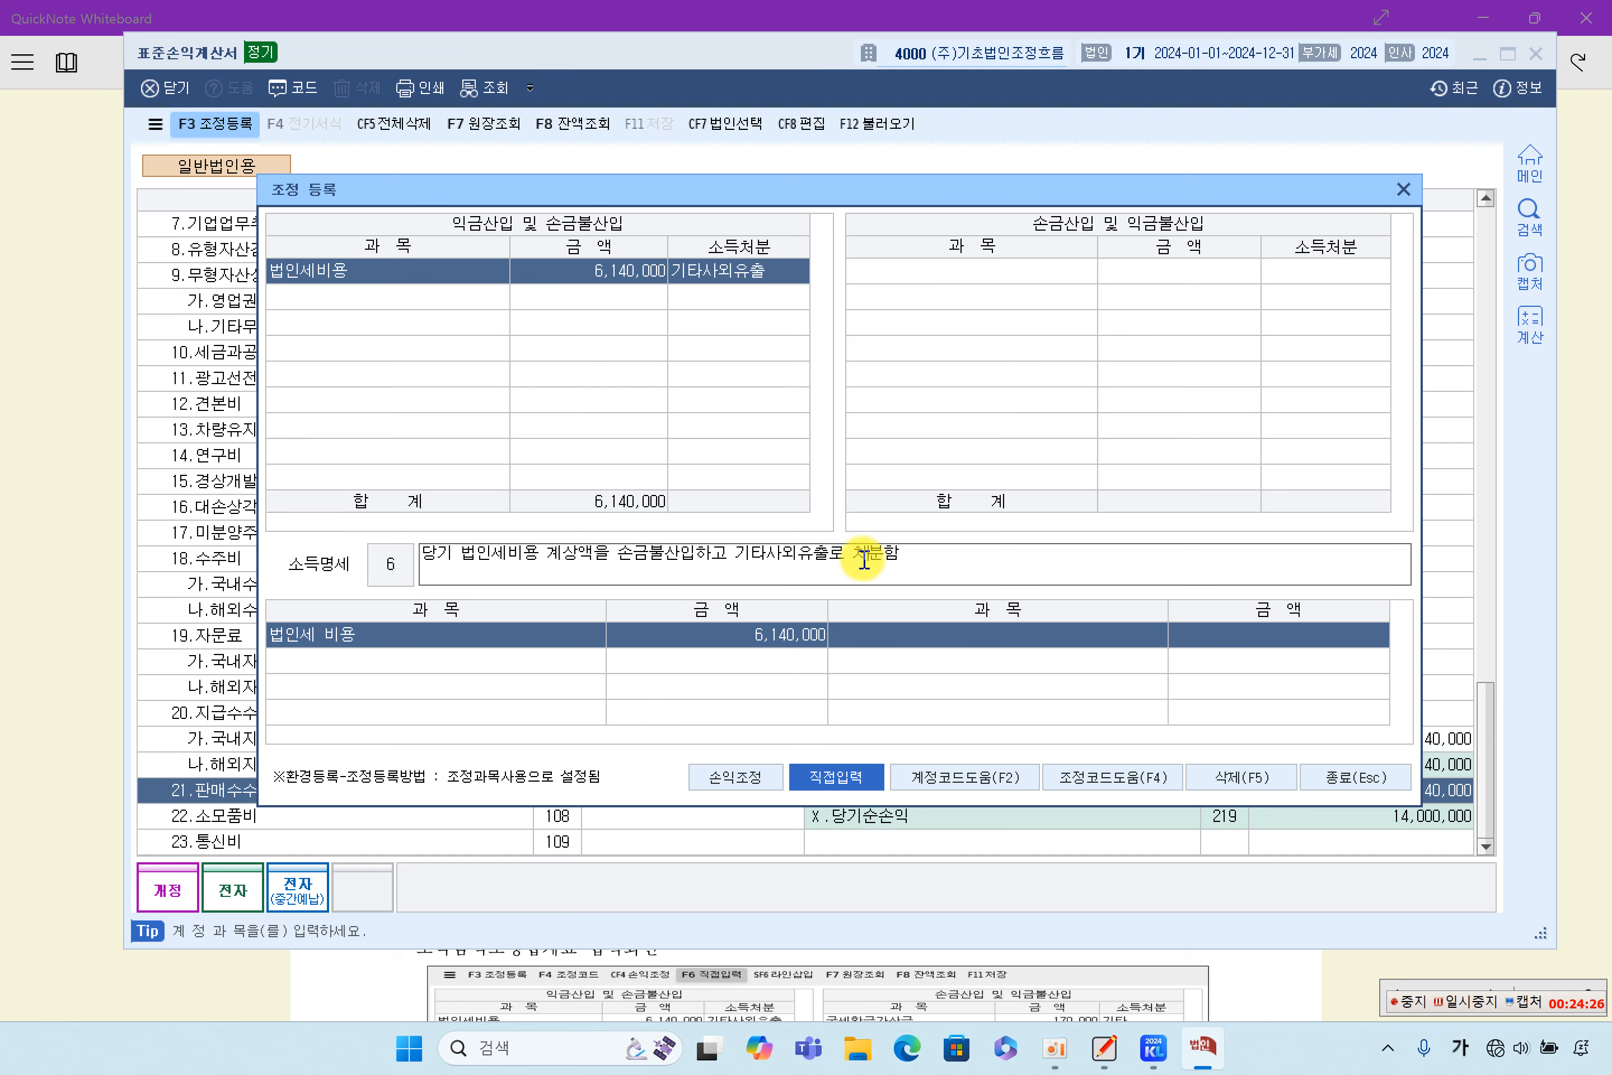
drag(901, 557, 416, 557)
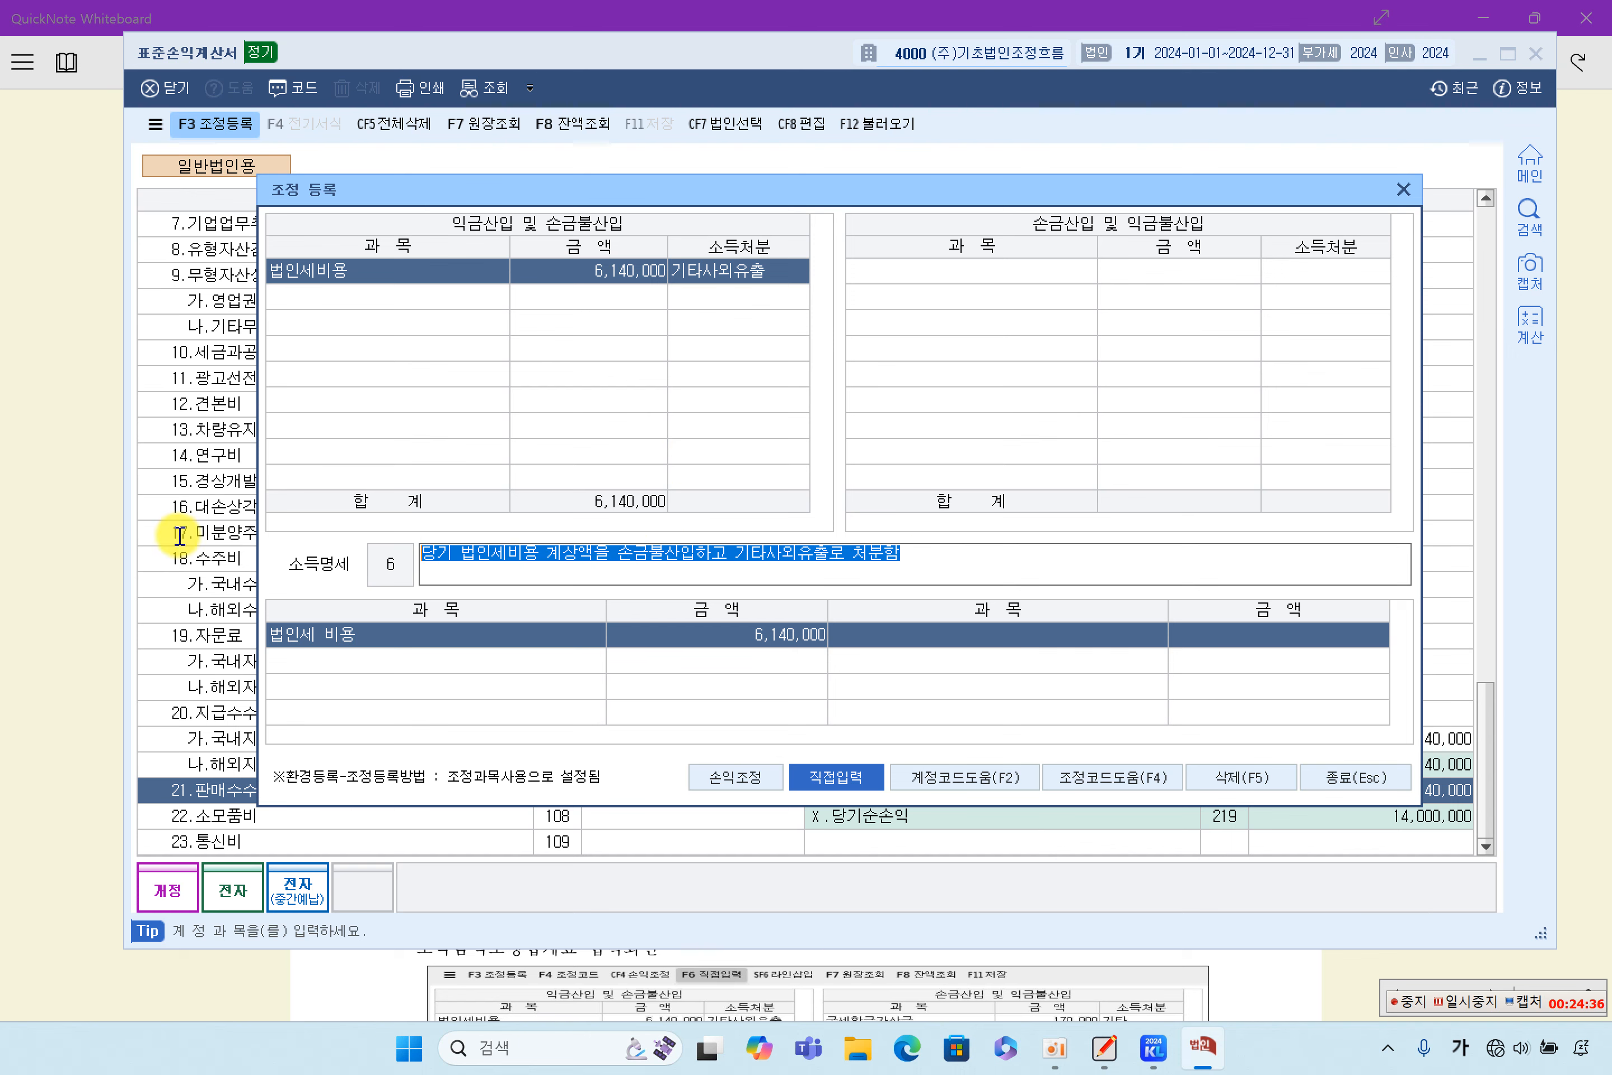
- Check the 법인세비용 adjustment's amount, close 조정 등록, and select the 법인세비용 amount in the 표준손익계산서
click(559, 298)
click(583, 272)
click(622, 294)
click(626, 271)
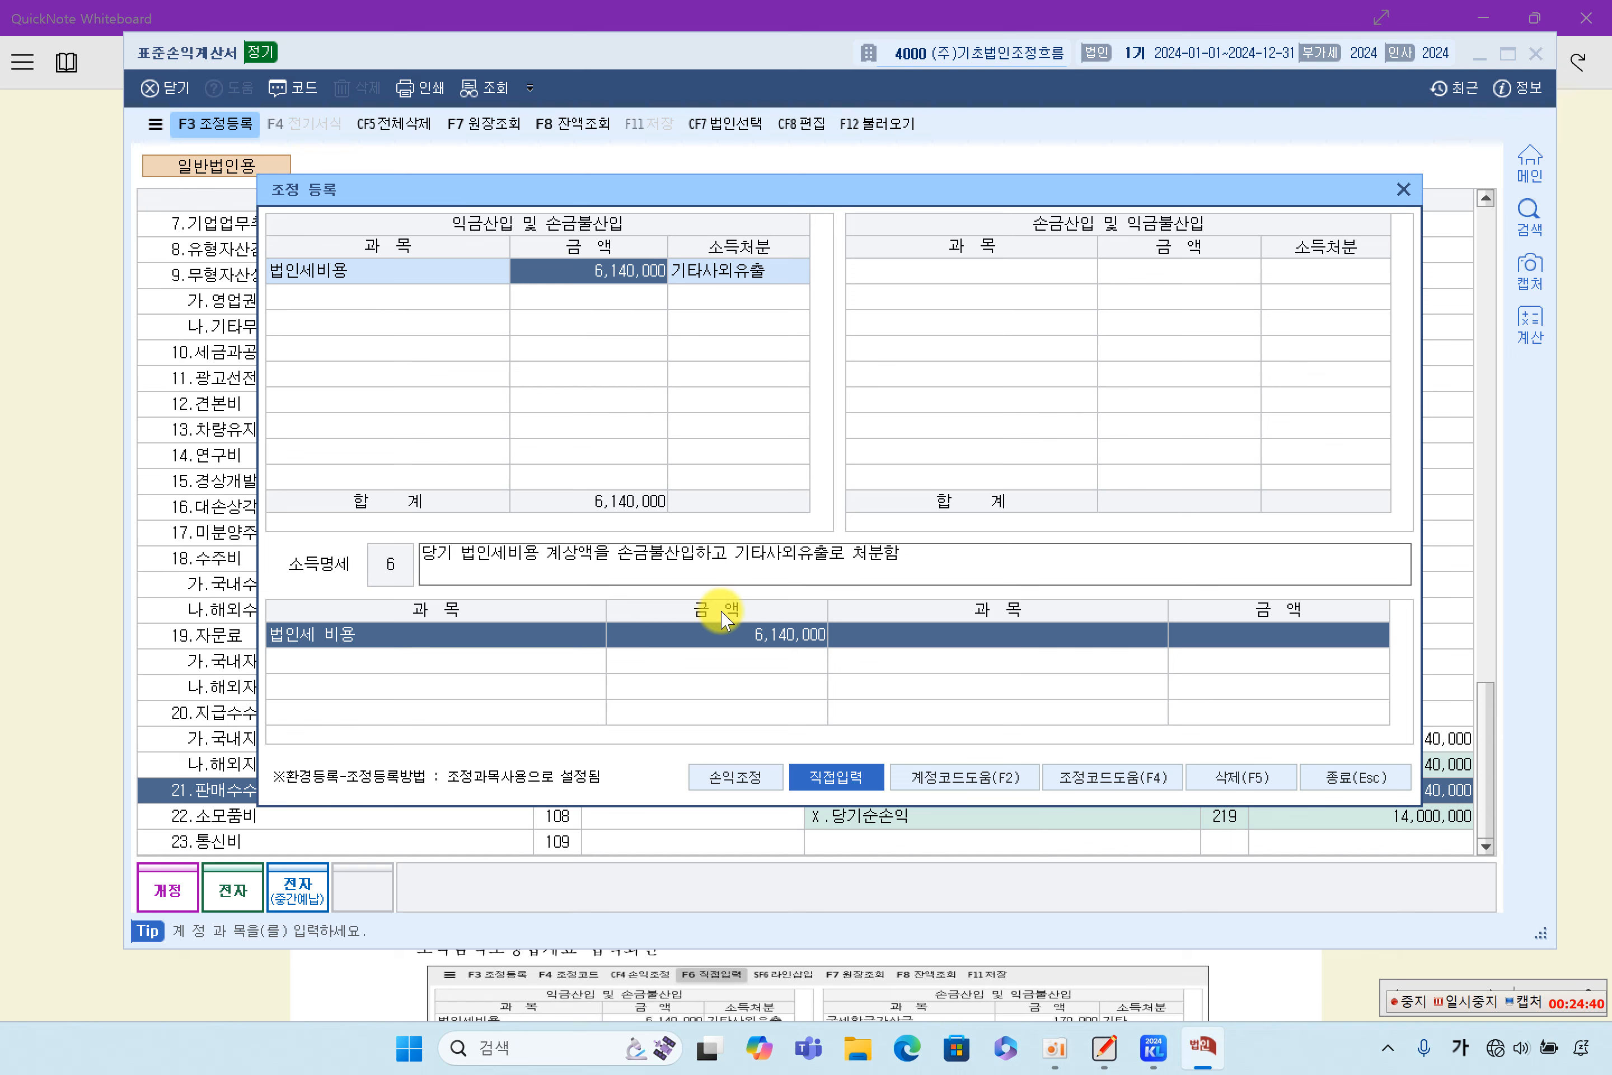
click(1349, 780)
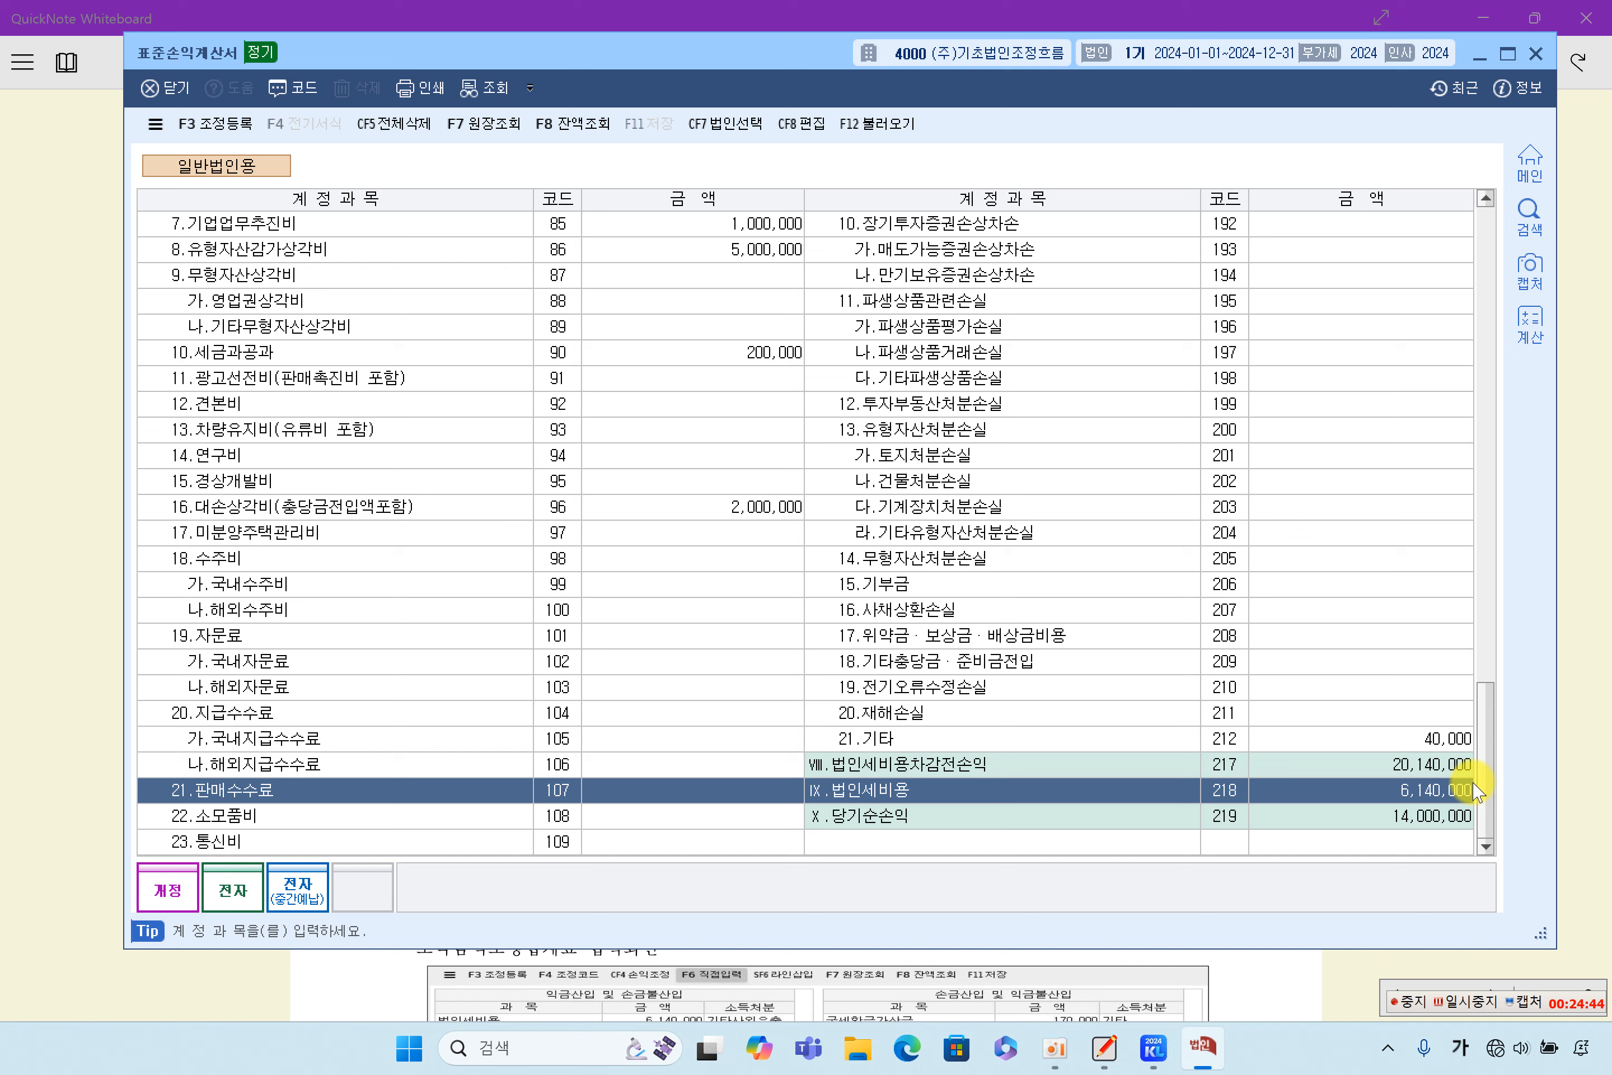
click(1426, 799)
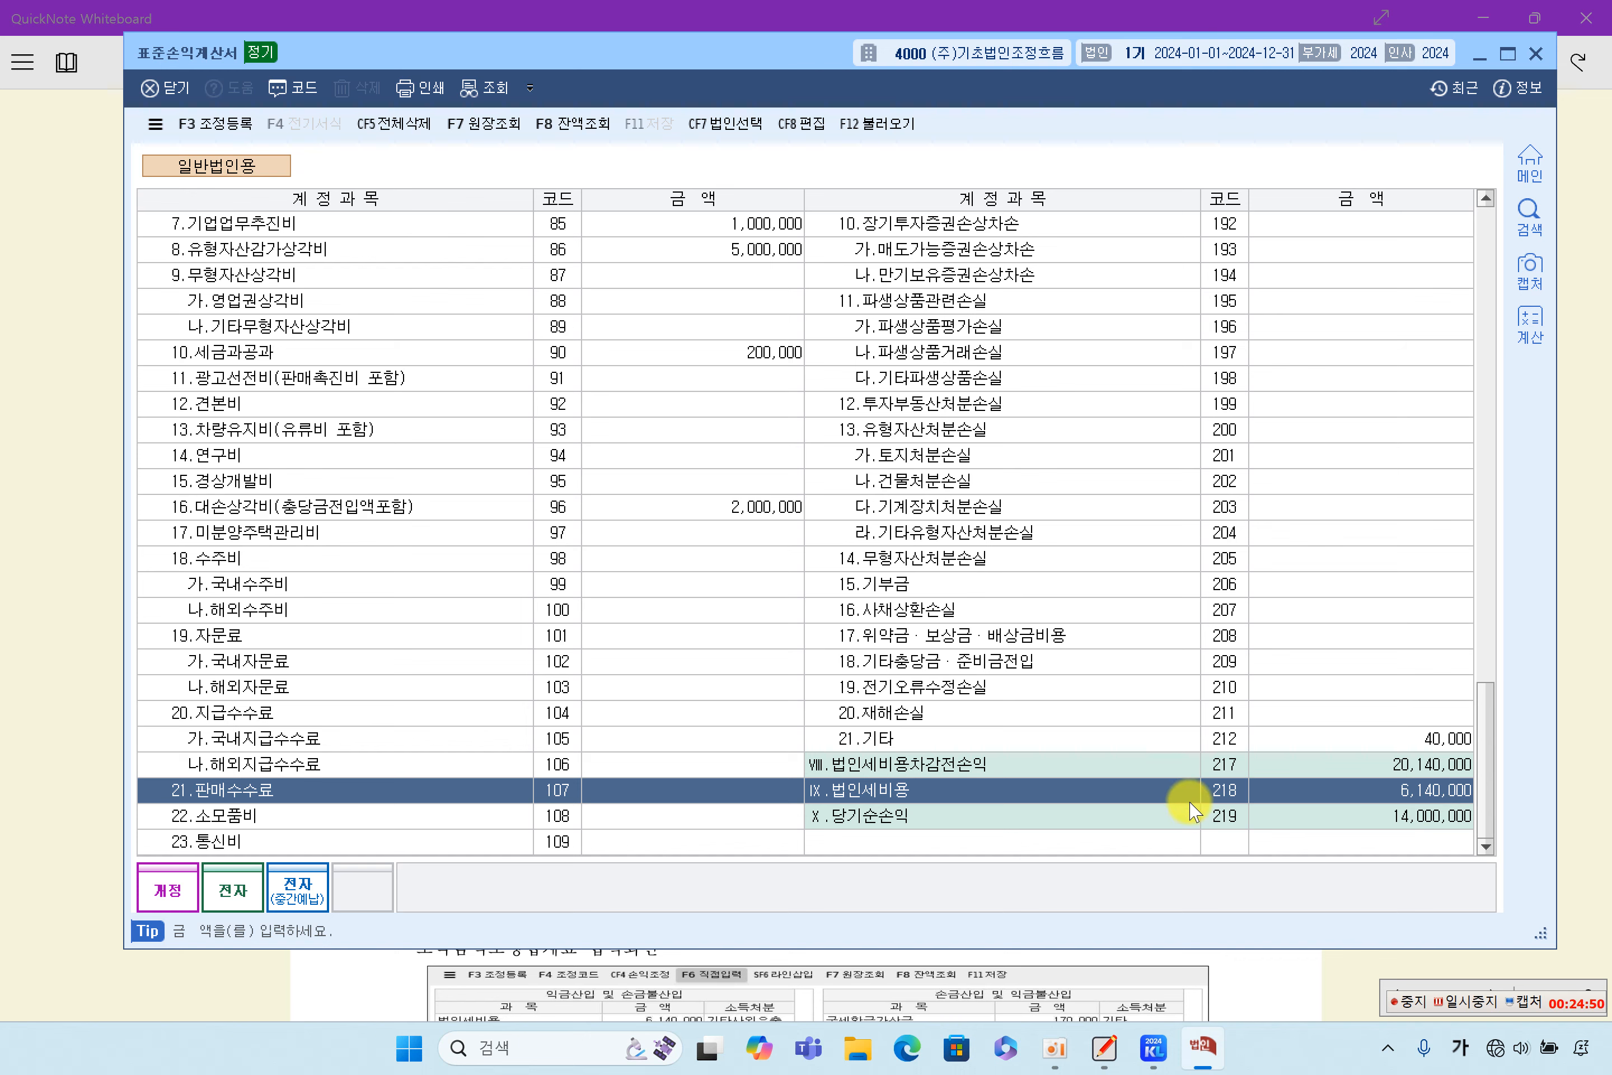
- Review the 법인세비용차감전손익, 법인세비용 and 당기순손익 rows in the 표준손익계산서, and close the statement
click(1144, 764)
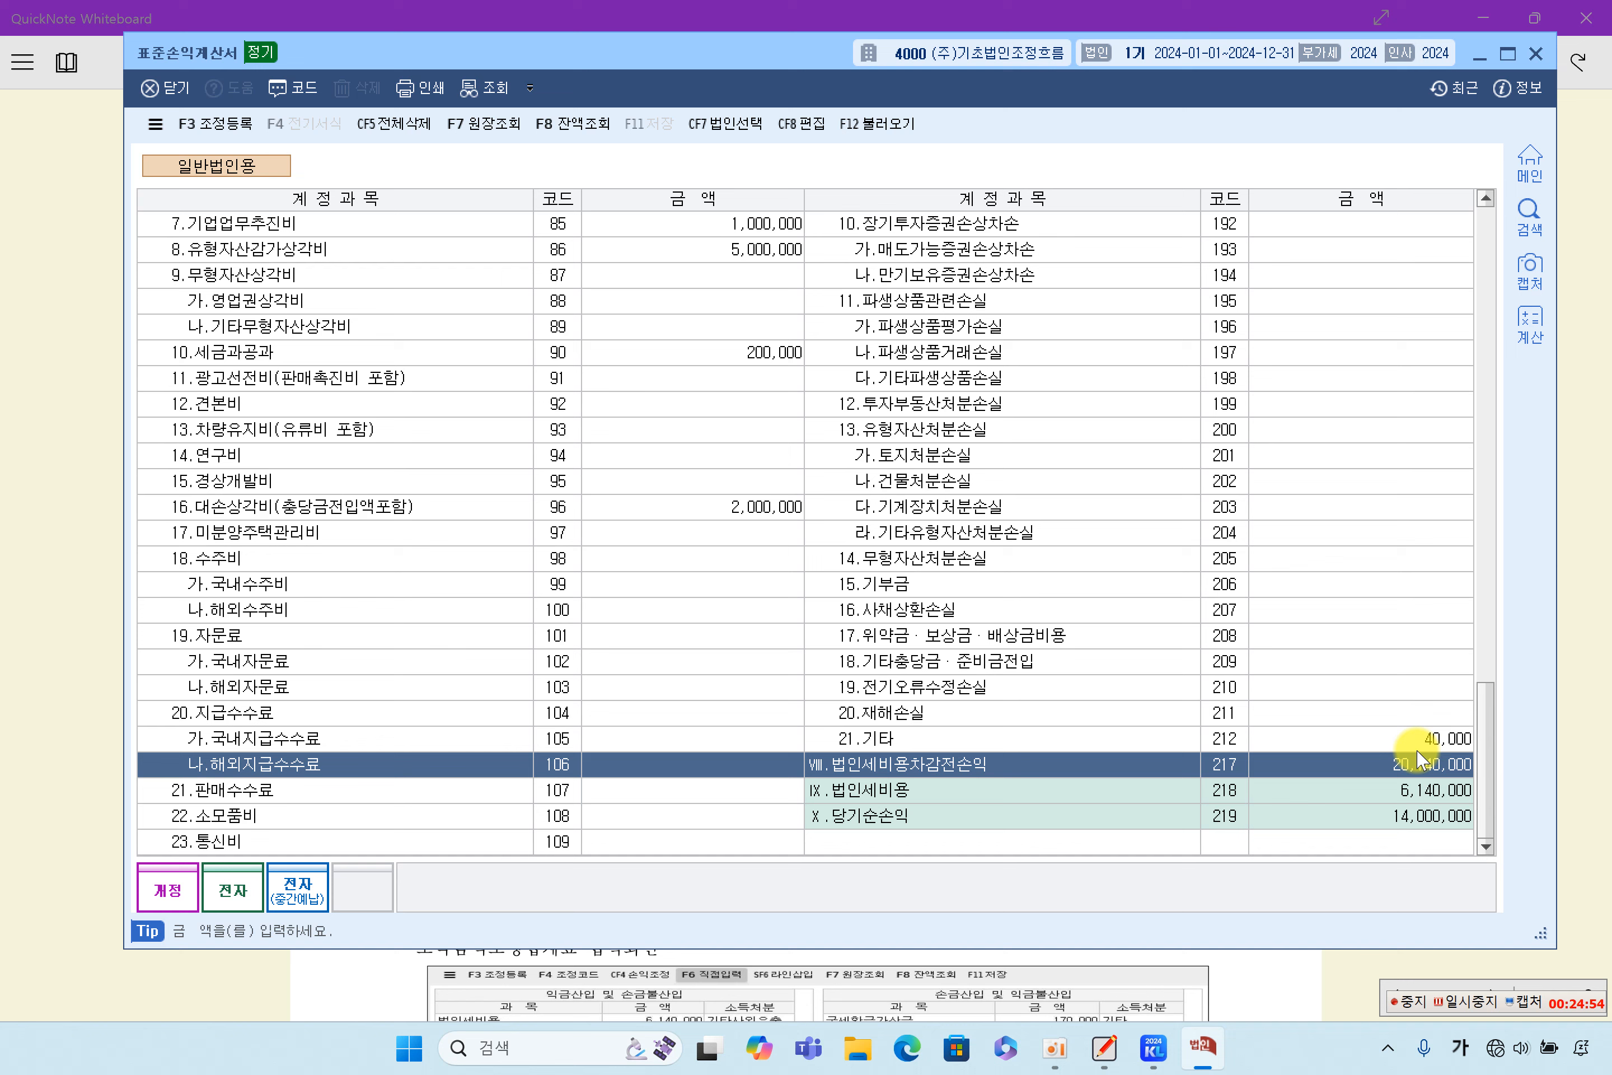
click(1415, 798)
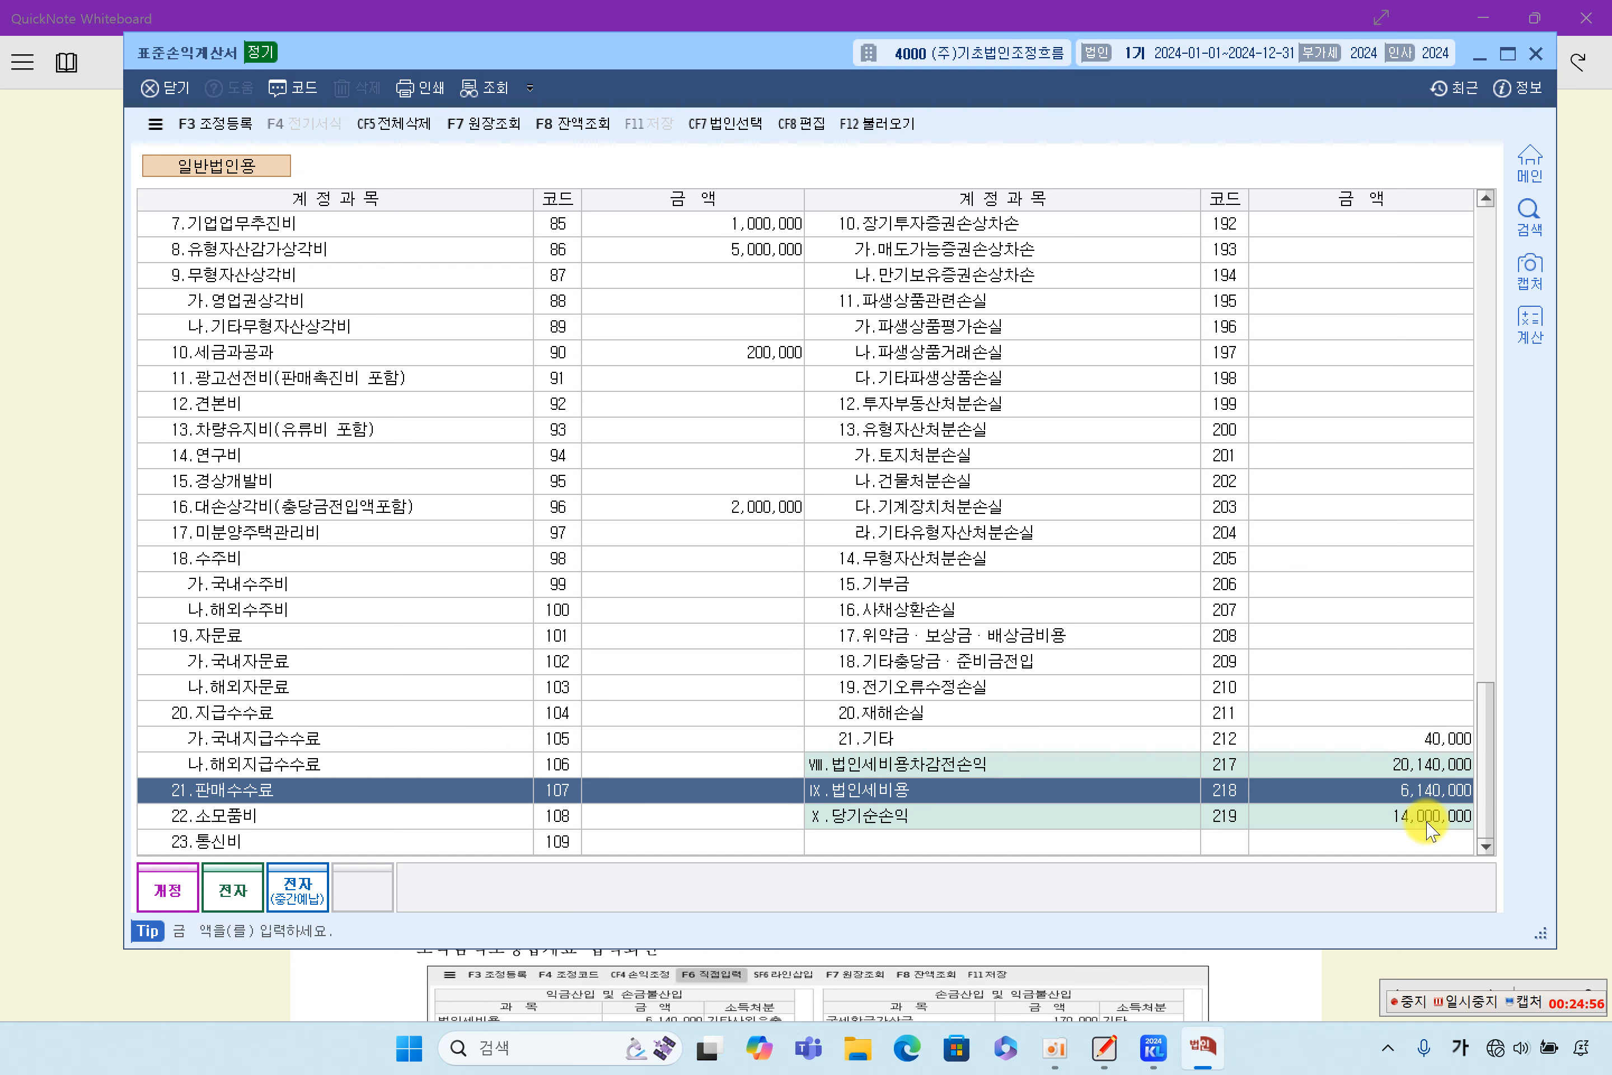
click(1428, 822)
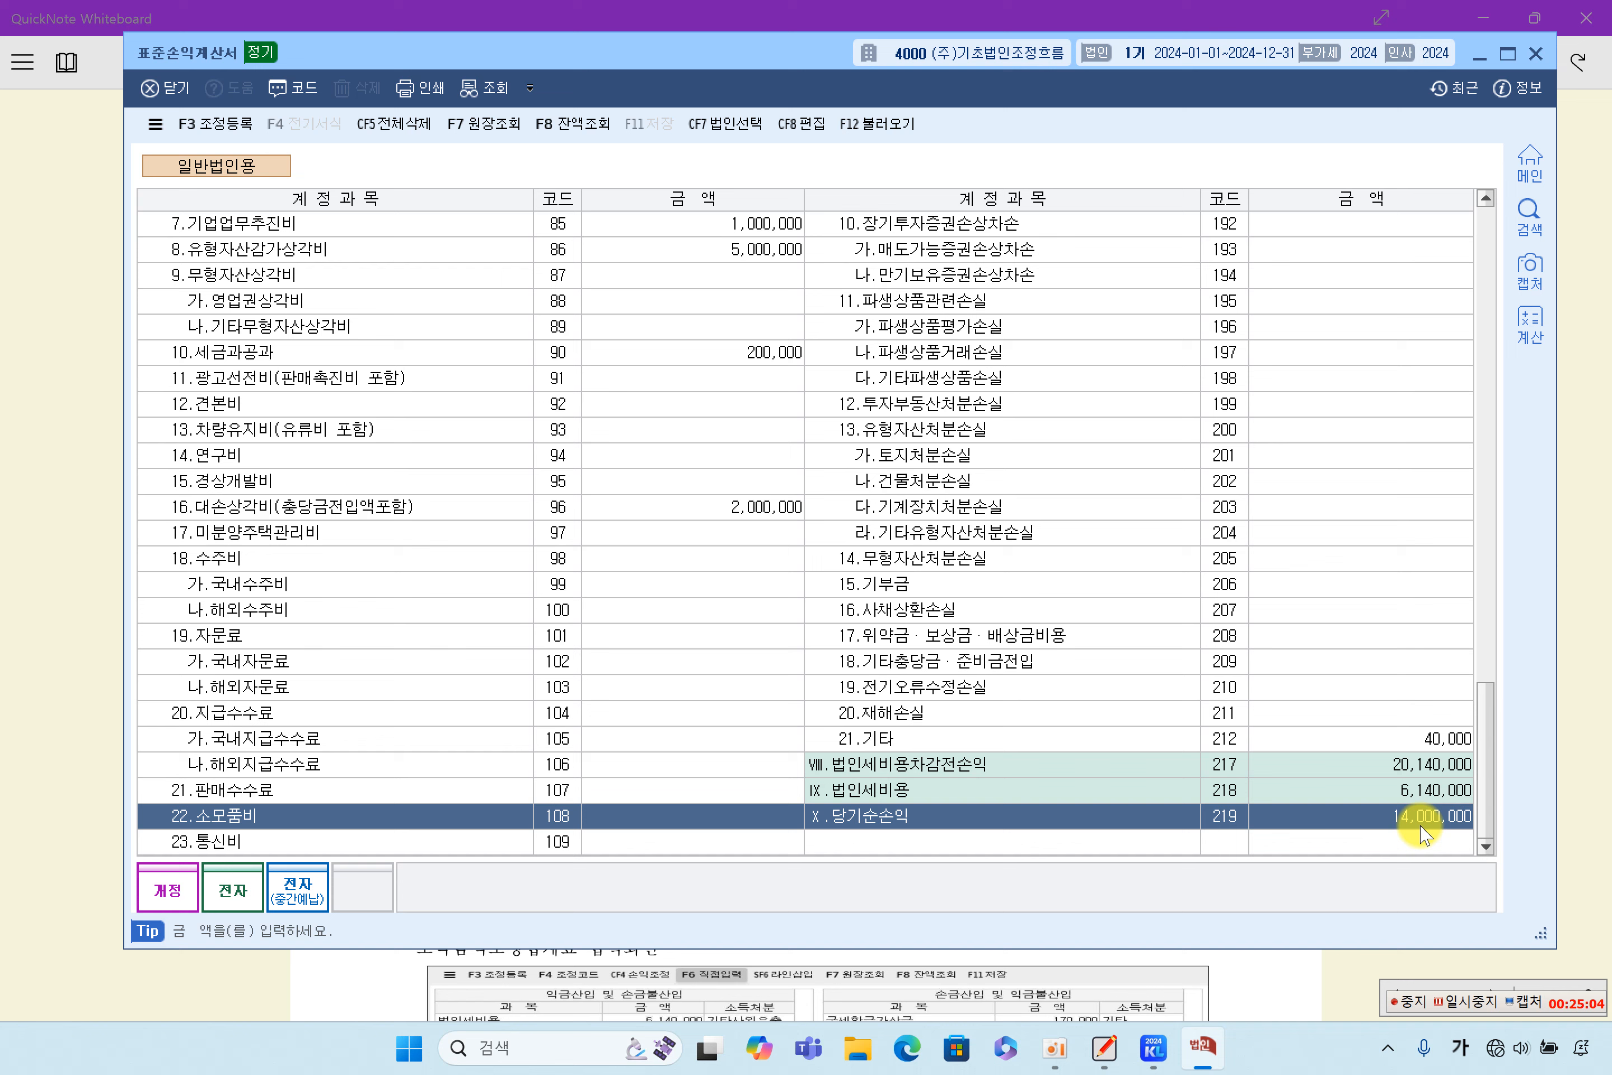
key(Up)
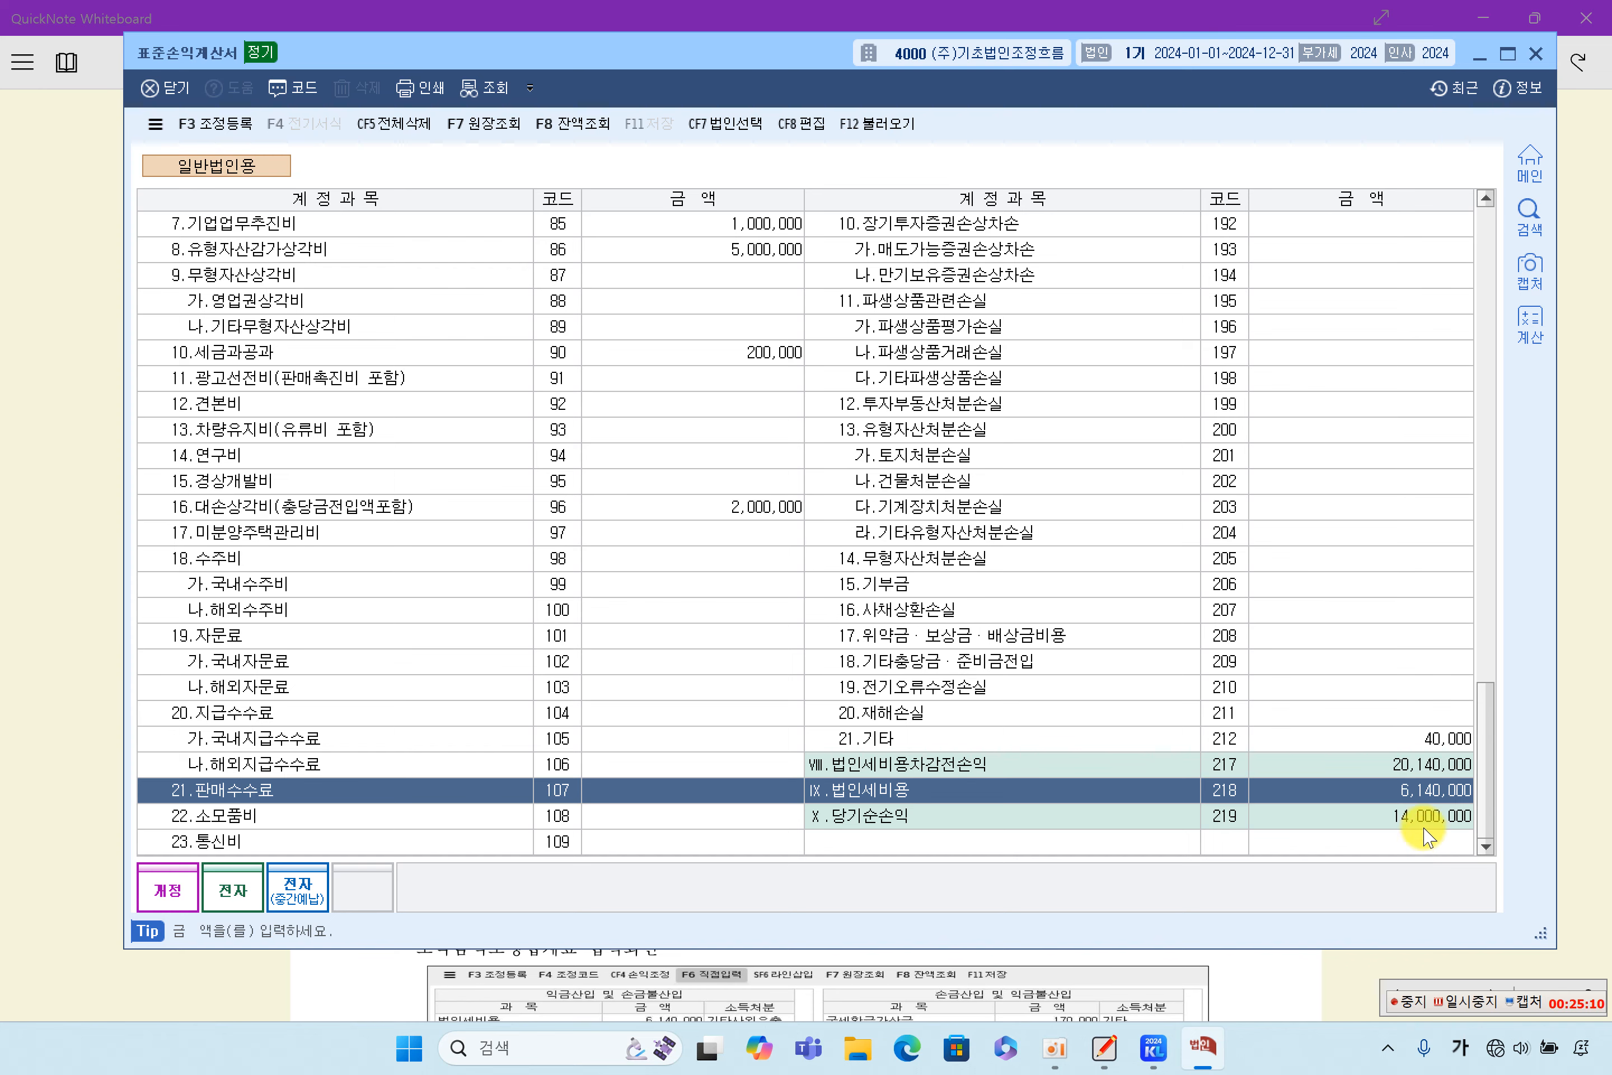
key(Up)
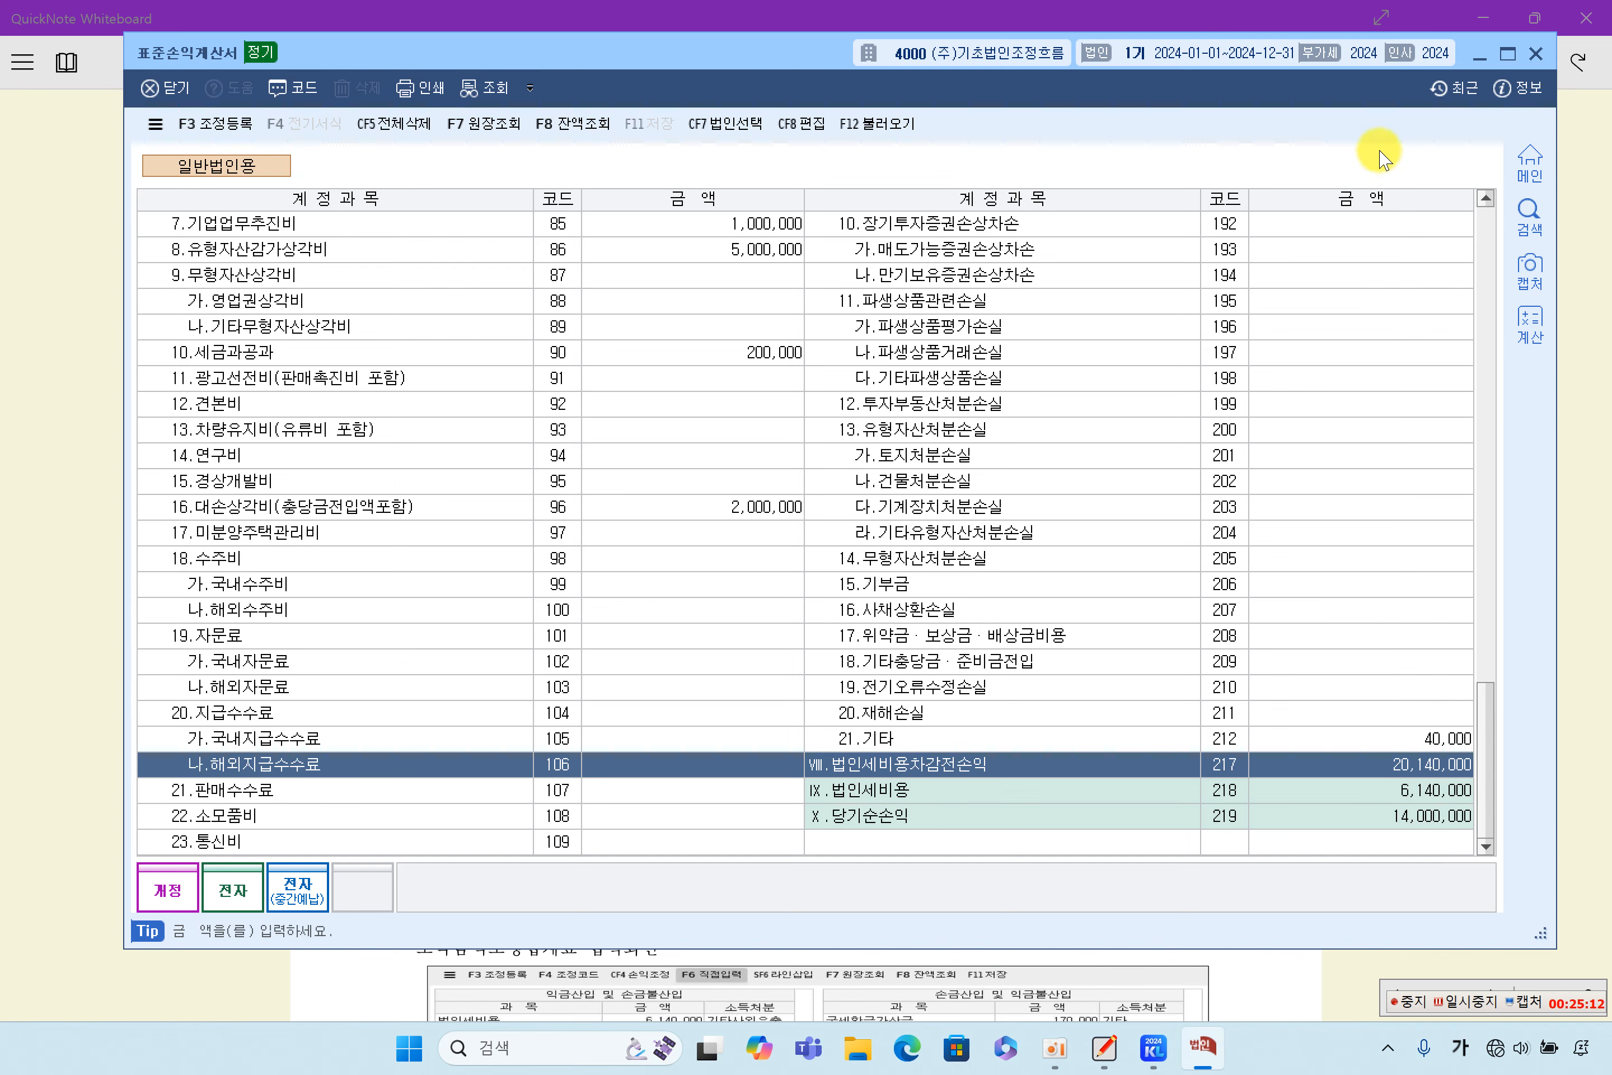
click(1535, 53)
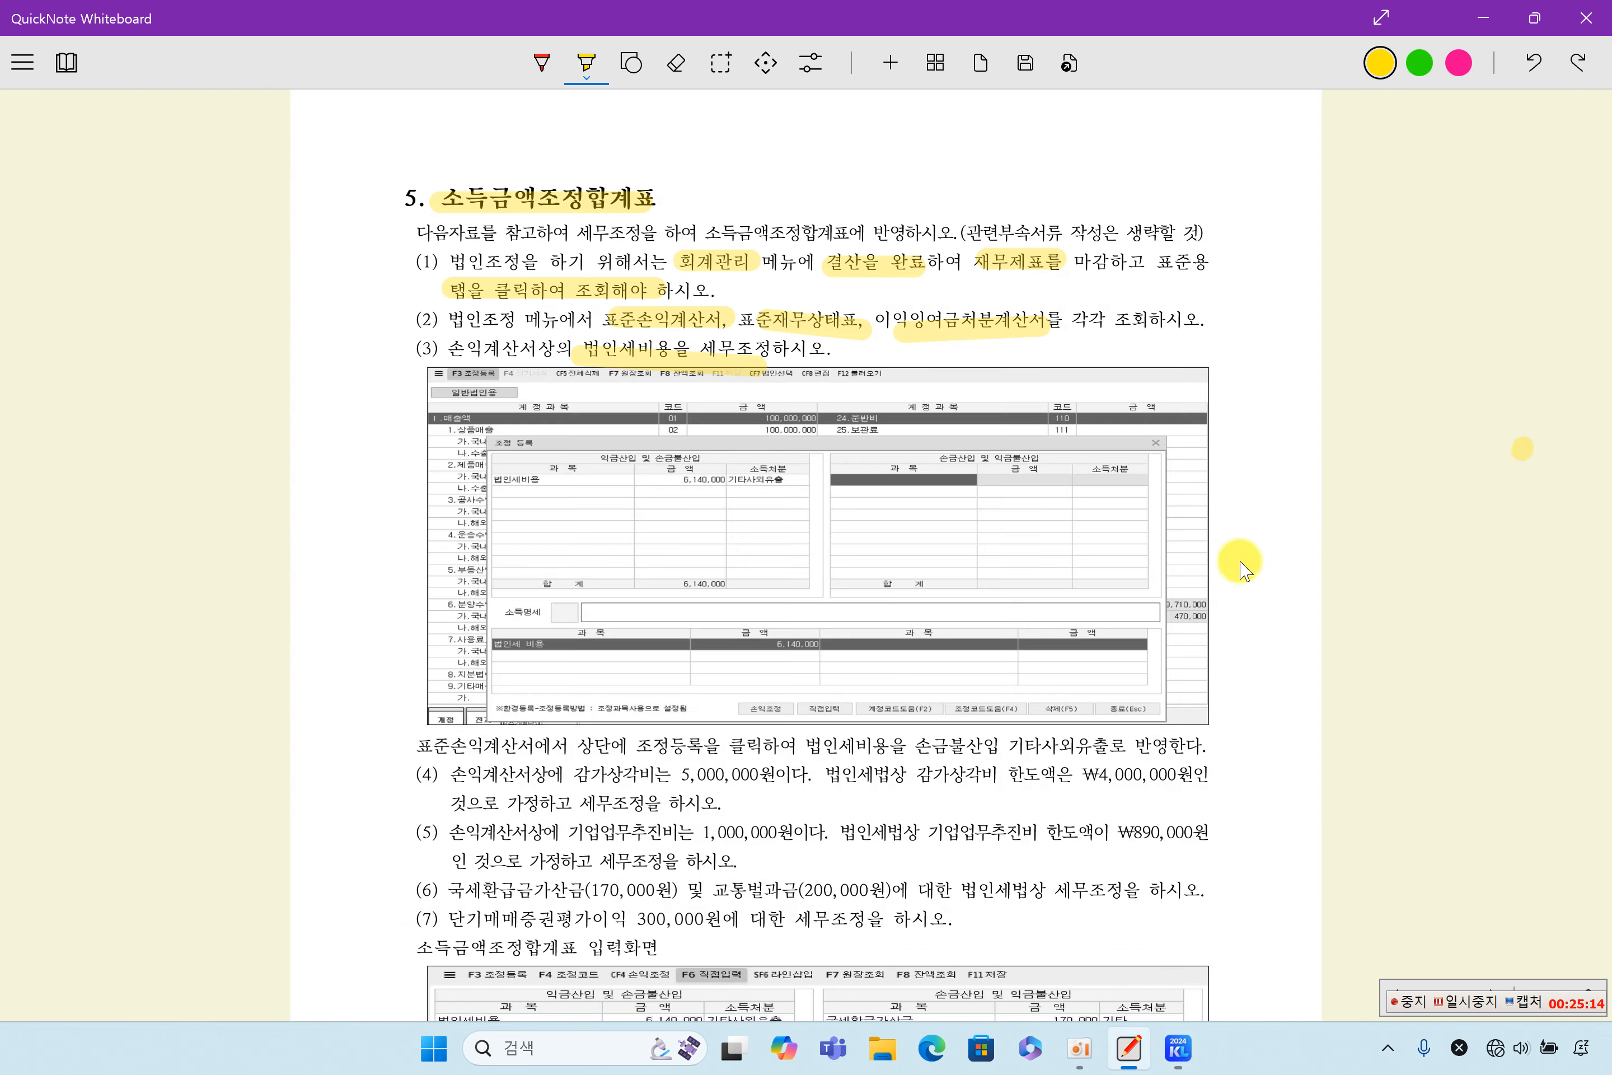
- Highlight the sentence on 법인세비용 손금불산입 기타사외유출, plus 손익계산서상 and the 감가상각비 5,000,000원 in item (4) of the problem text
drag(815, 745, 1201, 747)
scroll(964, 824, down, 2)
drag(471, 638, 557, 638)
drag(656, 638, 829, 638)
- Switch to 케이렙, open the 손익계산서 under 회계관리, and inspect the 감가상각비 ledger entries before closing the 원장조회
click(1177, 1047)
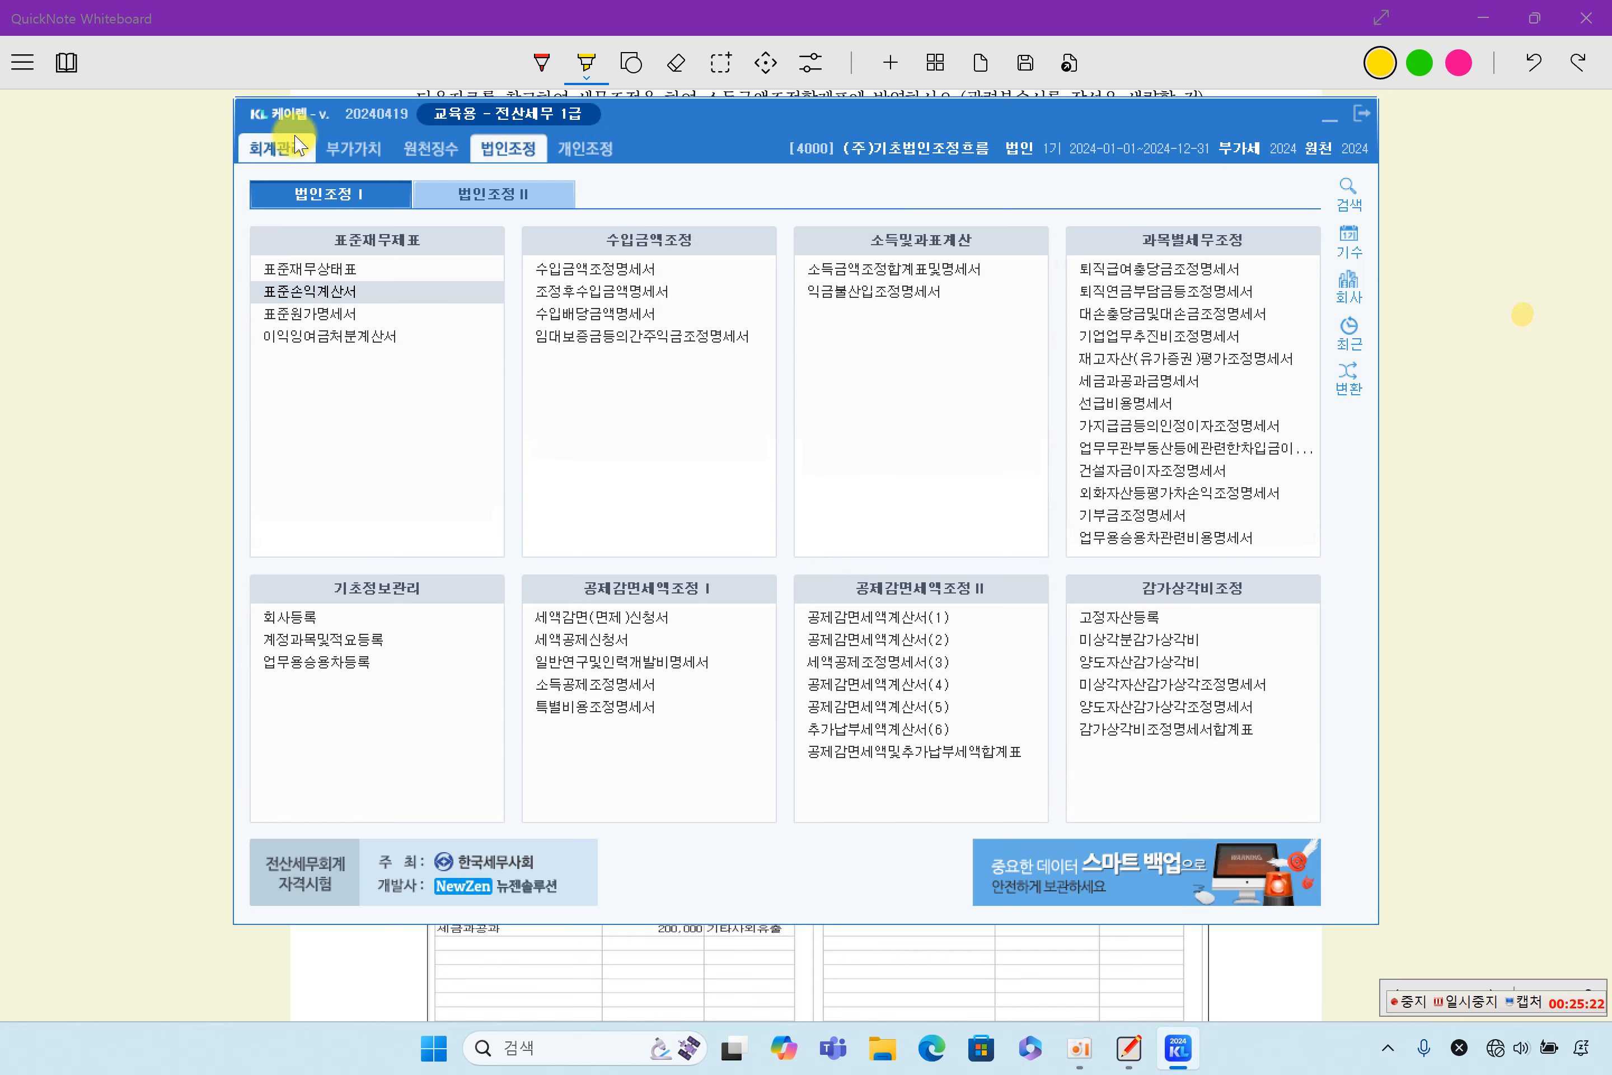
click(297, 145)
click(1118, 338)
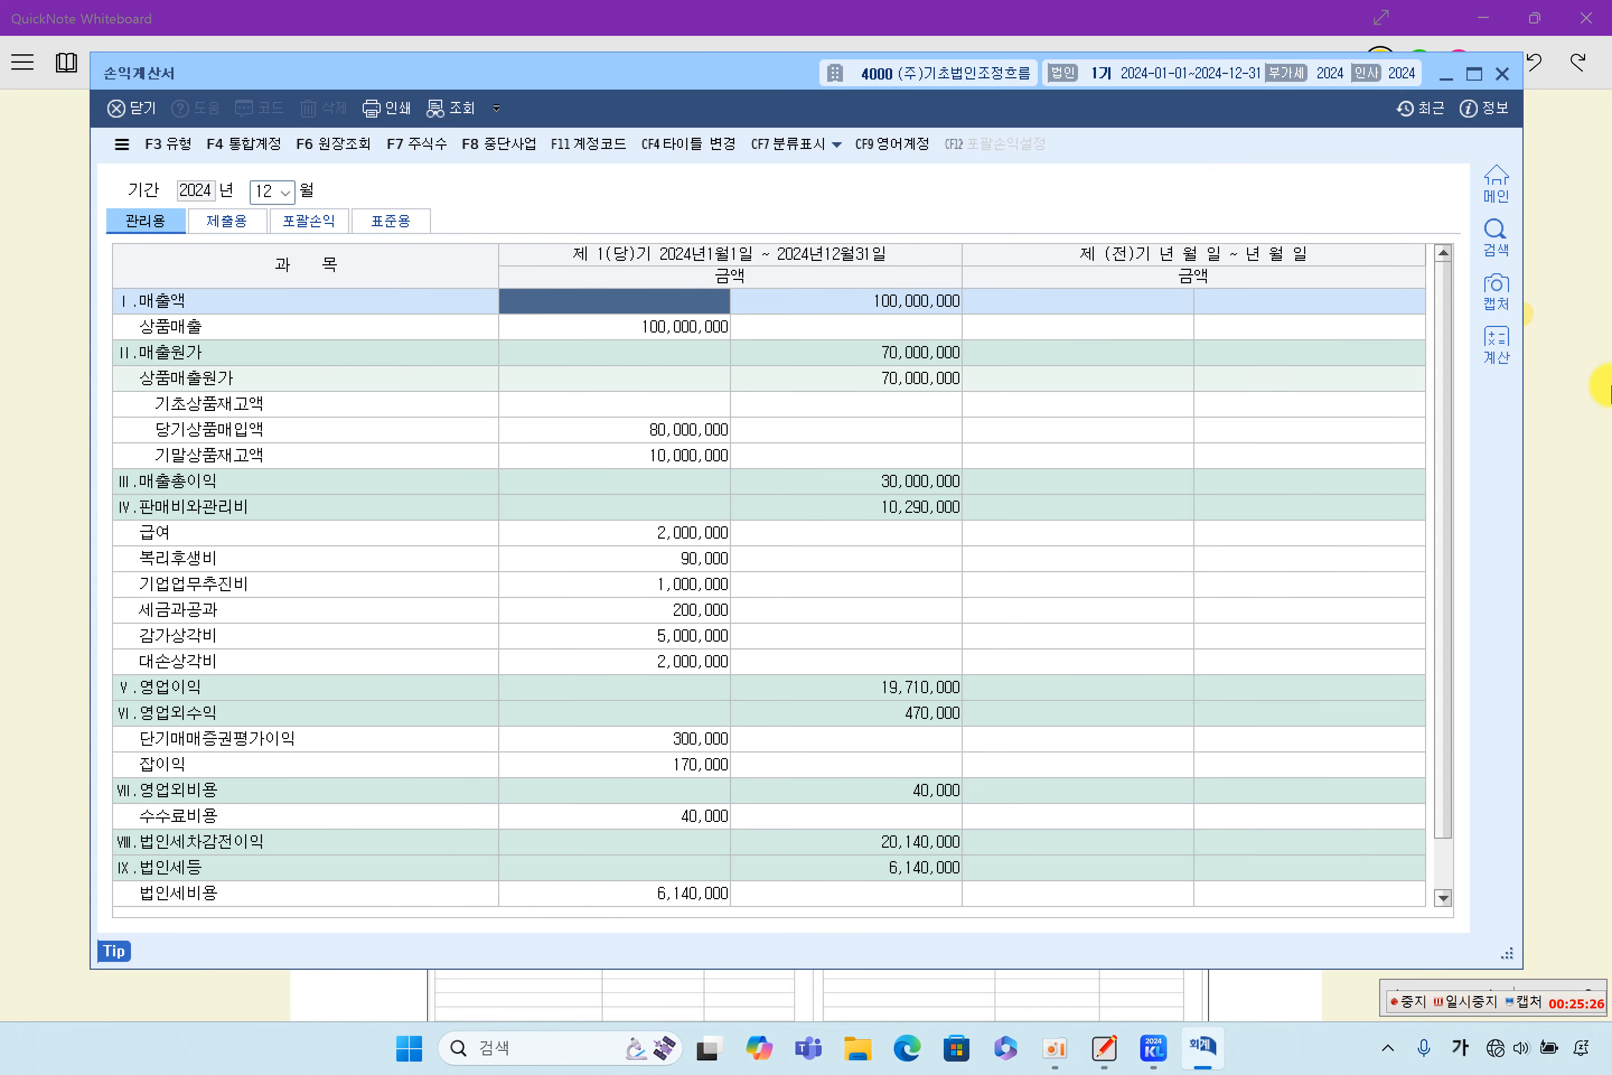
click(777, 644)
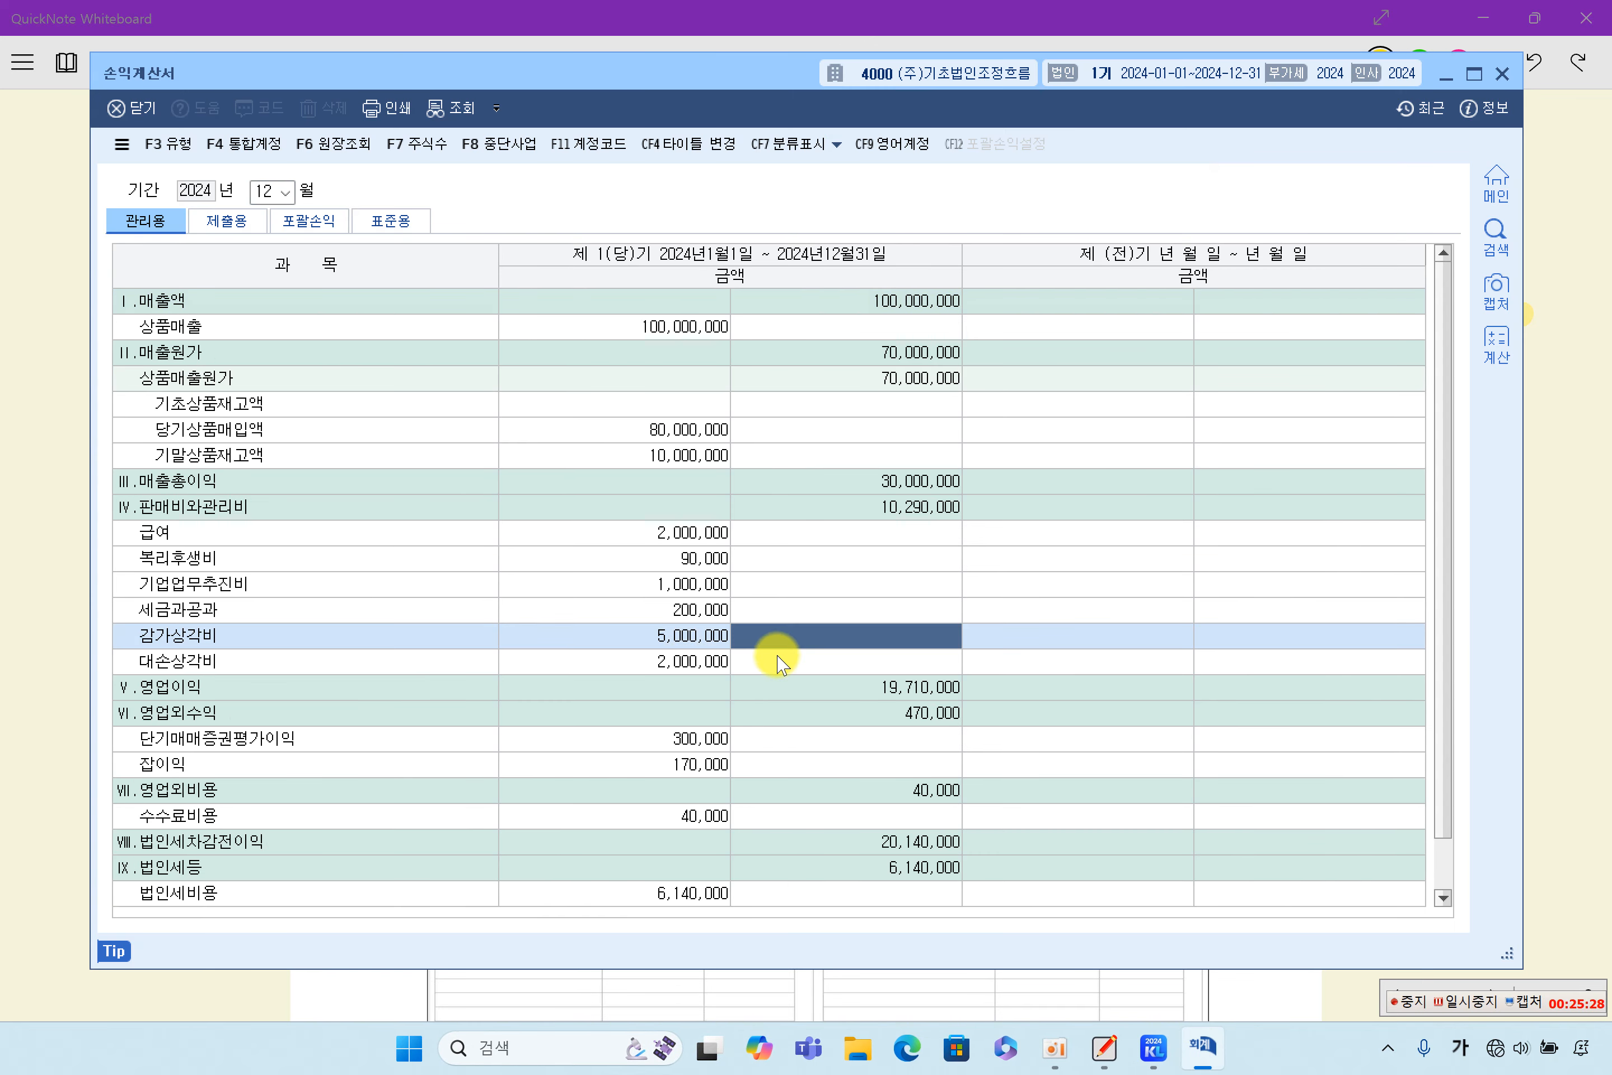
click(695, 639)
double_click(695, 639)
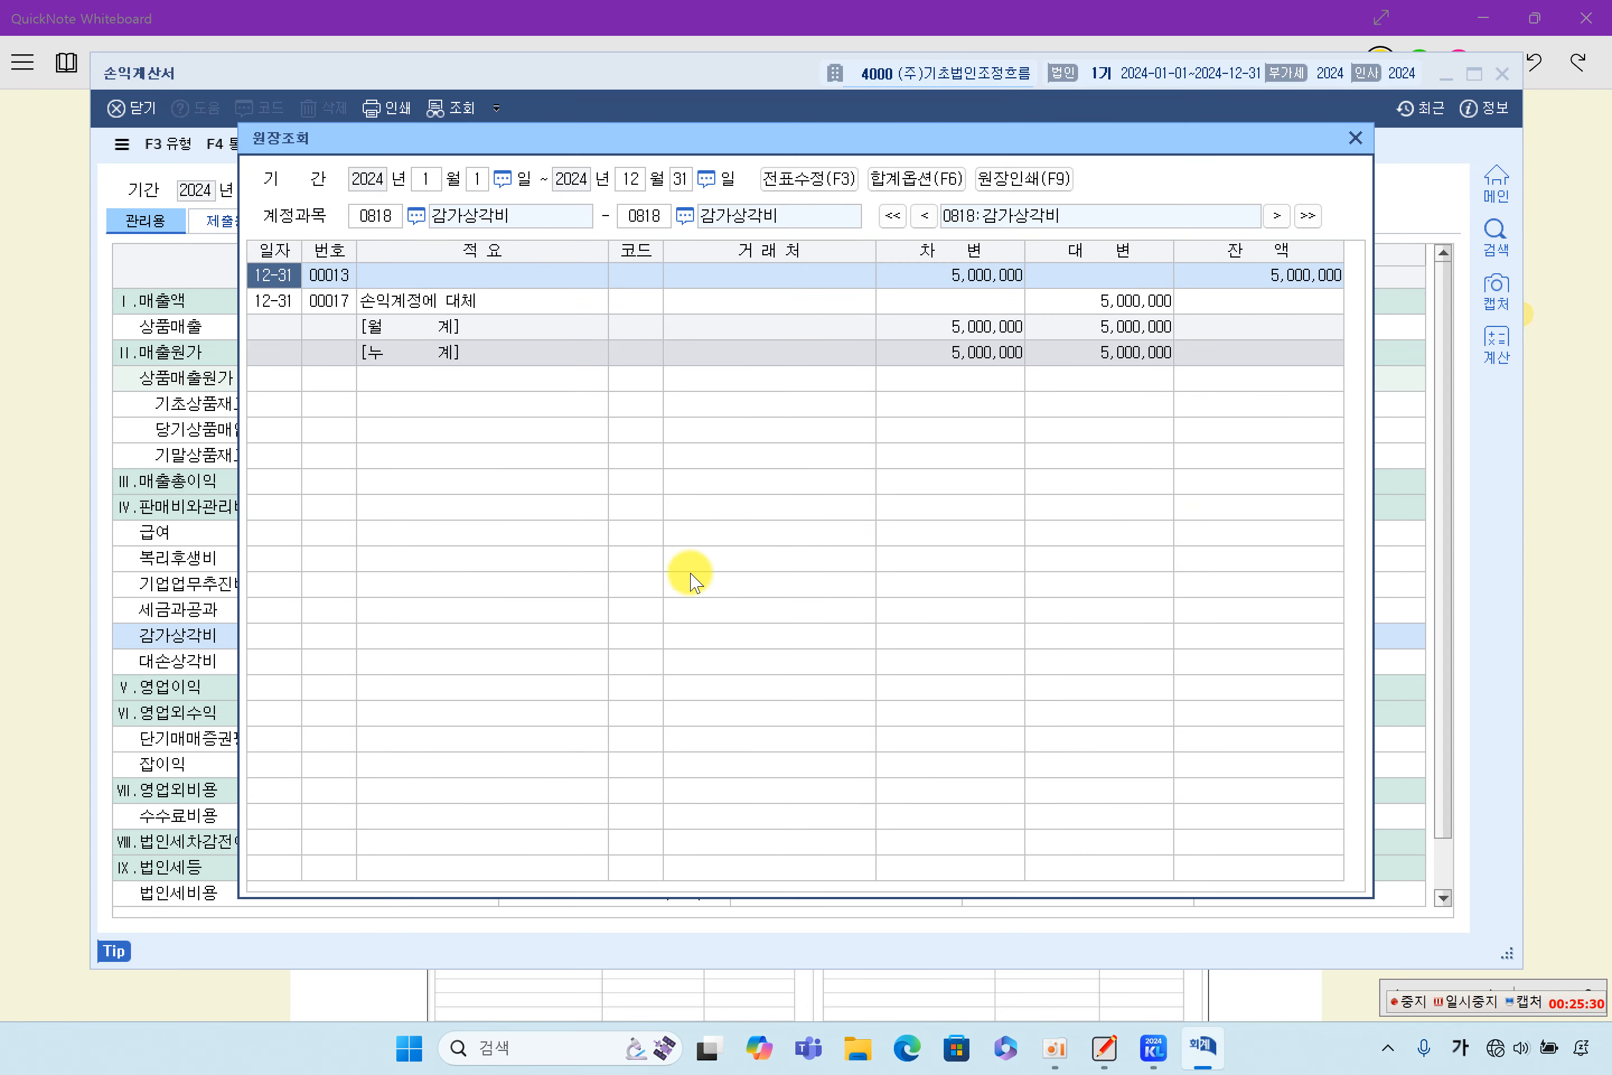
click(1355, 138)
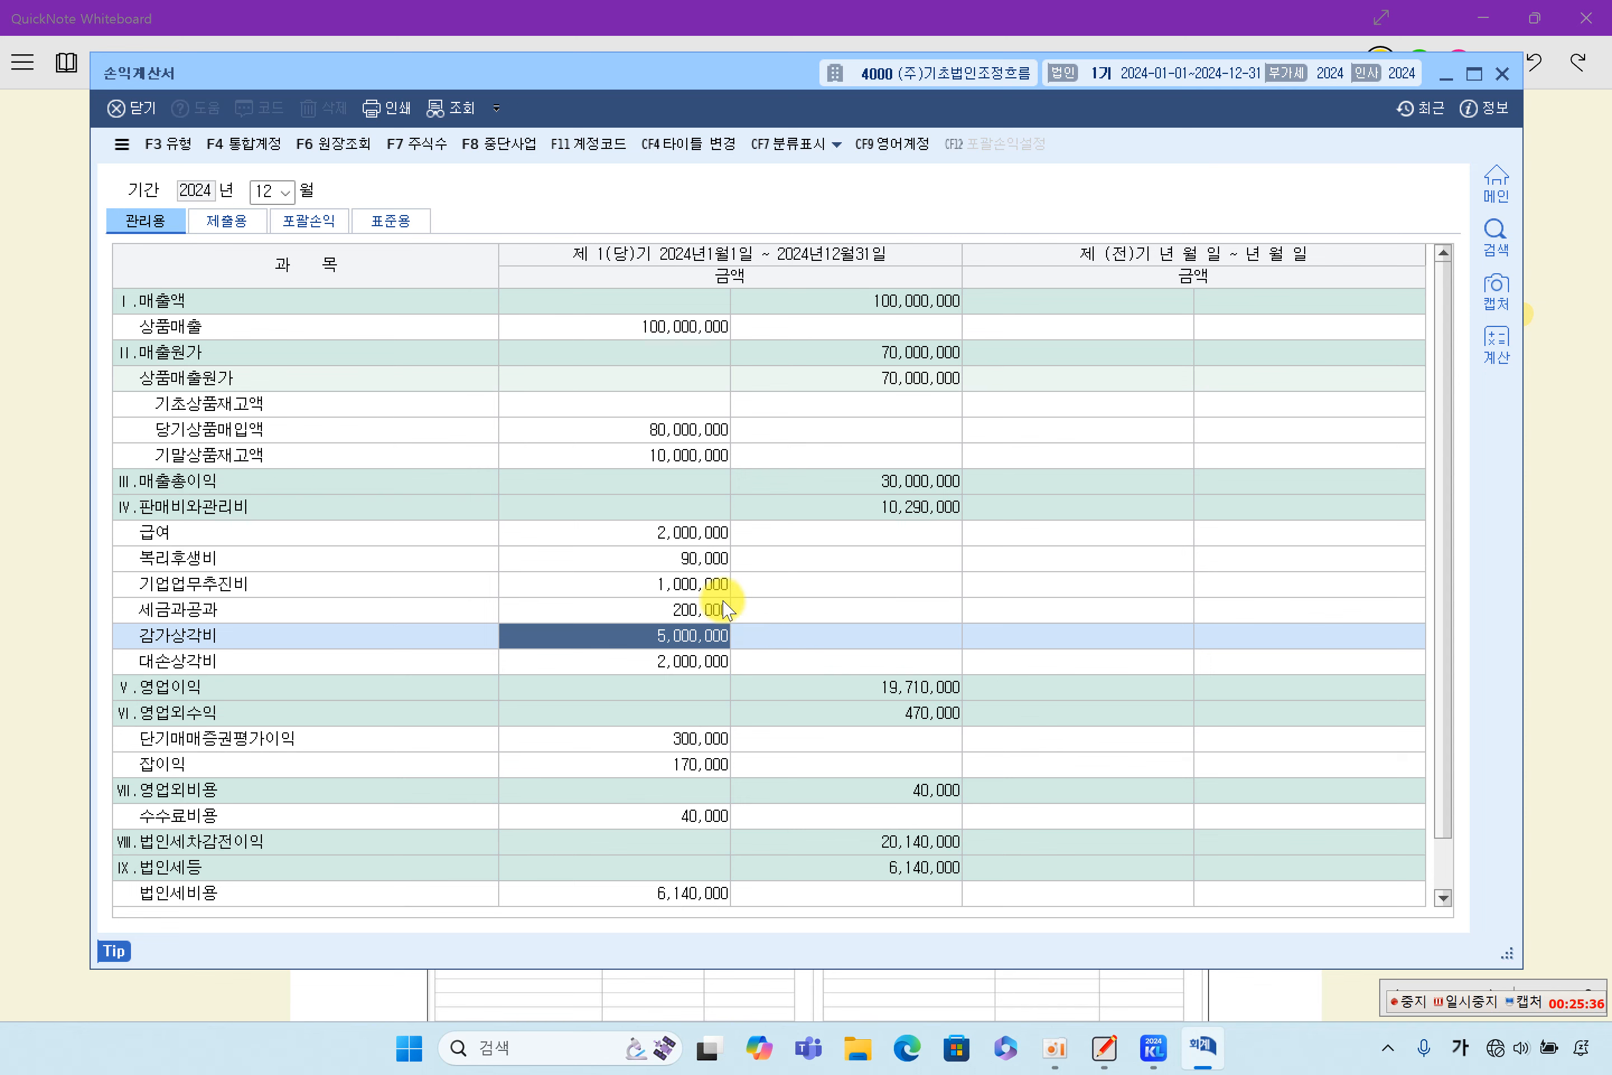
- Switch to QuickNote Whiteboard and highlight item (4)'s 5,000,000원 and the 감가상각비 한도액 of ₩4,000,000원
click(1565, 603)
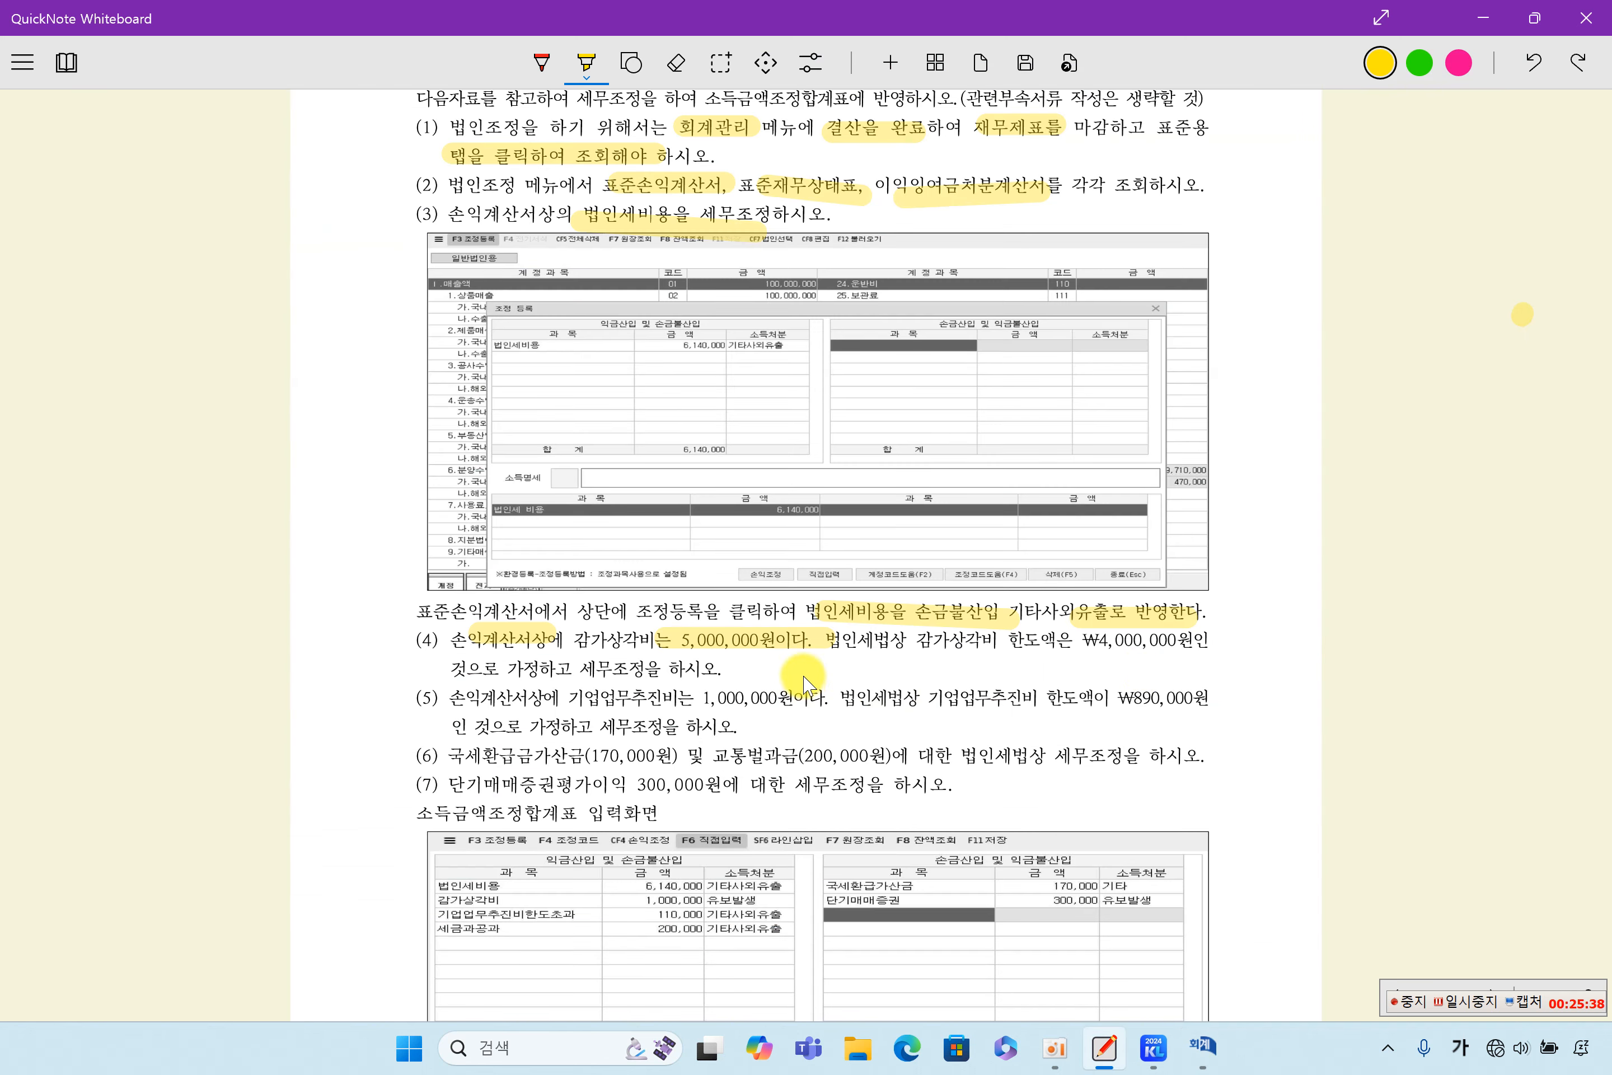
drag(1007, 639, 1181, 640)
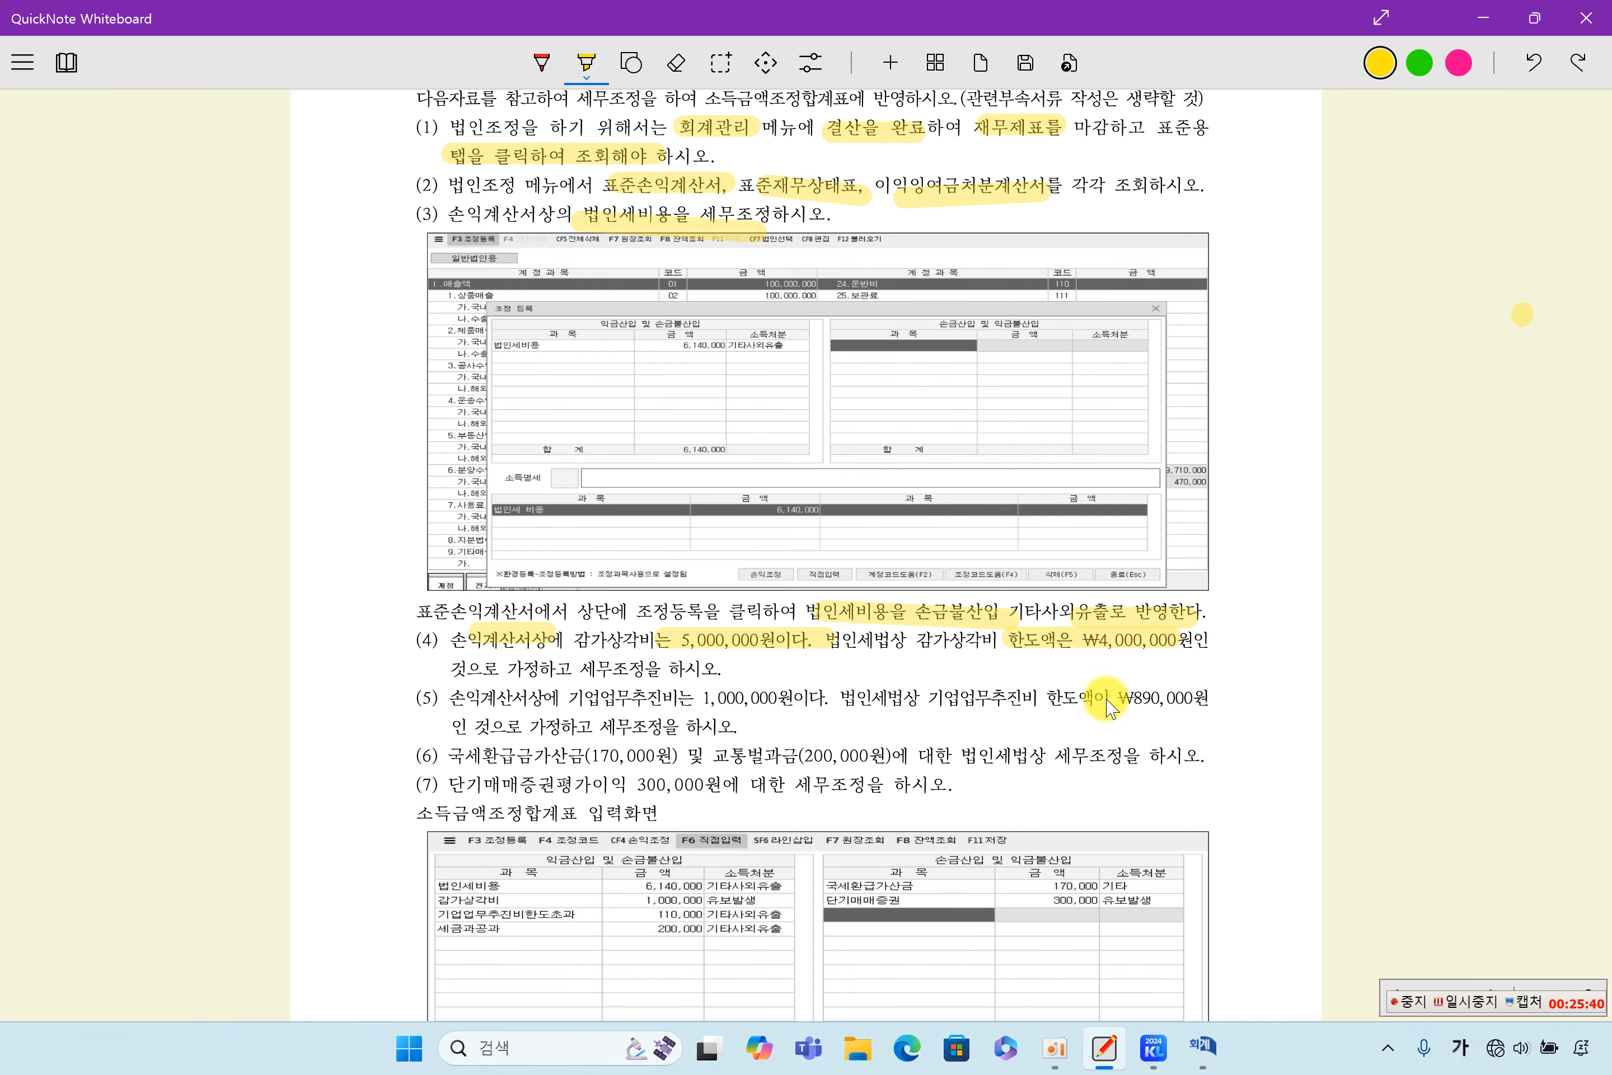
drag(679, 641, 797, 641)
drag(1015, 643, 1171, 645)
- Close the 손익계산서 in 케이렙, open 소득금액조정합계표및명세서 under 법인조정, and select the empty row below 법인세비용
click(1202, 1045)
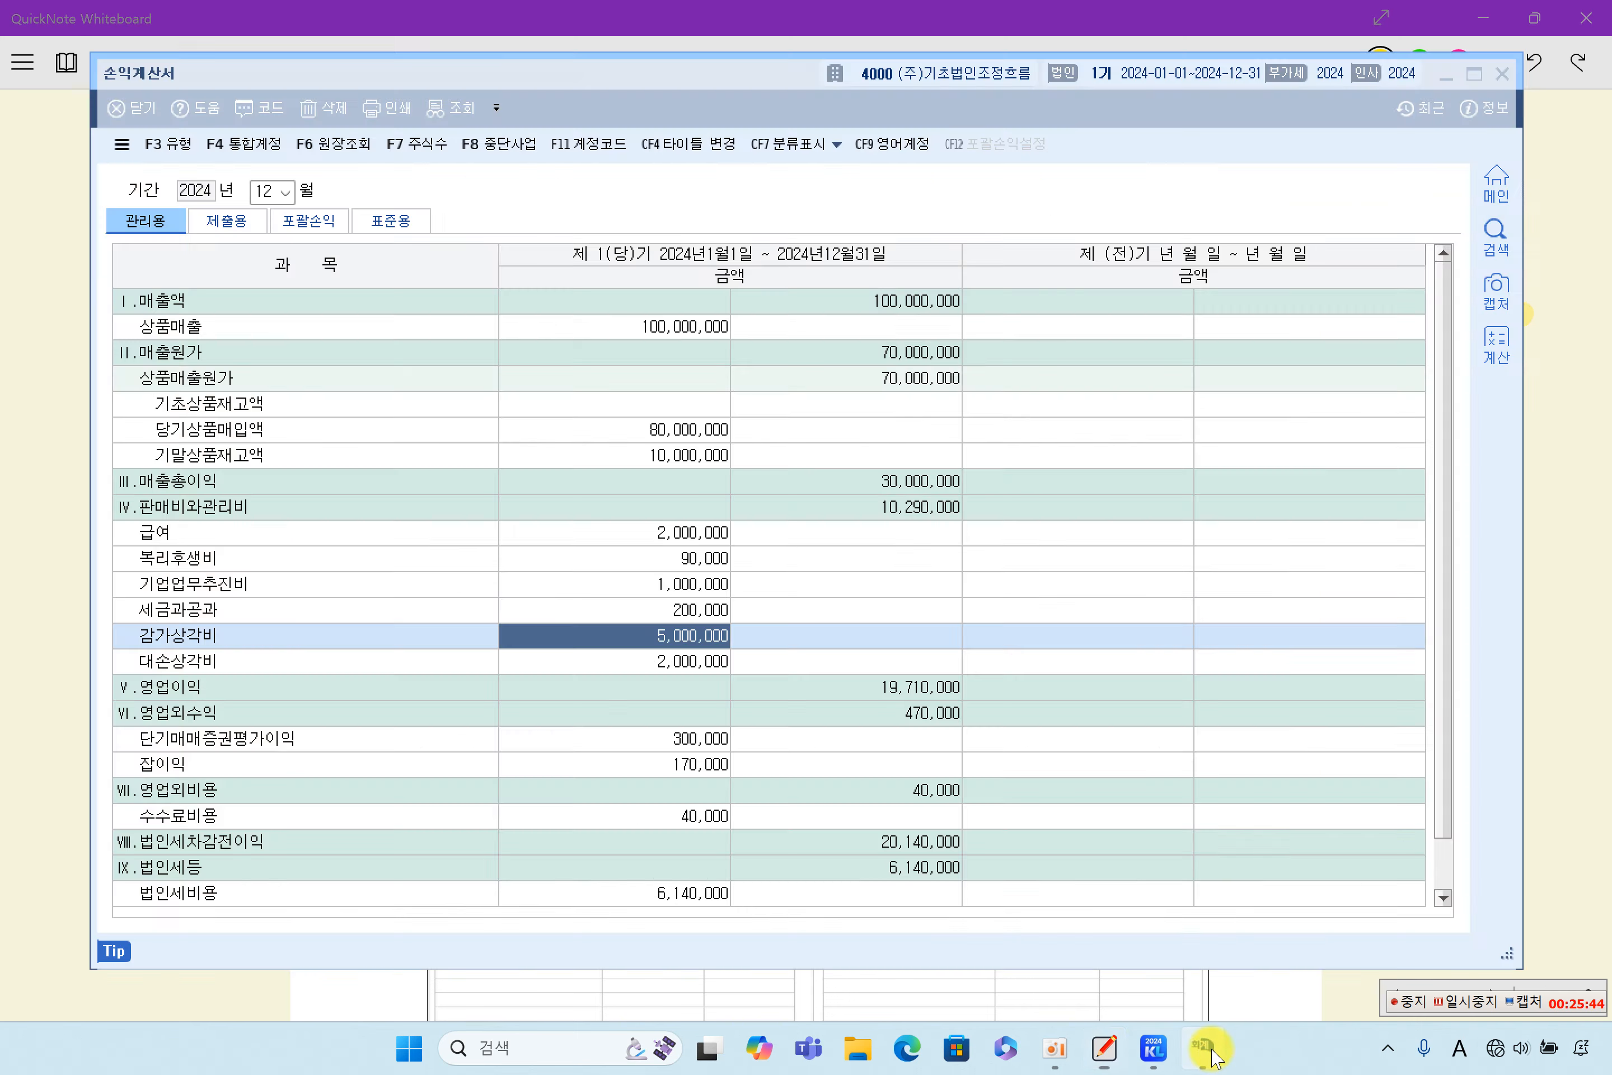
click(1501, 72)
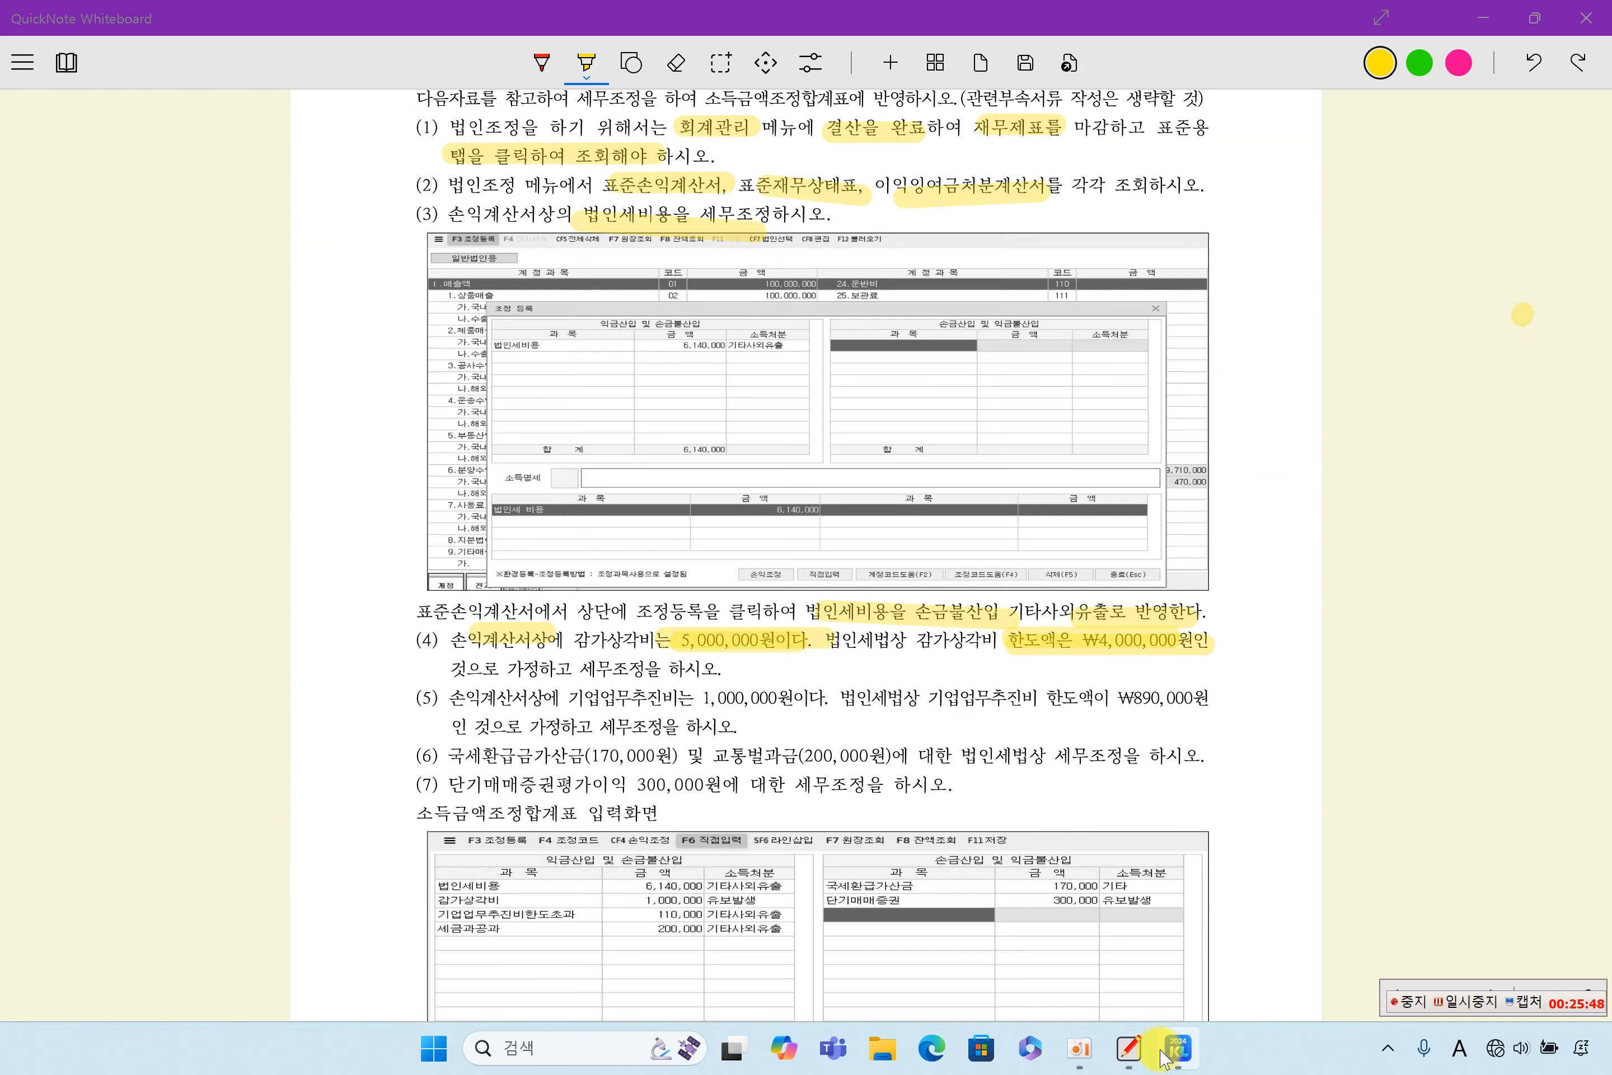
click(1177, 1046)
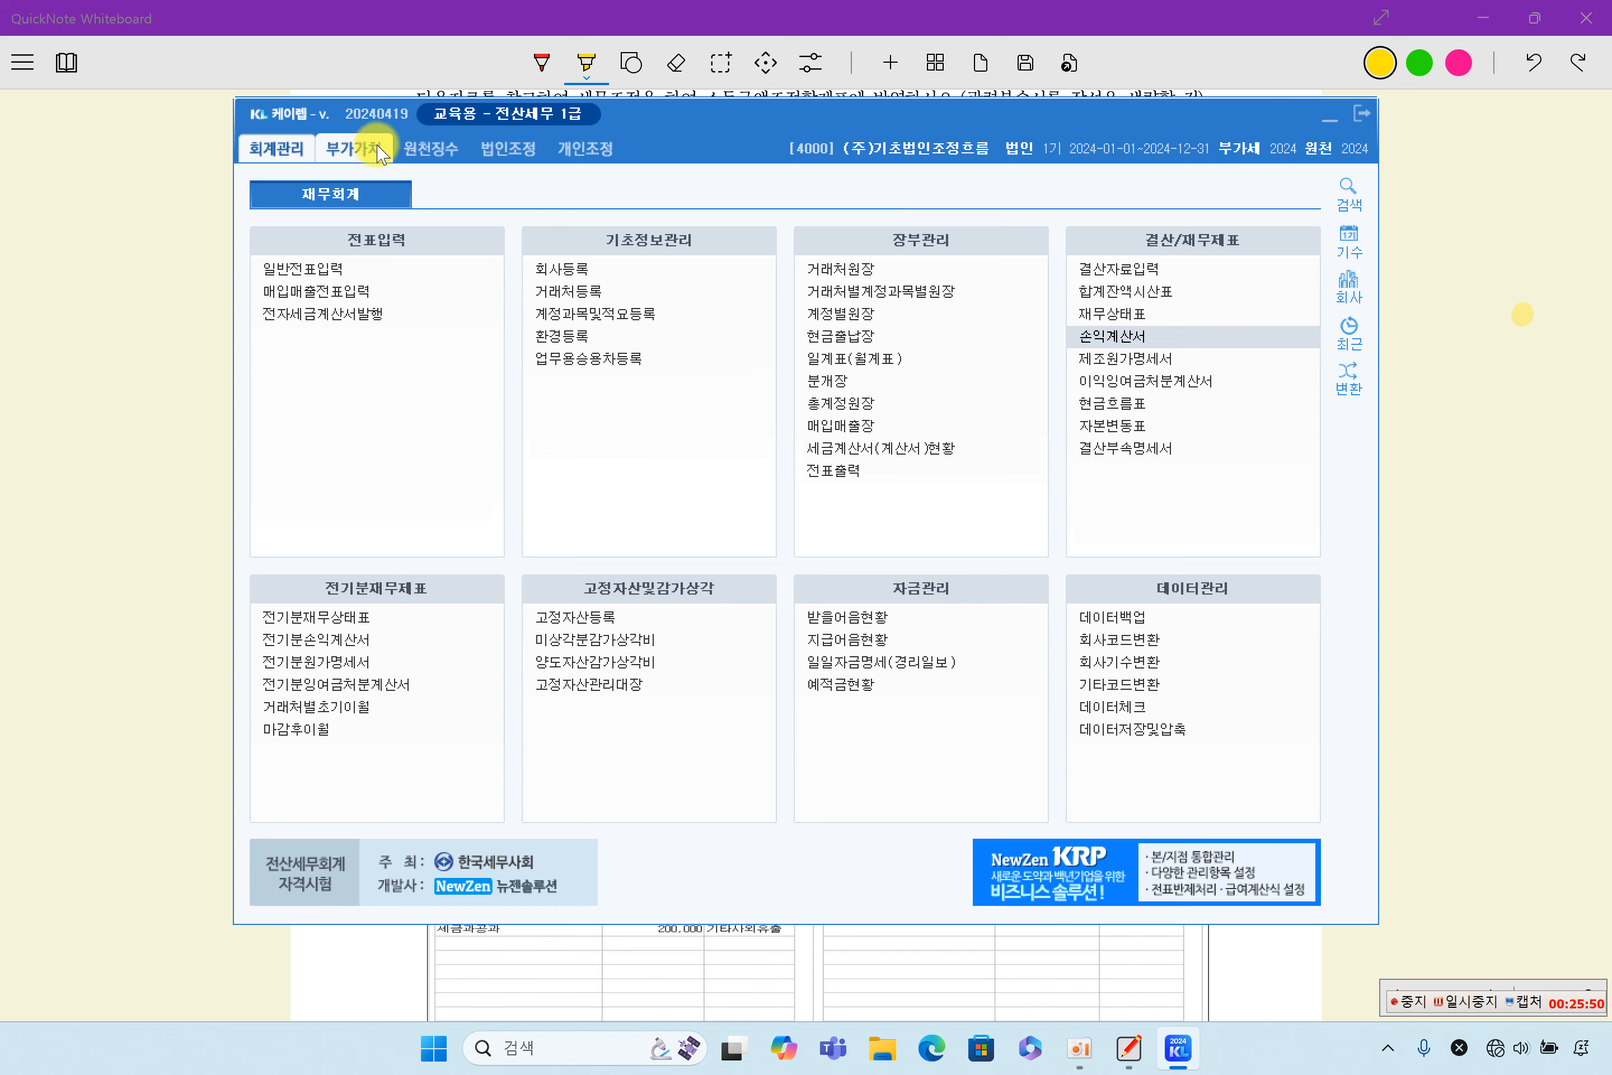
click(521, 151)
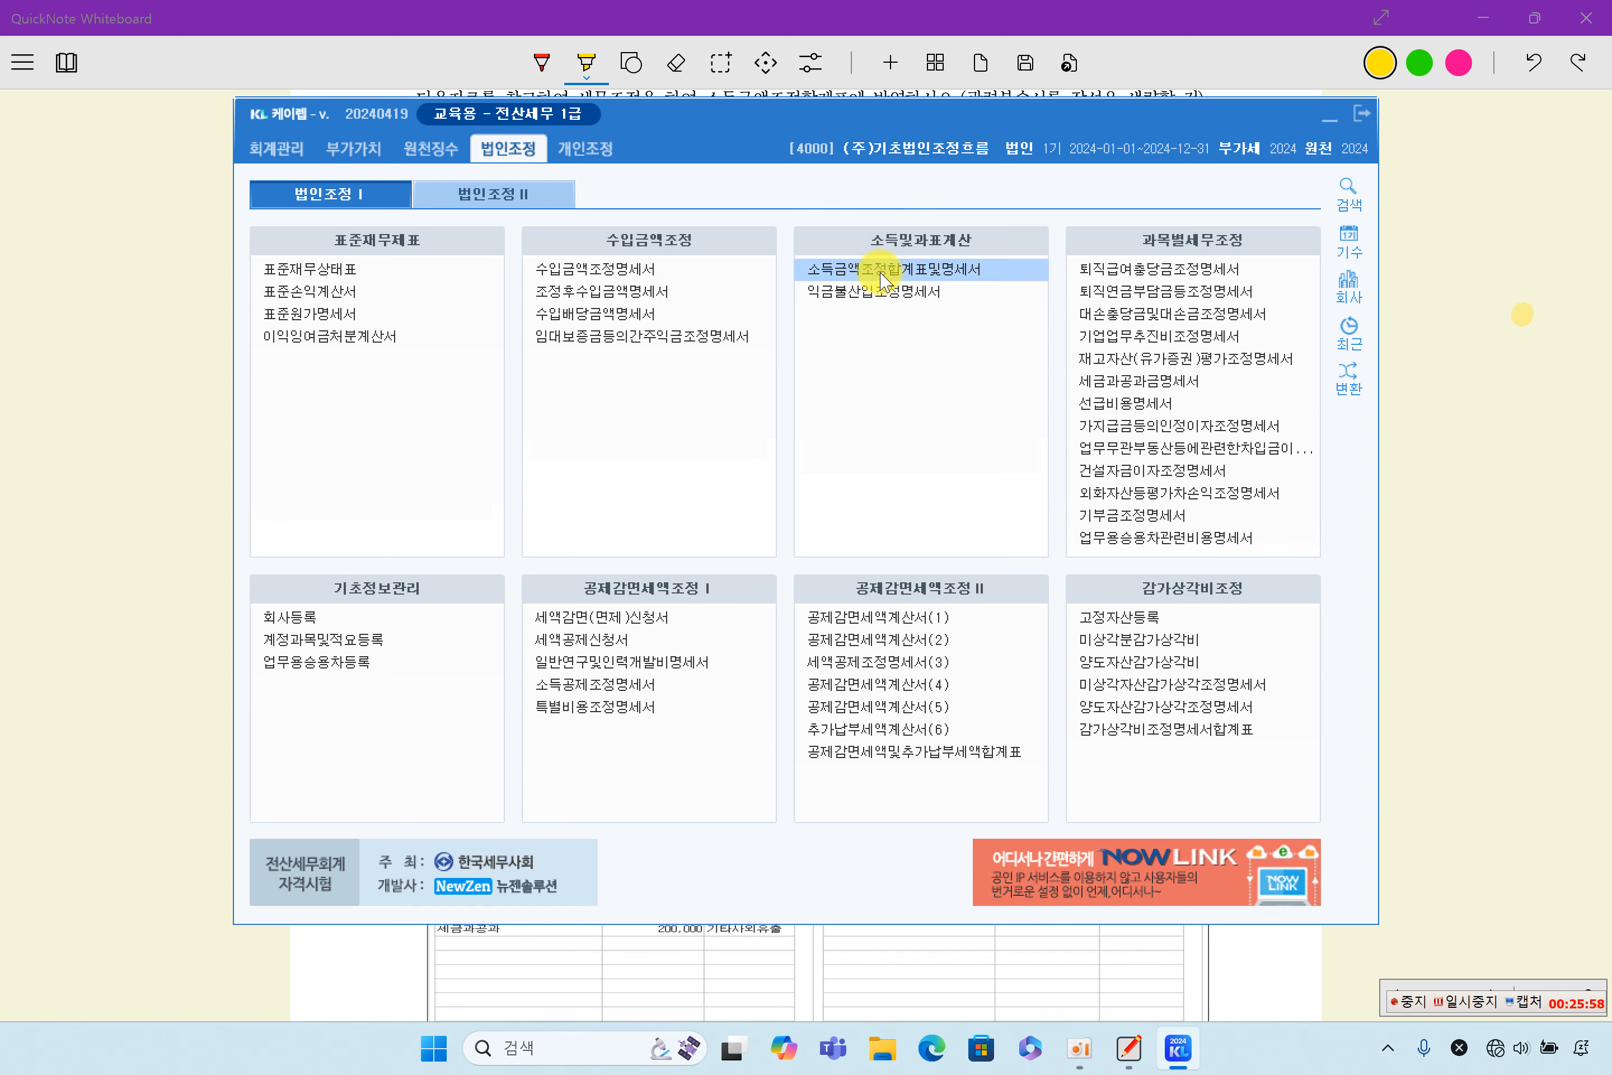
click(937, 270)
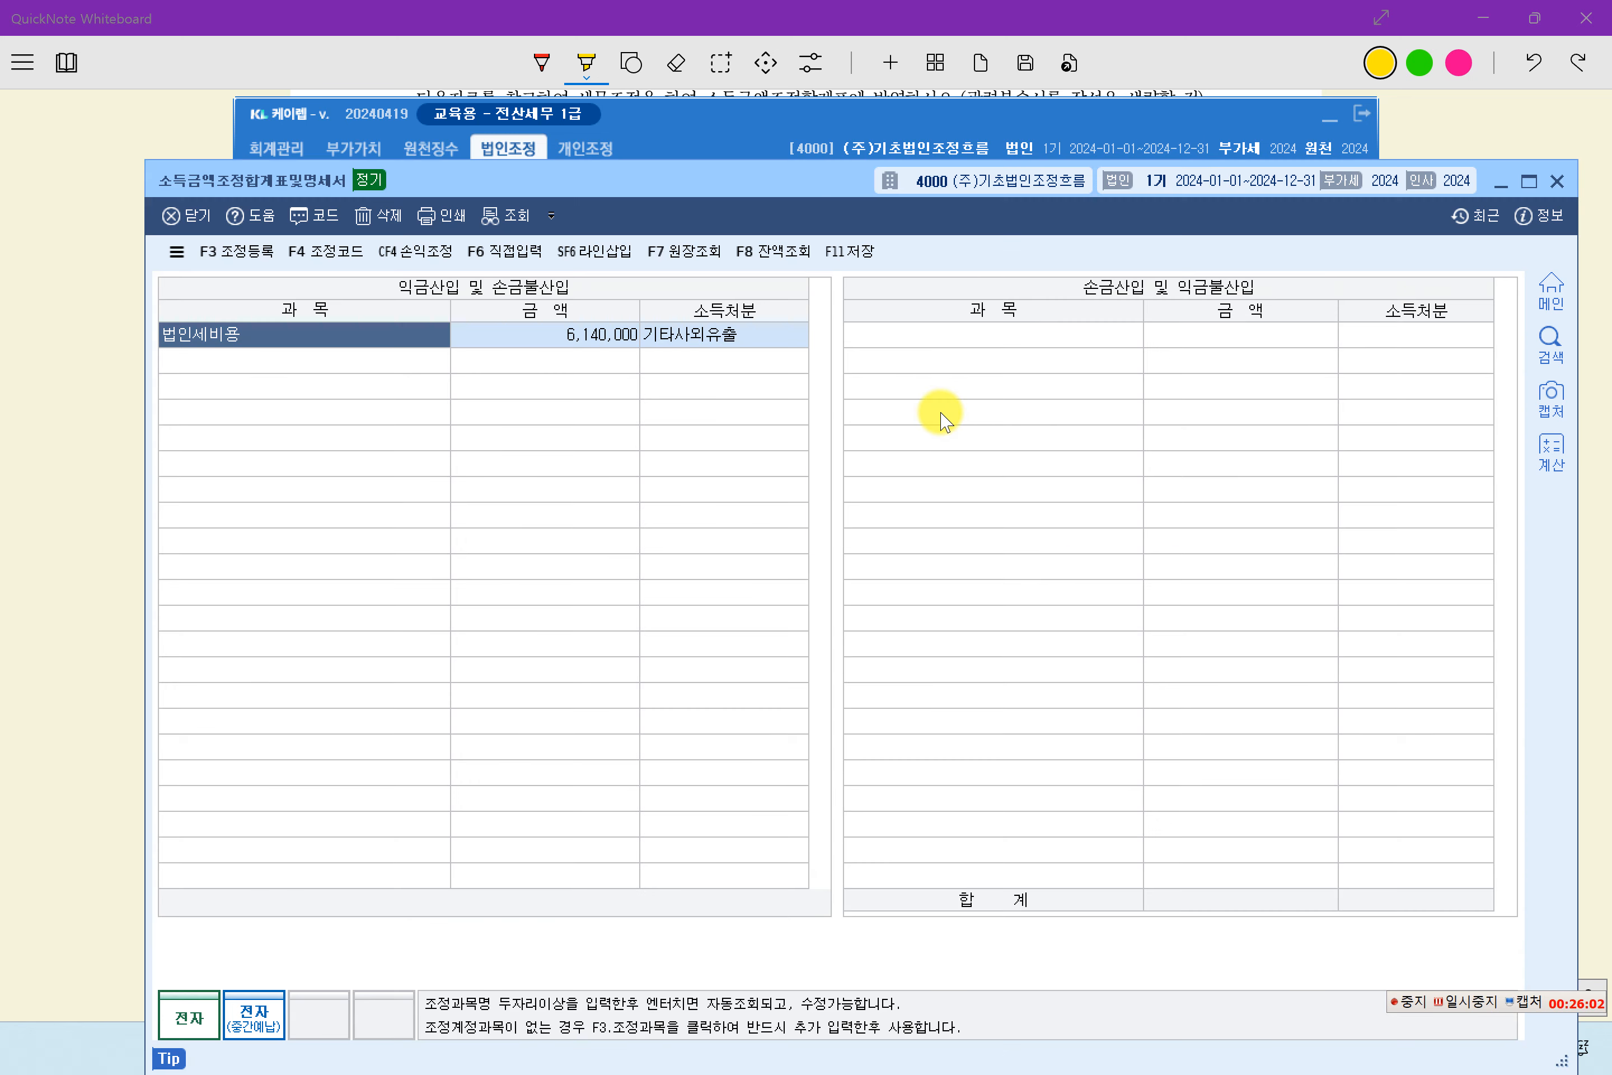
click(360, 363)
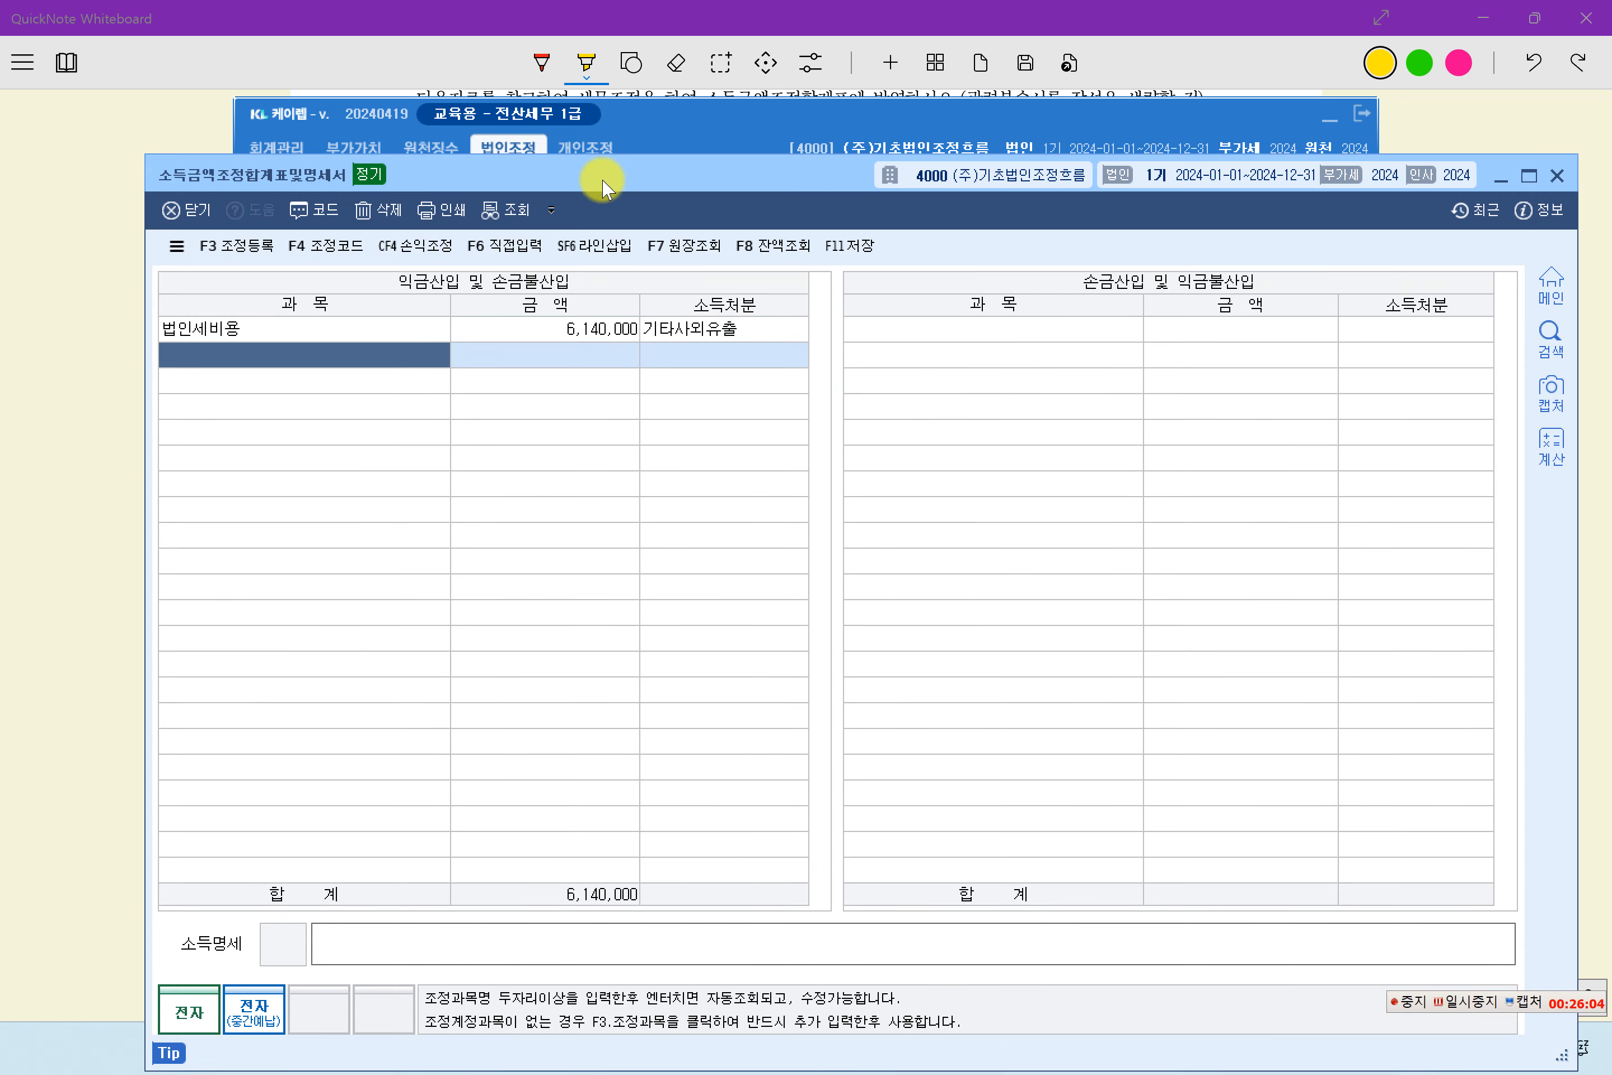
drag(602, 187, 567, 99)
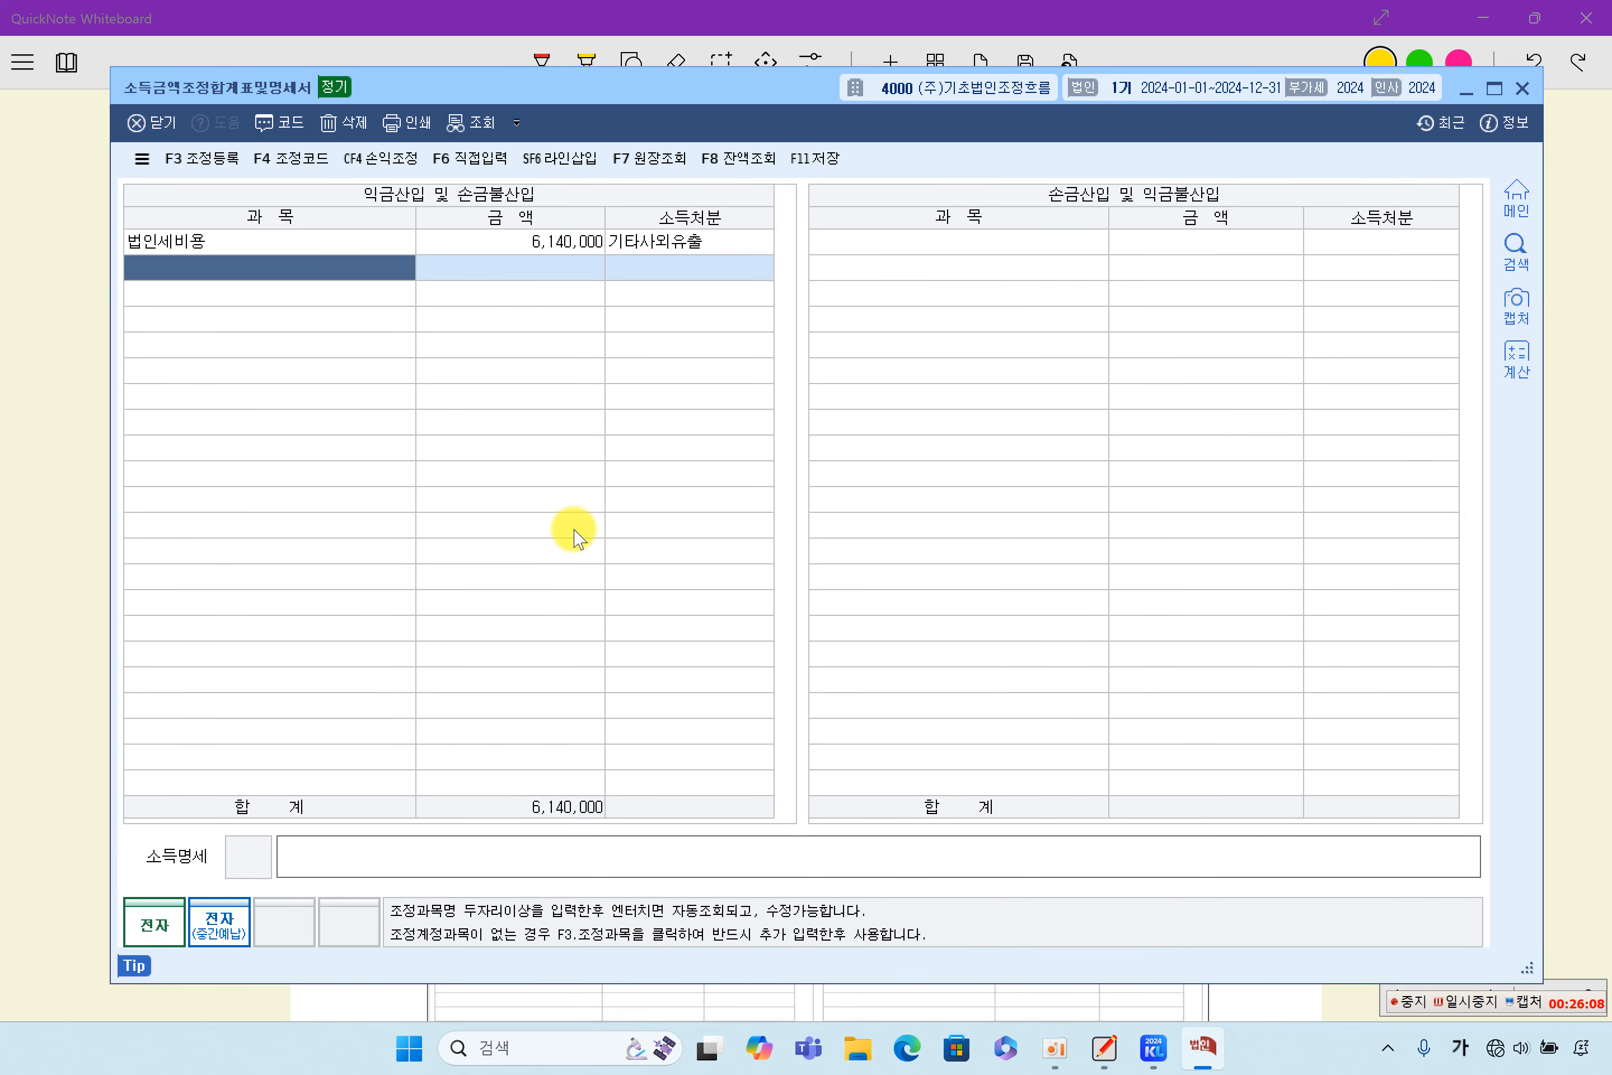
text(ㄱ)
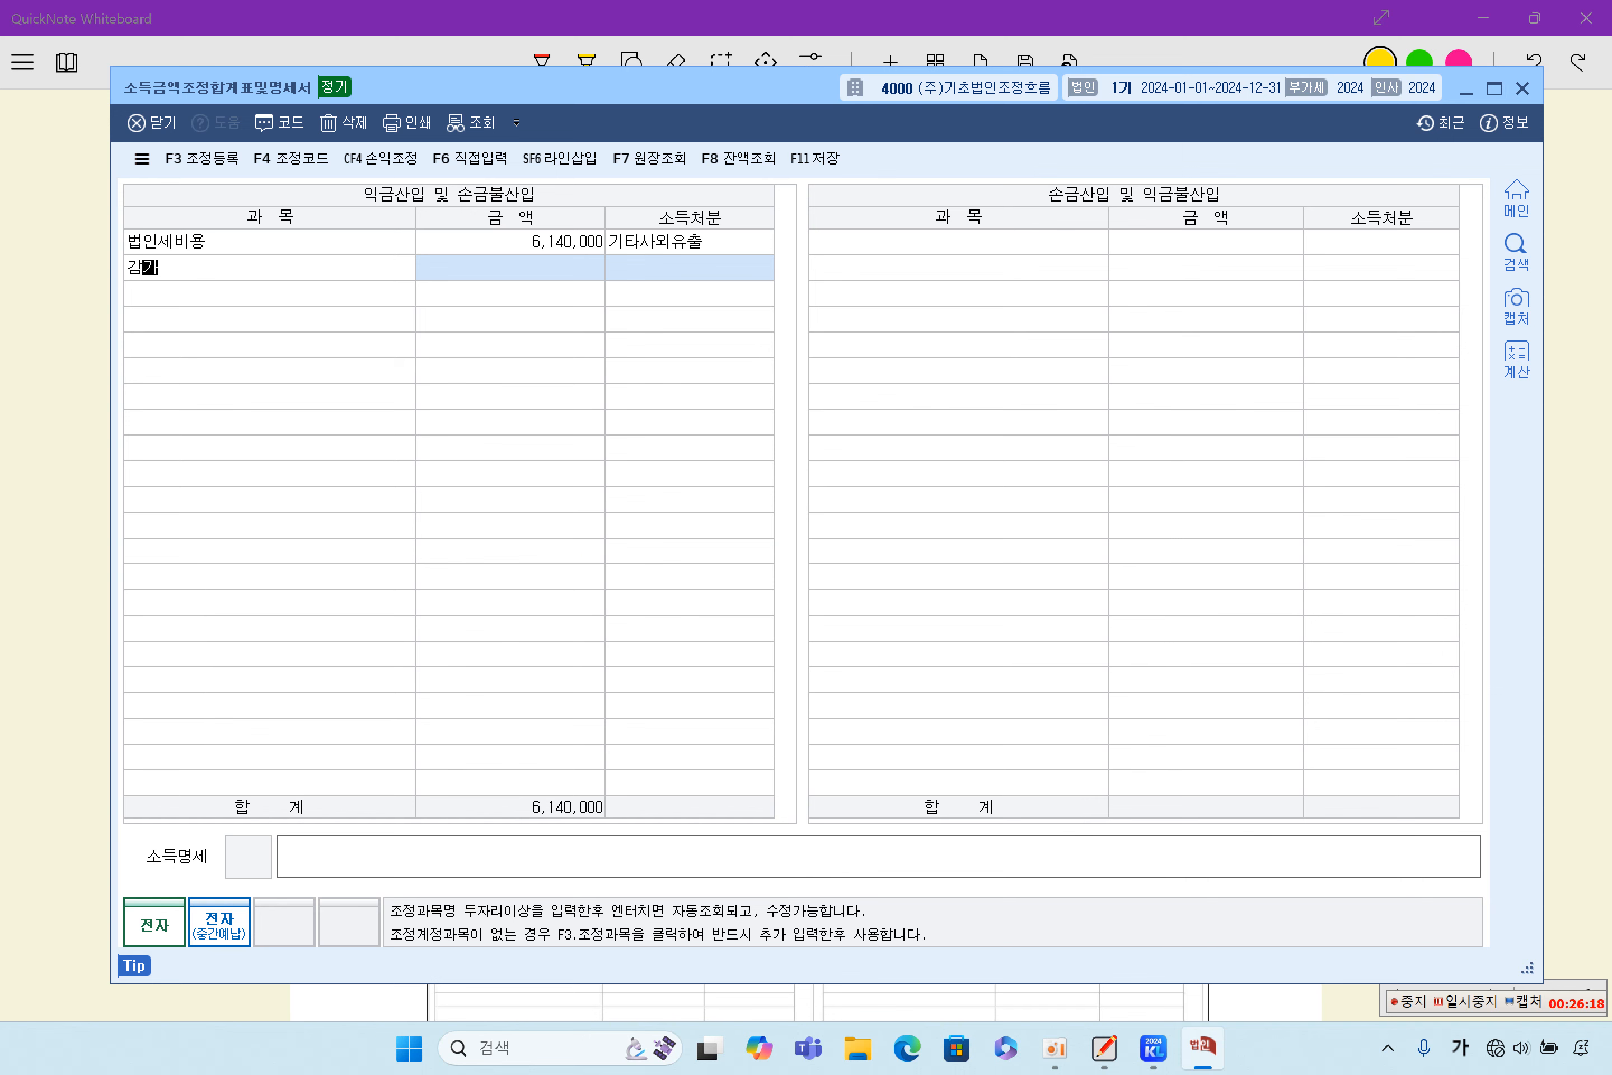
key(Return)
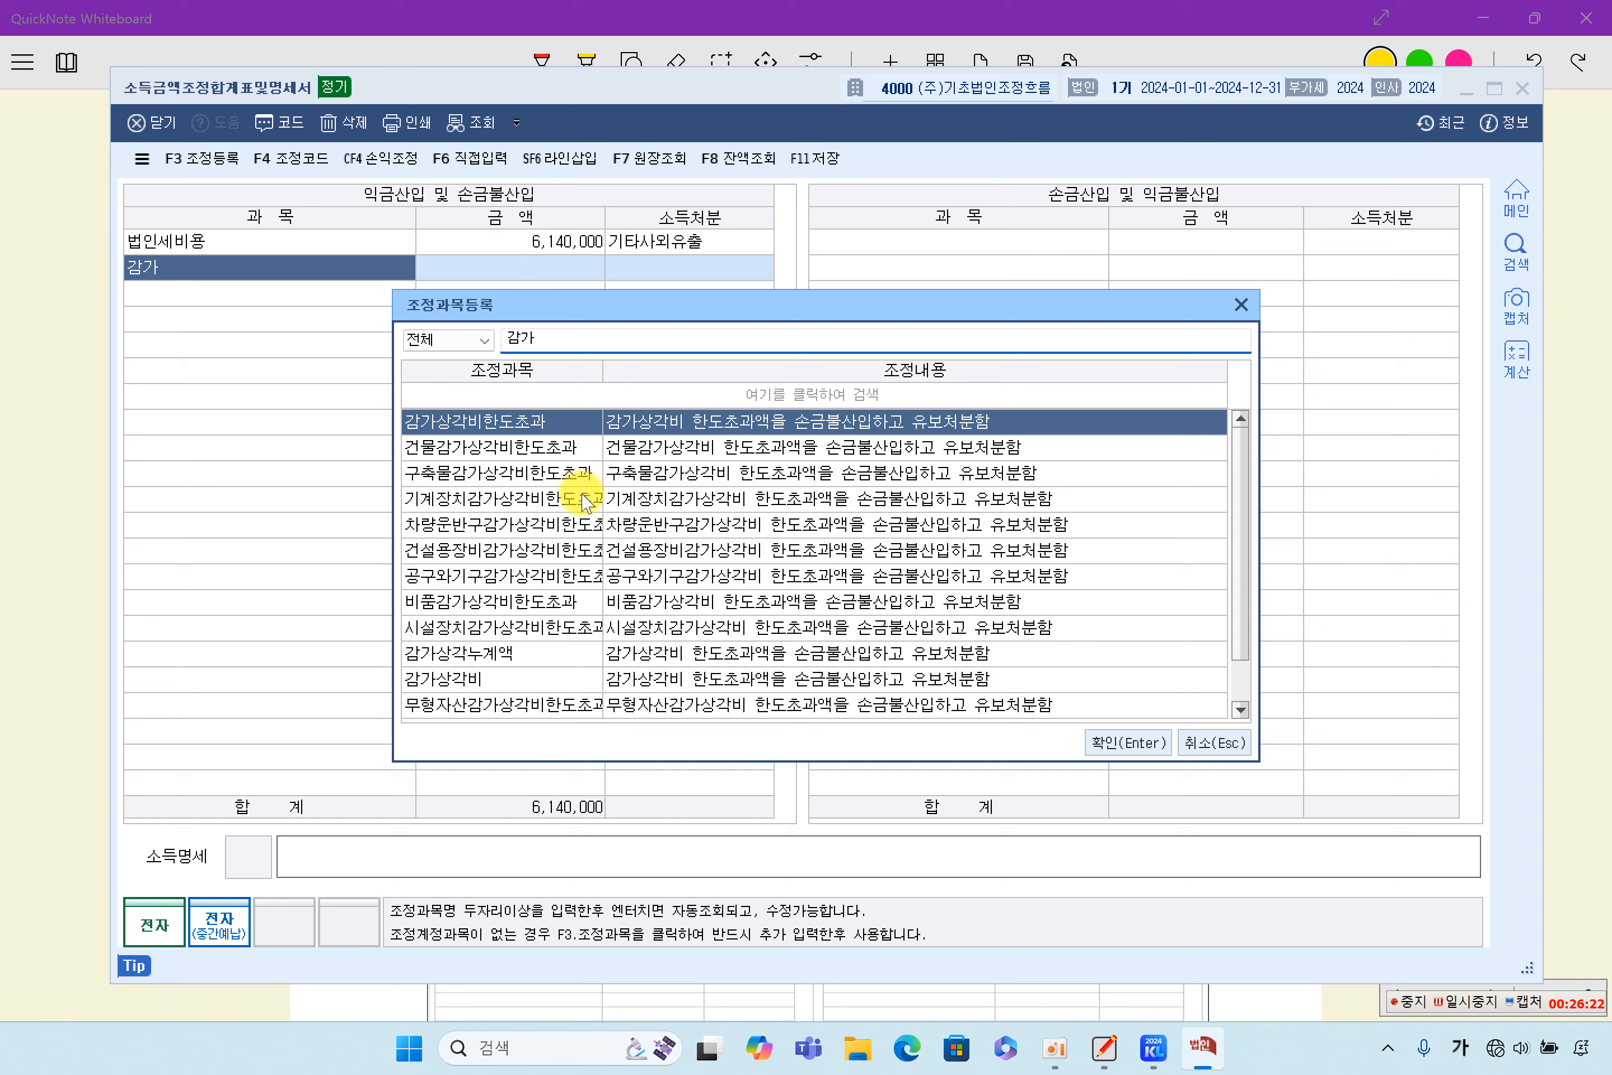
click(1215, 755)
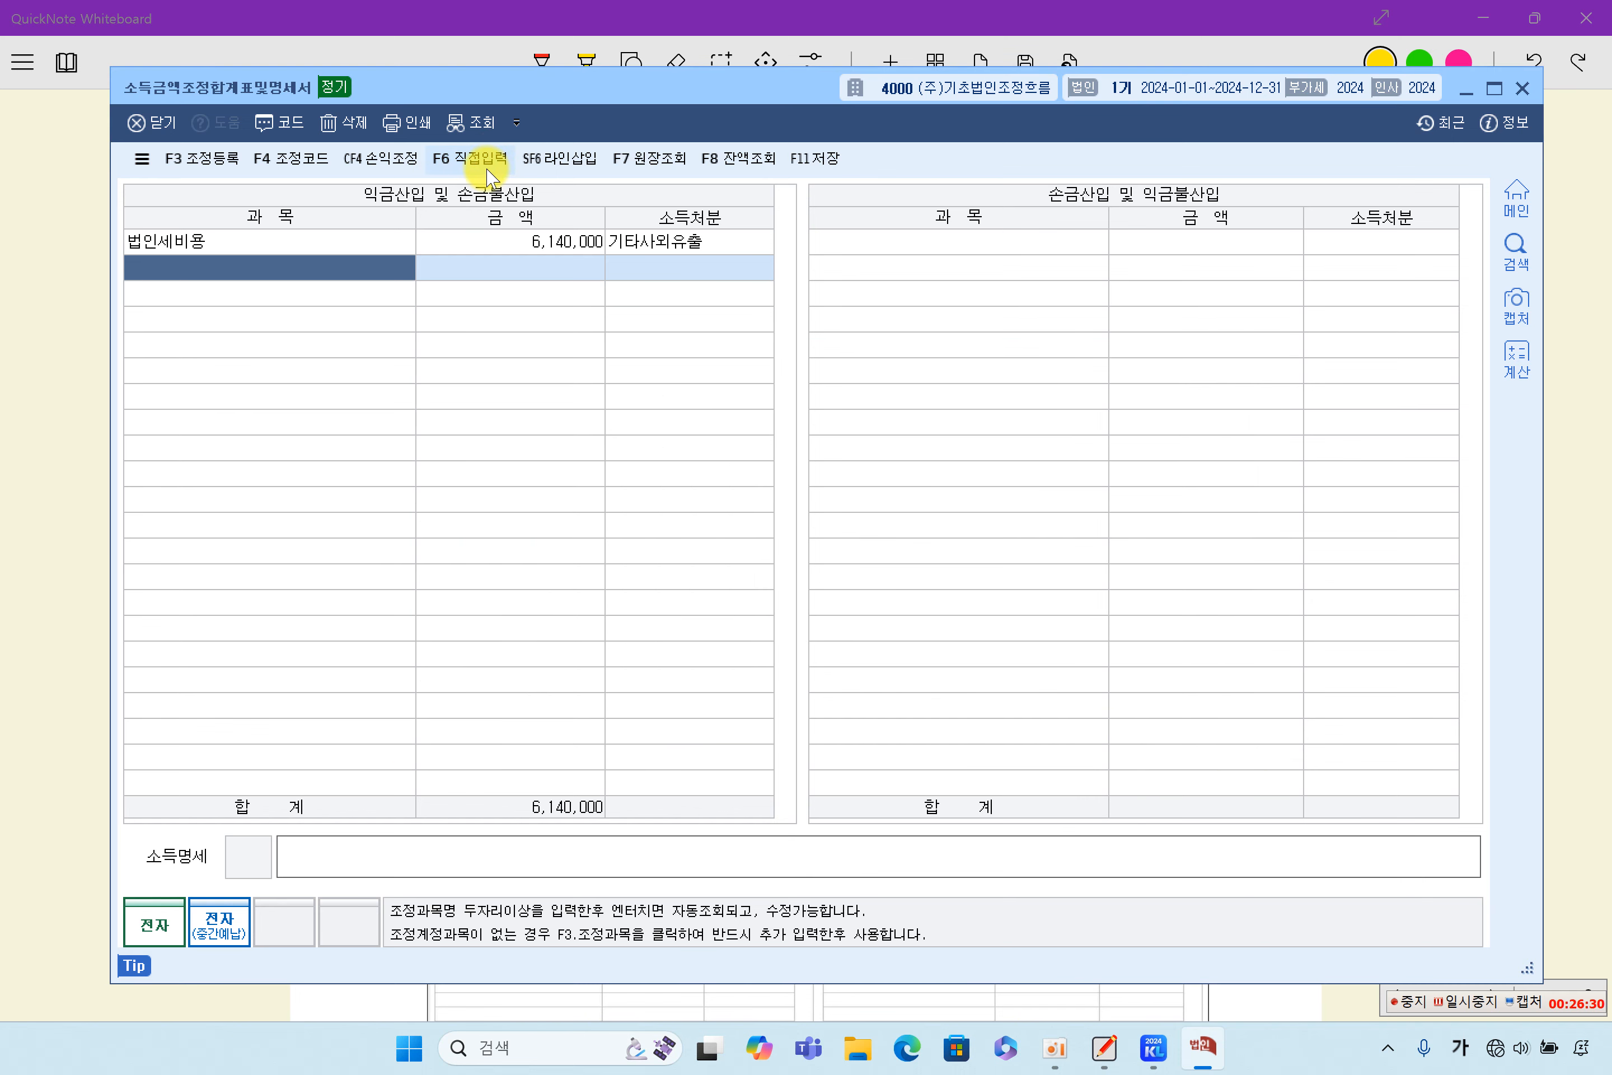
- Turn on 직접입력 and register 감가상각비 under 익금산입 및 손금불산입 with amount 1,000,000 and 소득처분 유보발생
click(491, 177)
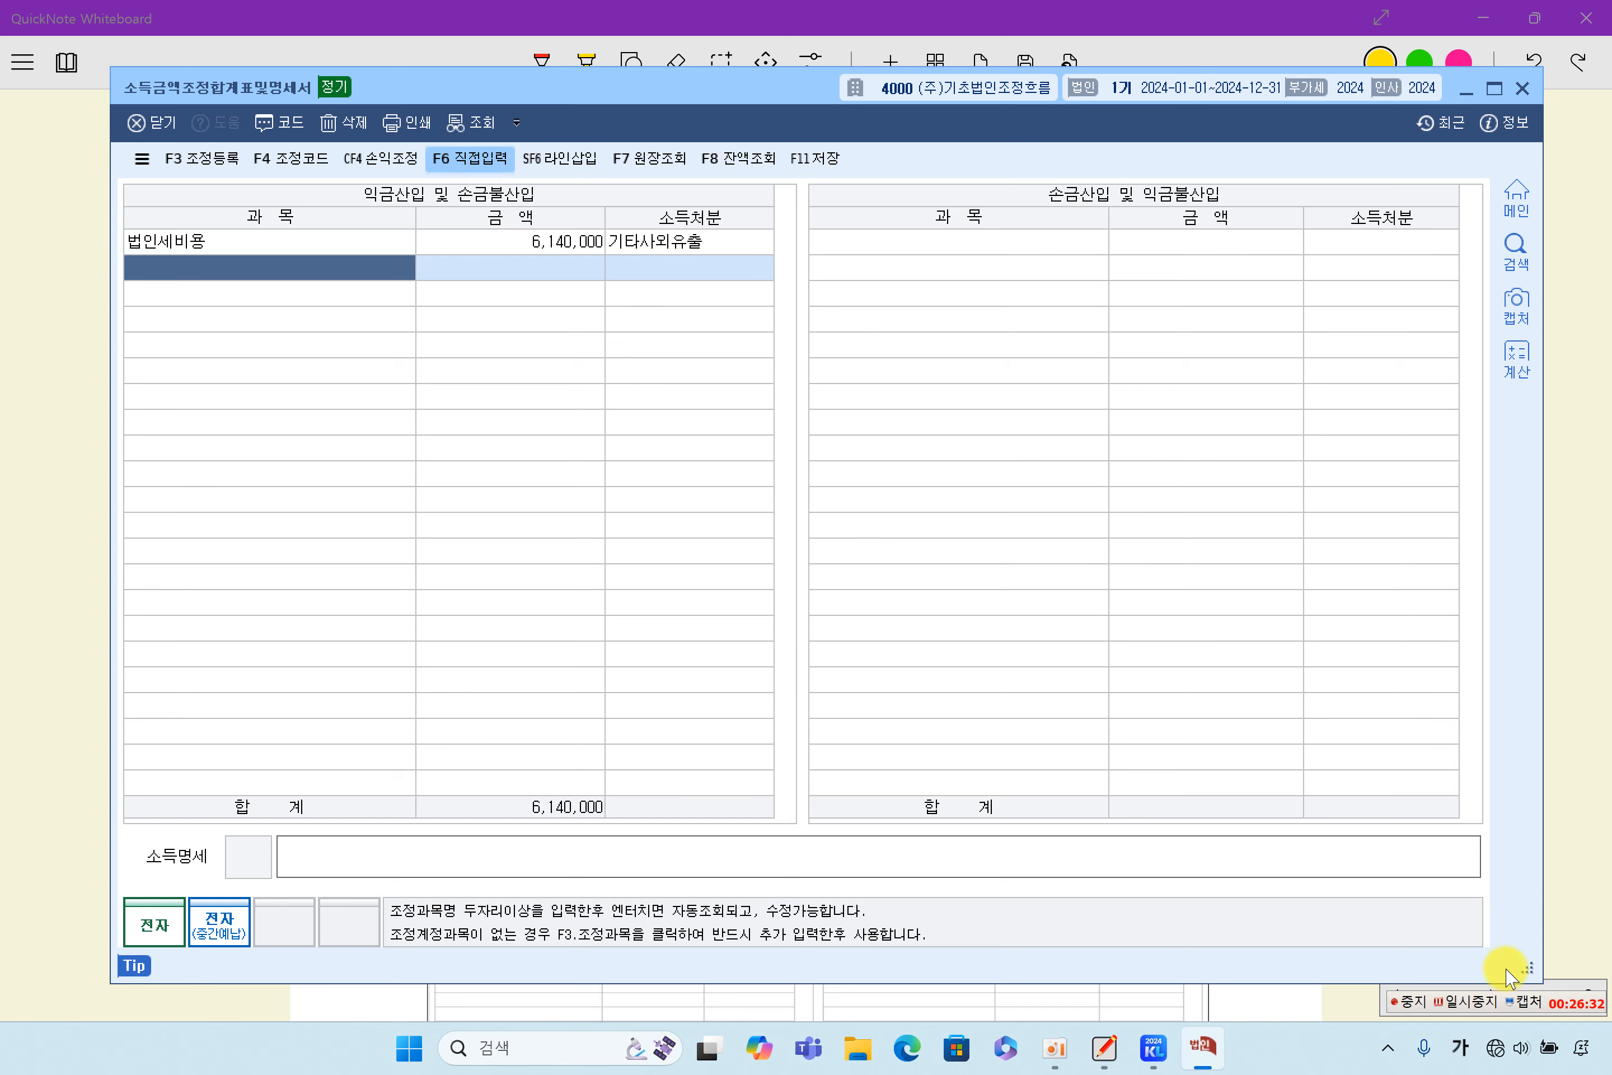
click(1457, 999)
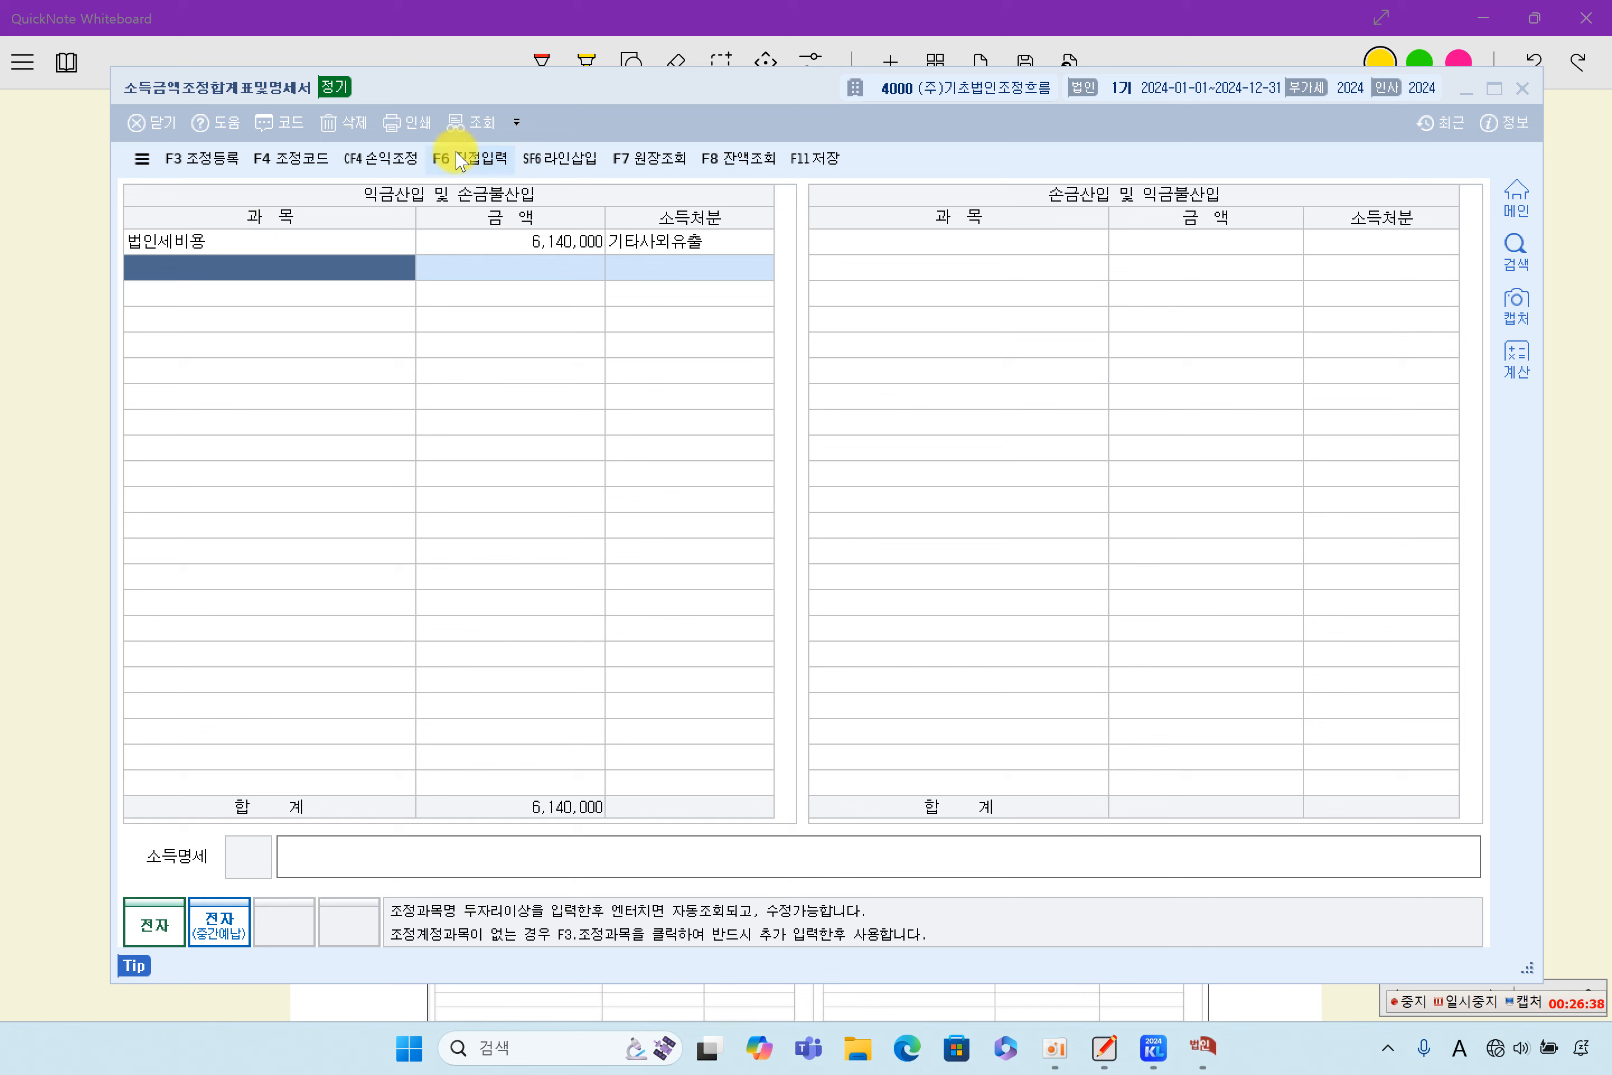
click(470, 165)
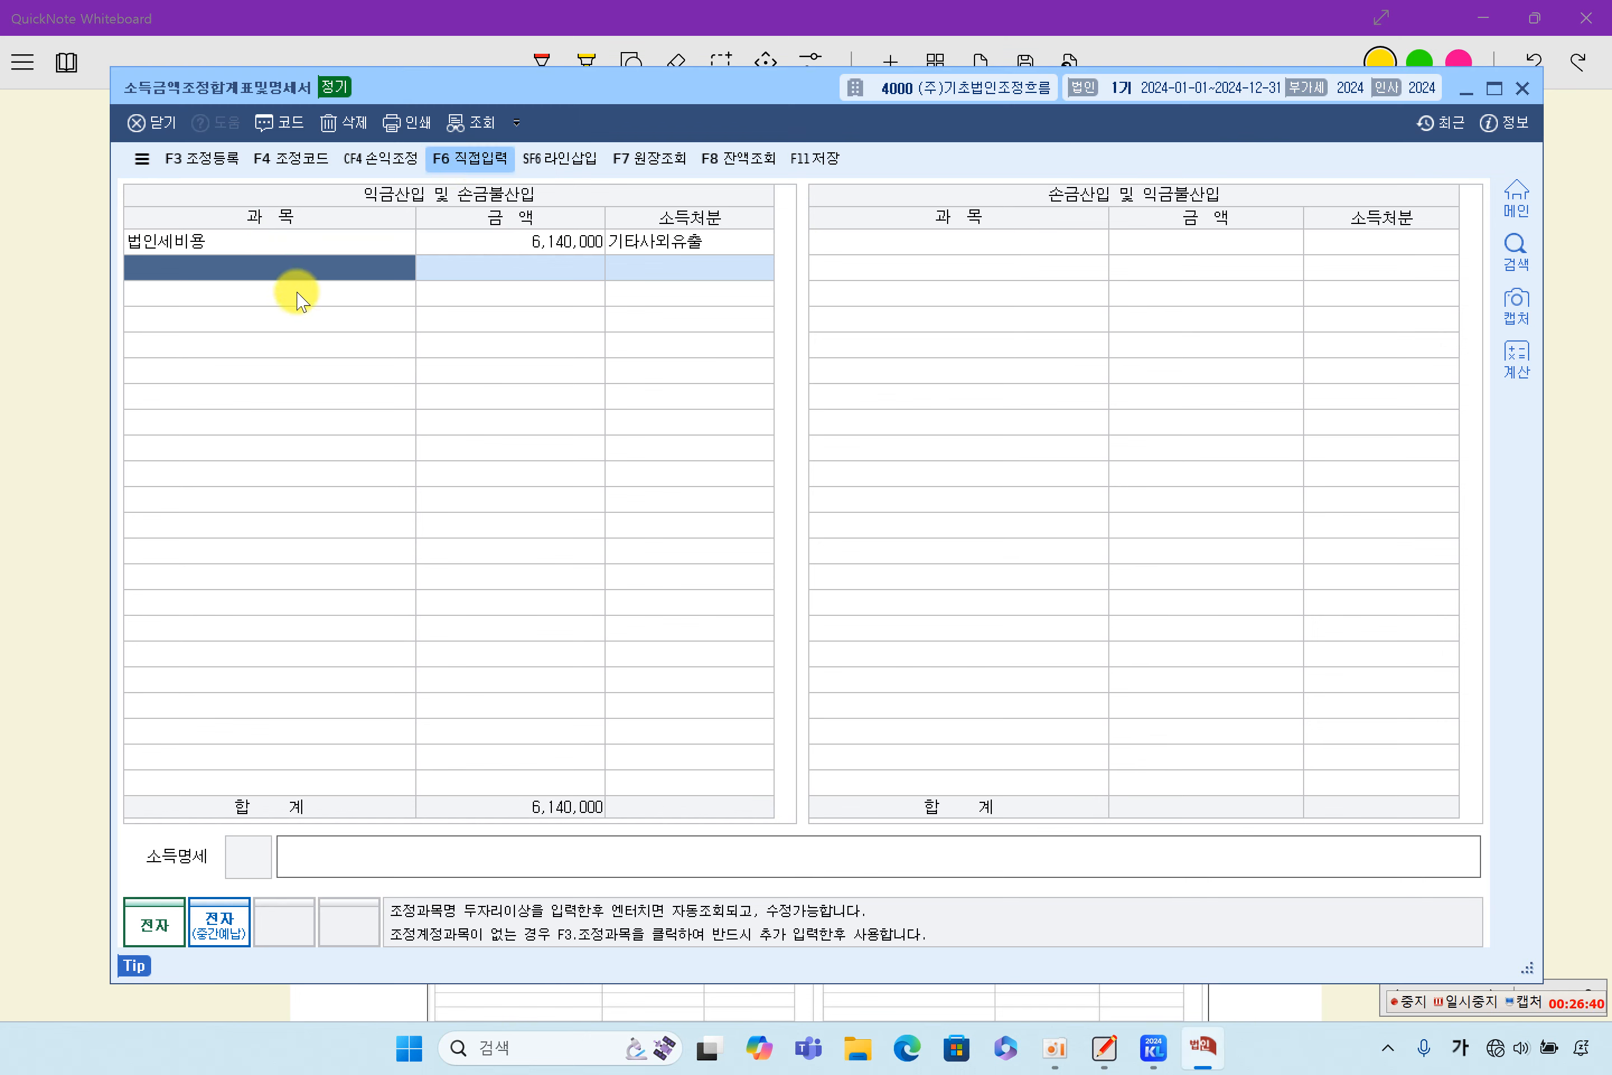
text(가)
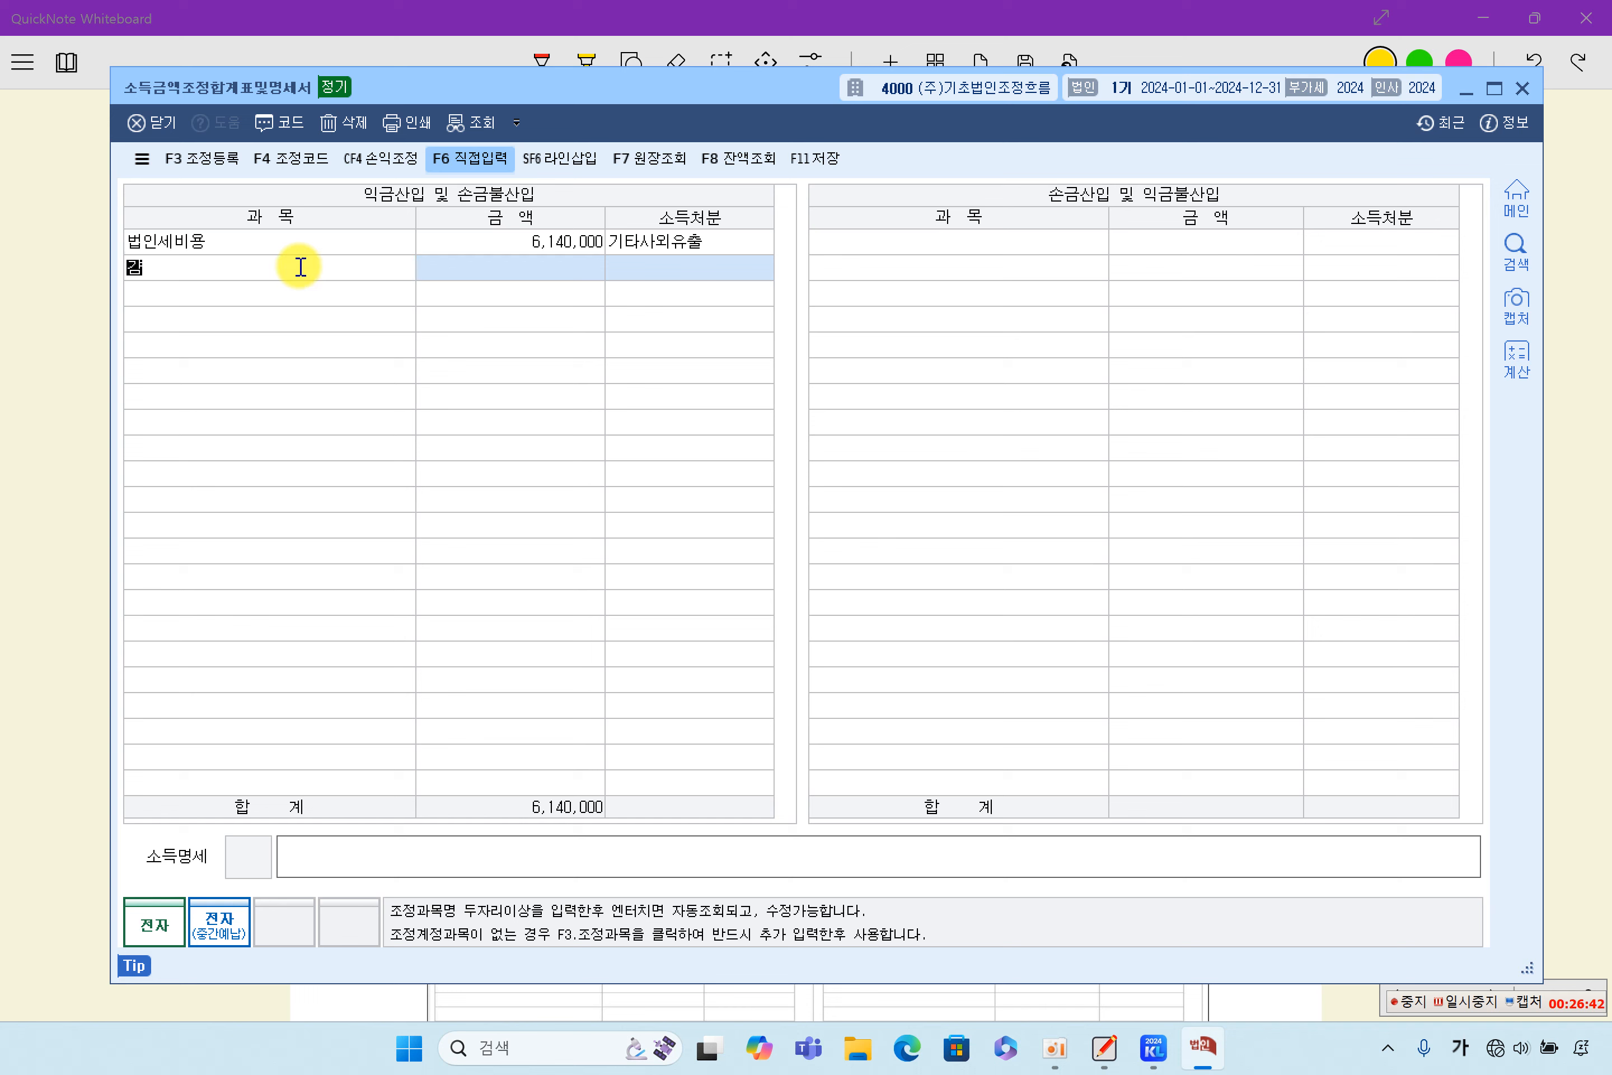
text(감사)
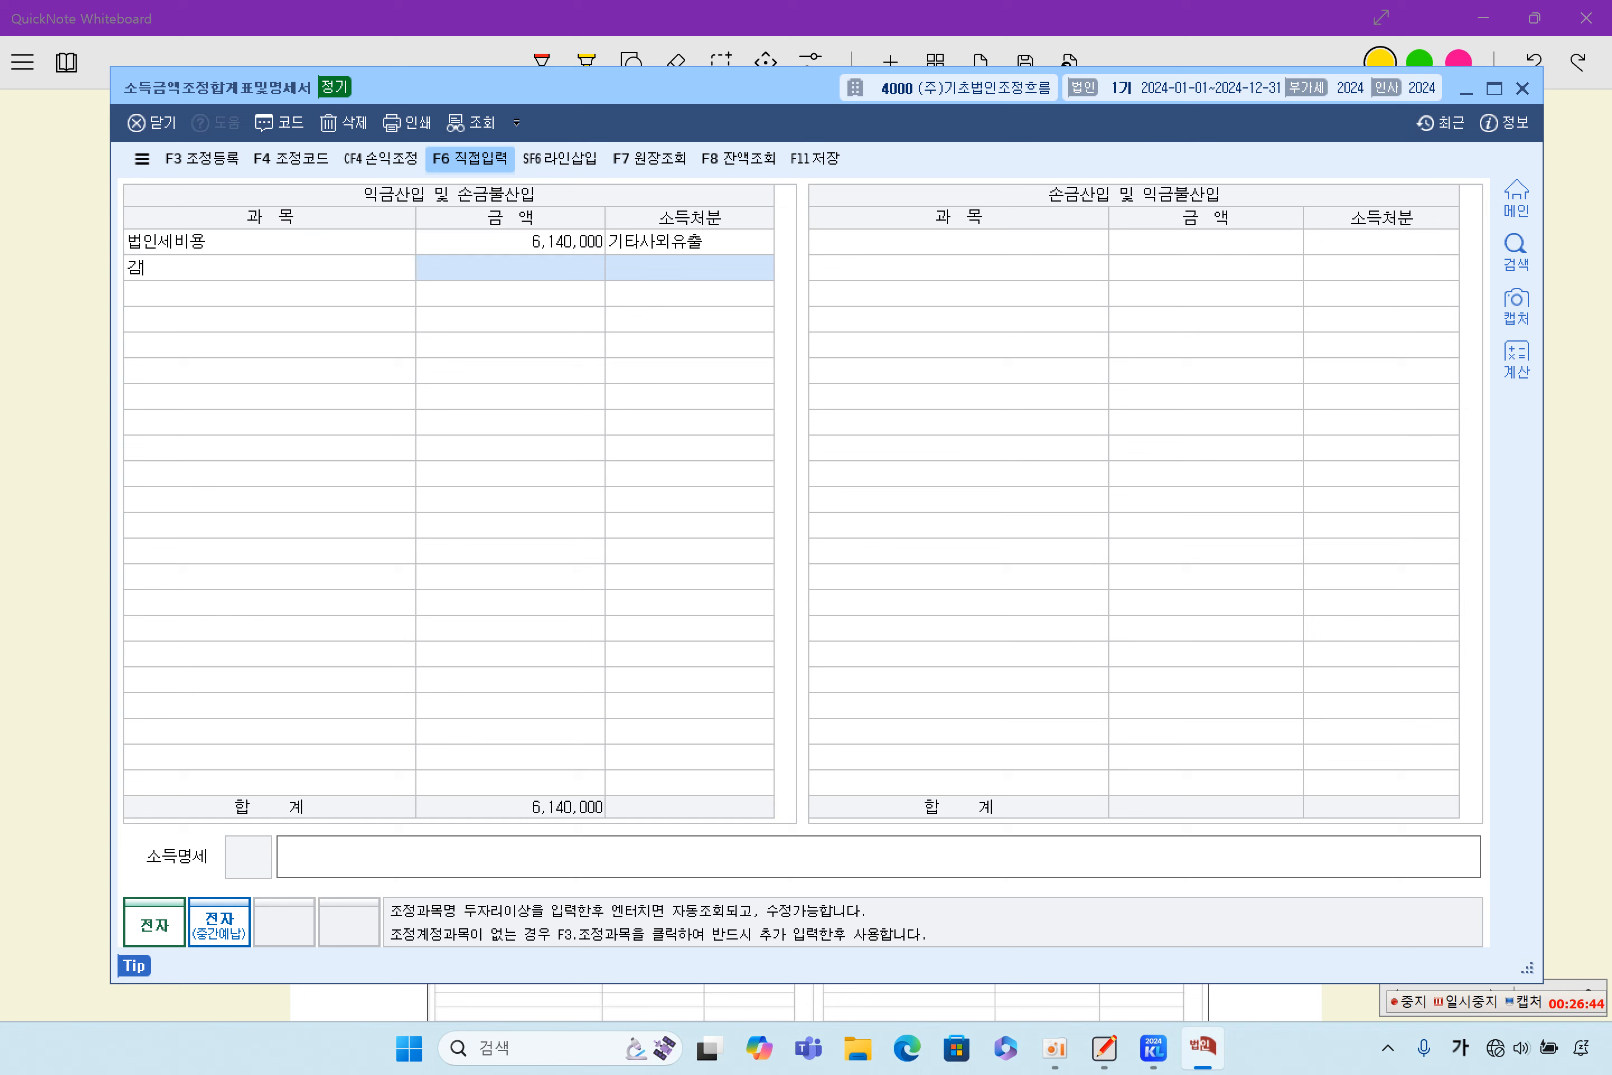
text(상각비)
key(Return)
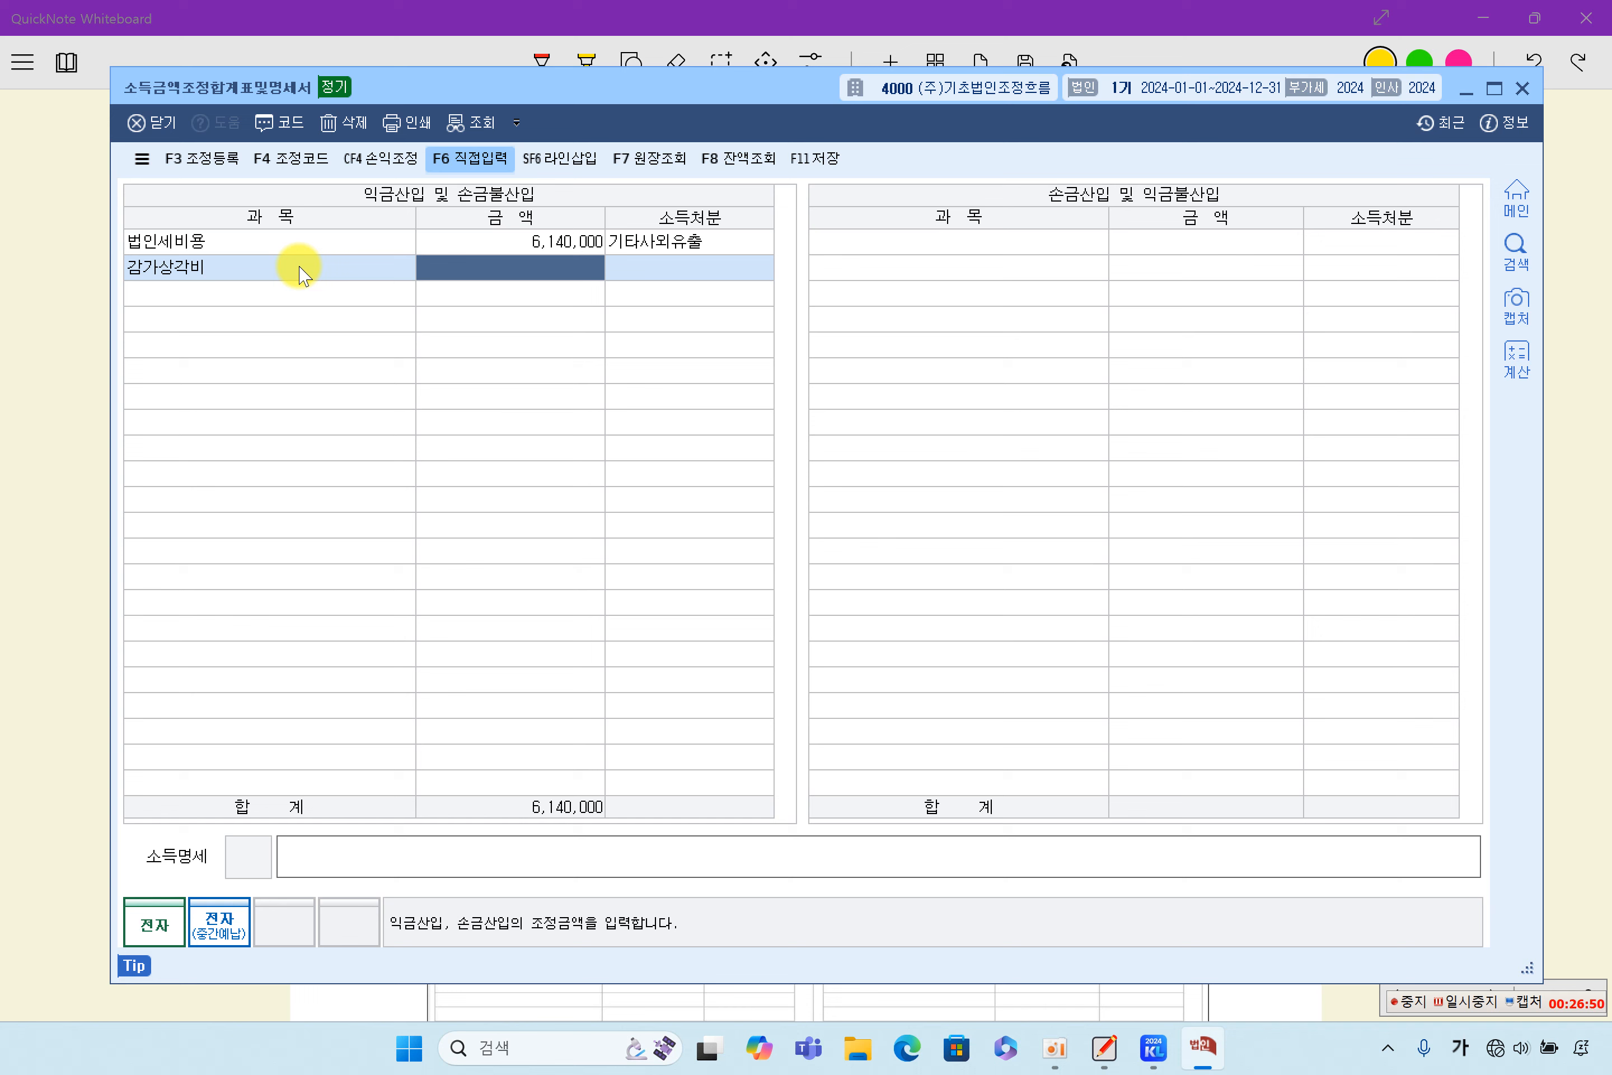
text(1,000,000)
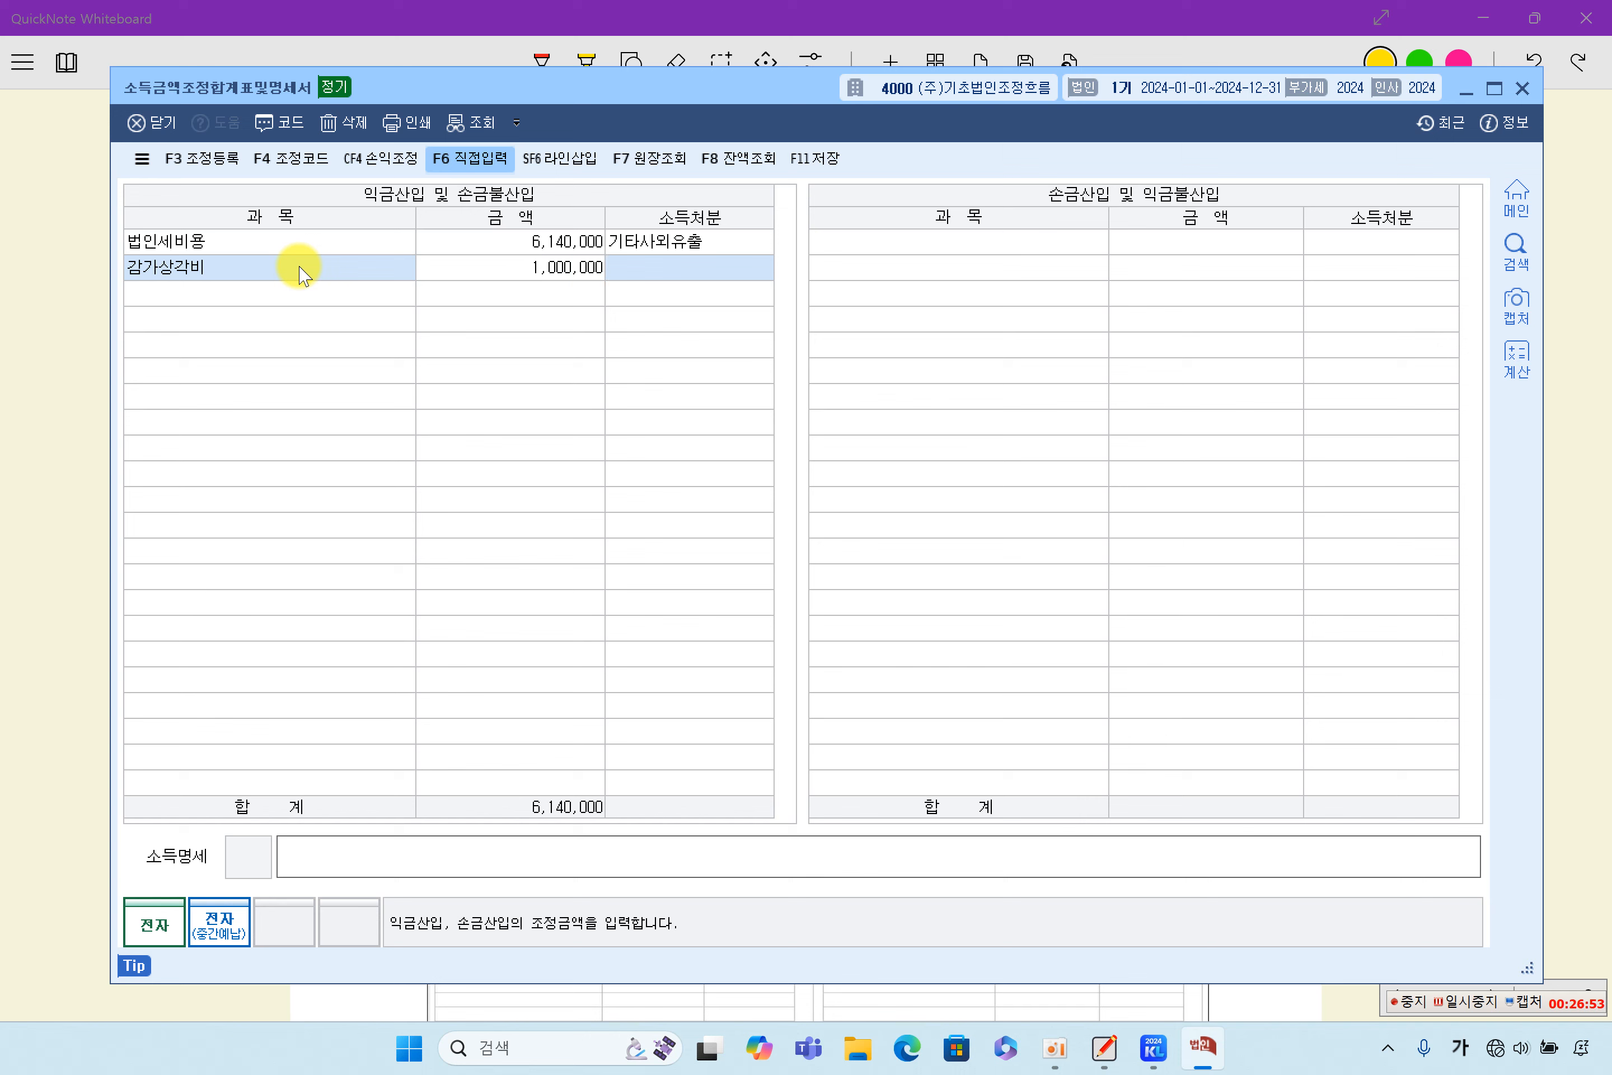
key(Return)
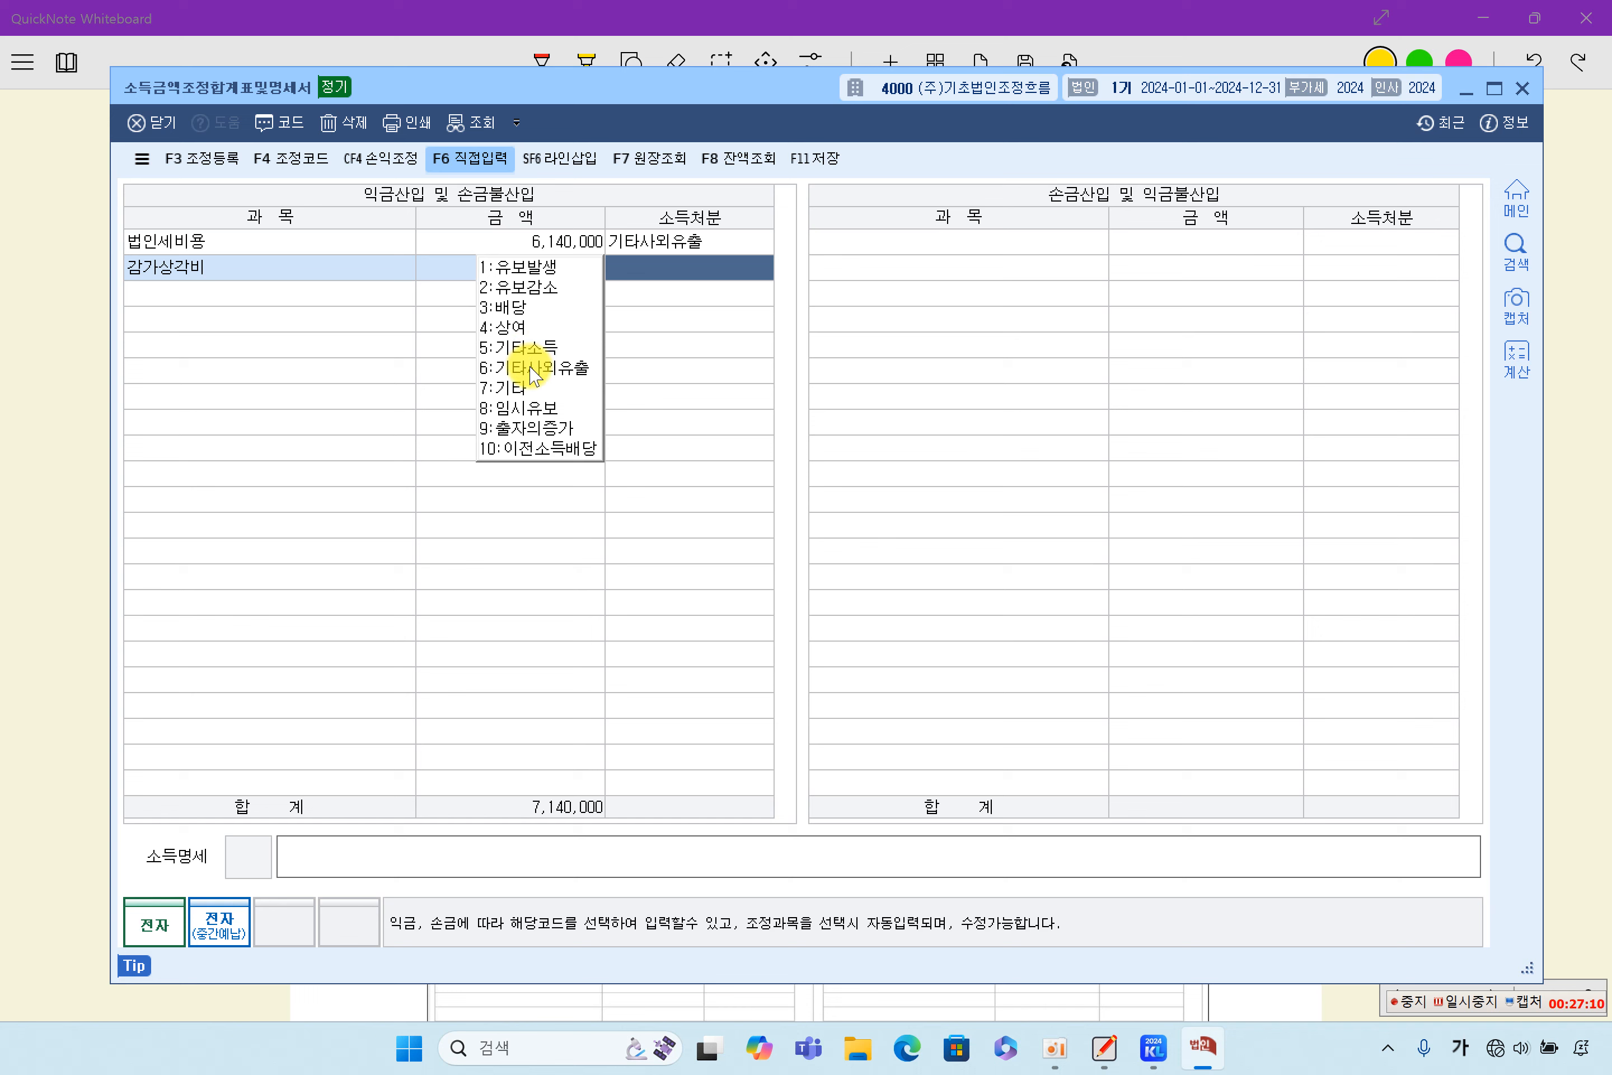
click(522, 269)
click(346, 305)
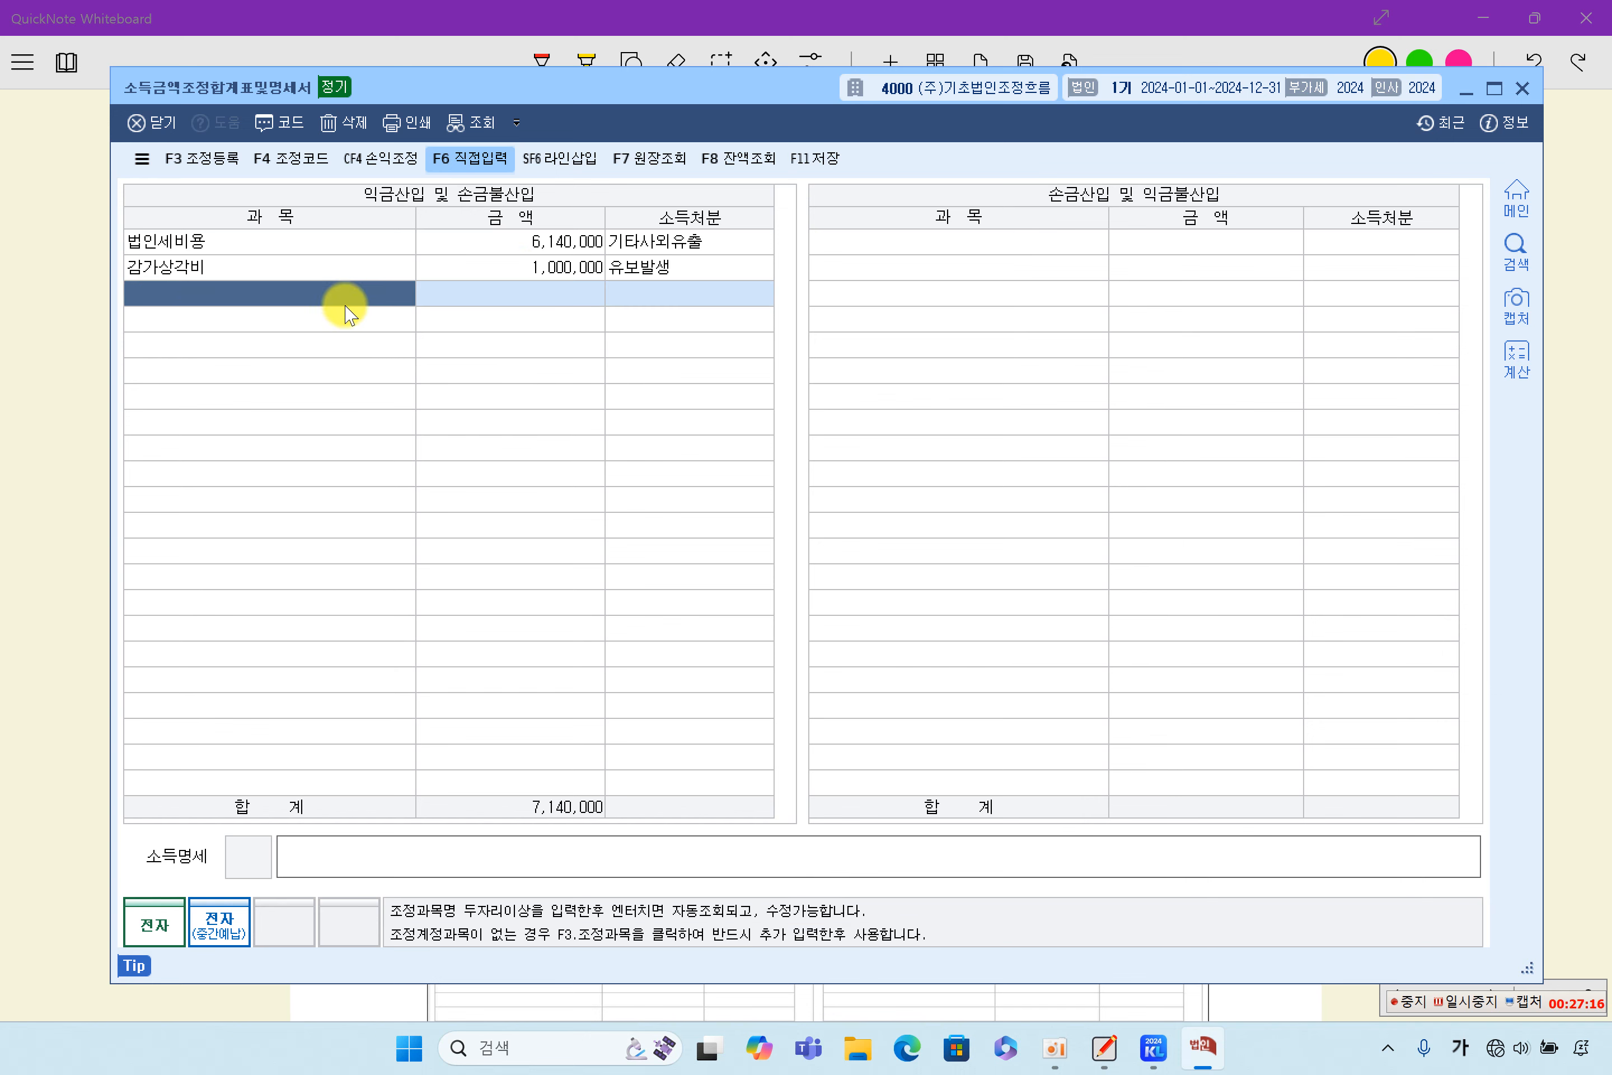
- Check the 소득처분 options for the 감가상각비 adjustment, keep 유보발생, and return to the problem text in QuickNote Whiteboard
click(350, 270)
click(670, 268)
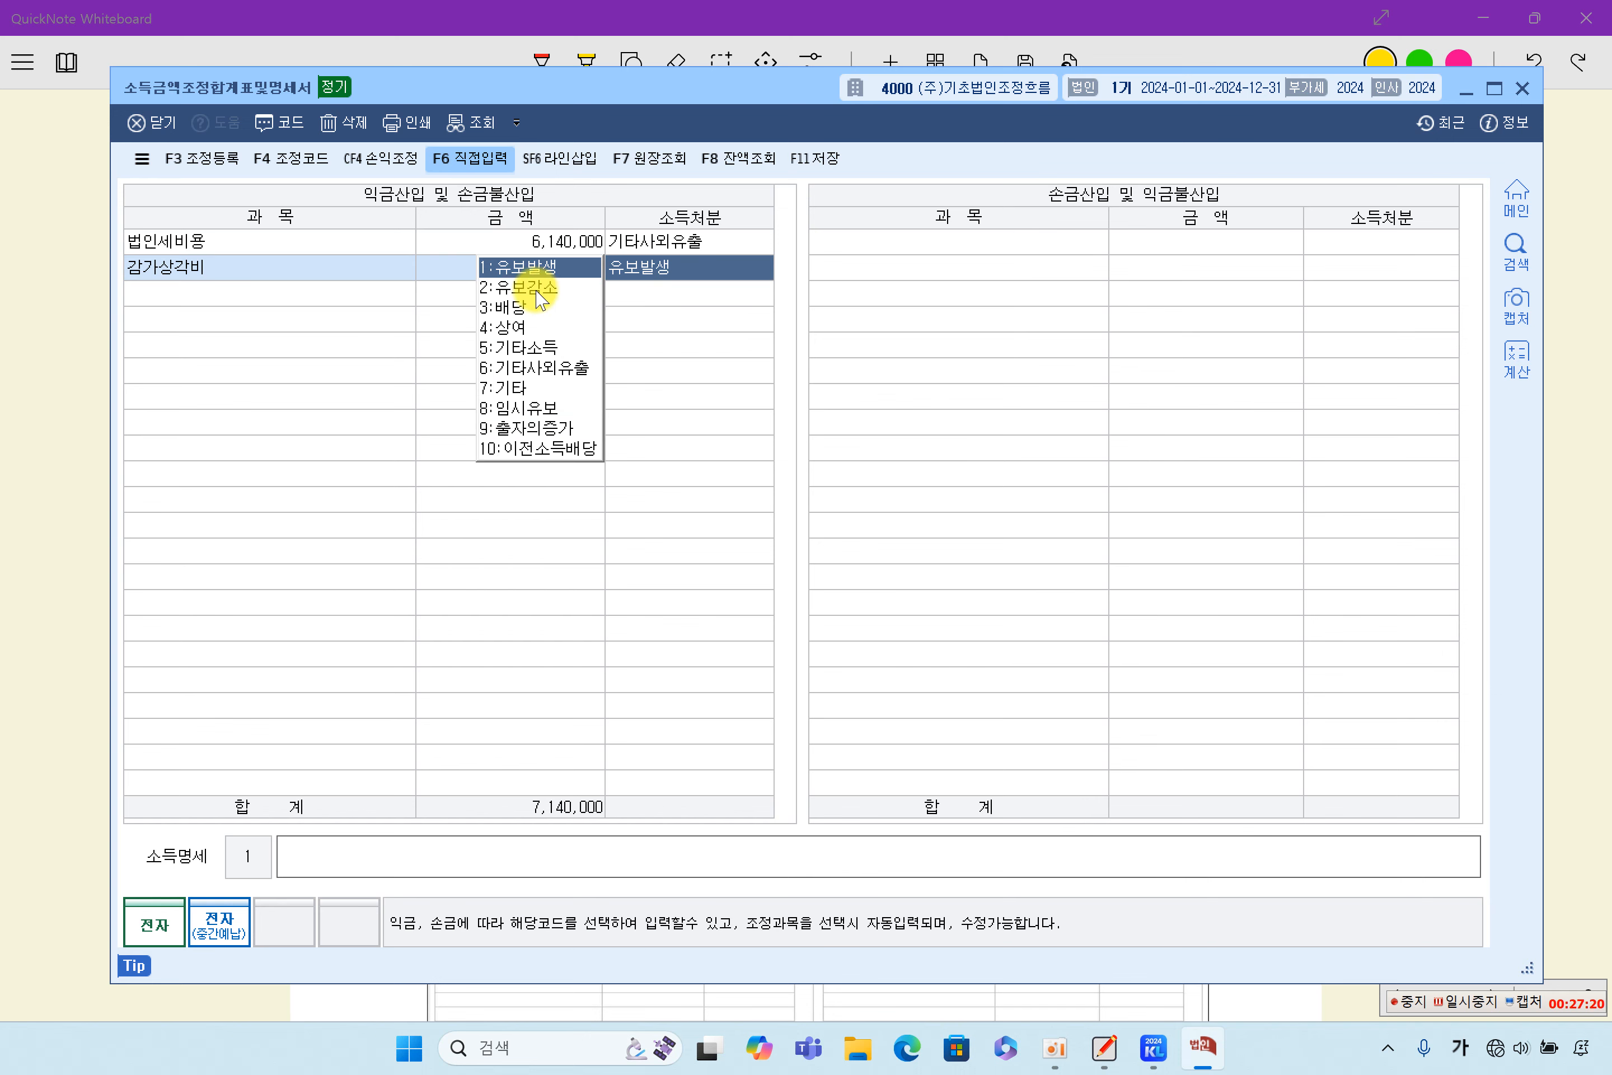
click(529, 269)
click(297, 293)
click(296, 272)
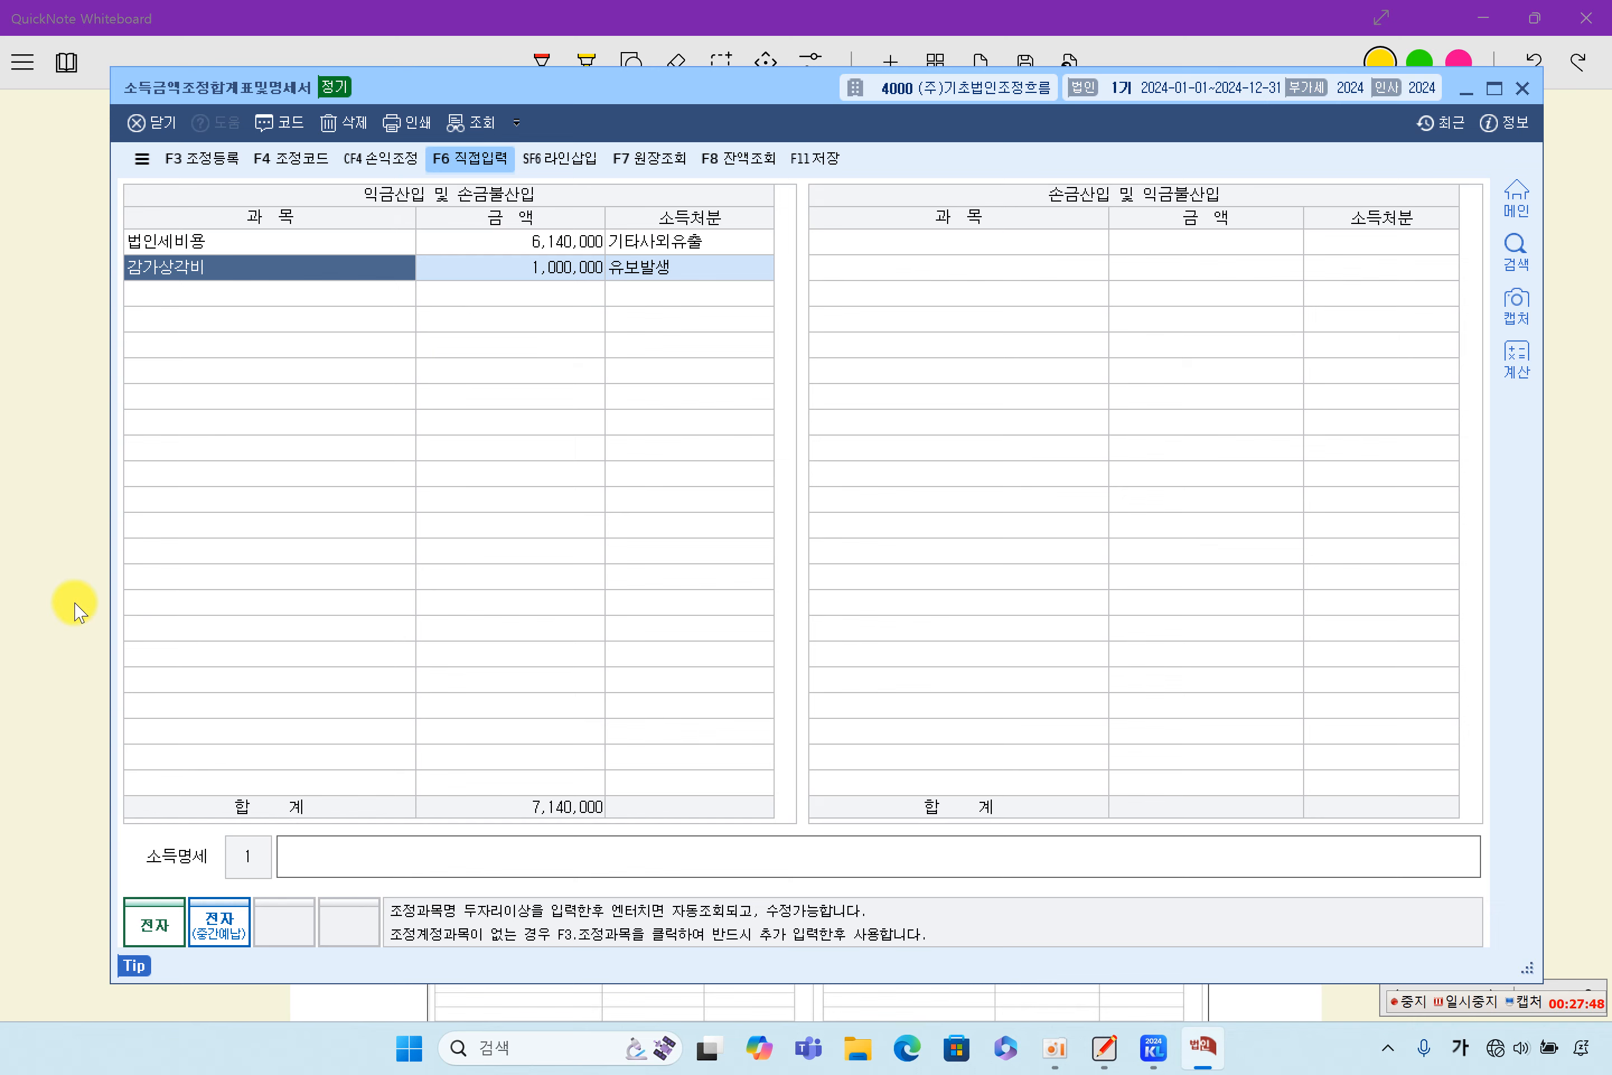
key(alt+Tab)
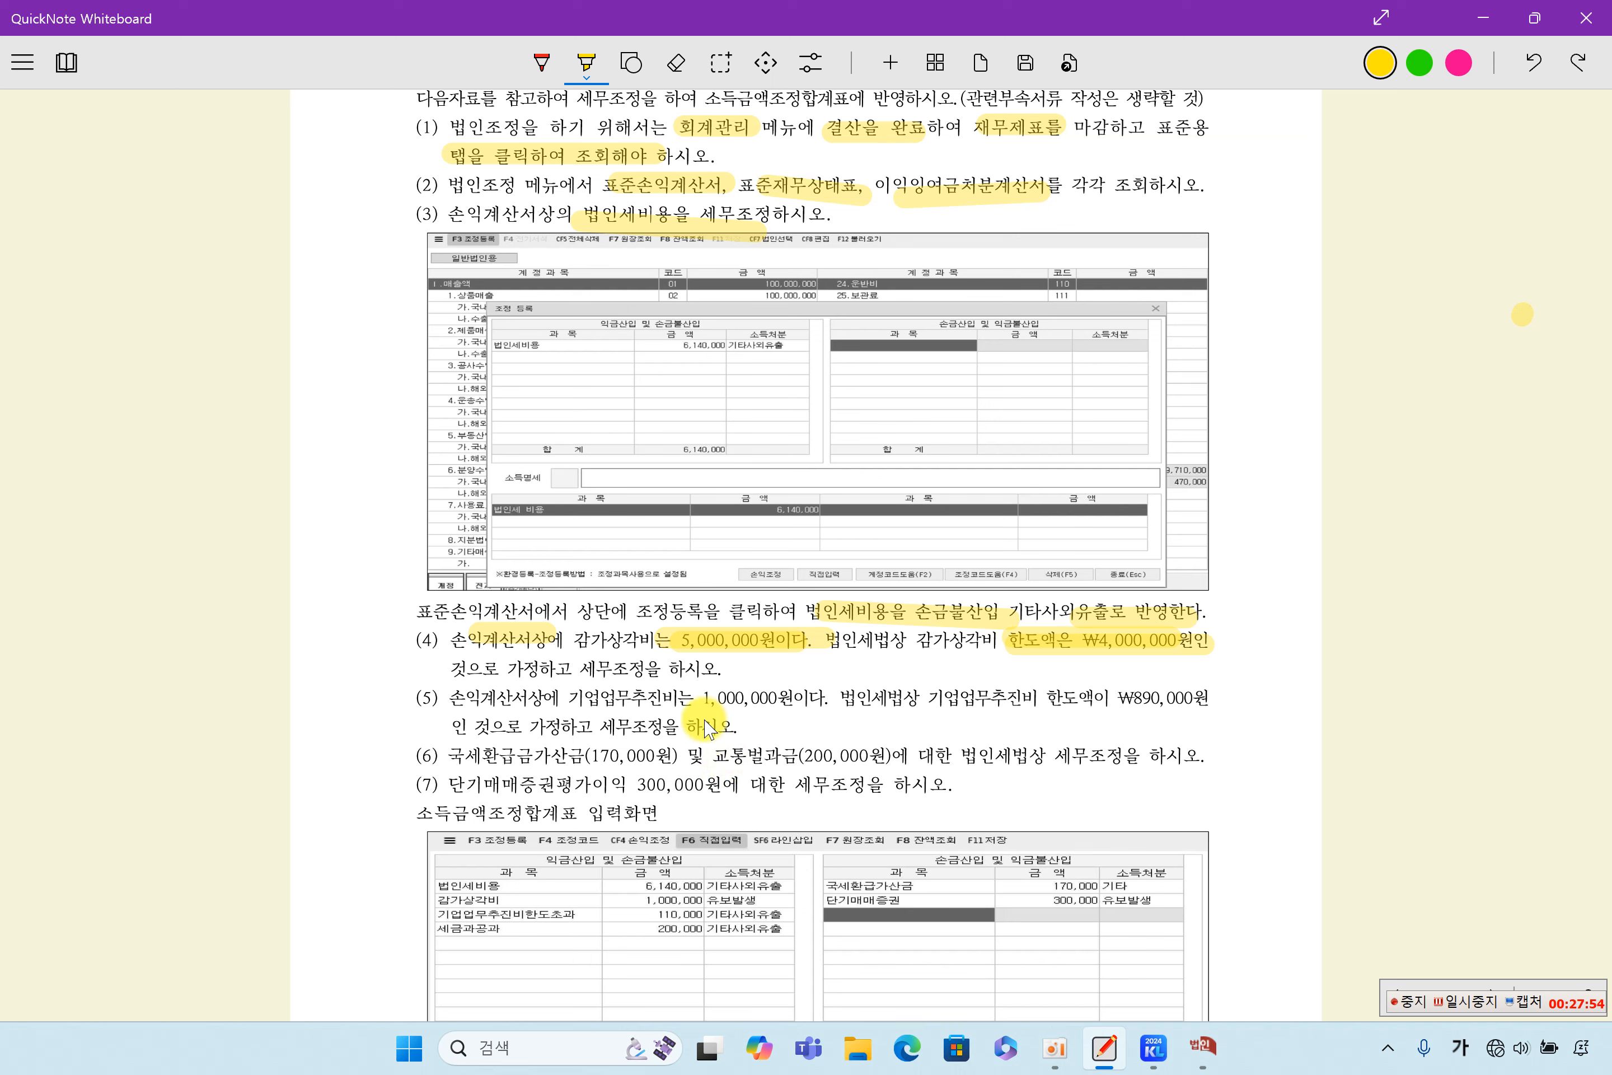
- Highlight 1,000,000원, 기업업무추진비 한도액 and ₩890,000원 in item (5) of the problem text
drag(677, 709, 787, 709)
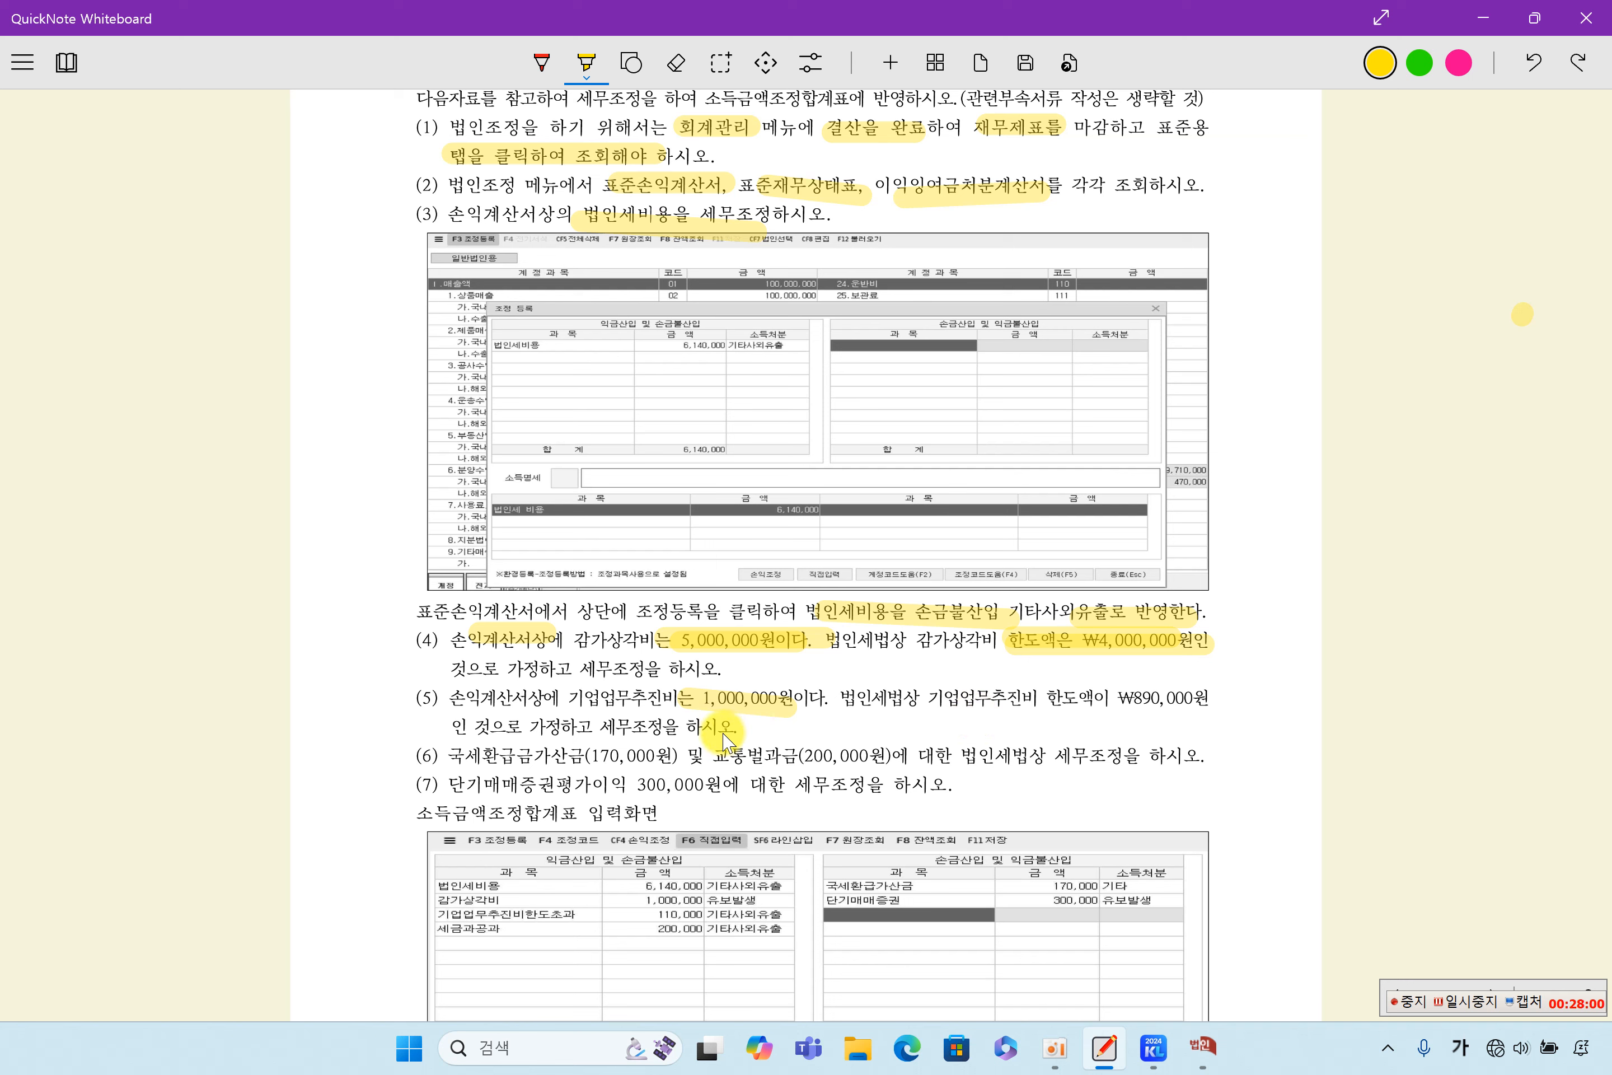
drag(947, 703, 1089, 709)
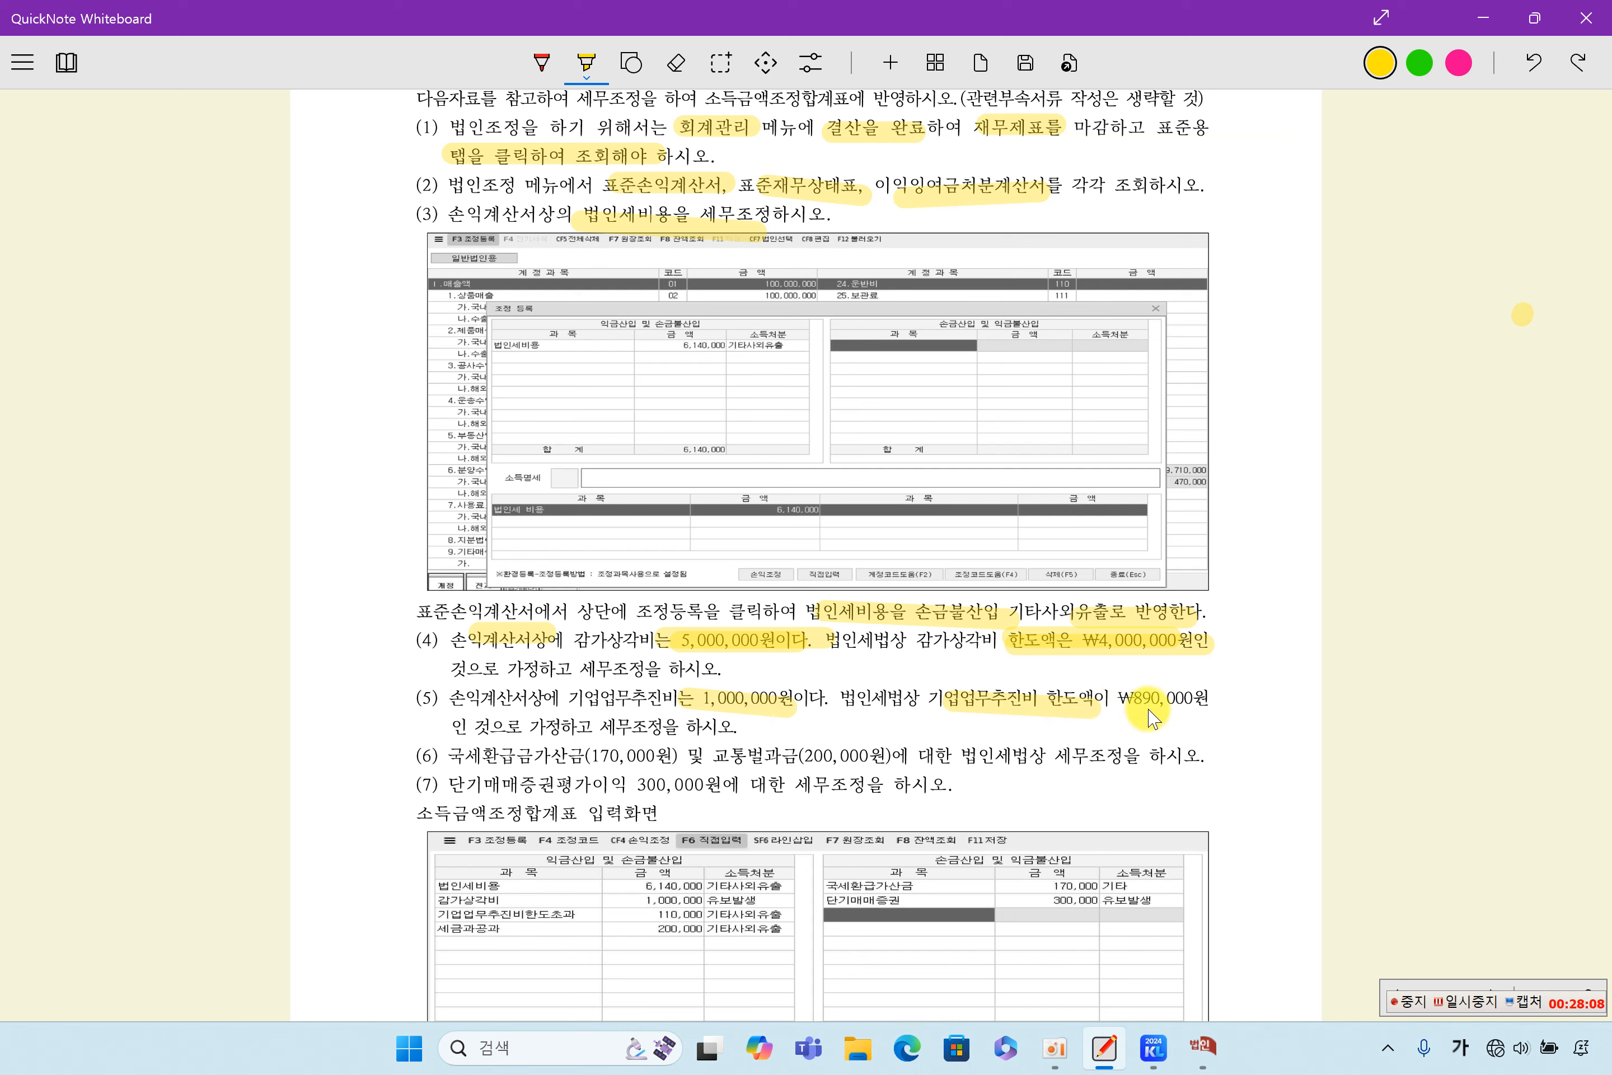
drag(1120, 699, 1215, 699)
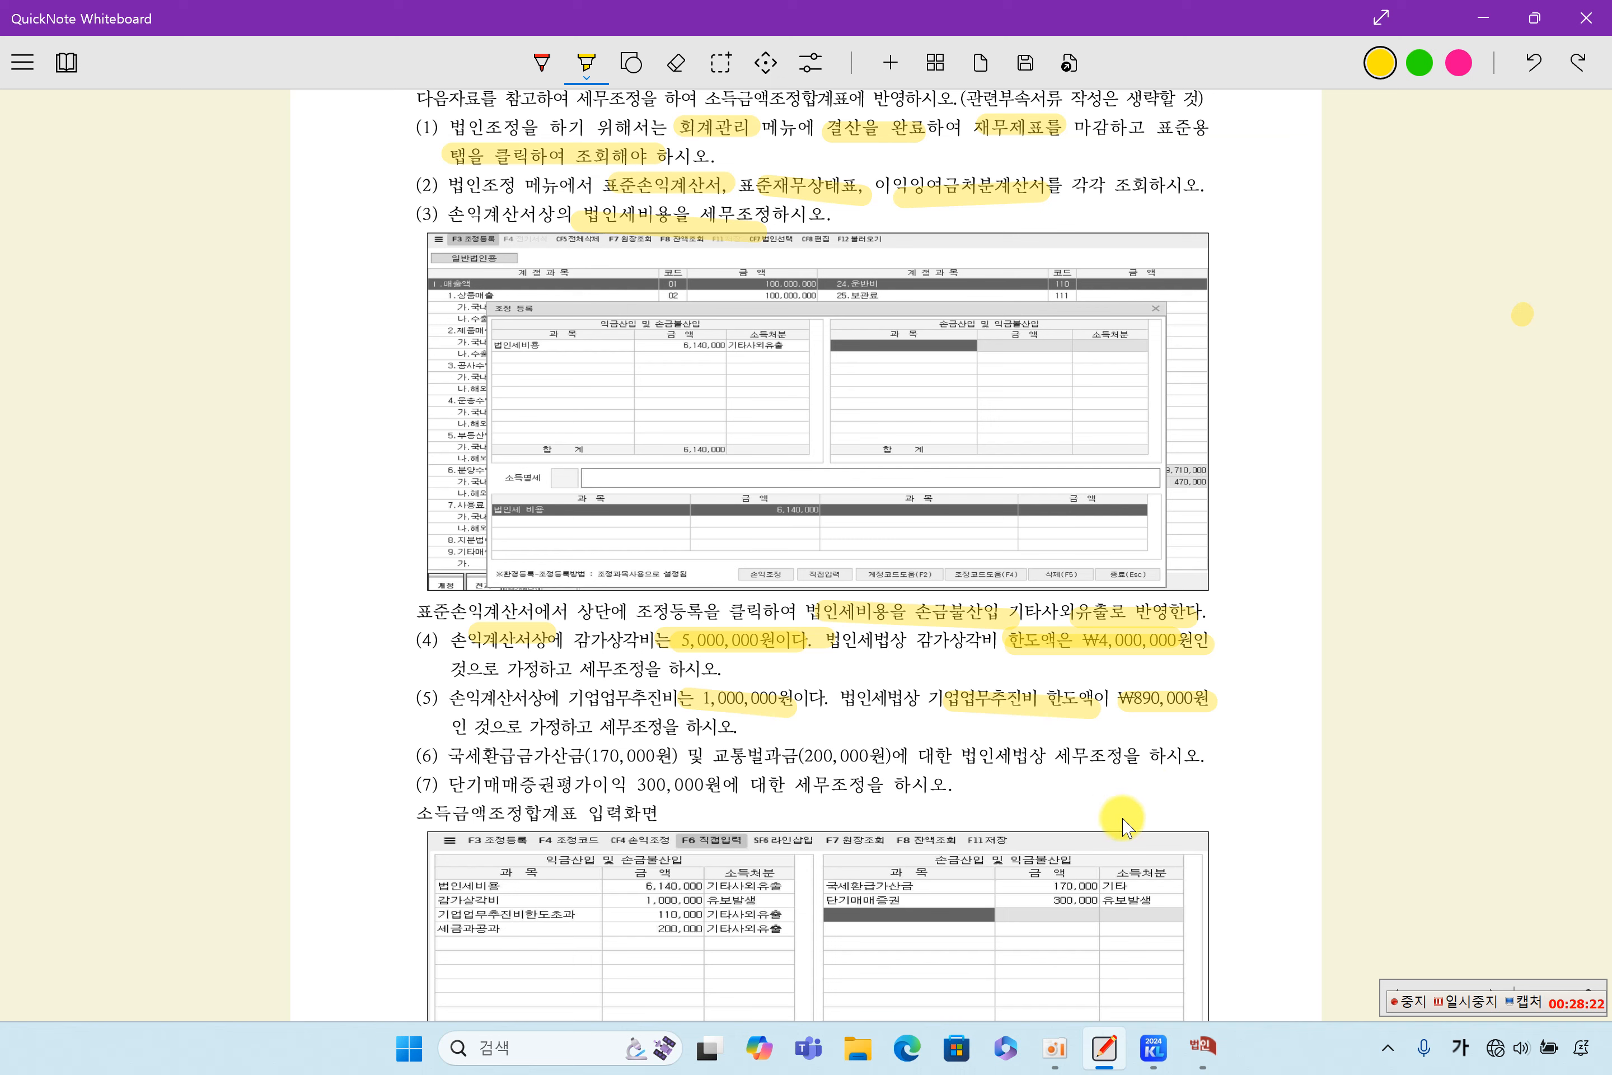
scroll(908, 929, down, 2)
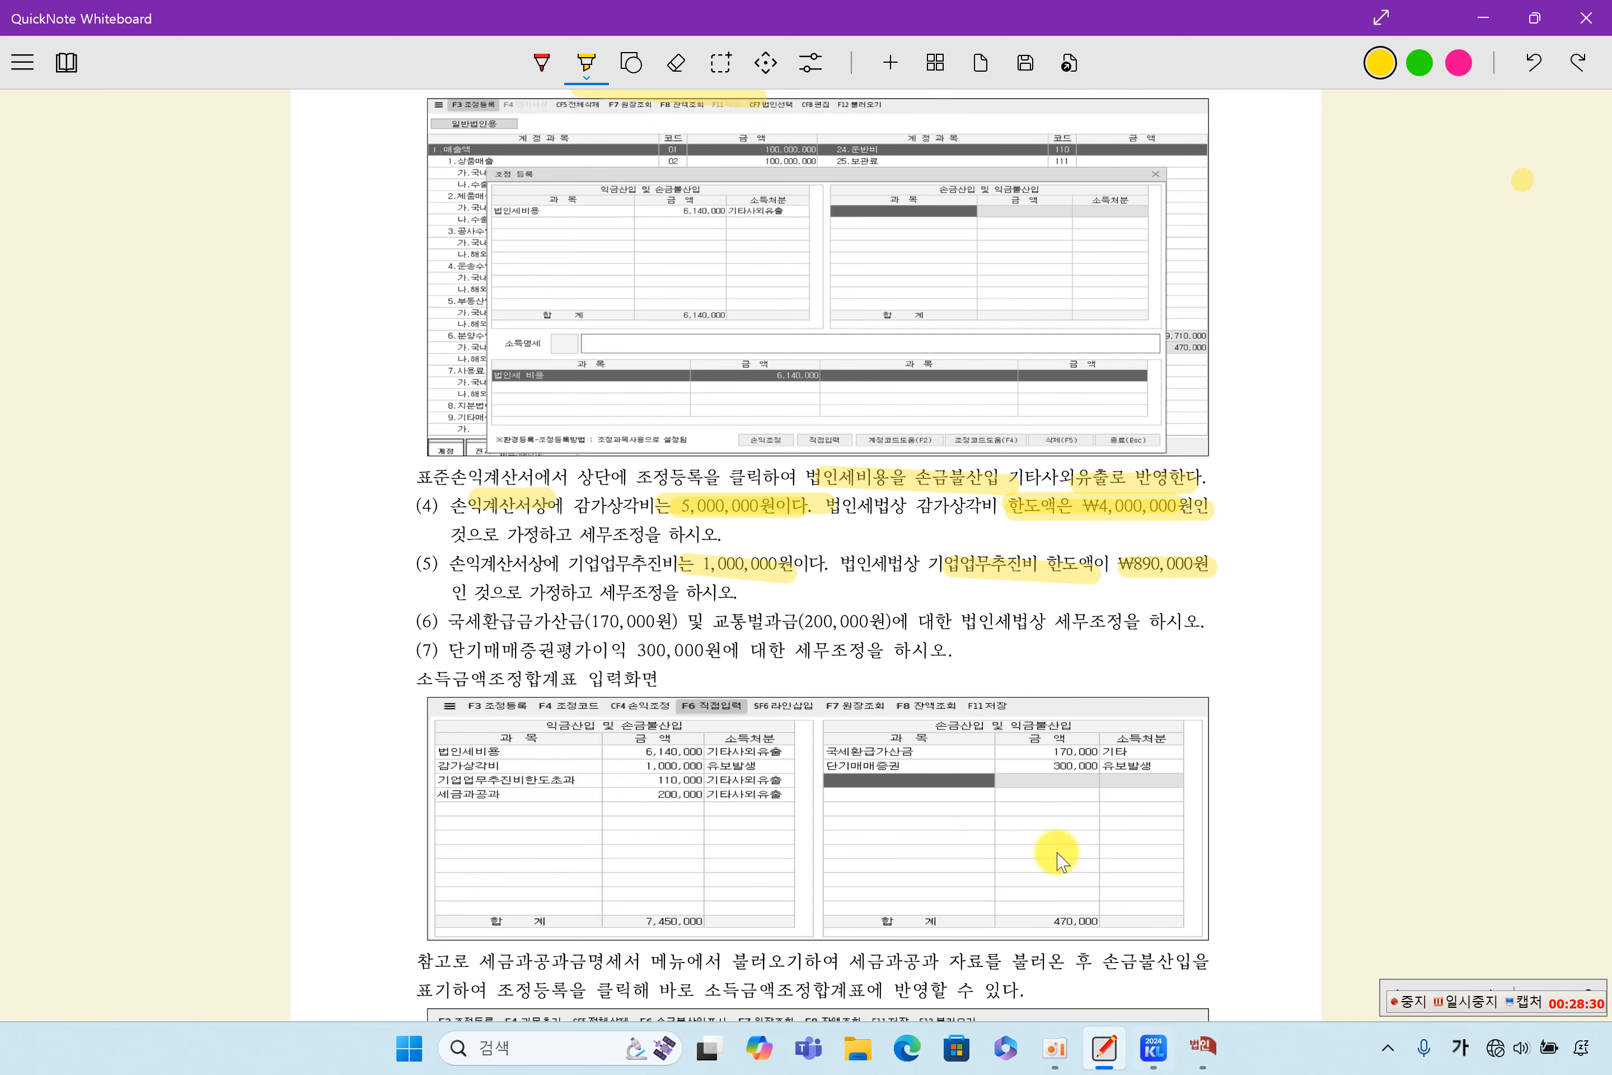
- Switch to 소득금액조정합계표및명세서 and enter 기업업무추진비한도초과 as the 과목 in the row below 감가상각비
click(1202, 1045)
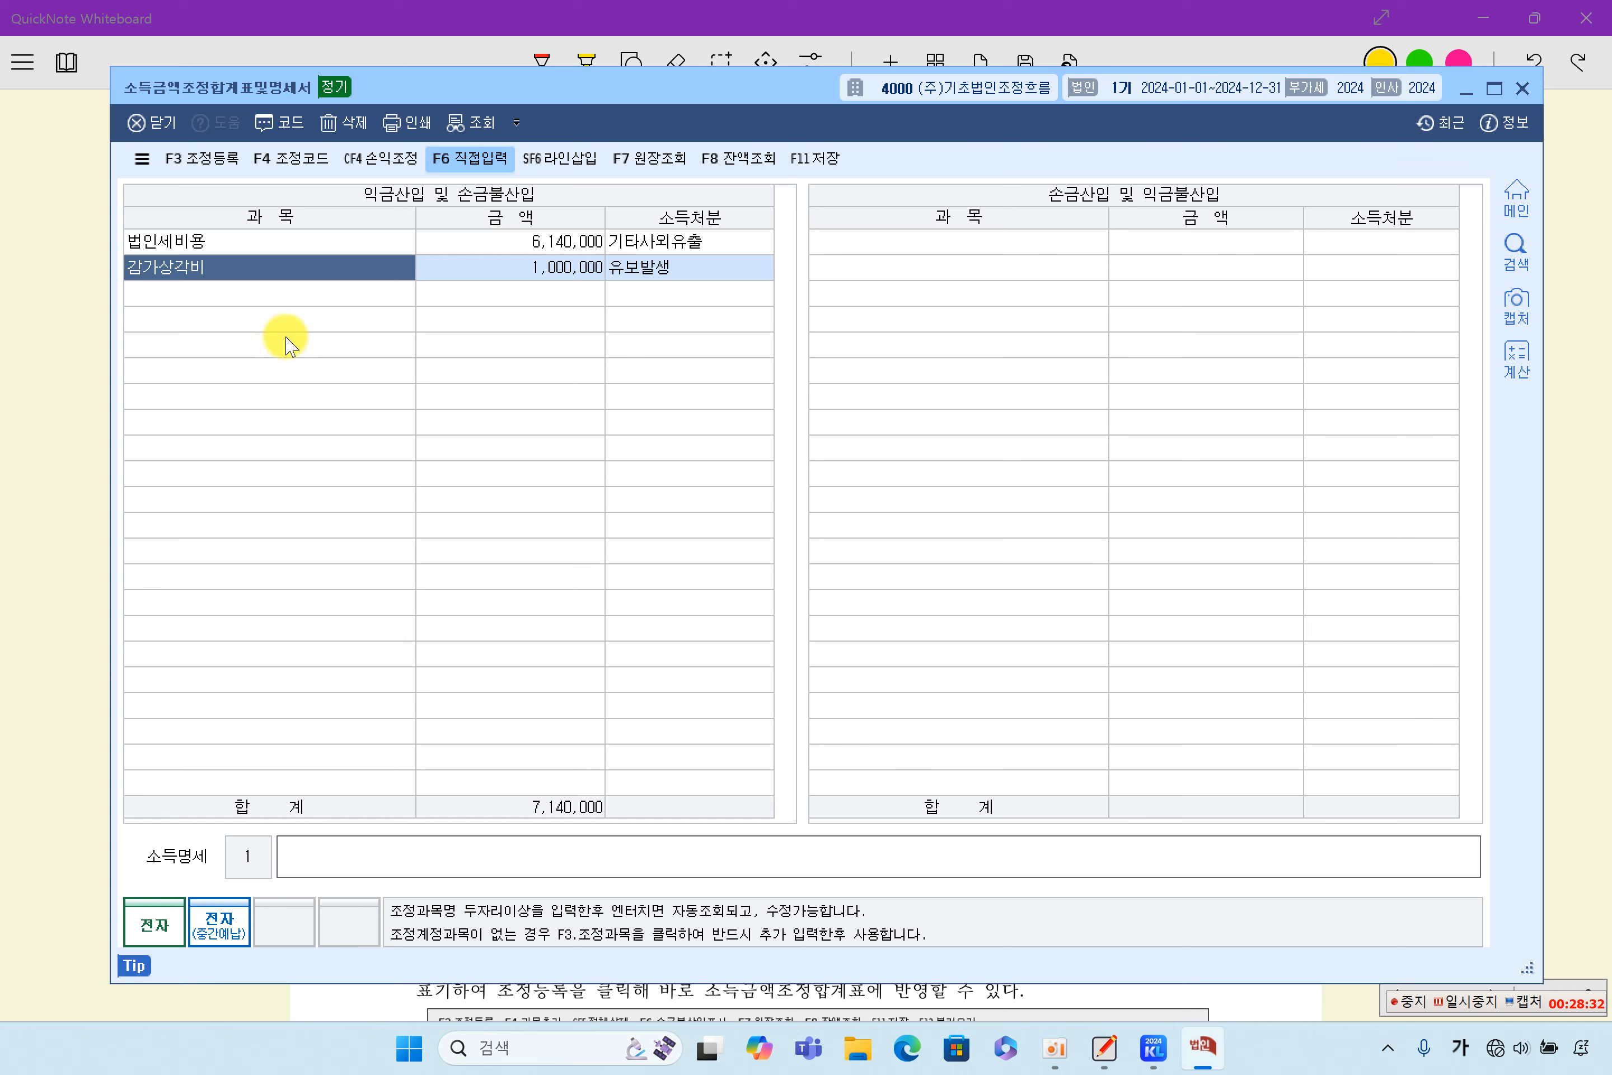
click(252, 292)
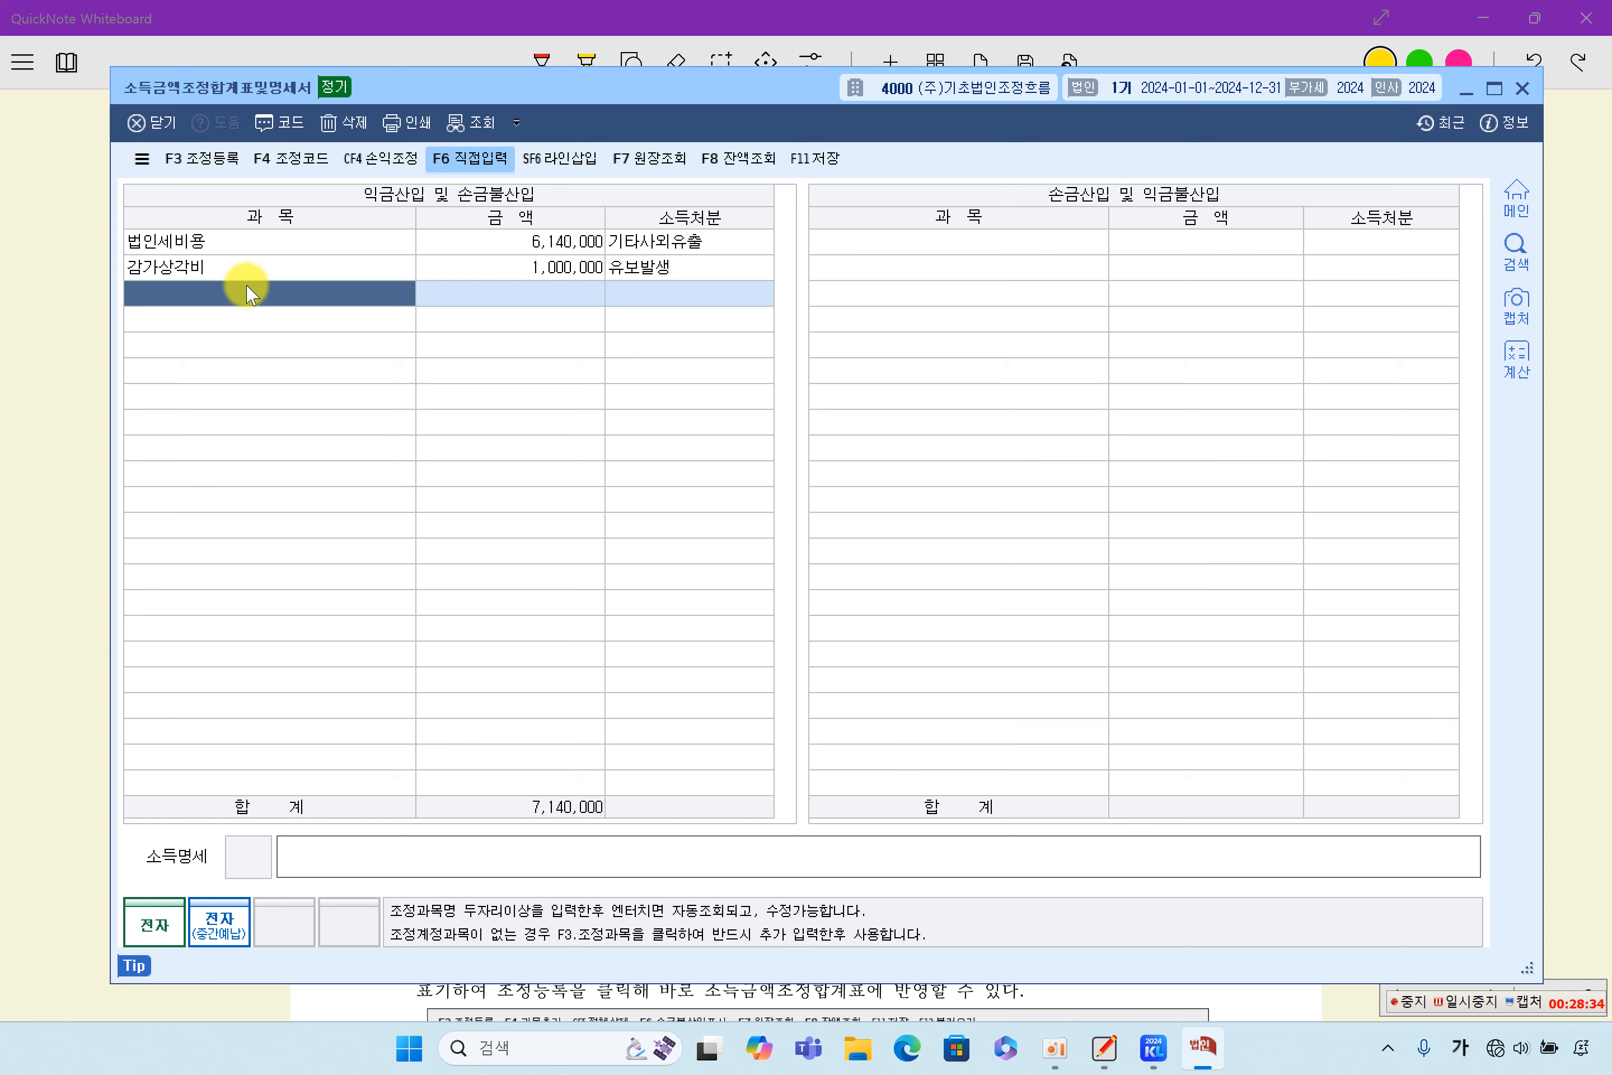
text(ㄱ)
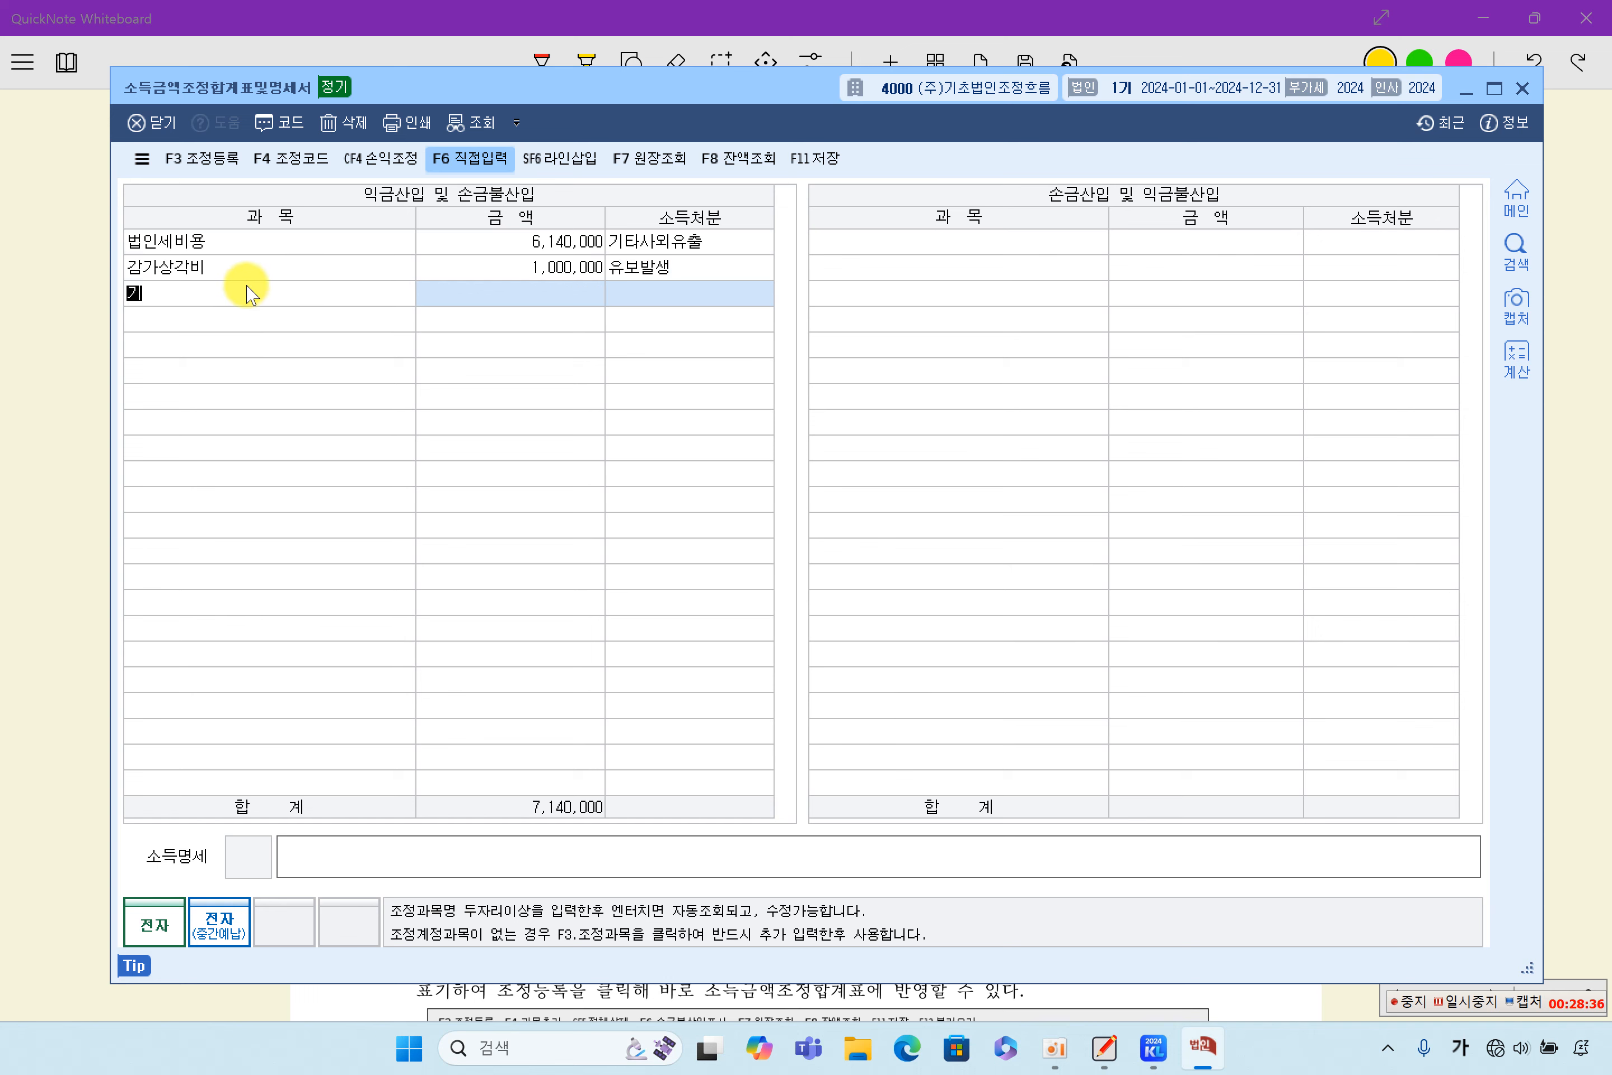
text(업업무)
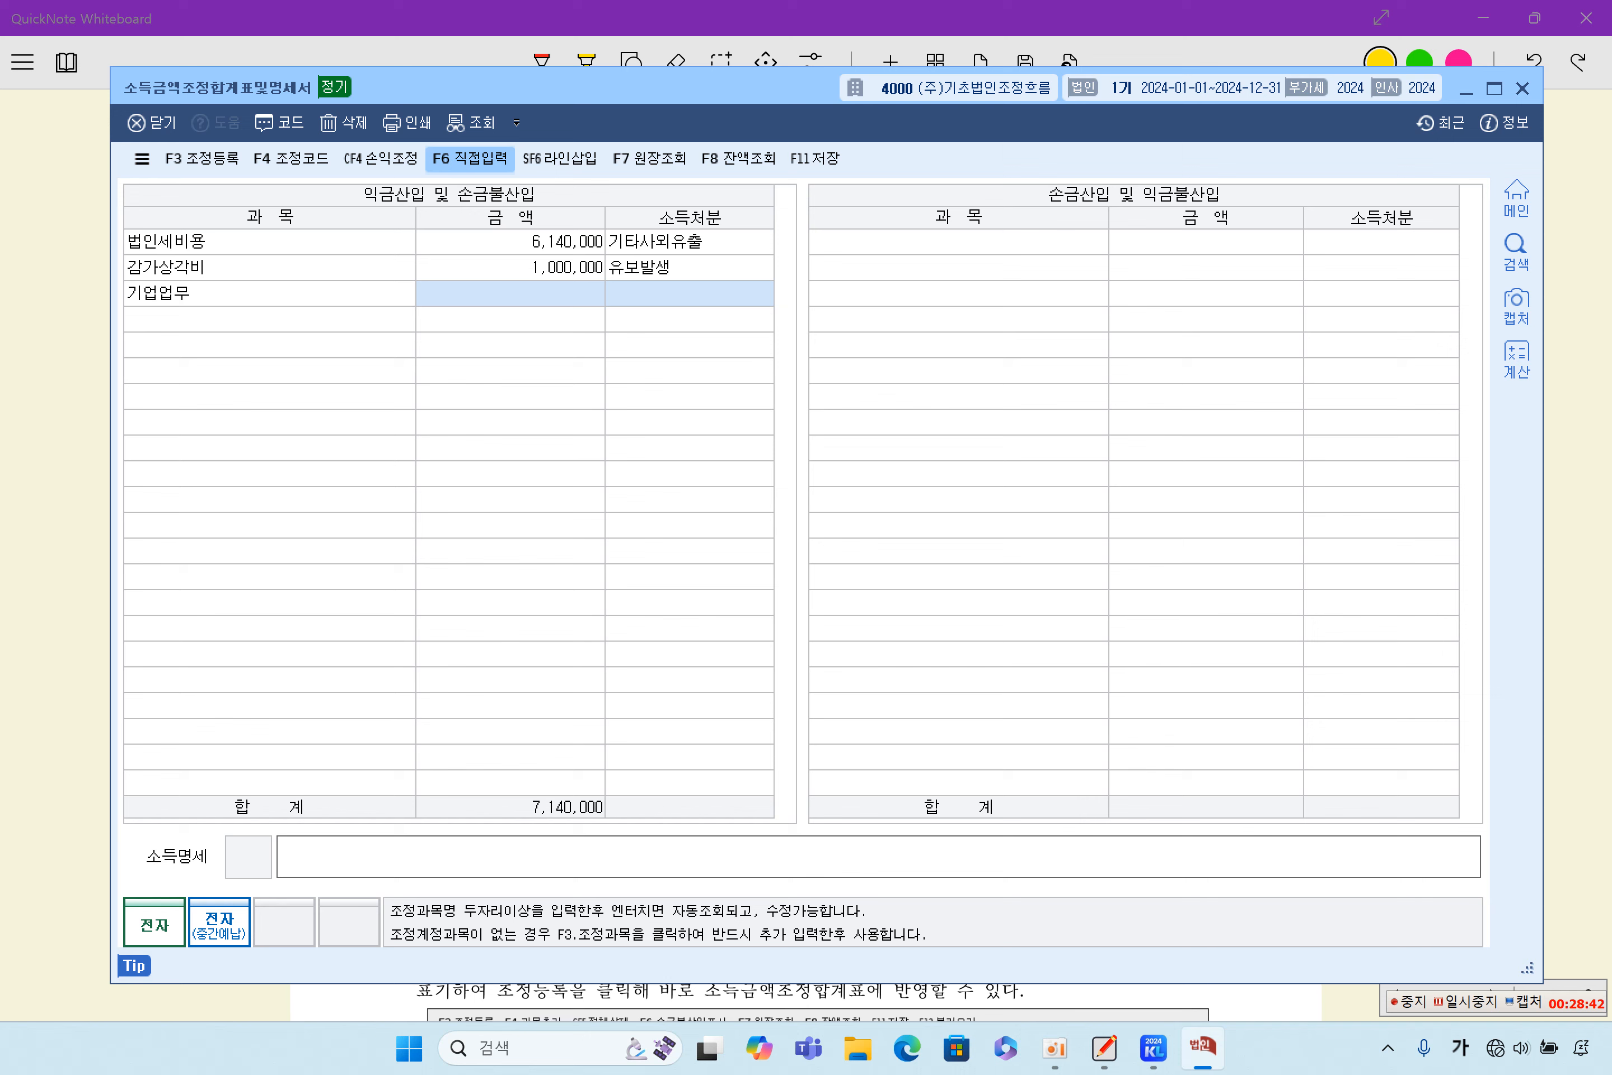
key(Return)
click(248, 293)
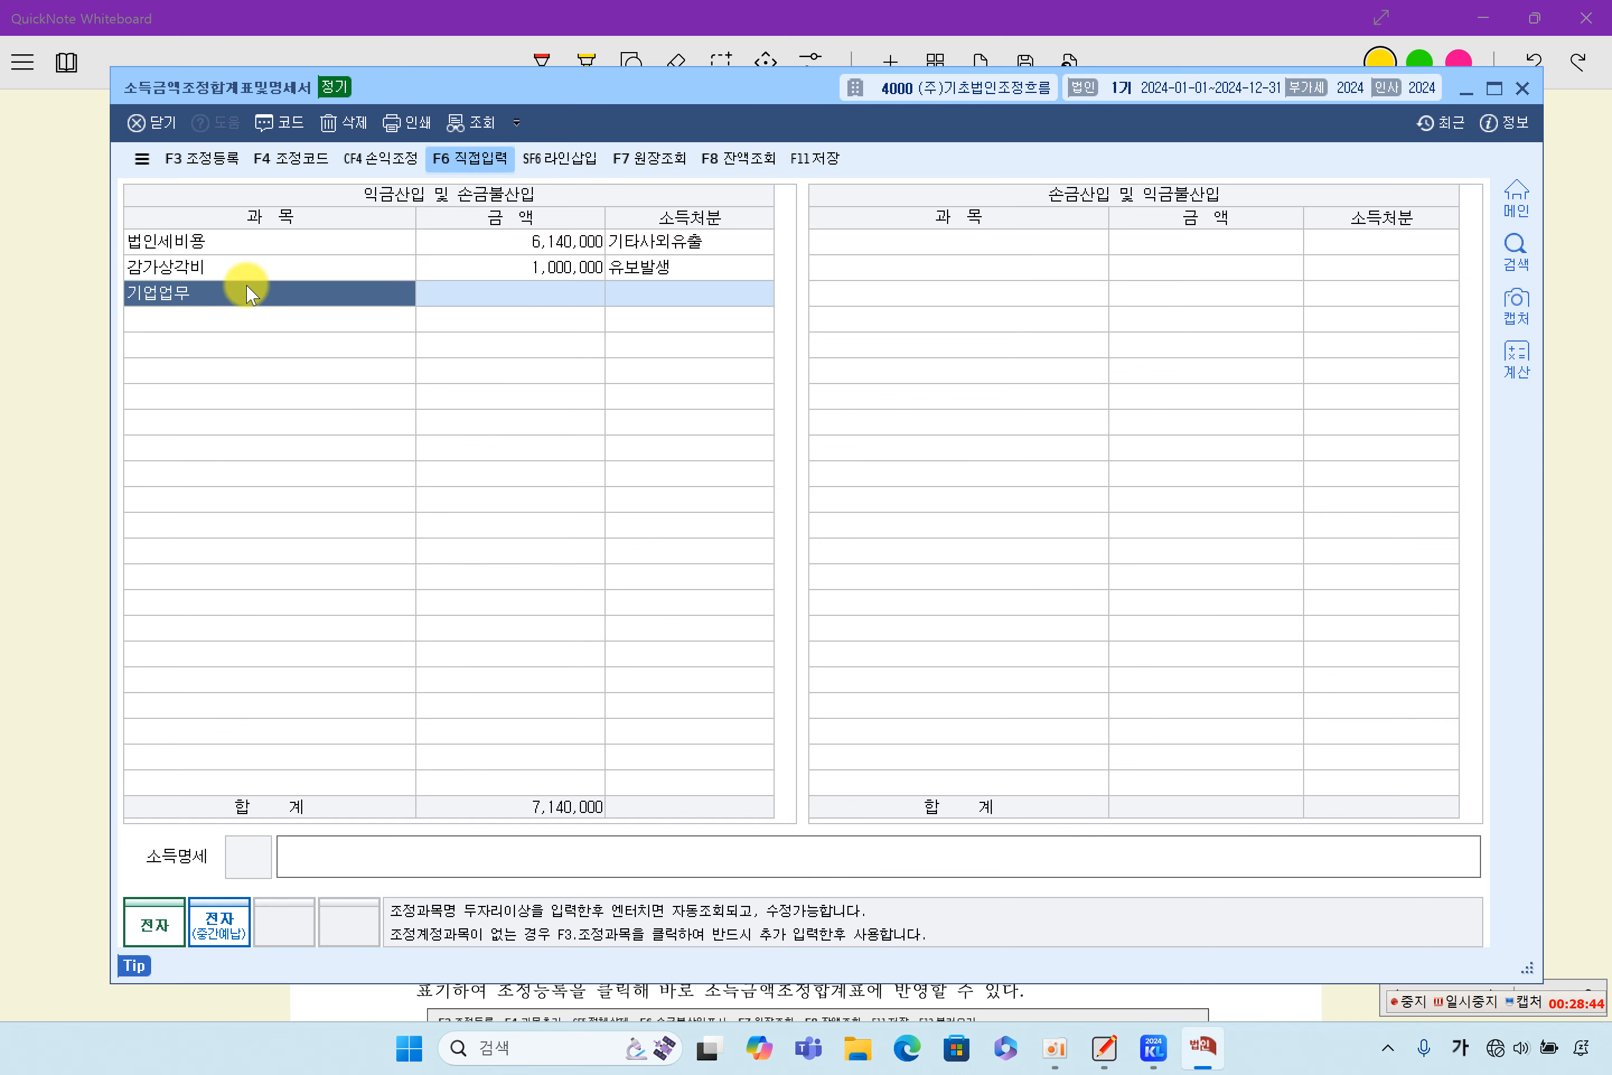
text(기업업무접)
text(진ㅂ)
text( 한ㄷ)
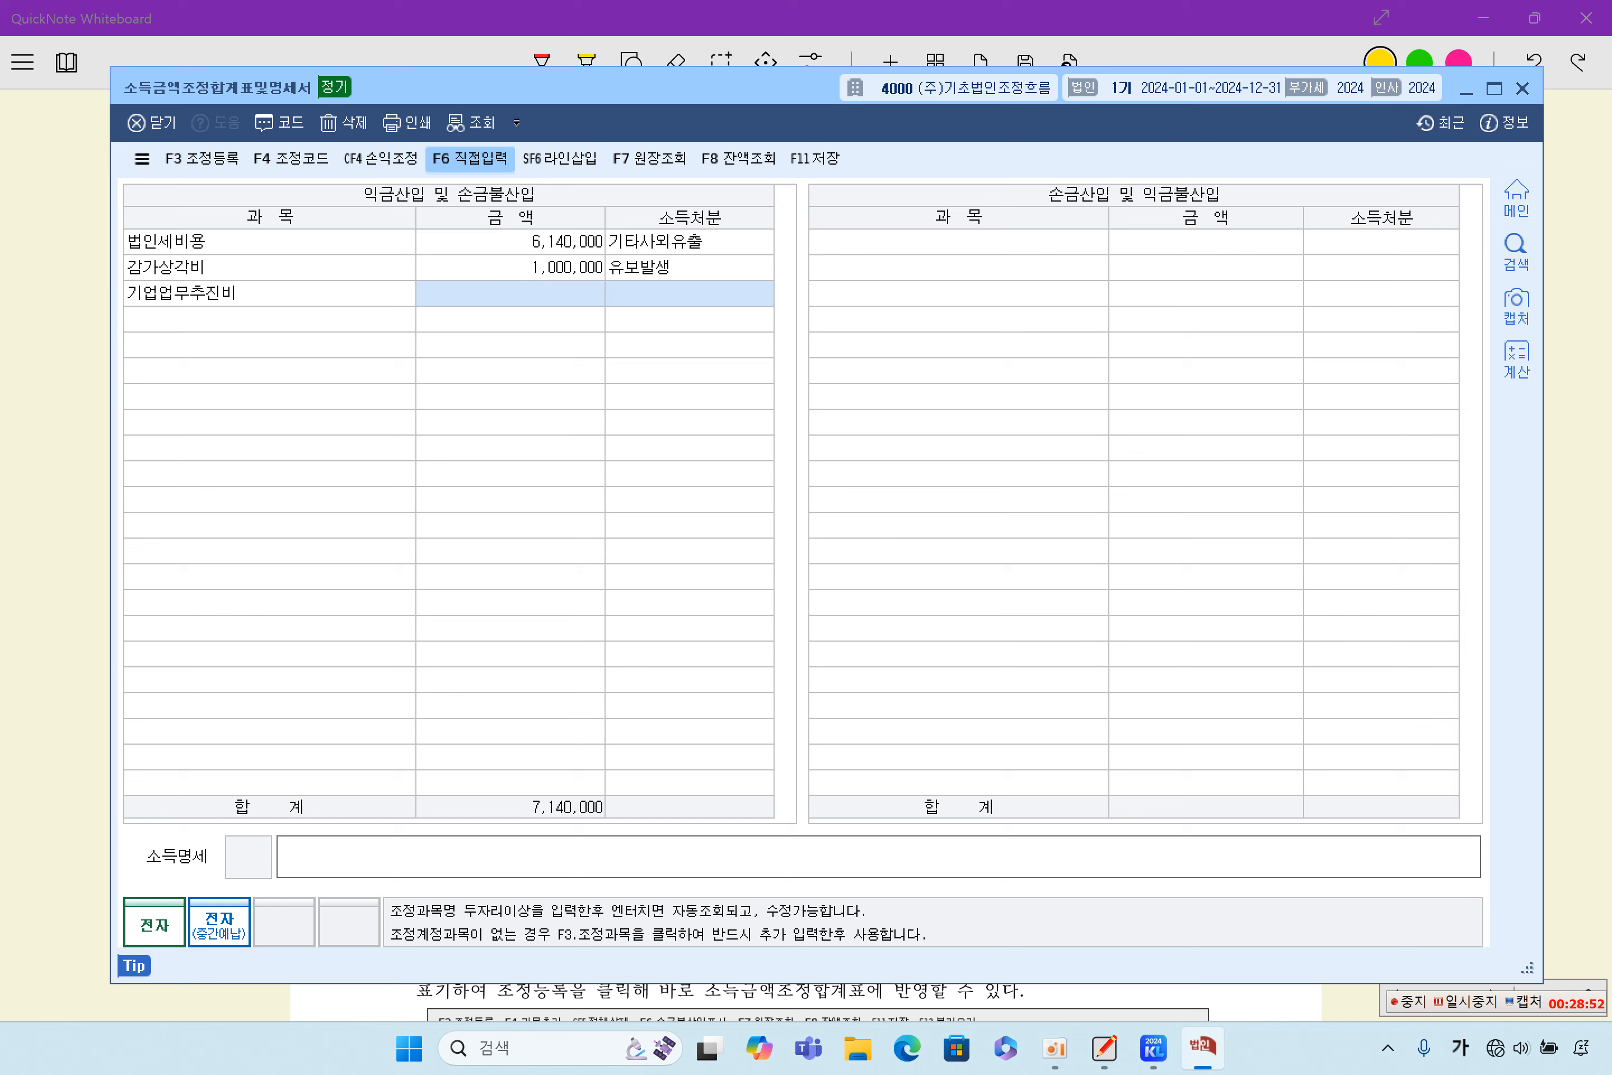
text(한도초과)
key(Return)
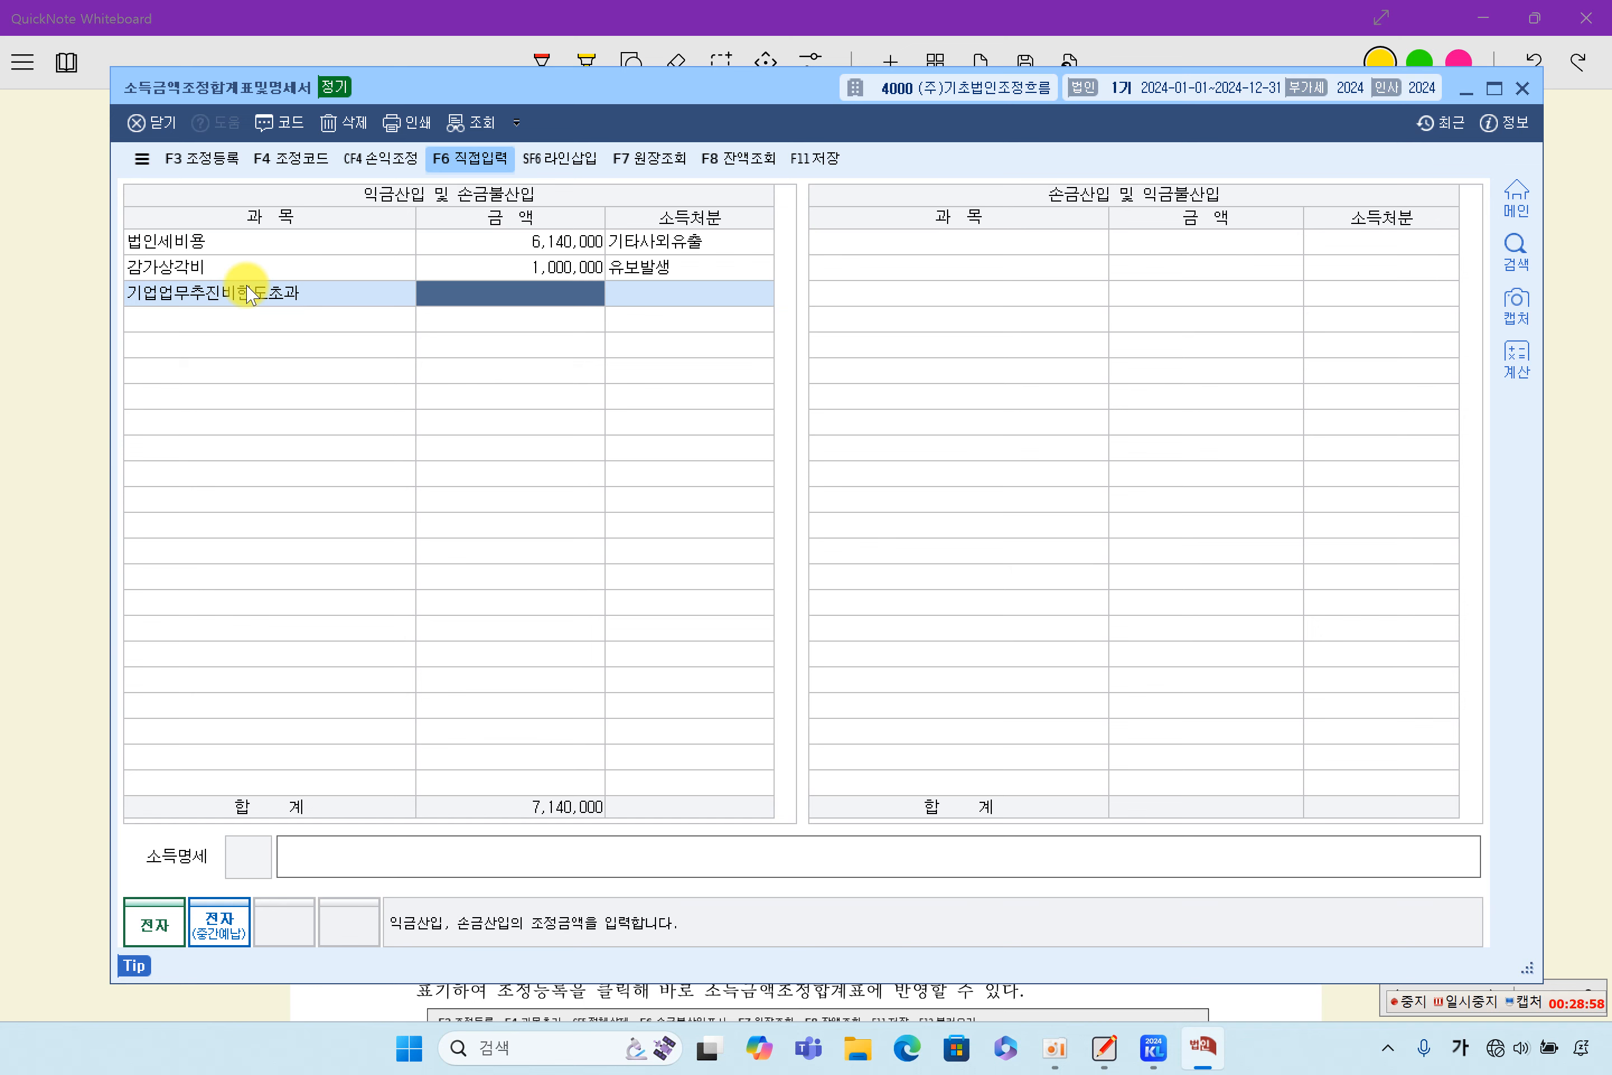
- Set the 기업업무추진비한도초과 amount to 110,000 and its 소득처분 to 기타사외유출
text(110,000)
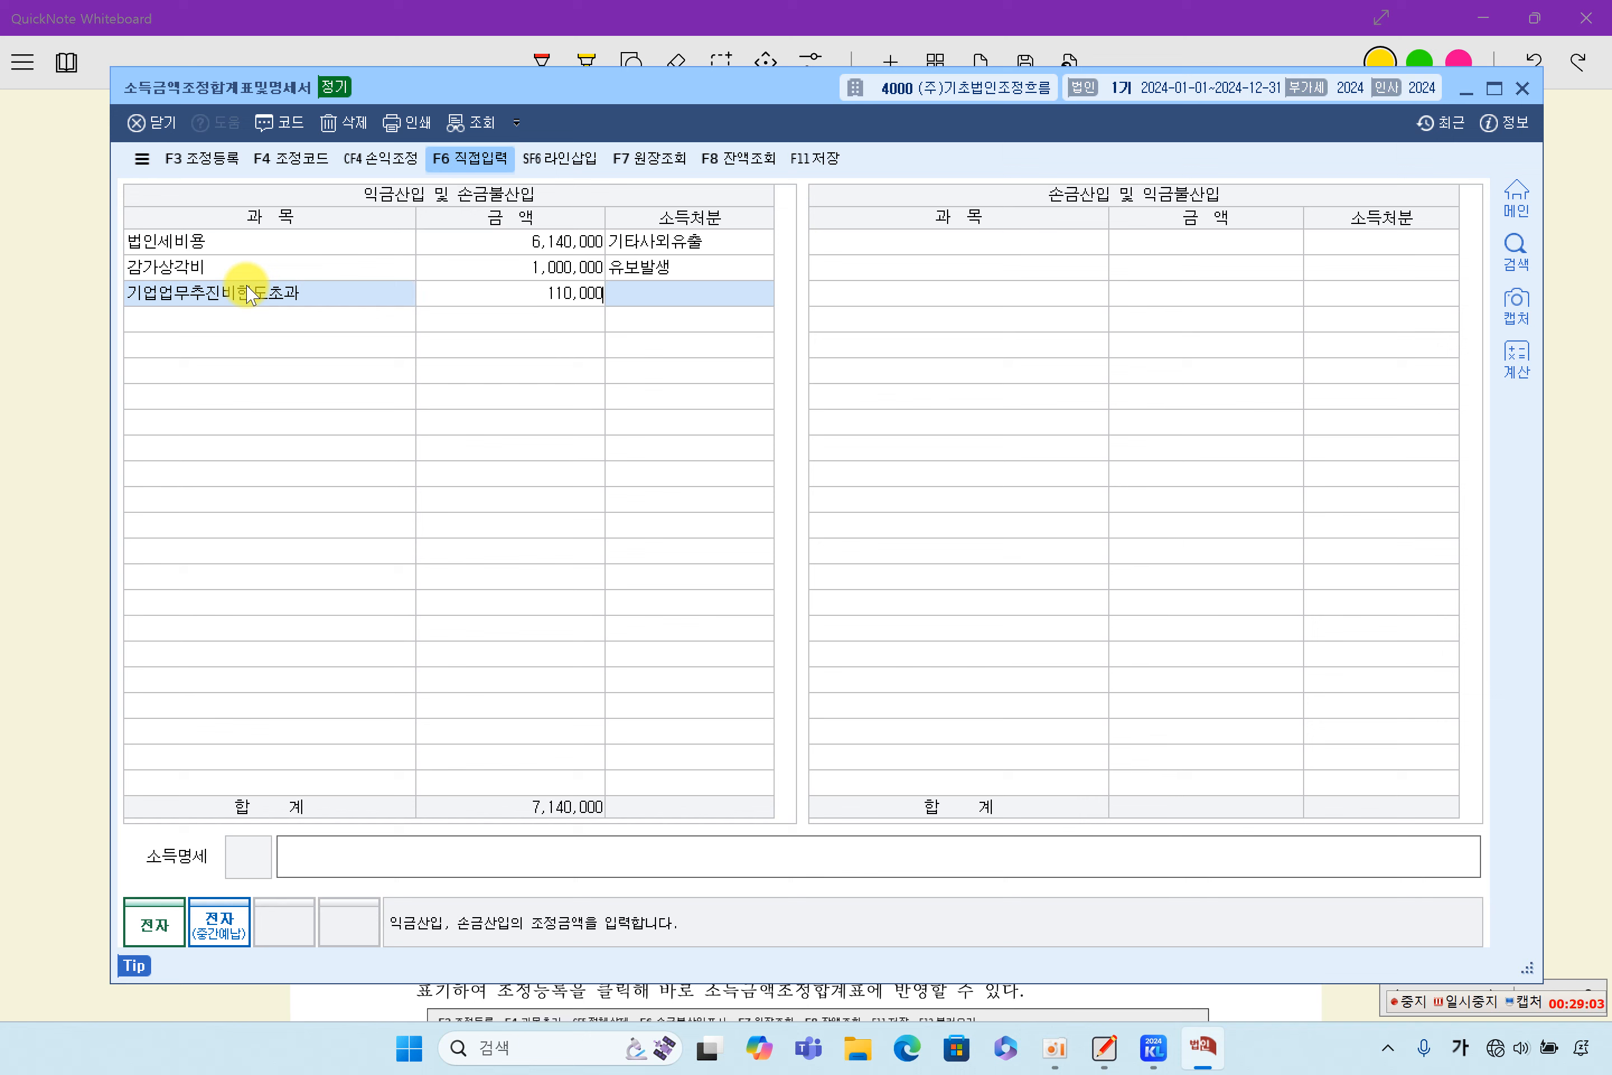
key(Return)
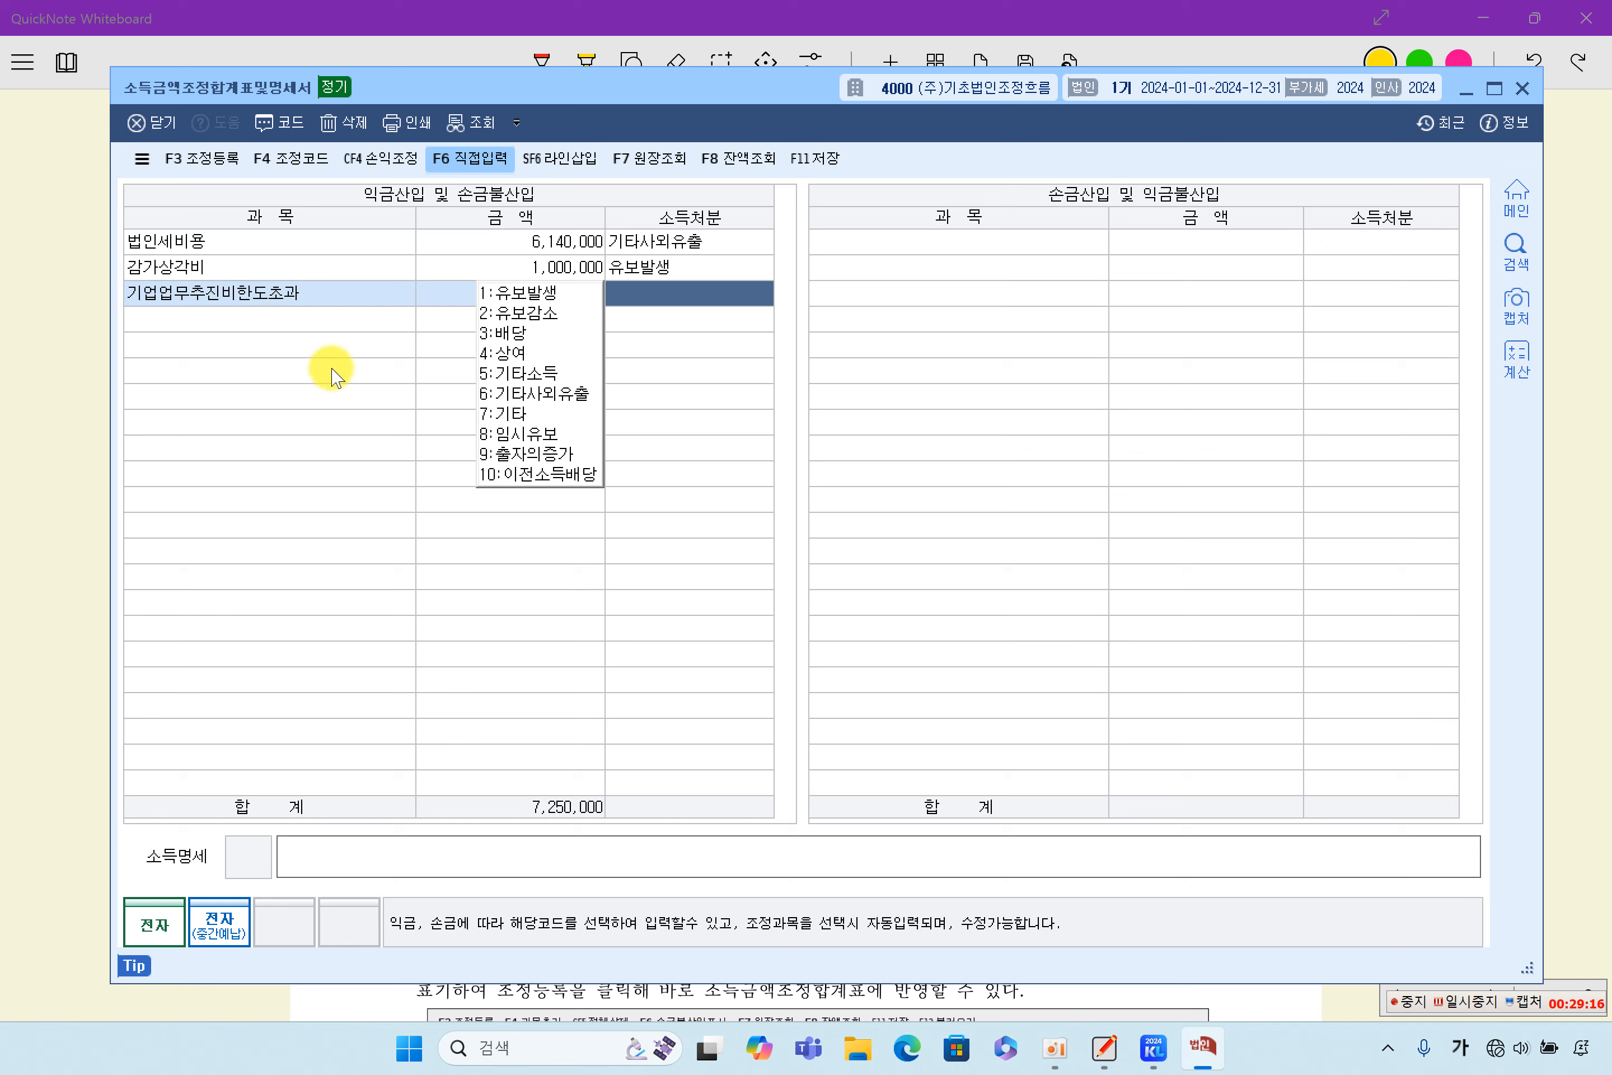
click(553, 398)
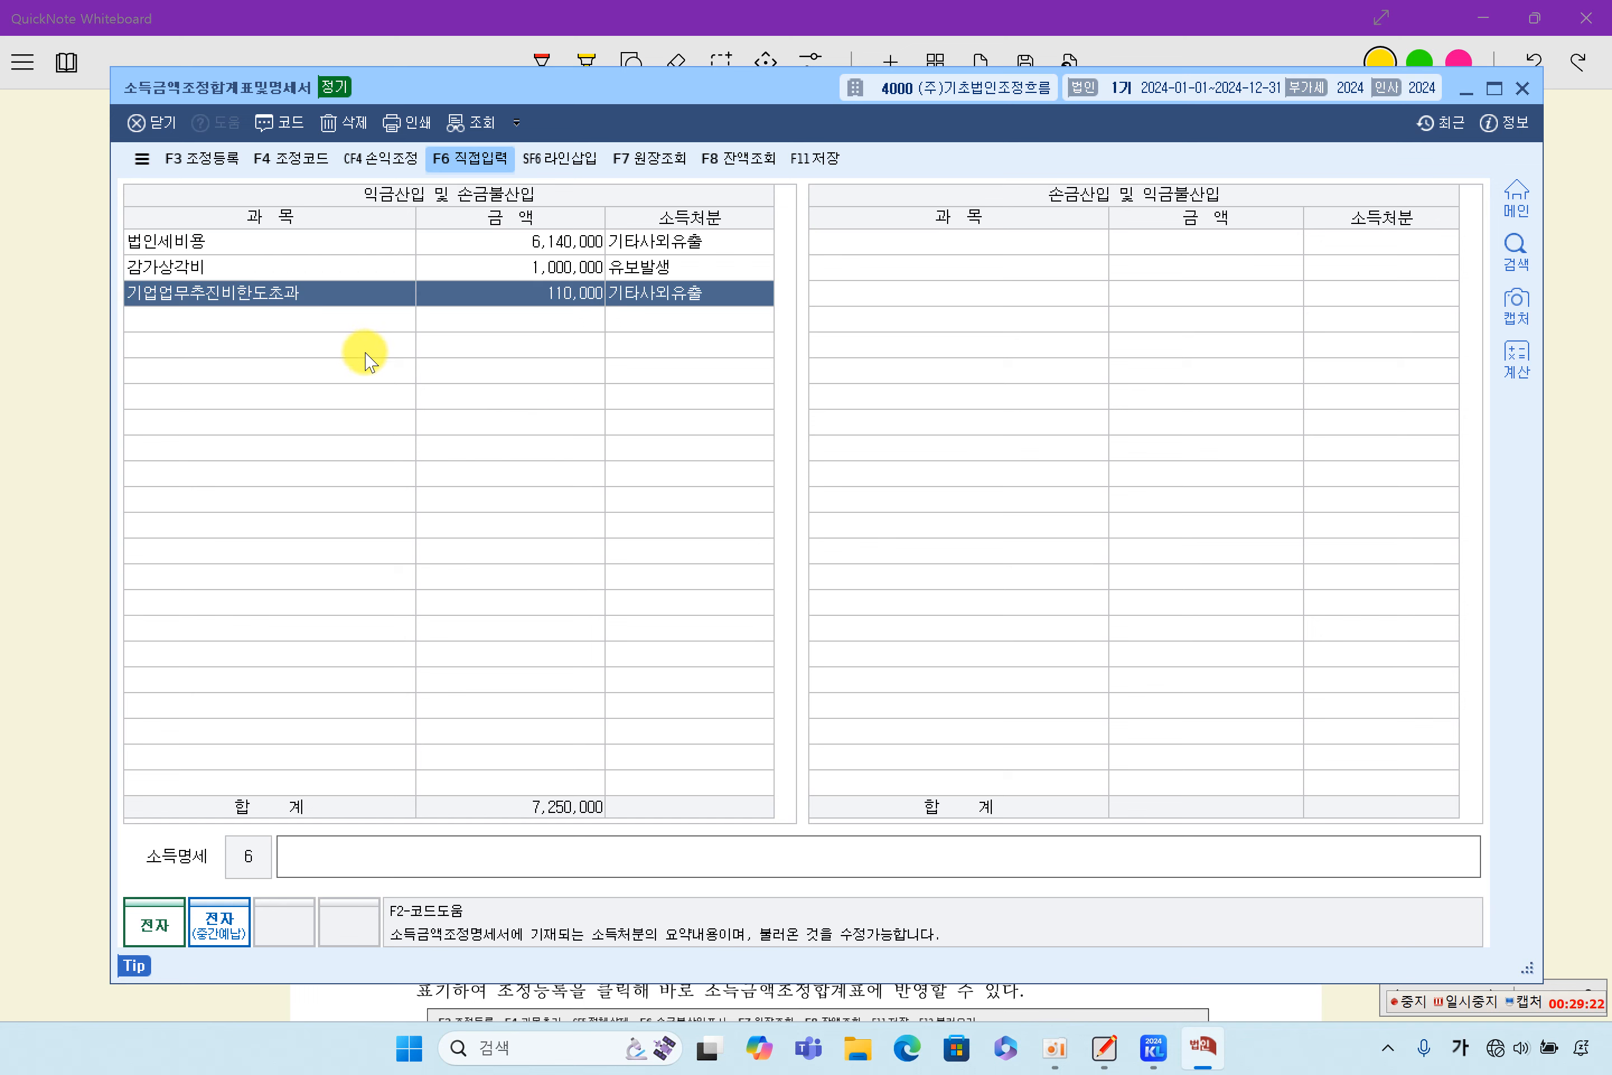
click(336, 298)
click(335, 317)
click(338, 299)
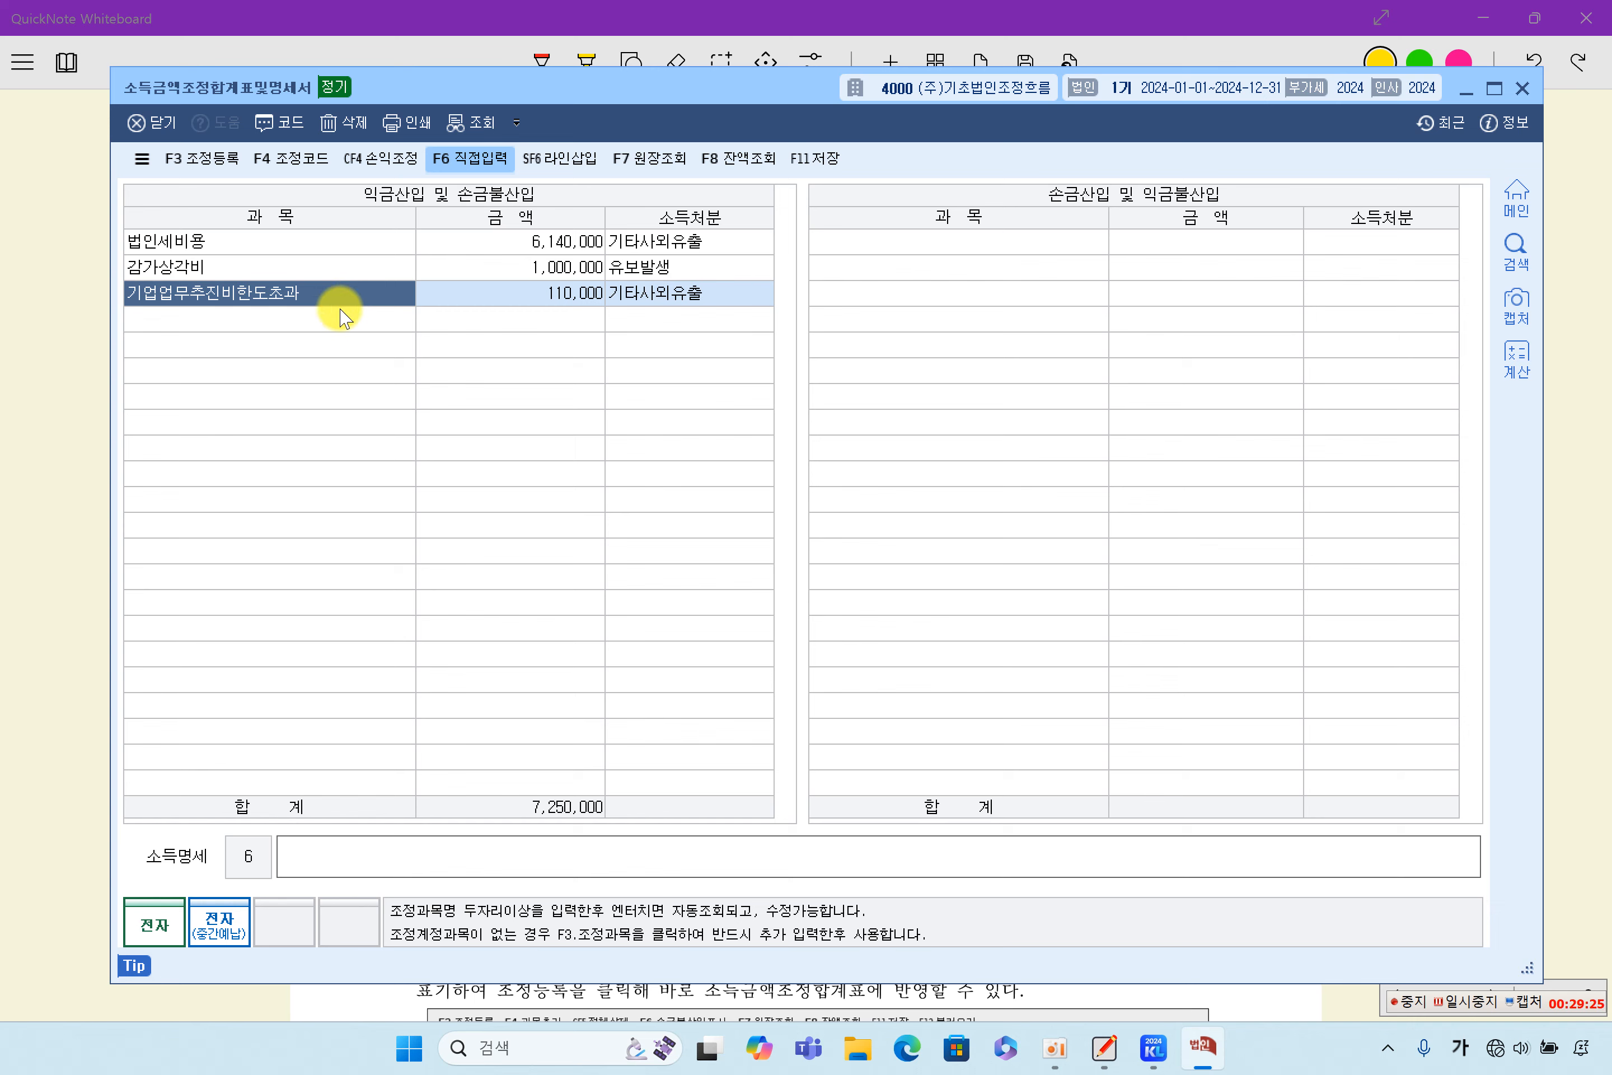
- Return to QuickNote Whiteboard and highlight 국세환급금가산금(170,000원) and 교통벌과금(200,000원) in item (6)
click(81, 477)
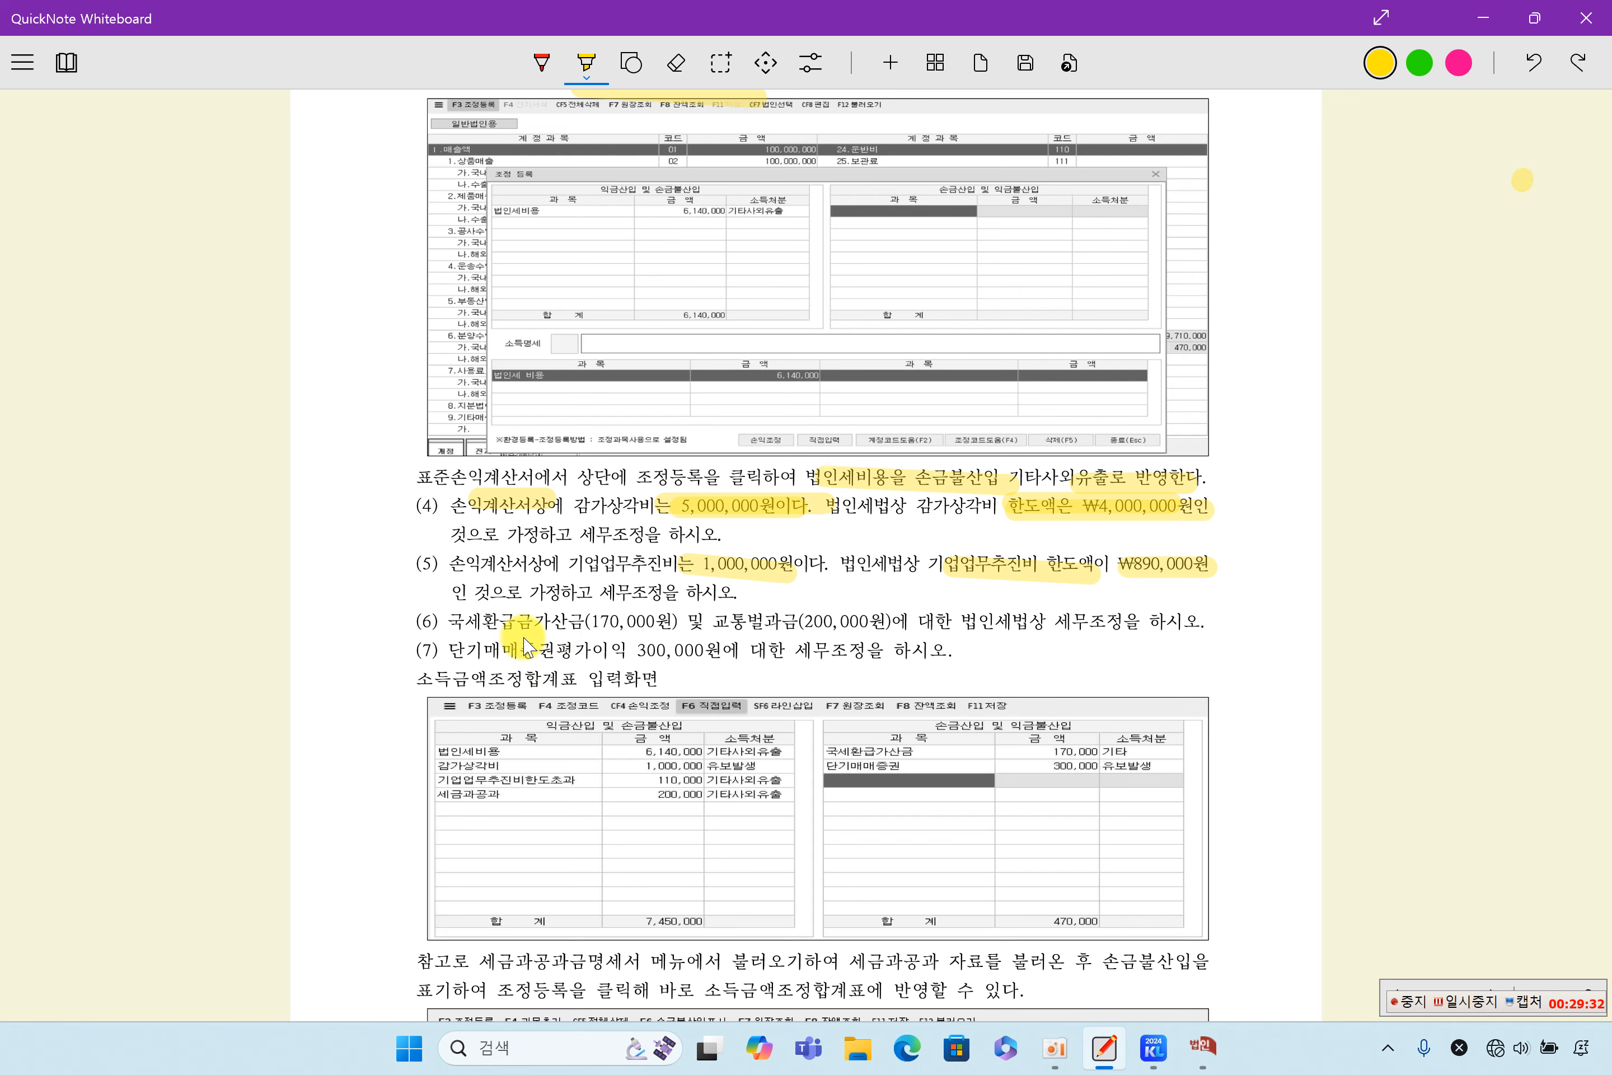
drag(447, 620, 655, 621)
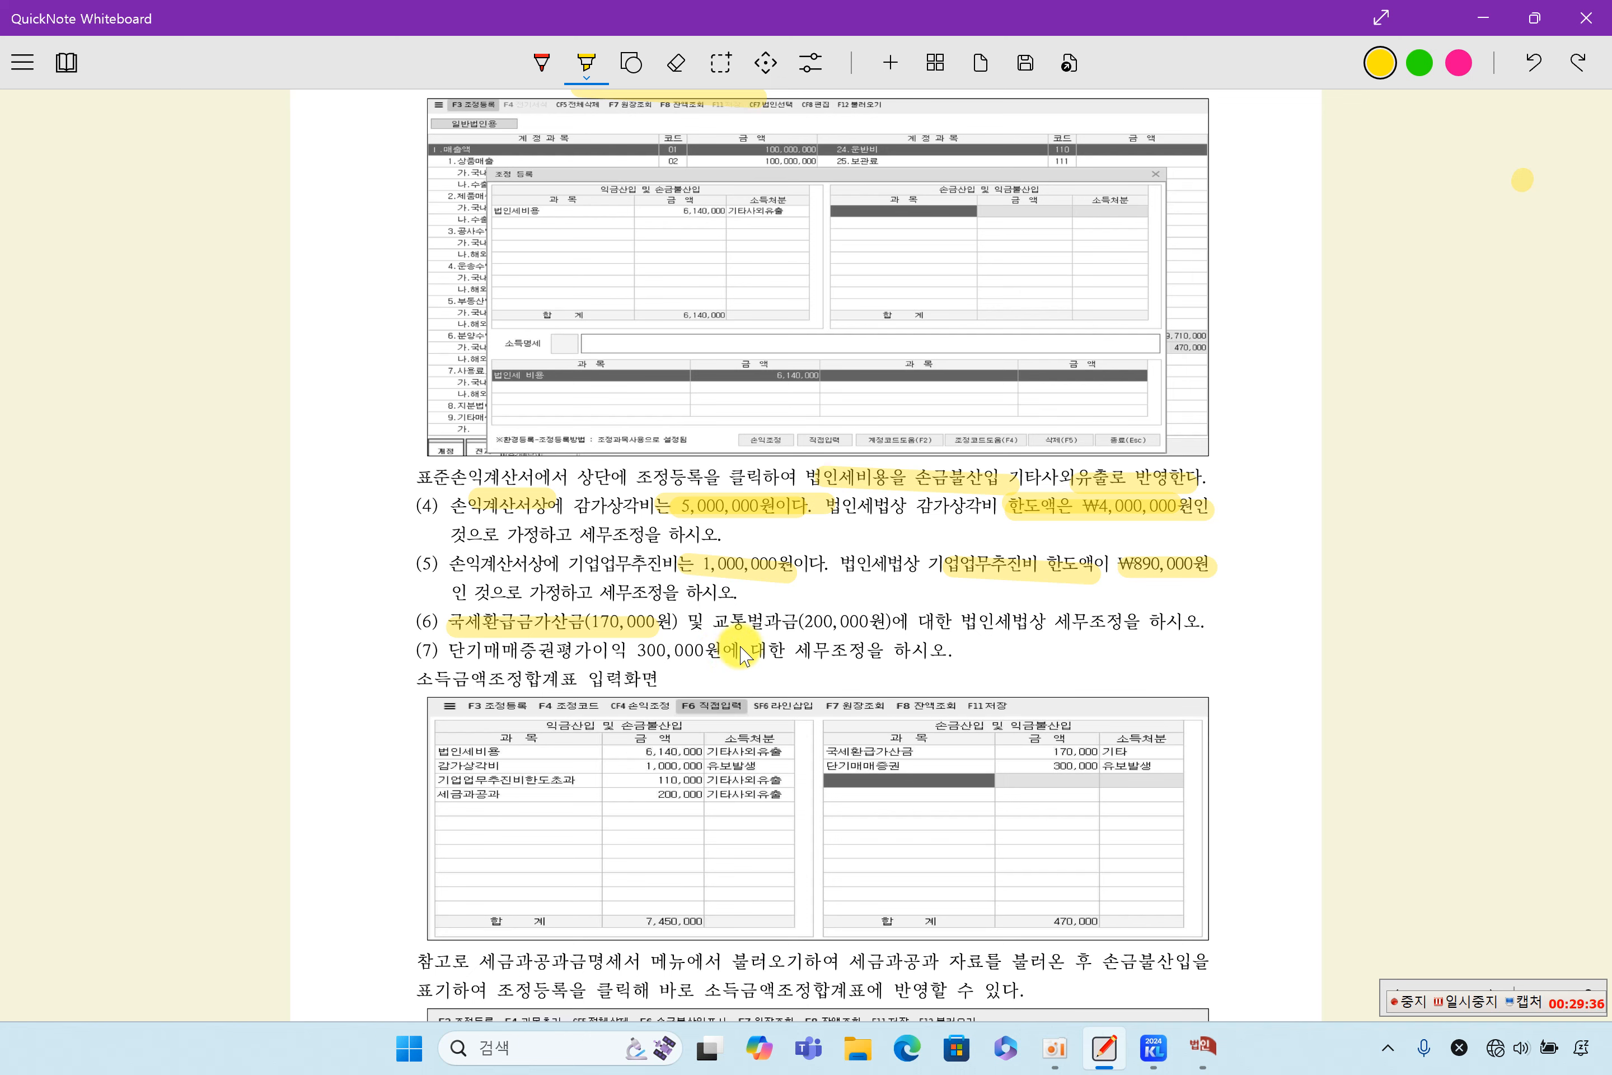
drag(710, 621, 887, 622)
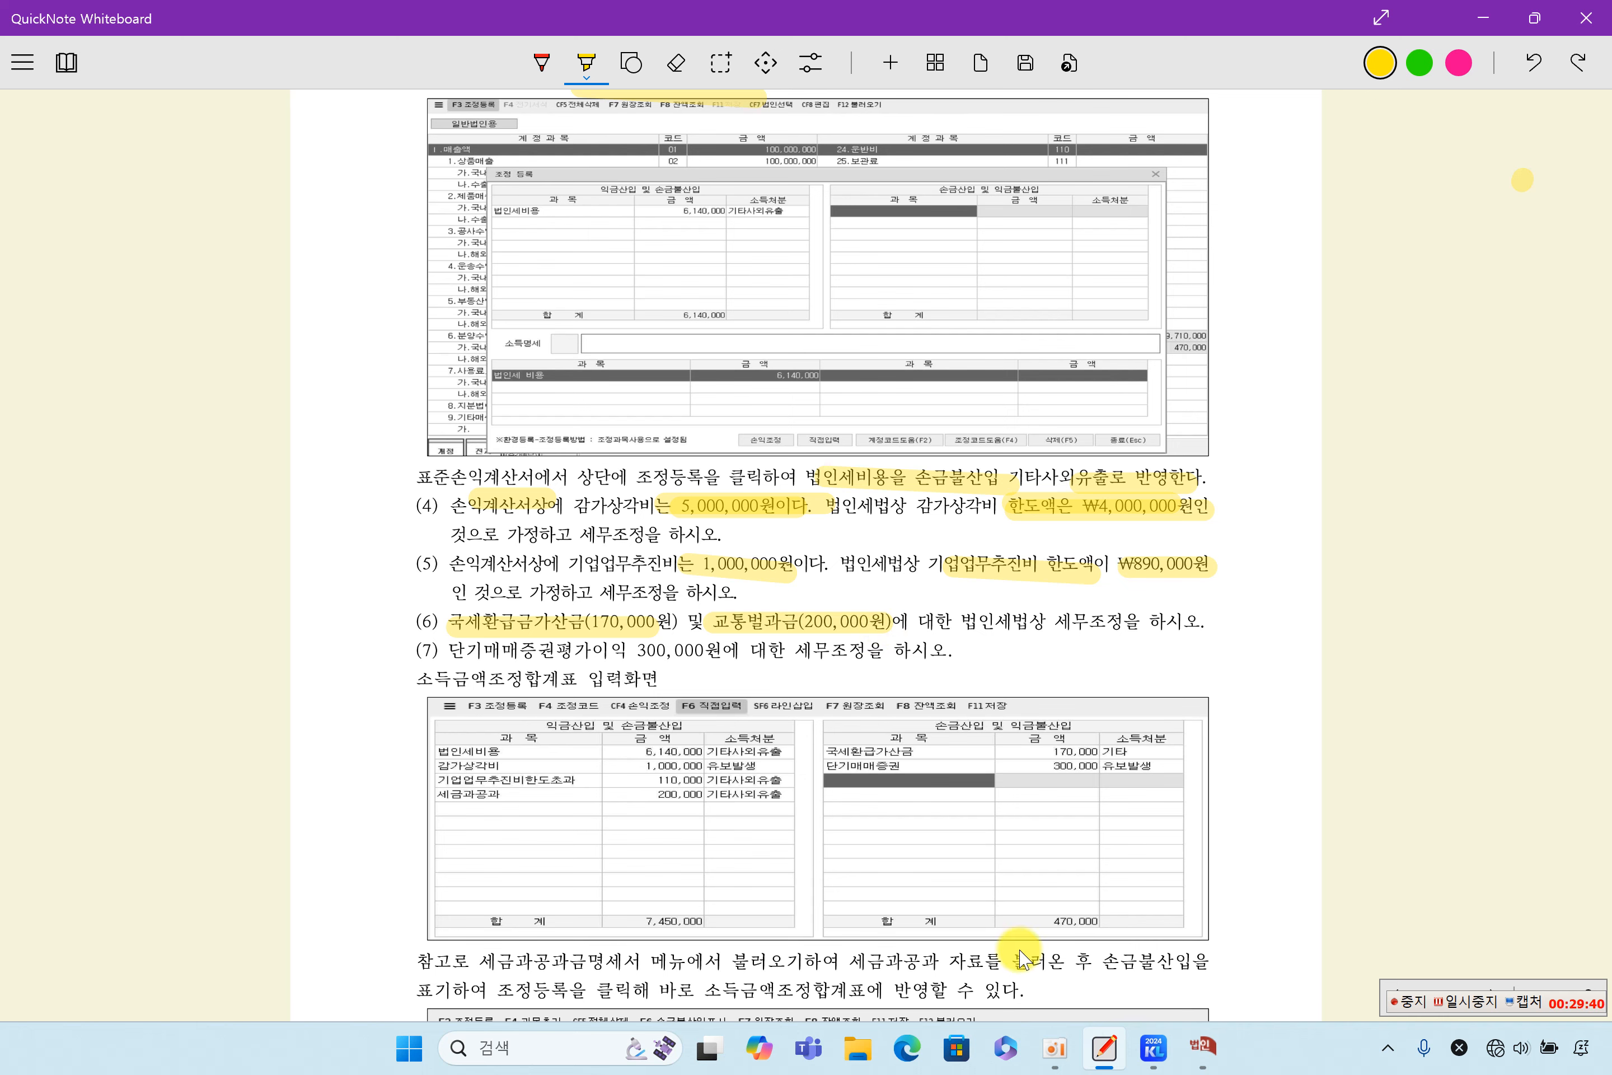
- Switch to 케이렙, open the 손익계산서 under 회계관리, and check the ledger of 기업업무추진비
click(1153, 1047)
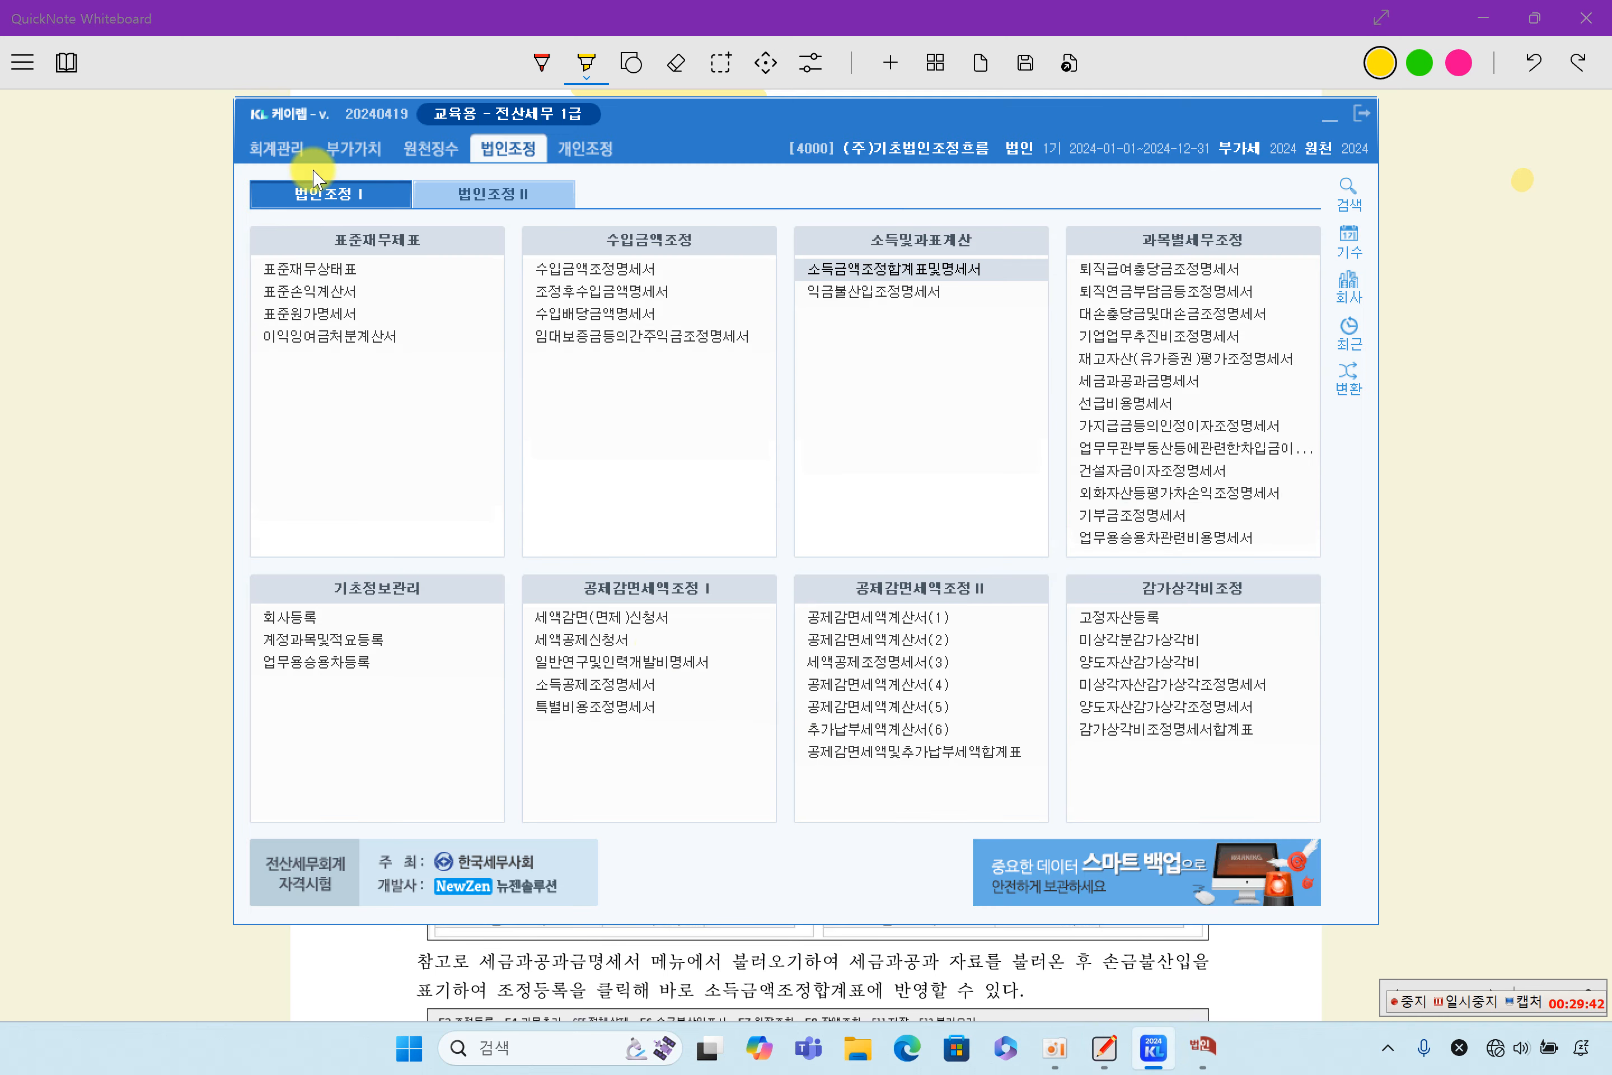
click(278, 148)
click(1172, 336)
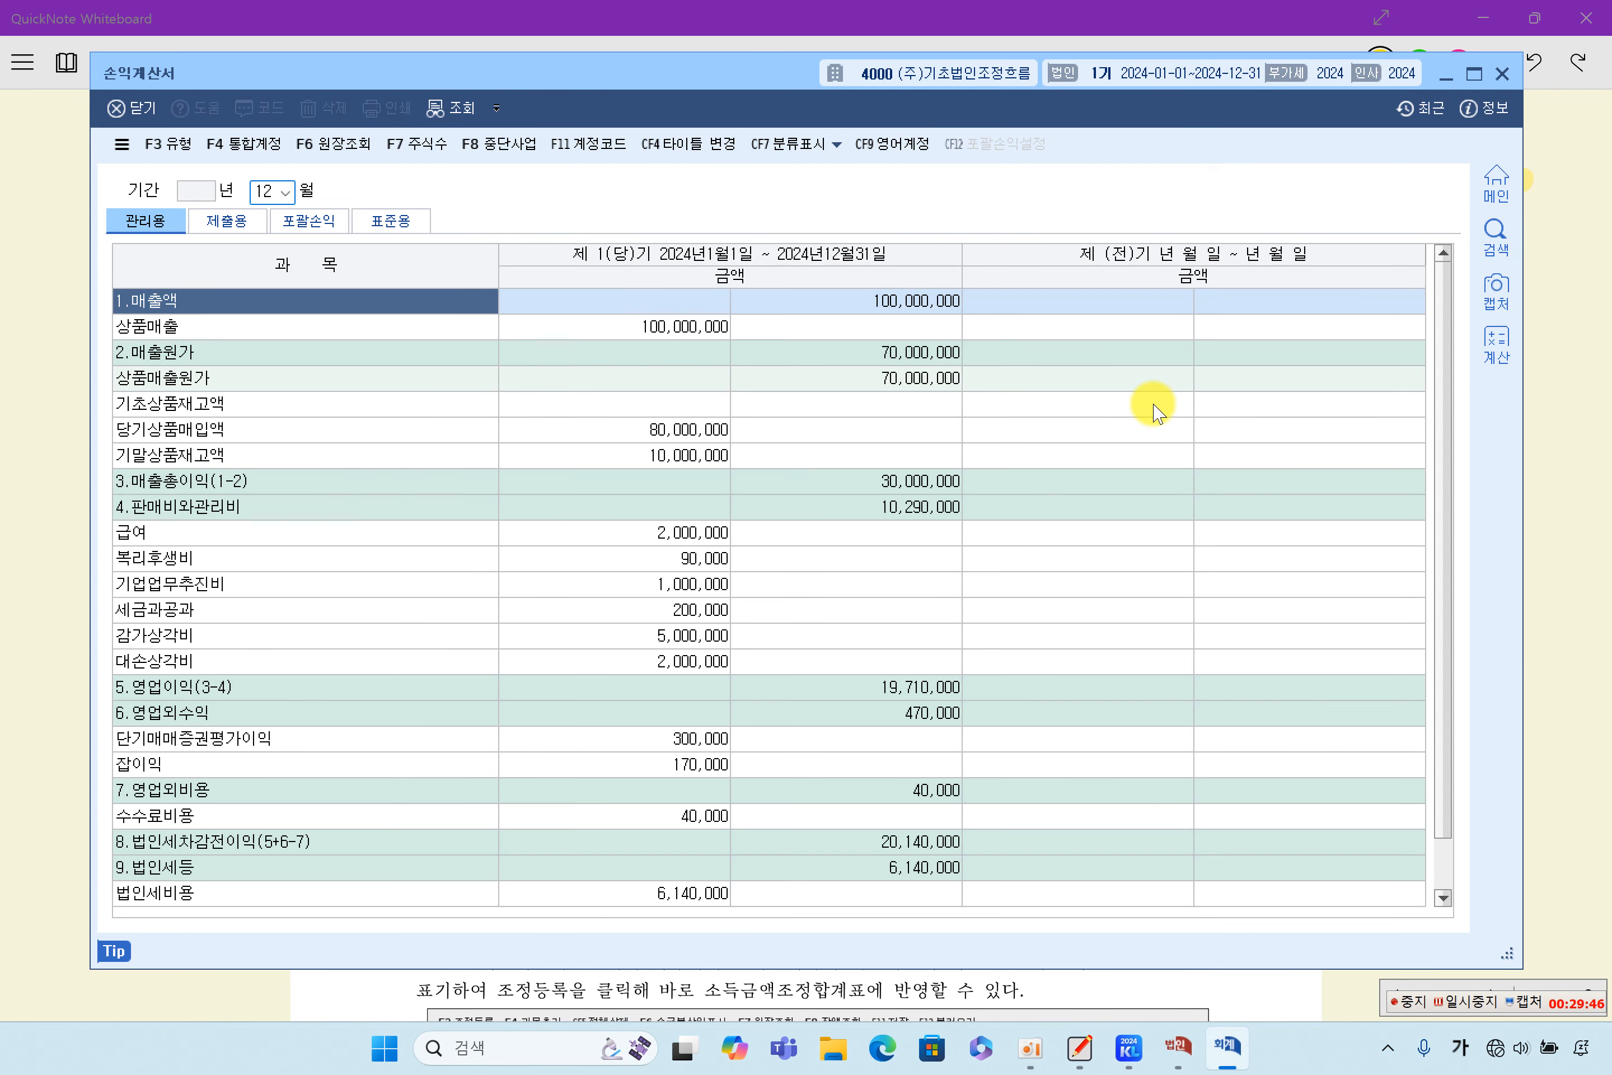
click(576, 686)
click(658, 608)
double_click(659, 584)
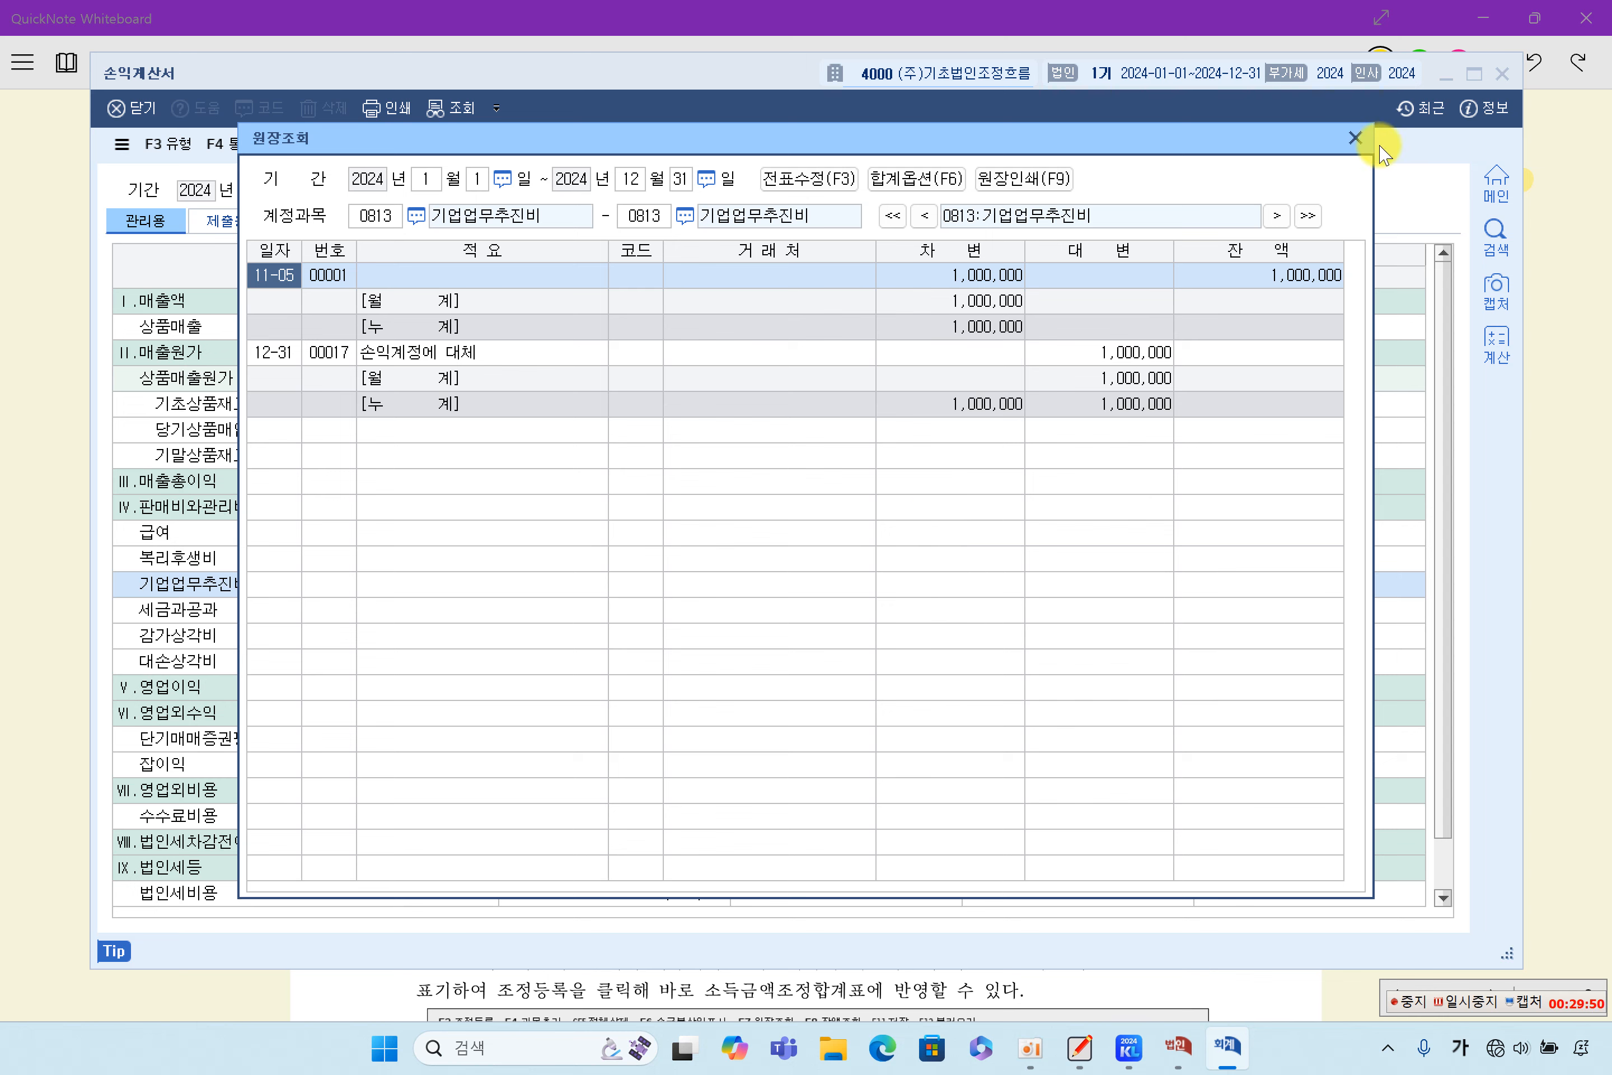
click(1354, 138)
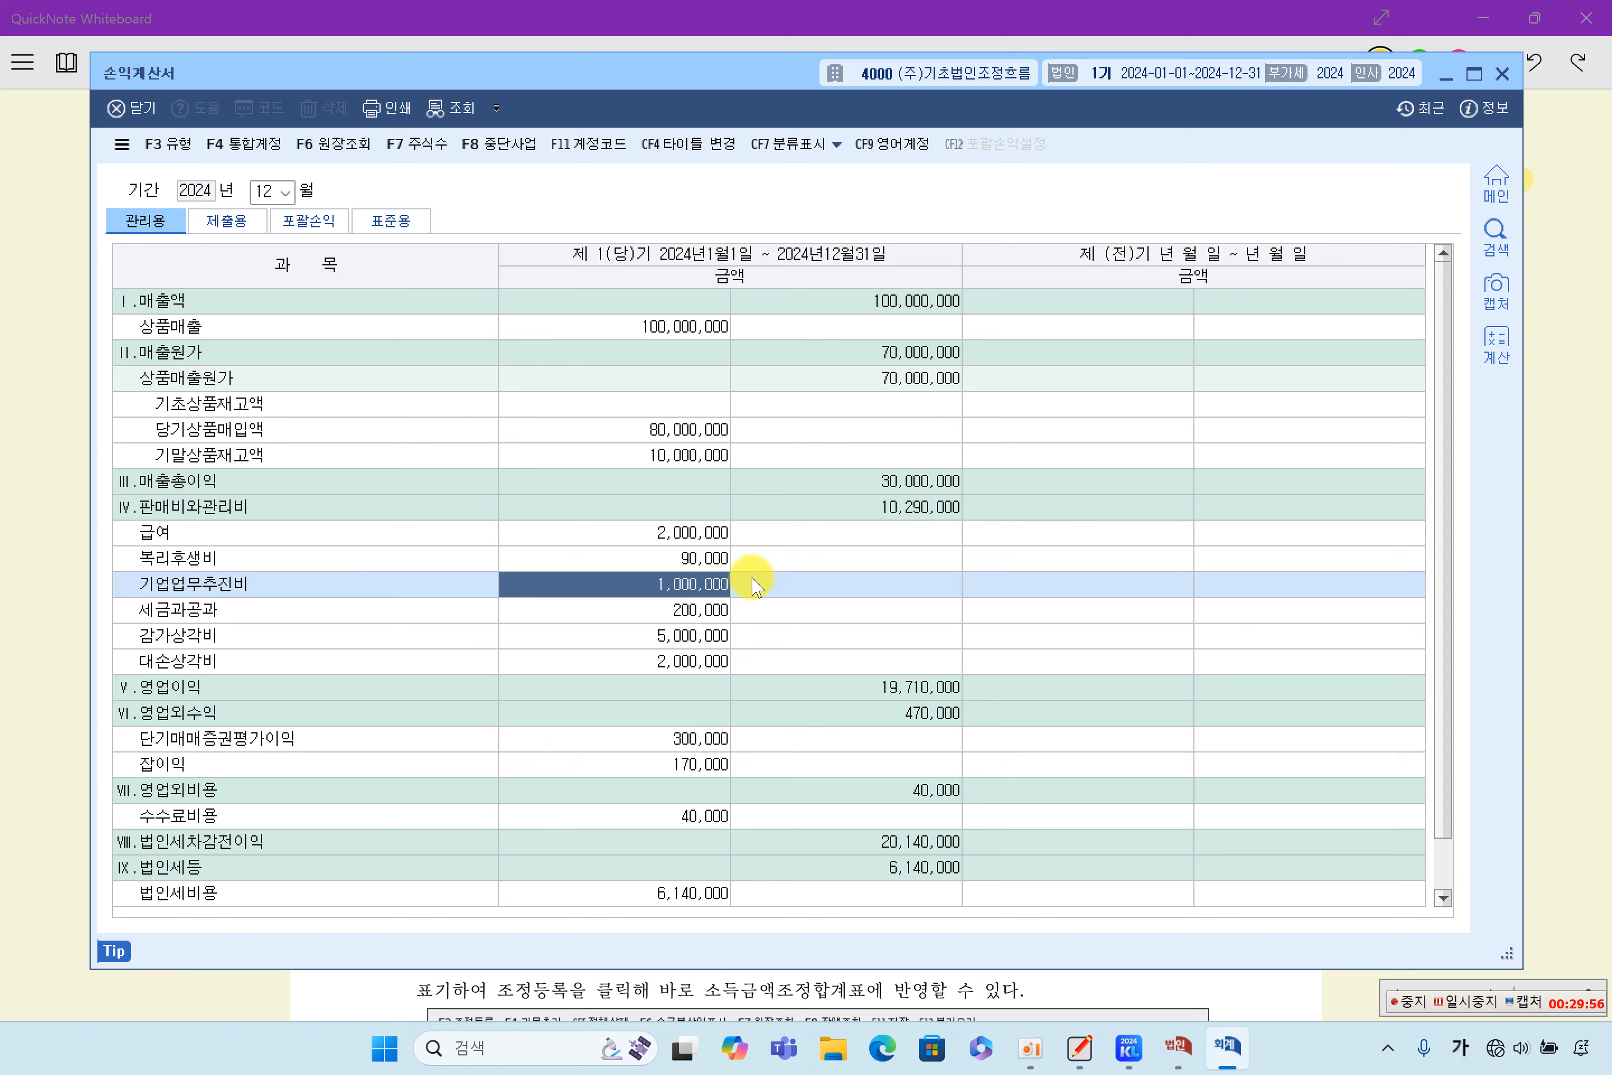
- Check the 세금과공과 amount in the 손익계산서 and examine the 잡이익 ledger's credit entry
click(719, 616)
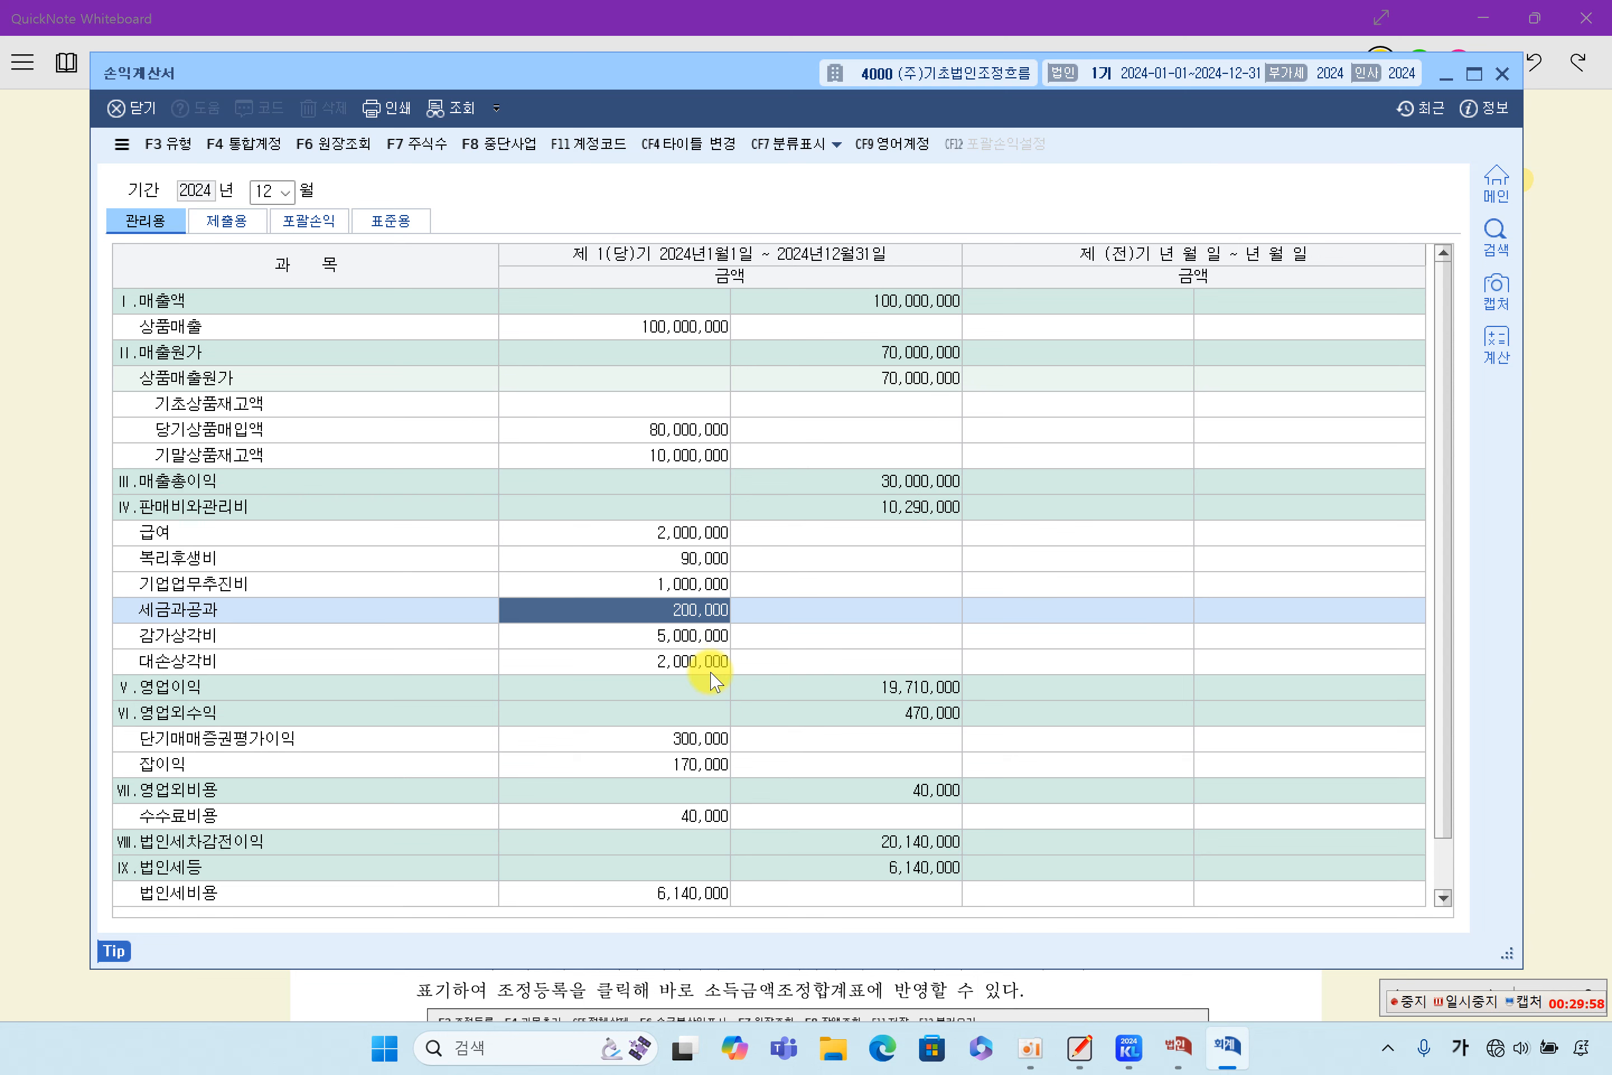
click(534, 816)
click(676, 761)
double_click(698, 761)
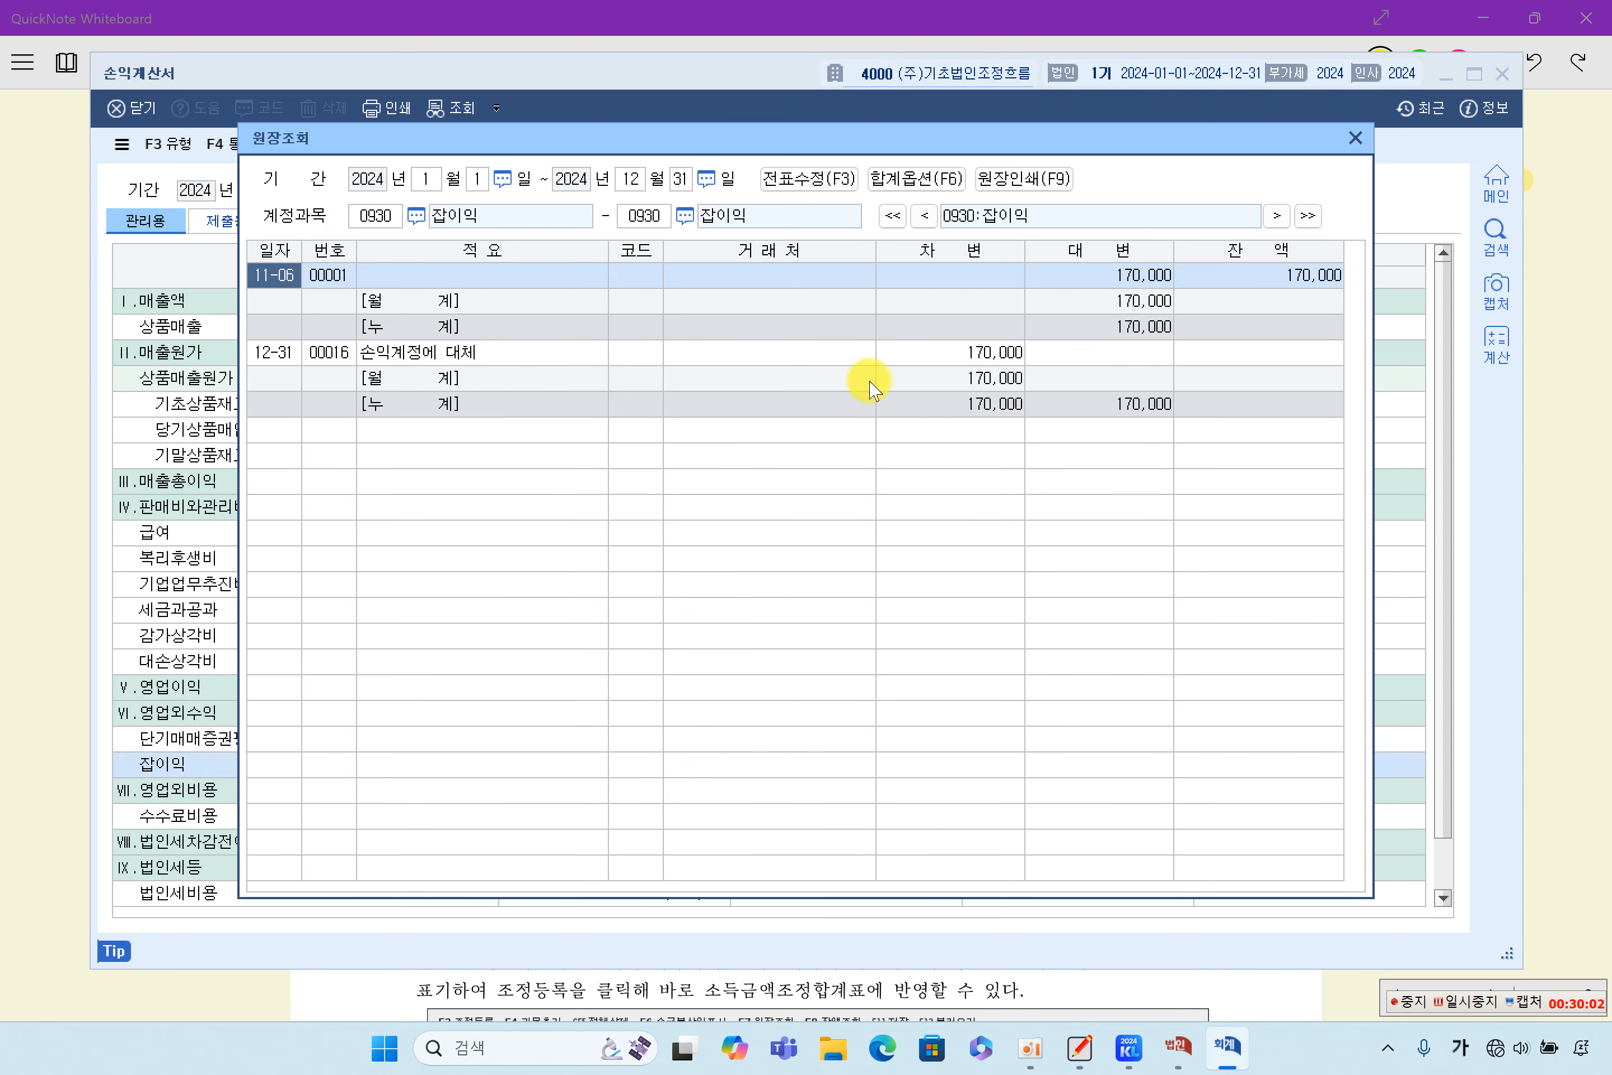
click(1182, 275)
click(1125, 277)
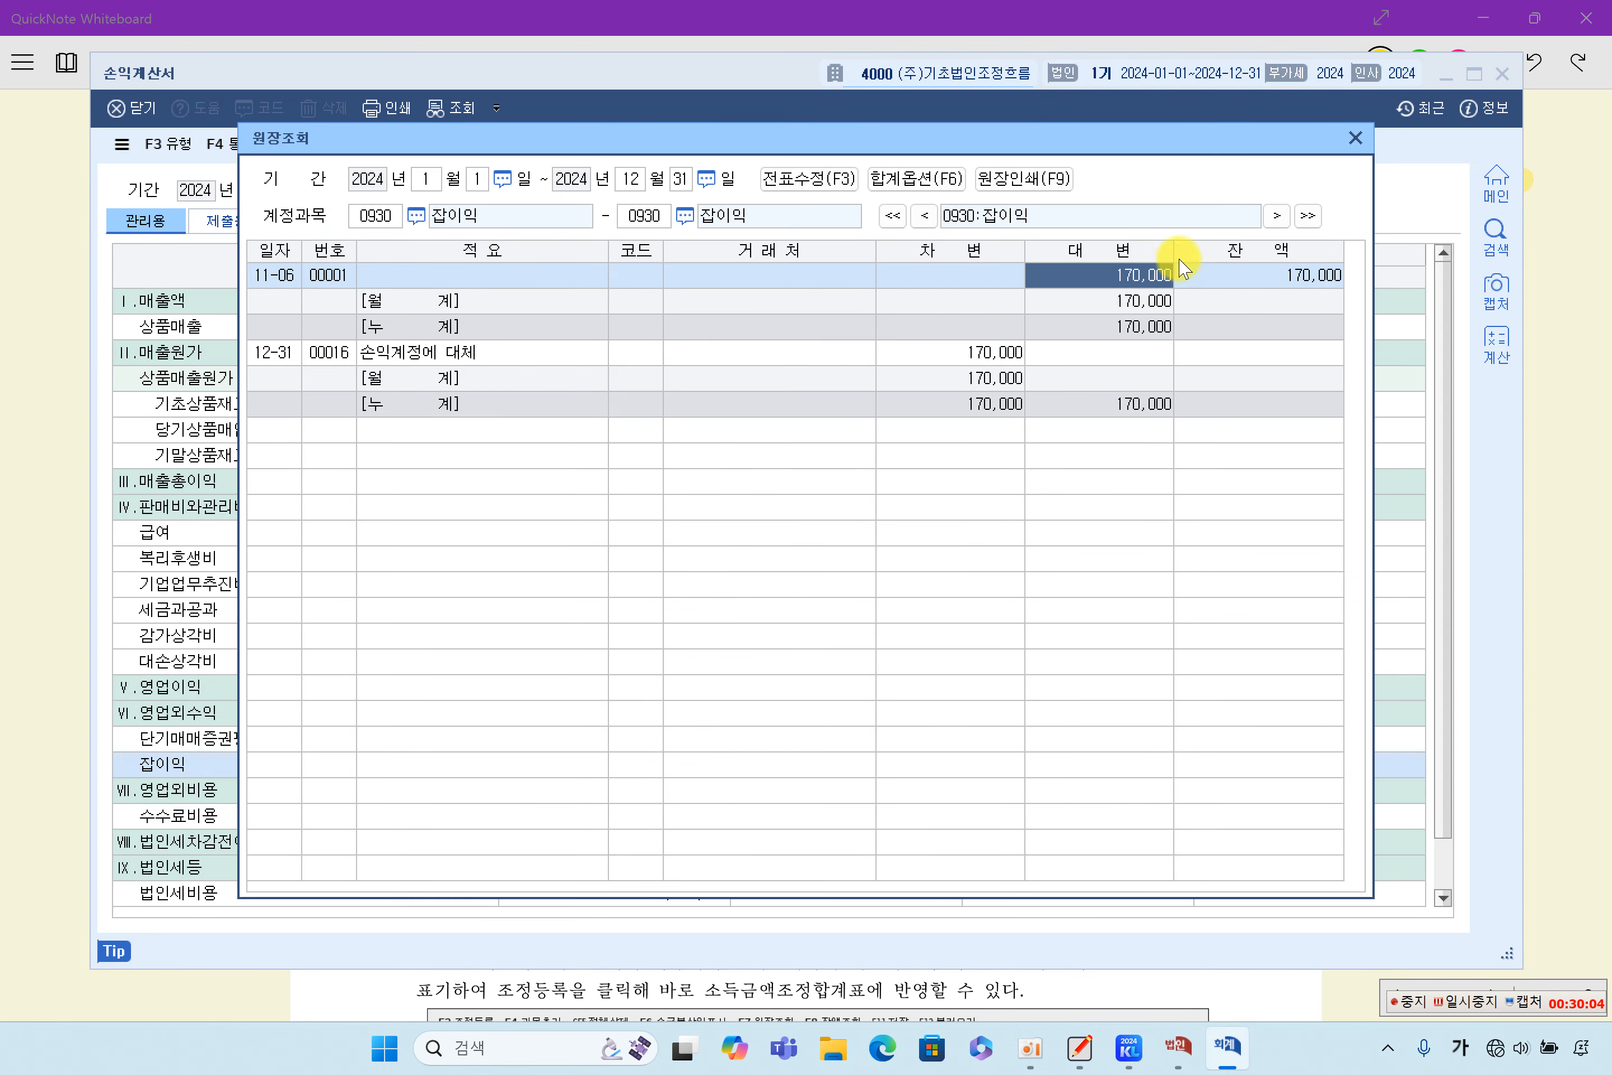
click(1355, 139)
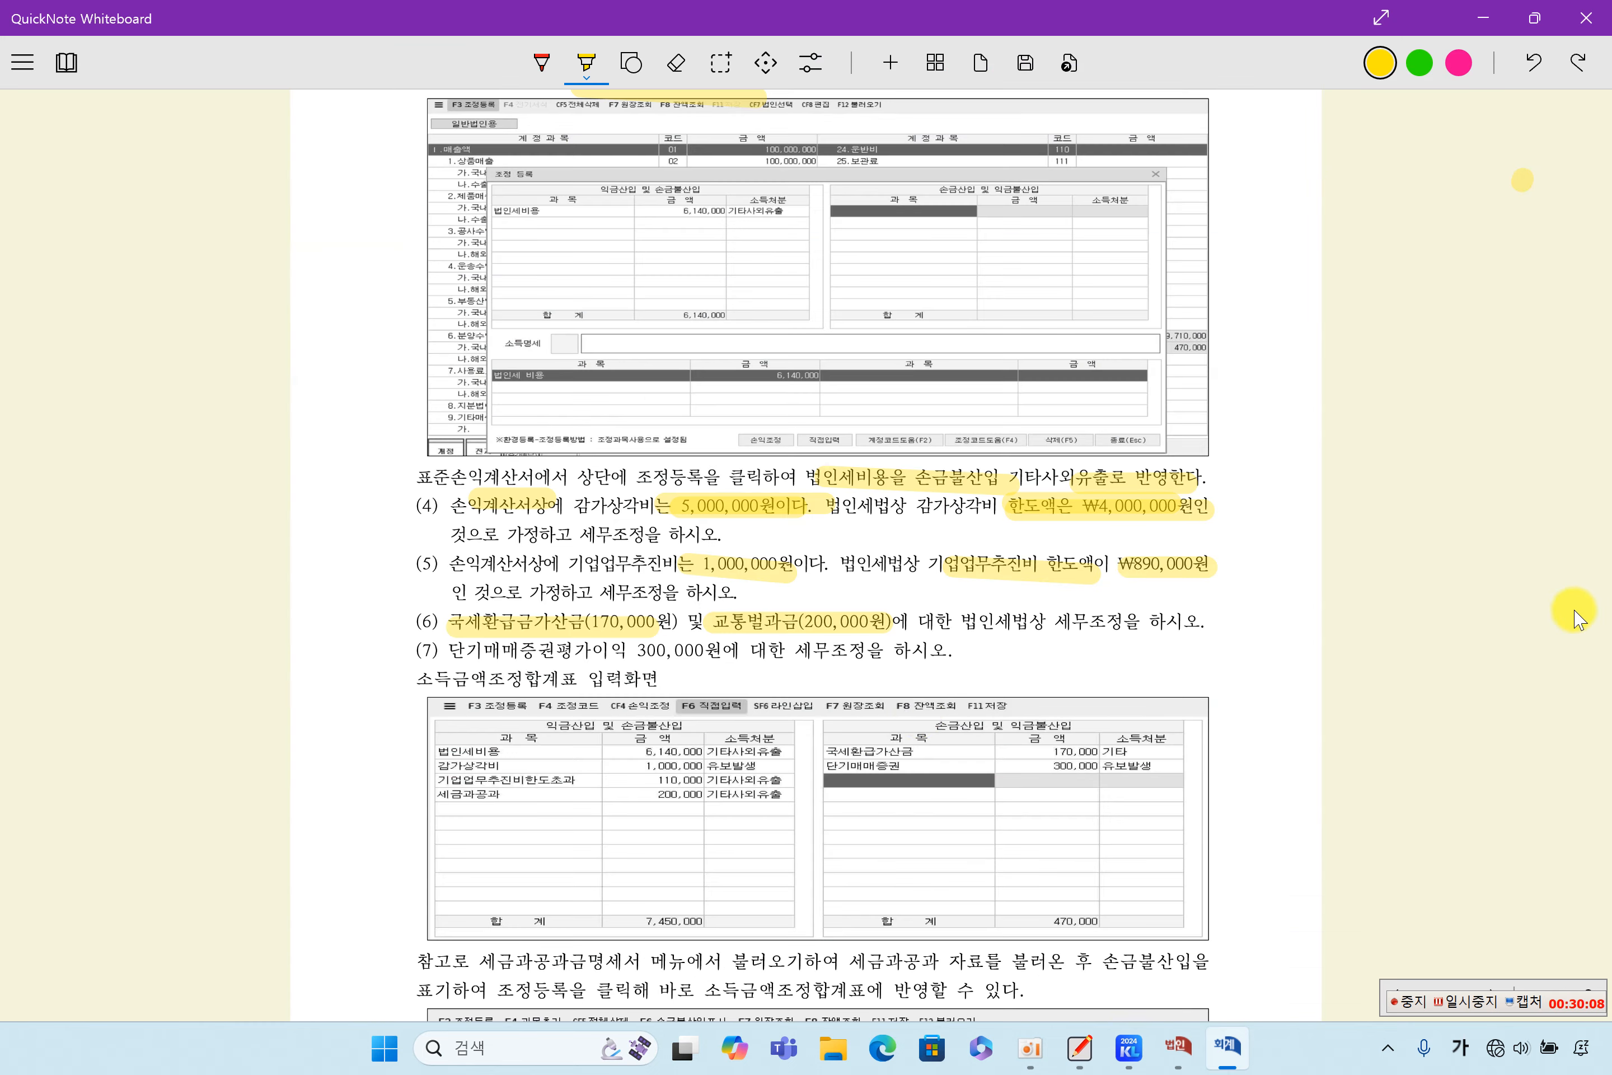
- Return to 소득금액조정합계표및명세서 and enter 국세환급가산금 as the first 과목 under 손금산입 및 익금불산입
click(1573, 610)
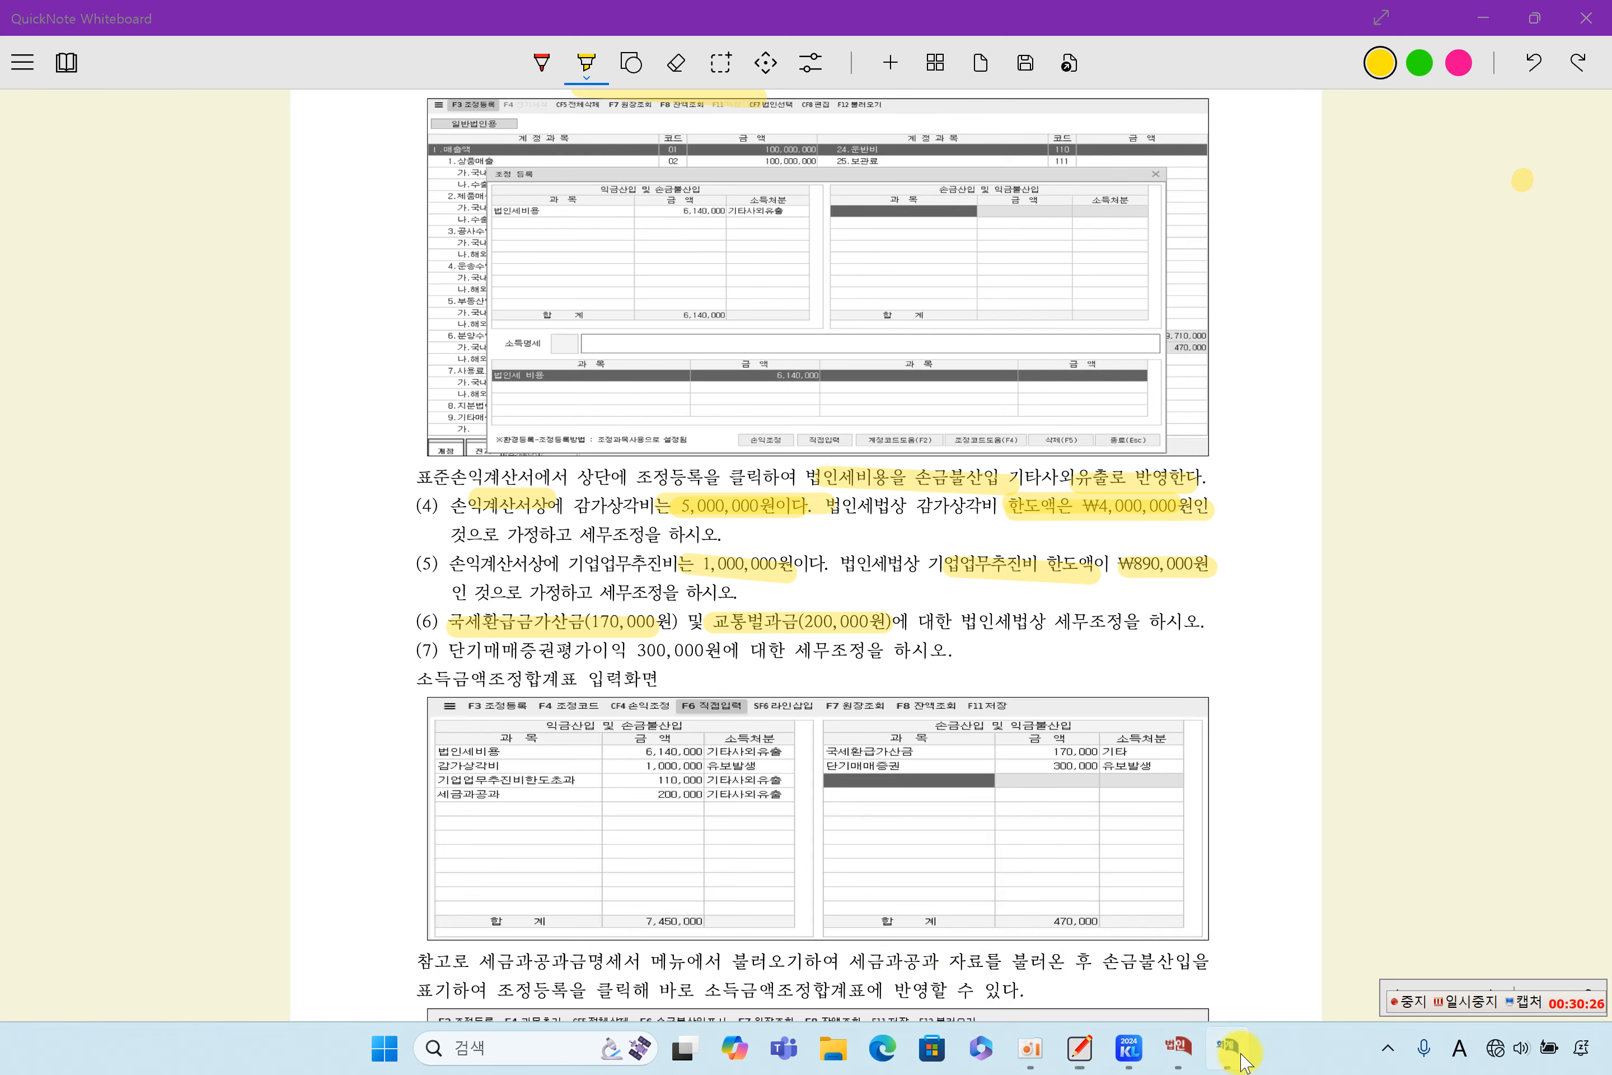
click(1225, 1047)
click(1172, 1048)
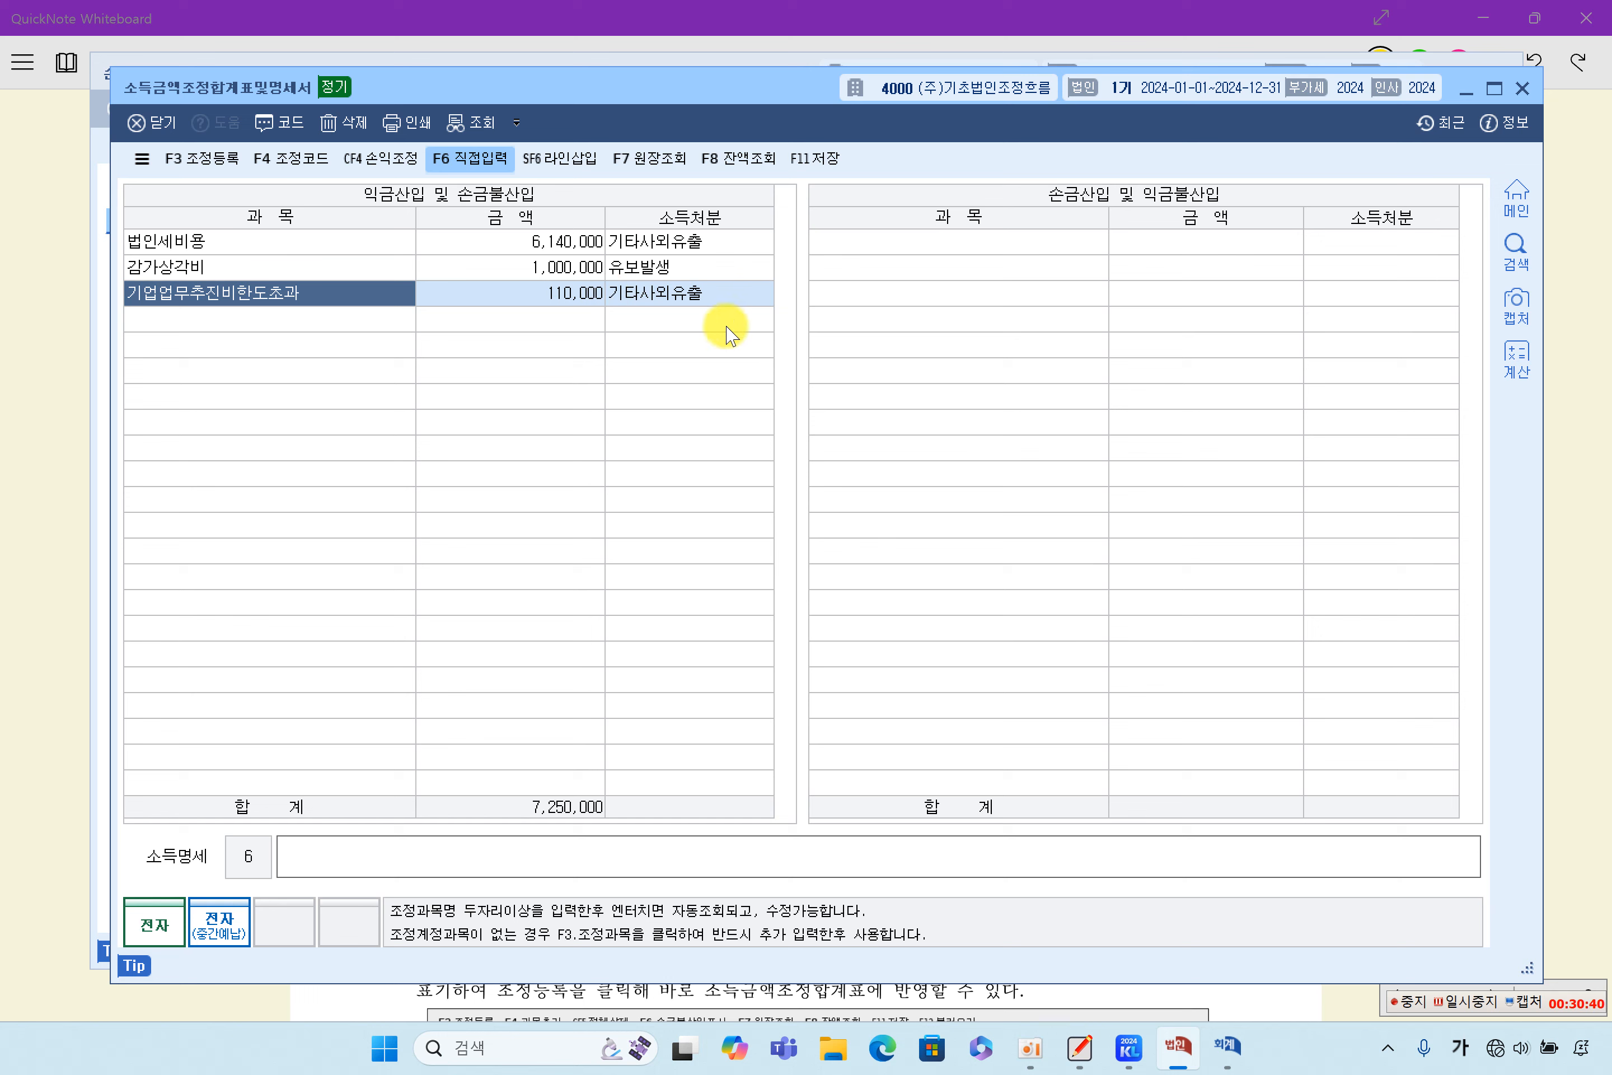
click(937, 244)
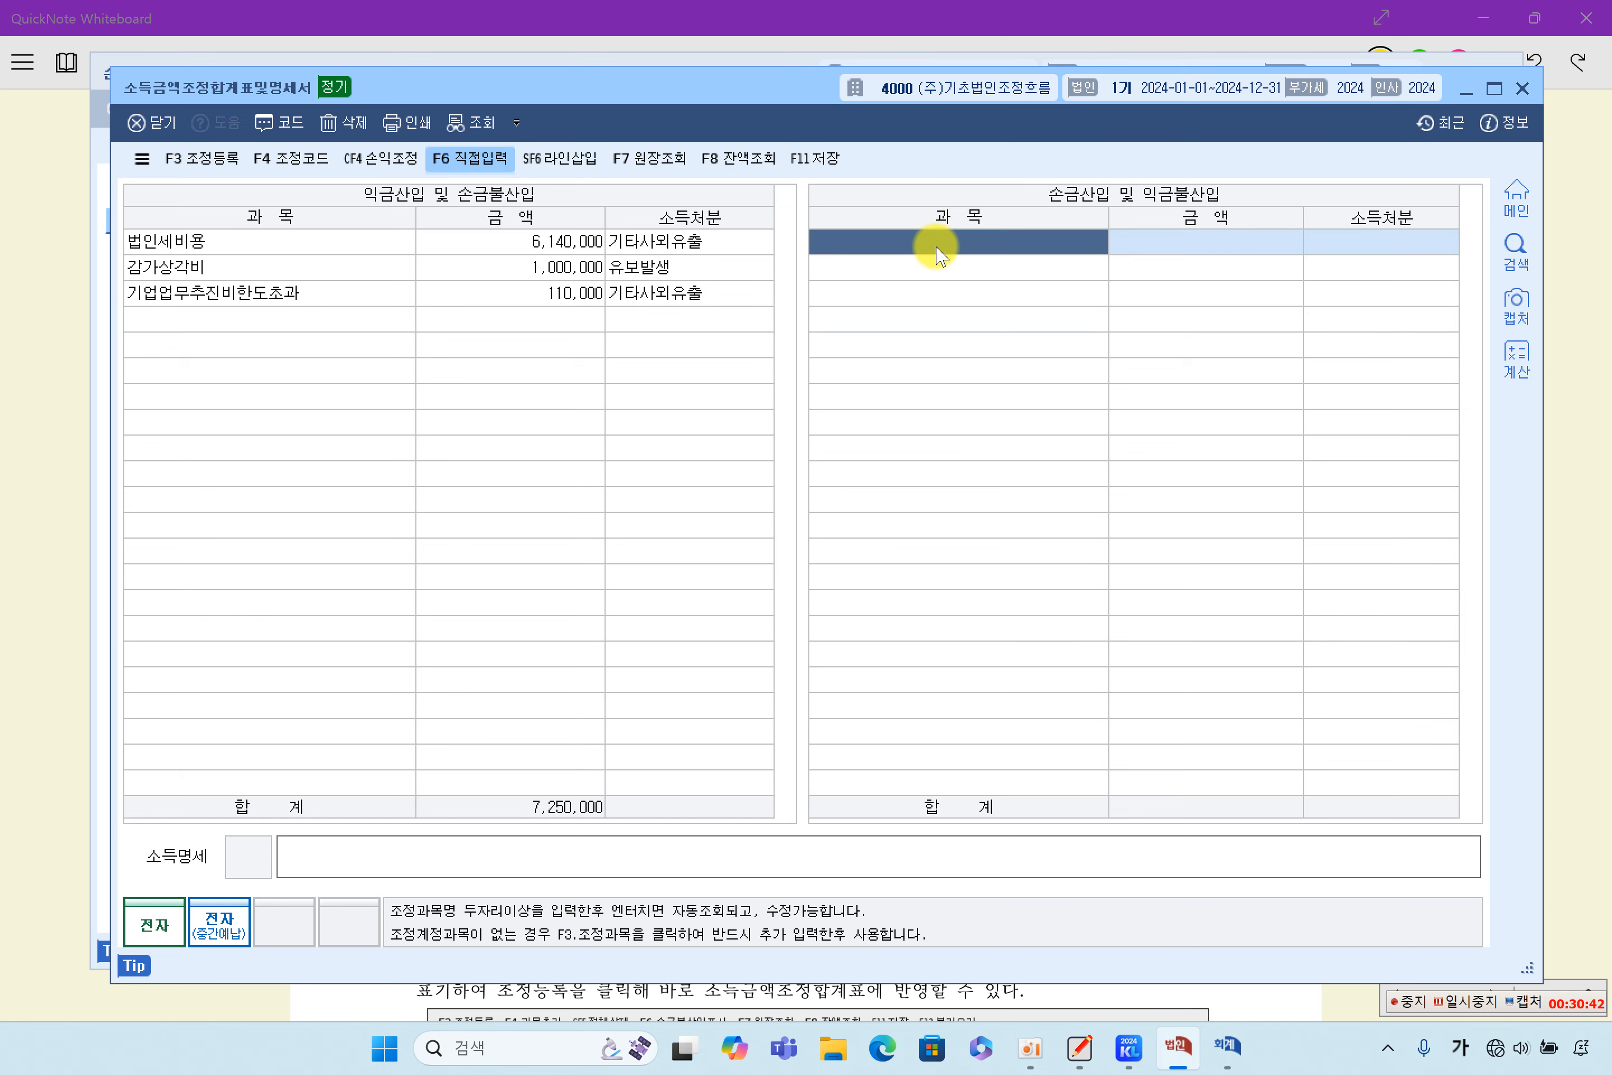
text(국세ㅅ)
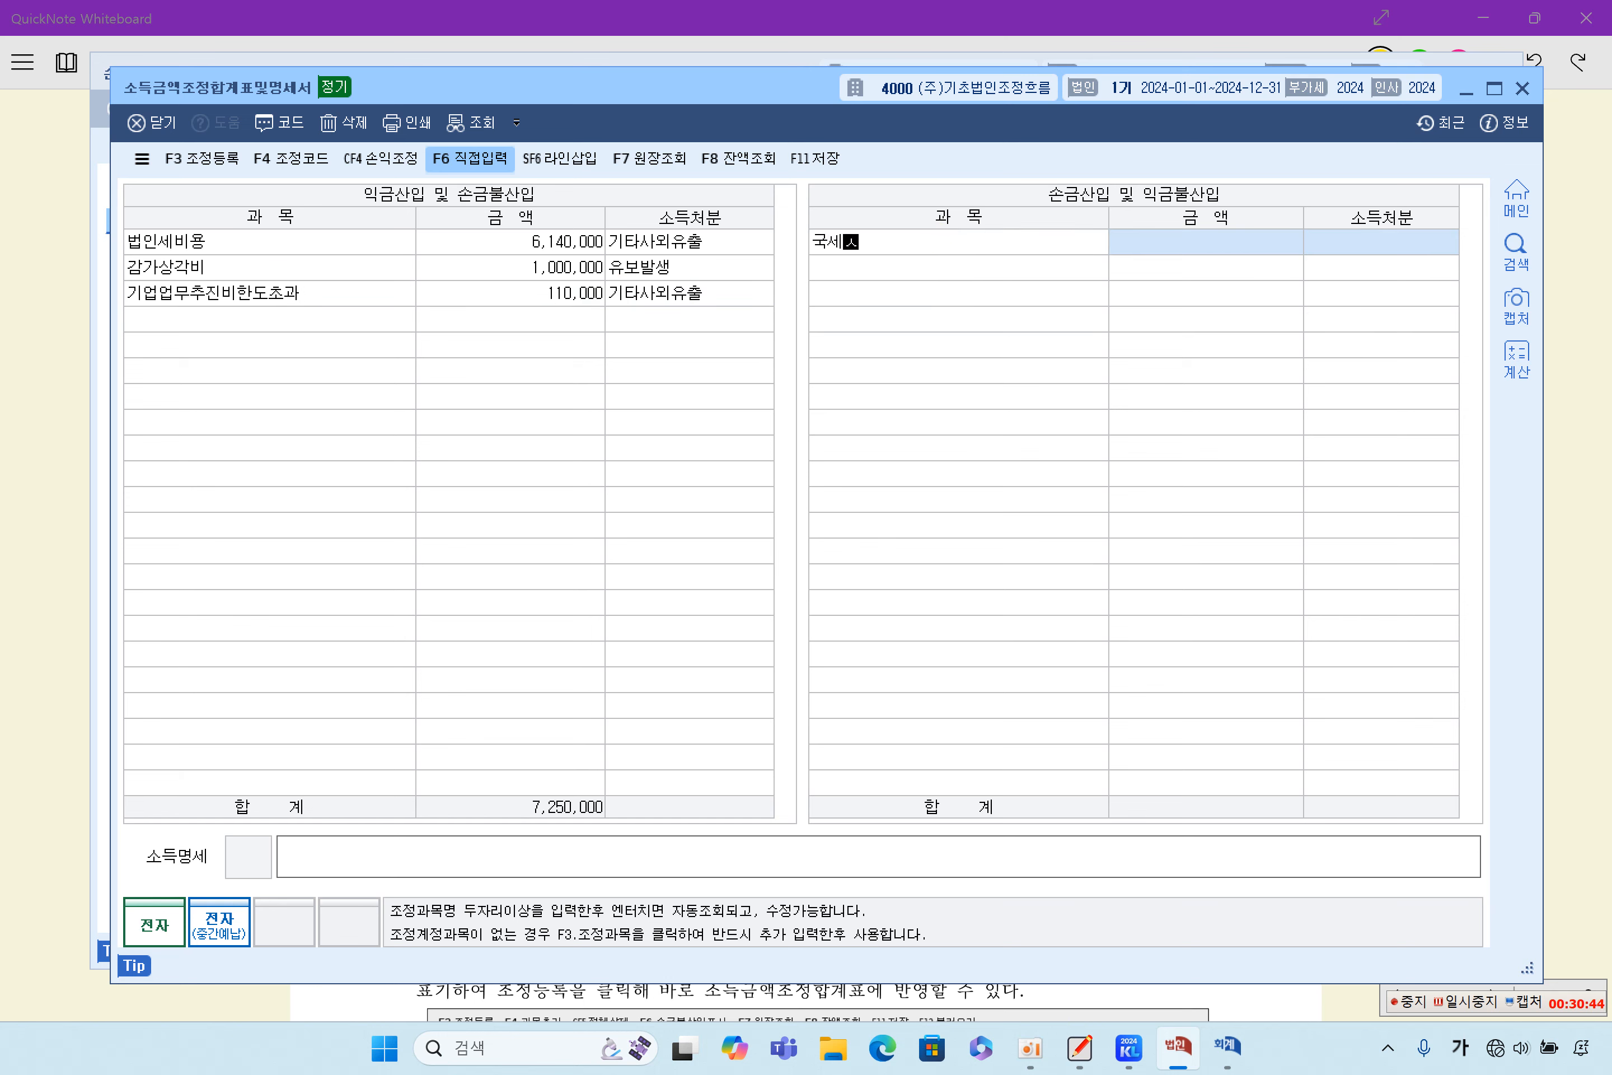
text(급)
text(가산ㄱ)
key(Return)
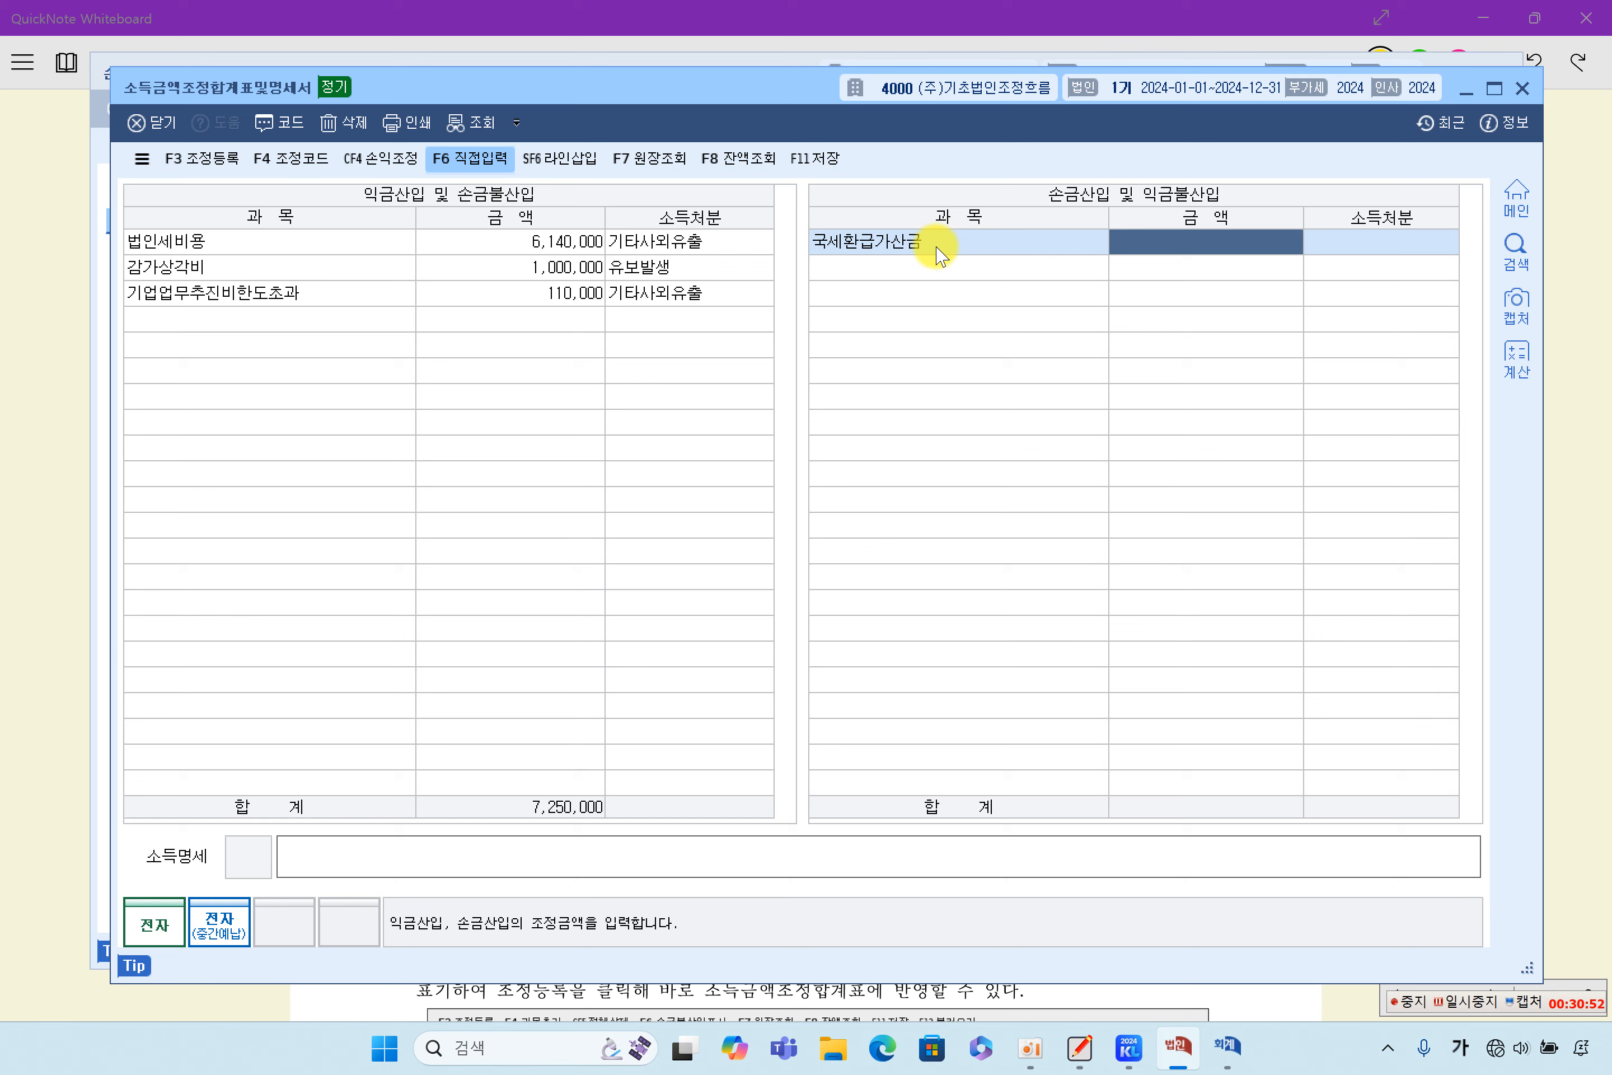
- Set the 국세환급가산금 amount to 170,000 and its 소득처분 to 기타, keeping 직접입력 on
text(1700000)
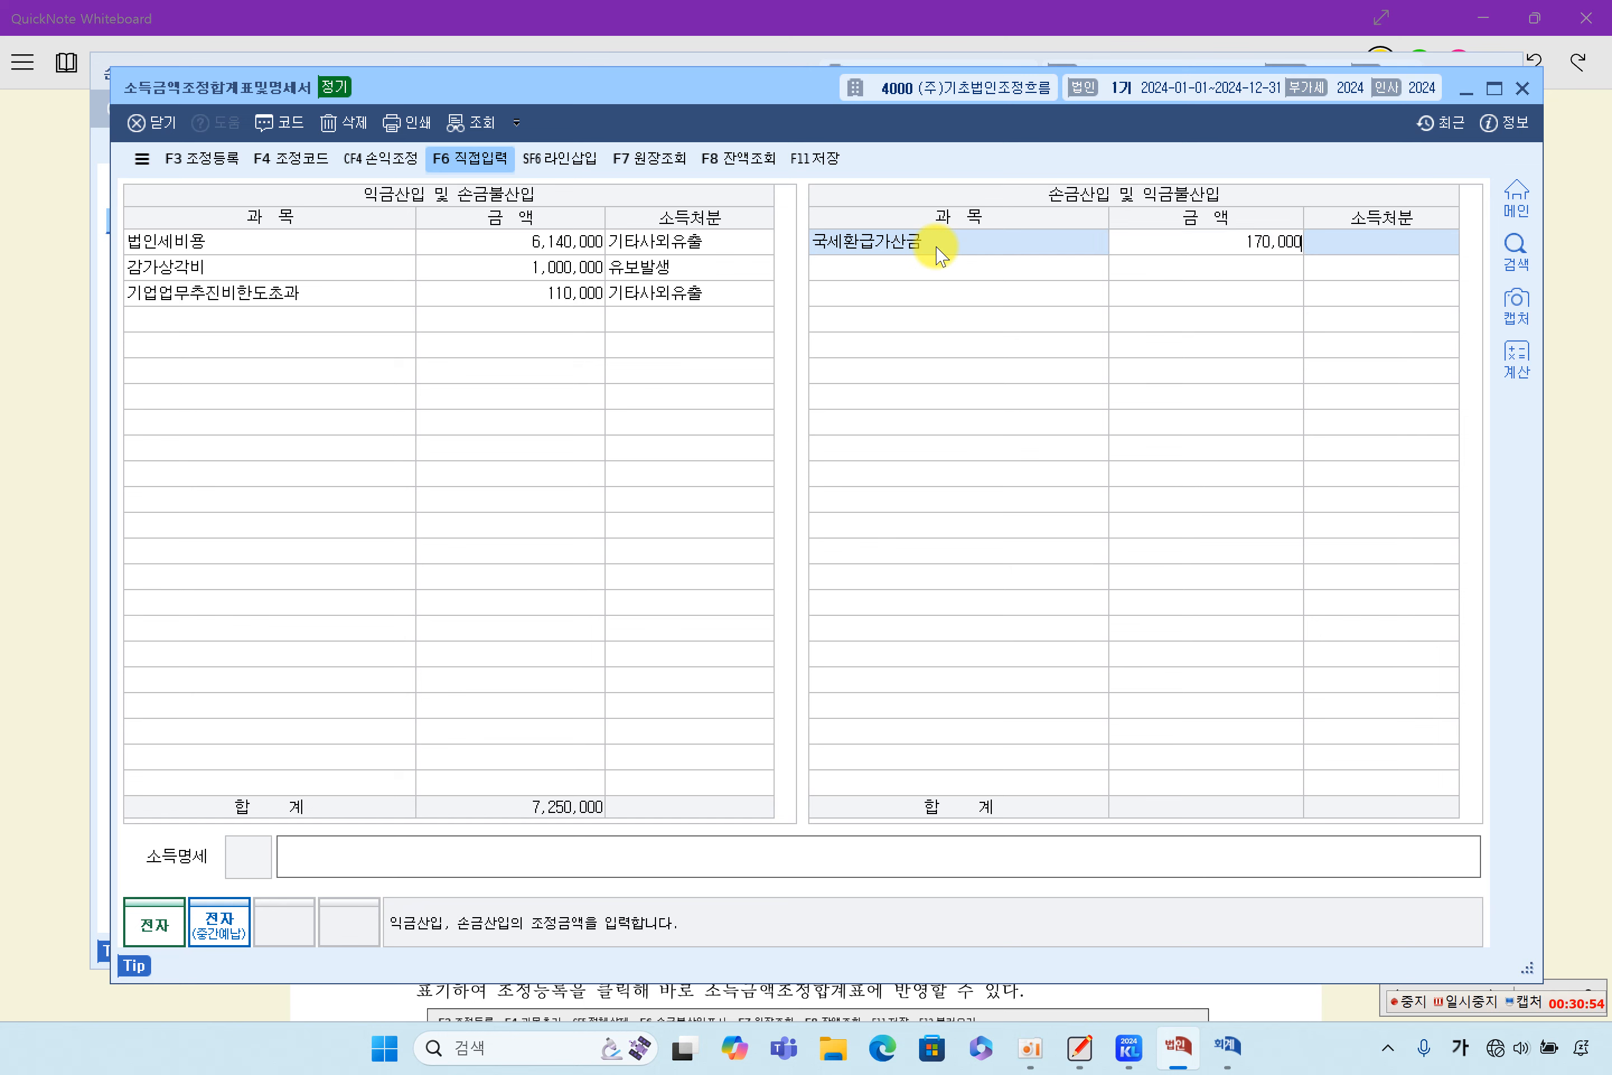
key(Return)
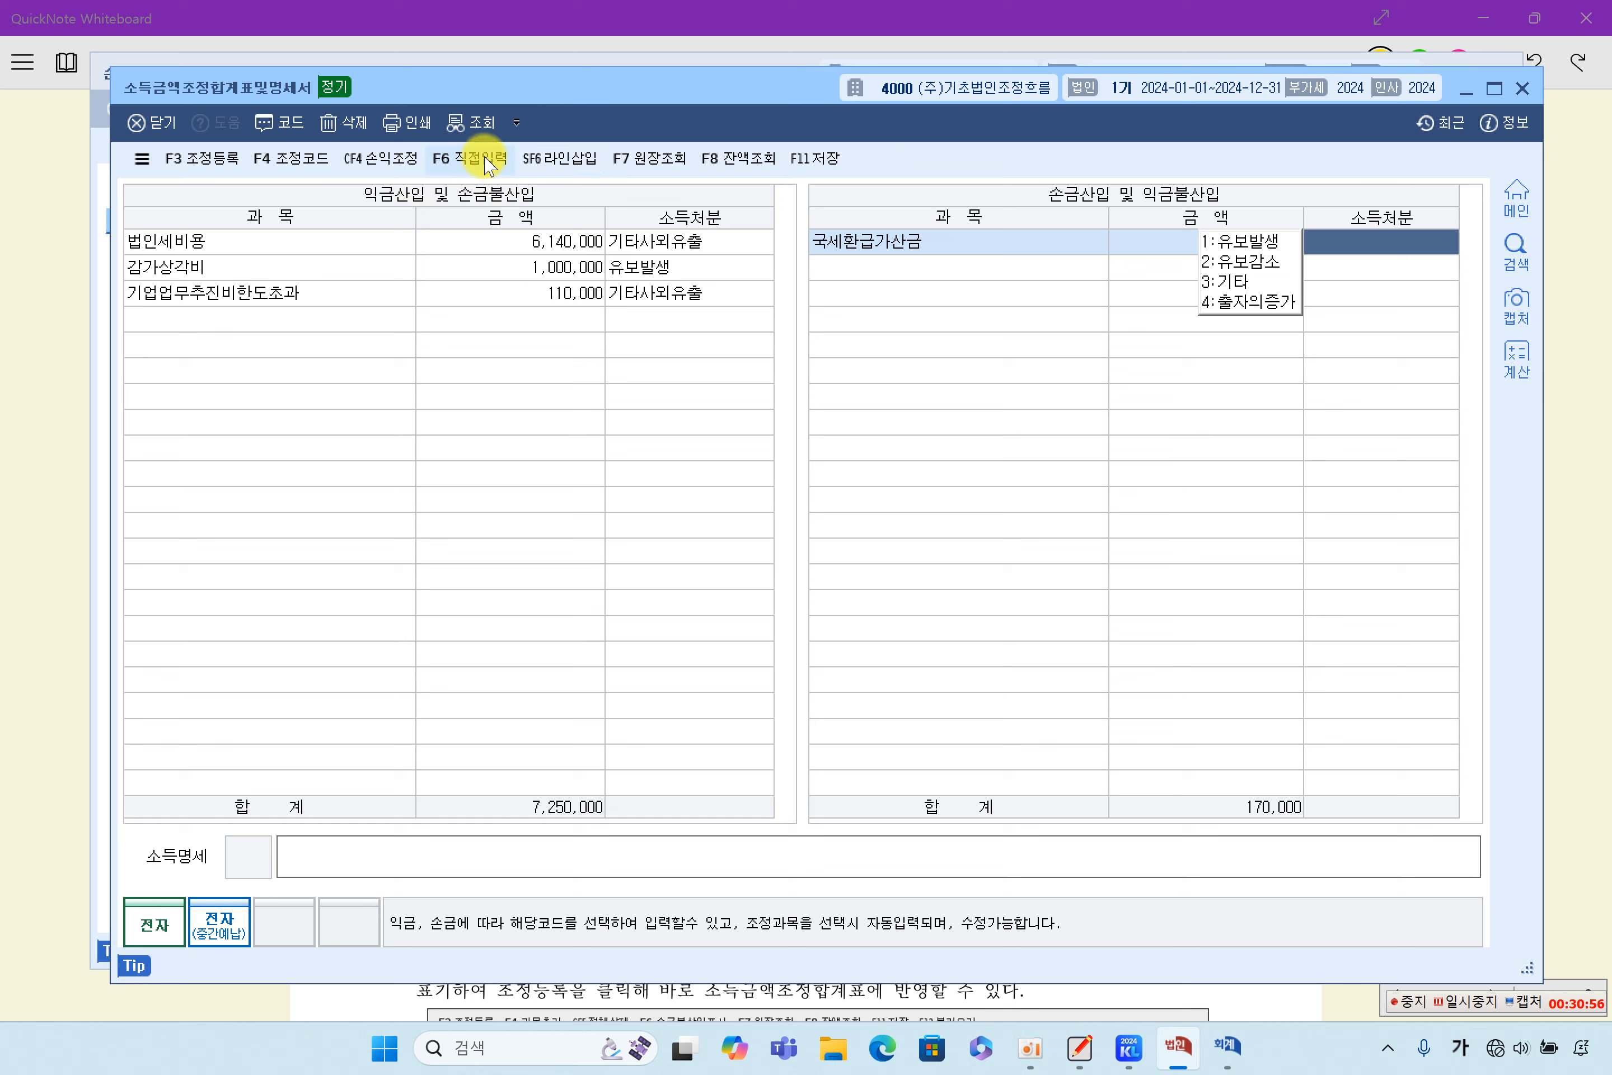
click(454, 158)
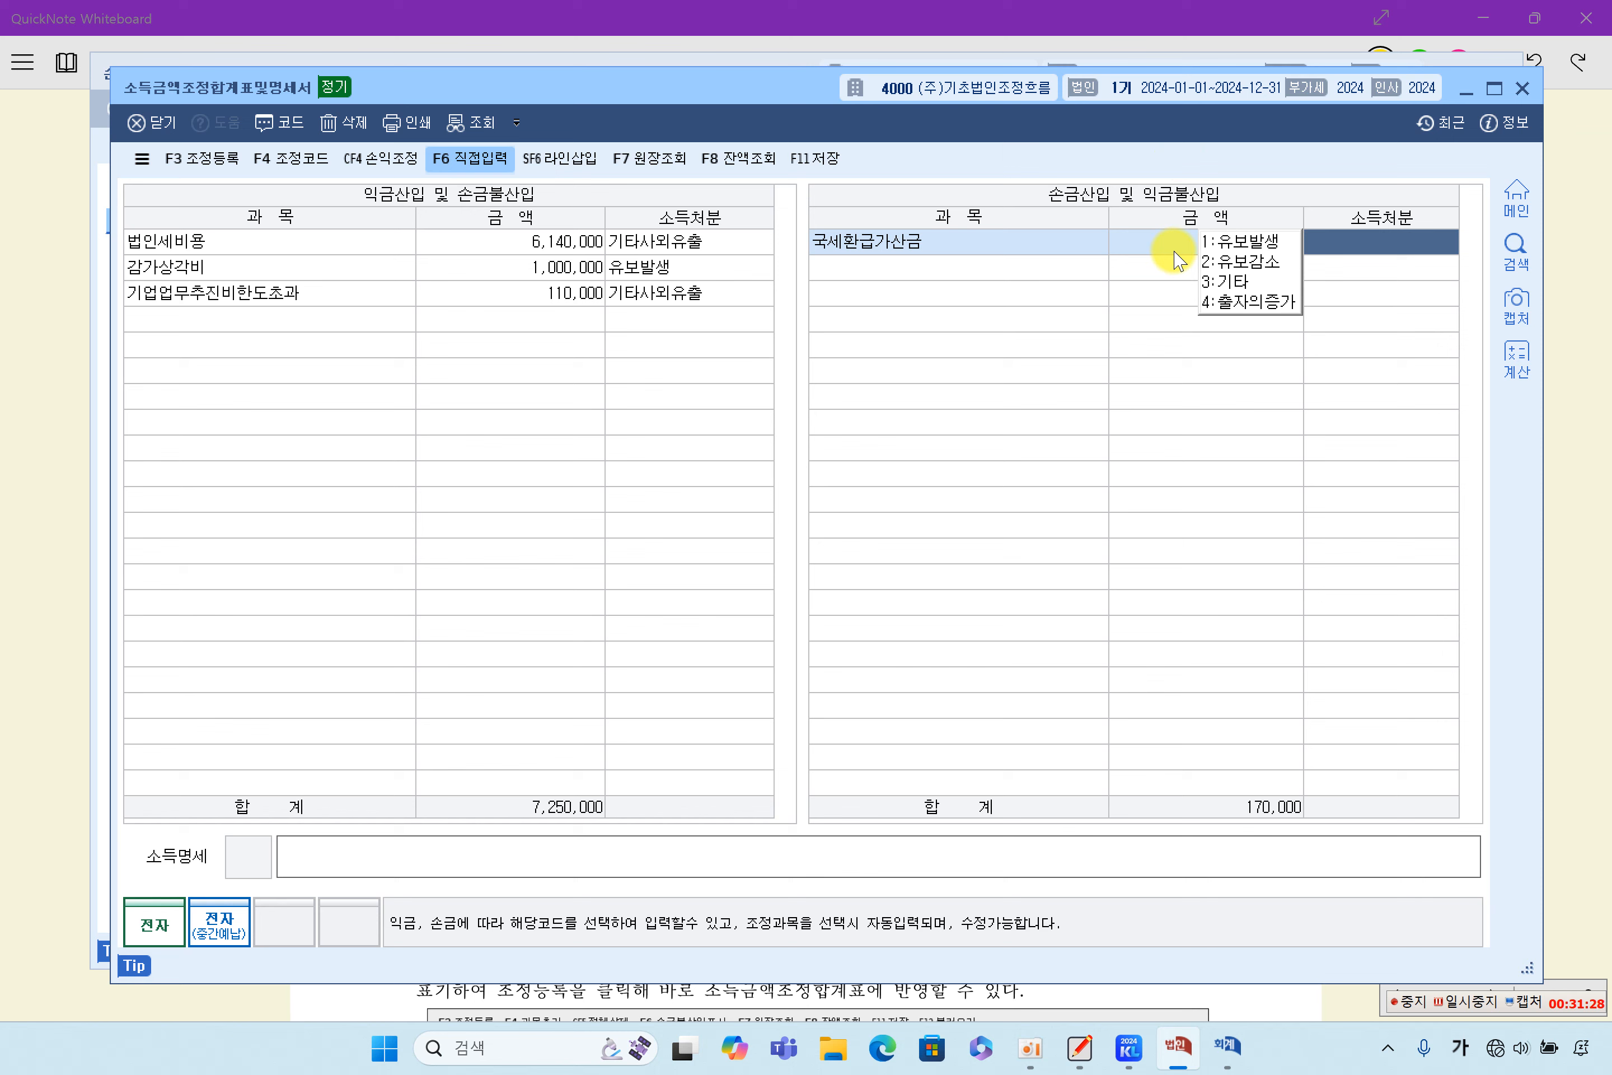
click(1241, 291)
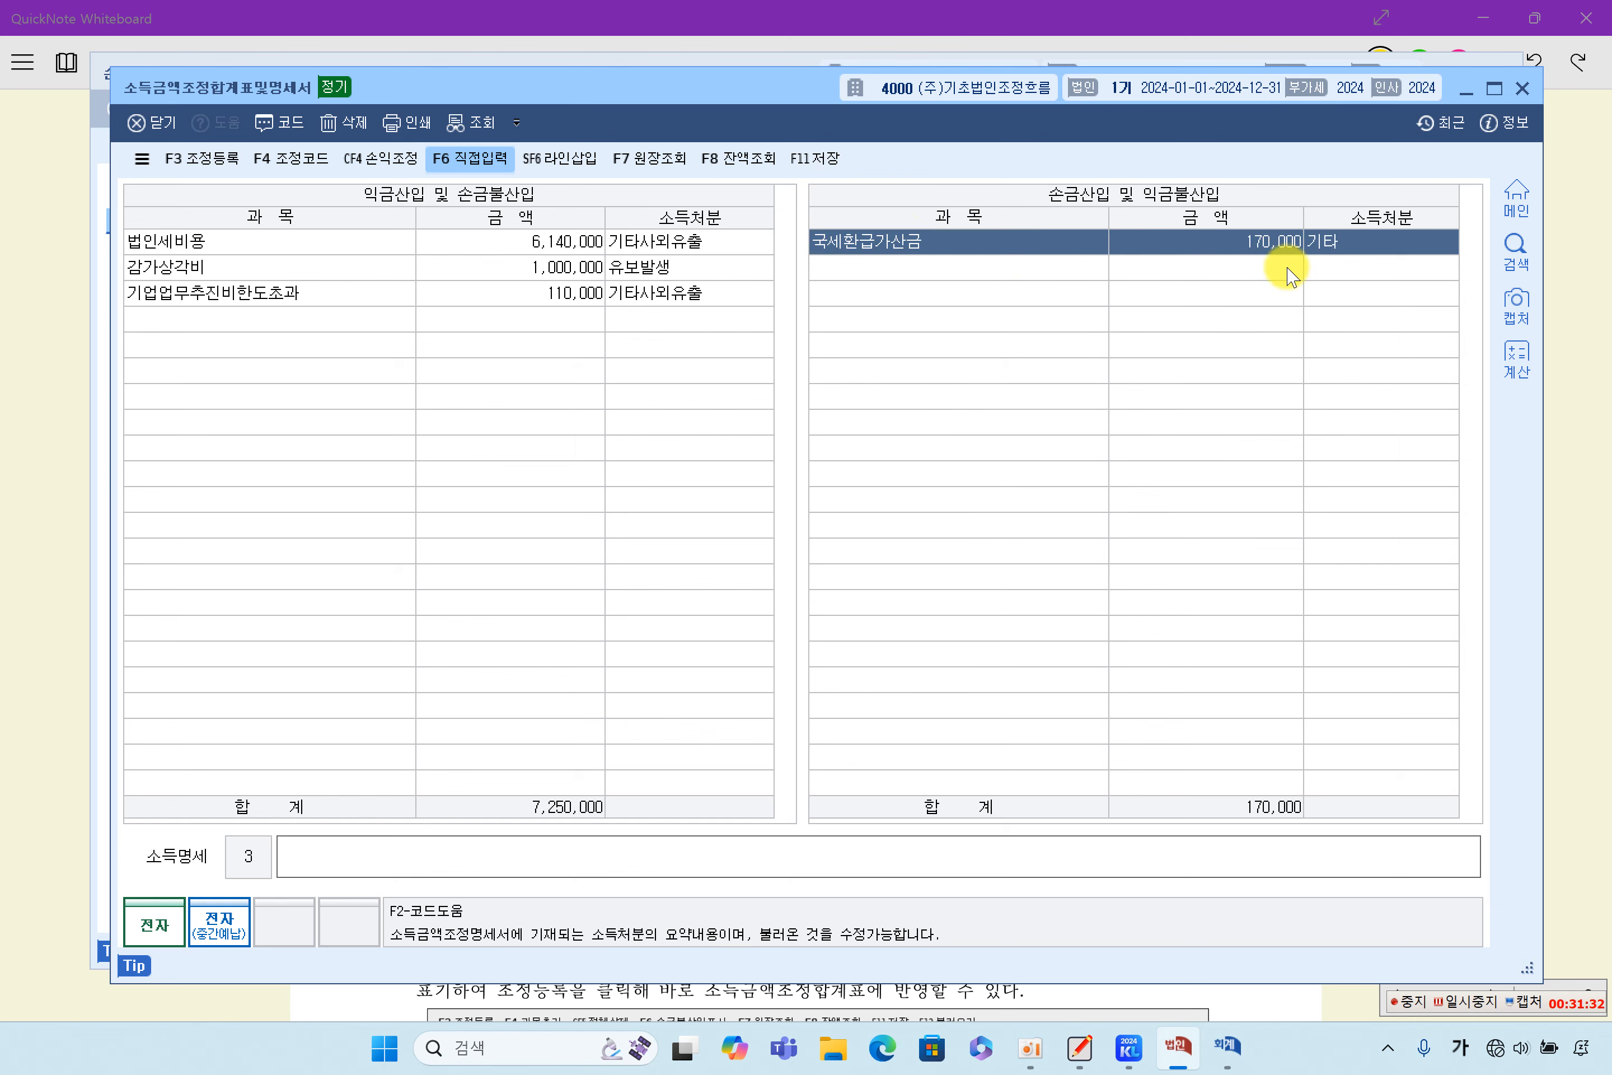
- Review the 국세환급가산금 entry and return to the QuickNote problem sheet to read item (6)
click(997, 267)
click(972, 239)
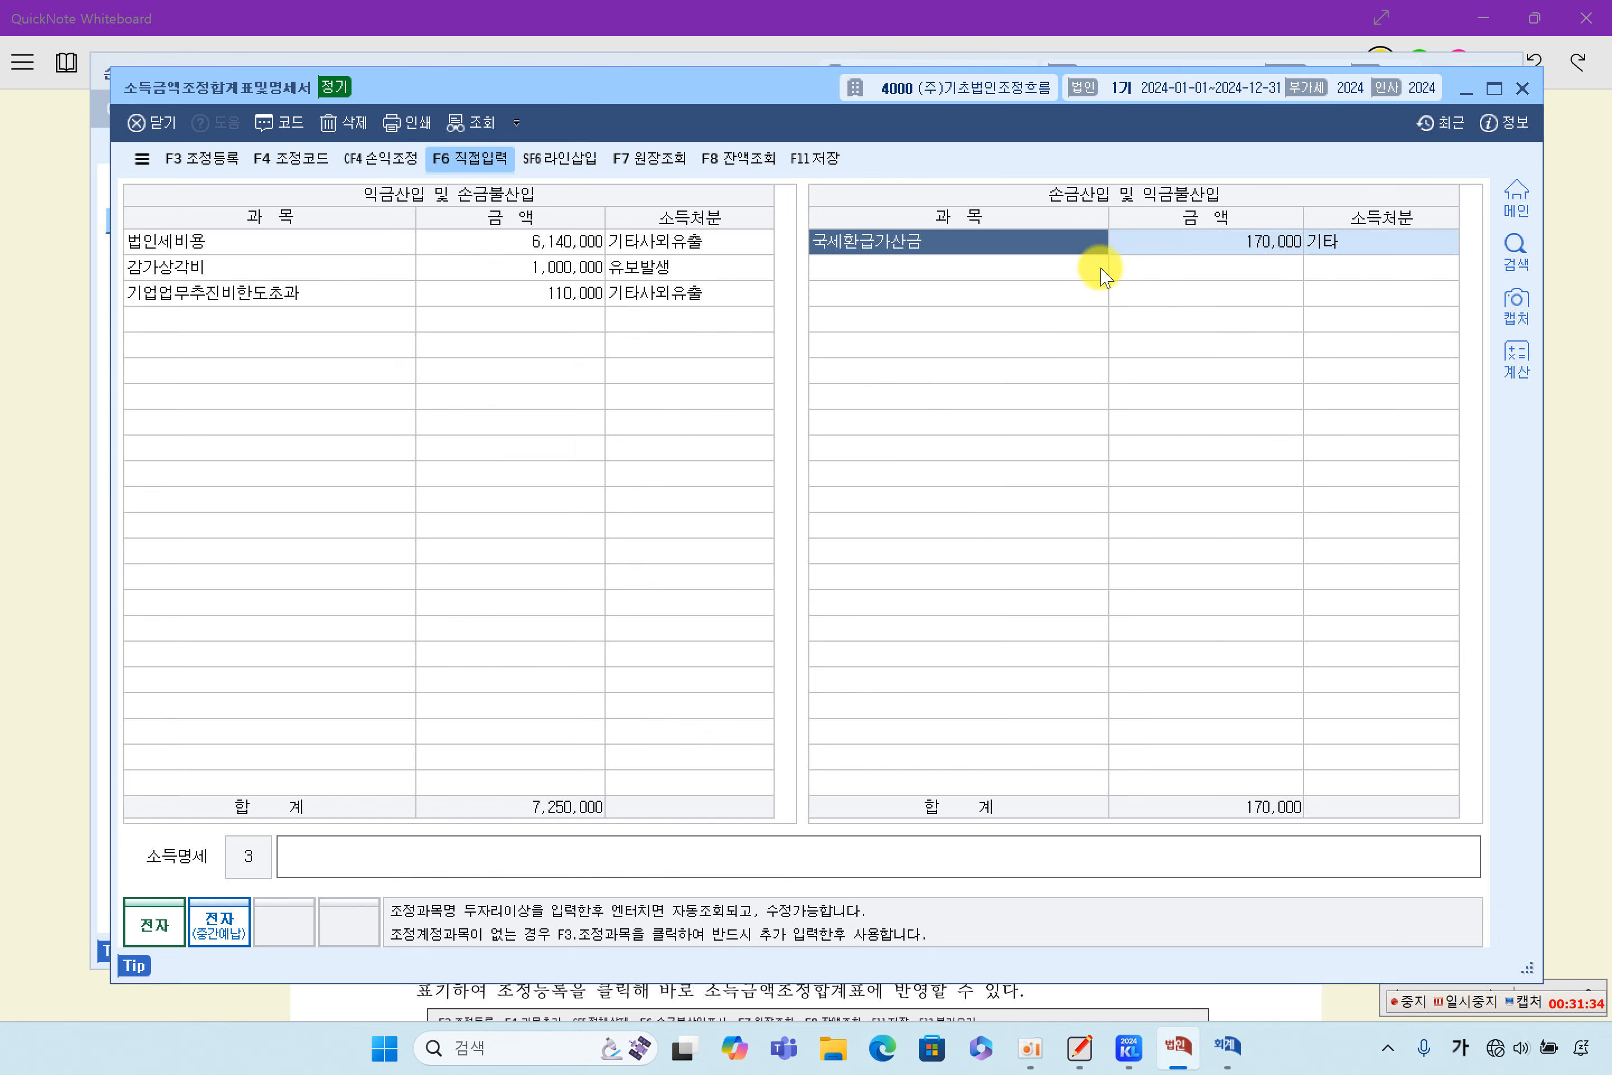
click(1575, 507)
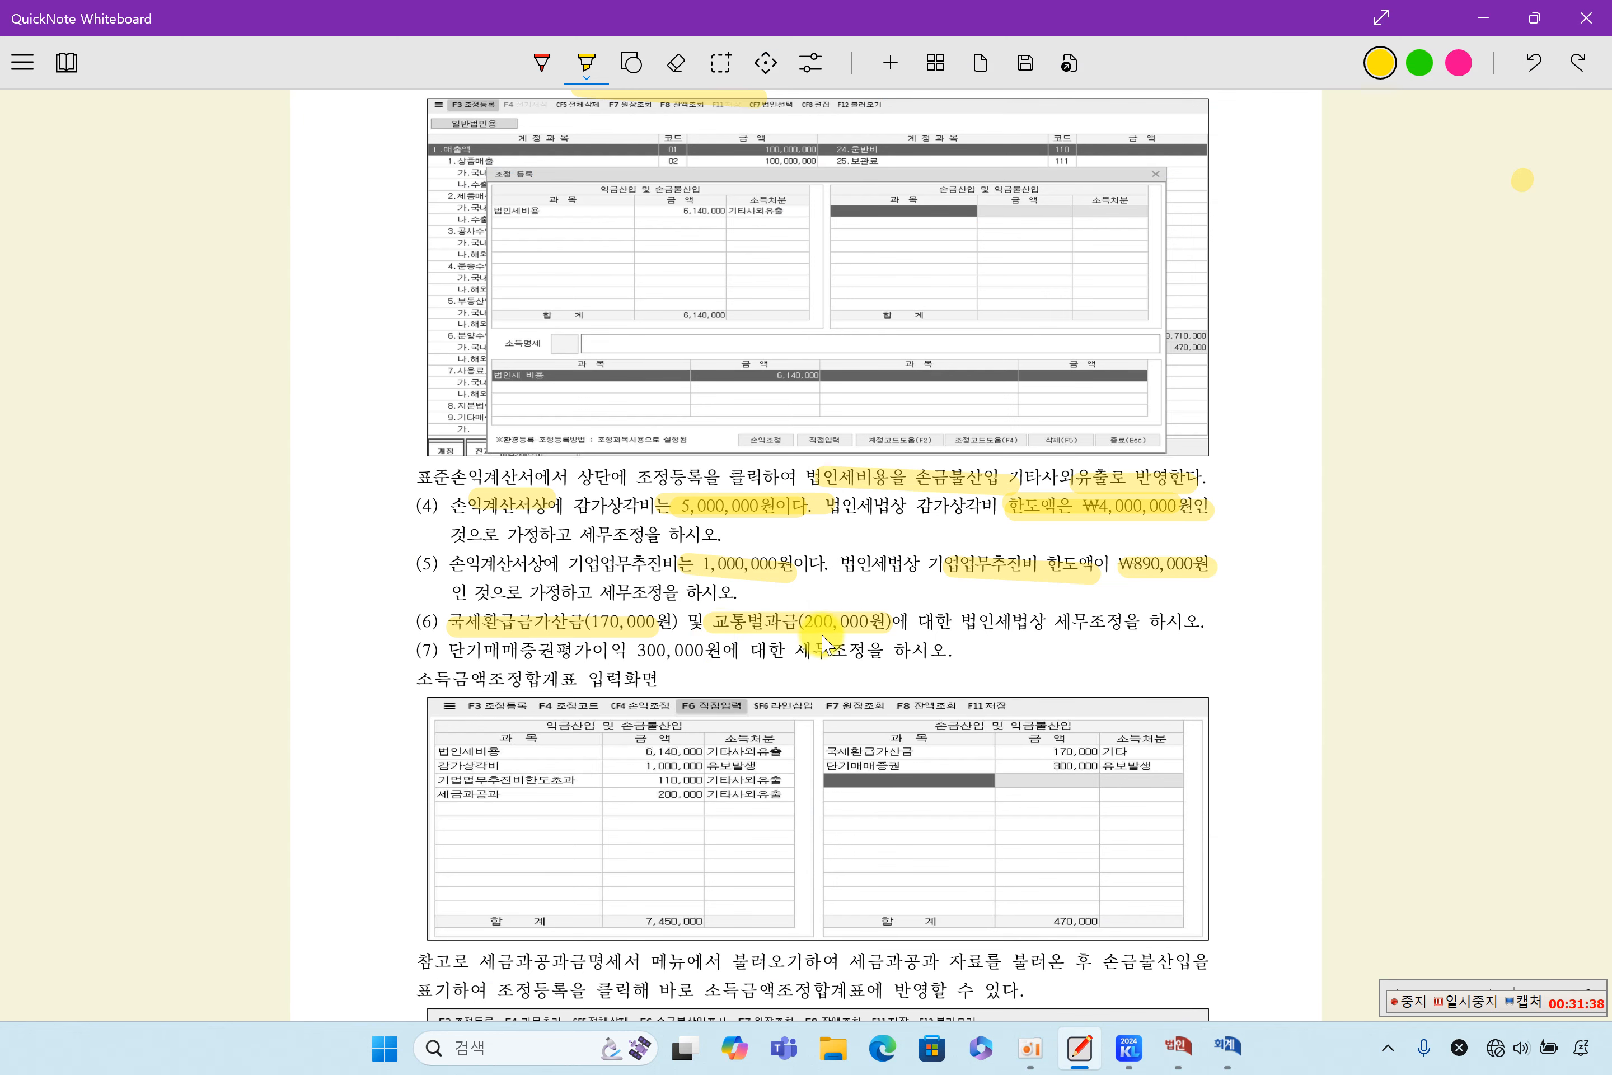
- Switch to the 손익계산서, examine the ledger of 세금과공과, and close the ledger
click(1232, 1049)
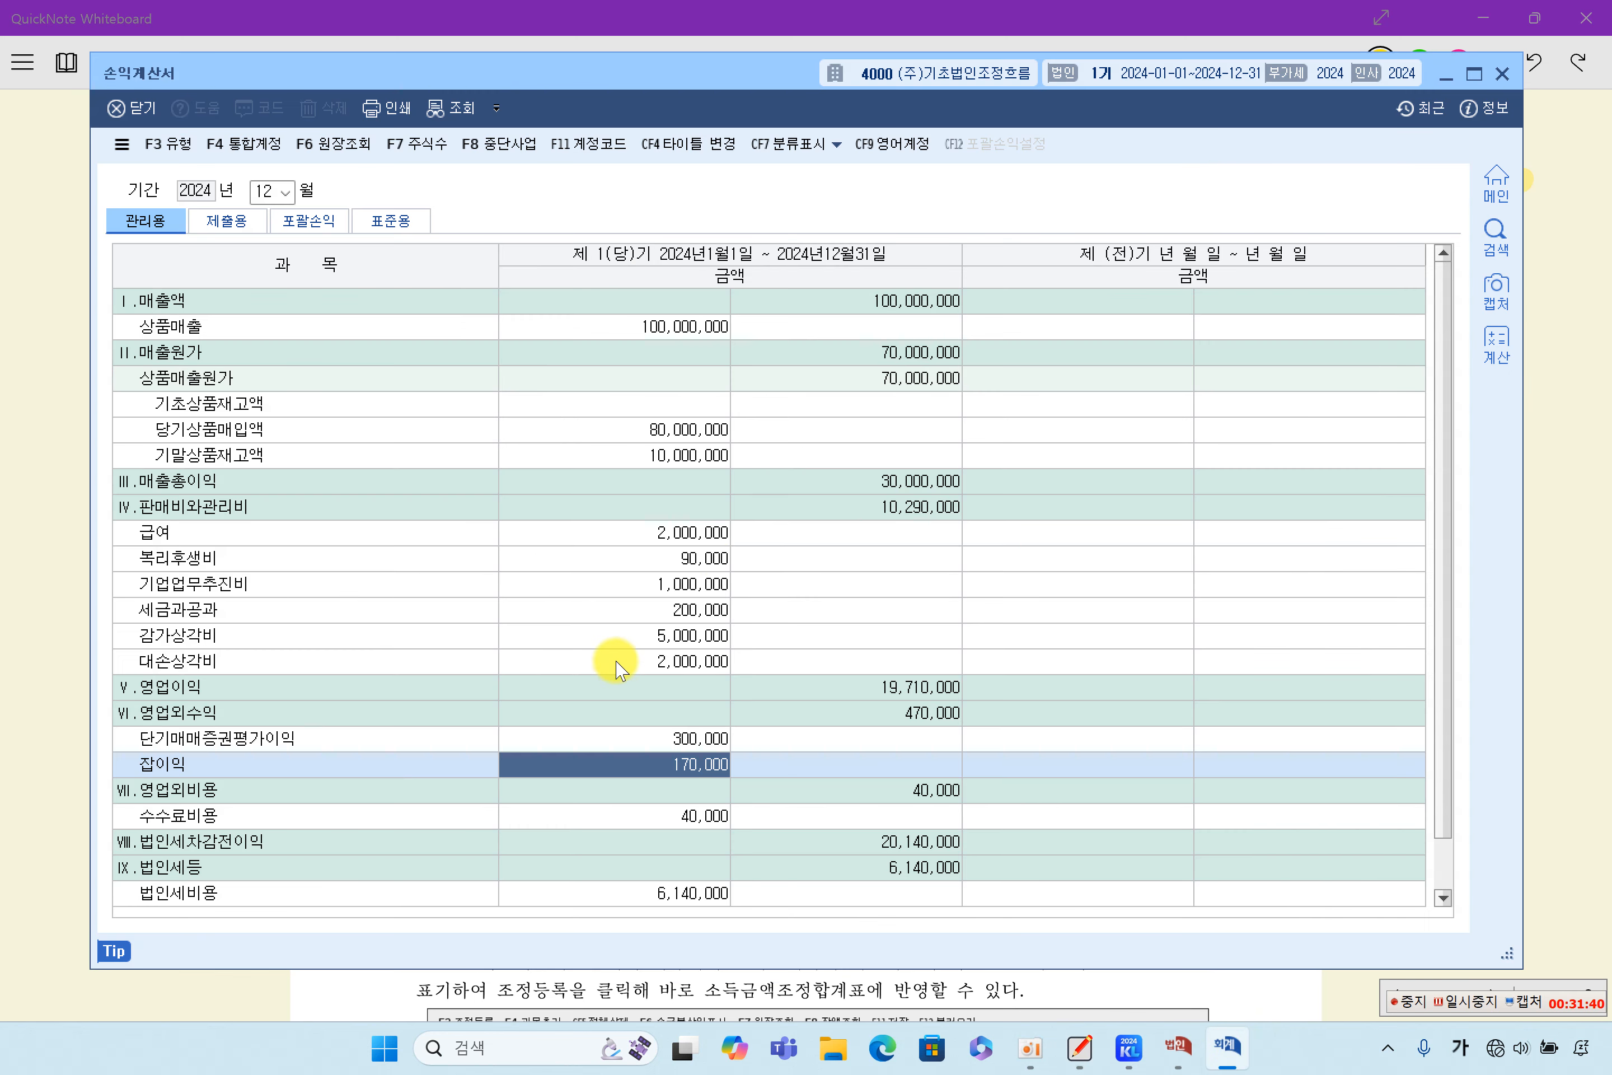
click(626, 636)
click(648, 739)
click(677, 607)
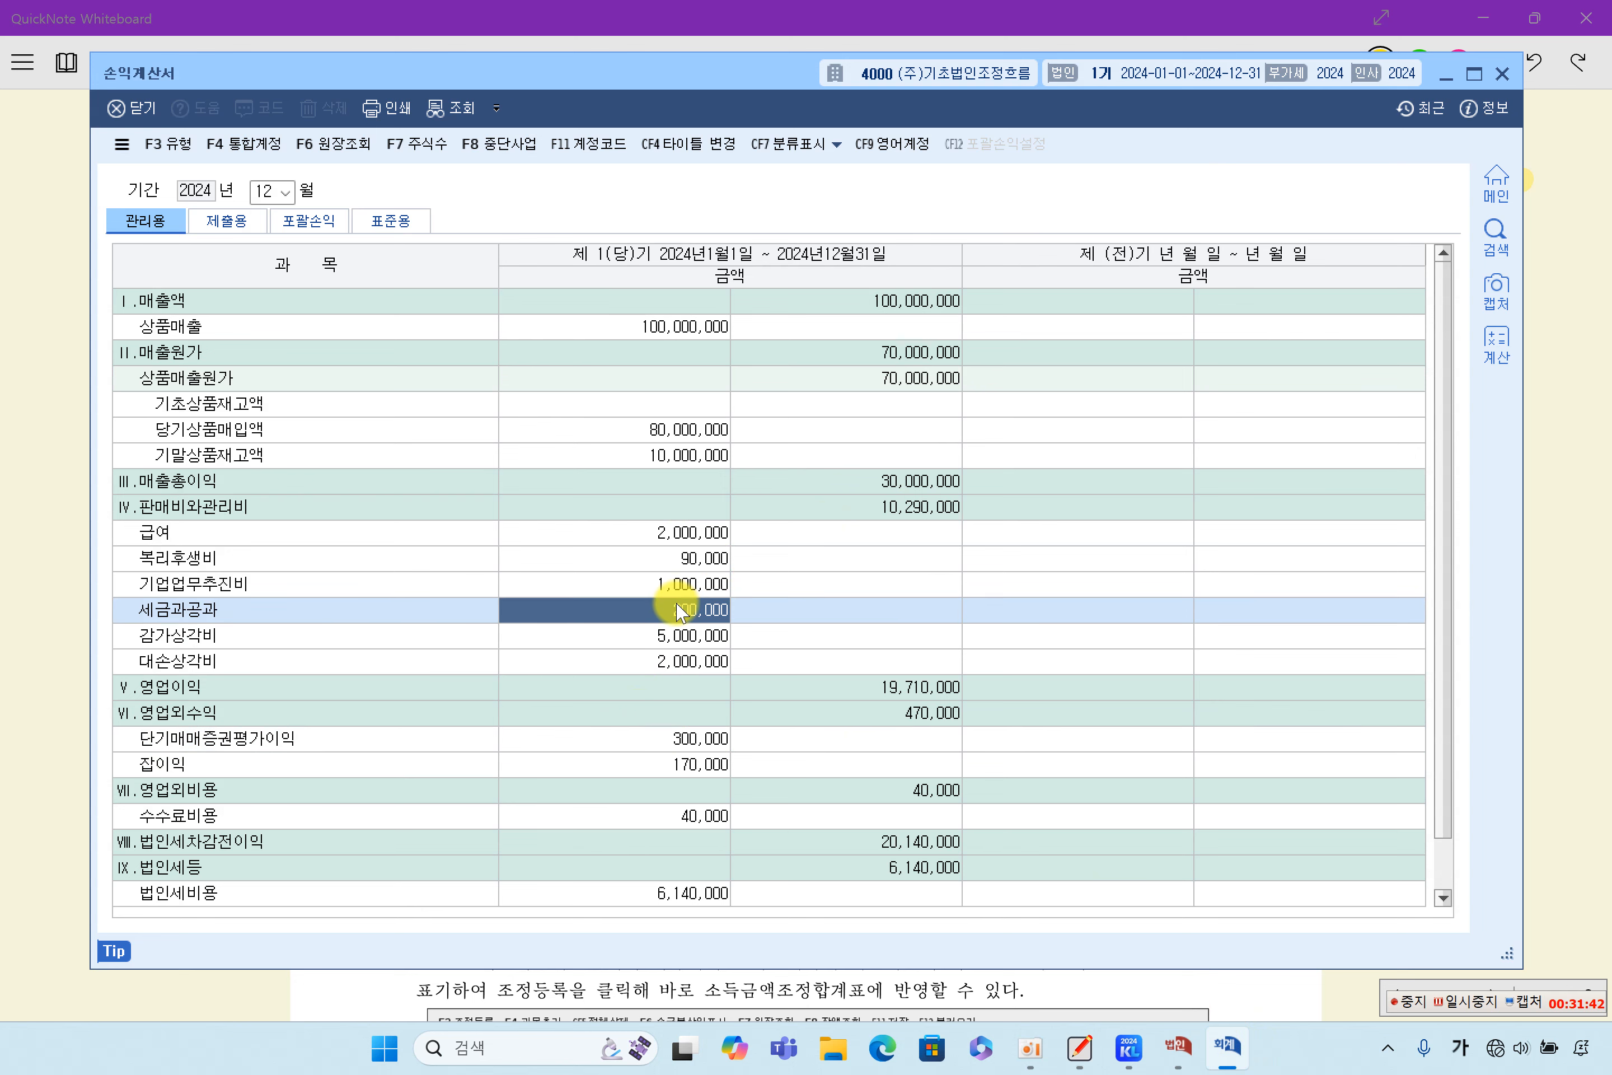
double_click(677, 610)
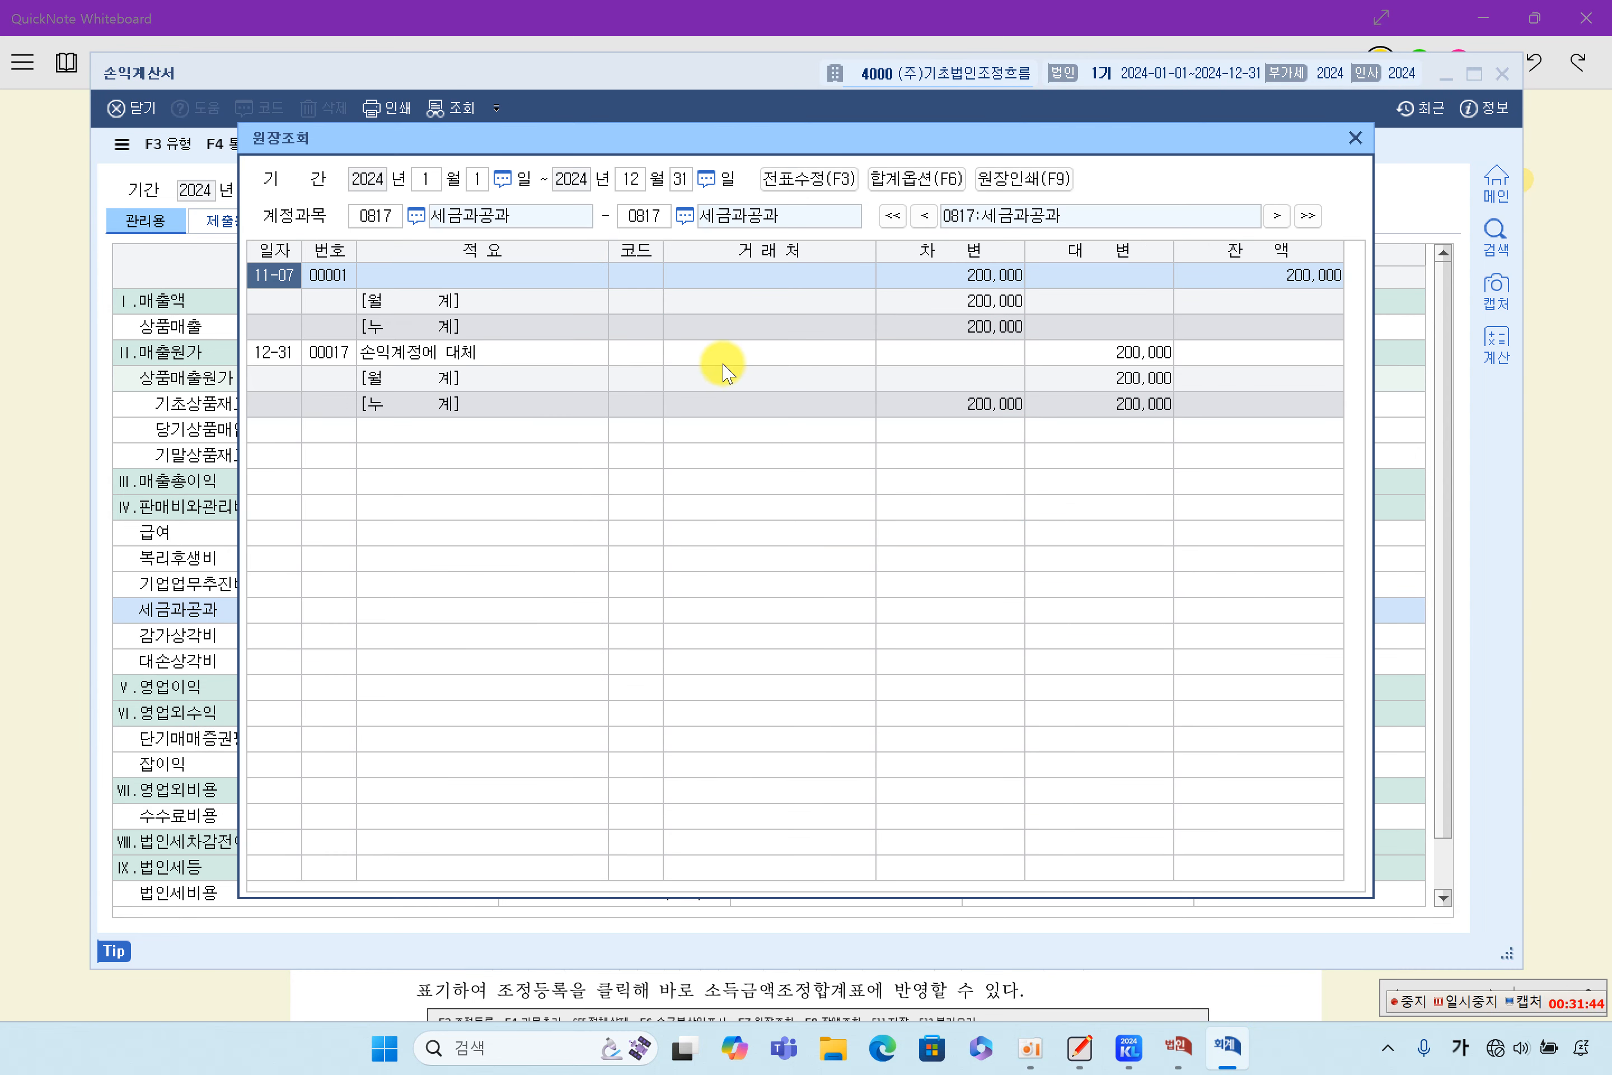
click(554, 285)
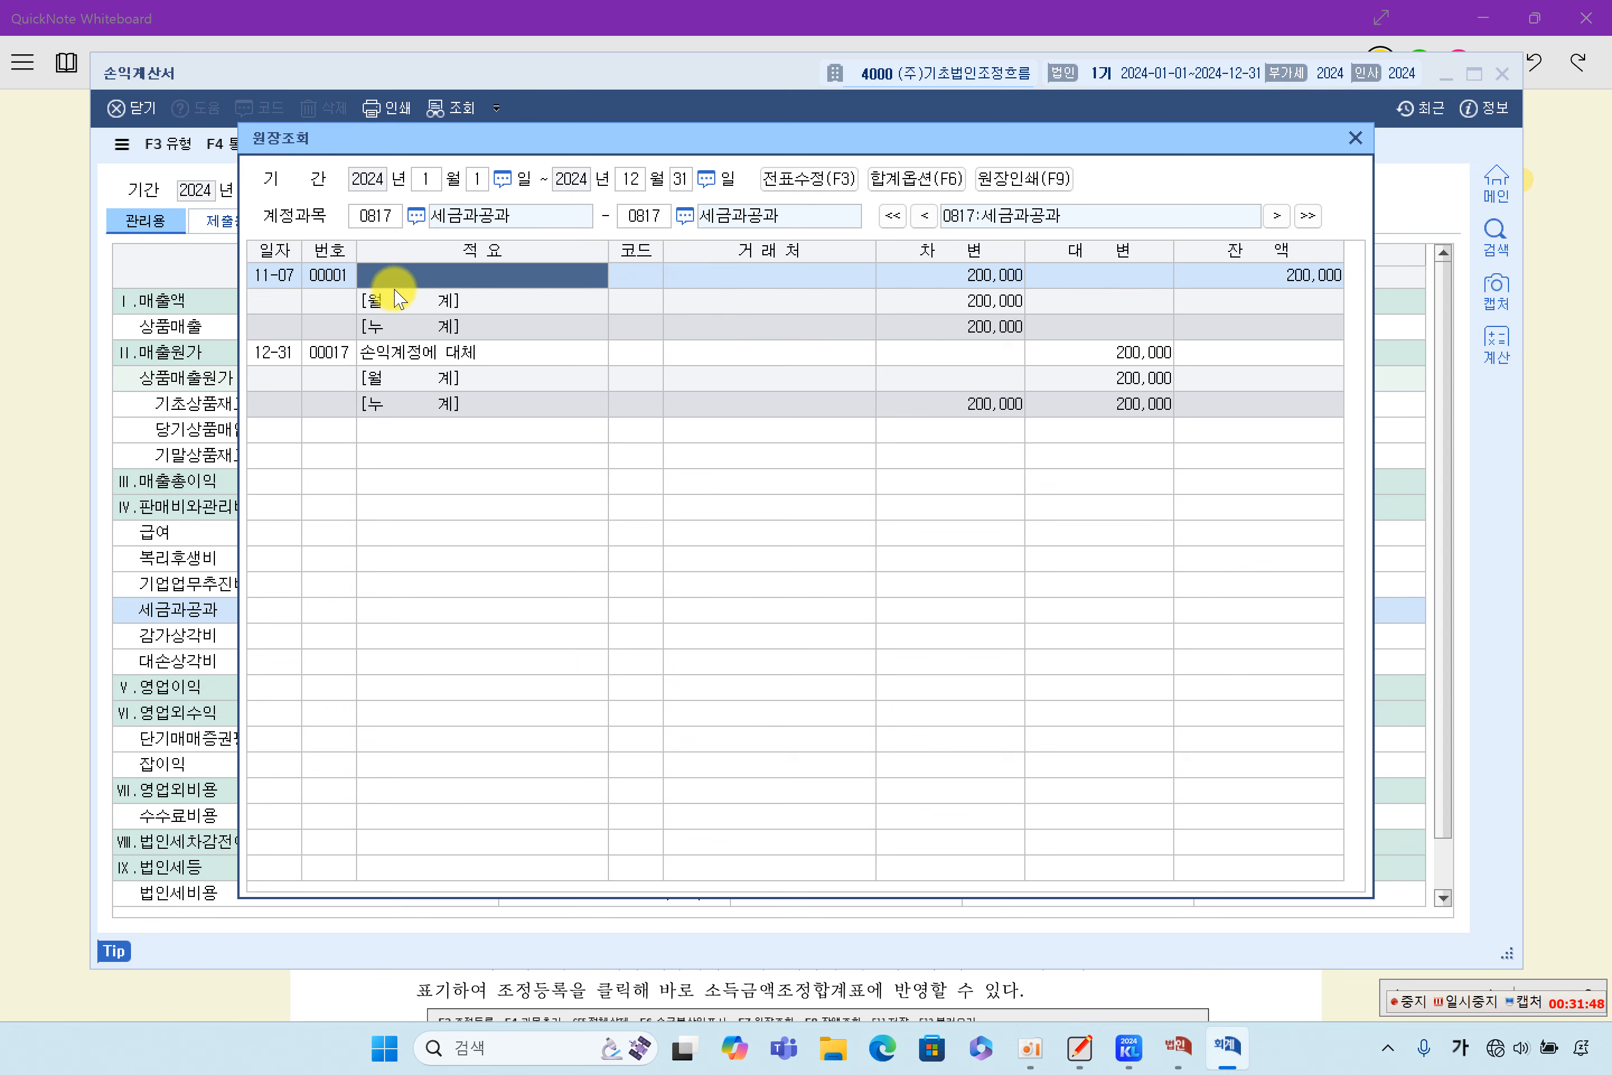
click(1355, 138)
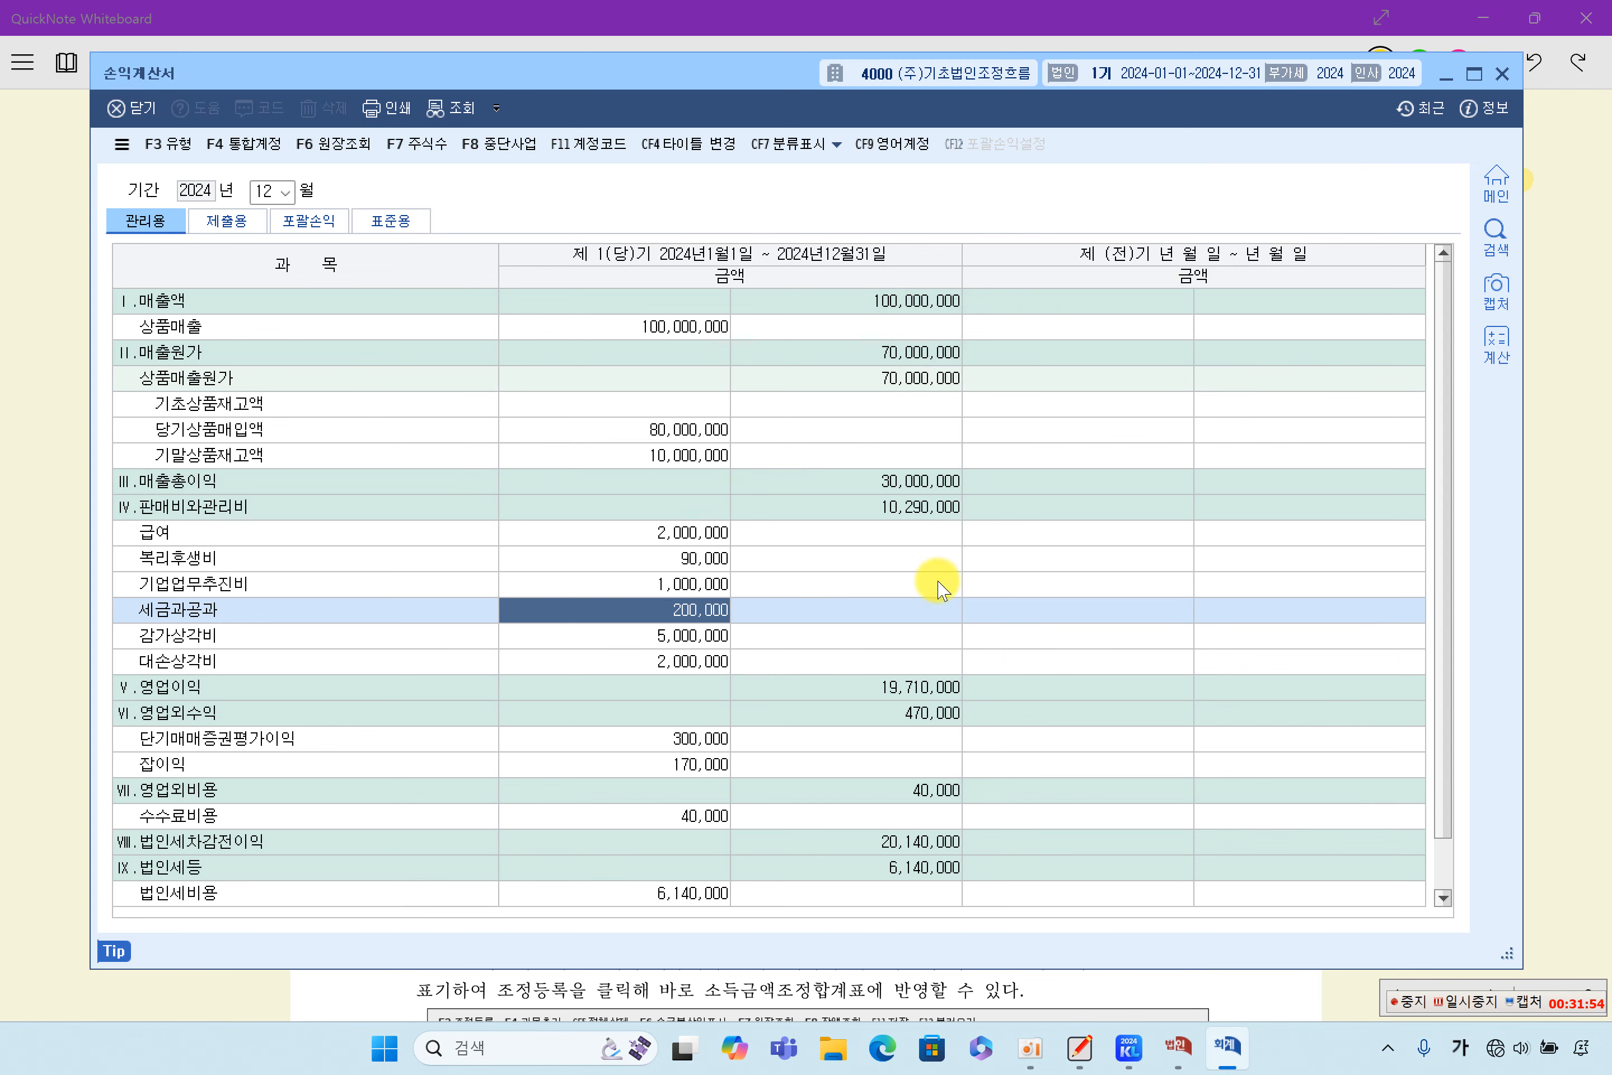
- Highlight 교통벌과금(200,000원) again in item (6) of the QuickNote problem sheet and return to the 소득금액조정합계표및명세서
click(1551, 454)
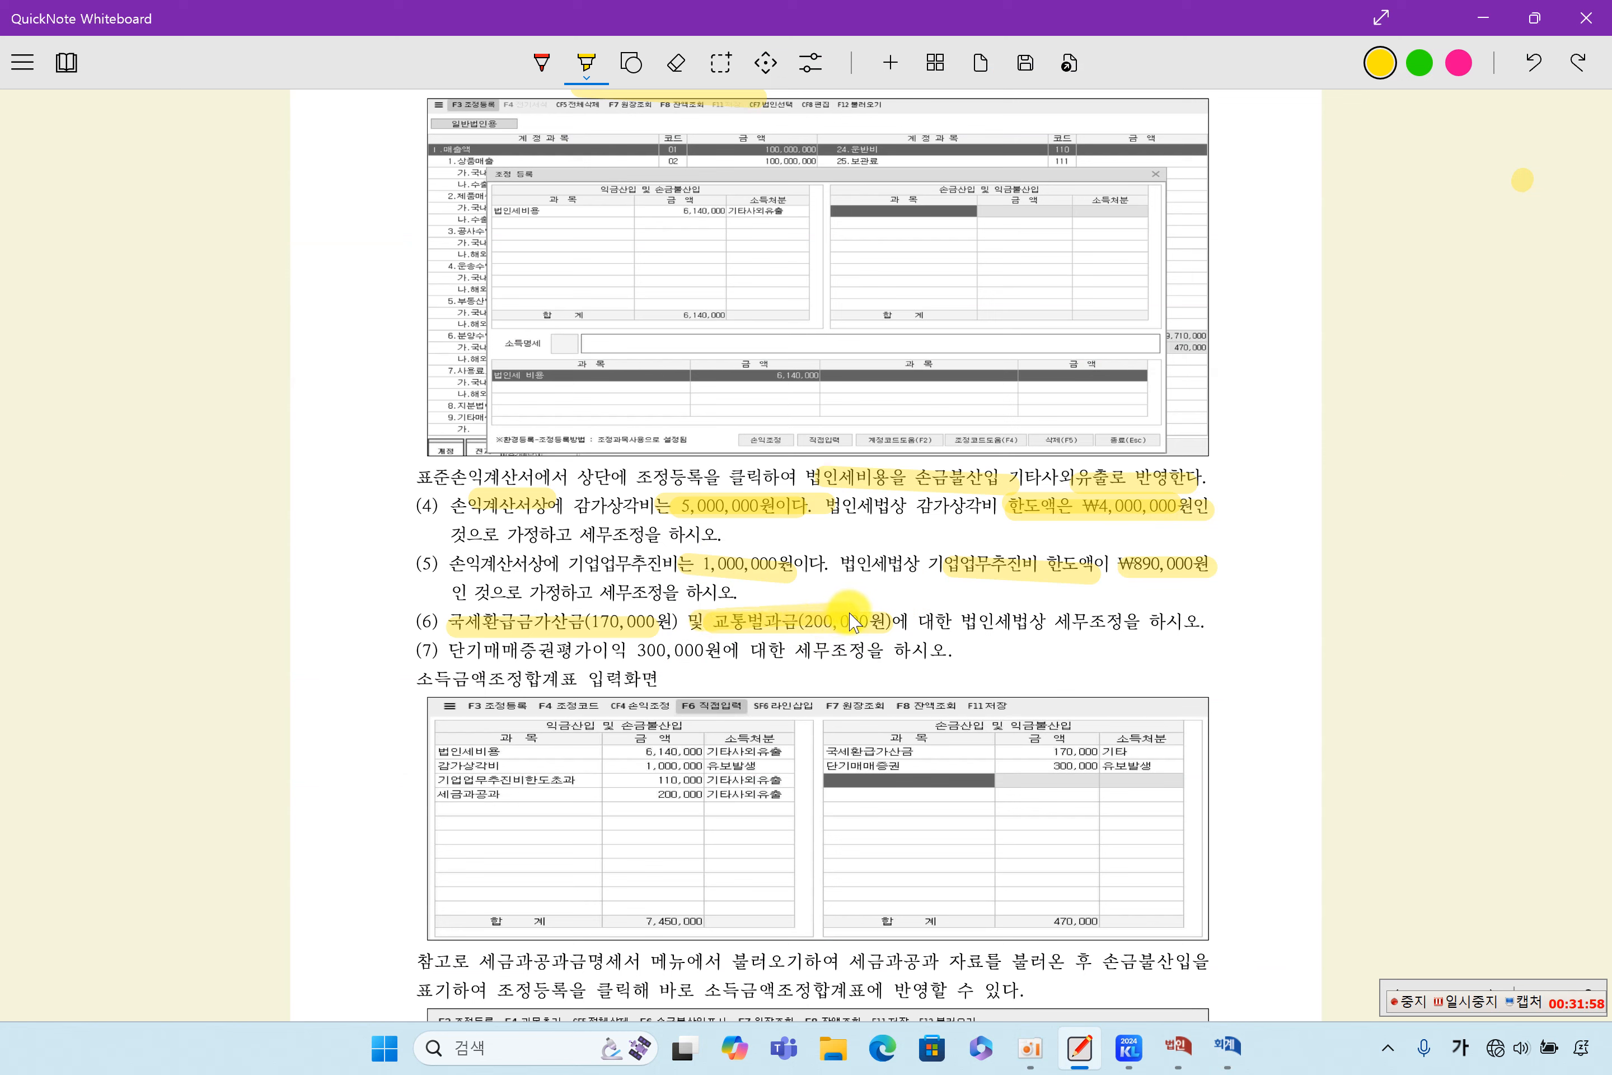
mouse_move(1223, 1054)
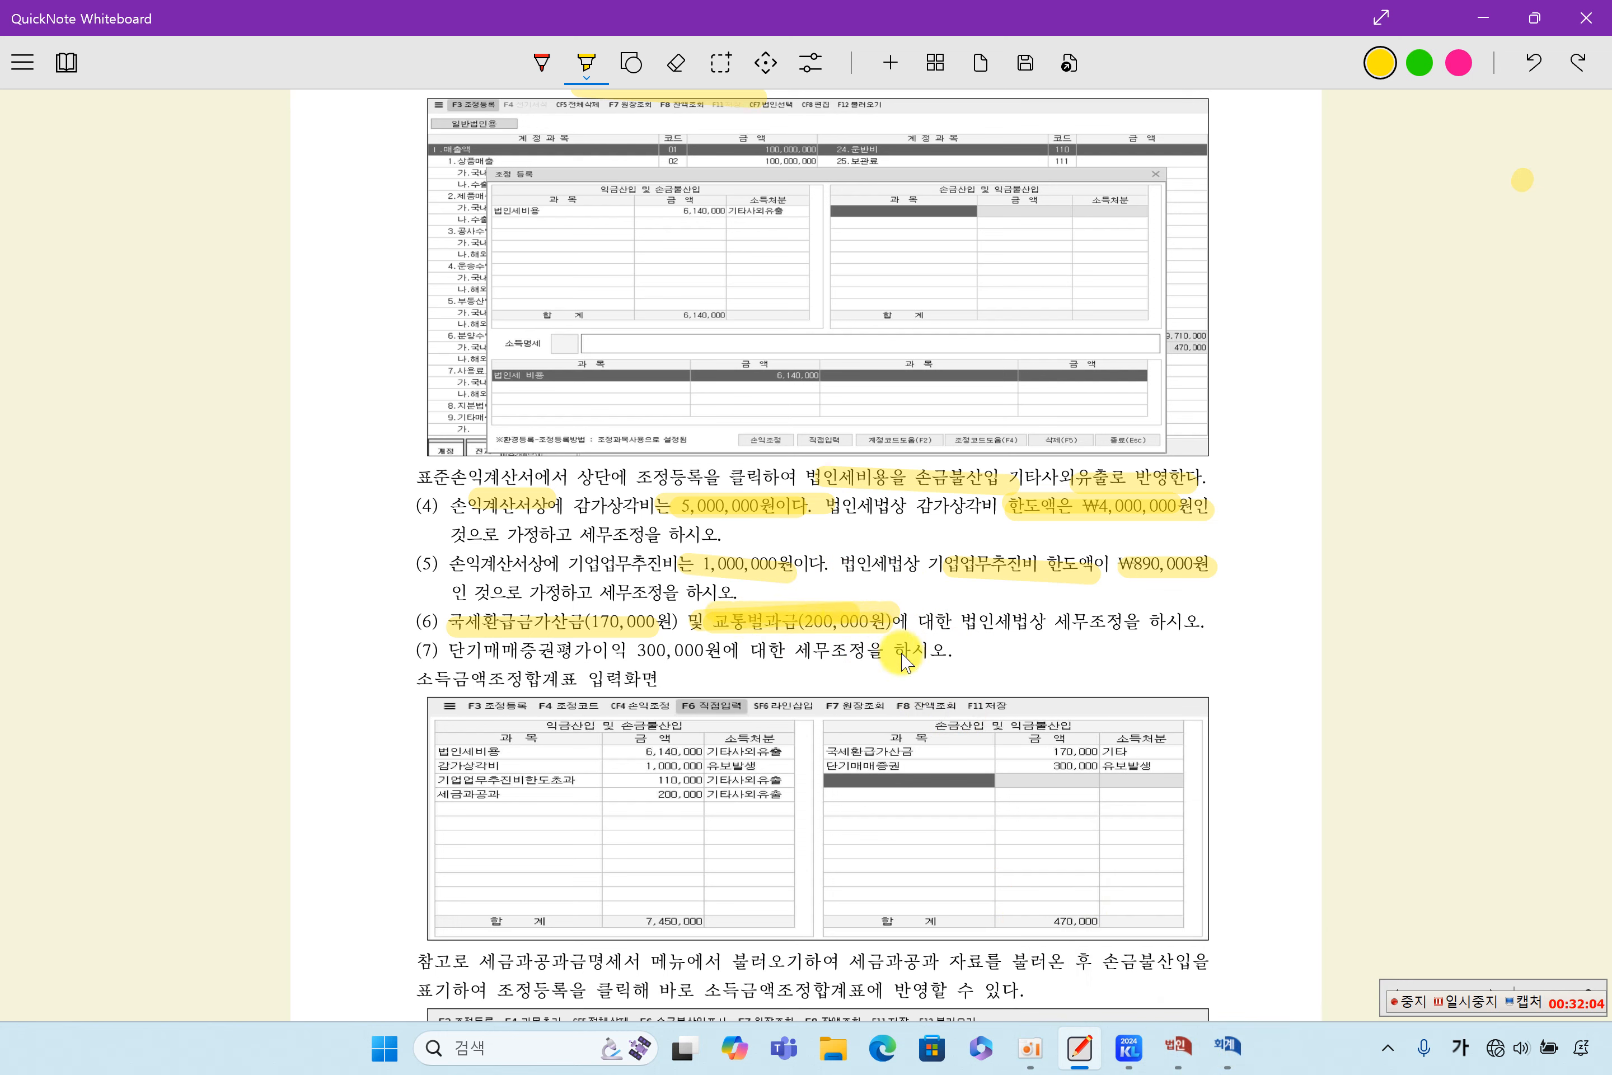
click(1179, 1048)
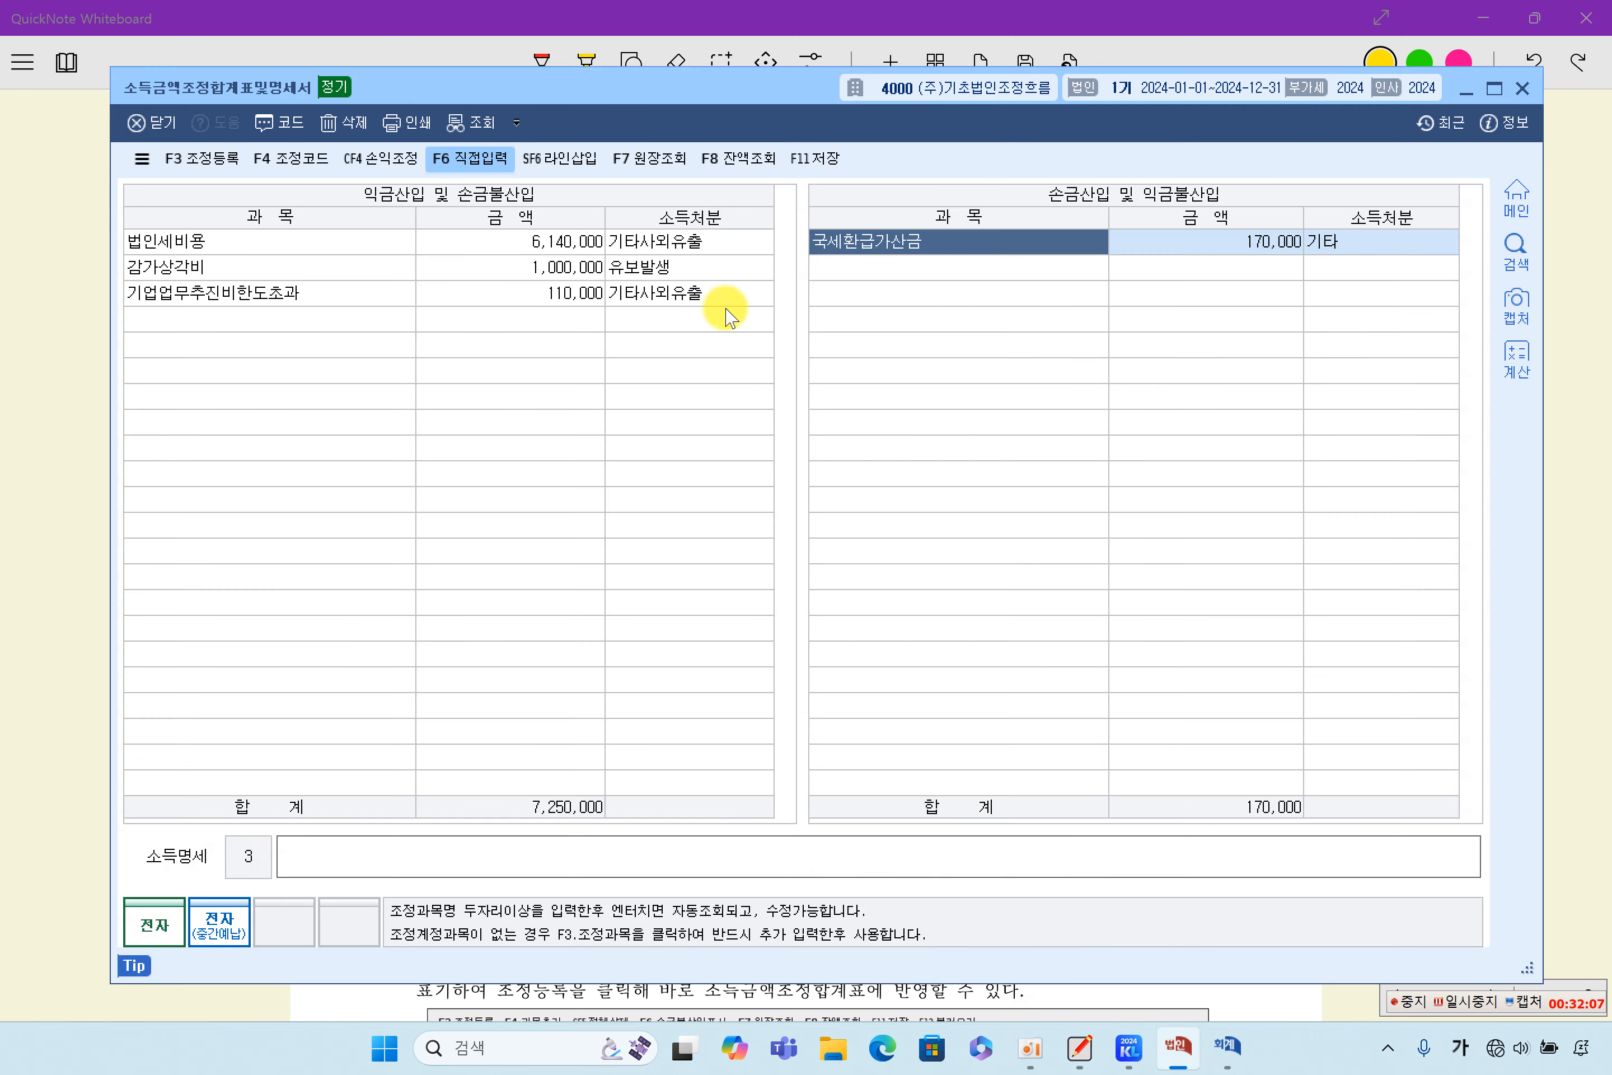
- Enter 세금과공과(교통벌과금) as the fourth 과목 under 익금산입 및 손금불산입
click(340, 320)
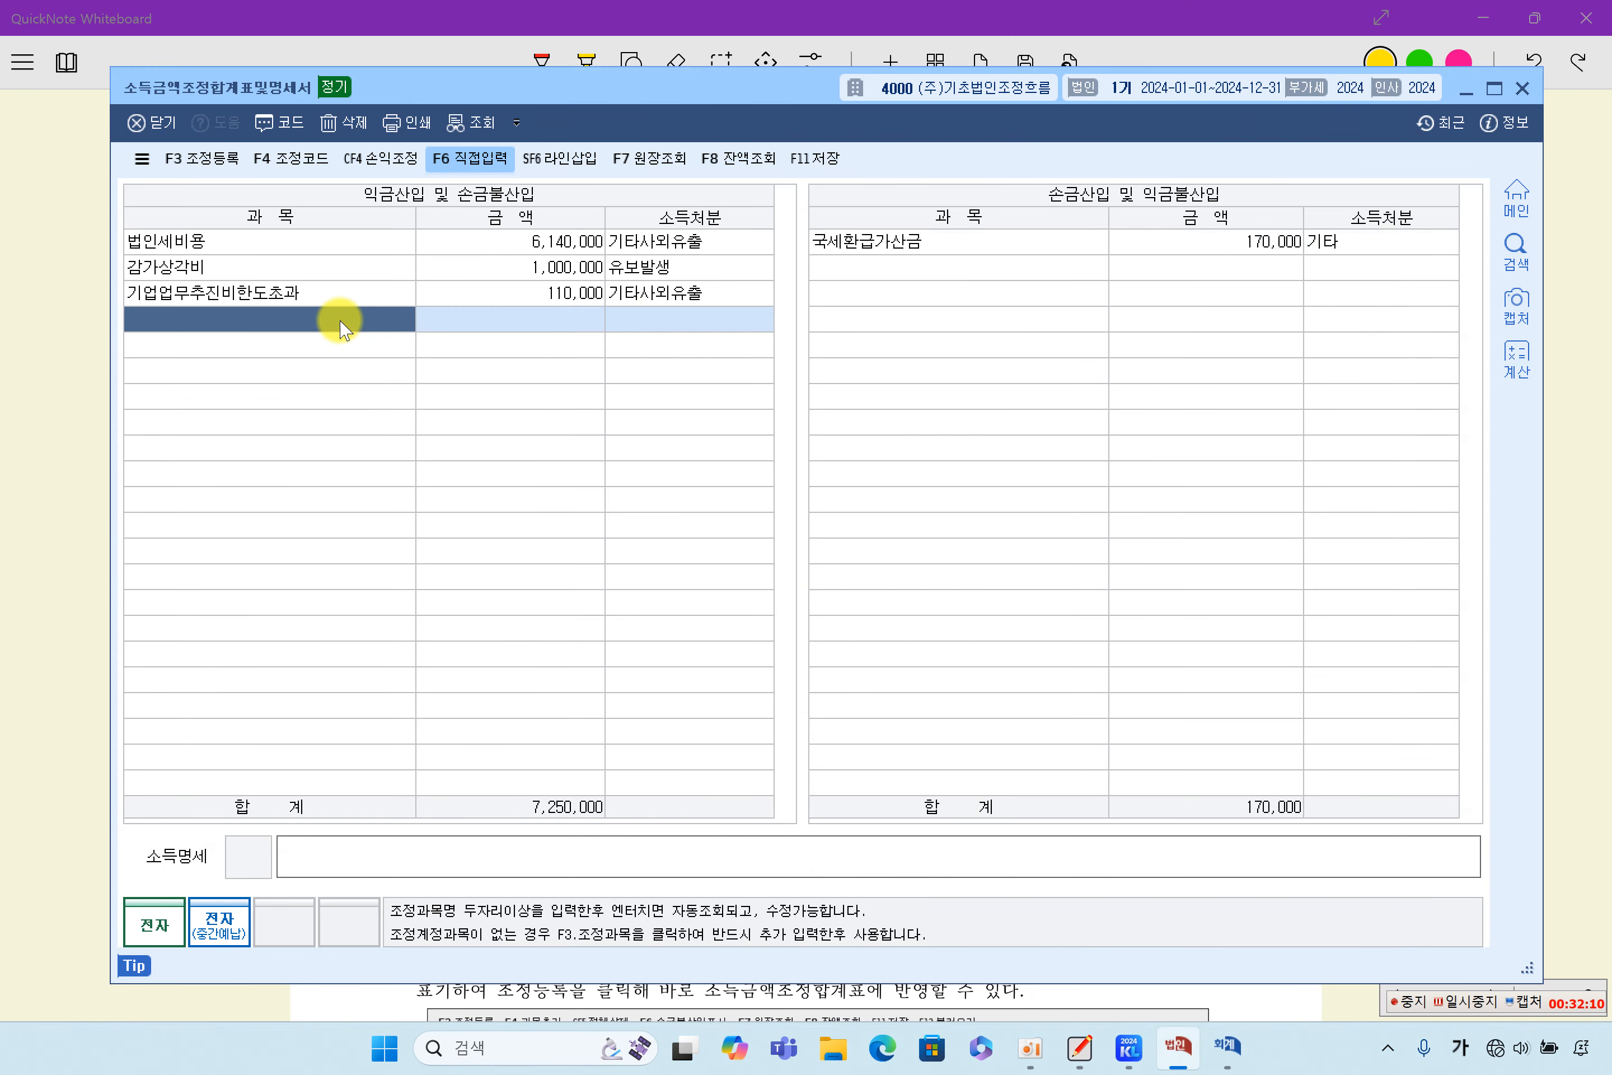
text(세금과)
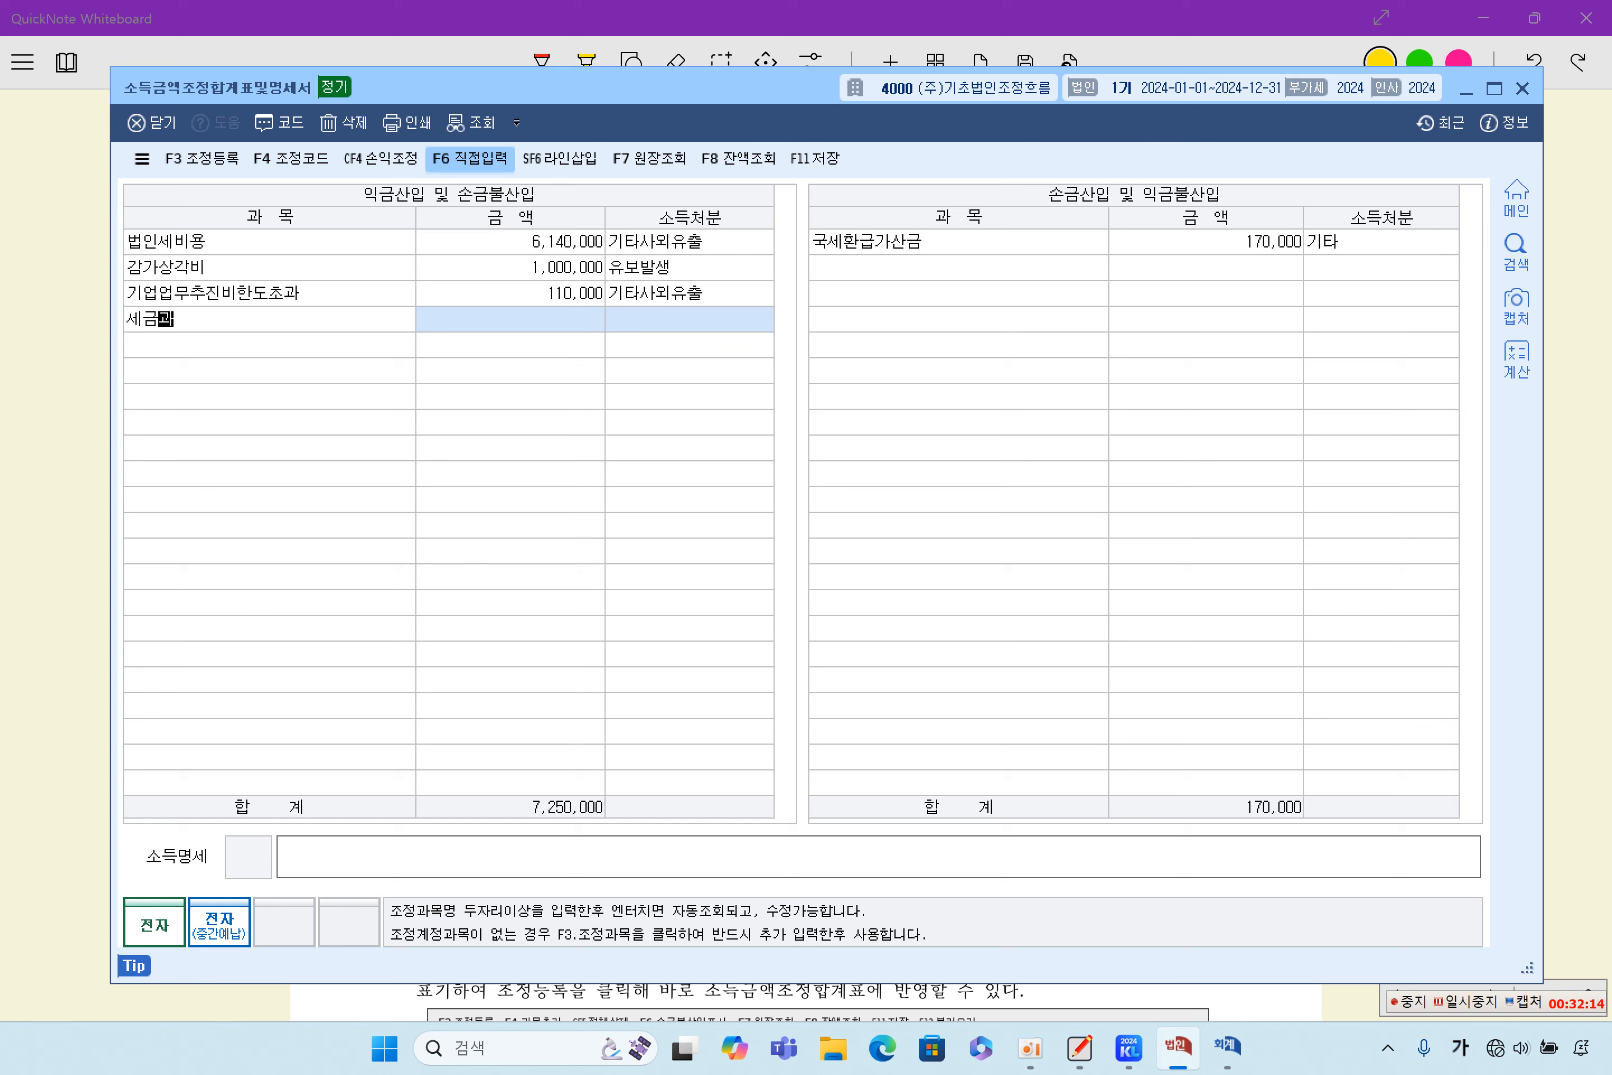
text(공고(교통벌과금))
key(Return)
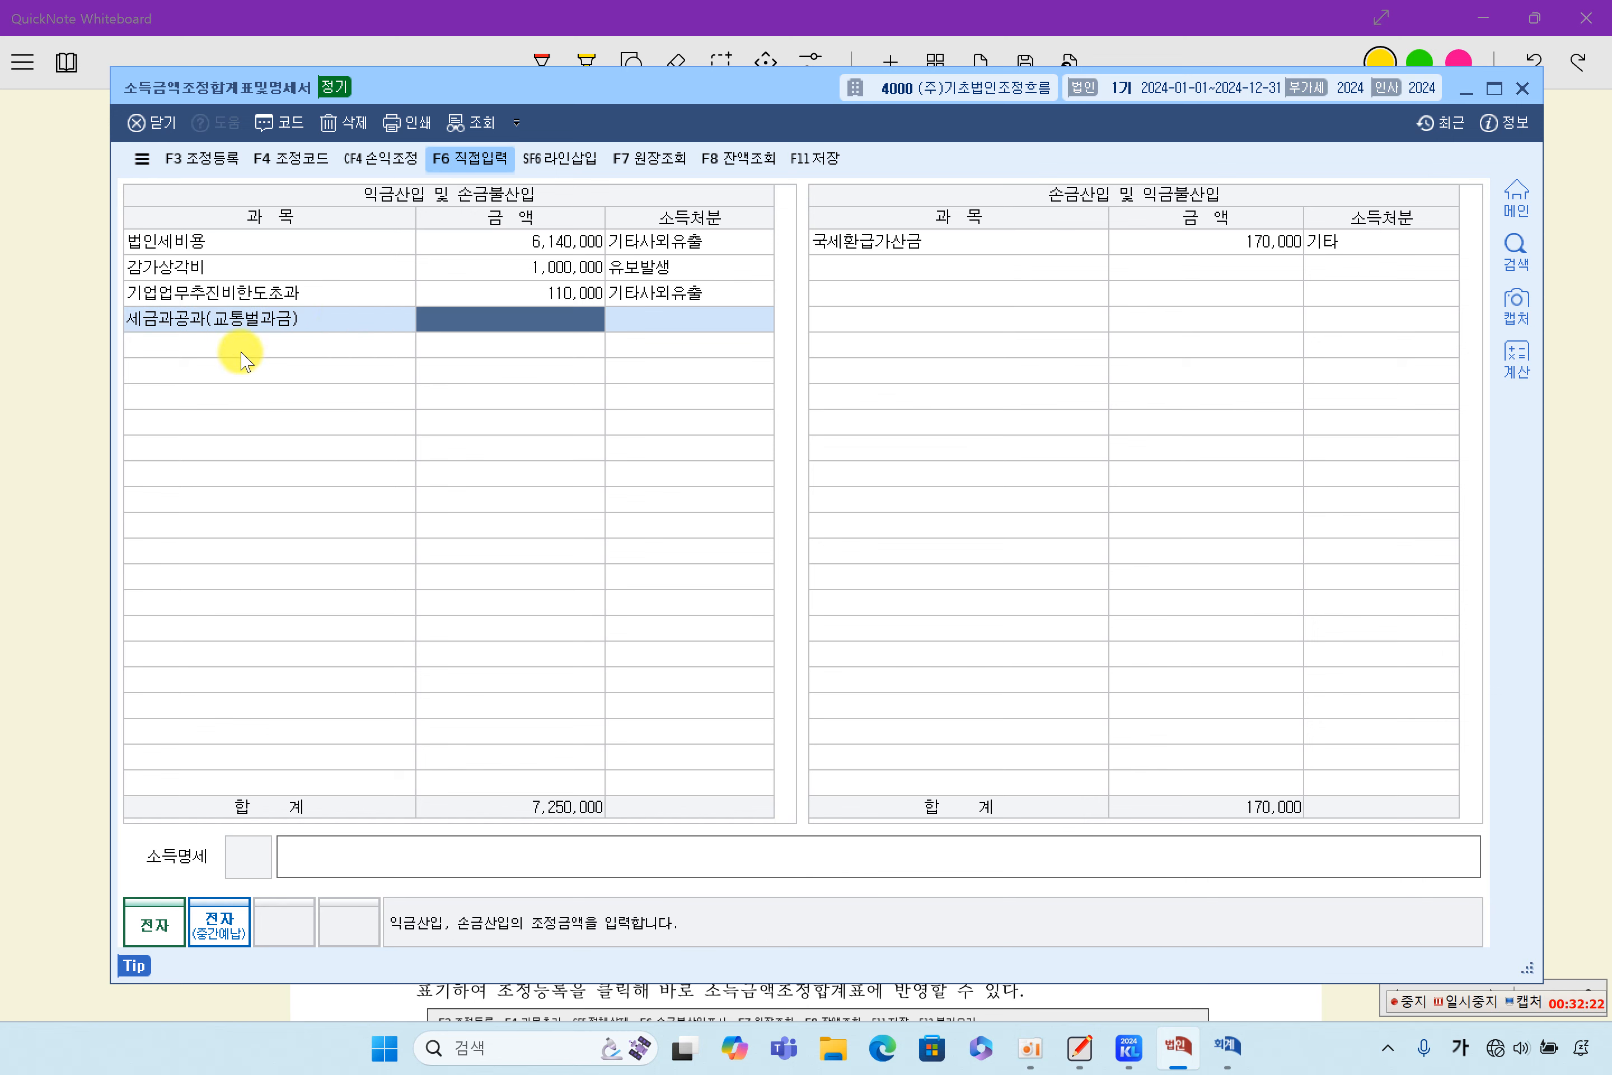
- Rename the fourth 과목 under 익금산입 및 손금불산입 as 교통벌과금
click(240, 320)
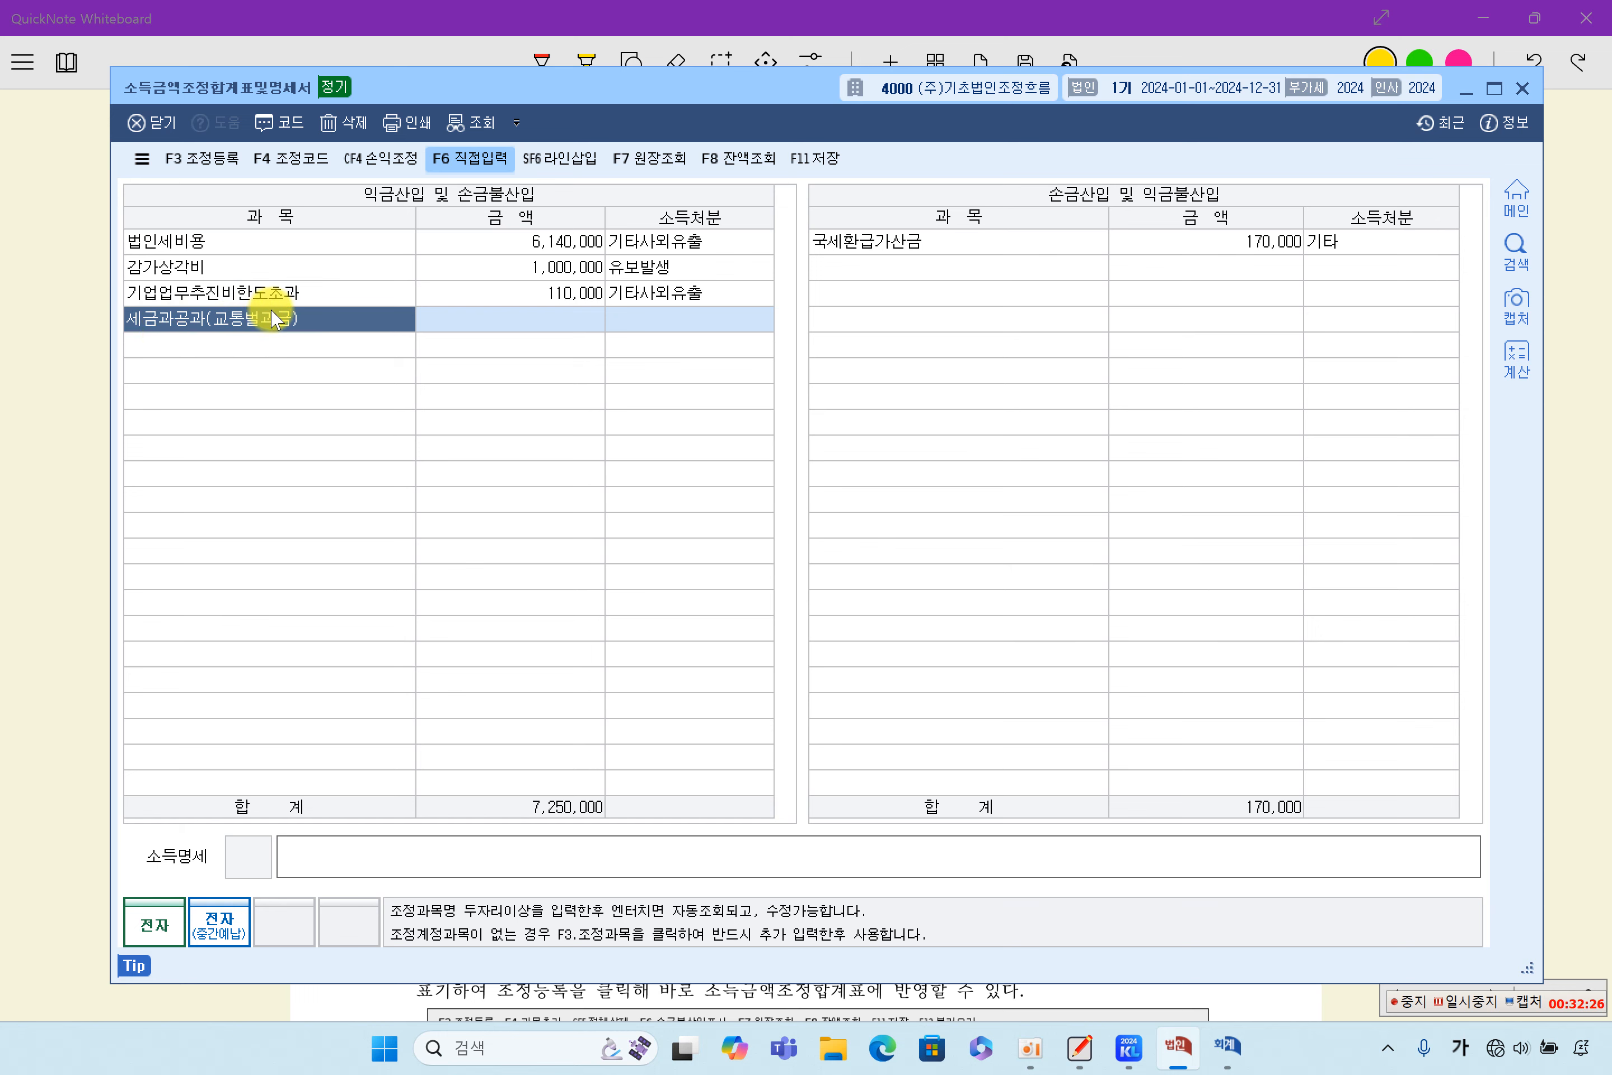
click(449, 320)
click(357, 321)
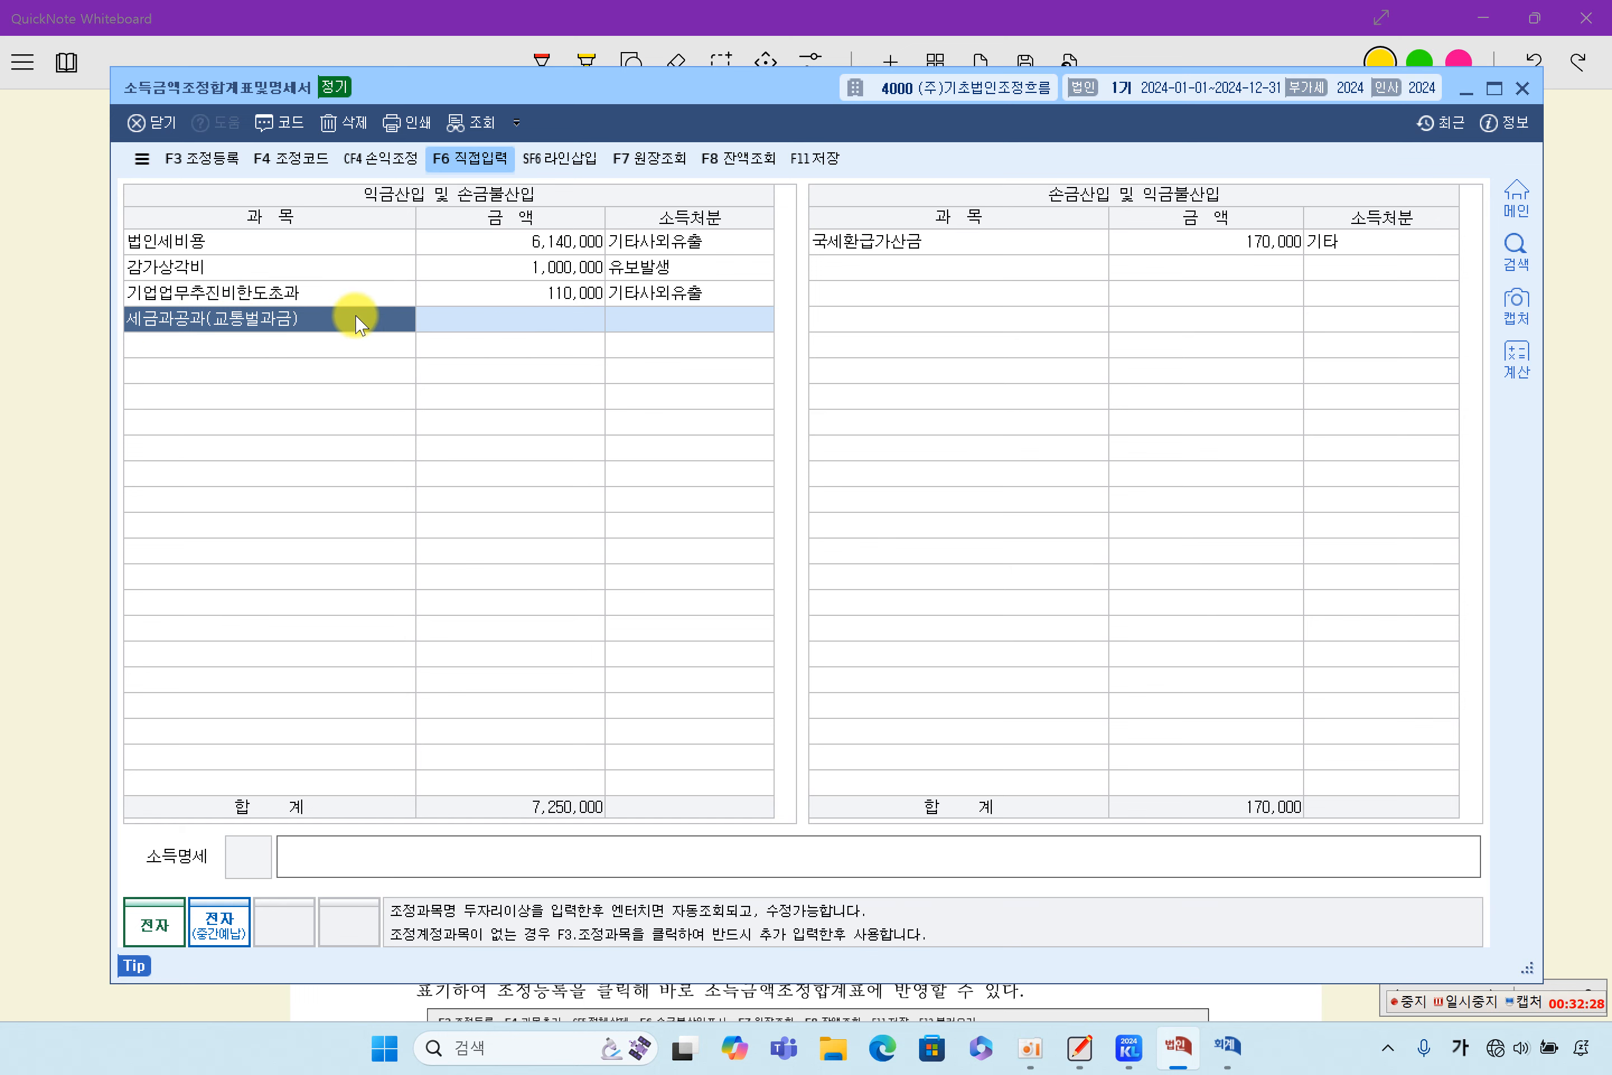
text(교통벌과금)
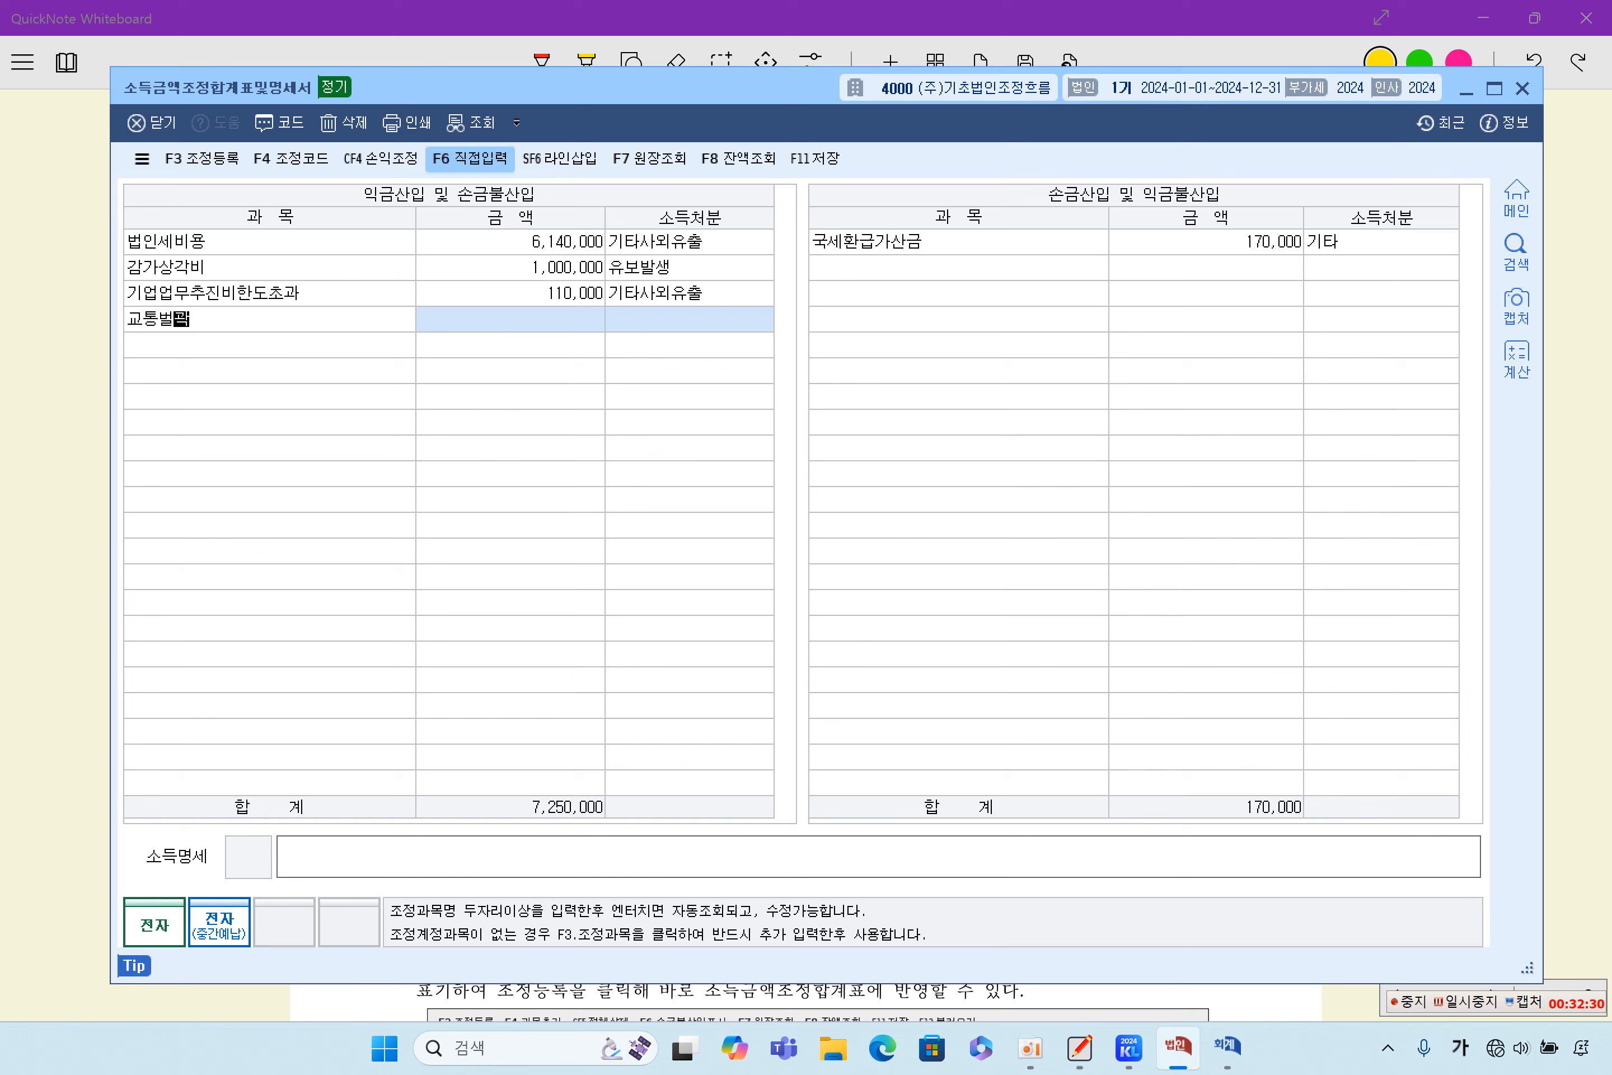
key(Return)
- Replace the fourth 과목 under 익금산입 및 손금불산입 with 세금과공과
click(357, 321)
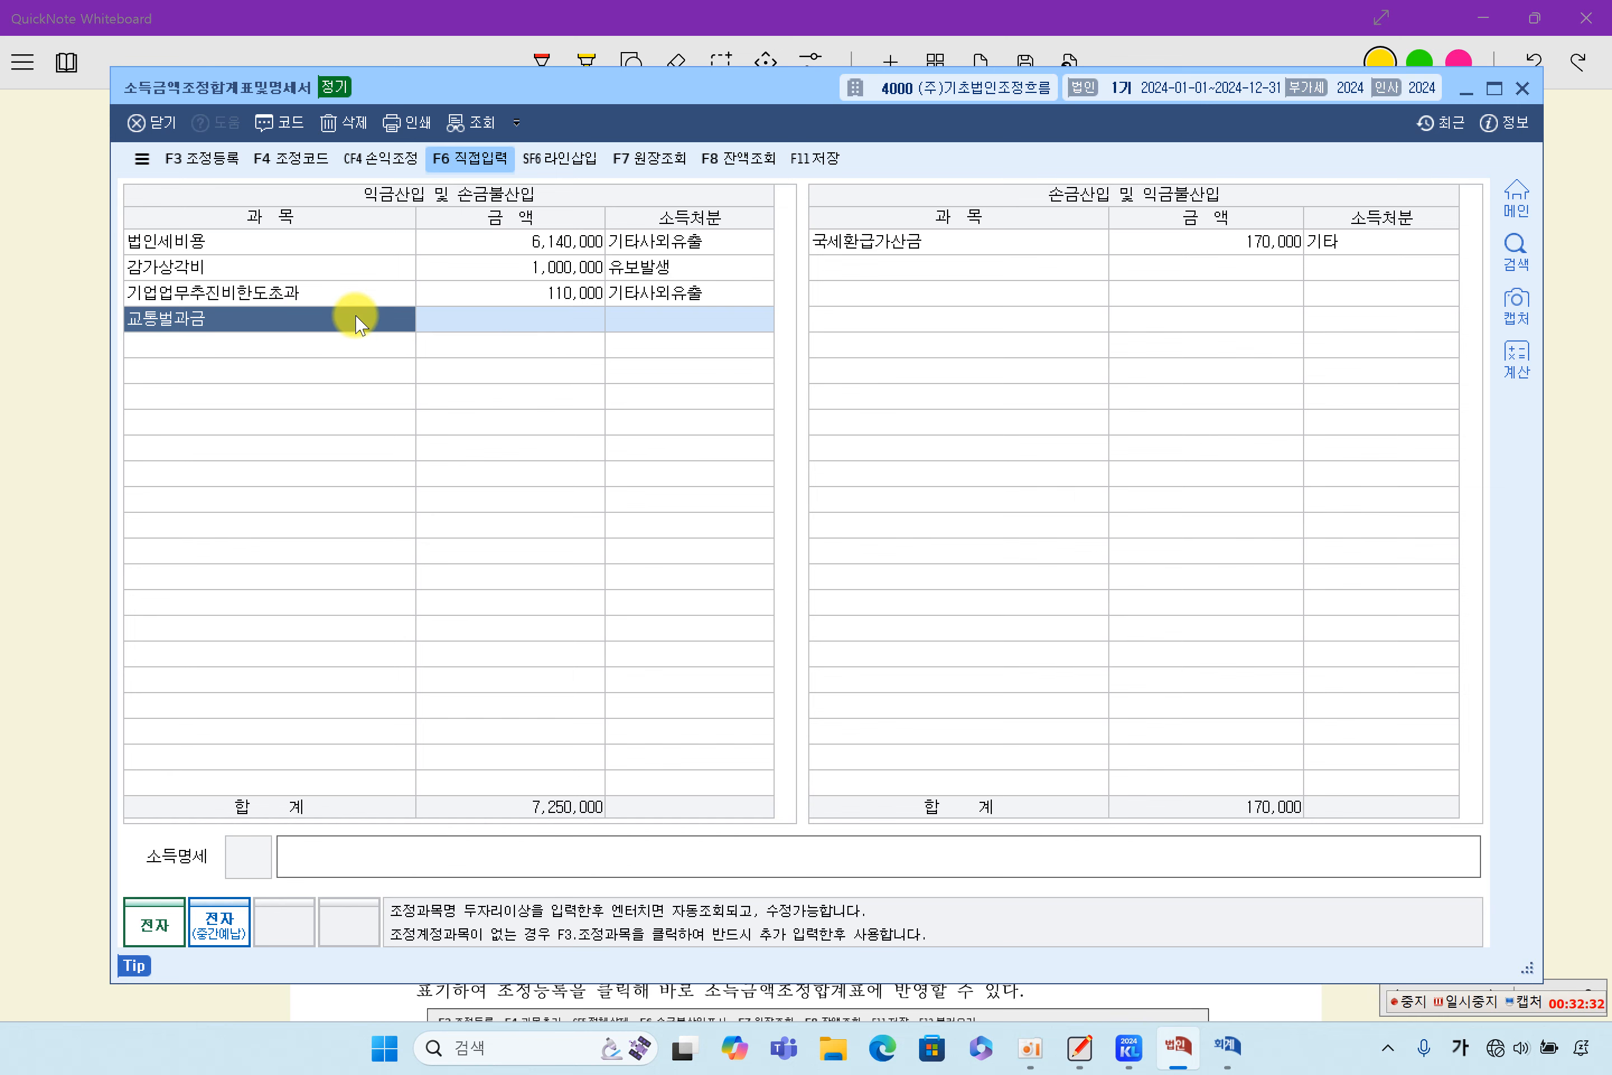
text(세금과공ㄱ)
text(ㅘ)
key(Return)
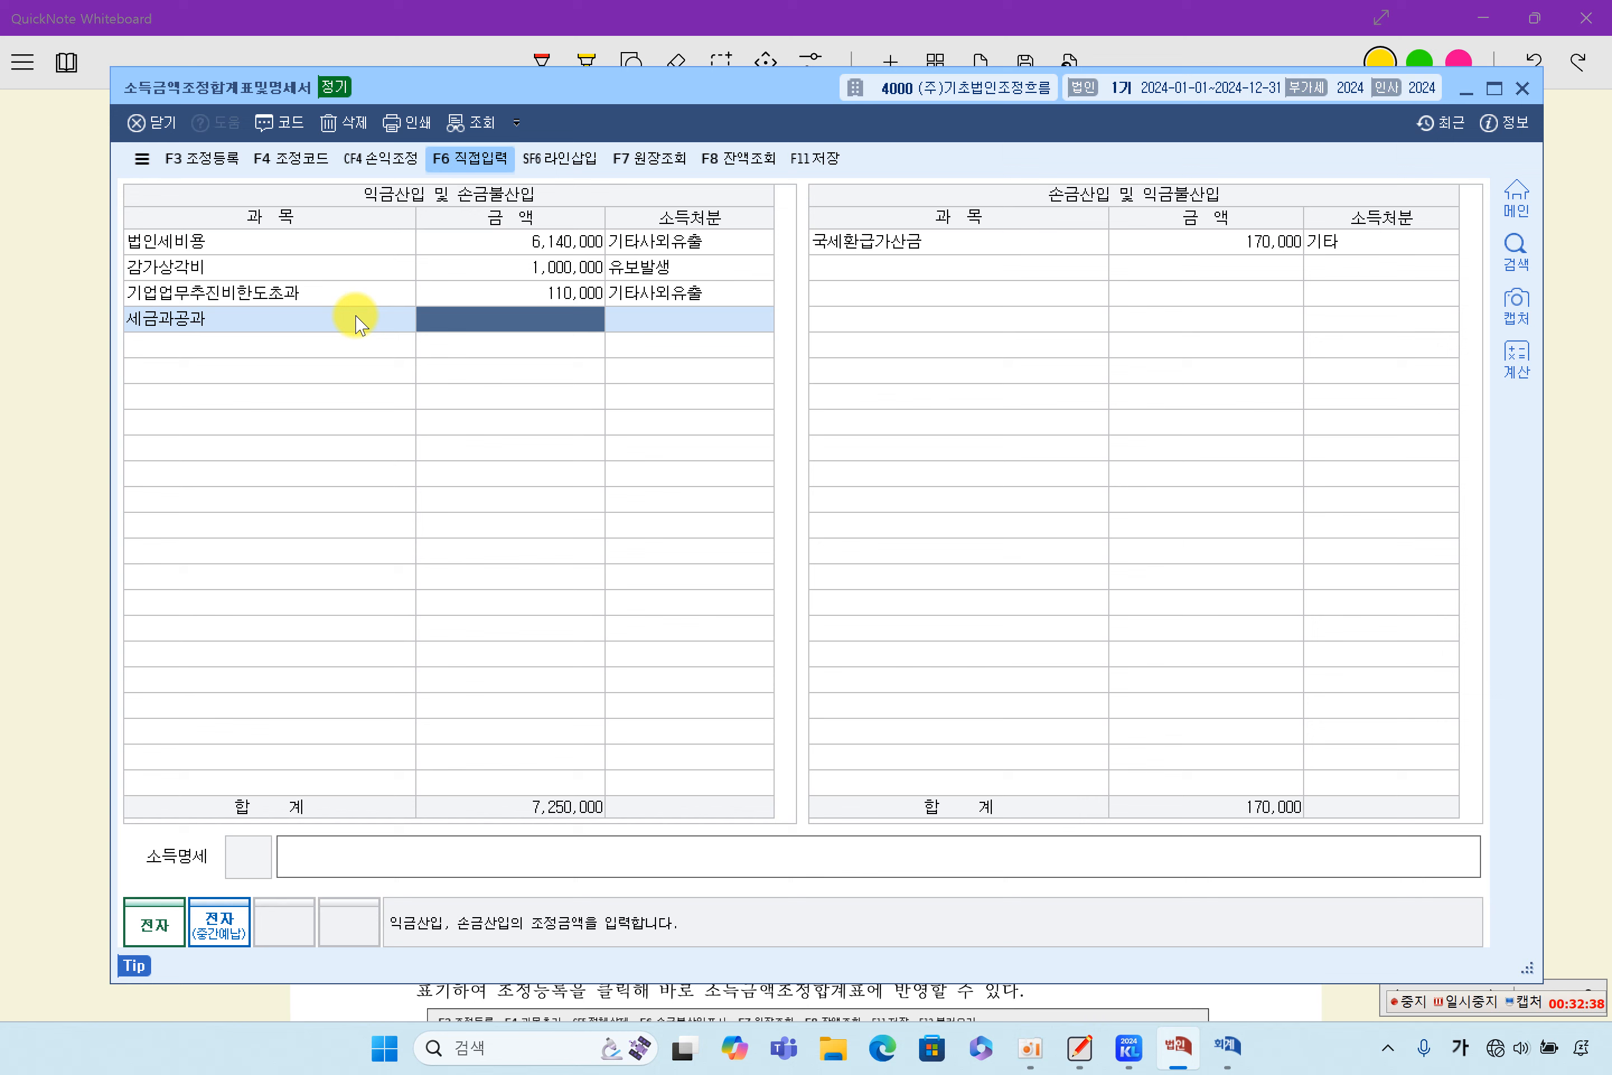
- Set the 세금과공과 amount to 200,000 and its 소득처분 to 기타사외유출
text(200000)
key(Return)
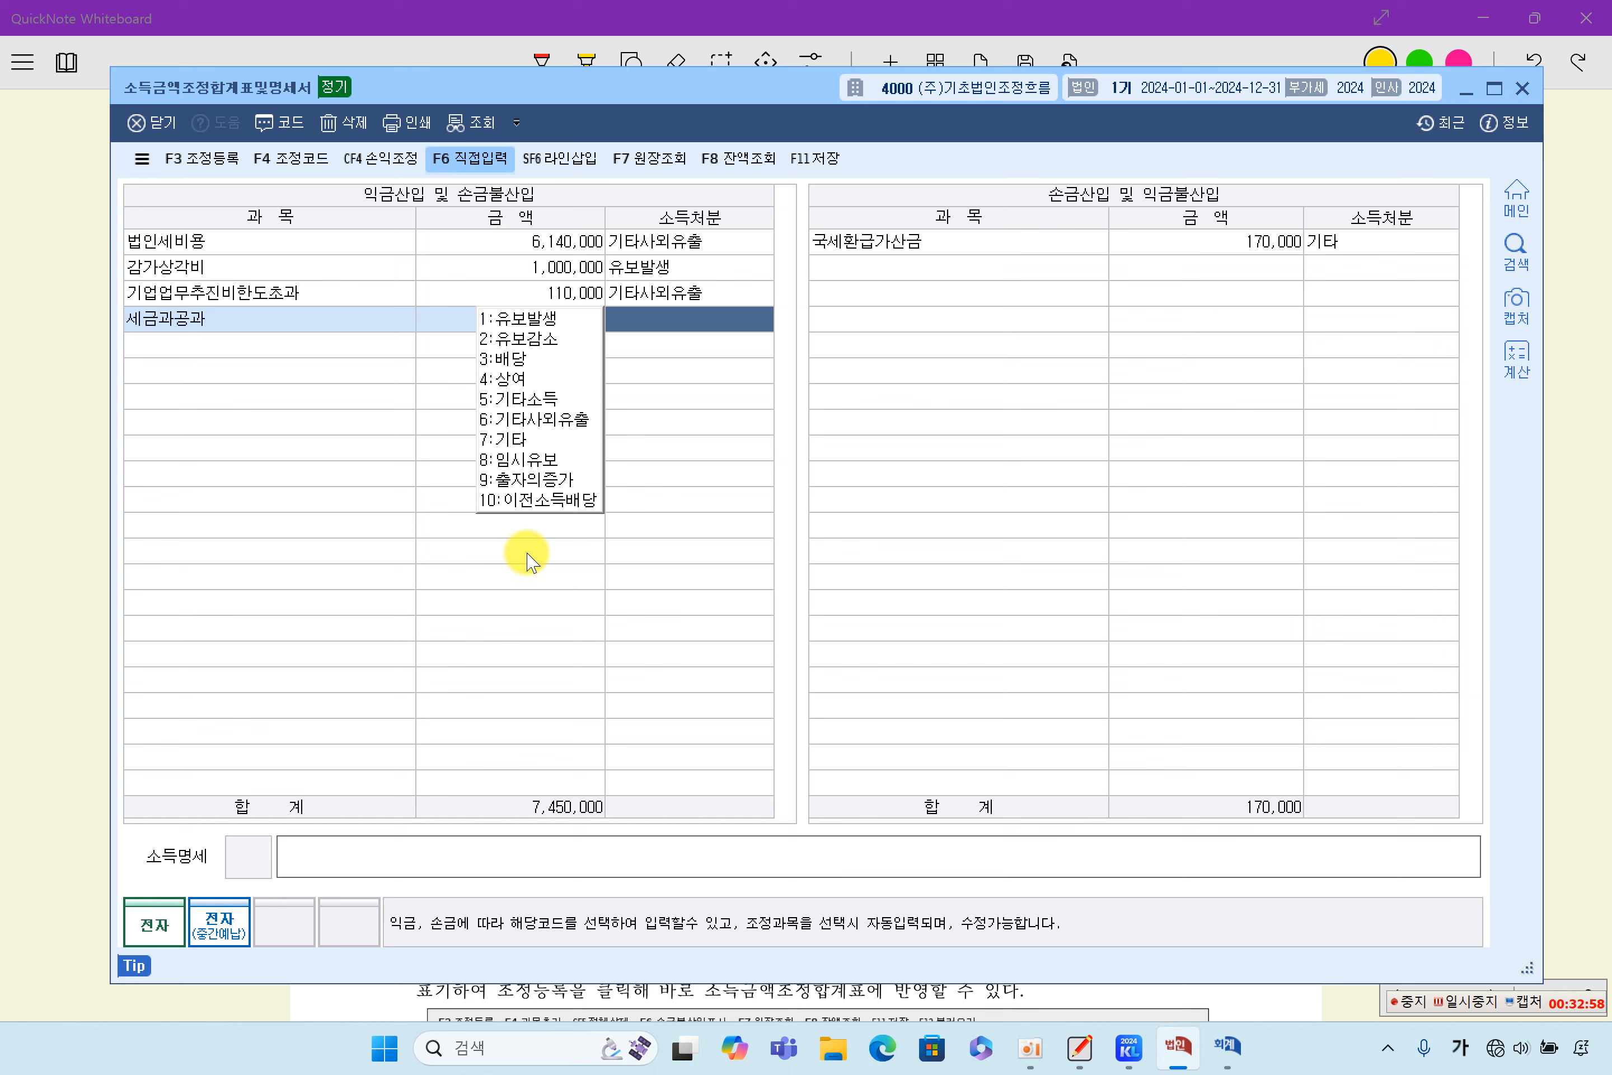
click(527, 420)
click(285, 326)
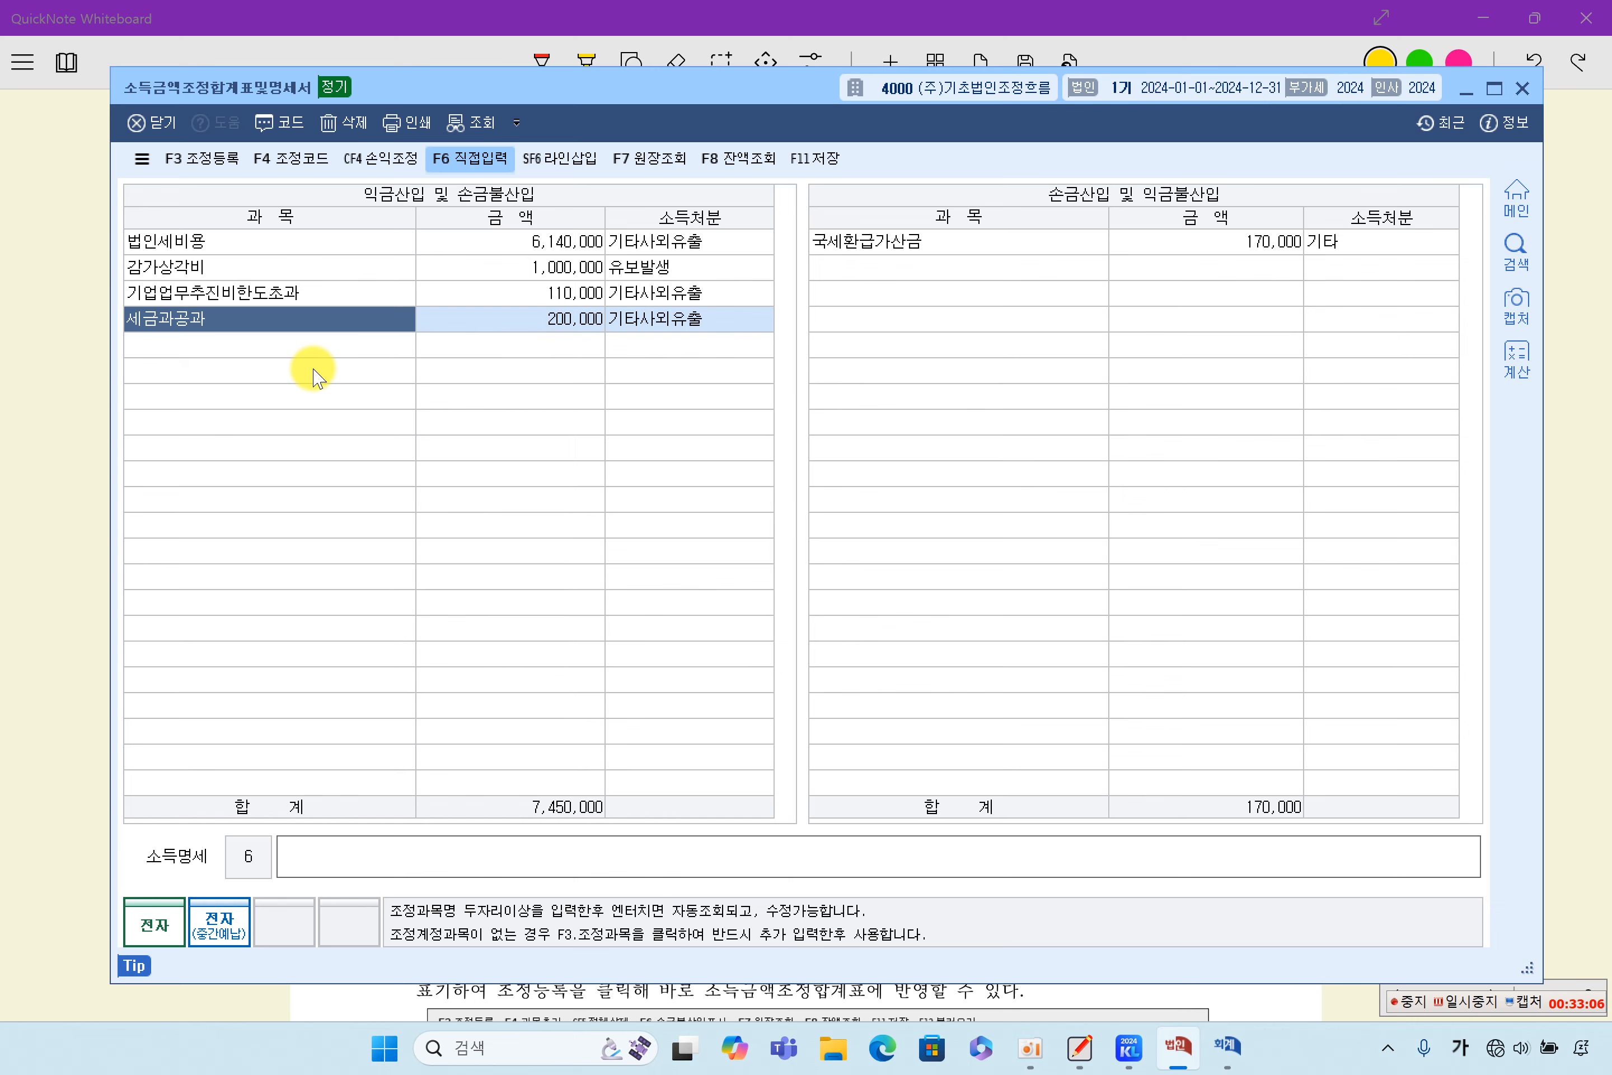
- Highlight 단기매매증권평가이익 300,000 in item (7) of the QuickNote problem sheet and switch to 케이렙
click(57, 580)
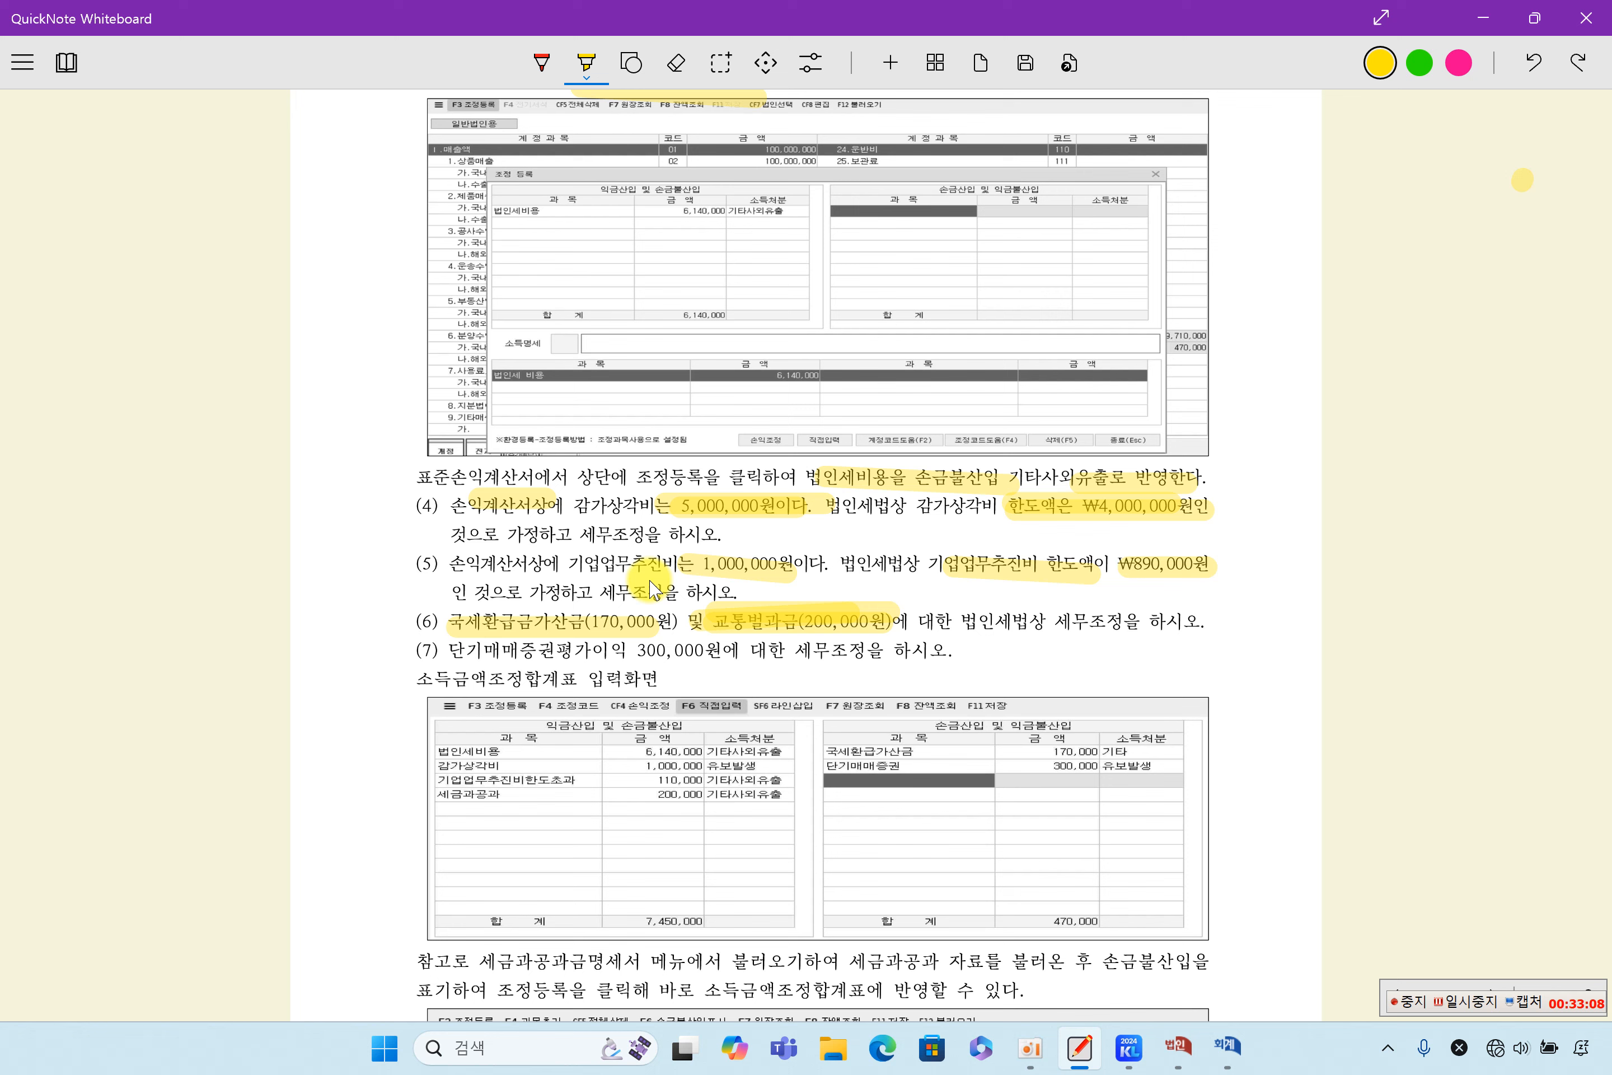
drag(510, 667, 709, 655)
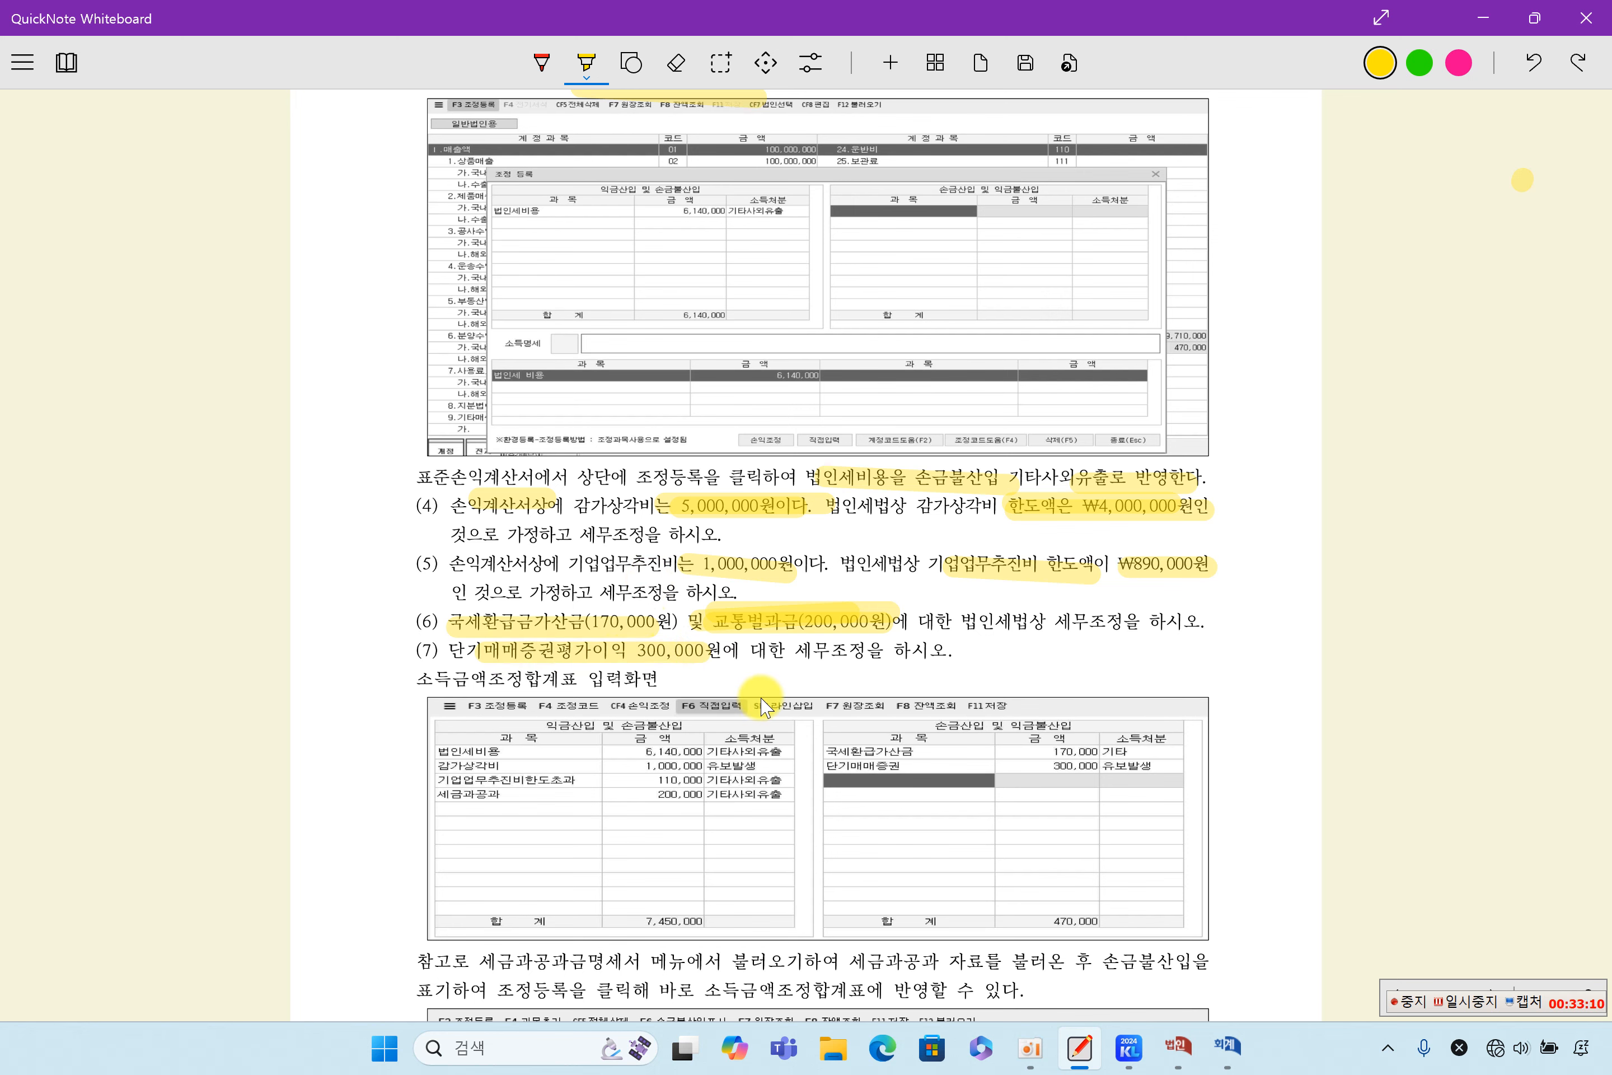
click(1128, 1047)
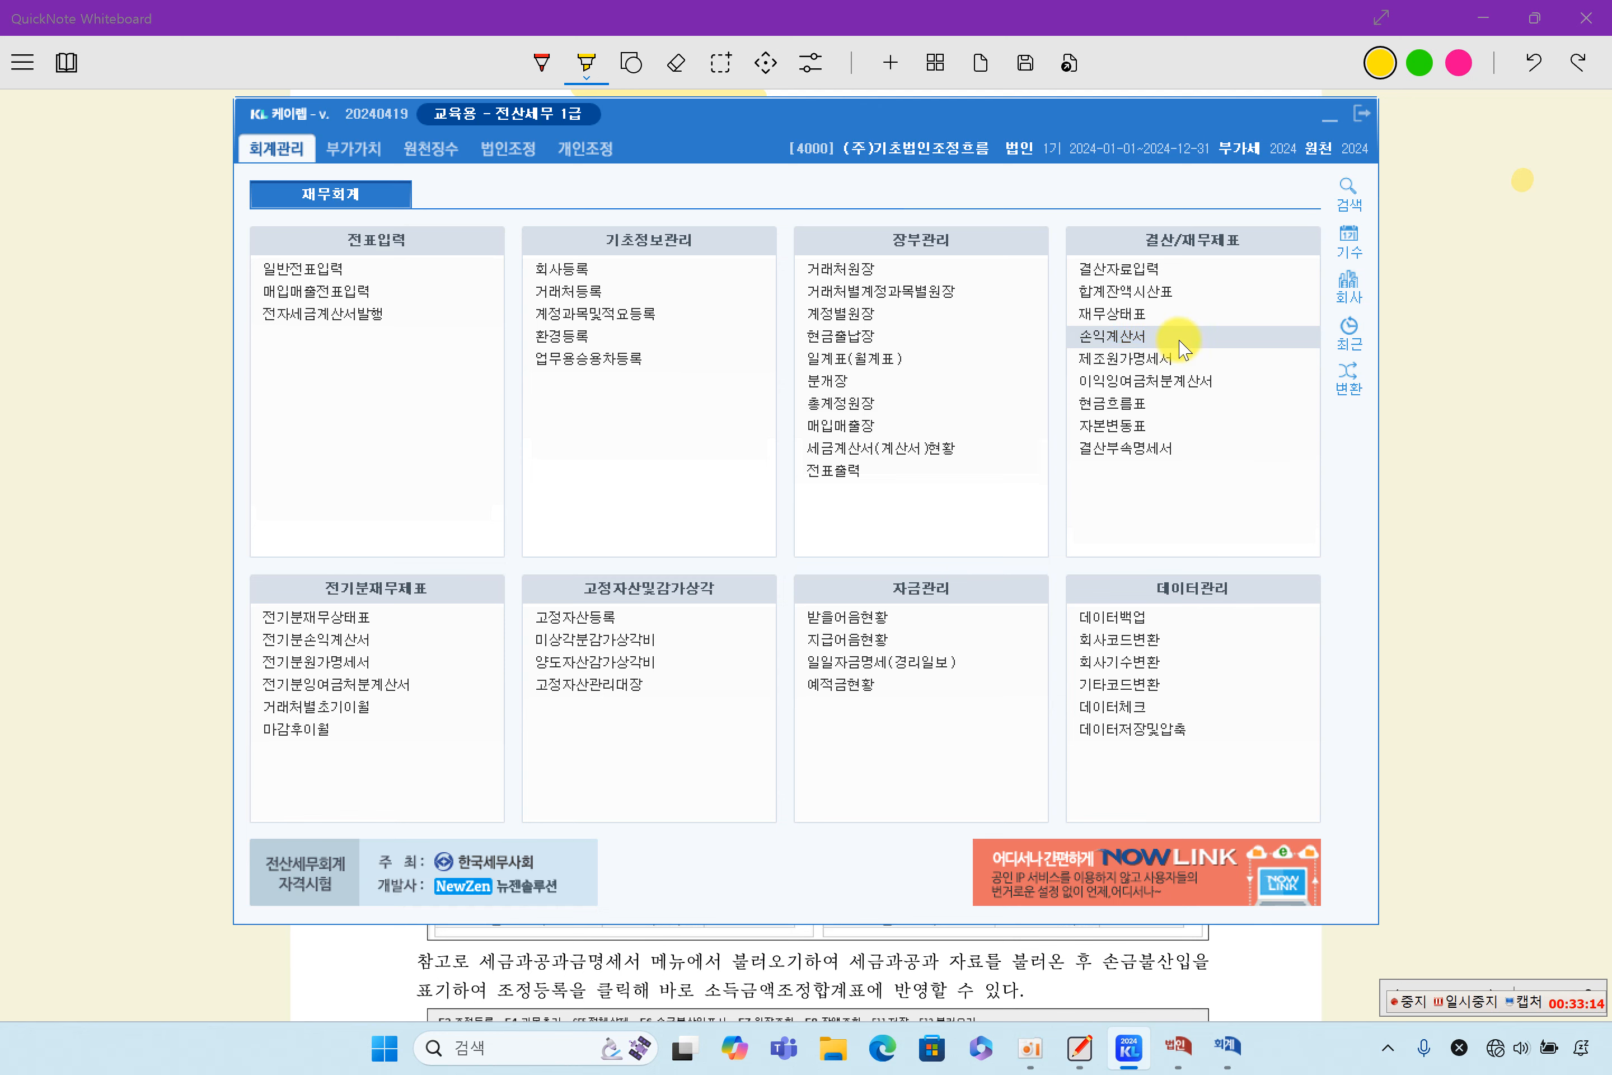
- Open the 손익계산서 and check the ledger of 단기매매증권평가이익 under 영업외수익, closing it when done
click(1220, 336)
scroll(666, 735, down, 1)
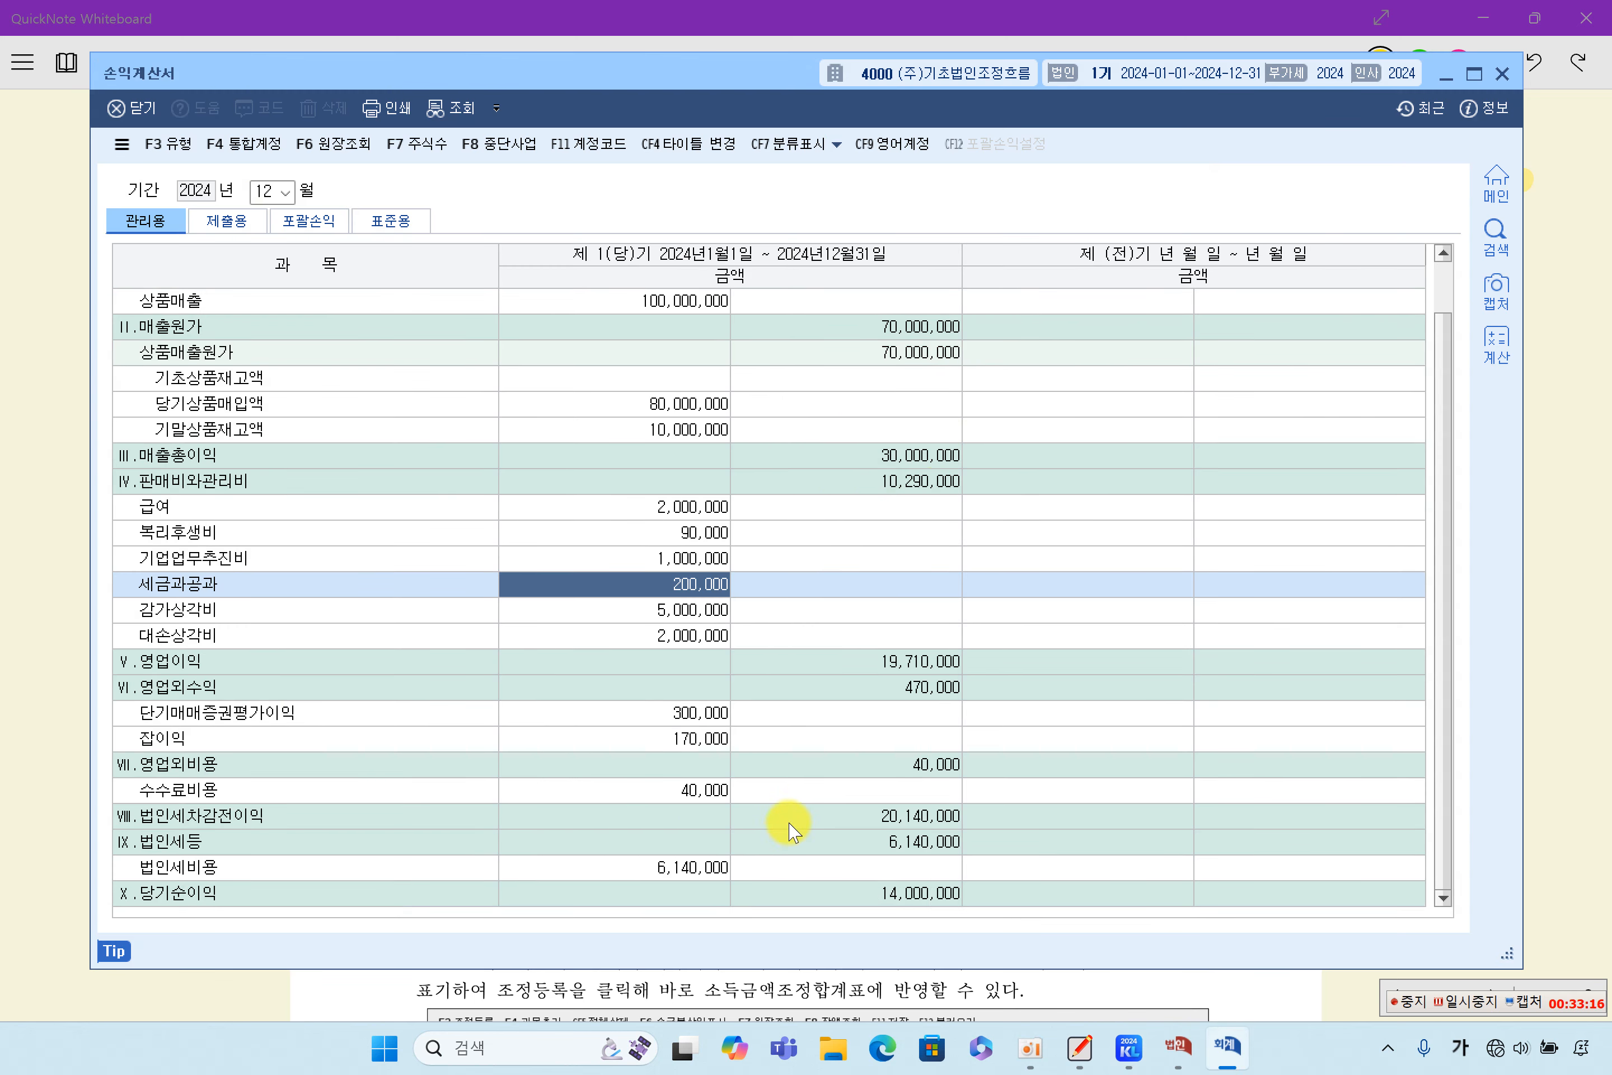
click(688, 712)
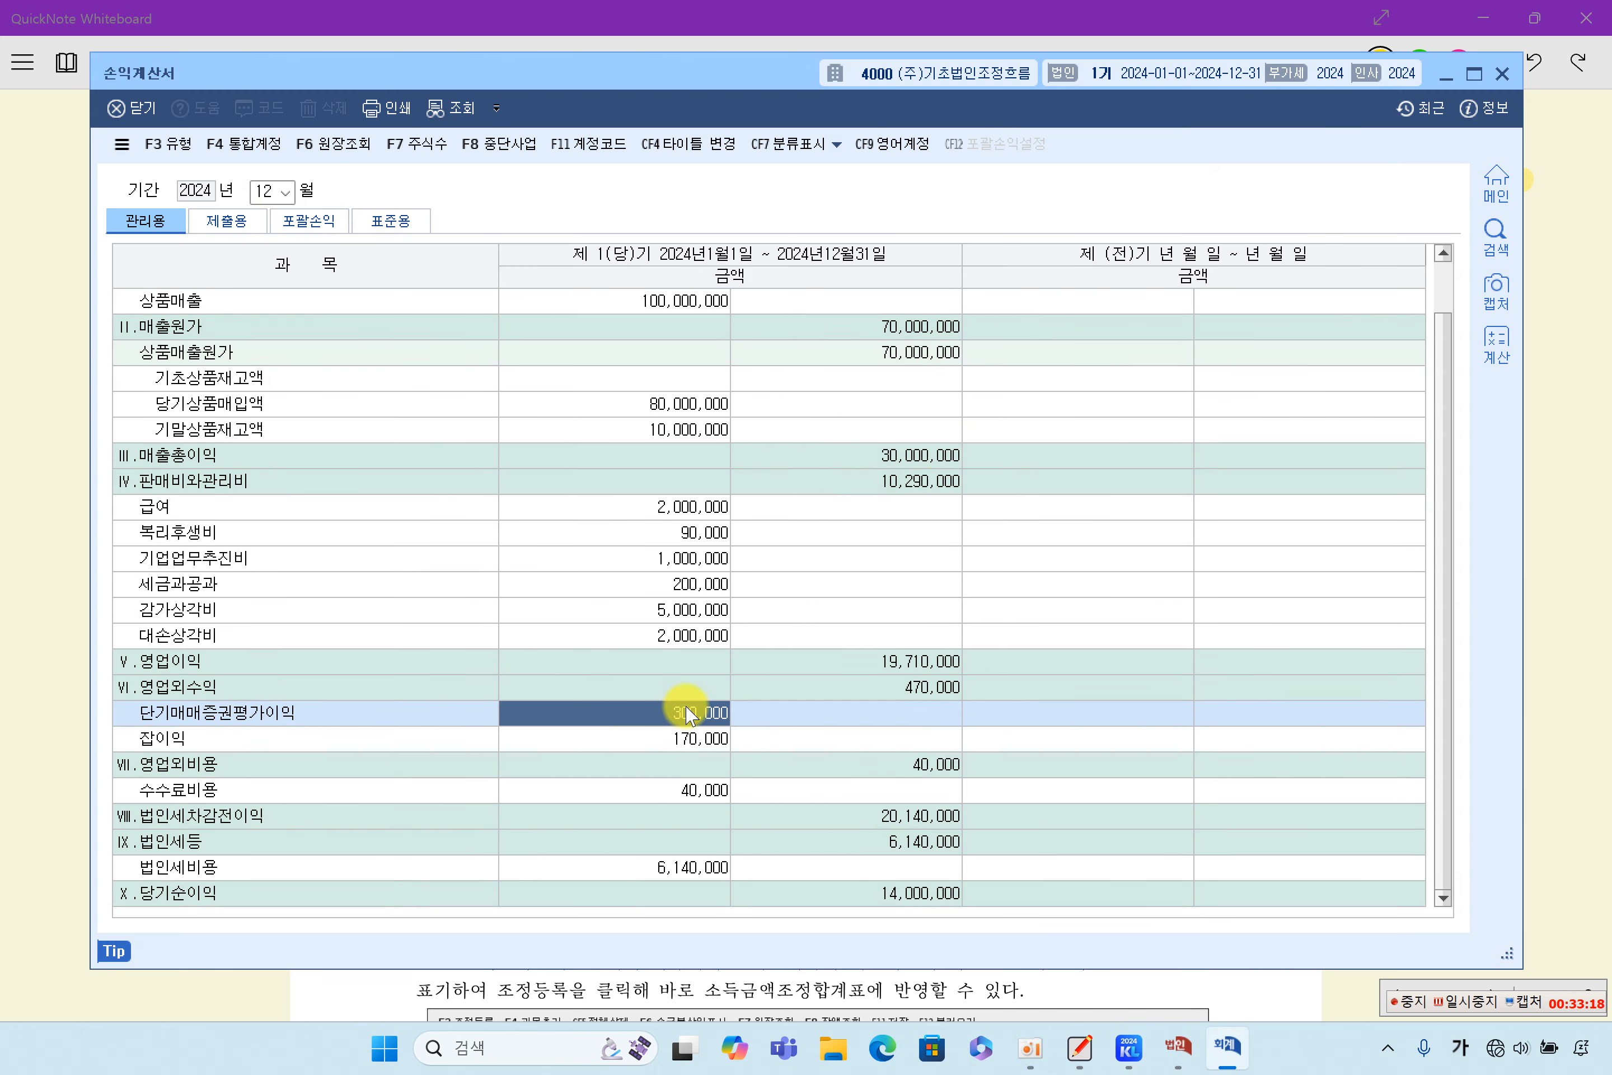
double_click(688, 712)
click(1348, 139)
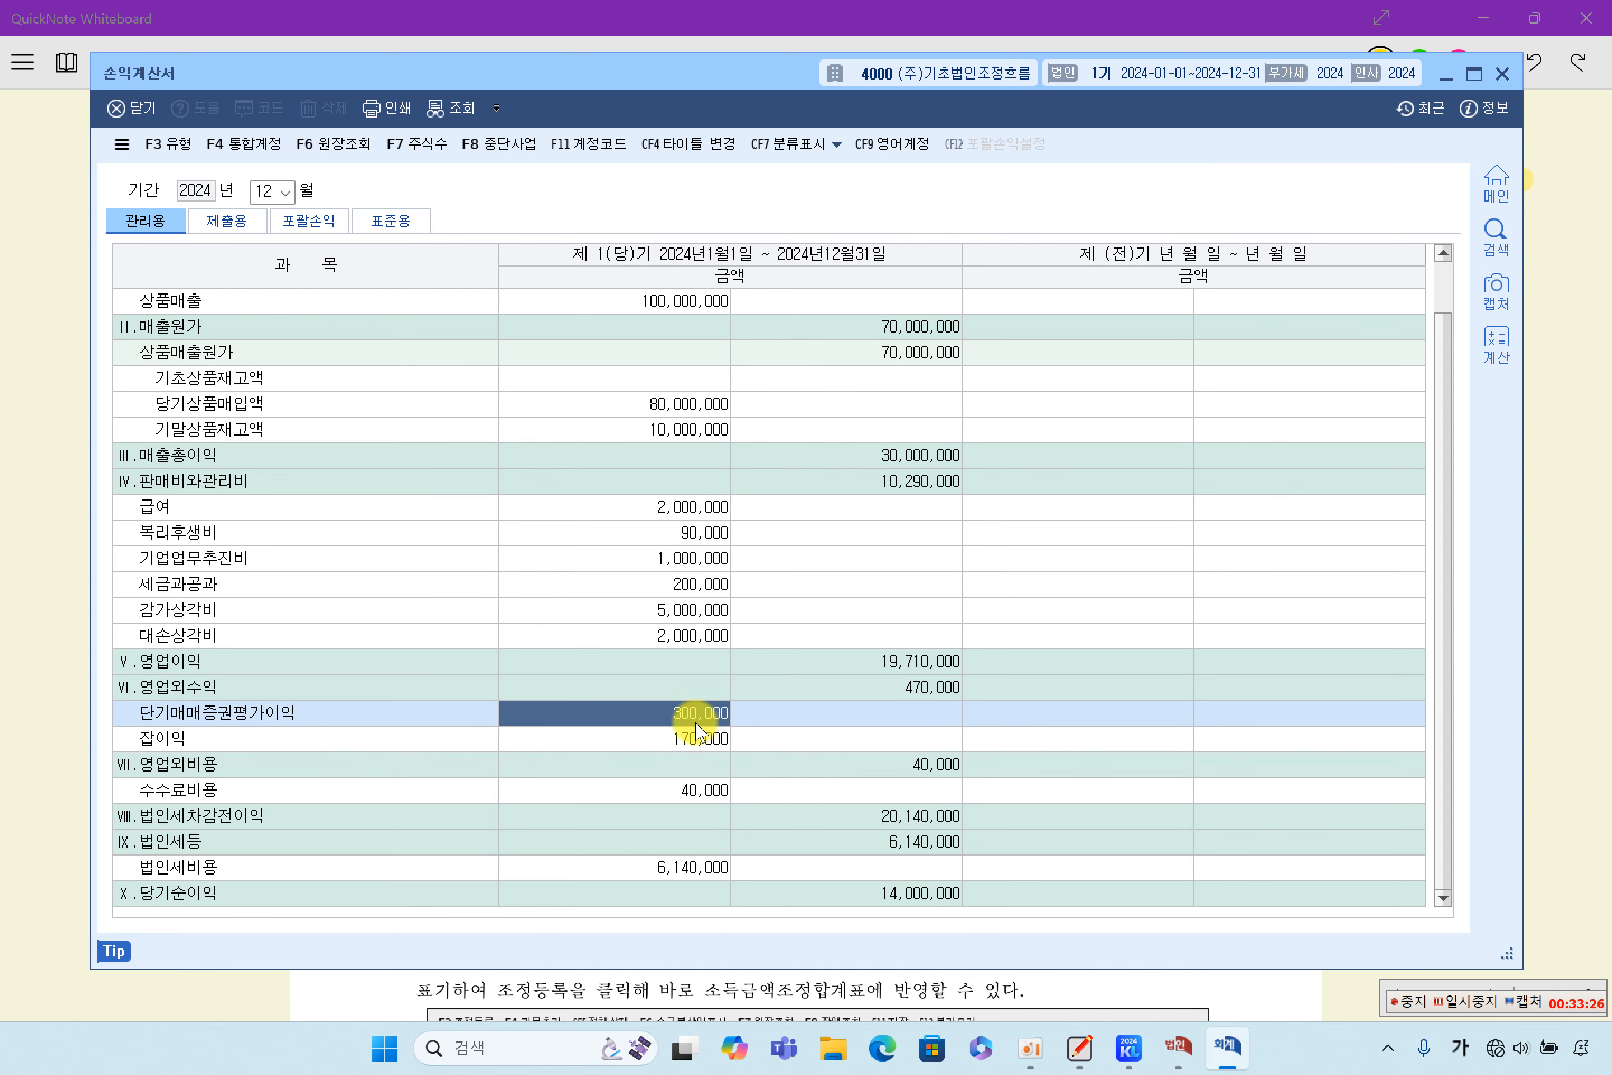
- Recheck the problem sheet, return to the 소득금액조정합계표및명세서, and enter 단기매매증권 as the second 과목 under 손금산입 및 익금불산입
click(31, 631)
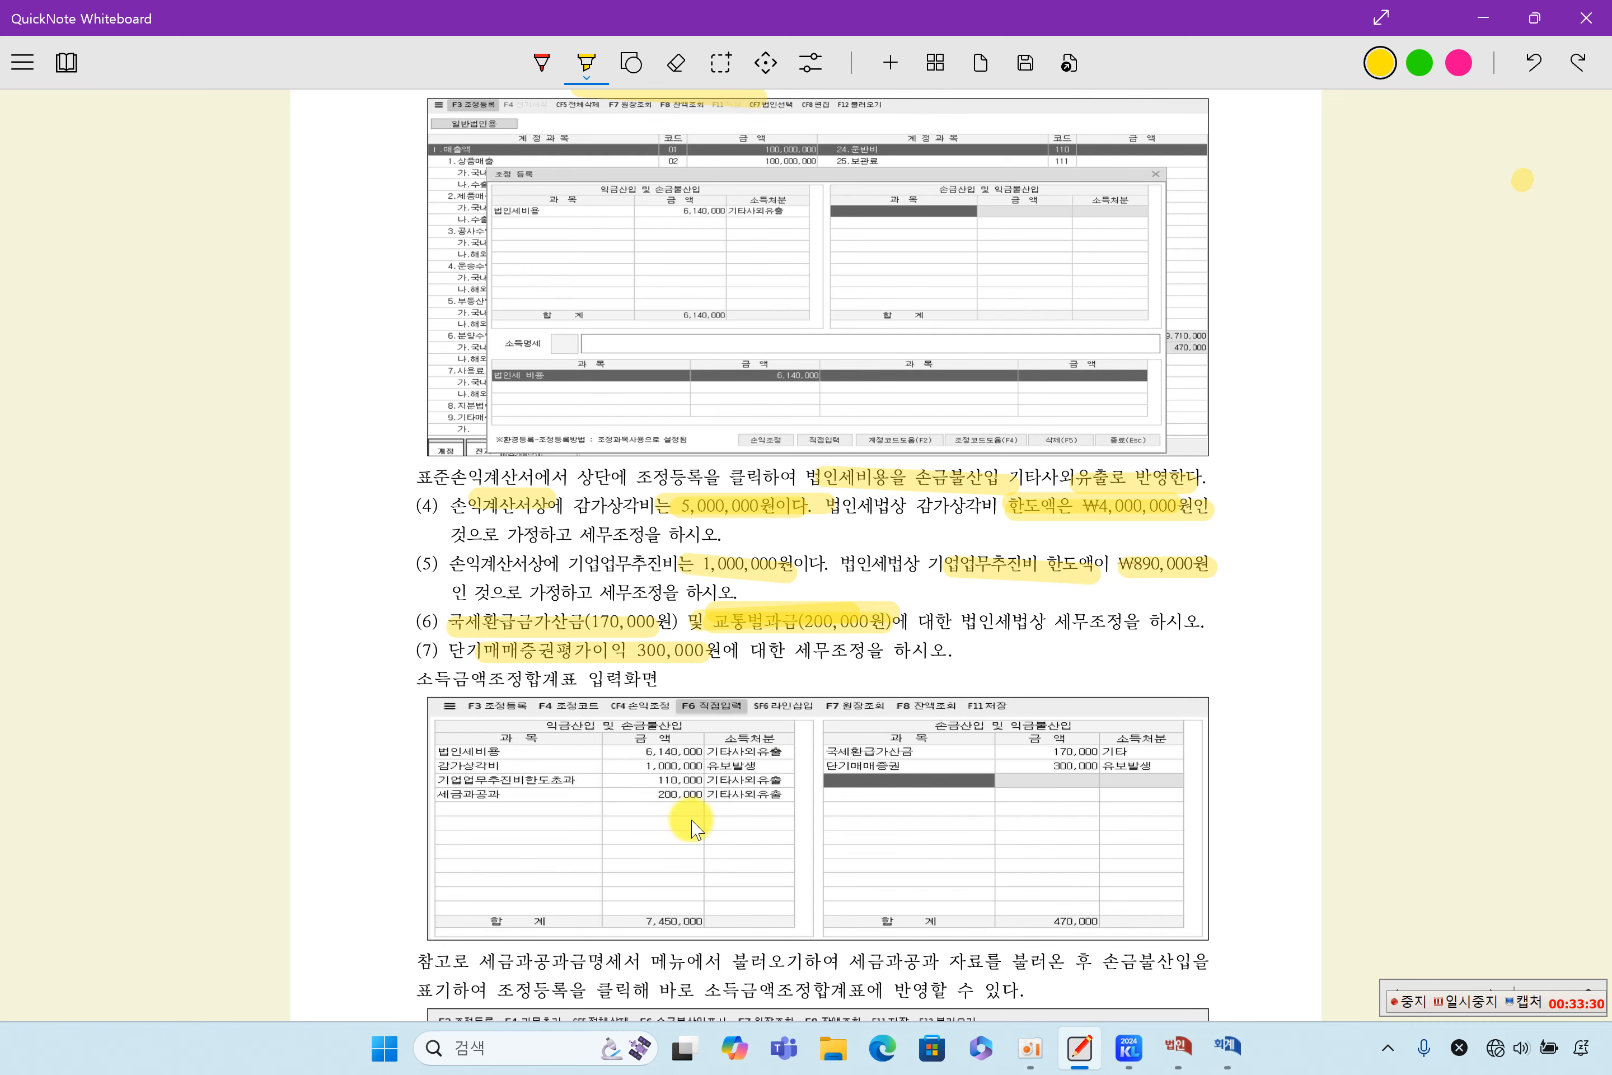
click(1189, 1065)
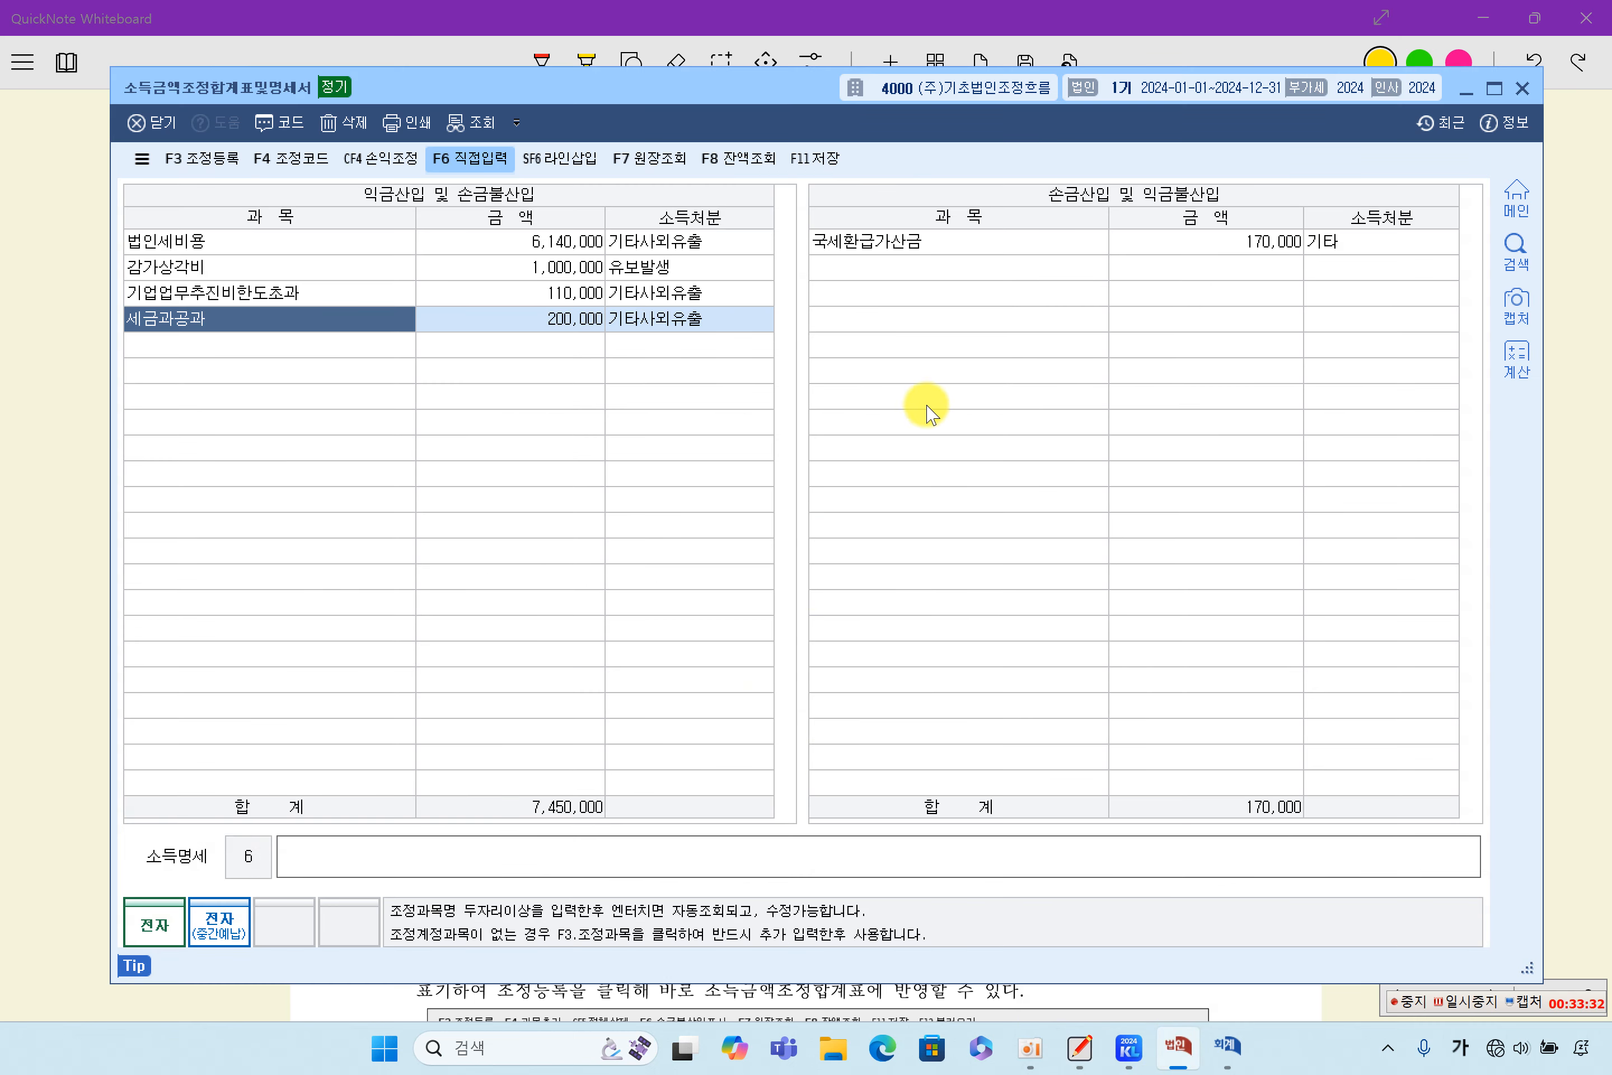
click(898, 273)
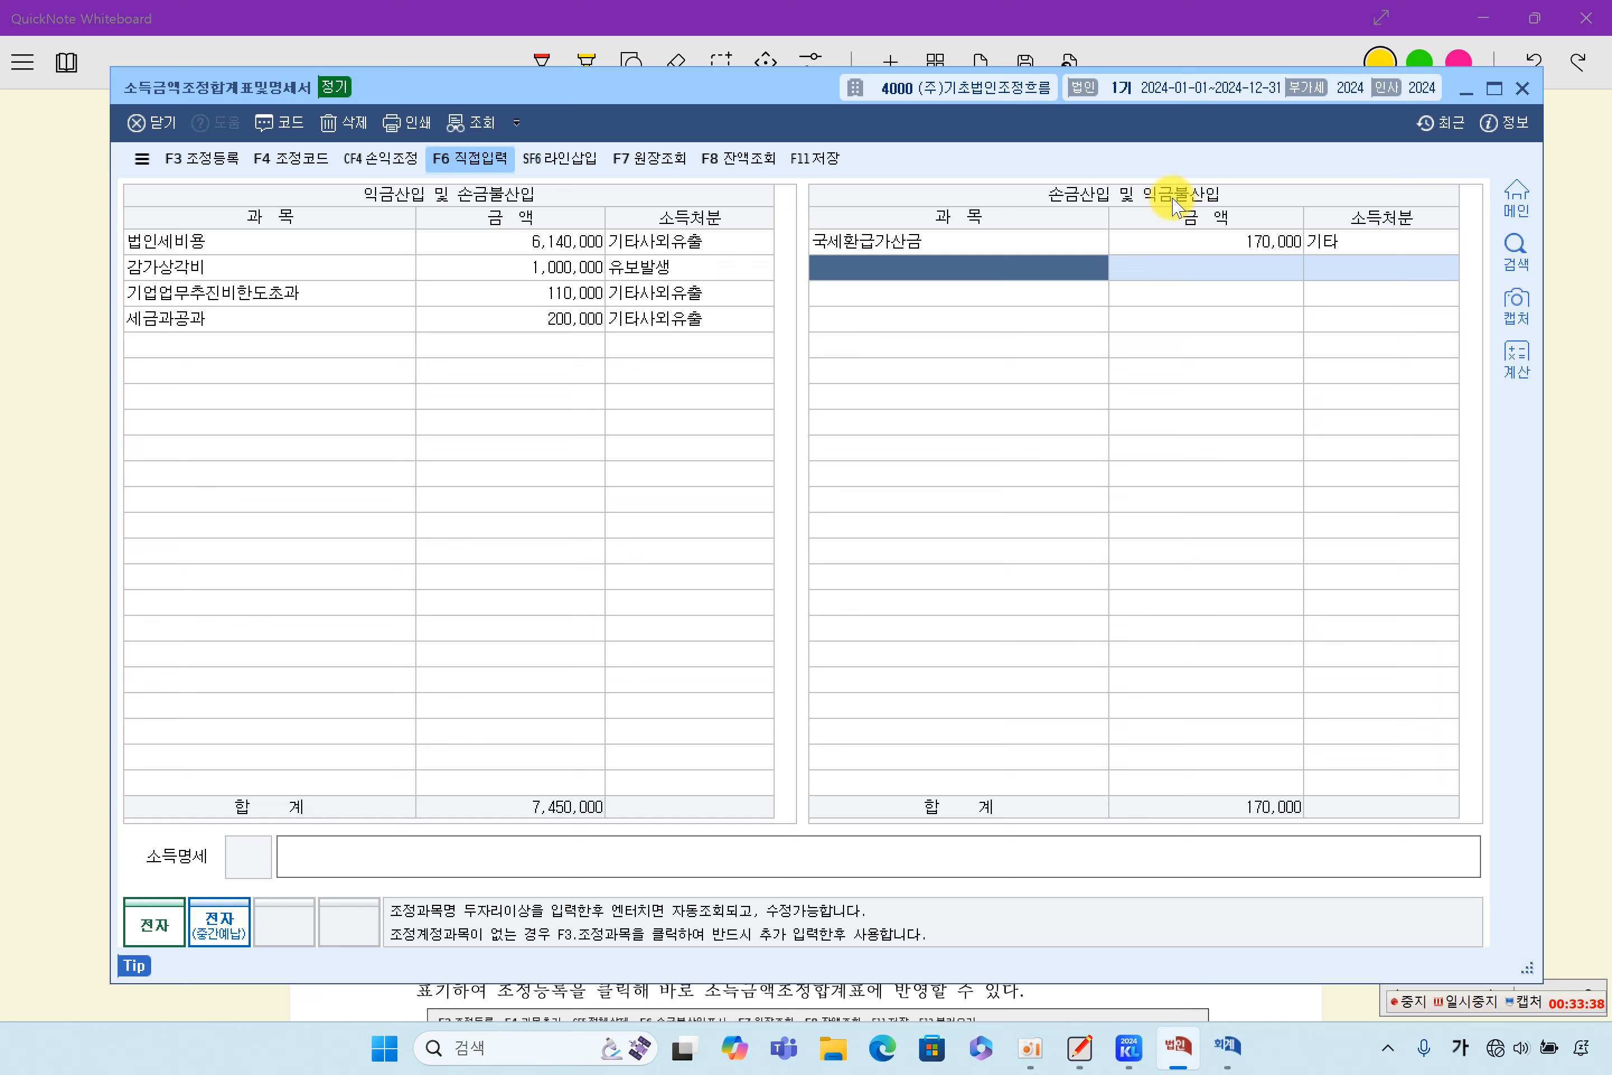
text(단기매매즈)
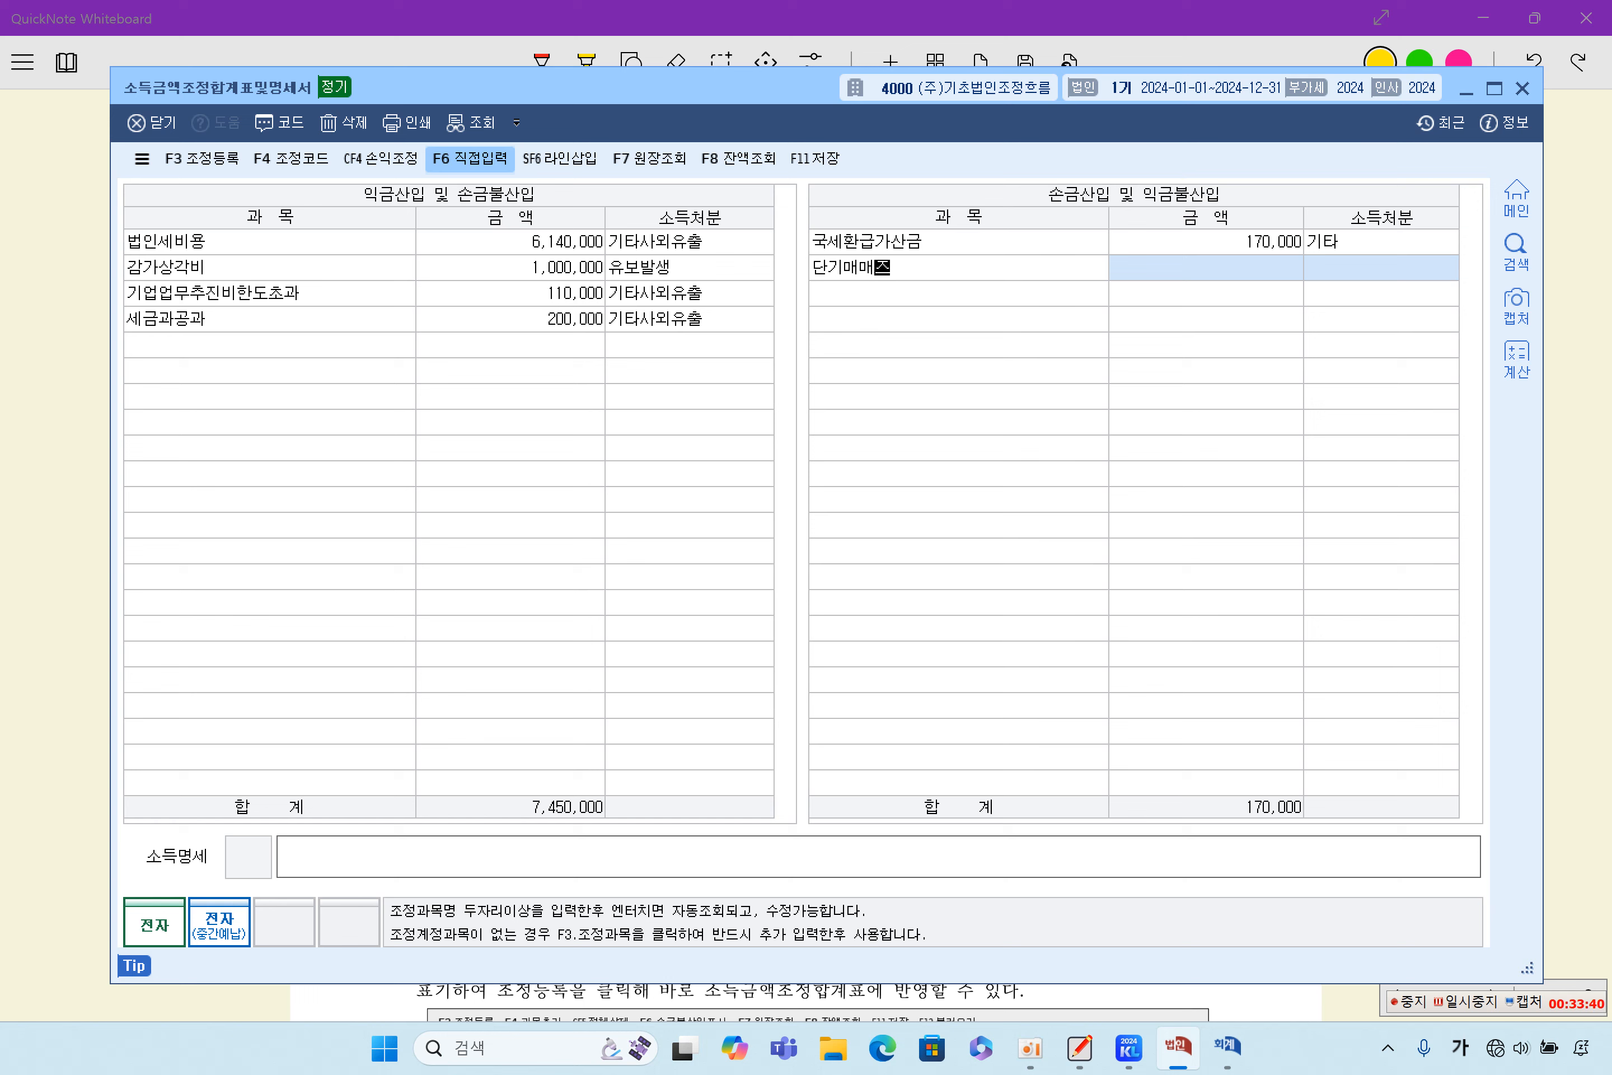
text(증구)
key(Return)
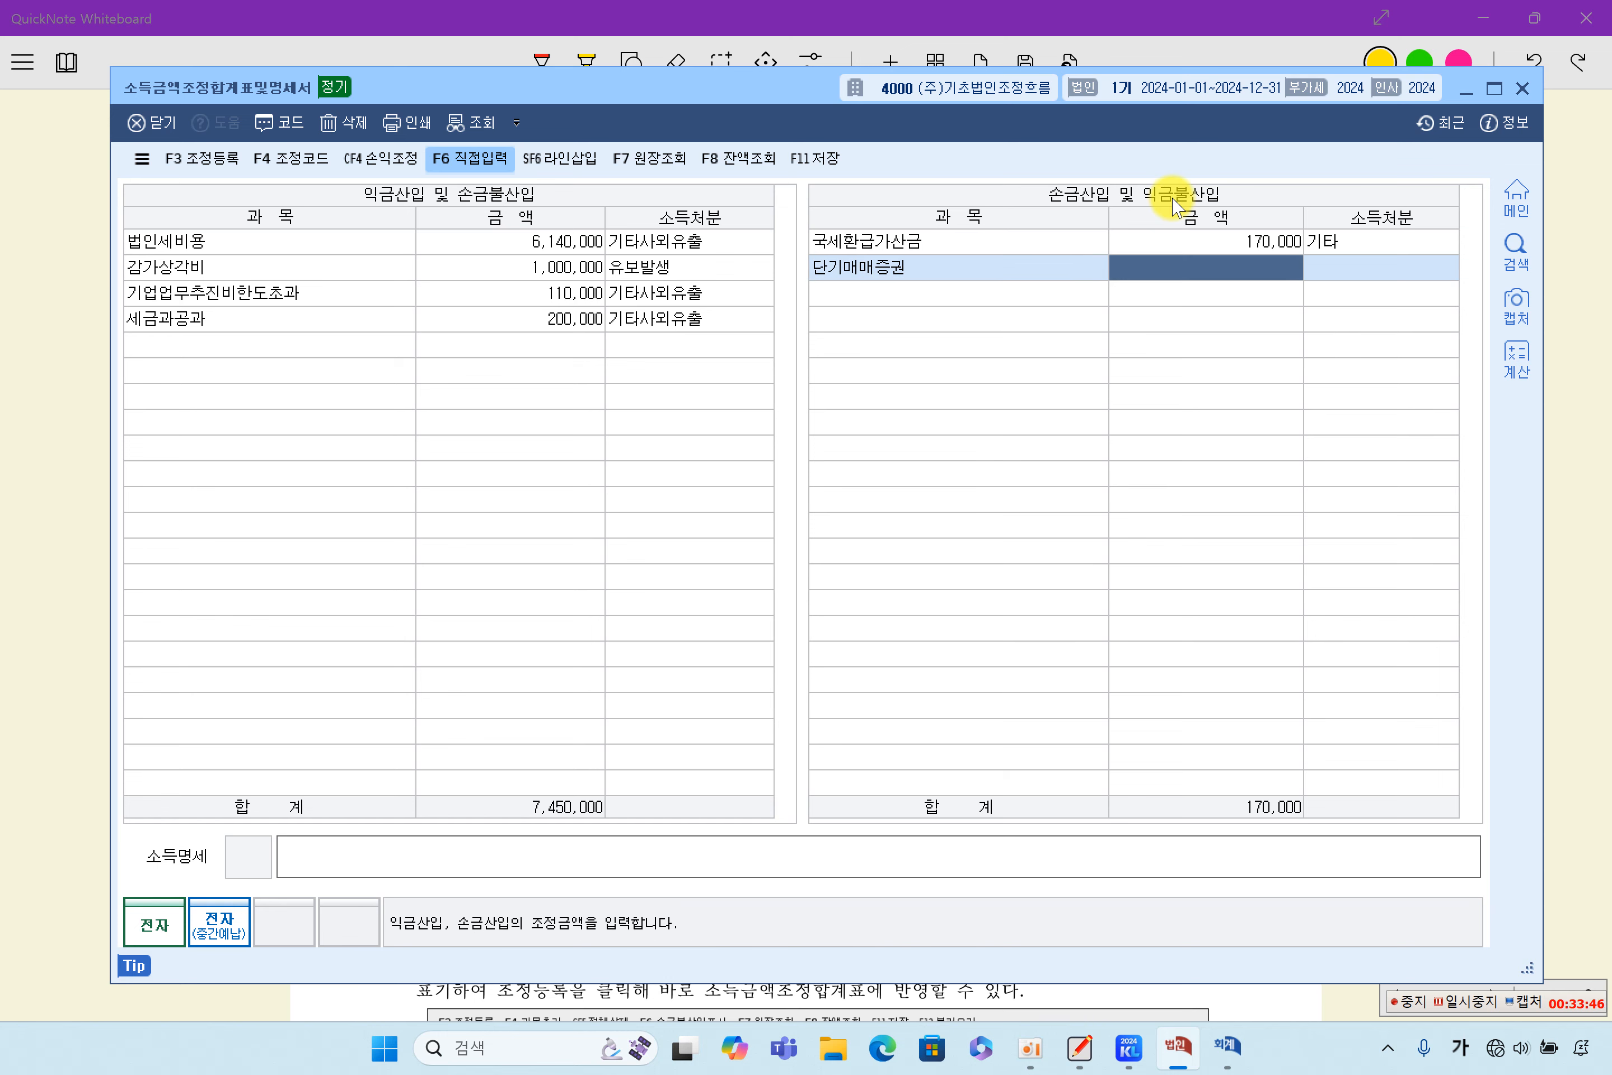
- Set the 단기매매증권 amount to 300,000 and its 소득처분 to 유보발생, correcting the initial choice of 유보감소
text(300,)
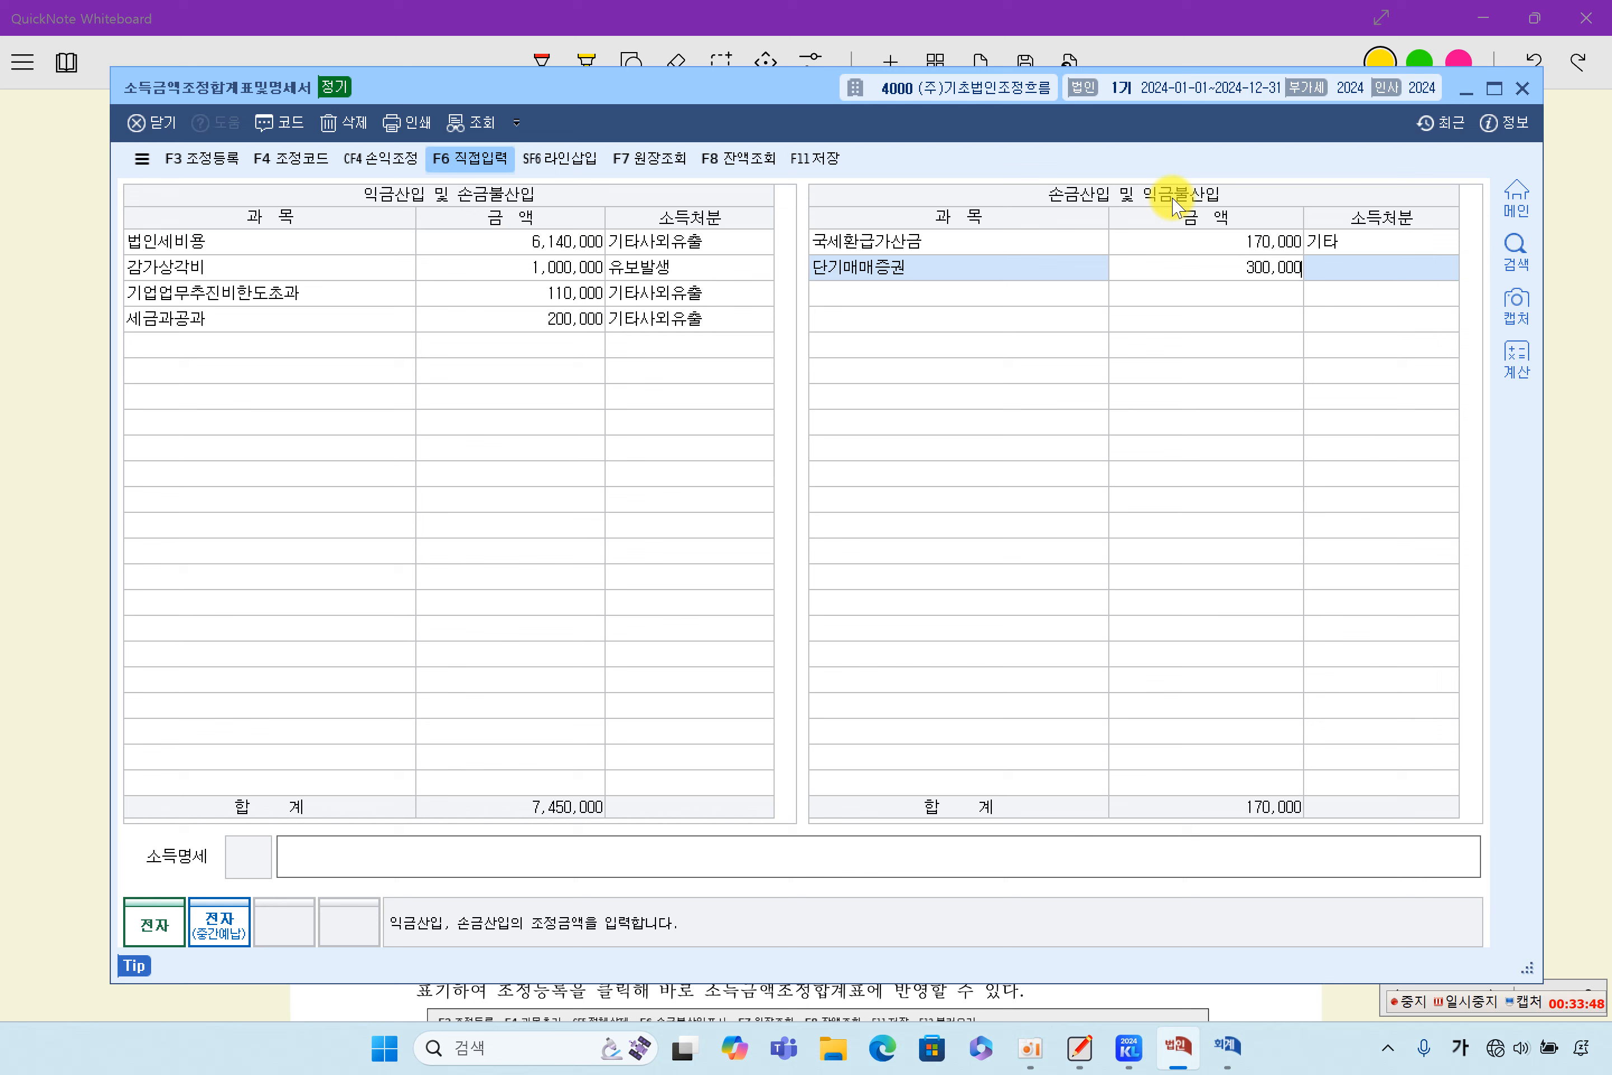
text(000)
key(Return)
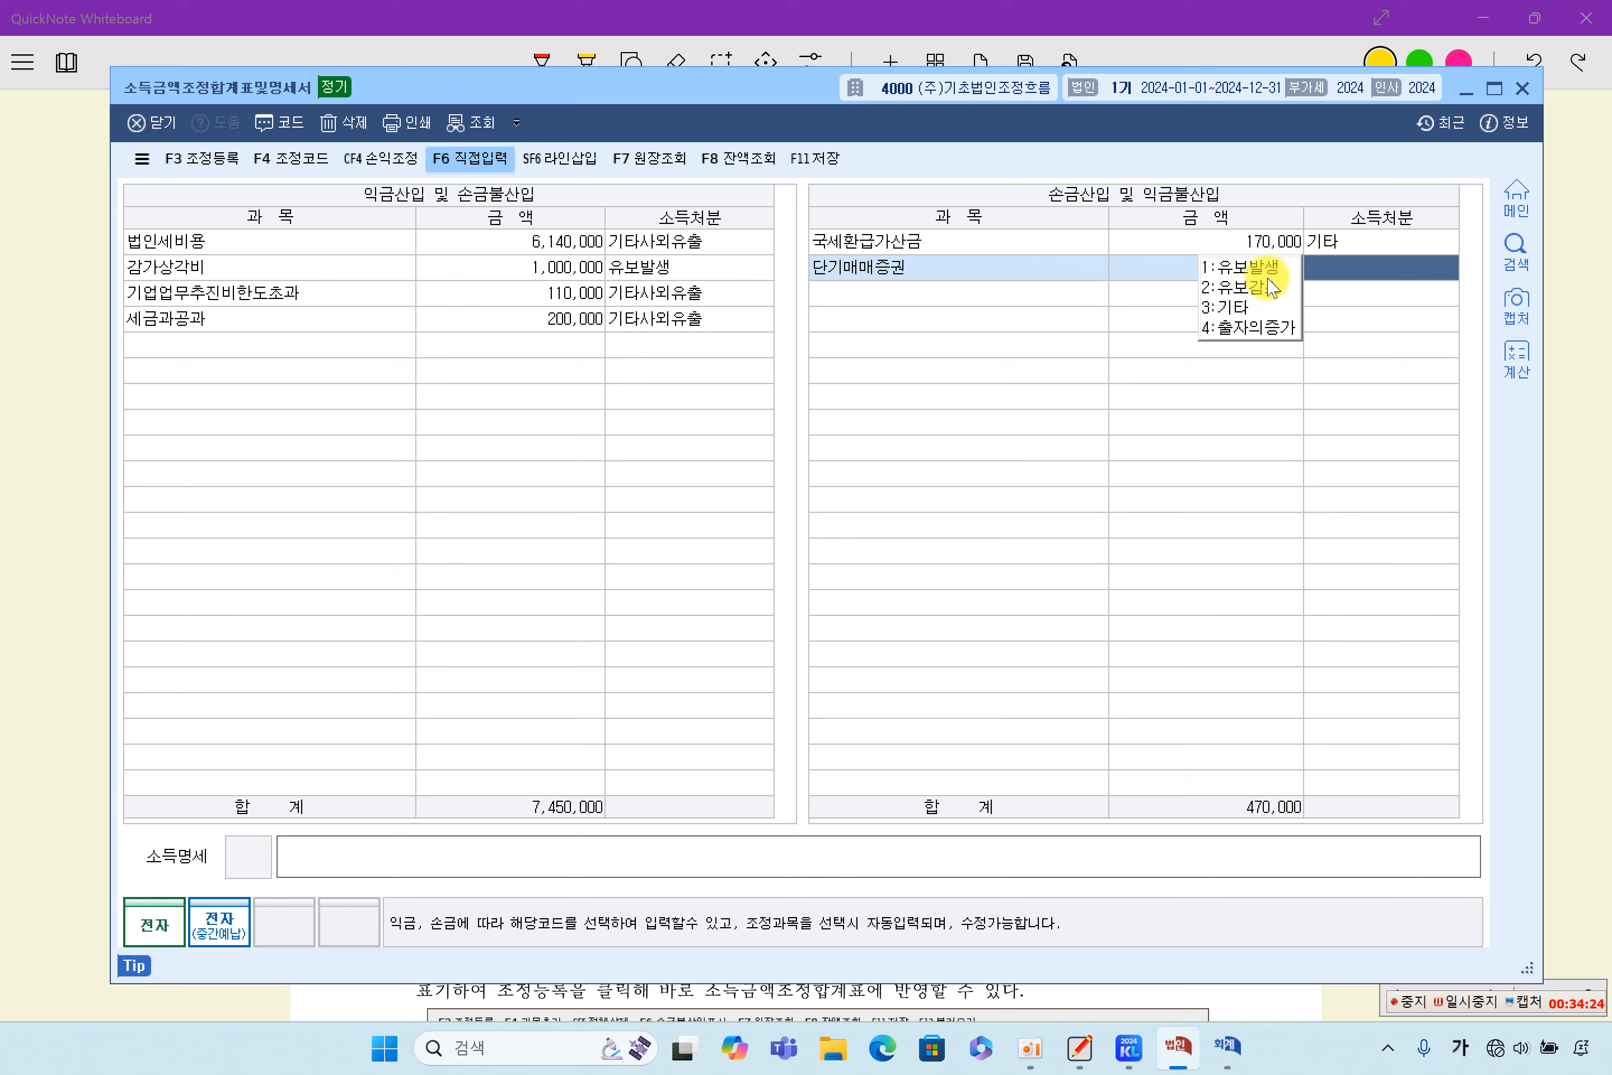
click(1259, 287)
click(1318, 270)
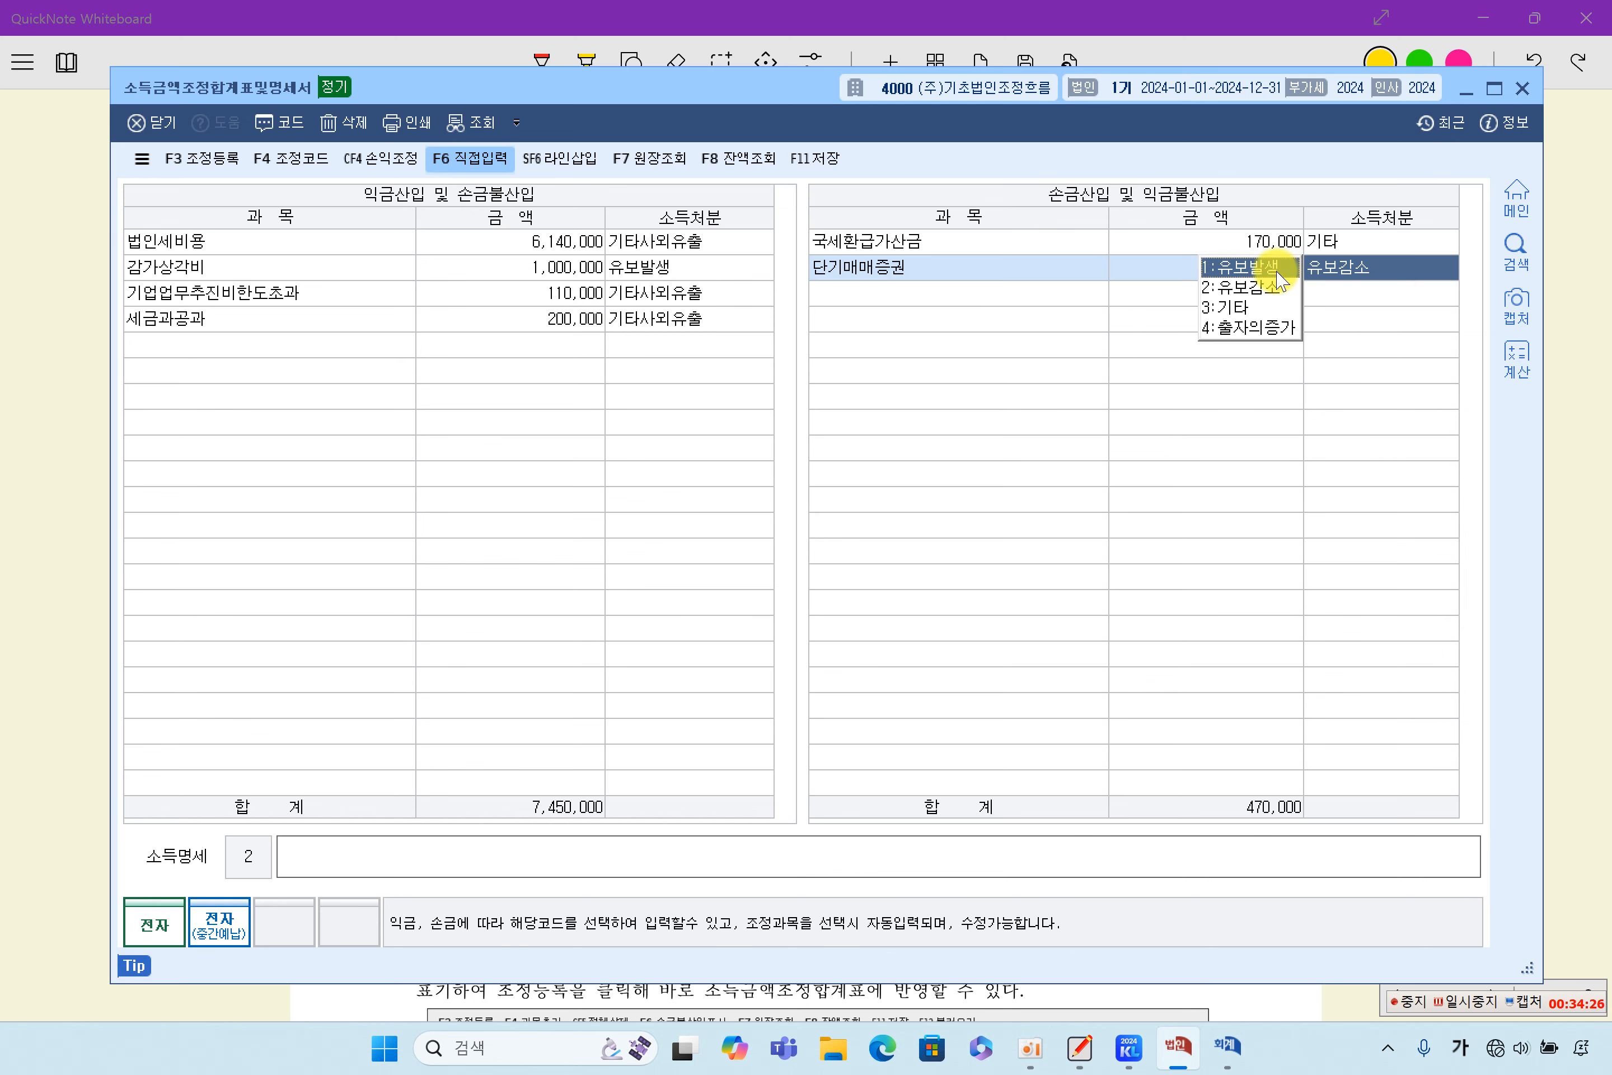
click(1241, 267)
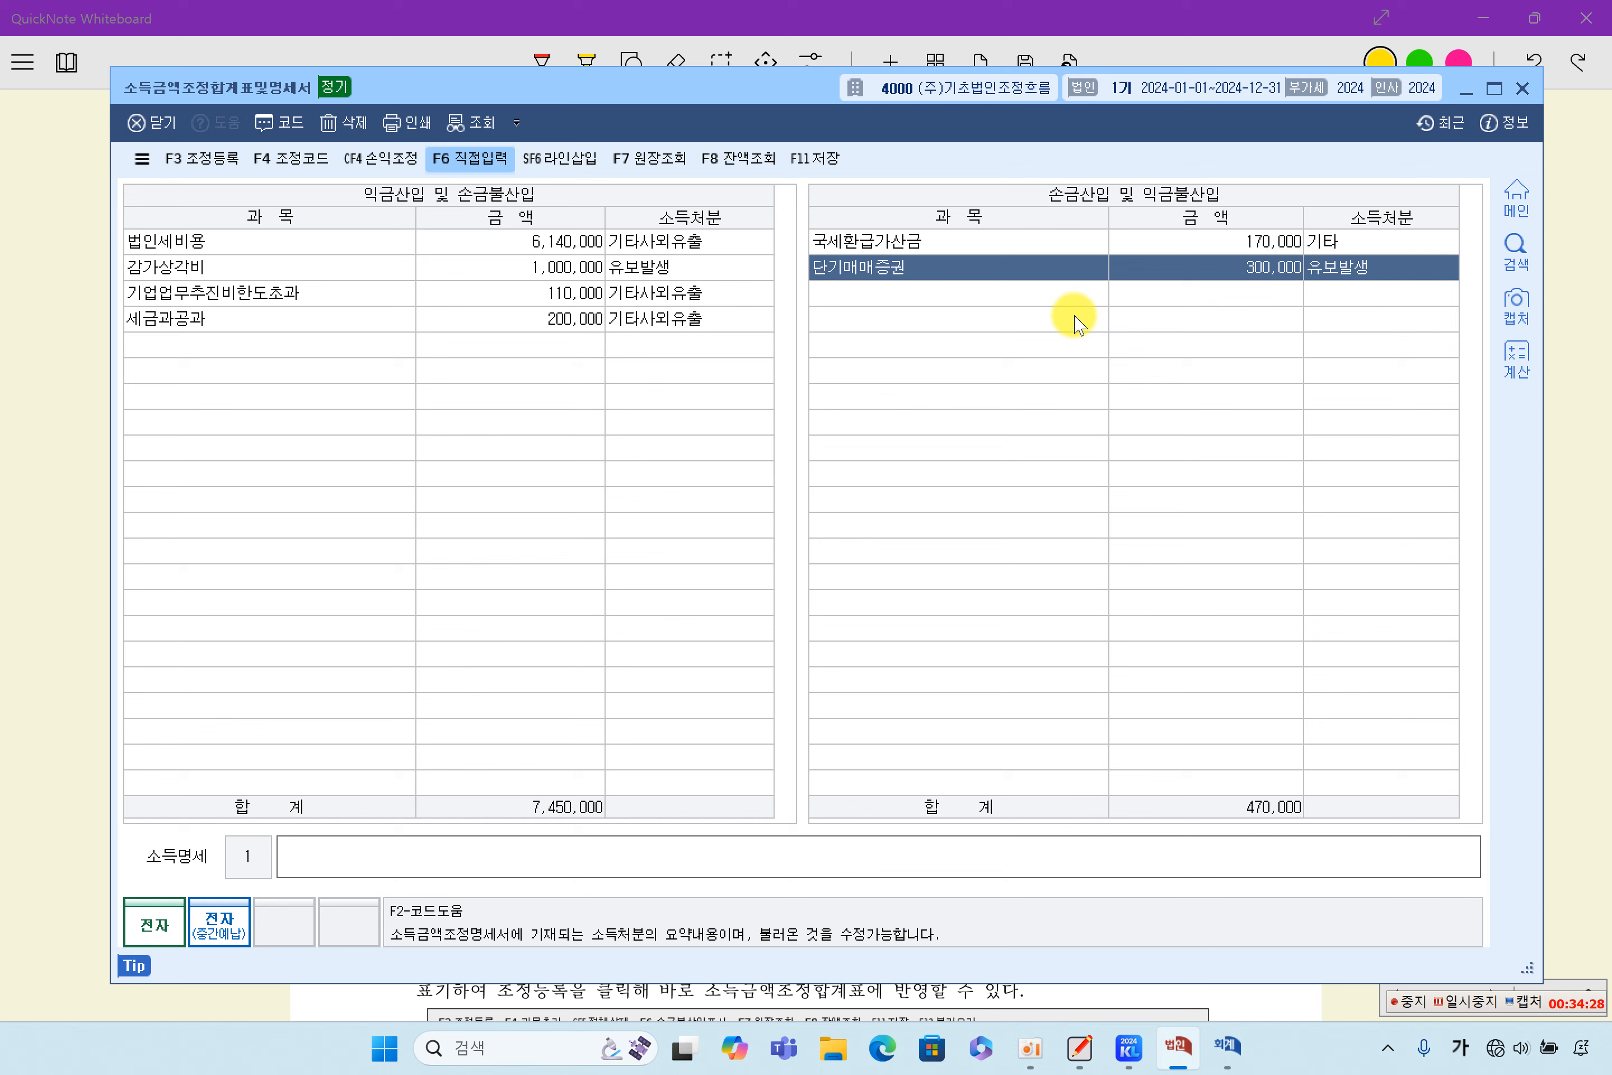
click(1047, 296)
click(1215, 272)
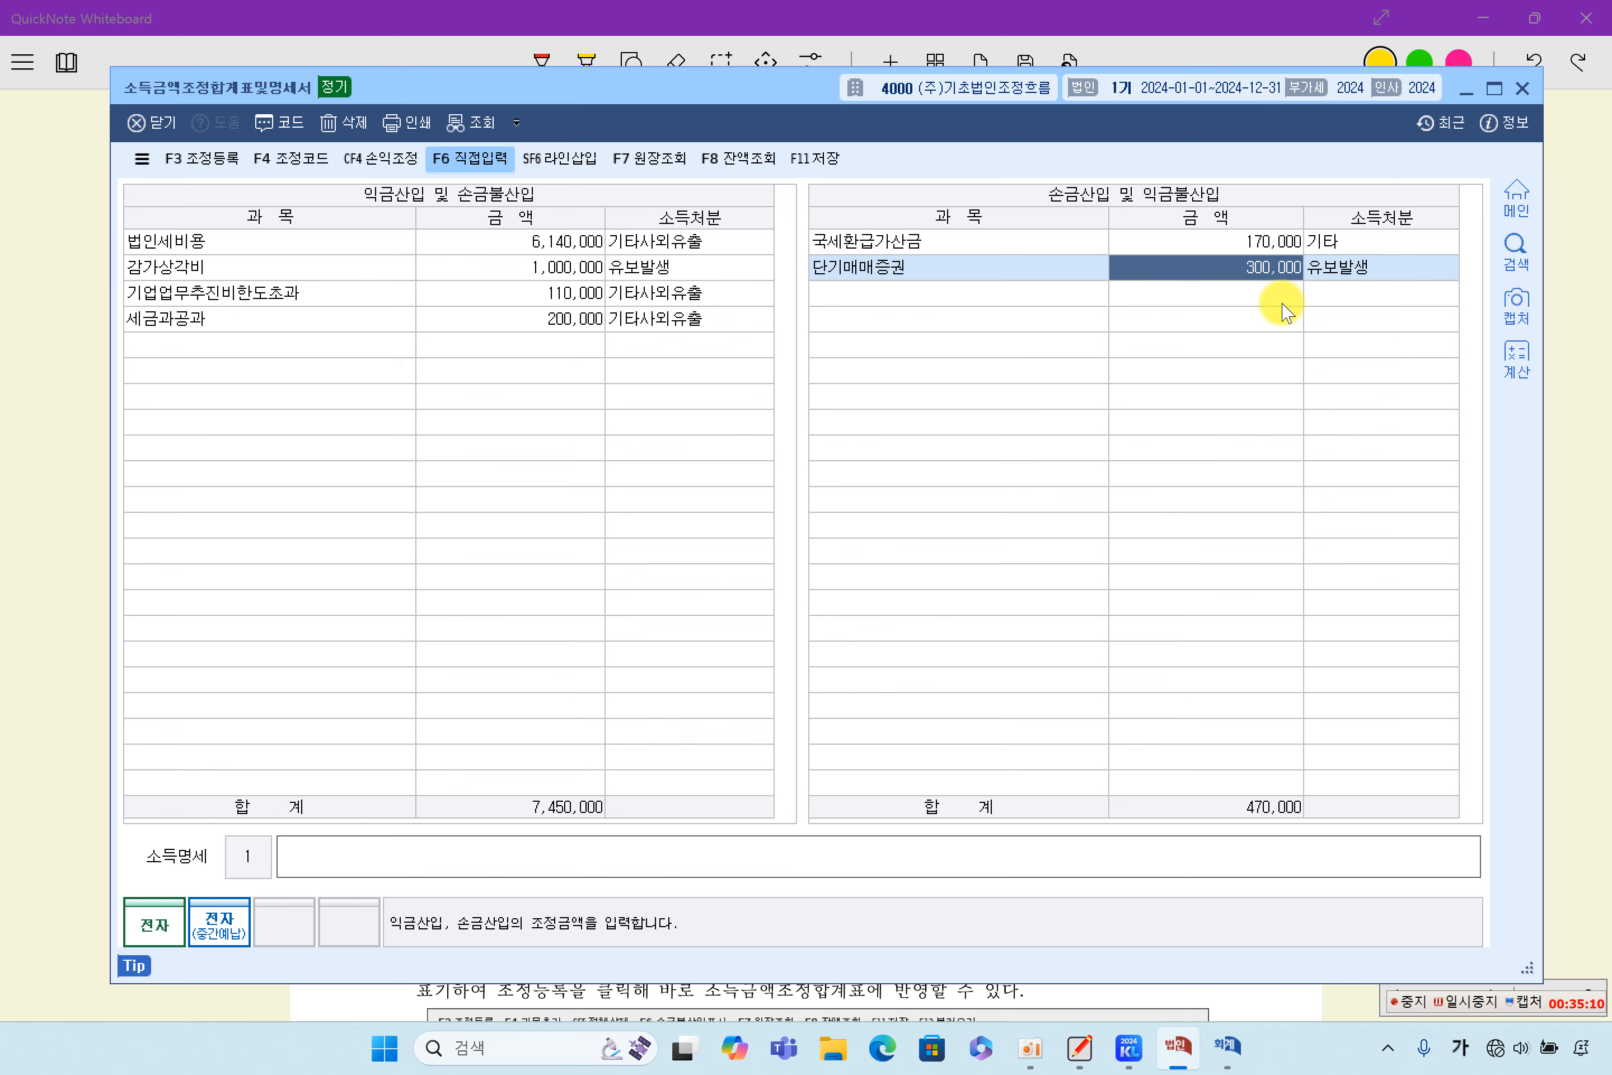
- Bring up the answer table in the QuickNote problem sheet and place the 소득금액조정합계표및명세서 window below it for comparison
click(1554, 520)
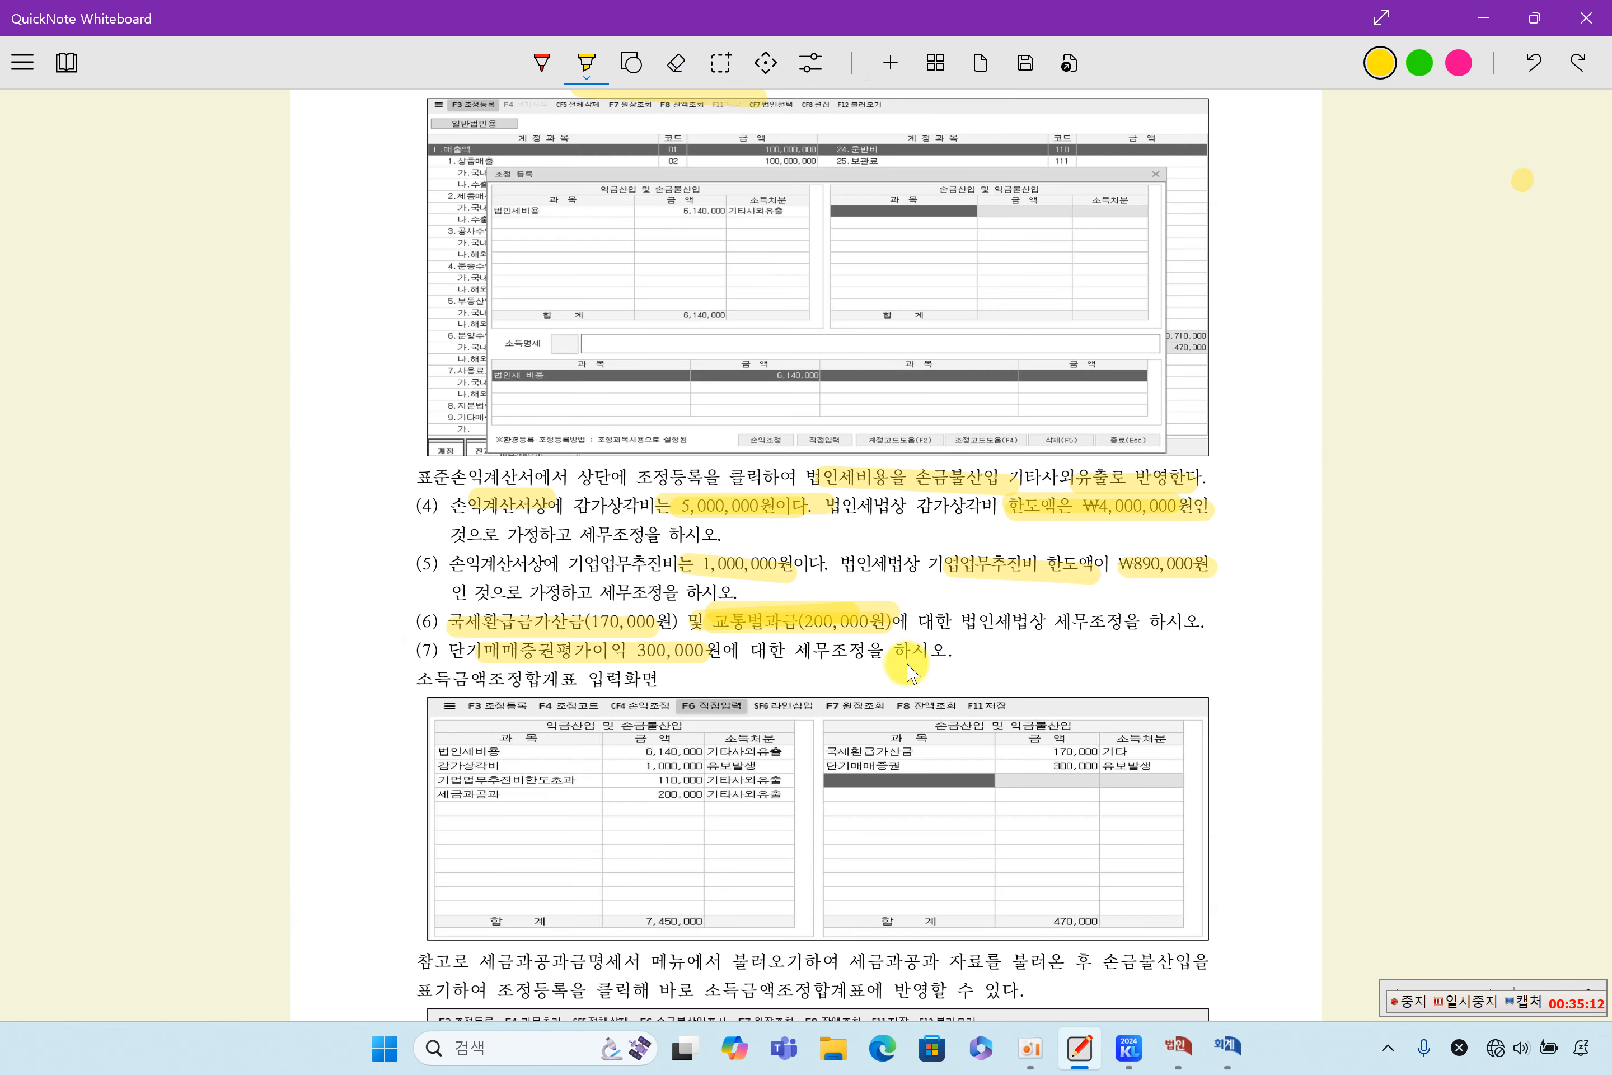
scroll(760, 683, down, 2)
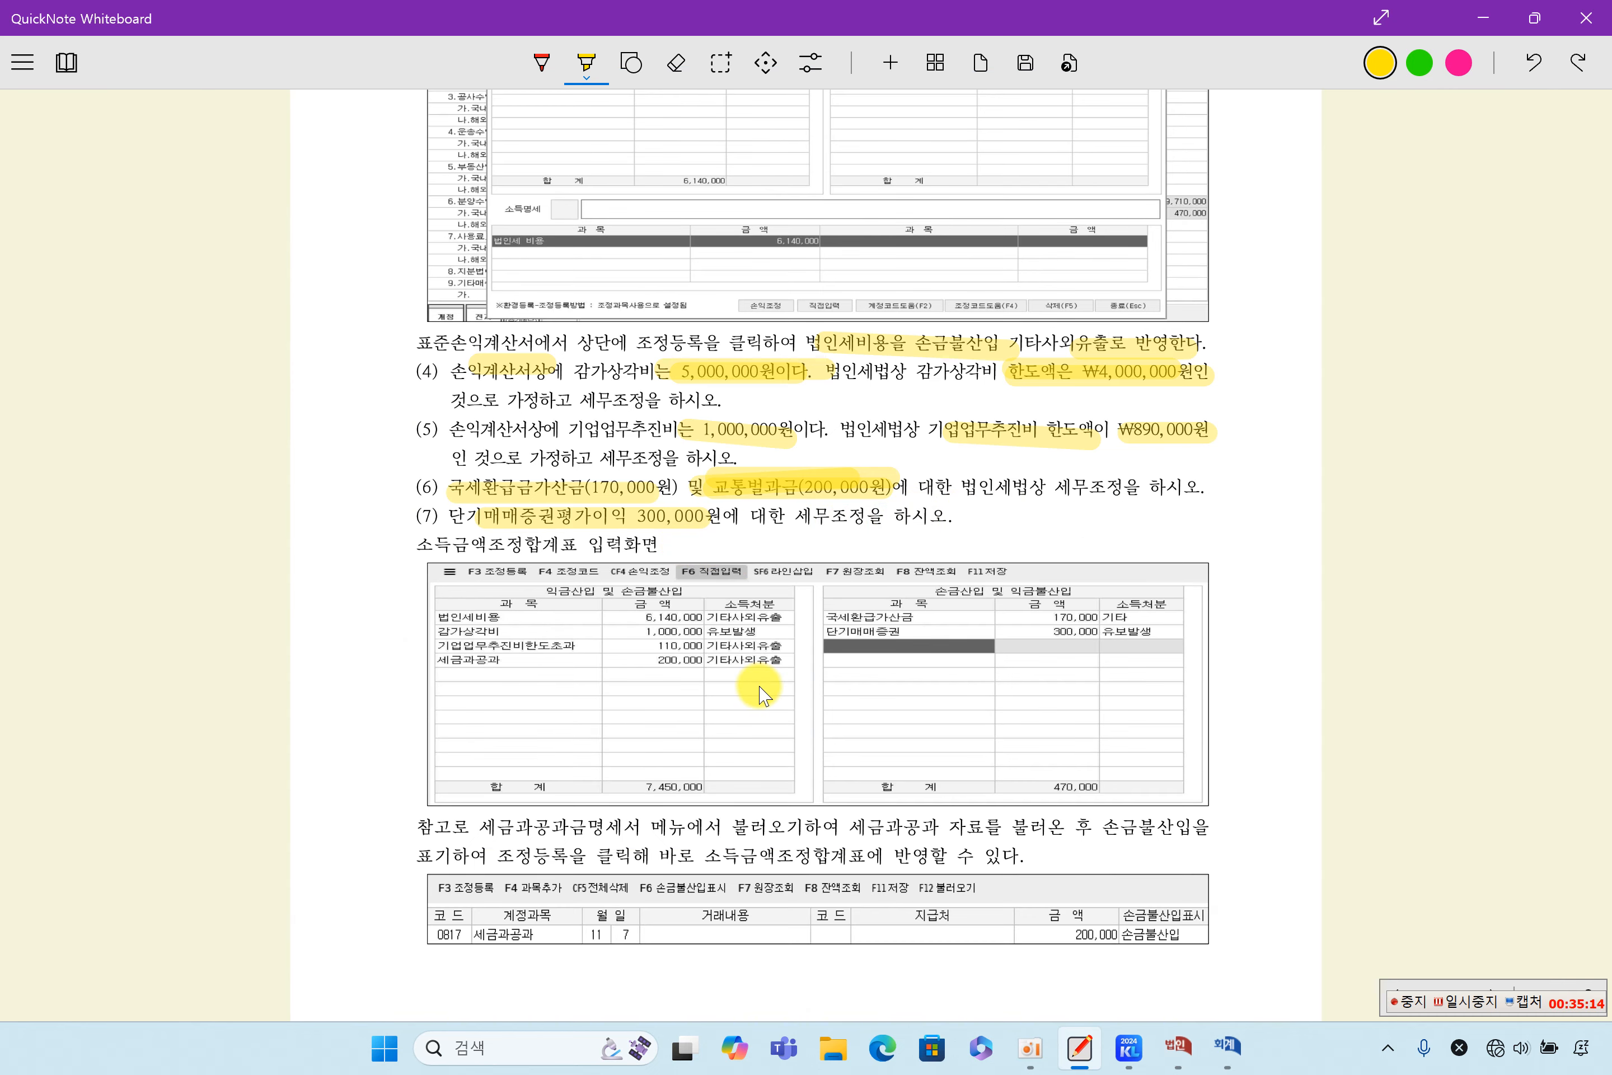
click(1177, 1045)
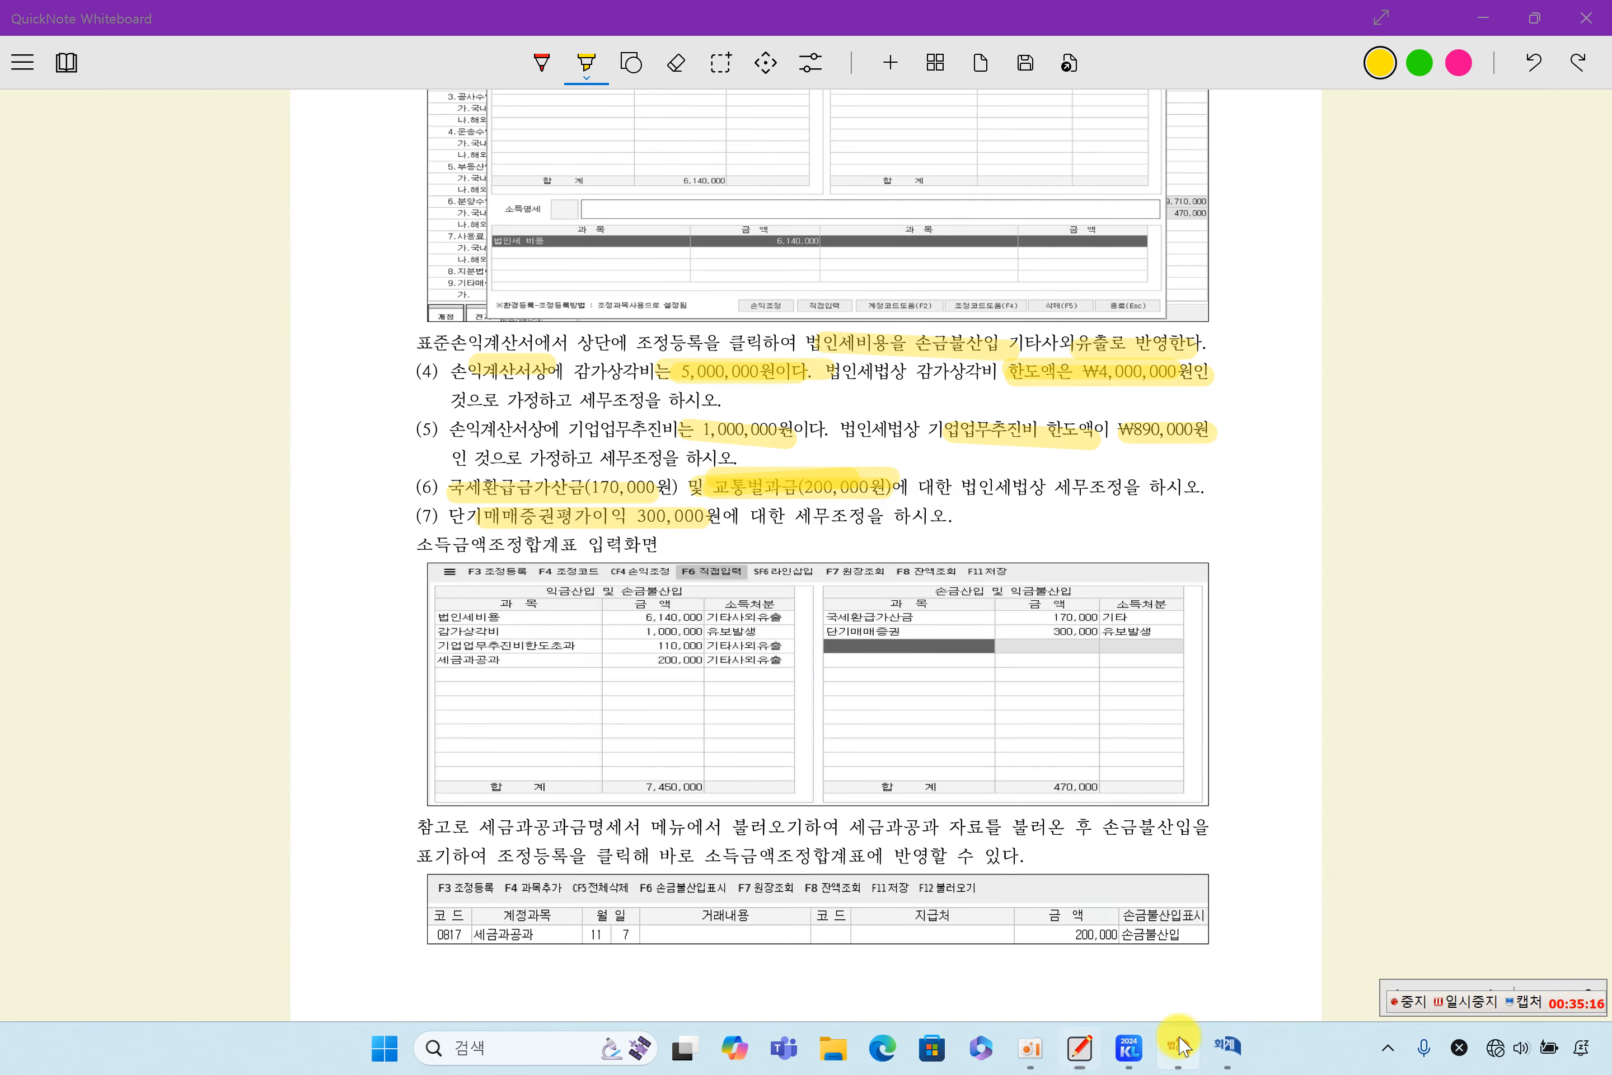
drag(628, 97, 698, 588)
scroll(770, 301, down, 4)
drag(823, 591, 808, 458)
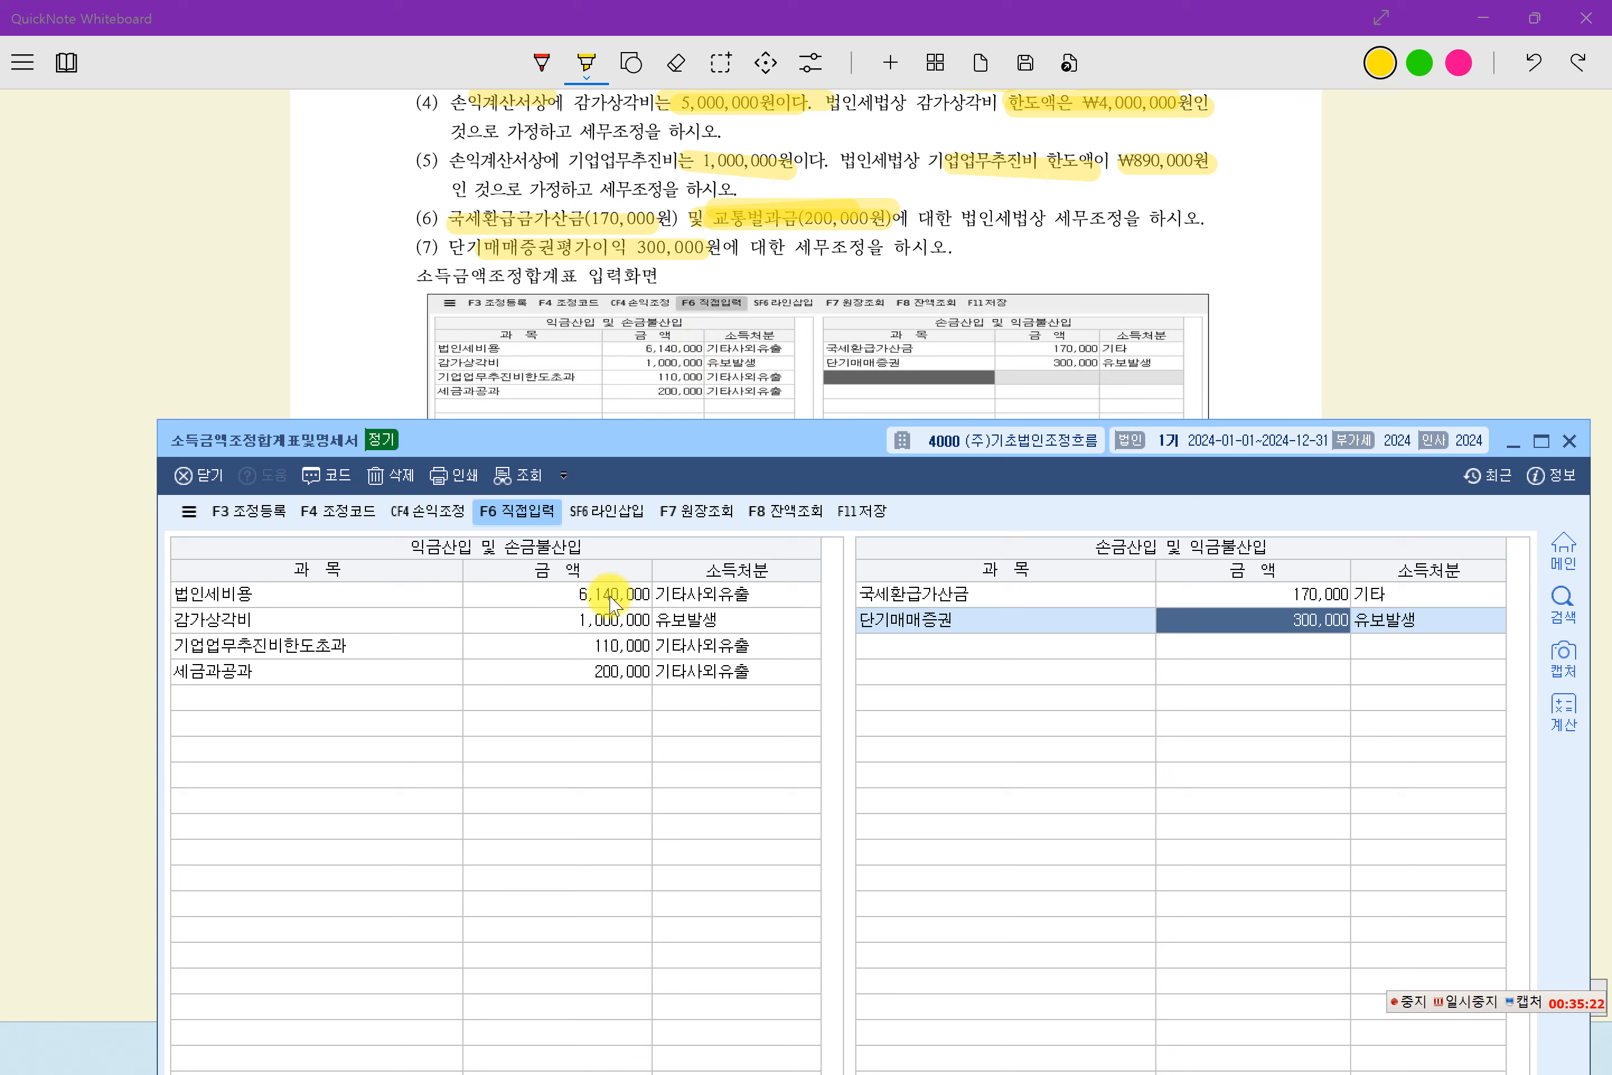
- Review the 감가상각비, 기업업무추진비한도초과, 세금과공과, 국세환급가산금 and 단기매매증권 entries against the answer table
click(609, 621)
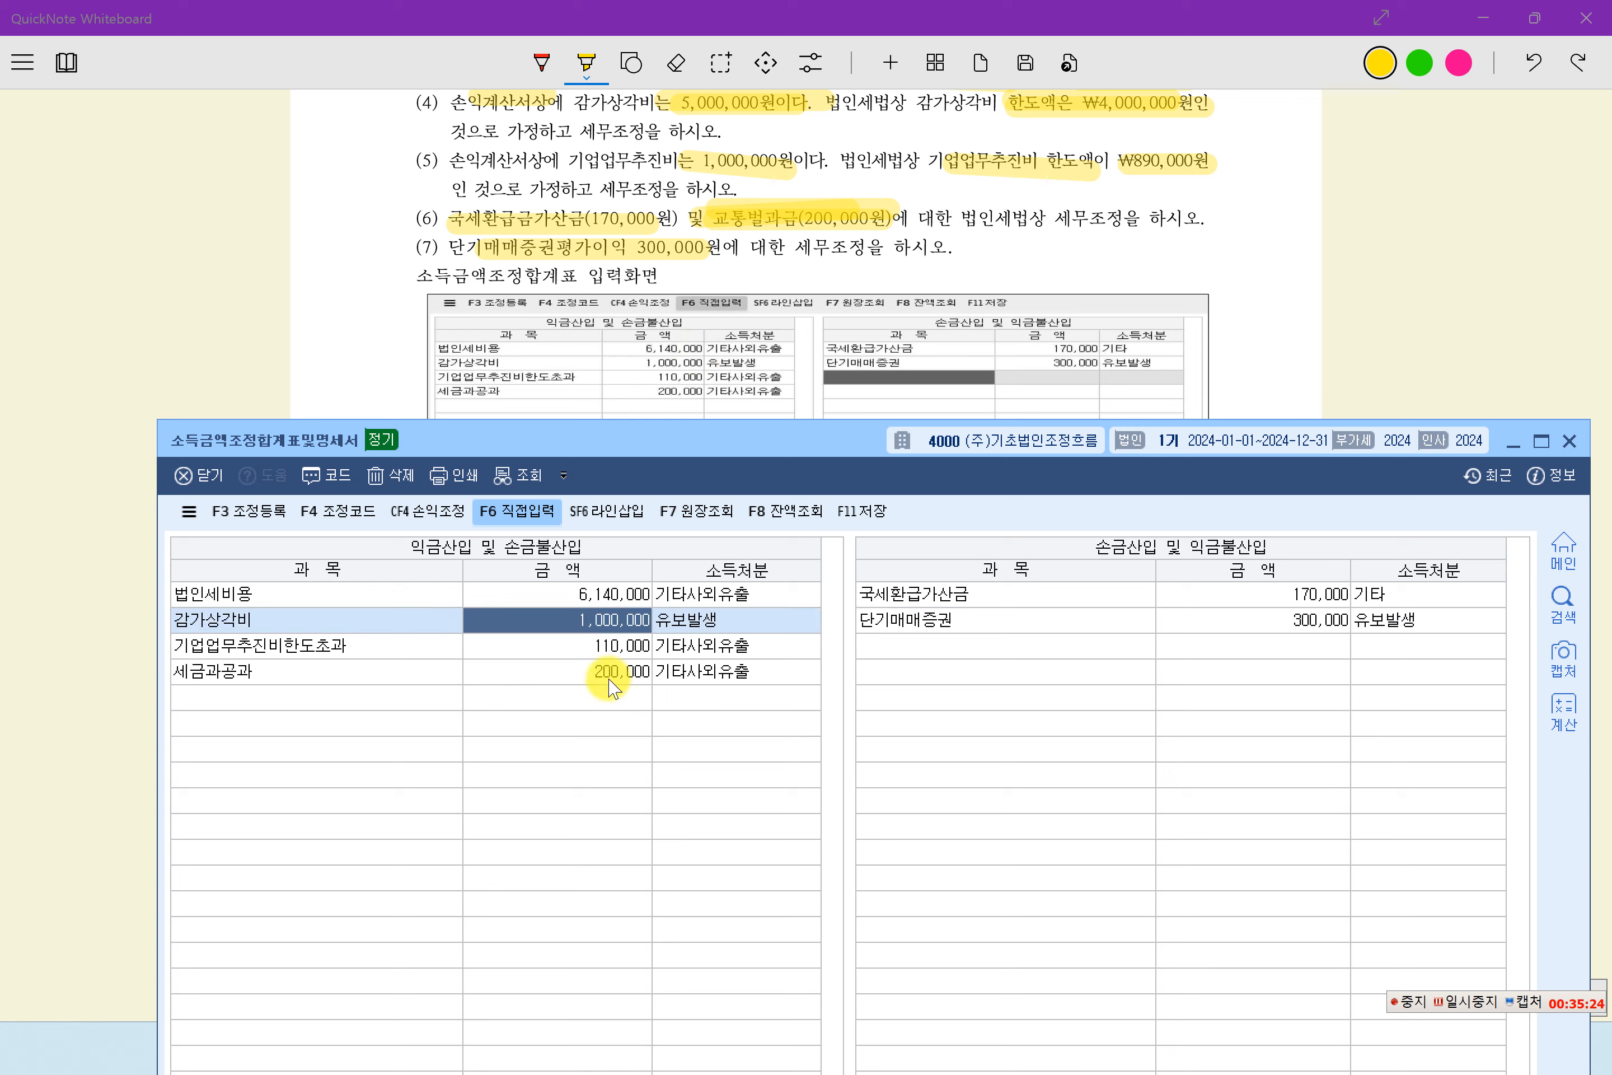
click(607, 645)
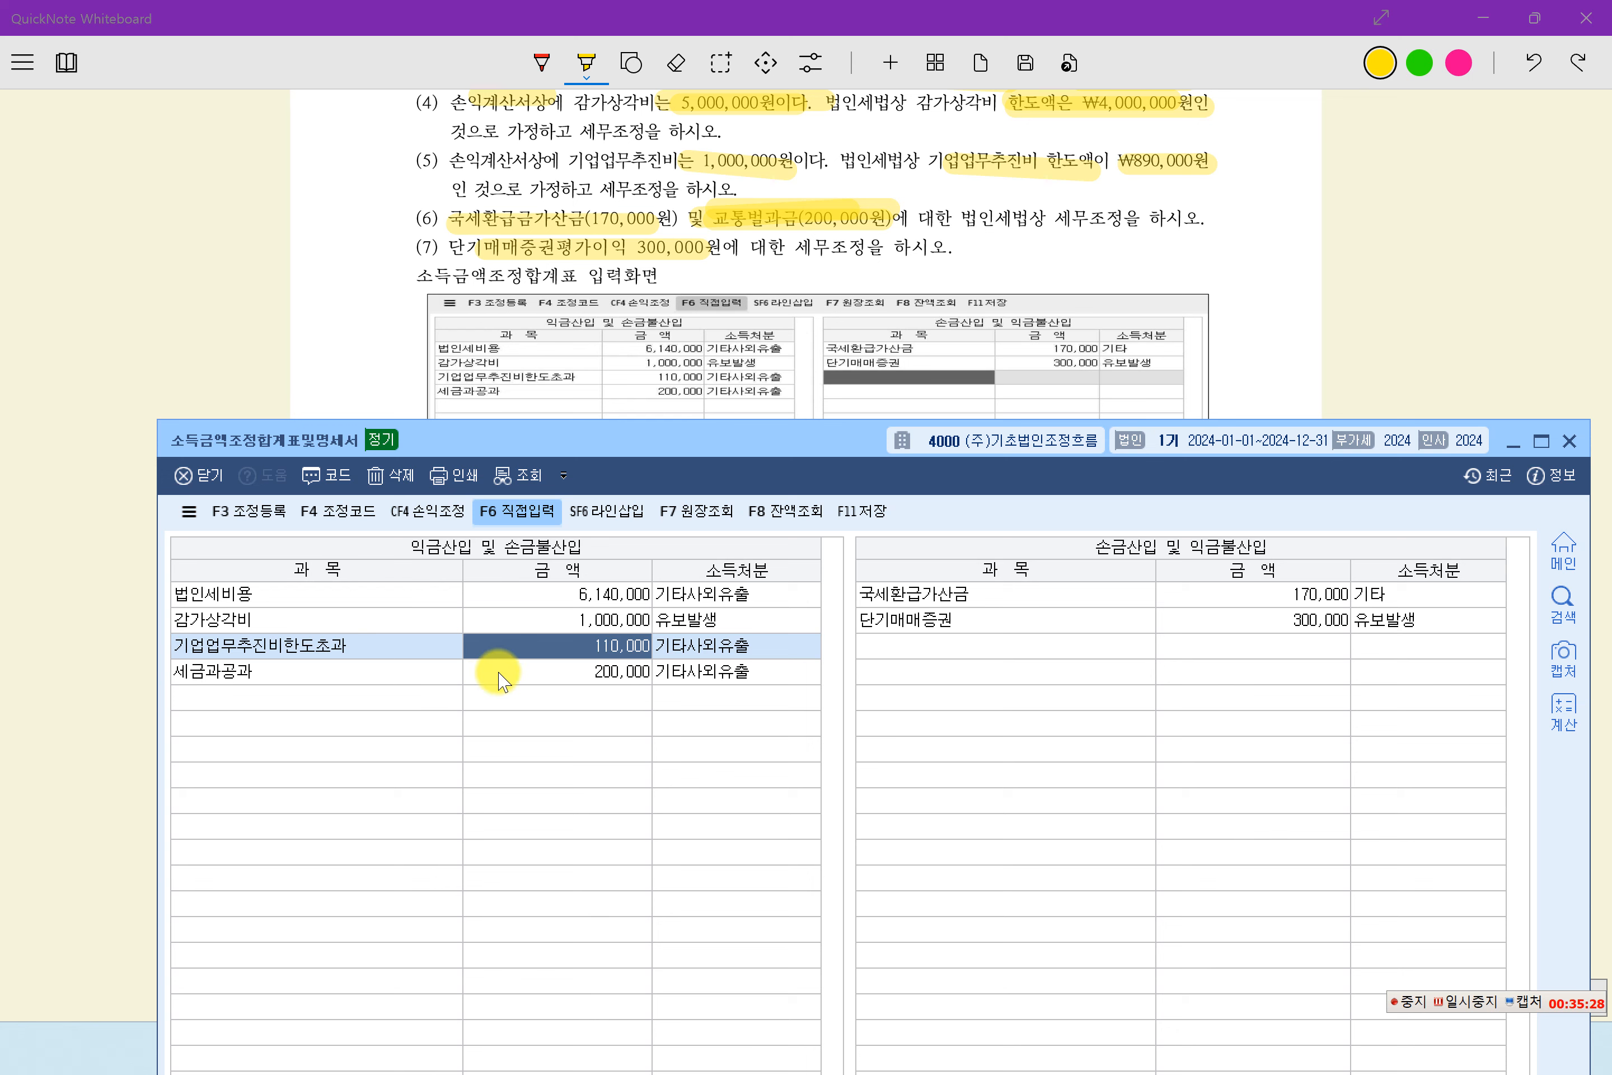
click(573, 674)
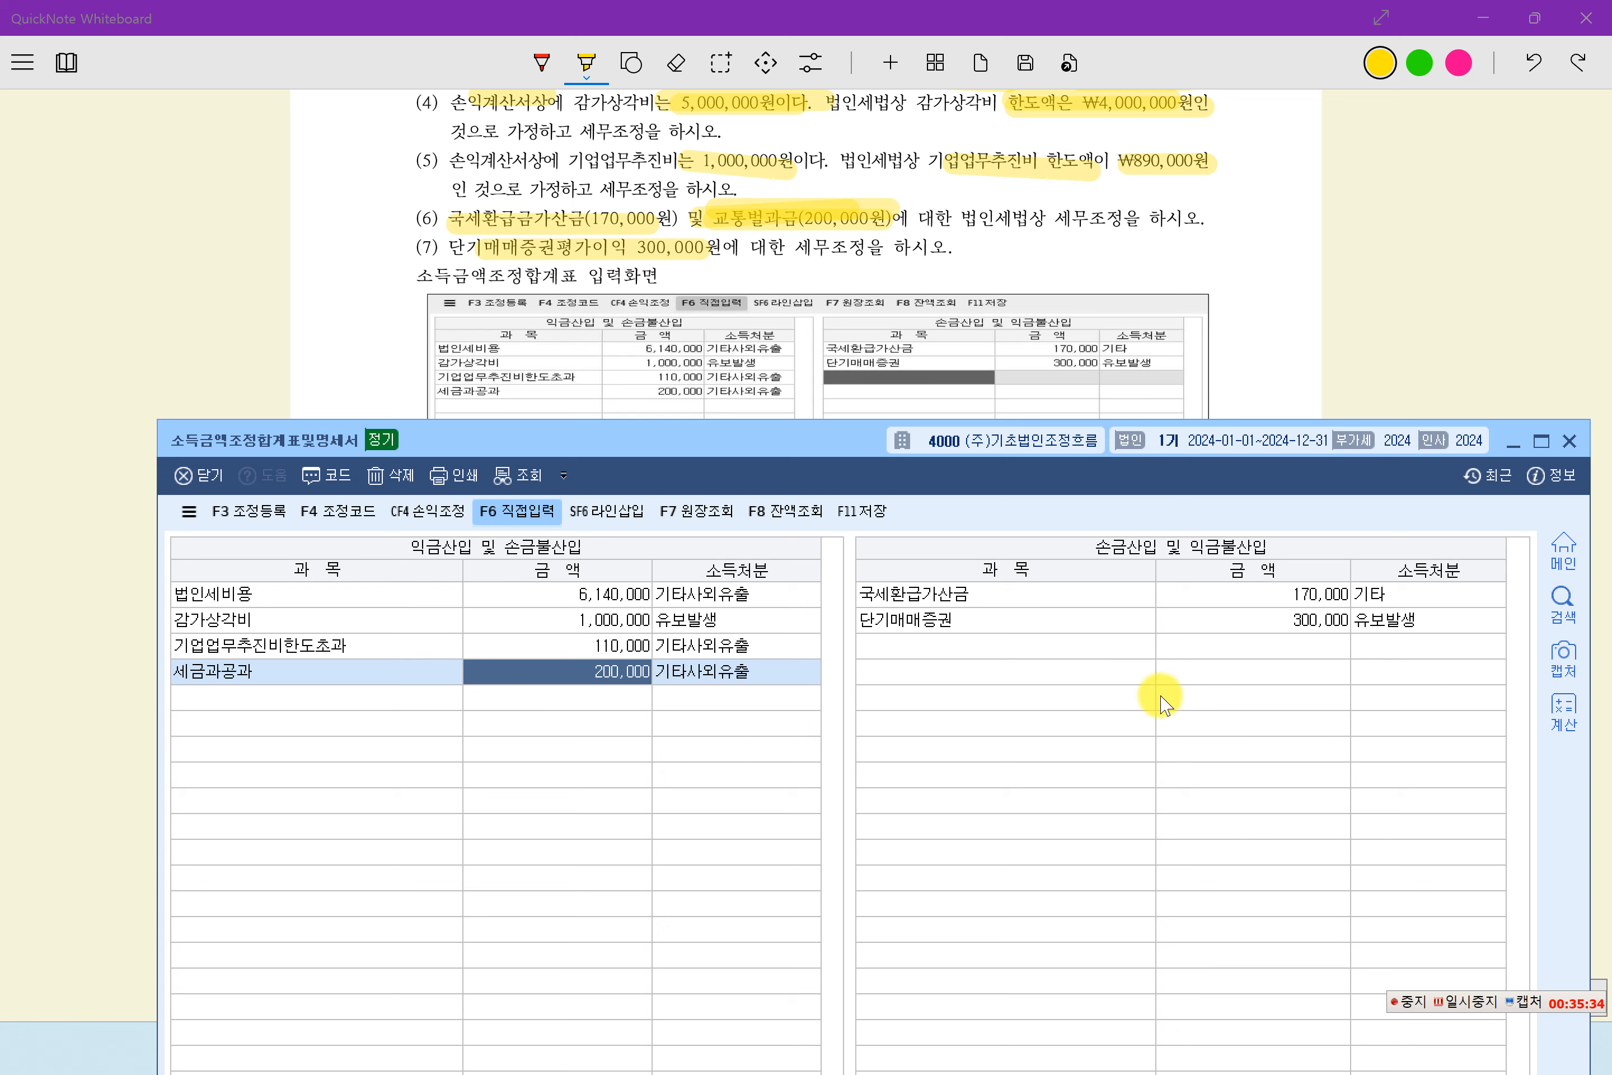
click(968, 598)
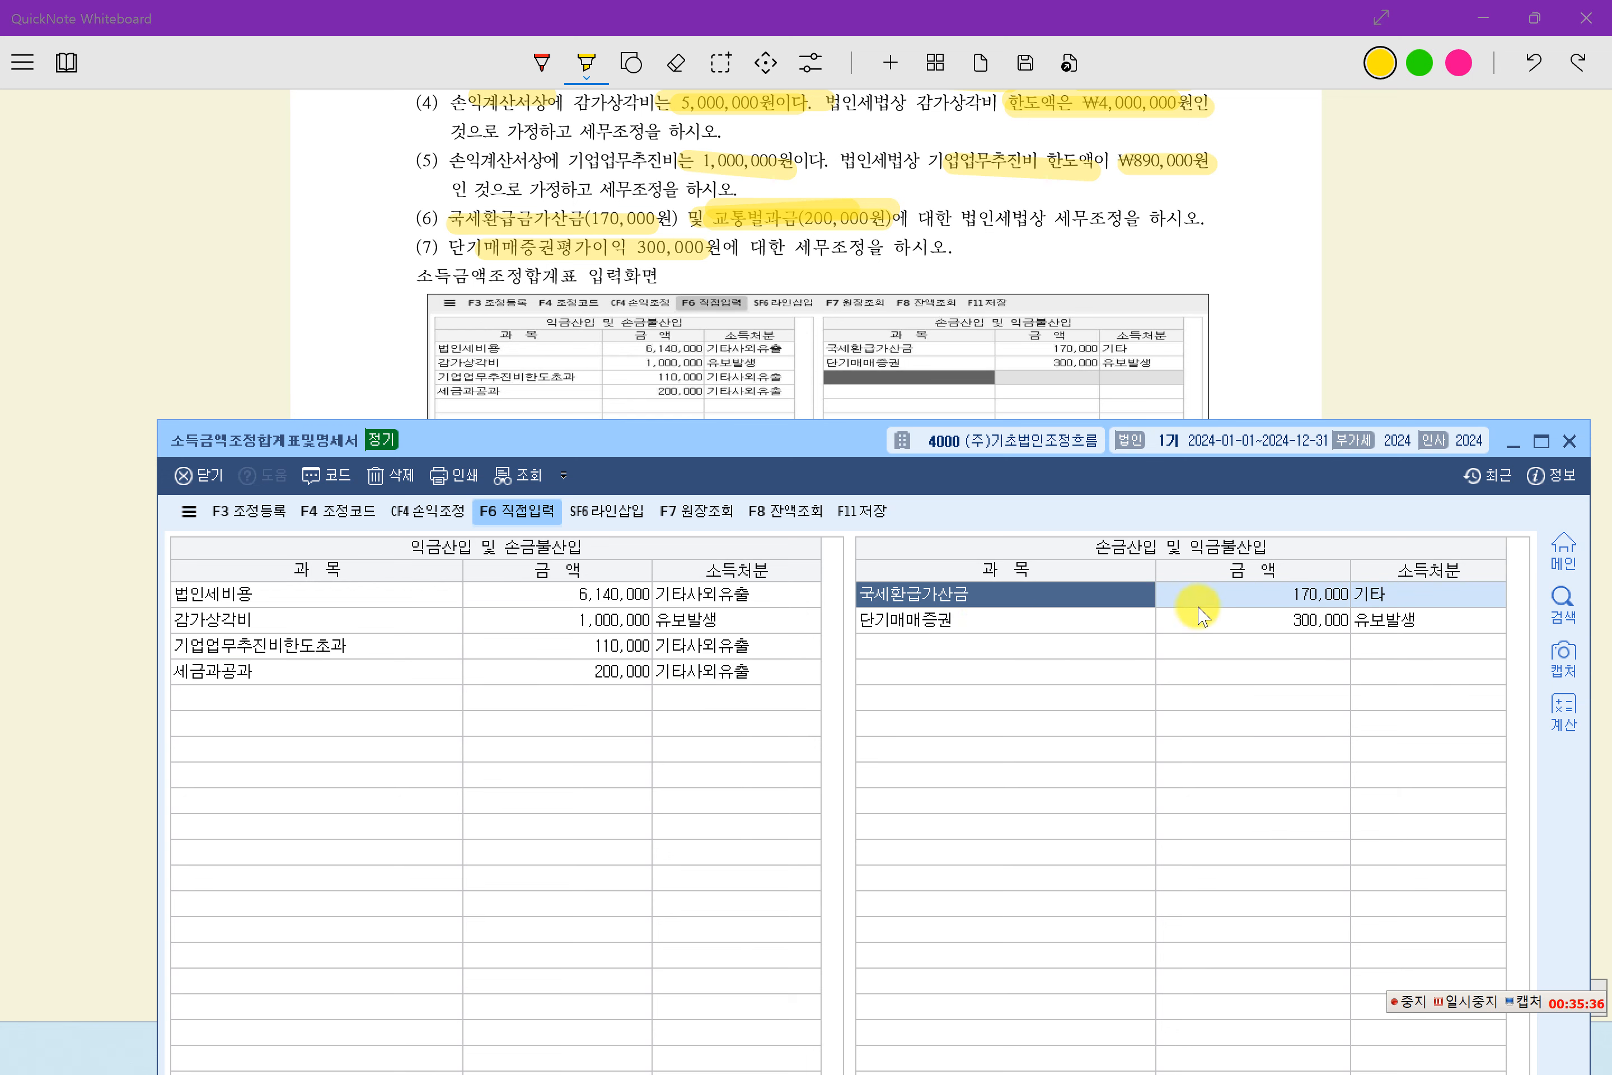
click(1278, 600)
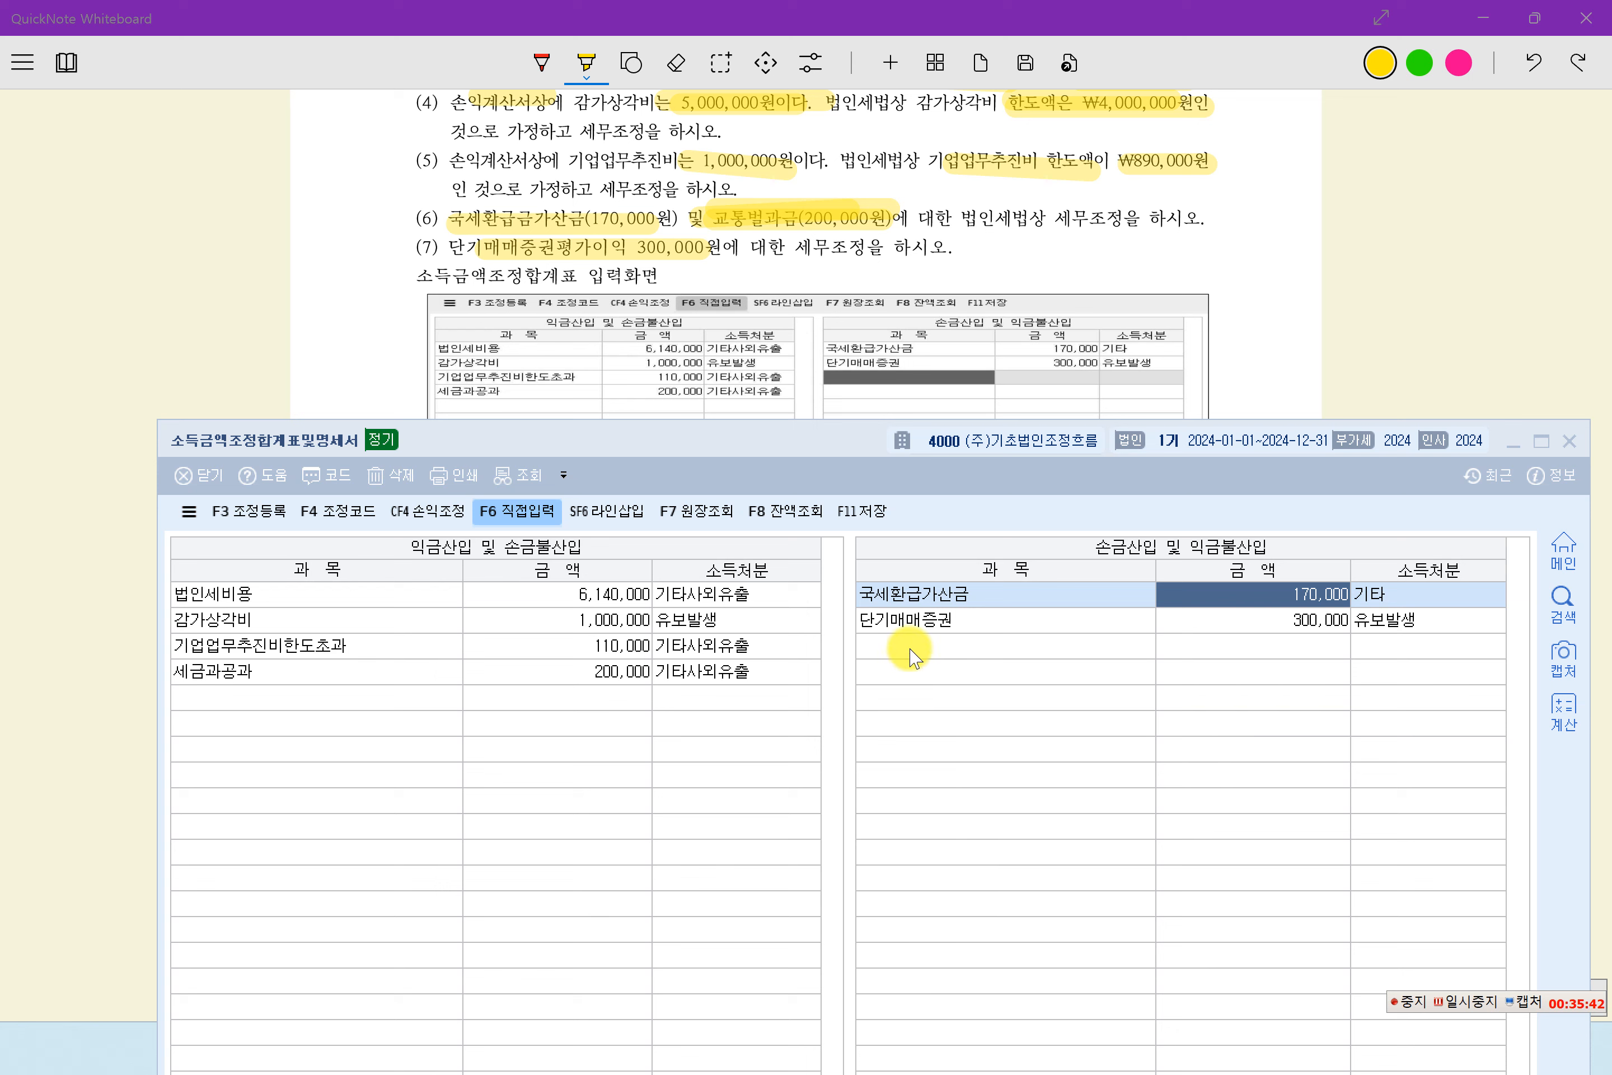
click(922, 621)
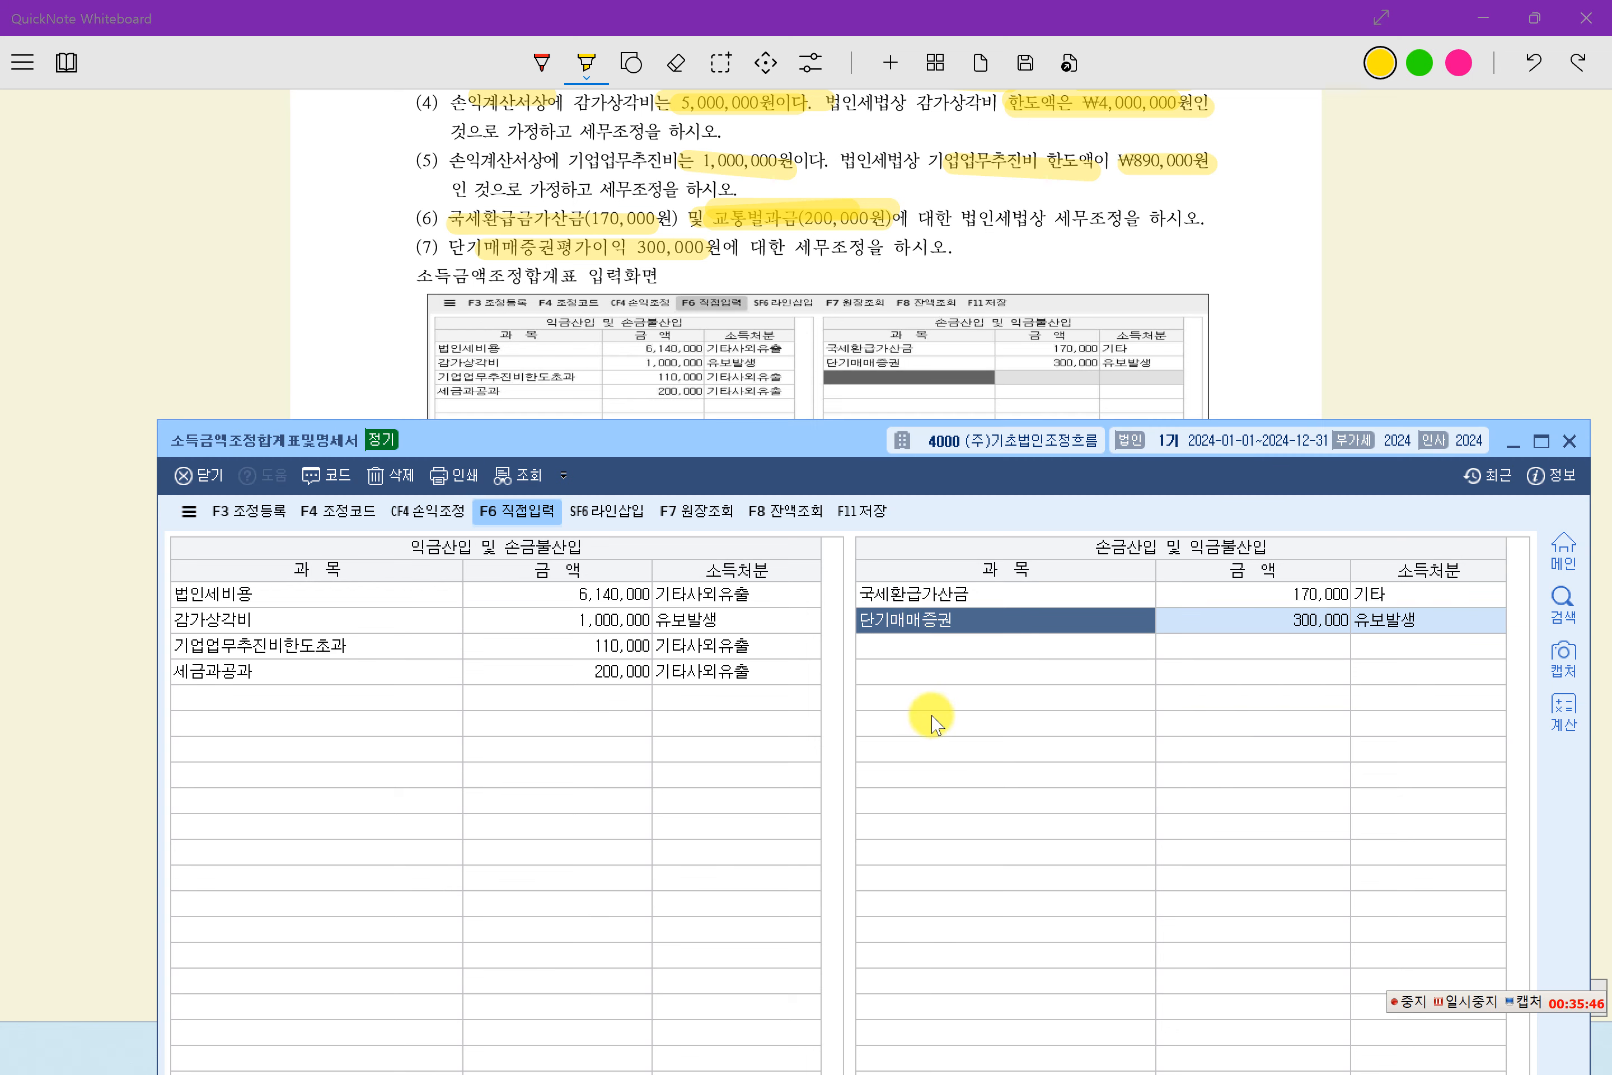
click(1478, 1004)
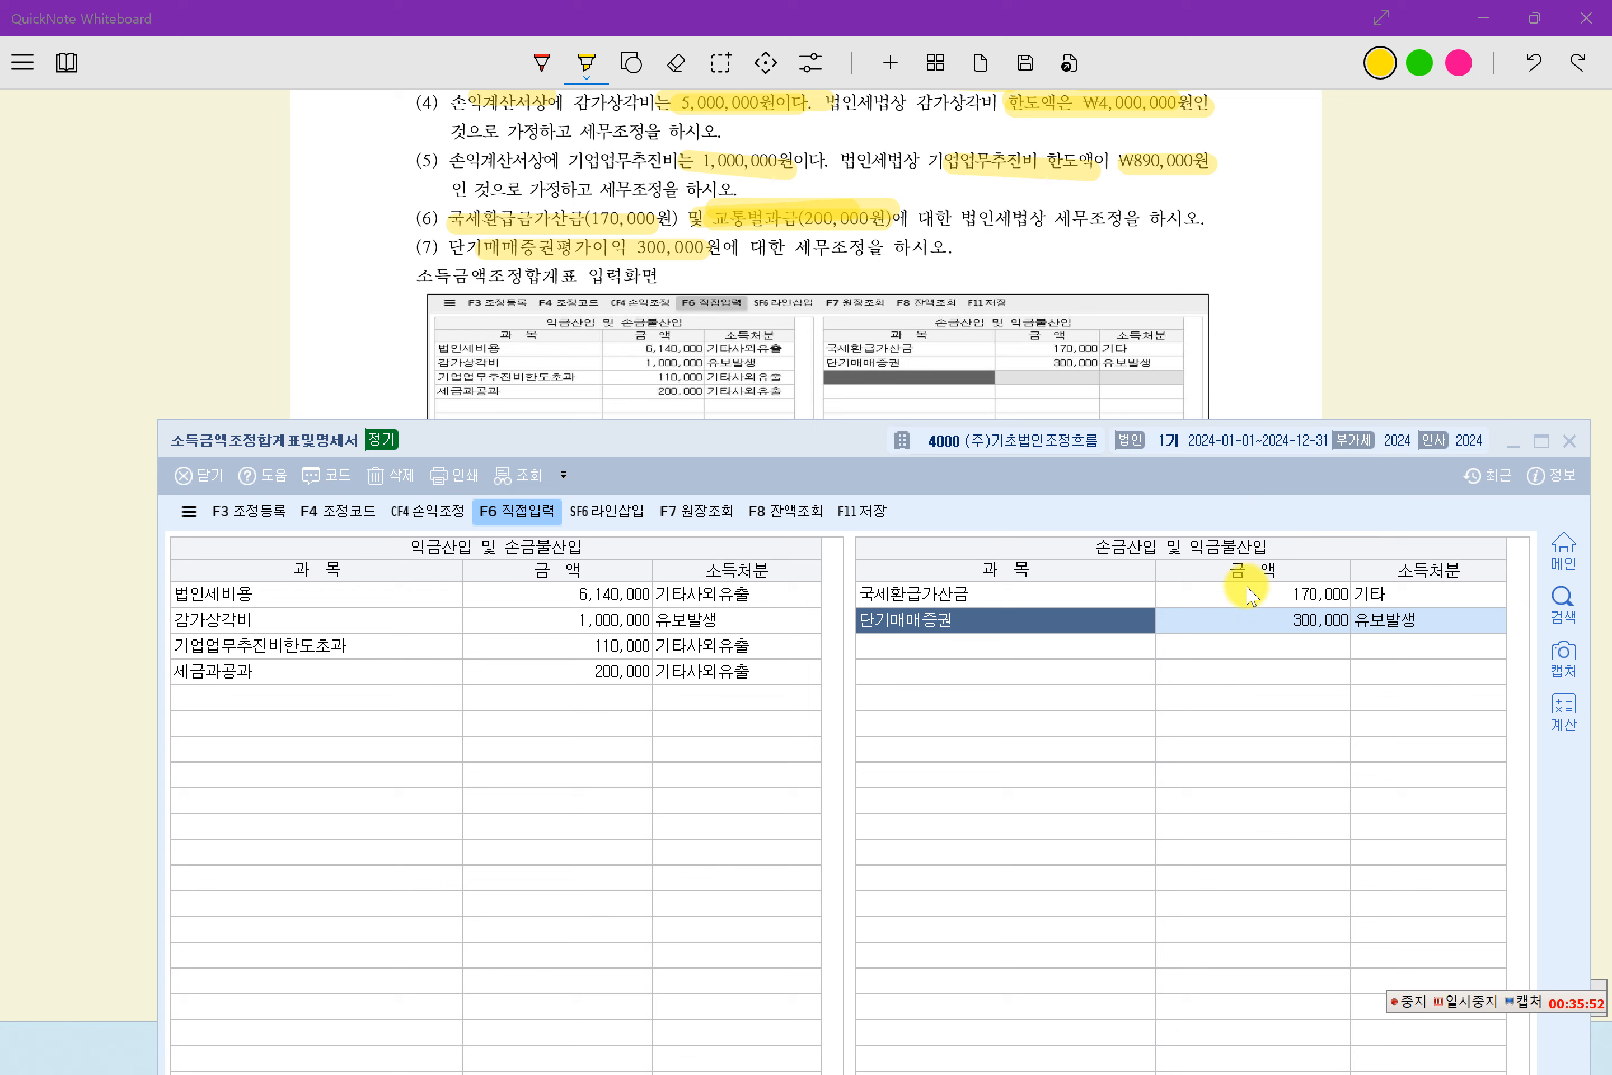
click(1261, 638)
click(1266, 620)
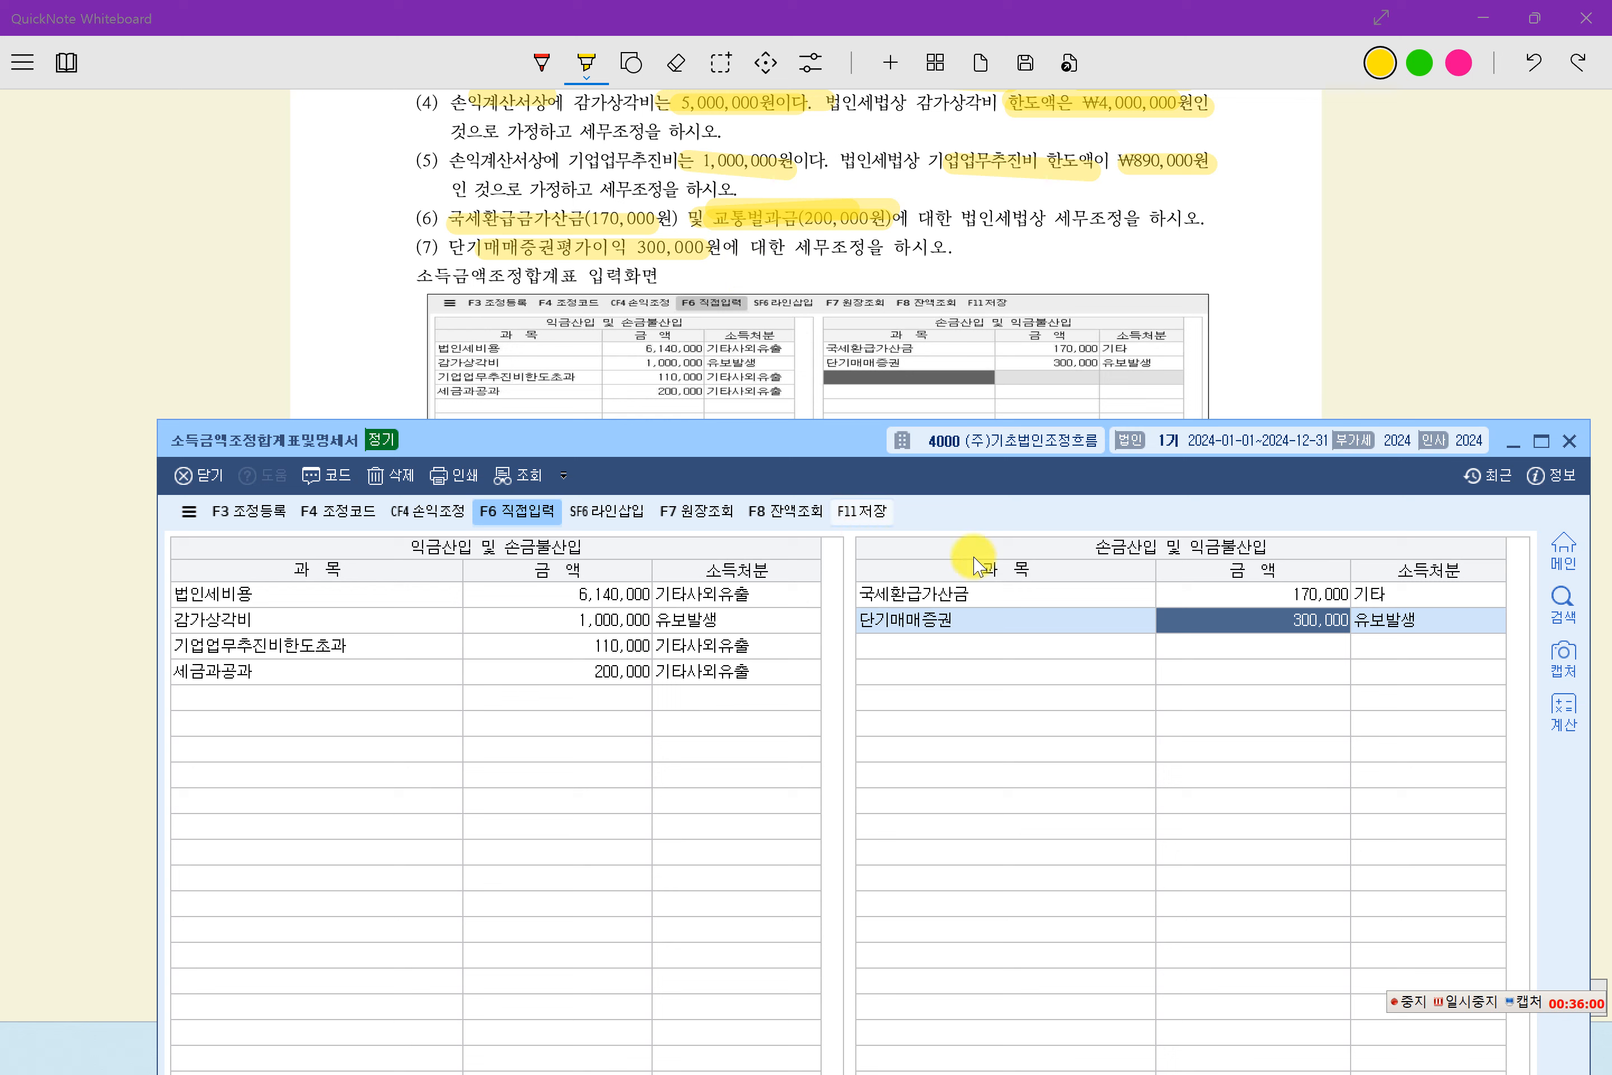
- Check the 합계 of both adjustment columns in the 소득금액조정합계표및명세서 and close the form
drag(847, 450, 846, 70)
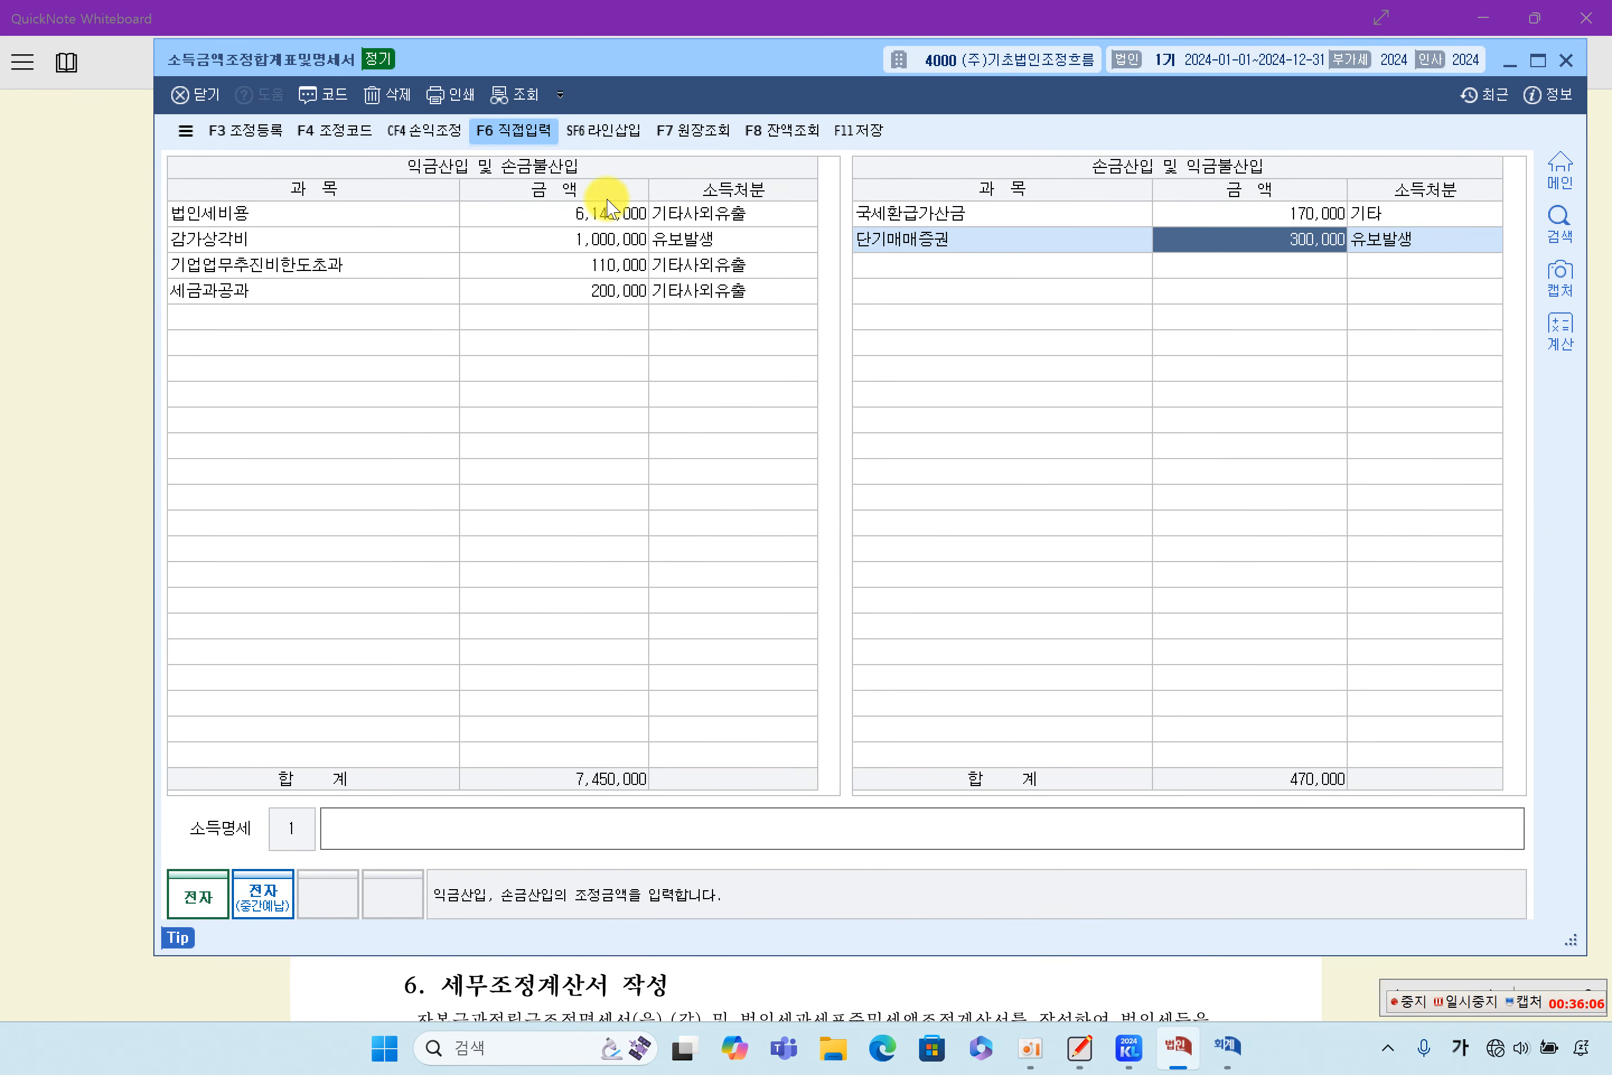
click(553, 148)
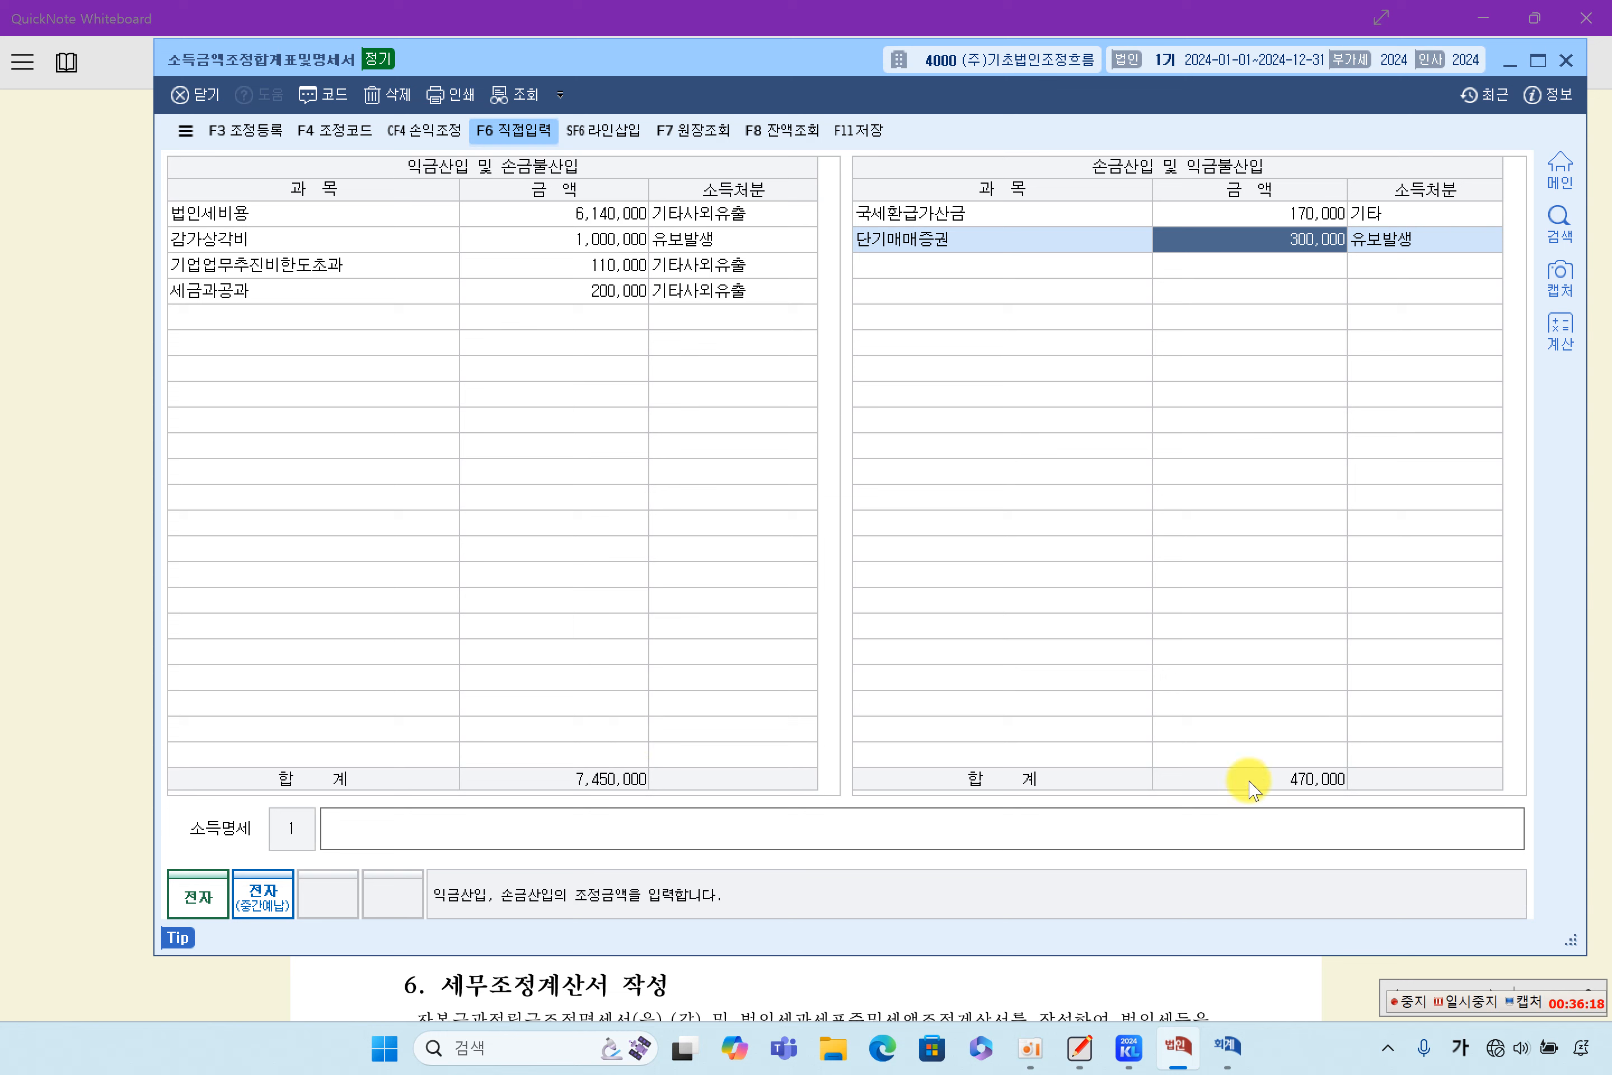
mouse_move(826, 76)
mouse_down()
mouse_move(827, 95)
mouse_move(806, 85)
mouse_up()
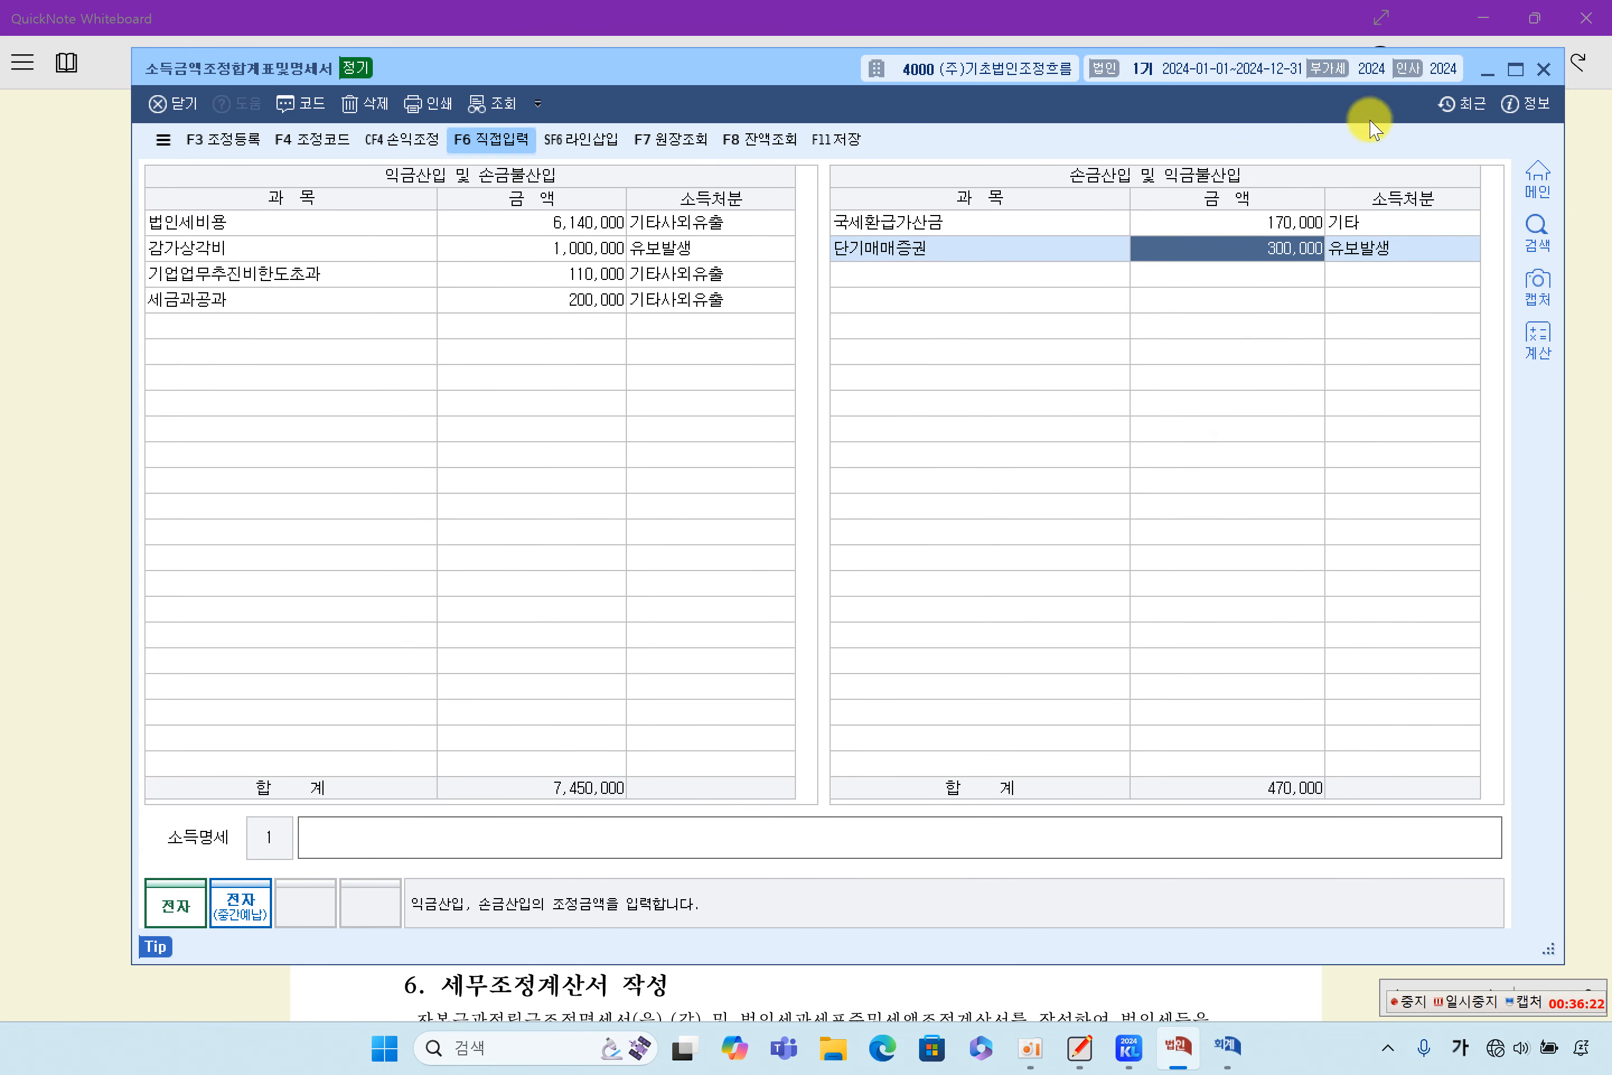
click(1543, 69)
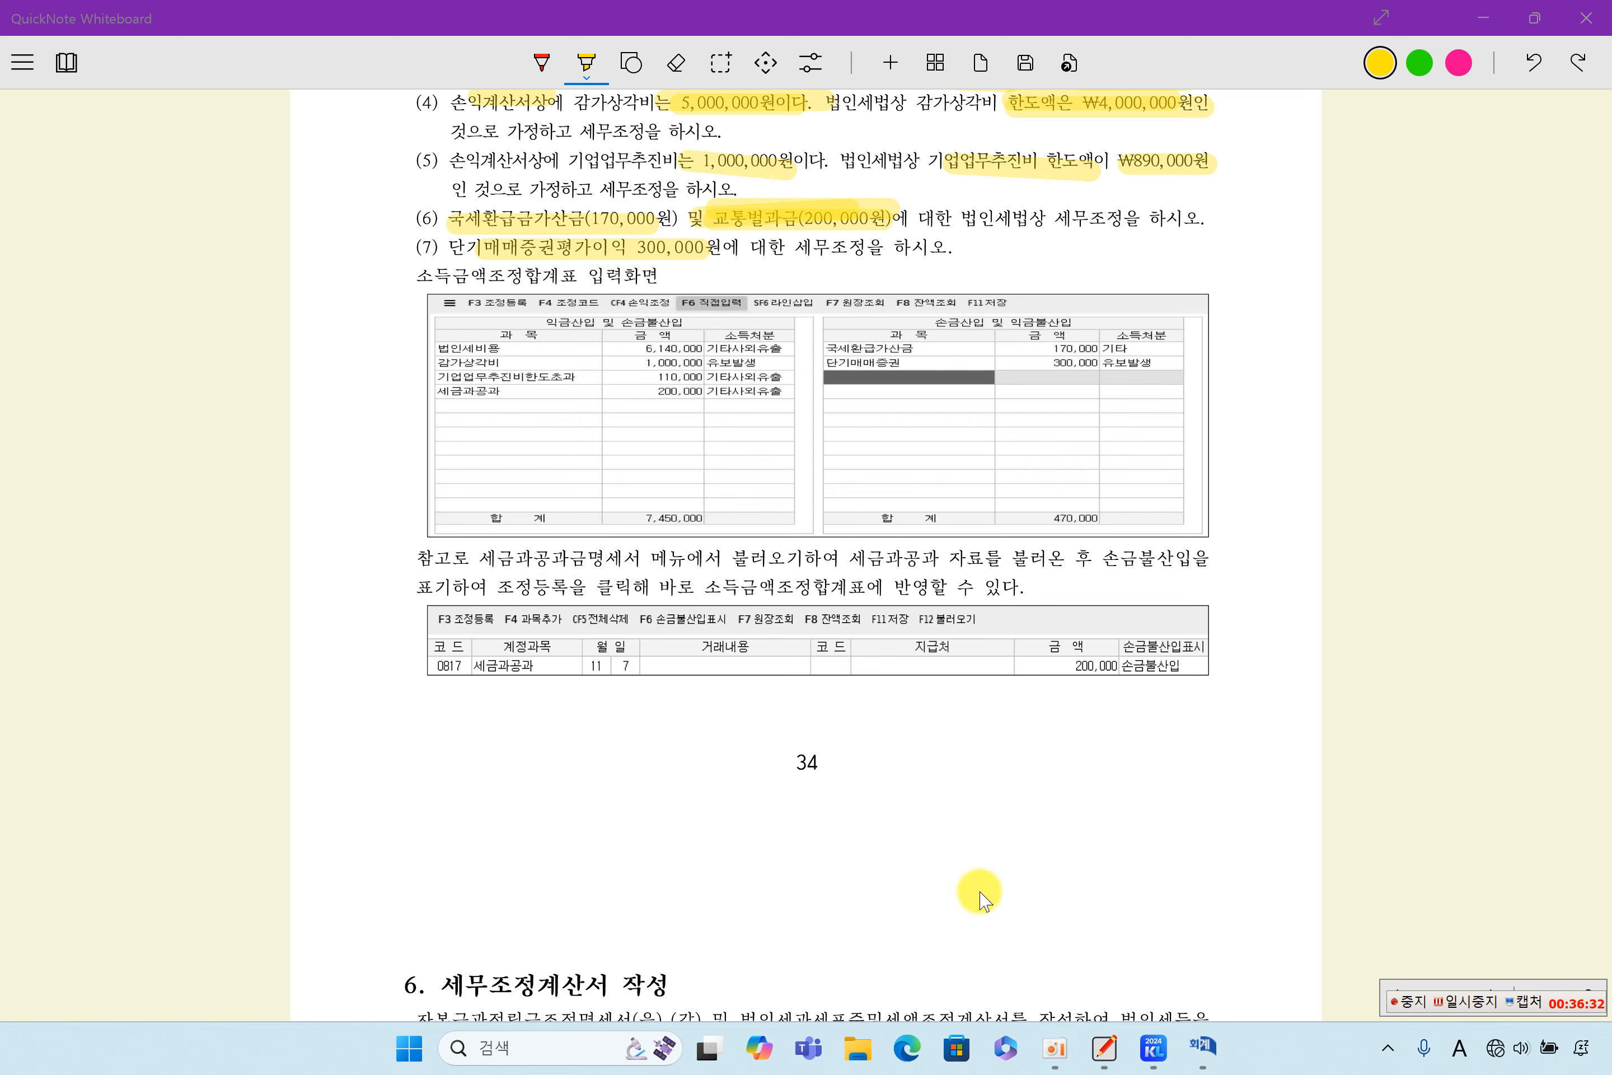
- Switch to 케이렙, open the 세금과공과금명세서 under 법인조정, and delete its existing 세금과공과 line
click(1153, 1045)
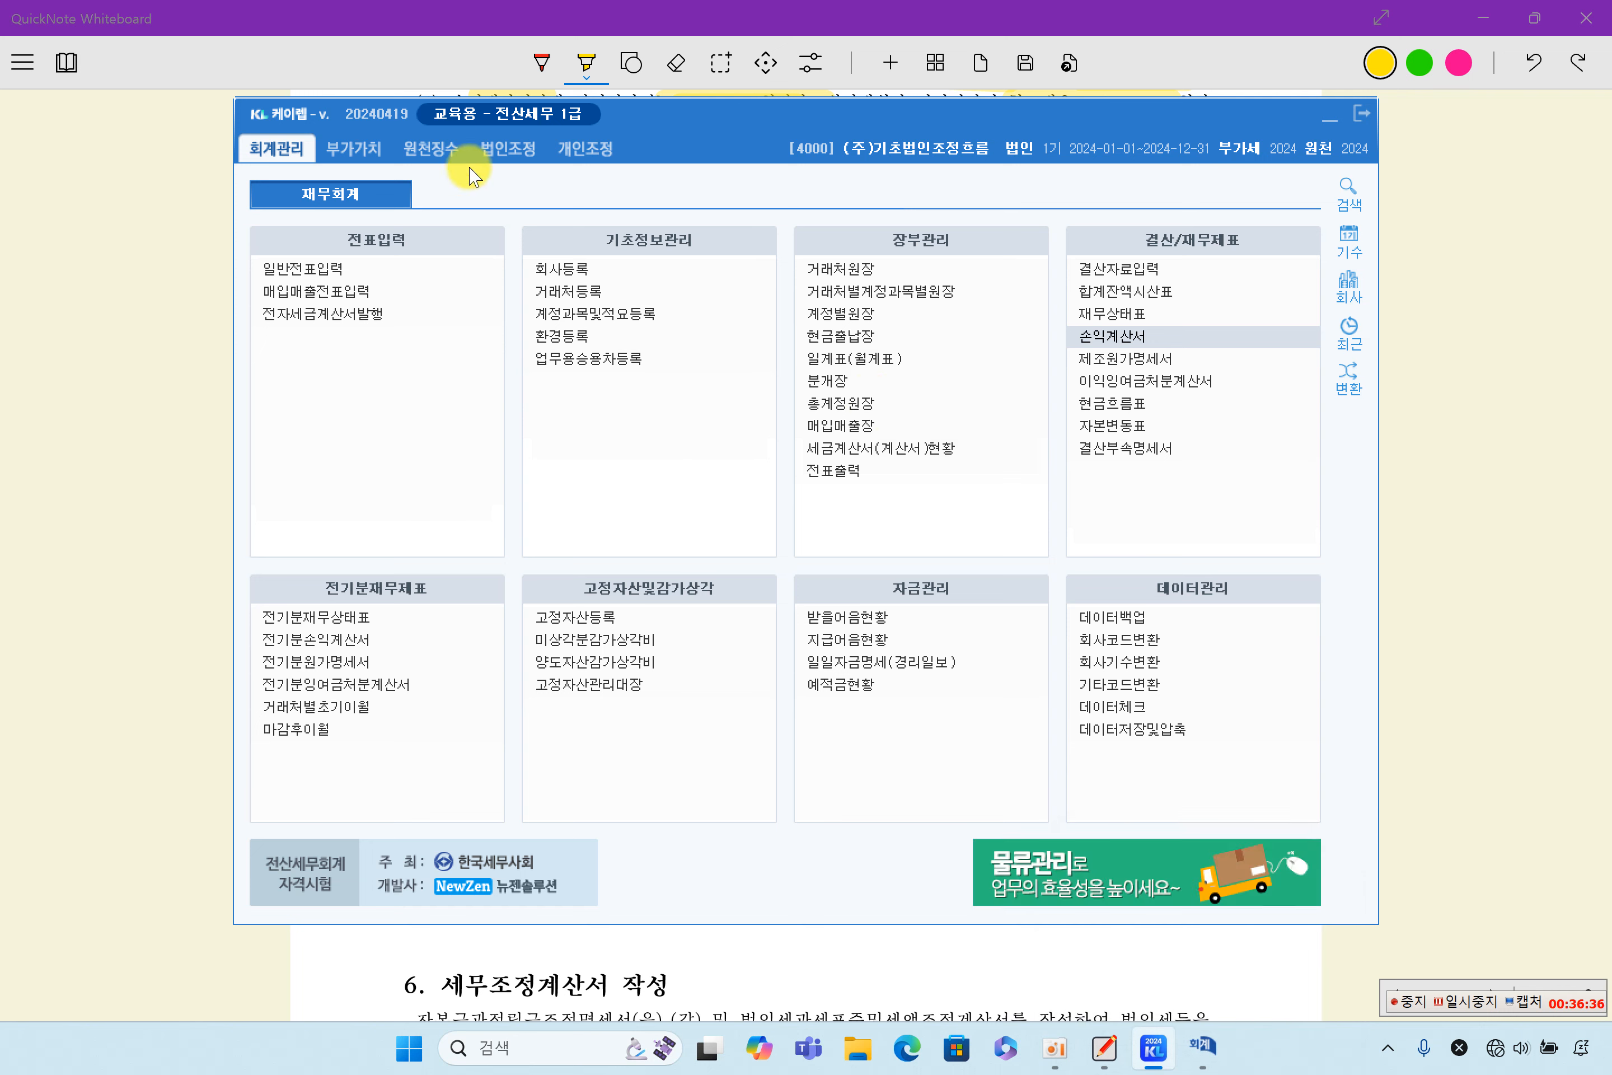
click(491, 150)
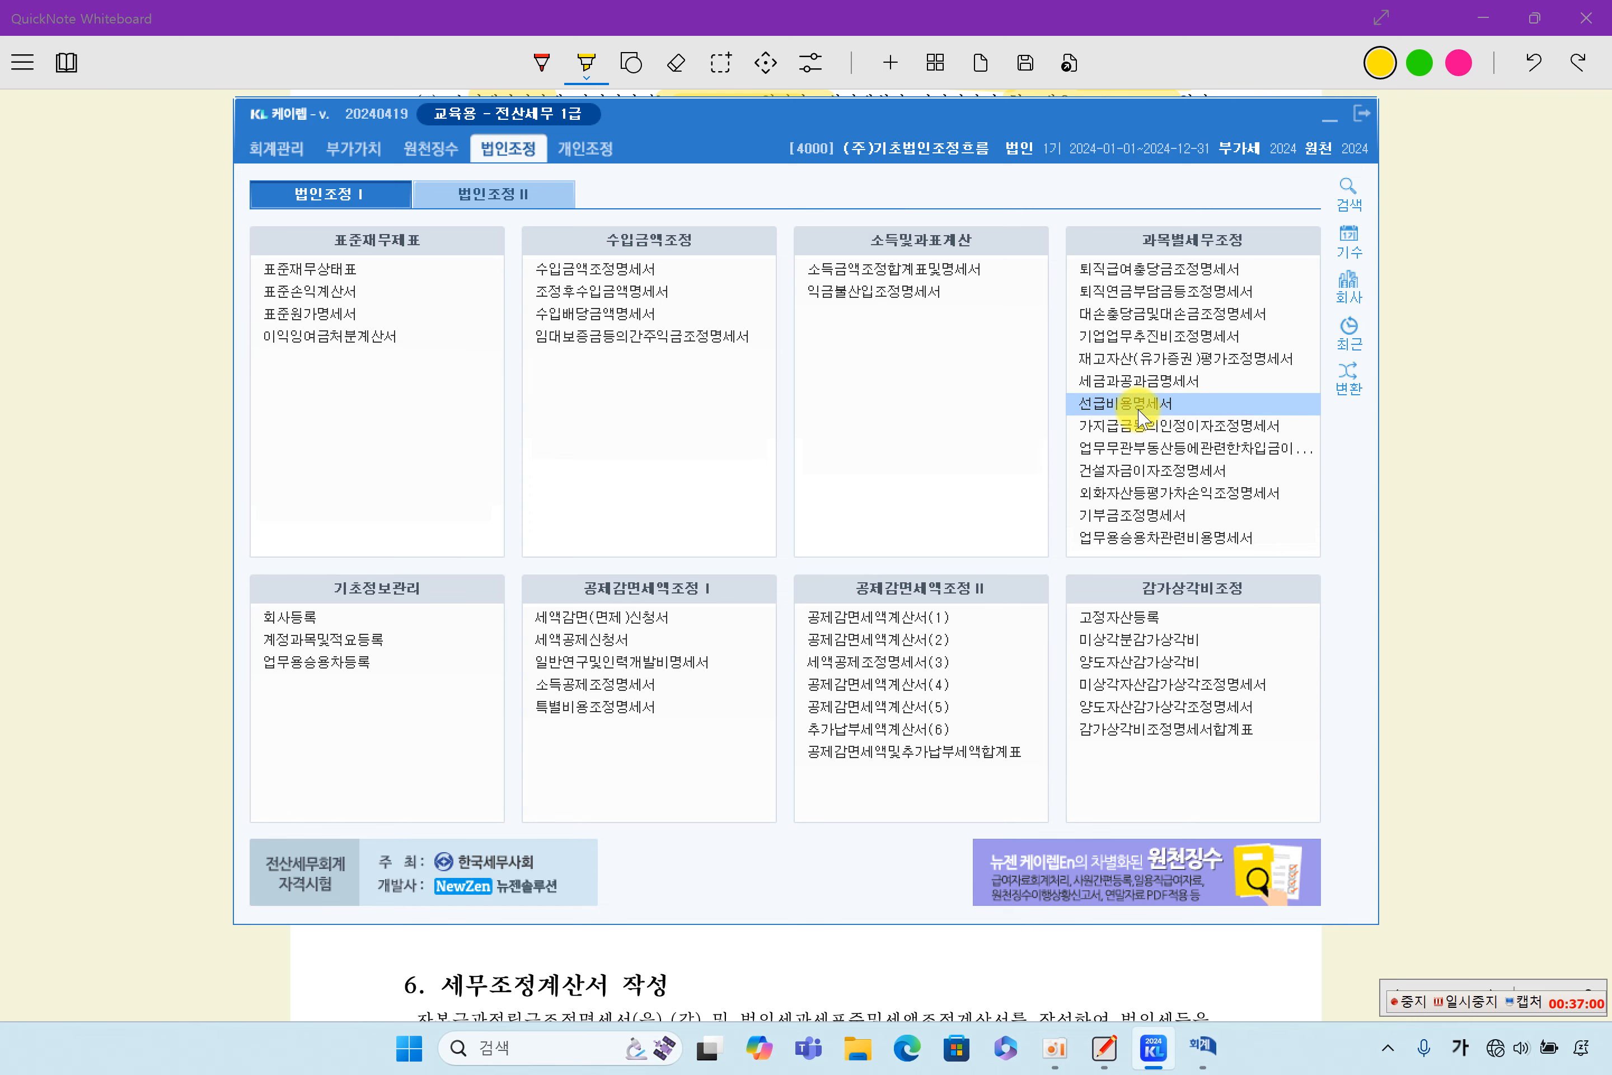
click(1141, 381)
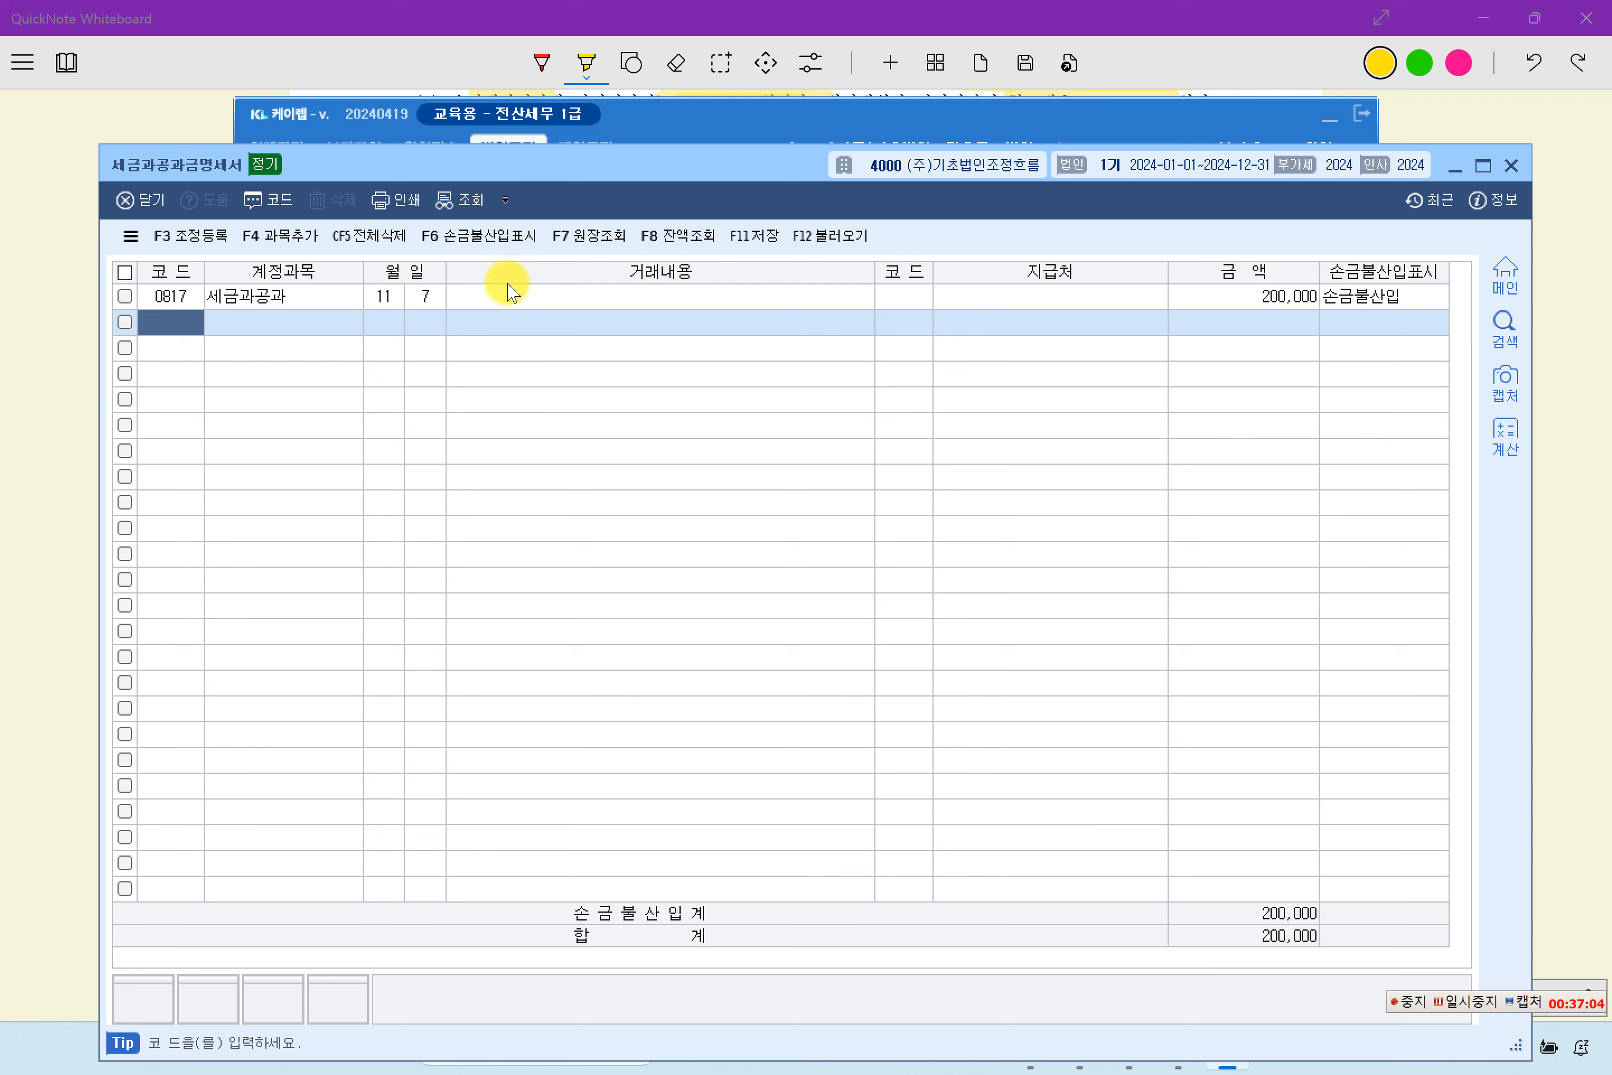
click(510, 294)
click(370, 229)
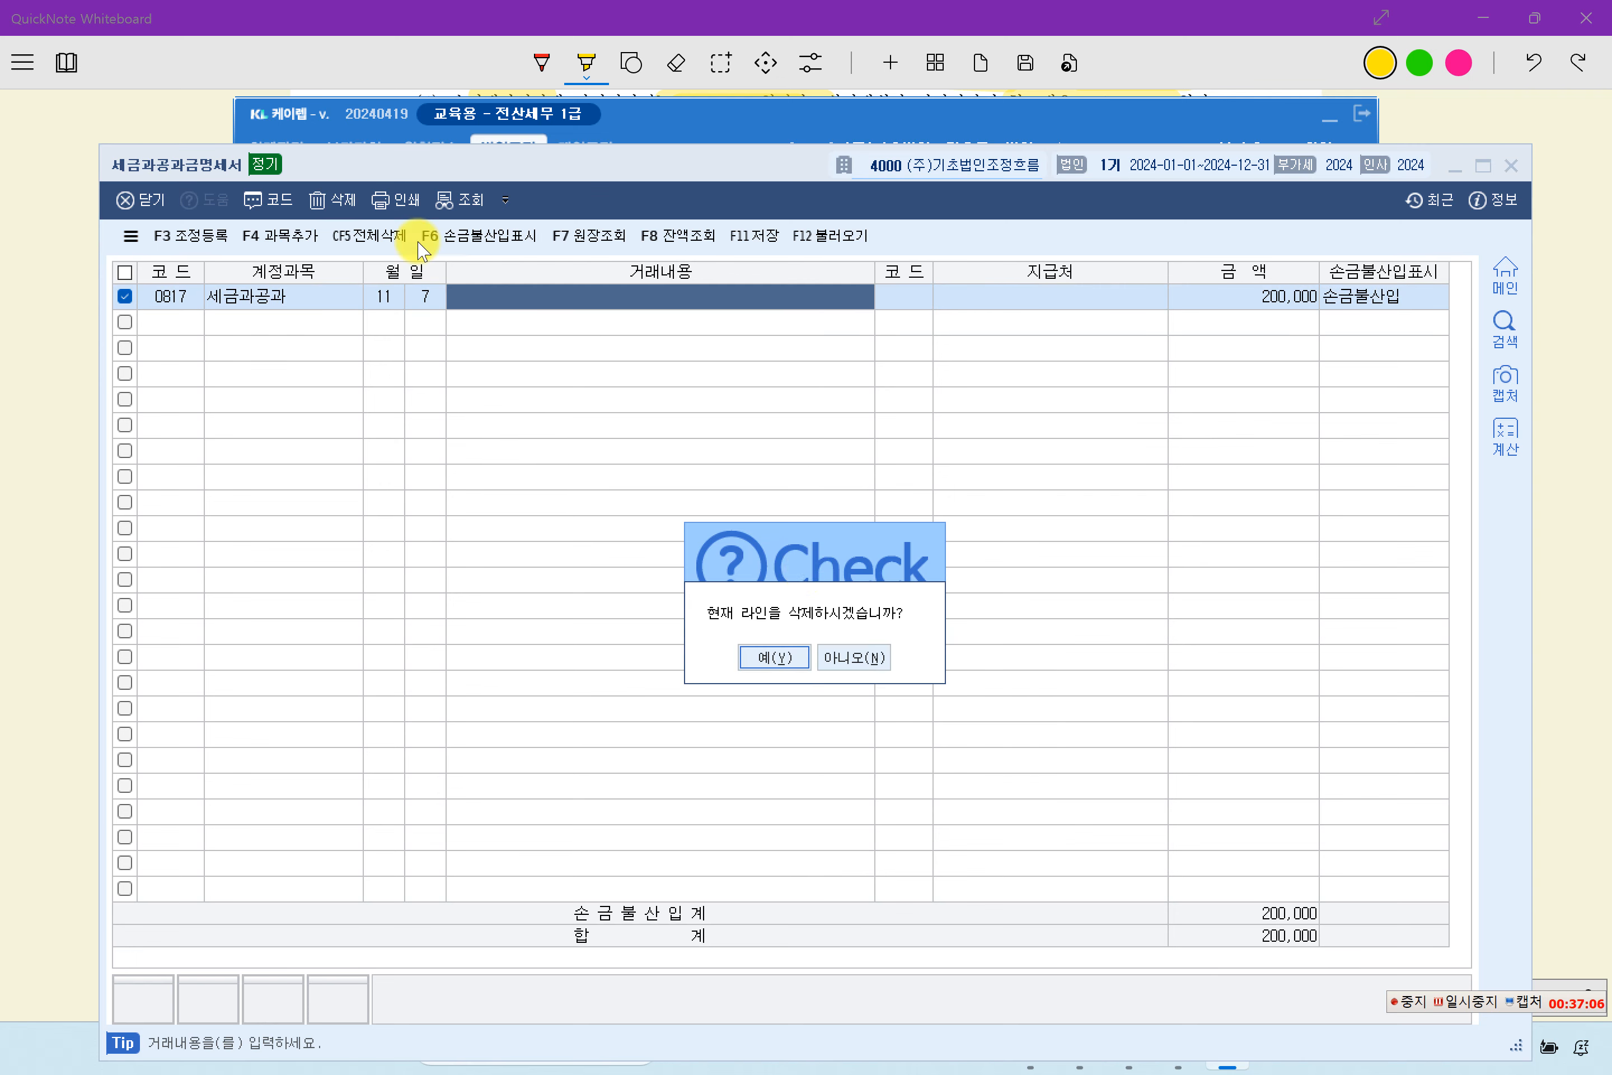
click(770, 658)
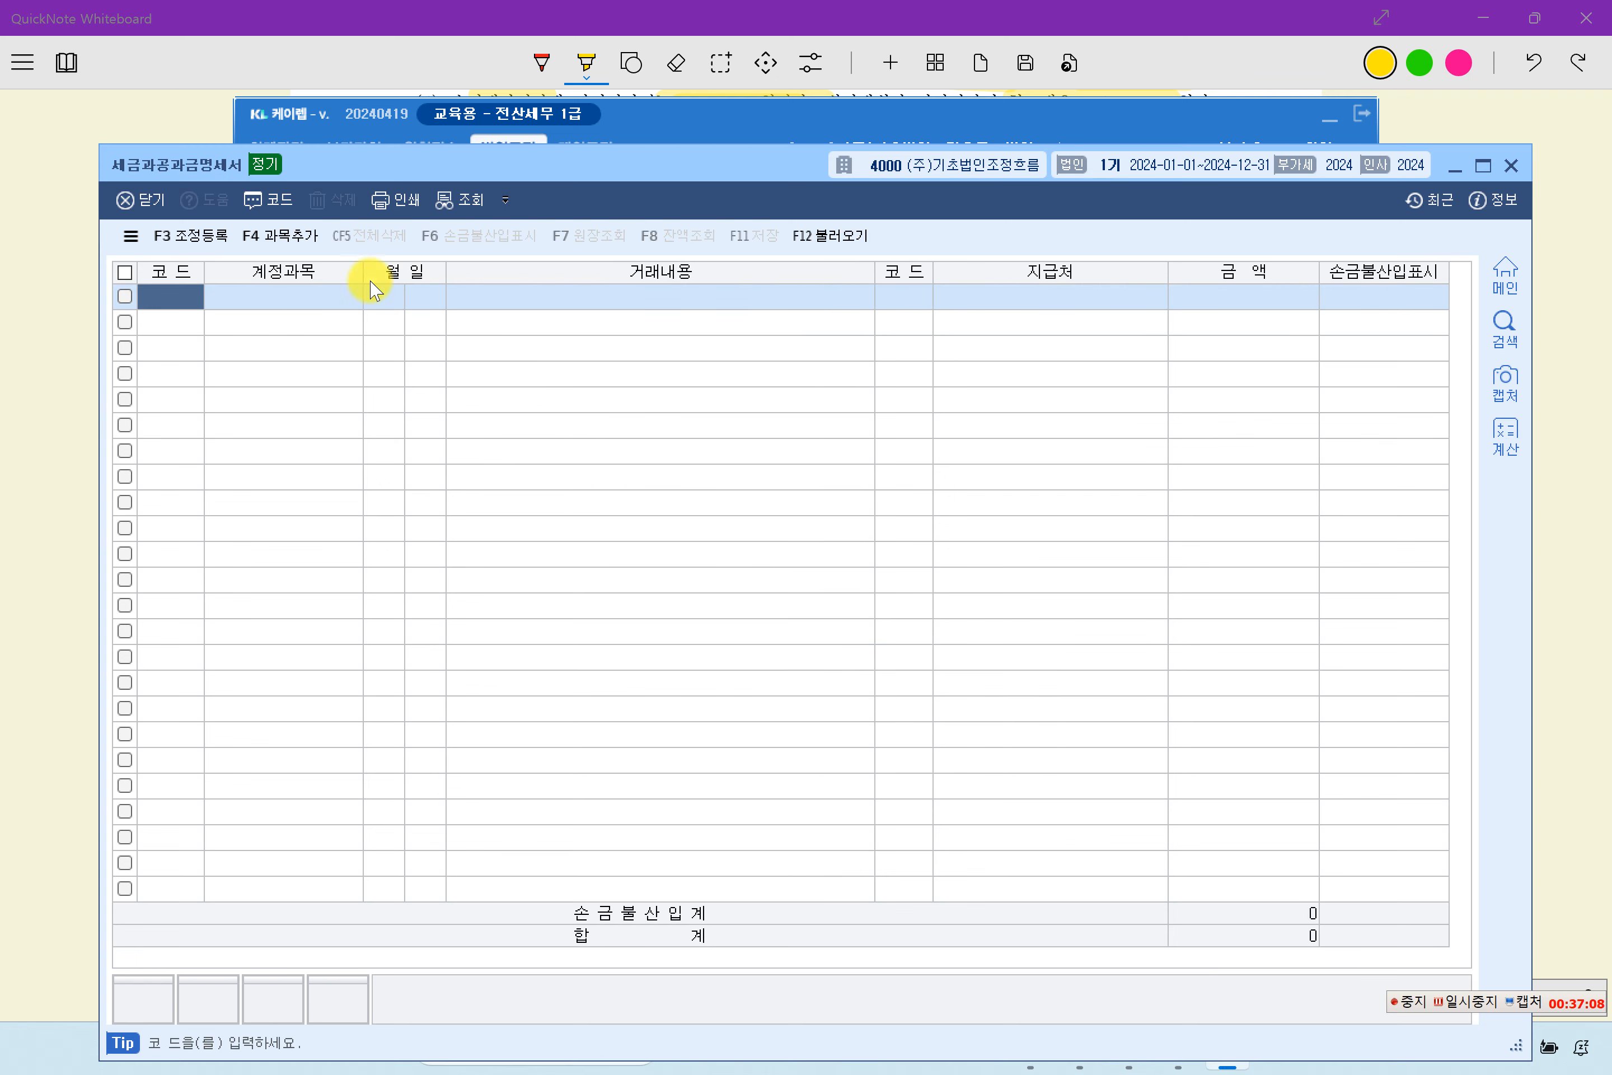
- Load the 2024/11/07 세금과공과 voucher of 200,000 into the 세금과공과금명세서 and review the imported line
click(847, 237)
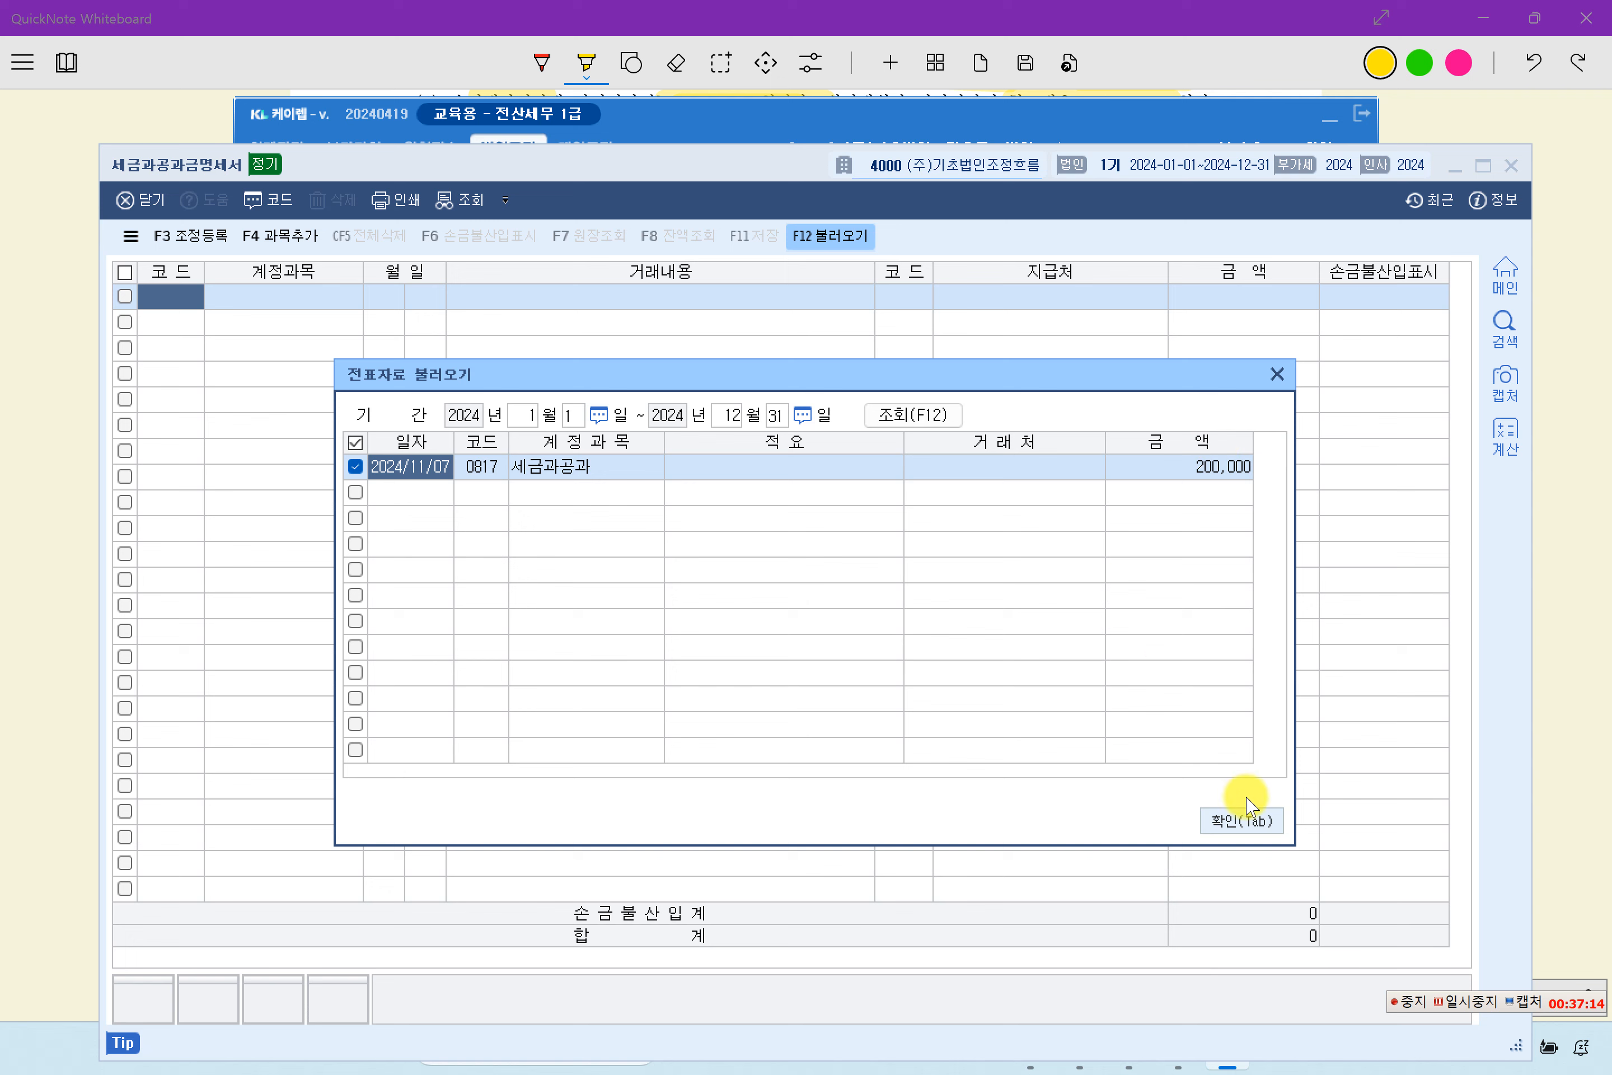
click(1230, 822)
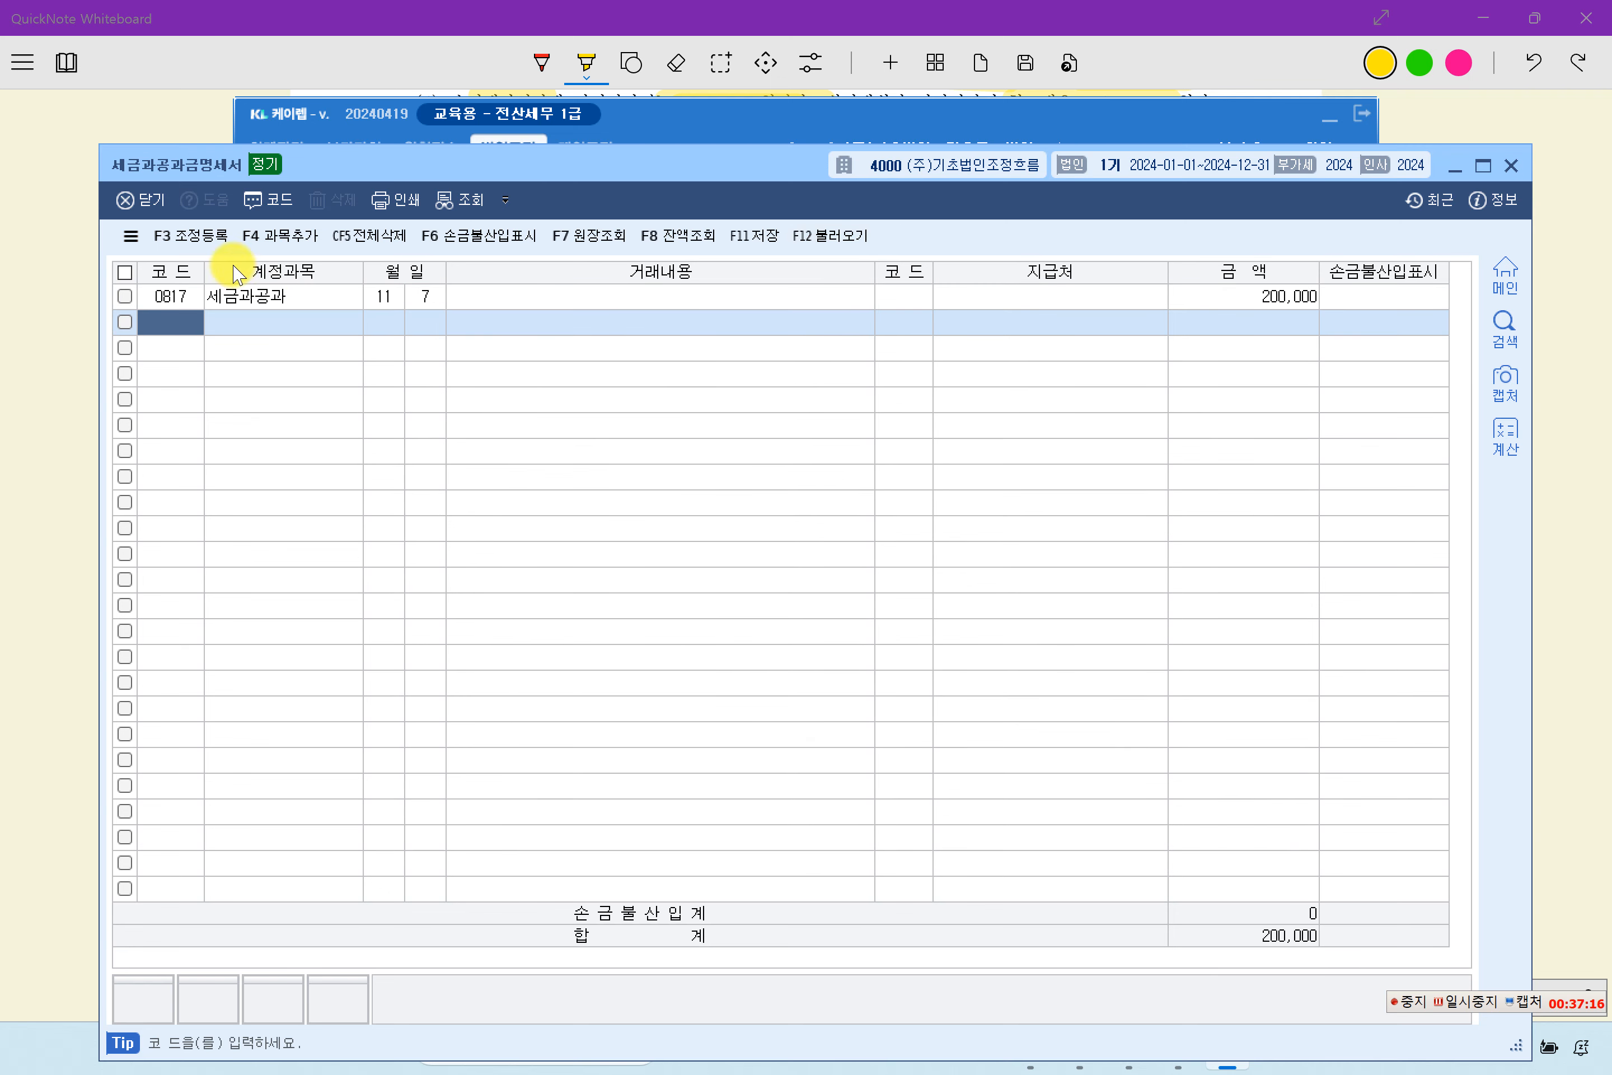
click(243, 301)
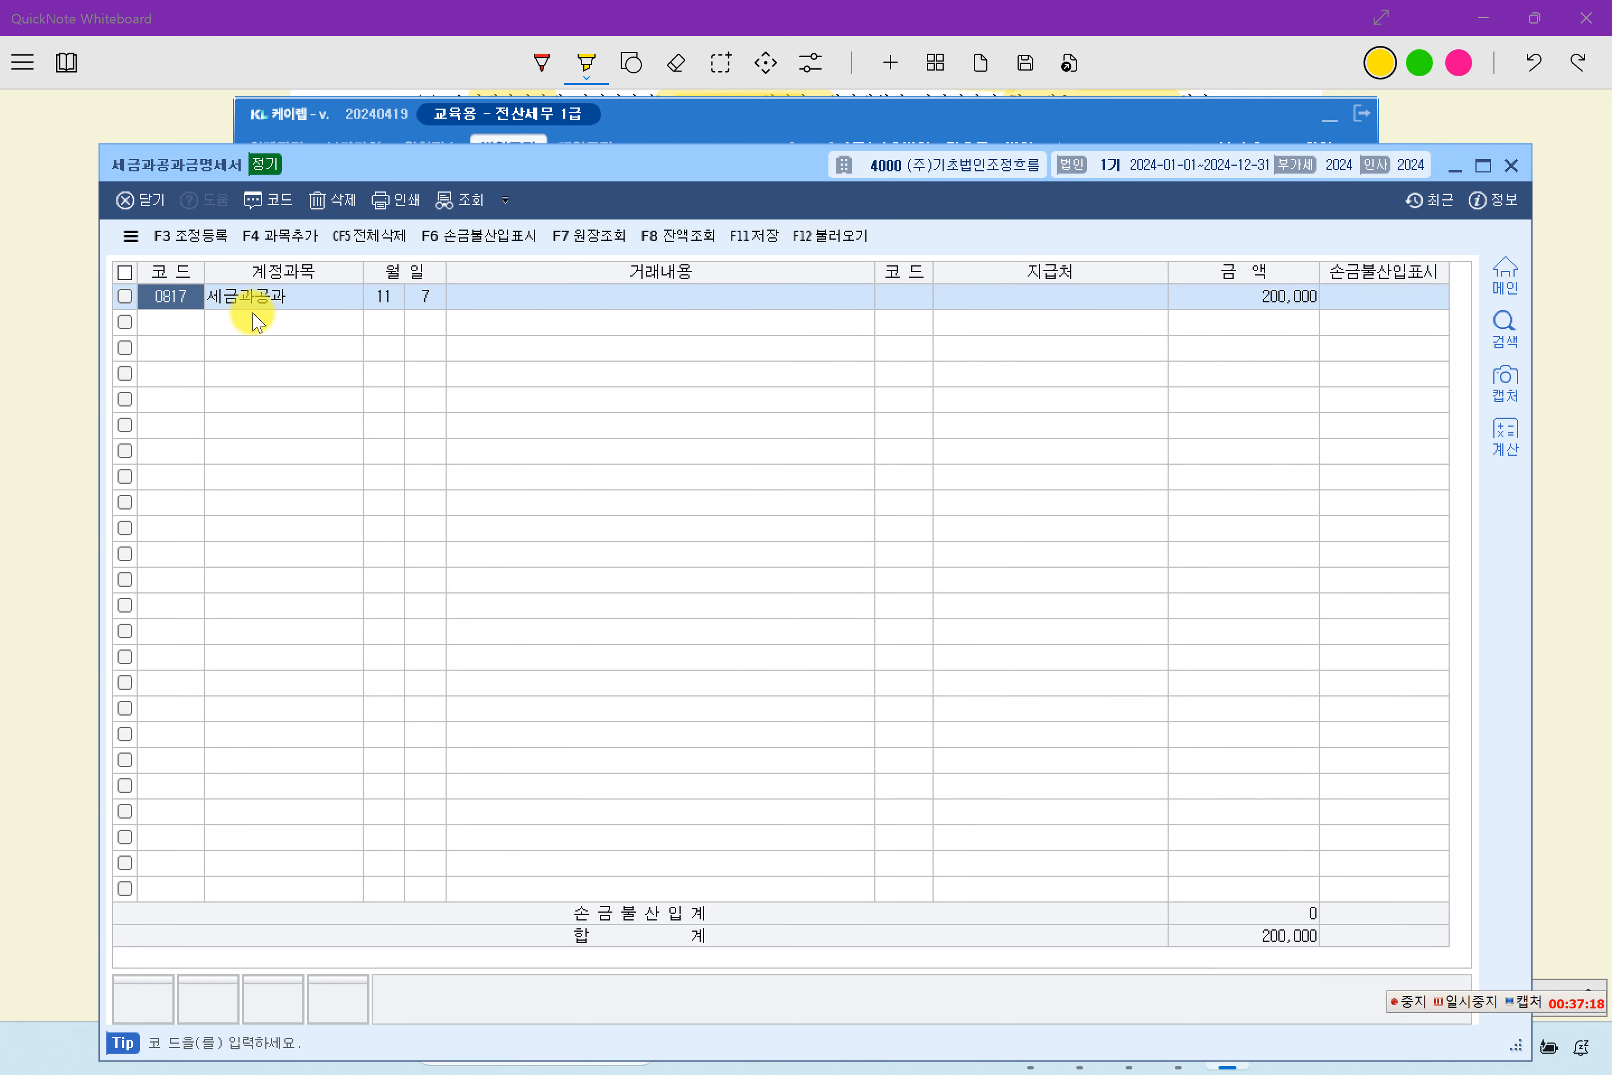
click(180, 315)
click(178, 304)
click(1205, 303)
click(1210, 322)
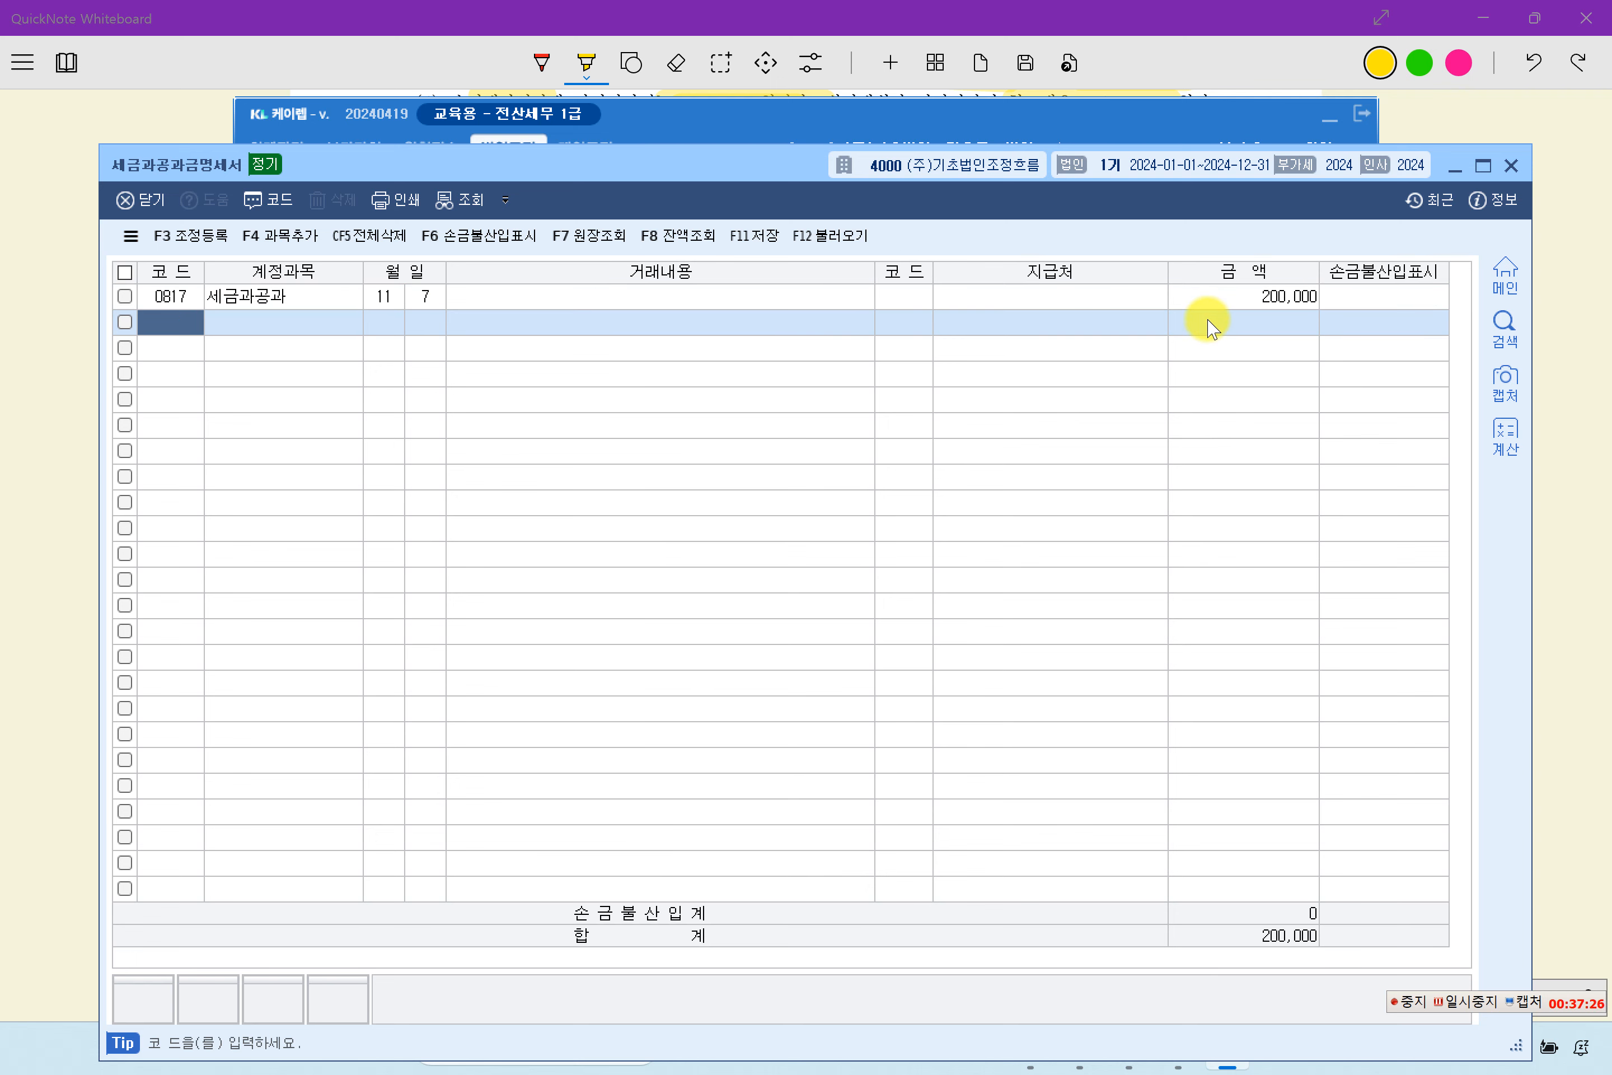
click(1235, 296)
click(579, 298)
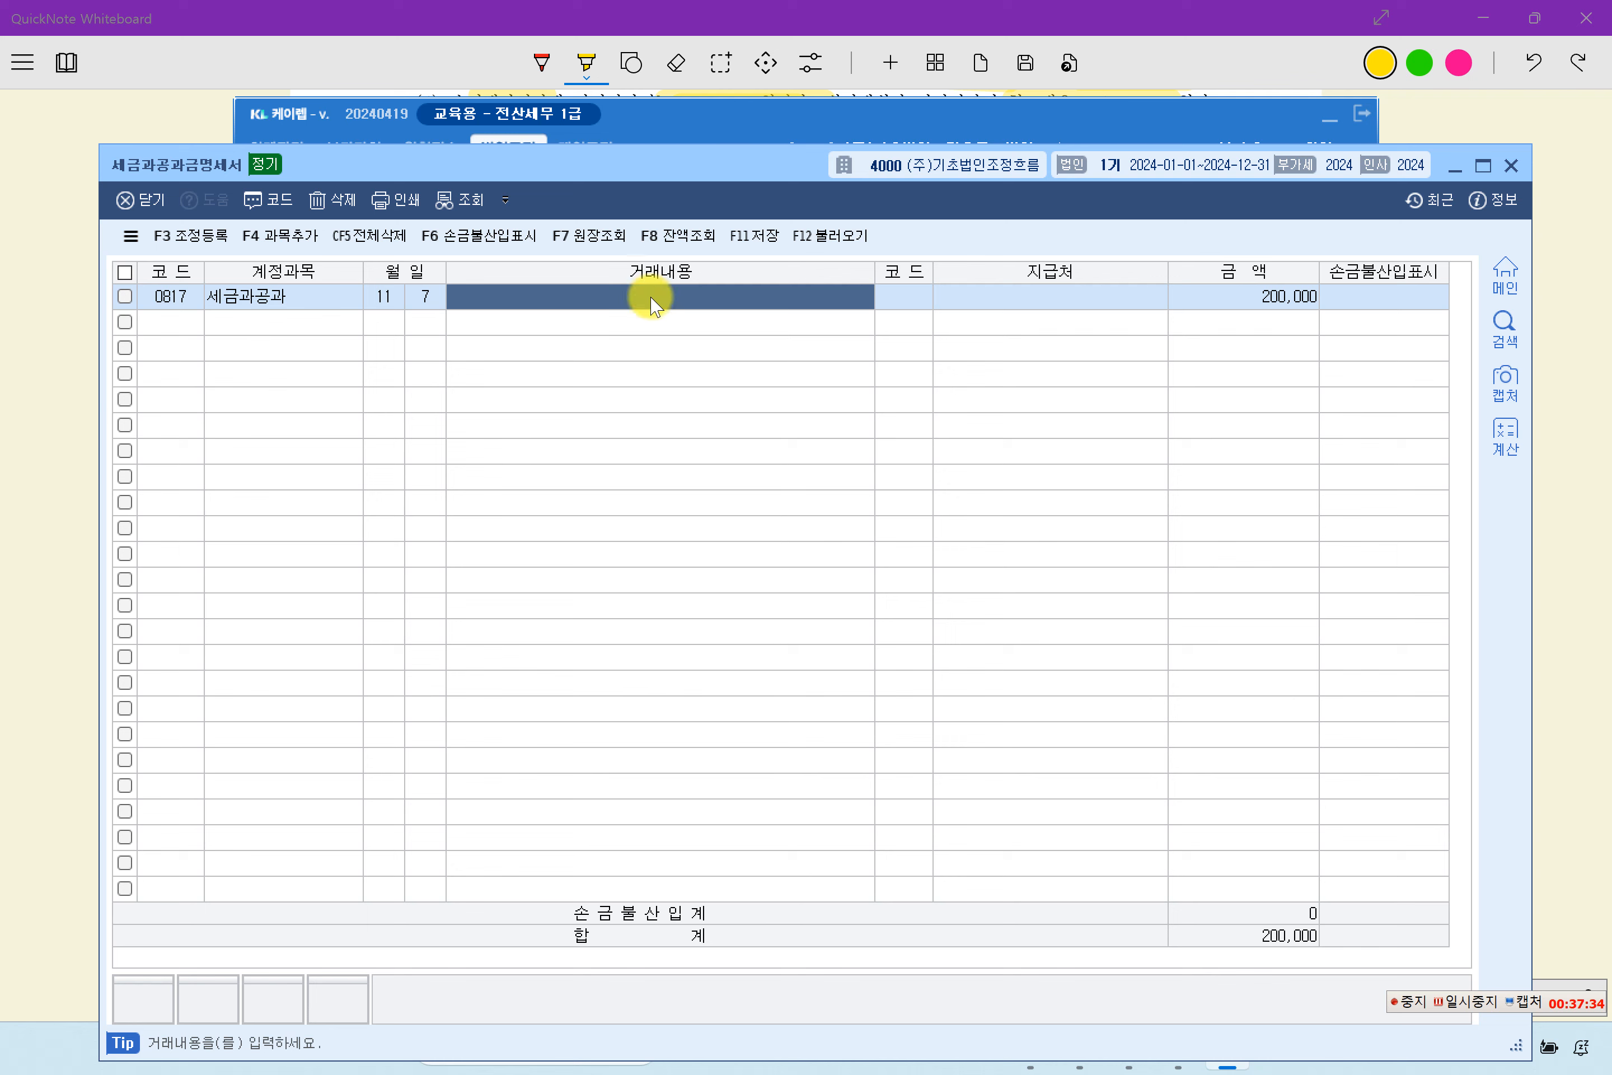
- Set the 손금불산입표시 of the 세금과공과 line to 1 (손금불산입)
click(1414, 300)
drag(739, 166, 725, 116)
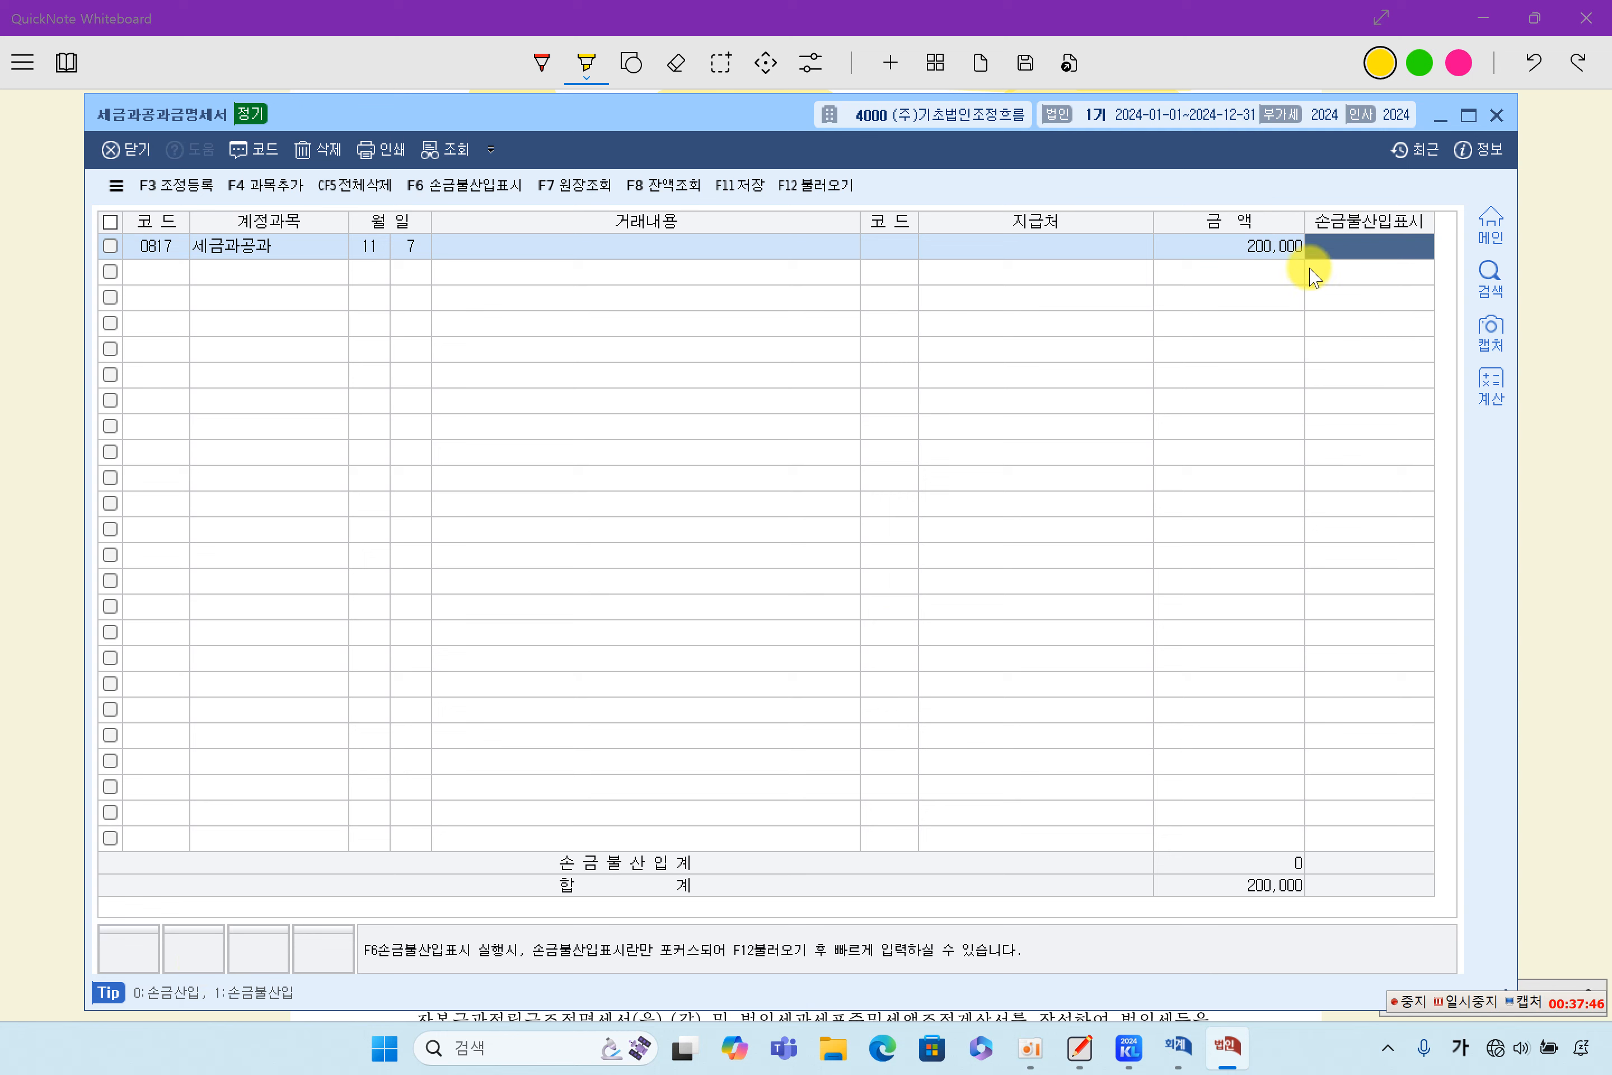
text(1)
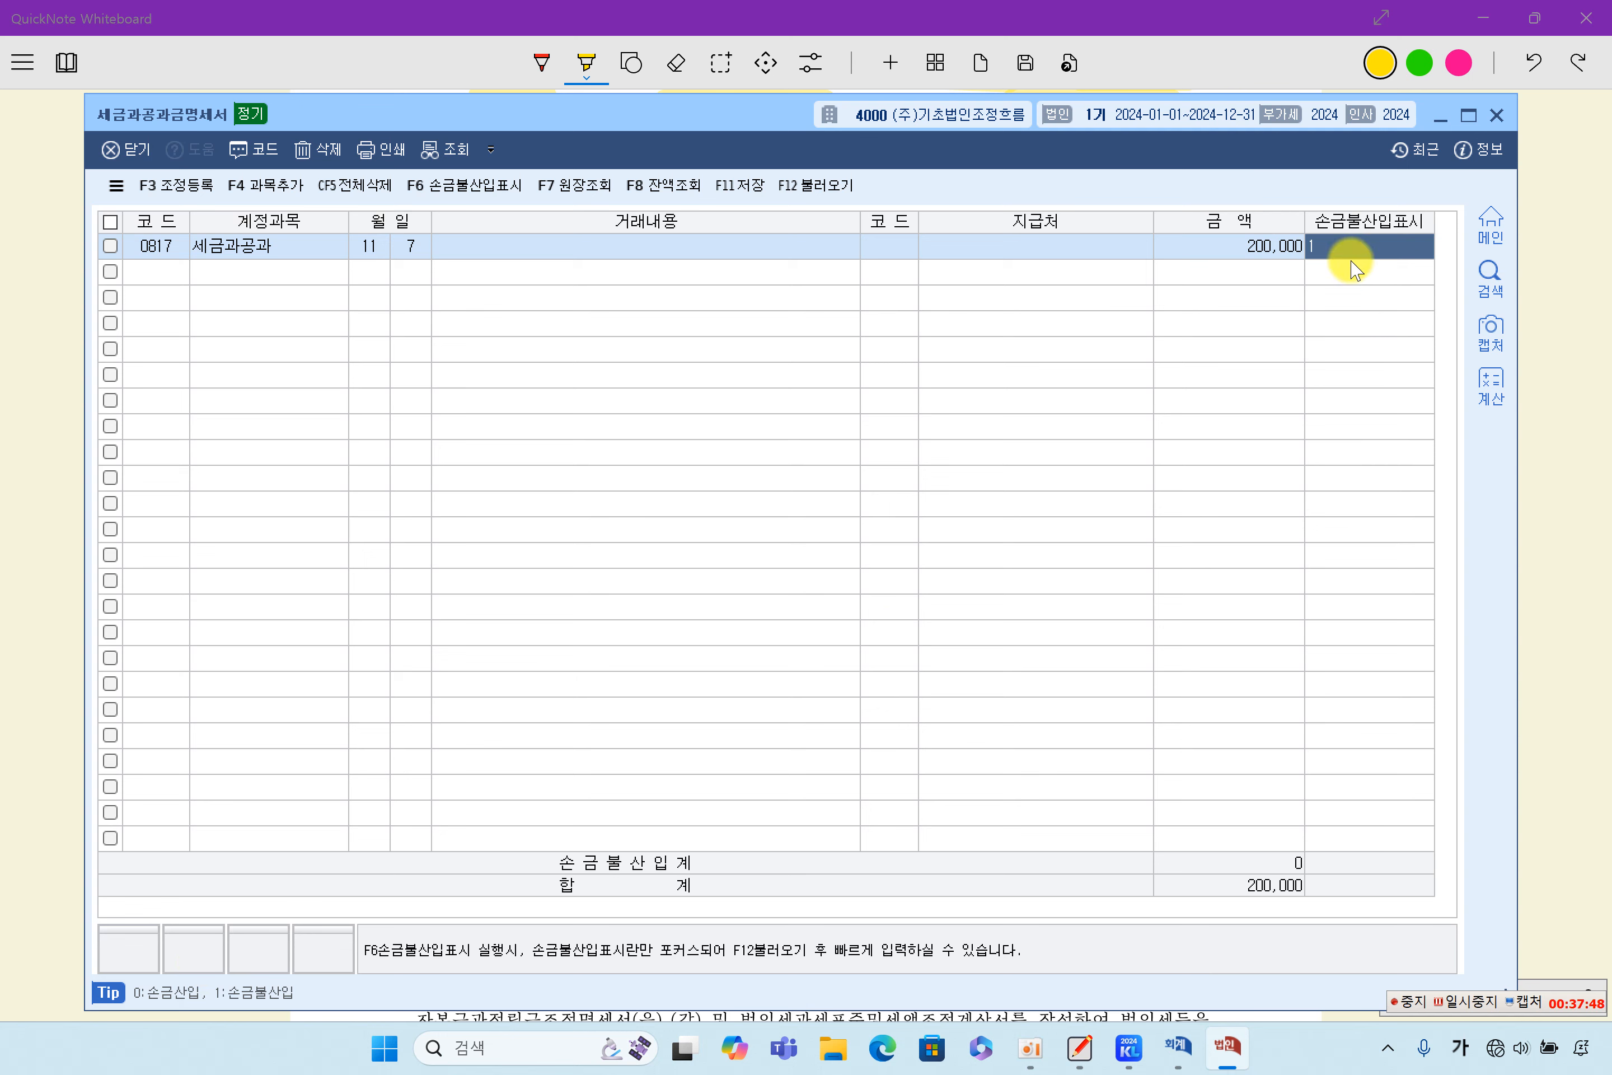
key(Return)
click(1353, 248)
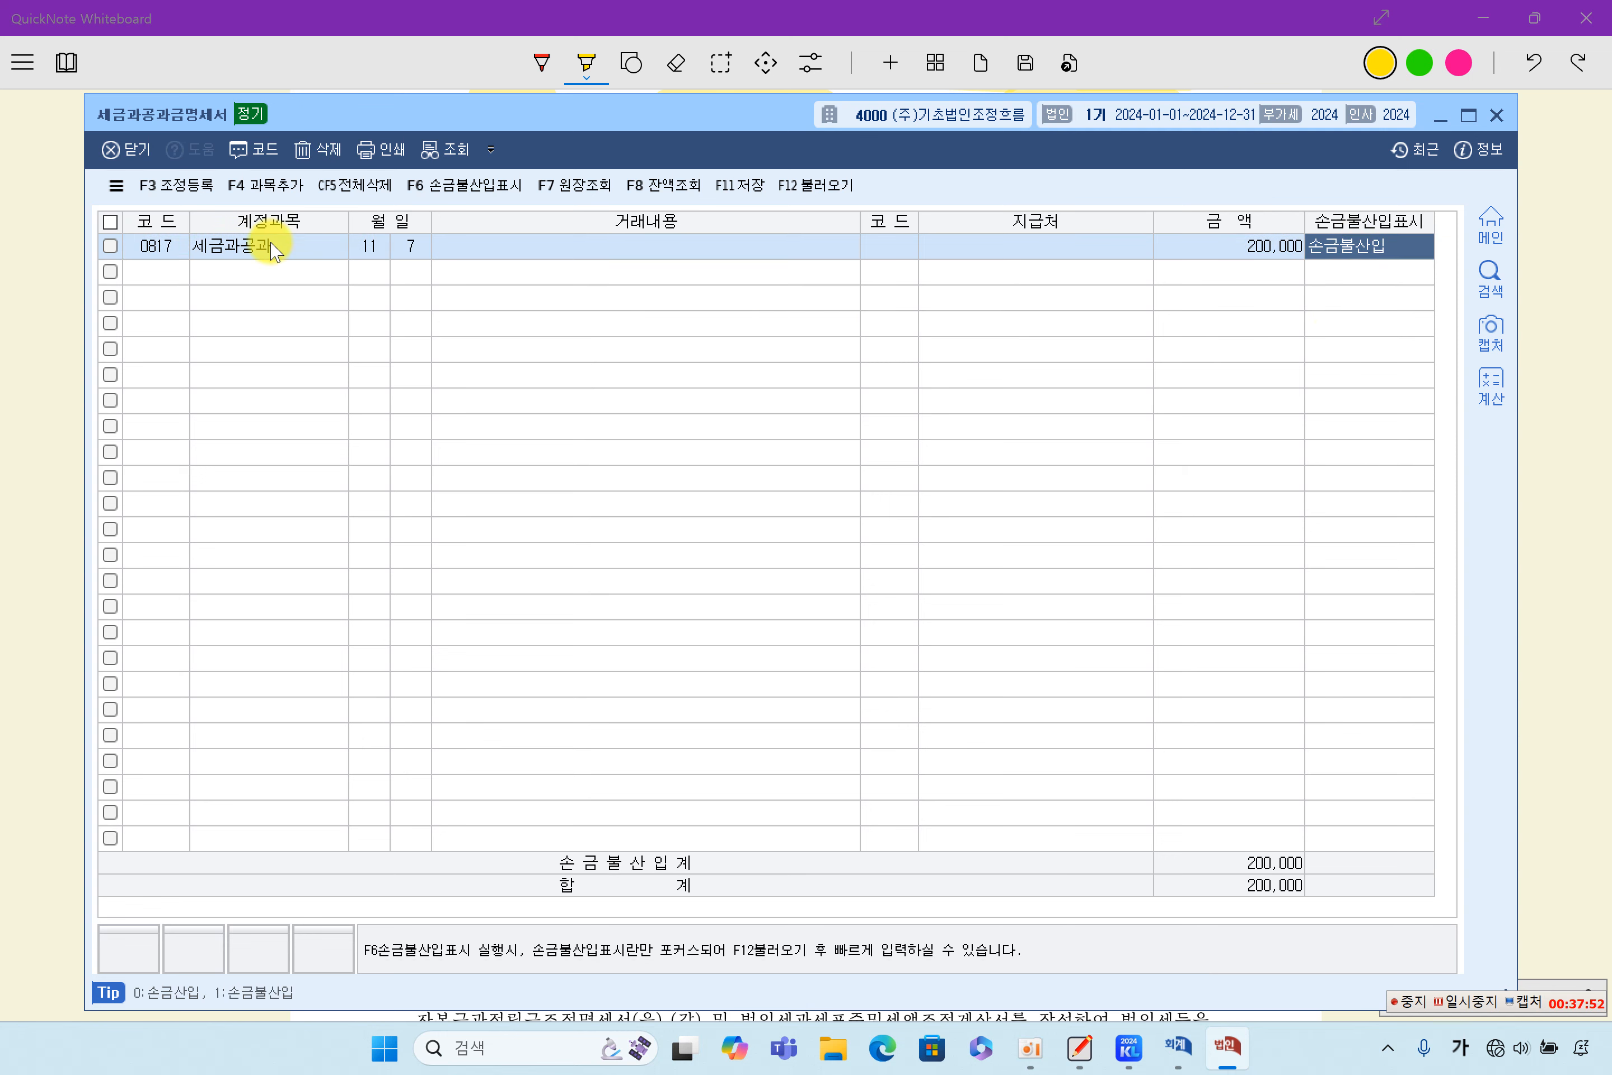
- Check the 세금과공과 adjustment in 조정 등록, and save and close the 세금과공과금명세서
click(182, 186)
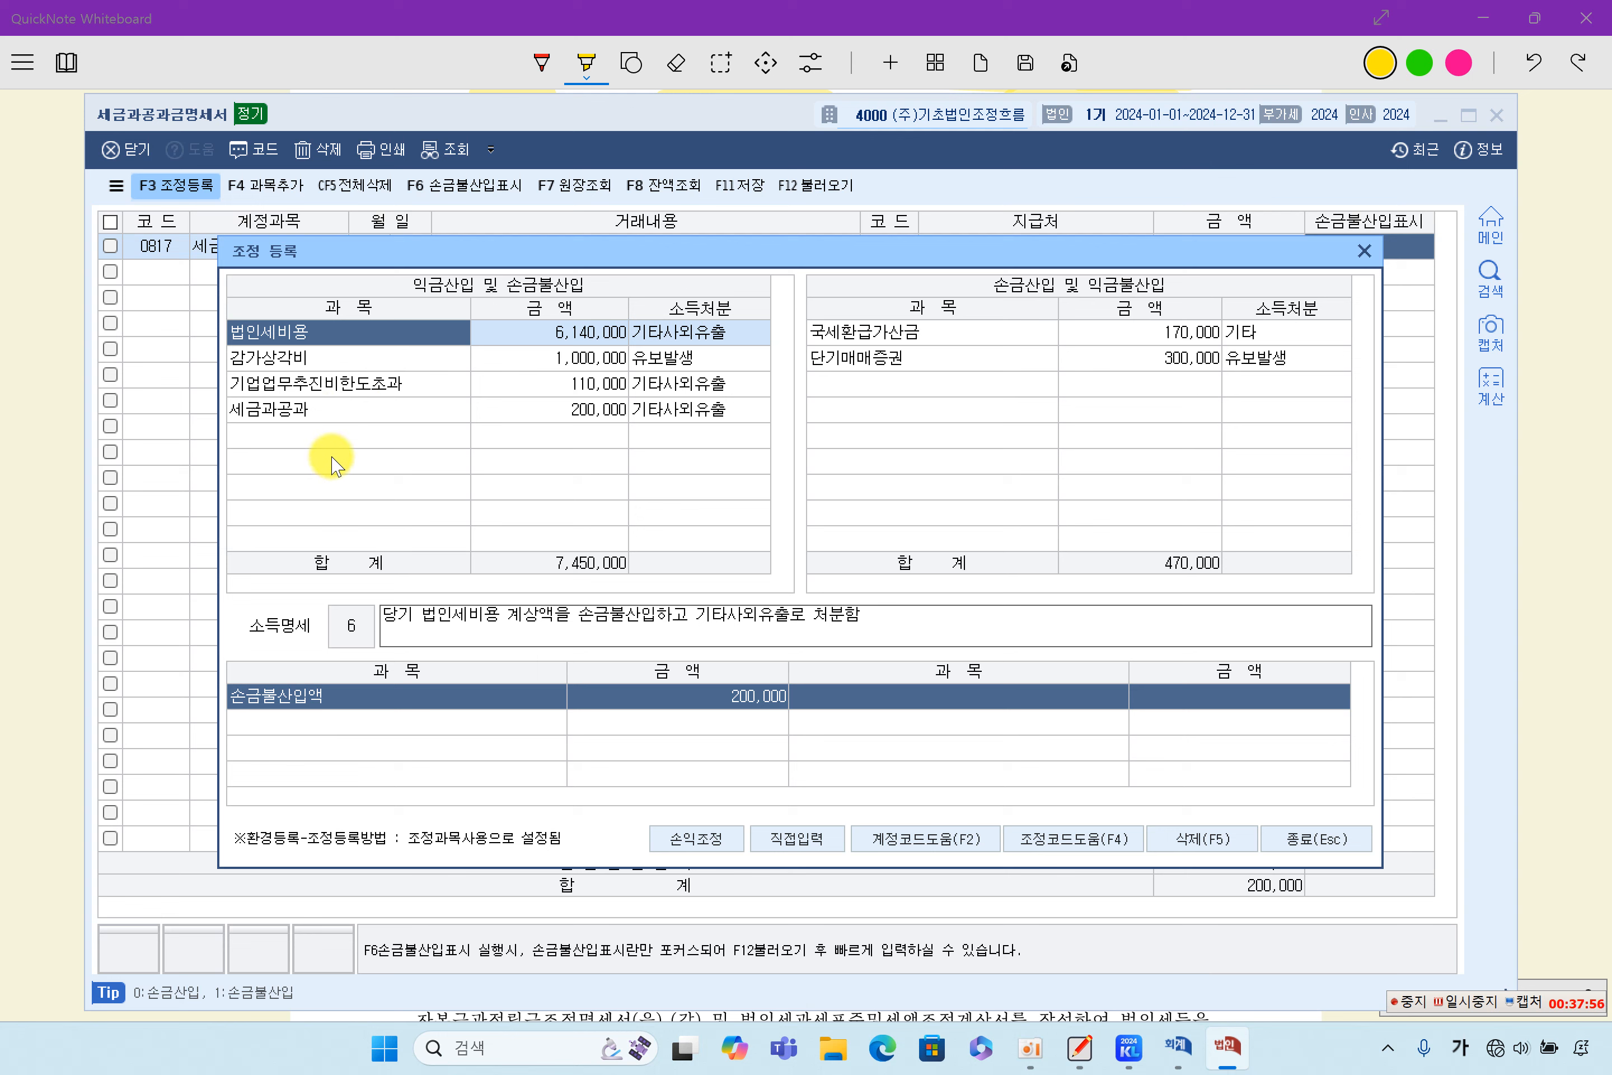
click(321, 413)
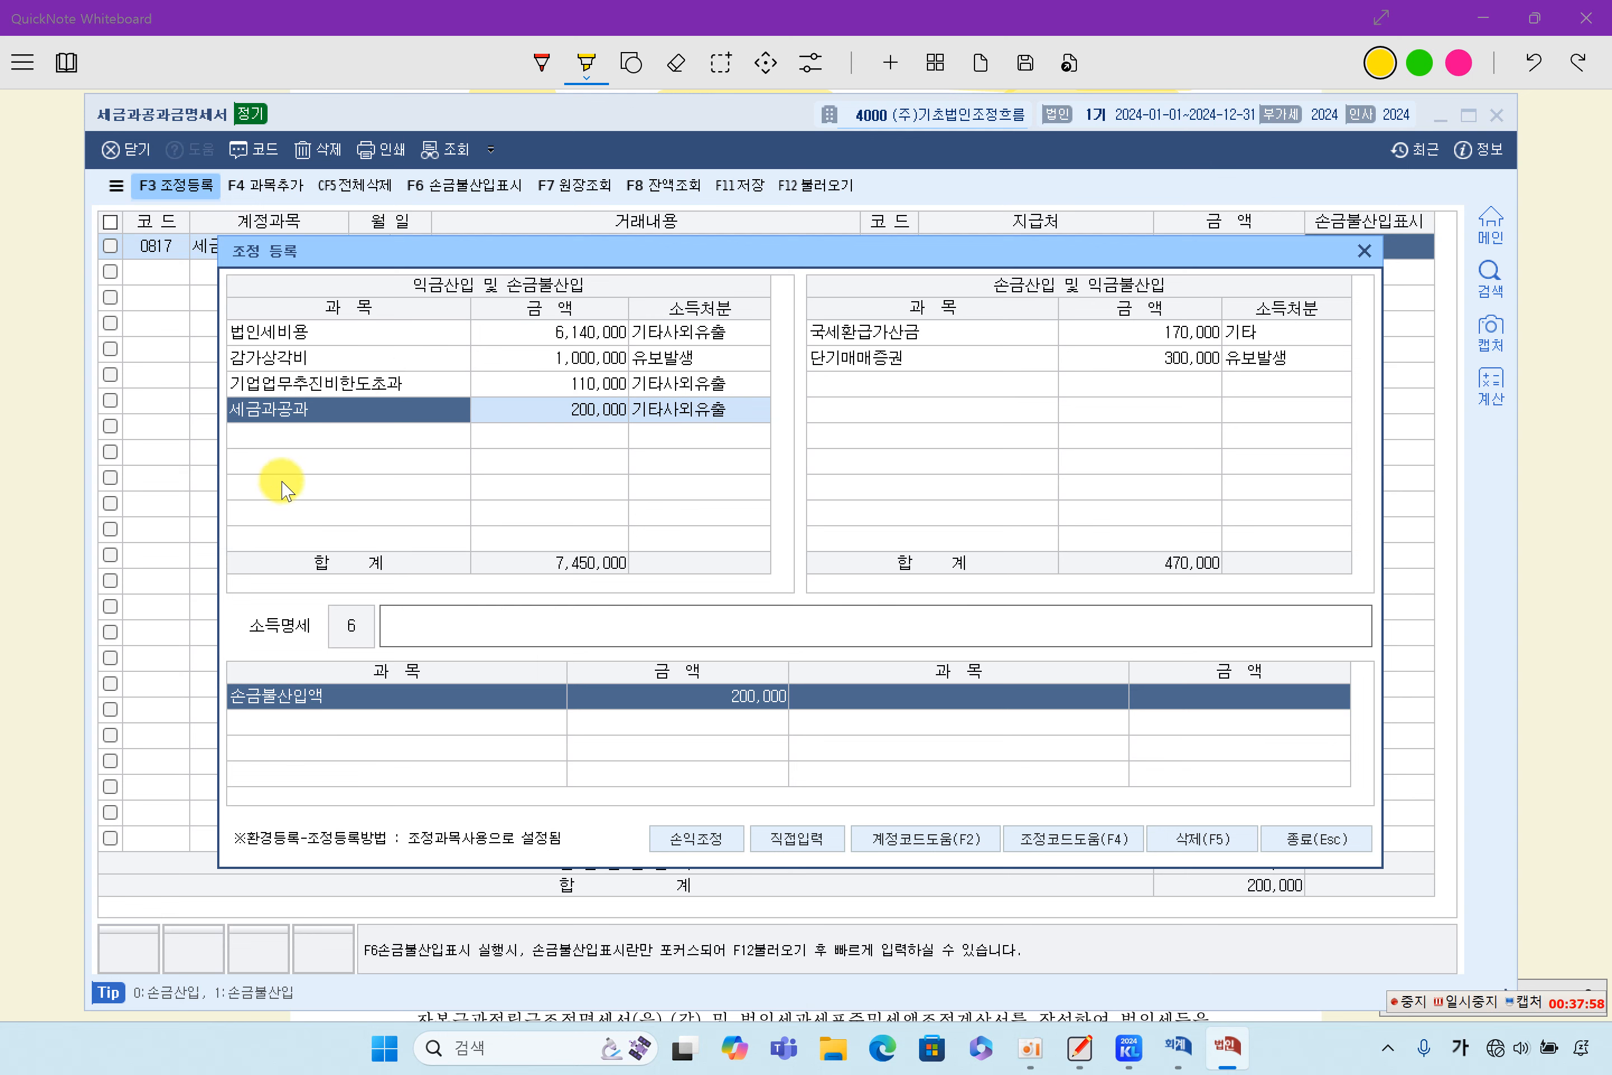
click(597, 414)
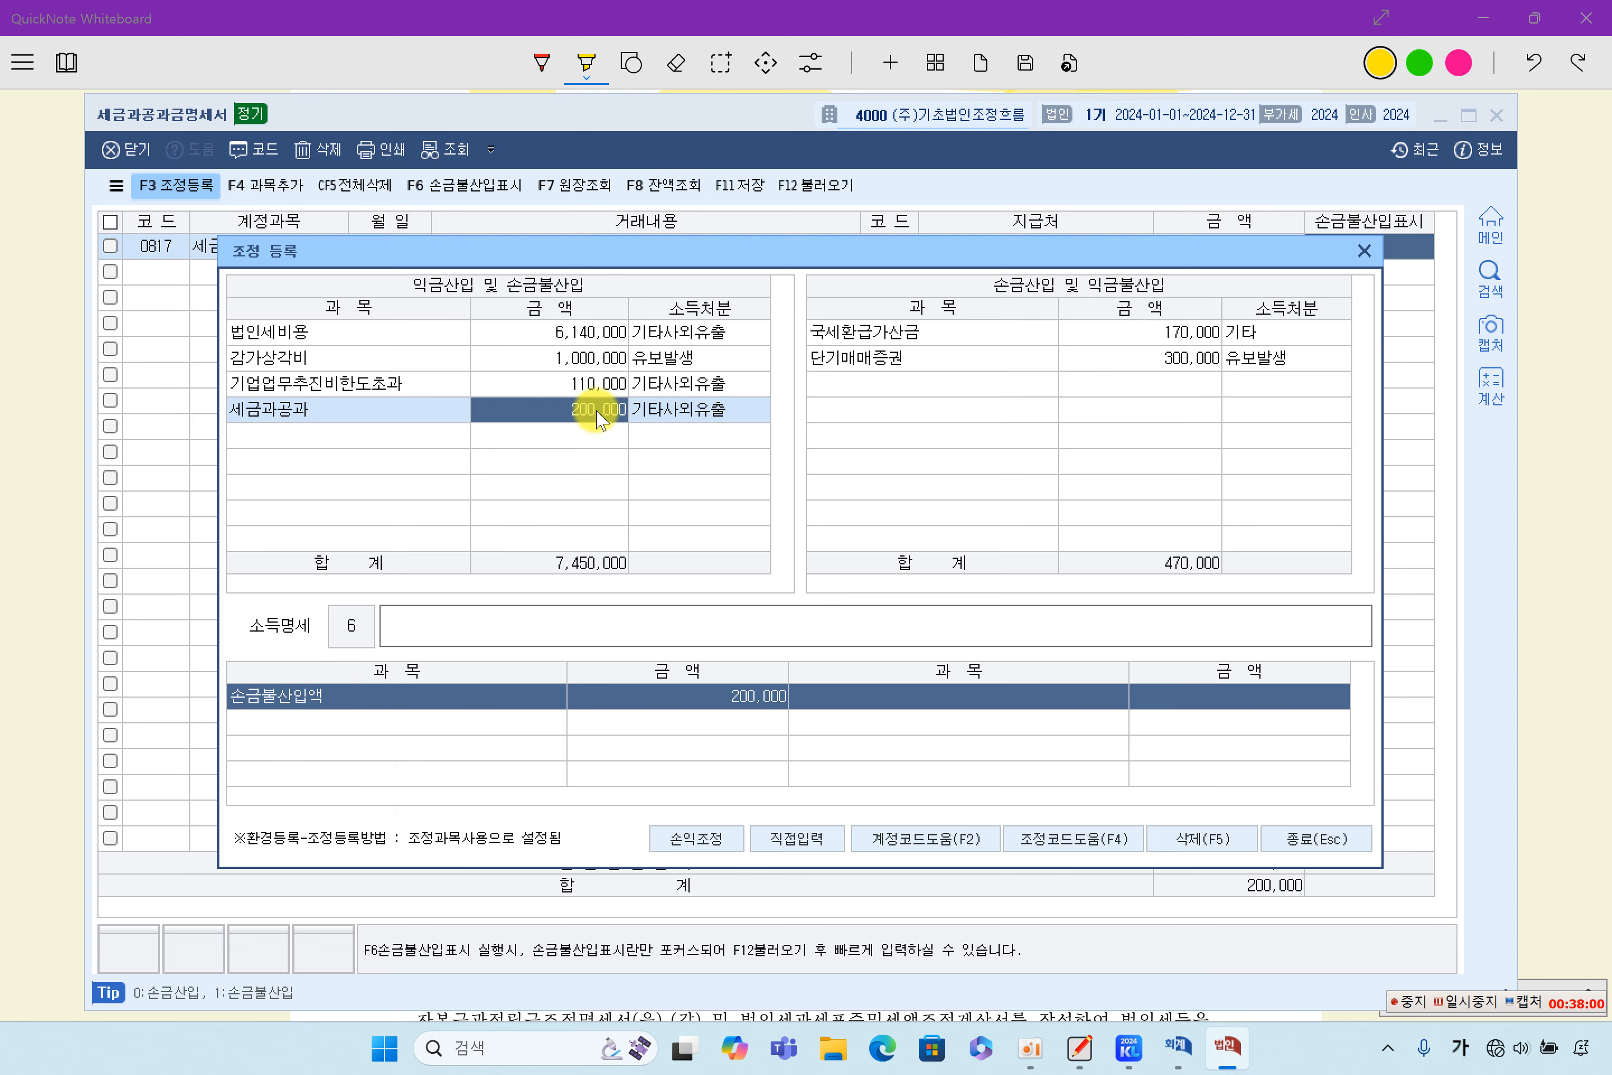
click(1363, 251)
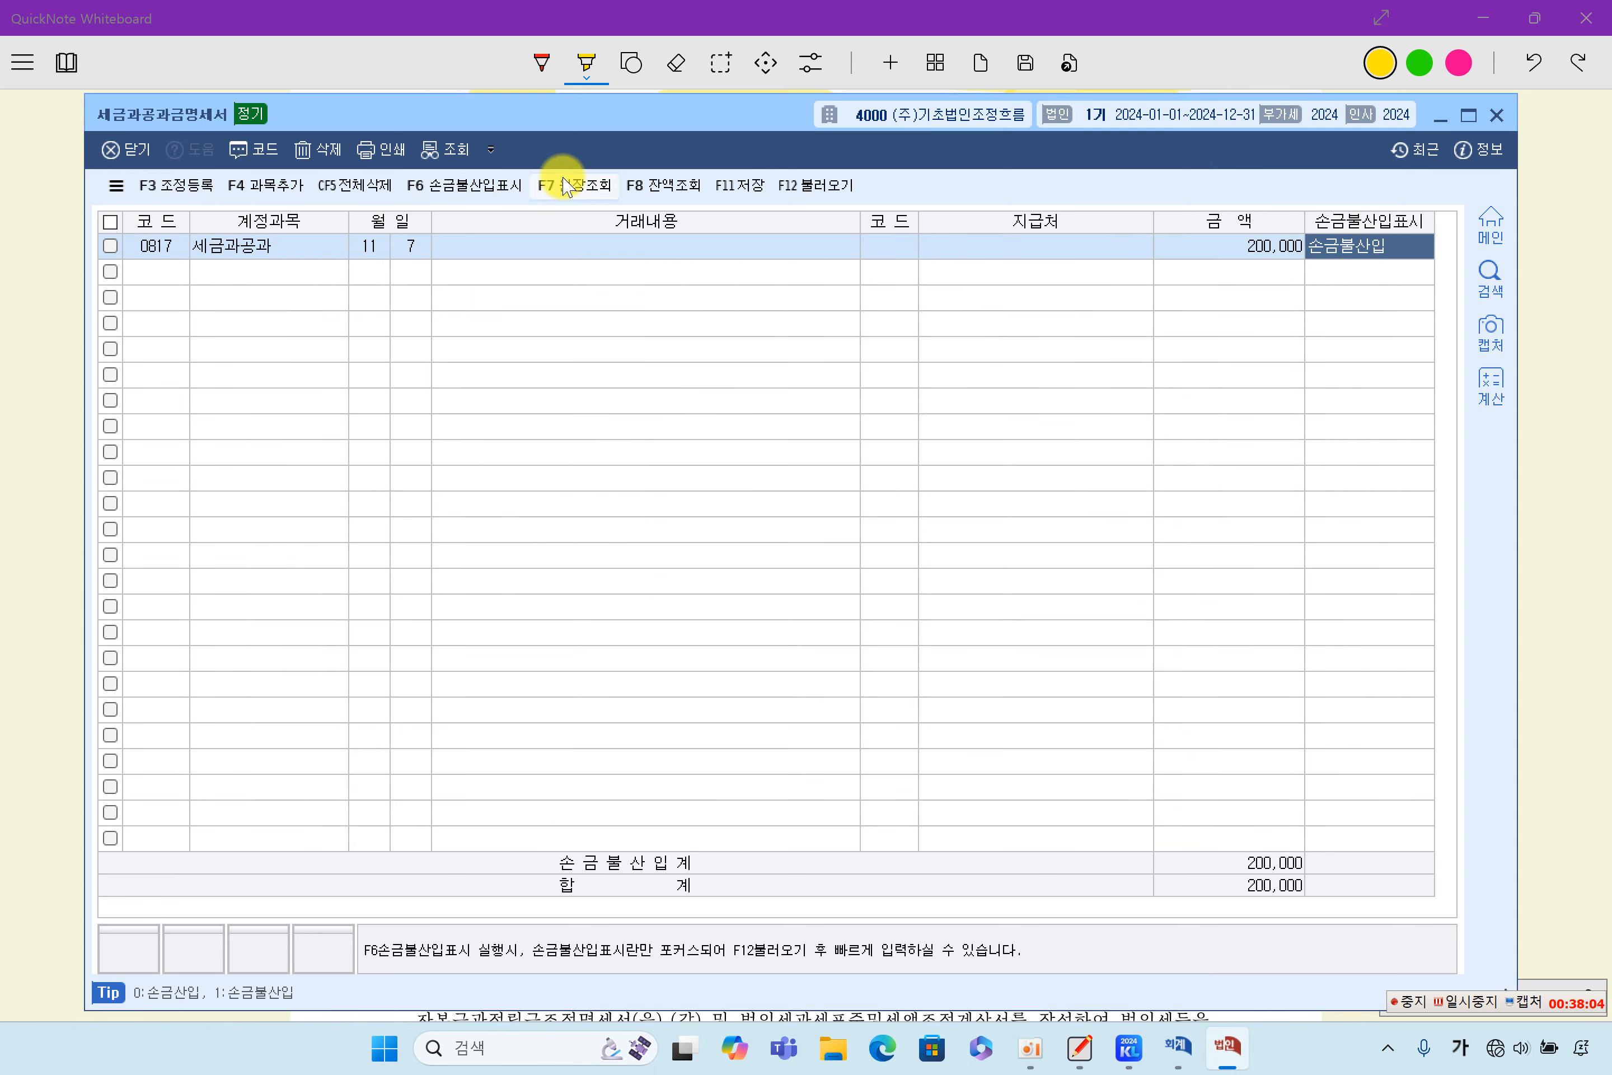
click(739, 185)
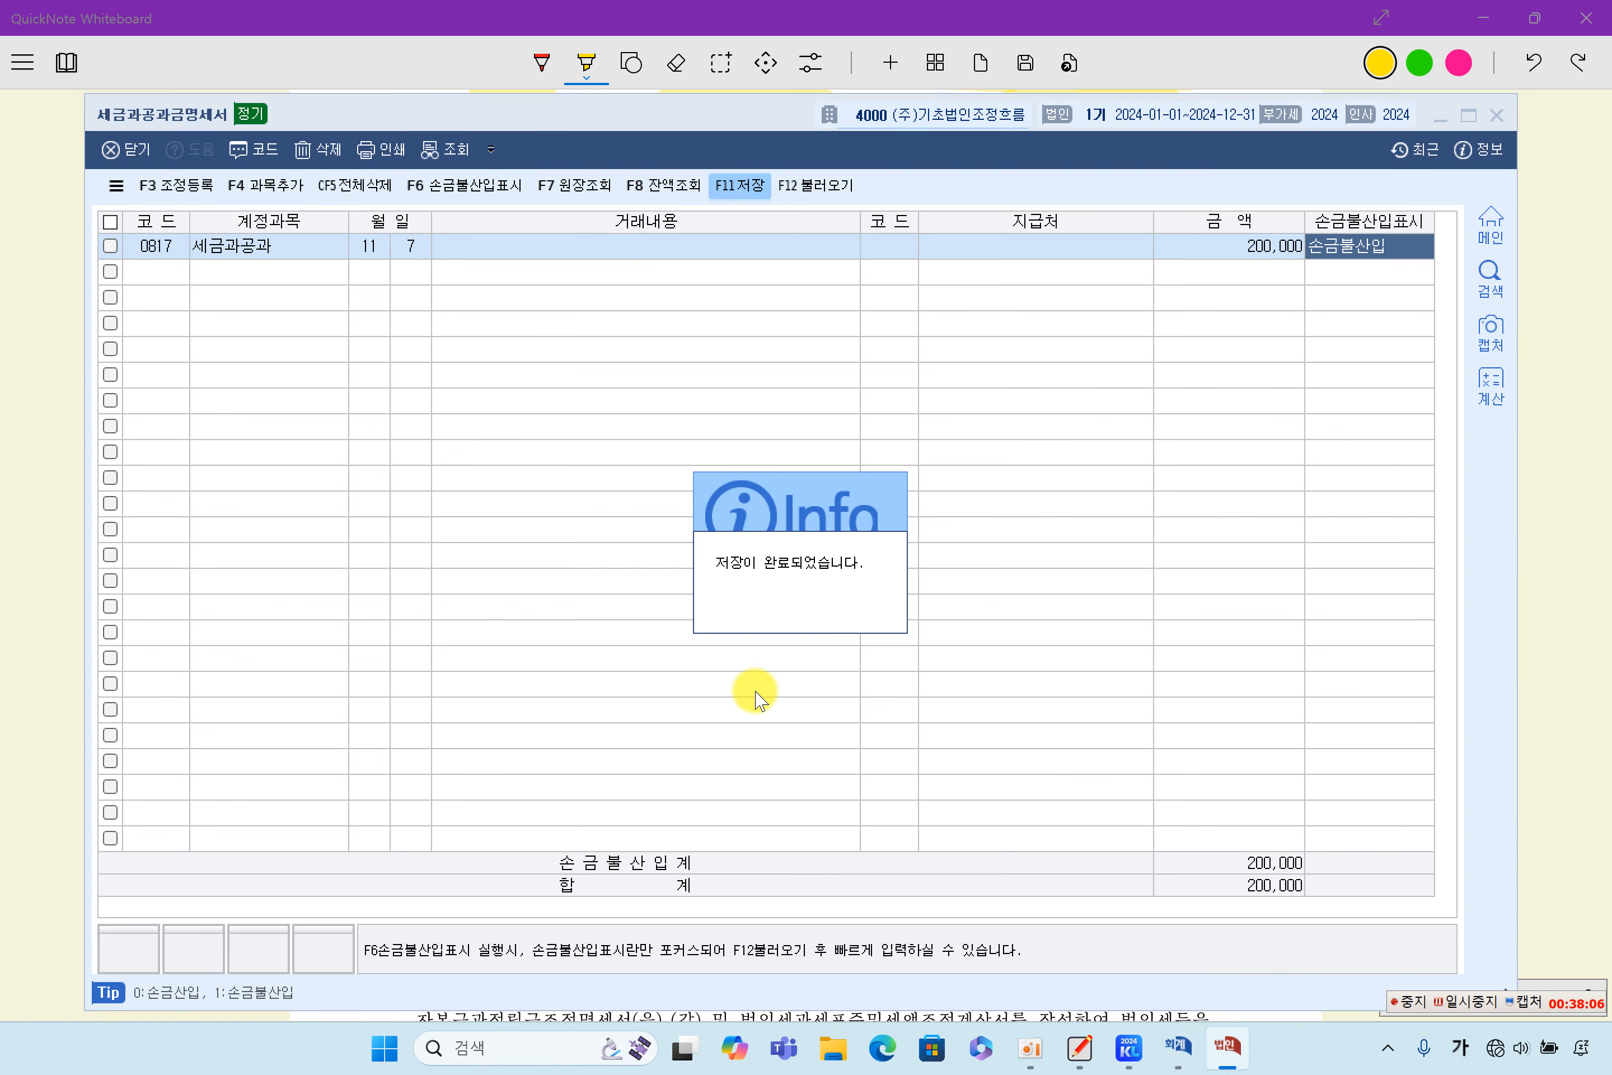
click(1496, 114)
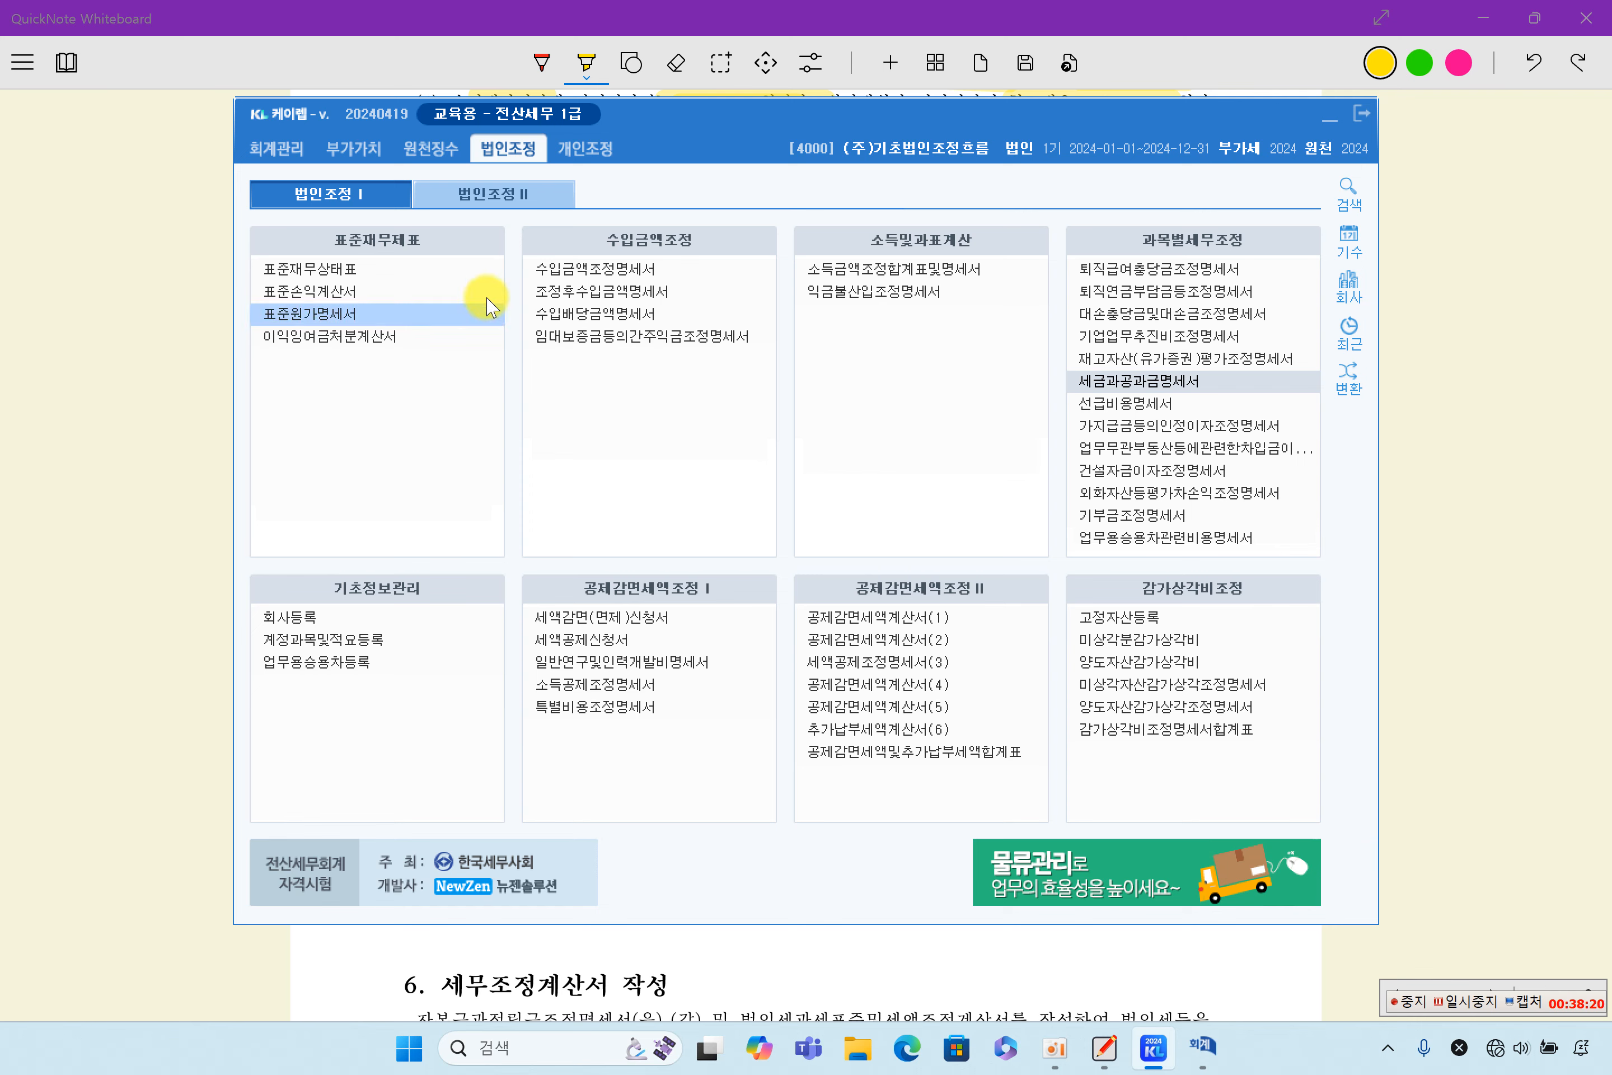
- Switch to the QuickNote Whiteboard and highlight the section 6 headings 자본금과적립금조정명세서(을) and 자본금과적립금조정명세서(갑)
drag(852, 123, 933, 141)
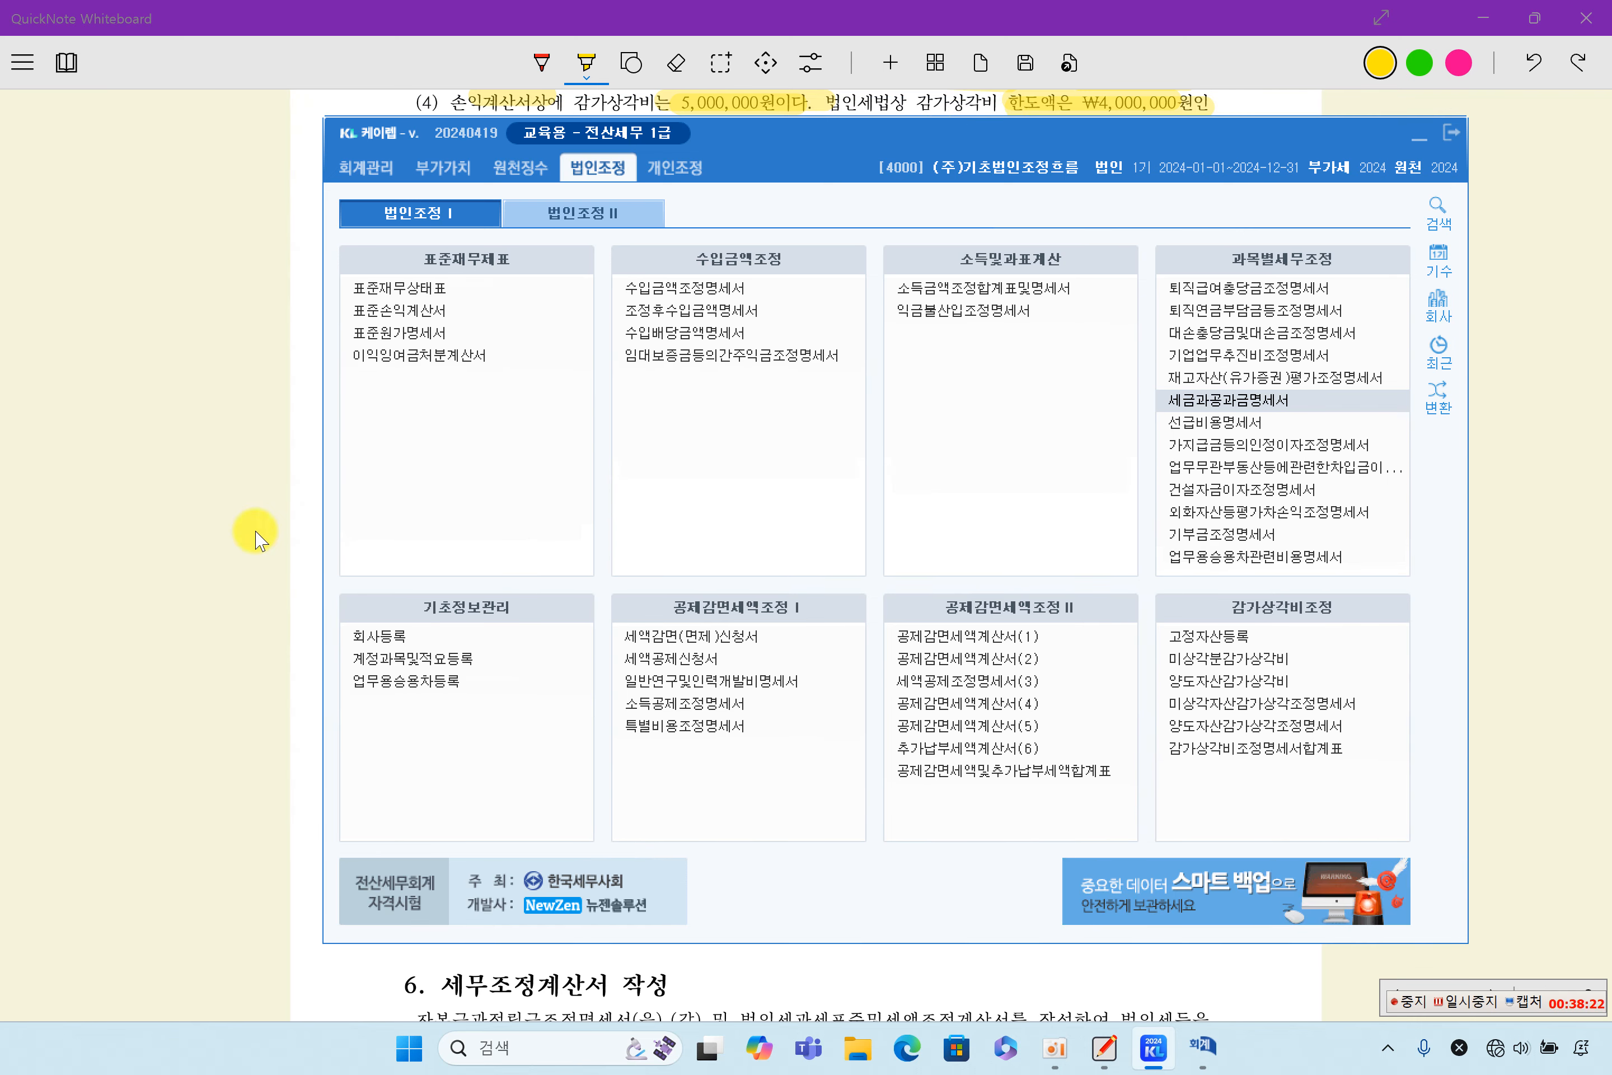
click(284, 535)
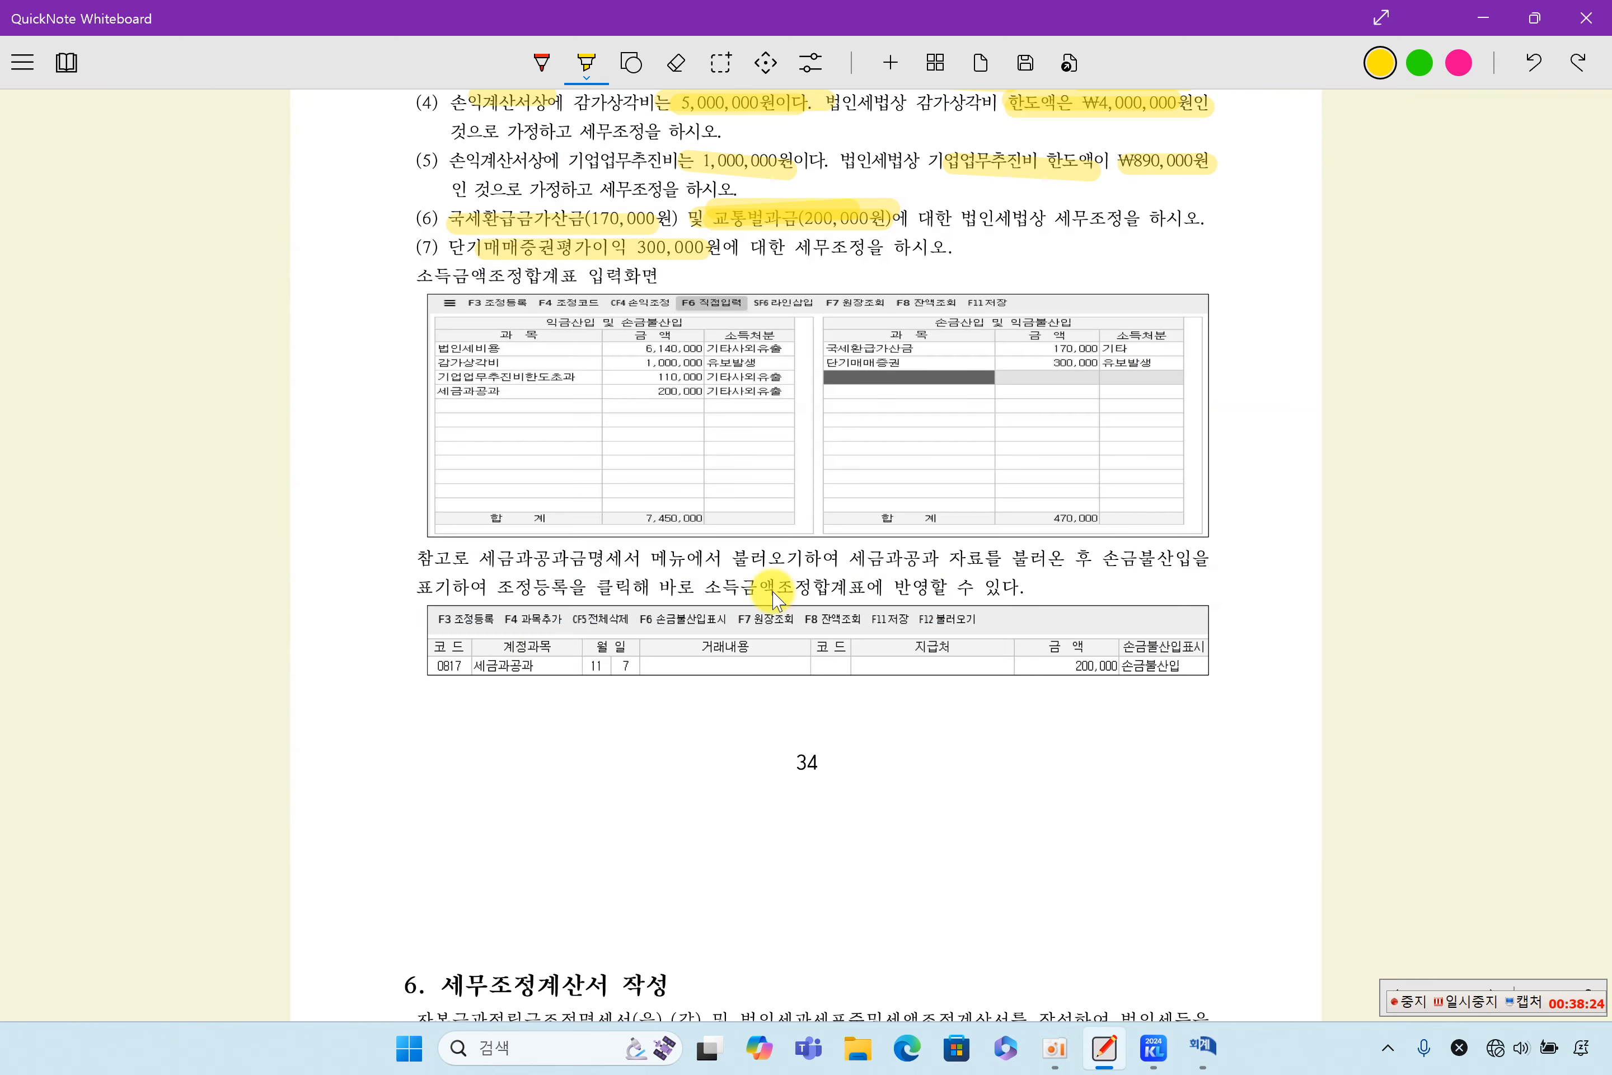
scroll(807, 648, down, 5)
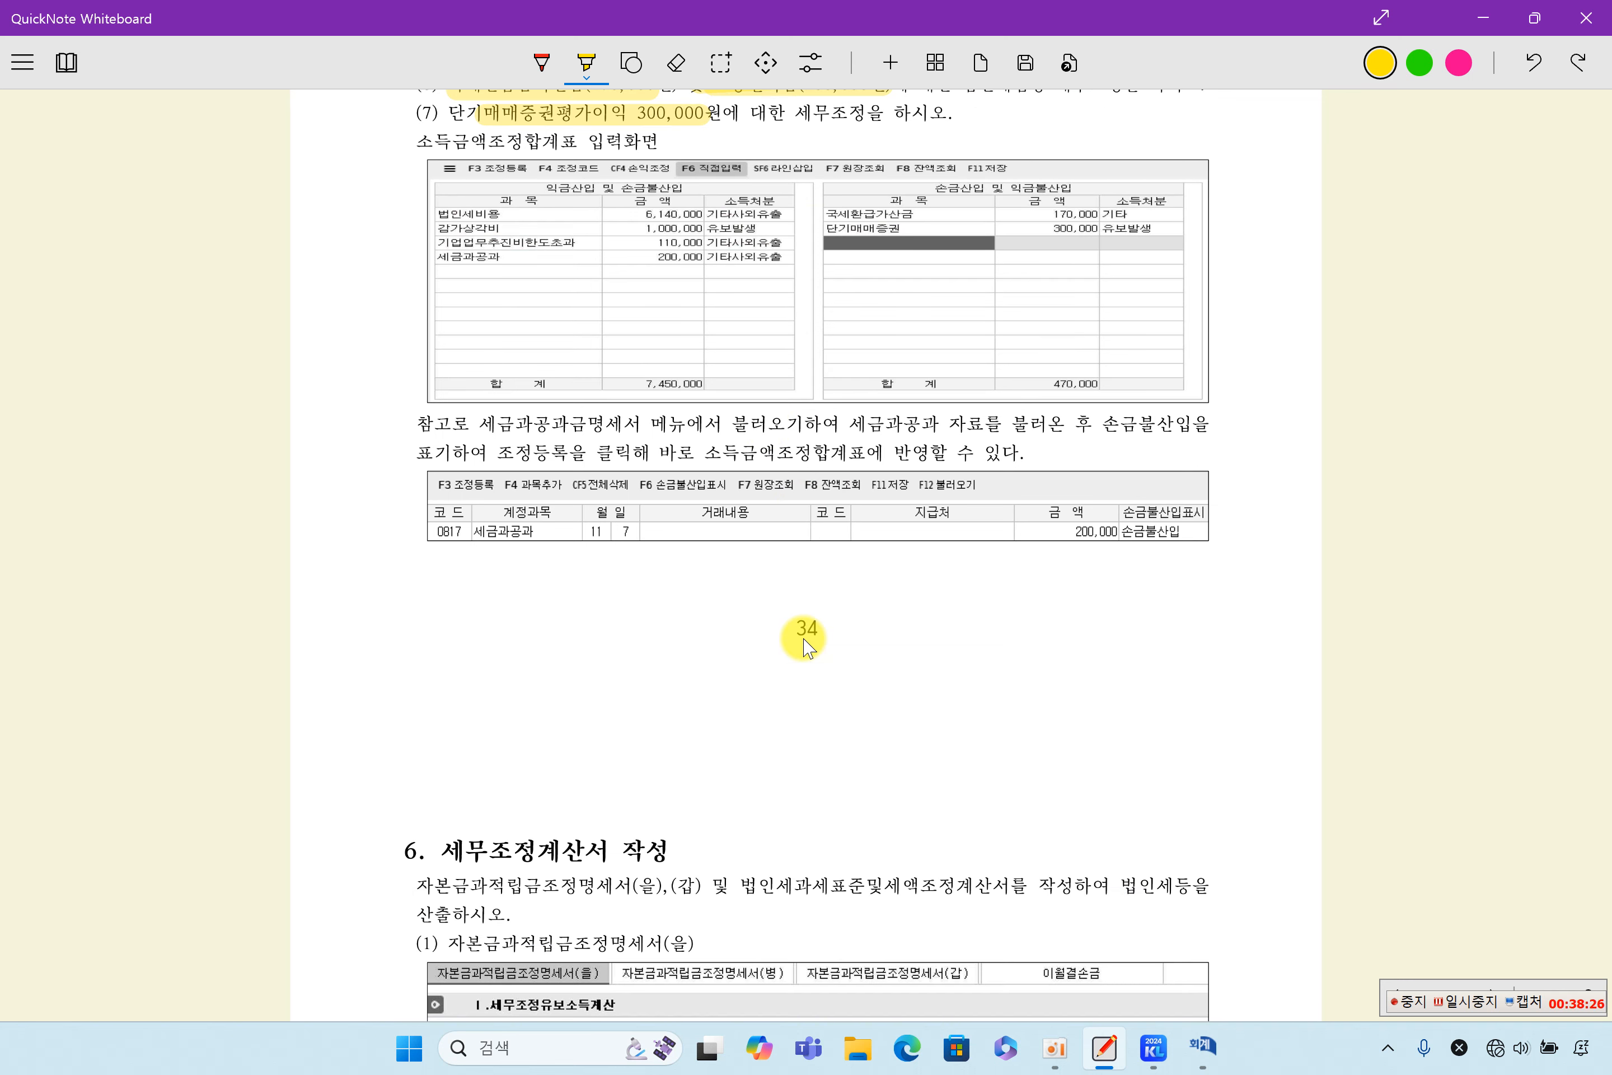
scroll(807, 648, down, 3)
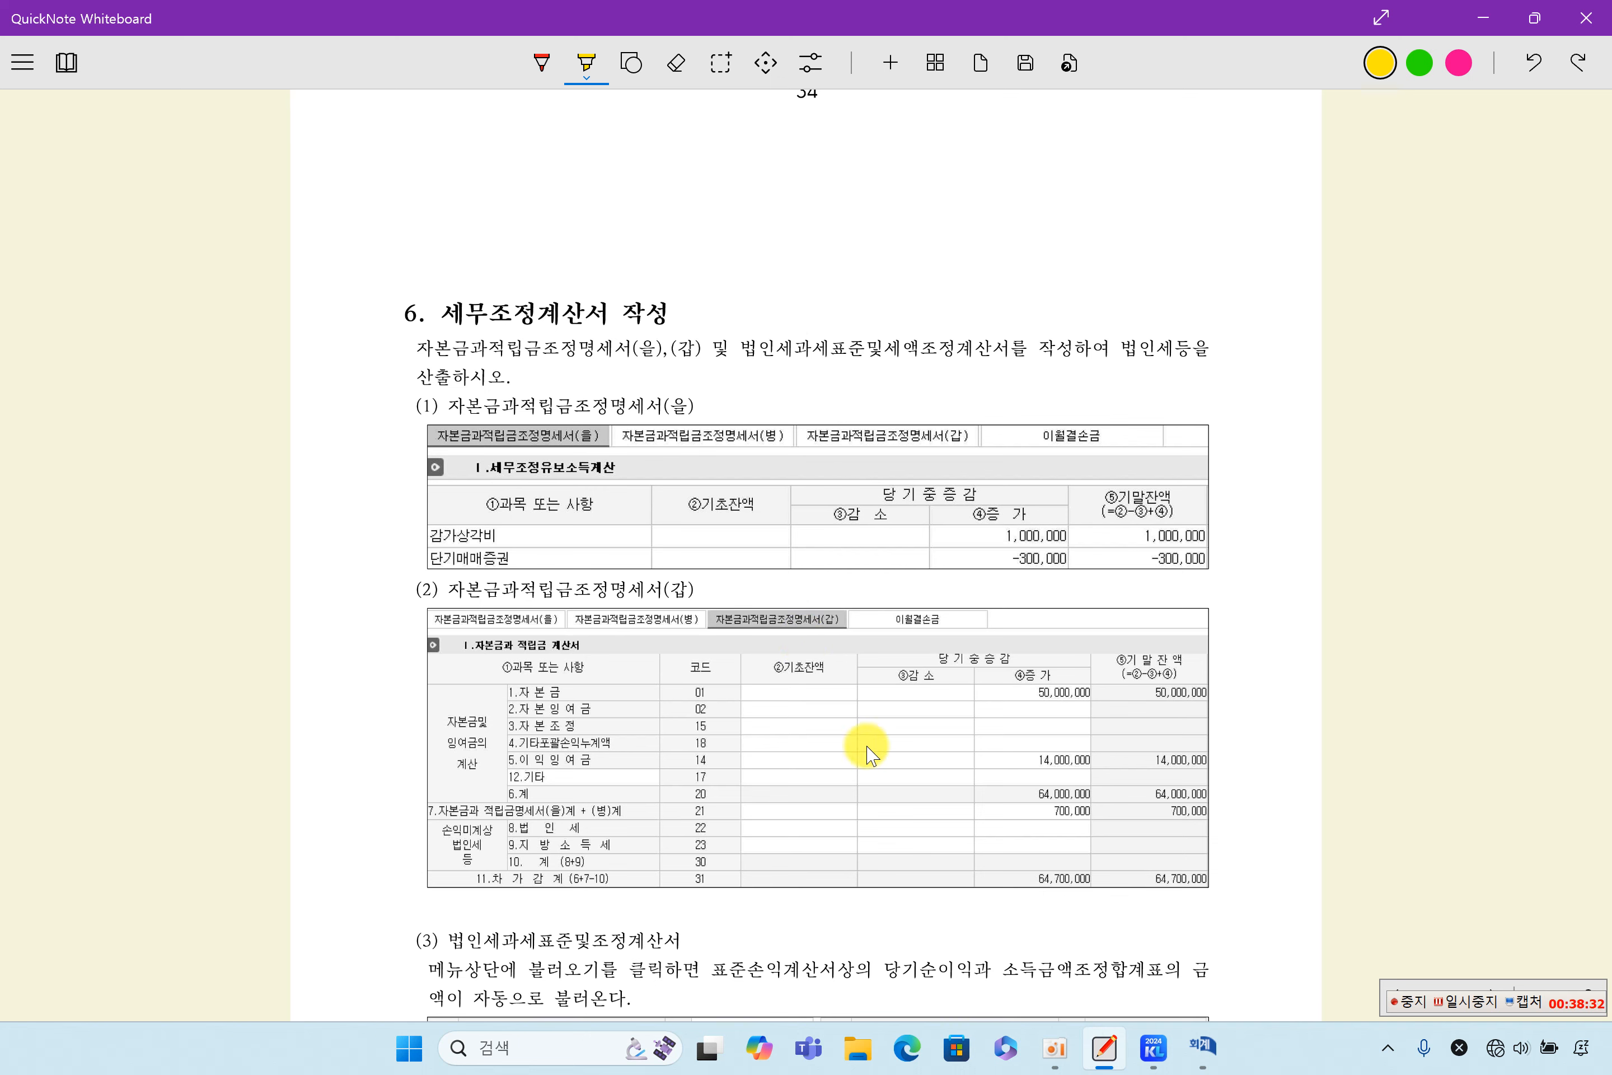
drag(446, 406, 733, 406)
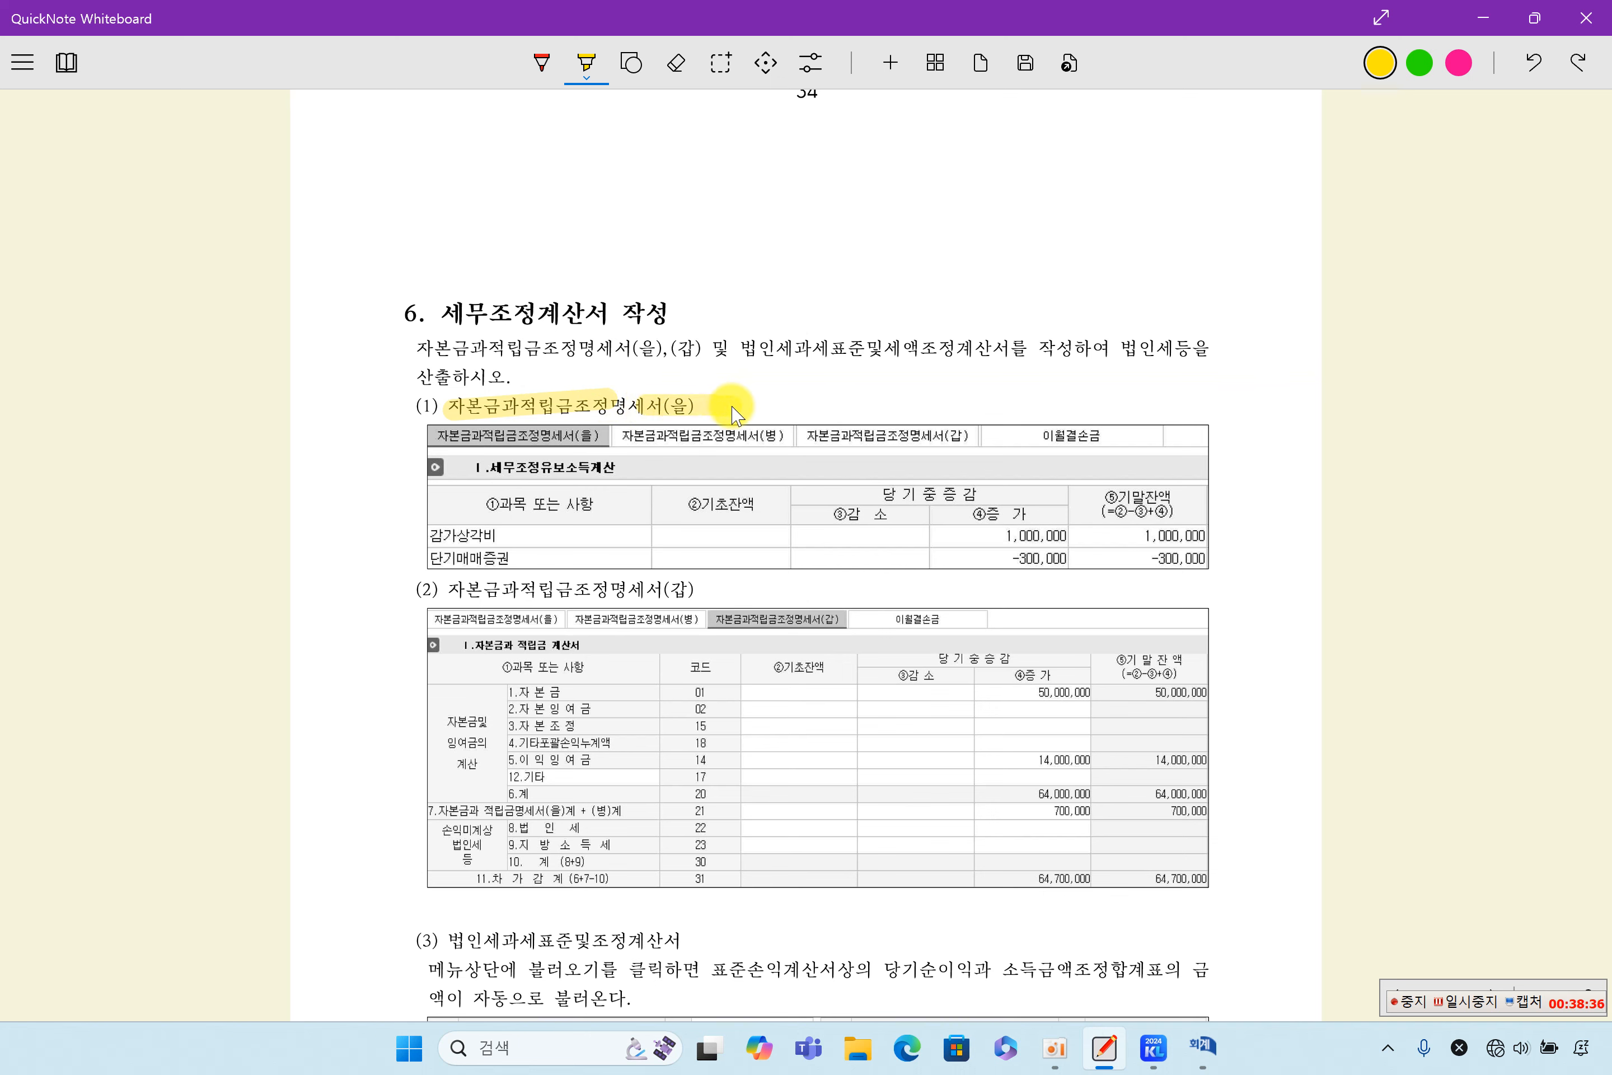
drag(458, 590, 713, 598)
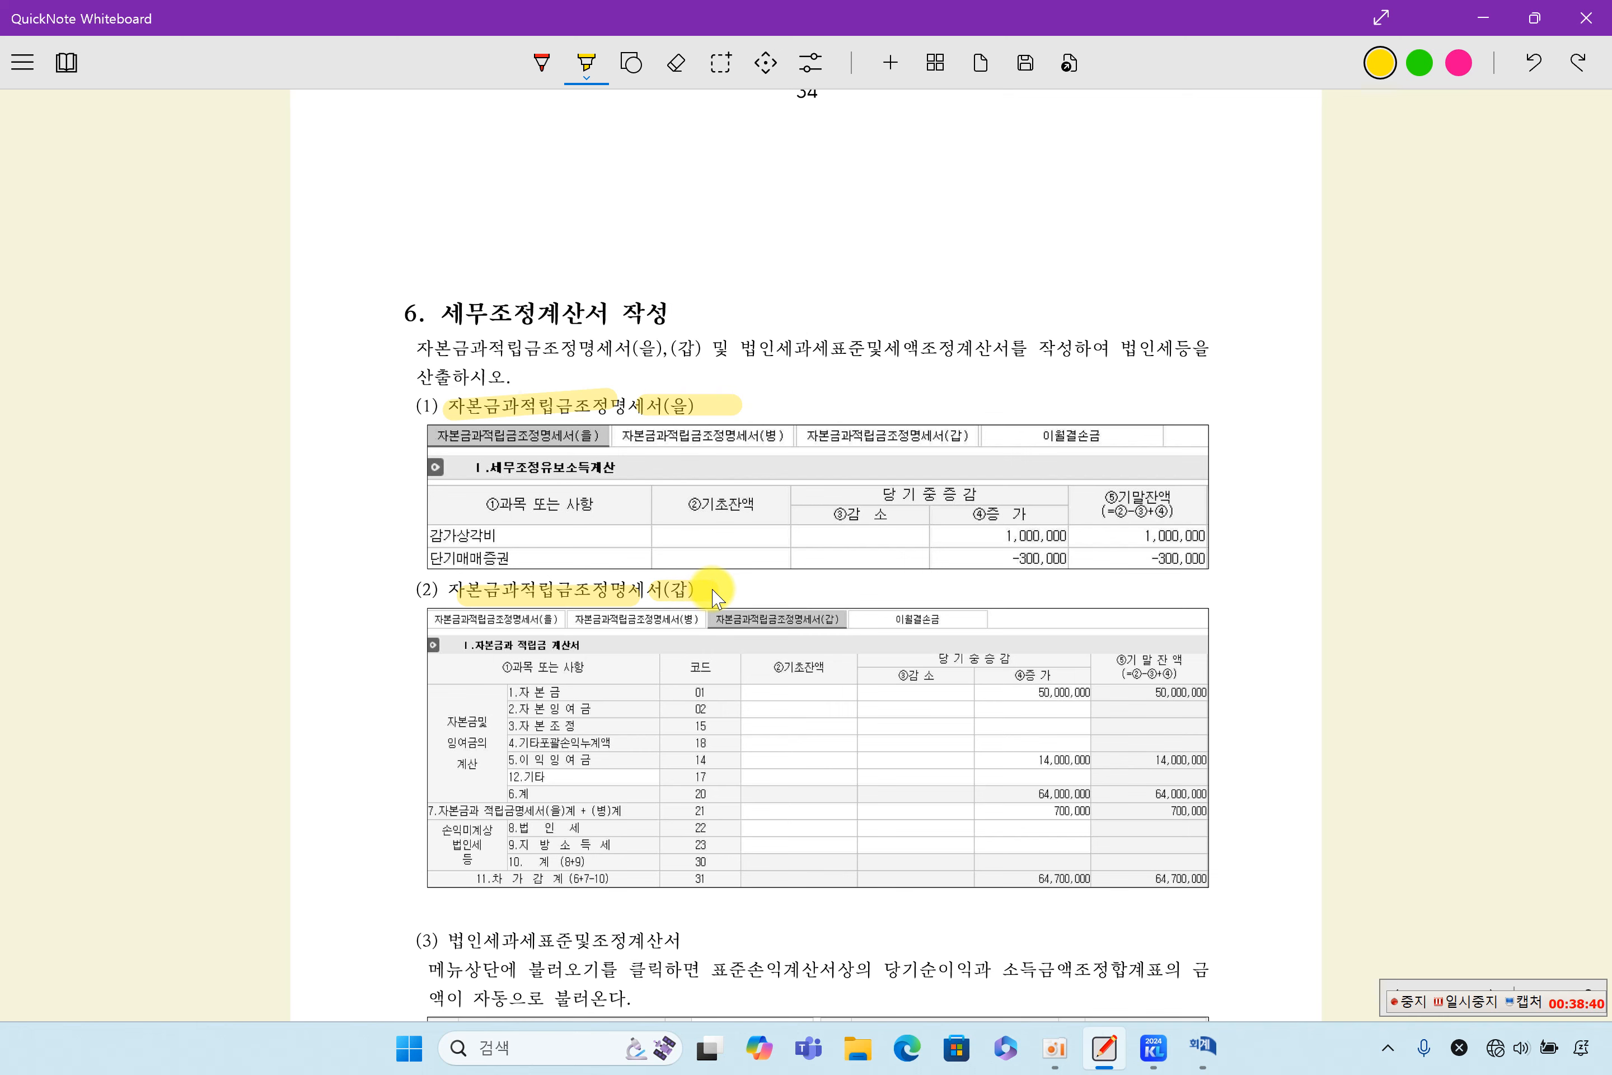
- Highlight the 유보발생 items in the 소득금액조정합계표 example: the 감가상각비 1,000,000 and 단기매매증권 300,000 rows
scroll(725, 520, up, 10)
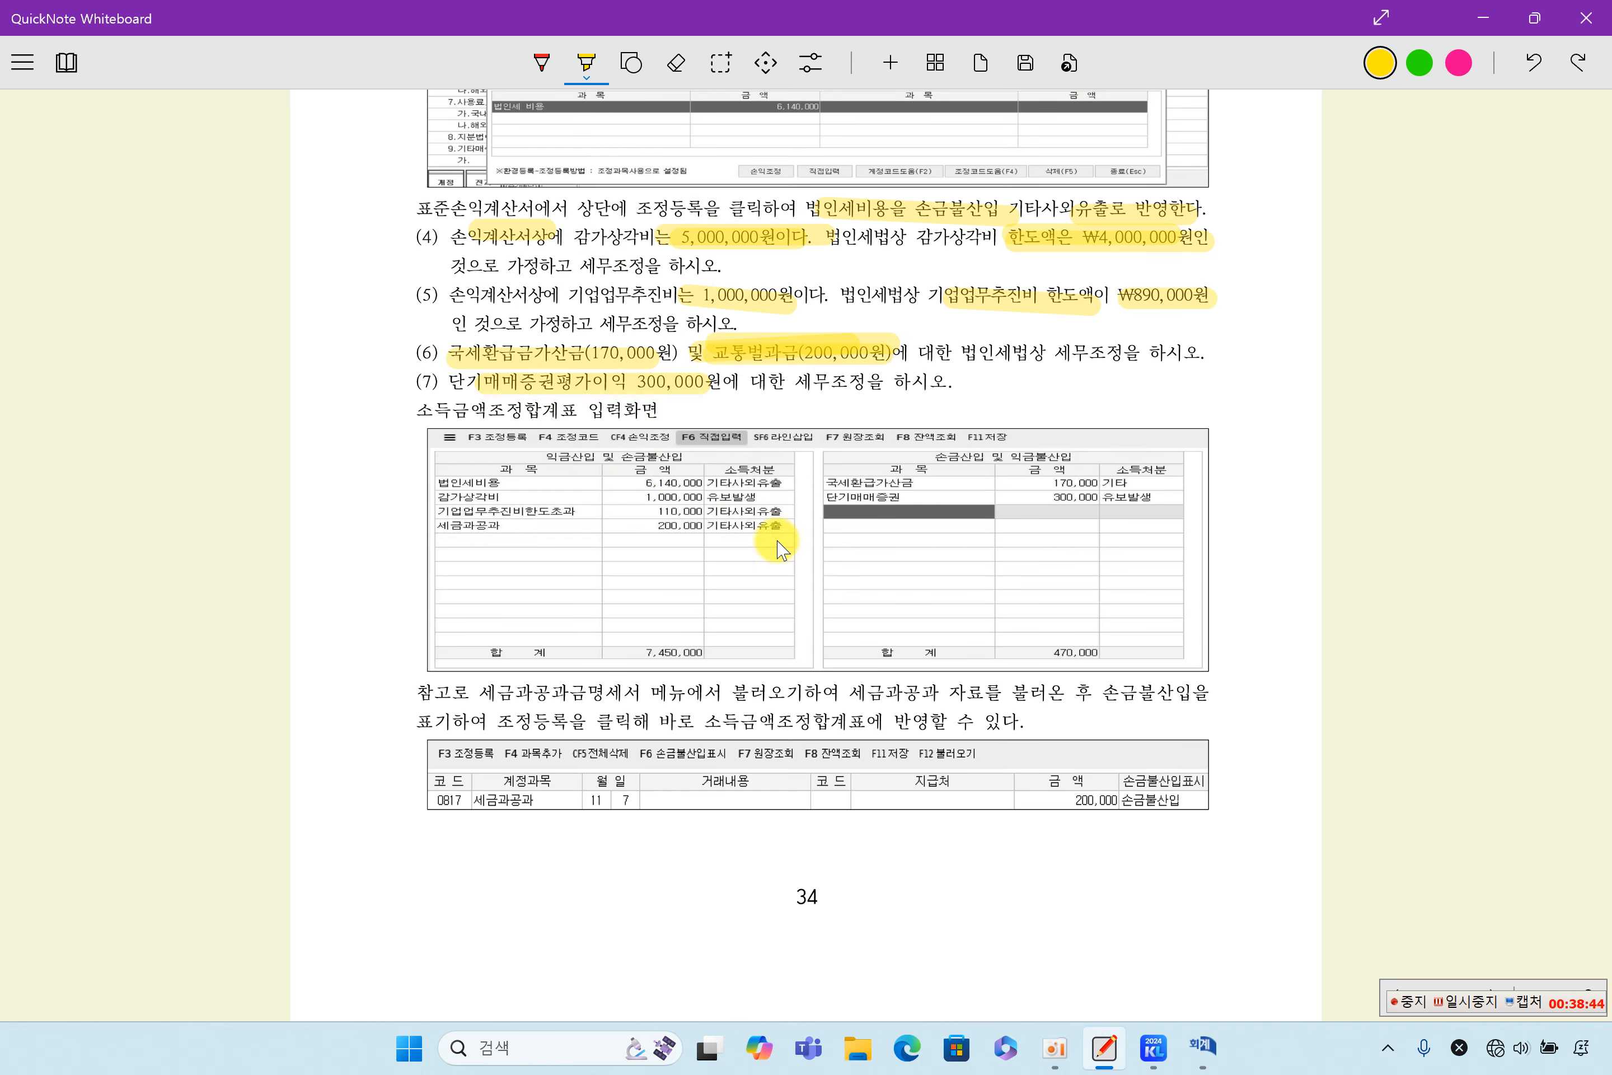
drag(699, 497, 753, 501)
drag(444, 497, 515, 498)
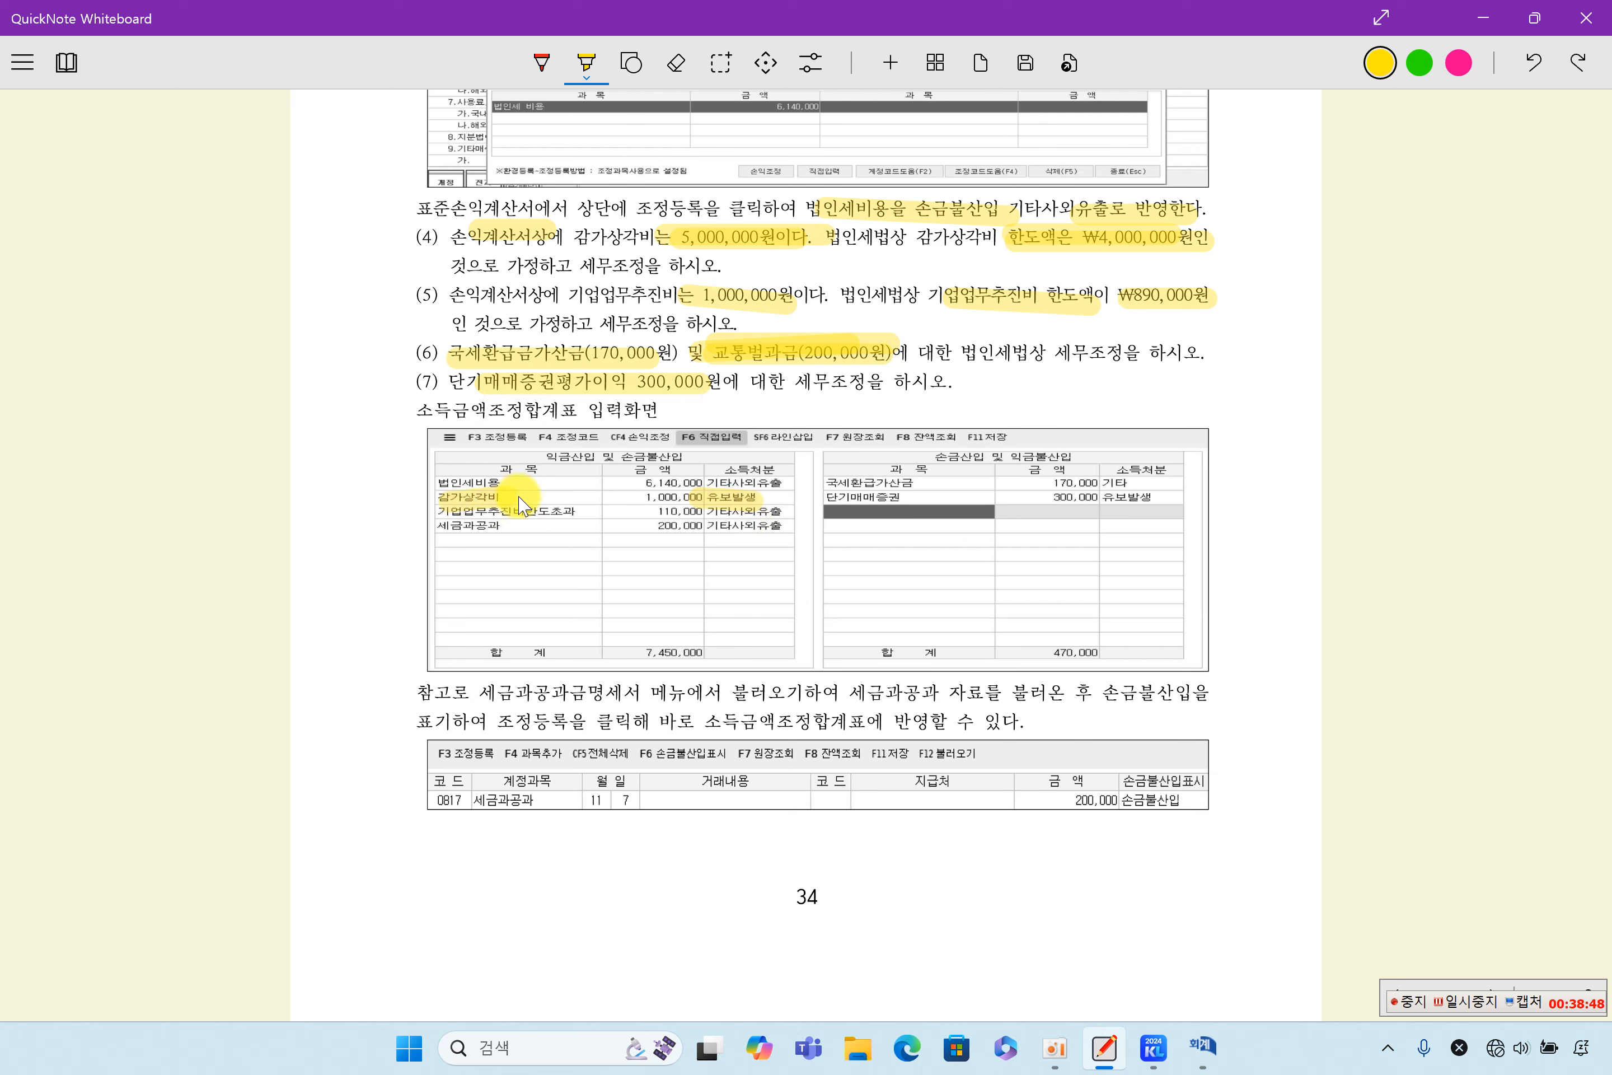
drag(628, 500, 700, 500)
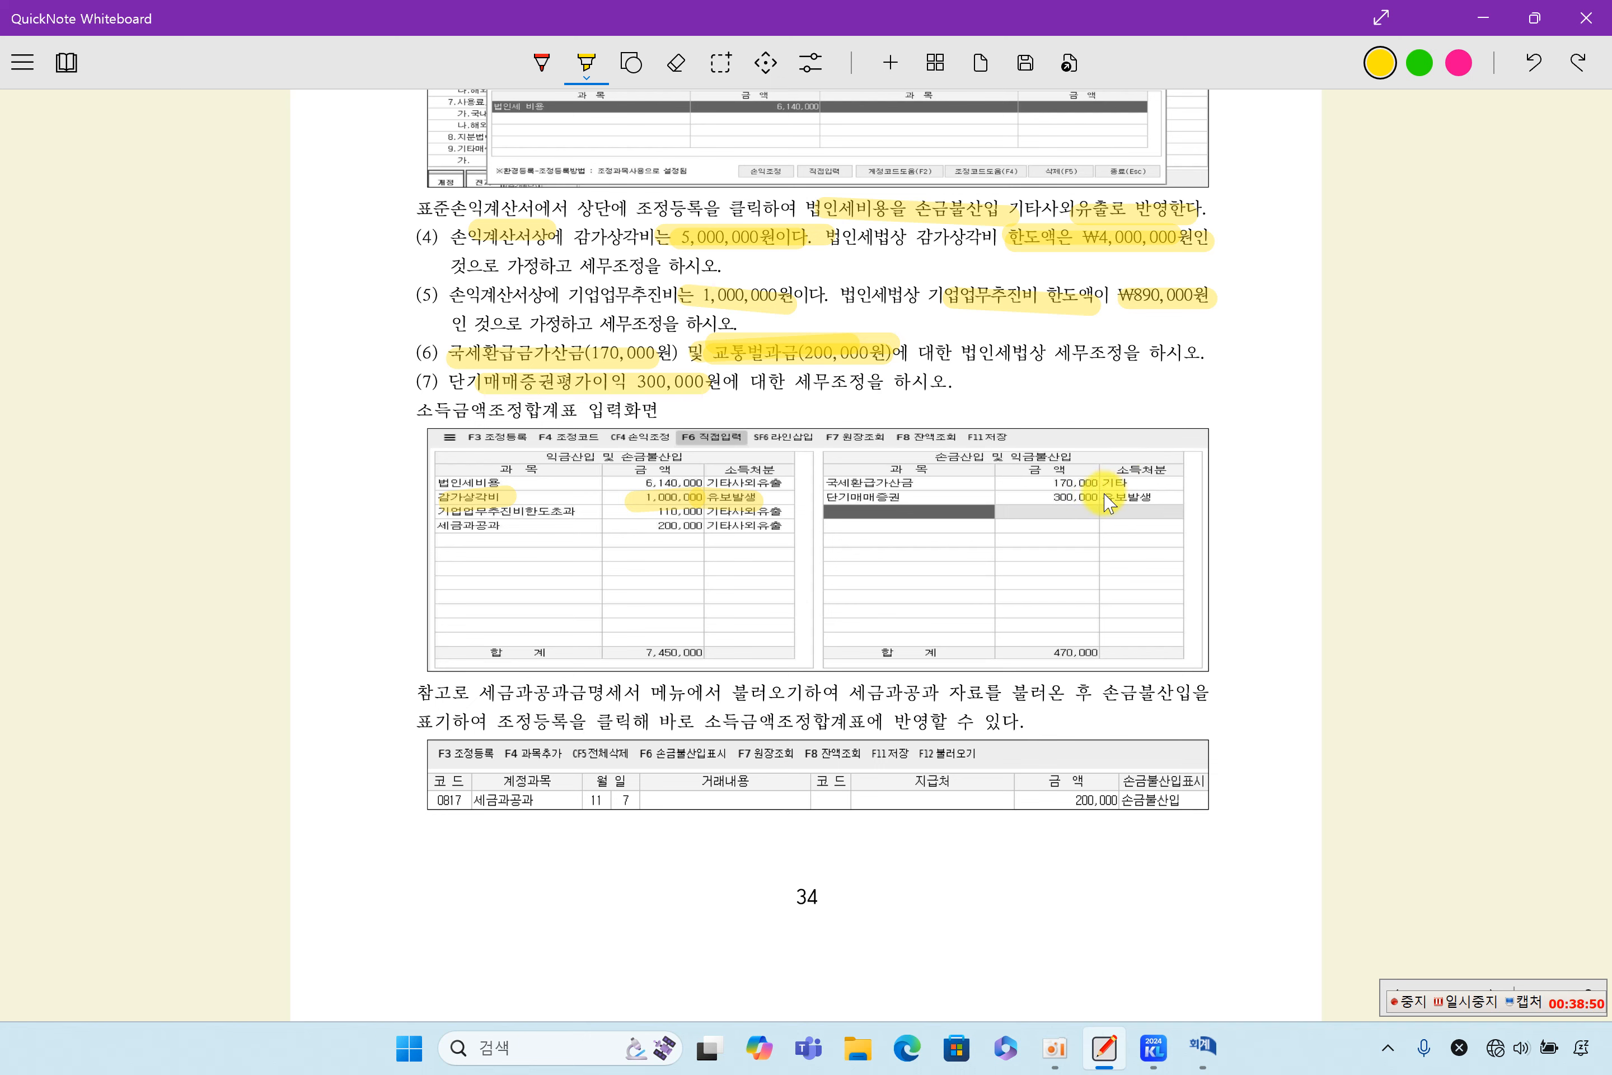
drag(827, 497, 909, 497)
drag(1020, 492, 1097, 493)
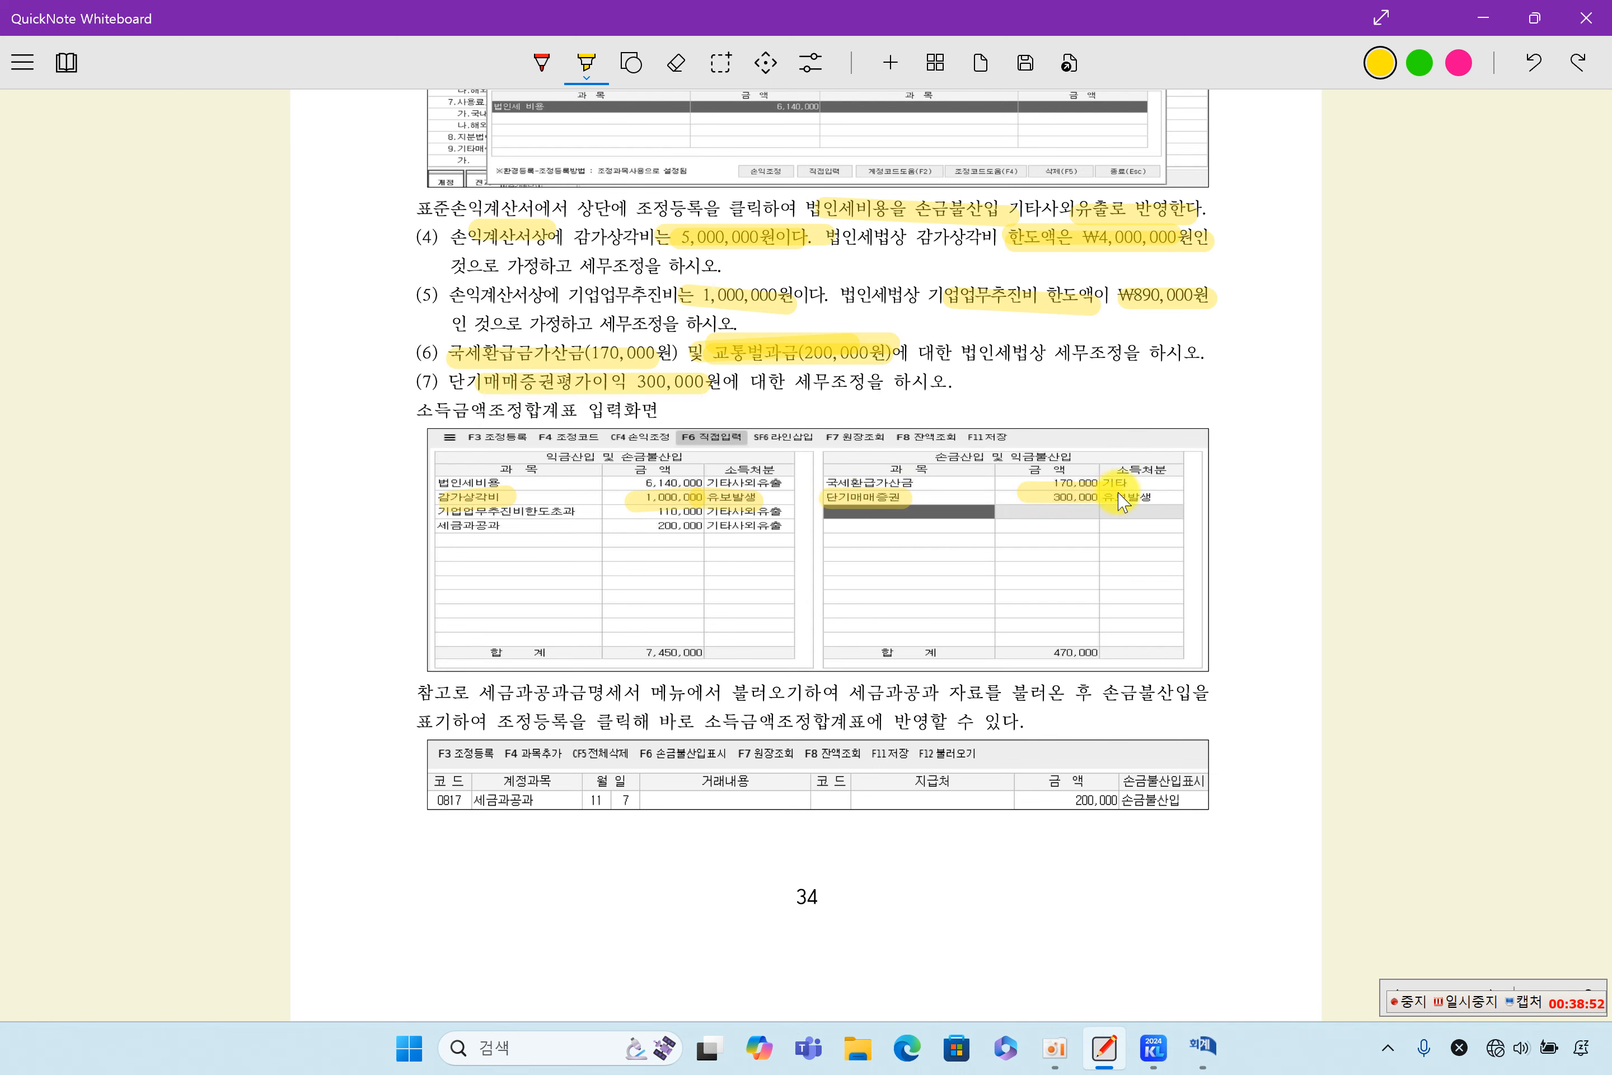
- Highlight the 감가상각비 and 단기매매증권 items and the 1,000,000 increase in the 자본금과적립금조정명세서(을) example
scroll(1044, 534, down, 10)
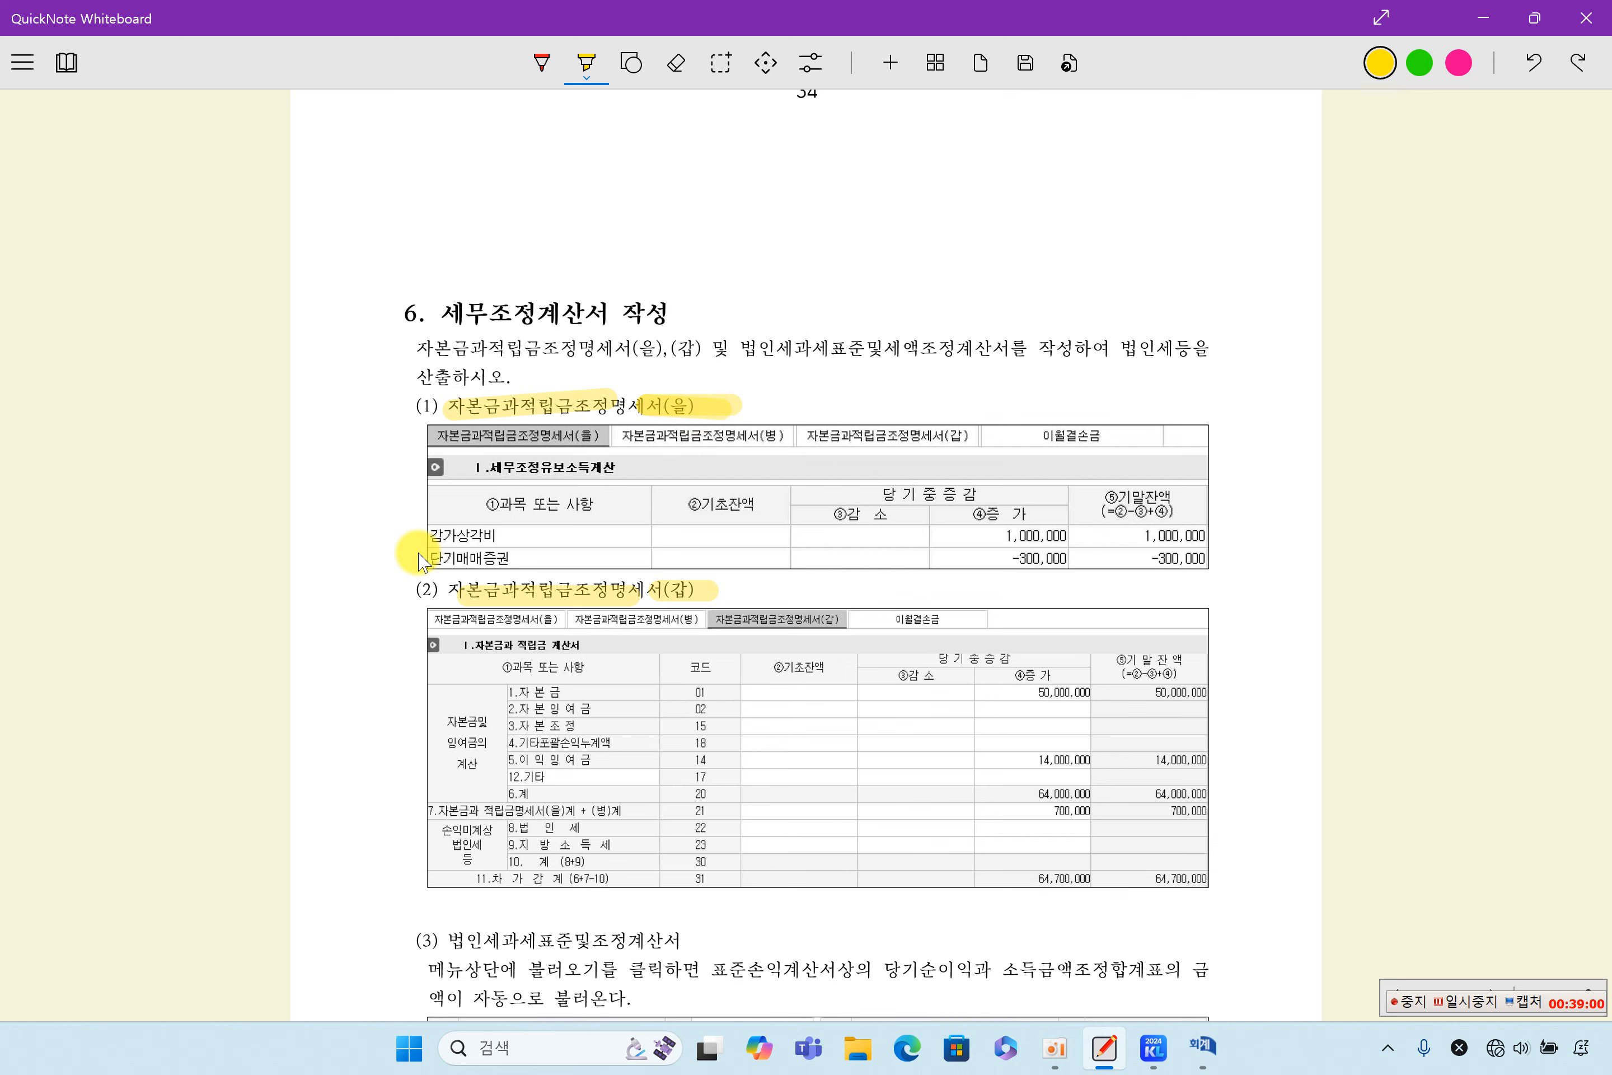
mouse_move(432, 535)
mouse_down()
mouse_move(499, 535)
mouse_move(530, 557)
mouse_up()
drag(974, 535, 1068, 535)
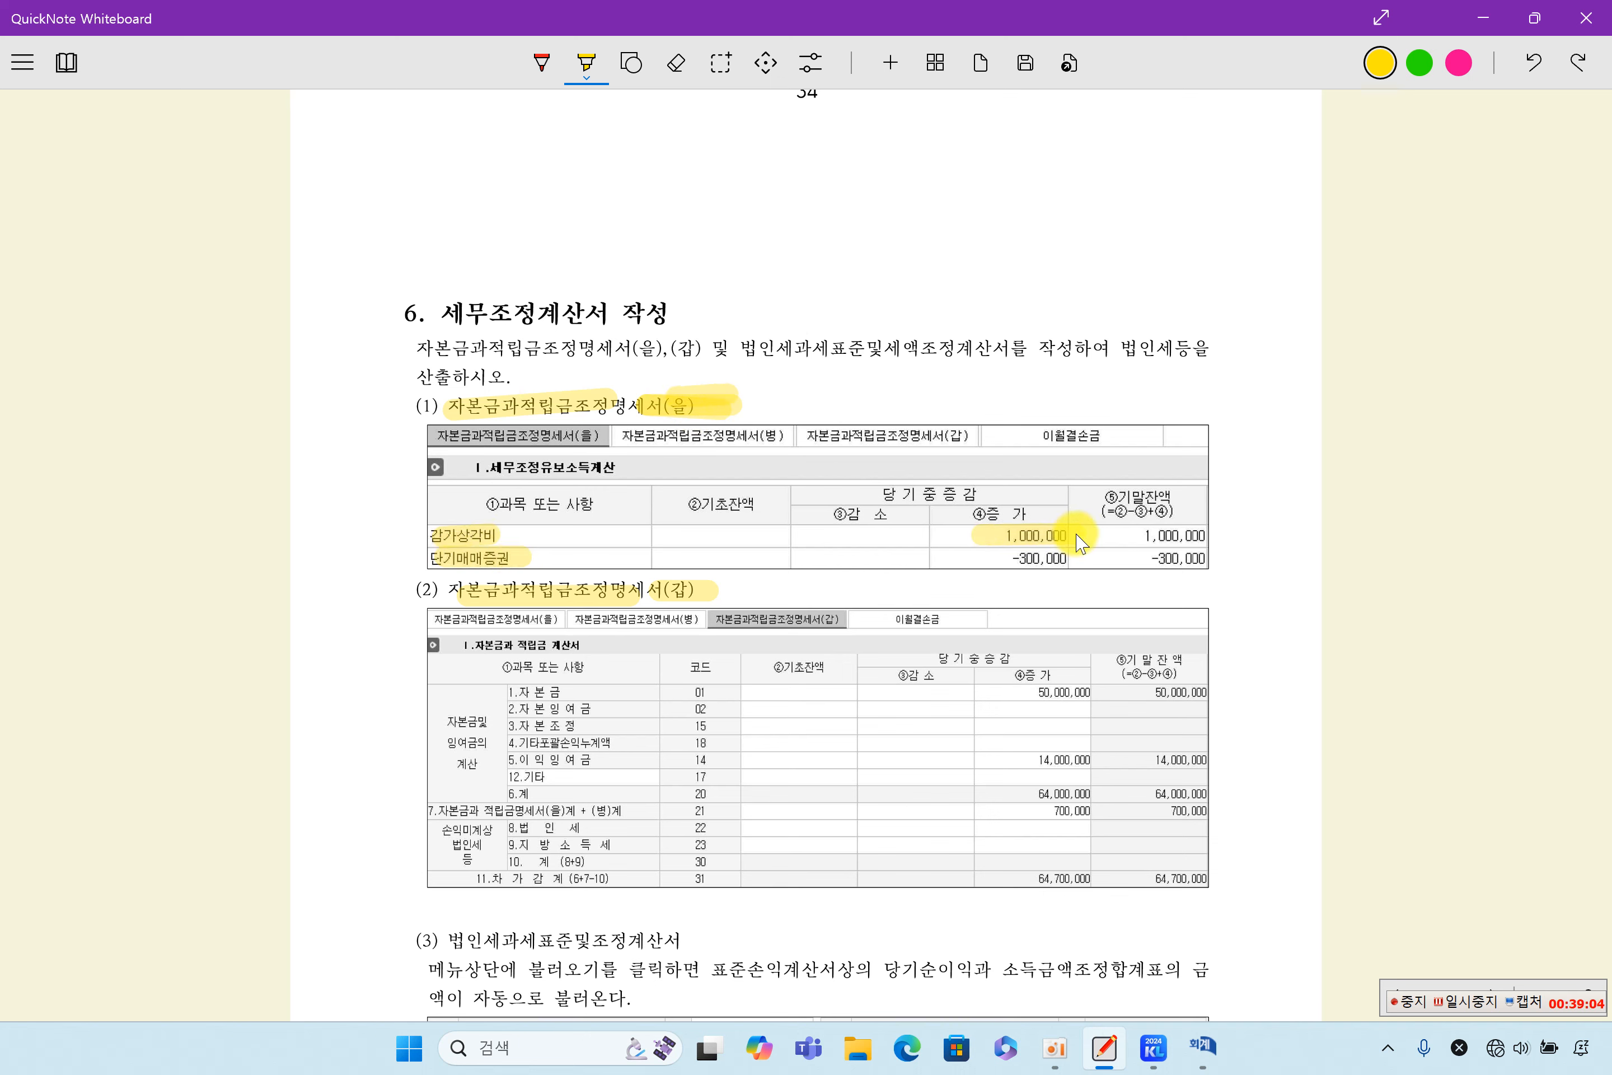
scroll(1066, 560, up, 8)
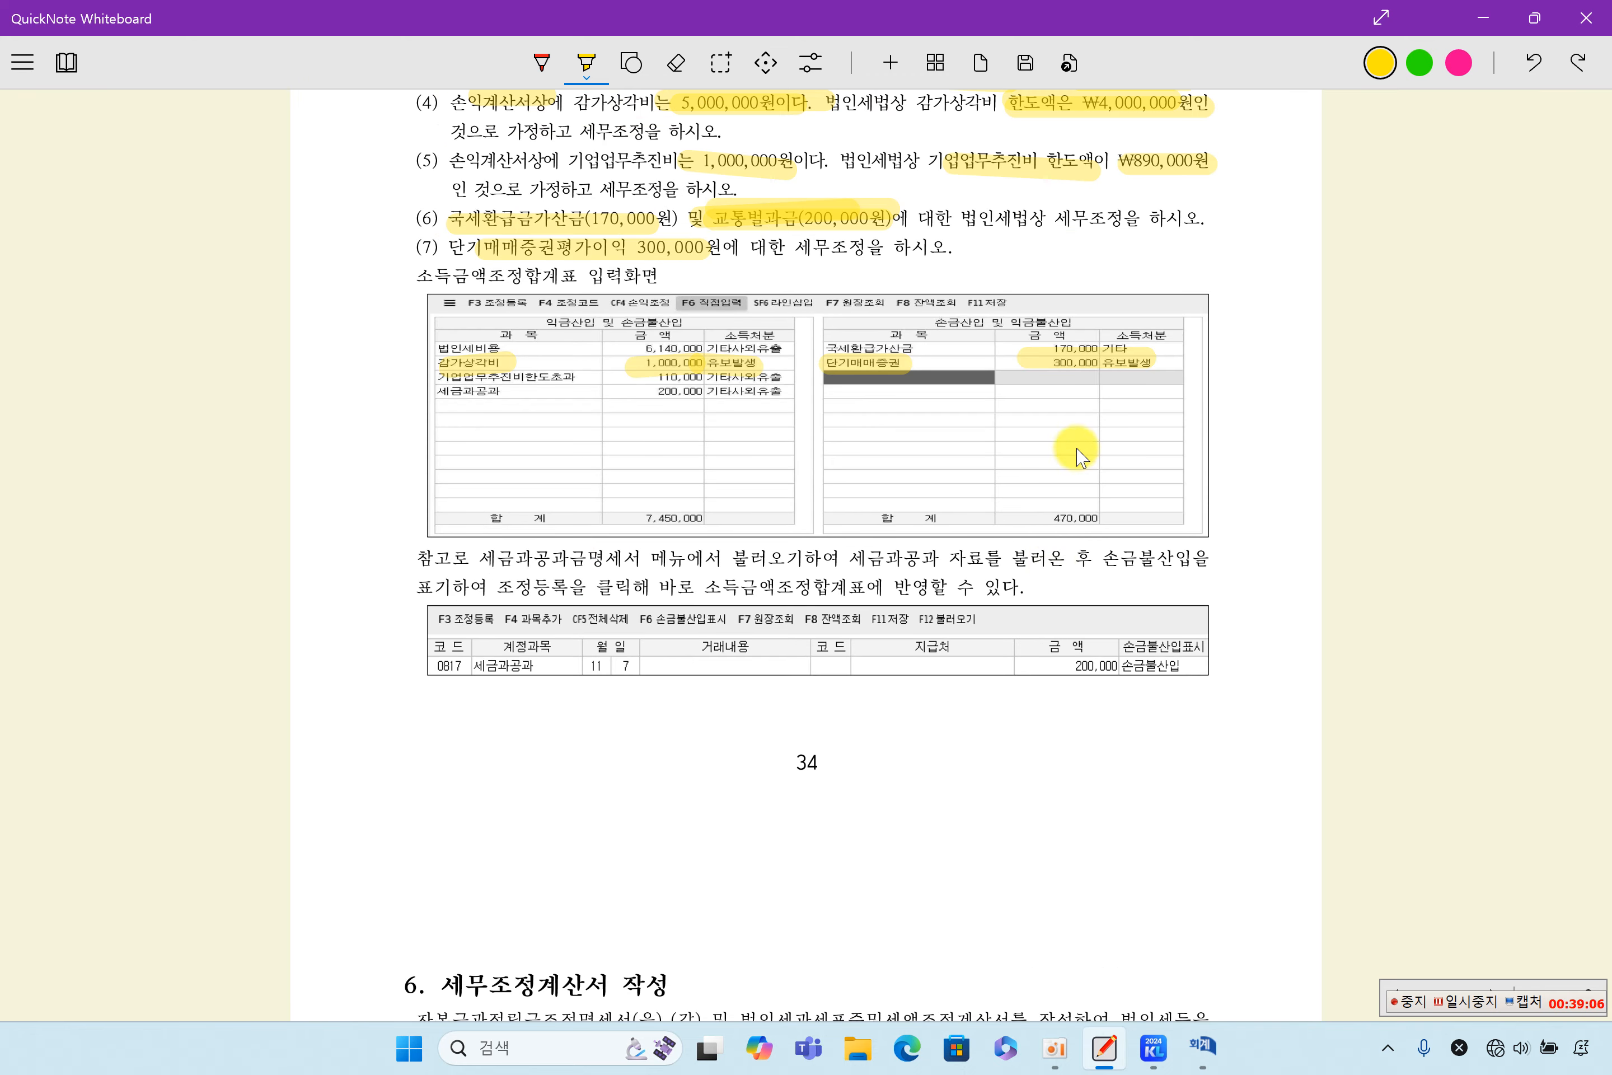
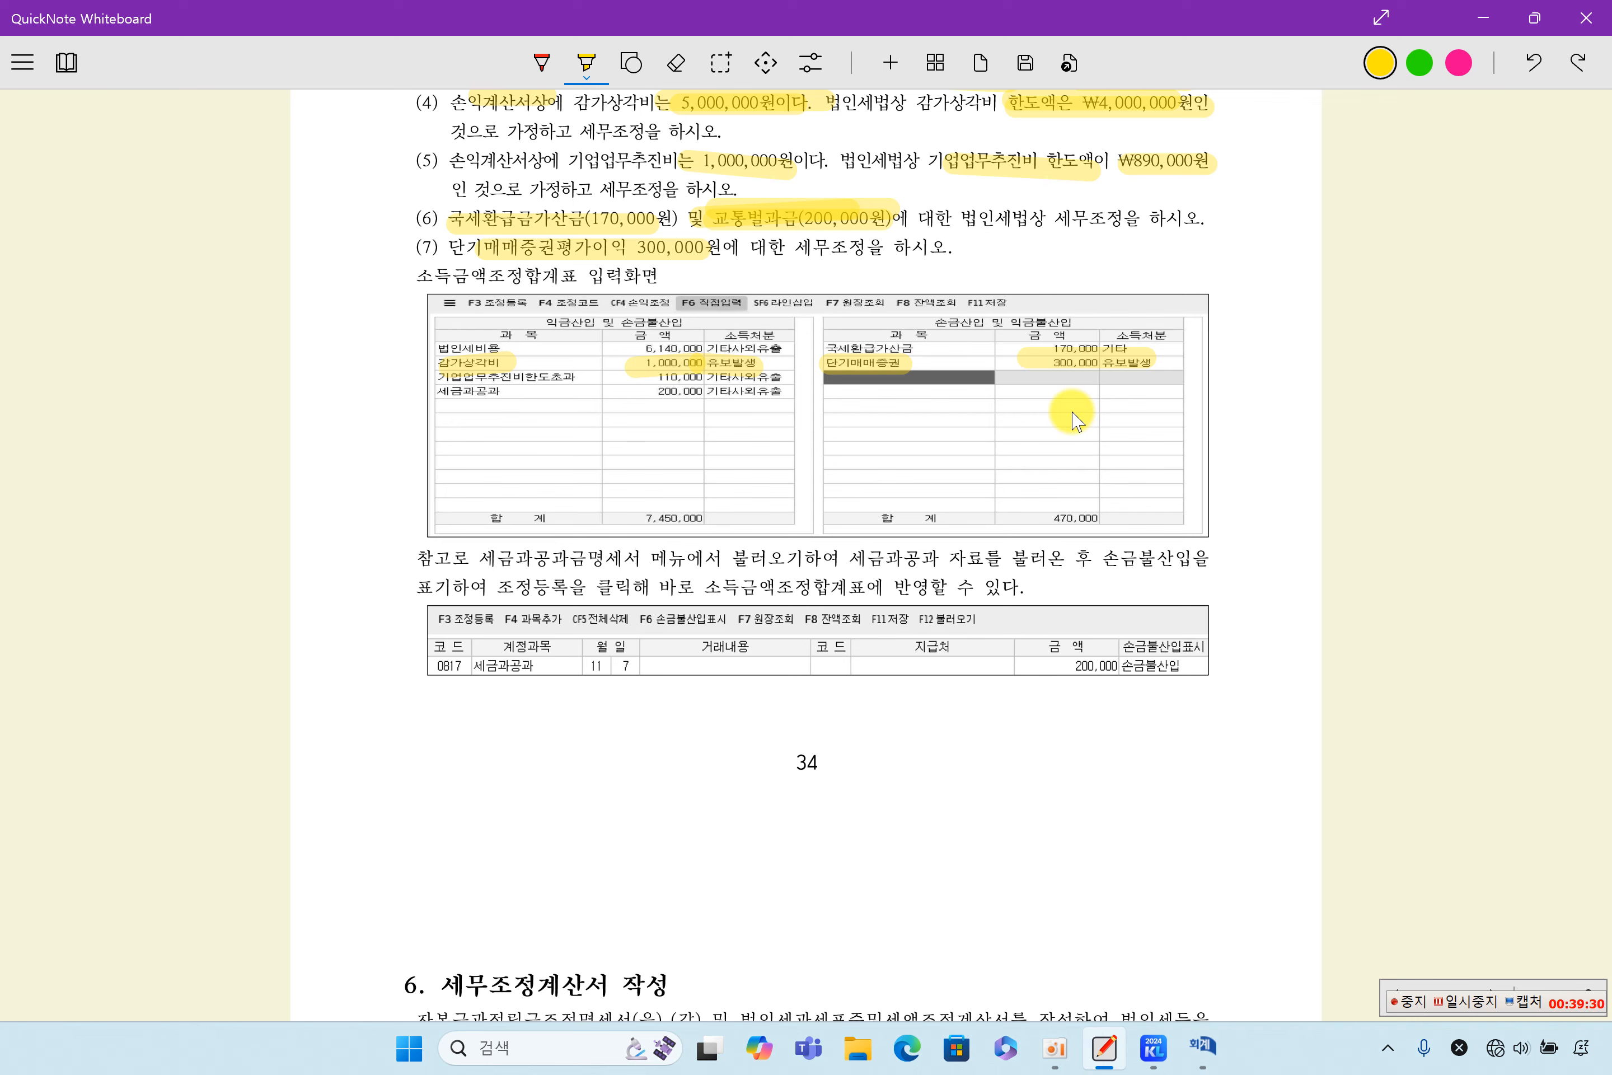
- Compare the 소득금액조정합계표 example with the 자본금과적립금조정명세서(을) example and highlight the -300,000 increase for 단기매매증권
scroll(1102, 569, down, 8)
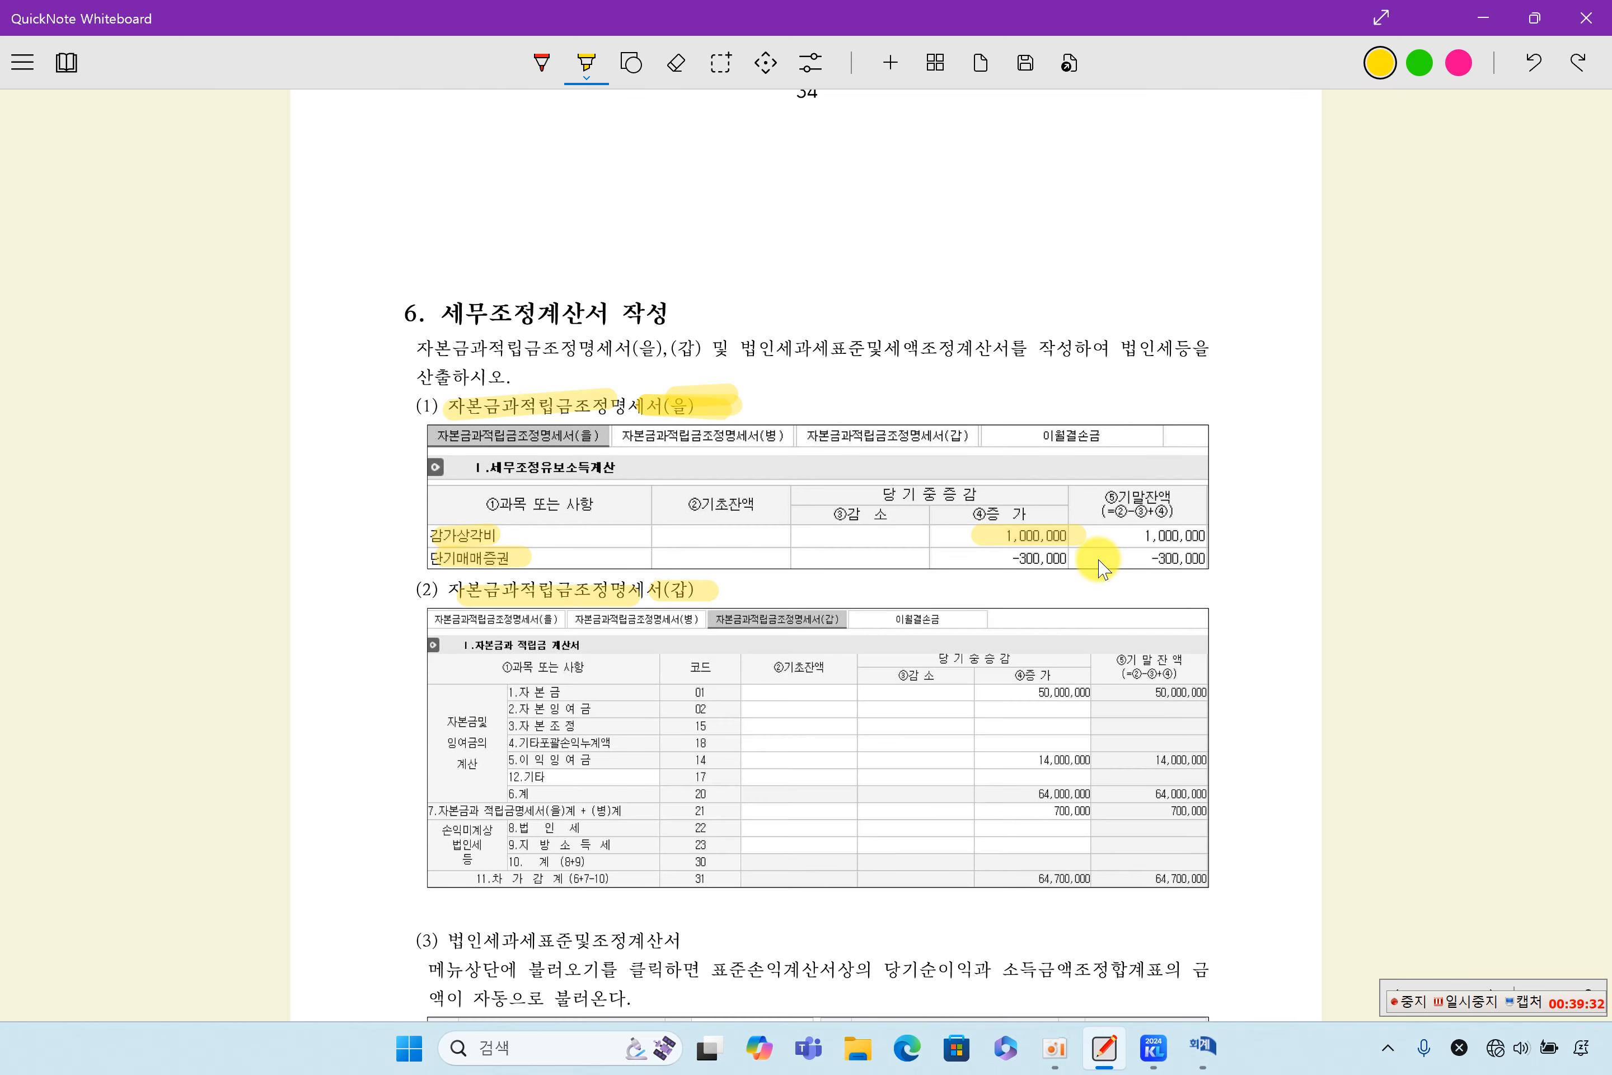
scroll(1101, 568, up, 4)
scroll(1101, 569, down, 4)
scroll(1102, 569, up, 5)
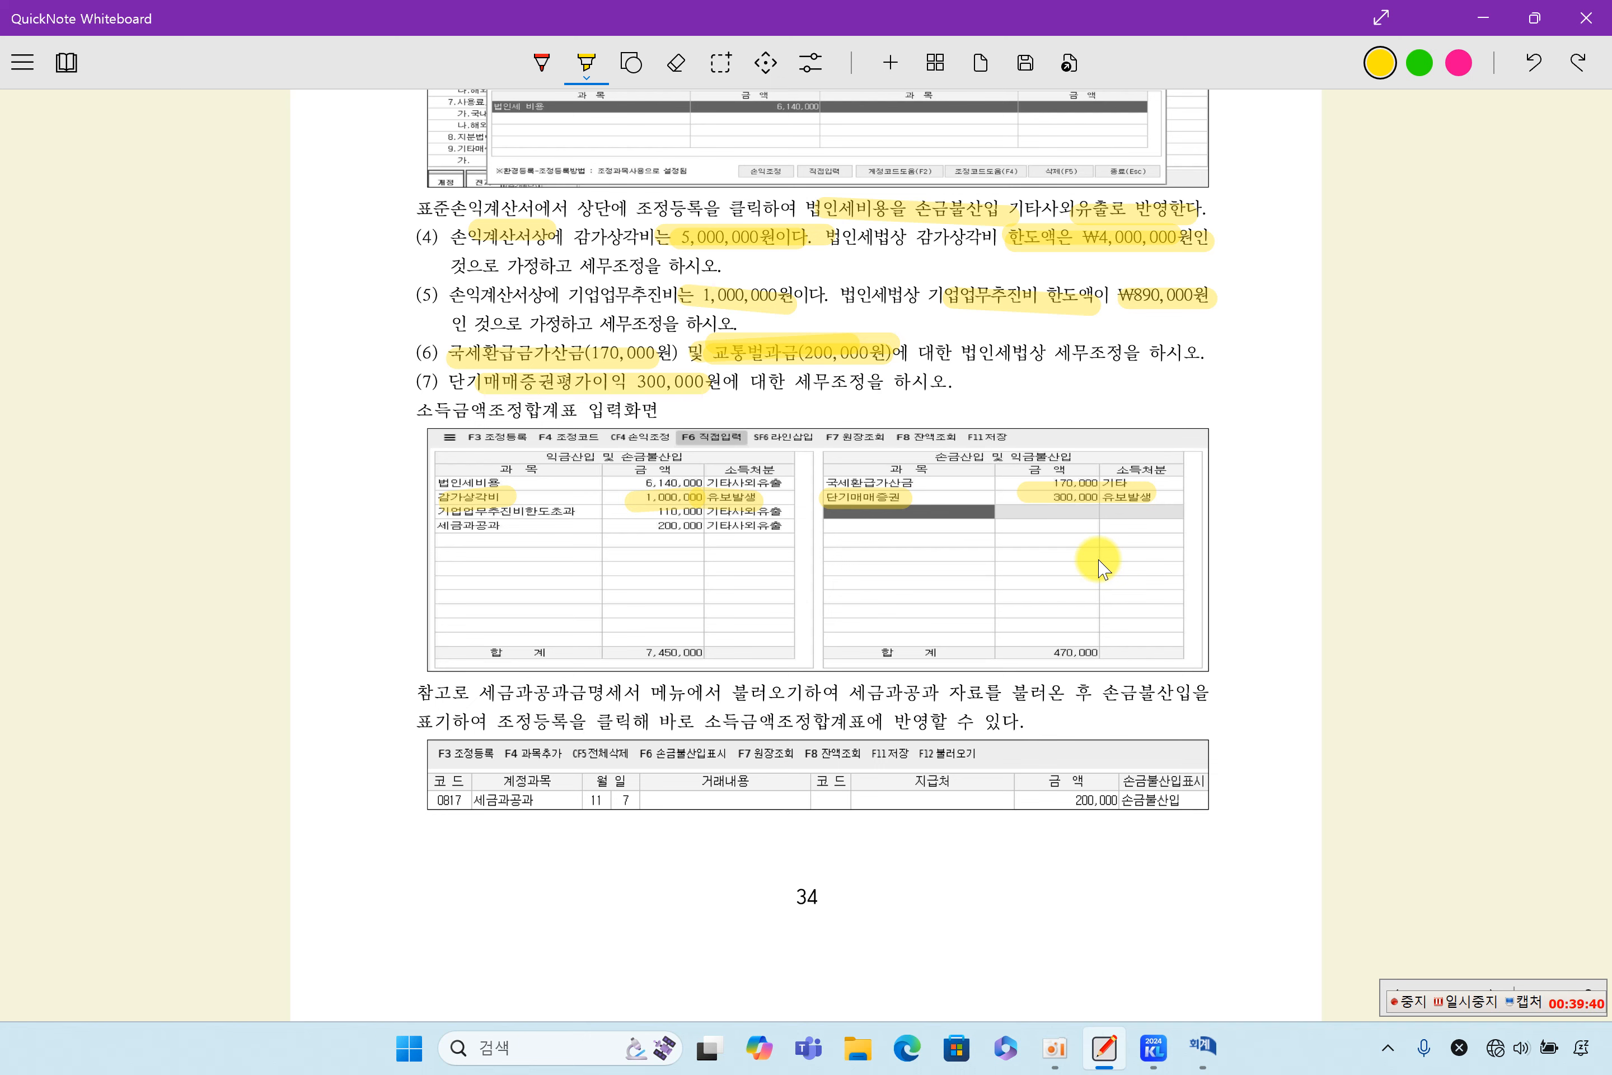
scroll(1102, 569, down, 6)
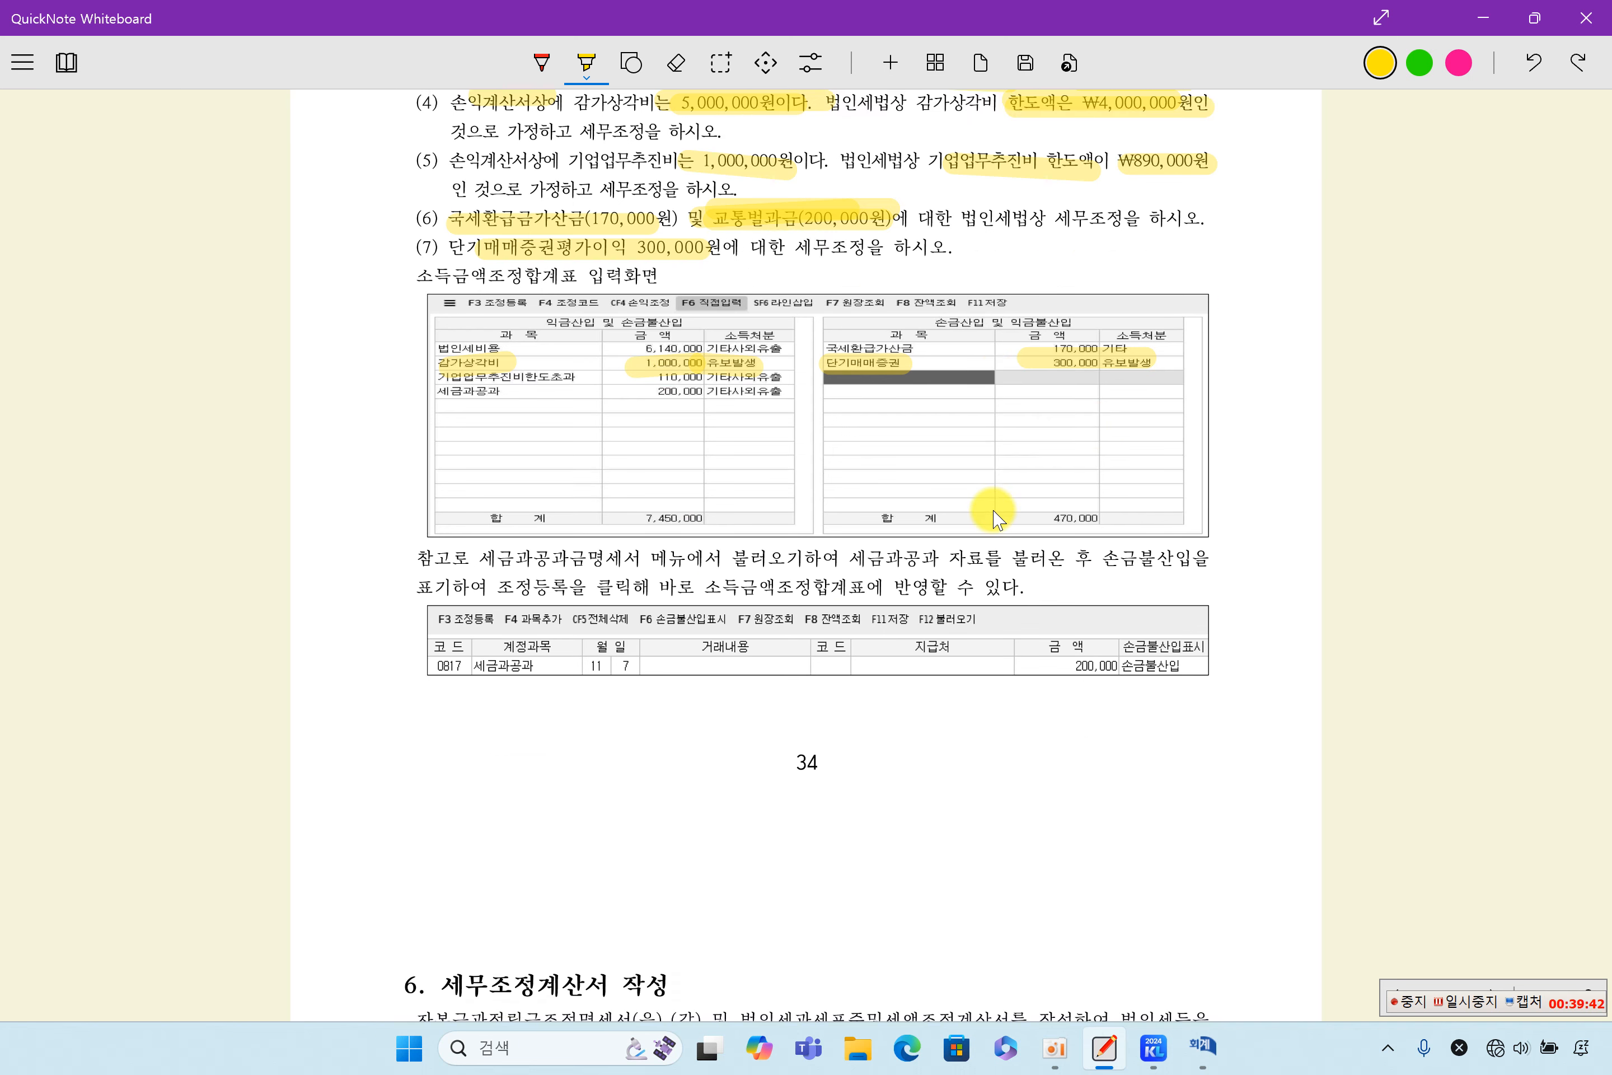
drag(997, 560, 1067, 555)
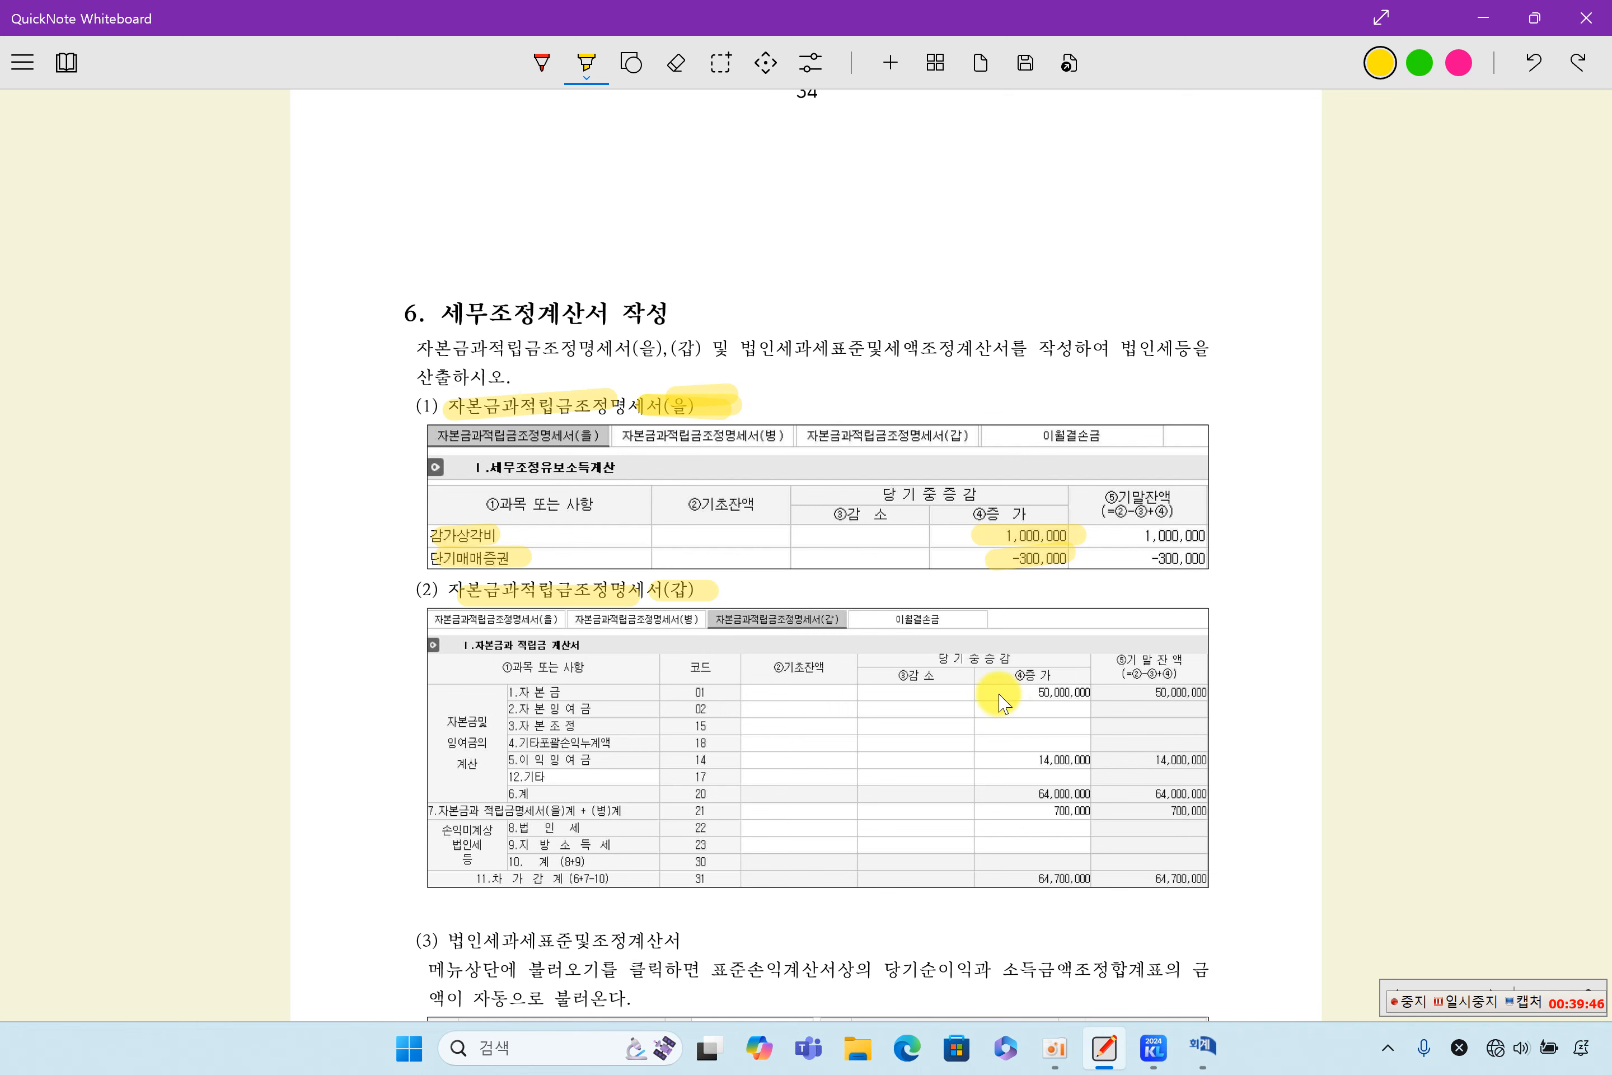
- Highlight the 유보발생 dispositions of 감가상각비 and 단기매매증권 in the 소득금액조정합계표 example
scroll(1001, 702, up, 6)
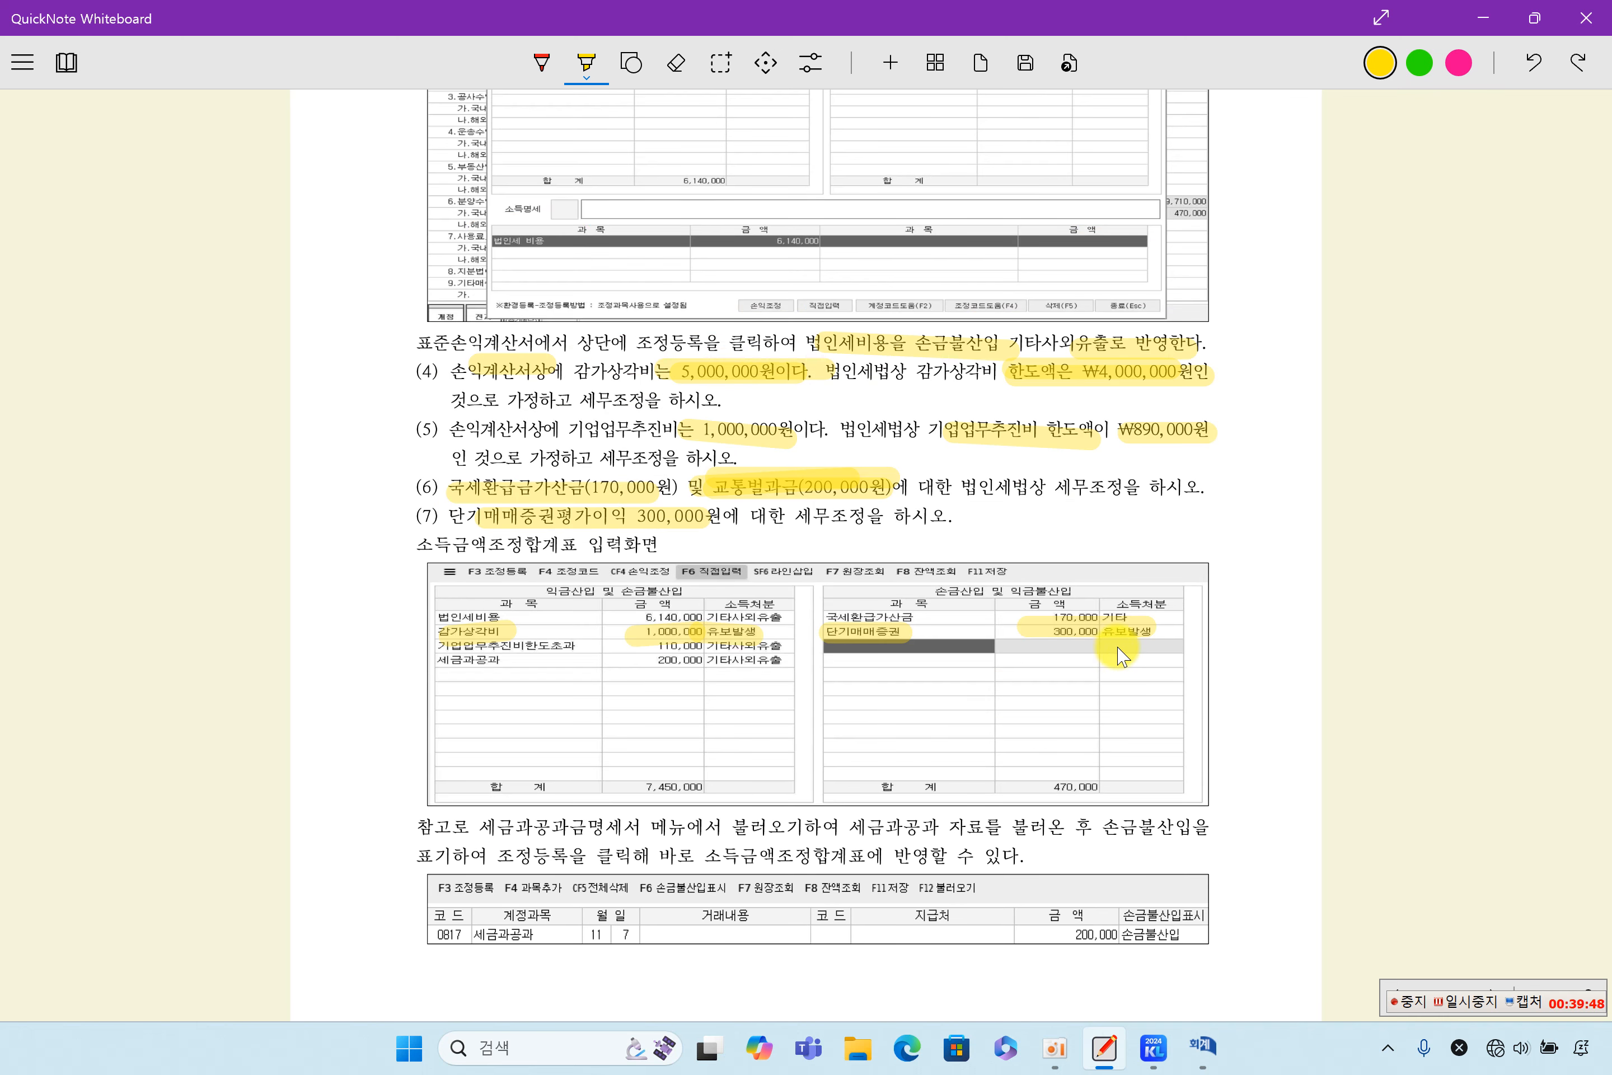
drag(710, 632, 790, 631)
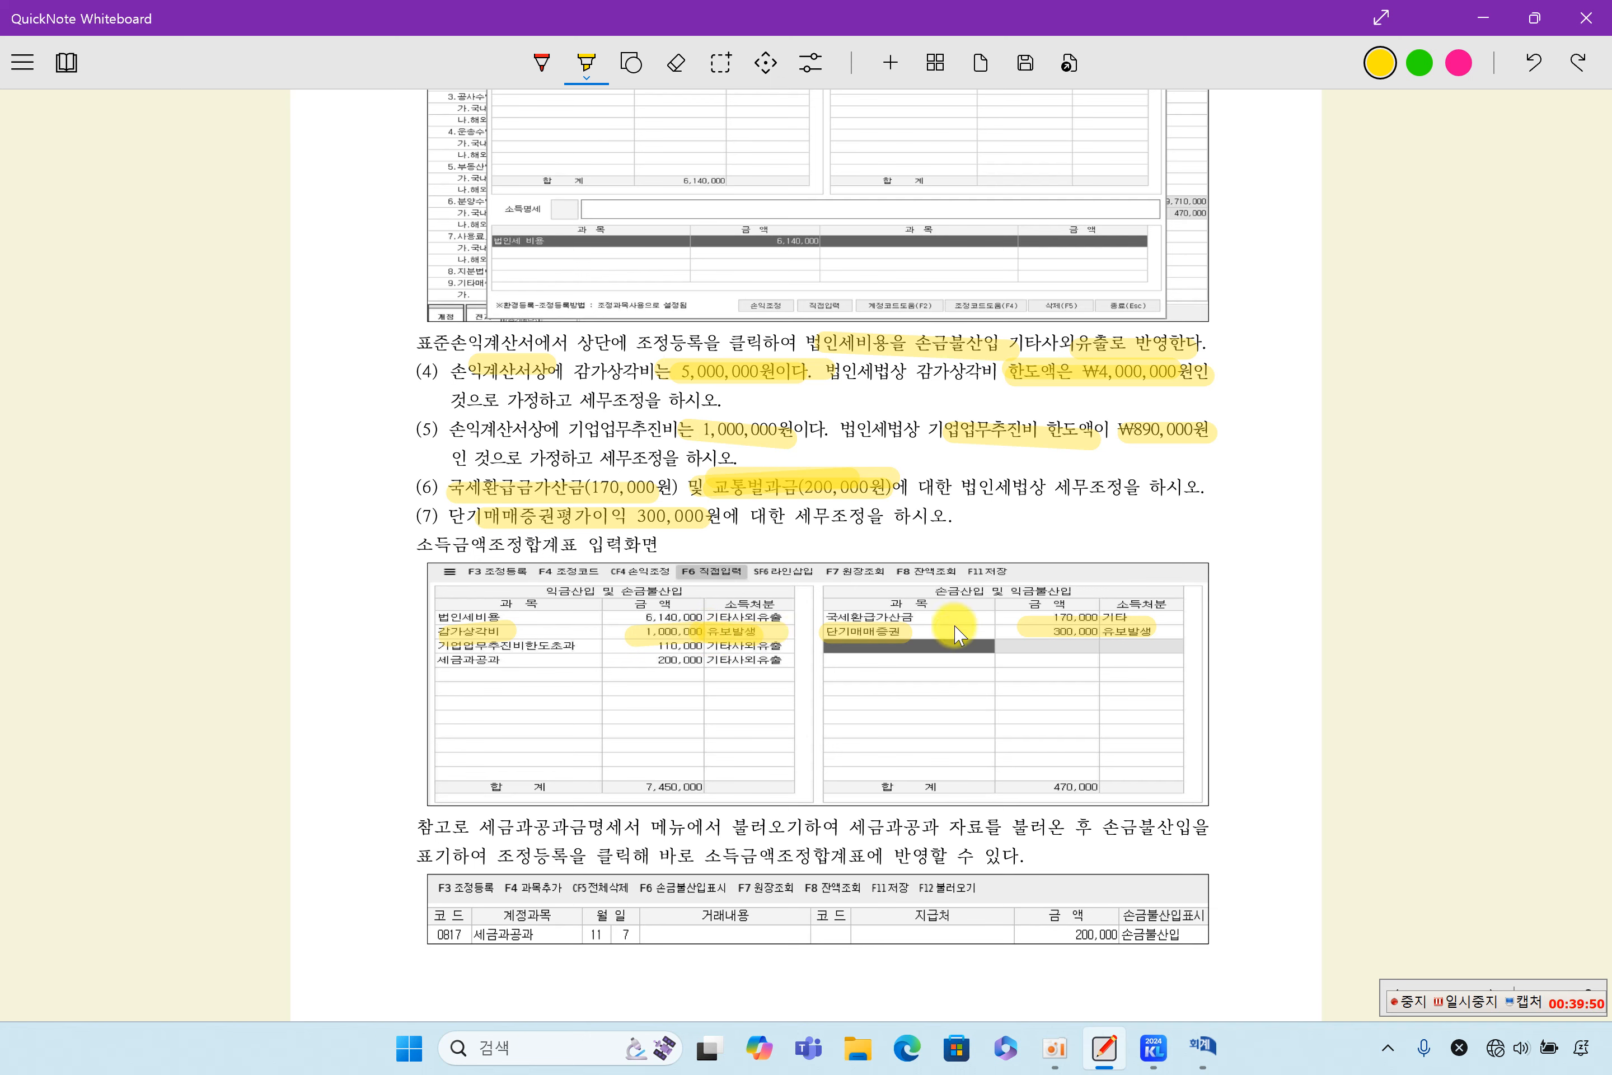
drag(1108, 632, 1189, 632)
- Highlight the 기초잔액, 감소 and 증가 headings and the 기말잔액 values 1,000,000 and -300,000 in the 자본금과적립금조정명세서(을) example
scroll(1101, 690, down, 8)
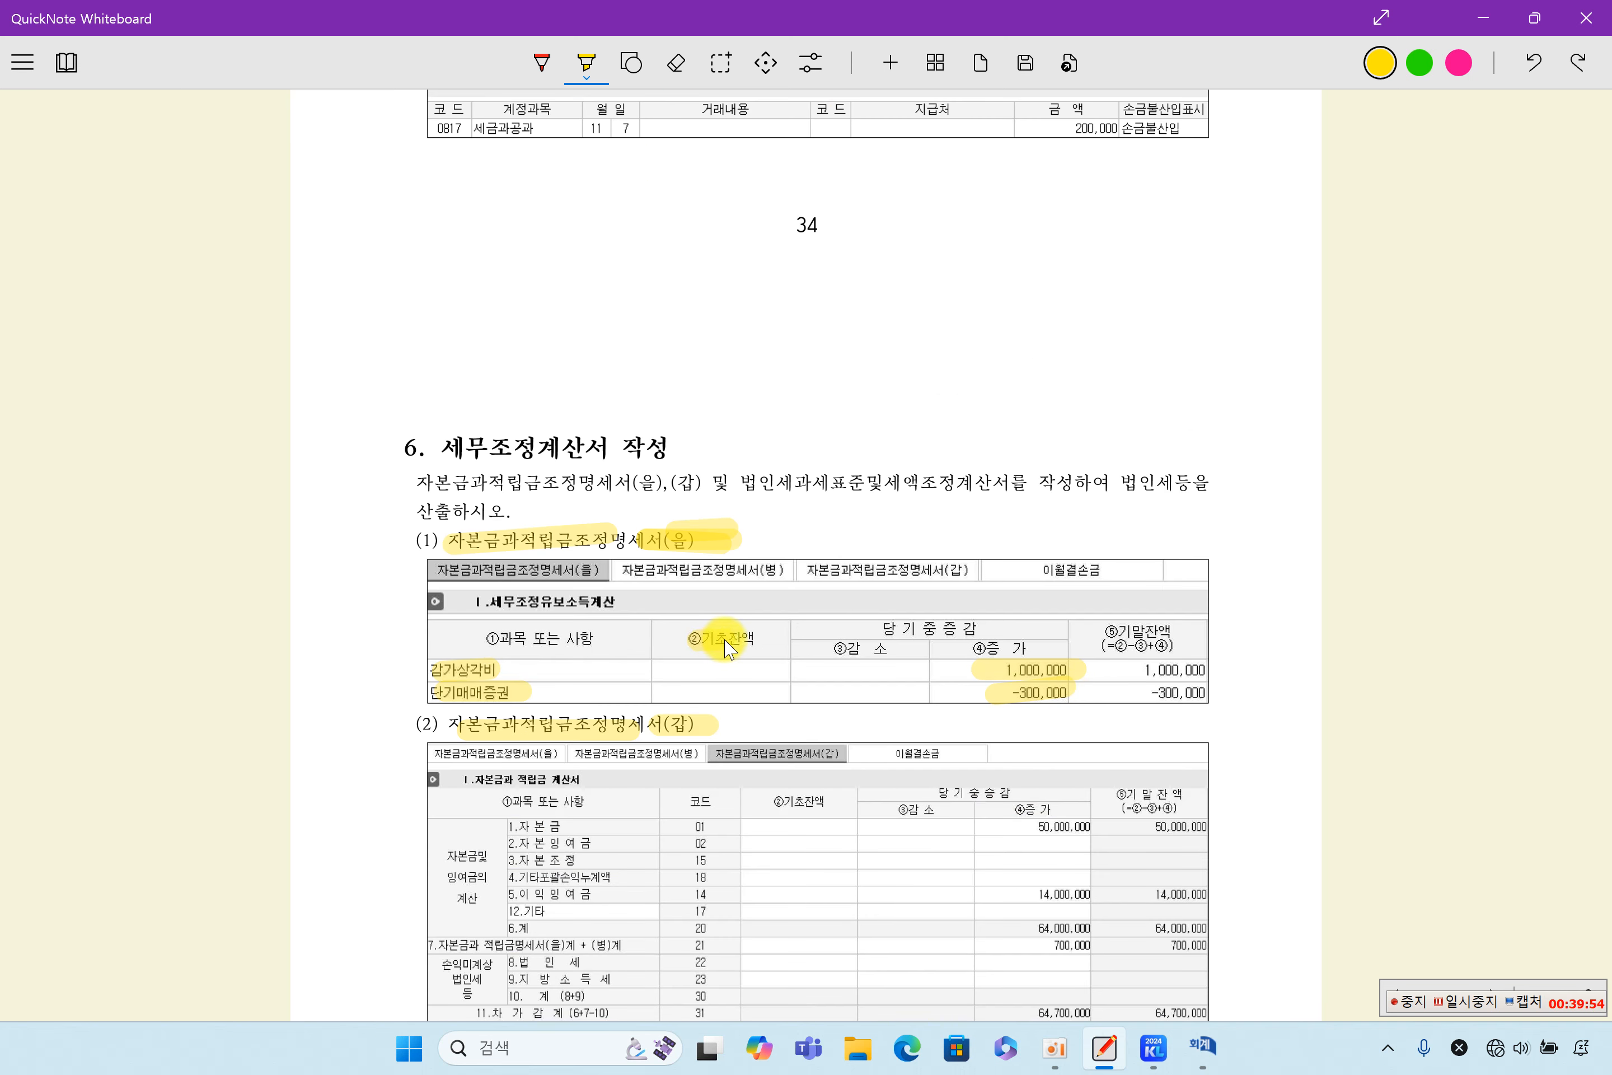
drag(725, 640, 1039, 647)
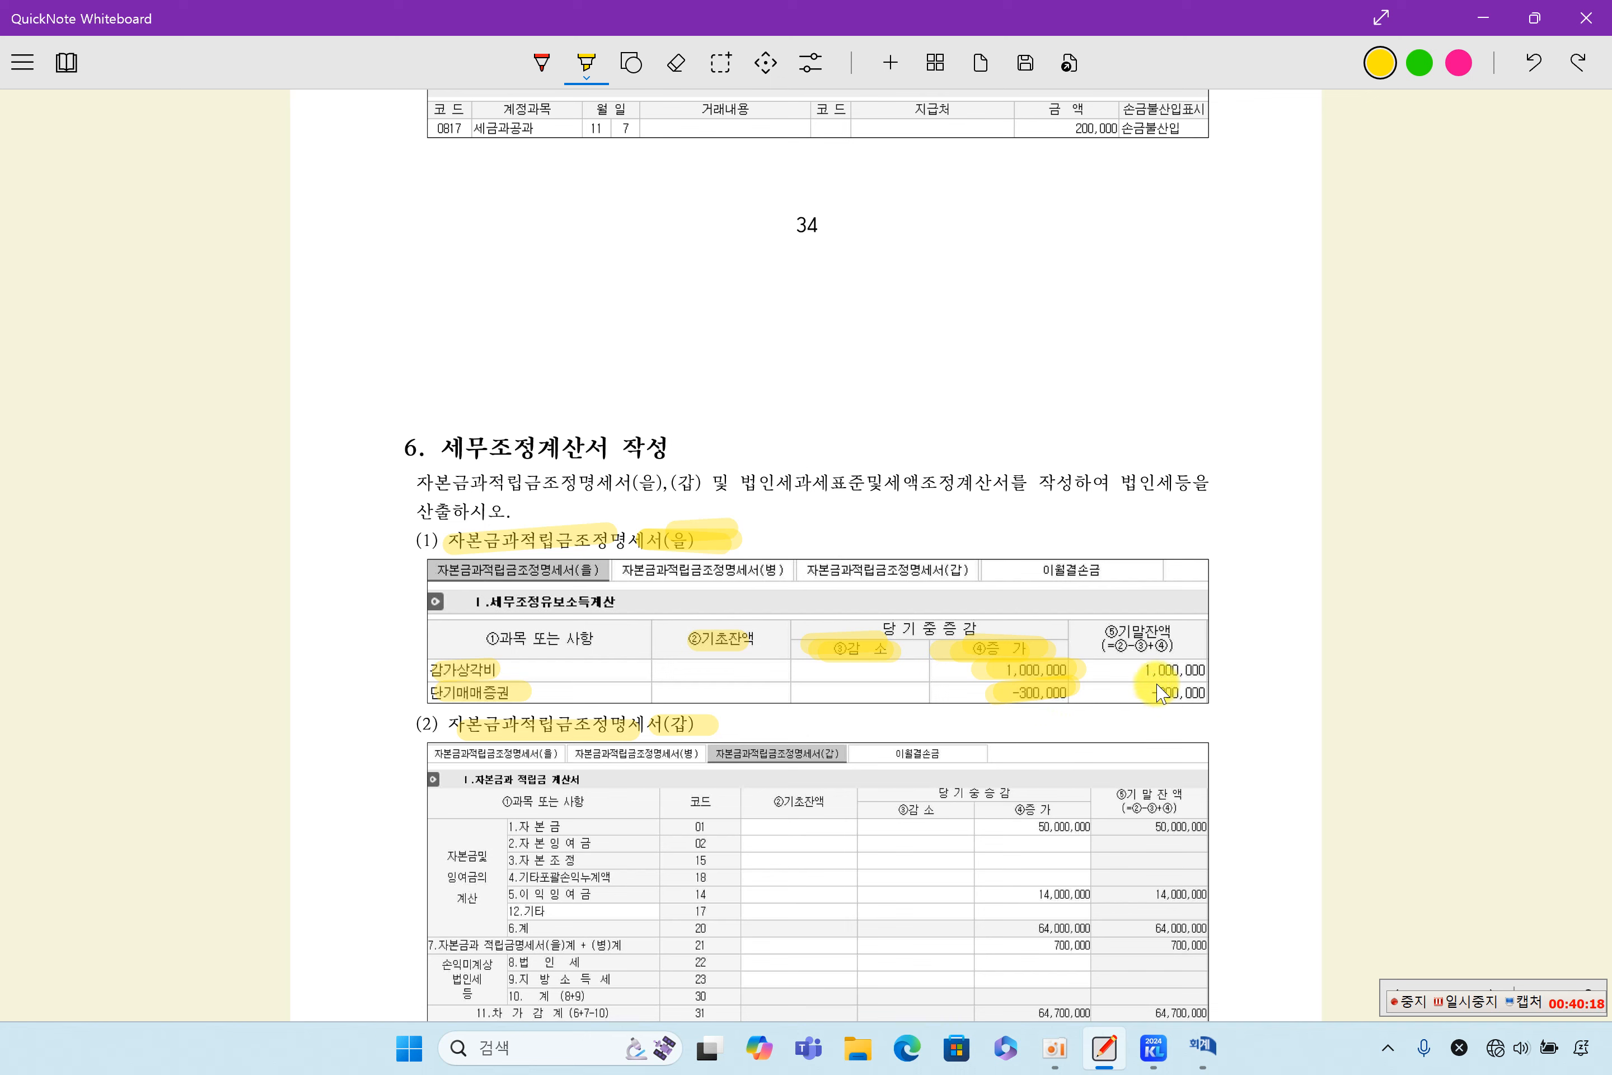
mouse_move(1139, 671)
mouse_down()
mouse_move(1193, 671)
mouse_move(1211, 700)
mouse_up()
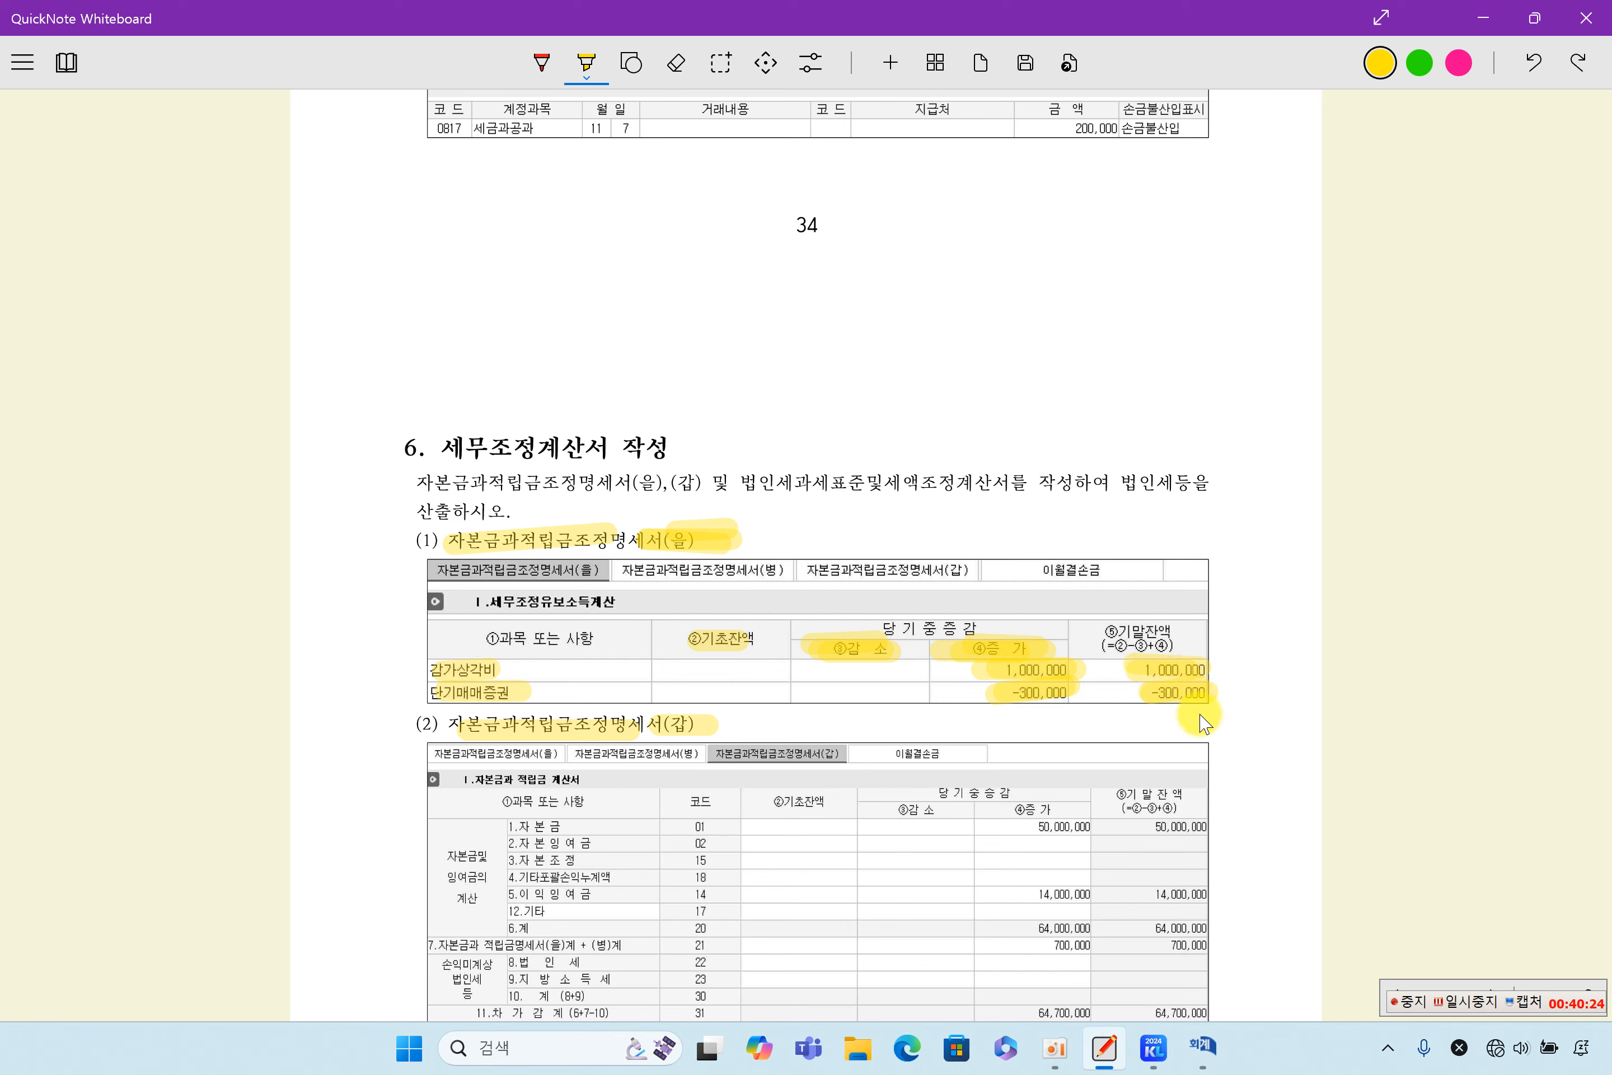
scroll(1204, 724, down, 3)
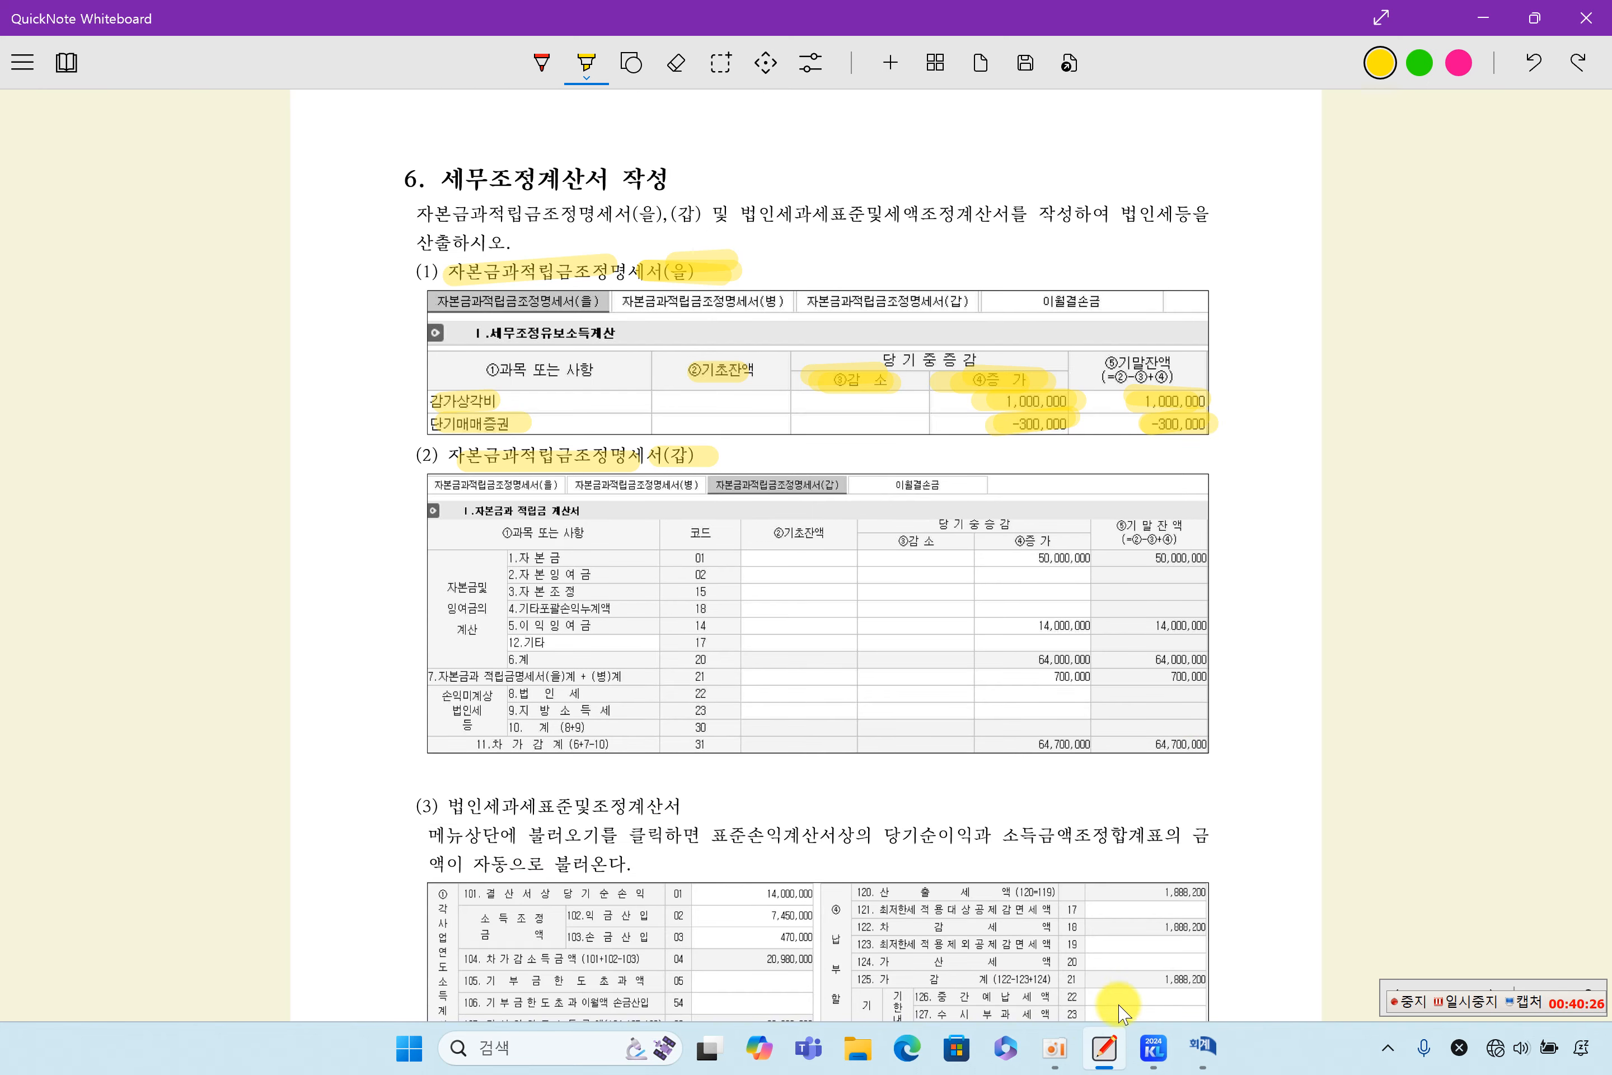
- Switch to 케이렙, open 자본금과적립금조정명세서 from 법인조정 II, and load the adjustment data into the (을) schedule
click(1148, 1048)
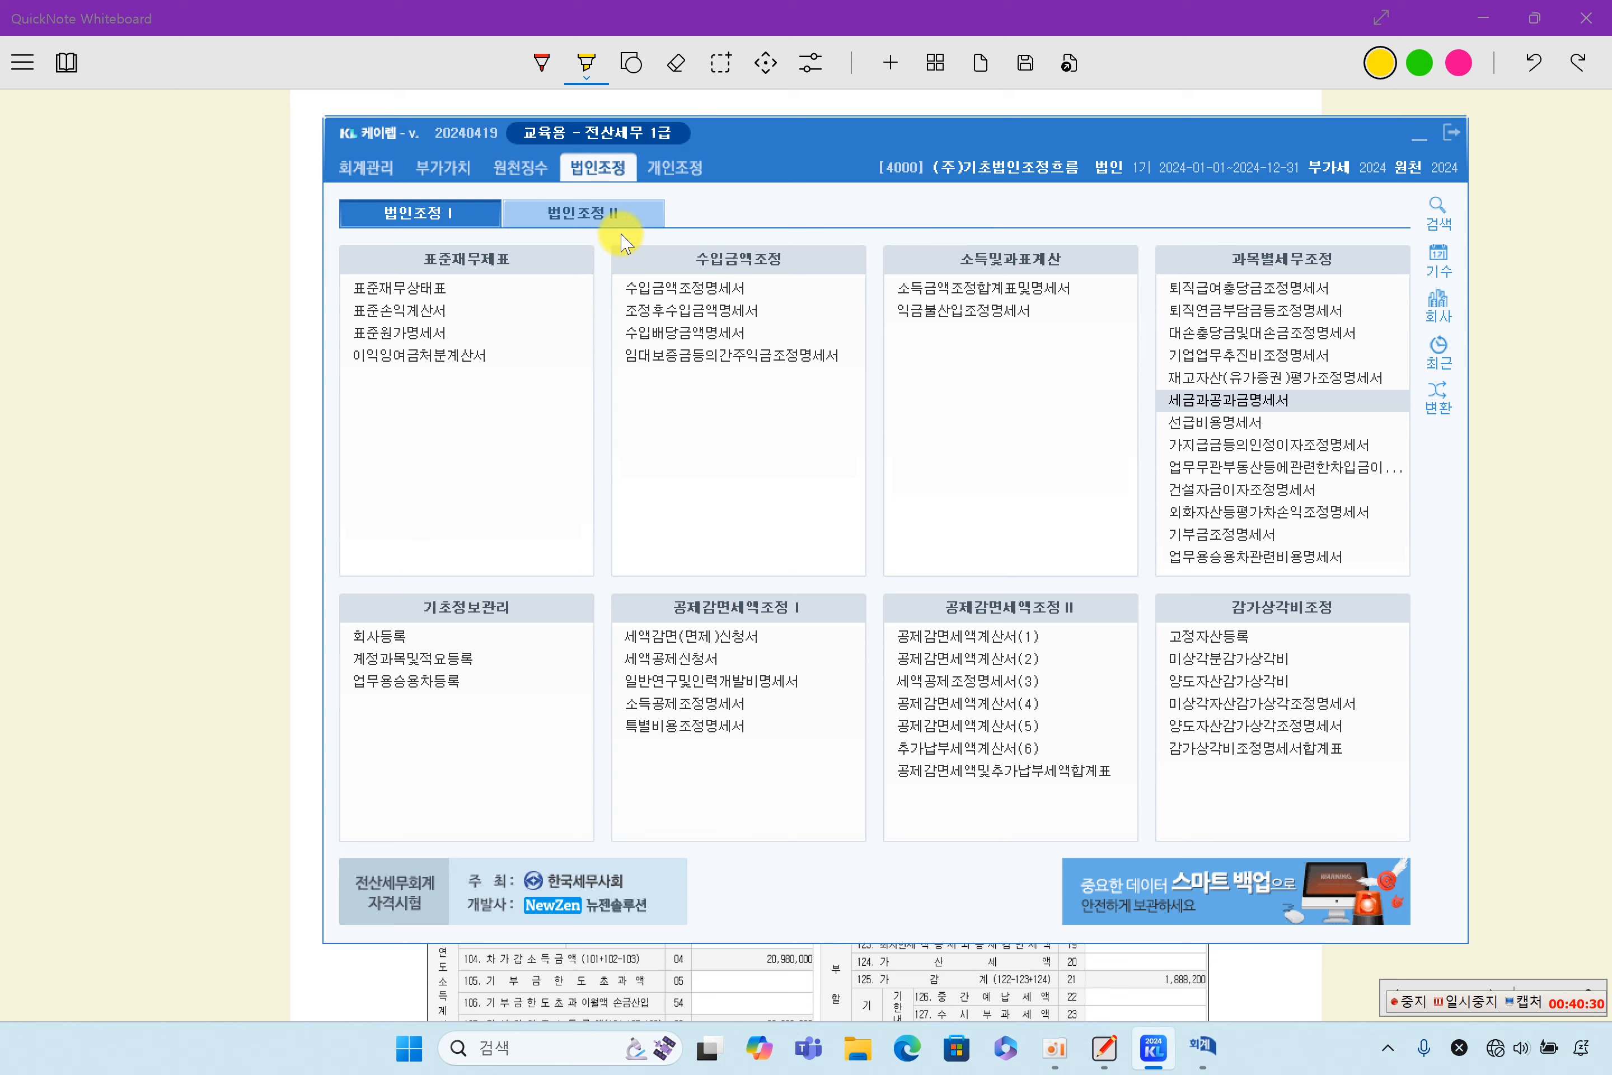
click(617, 218)
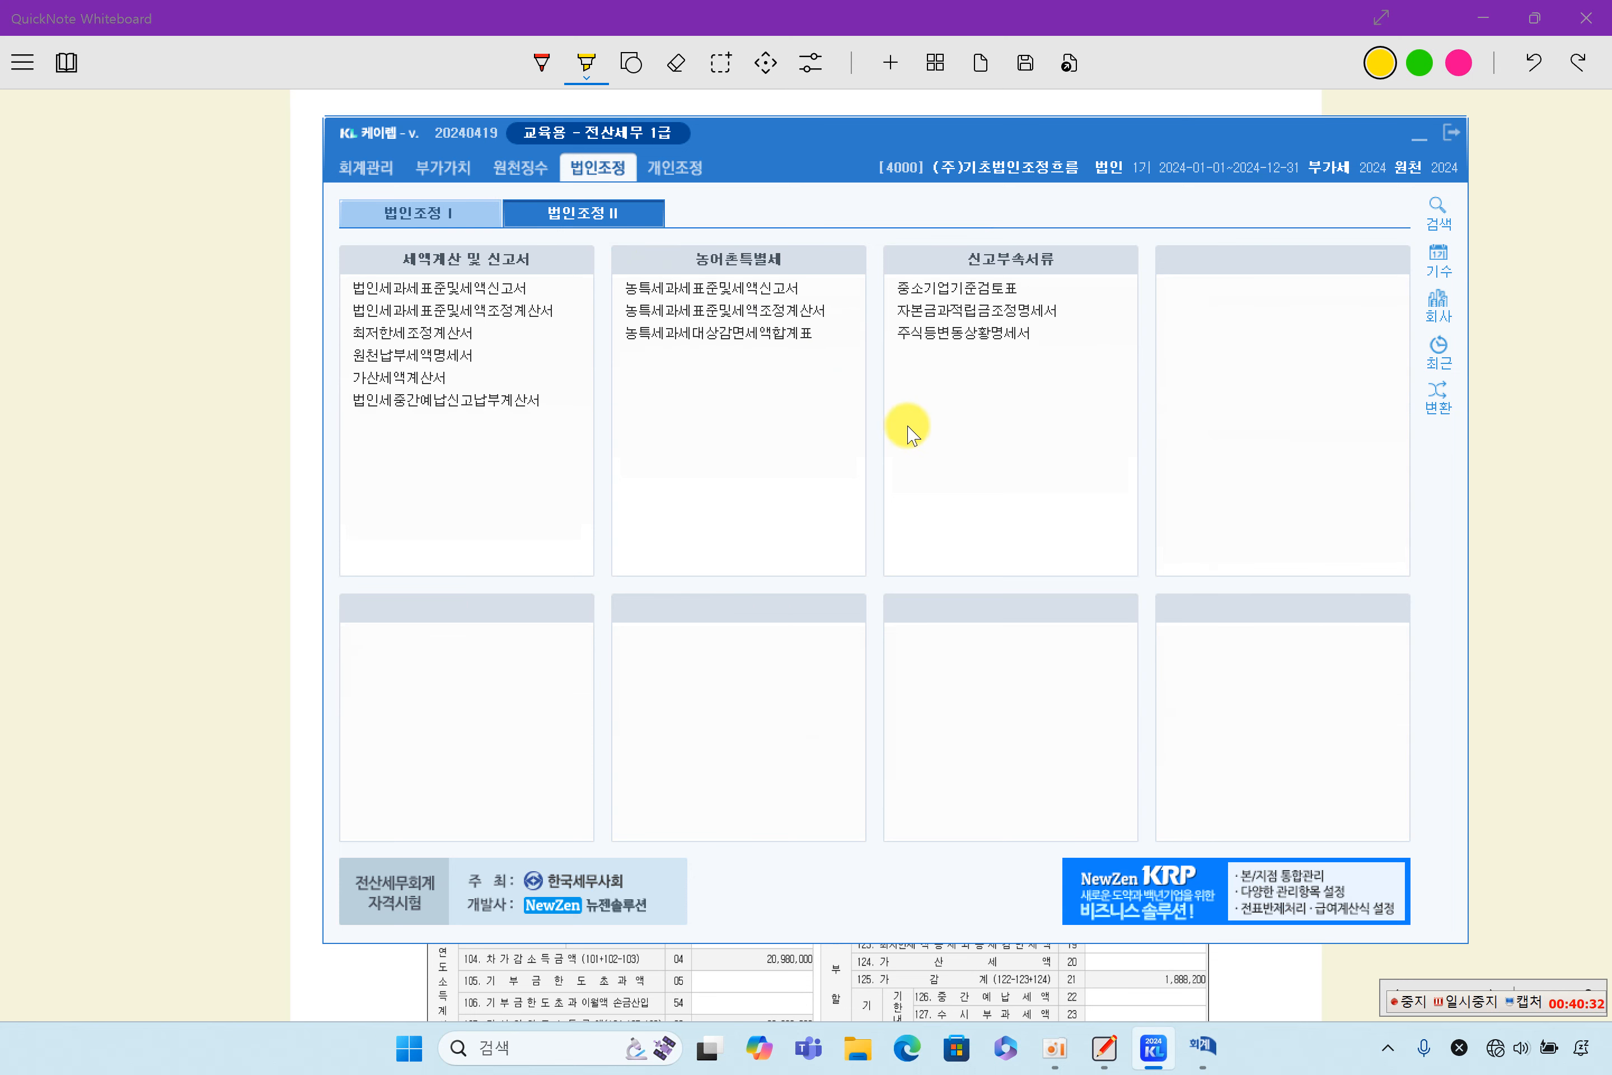
click(992, 315)
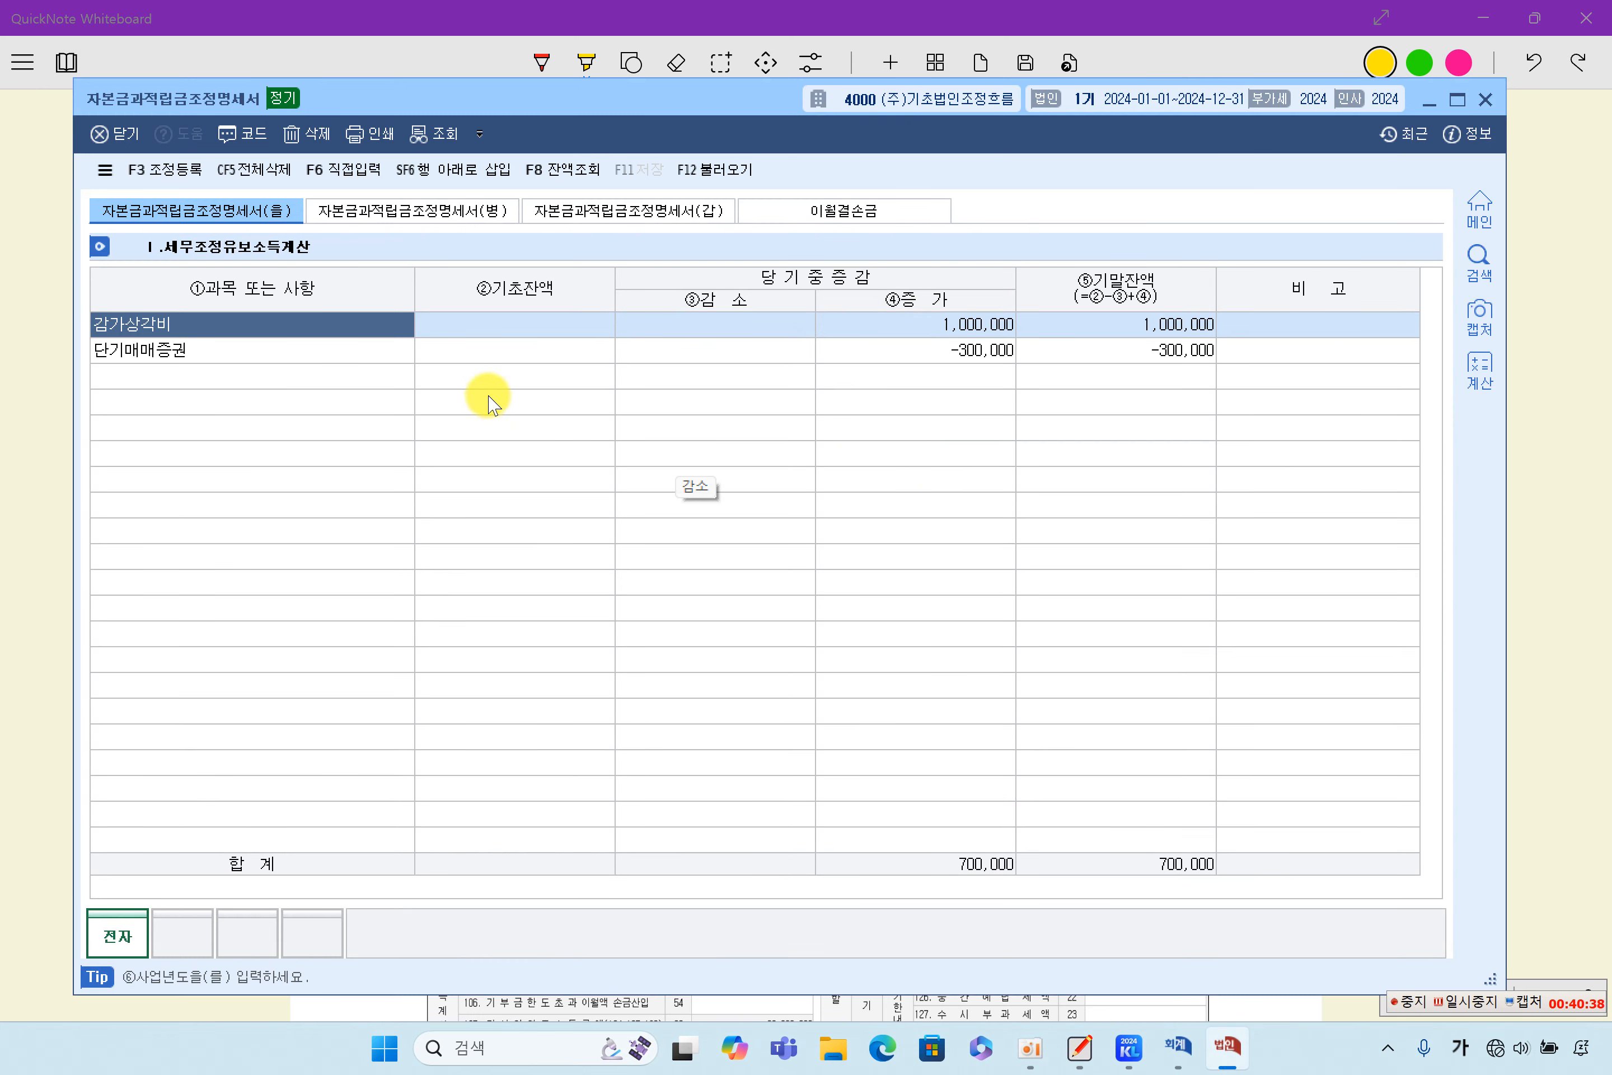
click(725, 169)
click(750, 598)
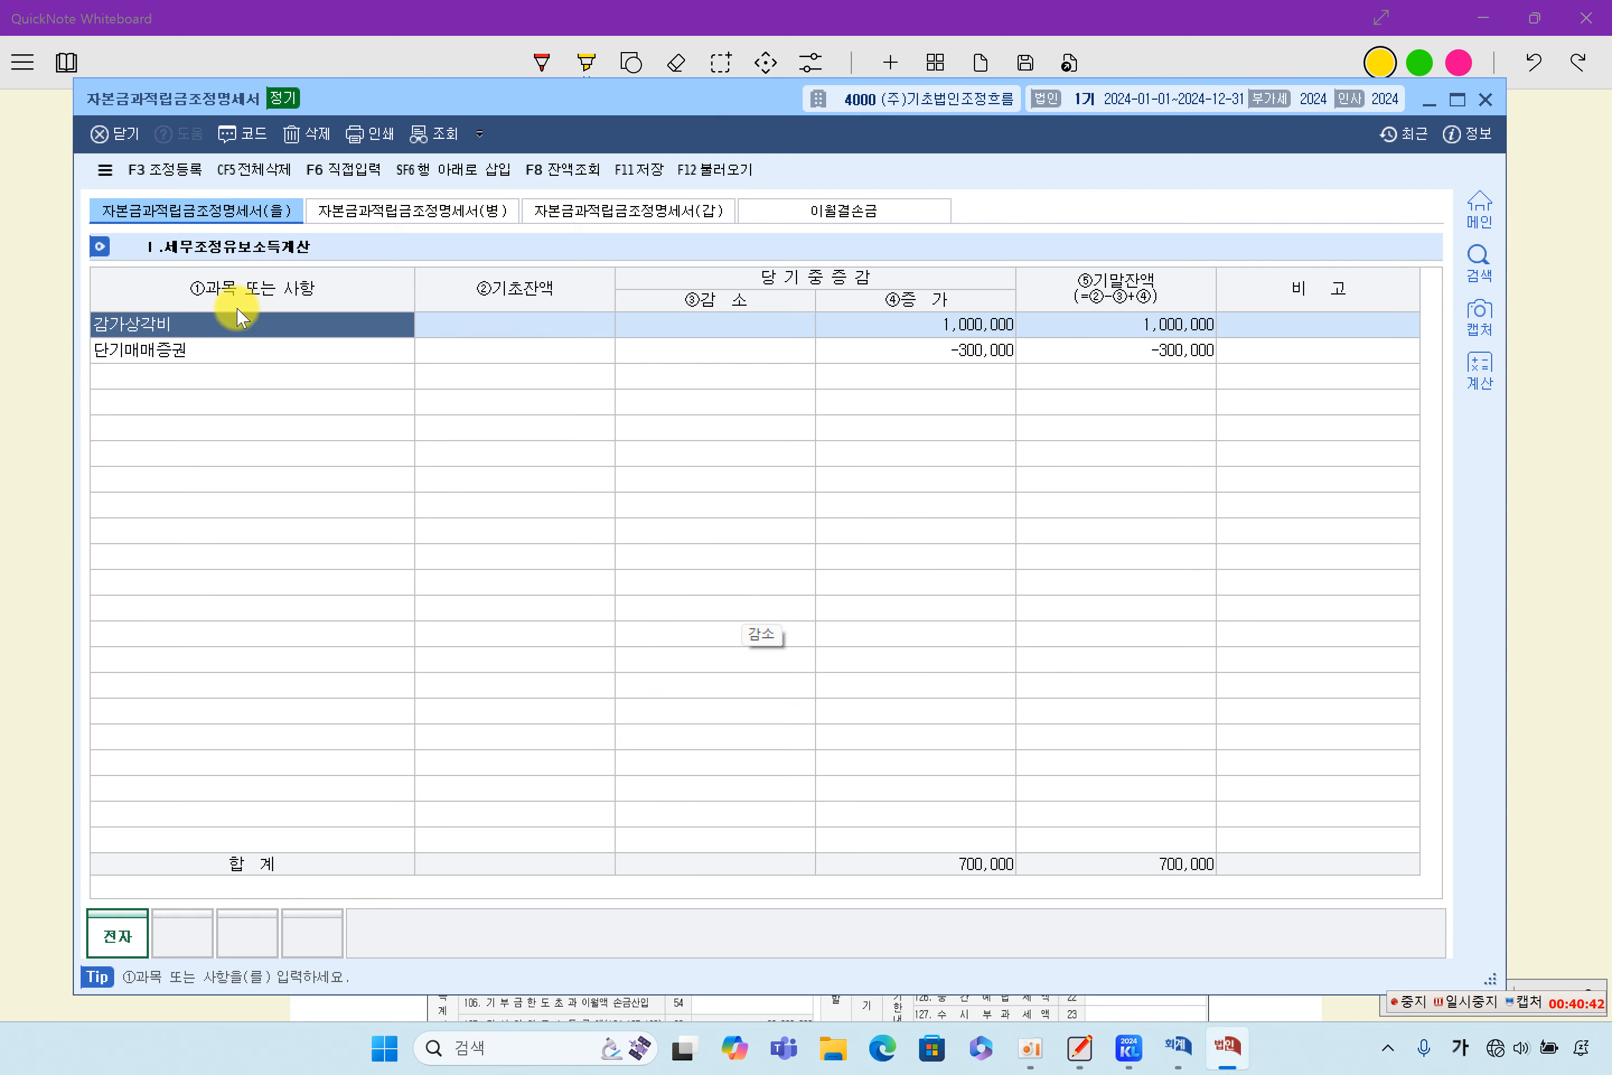
- Examine the 증가 and 기말잔액 amounts of 감가상각비 and 단기매매증권 in the (을) schedule
click(246, 347)
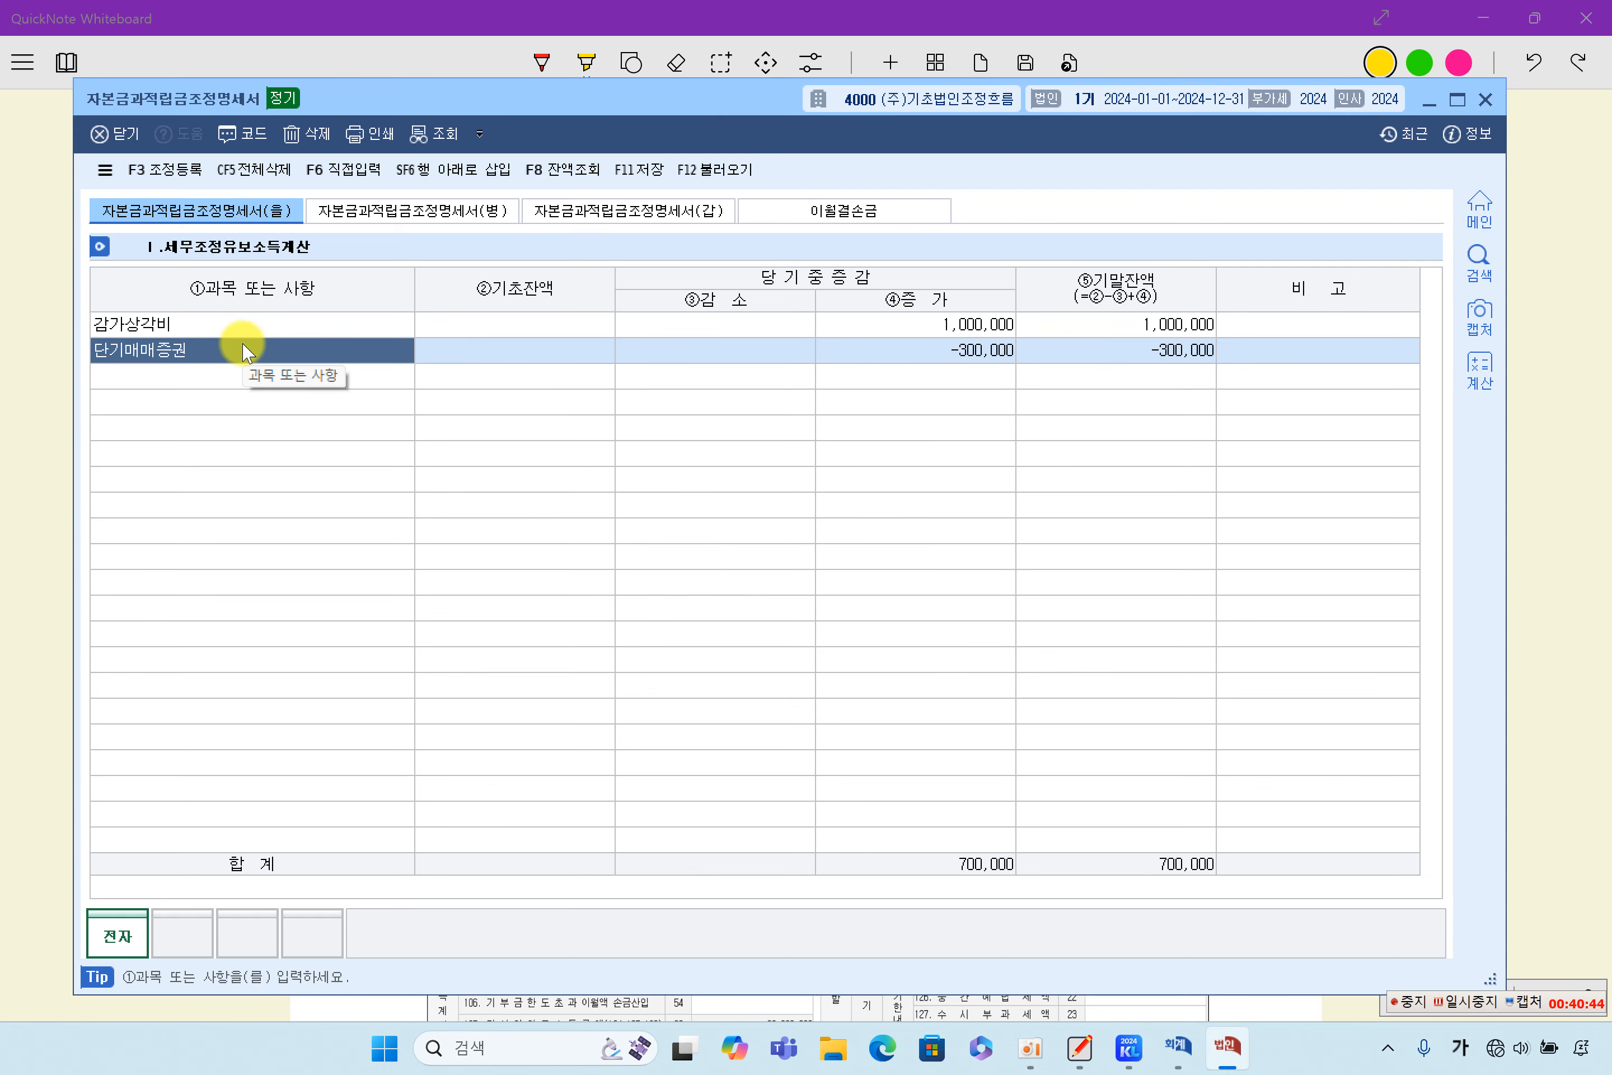
click(869, 325)
click(891, 351)
click(887, 326)
click(895, 355)
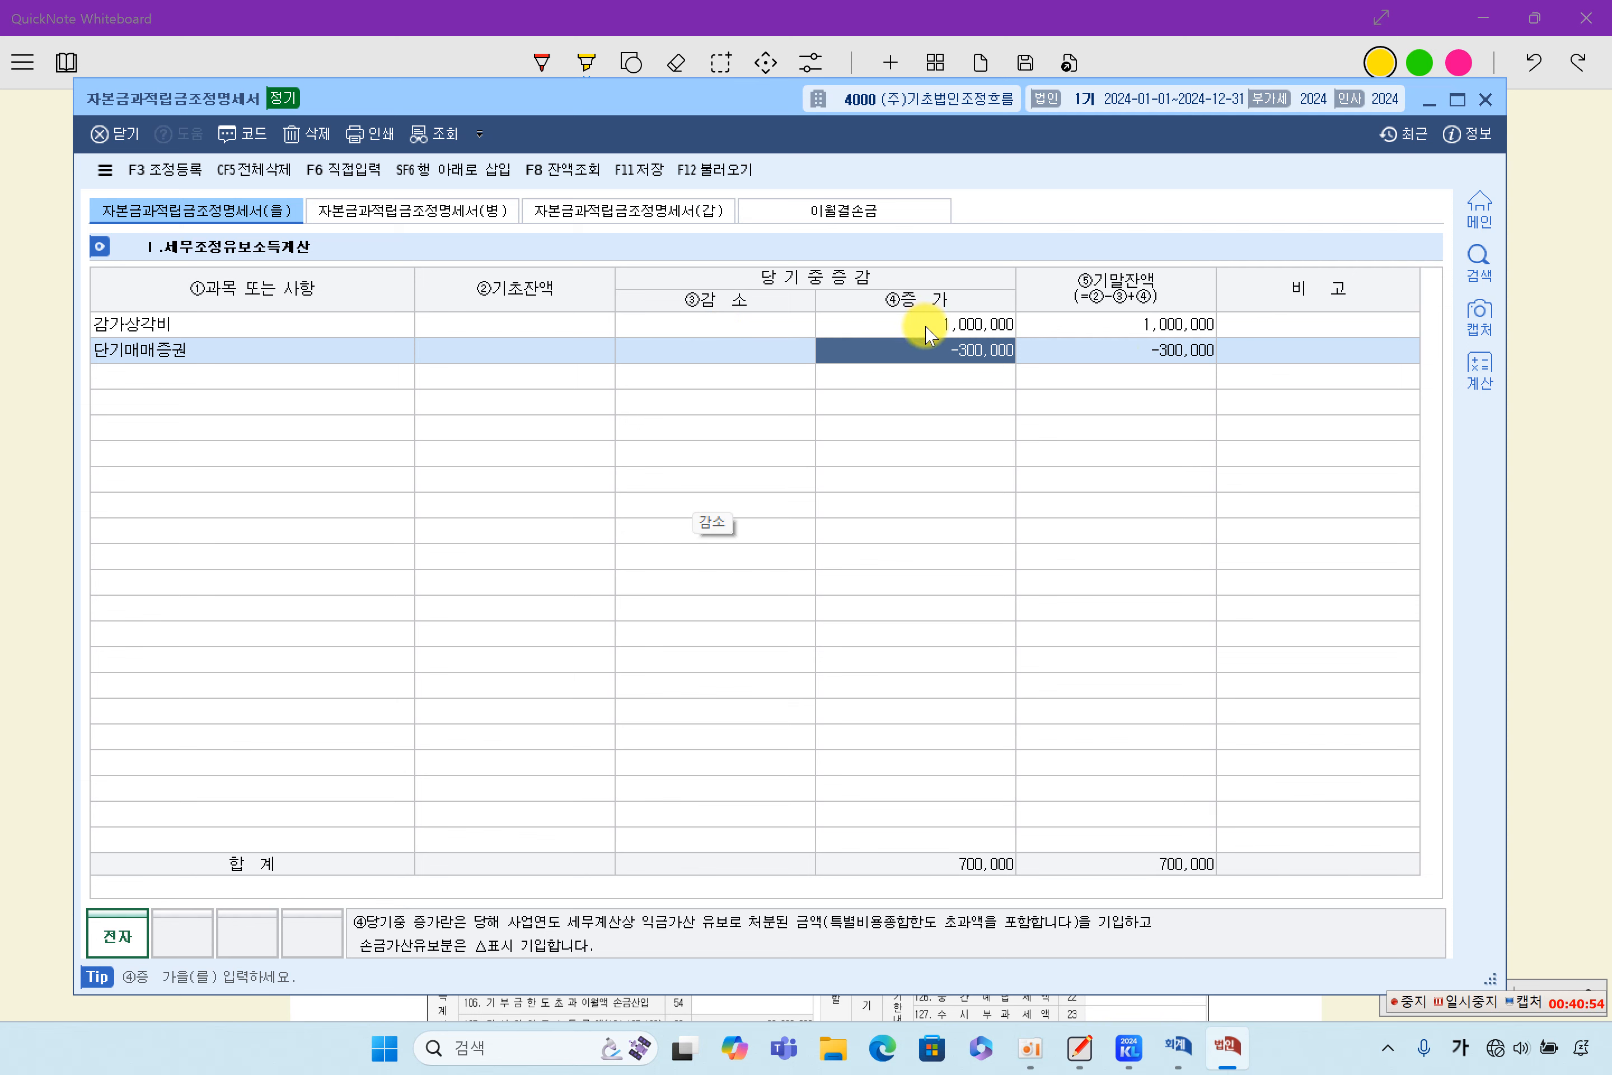
click(235, 359)
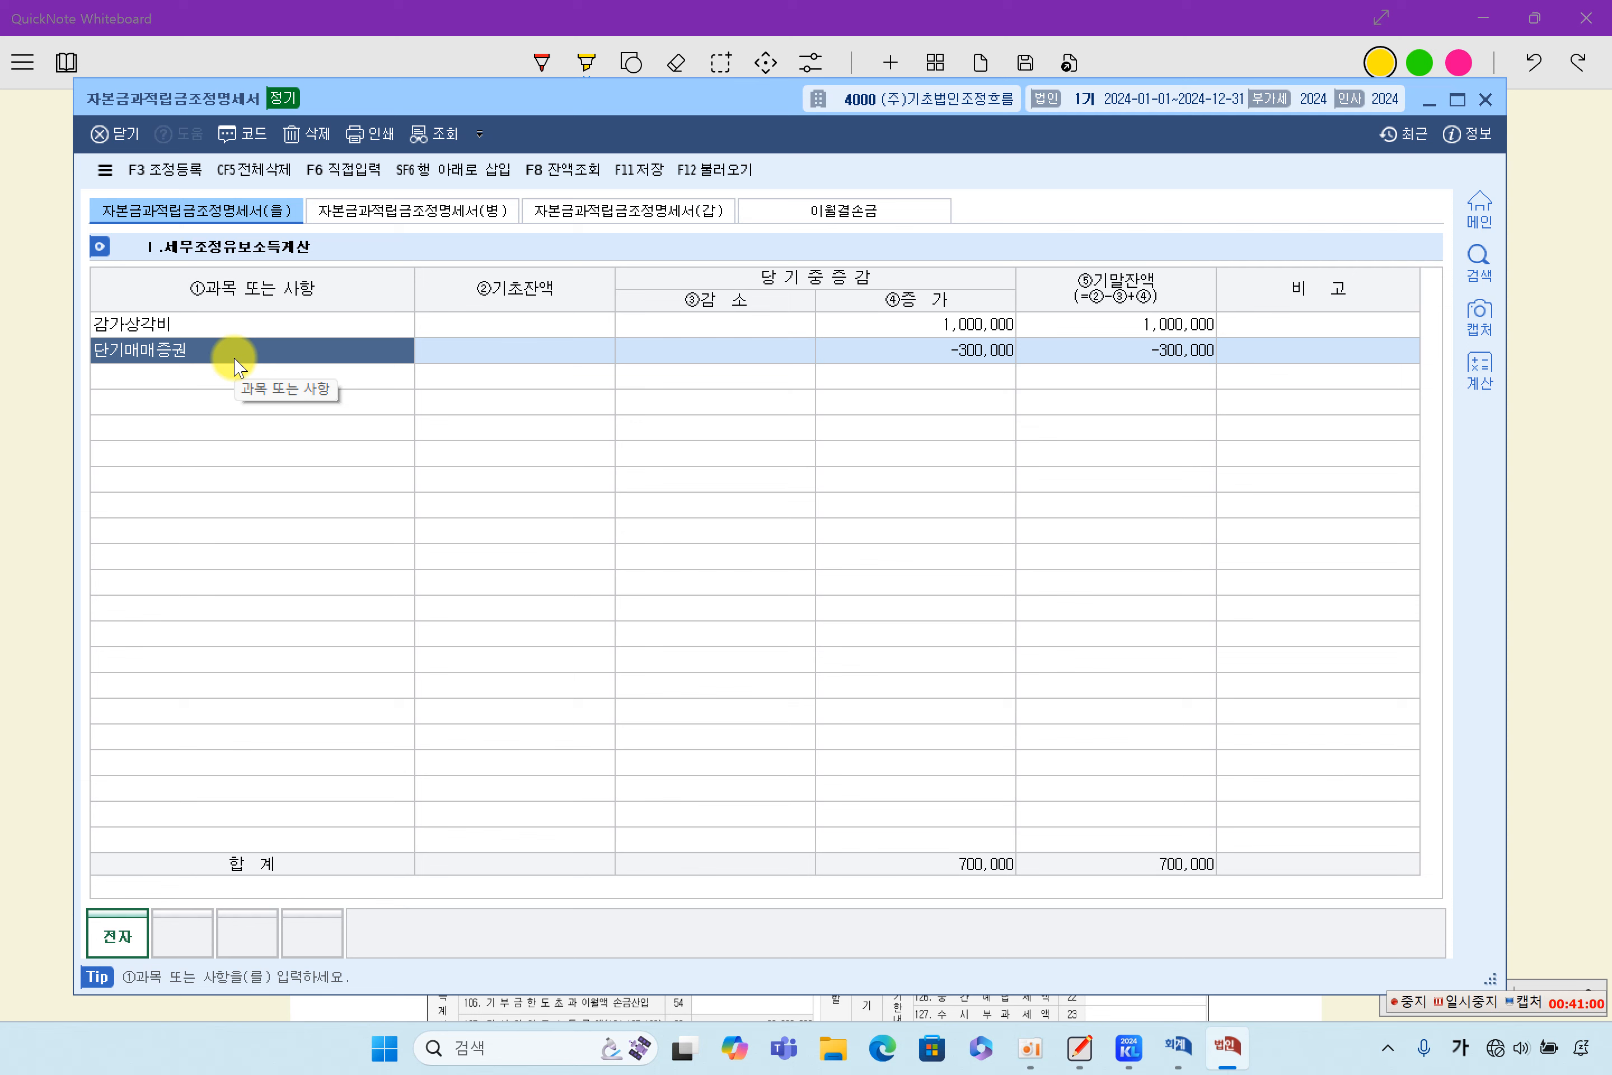
click(943, 352)
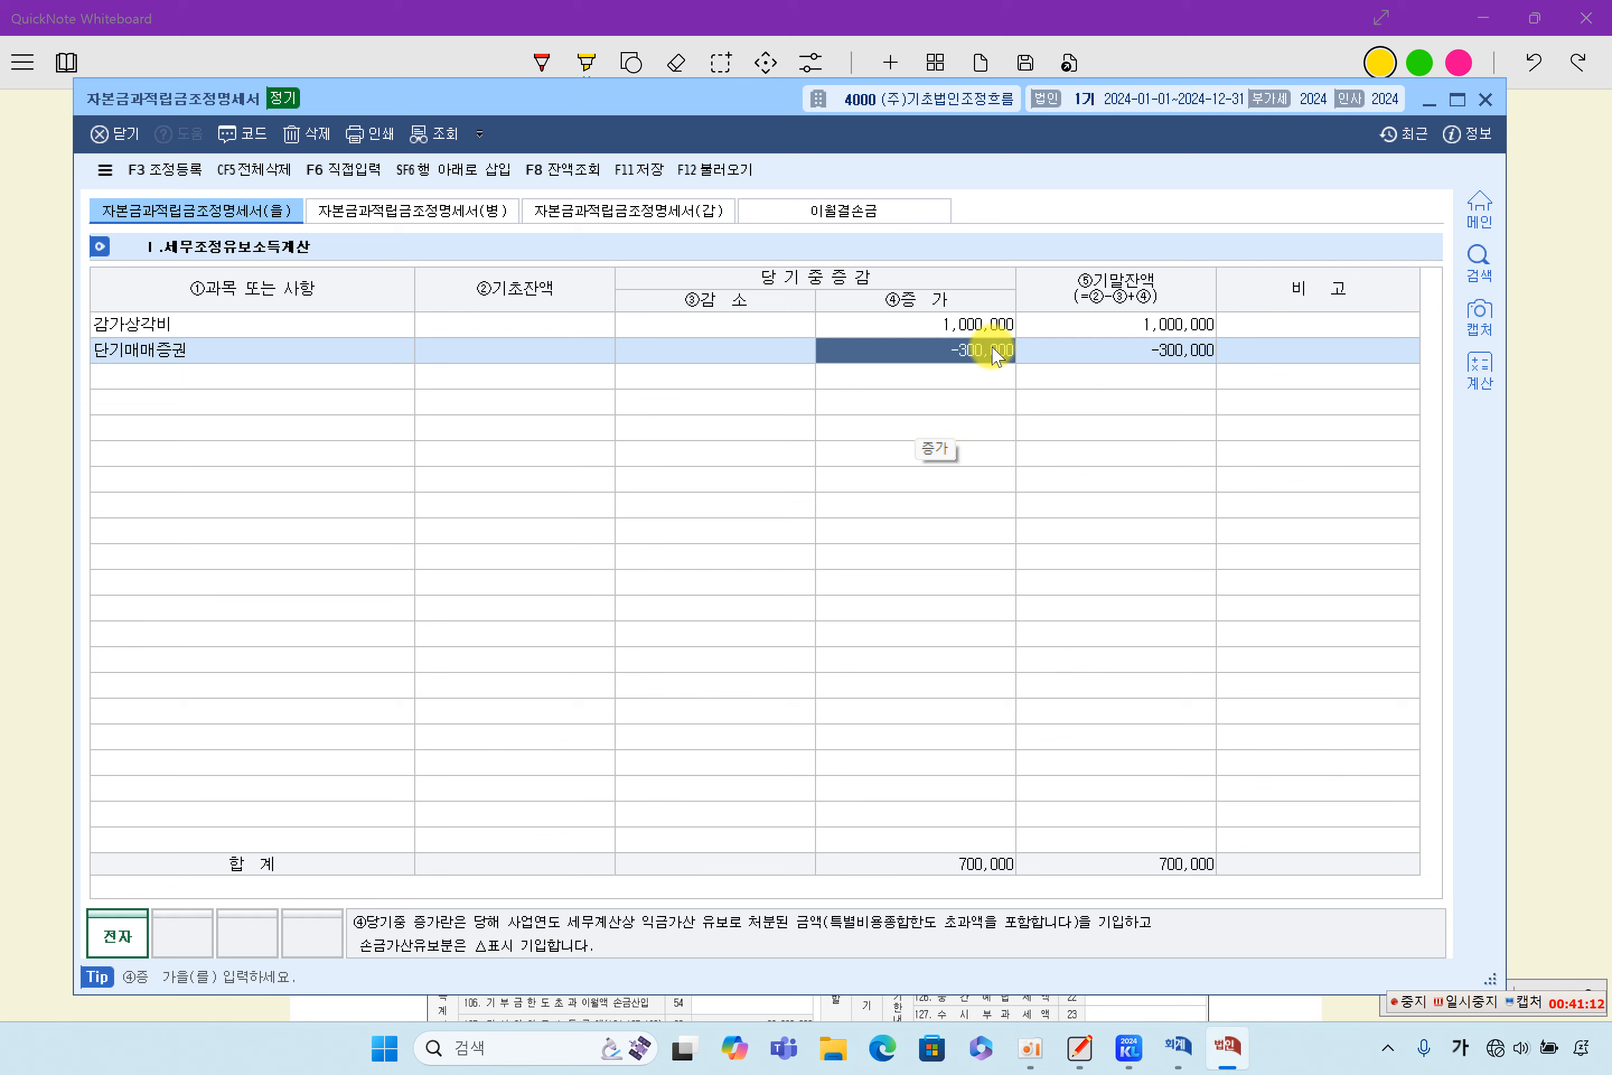
click(1125, 326)
click(1140, 359)
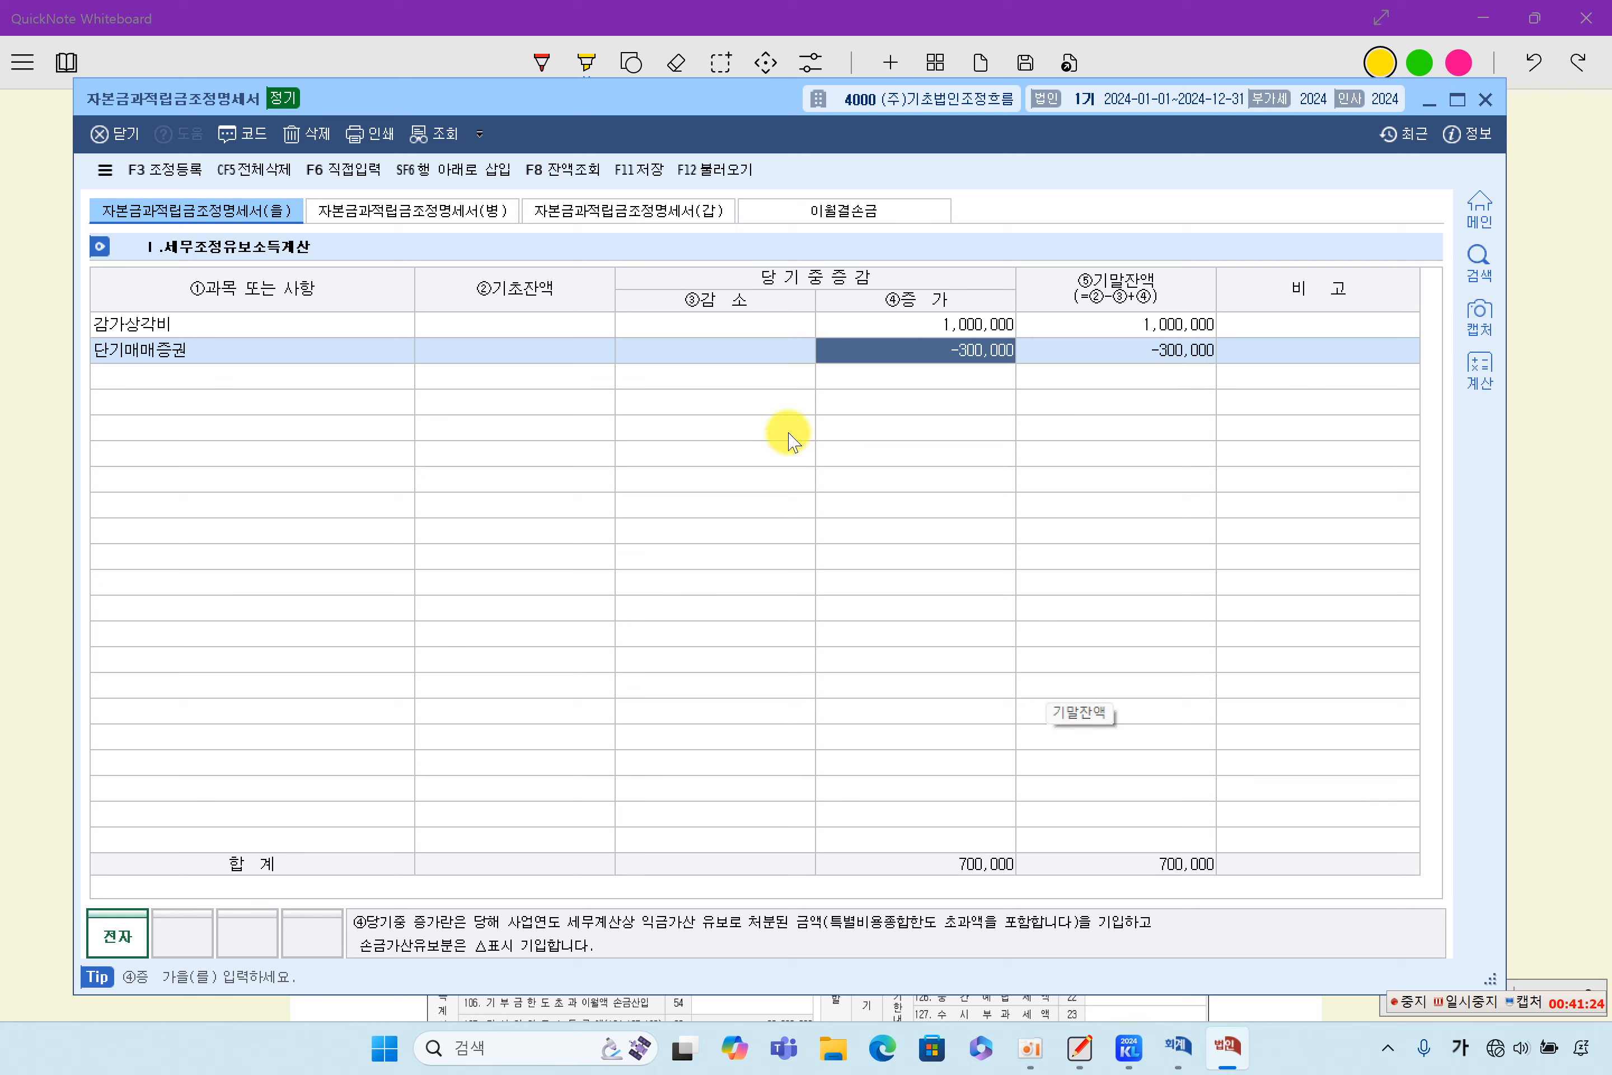
- Open the 자본금과적립금조정명세서(갑) and check the 증가 amounts for 자본금 and 이익잉여금
click(684, 222)
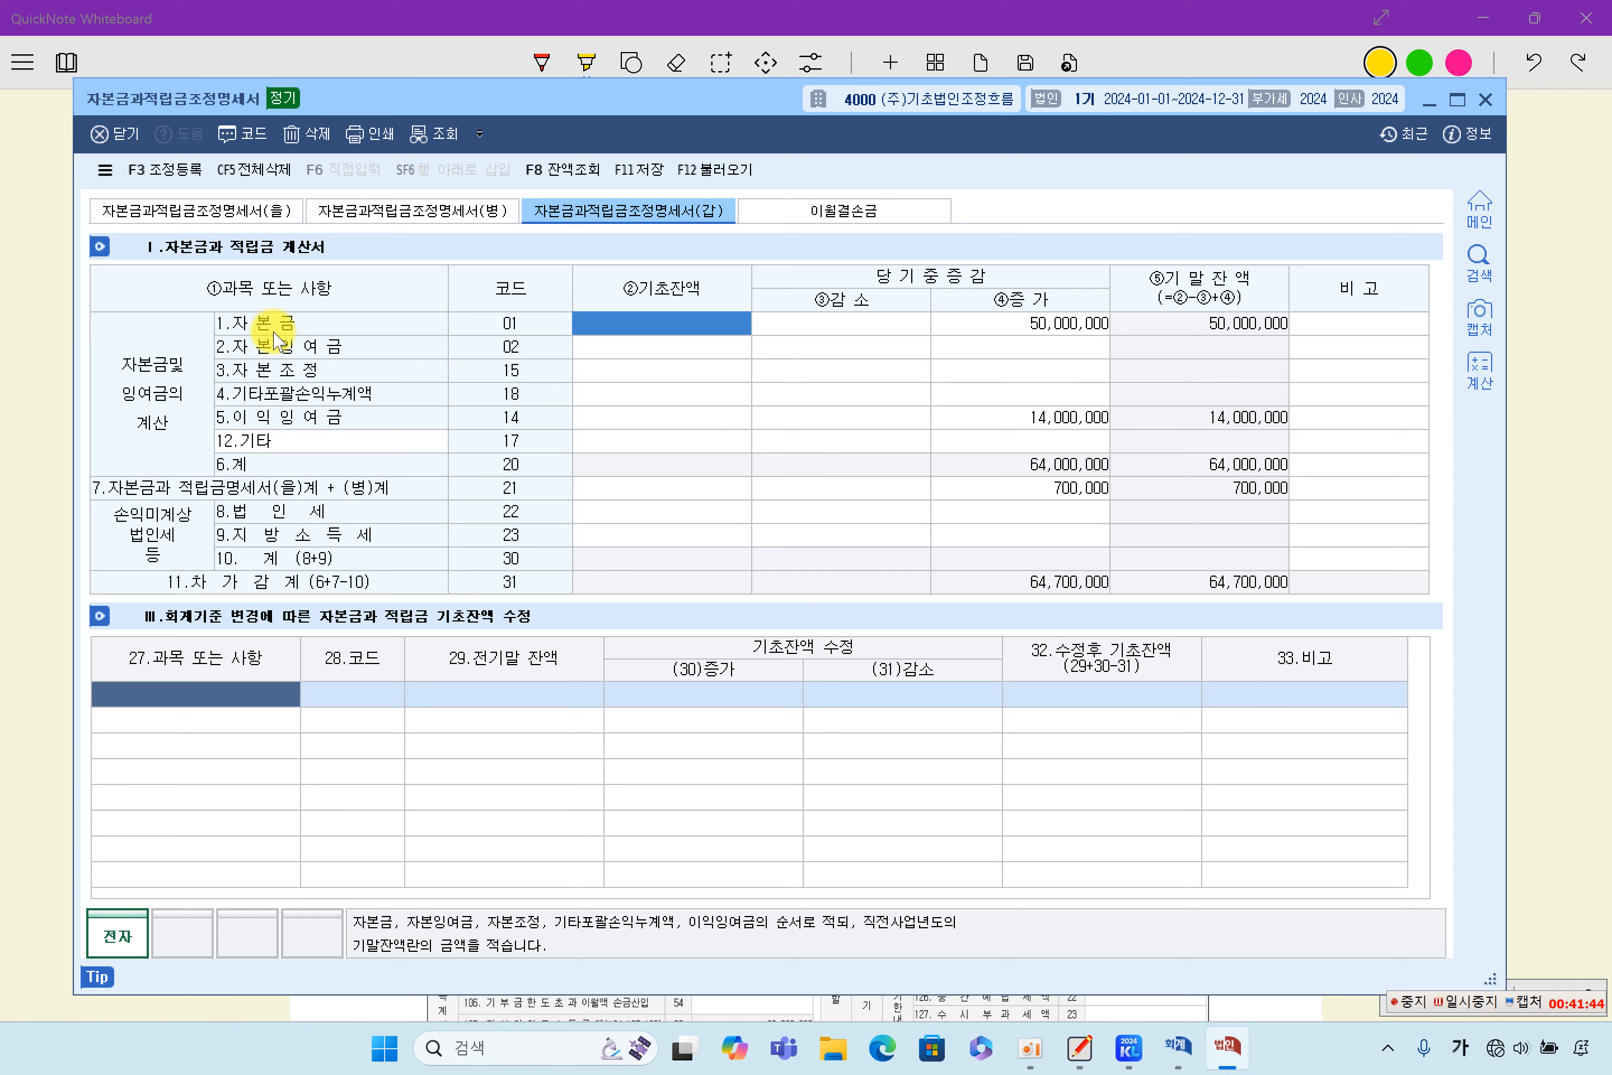
click(1038, 327)
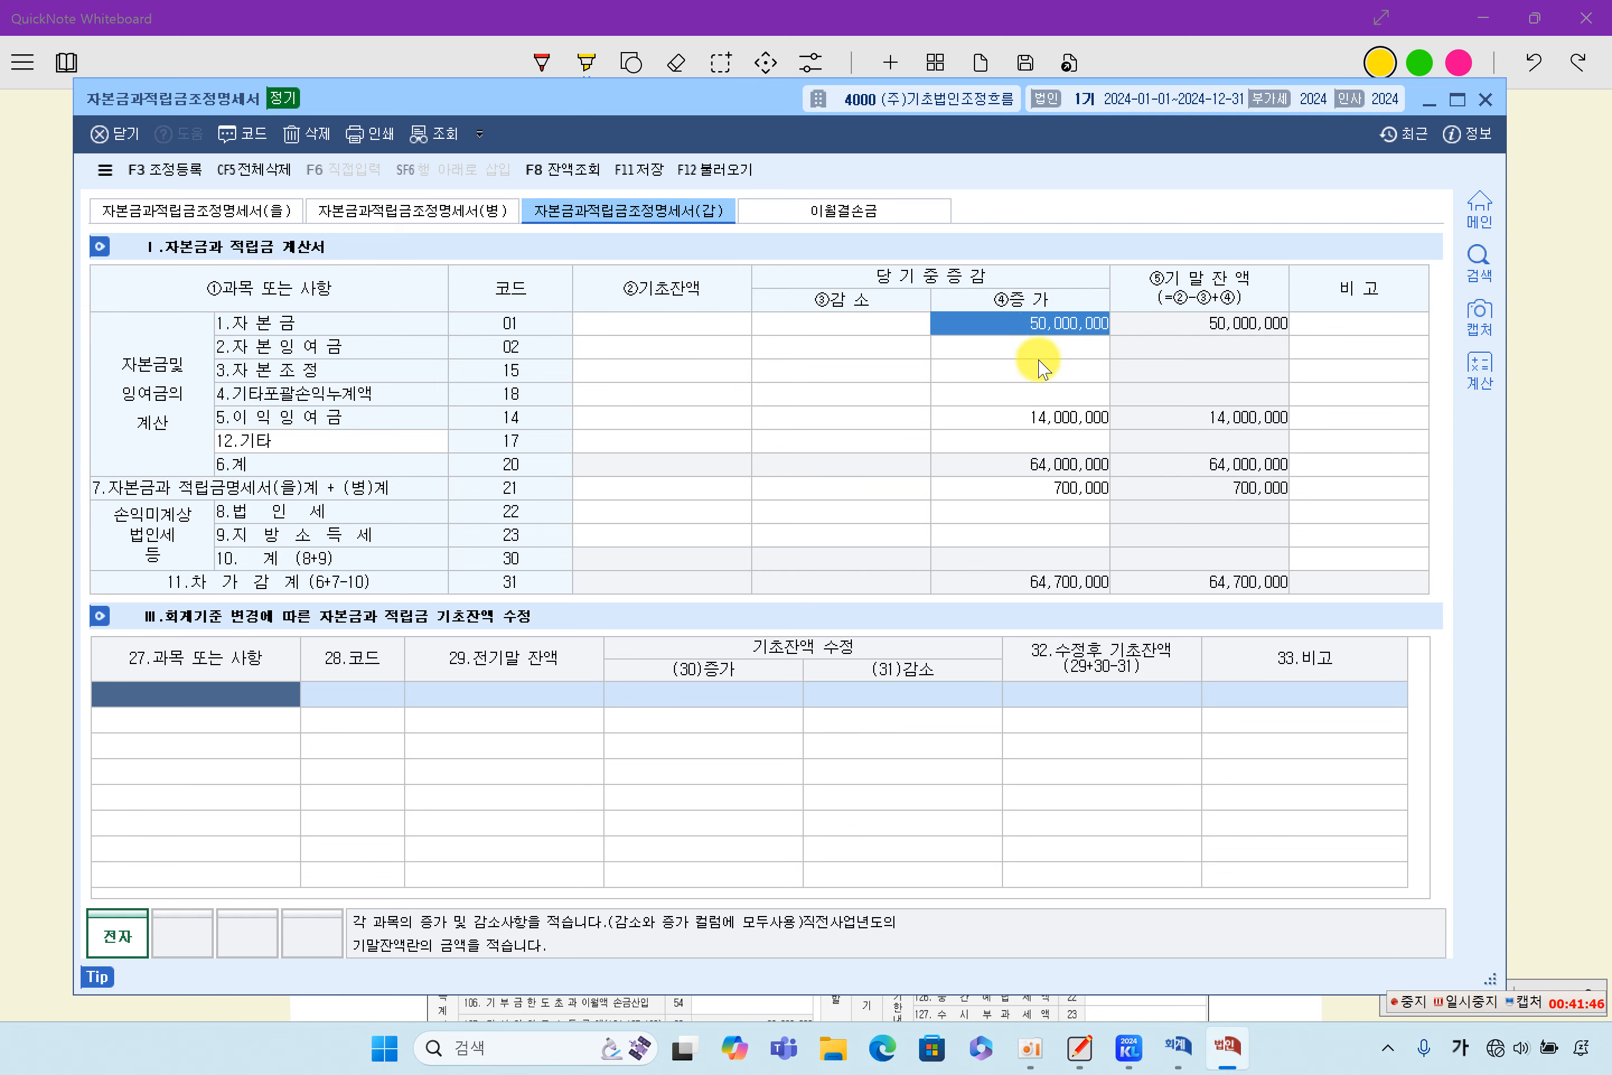
click(1053, 418)
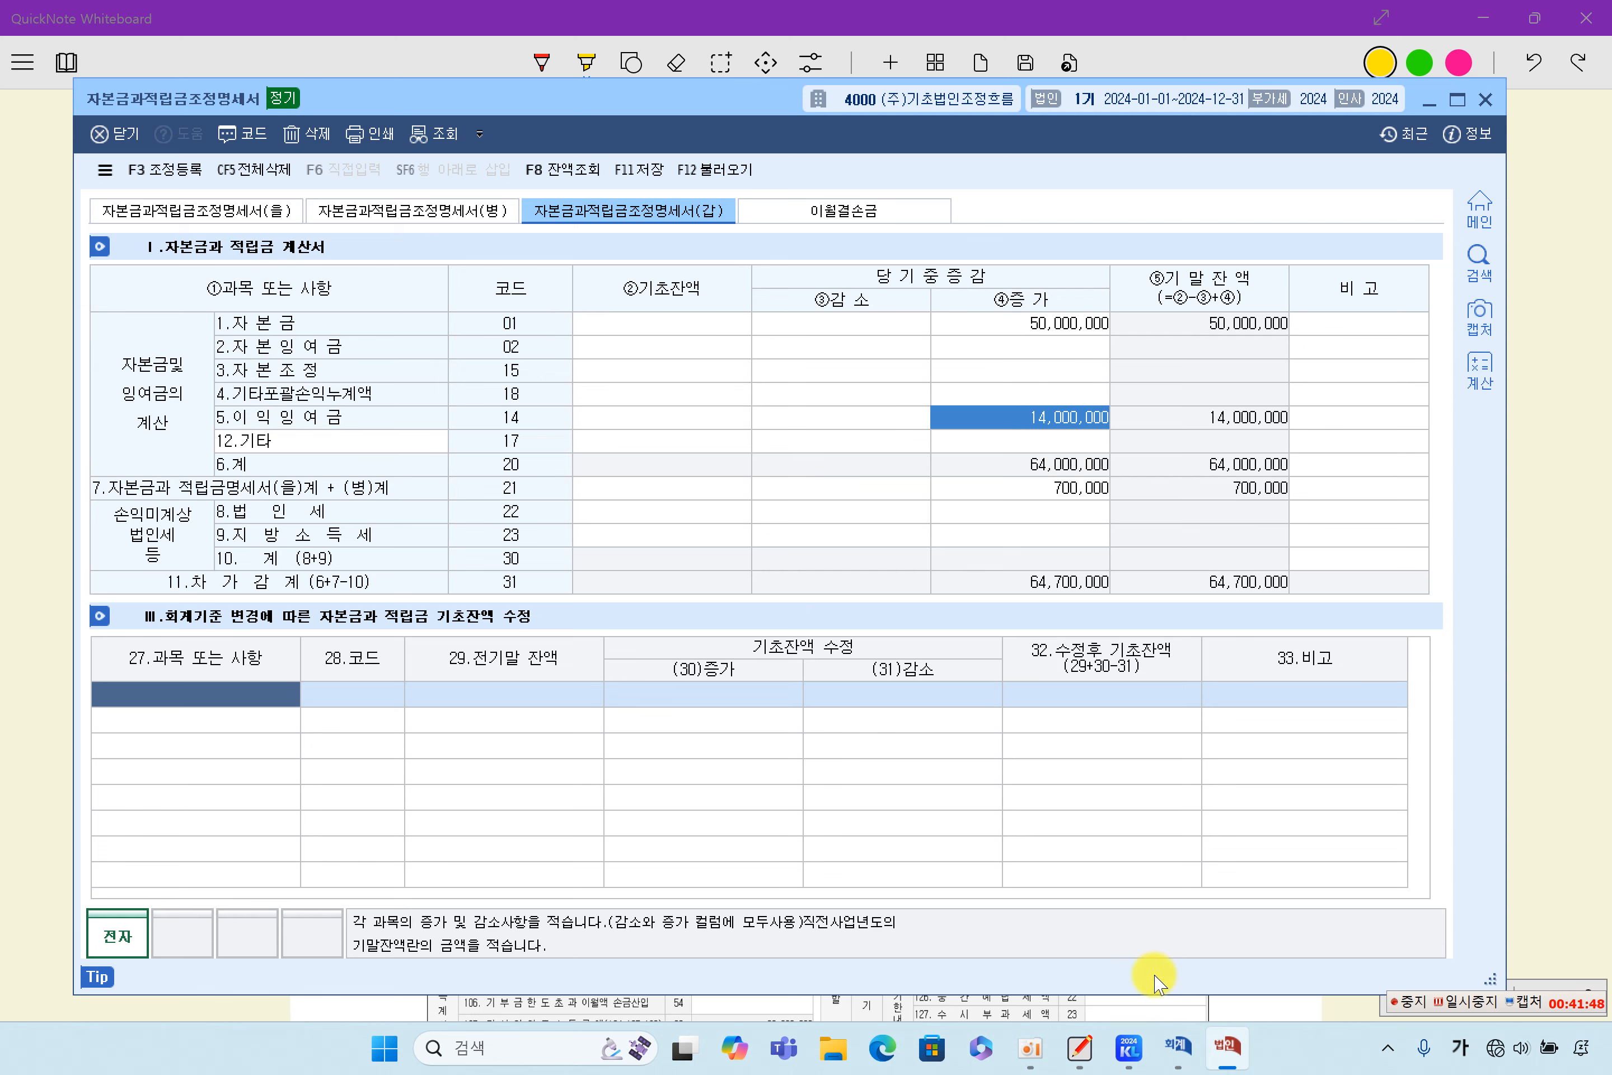
- Open the December 2024 재무상태표, check the 자본금, 이익잉여금 and 자본총계 amounts, and minimize it
click(1129, 1047)
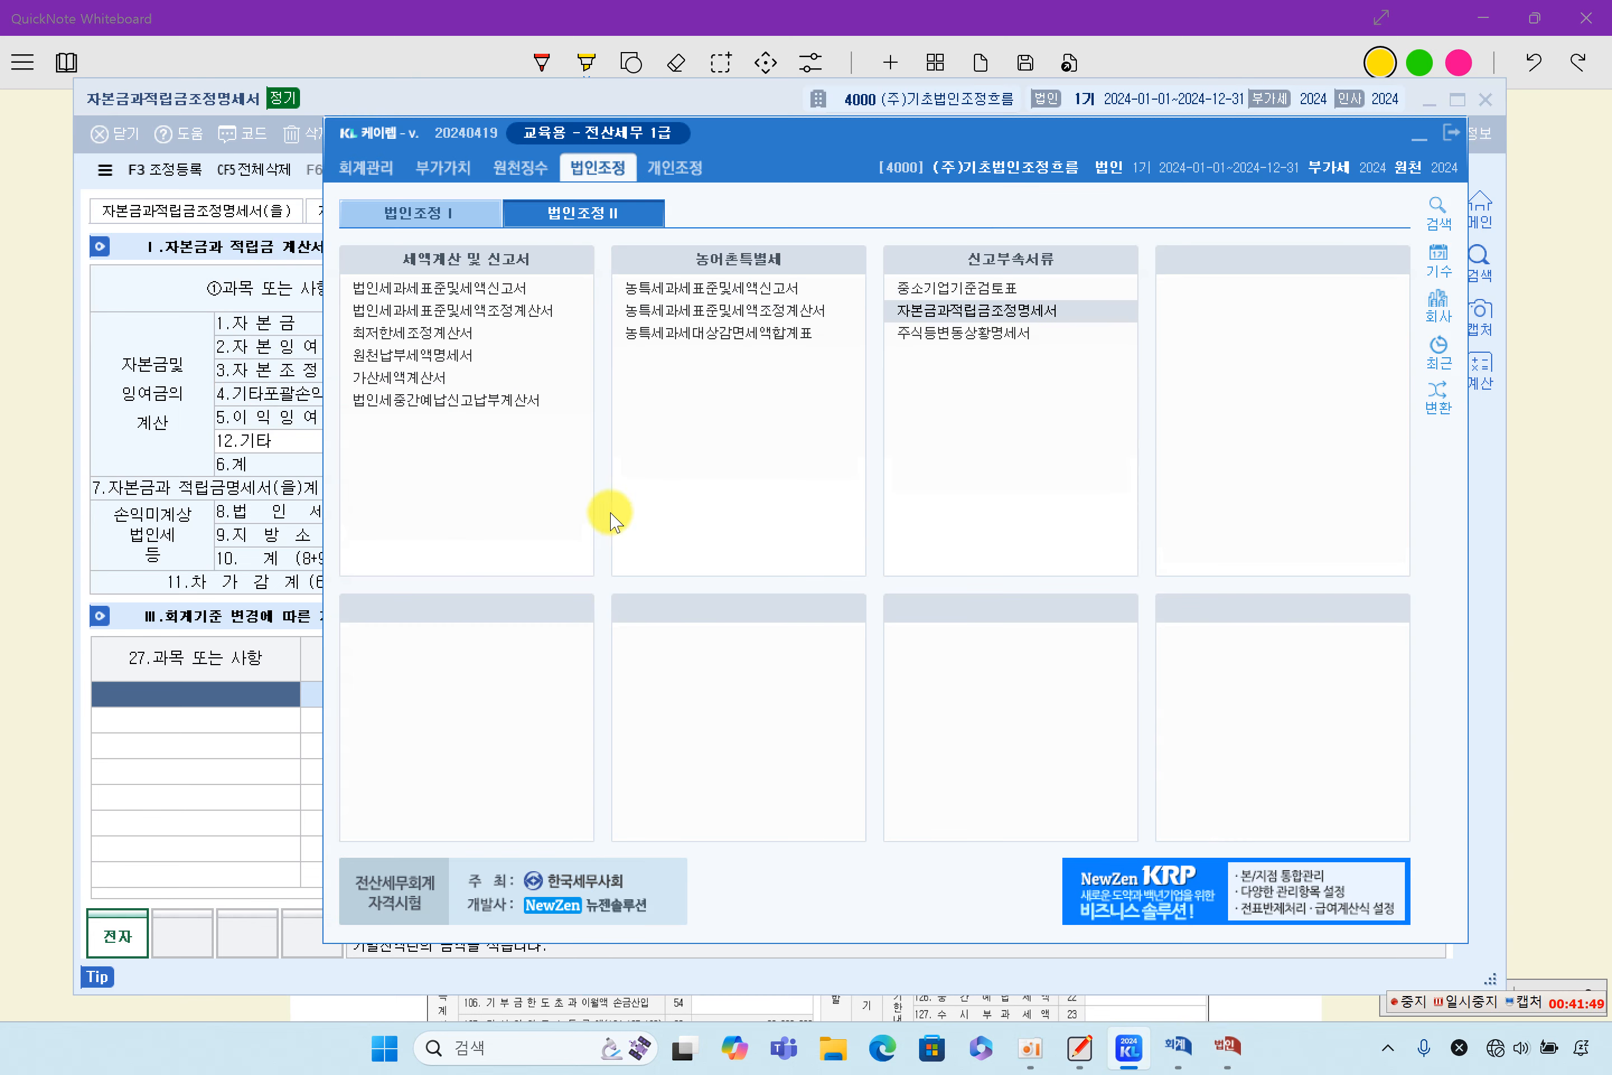
click(366, 168)
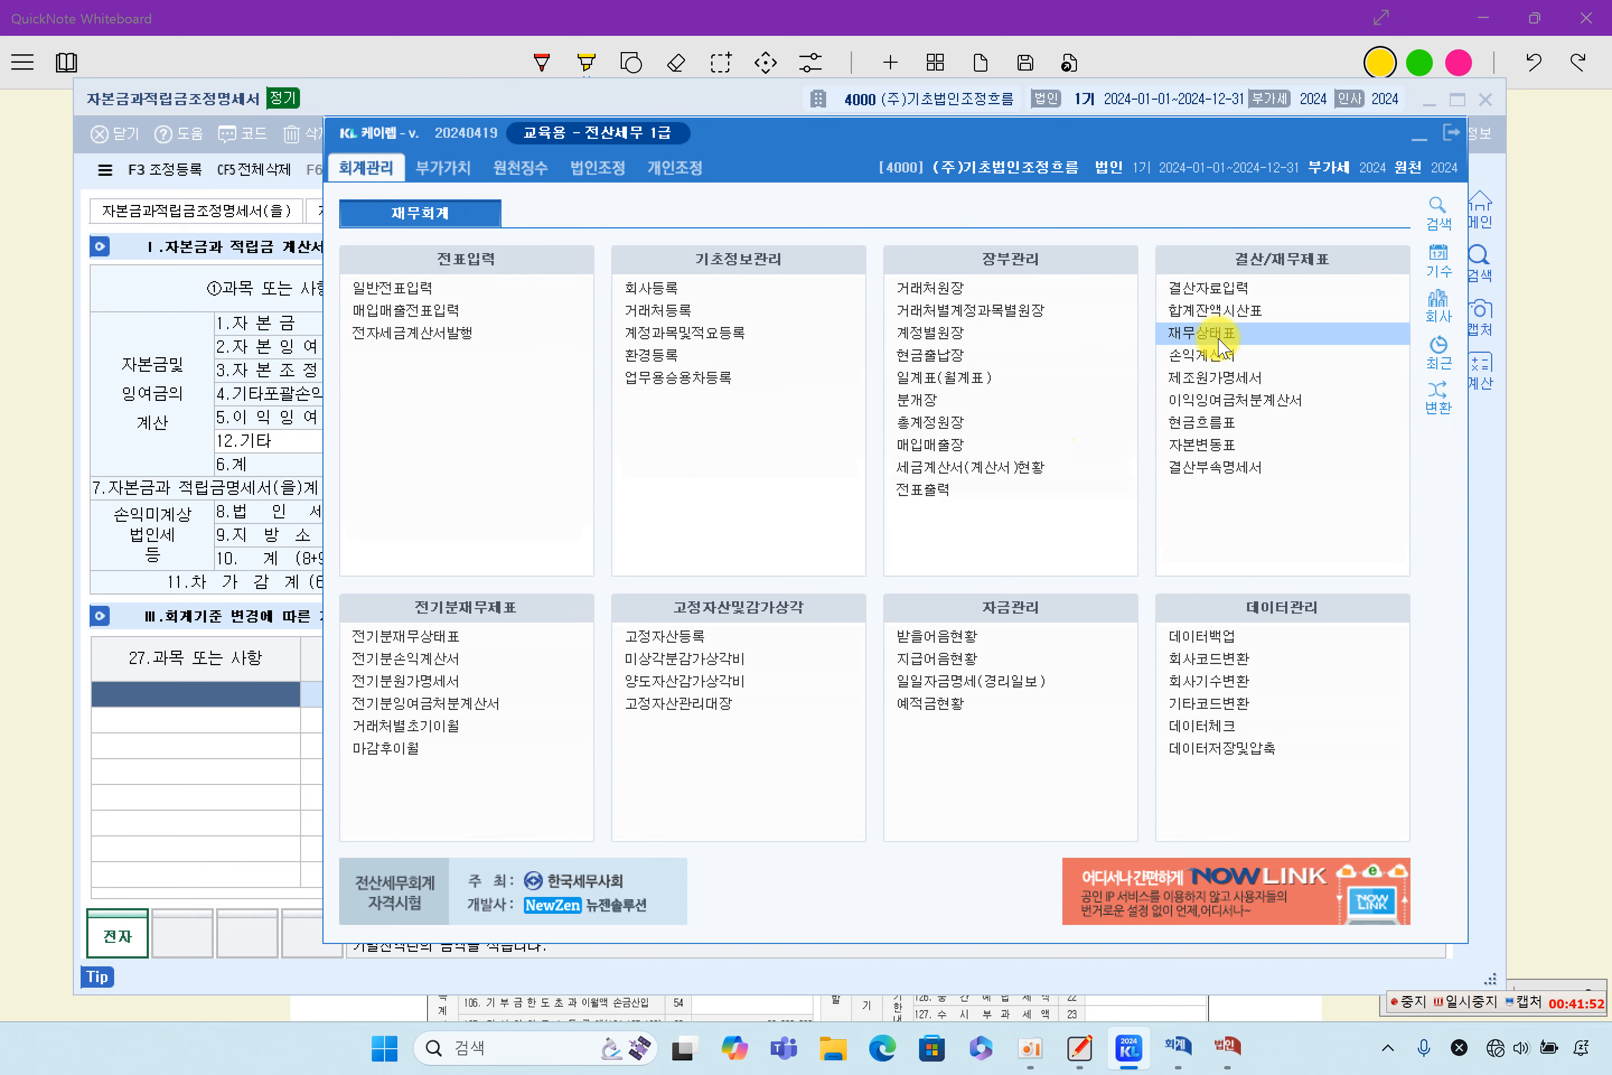
click(1221, 347)
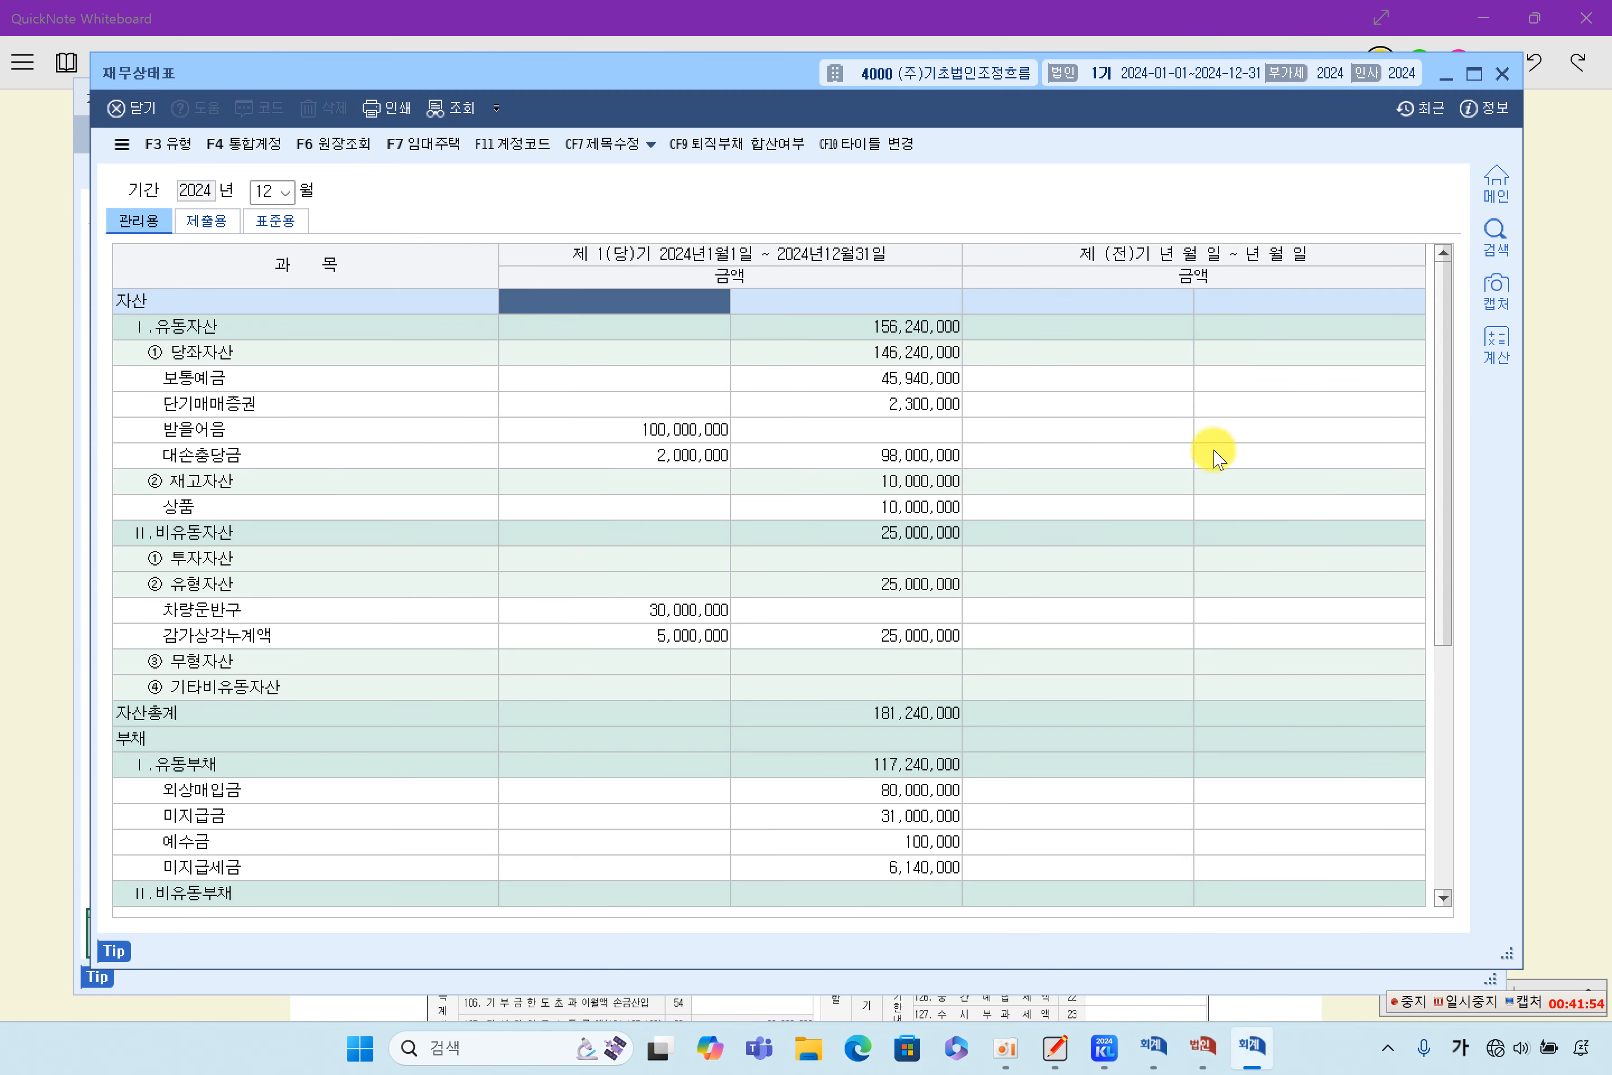
scroll(1224, 513, down, 5)
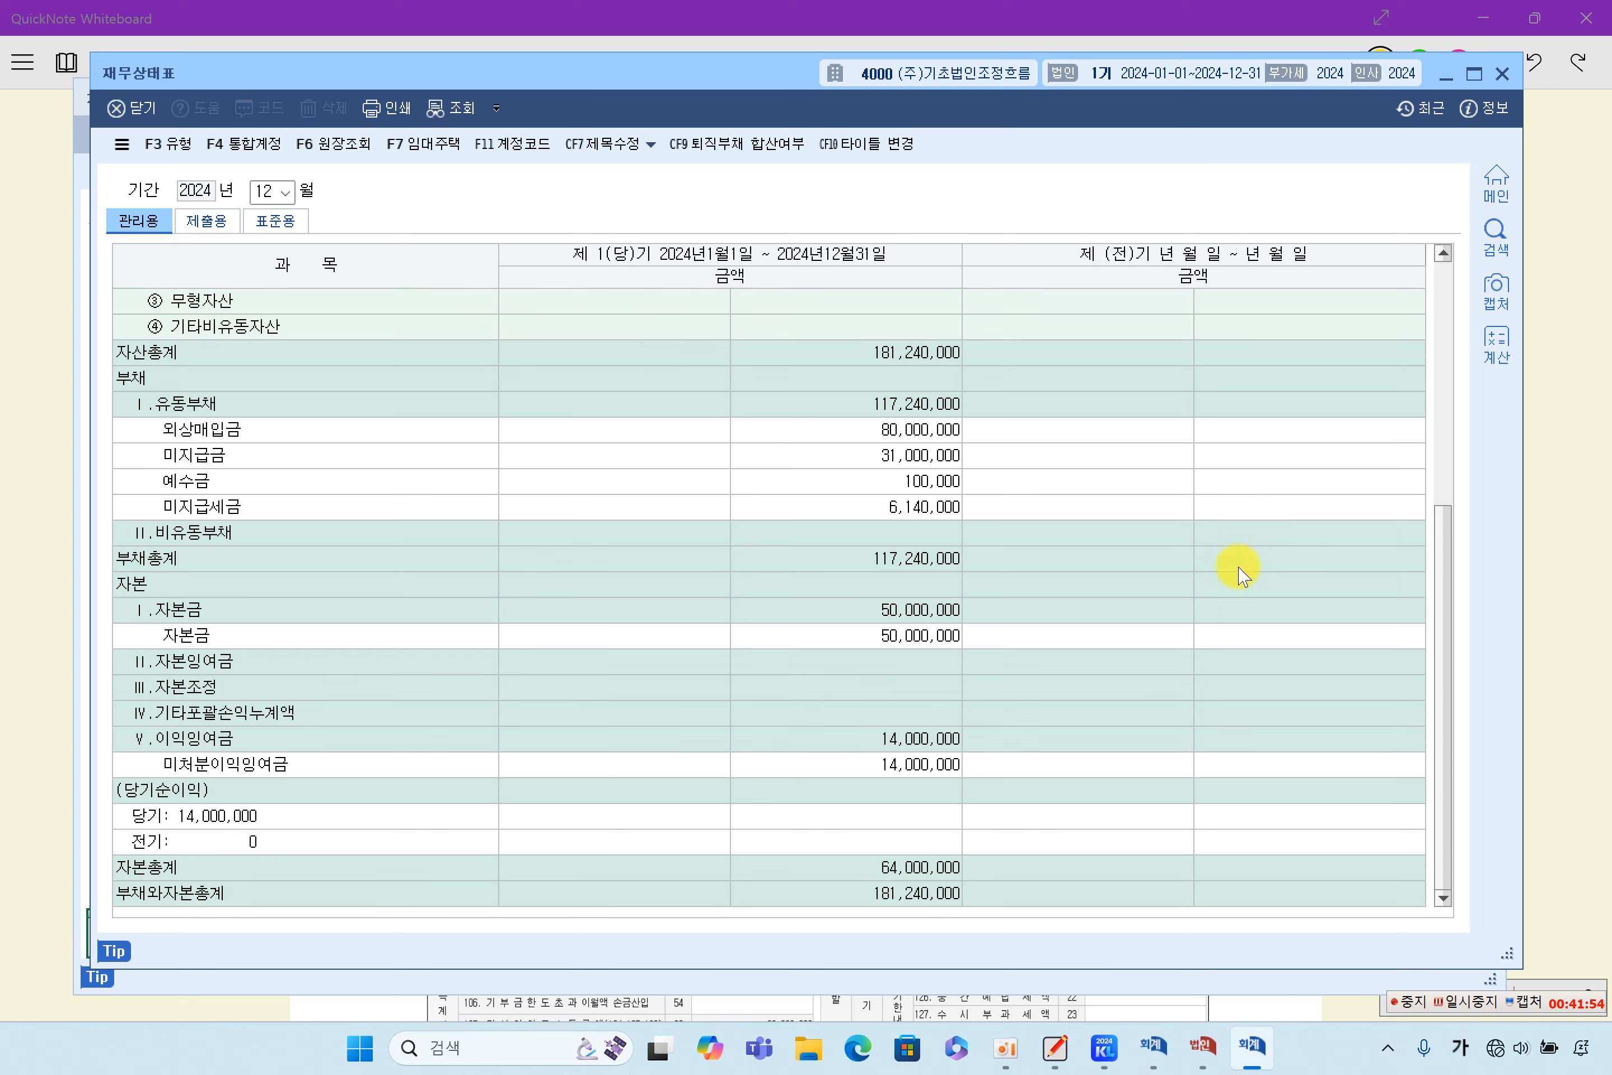
click(886, 638)
click(939, 746)
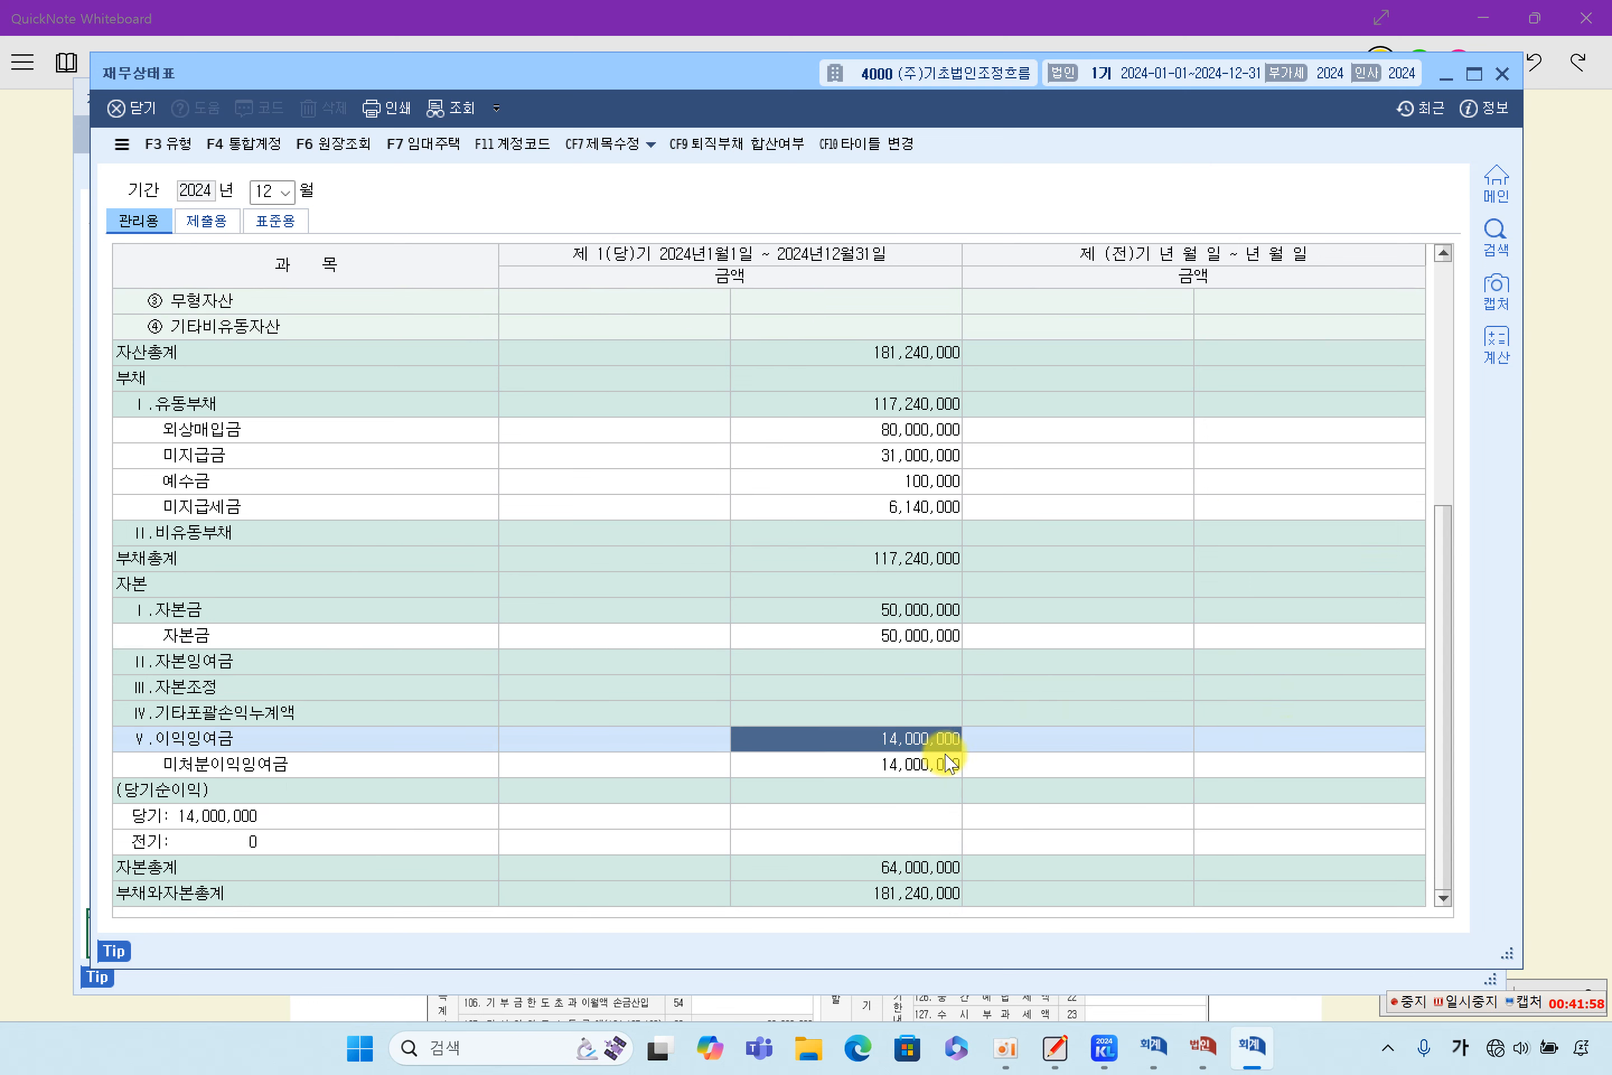
click(895, 866)
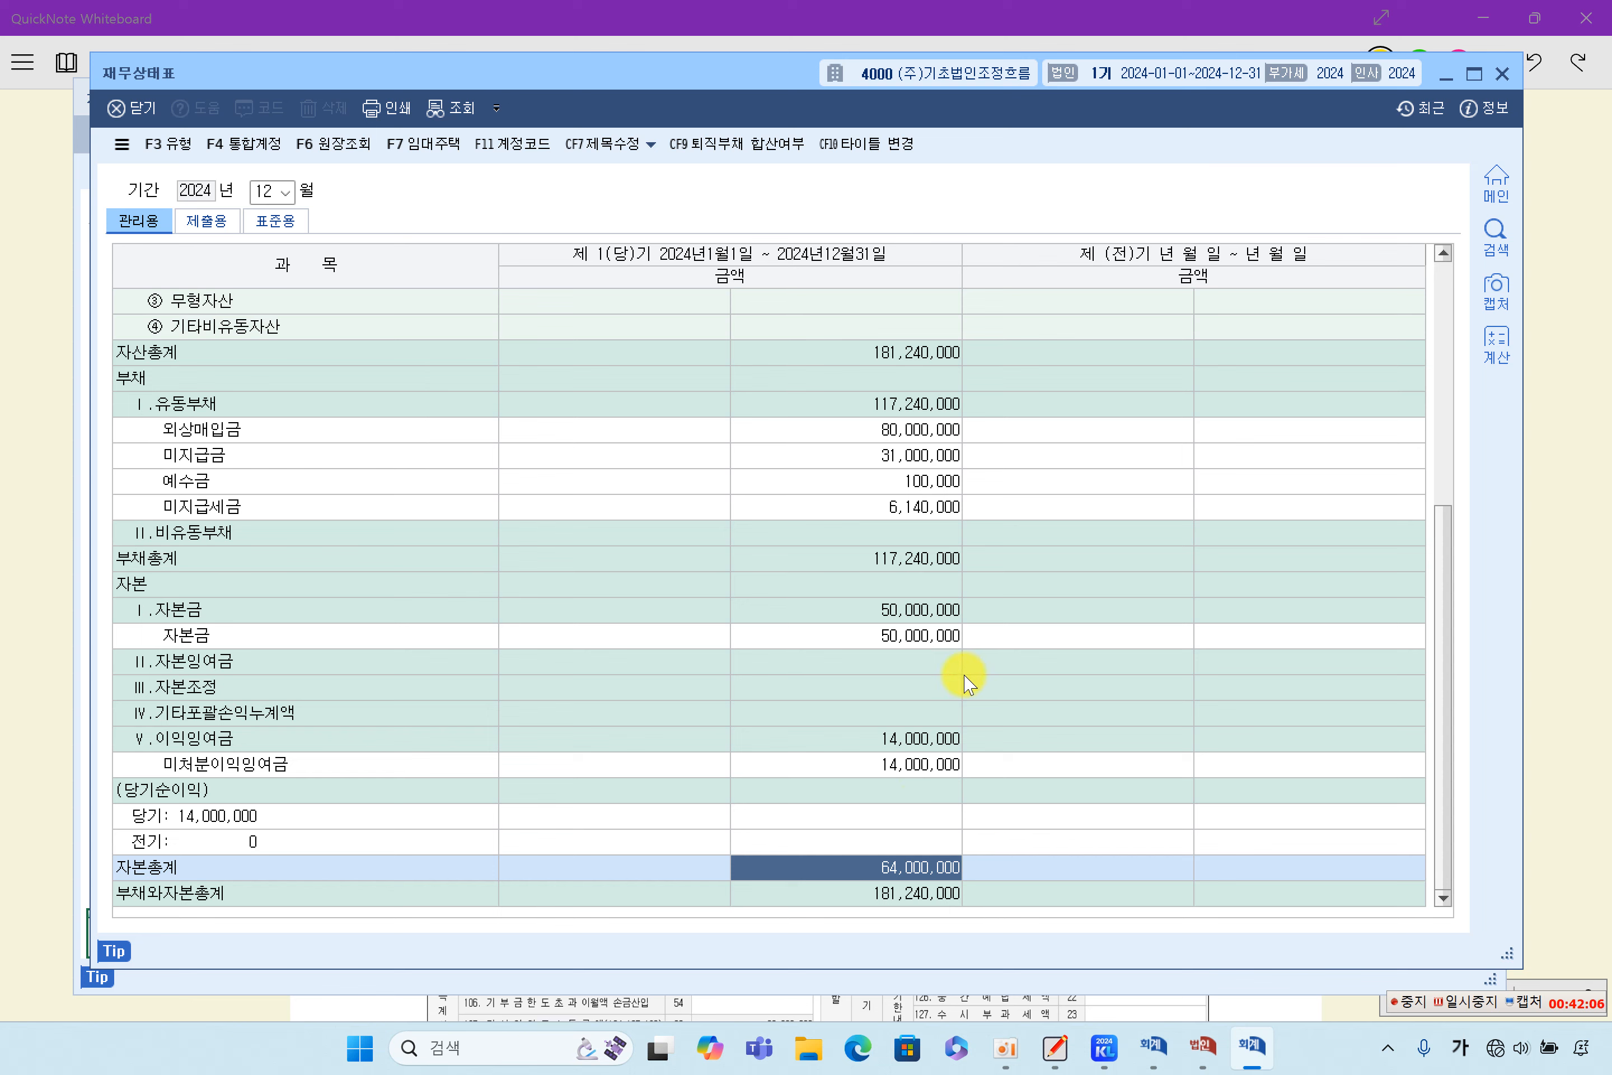
click(911, 634)
click(925, 766)
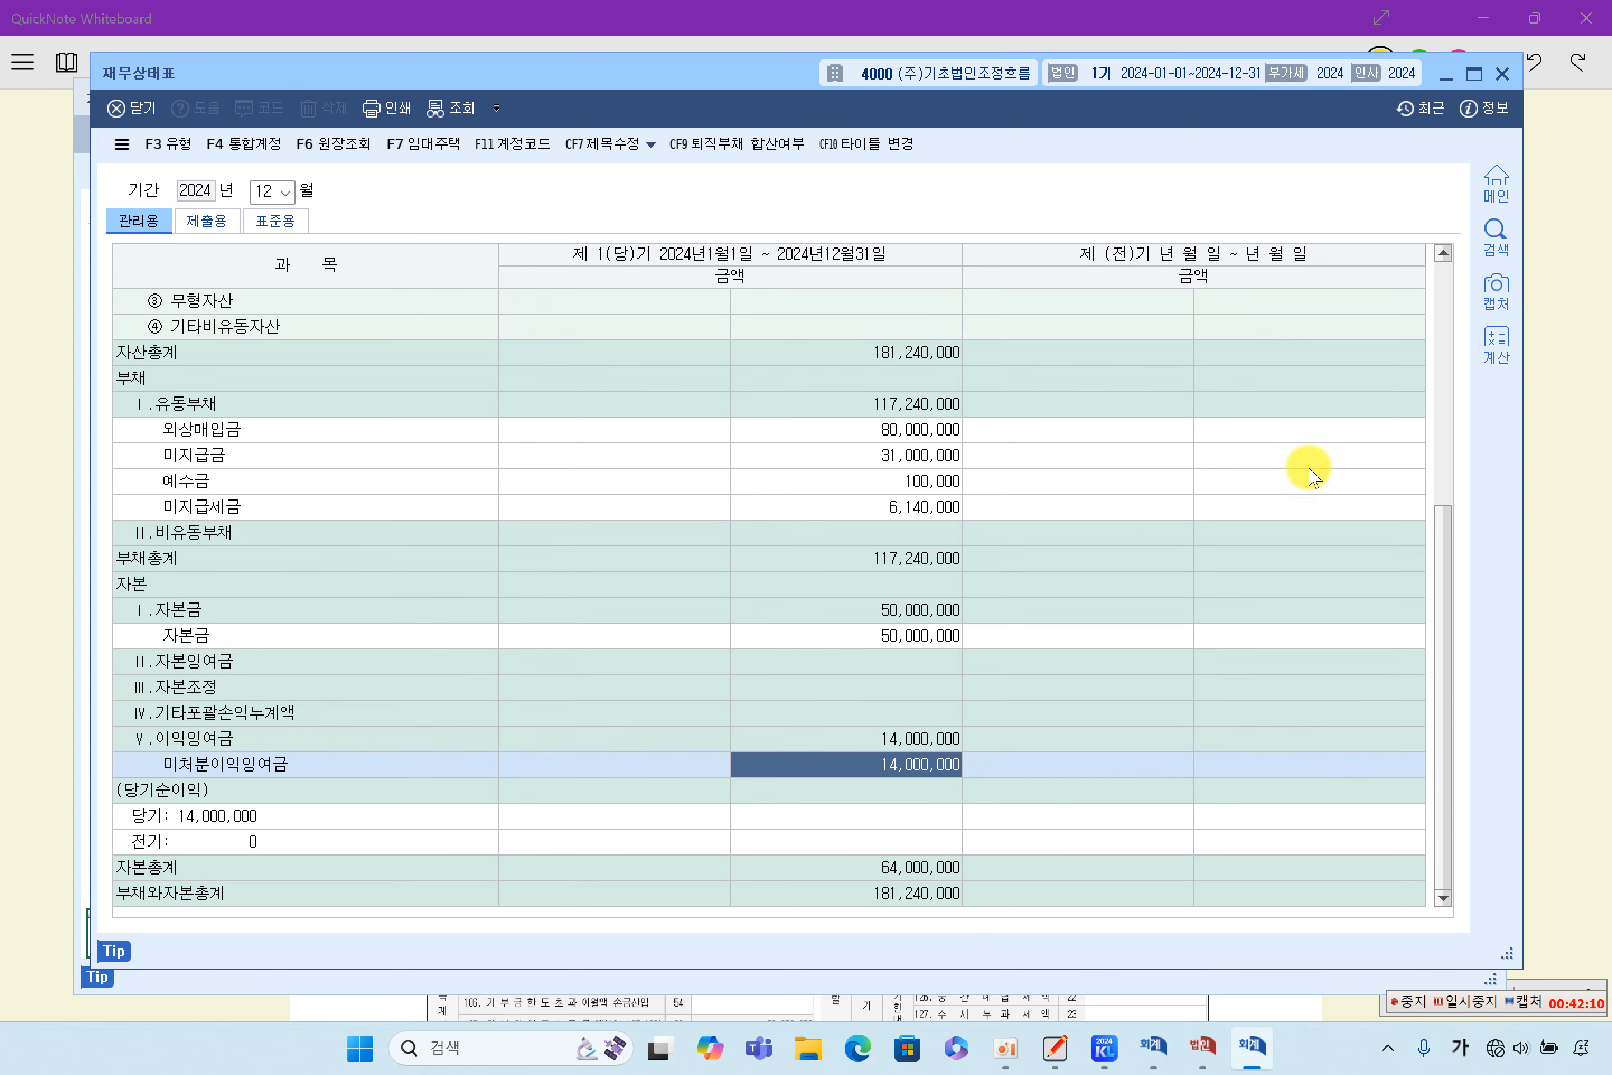
click(1453, 81)
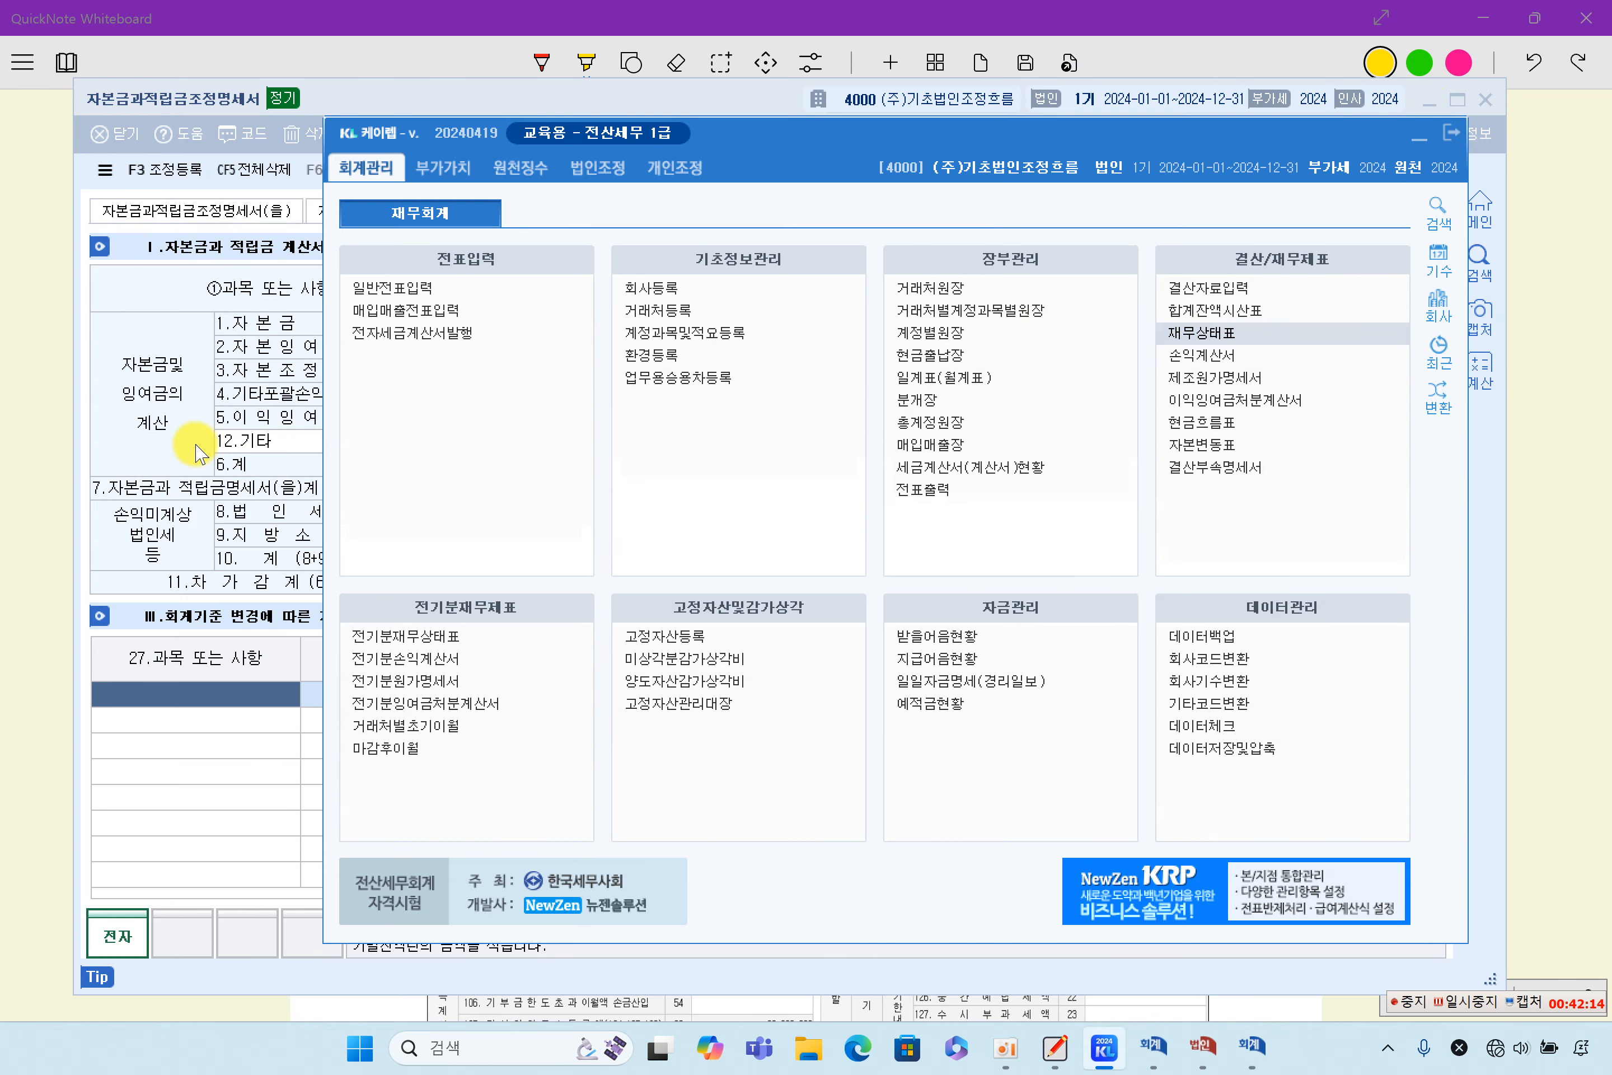
- Return to the 자본금과적립금조정명세서(갑) and reload its data
click(196, 454)
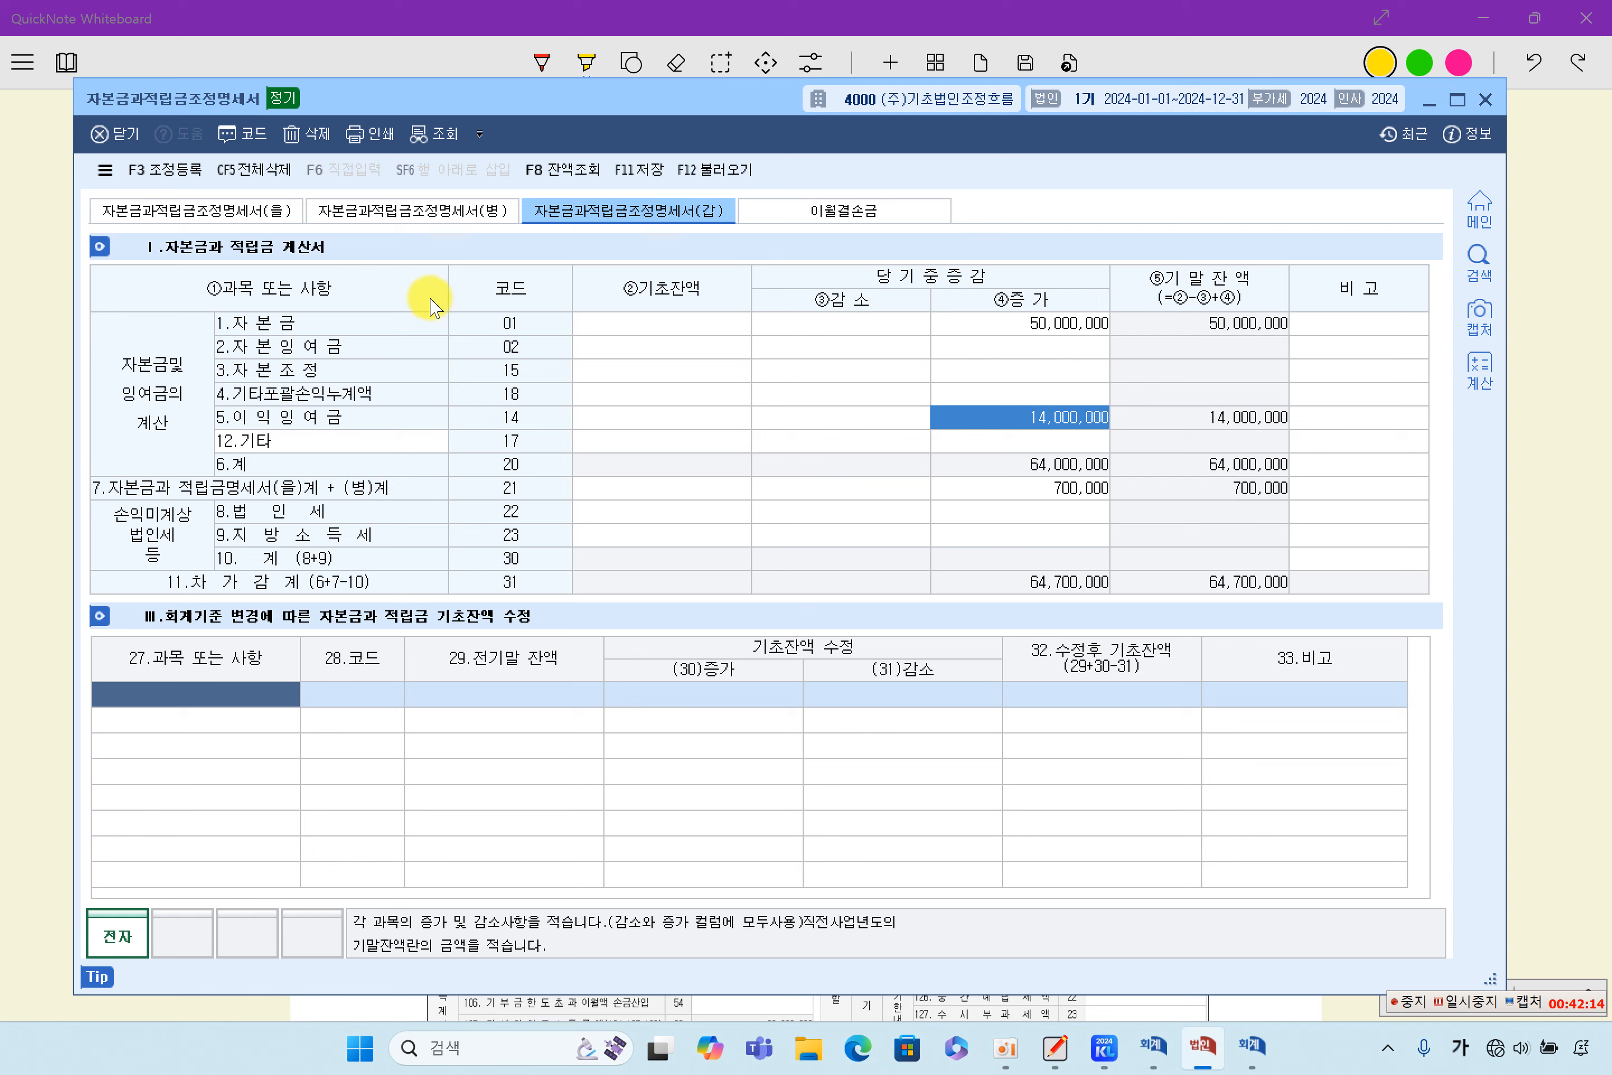
click(742, 179)
click(743, 590)
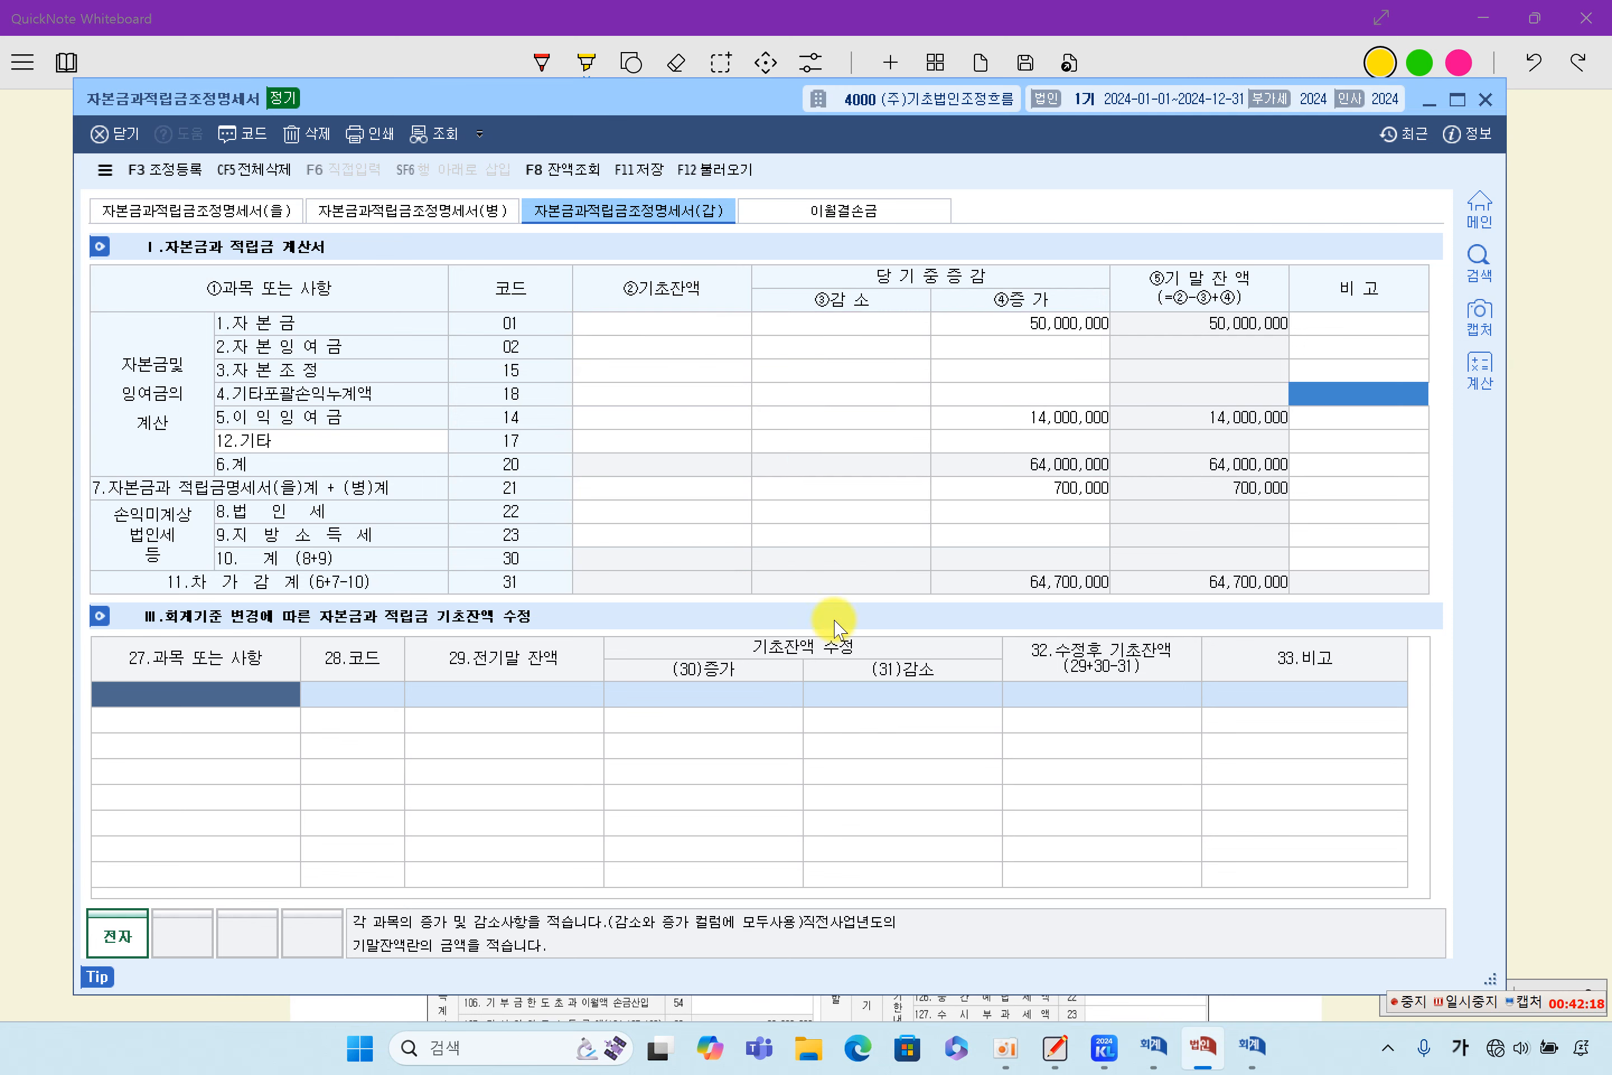
- Review the 자본금 and 이익잉여금 increases in the (갑) schedule, and reopen the (을) schedule for comparison
click(1030, 323)
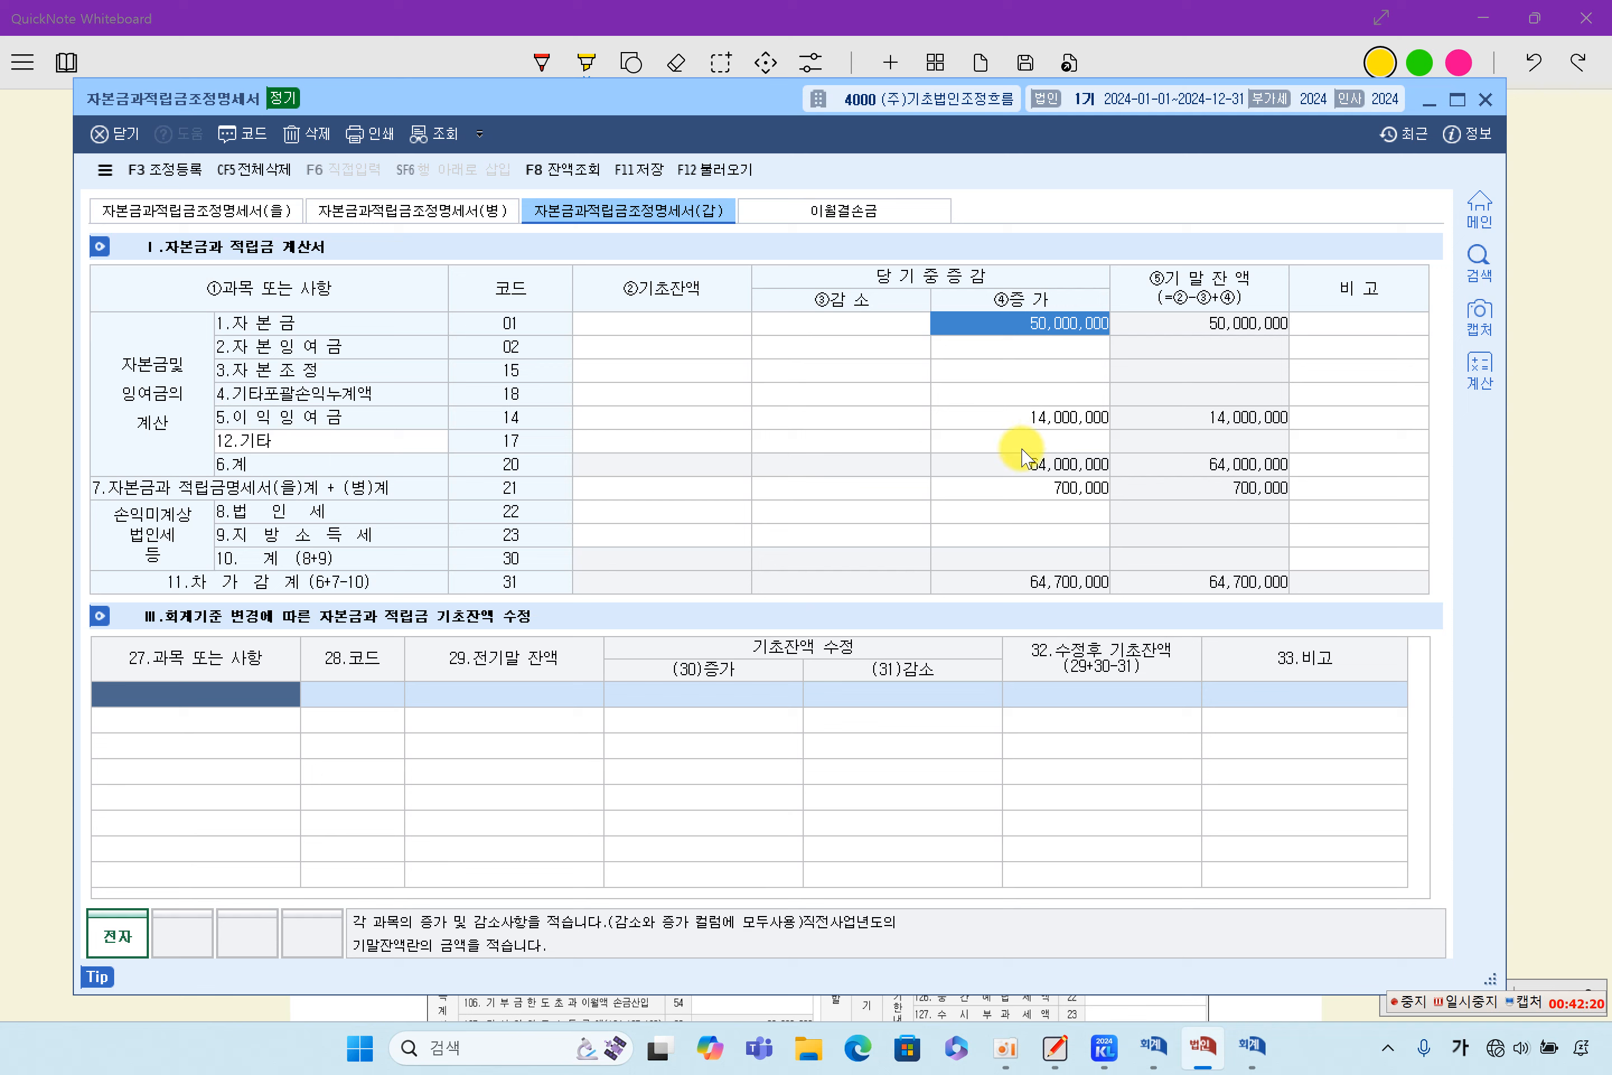
click(1032, 419)
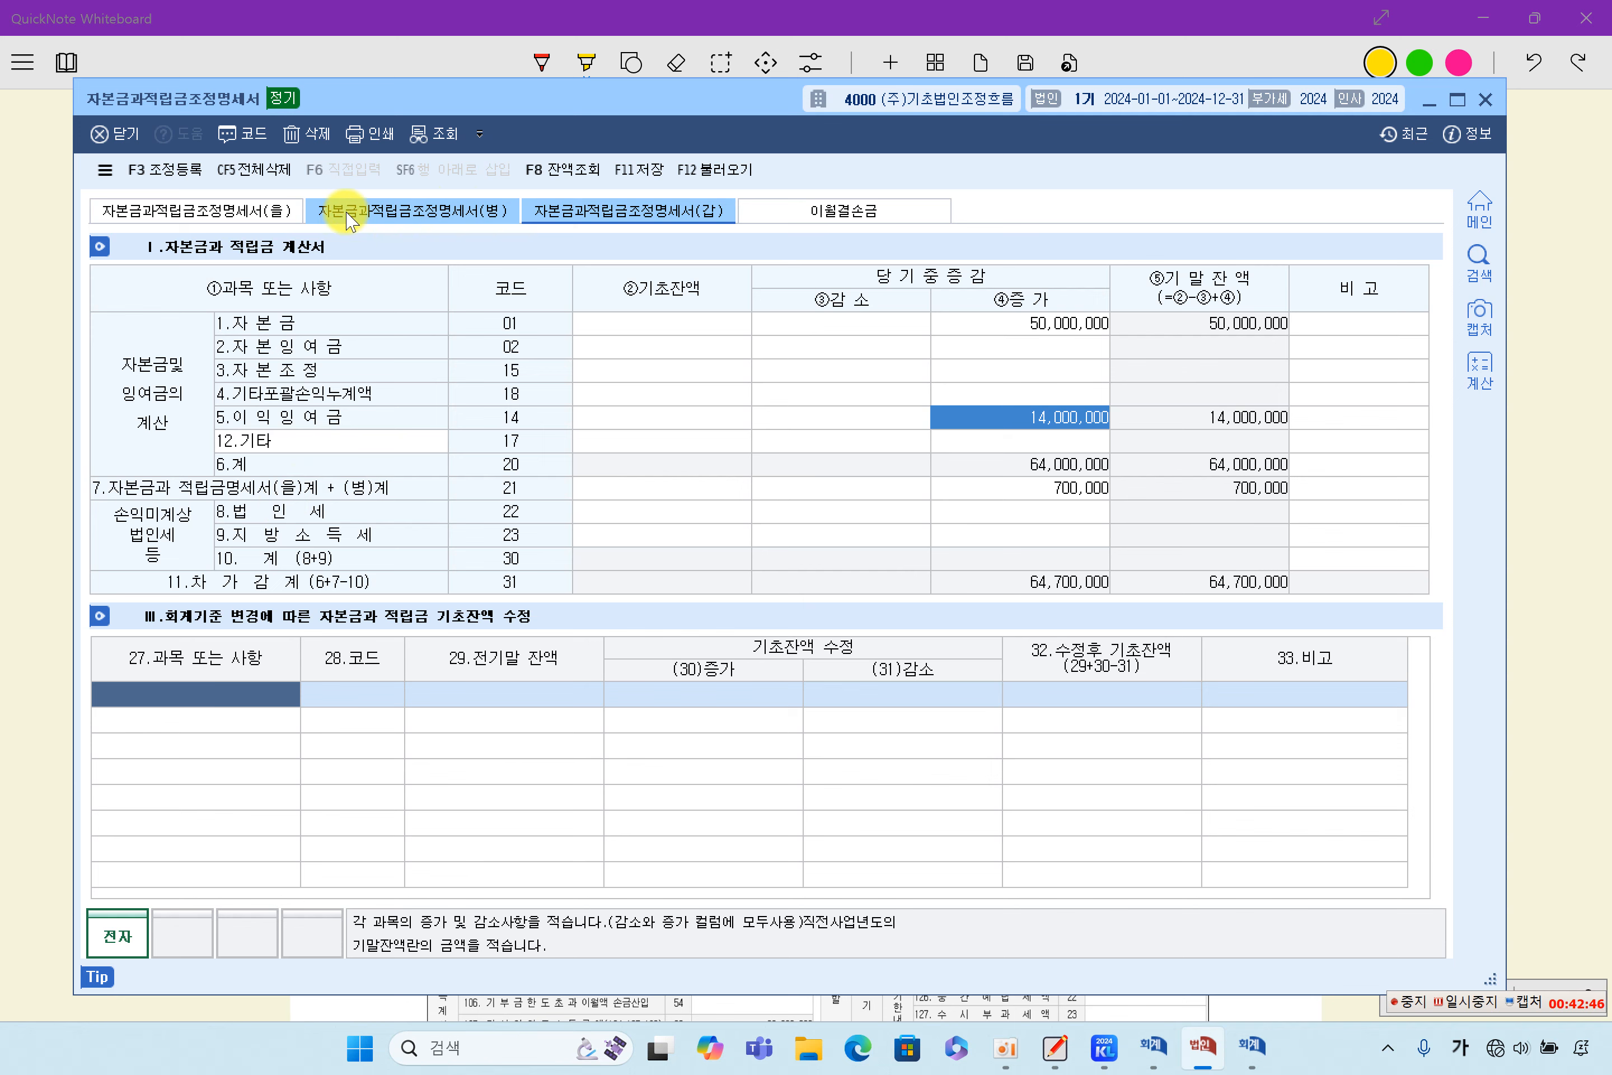
click(260, 210)
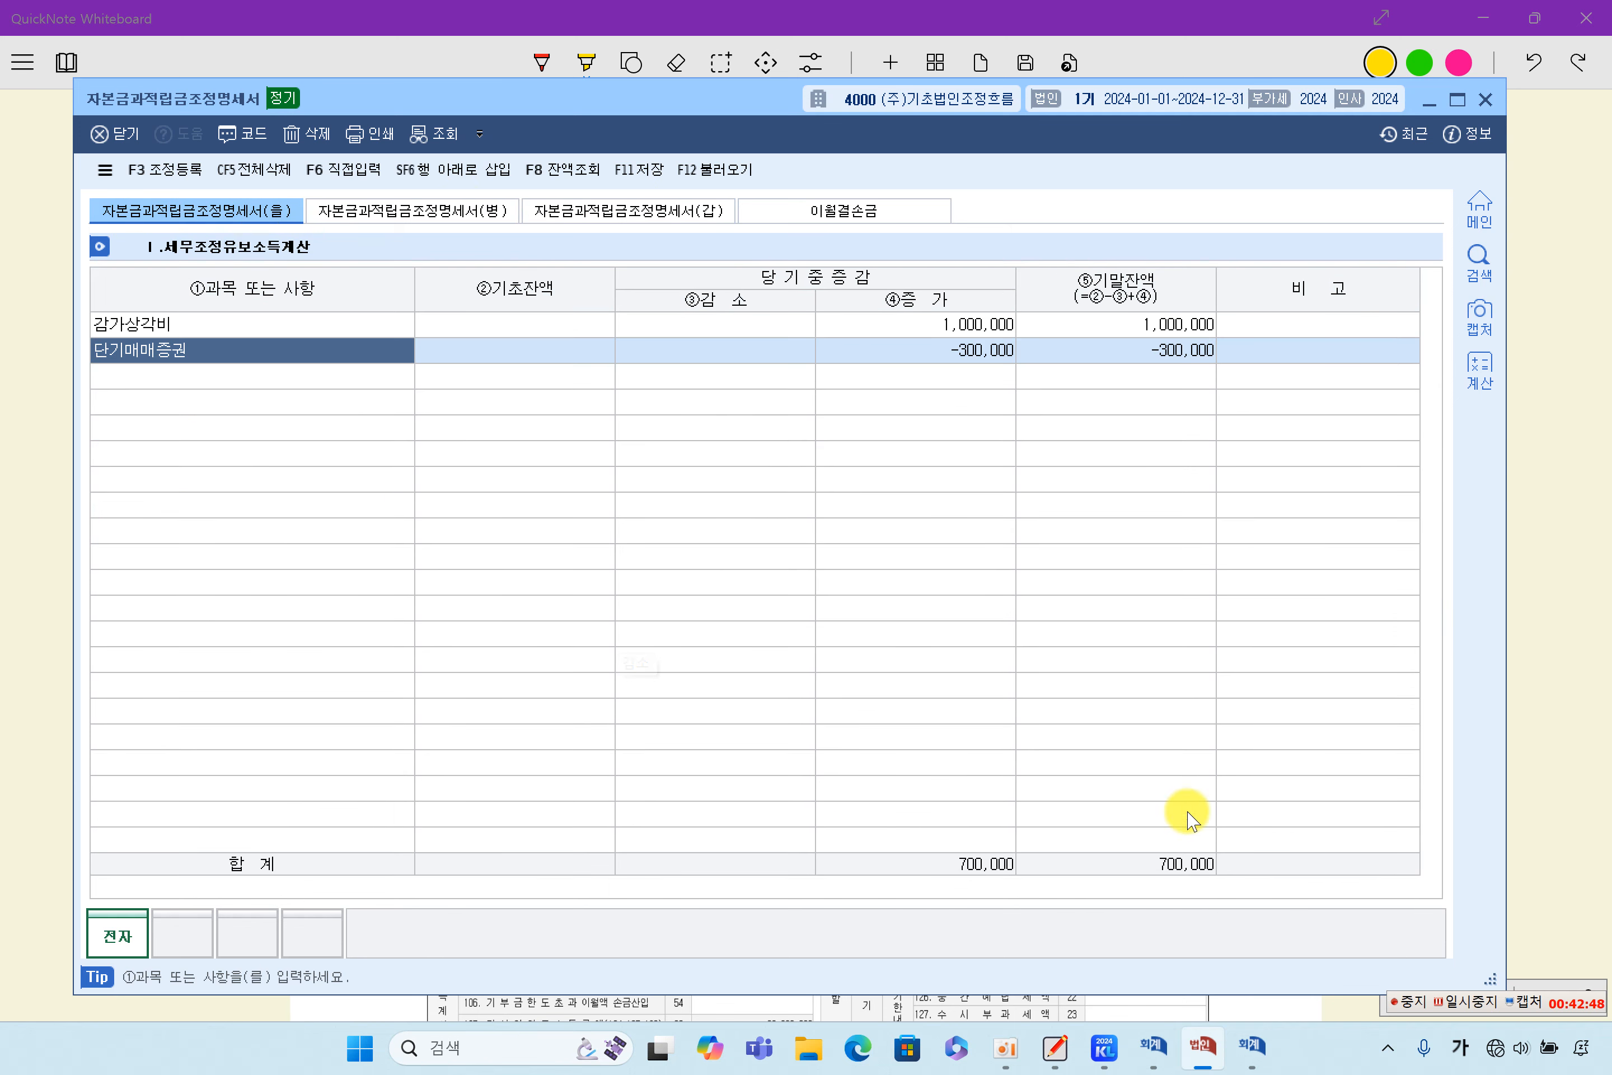
- Return to the 자본금과적립금조정명세서(갑), and switch to QuickNote Whiteboard to compare it with the textbook's section 6 examples
click(684, 214)
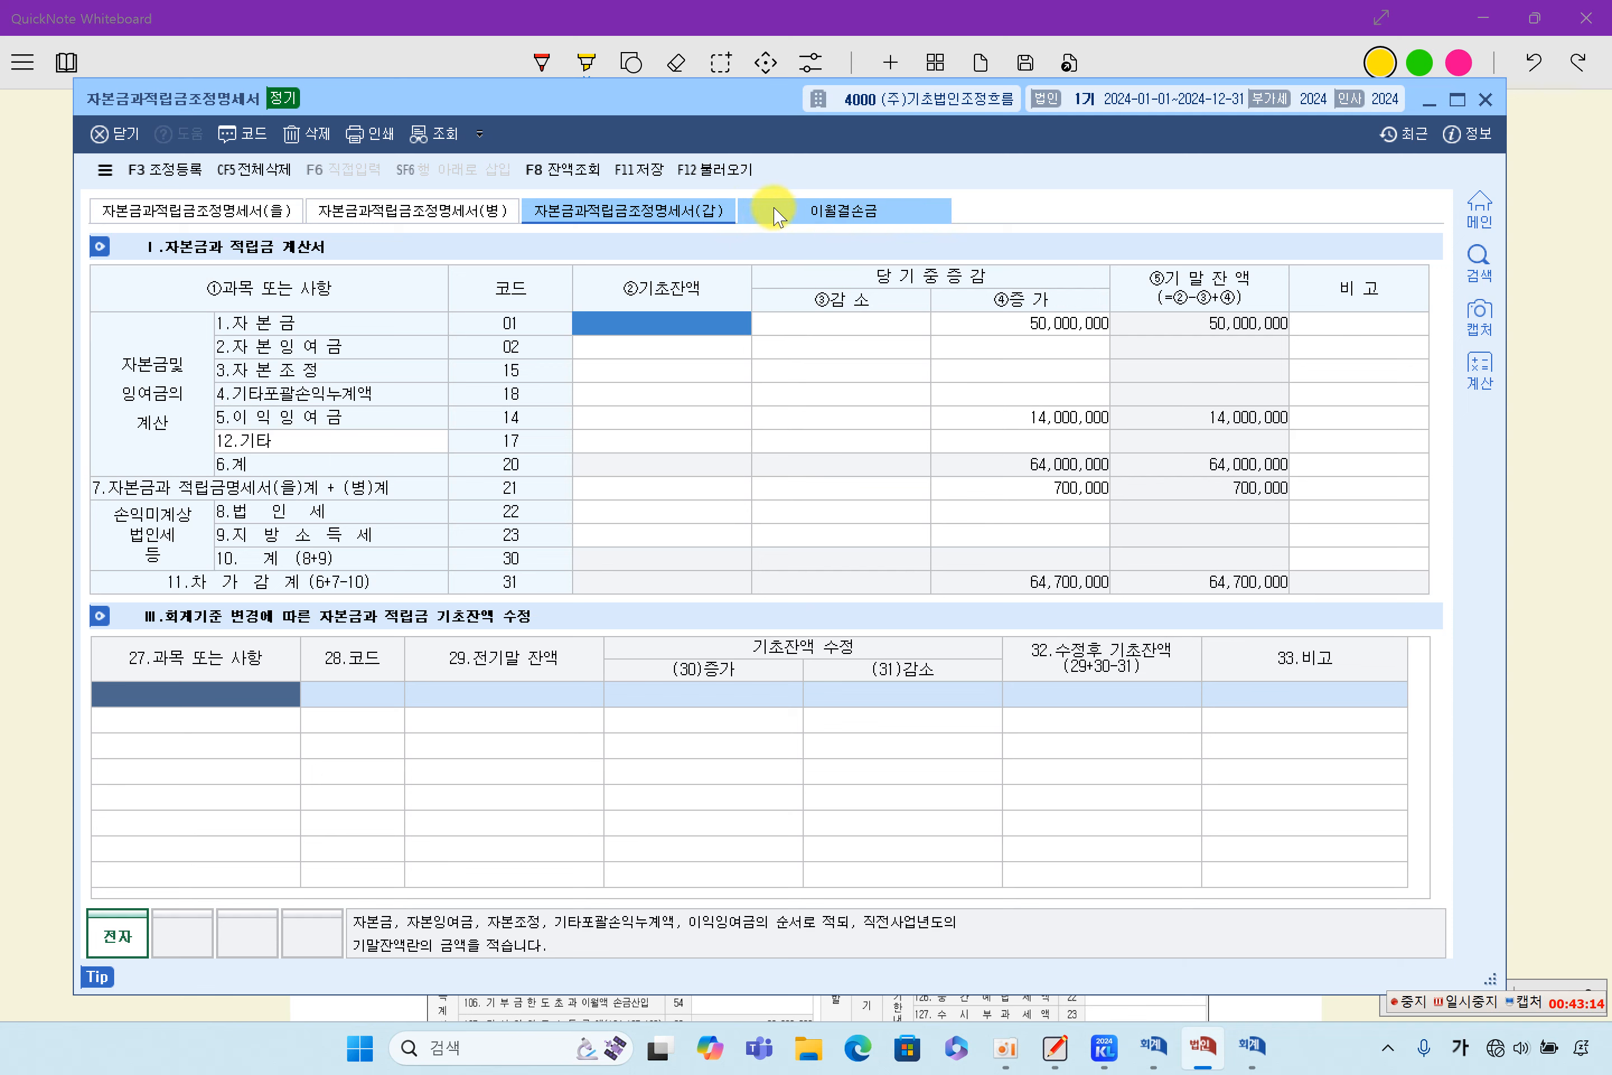
click(1573, 378)
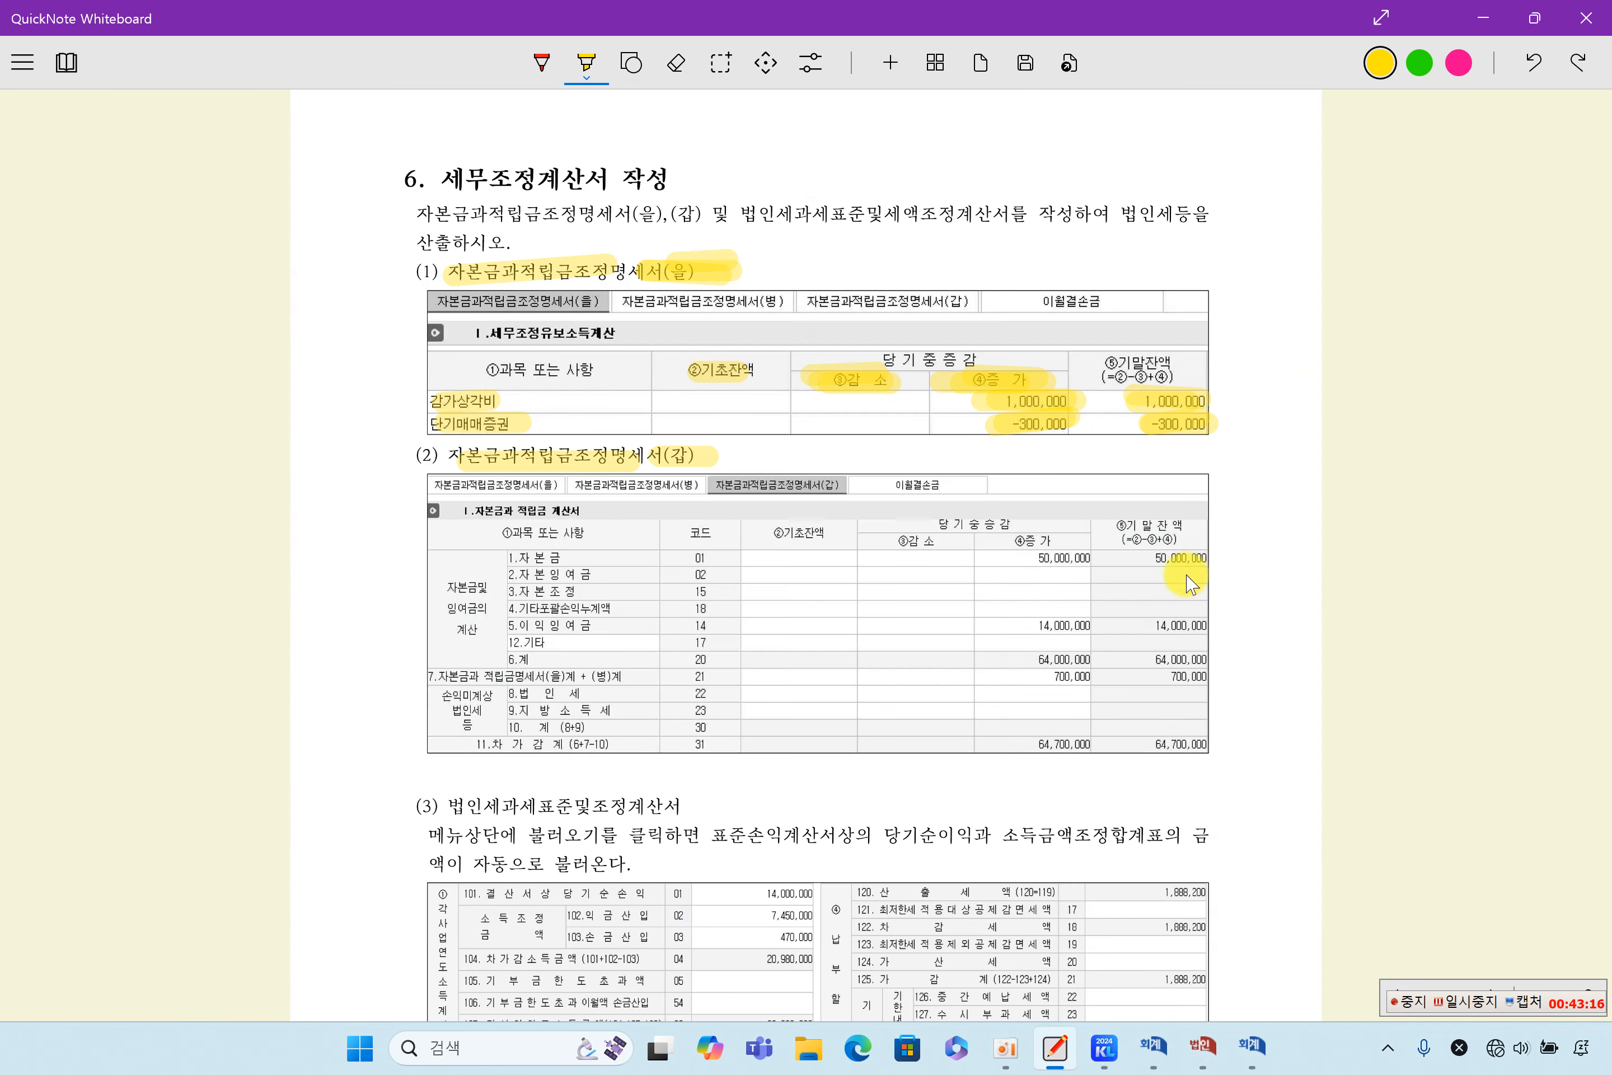
scroll(1120, 648, down, 2)
scroll(1122, 643, down, 2)
scroll(1106, 642, up, 3)
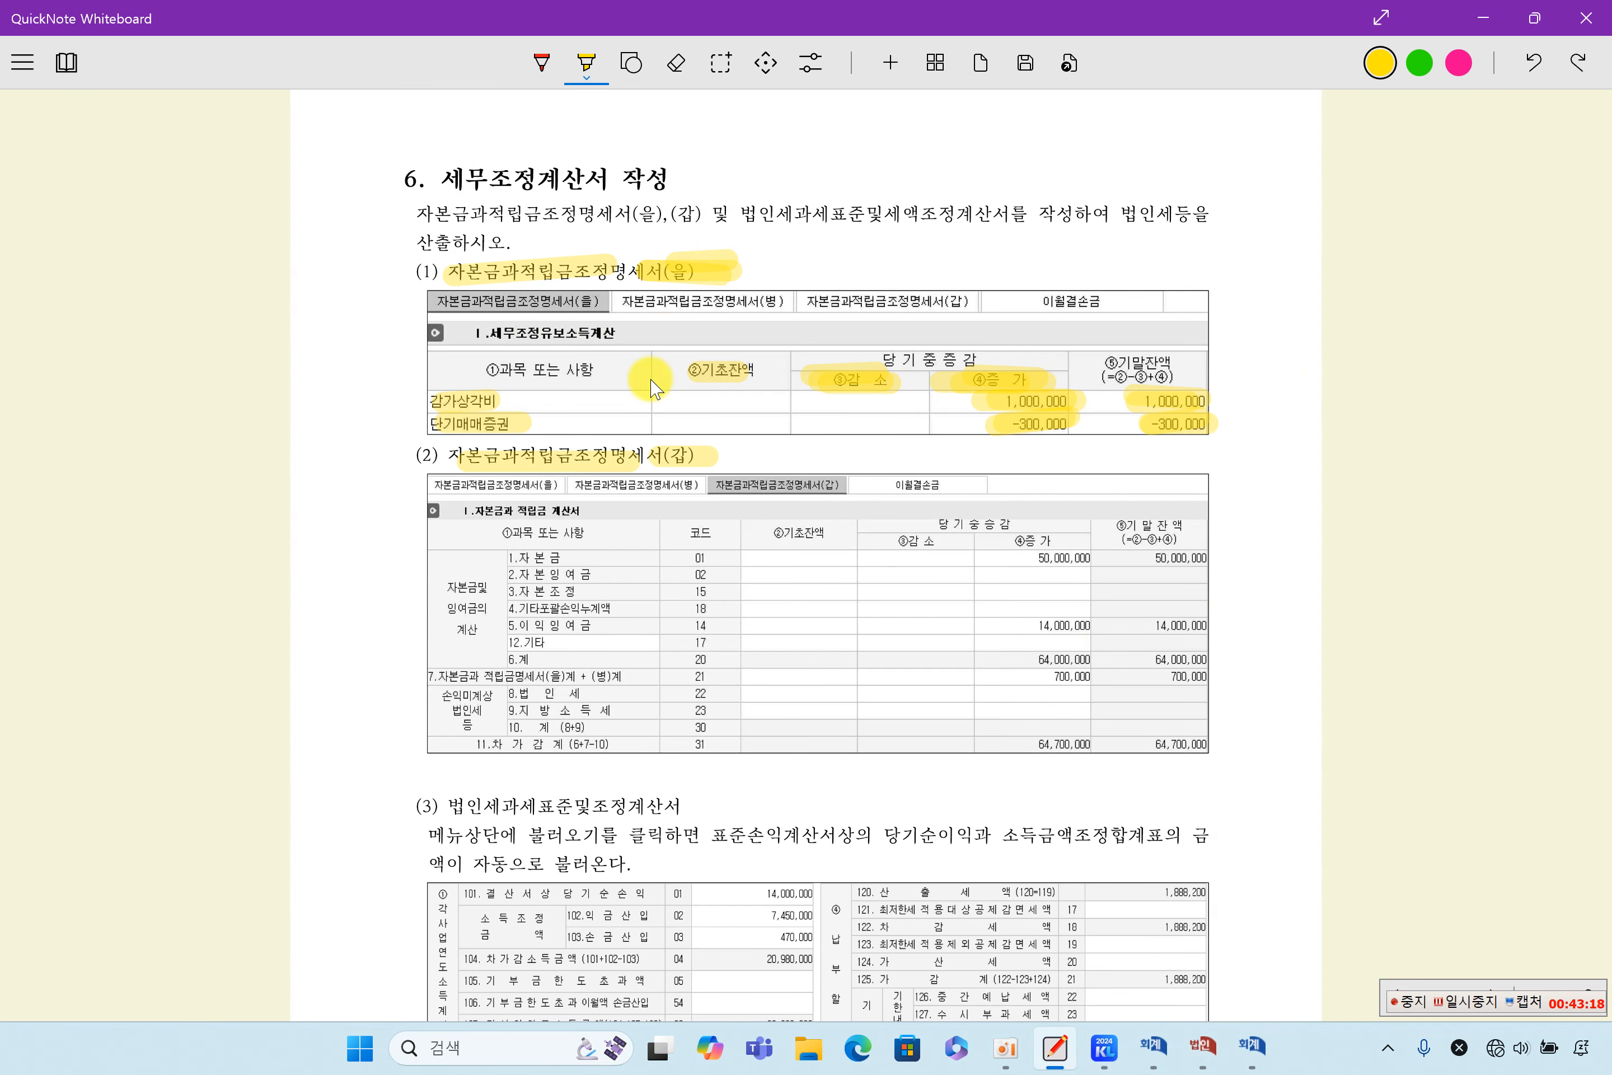
scroll(624, 624, up, 2)
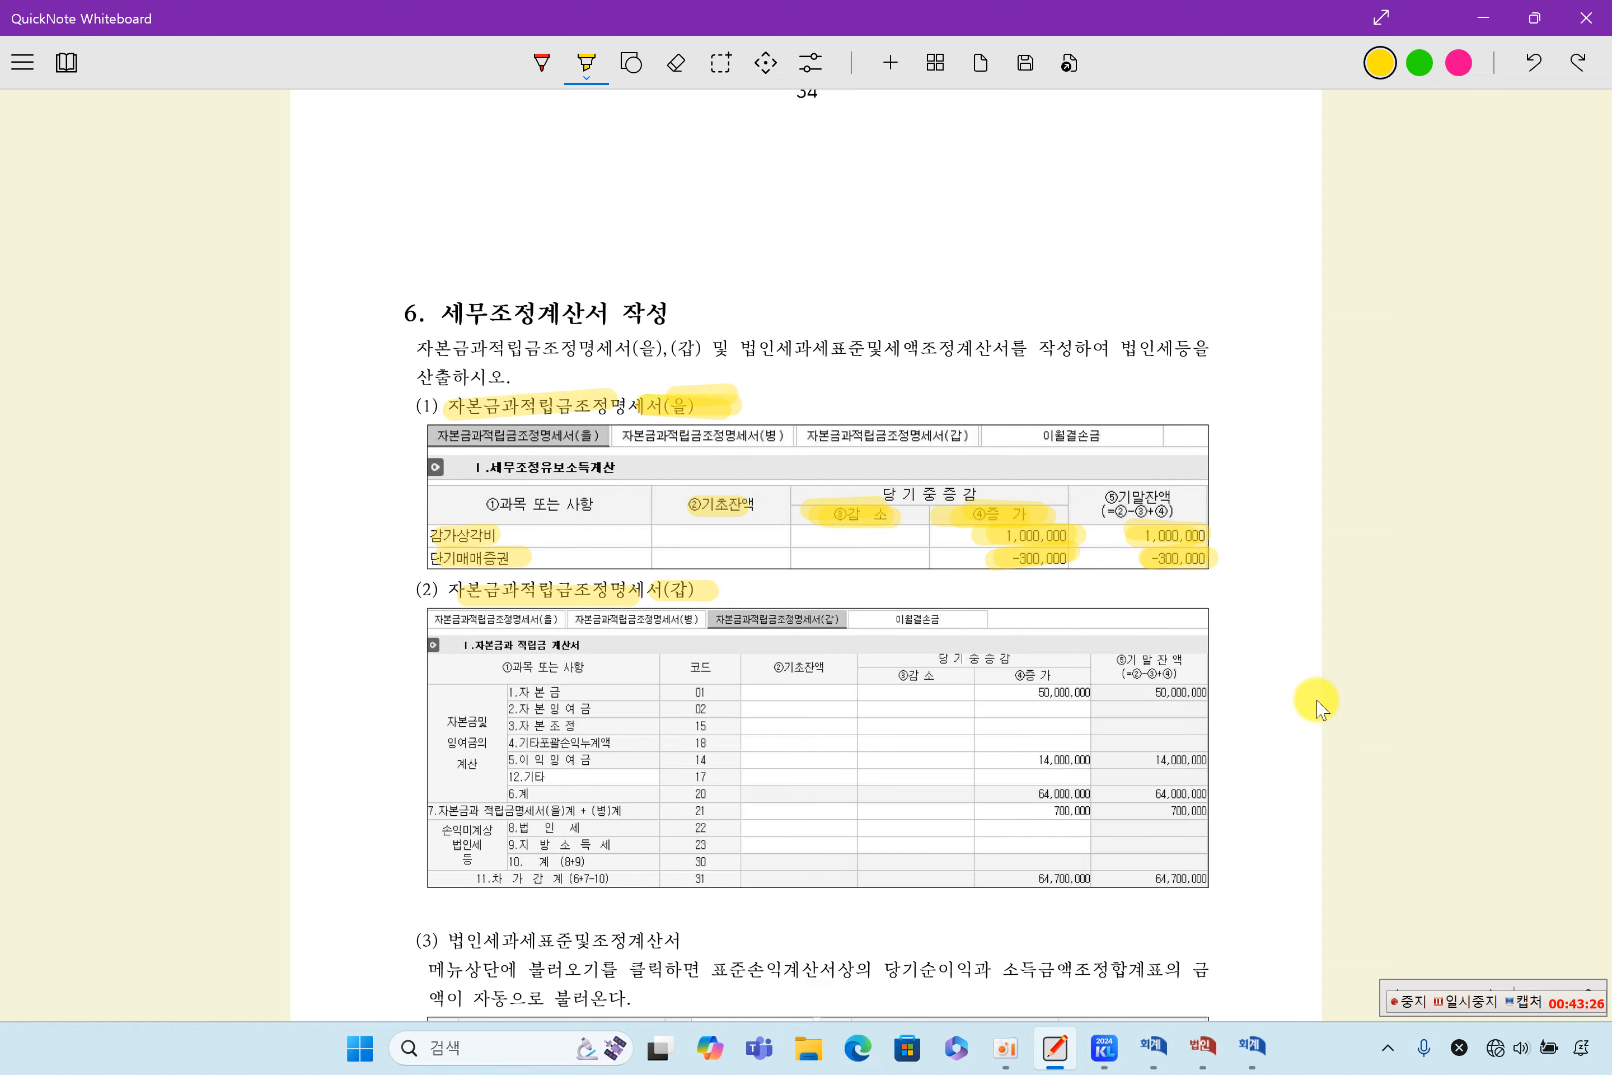
- Find the textbook's chapter 2 section on the corporate tax calculation structure, 각 사업연도소득의 법인세 계산구조
scroll(1331, 700, up, 15)
scroll(1335, 708, up, 18)
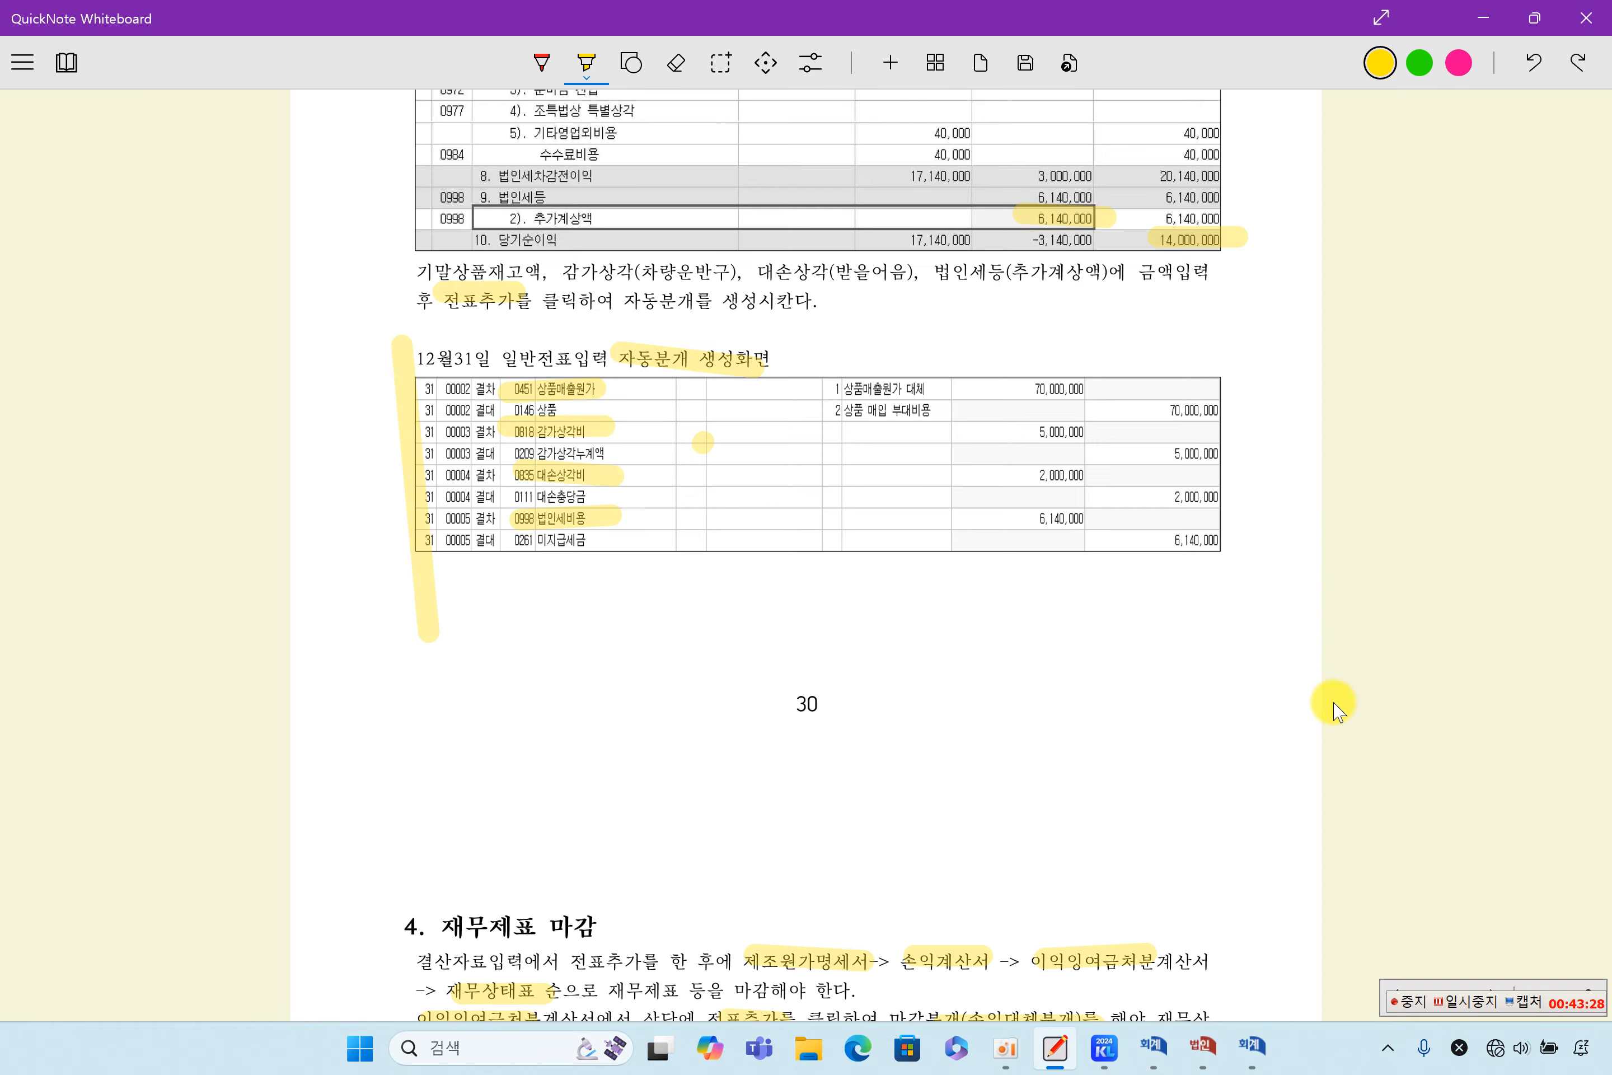
scroll(1334, 709, up, 20)
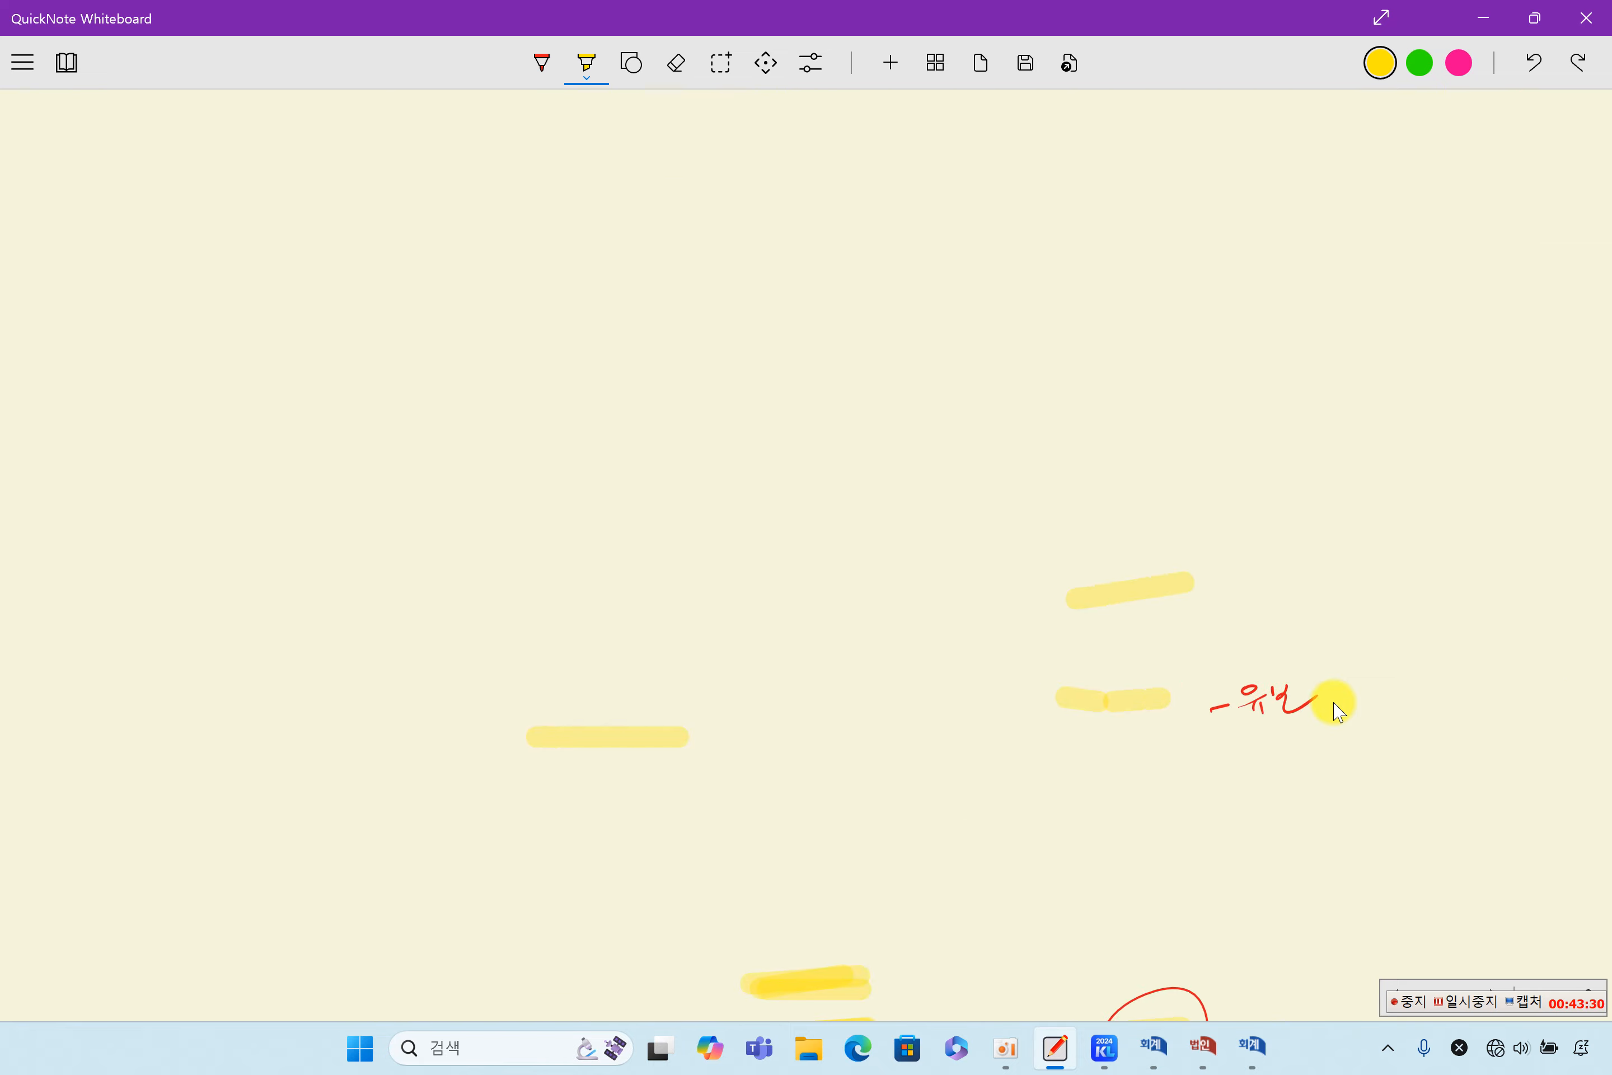
scroll(1335, 709, up, 20)
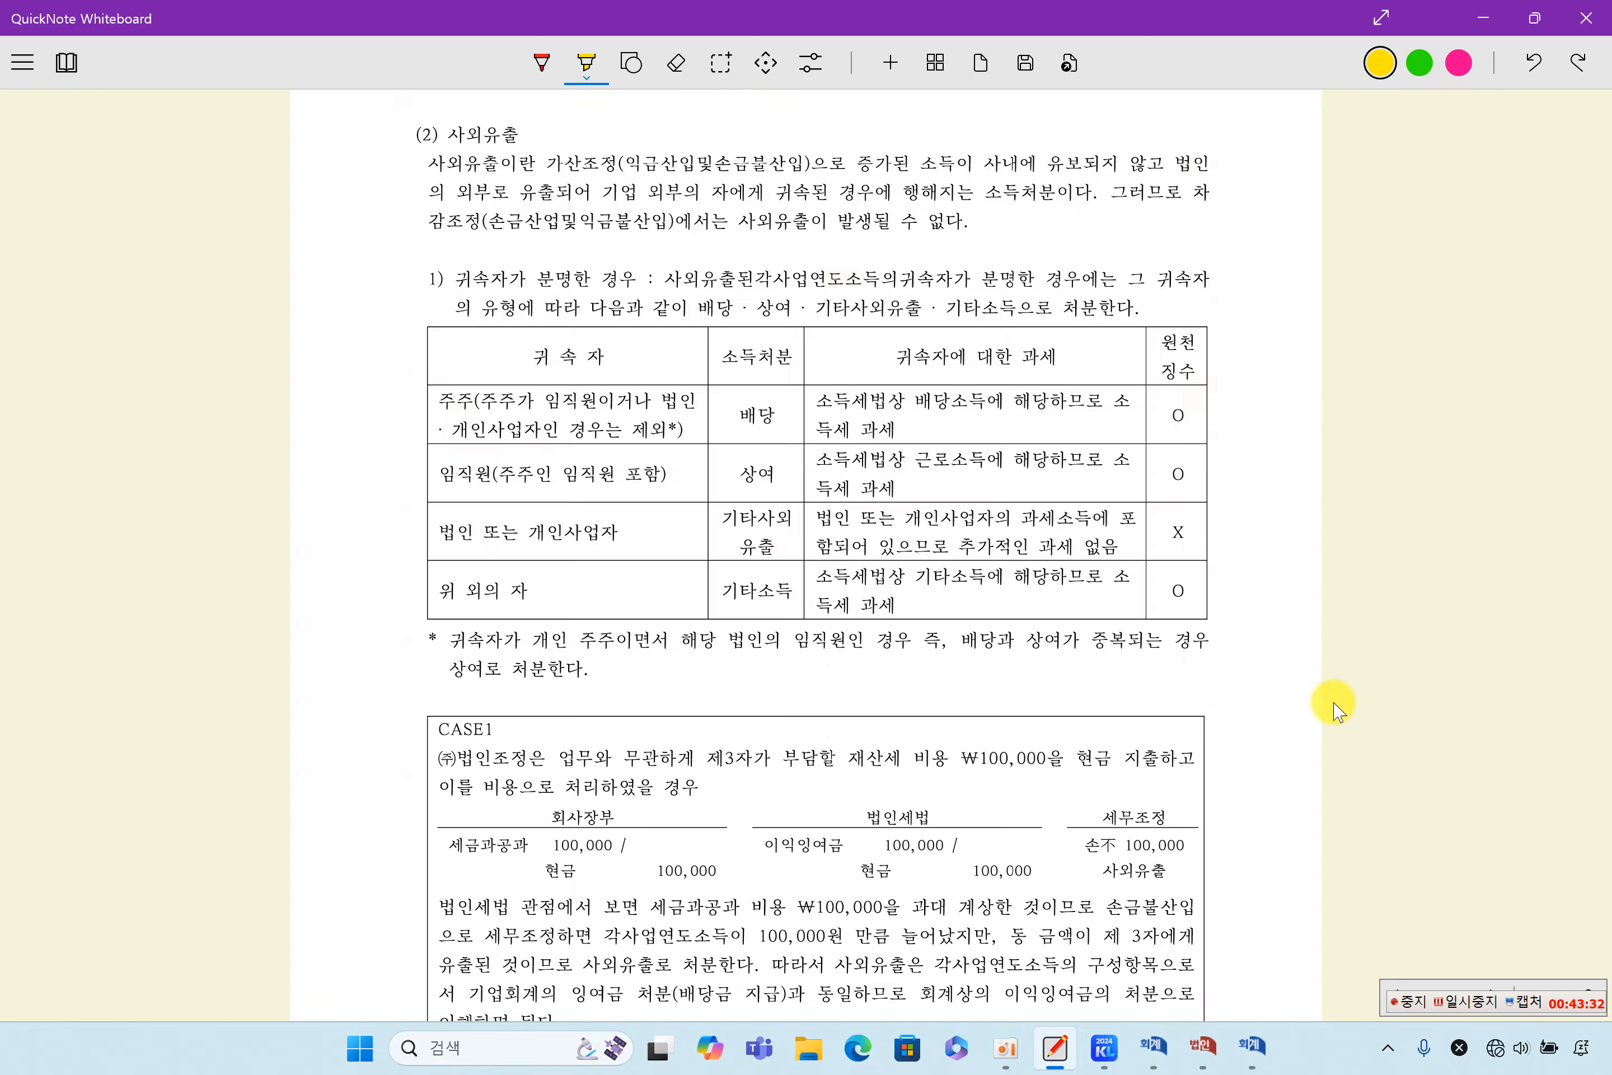
scroll(1334, 708, up, 20)
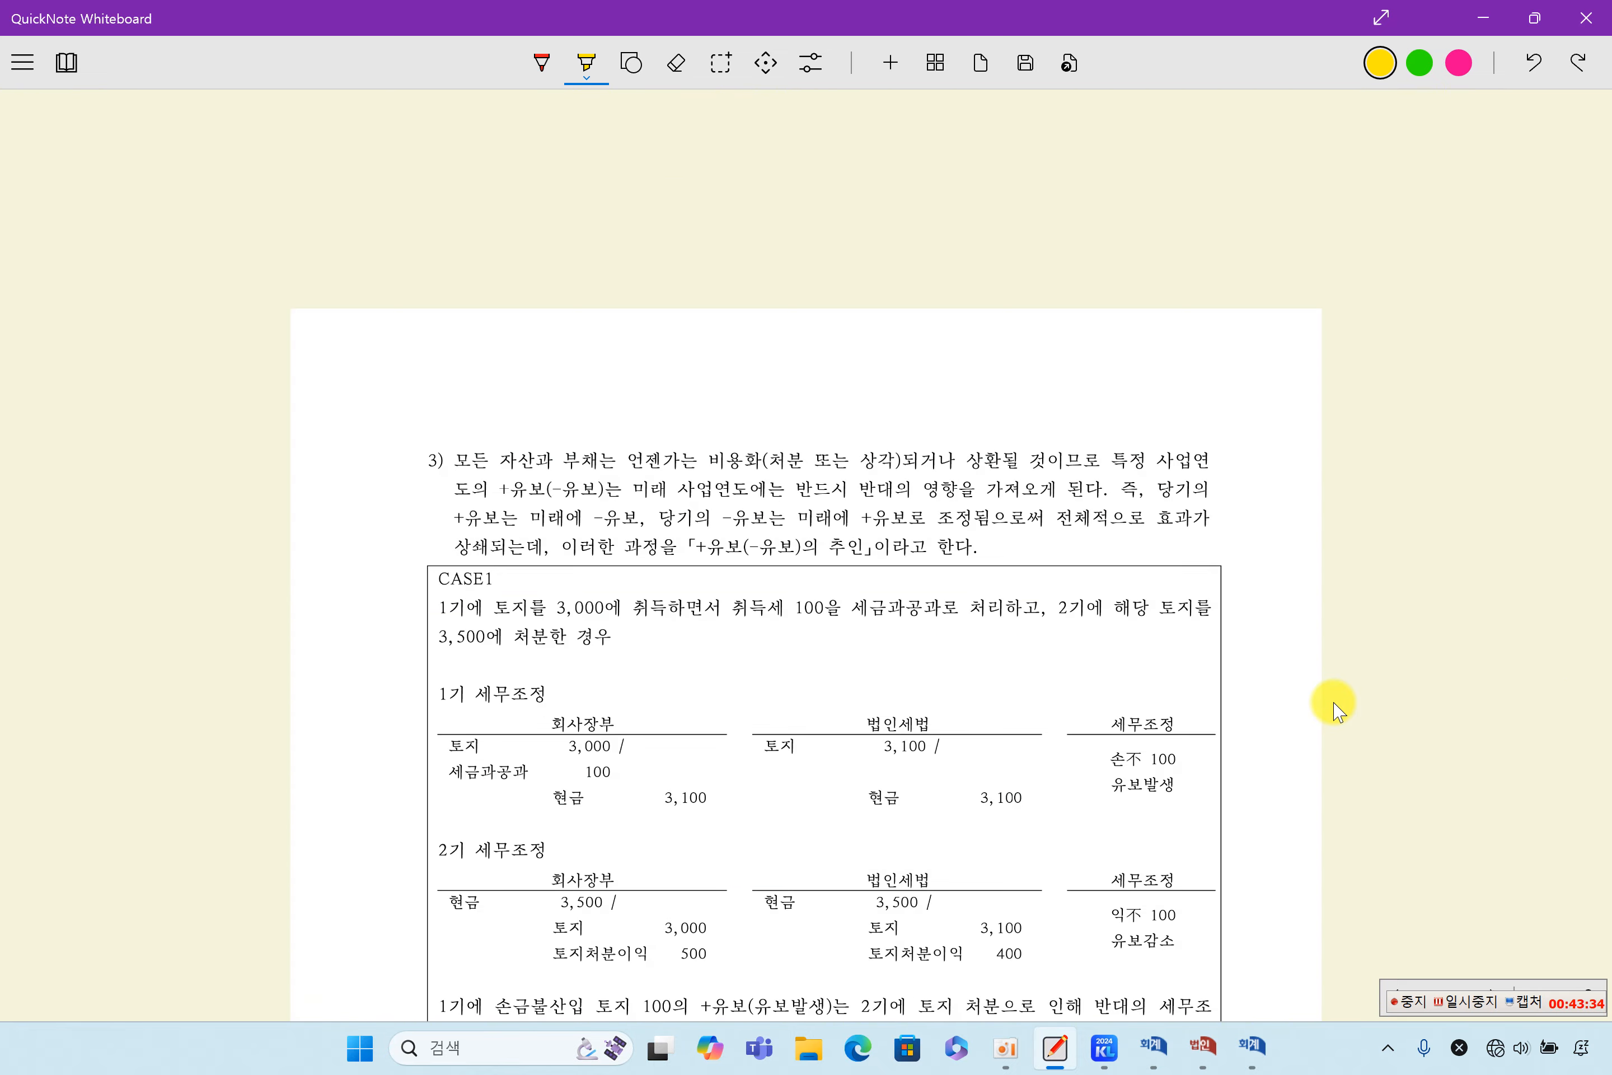
scroll(1334, 708, up, 20)
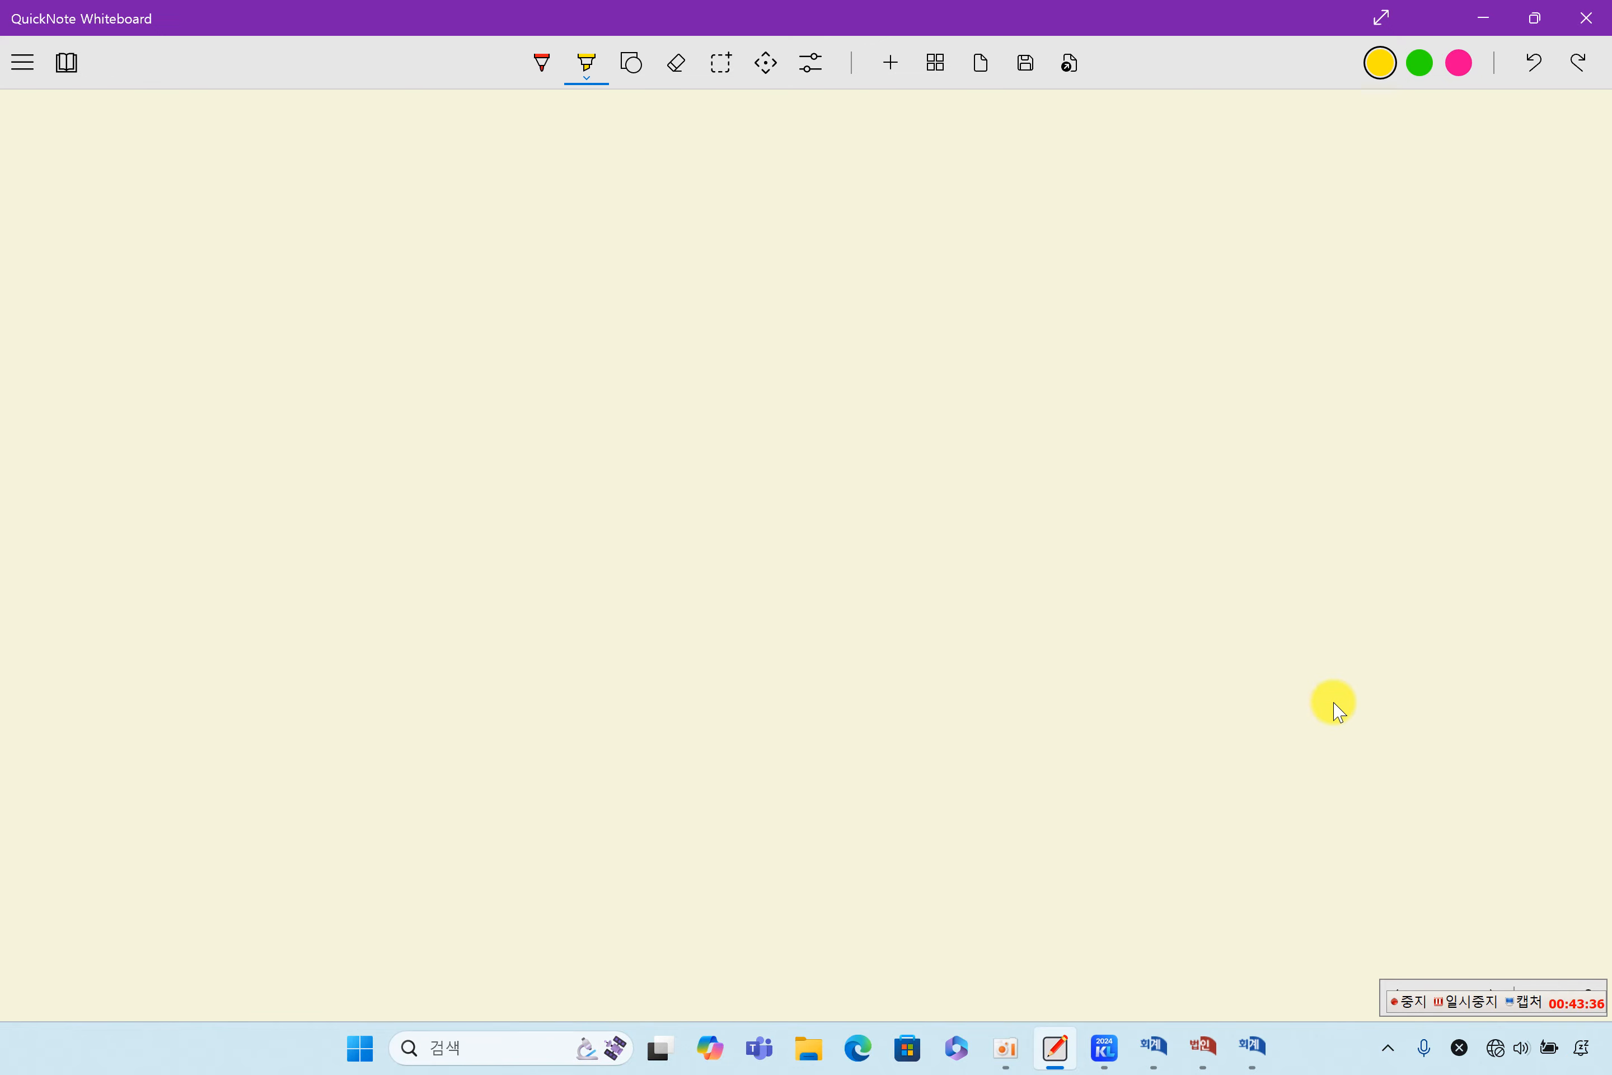
scroll(1334, 708, up, 15)
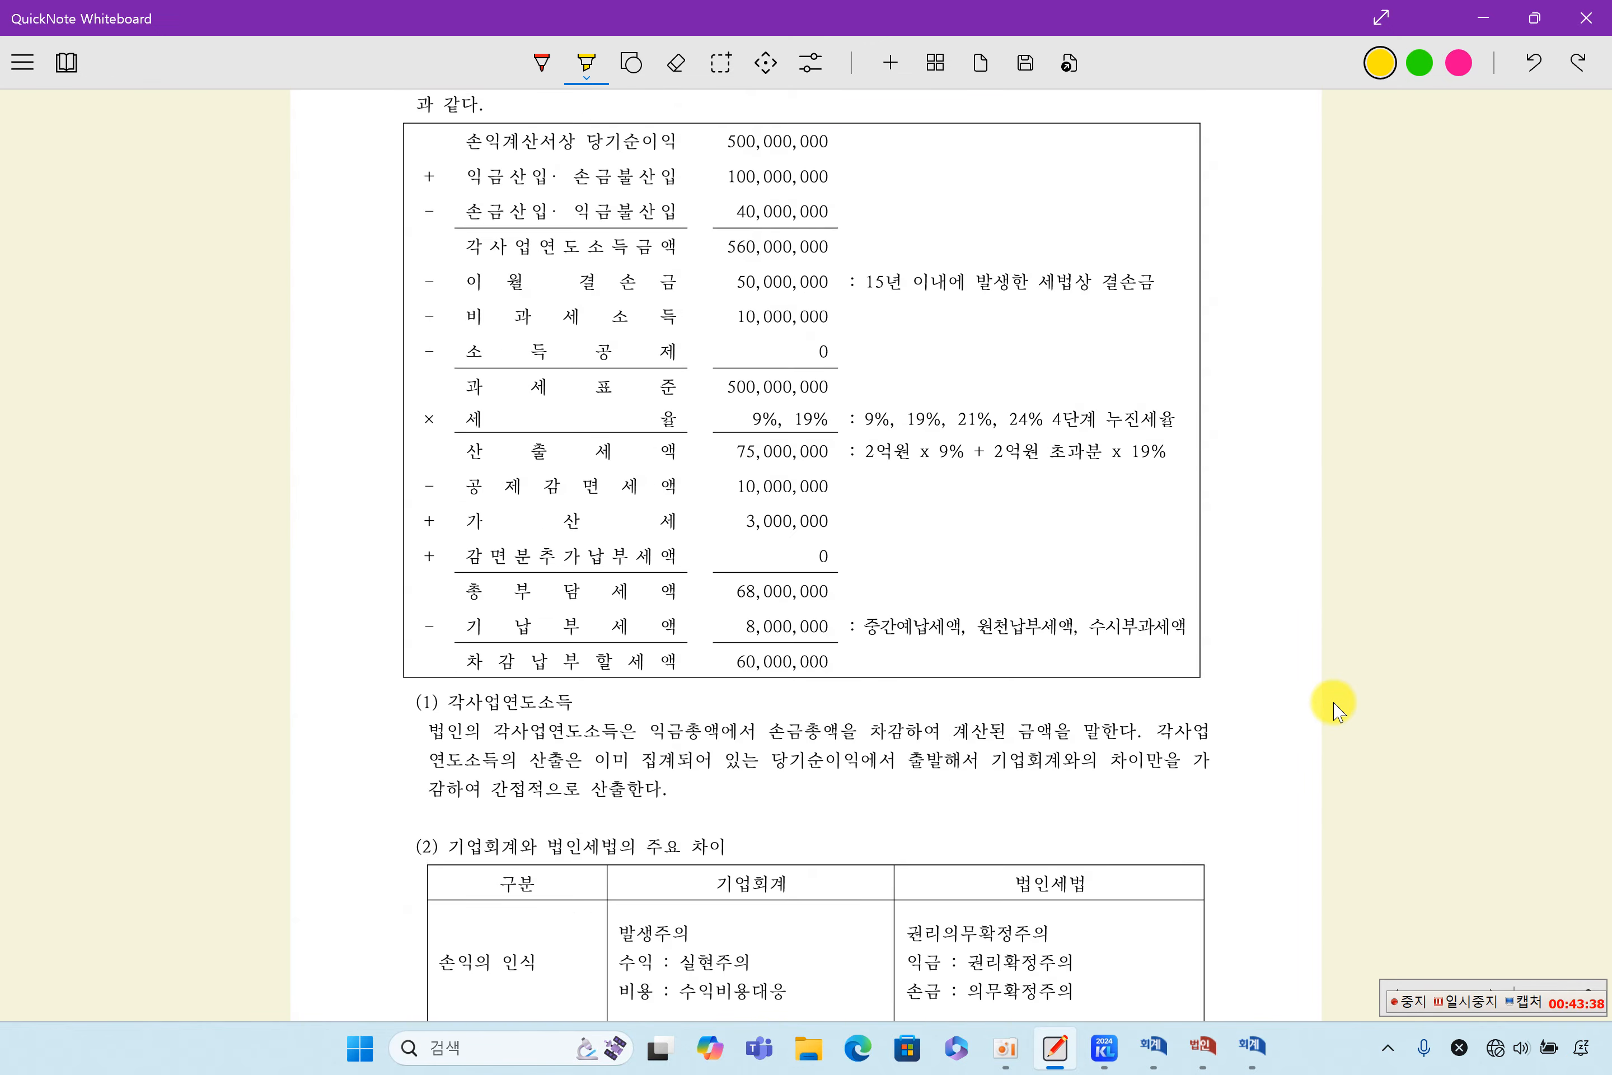
scroll(1335, 708, down, 3)
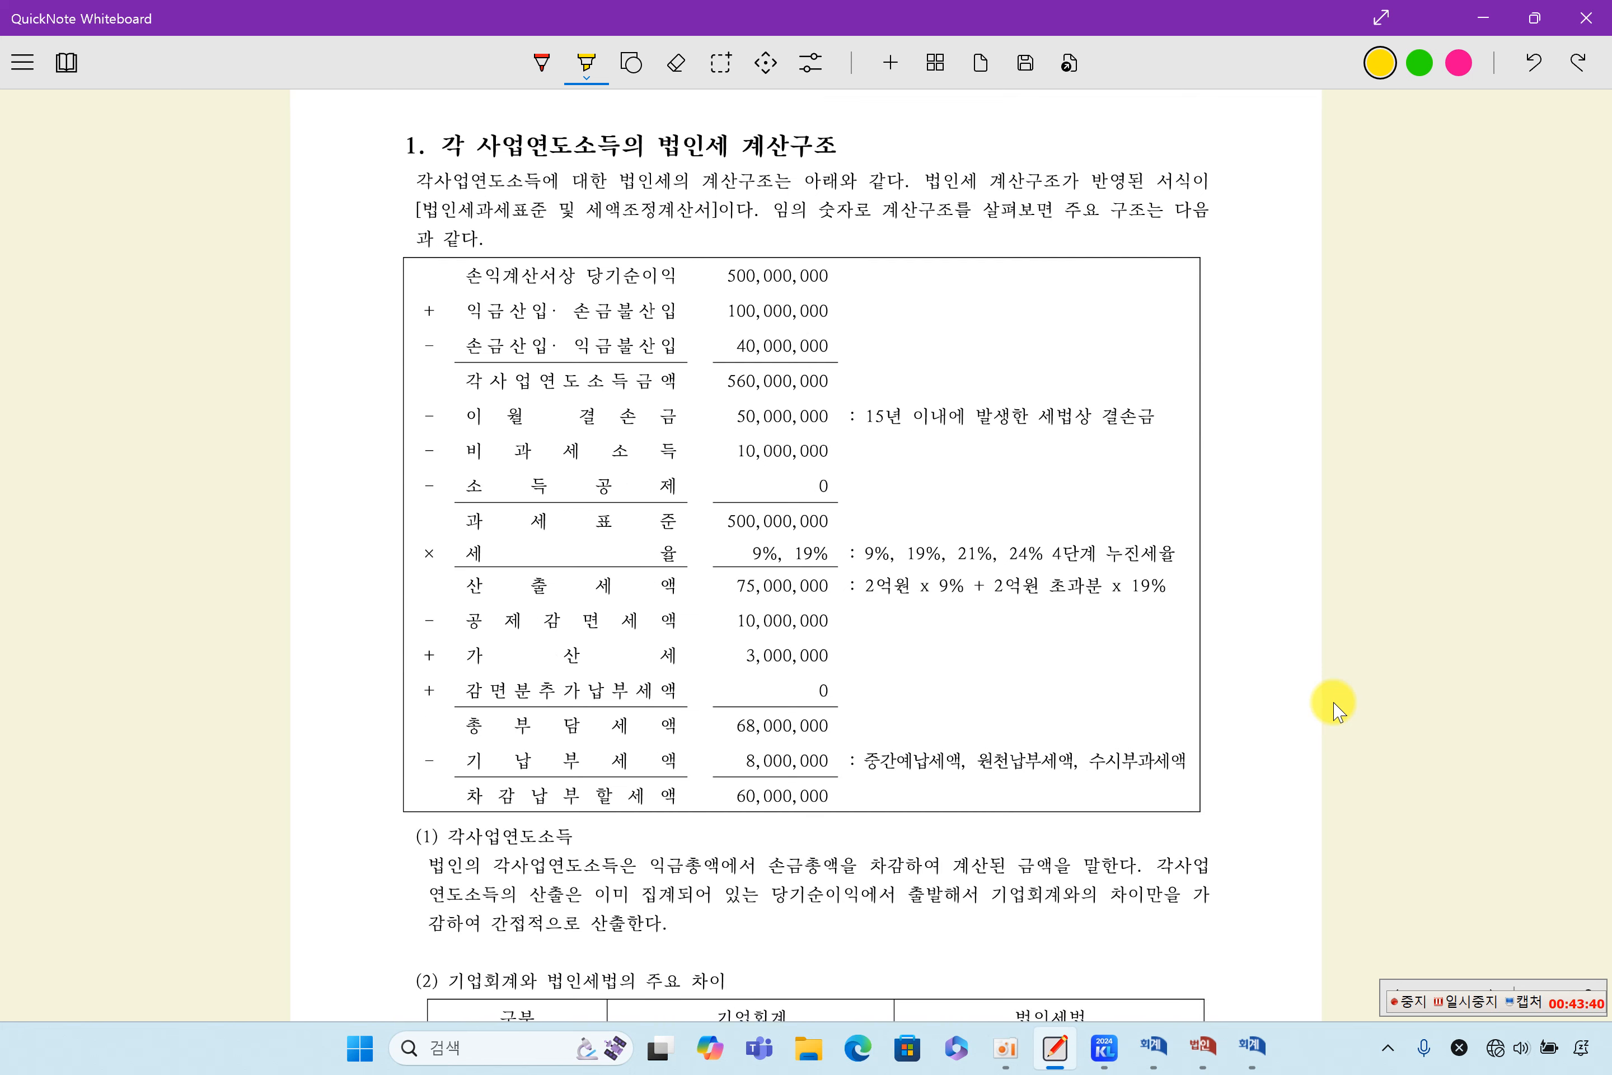
scroll(1336, 708, up, 2)
scroll(1332, 702, down, 1)
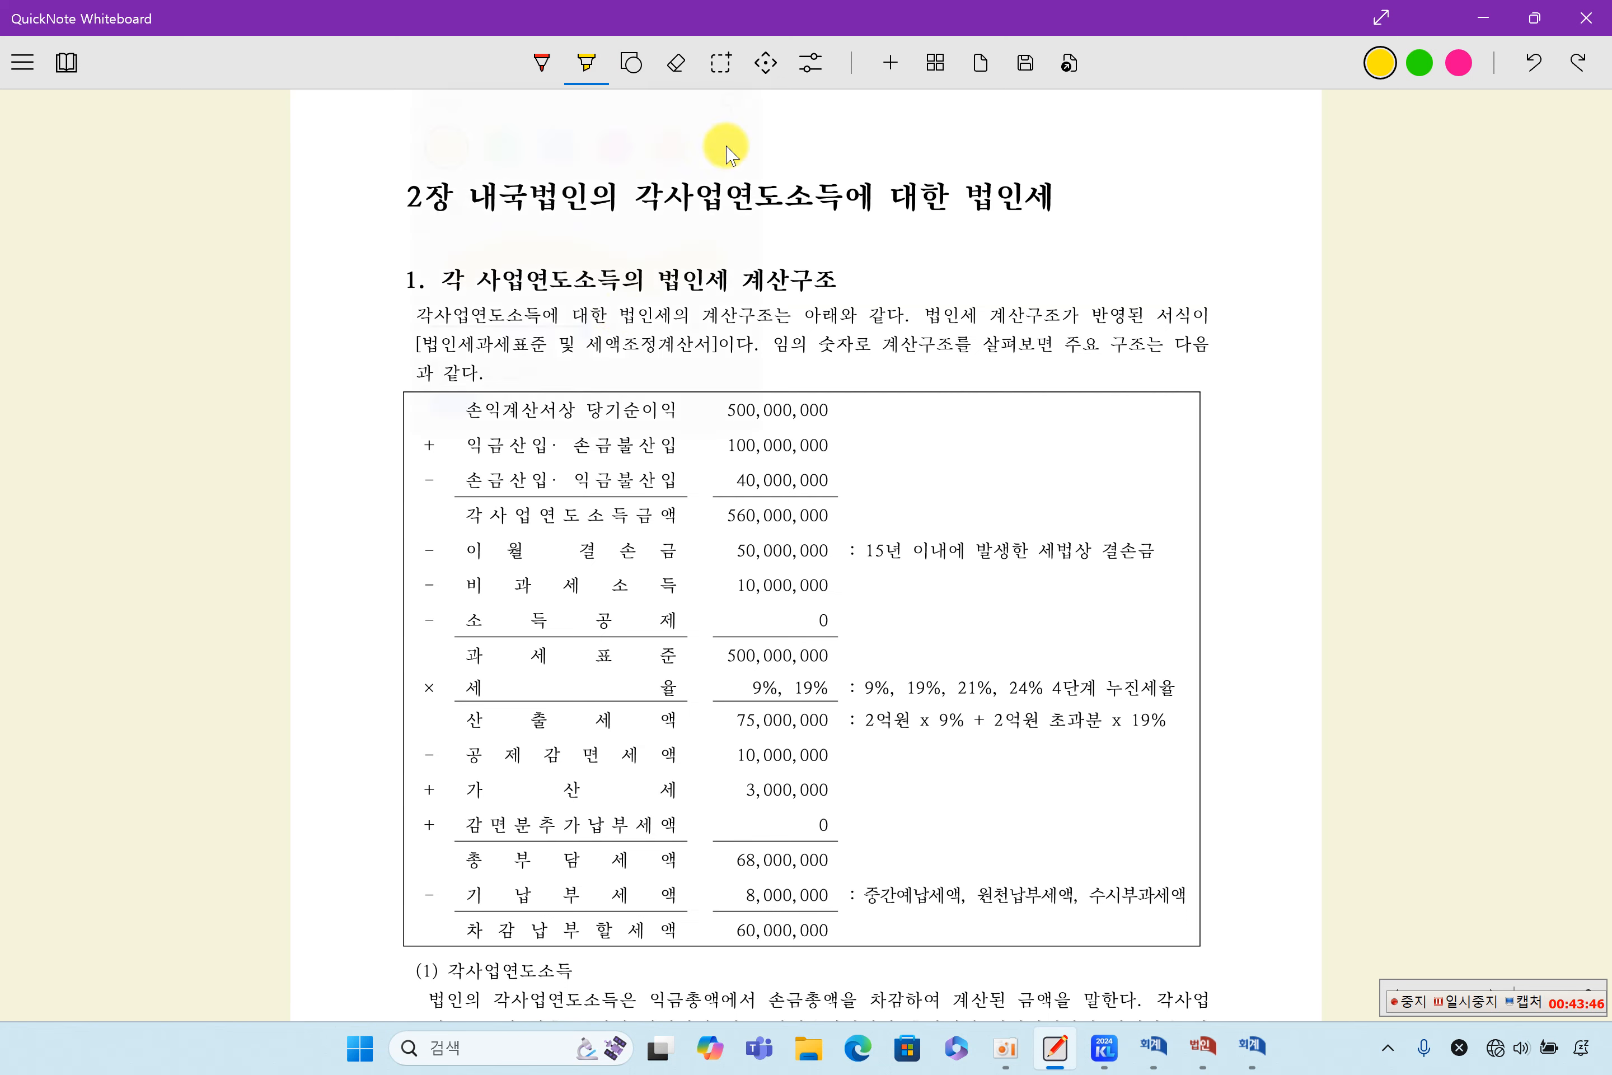
scroll(953, 593, down, 2)
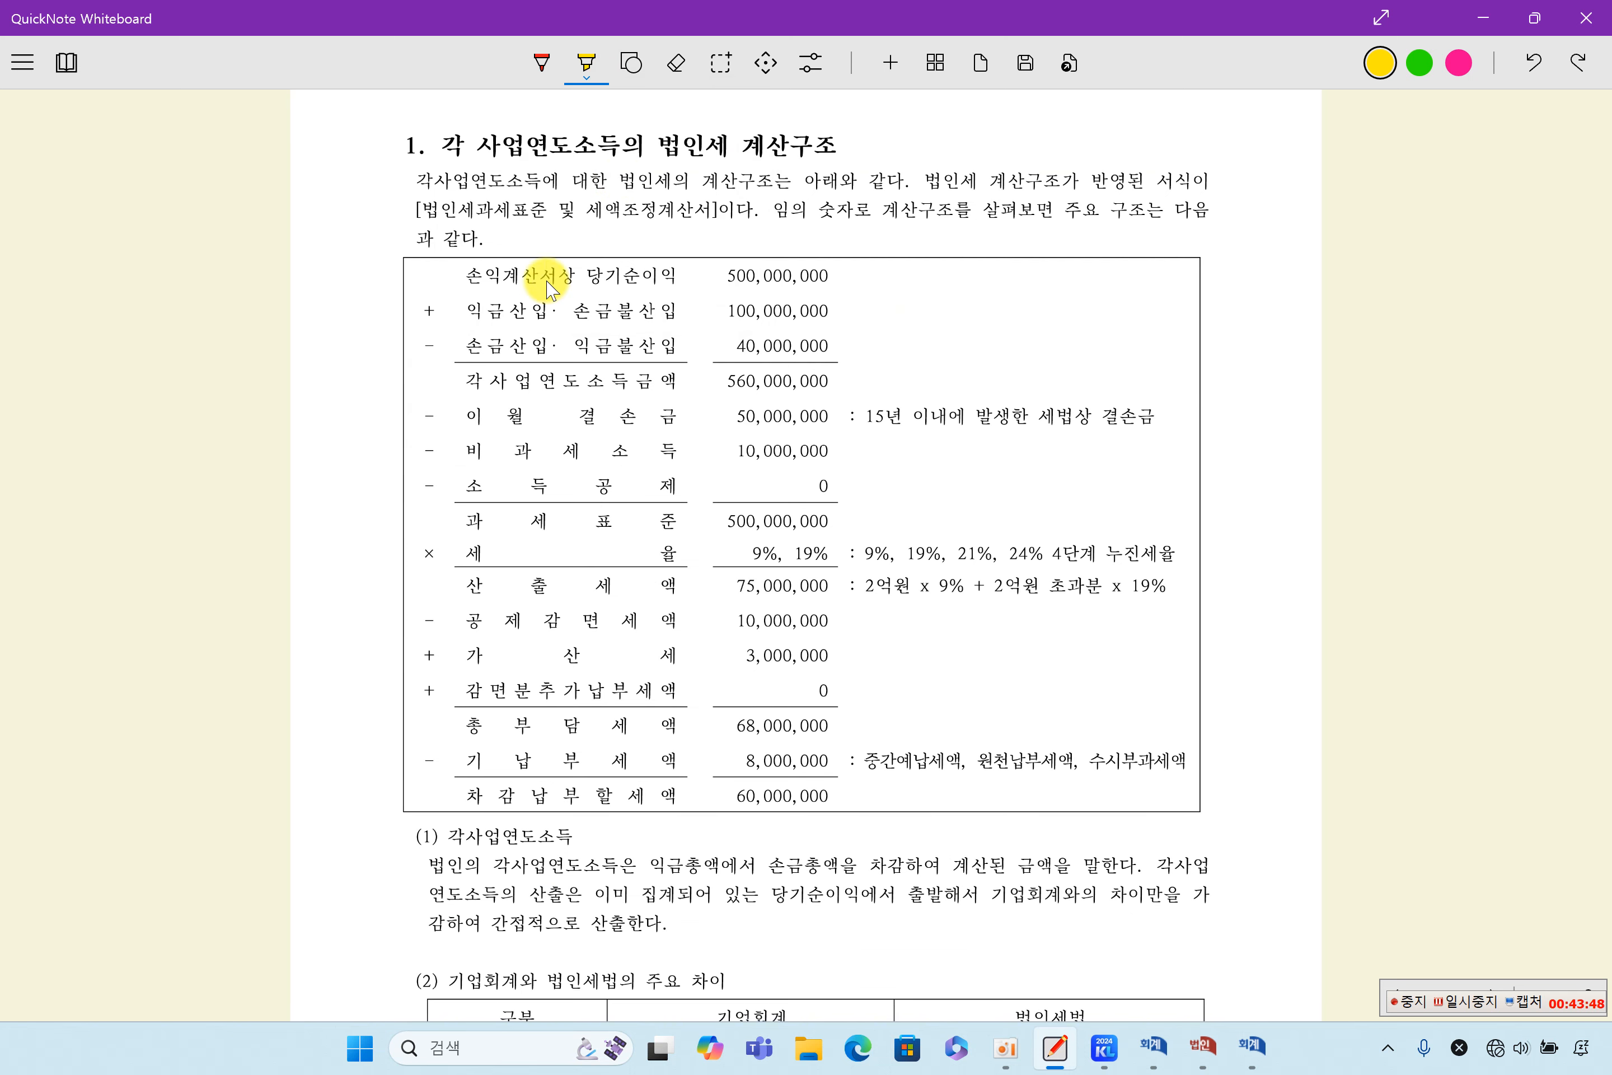
- Highlight 임의 숫자로 계산 in the introduction and the calculation rows from 당기순이익 through 각사업연도소득금액 in yellow
drag(574, 278, 638, 278)
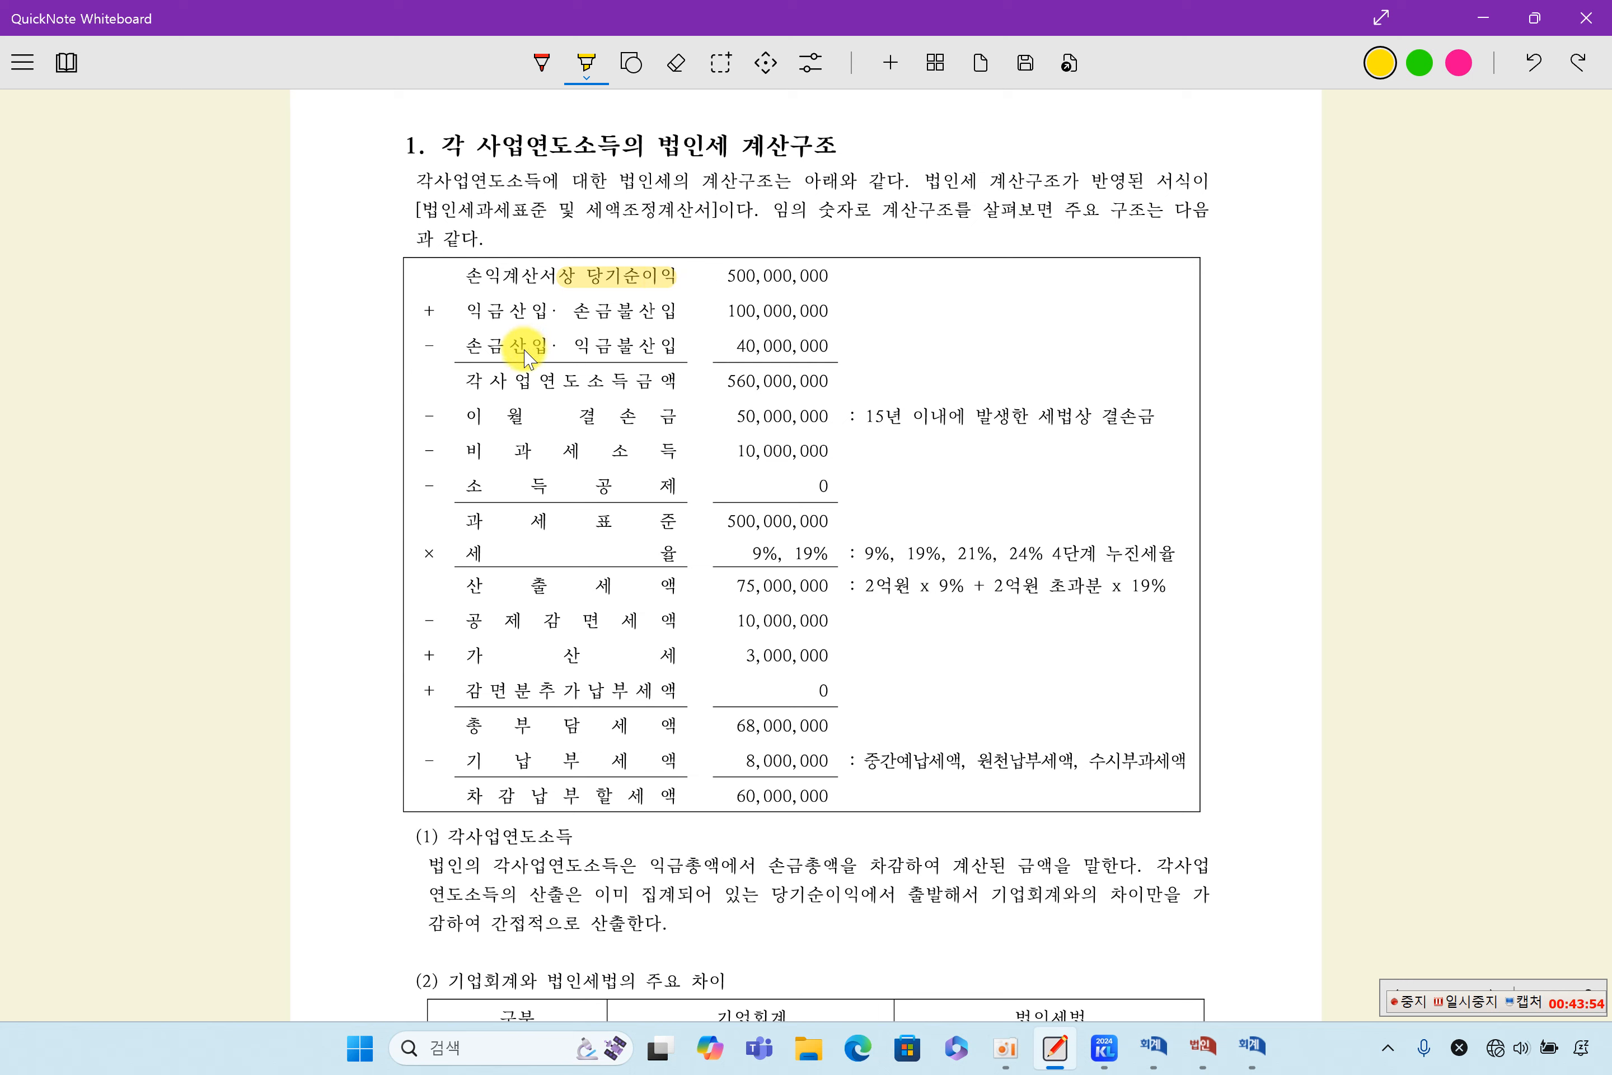
drag(562, 276, 679, 264)
drag(469, 393, 684, 401)
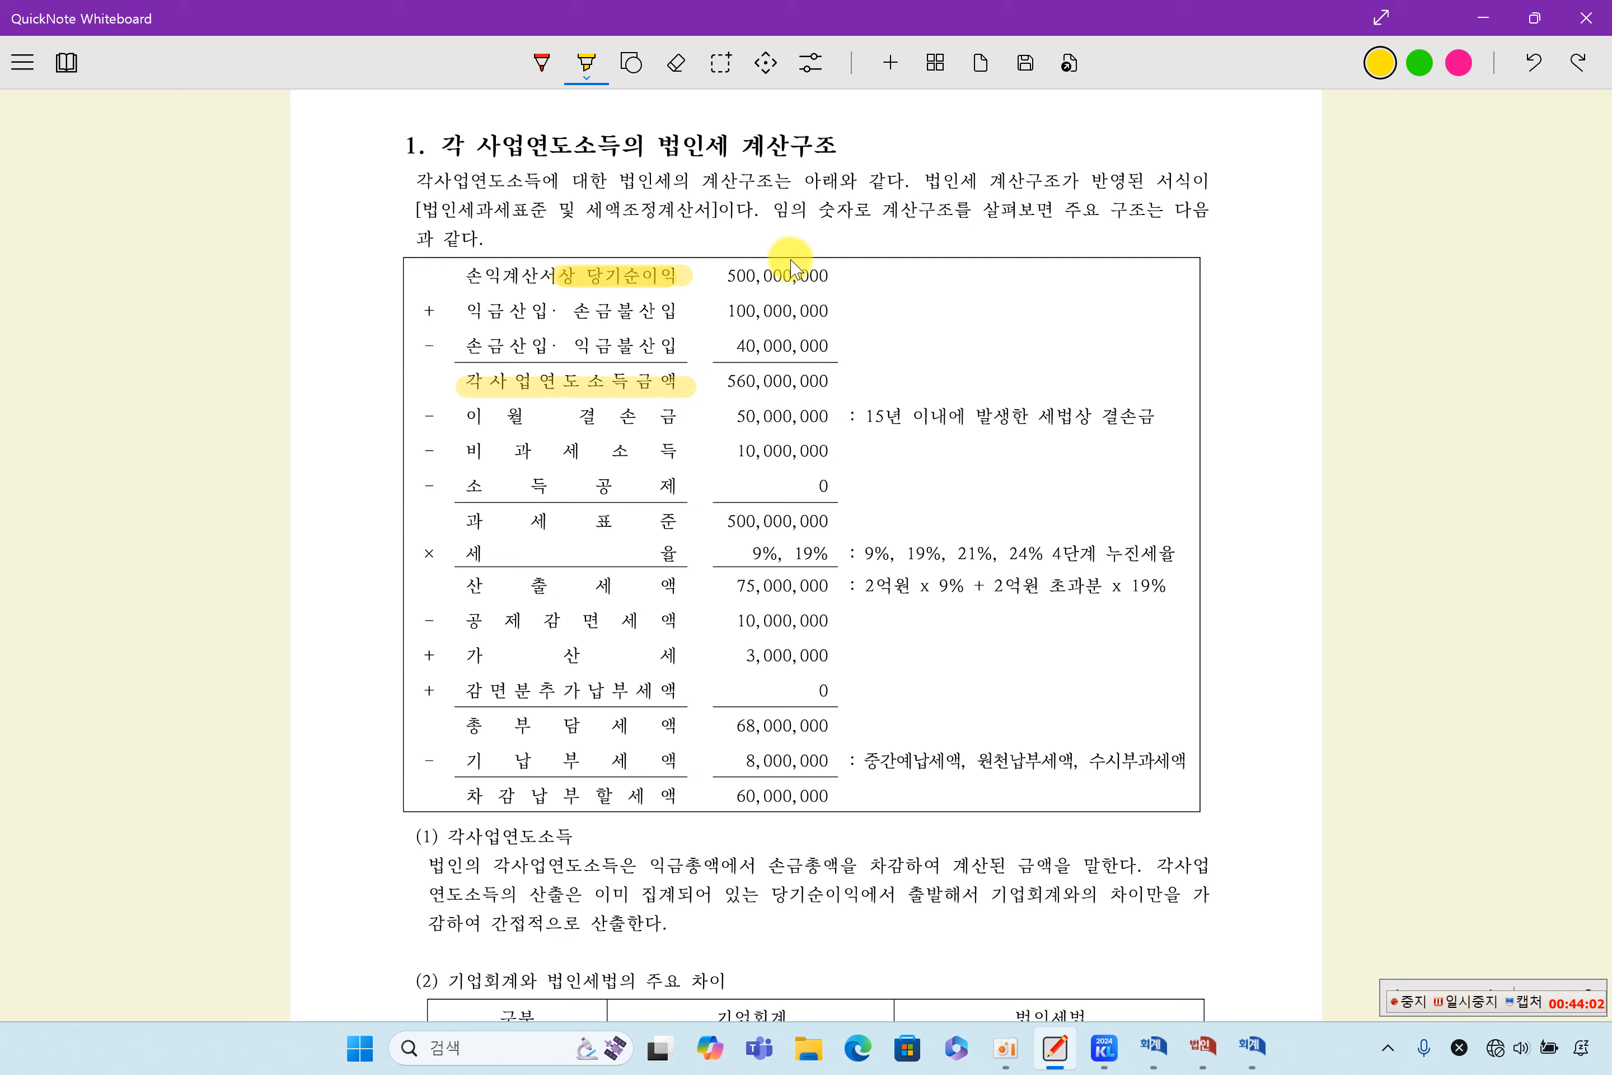
drag(769, 204, 917, 215)
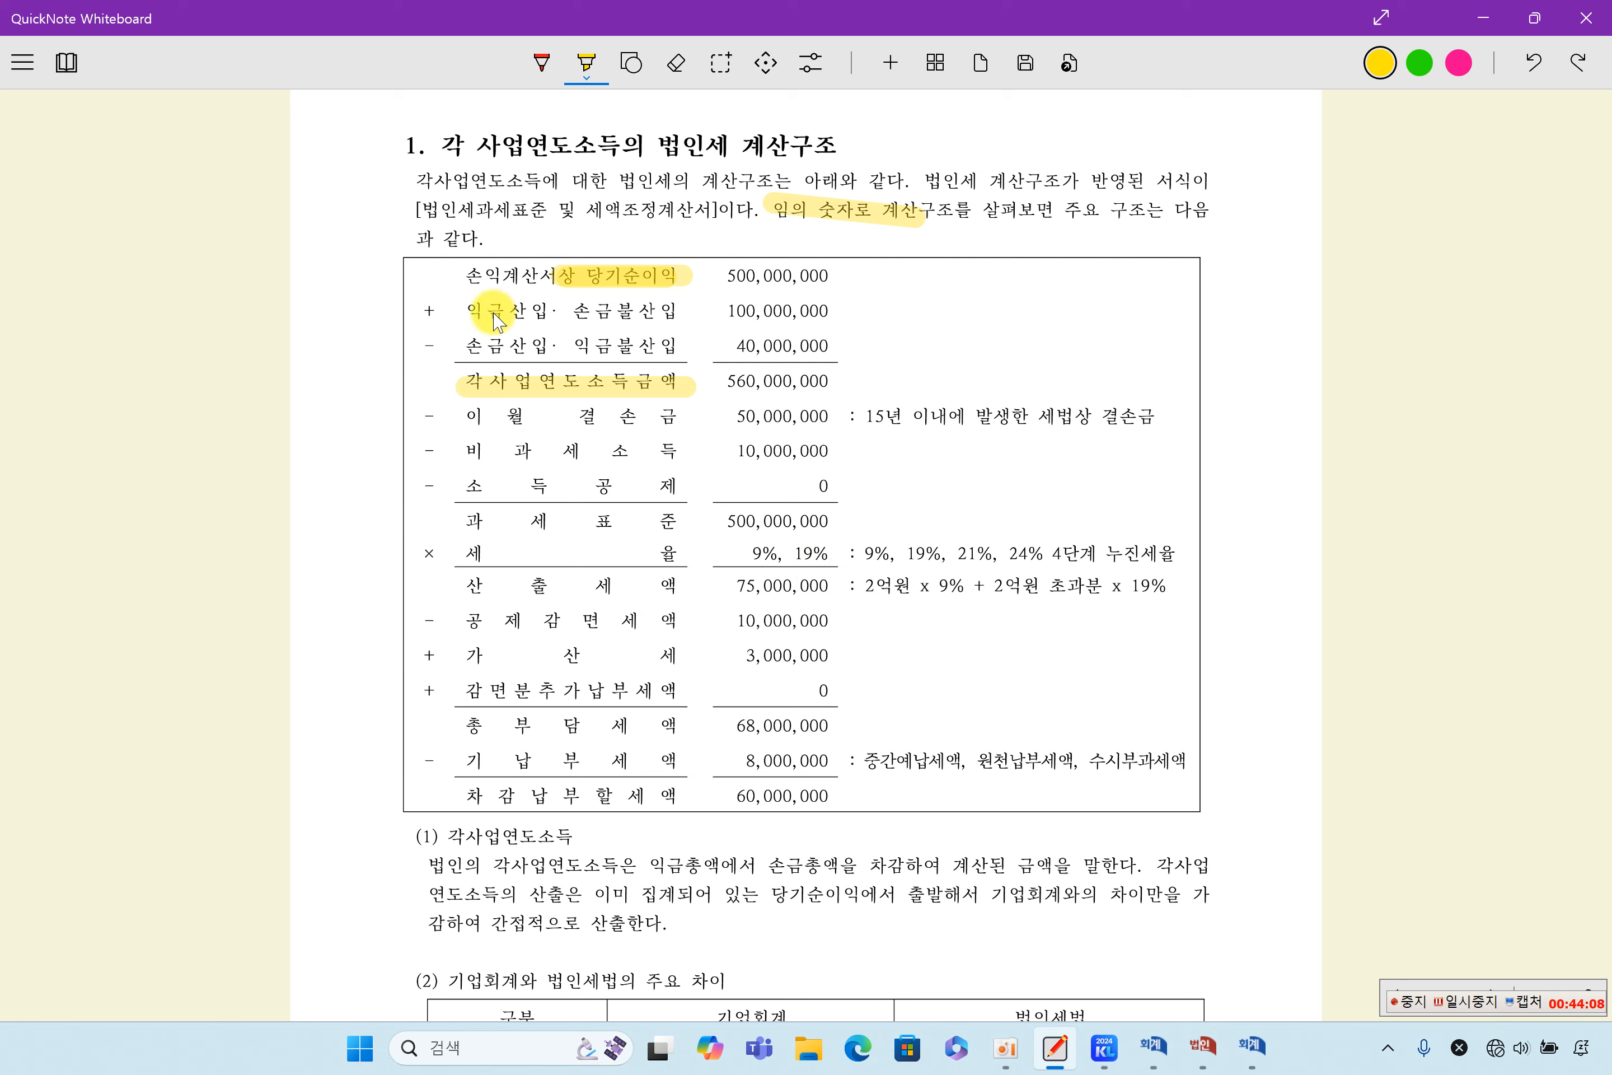
drag(471, 320, 664, 321)
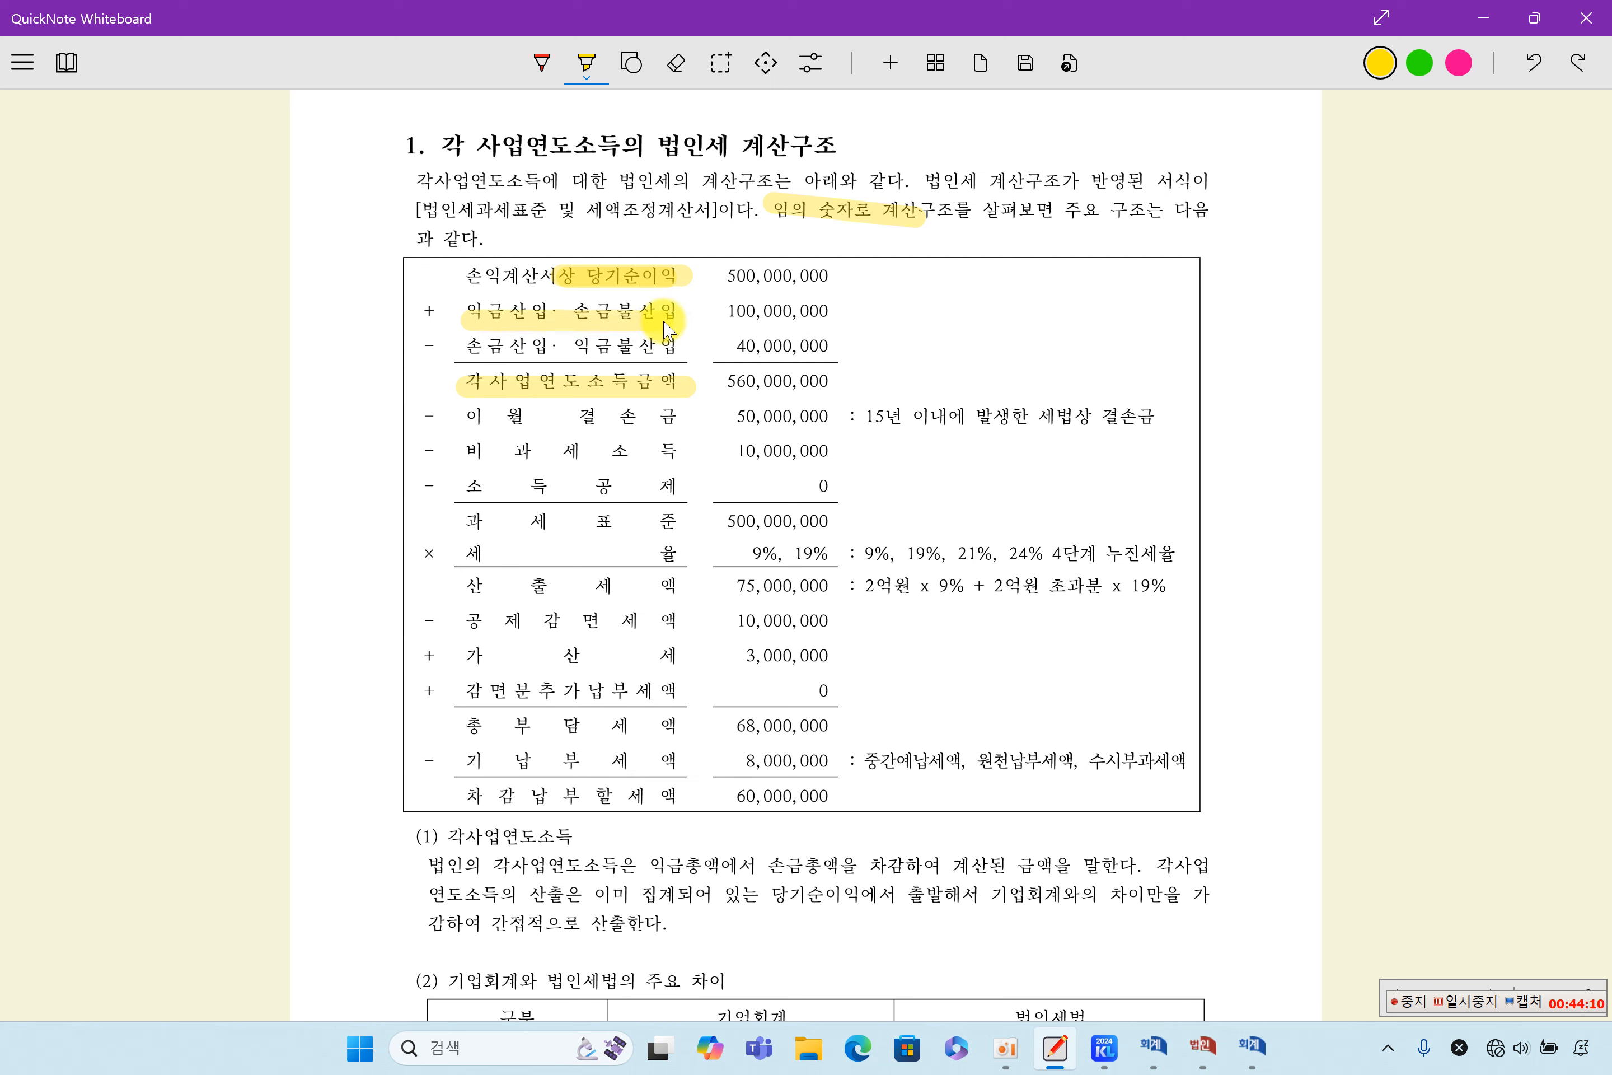
drag(477, 355, 638, 363)
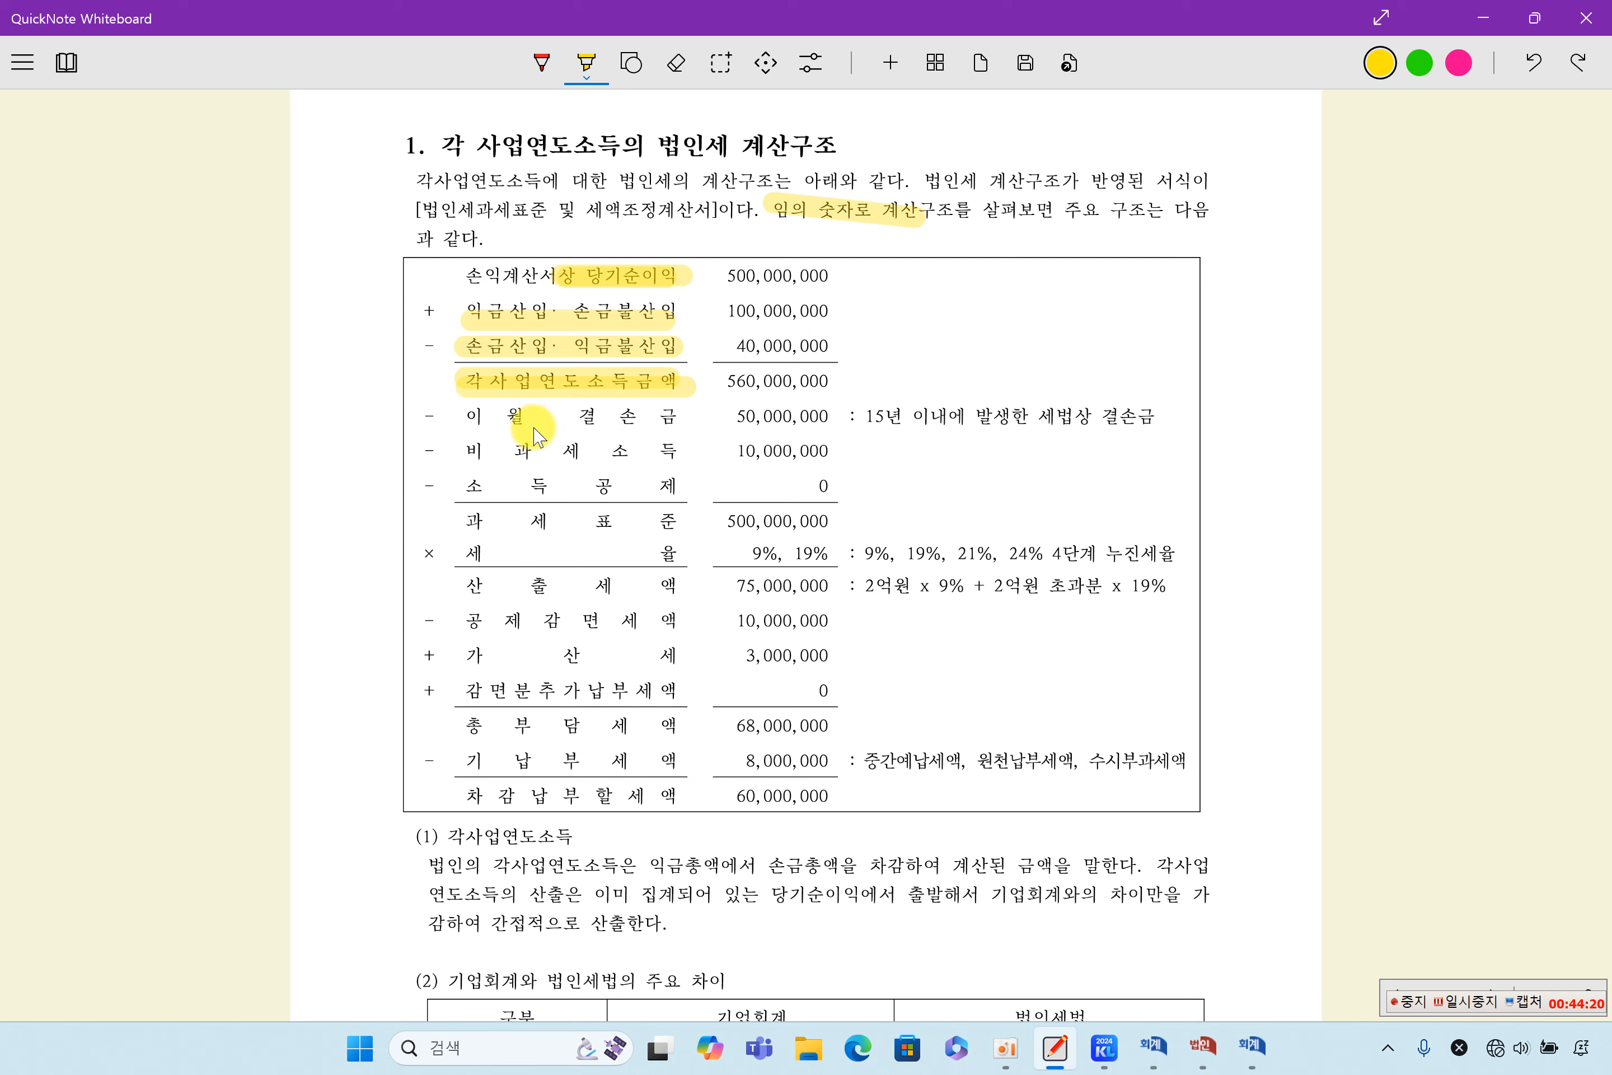
- Highlight the deduction rows, the 과세표준 of 500,000,000, the progressive tax rates with their 9% and 19% formula, and the 산출세액 of 75,000,000
drag(523, 427, 522, 500)
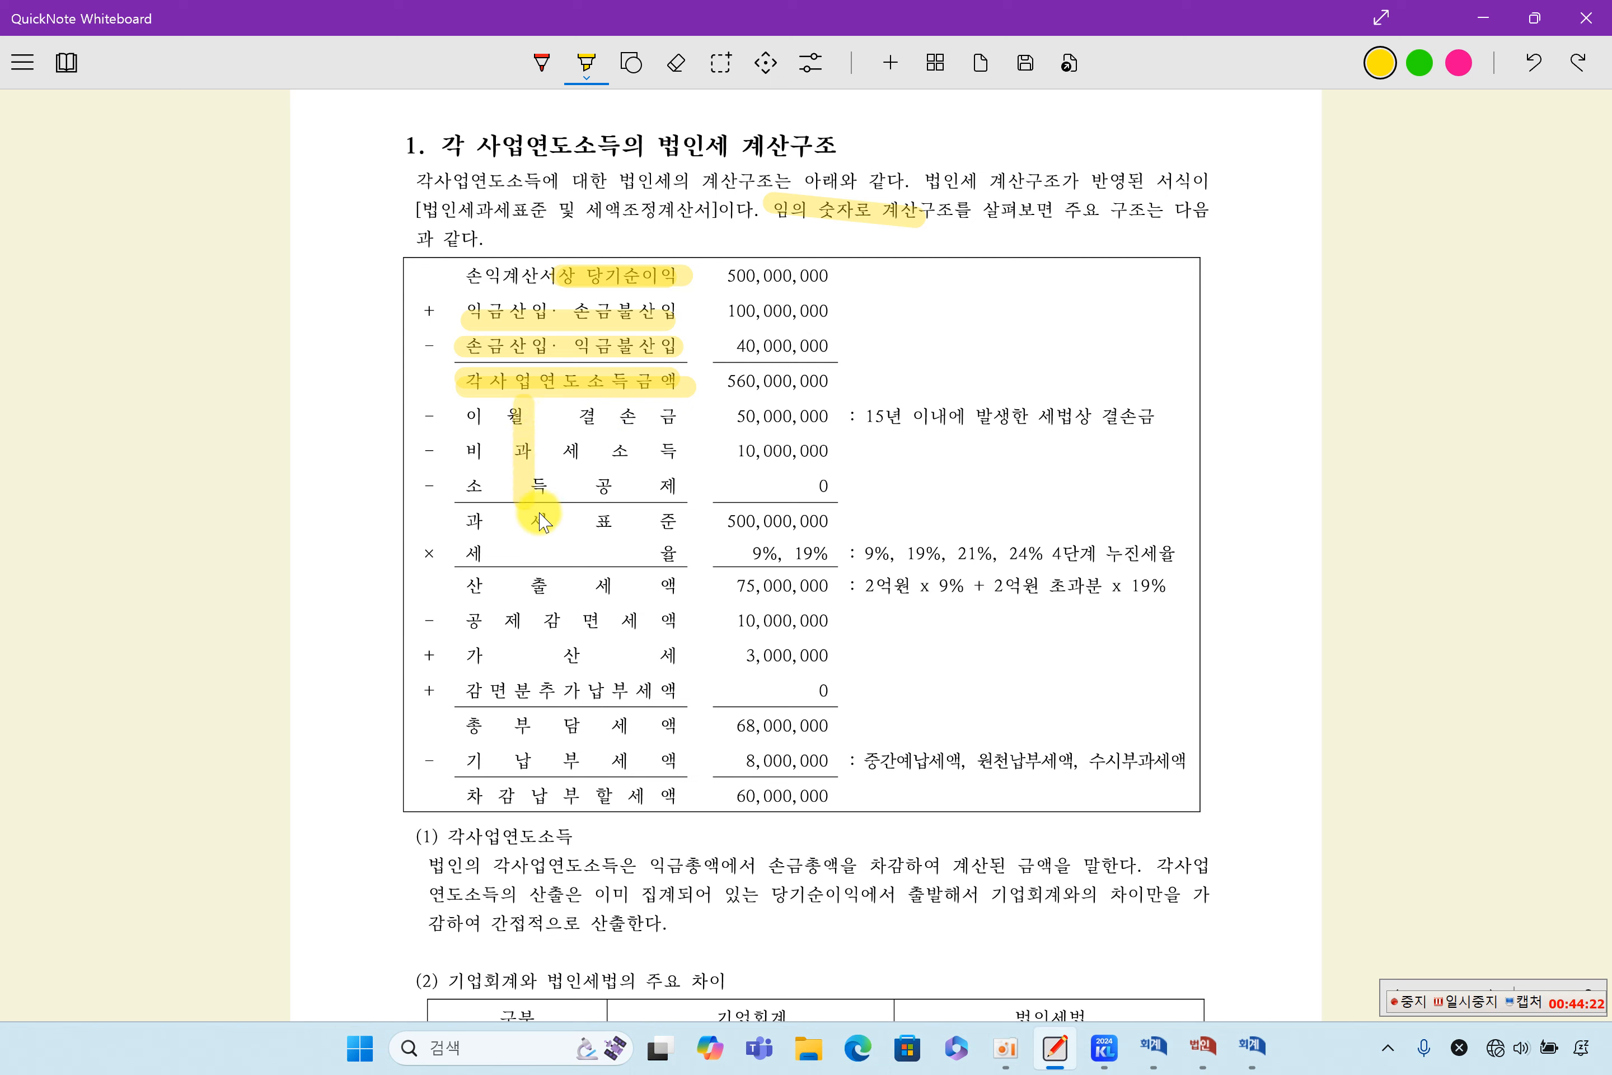
drag(706, 519, 821, 522)
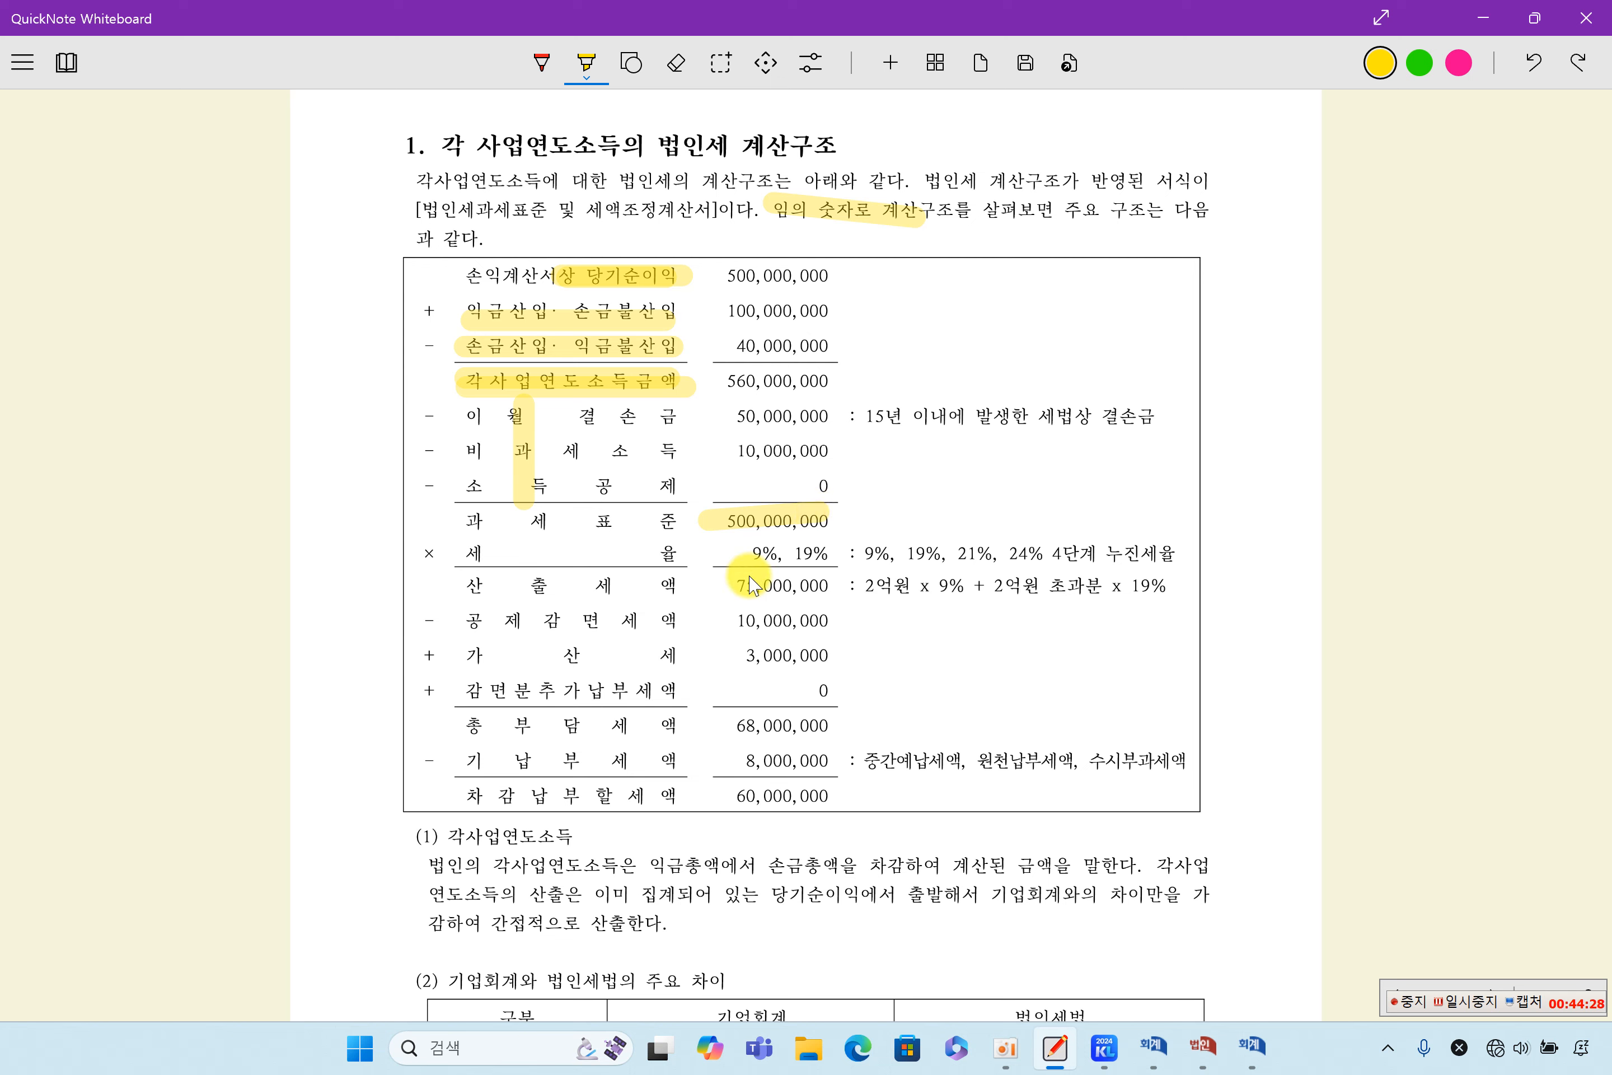
drag(867, 558, 1156, 558)
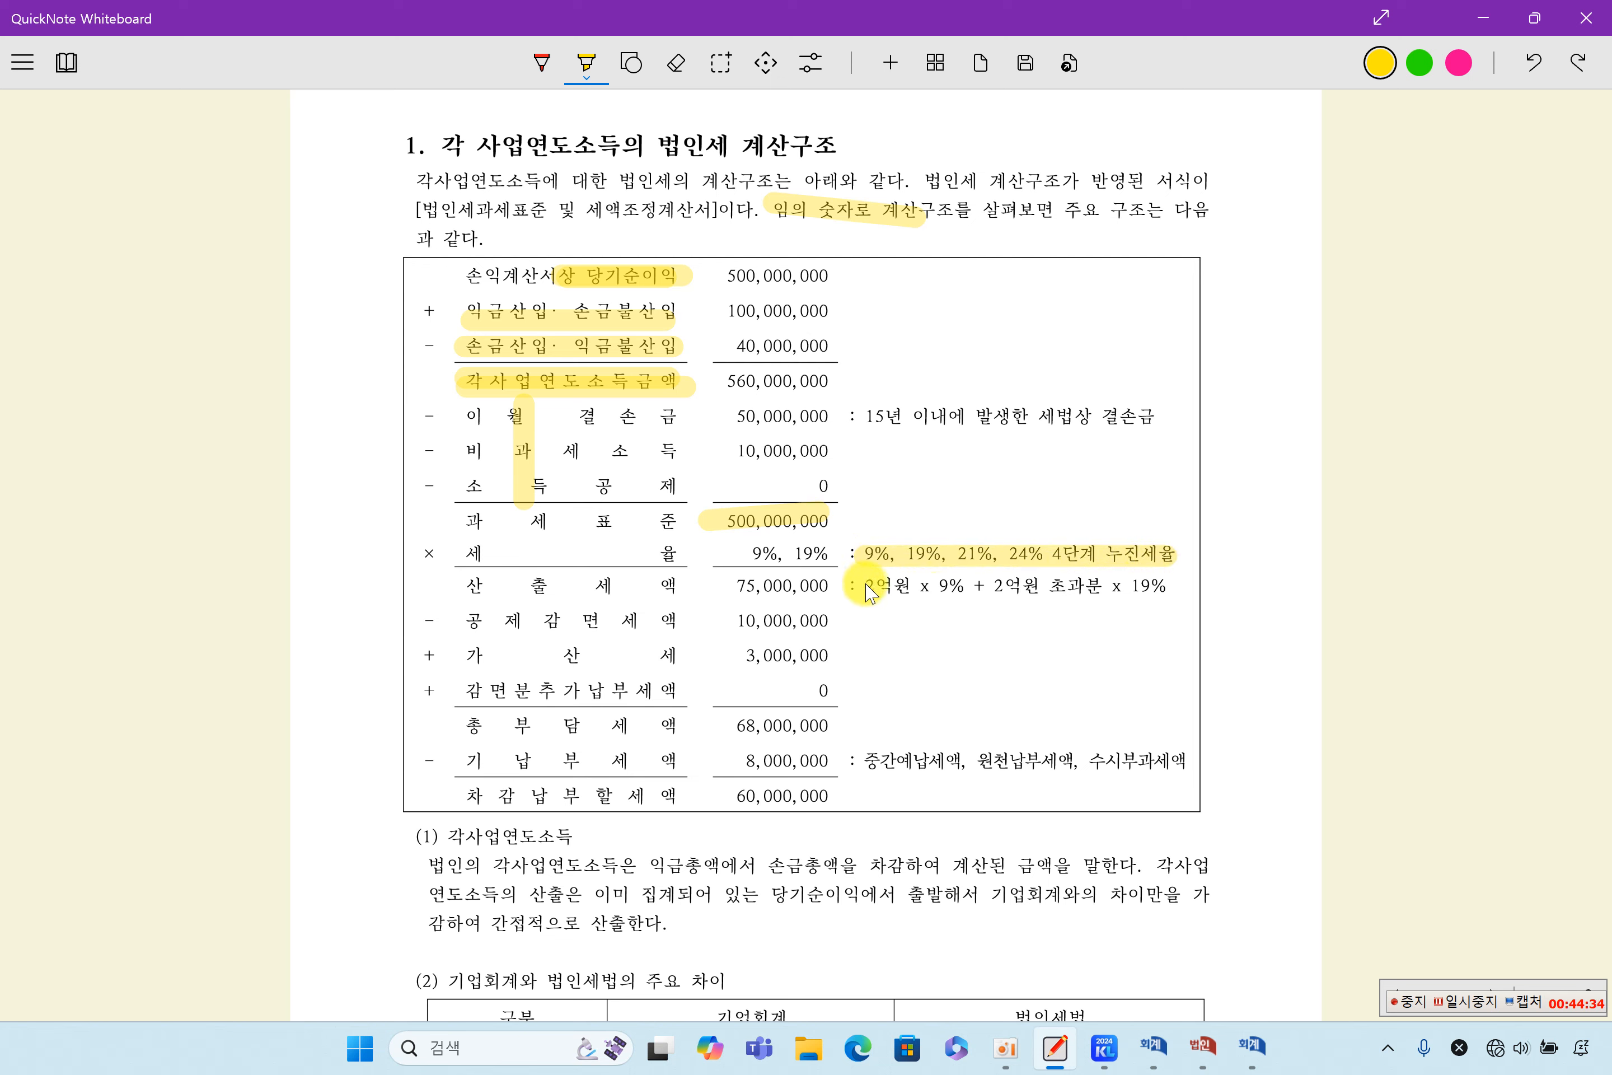
drag(869, 590, 960, 587)
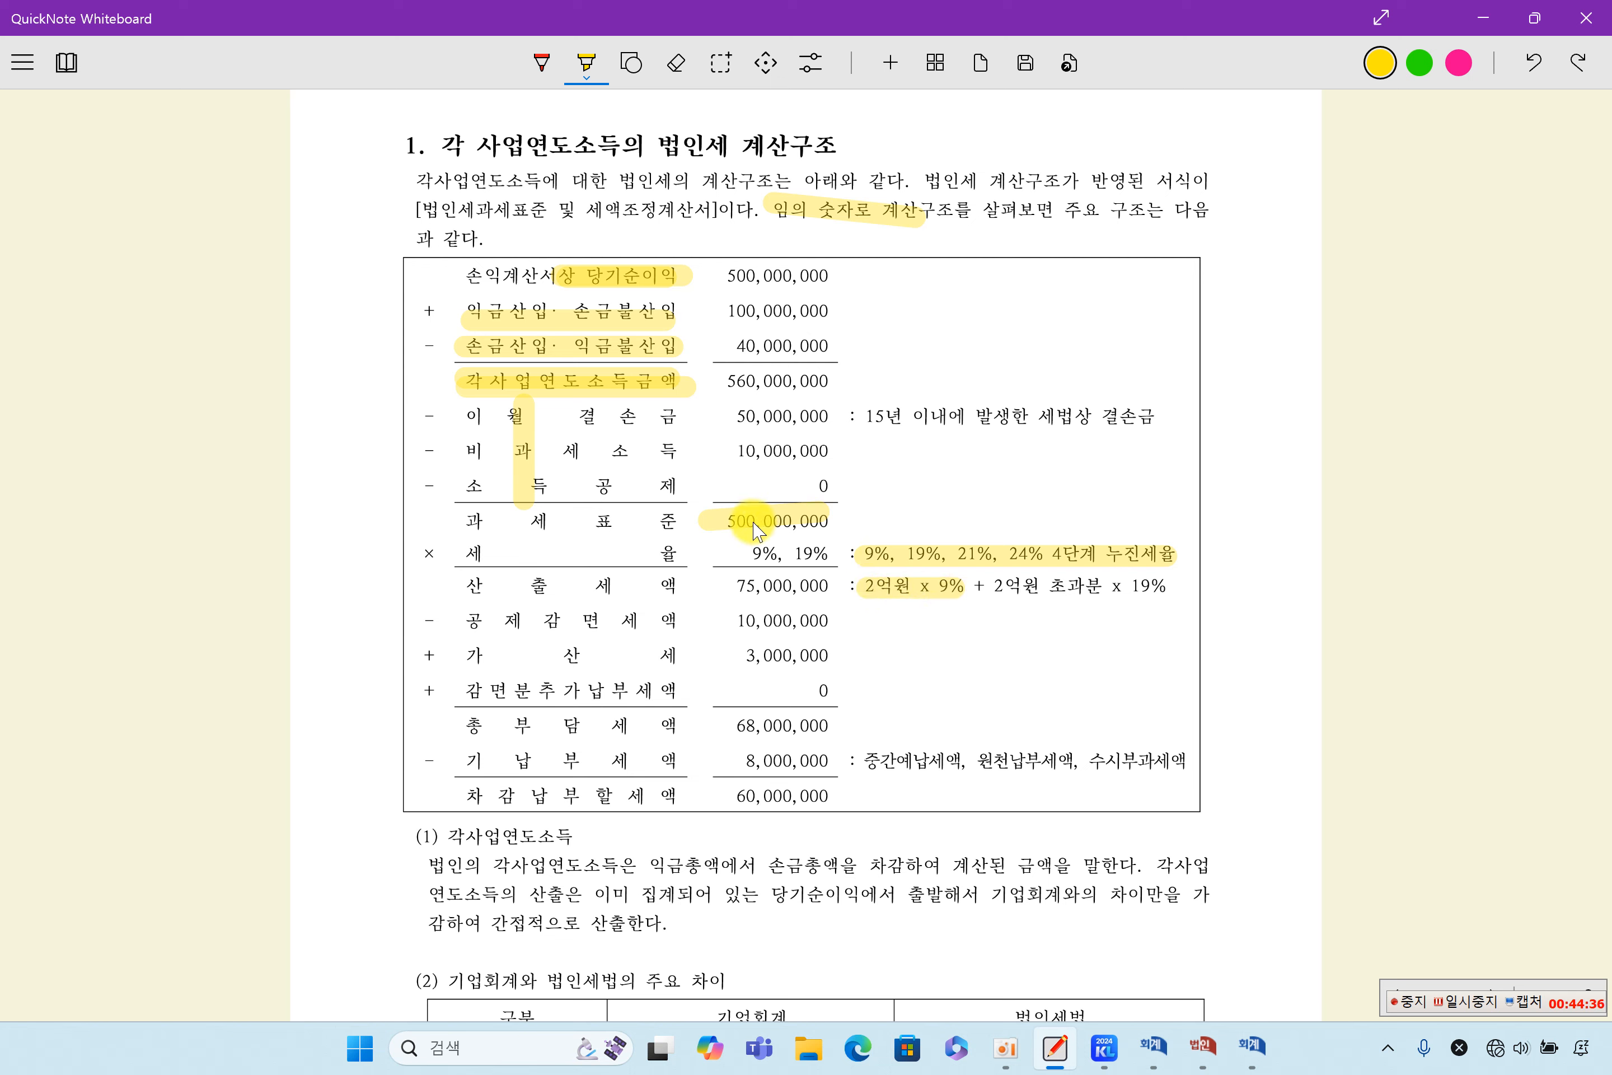
drag(768, 530, 832, 522)
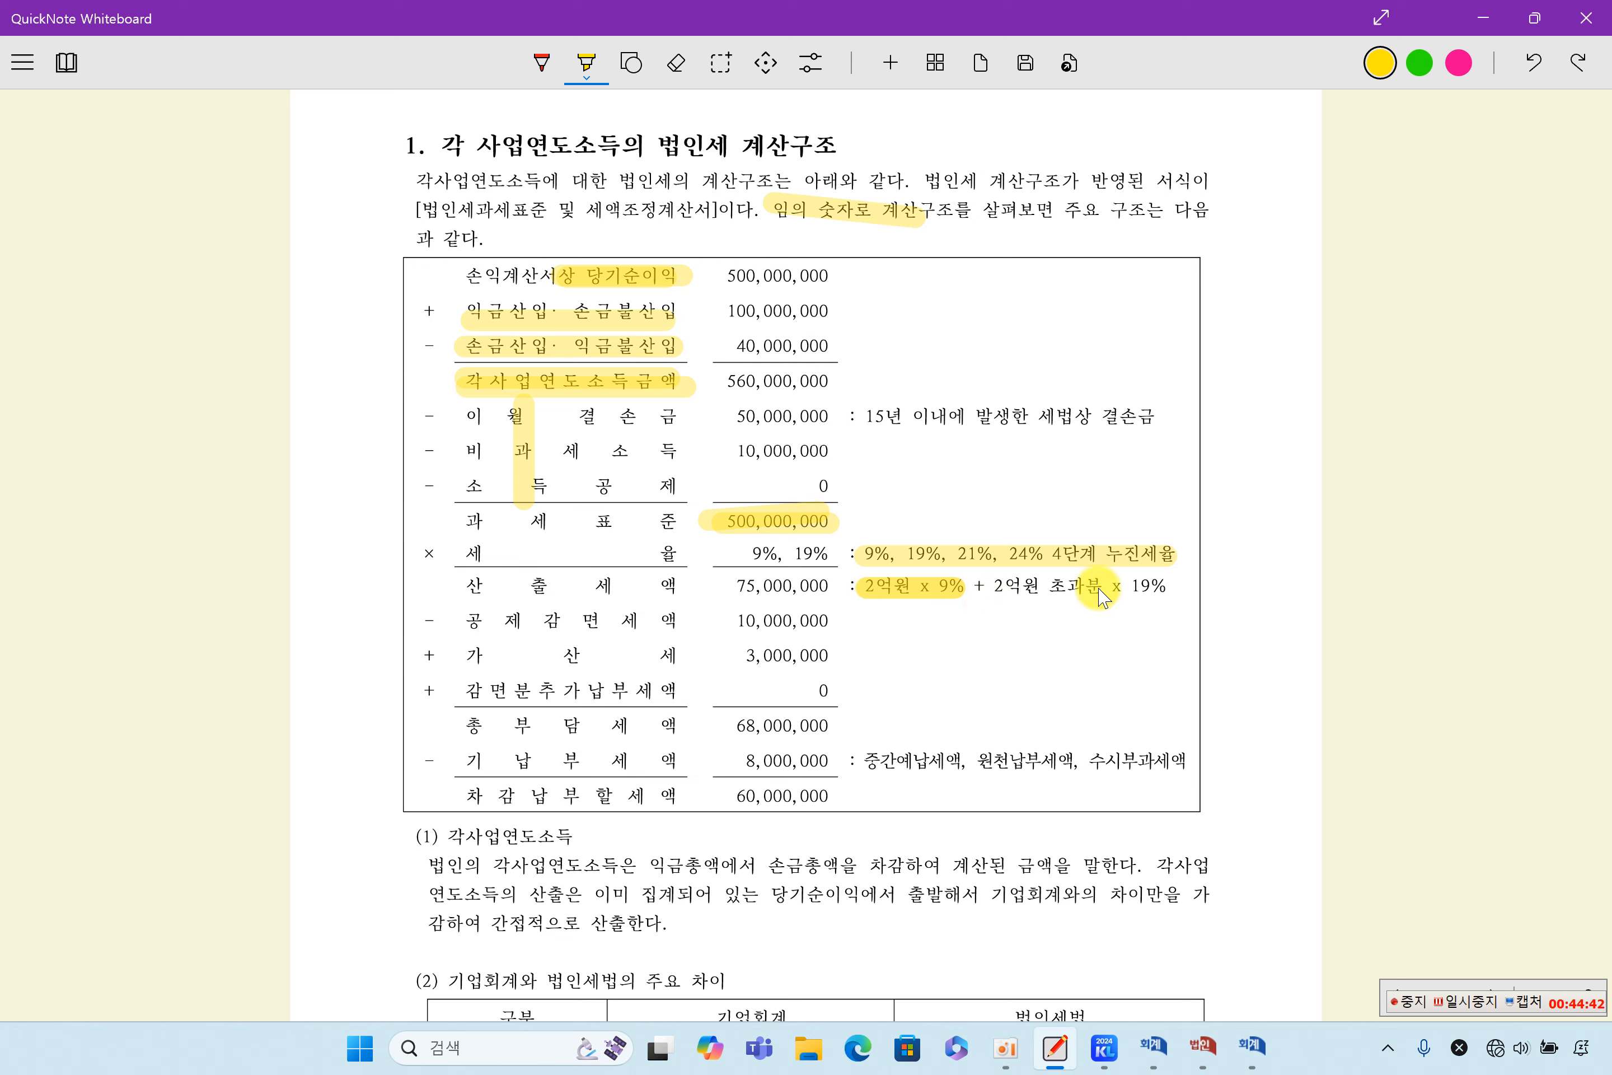
drag(1102, 605, 1174, 595)
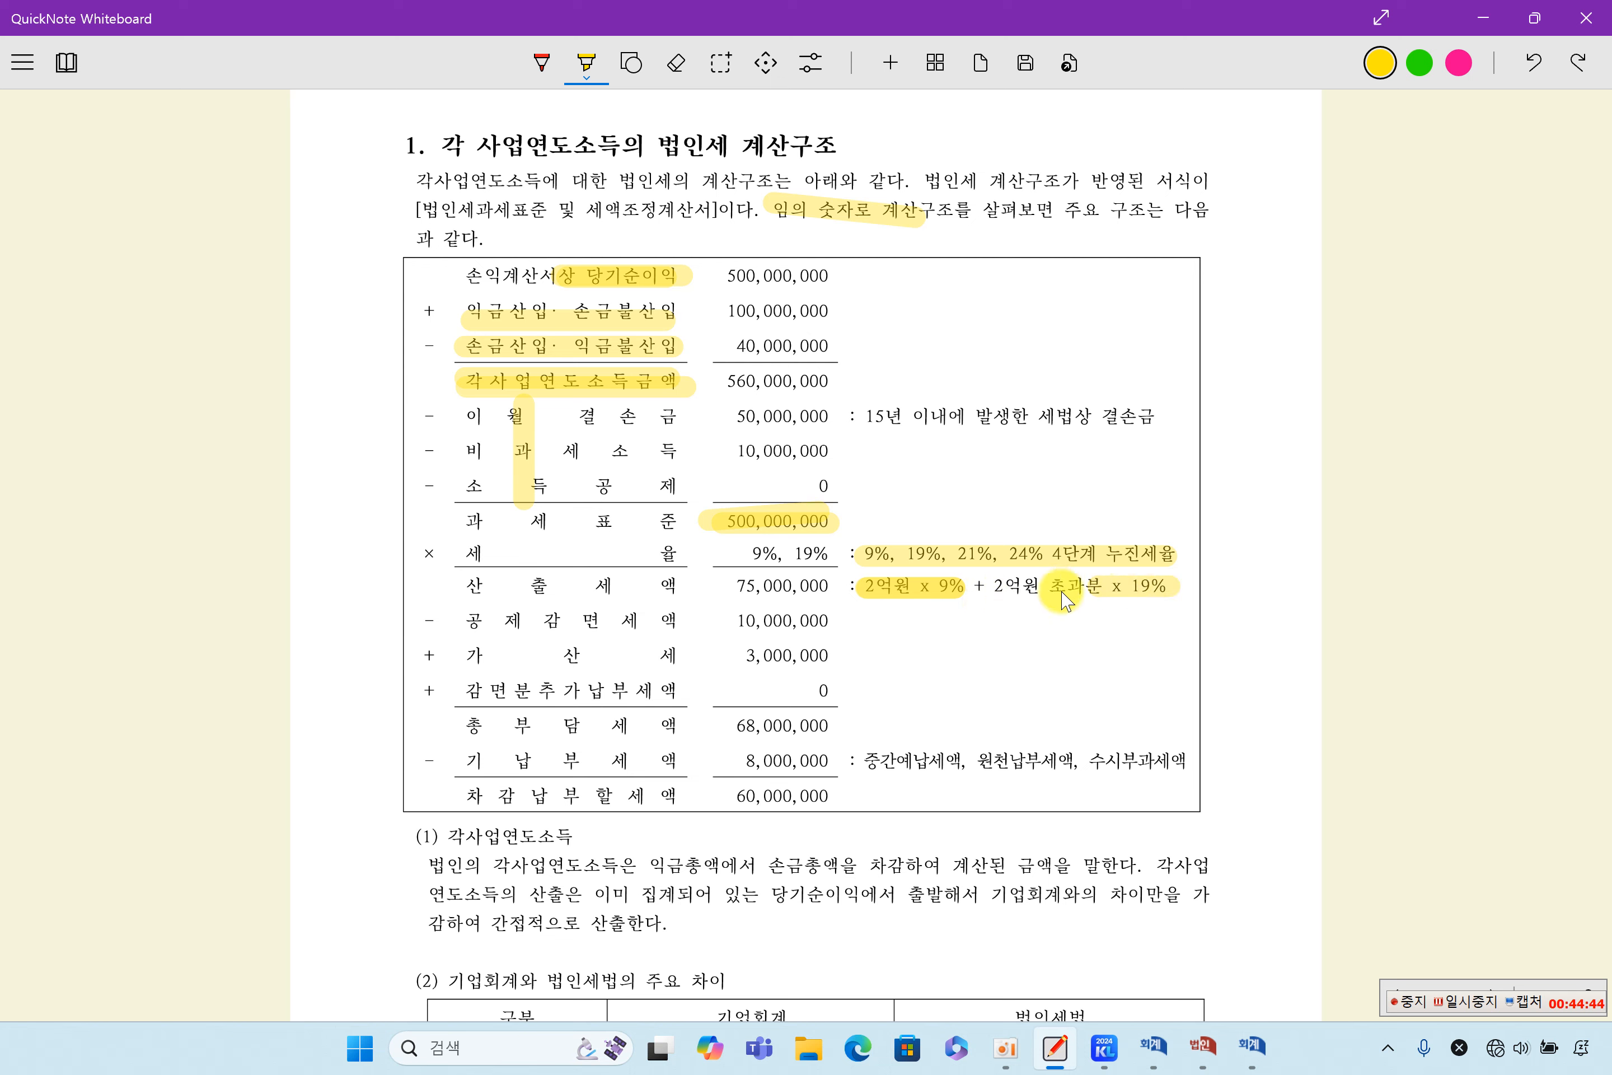
drag(864, 574, 1179, 581)
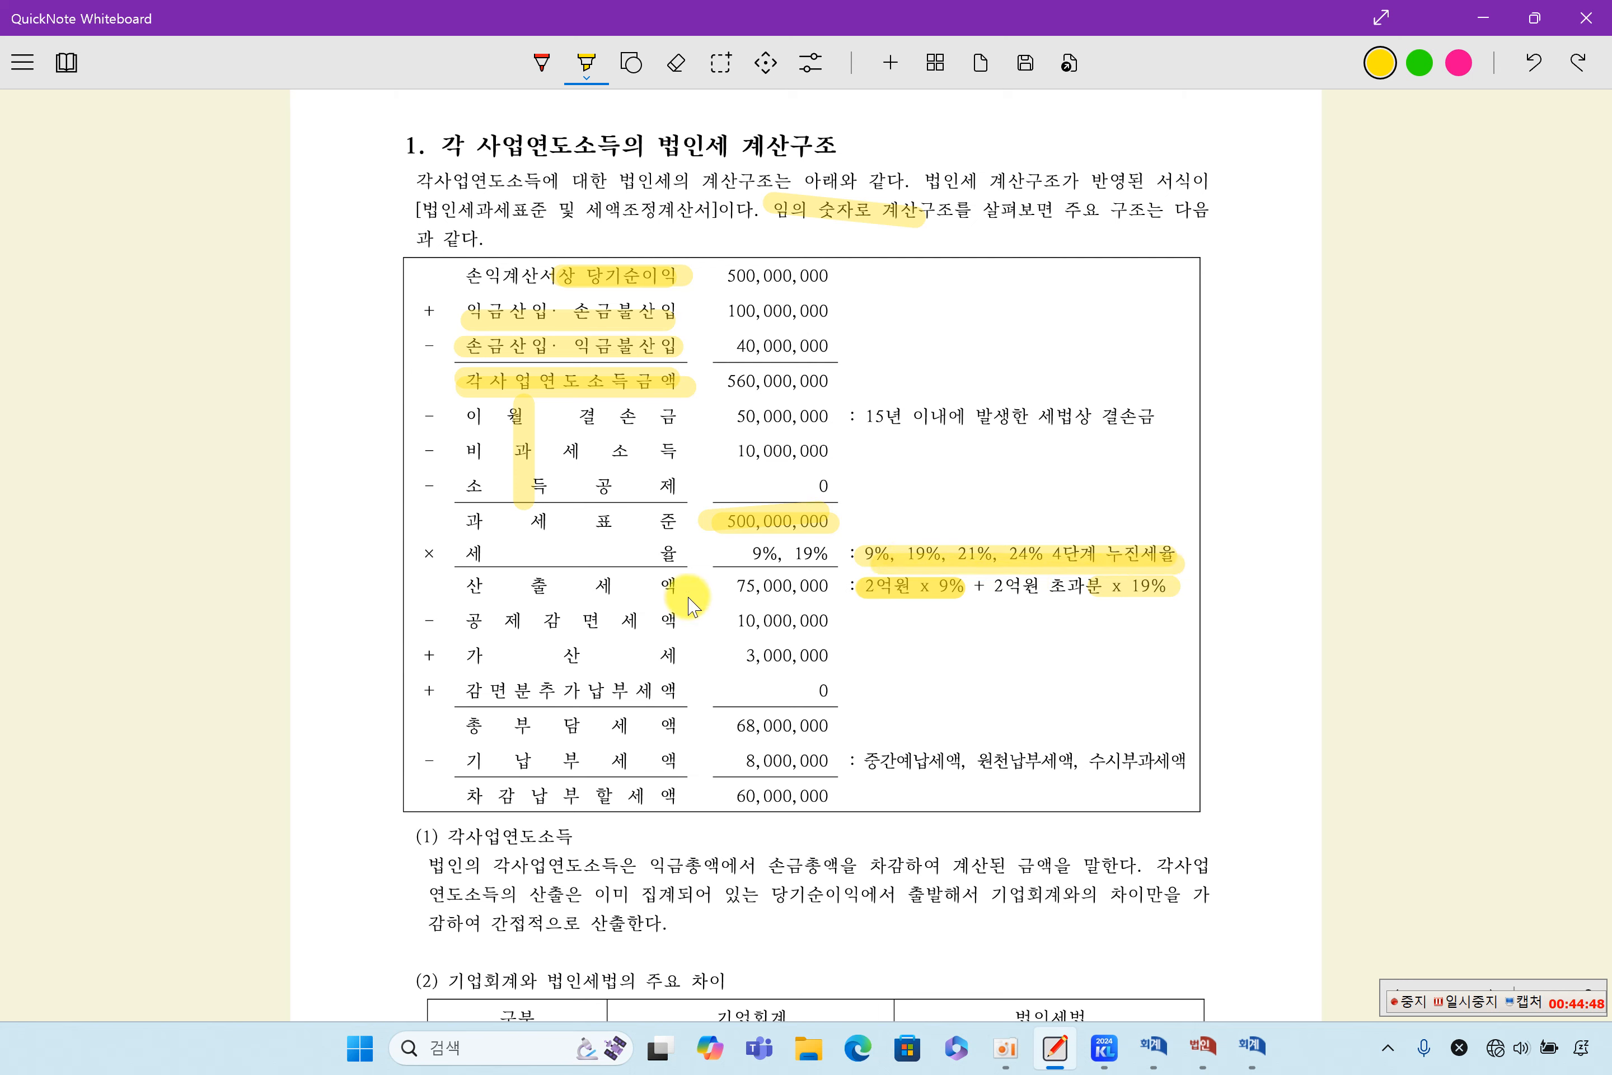
drag(699, 593, 839, 597)
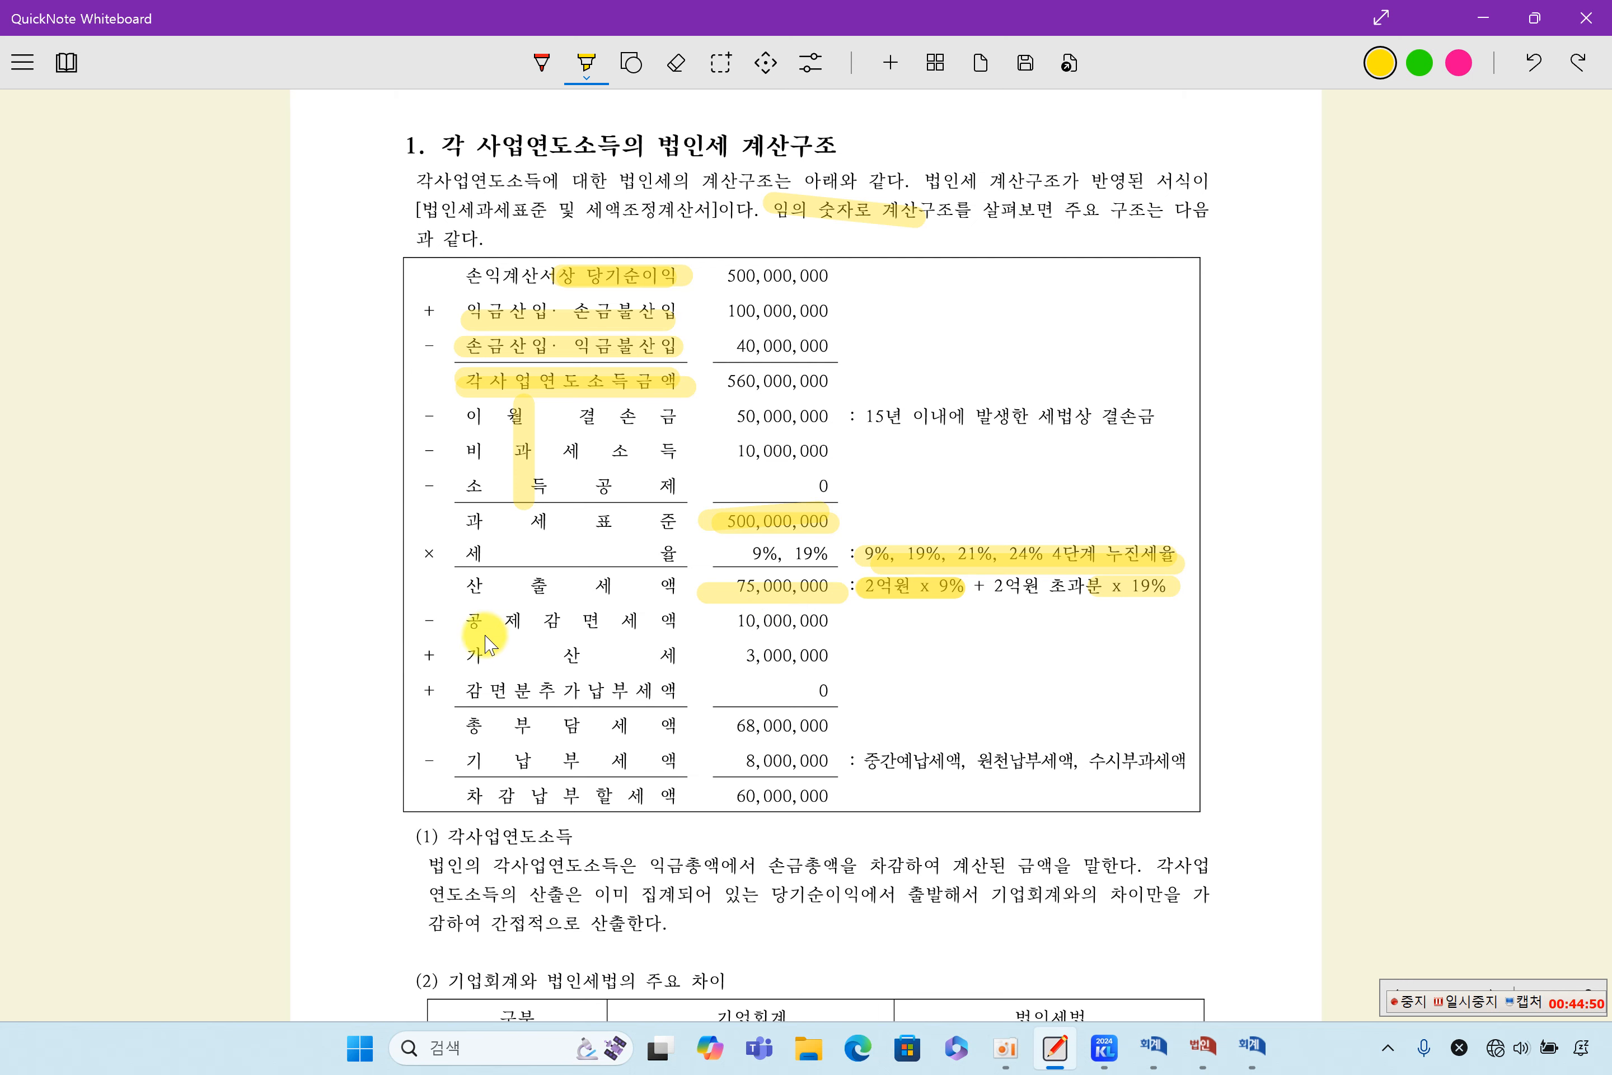
- Highlight the rows from 공제감면세액 and 가산세 down to 차감납부할세액, and mark the whole calculation with vertical strokes beside its labels
mouse_move(470, 634)
mouse_down()
mouse_move(683, 633)
mouse_move(562, 660)
mouse_move(650, 660)
mouse_up()
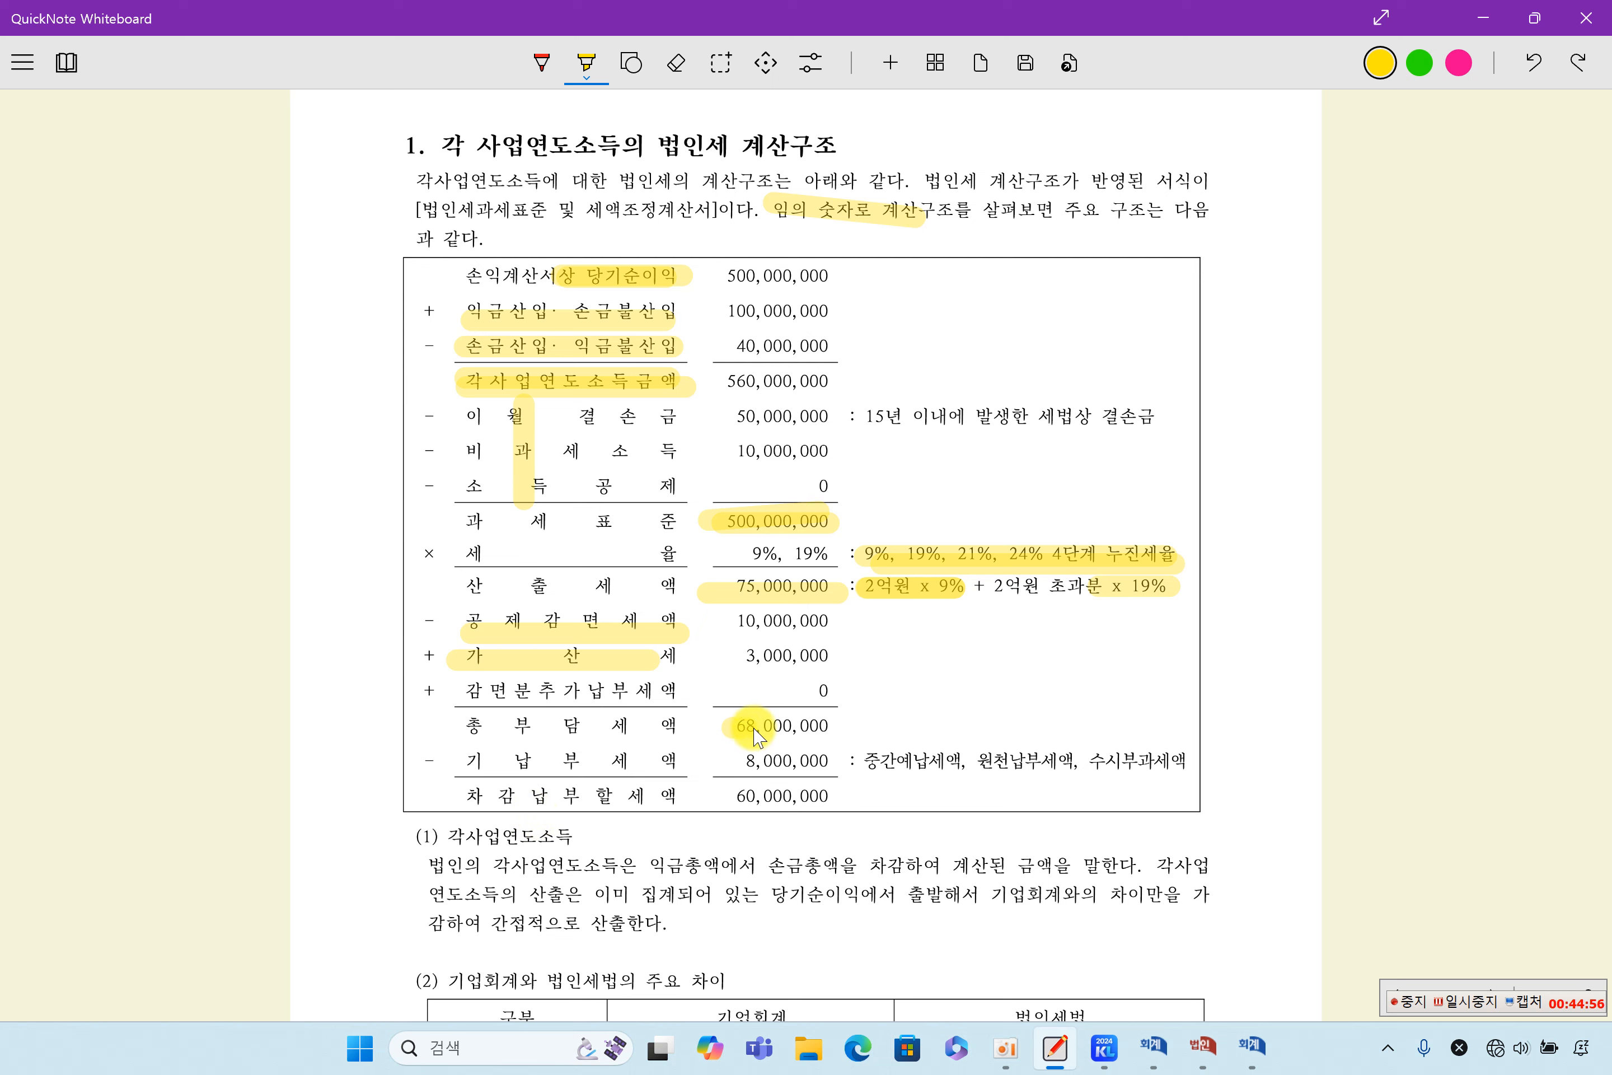
drag(742, 733, 838, 739)
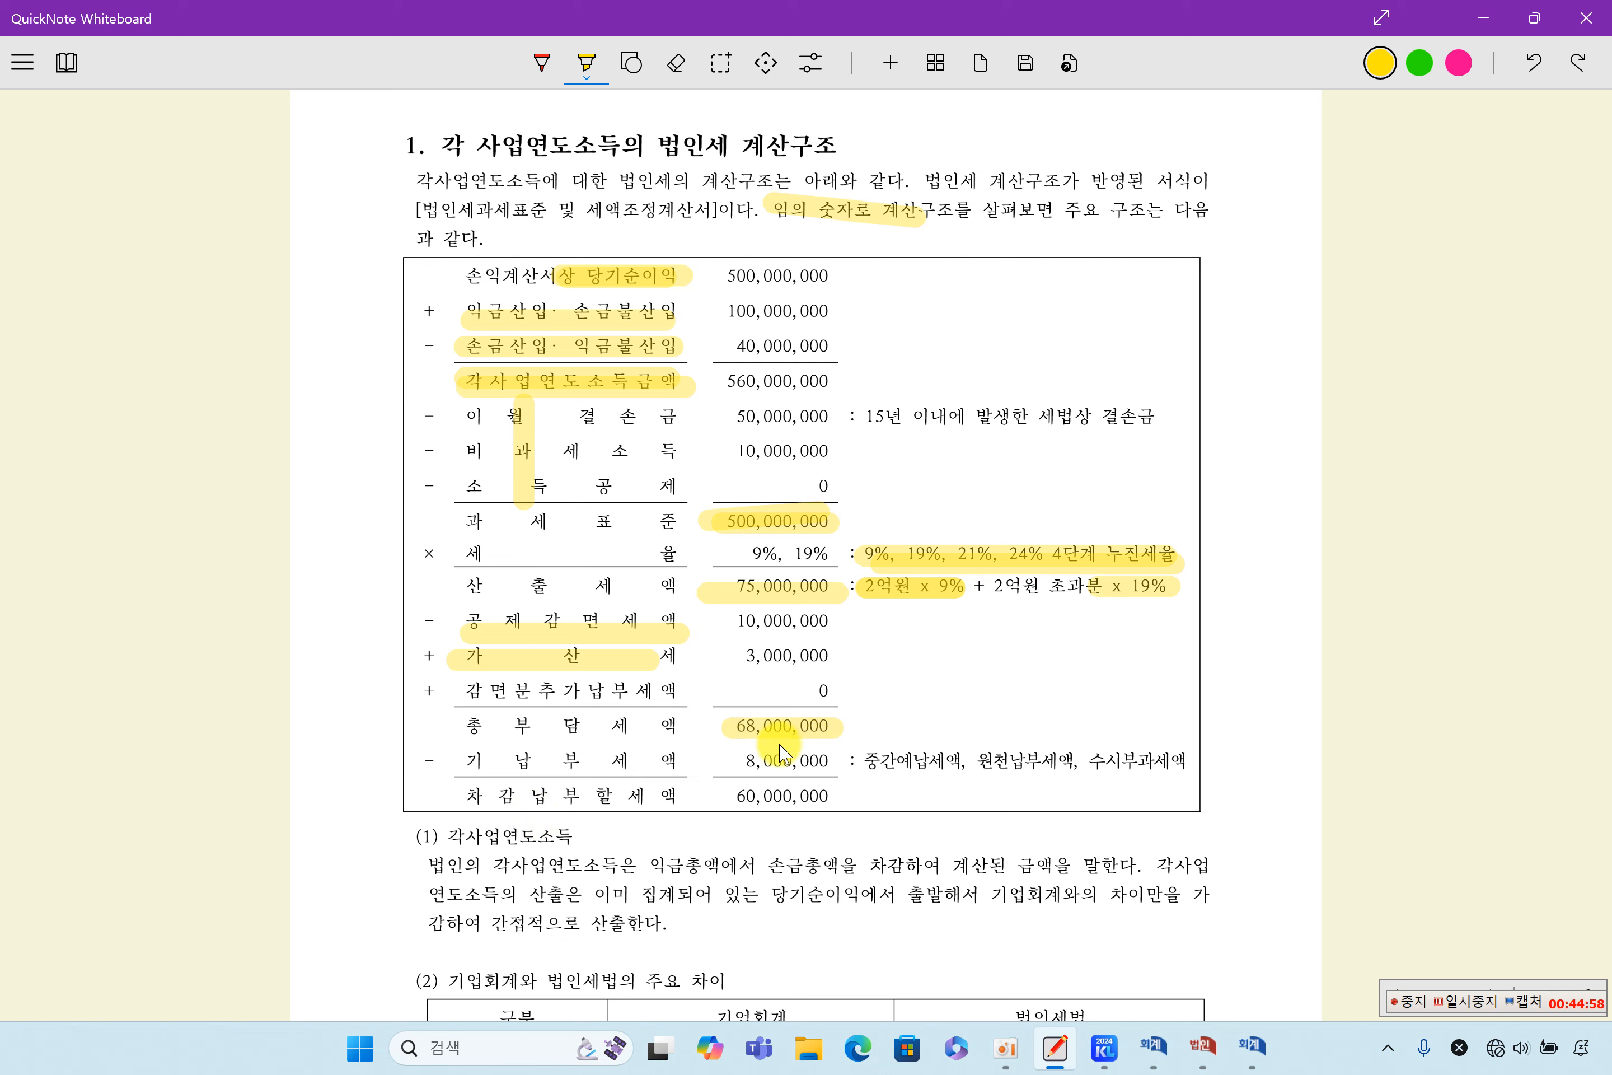
mouse_move(470, 755)
mouse_down()
mouse_move(628, 782)
mouse_move(847, 773)
mouse_up()
drag(738, 801, 825, 804)
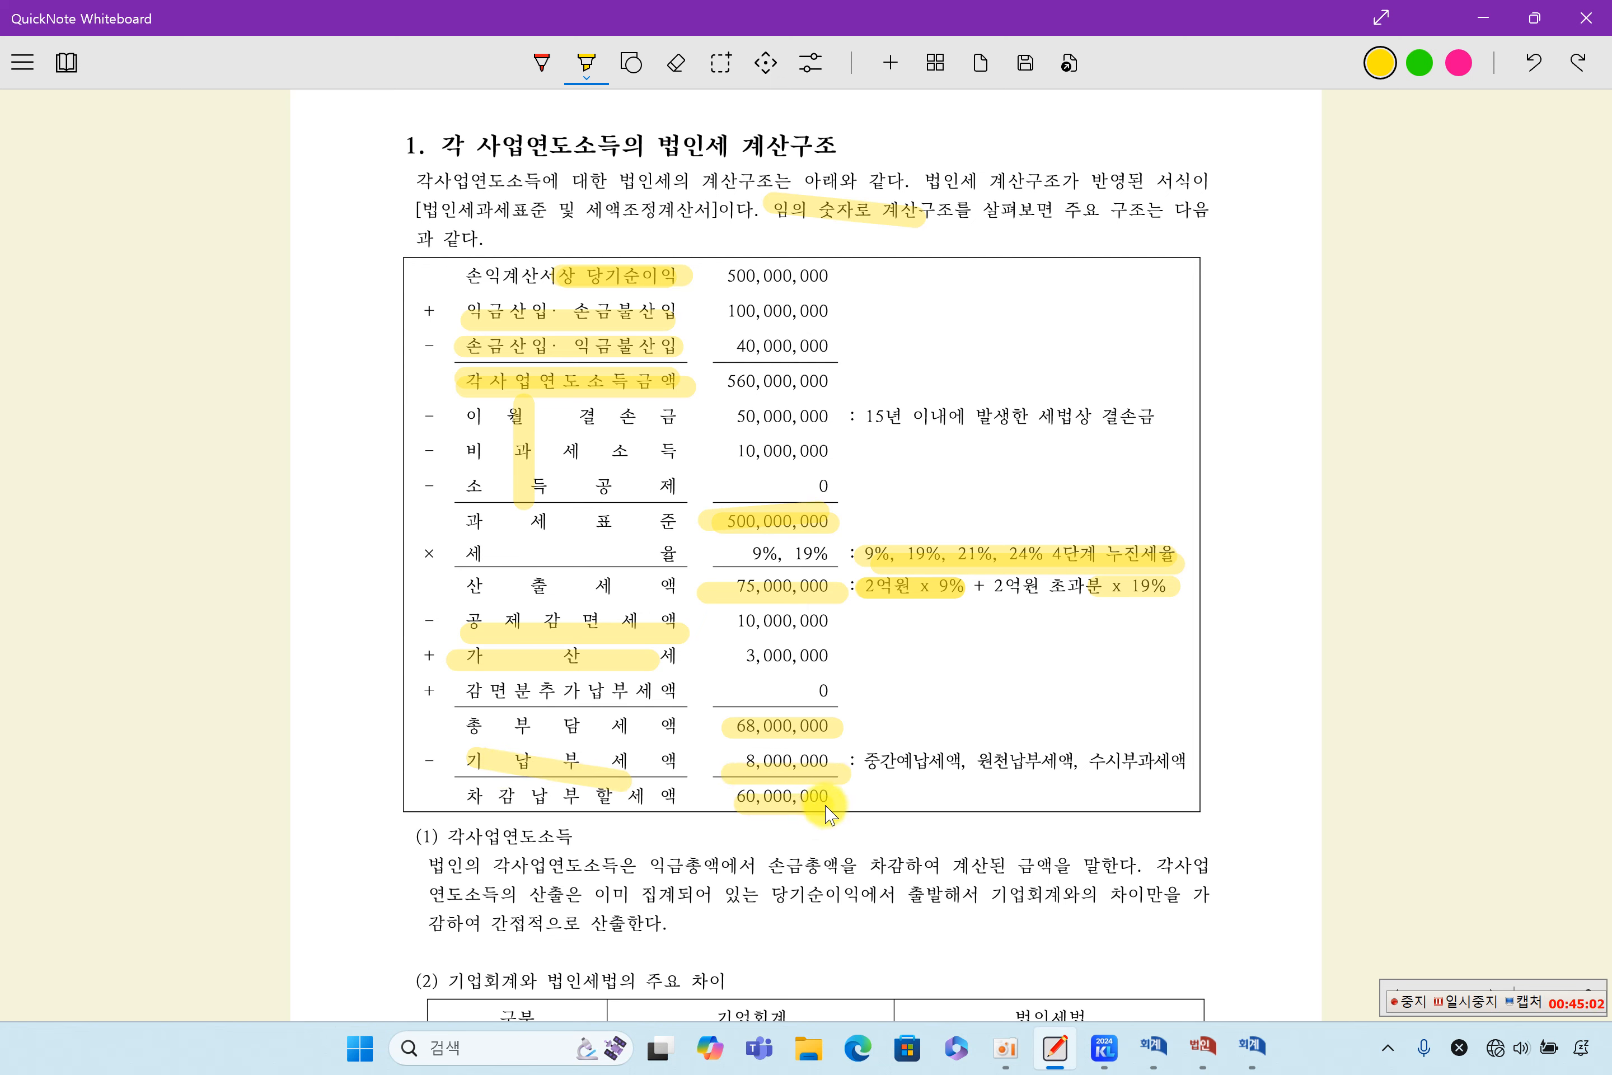
drag(443, 260, 441, 801)
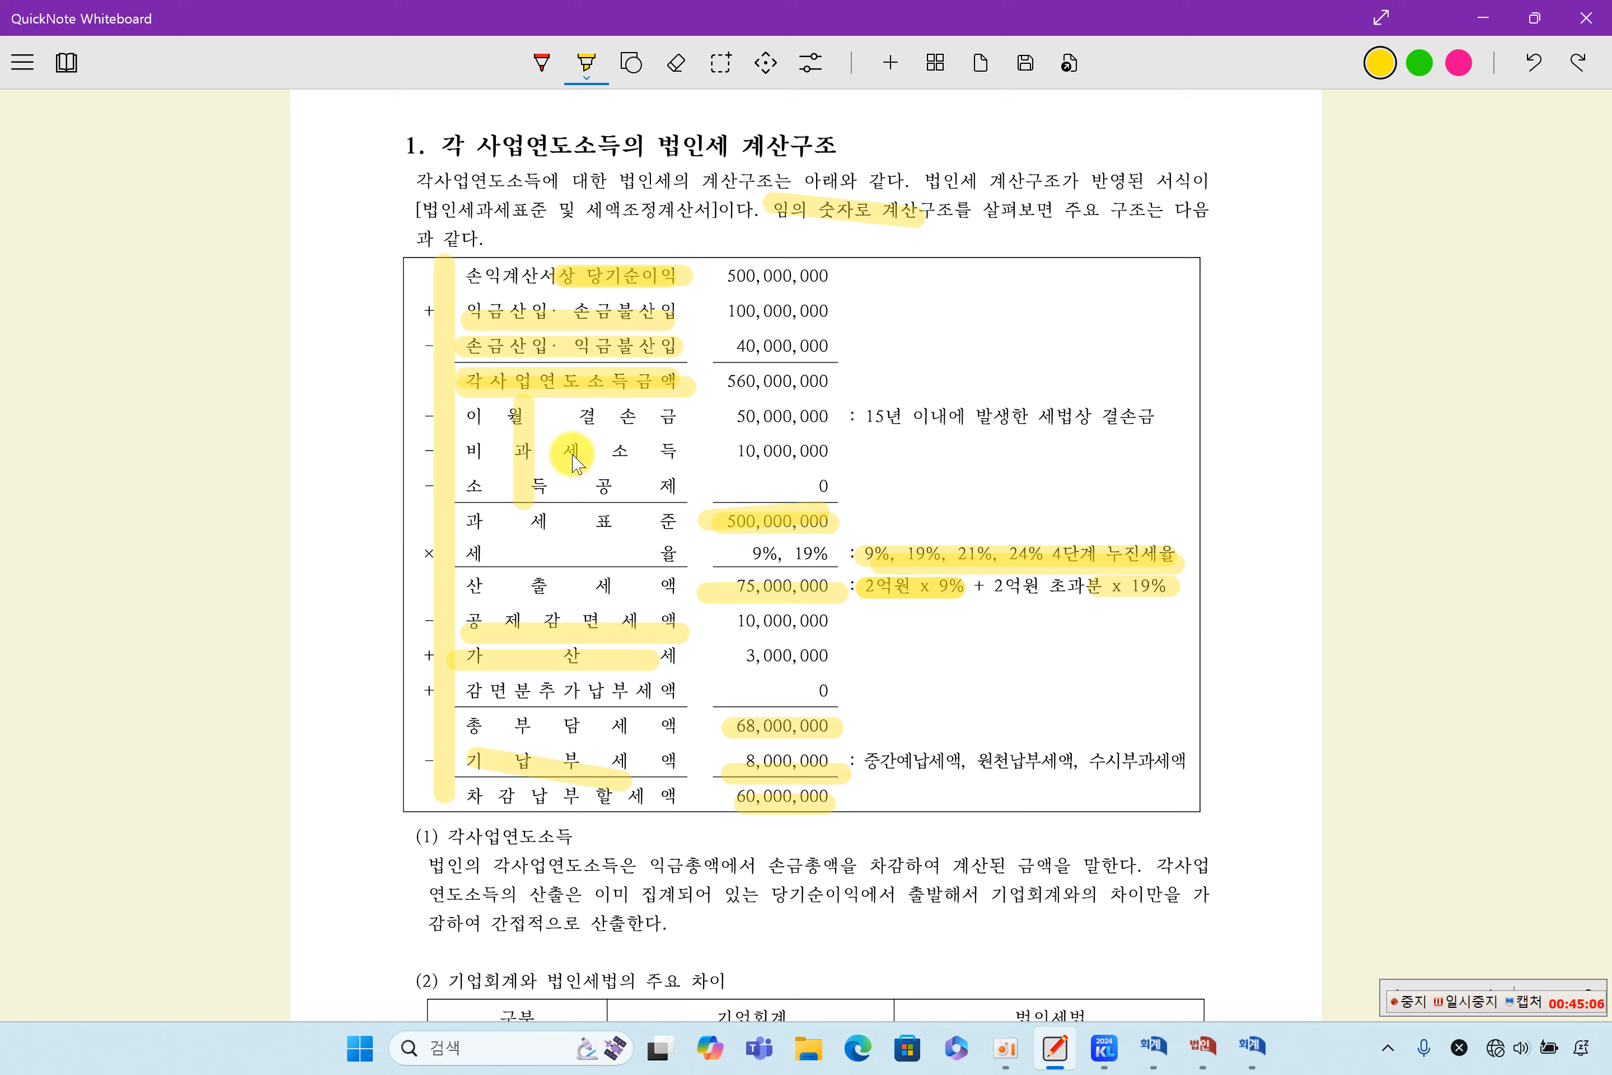
drag(455, 254, 455, 807)
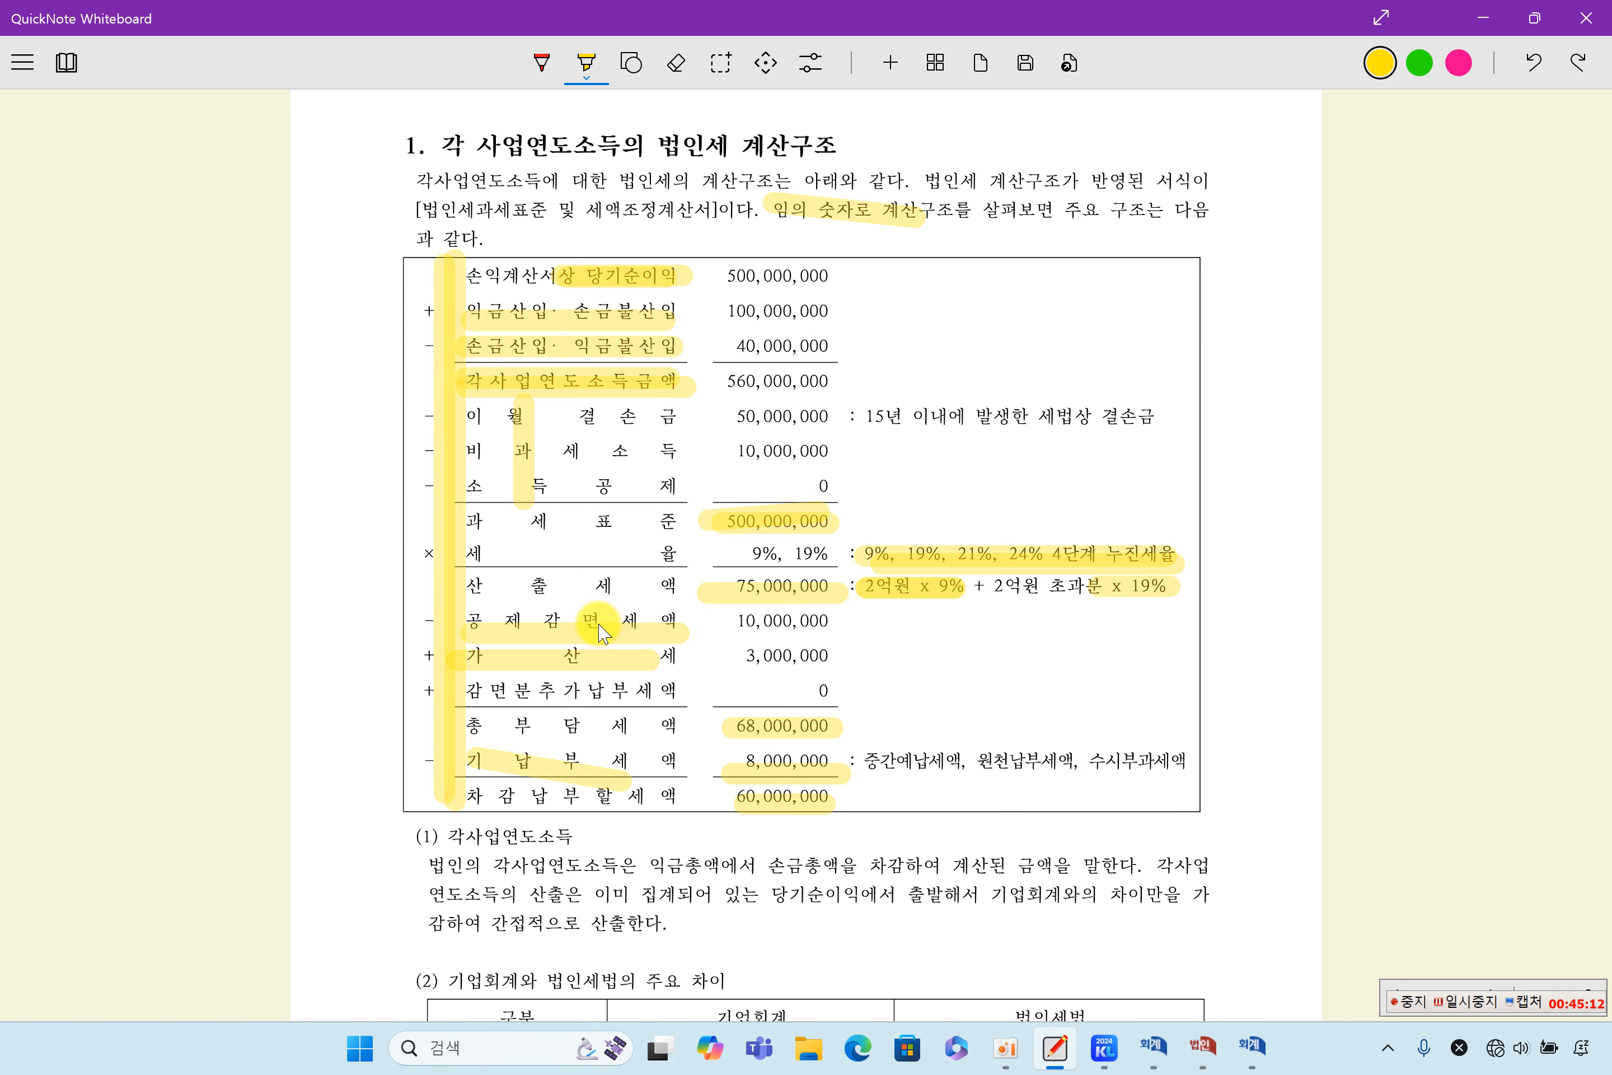
- Find the textbook's section 6, 세무조정계산서 작성, with the example adjustment forms
scroll(602, 633, down, 20)
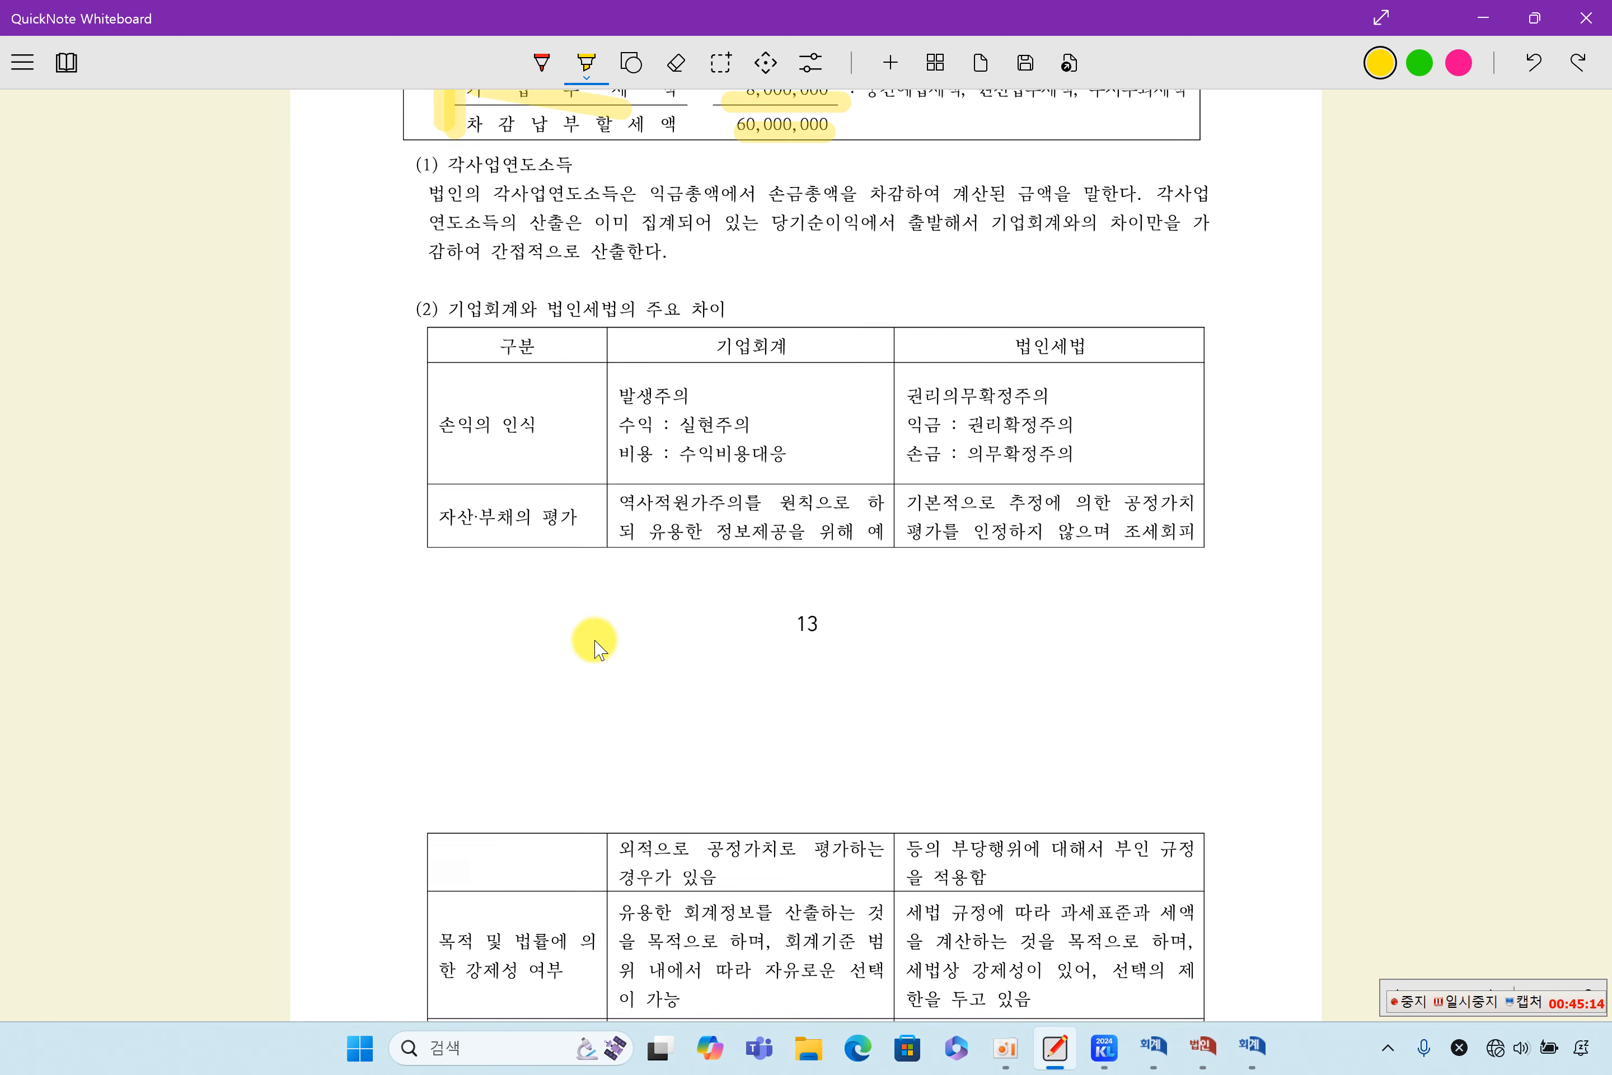
scroll(597, 648, down, 20)
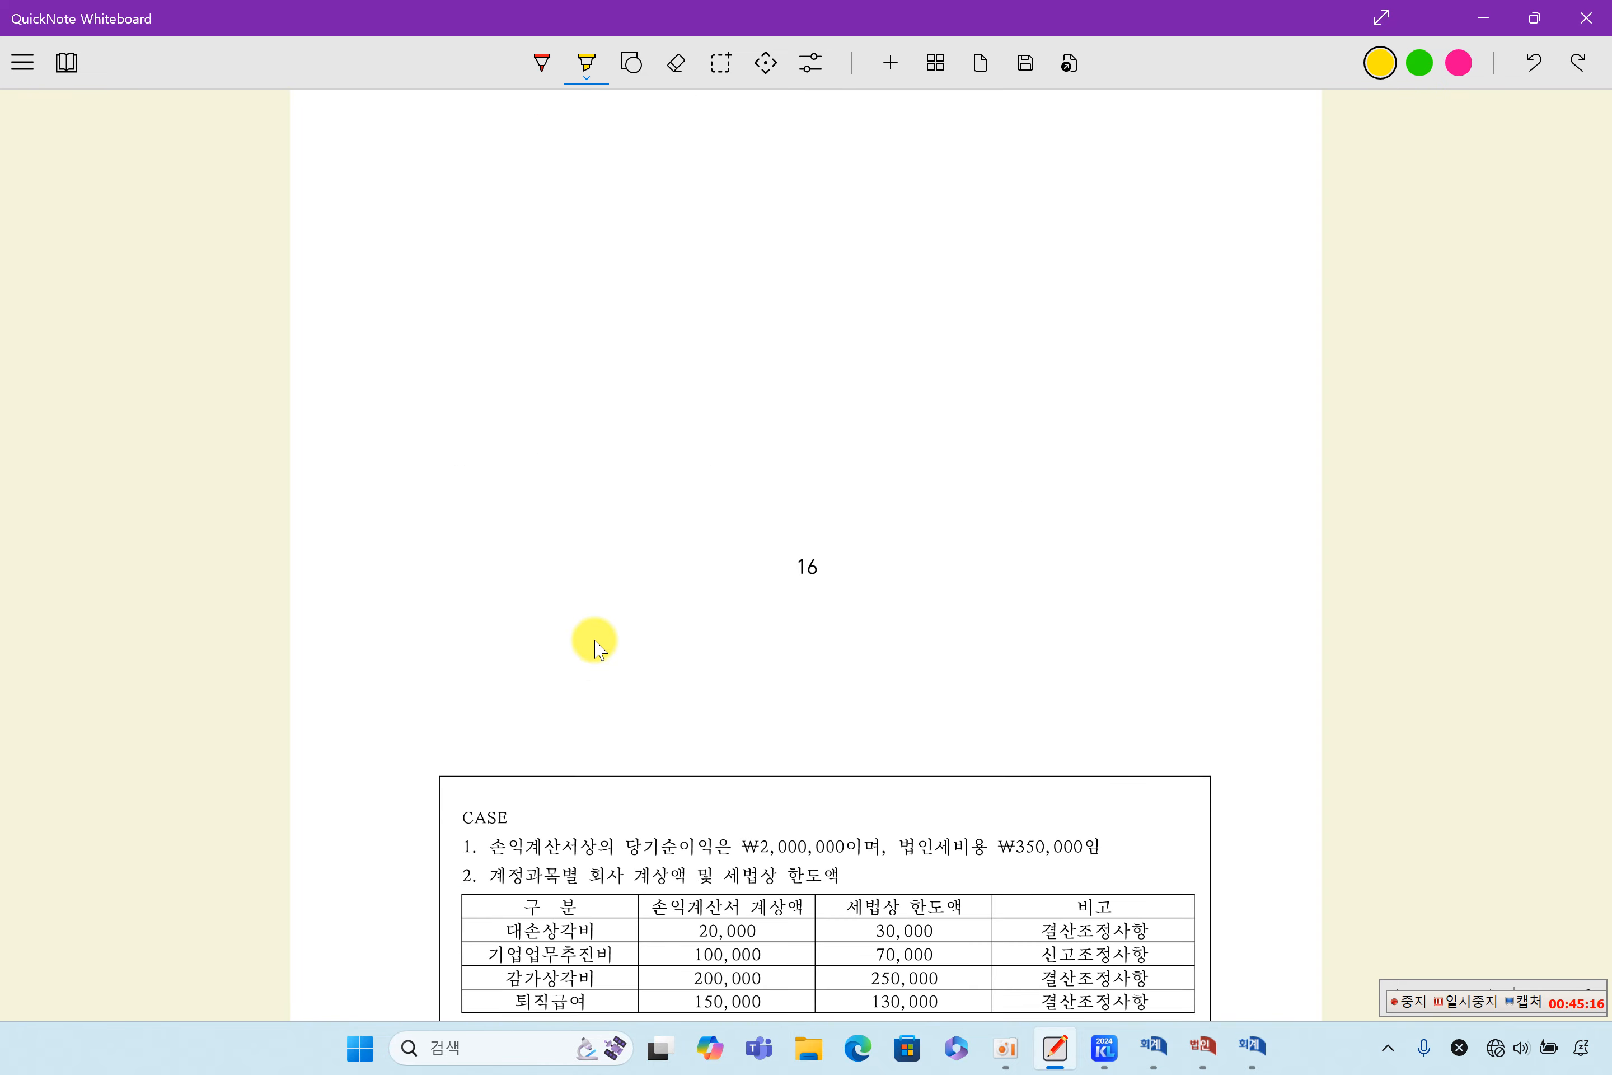
scroll(597, 648, down, 20)
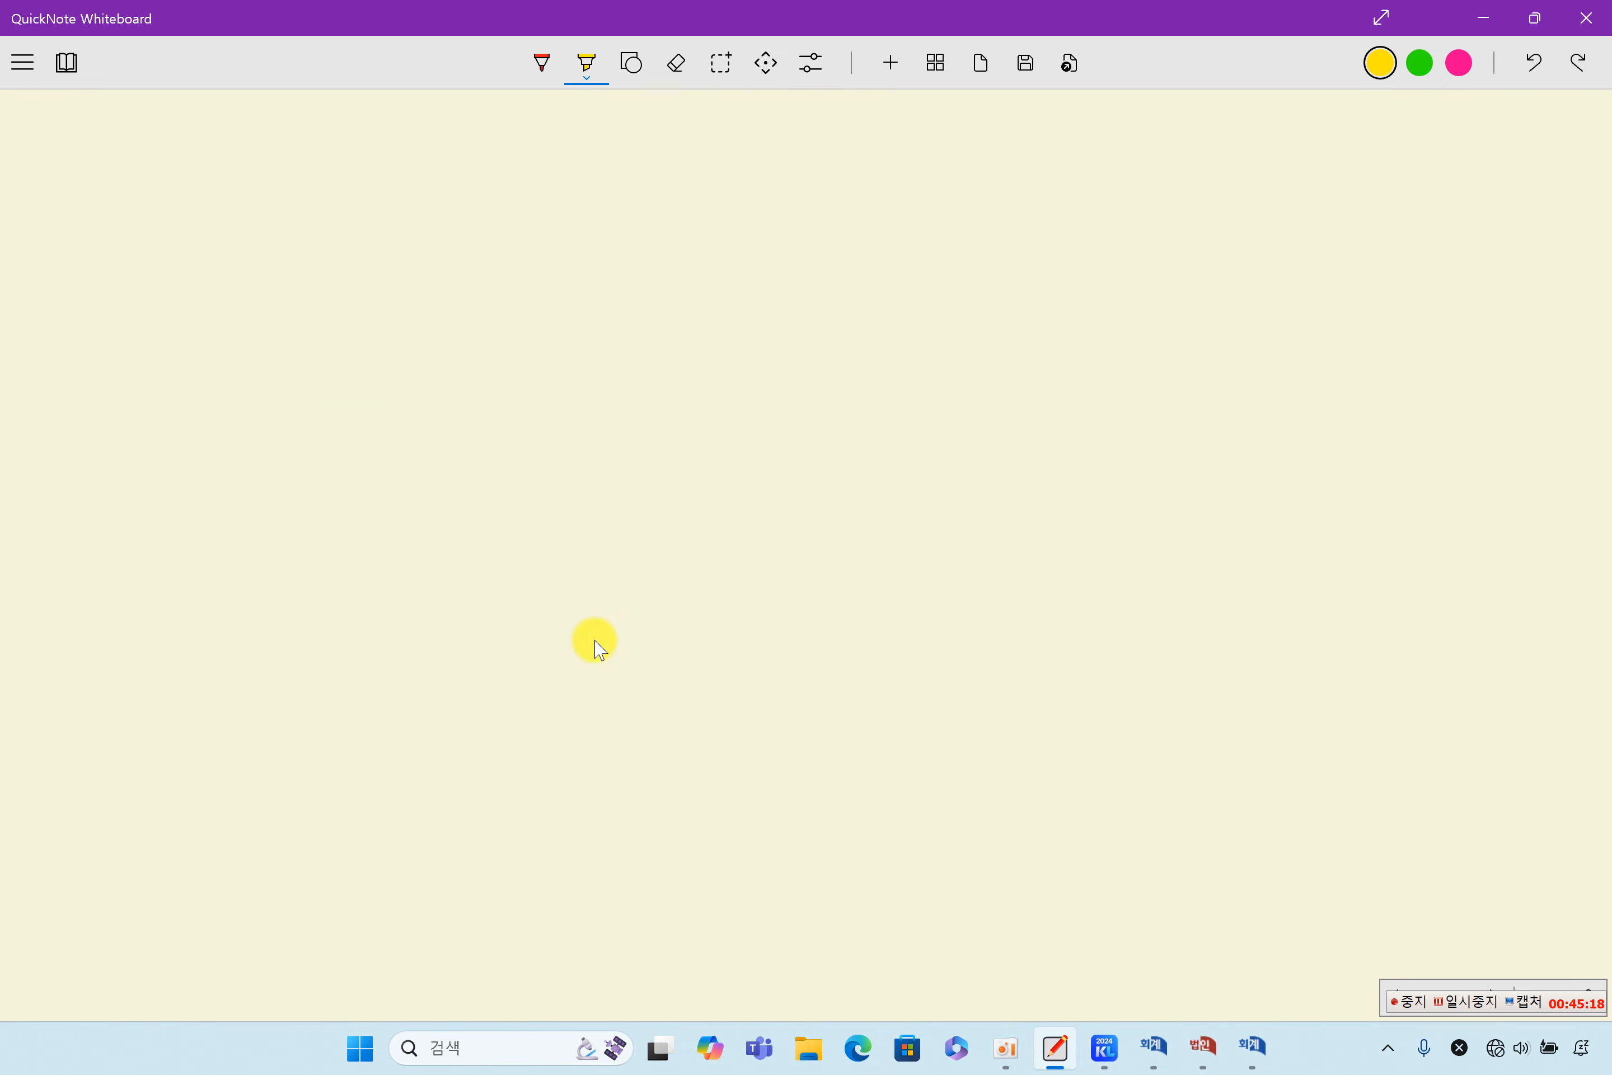
scroll(597, 648, down, 20)
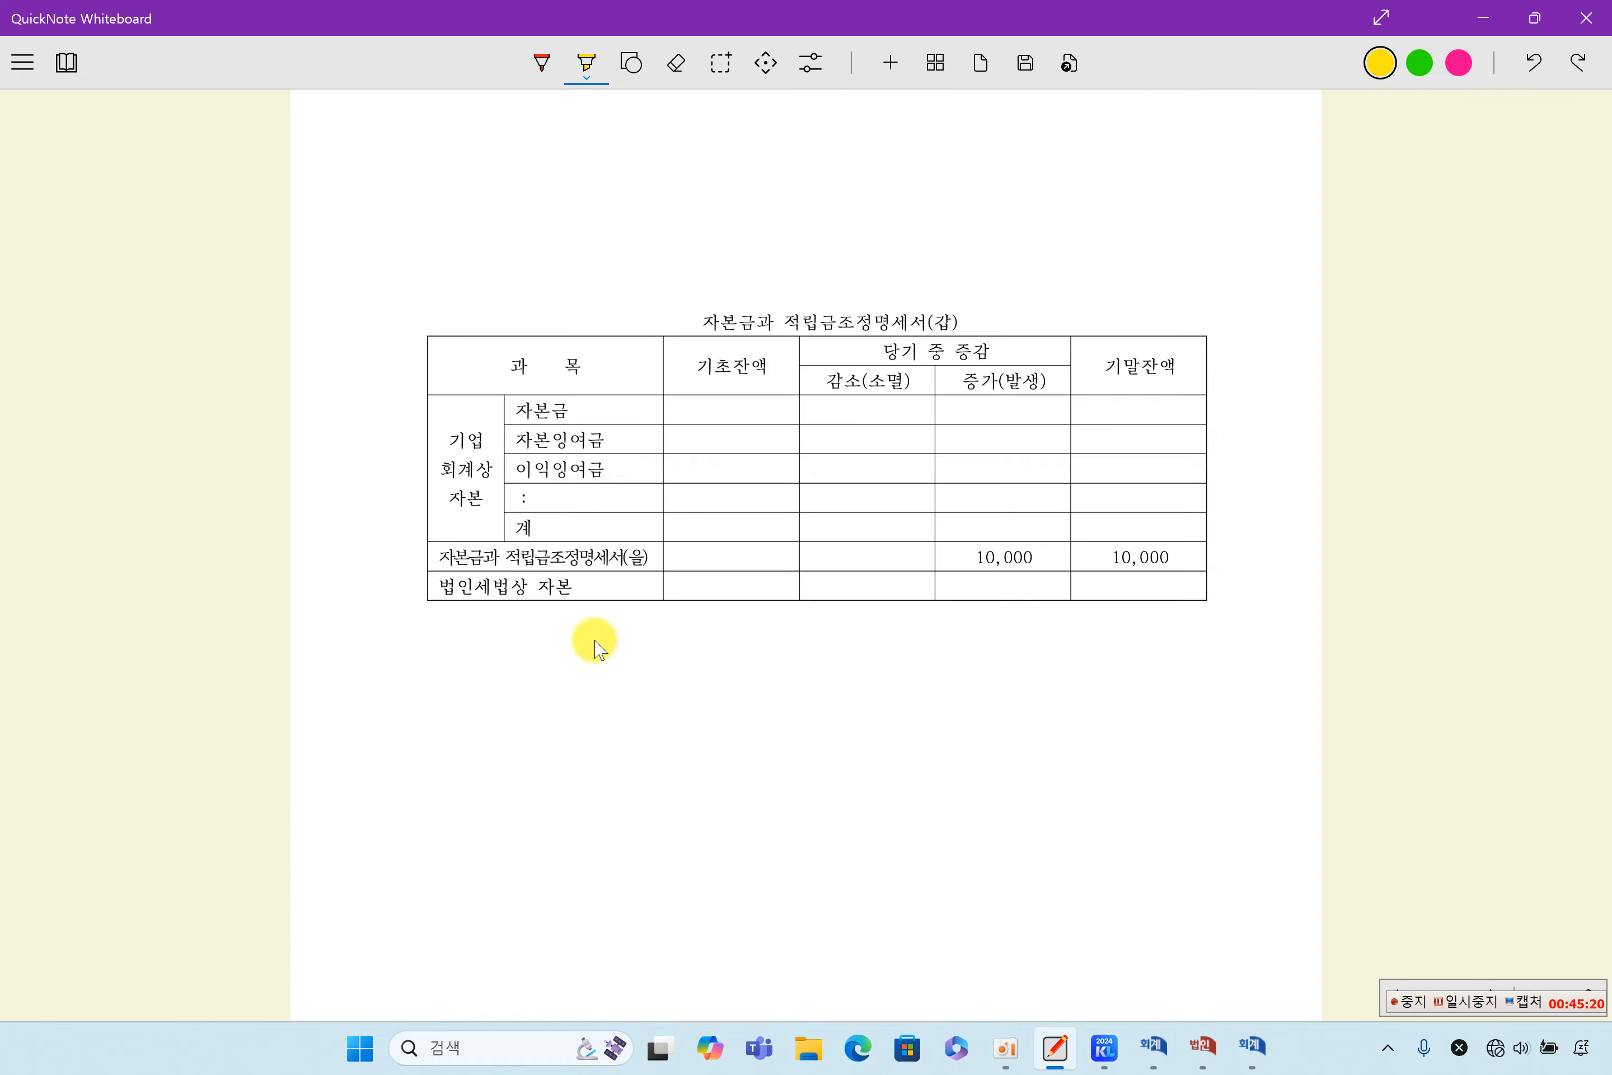
scroll(596, 648, down, 20)
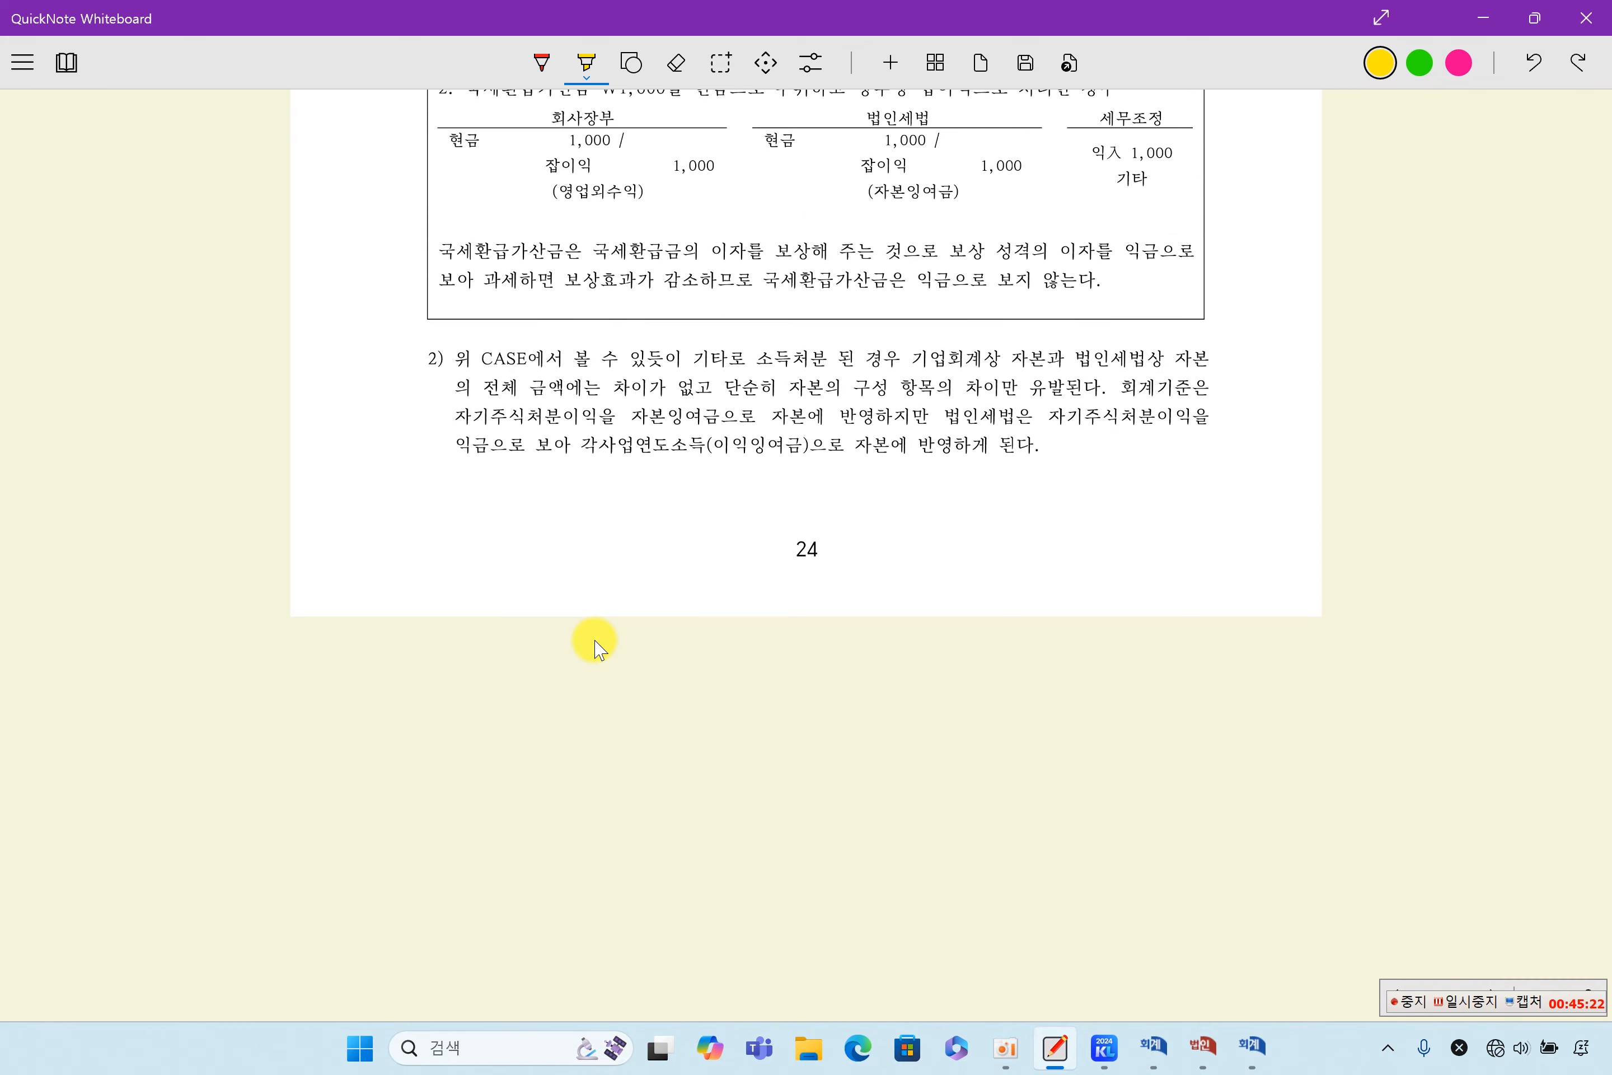
scroll(597, 648, down, 20)
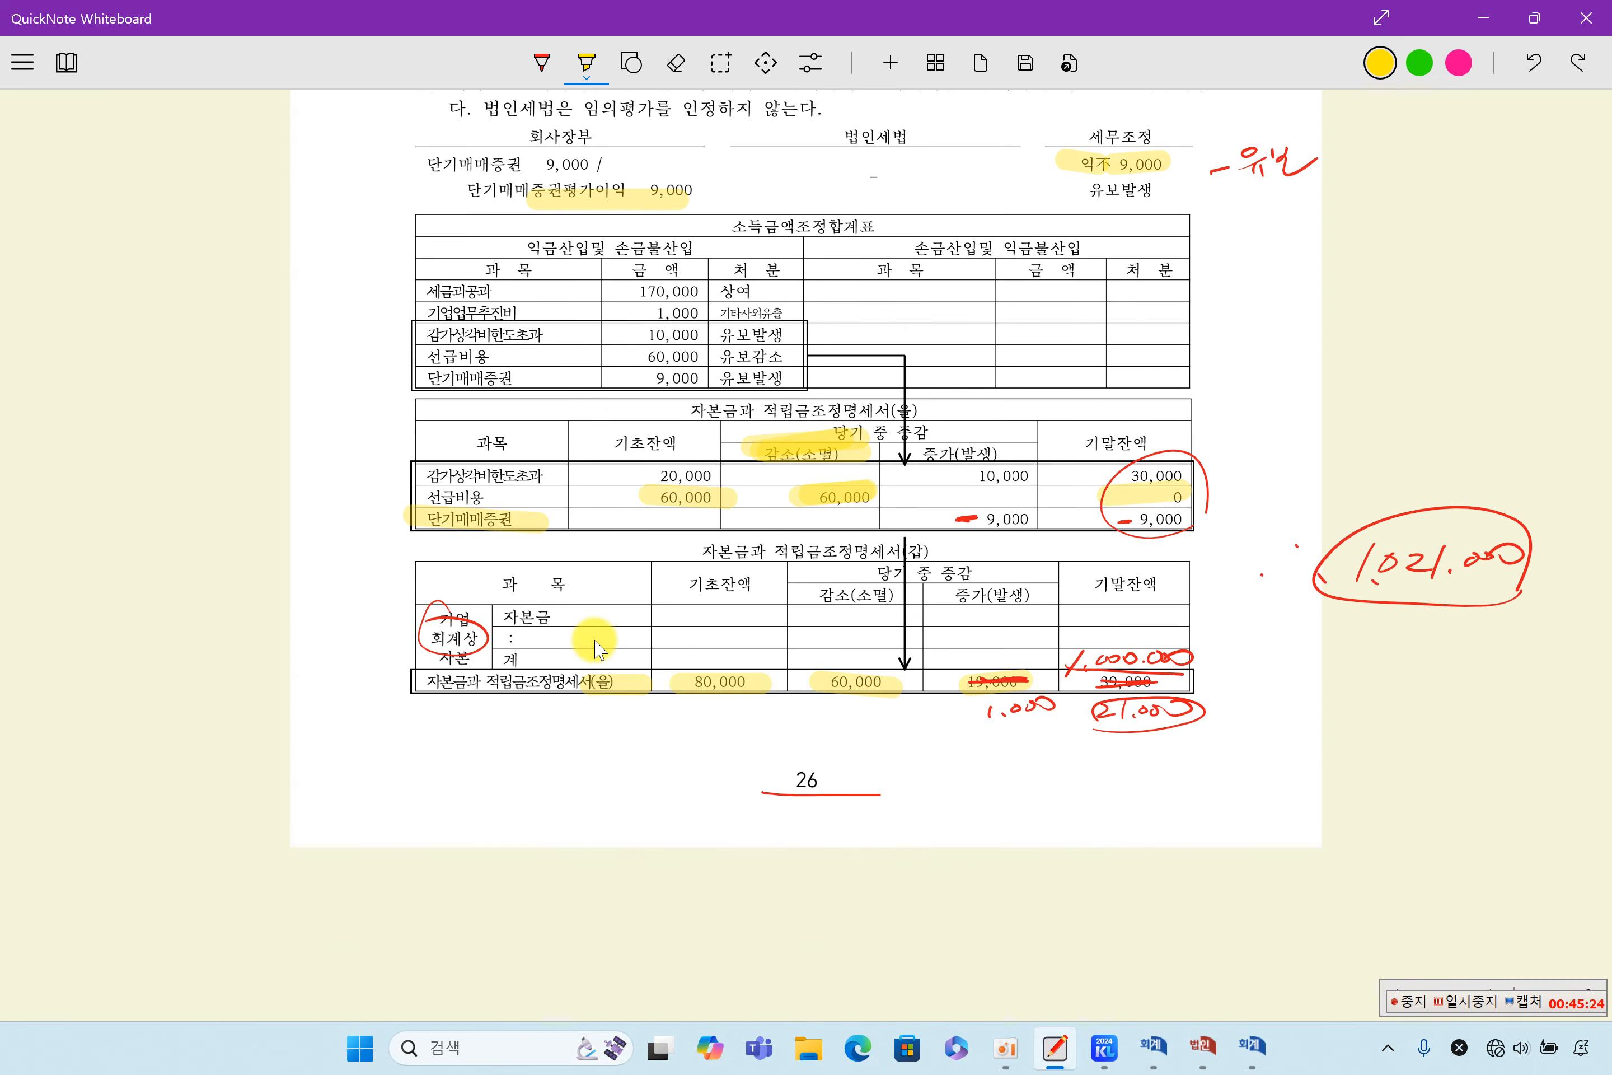
scroll(596, 648, down, 20)
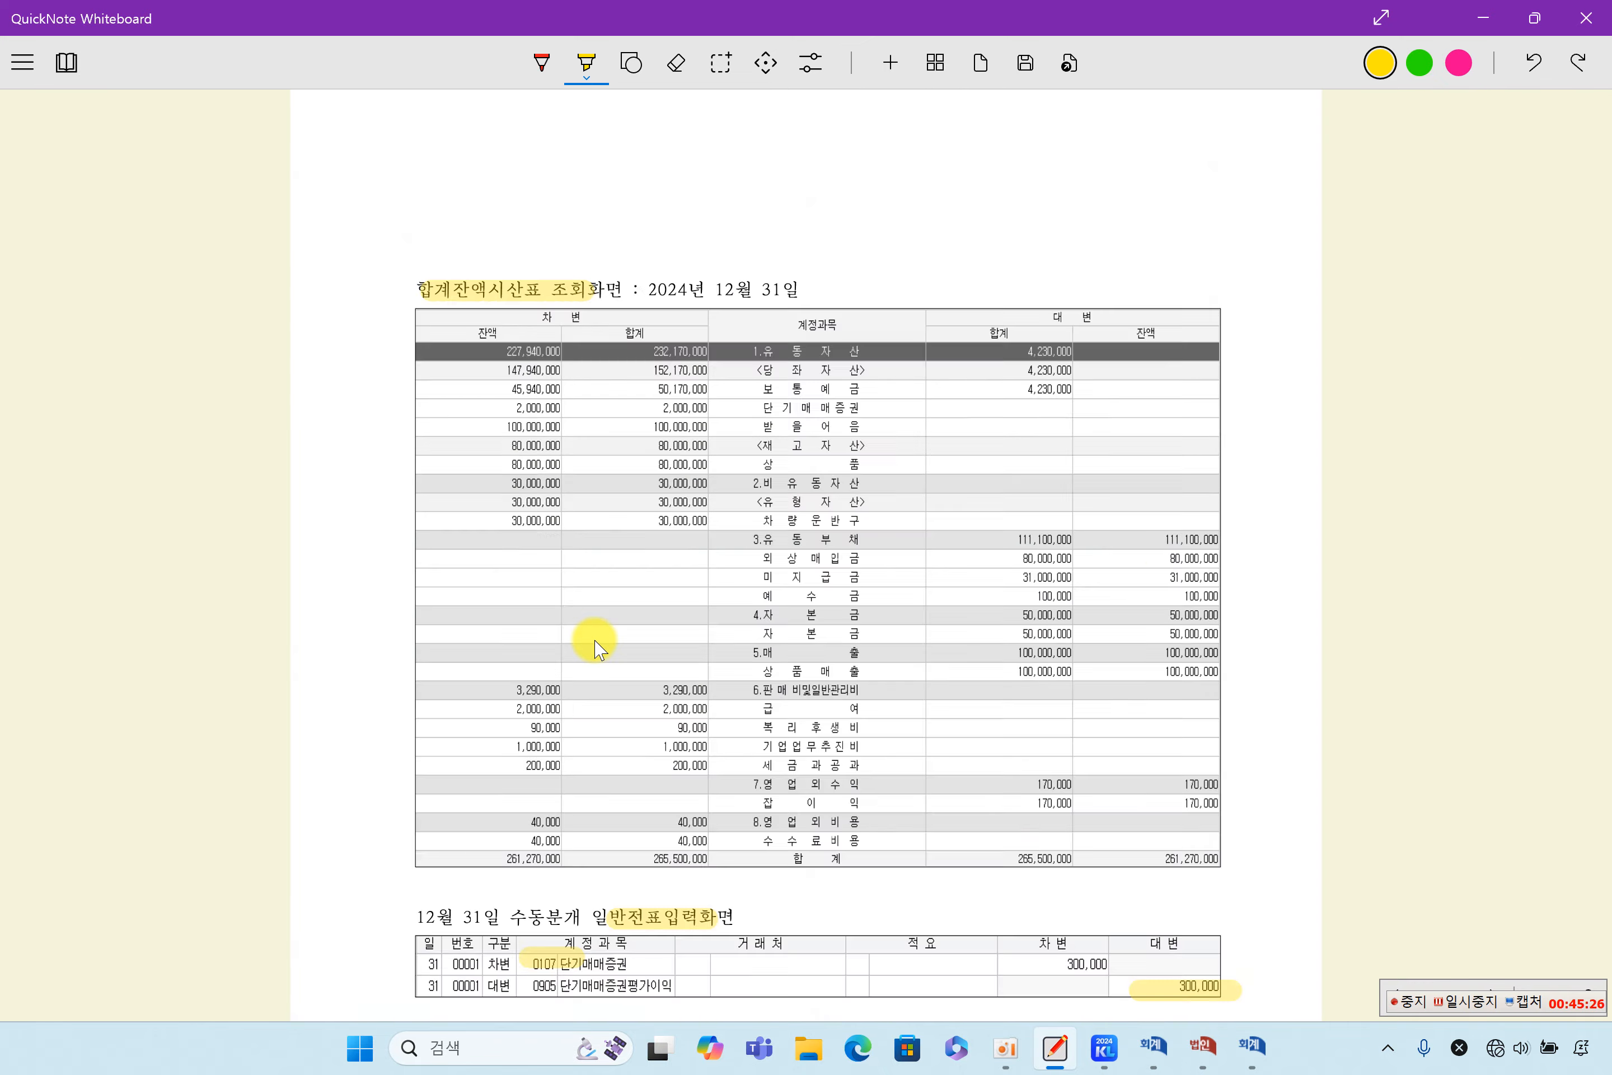
scroll(597, 648, down, 20)
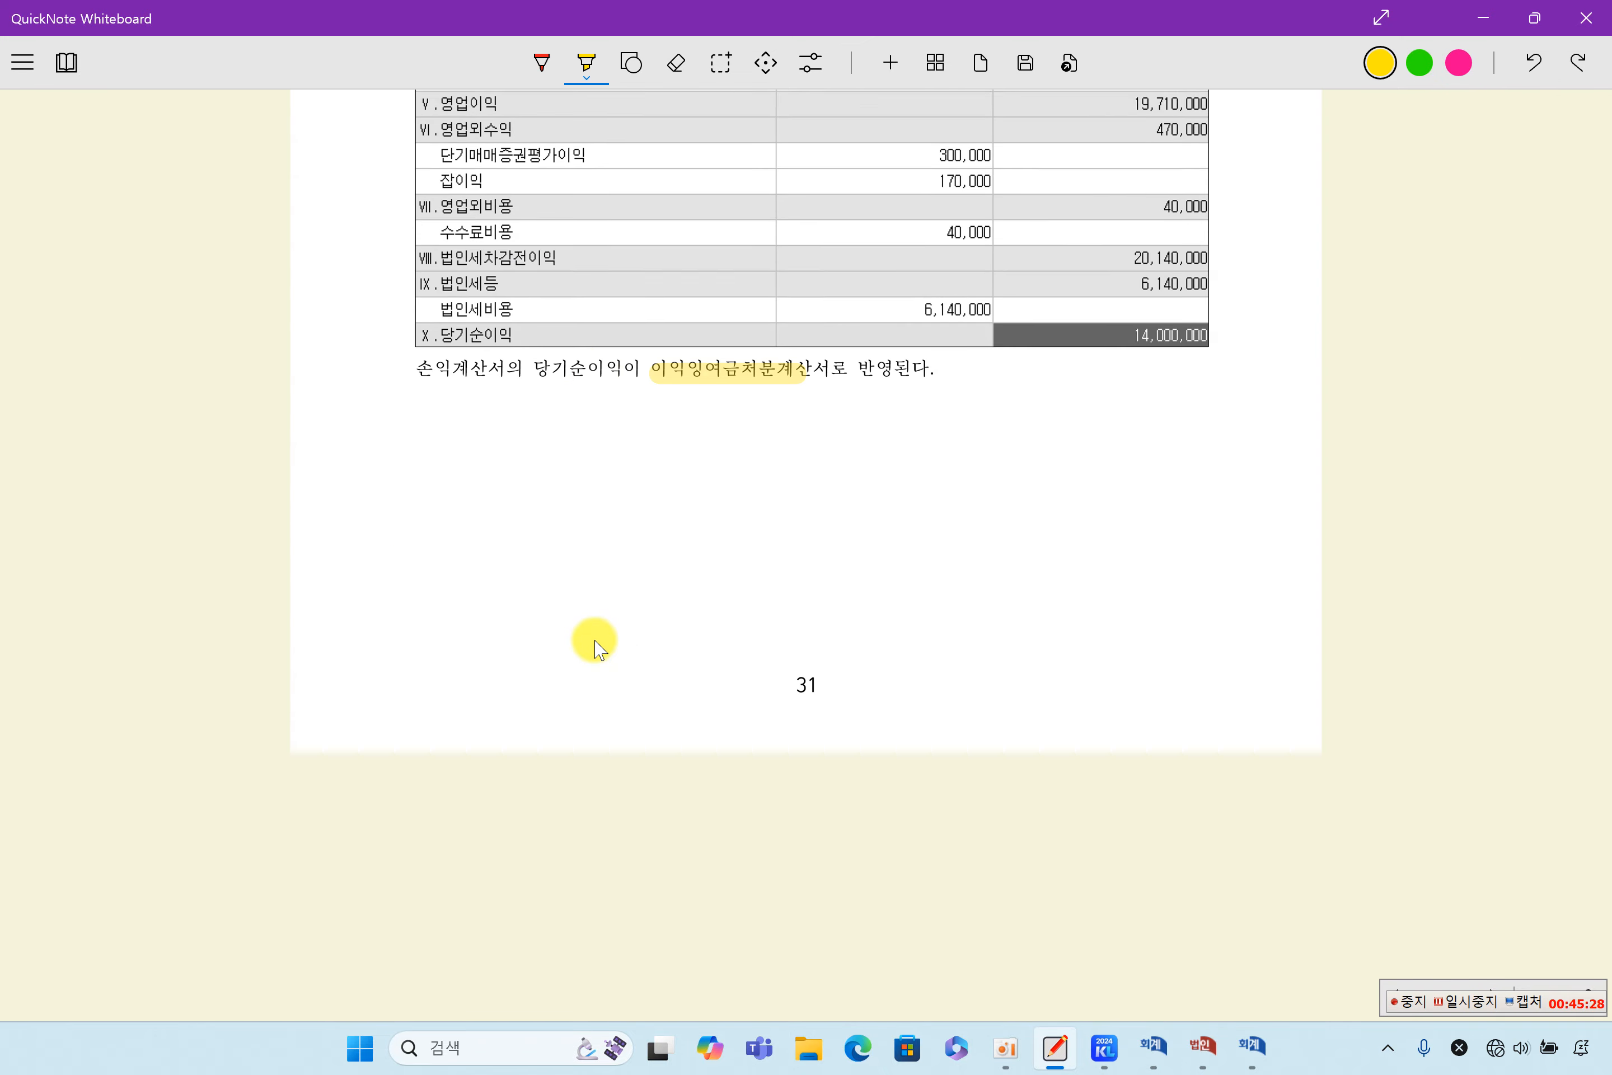
scroll(596, 648, down, 10)
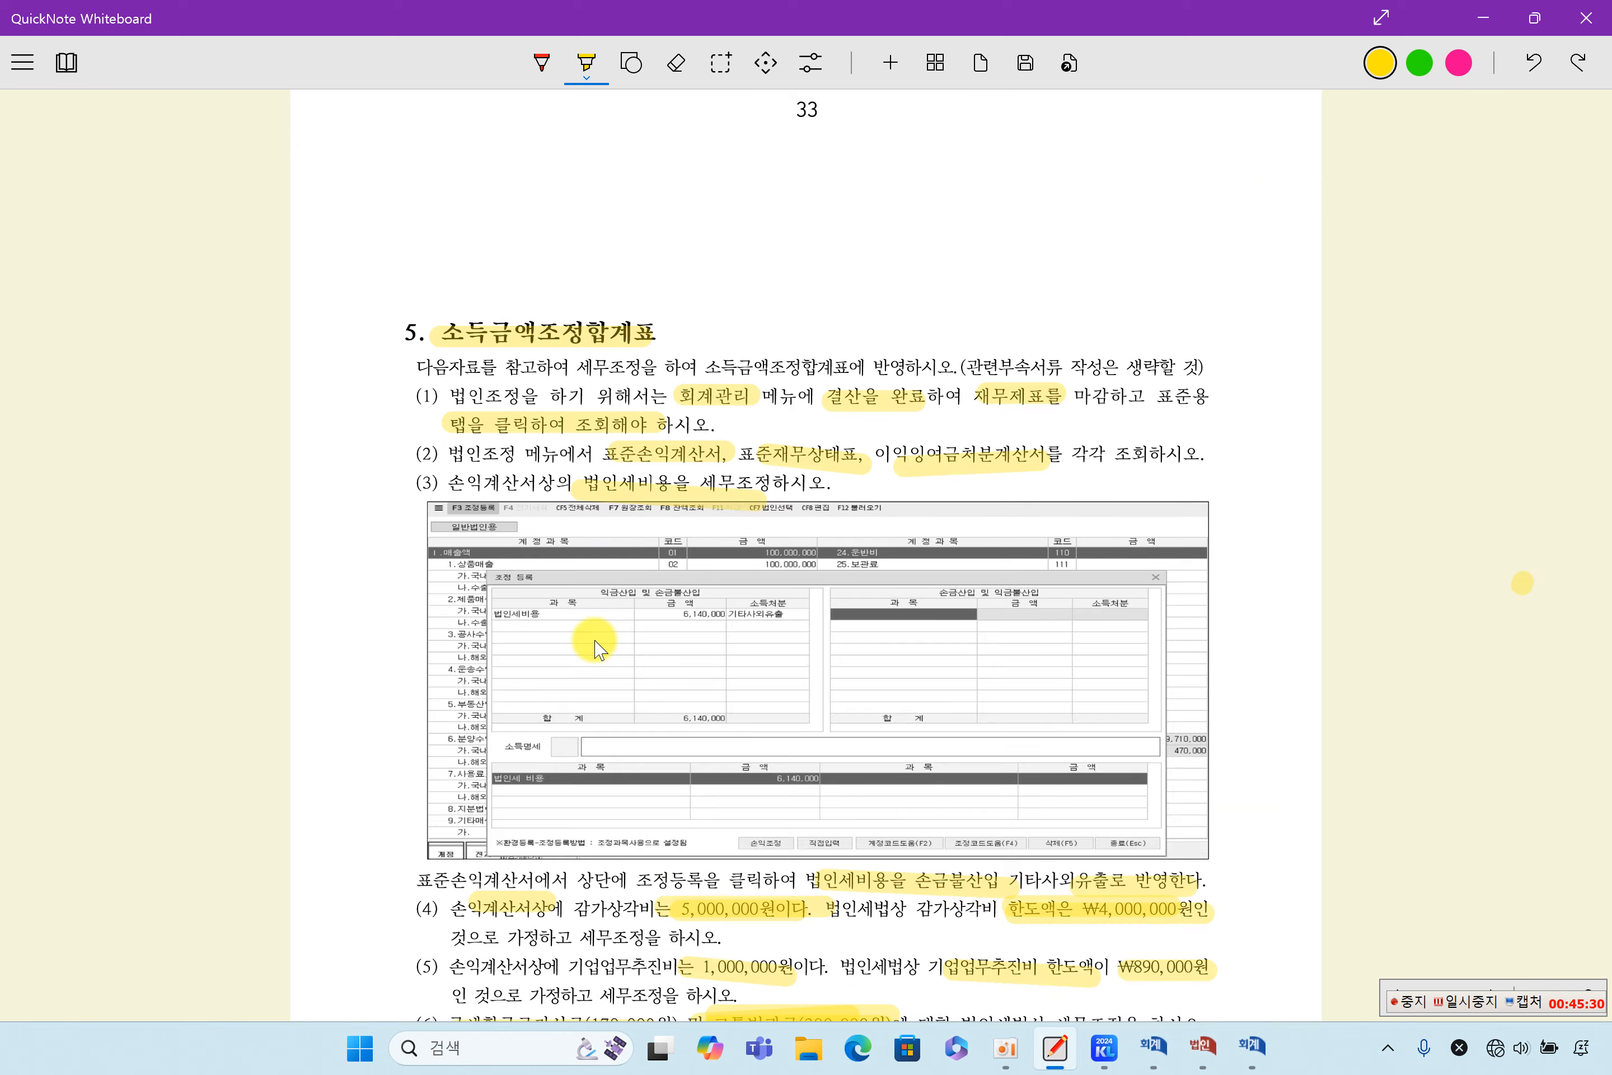
scroll(596, 648, down, 15)
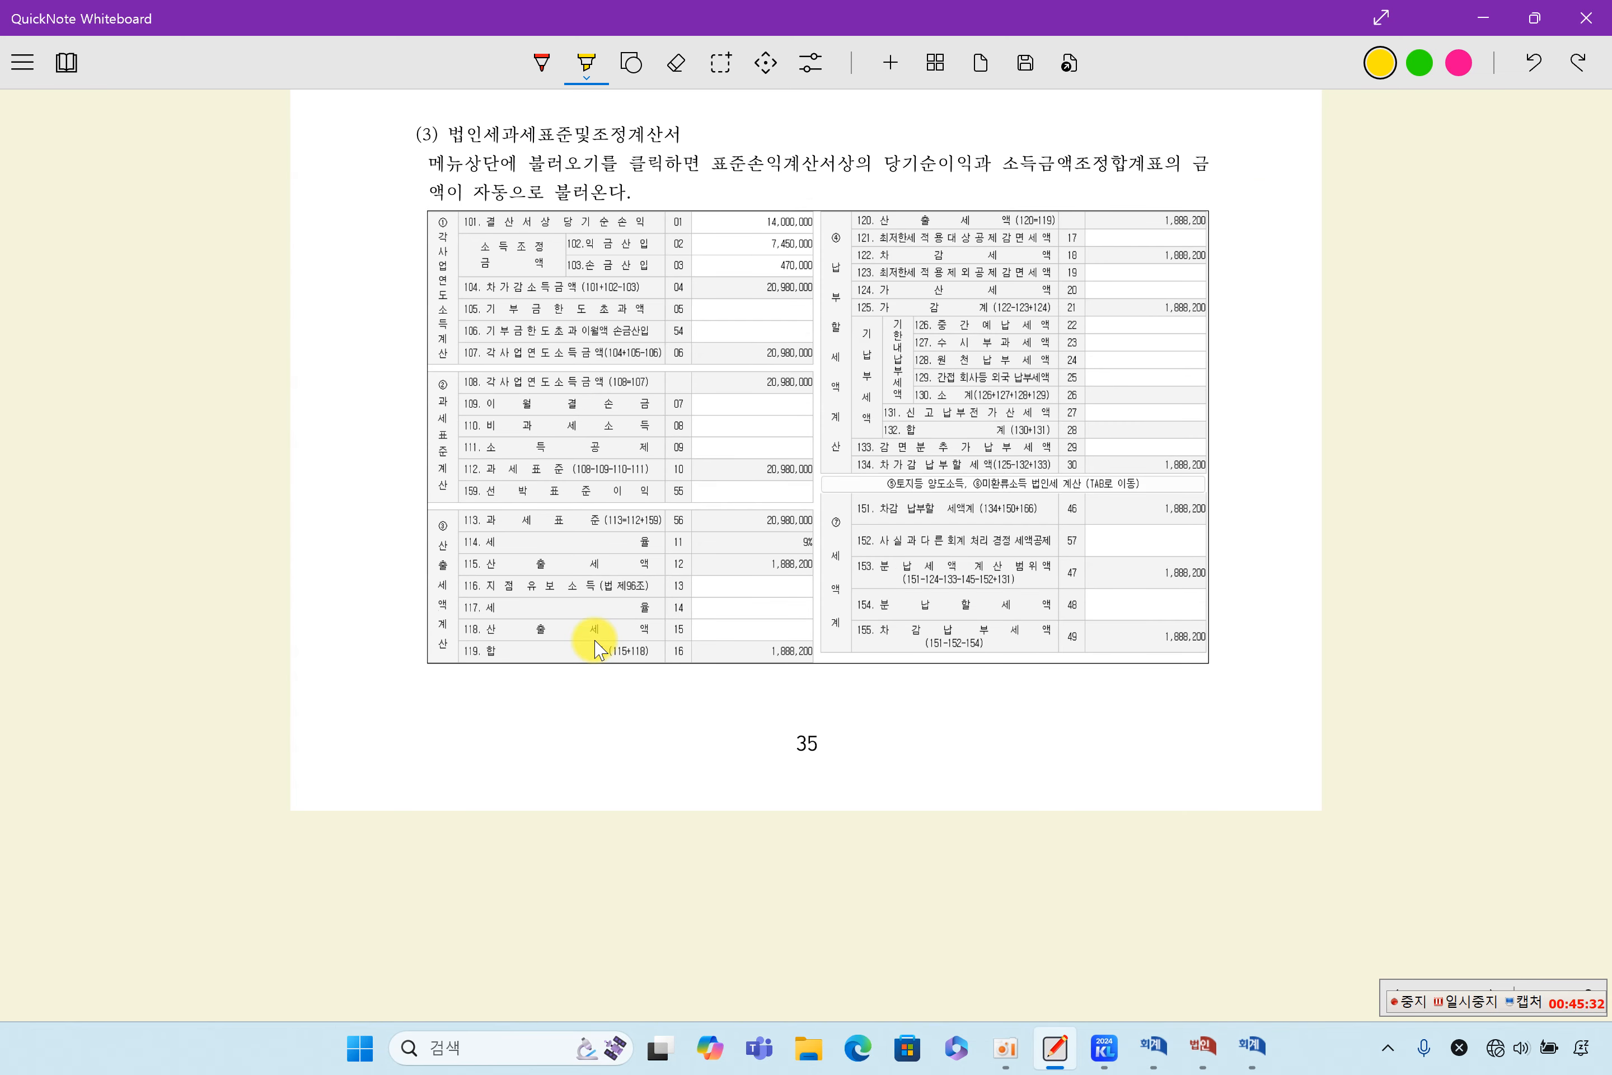
scroll(597, 648, up, 6)
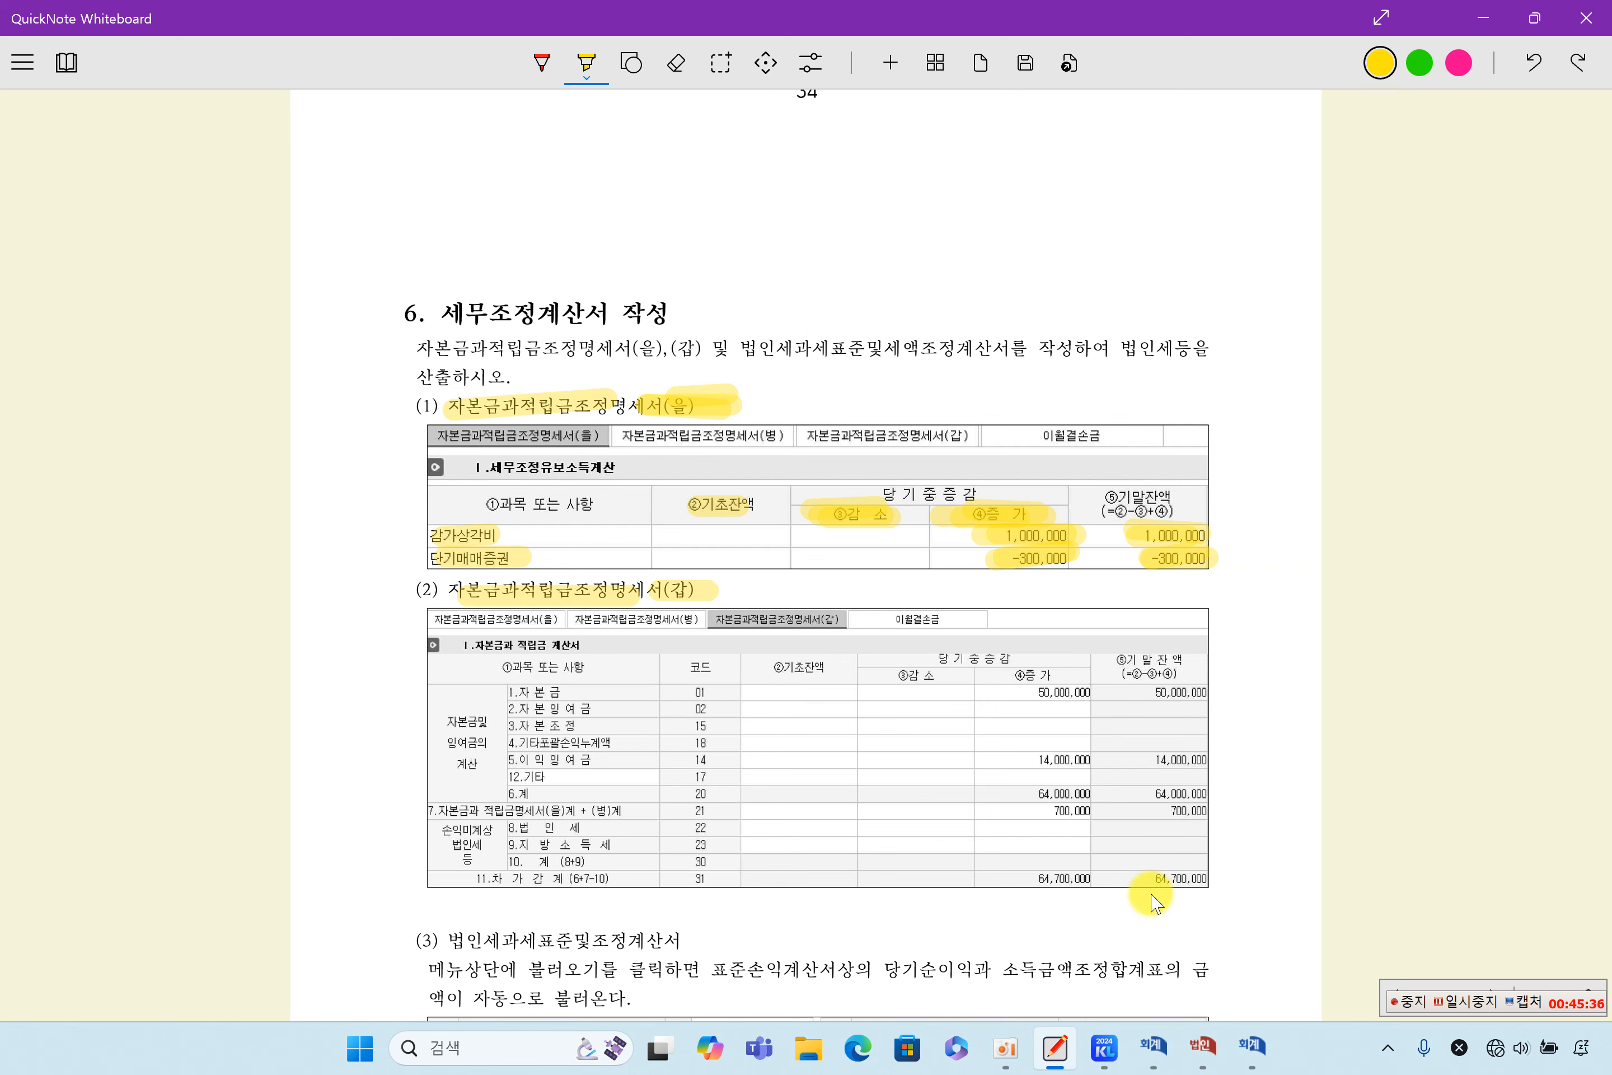
- Highlight the 차가감계 year-end balance of 64,700,000 in the 자본금과적립금조정명세서(갑) example and the heading 법인세과세표준및조정계산서 in yellow
drag(1157, 881, 1210, 878)
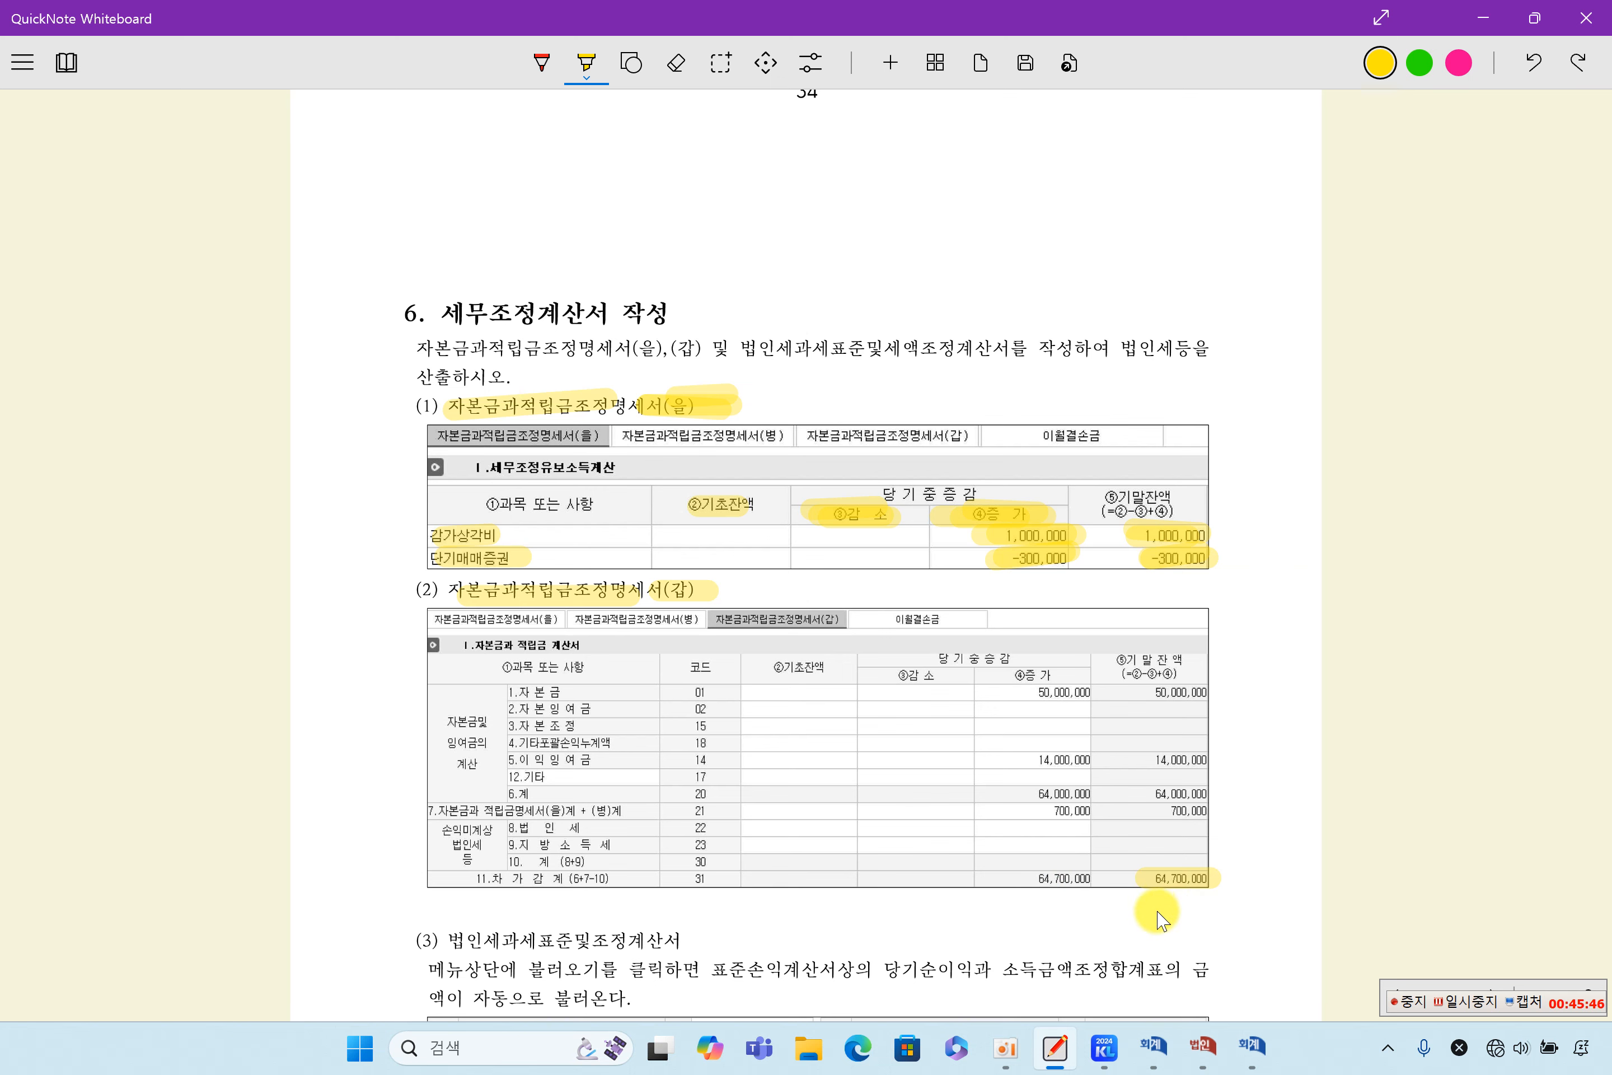
scroll(1159, 919, down, 8)
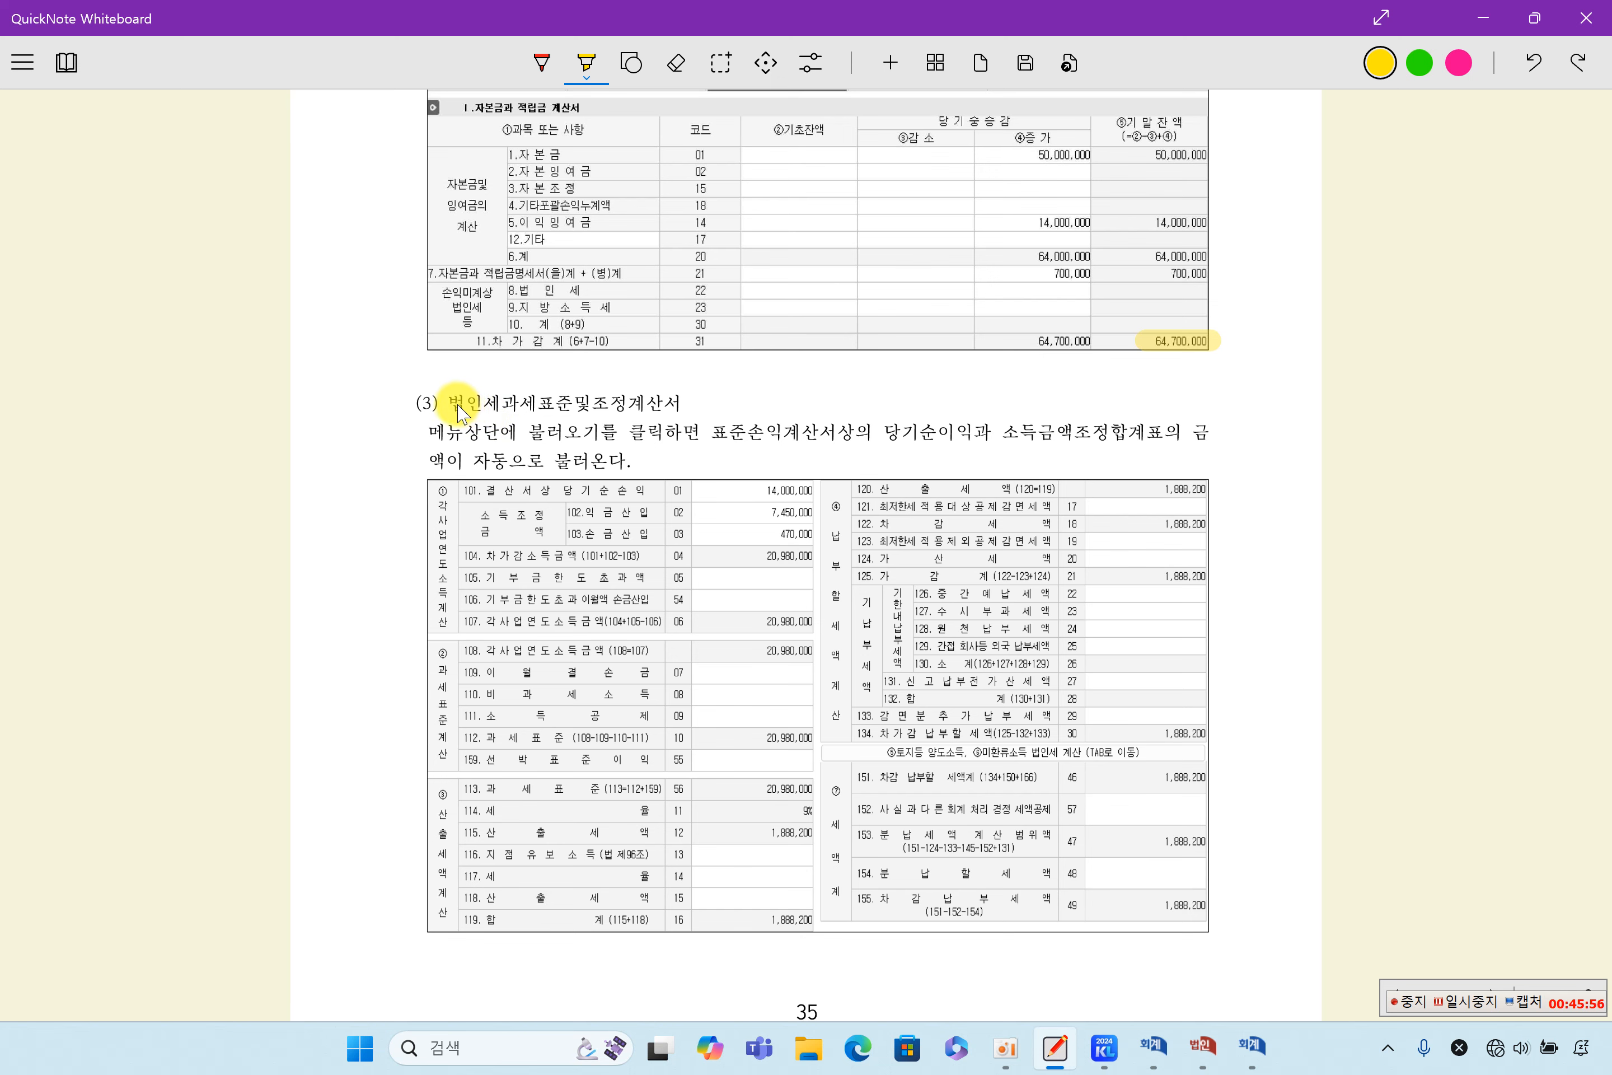
drag(461, 408, 705, 409)
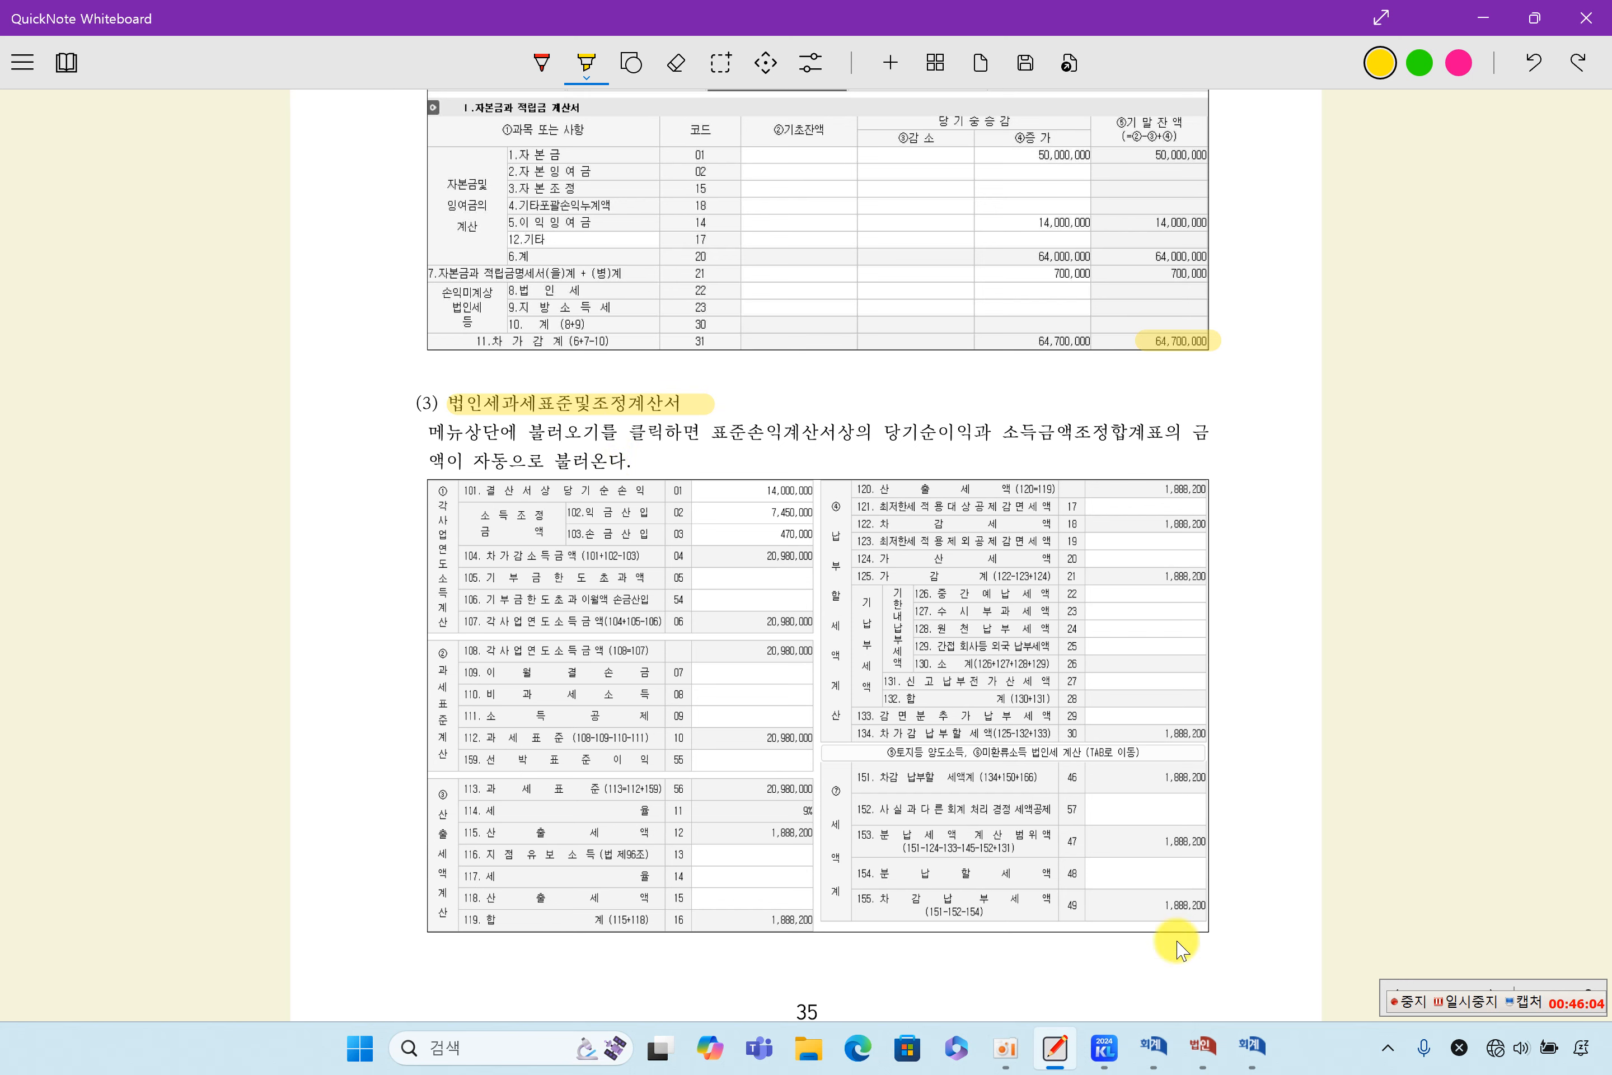
- Switch to 케이렙, open 법인세과세표준및세액조정계산서 for company 4000, and delete its existing data
click(1114, 1059)
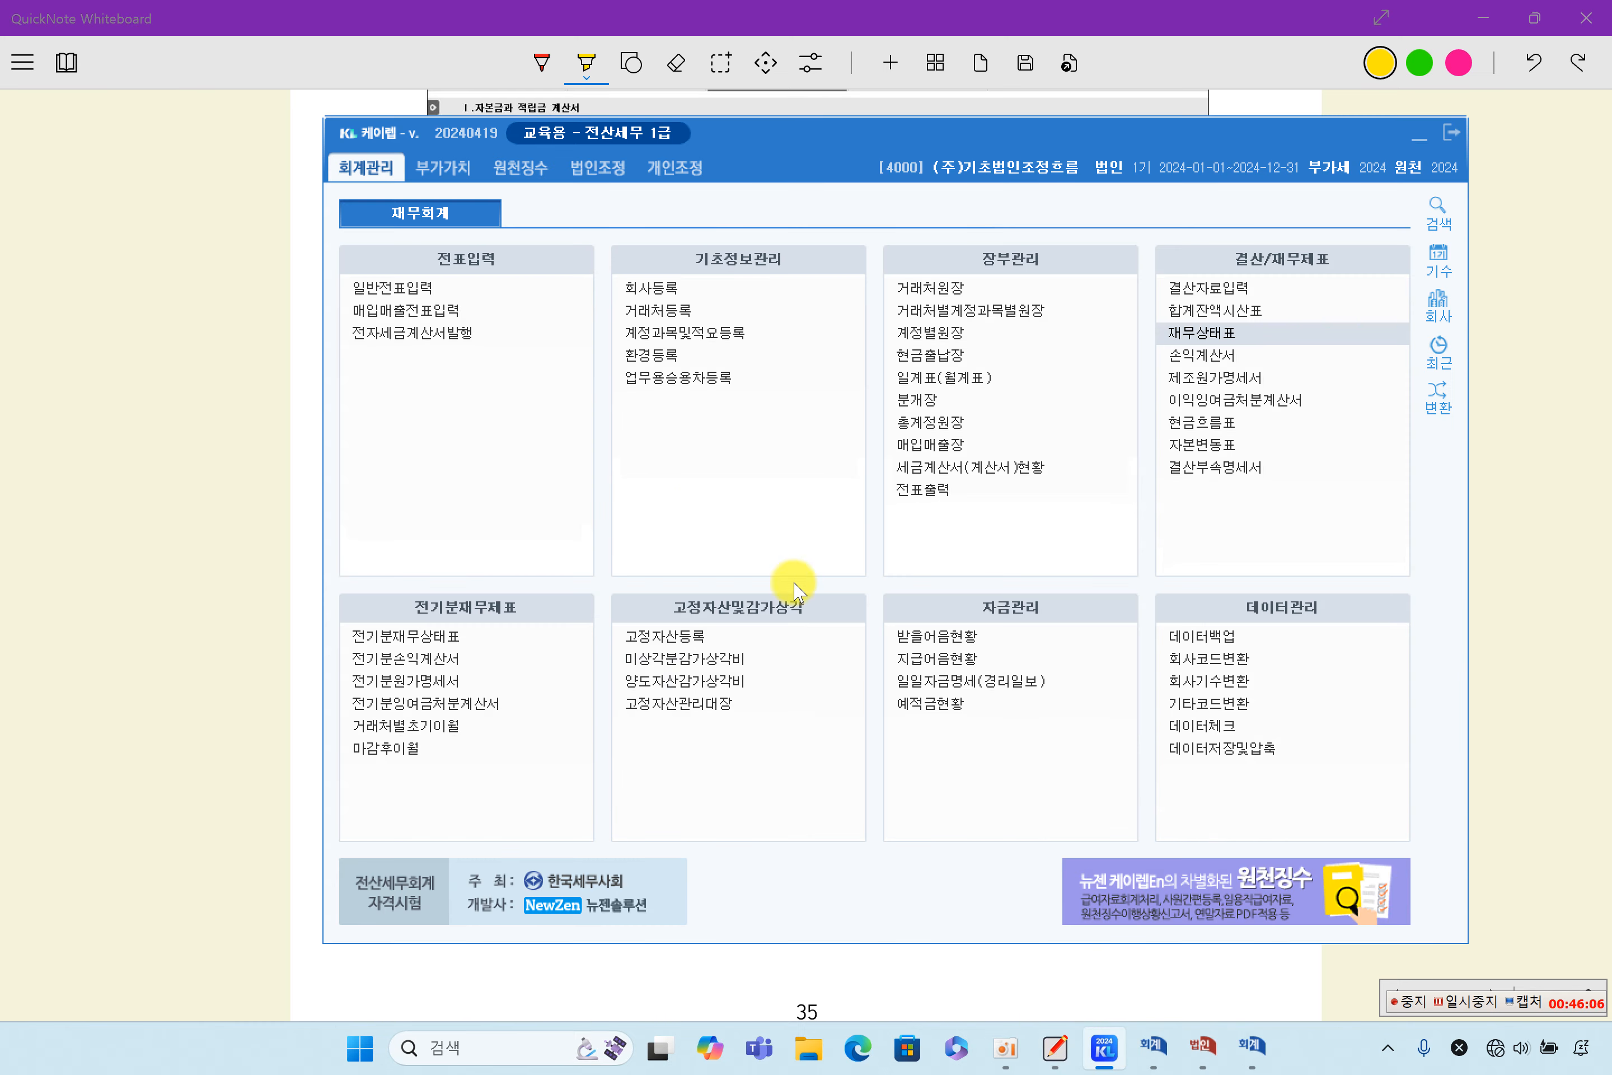
click(617, 167)
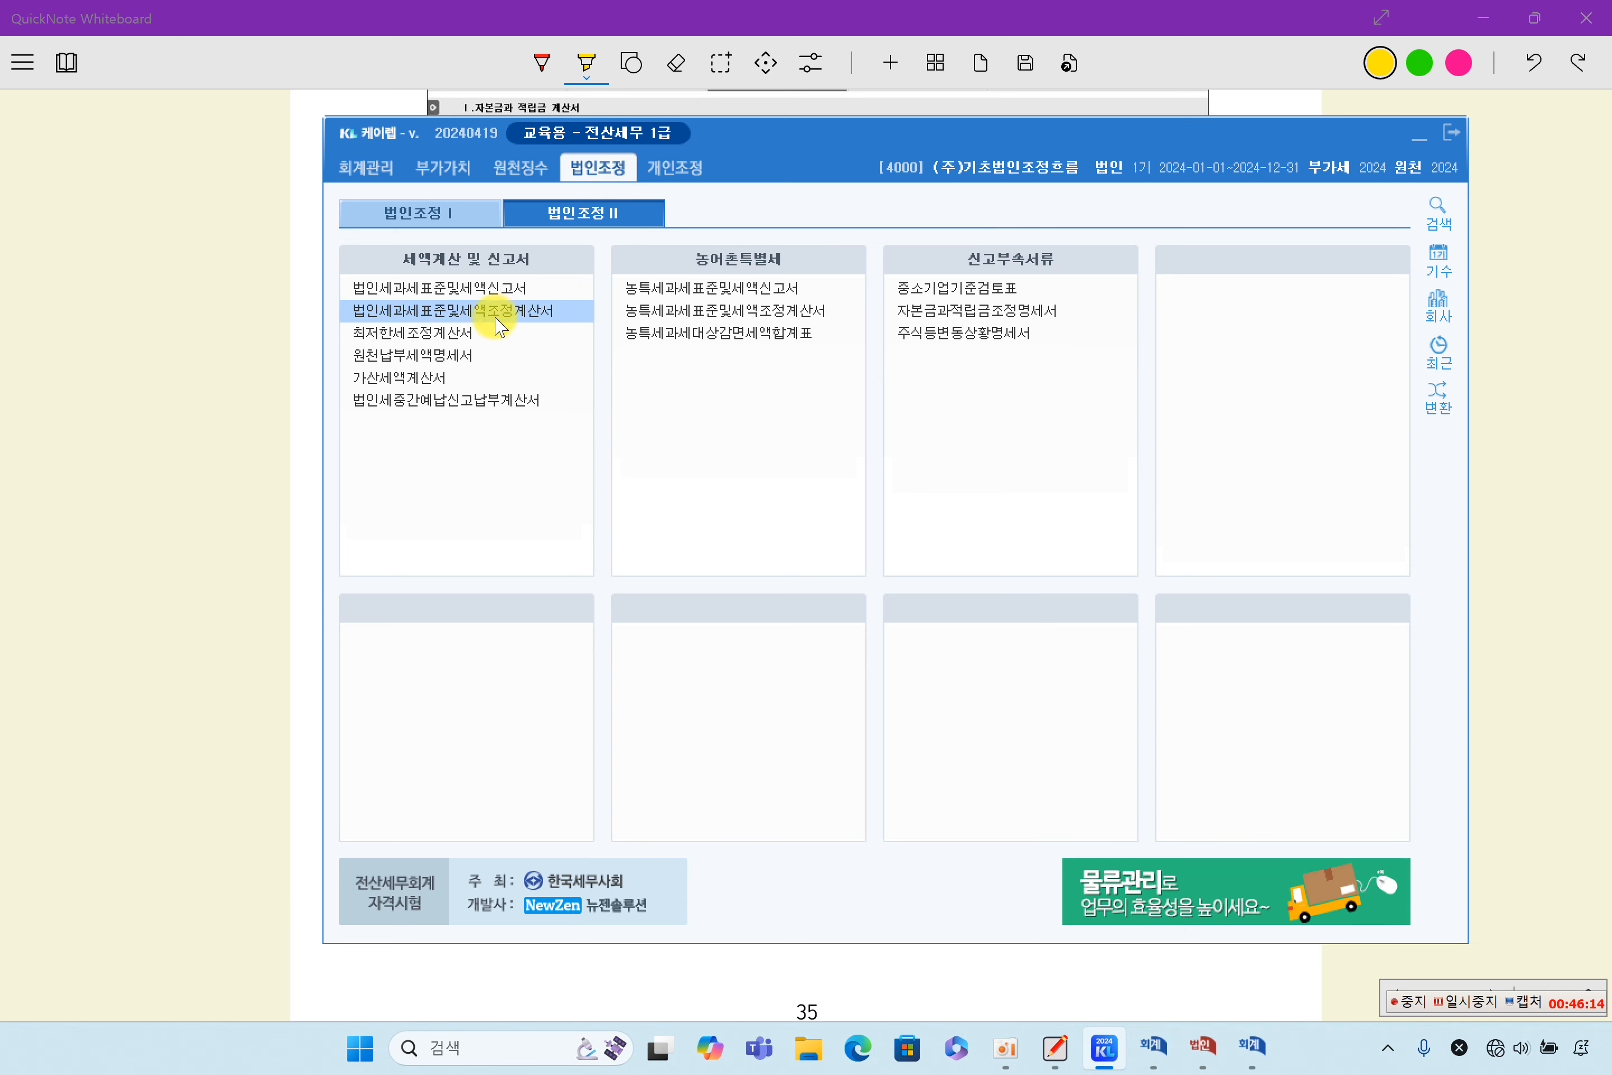
click(496, 319)
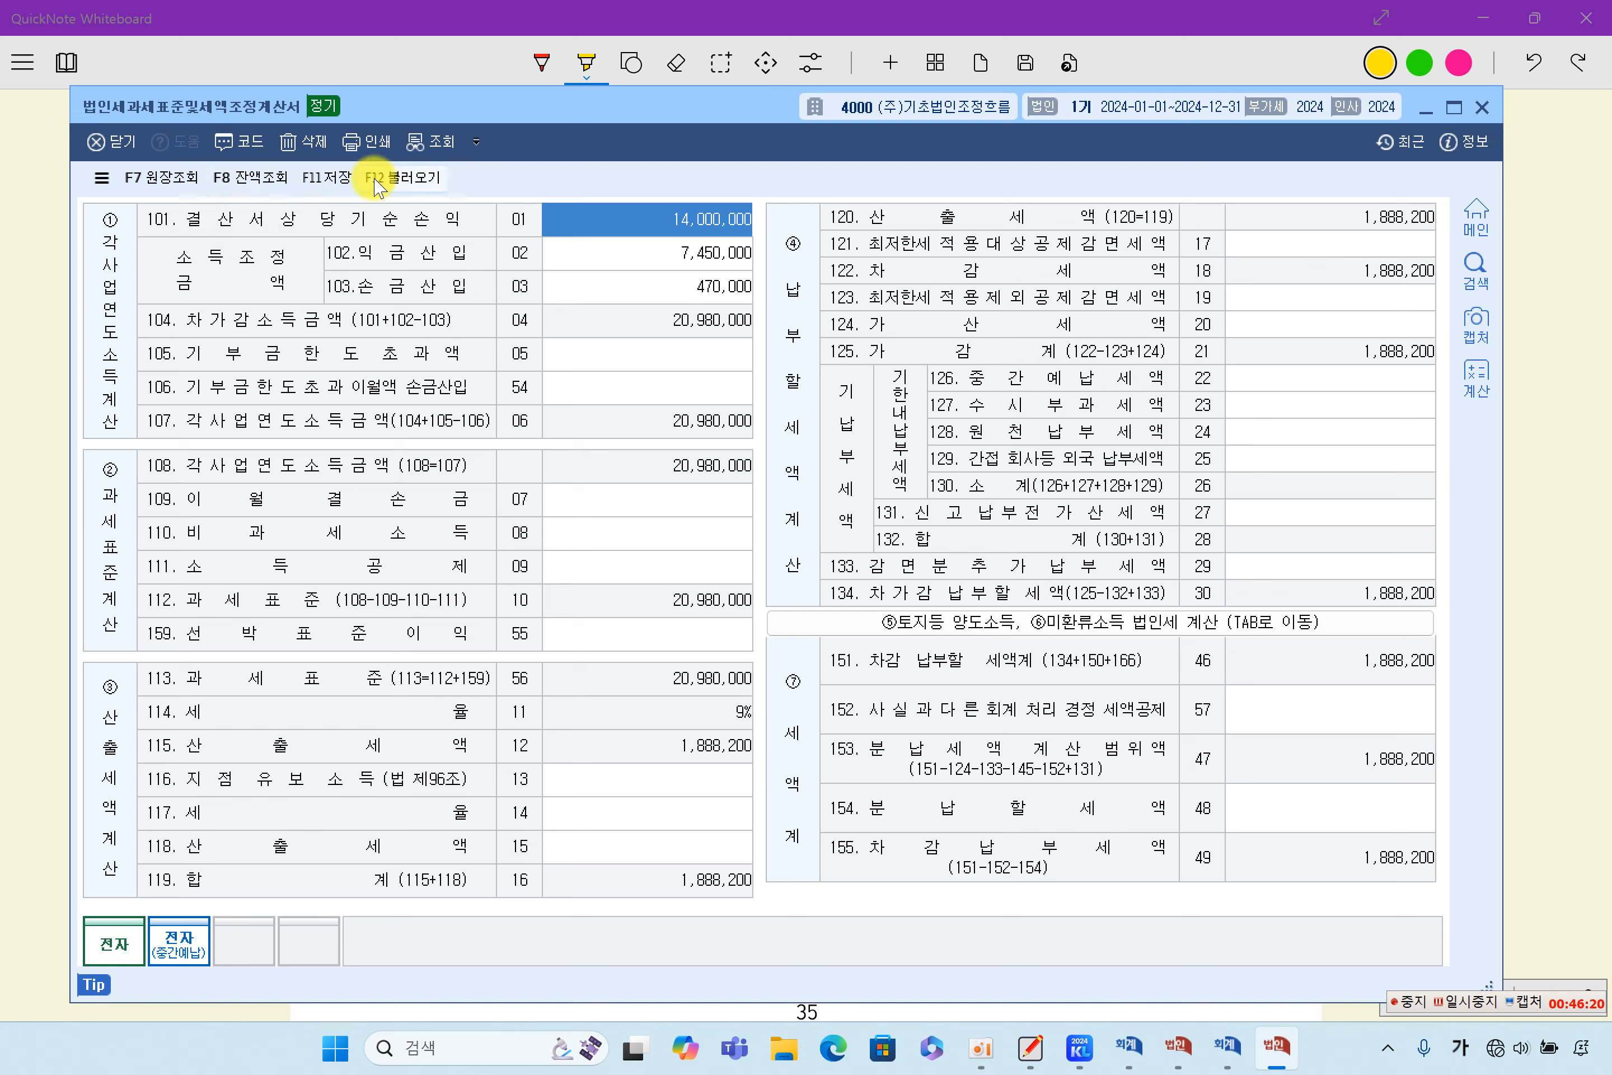
click(305, 141)
click(741, 599)
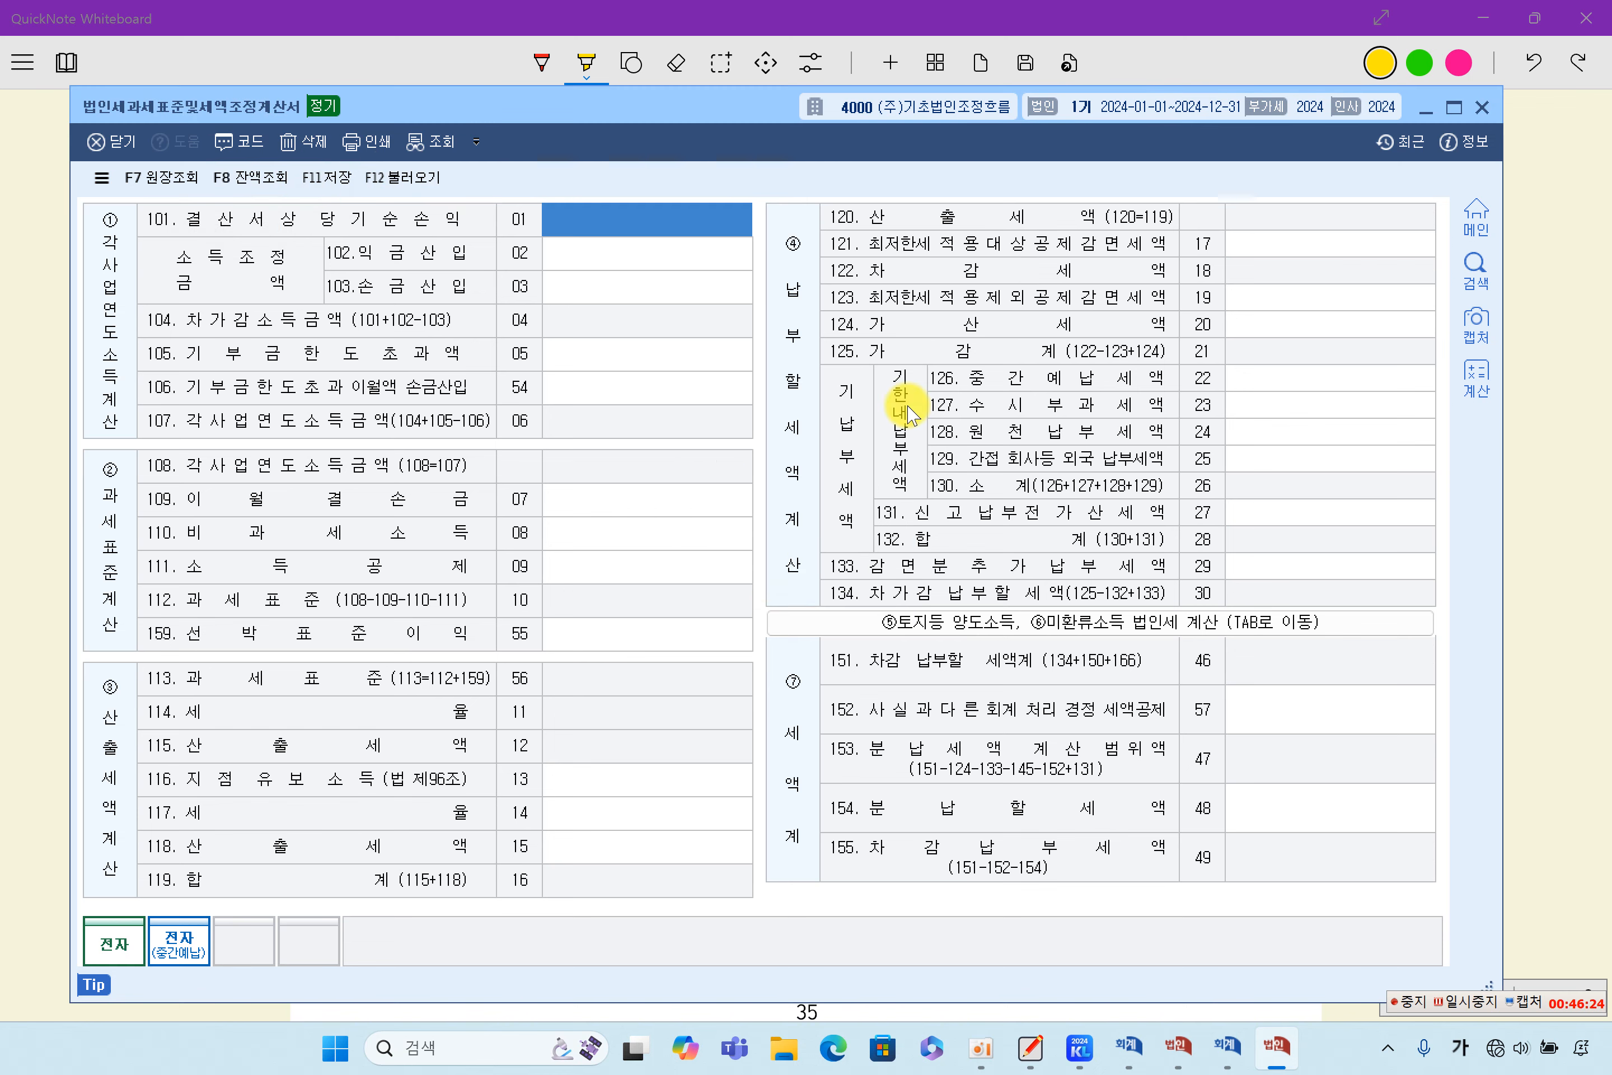
- Load the amounts of the emptied 법인세과세표준및세액조정계산서 afresh from the related forms, accepting replacement of the existing data
click(686, 258)
click(683, 291)
click(681, 387)
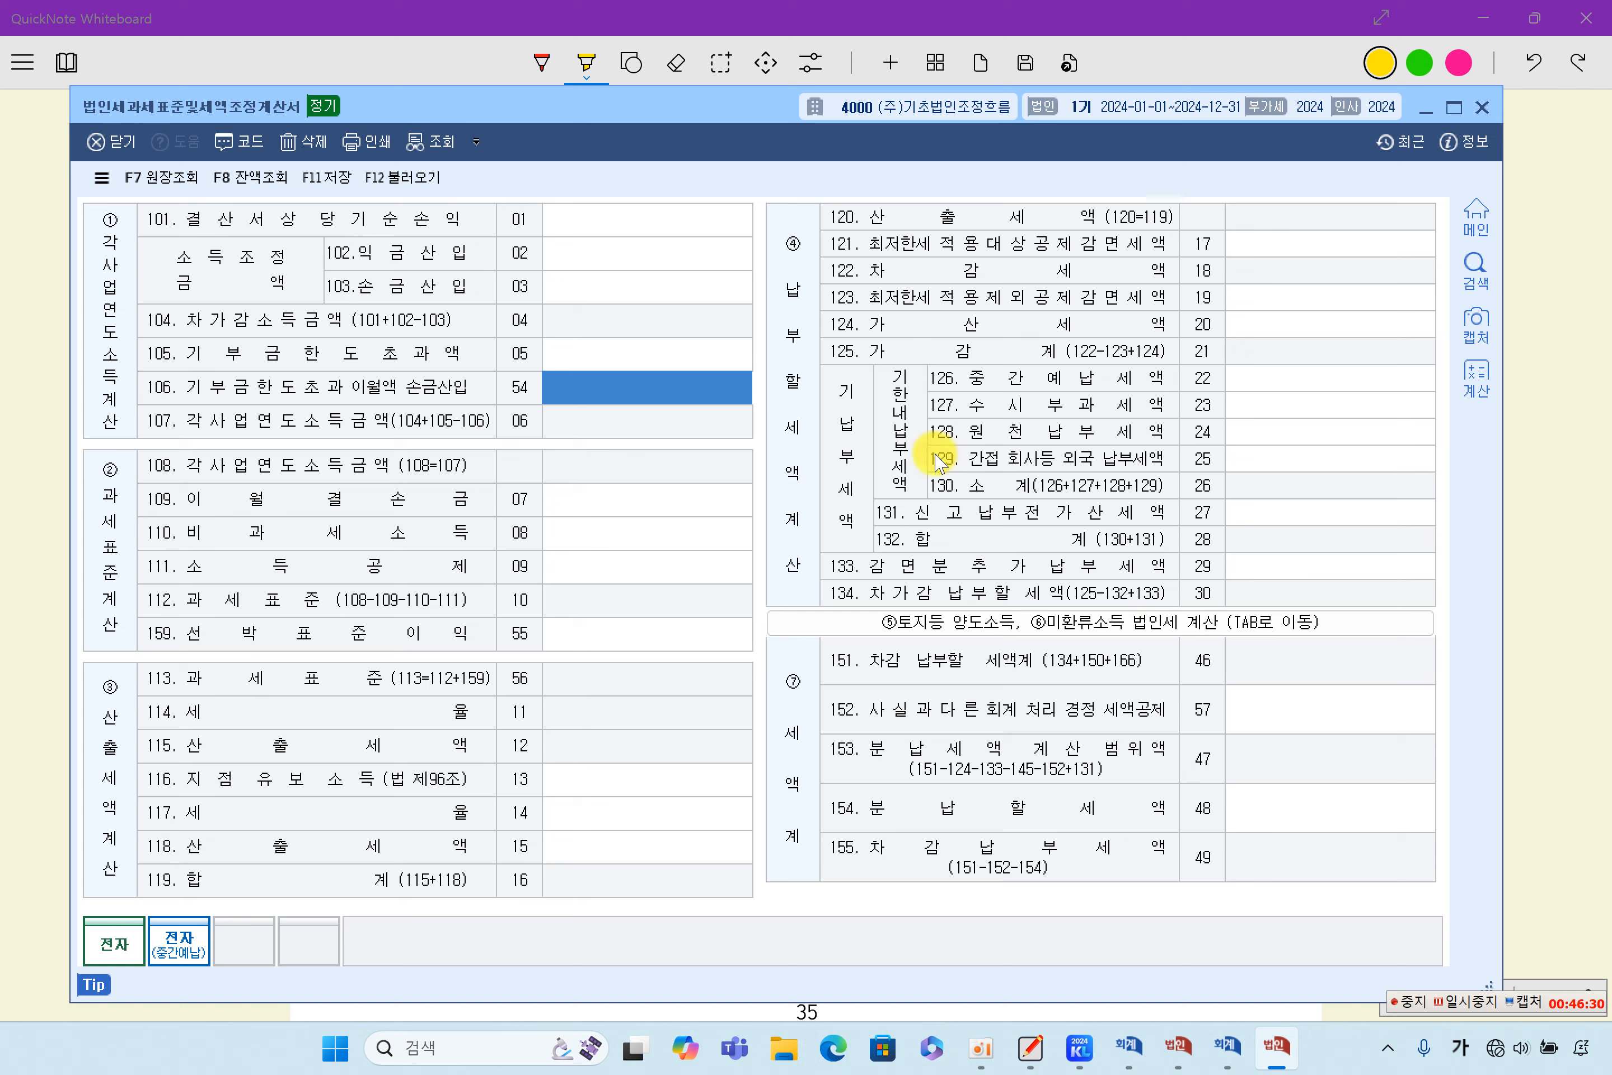
click(418, 179)
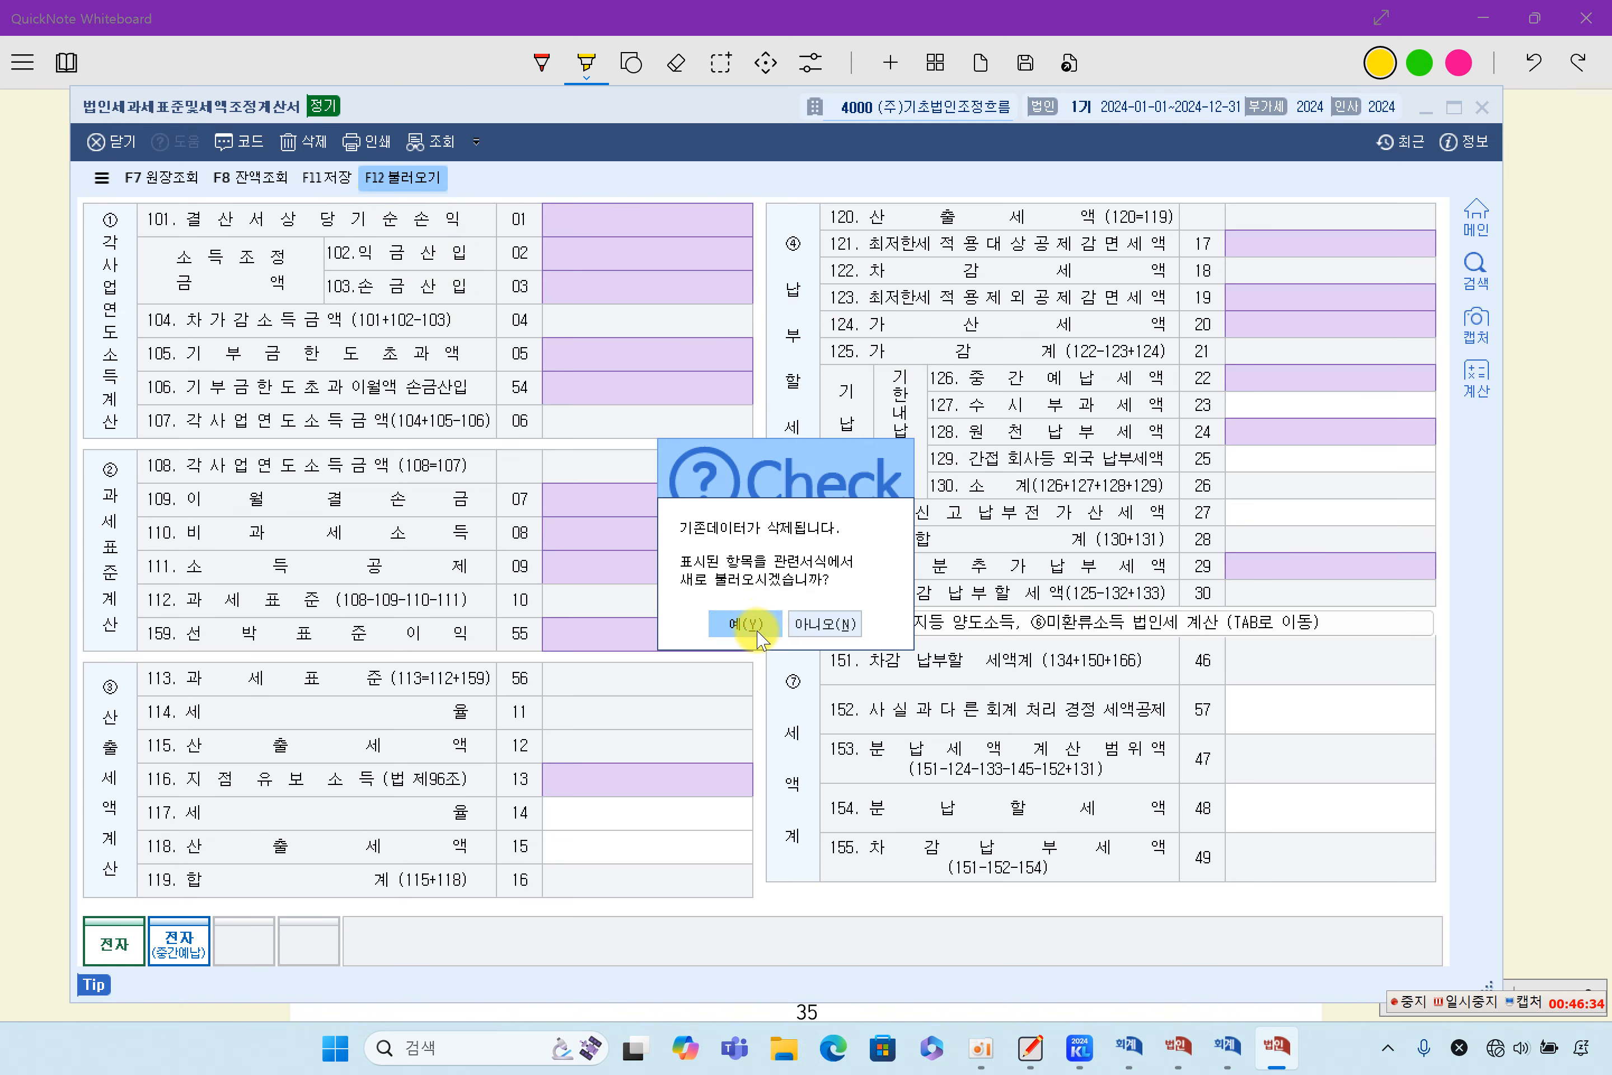
click(742, 622)
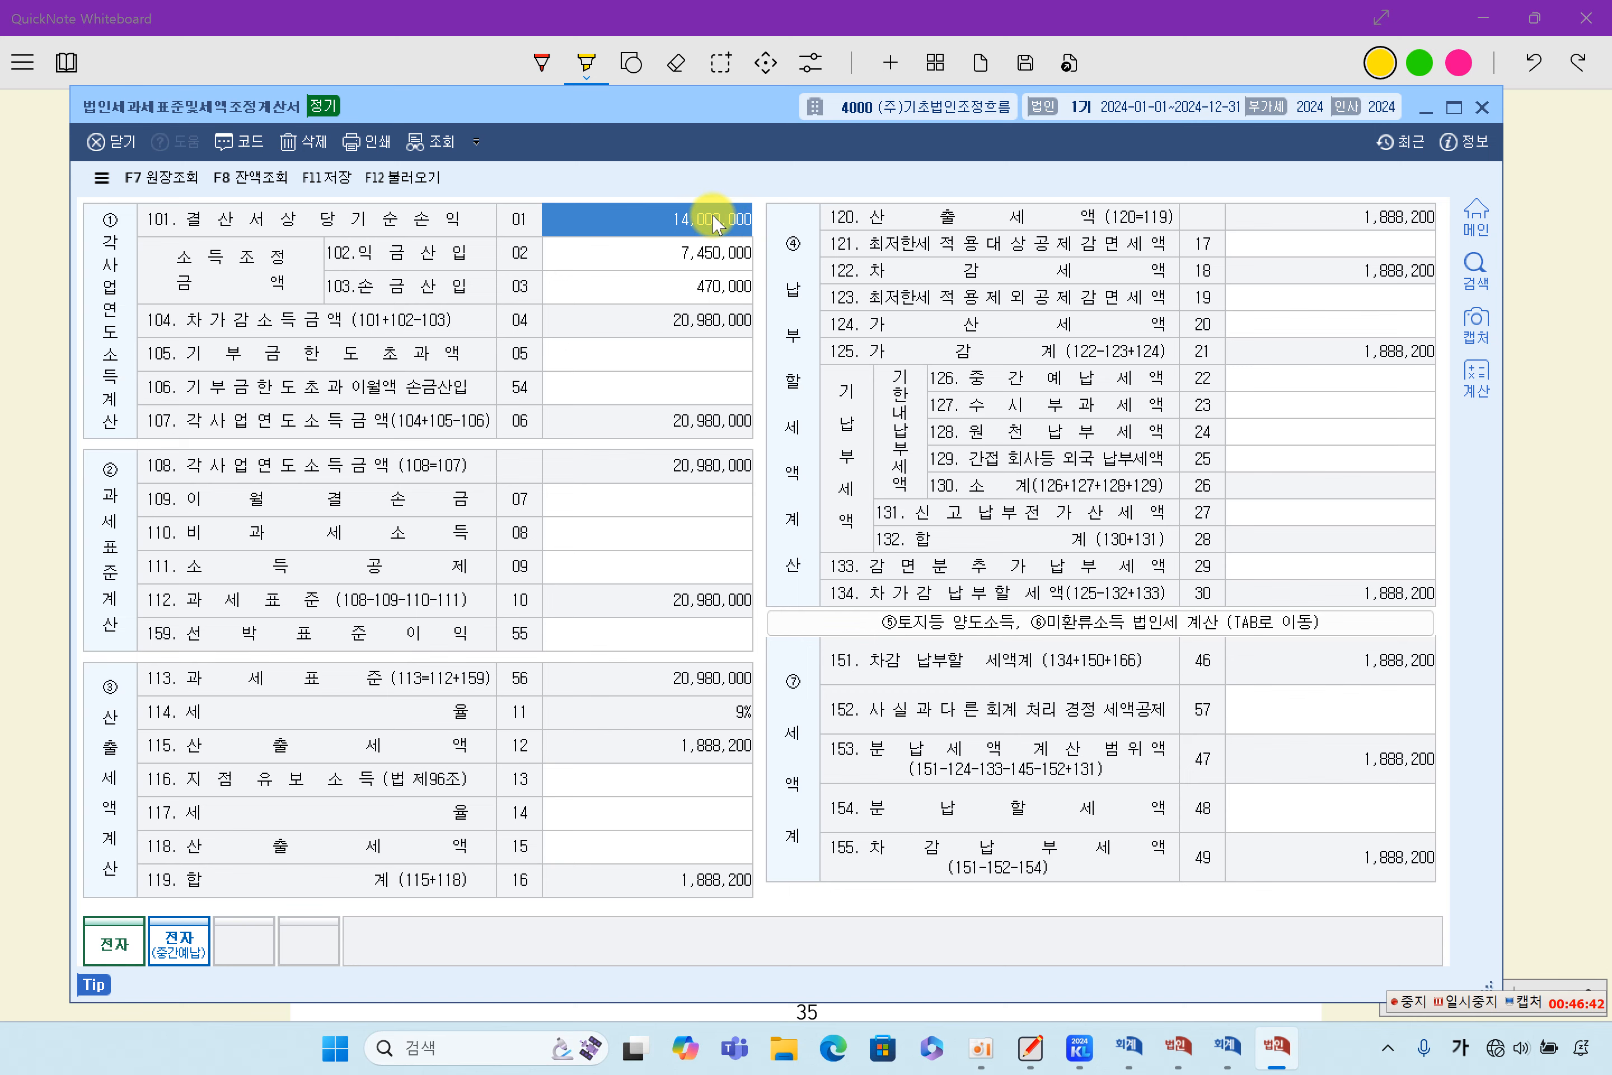
- Compare the form's 결산서상 당기순손익 with the 손익계산서 and its 익금산입 amount with the 소득금액조정합계표
click(1177, 1046)
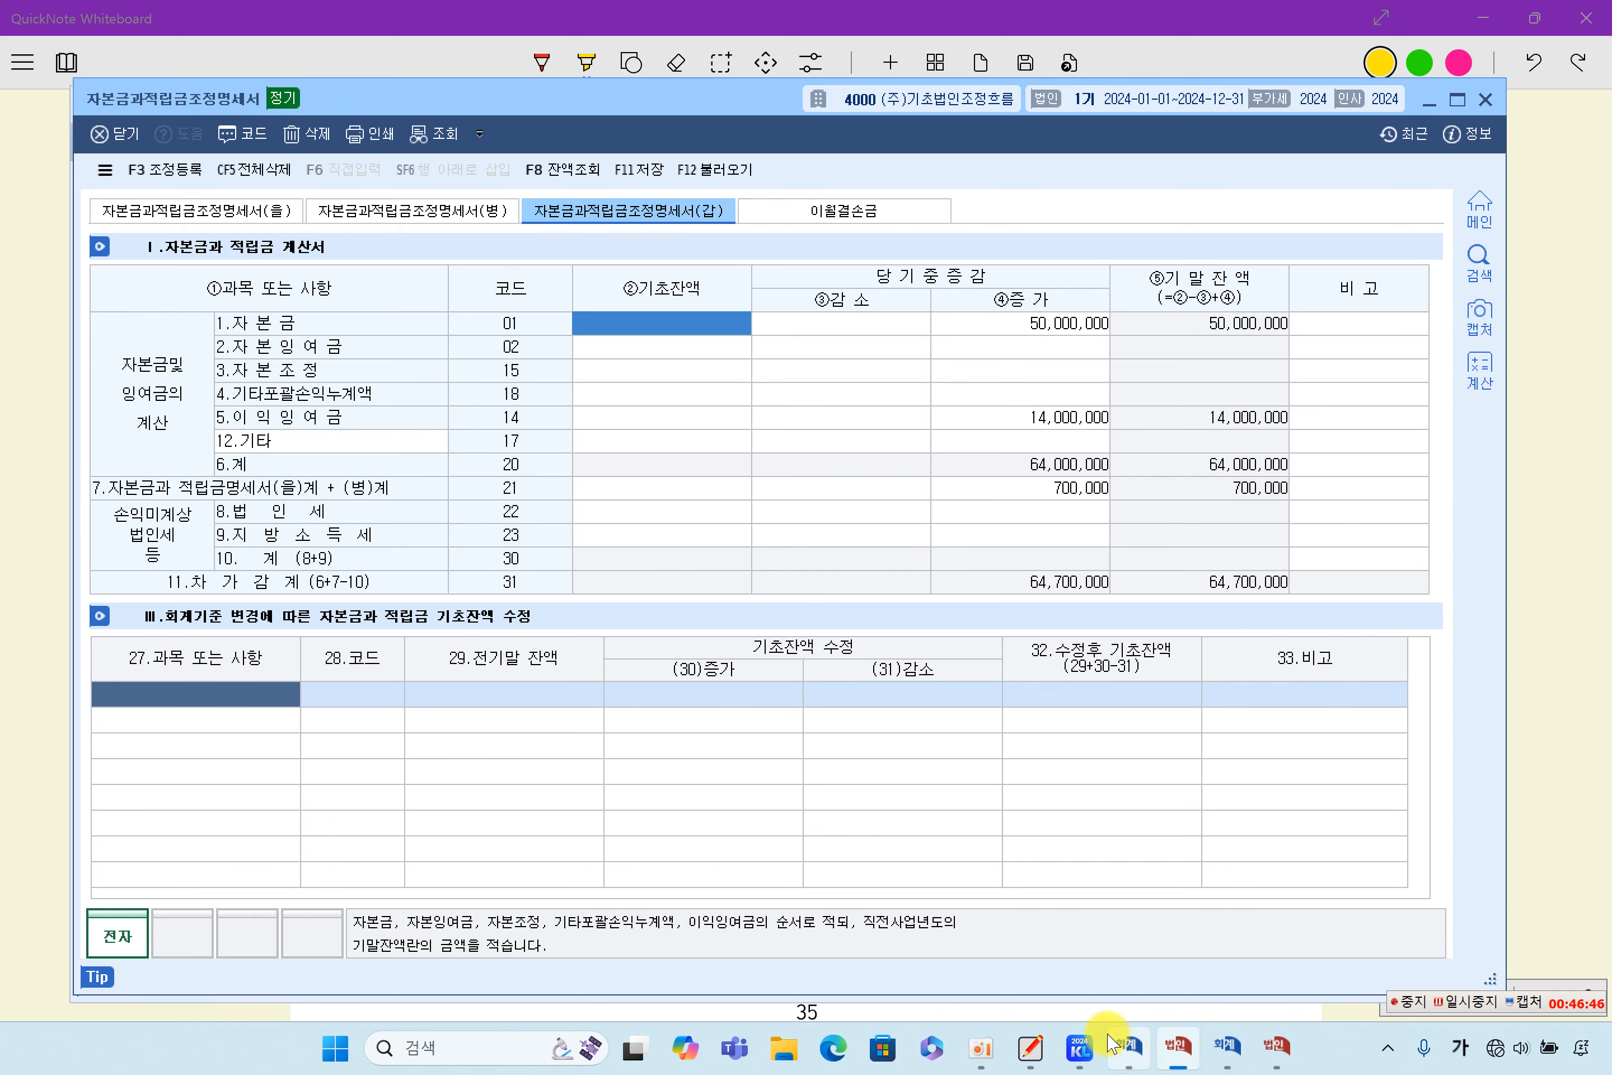
click(1127, 1044)
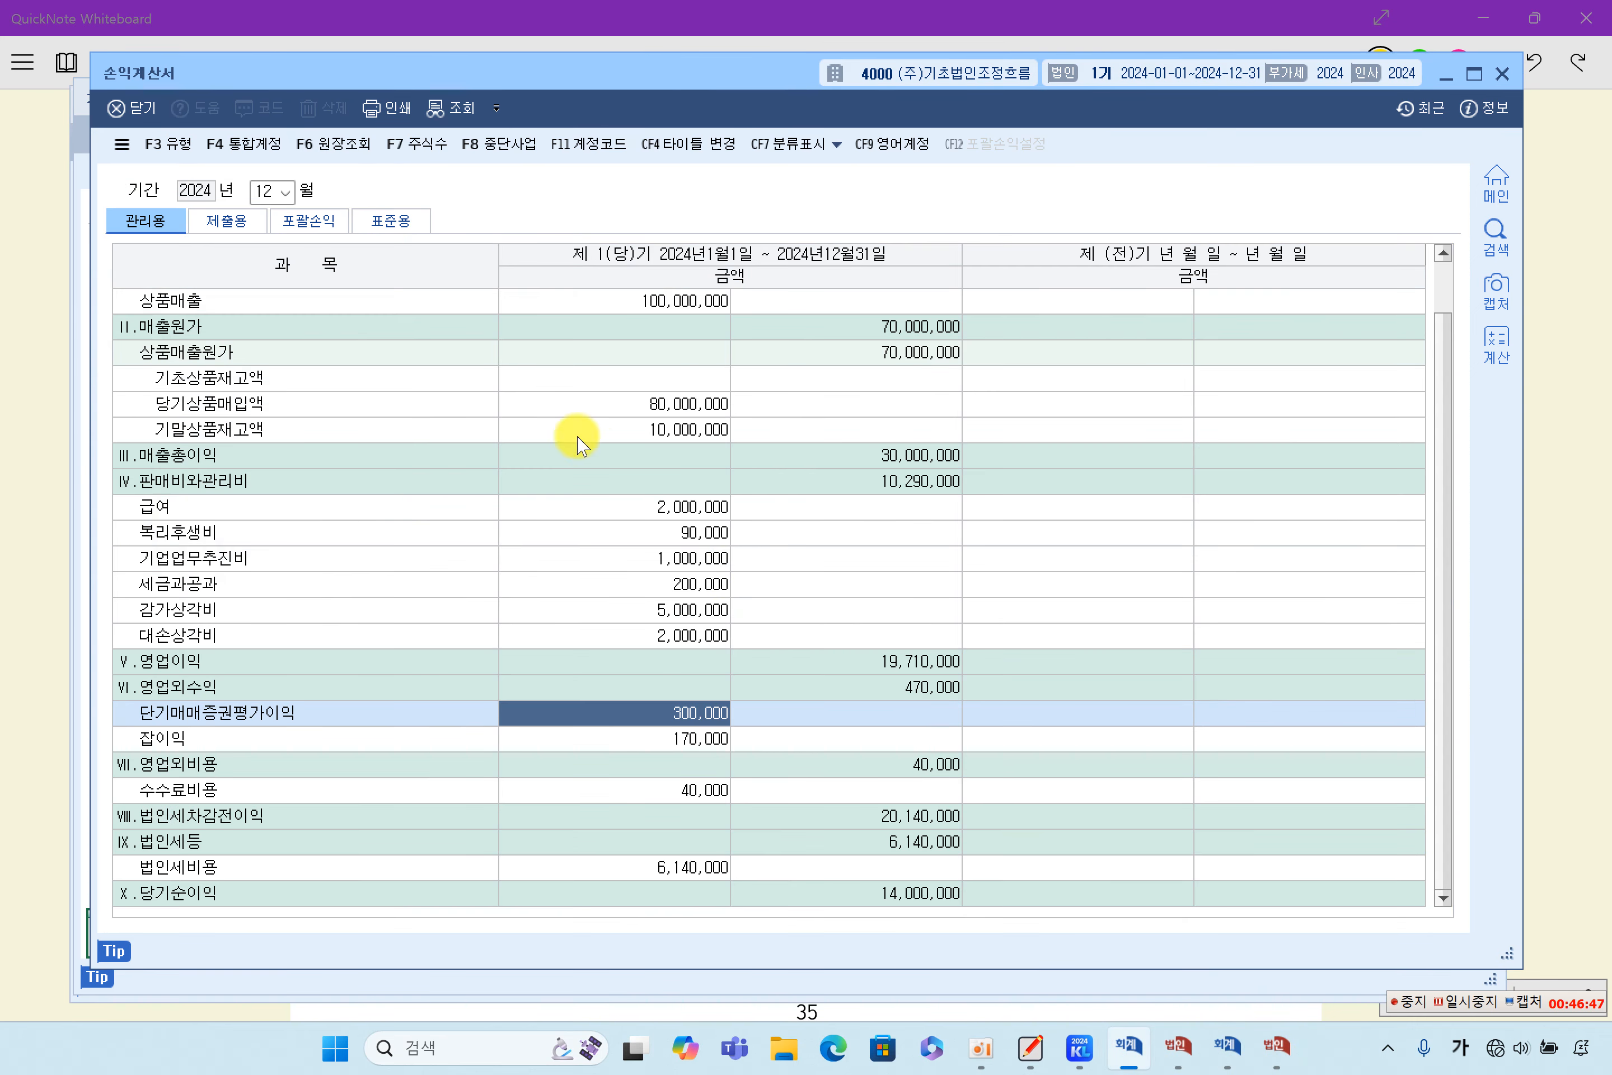
click(1091, 1054)
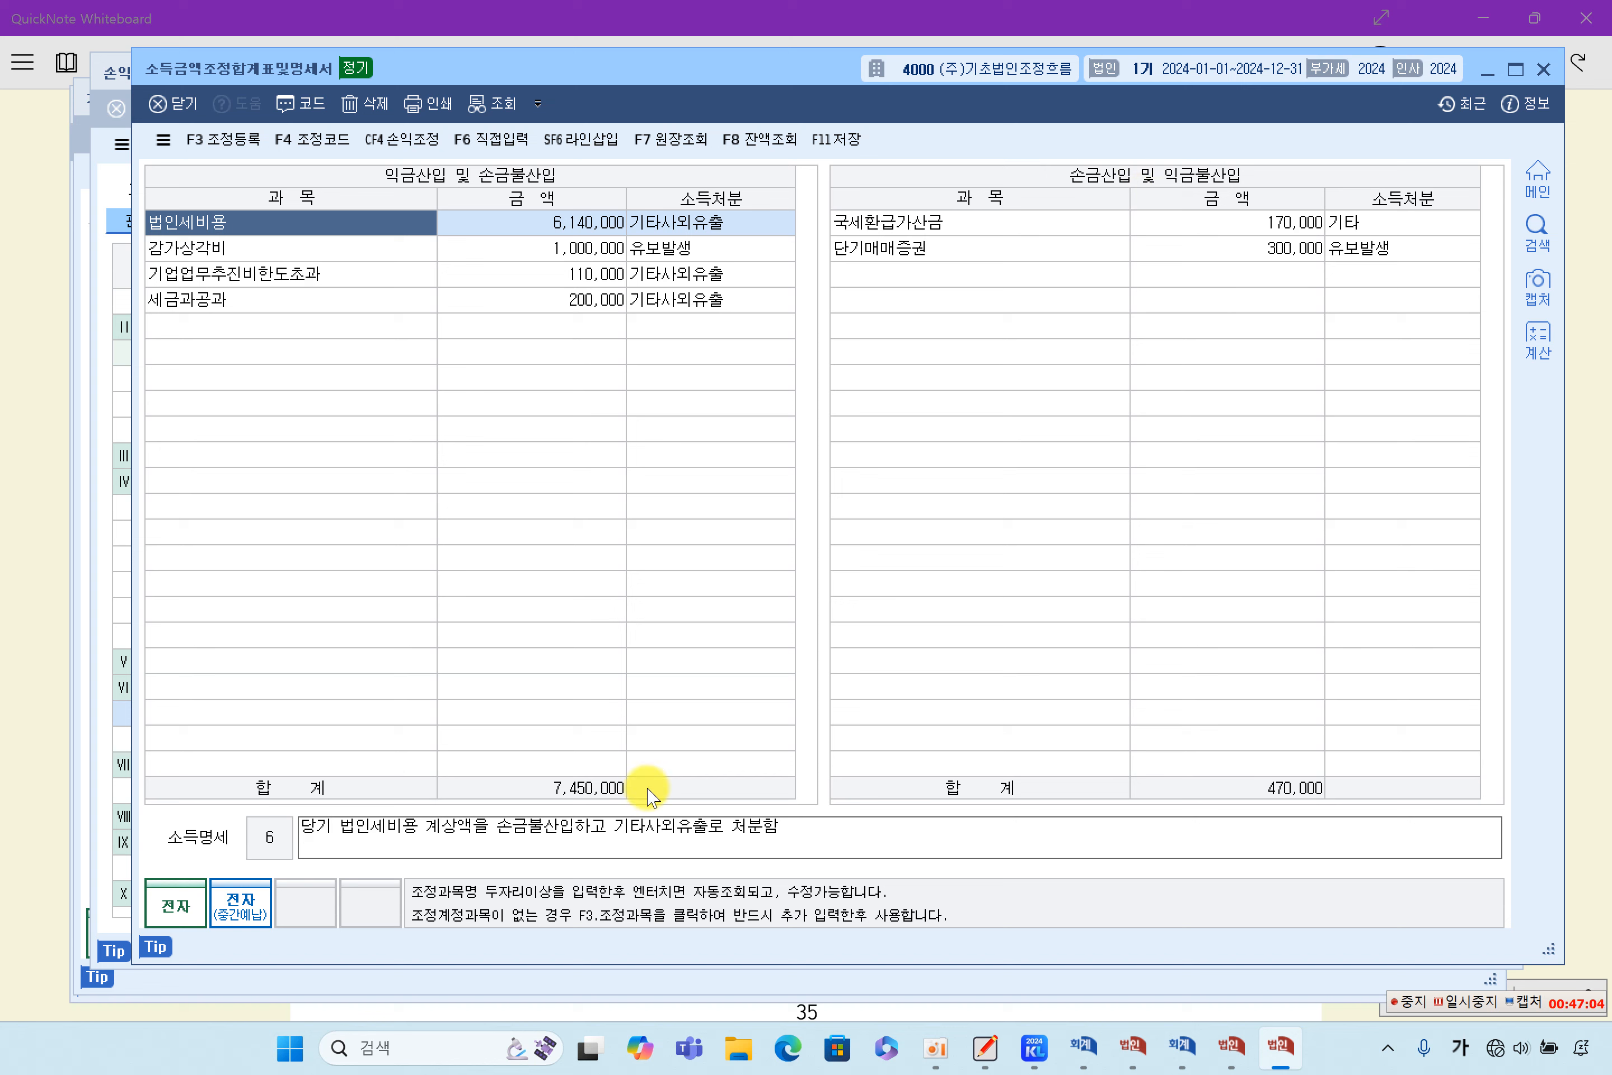
click(1235, 1047)
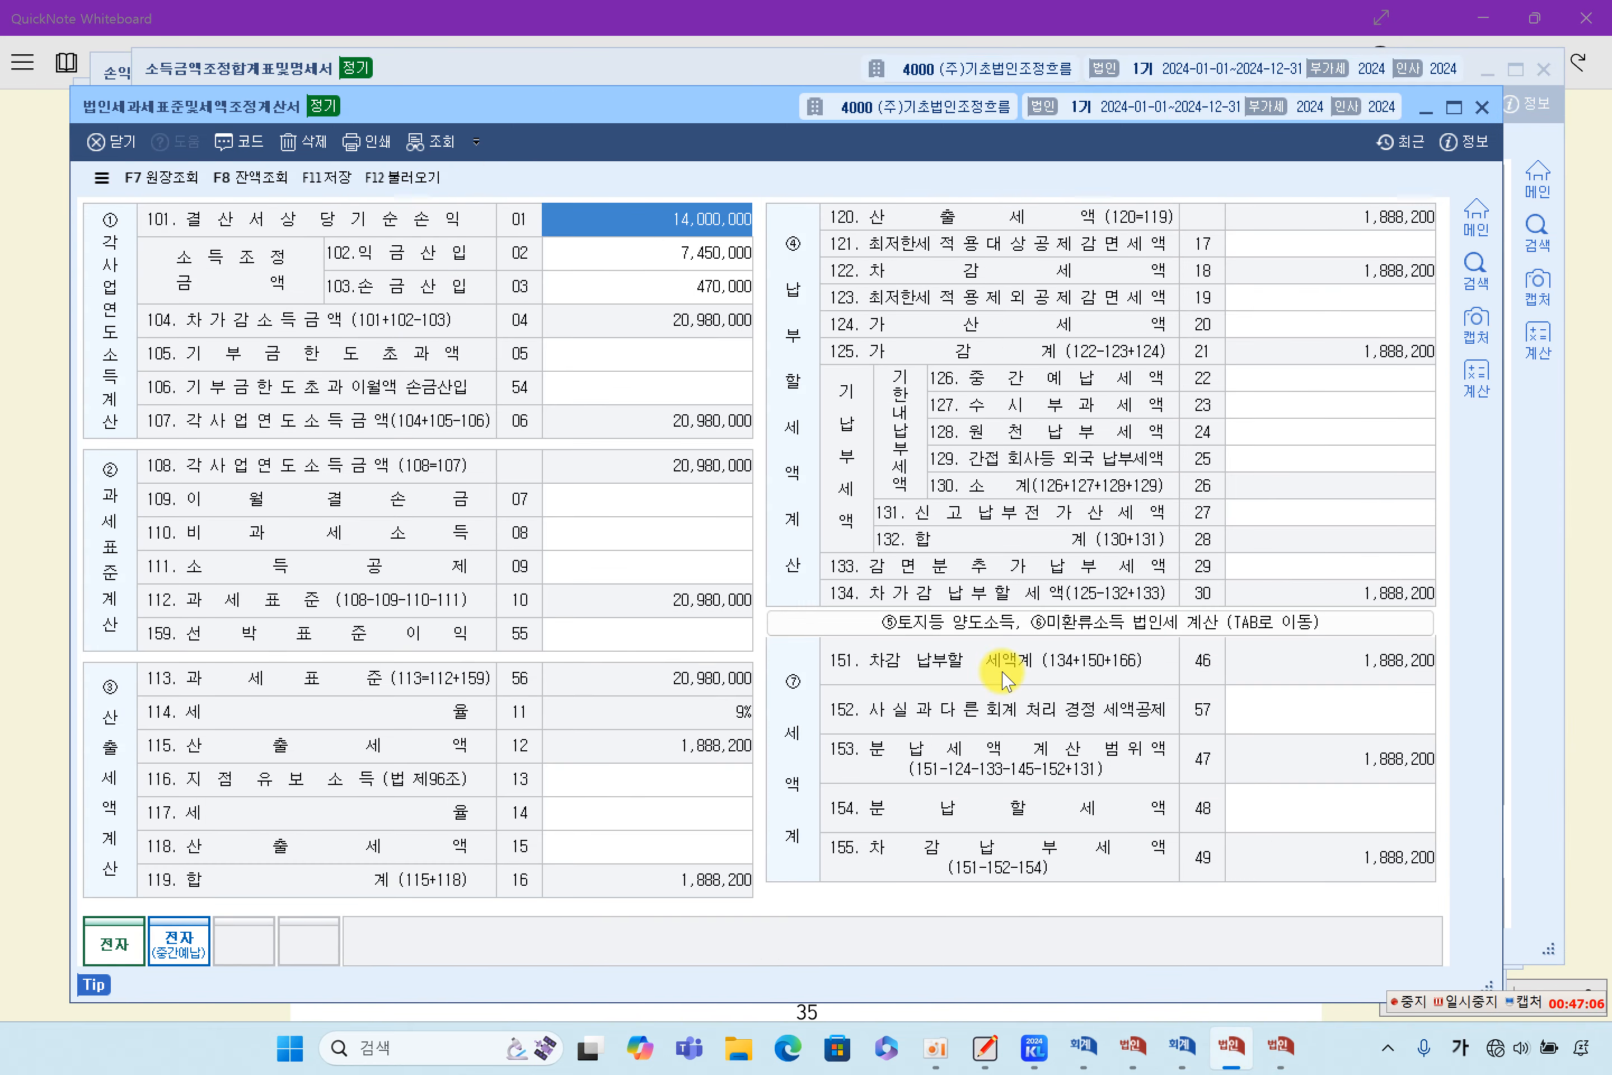
click(728, 251)
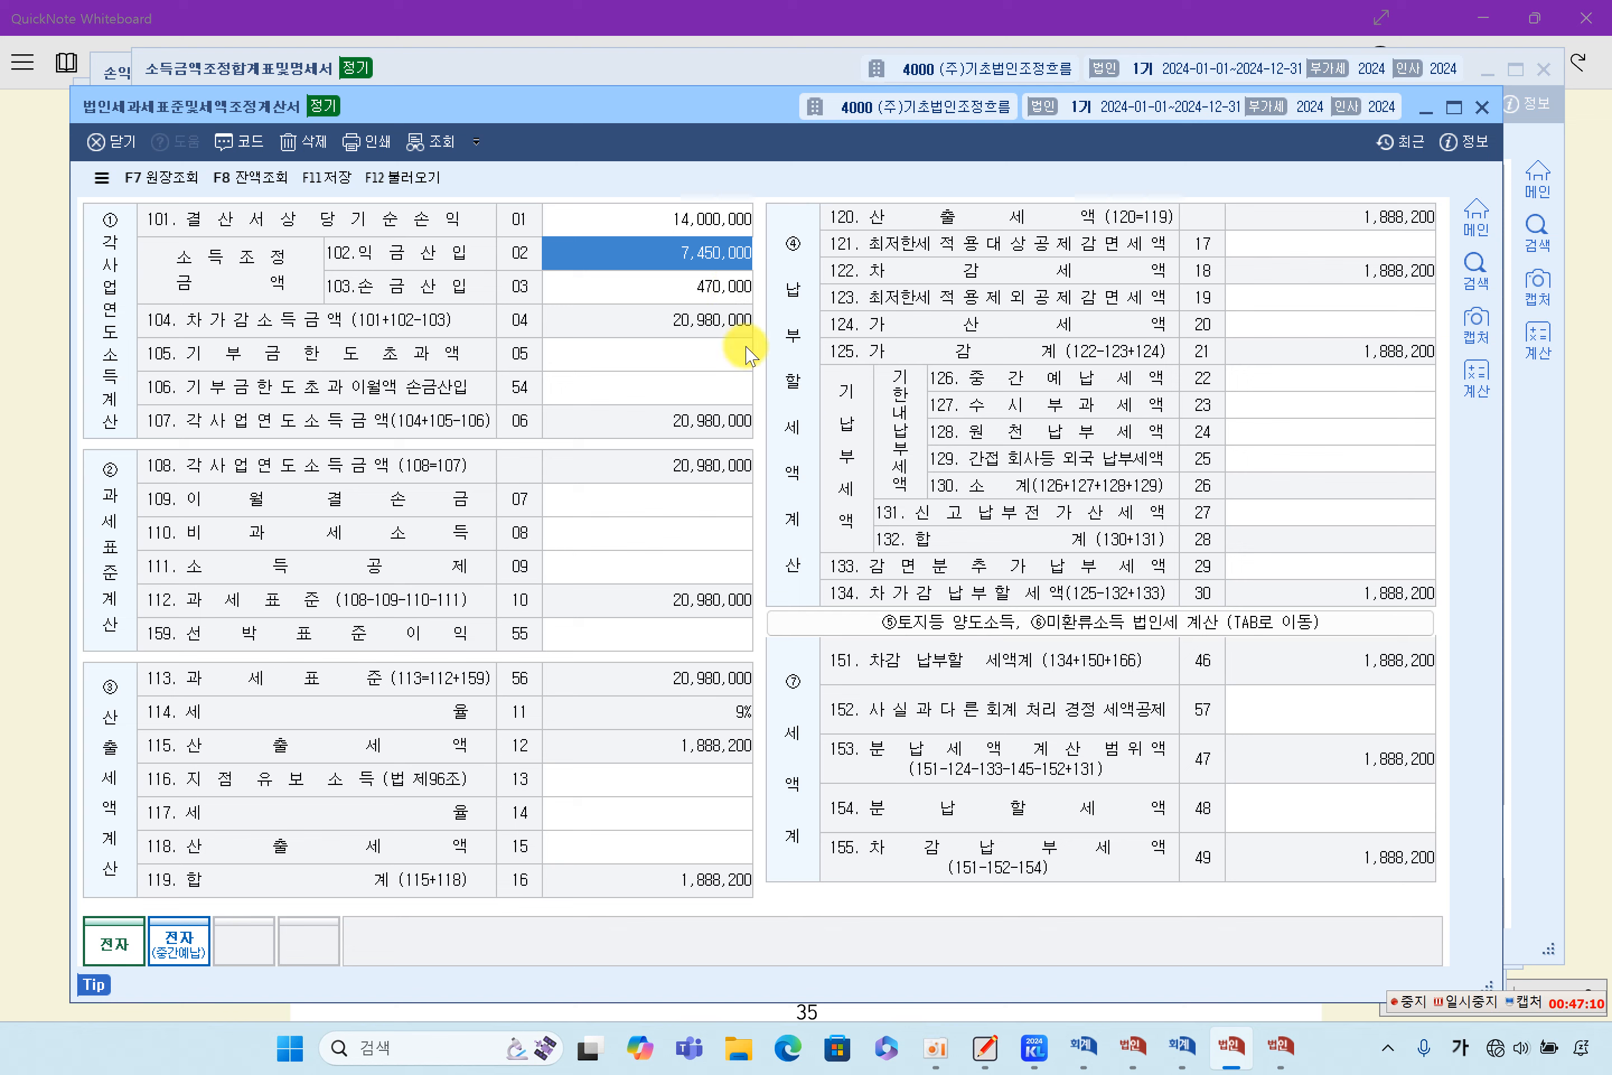
- Check the form's 손금산입 amount against the 국세환급가산금 and 단기매매증권 entries in the 소득금액조정합계표
click(1280, 1045)
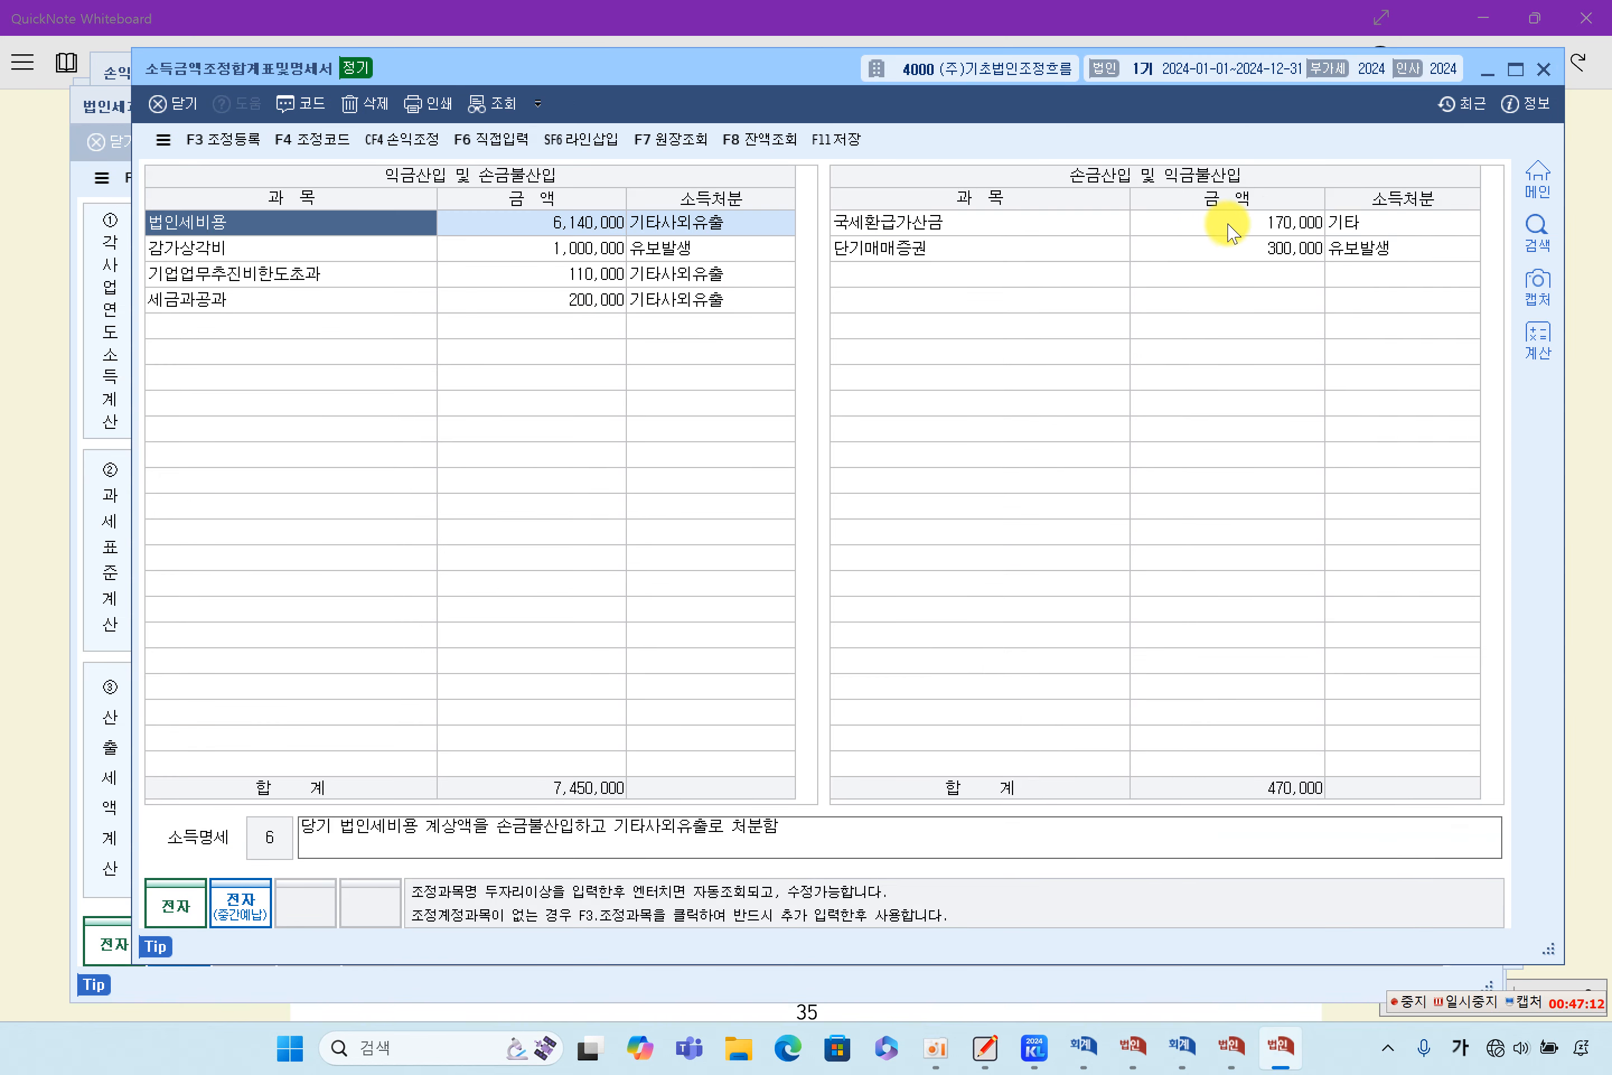
click(1217, 222)
click(1241, 248)
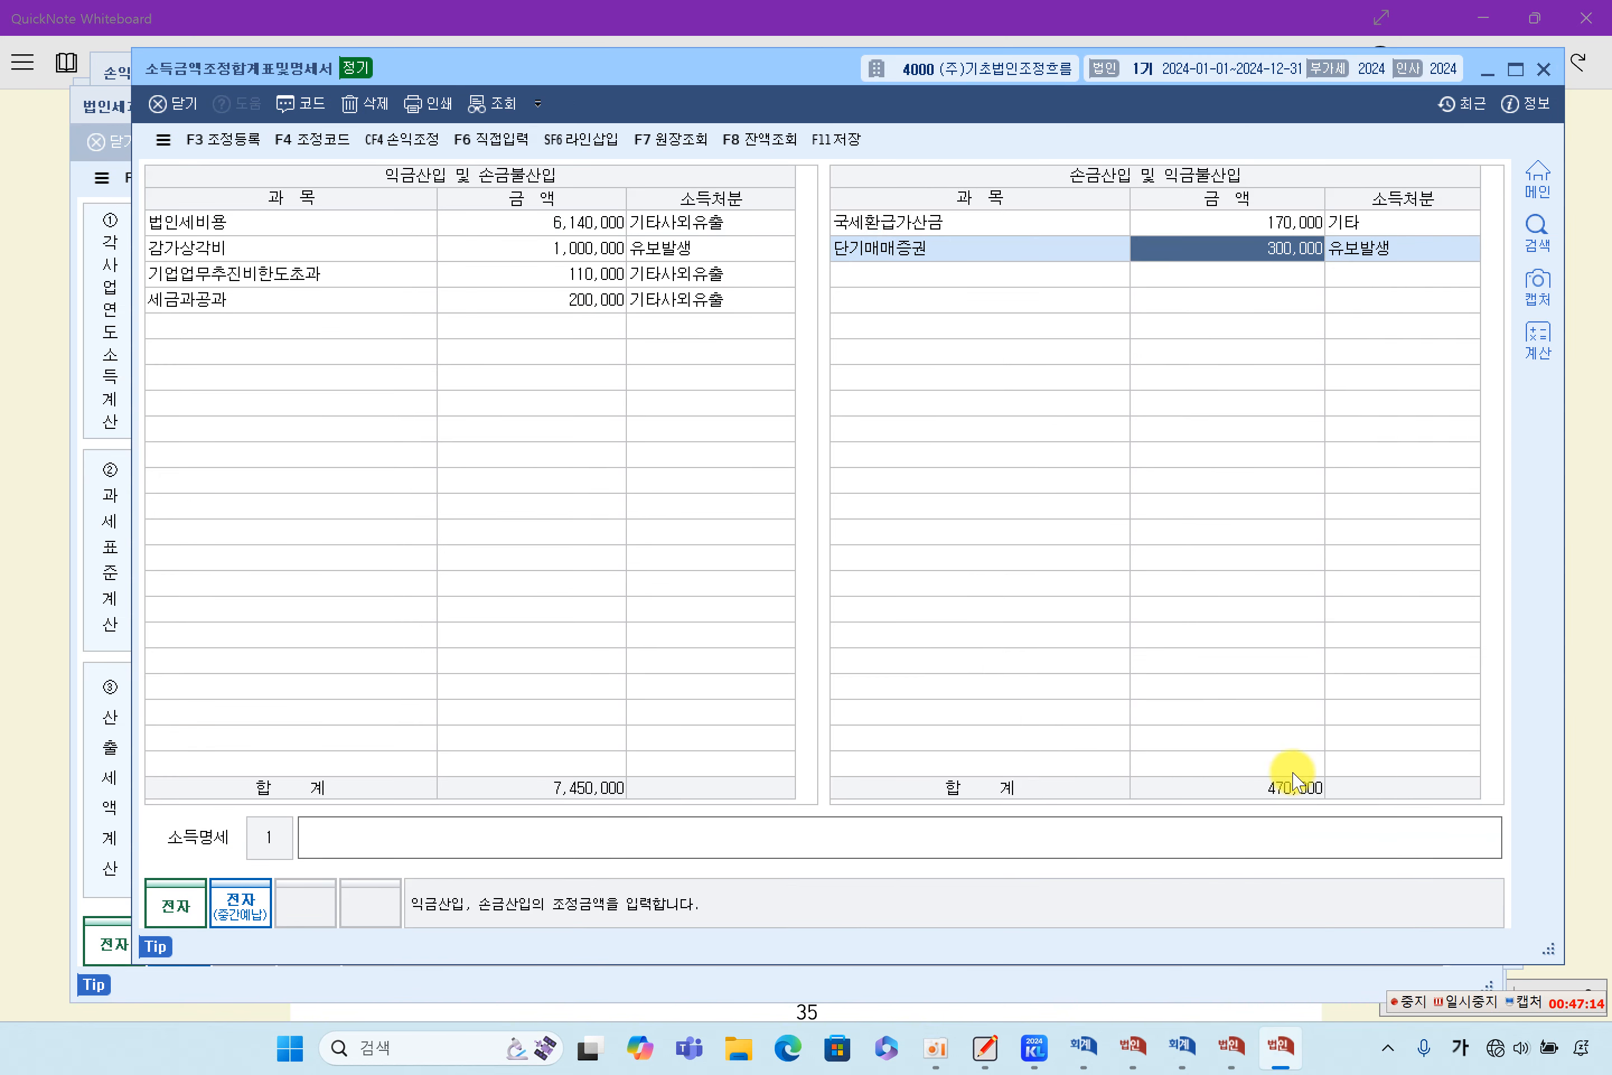
click(1230, 1045)
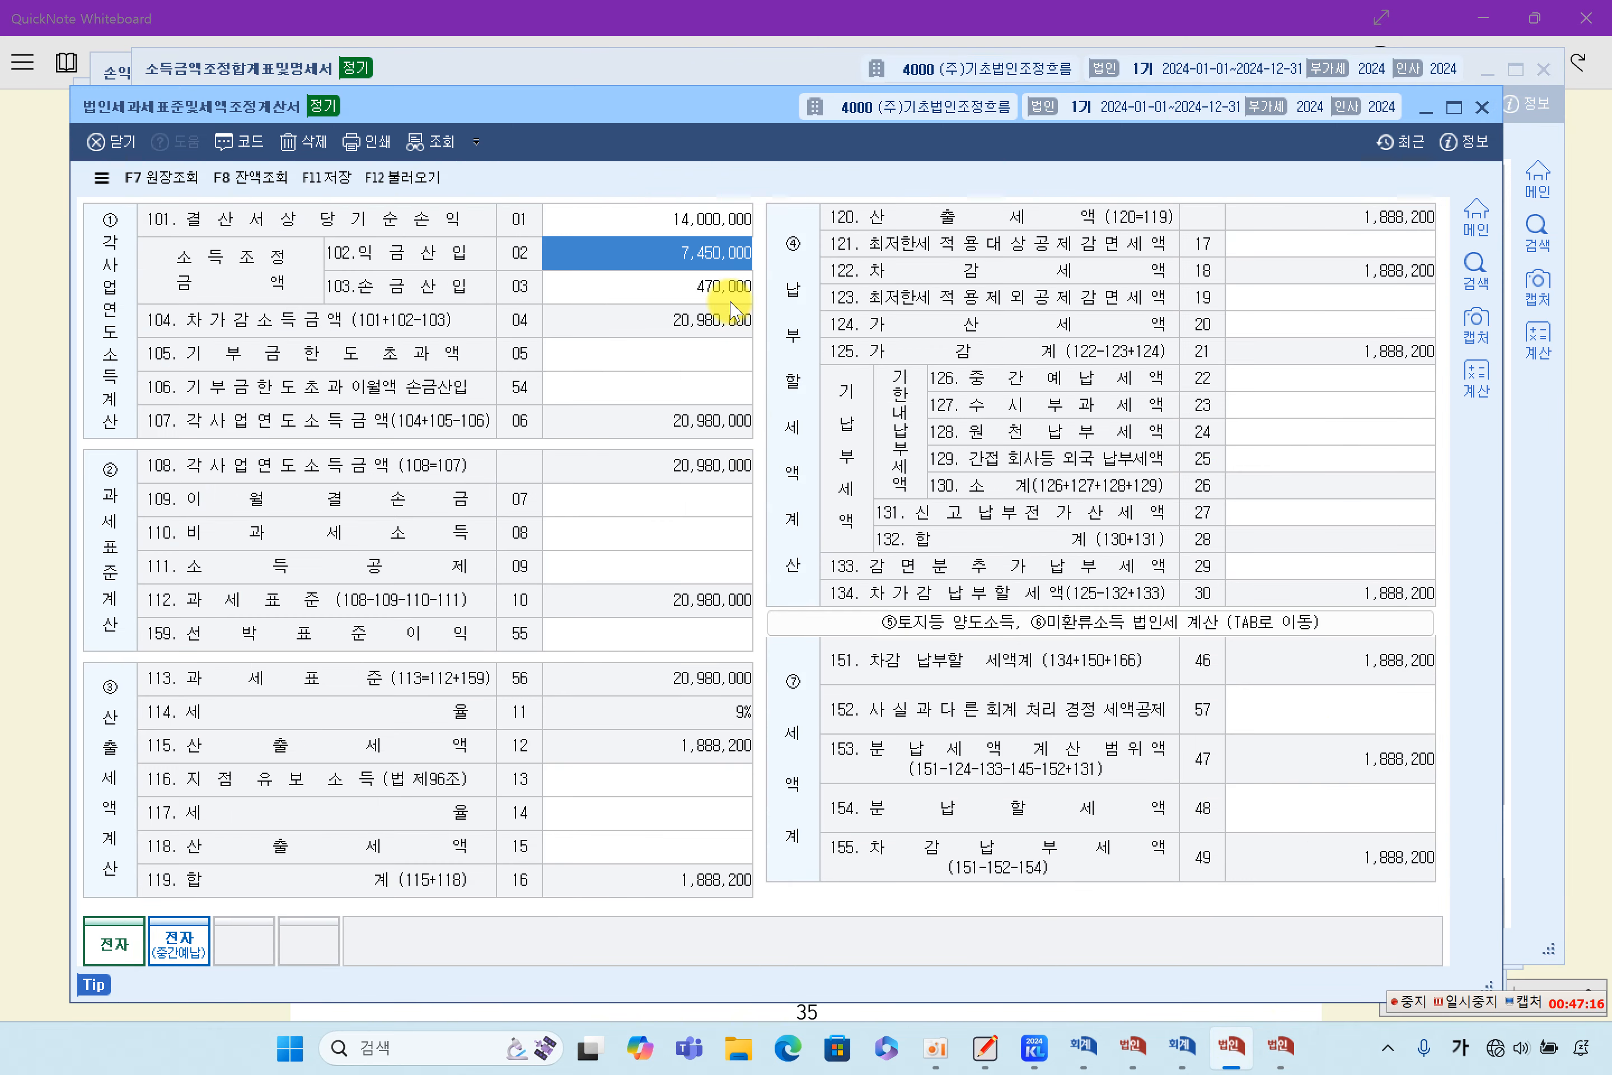
click(722, 287)
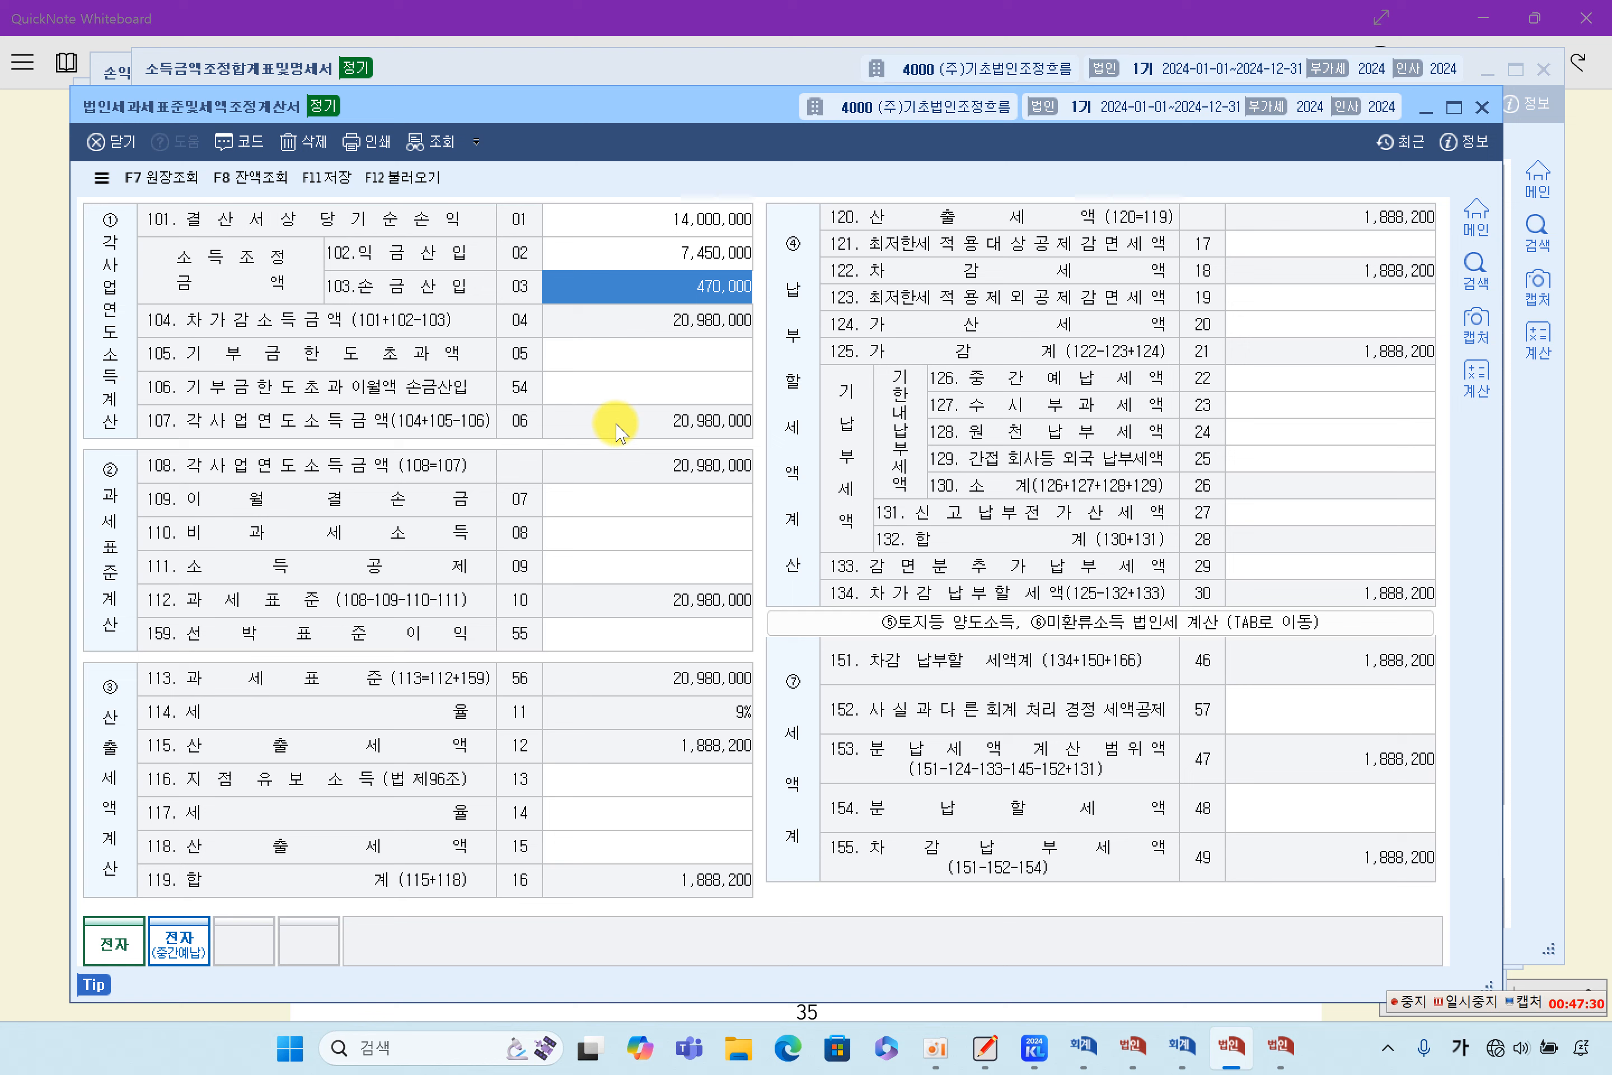
- Review how 결산서상 당기순손익, 익금산입 and 손금산입 build up the 차가감소득금액 in the form
click(684, 221)
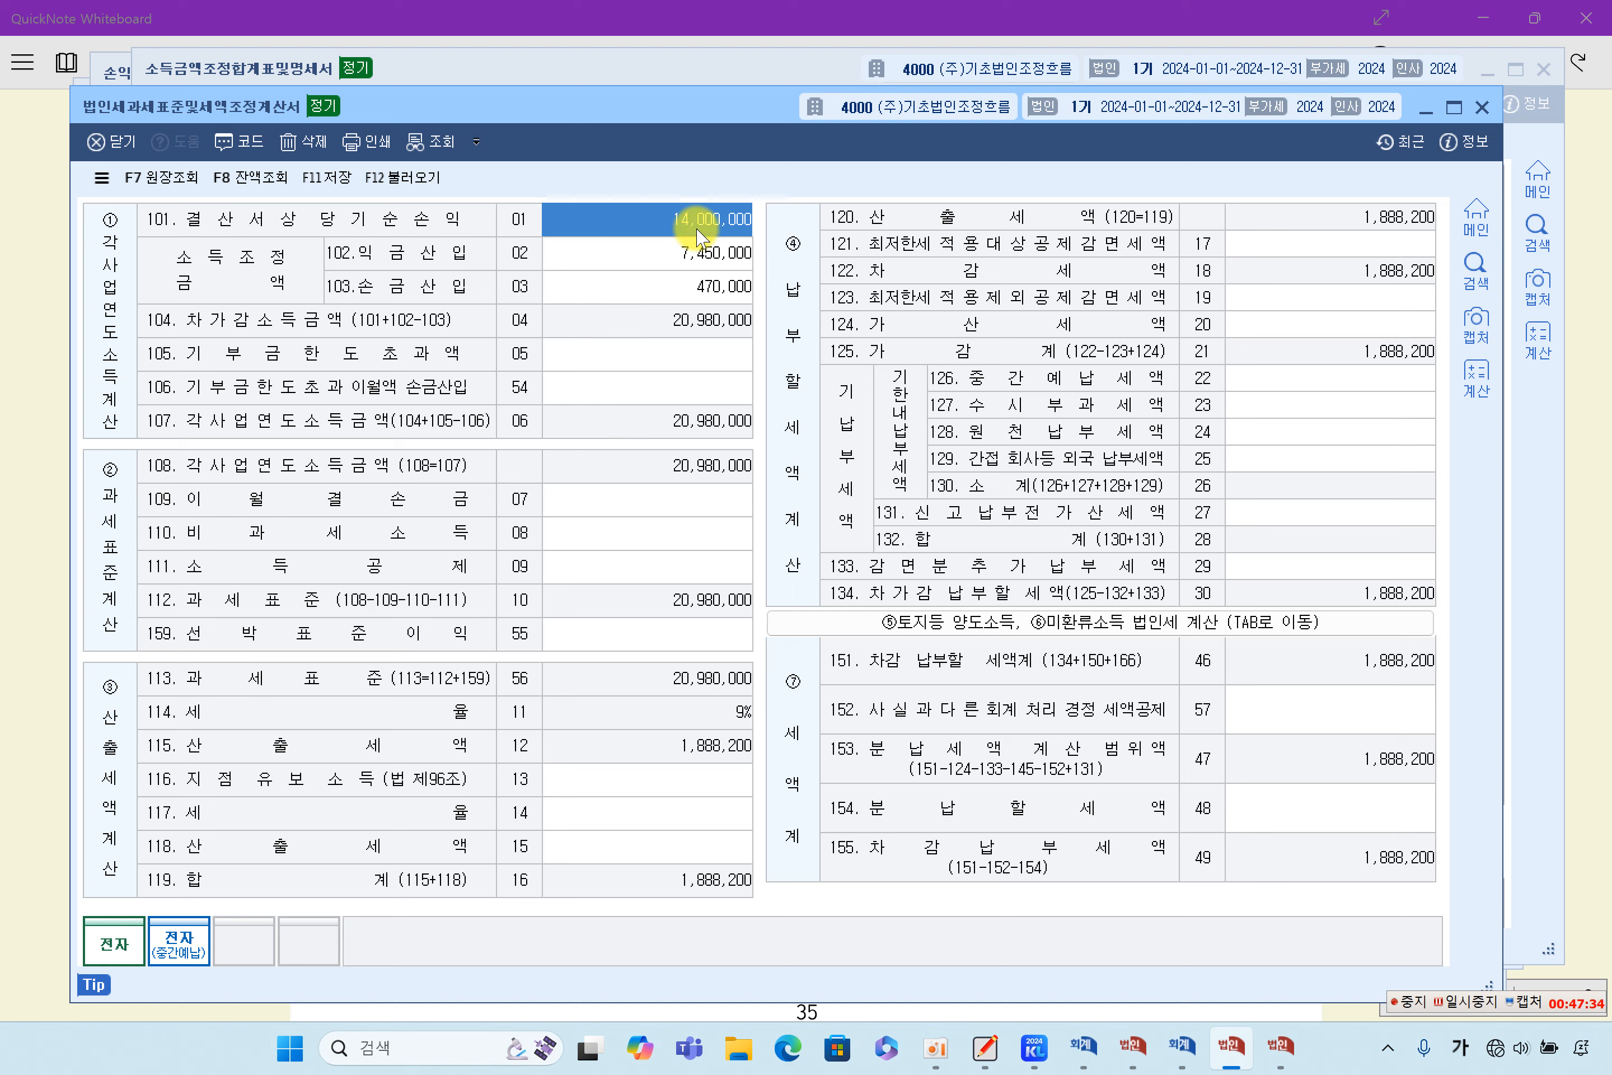
click(694, 252)
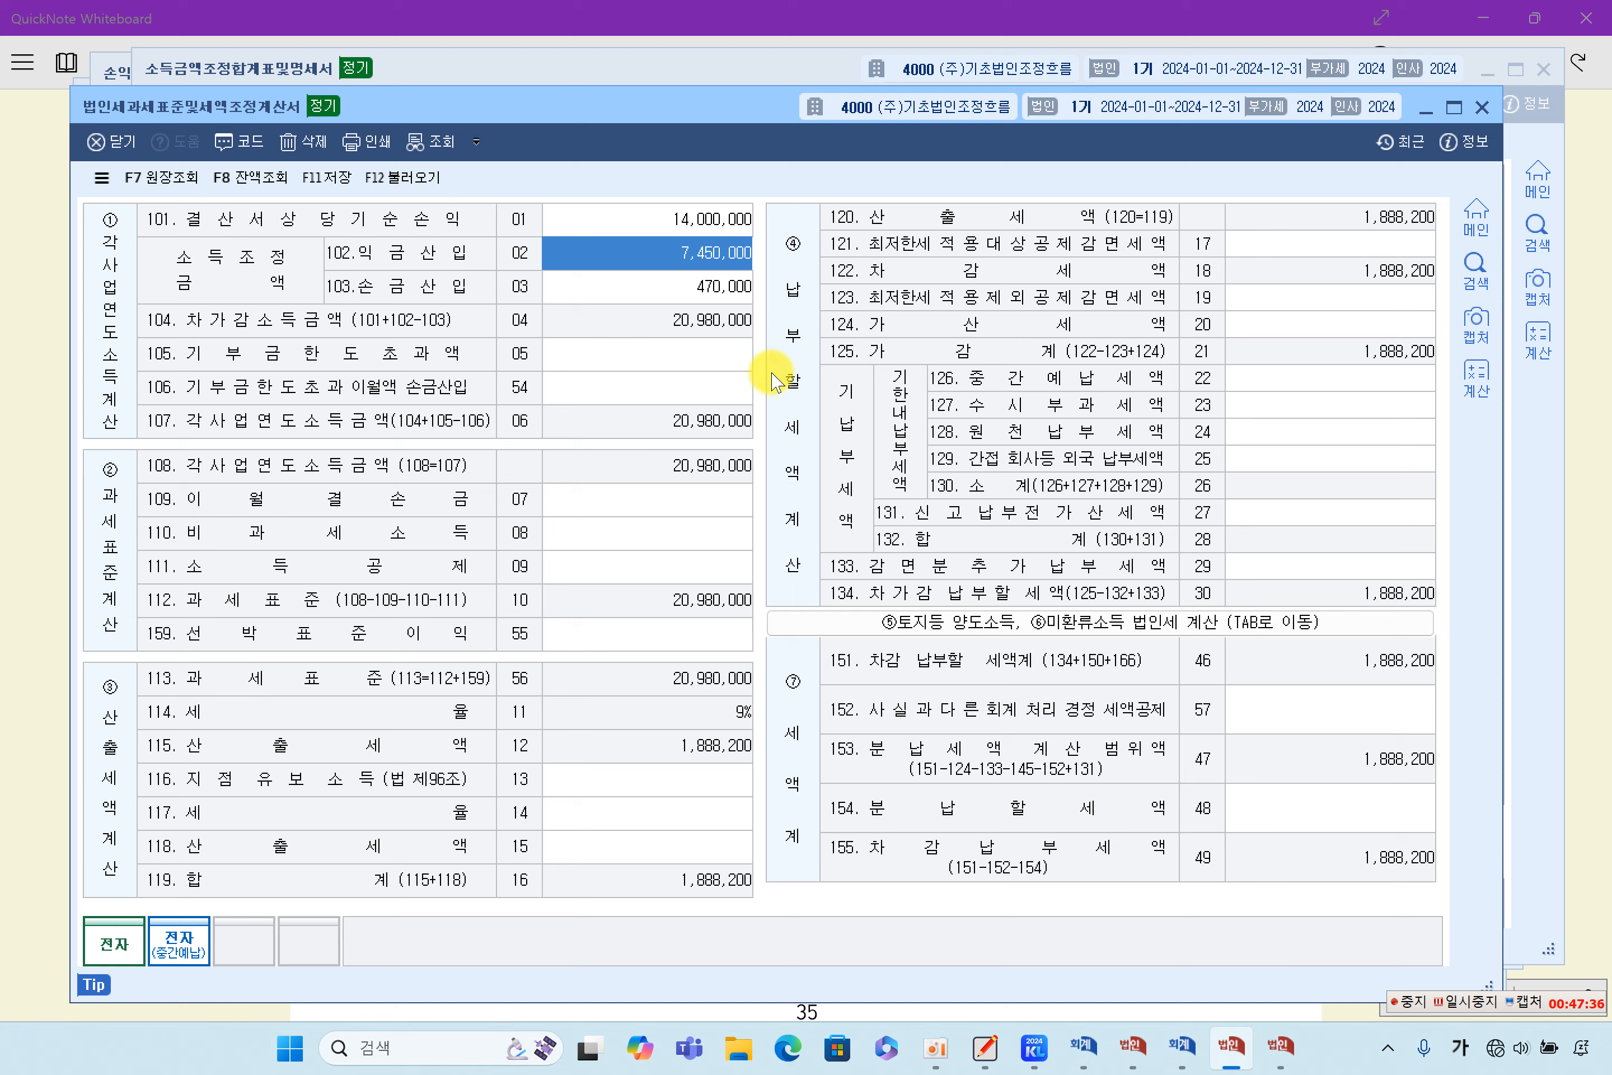
click(697, 287)
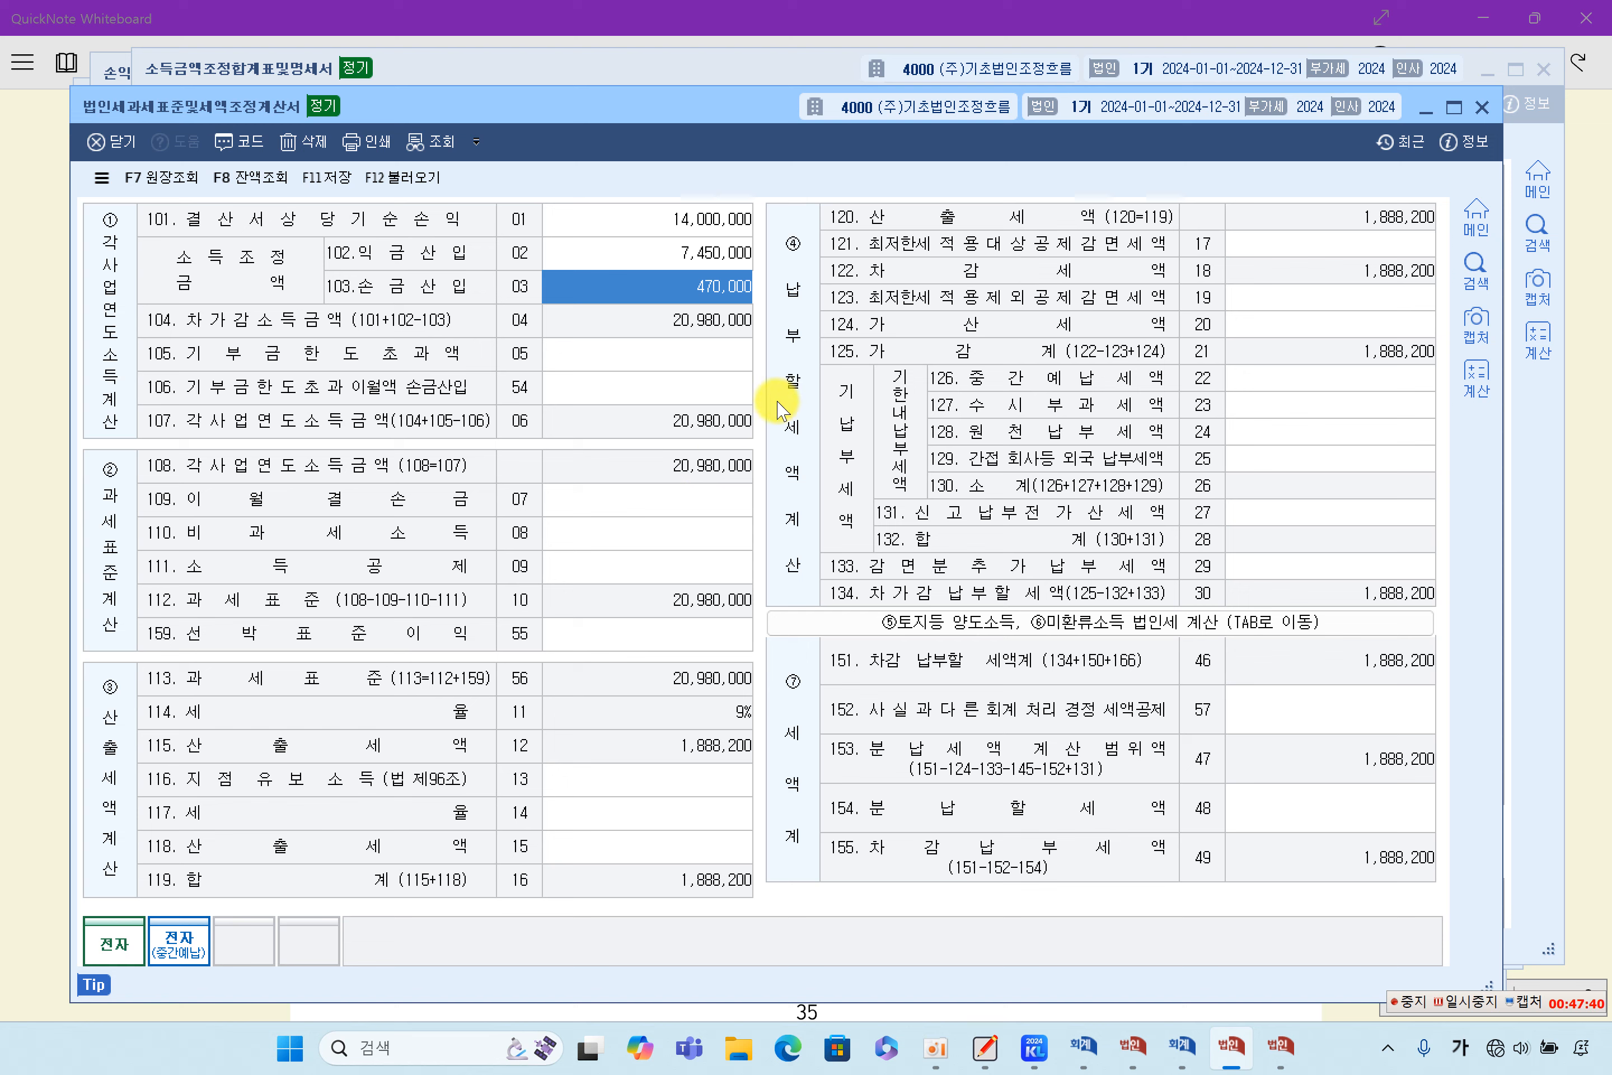
click(1475, 1004)
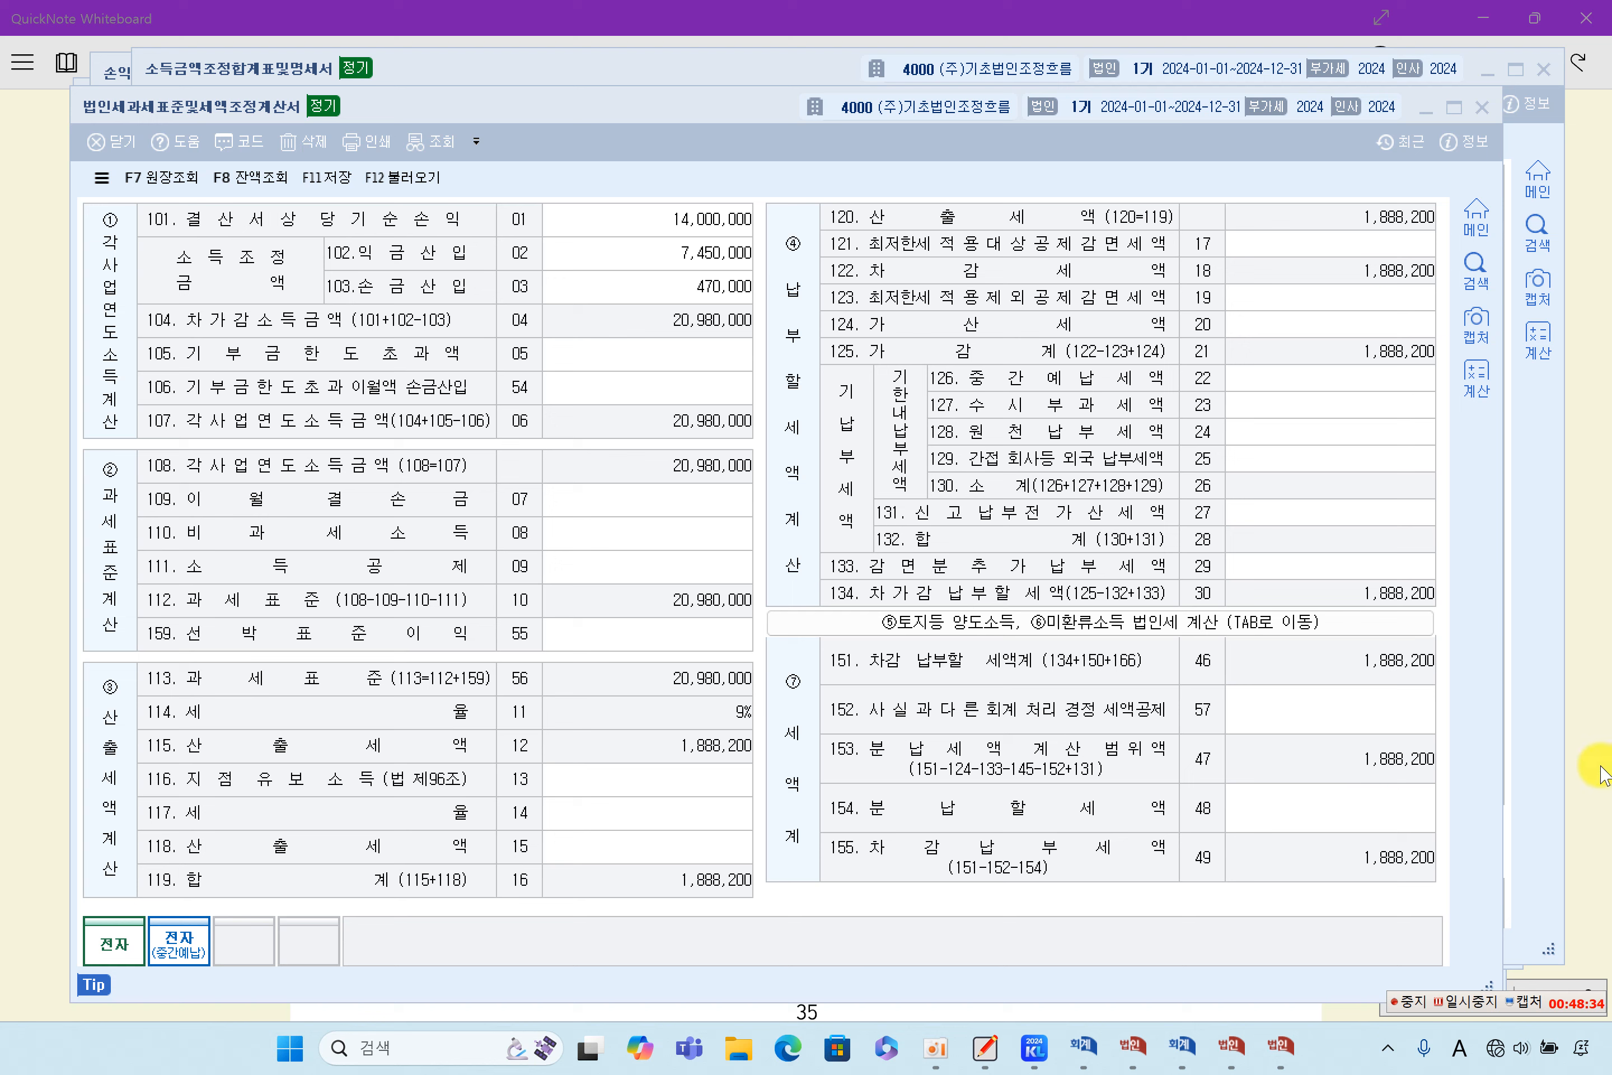
- Return to QuickNote Whiteboard and review the textbook's 법인세과세표준및조정계산서 example and the start of chapter 4, 익금의 세무조정
click(1580, 700)
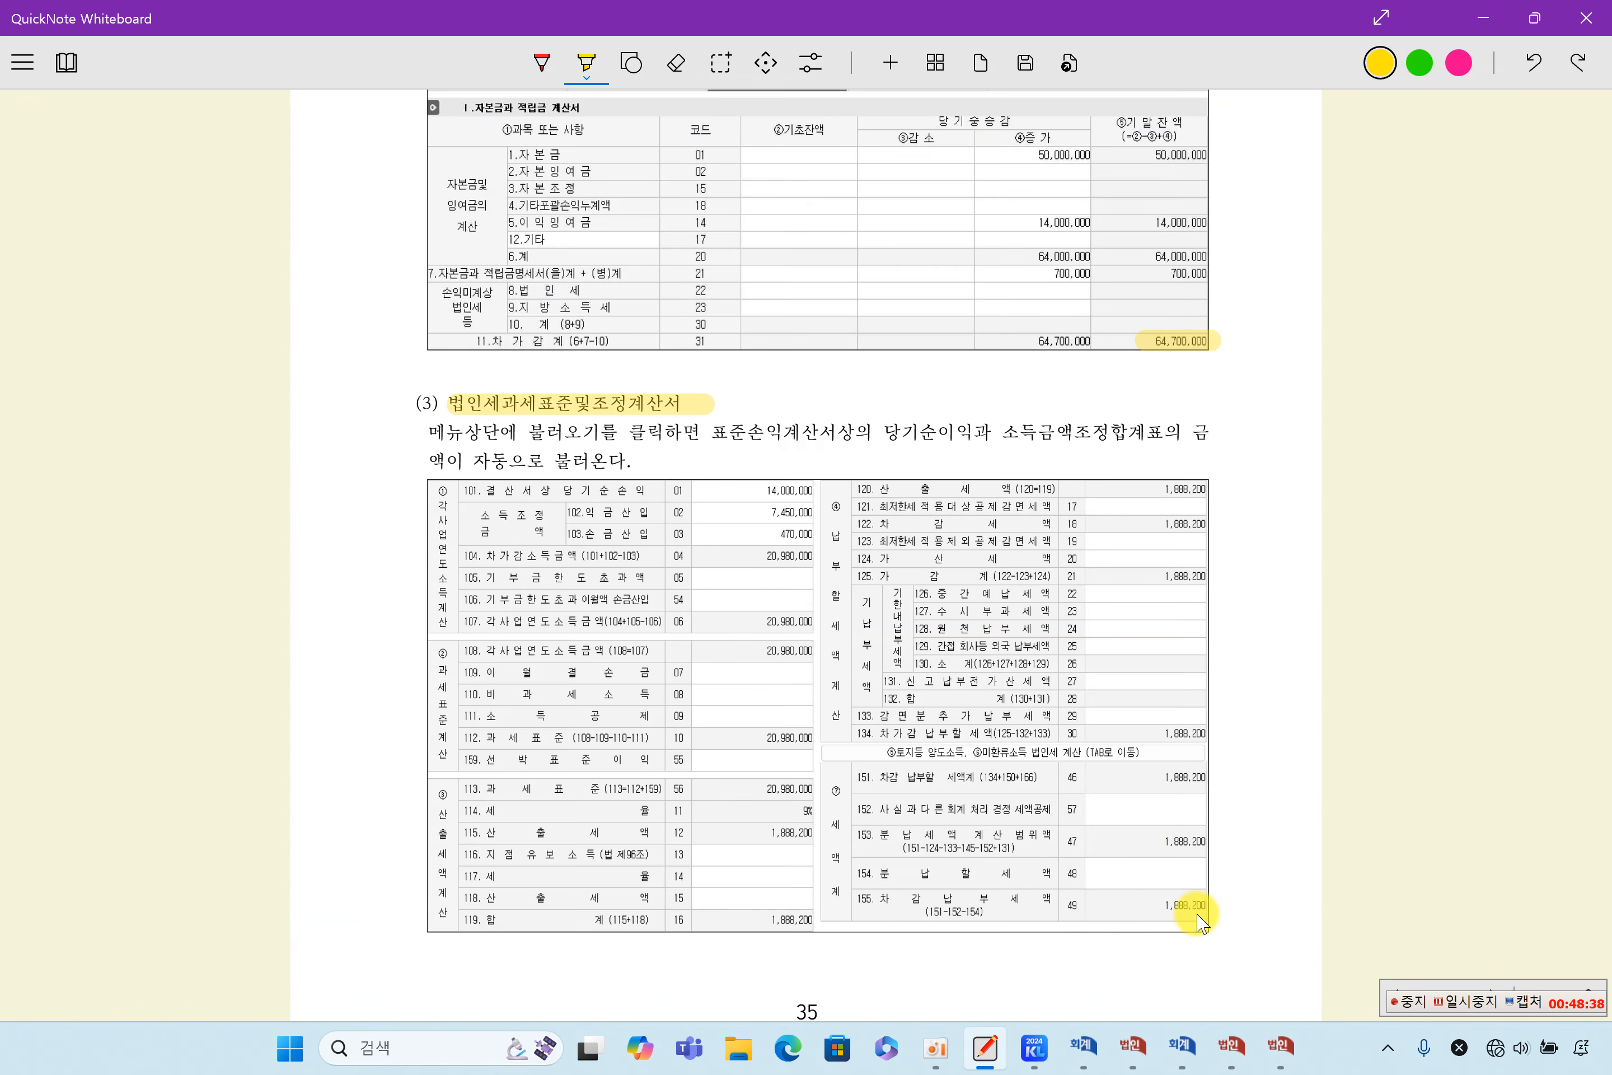
scroll(1202, 922, down, 4)
scroll(1202, 922, up, 4)
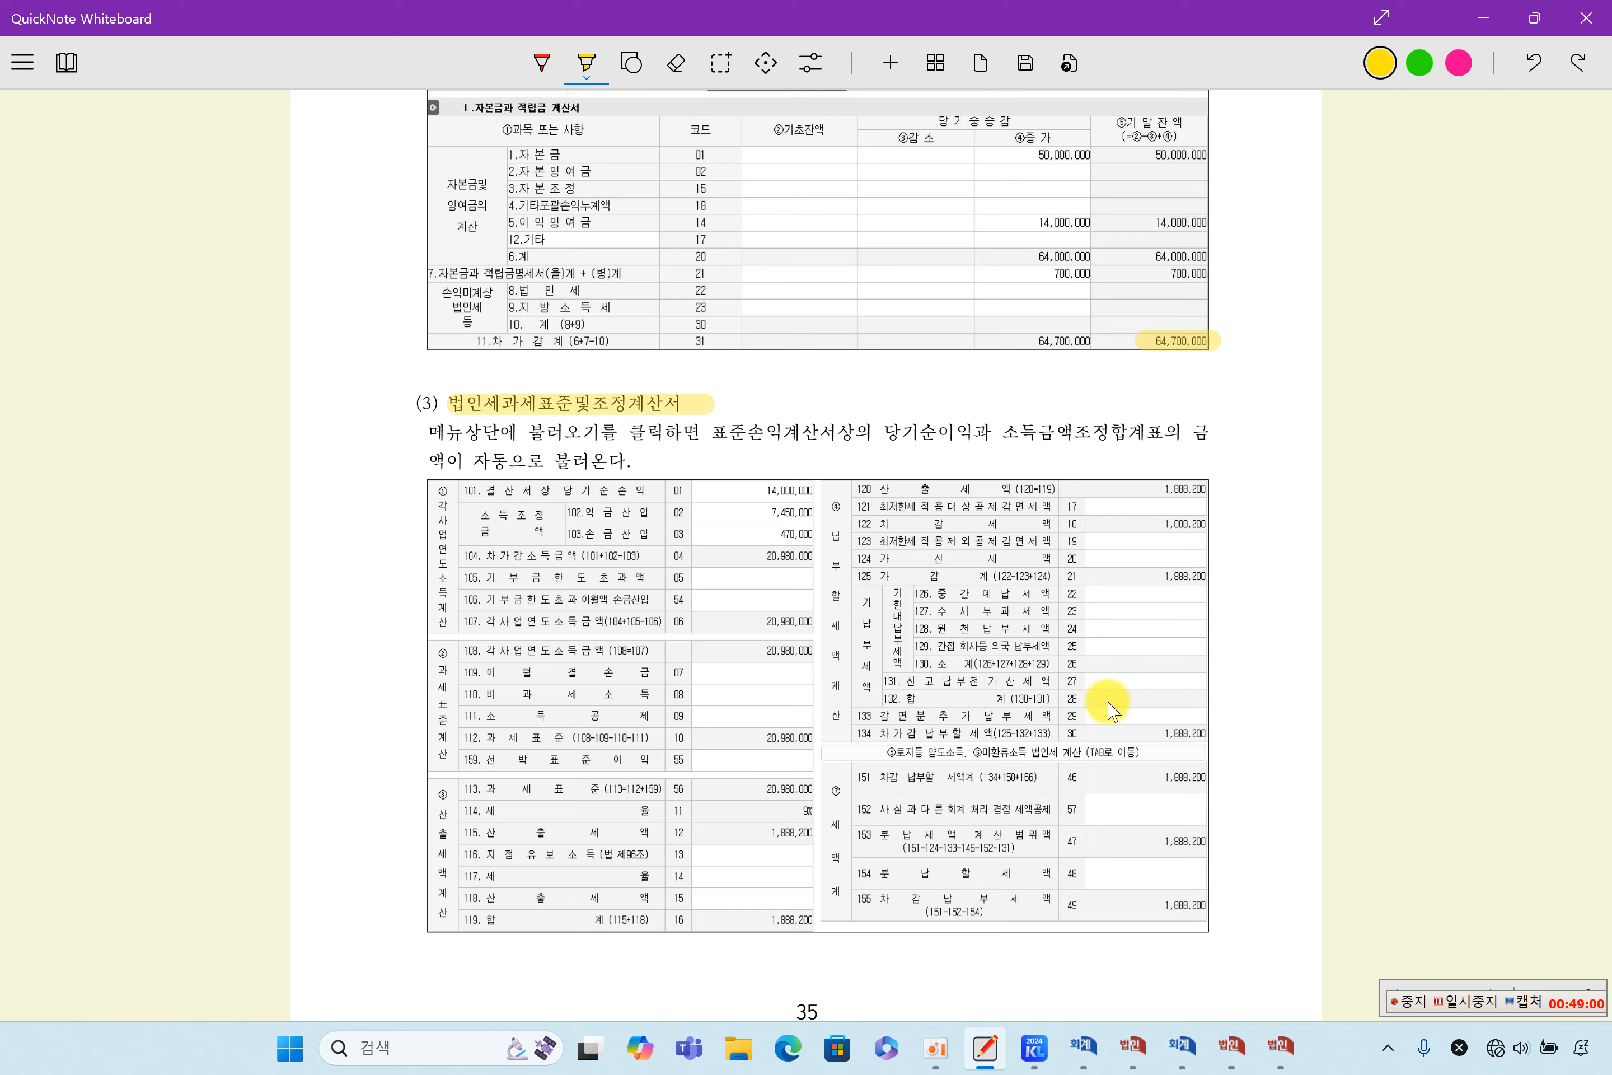
scroll(1108, 703, down, 5)
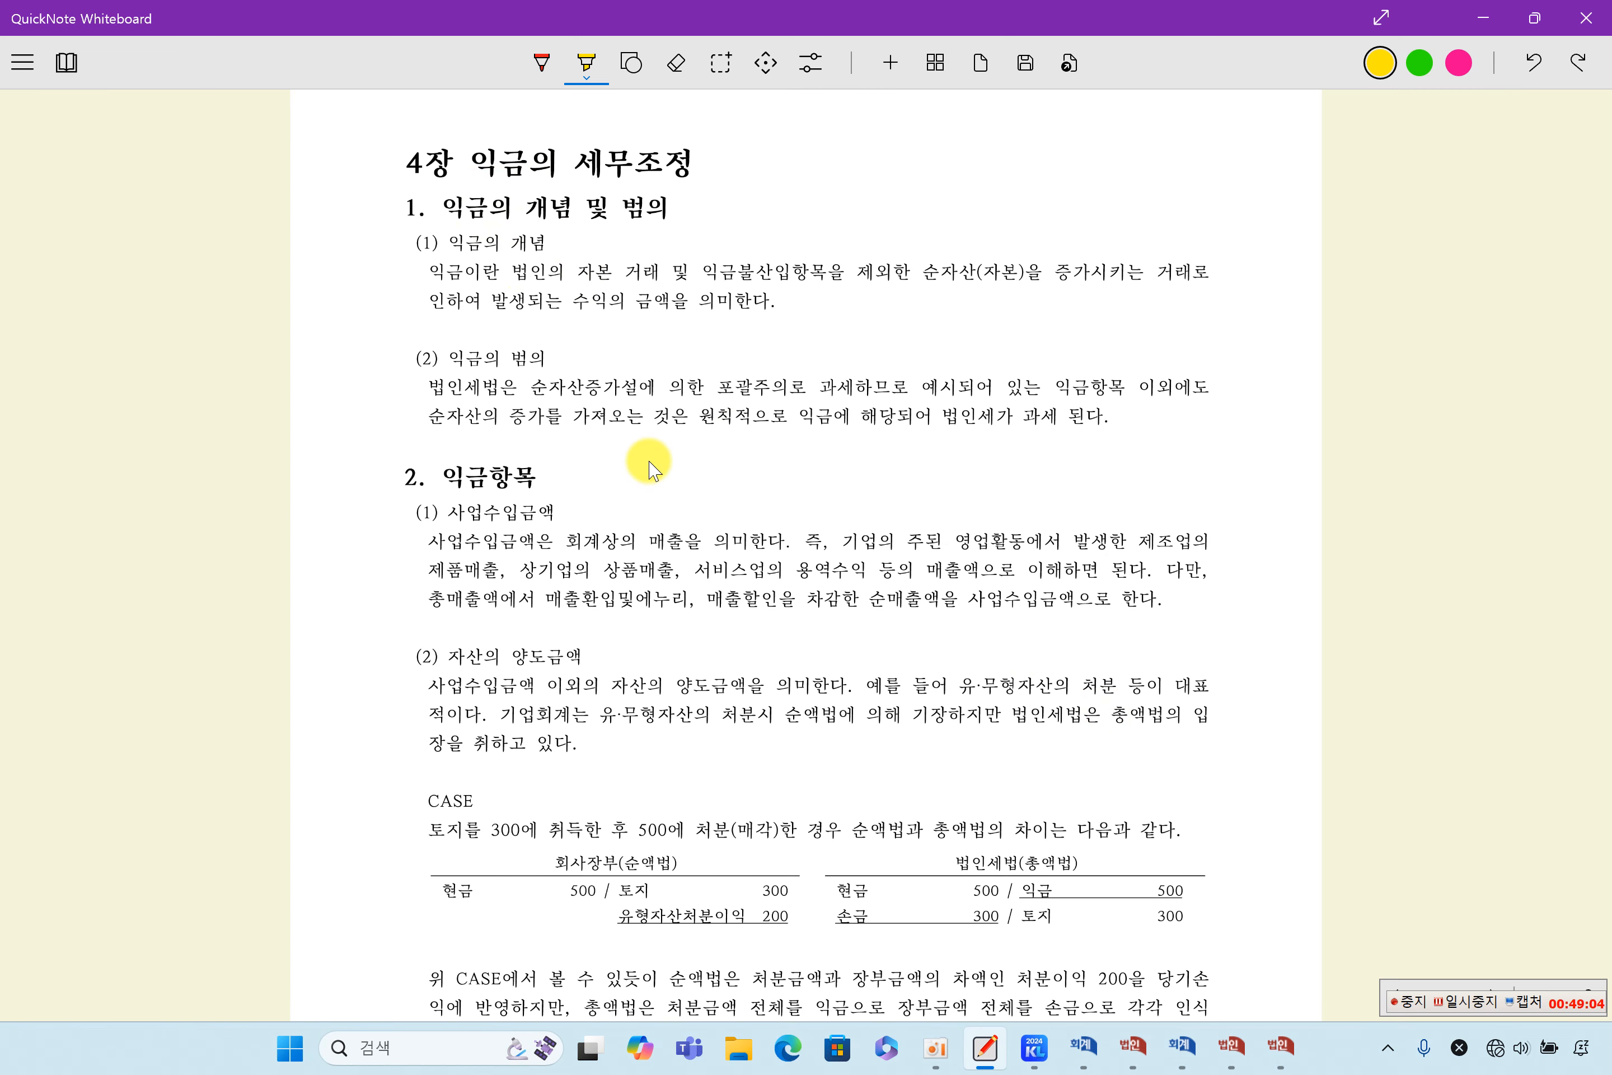
scroll(649, 465, up, 3)
scroll(652, 471, up, 7)
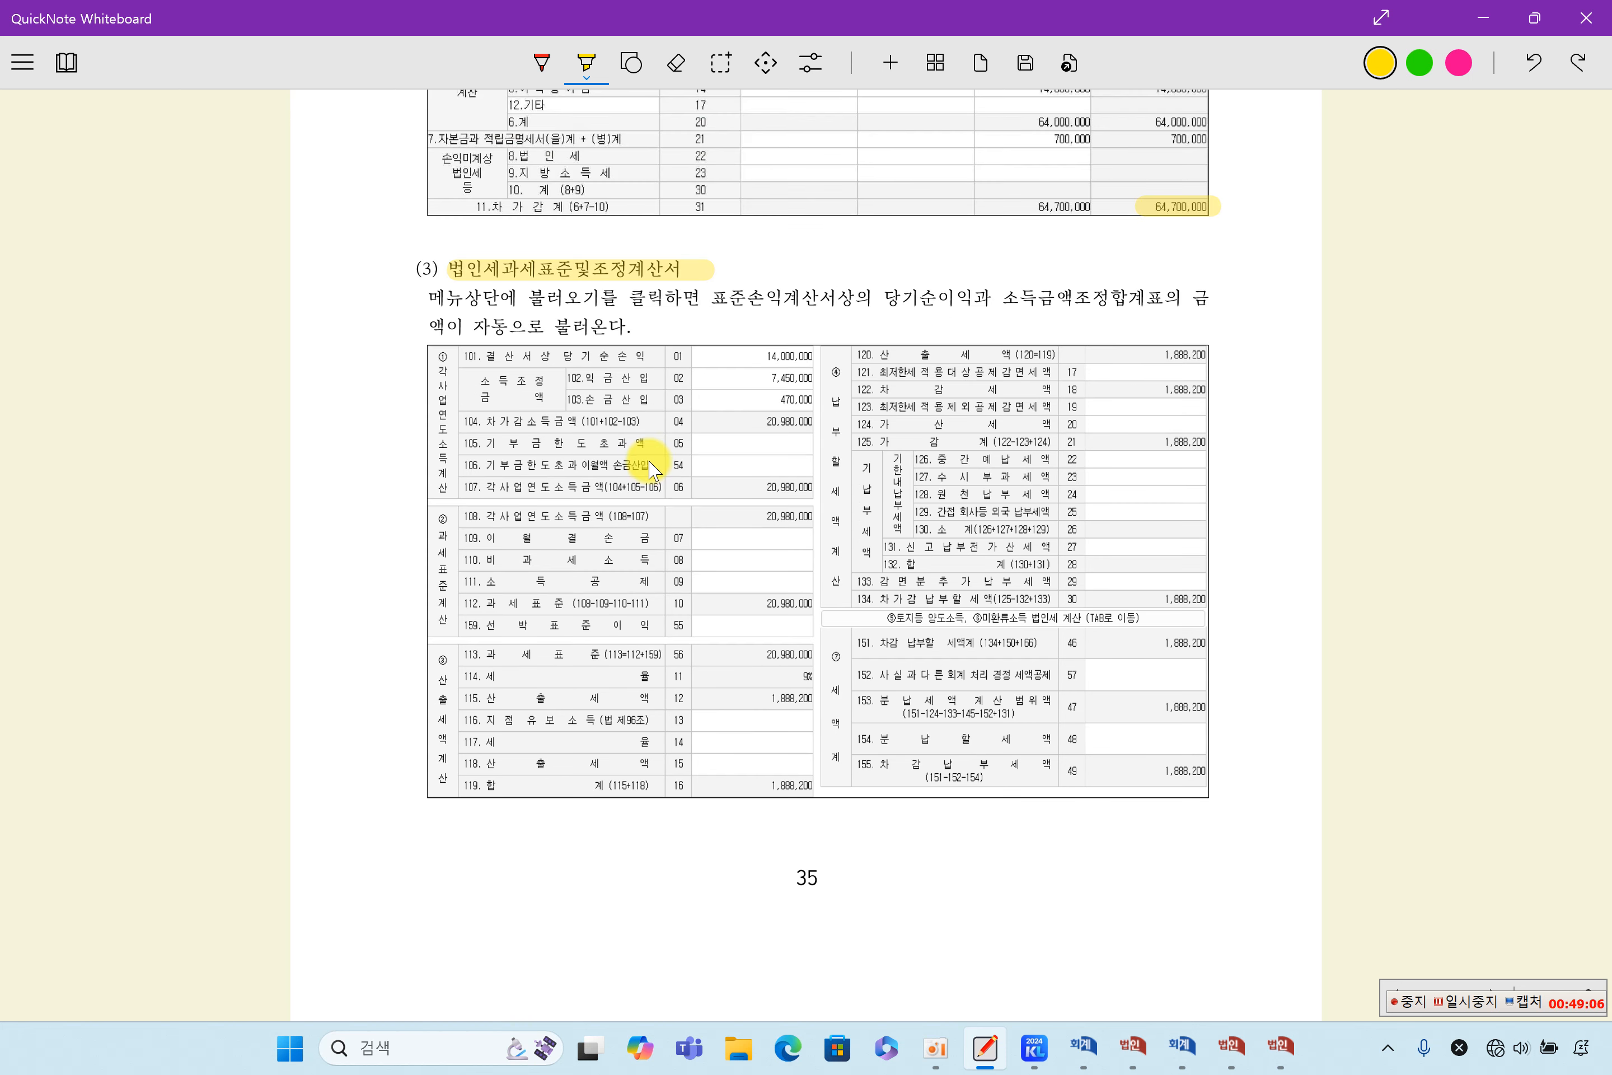